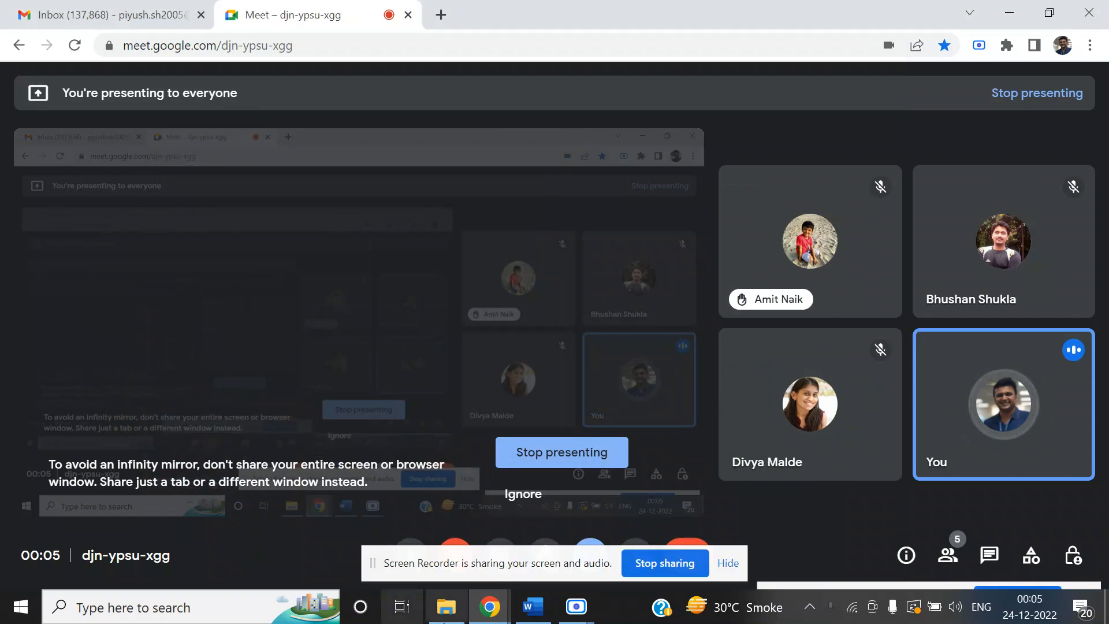
Switch to the Dashboard folder, dismiss the presenting notification, and open the Business questions document.
{"action": "left_click", "coordinate": [446, 607]}
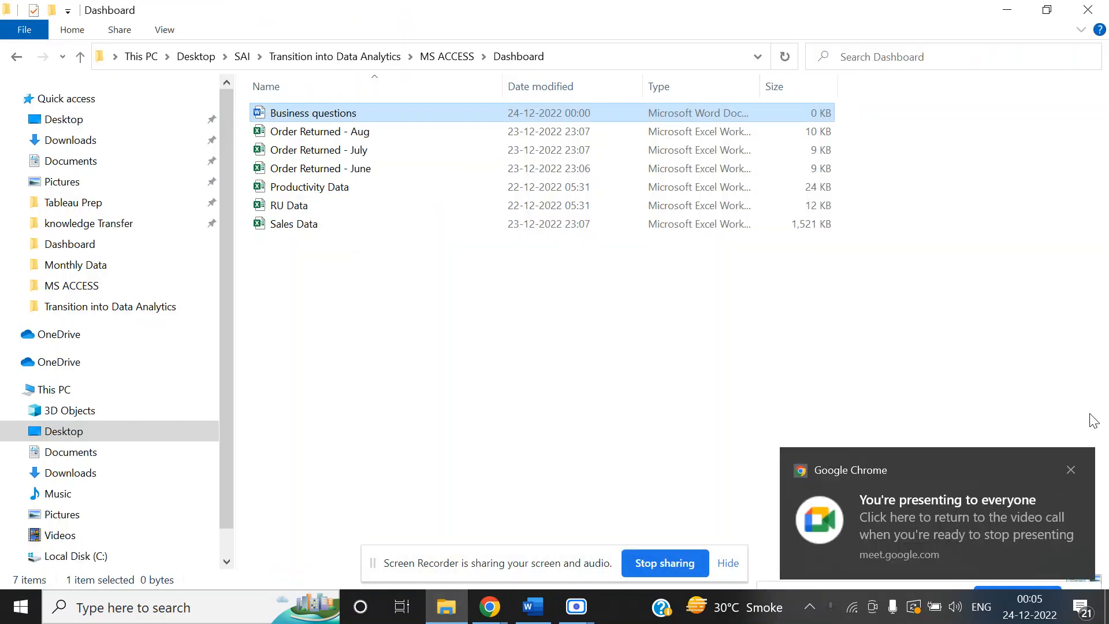
{"action": "left_click", "coordinate": [1071, 469]}
{"action": "left_click", "coordinate": [557, 448]}
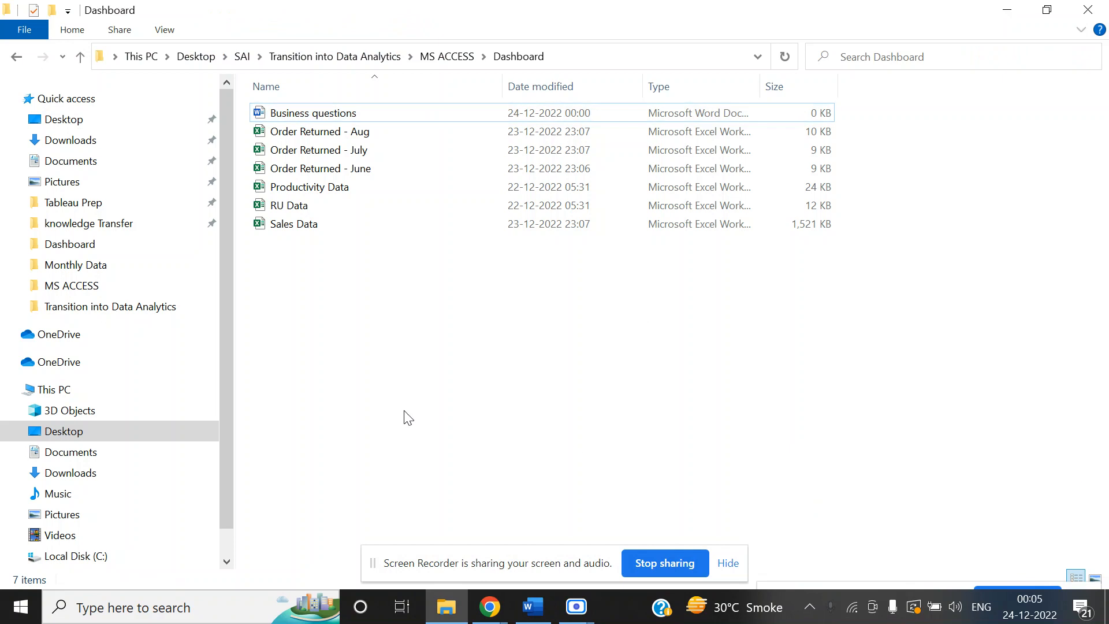
{"action": "double_click", "coordinate": [332, 115]}
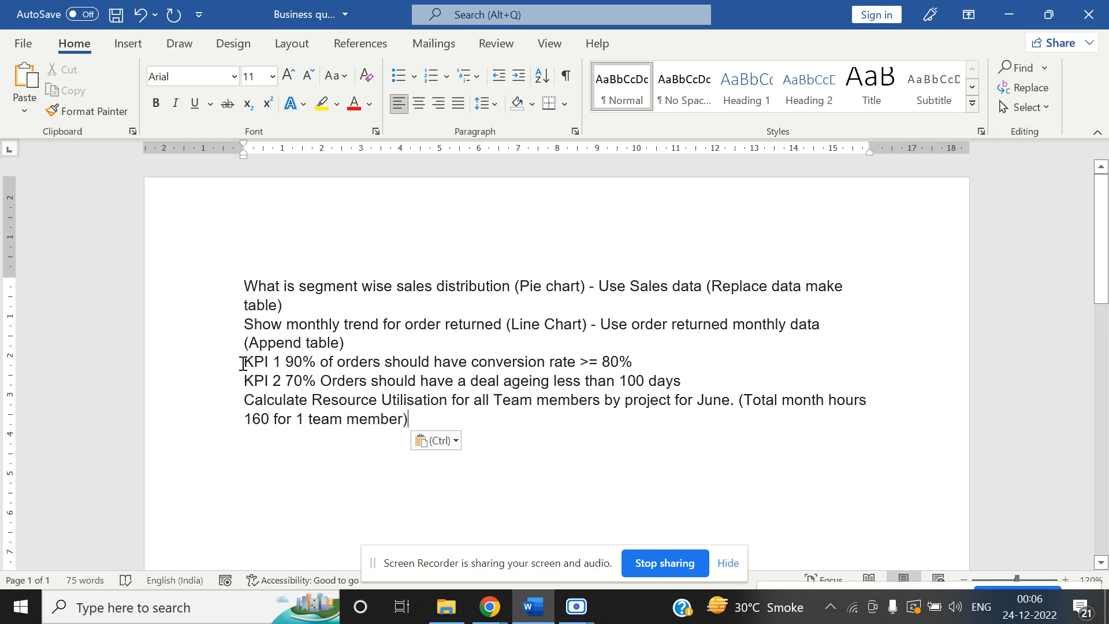
Highlight the KPI 1 and KPI 2 lines and the whole list of business questions to review them.
{"action": "left_click_drag", "start_coordinate": [242, 363], "coordinate": [855, 380]}
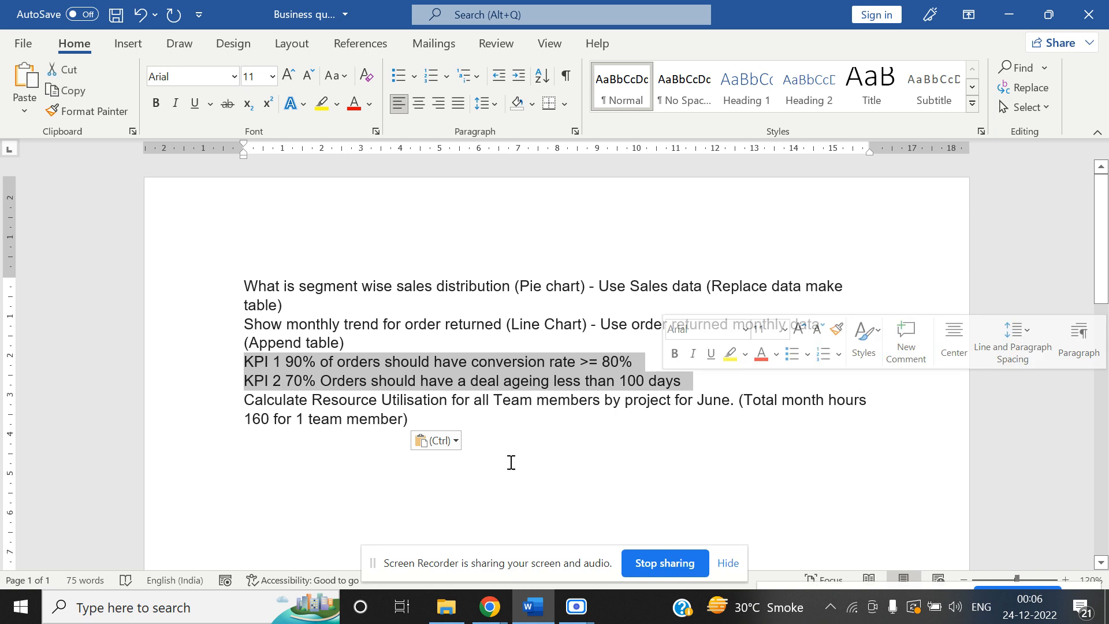
{"action": "left_click", "coordinate": [564, 386]}
{"action": "left_click_drag", "start_coordinate": [460, 421], "coordinate": [218, 289]}
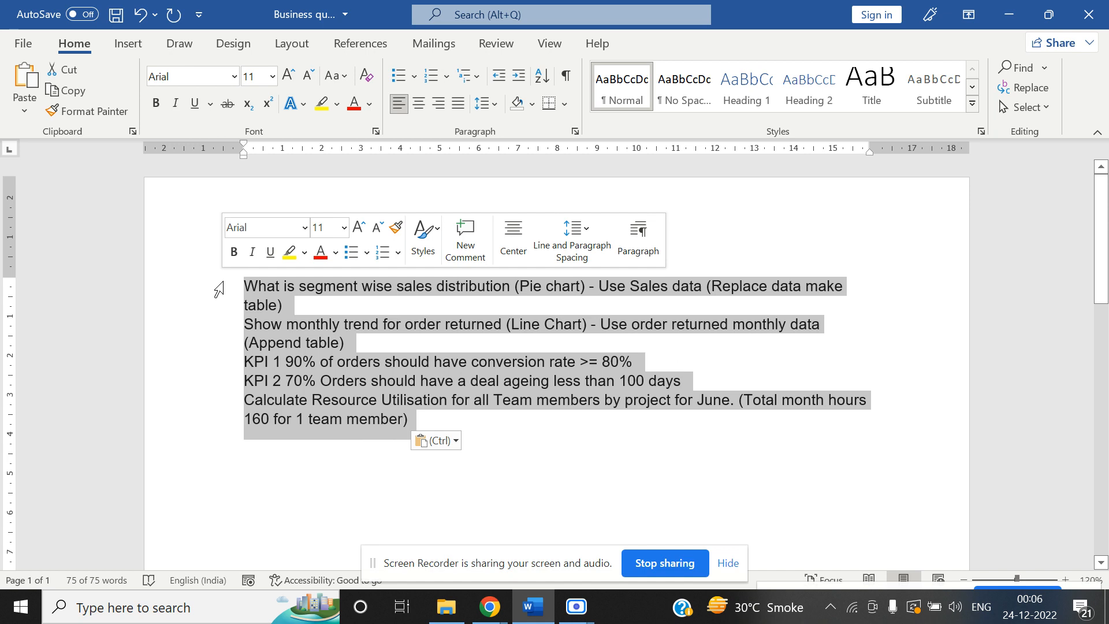
{"action": "left_click", "coordinate": [508, 479]}
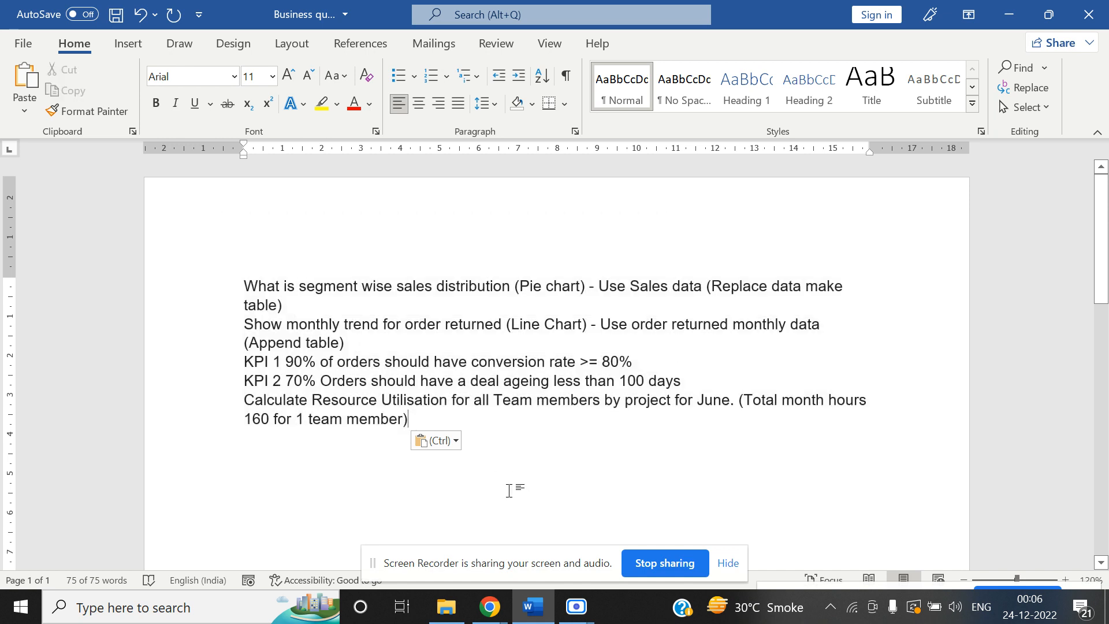
Return to the Google Meet call, move the screen-sharing bar off the call controls, and mute and unmute the microphone.
{"action": "mouse_move", "coordinate": [490, 607]}
{"action": "left_click", "coordinate": [293, 539]}
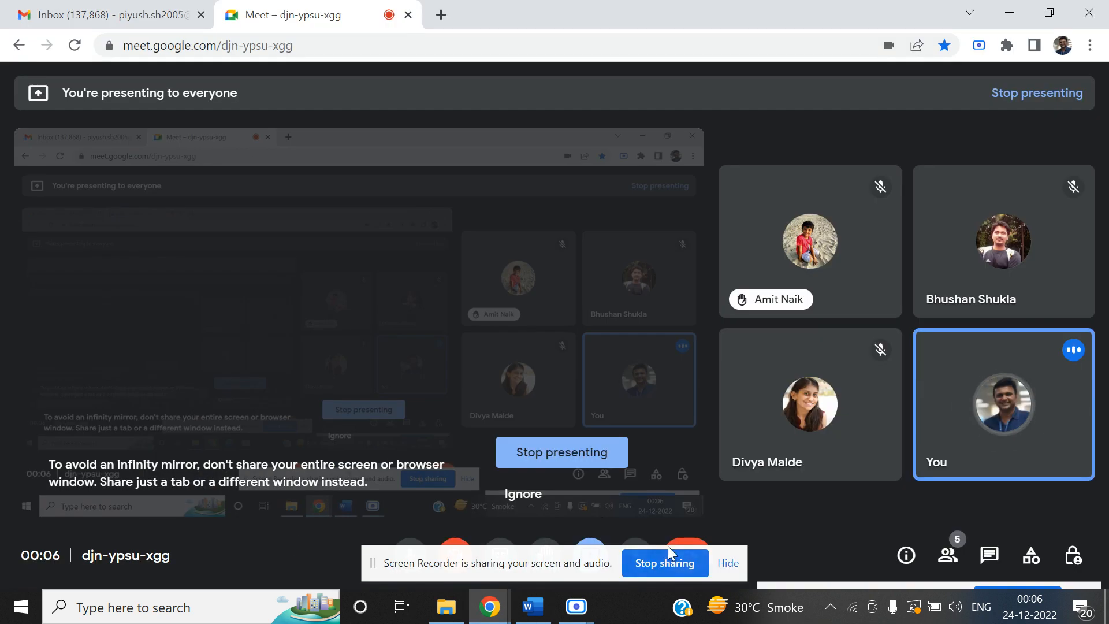
{"action": "left_click_drag", "start_coordinate": [589, 568], "coordinate": [894, 510]}
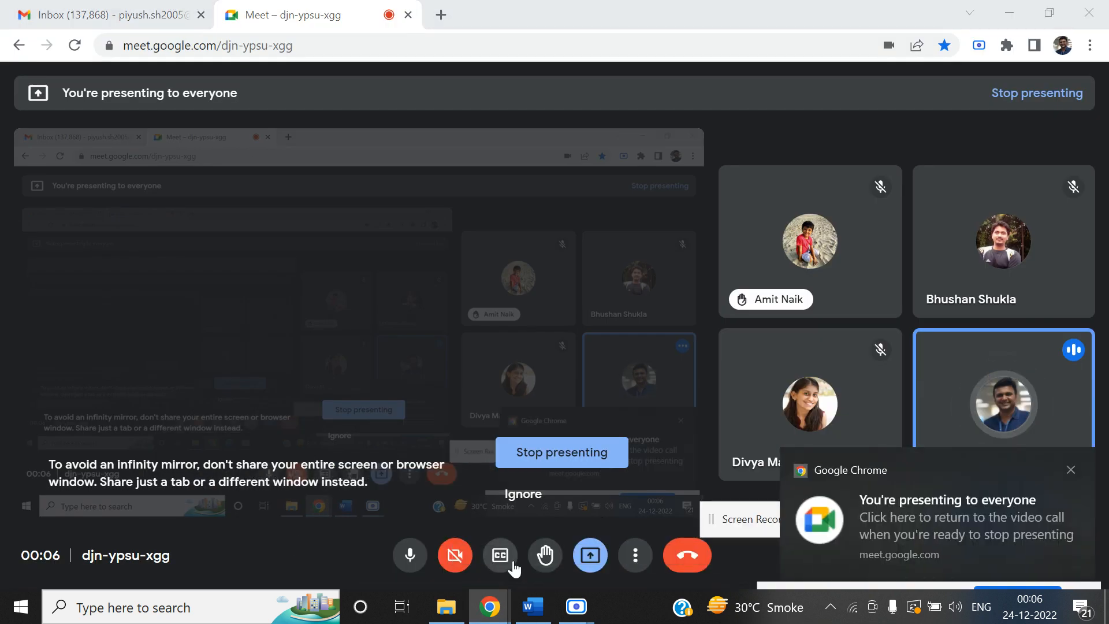
{"action": "left_click", "coordinate": [410, 558]}
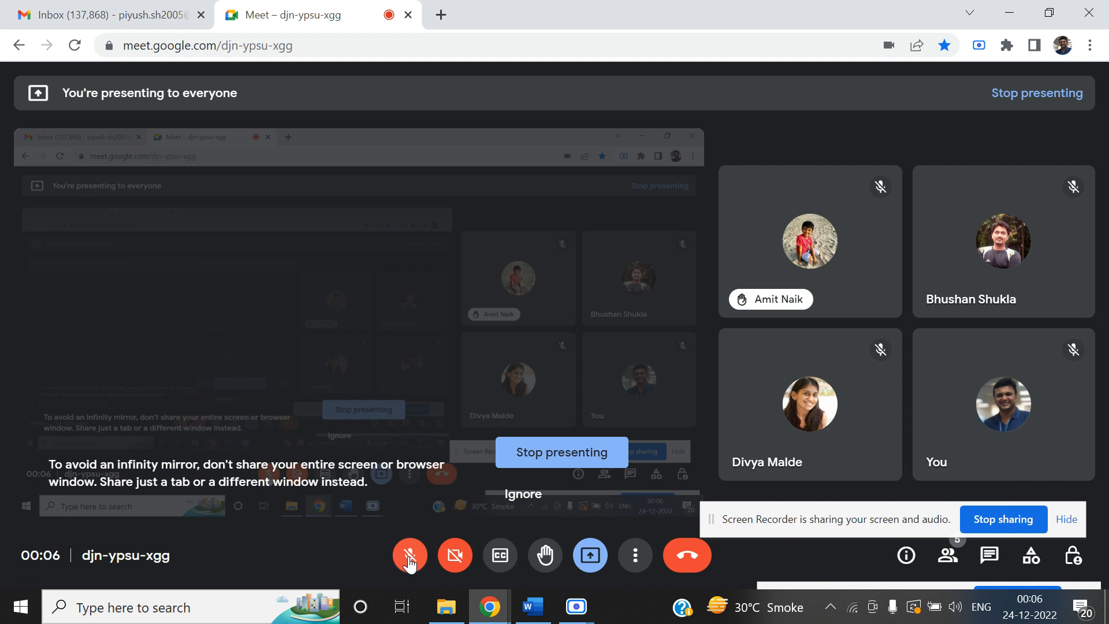
{"action": "left_click", "coordinate": [409, 560]}
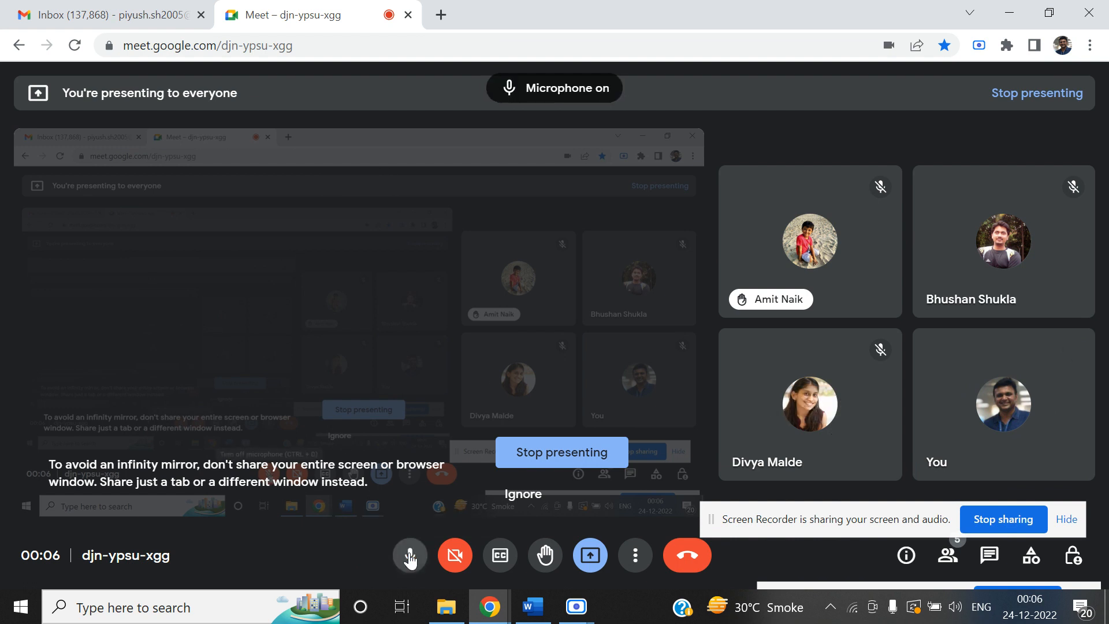
Bring the Google Meet call window back to the front and dismiss the presenting notification.
{"action": "left_click", "coordinate": [489, 606]}
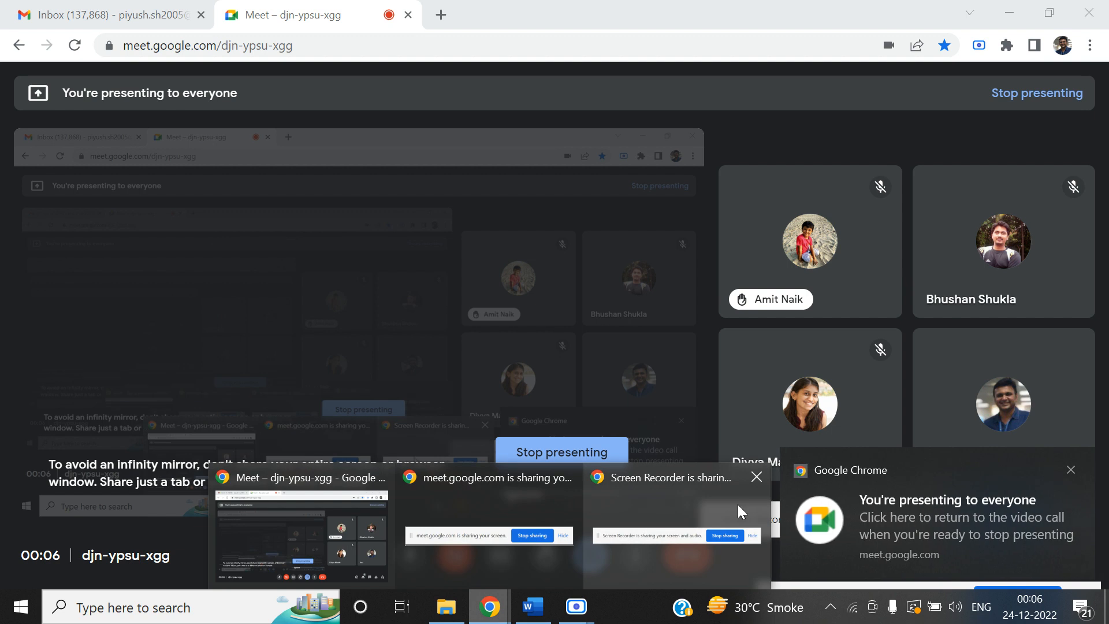
{"action": "left_click", "coordinate": [323, 533]}
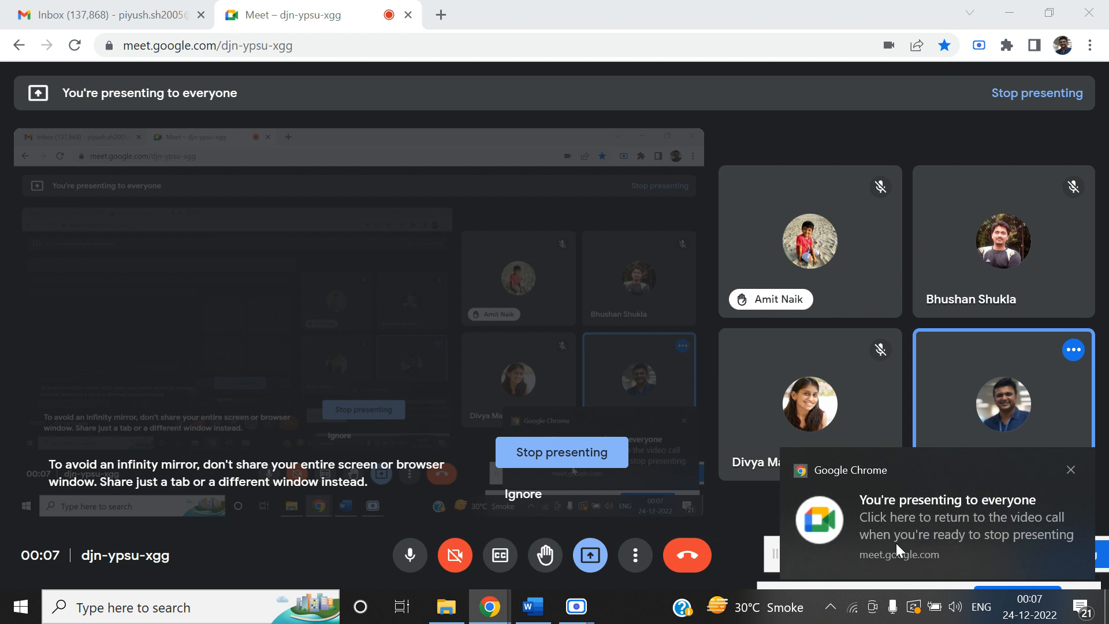
{"action": "left_click", "coordinate": [1069, 472]}
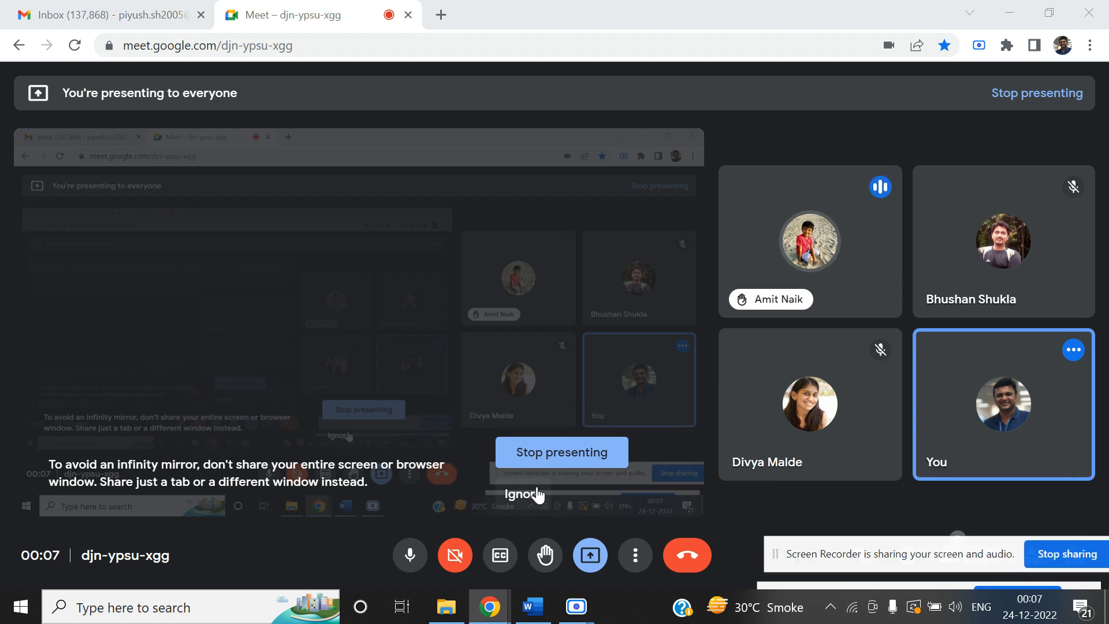
Go back to the Business questions document in Word and highlight the sales data note in the first question.
{"action": "left_click", "coordinate": [446, 606]}
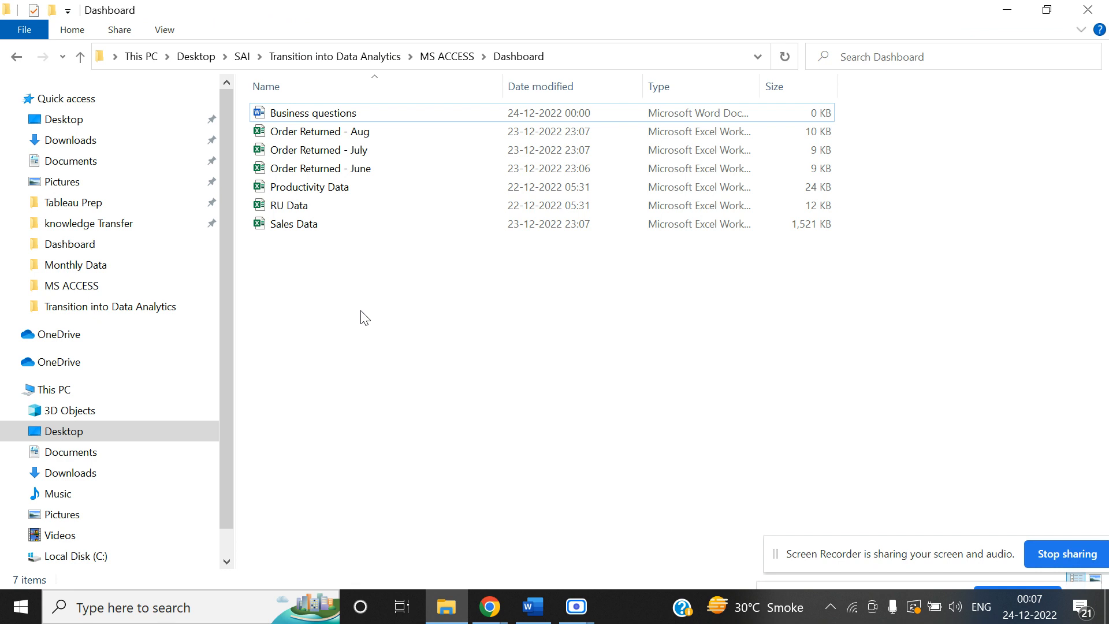
{"action": "left_click", "coordinate": [533, 607]}
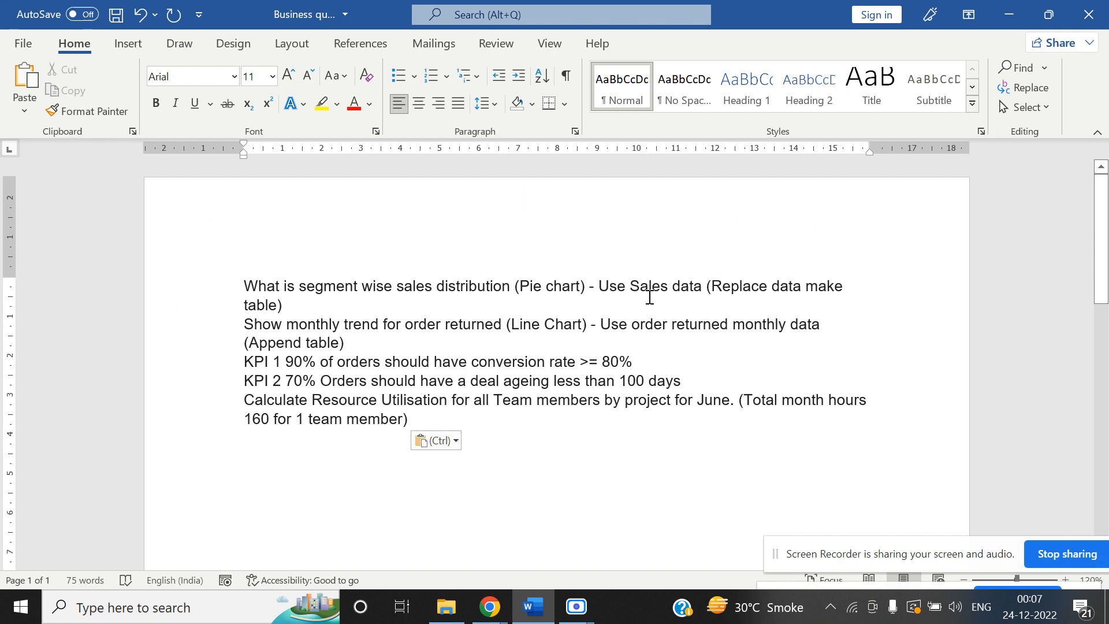
{"action": "left_click_drag", "start_coordinate": [590, 286], "coordinate": [839, 270]}
{"action": "left_click", "coordinate": [282, 305], "text": "shift"}
{"action": "left_click", "coordinate": [282, 305]}
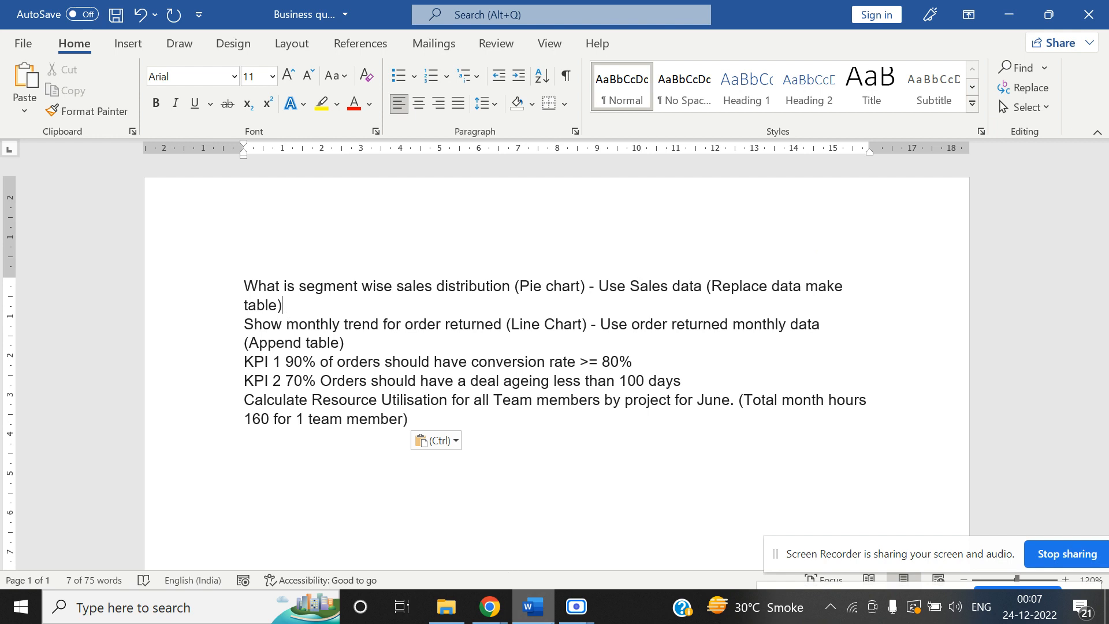
Check the source files in the Dashboard folder against the document and select the segment wise sales distribution question.
{"action": "left_click", "coordinate": [446, 607]}
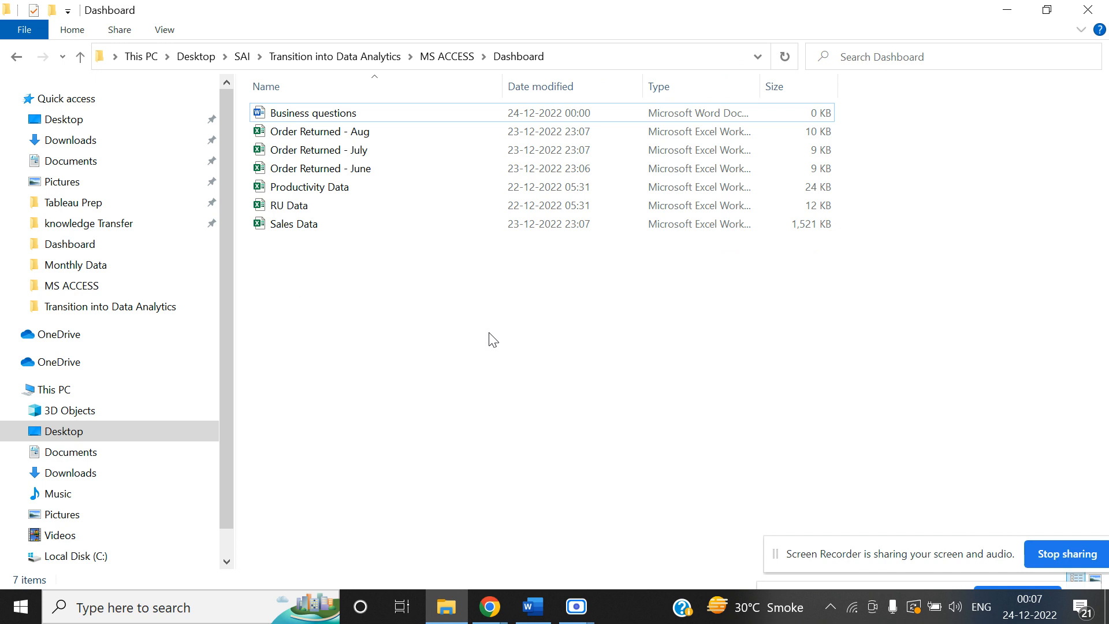
{"action": "key", "text": "alt+Tab"}
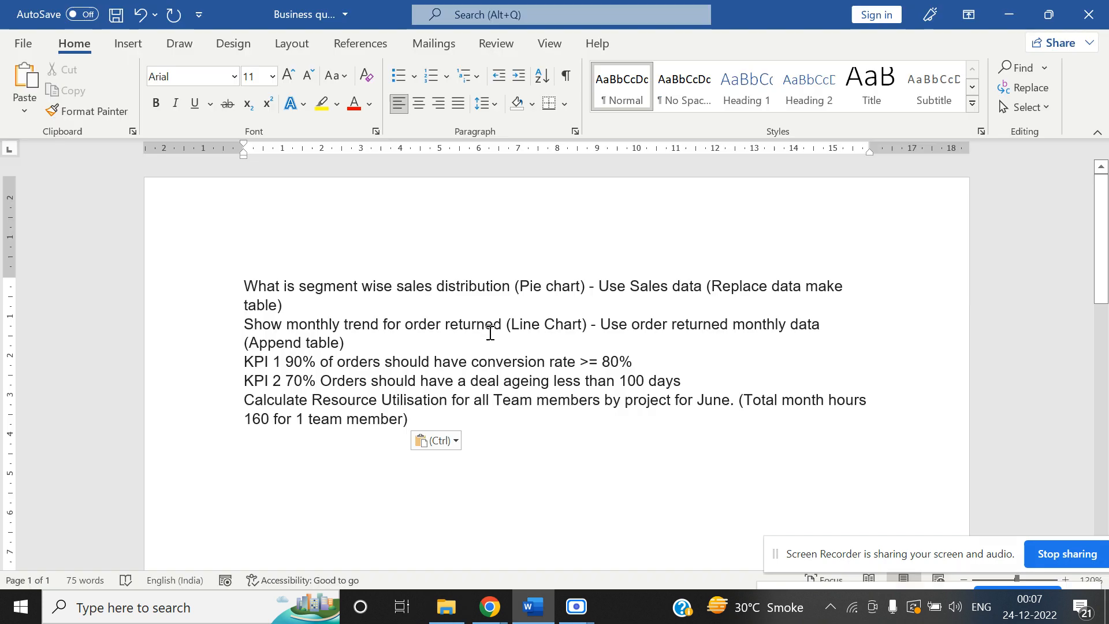
{"action": "key", "text": "alt+Tab"}
{"action": "key", "text": "alt+Tab"}
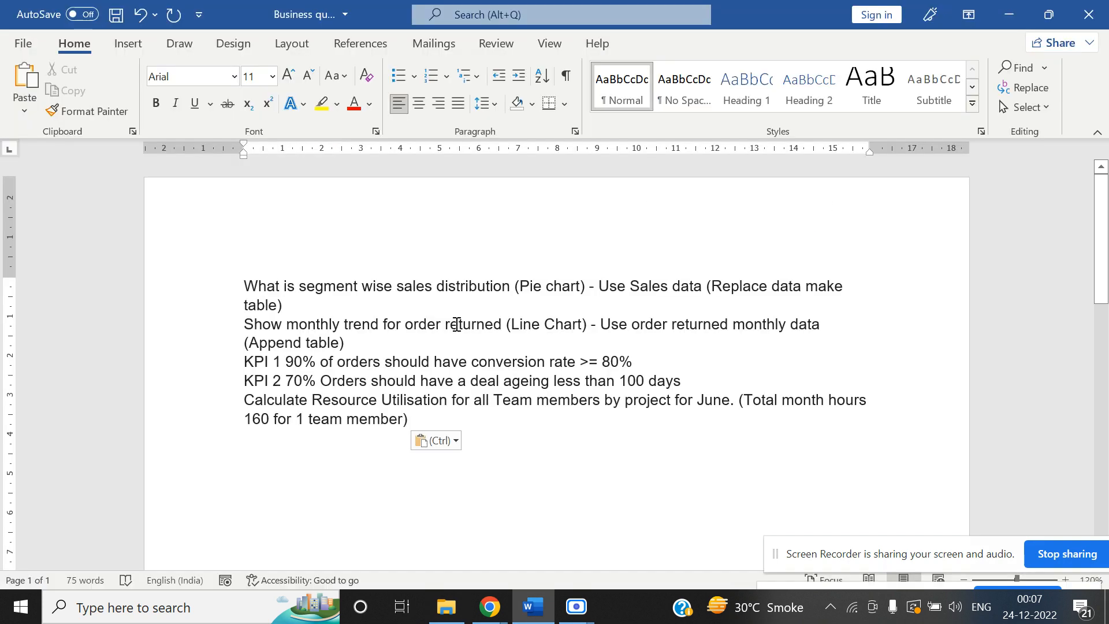
{"action": "triple_click", "coordinate": [249, 275]}
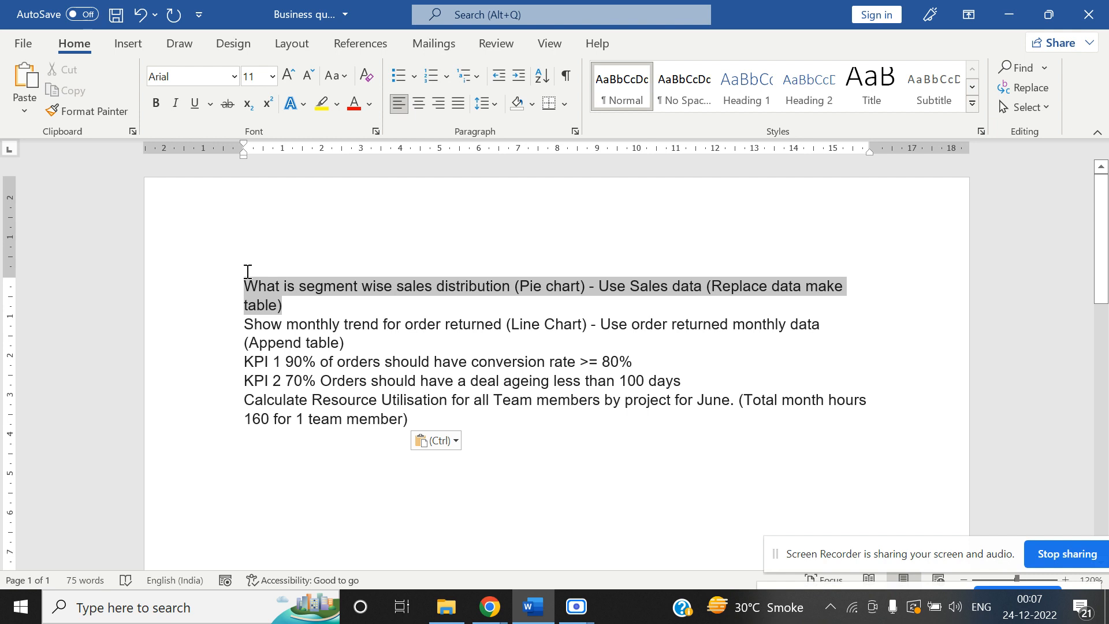
Open the Sales Data workbook from the Dashboard folder in Excel and check its columns through to Month.
{"action": "key", "text": "alt+Tab"}
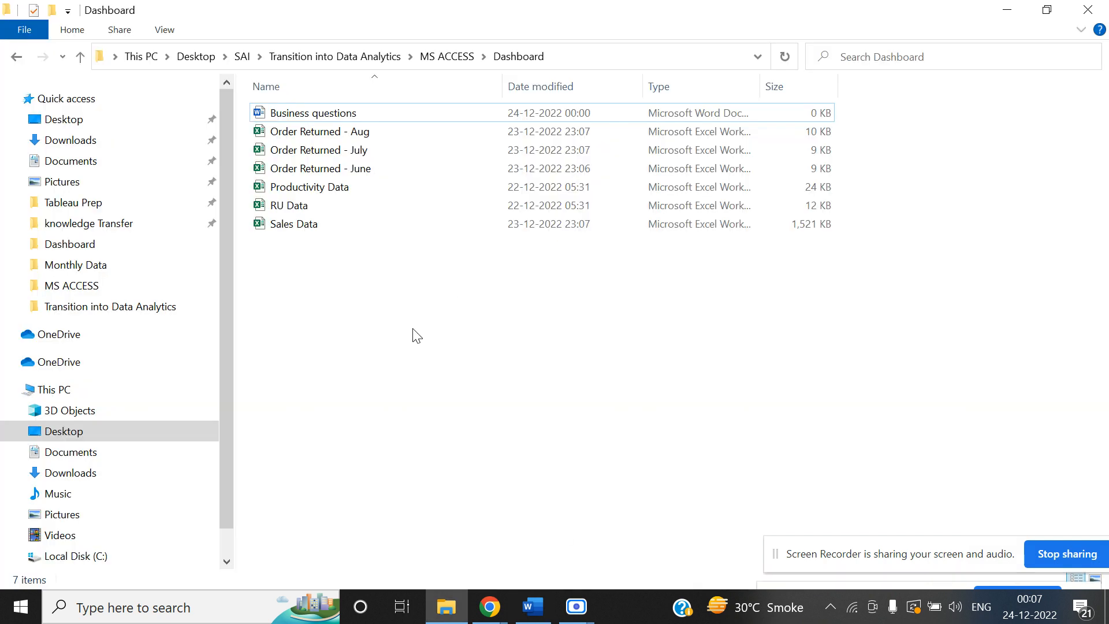
{"action": "double_click", "coordinate": [297, 225]}
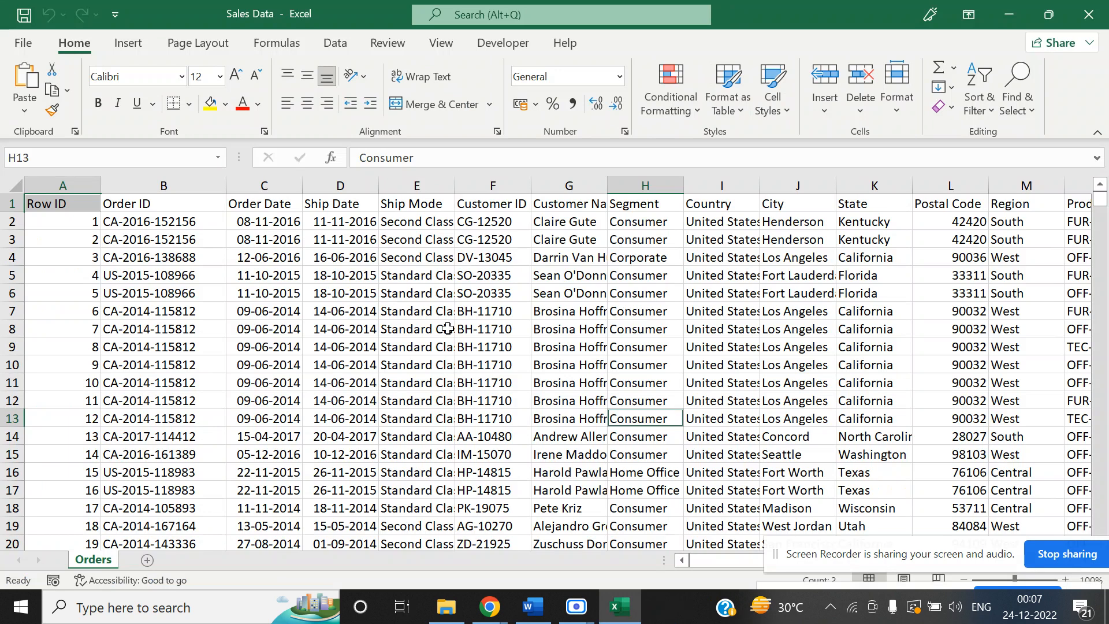
{"action": "key", "text": "ctrl+Home"}
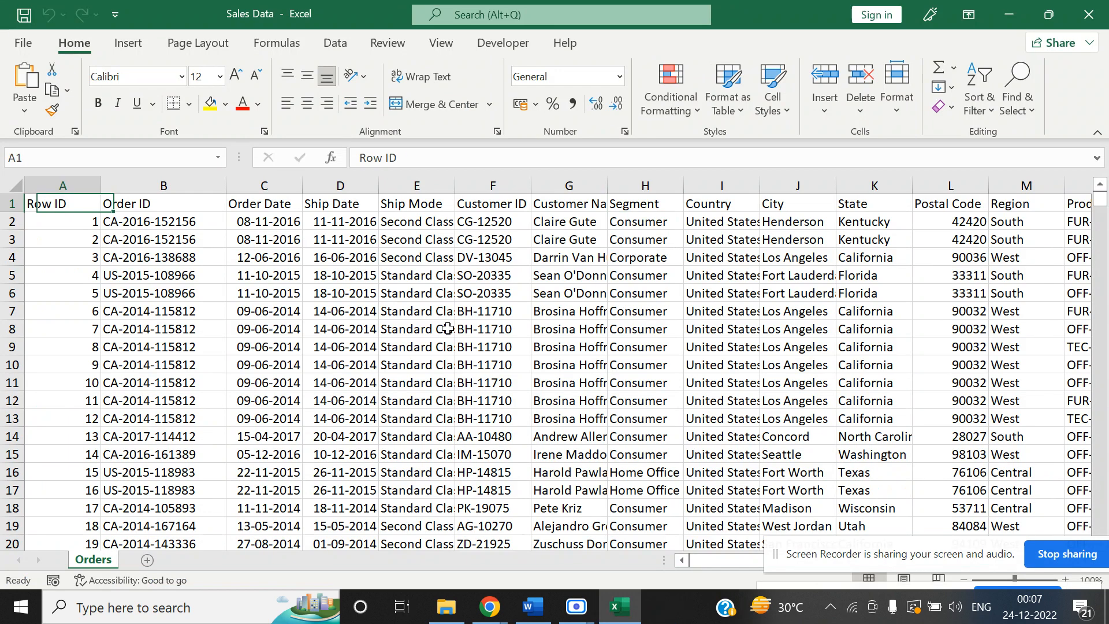
{"action": "key", "text": "ctrl+Right"}
{"action": "key", "text": "ctrl+Home"}
{"action": "key", "text": "ctrl+Right"}
{"action": "key", "text": "Down"}
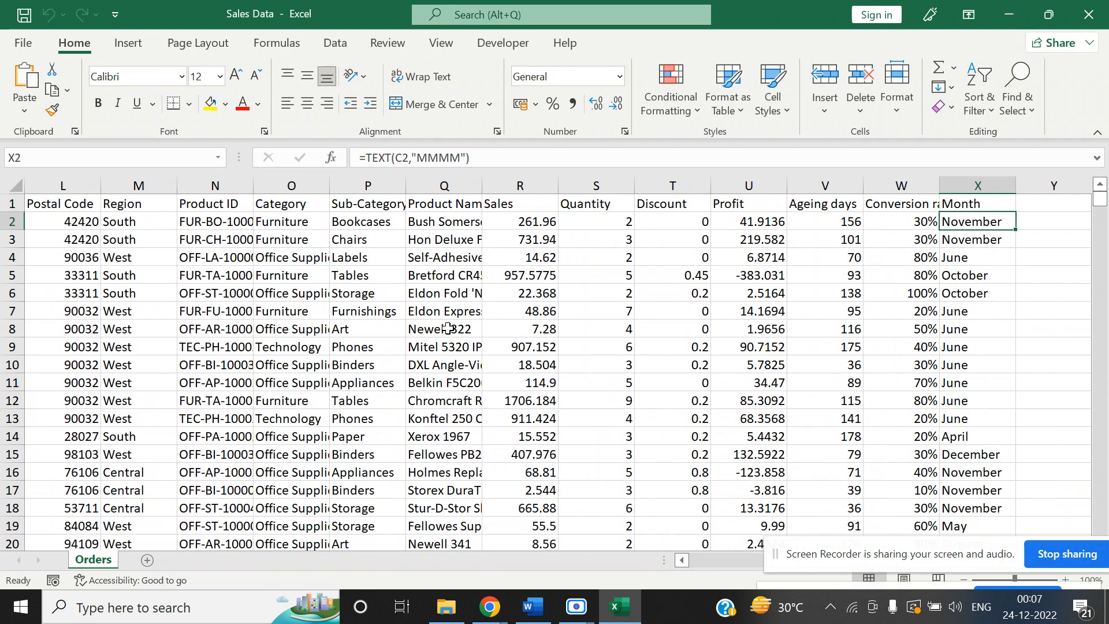
{"action": "key", "text": "Up"}
{"action": "key", "text": "ctrl+Home"}
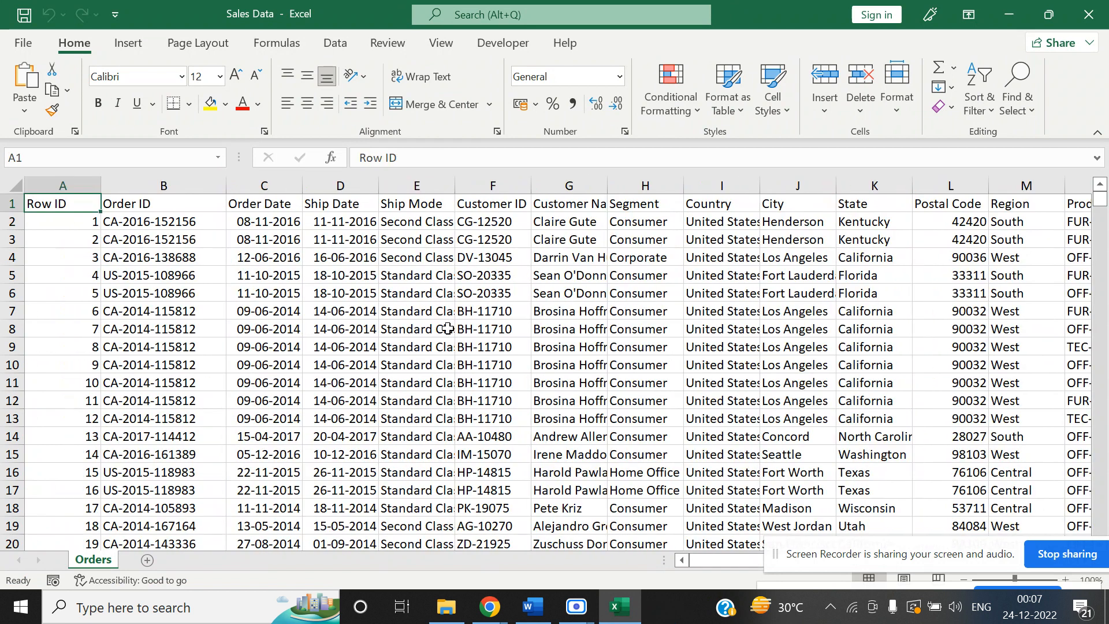
Examine the Orders sheet's header row across the Segment, Ageing days, Conversion rate and Month columns.
{"action": "key", "text": "Right"}
{"action": "key", "text": "Right"}
{"action": "key", "text": "Right"}
{"action": "key", "text": "Right"}
{"action": "key", "text": "Right"}
{"action": "key", "text": "Right"}
{"action": "key", "text": "Right"}
{"action": "key", "text": "ctrl+Right"}
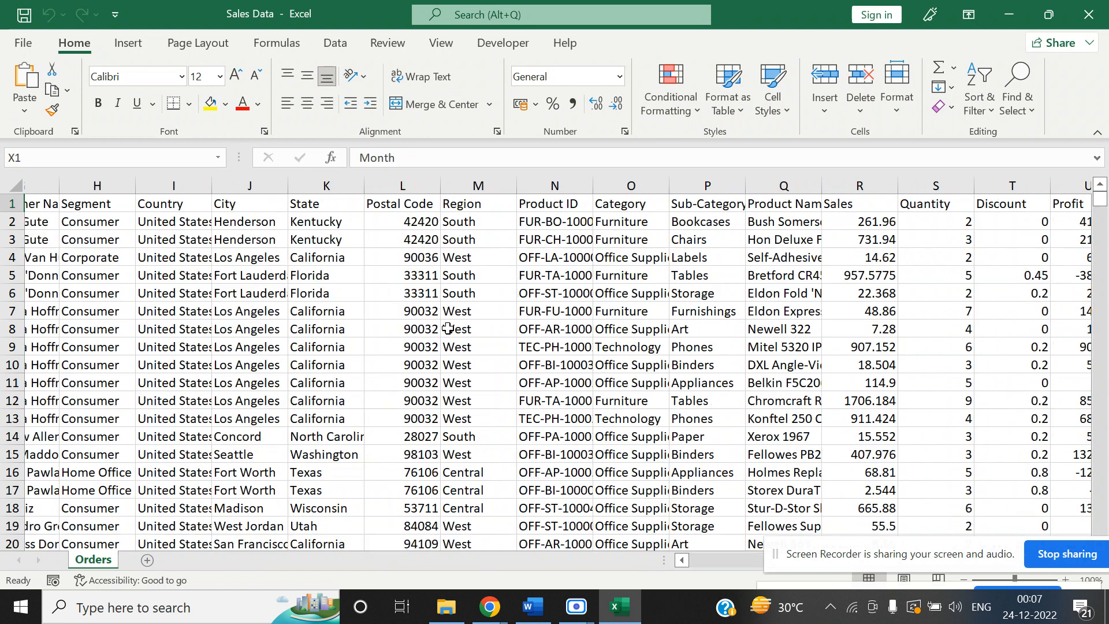
{"action": "key", "text": "Left"}
{"action": "key", "text": "Left"}
{"action": "key", "text": "Left"}
{"action": "key", "text": "Left"}
{"action": "key", "text": "Right"}
{"action": "key", "text": "Right"}
{"action": "key", "text": "Right"}
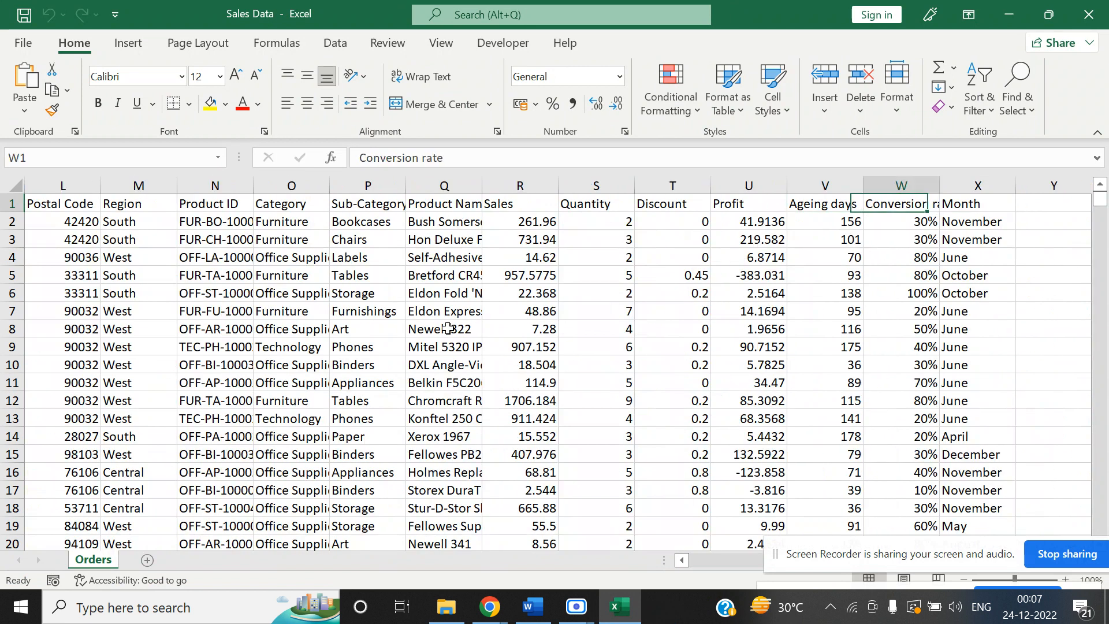
{"action": "key", "text": "Right"}
{"action": "key", "text": "ctrl+Home"}
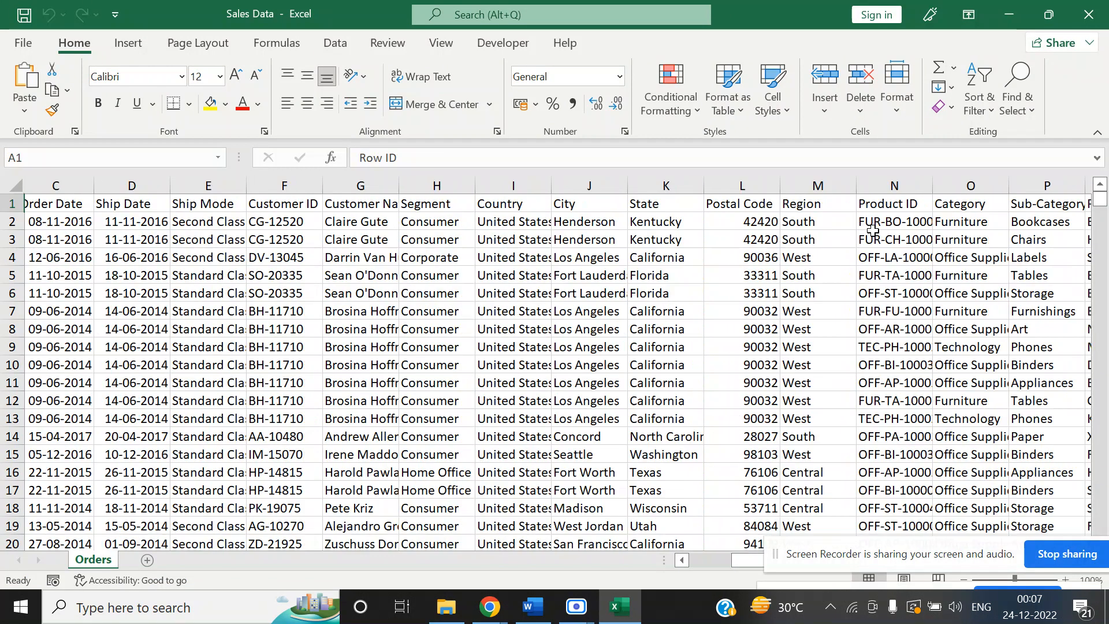
Add filters to the Orders sheet's header row and view the Segment column's list of distinct values.
{"action": "key", "text": "Right"}
{"action": "key", "text": "Right"}
{"action": "key", "text": "Right"}
{"action": "key", "text": "Right"}
{"action": "key", "text": "Right"}
{"action": "key", "text": "Right"}
{"action": "key", "text": "Right"}
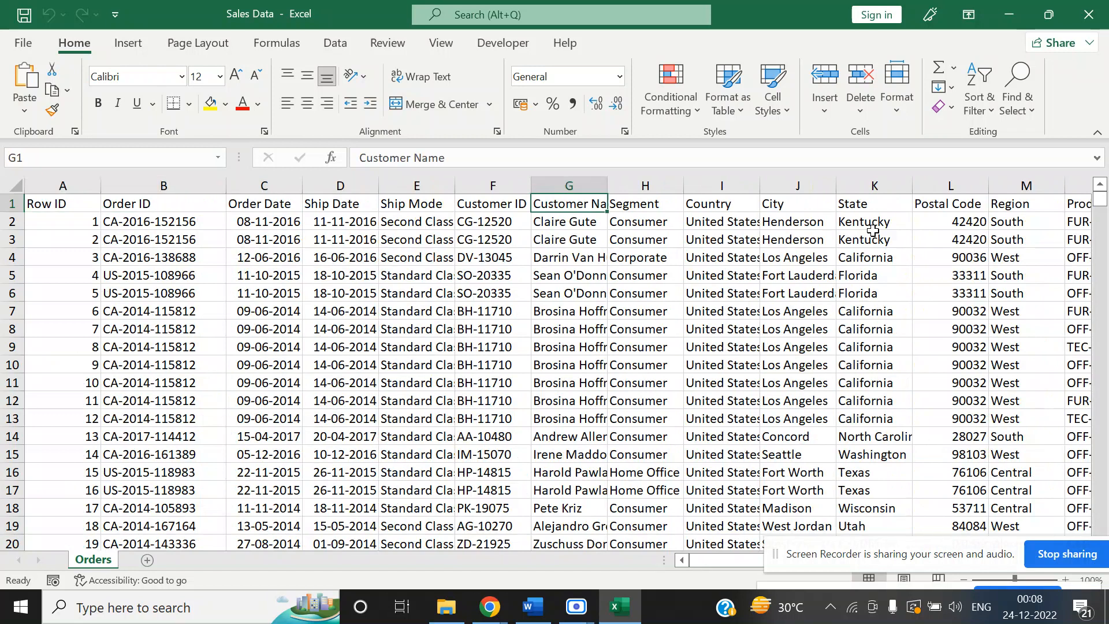
{"action": "key", "text": "ctrl+shift+l"}
{"action": "key", "text": "Right"}
{"action": "key", "text": "Left"}
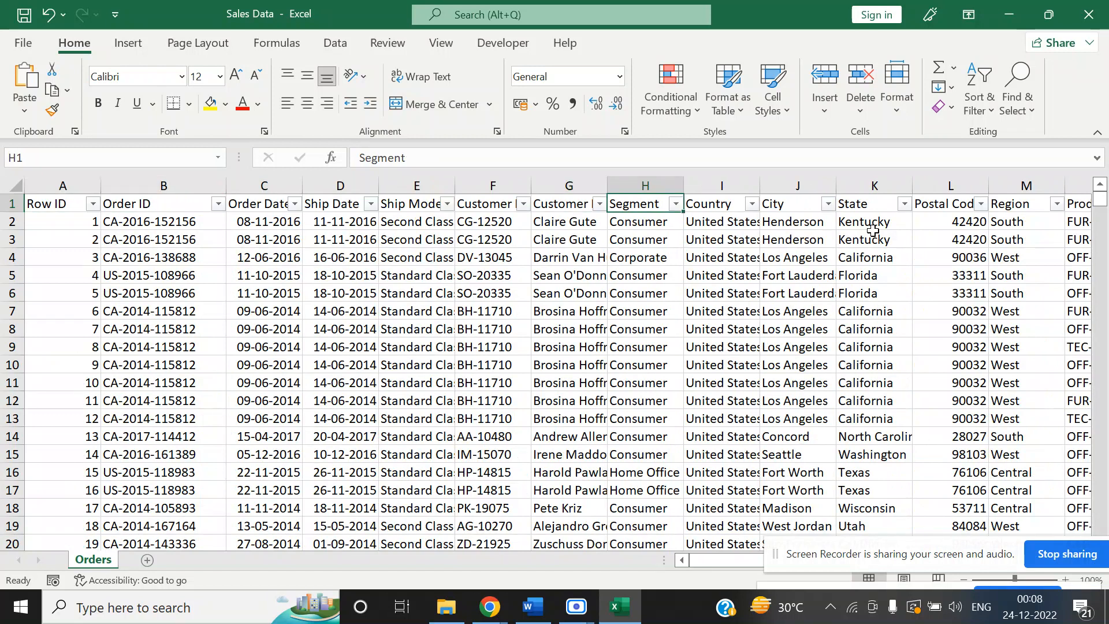
{"action": "key", "text": "alt"}
{"action": "key", "text": "alt+Down"}
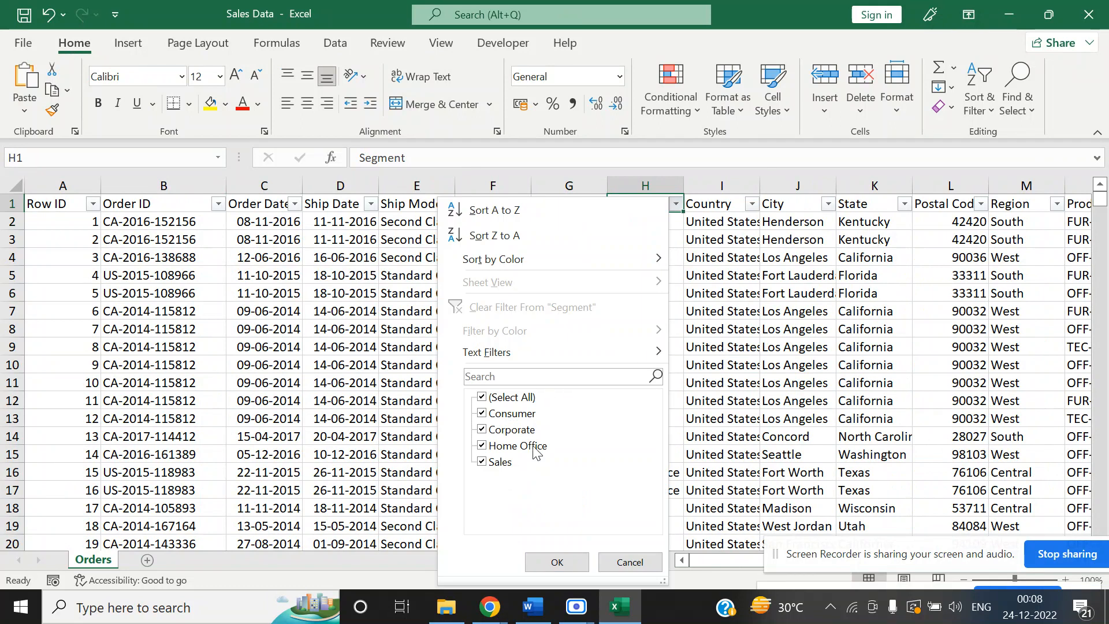
{"action": "left_click", "coordinate": [630, 561]}
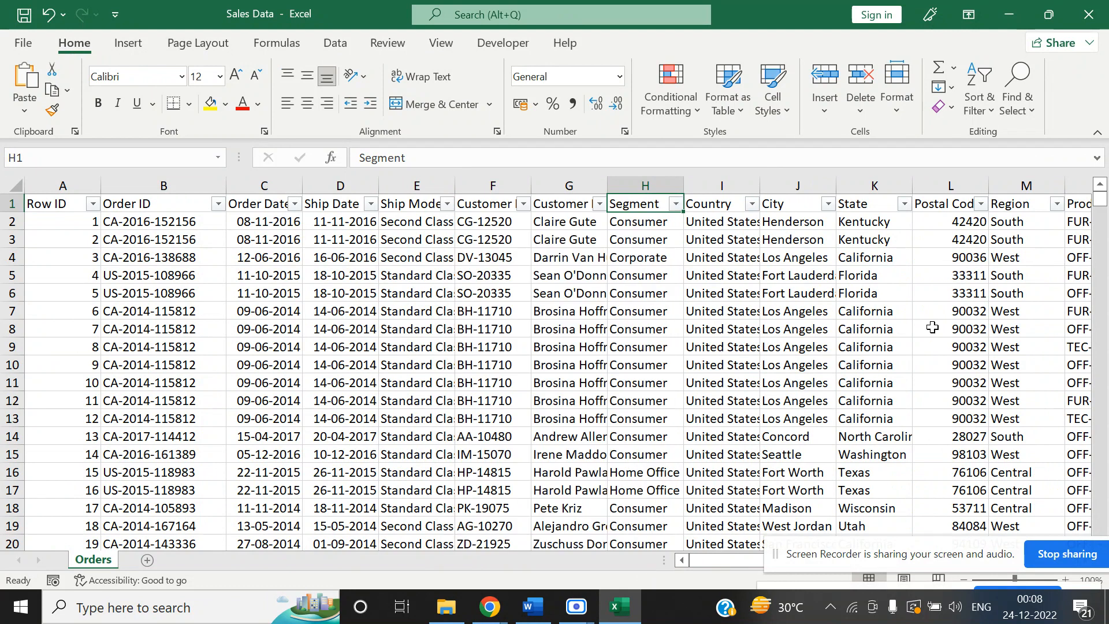
Remove the header filters and close the Sales Data workbook without saving.
{"action": "key", "text": "ctrl+shift+l"}
{"action": "left_click", "coordinate": [1089, 14]}
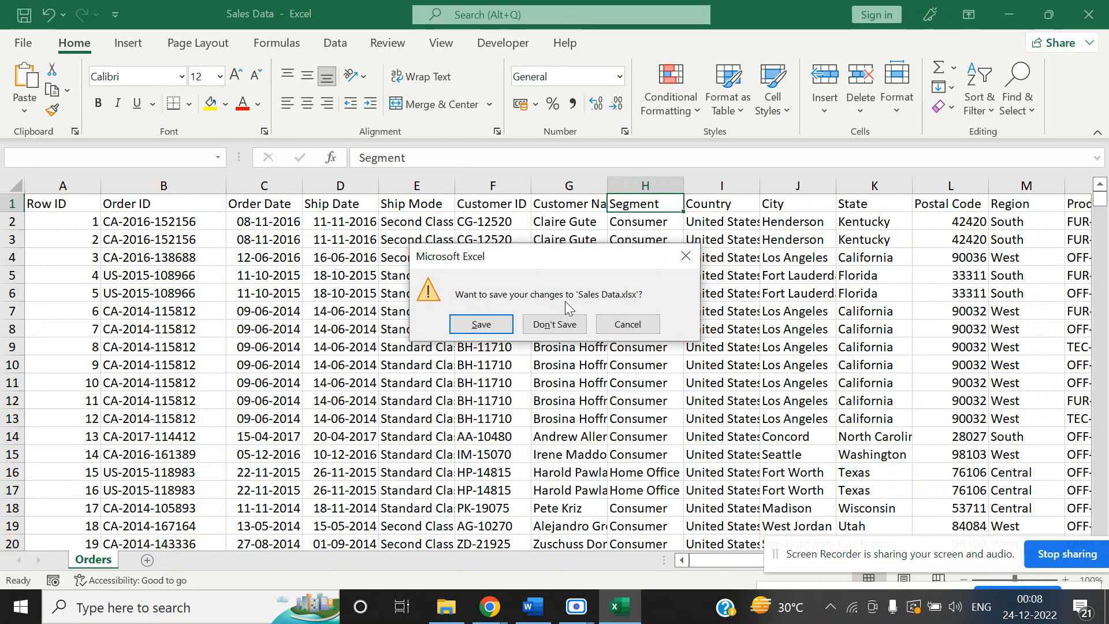
{"action": "left_click", "coordinate": [556, 325]}
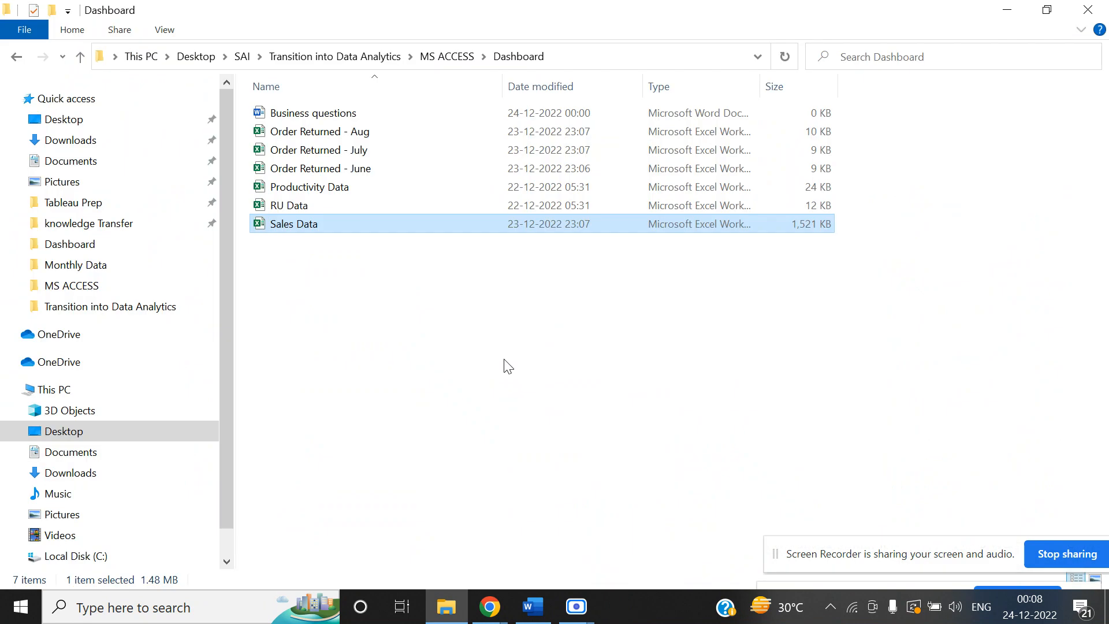
Create a new Microsoft Access database in the Dashboard folder and name it Superstore_Database.
{"action": "left_click", "coordinate": [361, 337]}
{"action": "right_click", "coordinate": [323, 318]}
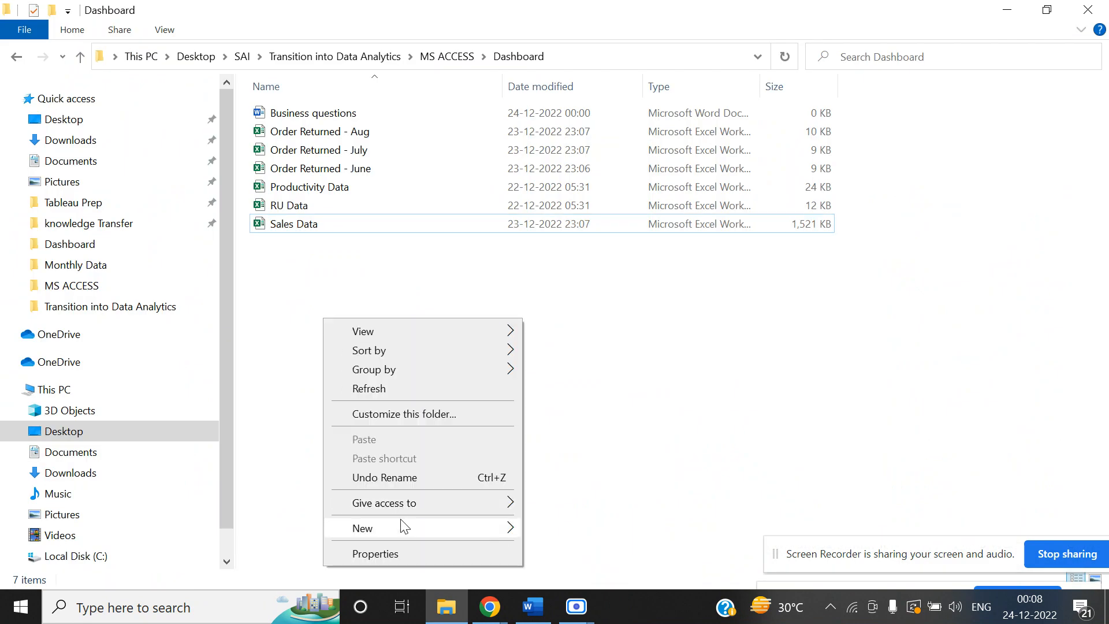
{"action": "mouse_move", "coordinate": [404, 527]}
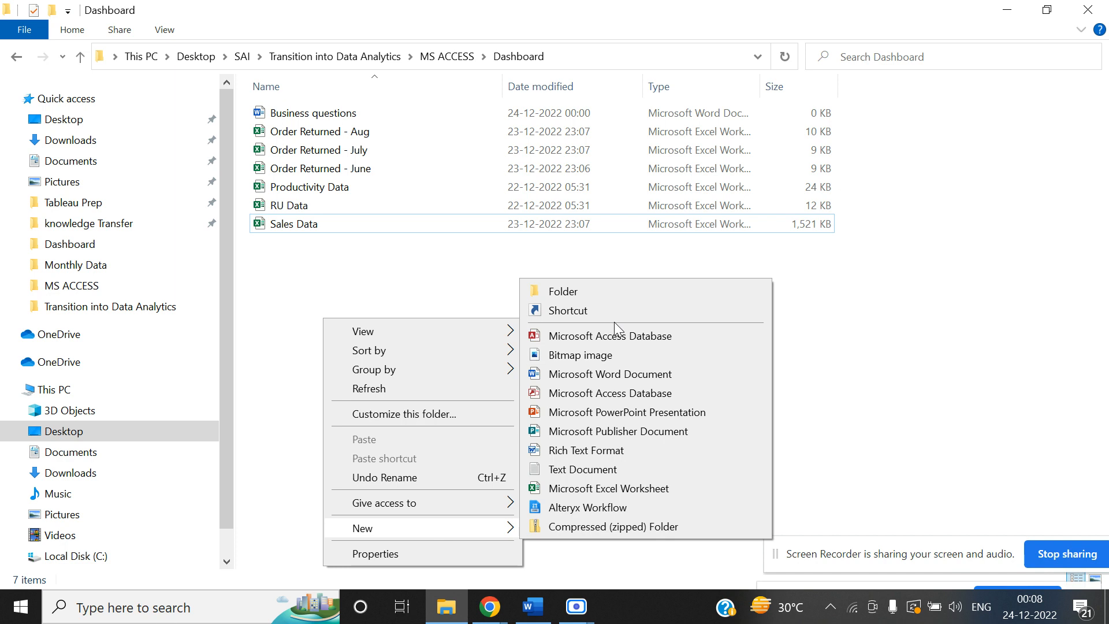
{"action": "left_click", "coordinate": [615, 338]}
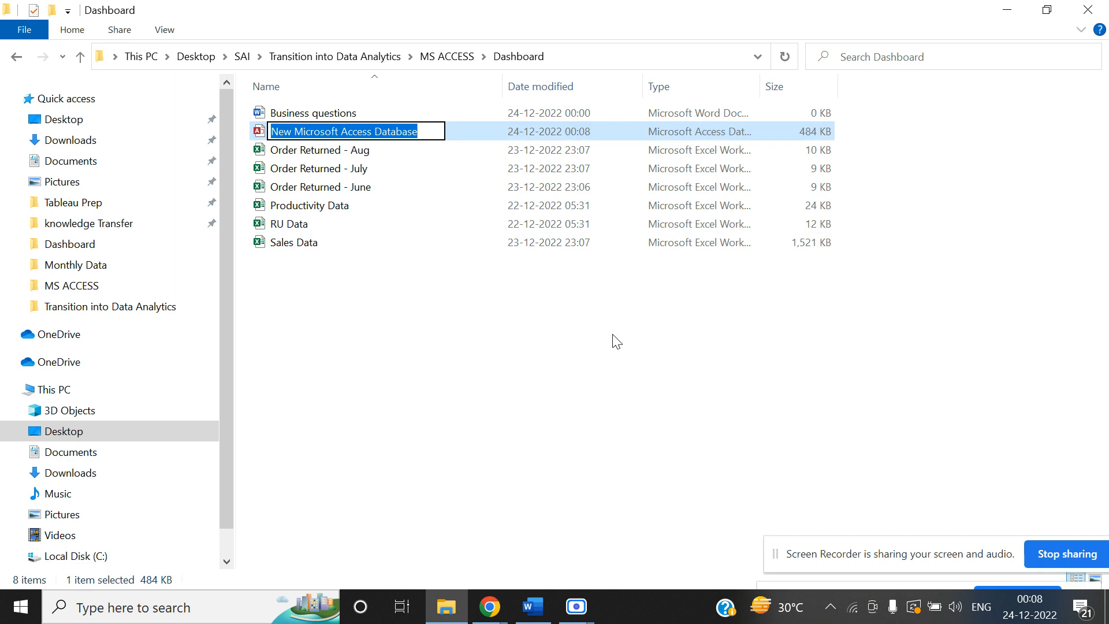
{"action": "type", "text": "Sale"}
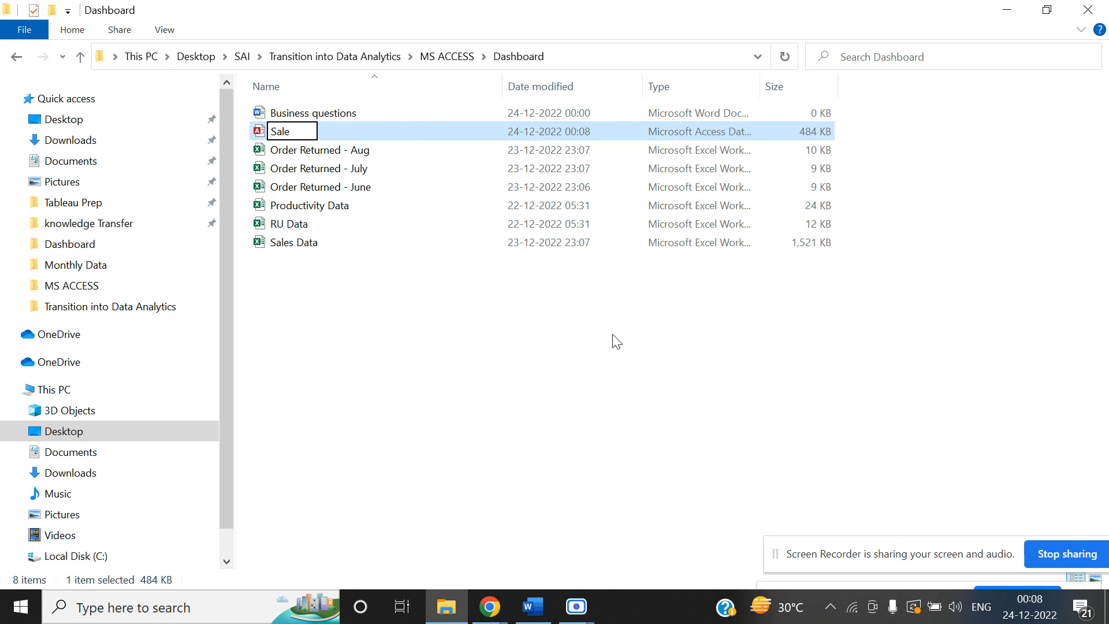
{"action": "key", "text": "BackSpace"}
{"action": "key", "text": "BackSpace"}
{"action": "key", "text": "BackSpace"}
{"action": "type", "text": "uperstore_"}
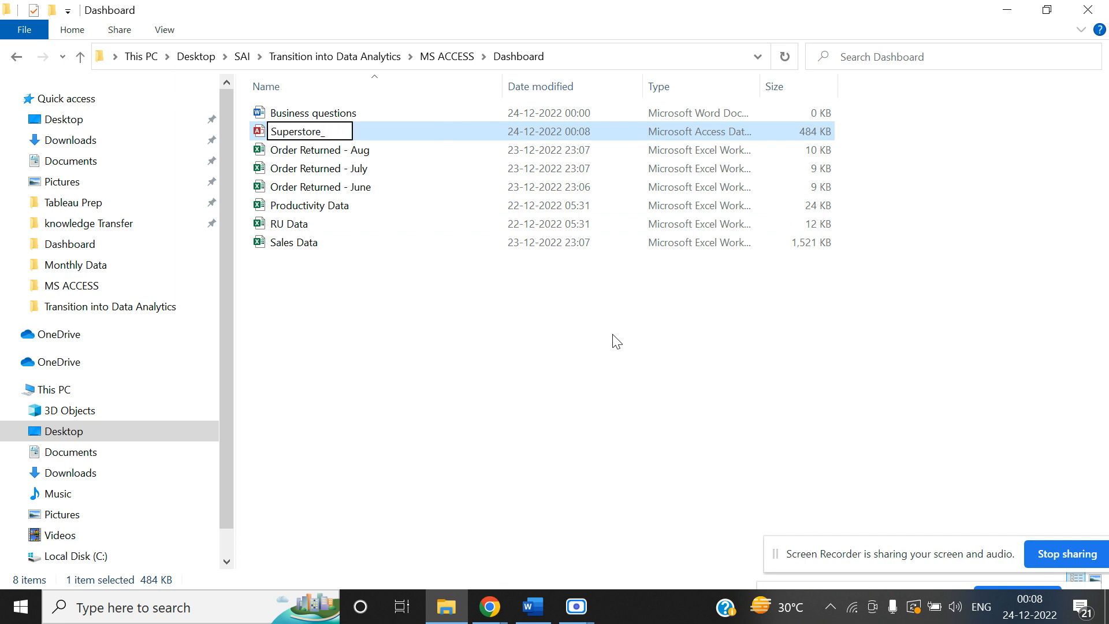
{"action": "type", "text": "Database"}
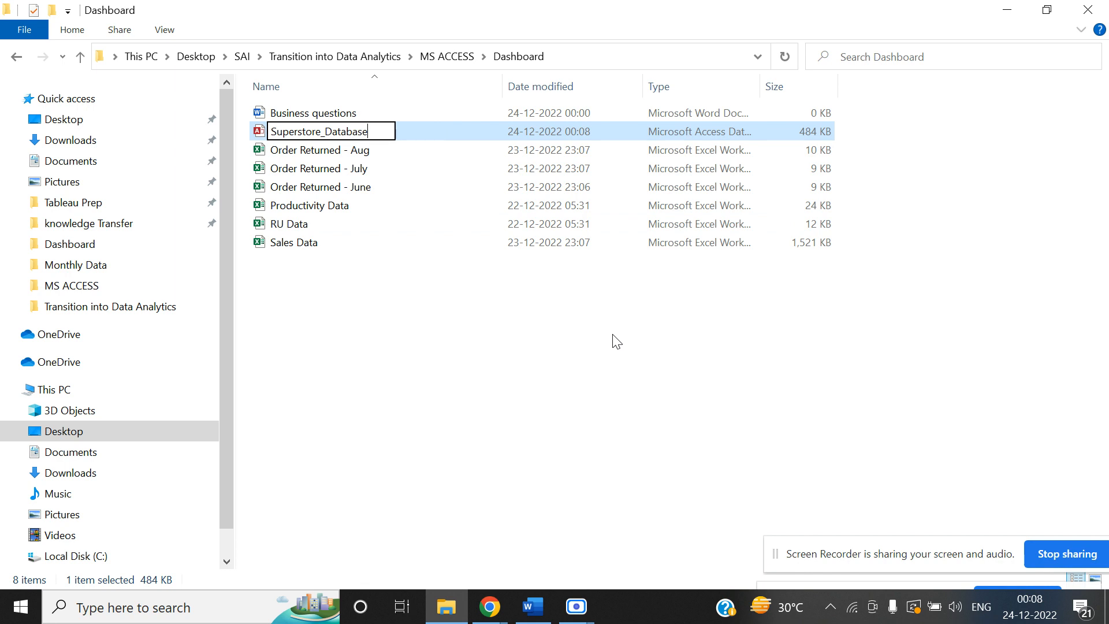
{"action": "left_click", "coordinate": [559, 372]}
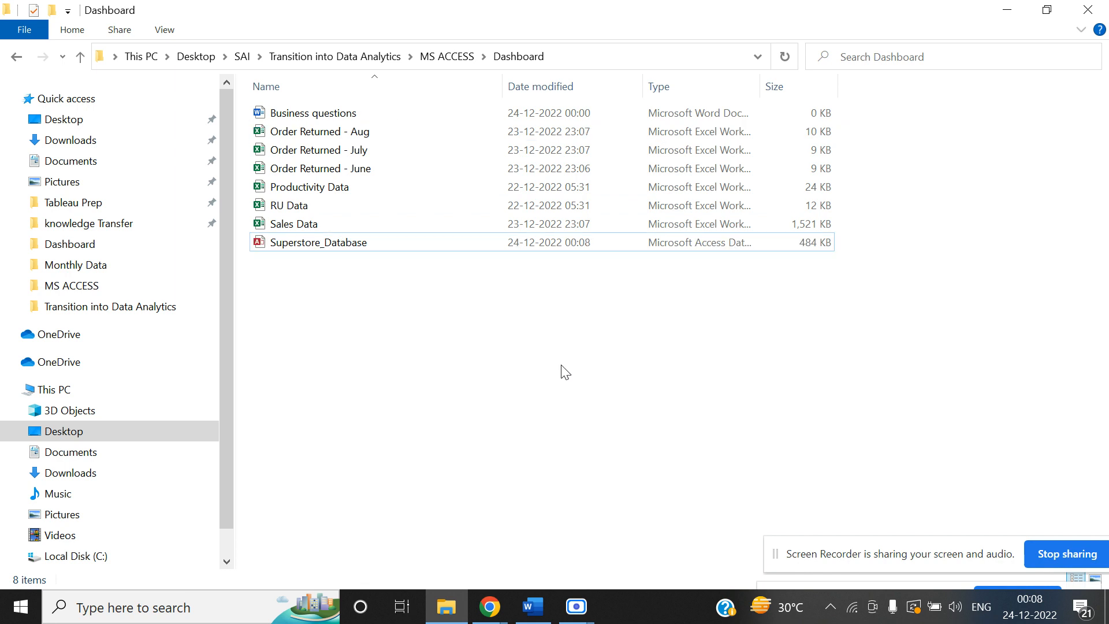
Open the Superstore_Database file in Access and enable its disabled content.
{"action": "left_click", "coordinate": [312, 246]}
{"action": "double_click", "coordinate": [310, 243]}
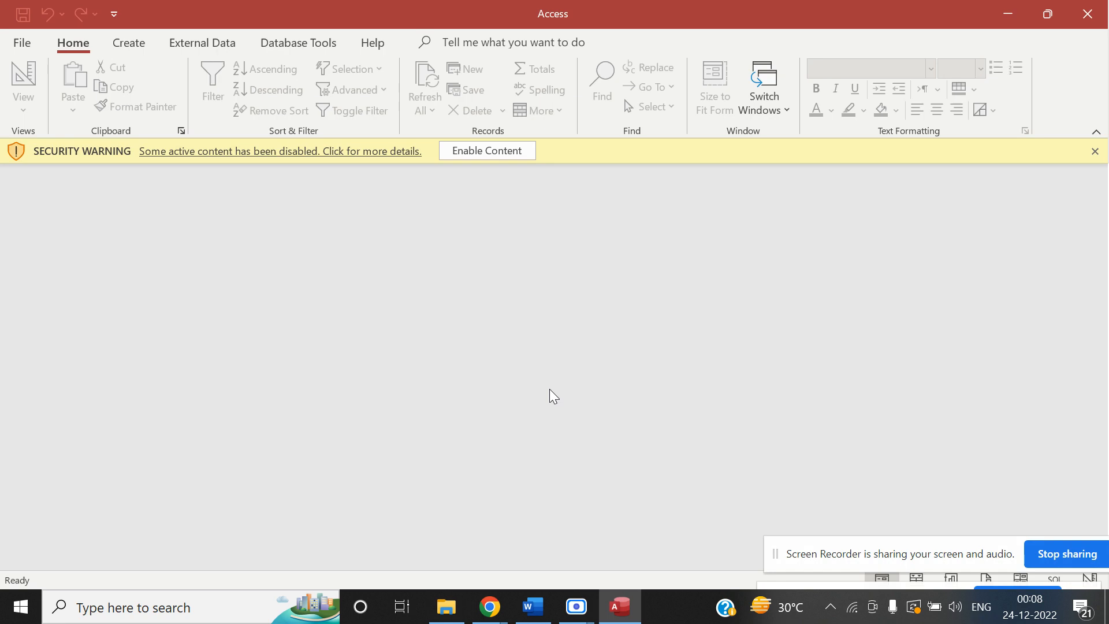
{"action": "left_click", "coordinate": [470, 152]}
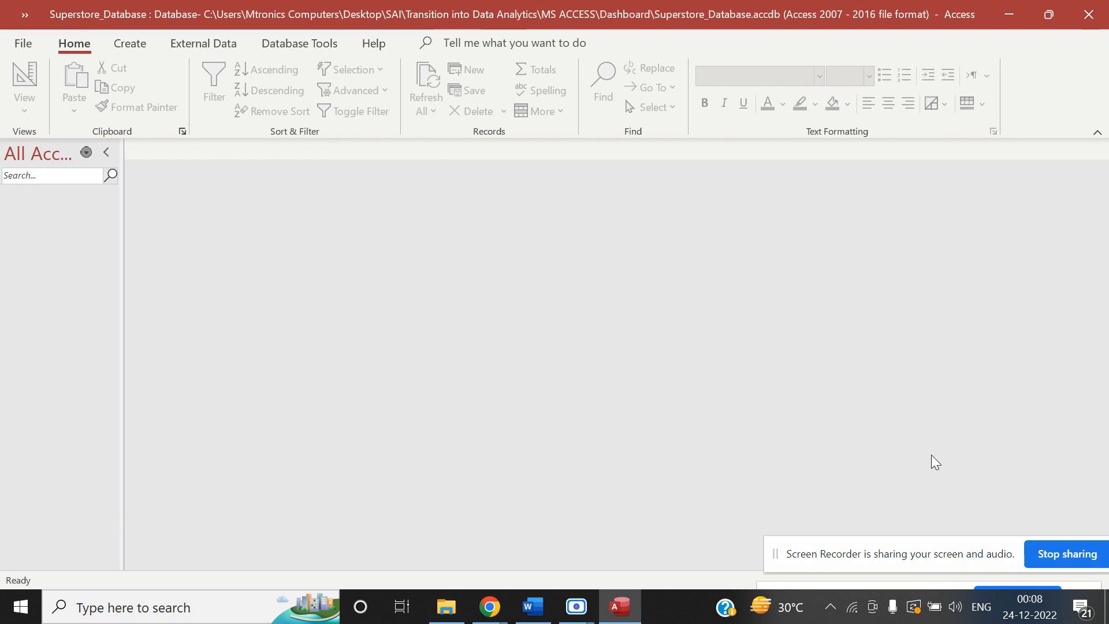
{"action": "key", "text": "alt+Tab"}
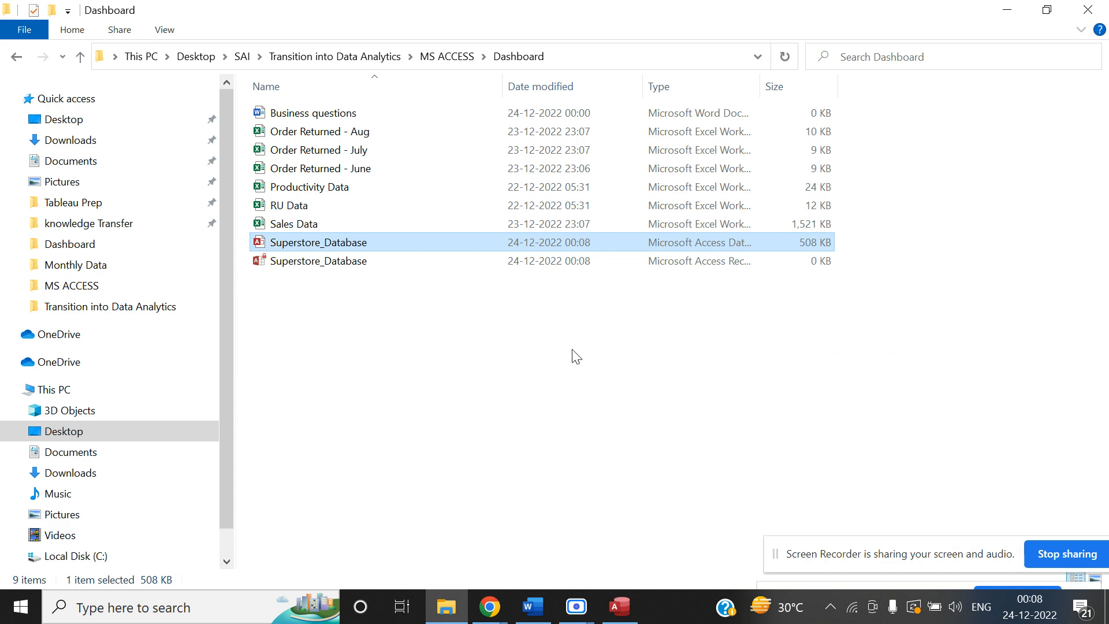
{"action": "left_click", "coordinate": [315, 230]}
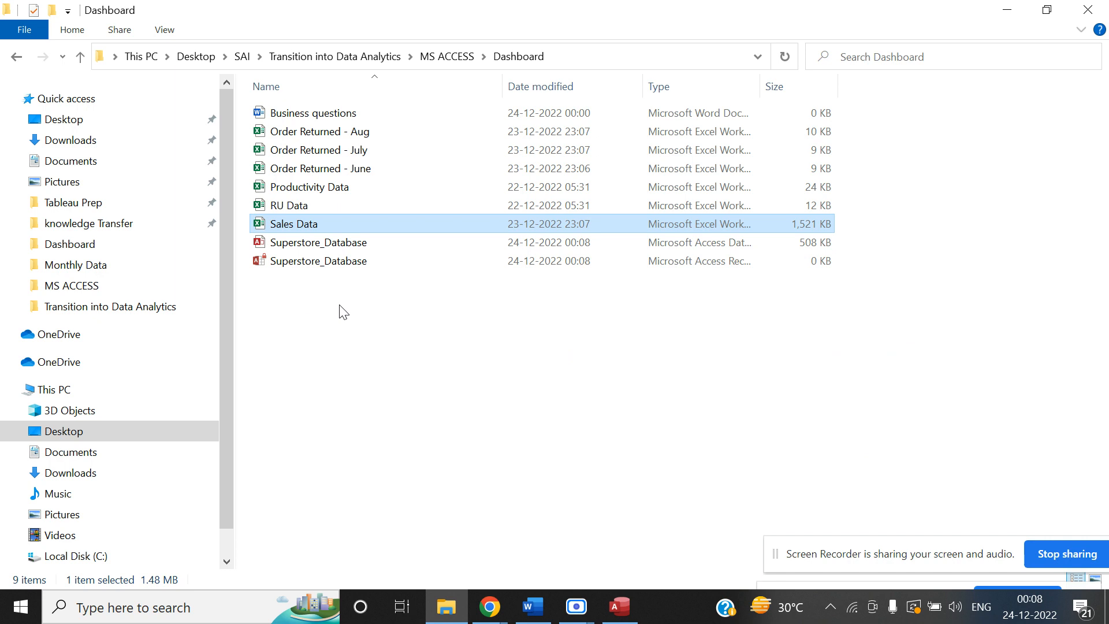
{"action": "right_click", "coordinate": [324, 308]}
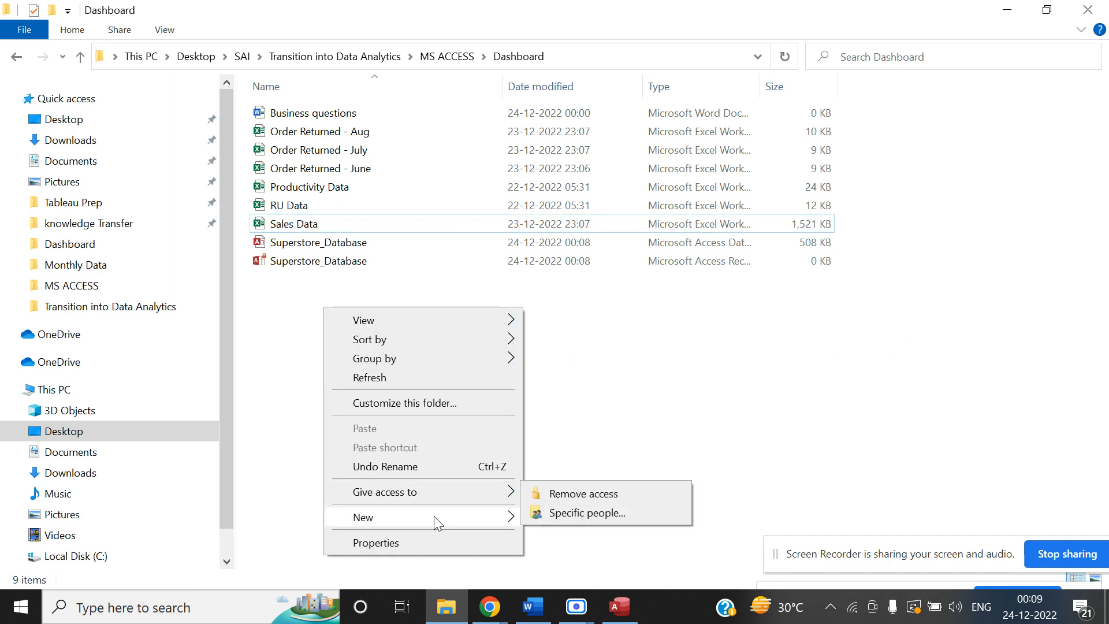
{"action": "mouse_move", "coordinate": [436, 517]}
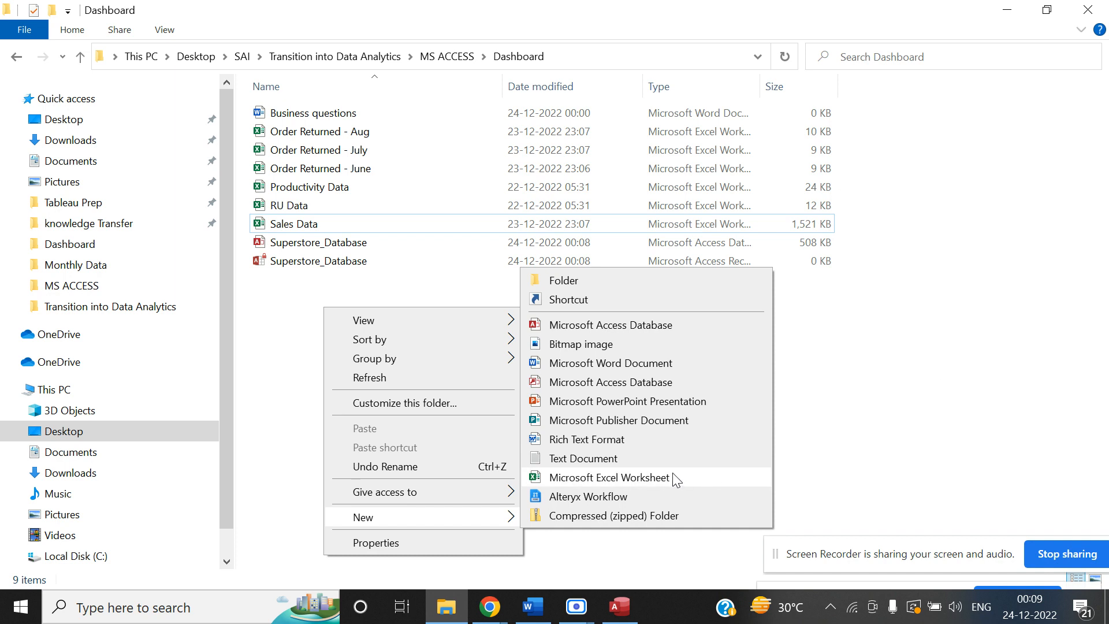
{"action": "left_click", "coordinate": [814, 442]}
{"action": "left_click", "coordinate": [297, 230]}
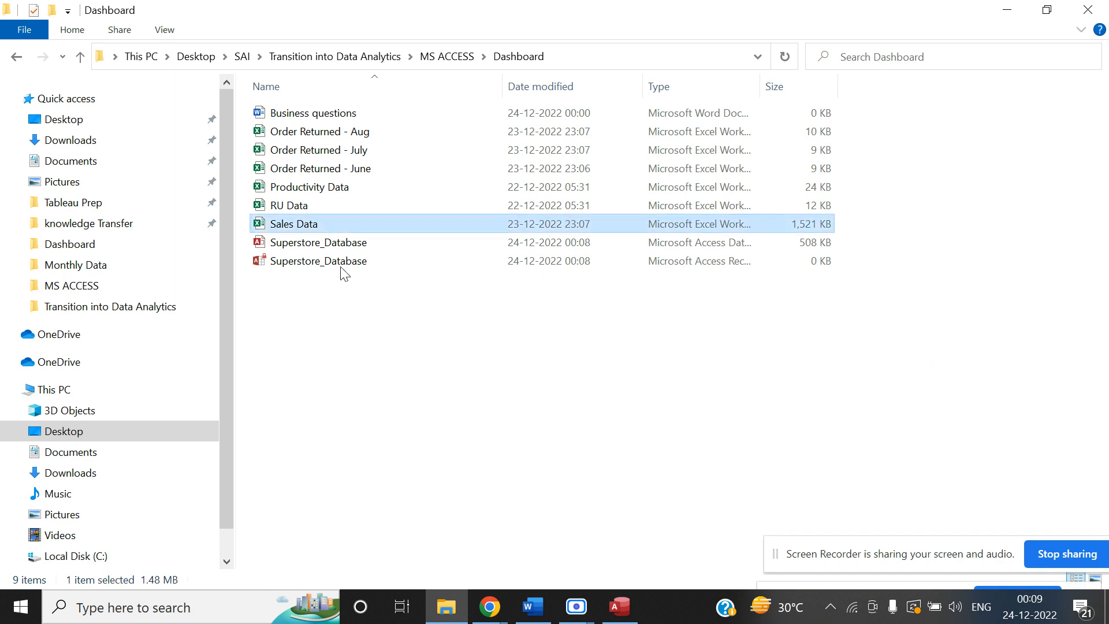
{"action": "key", "text": "alt+Tab"}
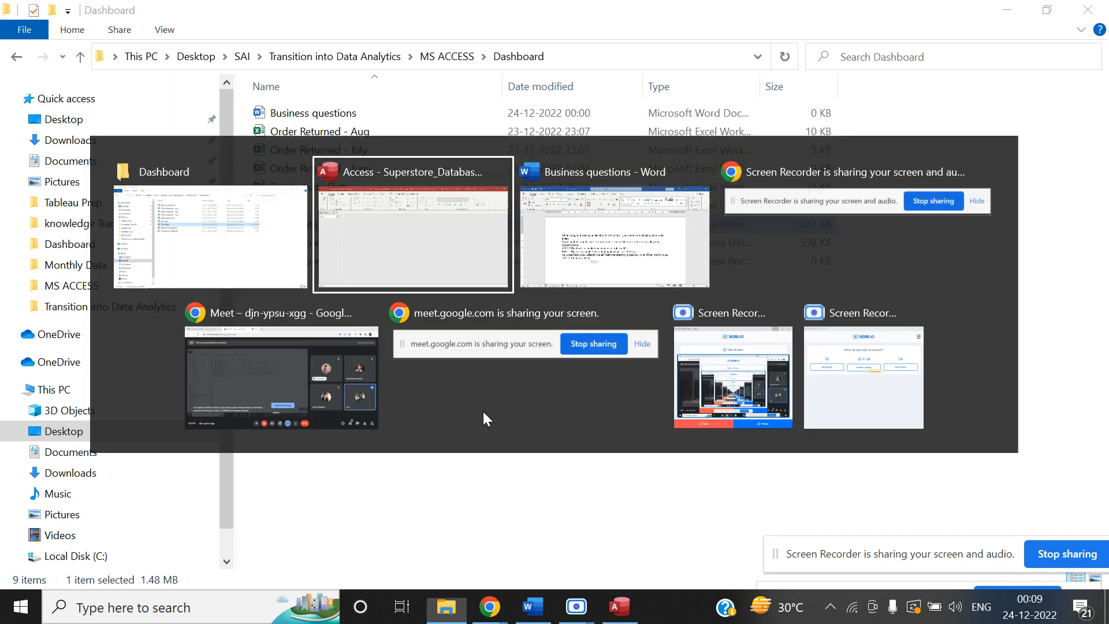
{"action": "key", "text": "alt+Tab"}
{"action": "key", "text": "alt+Tab"}
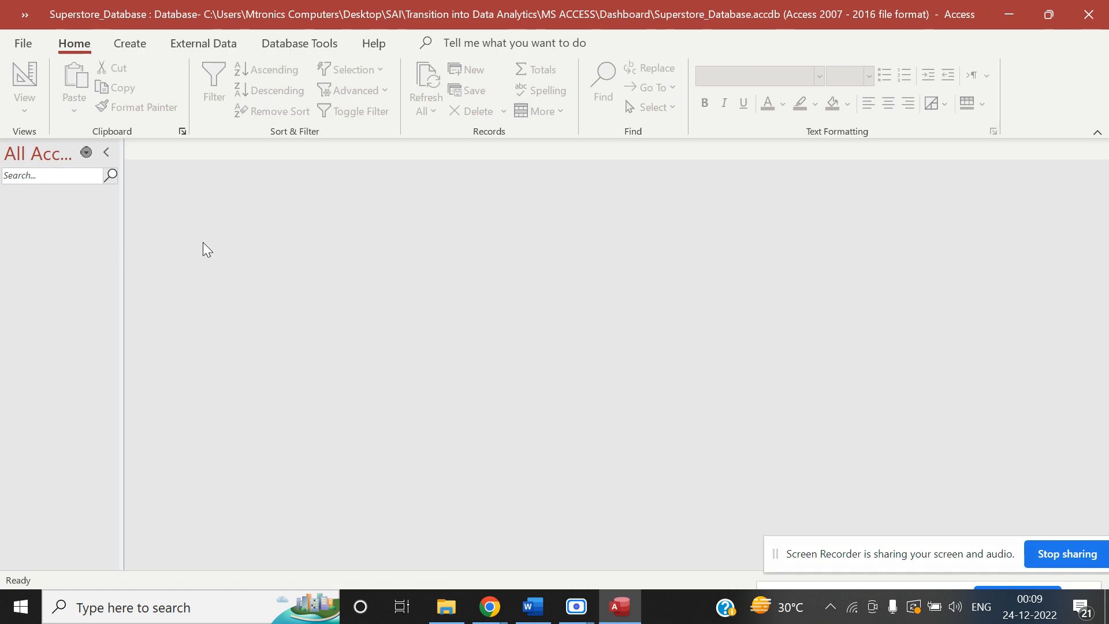
Start a new external data source from an Excel file and choose Sales Data in the MS ACCESS Dashboard folder.
{"action": "left_click", "coordinate": [125, 44]}
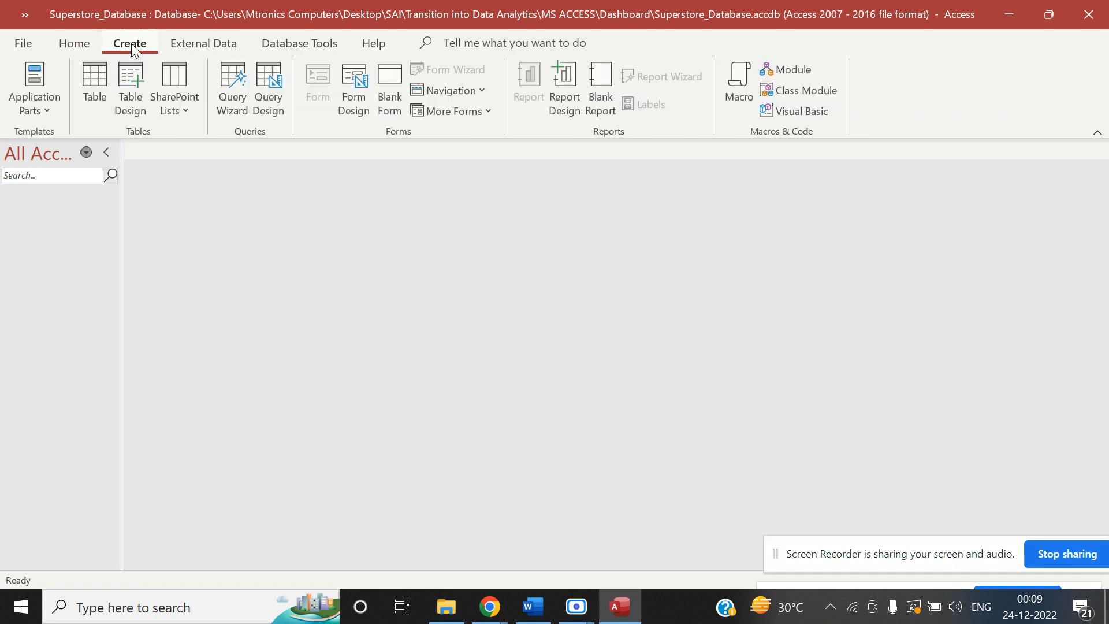
{"action": "left_click", "coordinate": [214, 43]}
{"action": "left_click", "coordinate": [37, 104]}
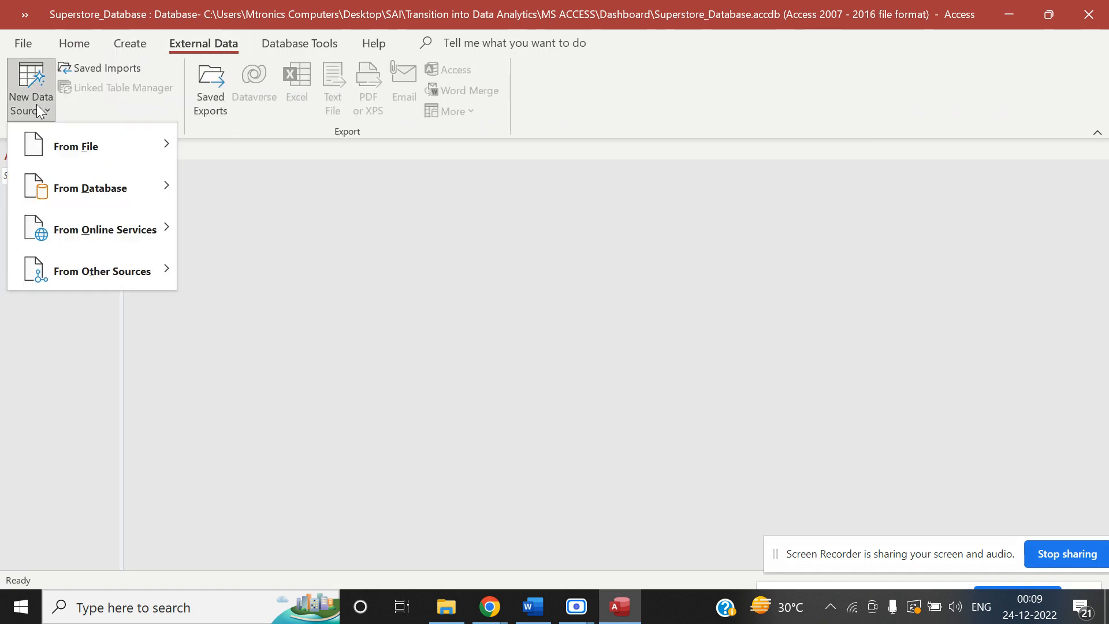
{"action": "mouse_move", "coordinate": [116, 156]}
{"action": "left_click", "coordinate": [238, 155]}
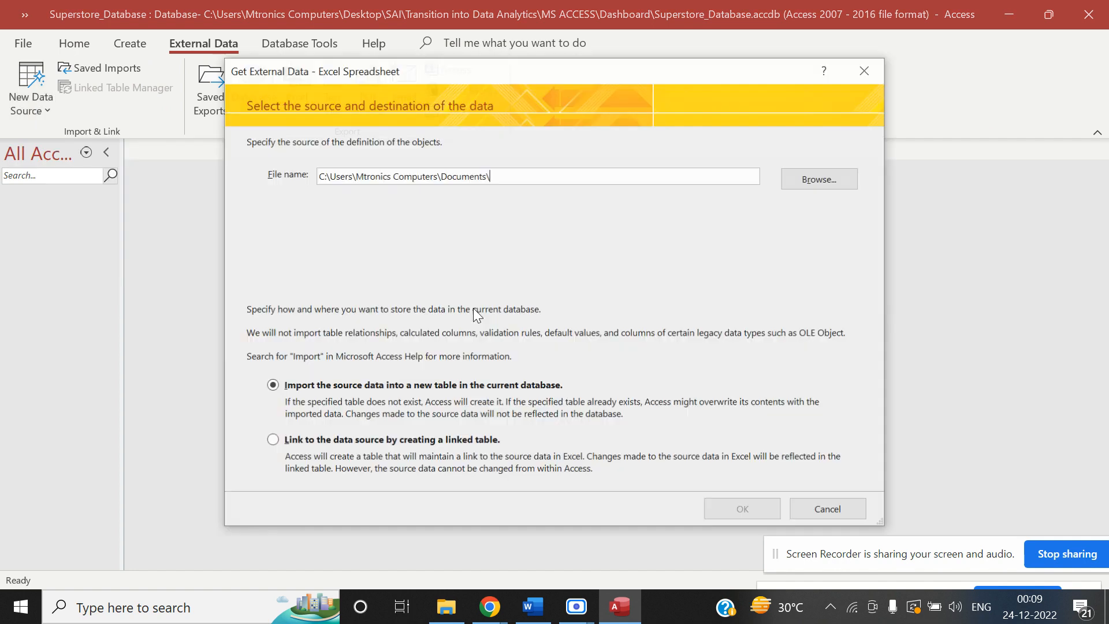
{"action": "left_click", "coordinate": [823, 184]}
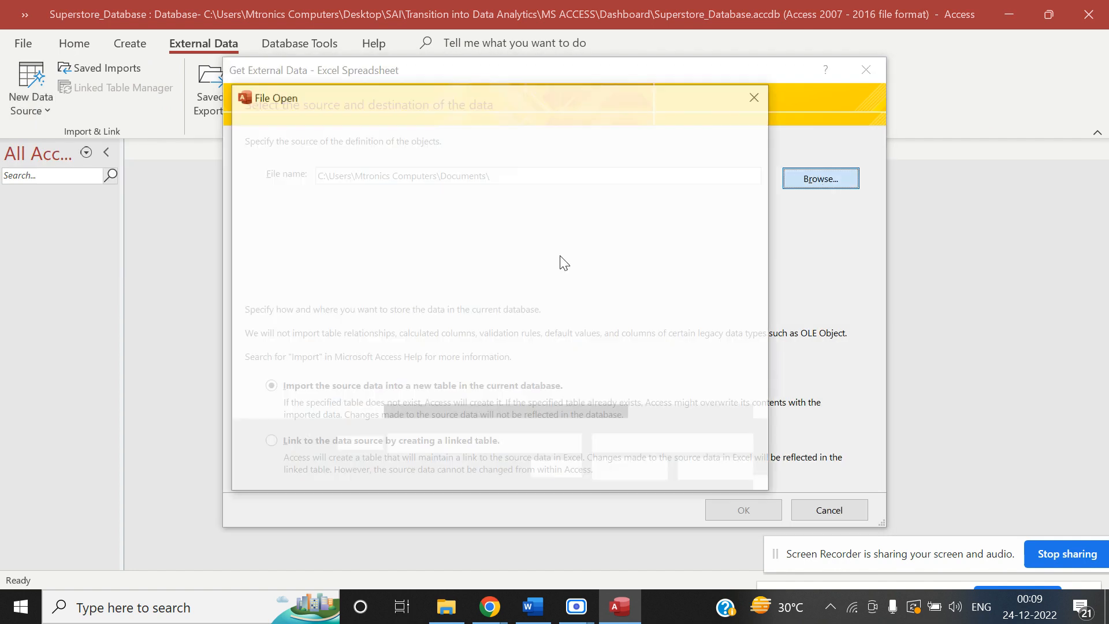
{"action": "left_click_drag", "start_coordinate": [362, 324], "coordinate": [335, 264]}
{"action": "left_click", "coordinate": [305, 227]}
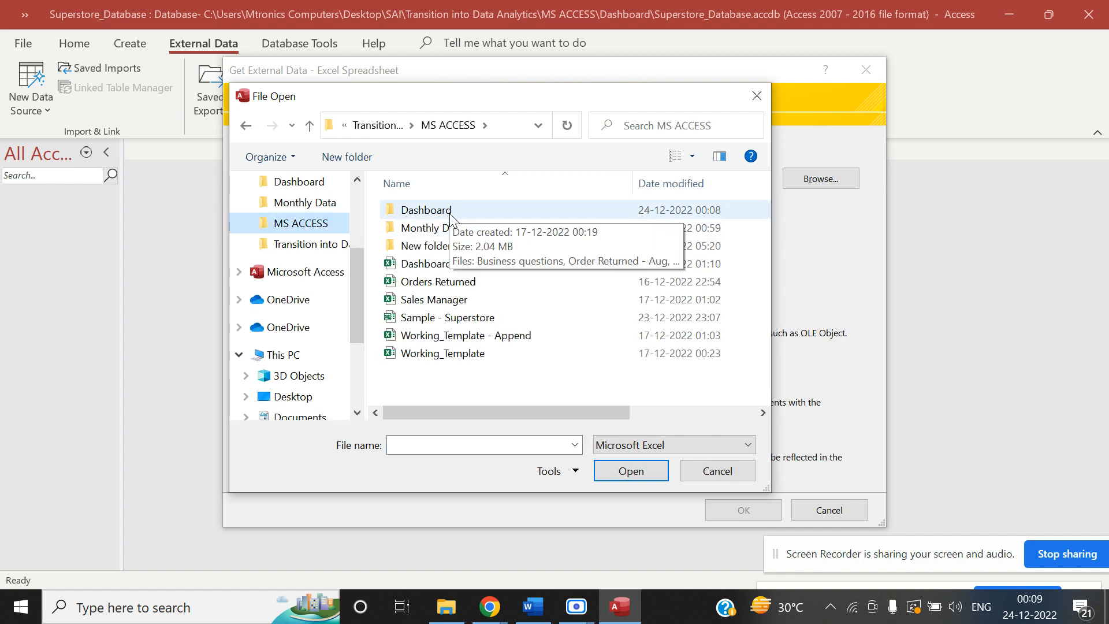
{"action": "double_click", "coordinate": [451, 214]}
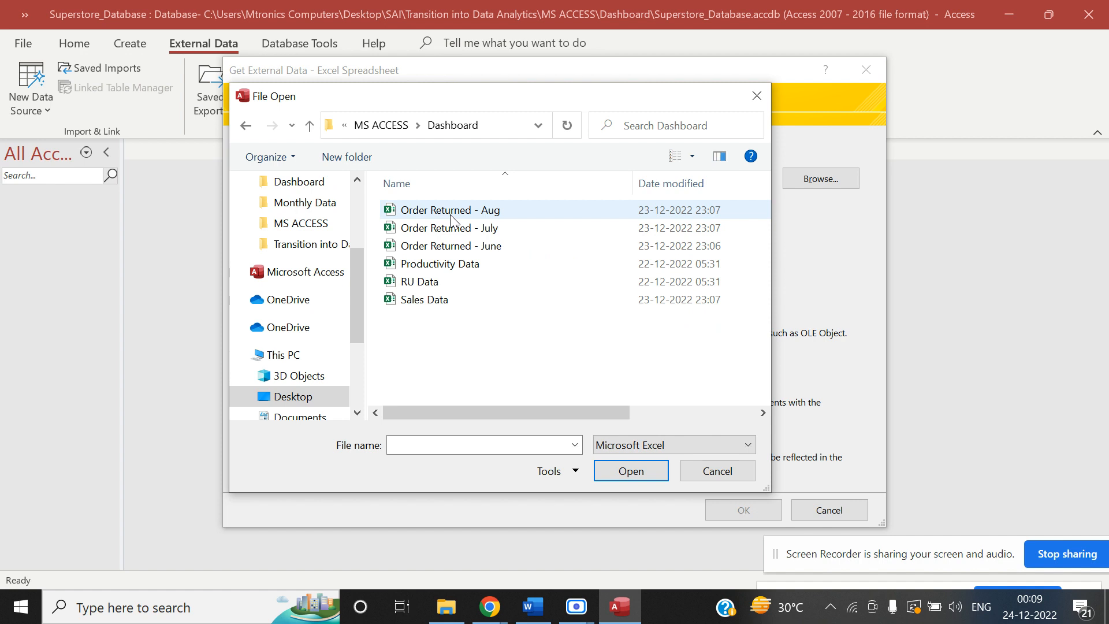
{"action": "left_click", "coordinate": [444, 300]}
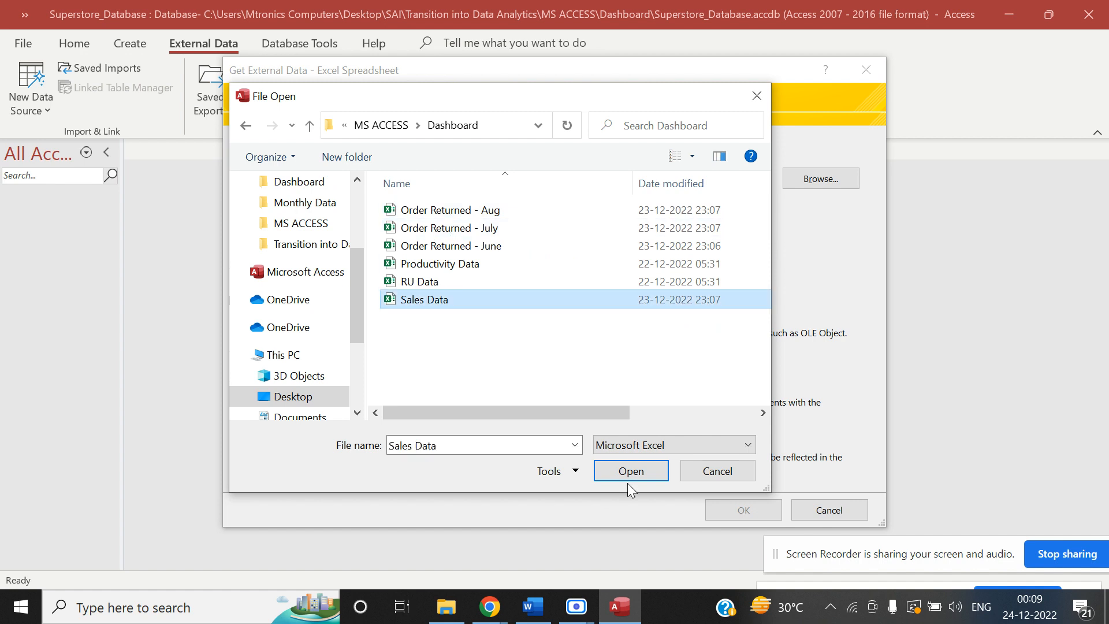
{"action": "left_click", "coordinate": [633, 469]}
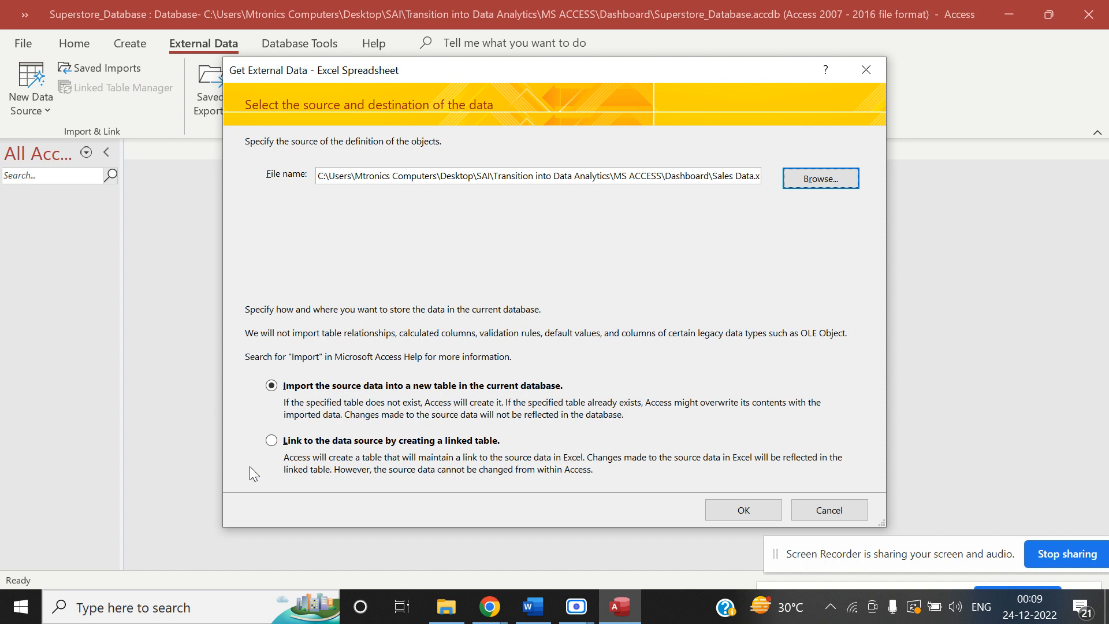
Choose to link to the Sales Data source by creating a linked table and proceed to the link wizard.
{"action": "left_click", "coordinate": [271, 440]}
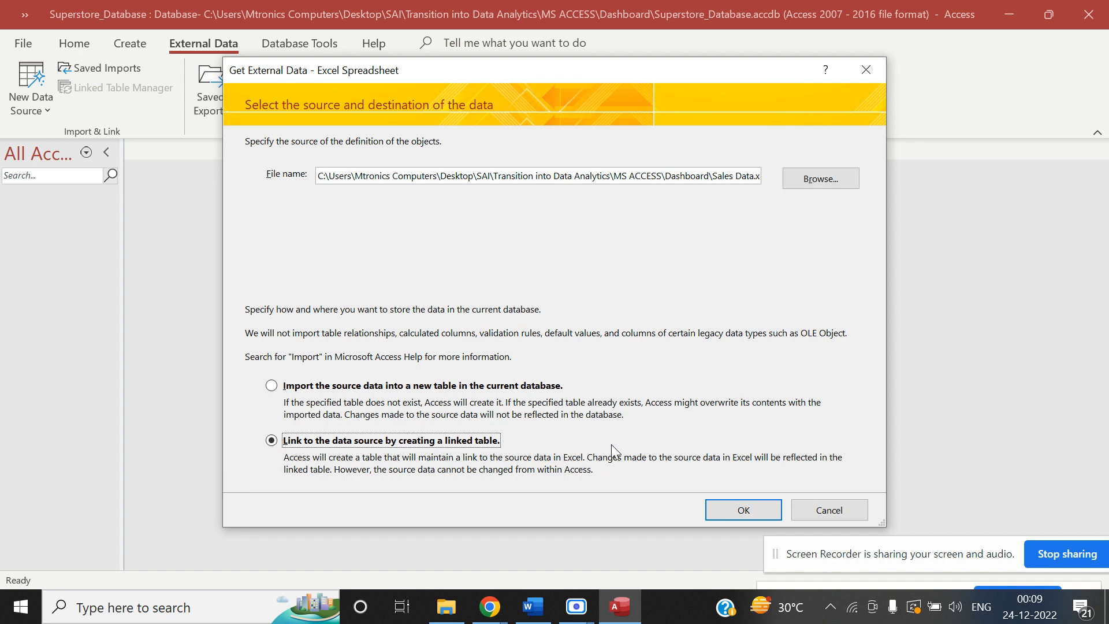
{"action": "left_click", "coordinate": [447, 607]}
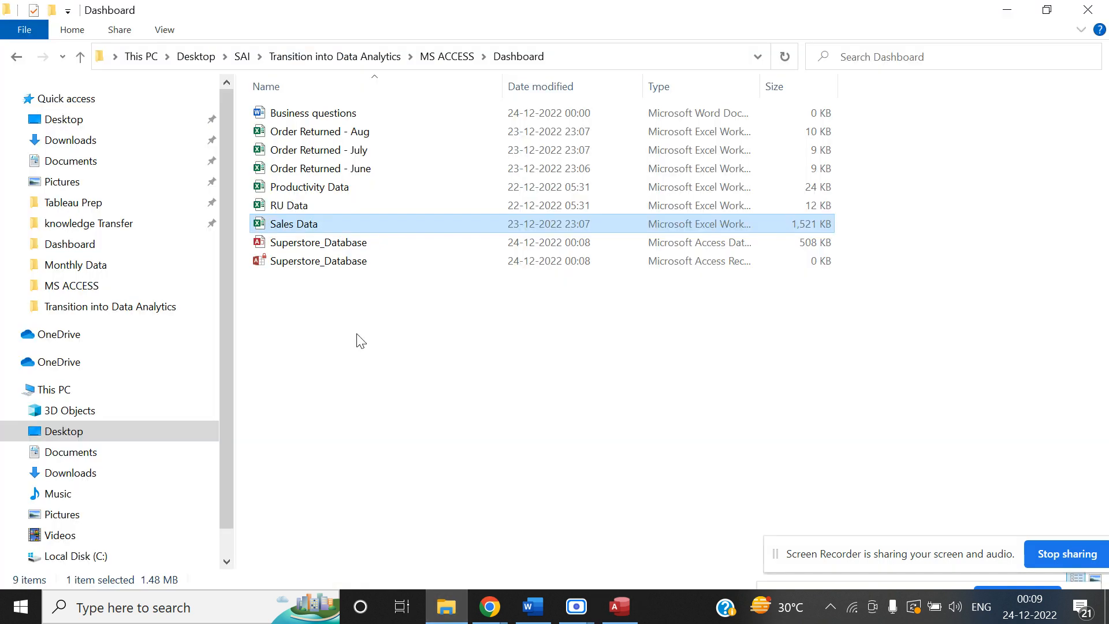
{"action": "mouse_move", "coordinate": [312, 230]}
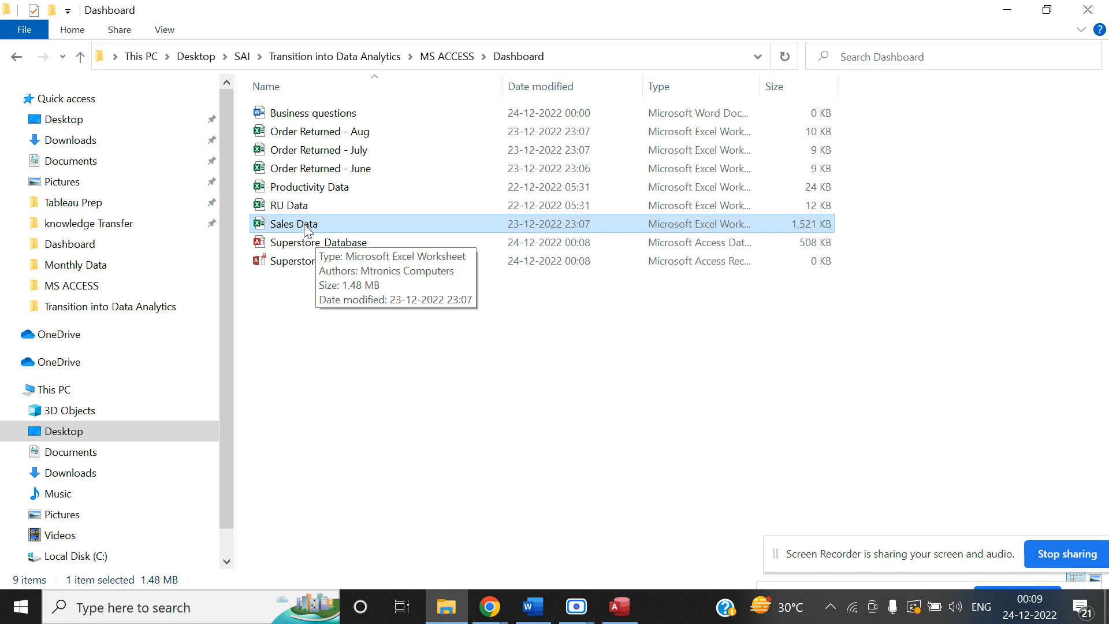
{"action": "key", "text": "alt+Tab"}
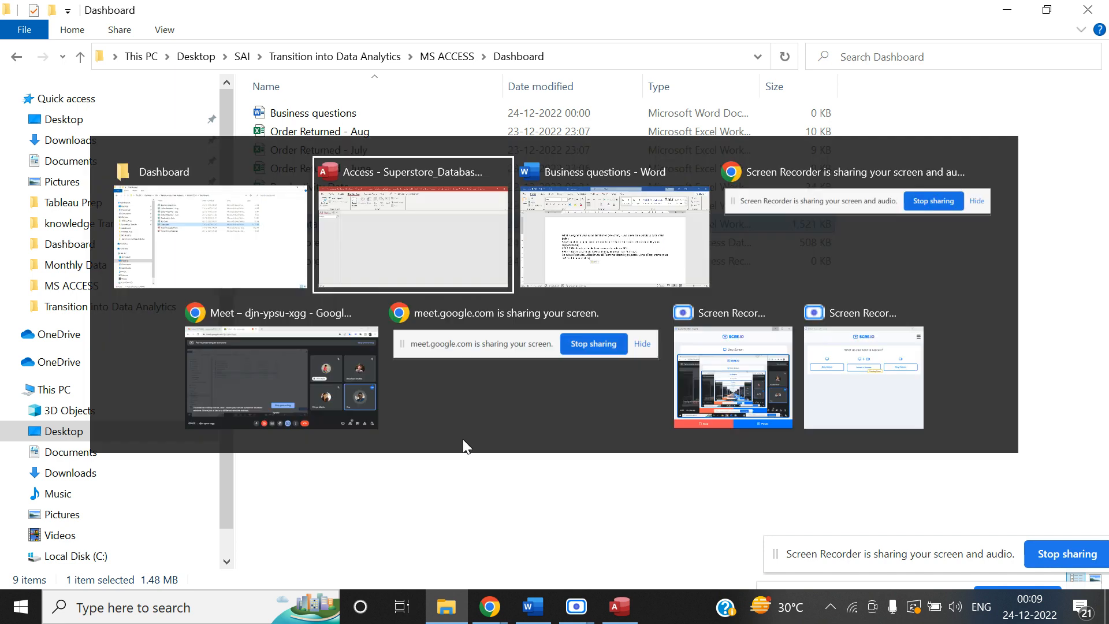
{"action": "left_click", "coordinate": [742, 510]}
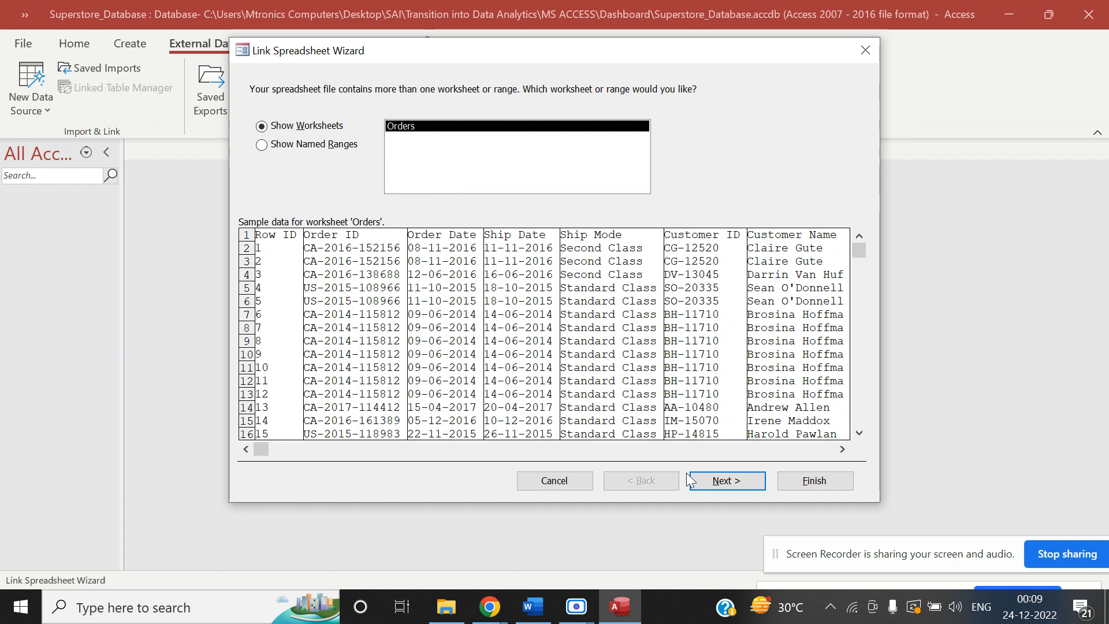
Link the Orders worksheet using its first row as column headings, and name the linked table Sales_LinkData.
{"action": "left_click", "coordinate": [706, 484]}
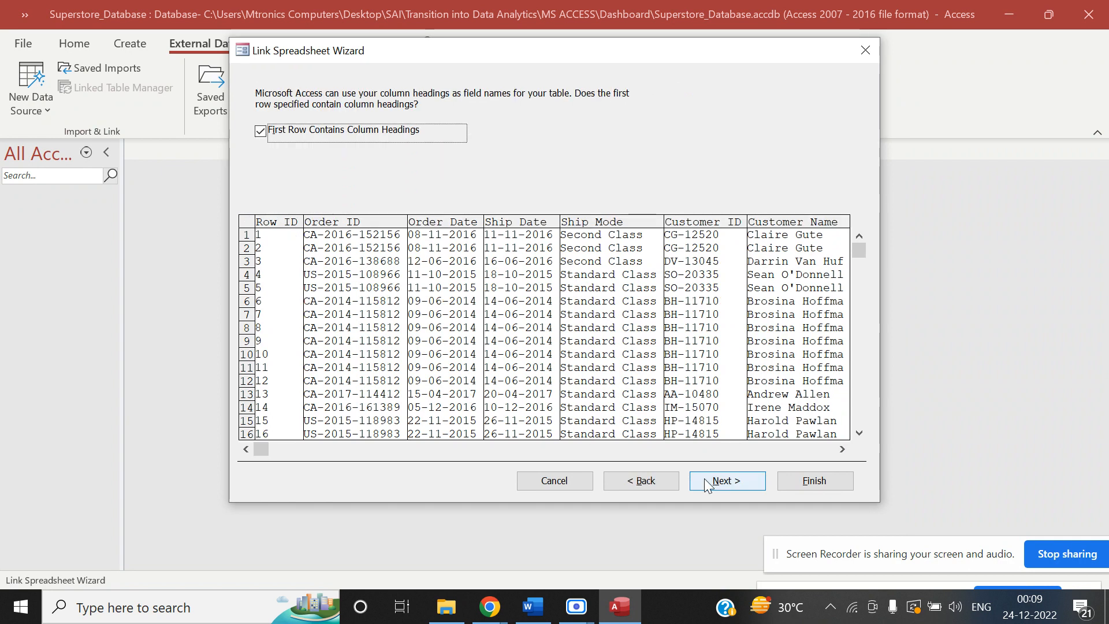
{"action": "left_click", "coordinate": [717, 480]}
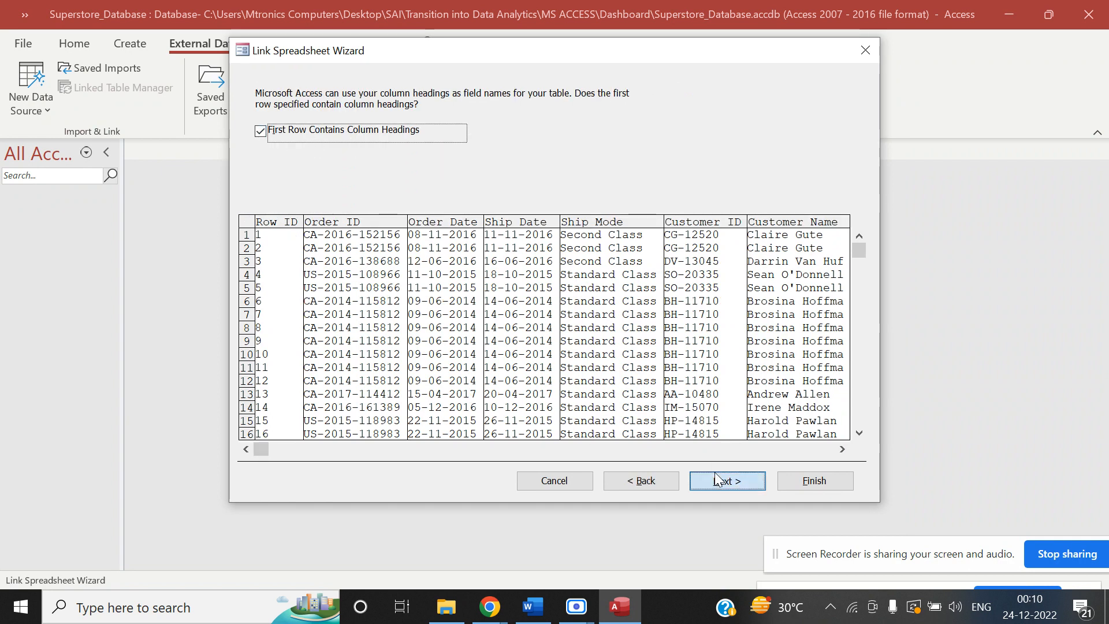
{"action": "type", "text": "Sal"}
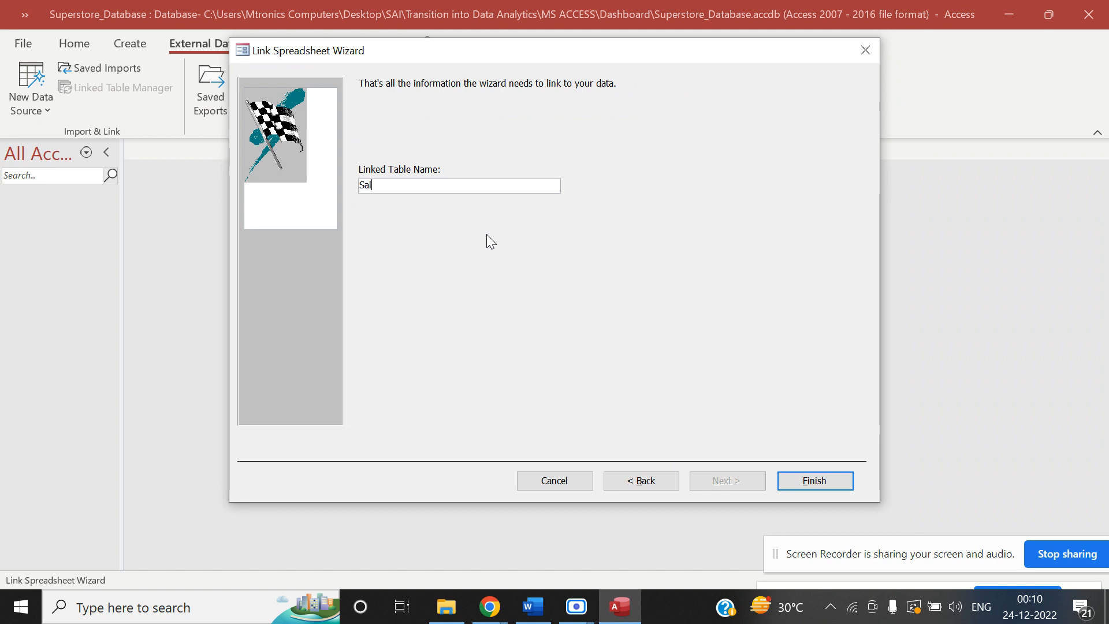
{"action": "type", "text": "es_LinkData"}
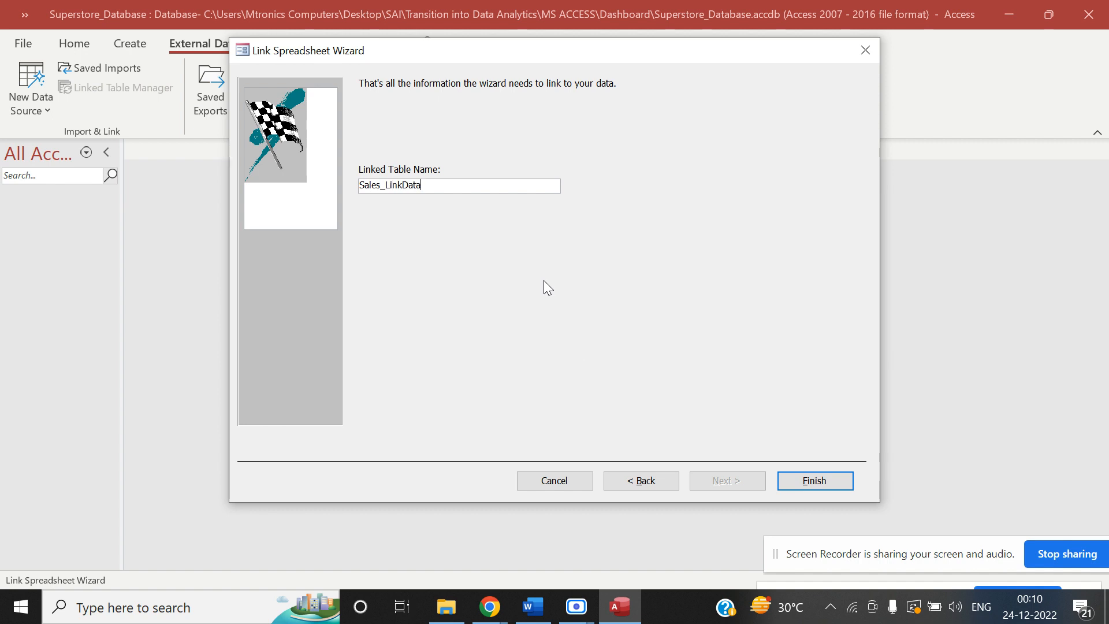
{"action": "left_click", "coordinate": [808, 484]}
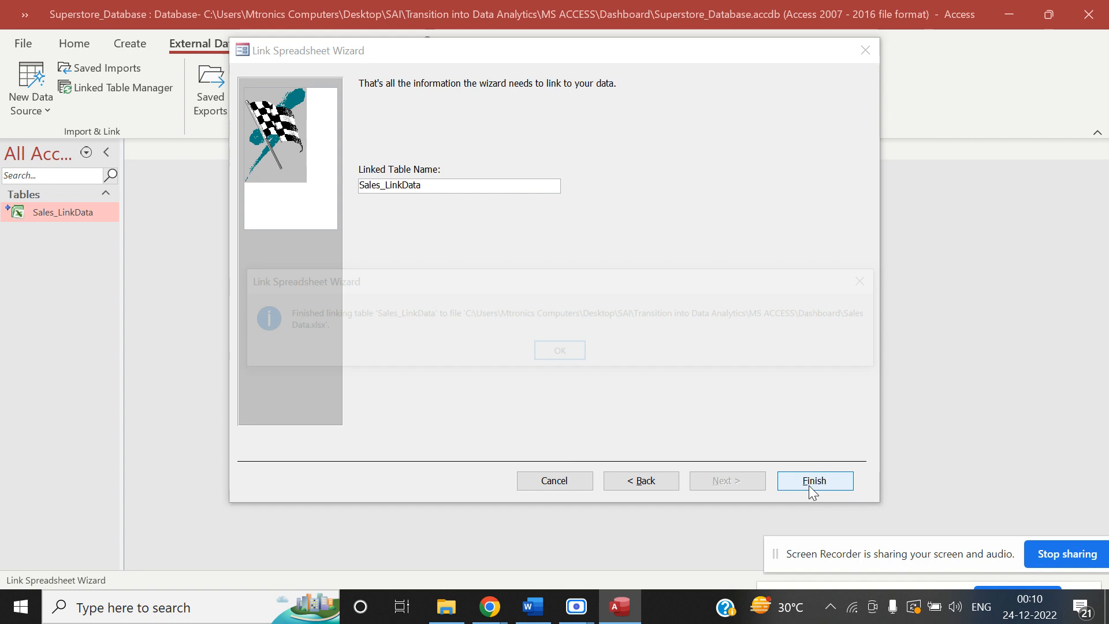
{"action": "left_click", "coordinate": [570, 353]}
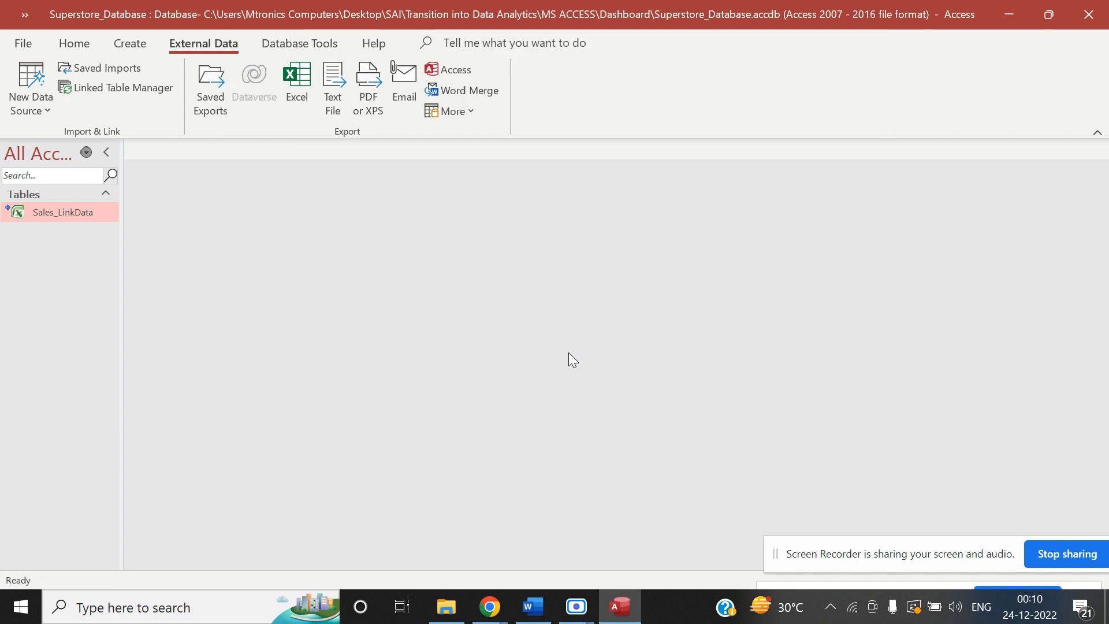
Switch to the Business questions Word document and review the segment-wise sales distribution question with its make-table note.
{"action": "key", "text": "alt+Tab"}
{"action": "key", "text": "alt+Tab"}
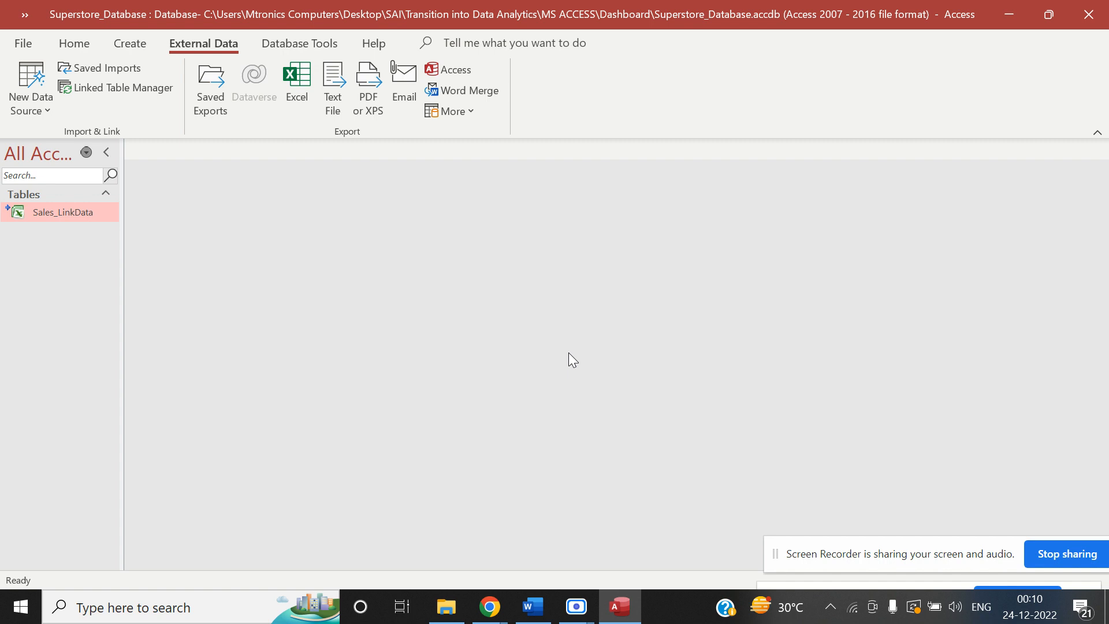
{"action": "key", "text": "alt+Tab"}
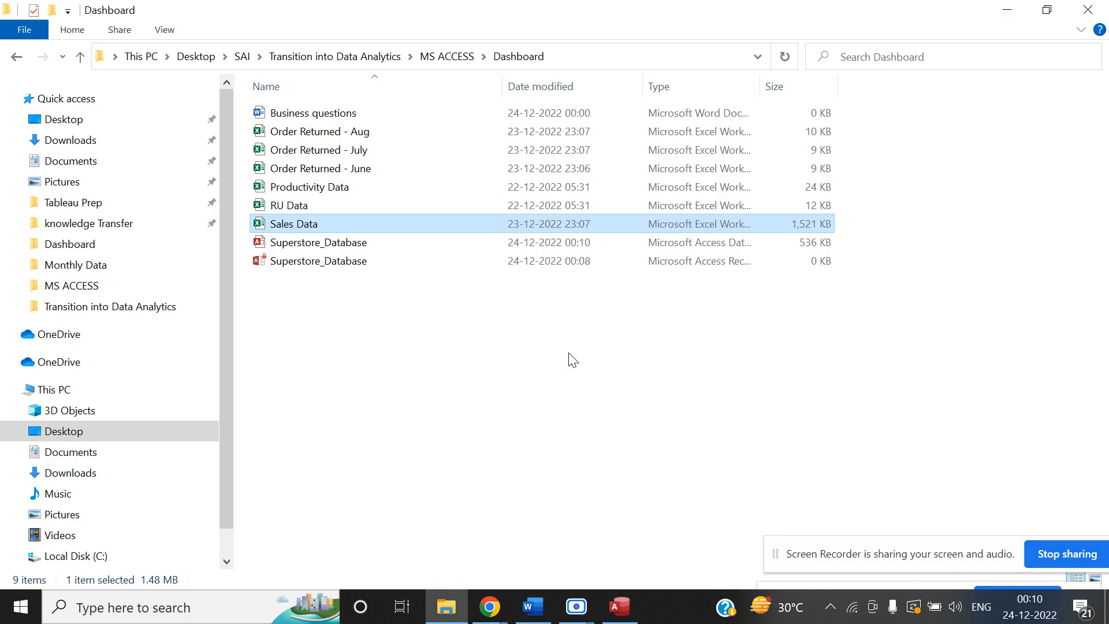
{"action": "key", "text": "alt+Tab"}
{"action": "key", "text": "Tab"}
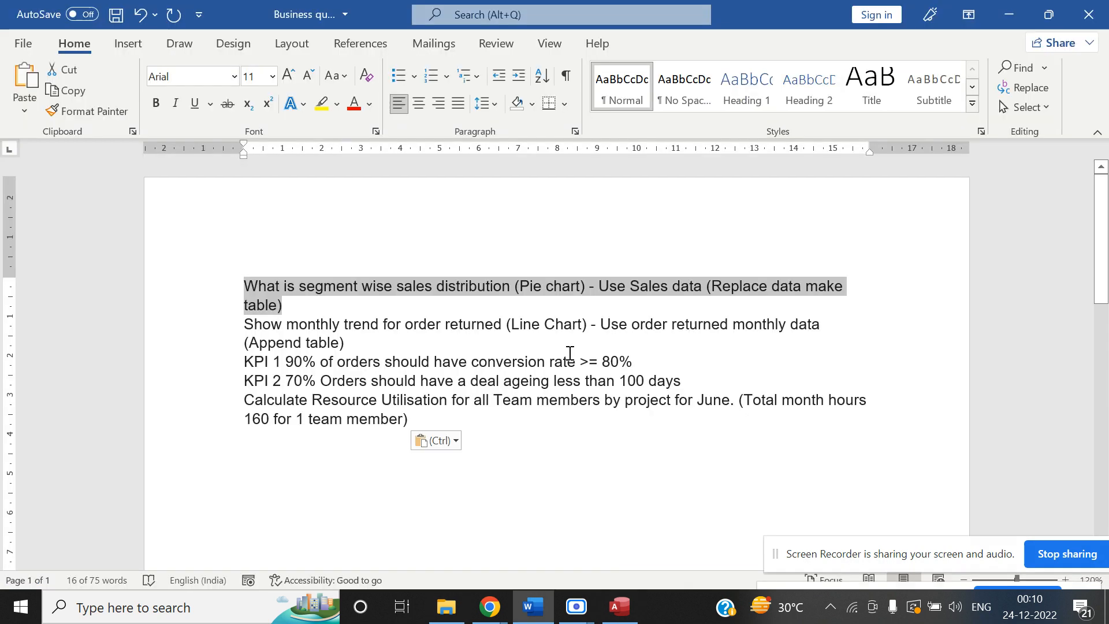
{"action": "left_click", "coordinate": [330, 302]}
{"action": "left_click_drag", "start_coordinate": [330, 302], "coordinate": [246, 283]}
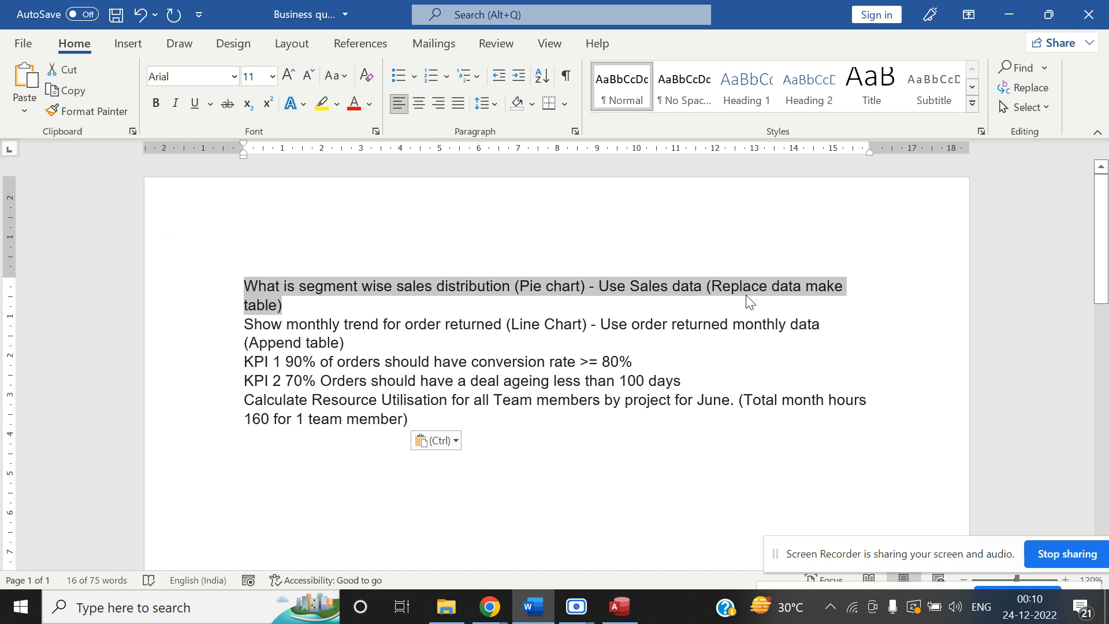
Switch back to Access and design a new query on Sales_LinkData that includes all of its fields.
{"action": "key", "text": "alt+Tab"}
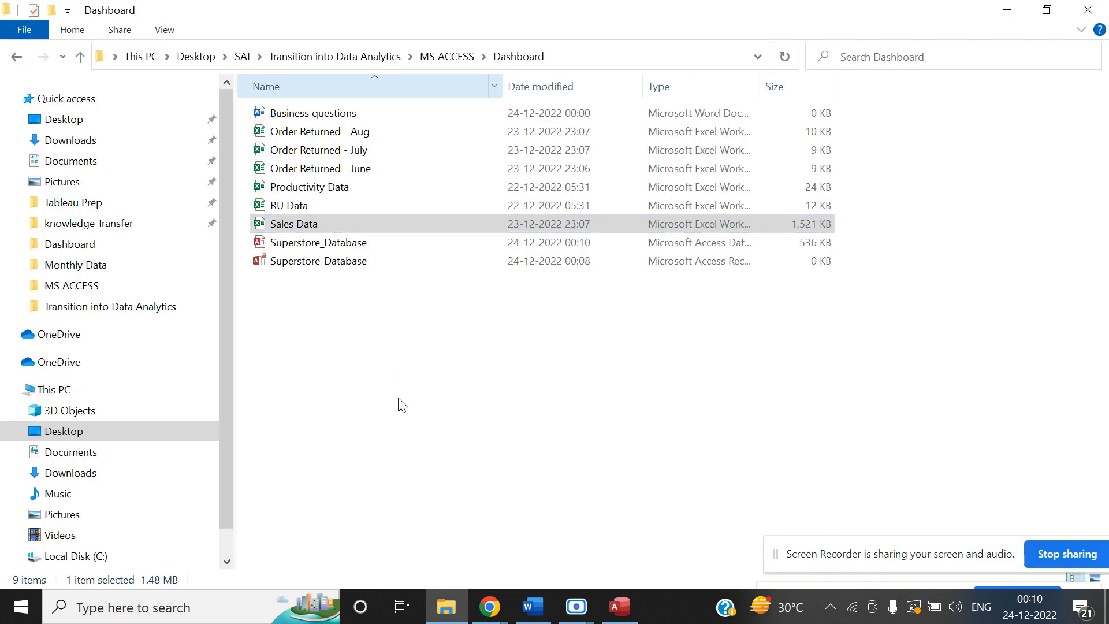
{"action": "key", "text": "alt+Tab"}
{"action": "key", "text": "alt+Tab"}
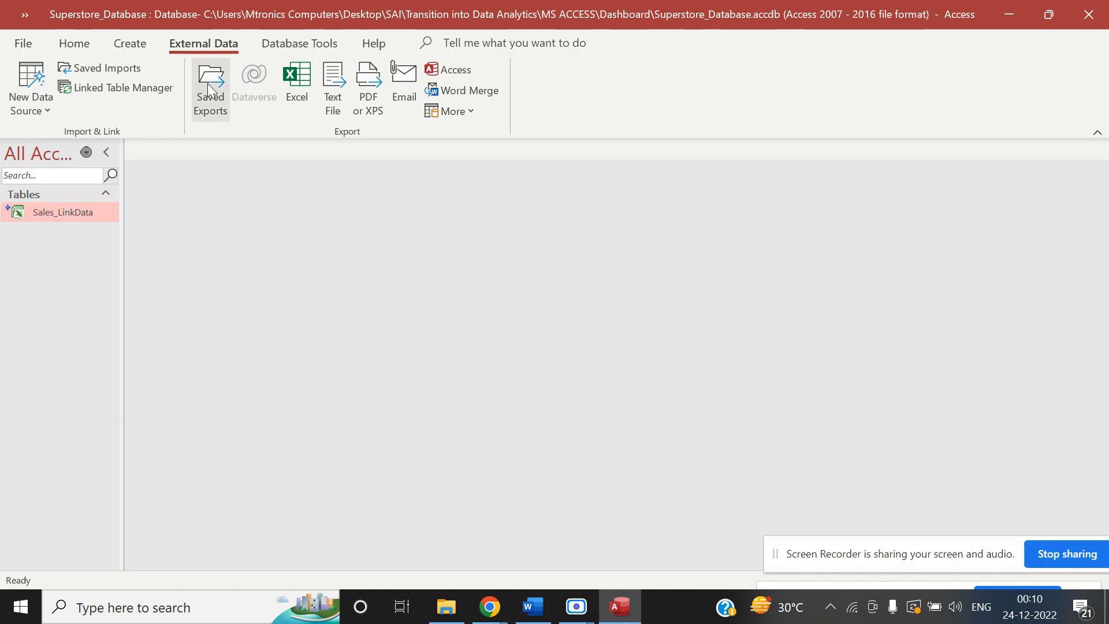
{"action": "left_click", "coordinate": [129, 42]}
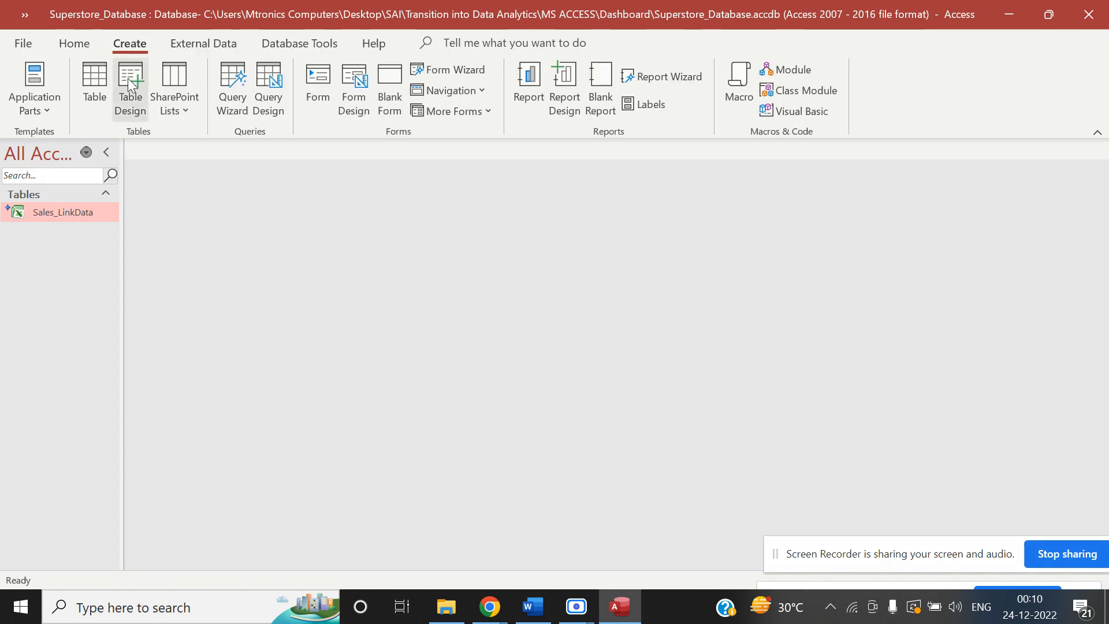
{"action": "left_click", "coordinate": [265, 88]}
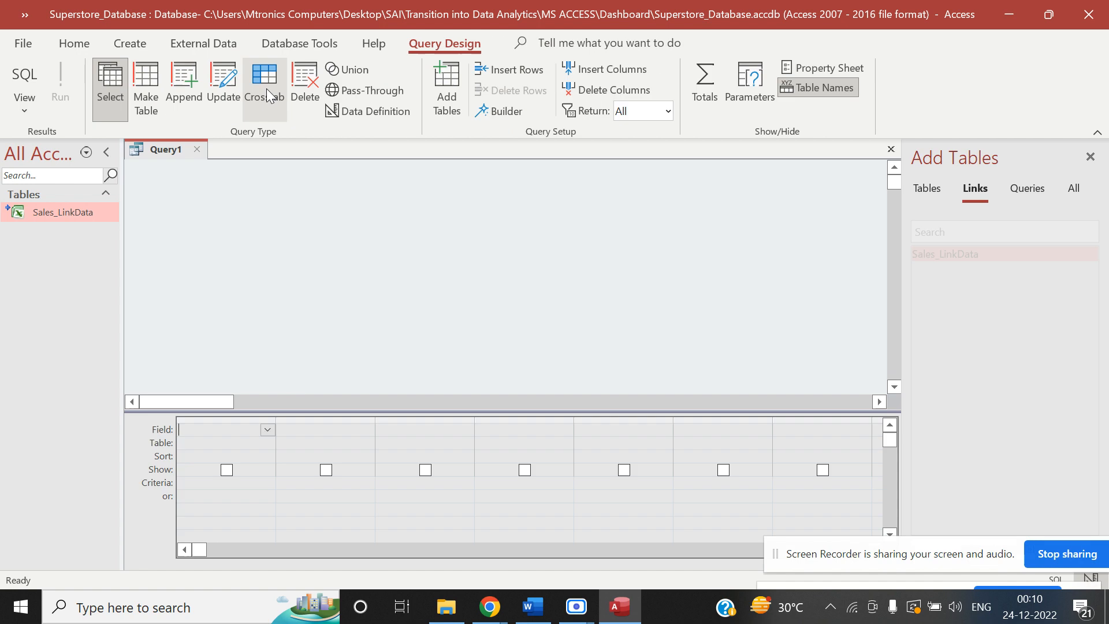
{"action": "left_click_drag", "start_coordinate": [54, 215], "coordinate": [182, 215]}
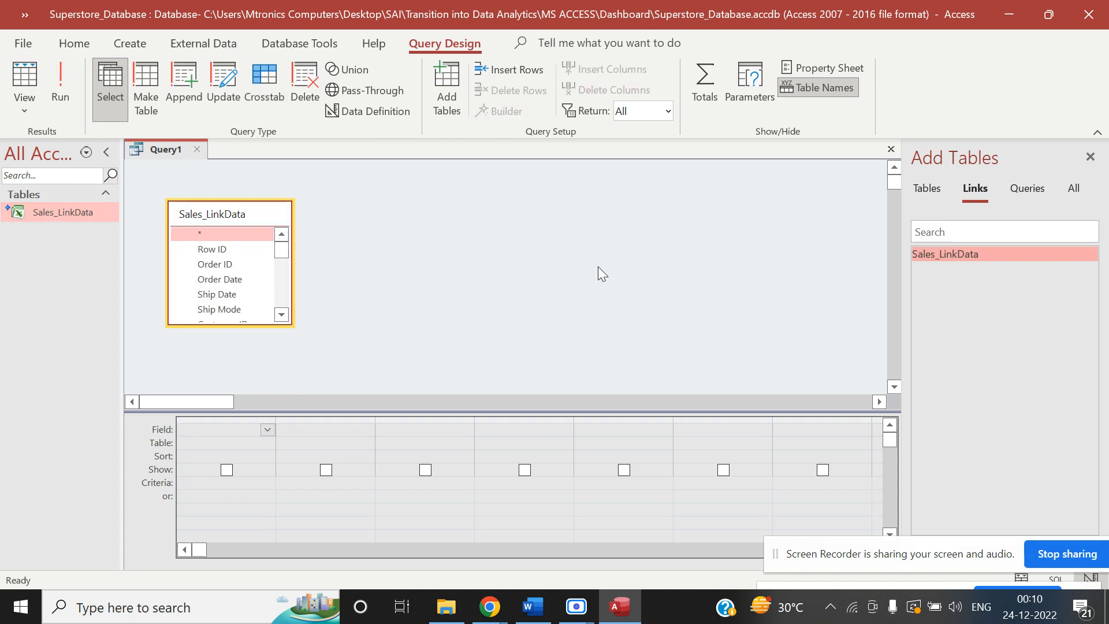
{"action": "double_click", "coordinate": [244, 235]}
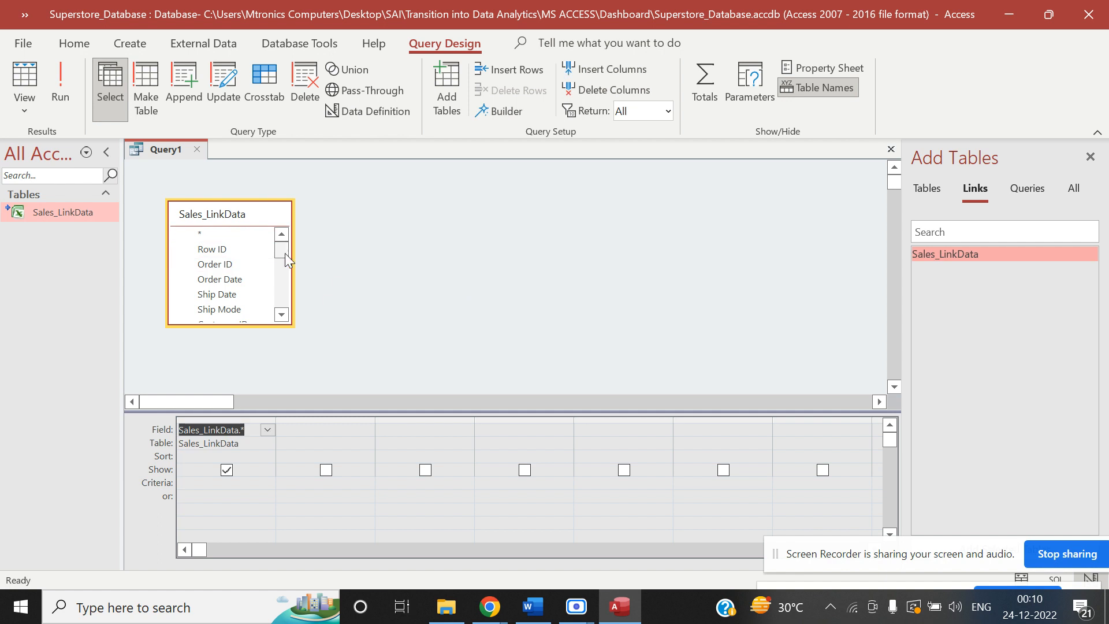
{"action": "left_click_drag", "start_coordinate": [286, 258], "coordinate": [290, 138]}
{"action": "right_click", "coordinate": [156, 150]}
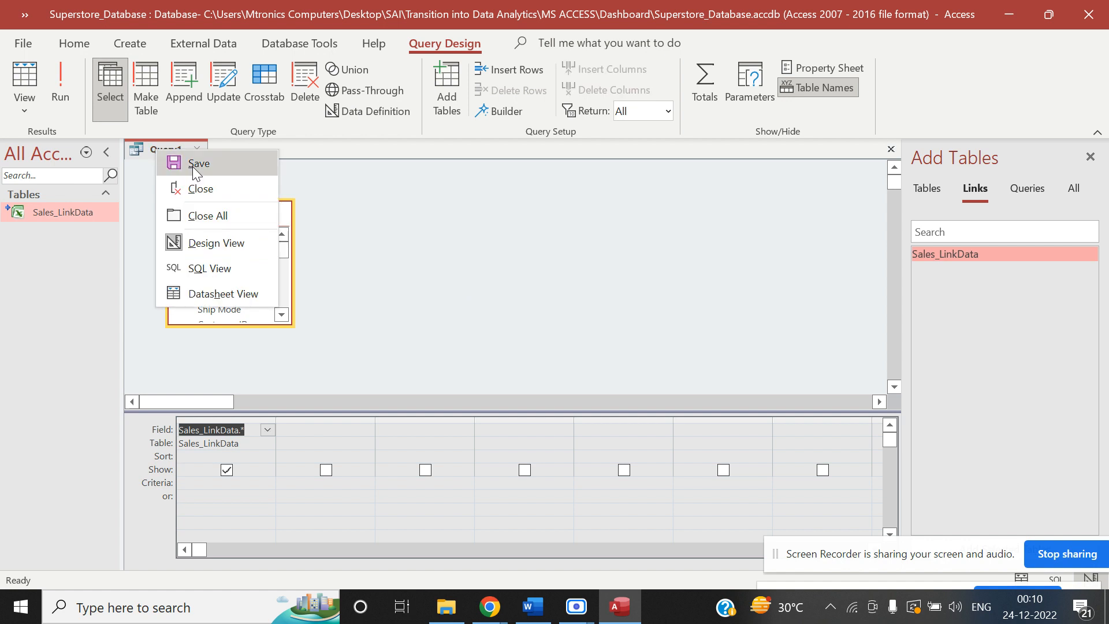
{"action": "left_click", "coordinate": [472, 260]}
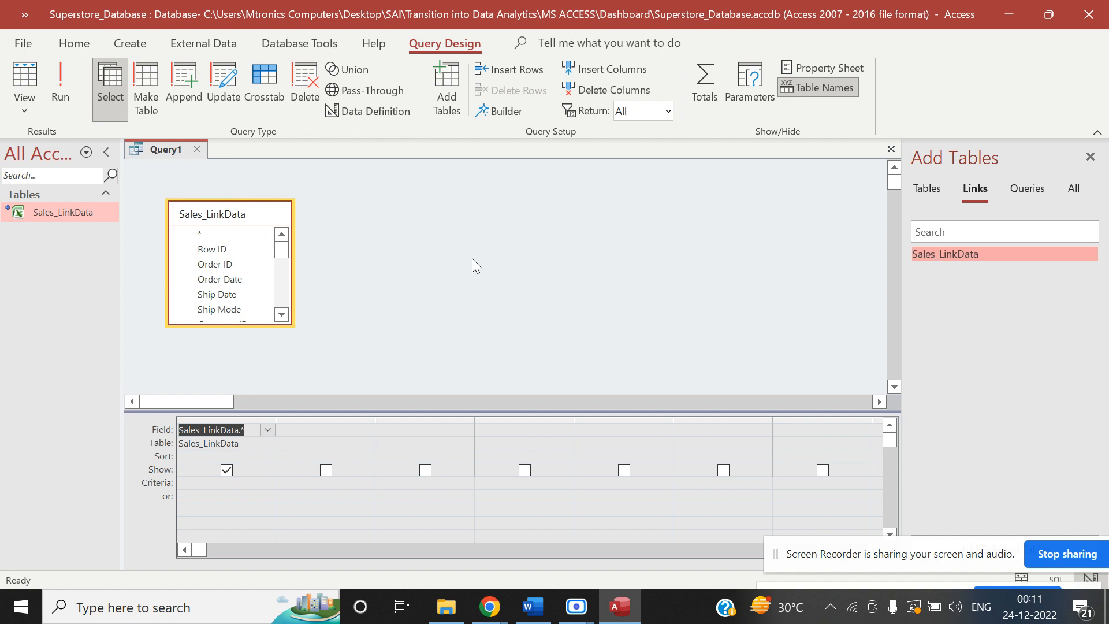
Turn the query into a make-table query that outputs to a table named Sales_MakeData in the current database.
{"action": "left_click", "coordinate": [152, 87]}
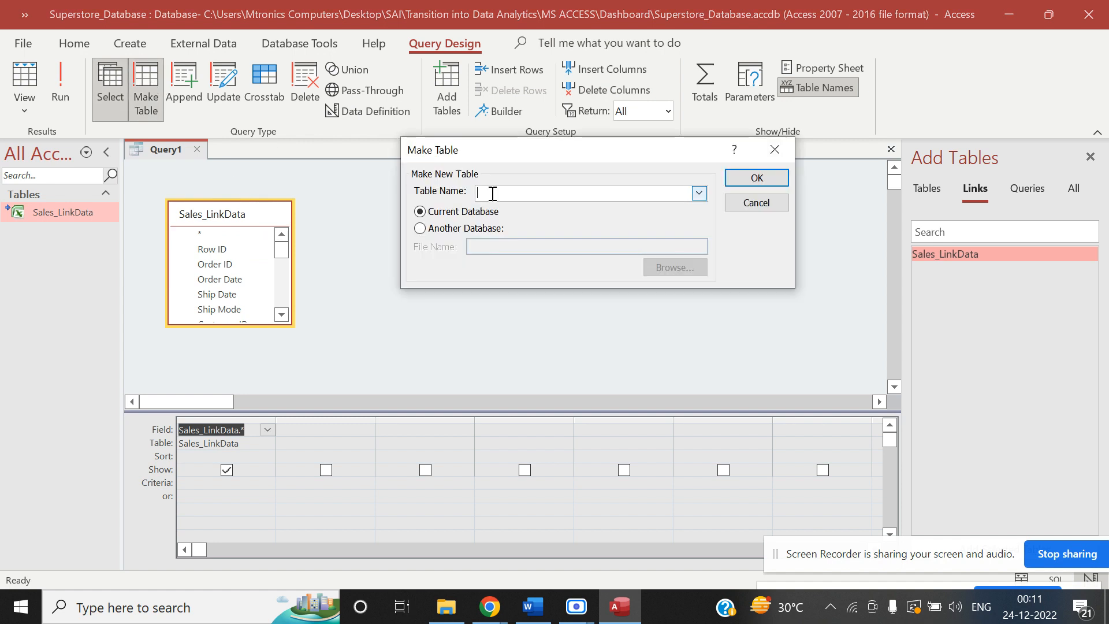
{"action": "type", "text": "Sales_Make"}
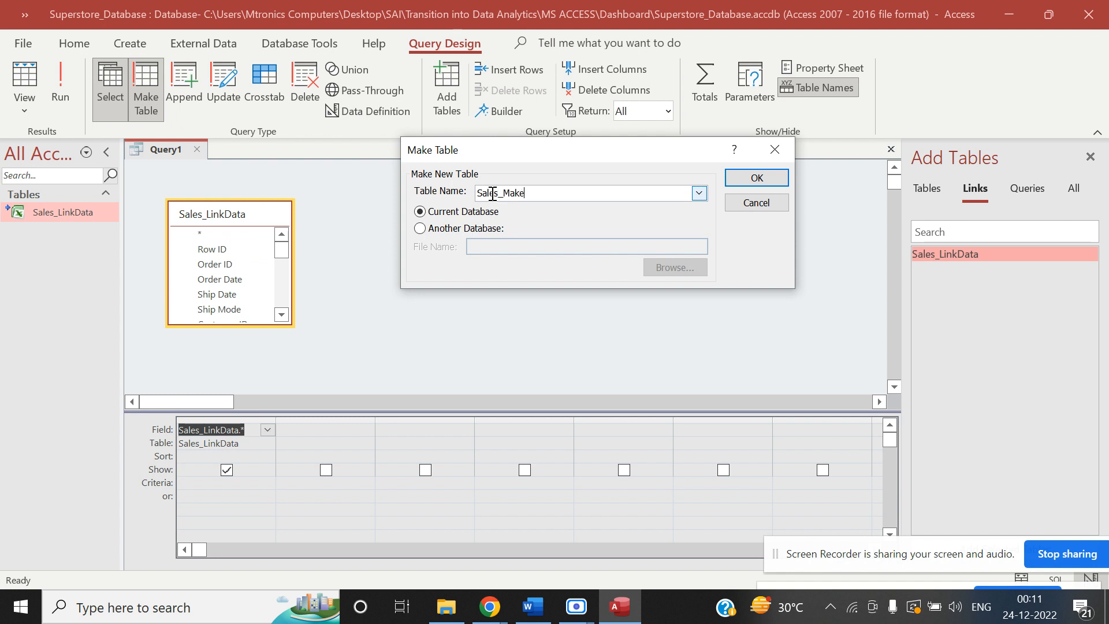
{"action": "type", "text": "Data"}
{"action": "left_click", "coordinate": [757, 179]}
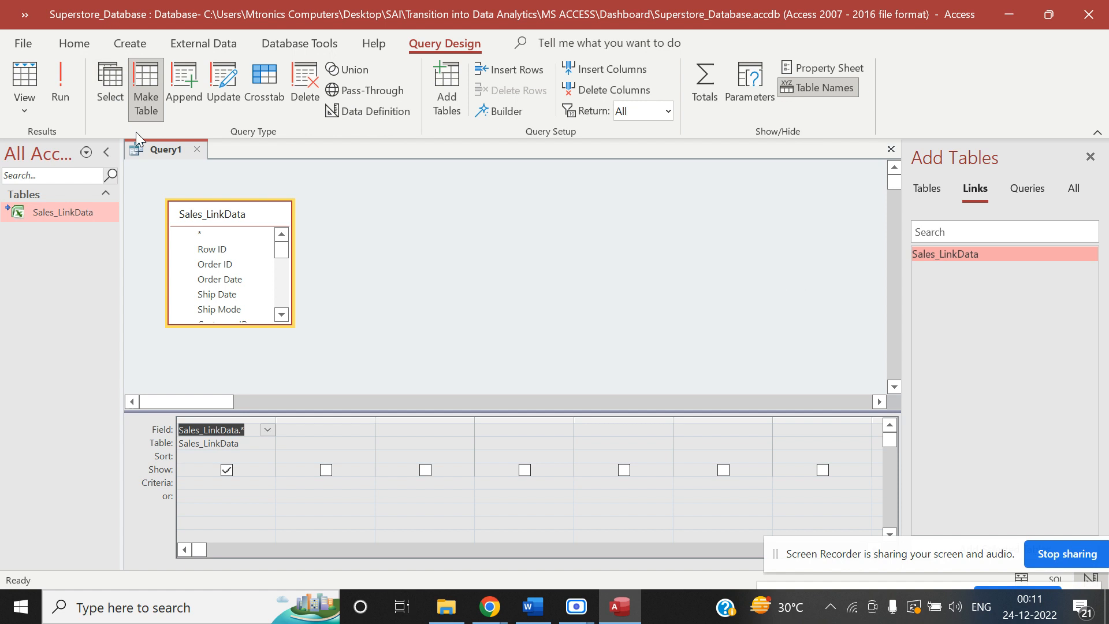
Save the query as MakeTable_Query and close it.
{"action": "right_click", "coordinate": [155, 153]}
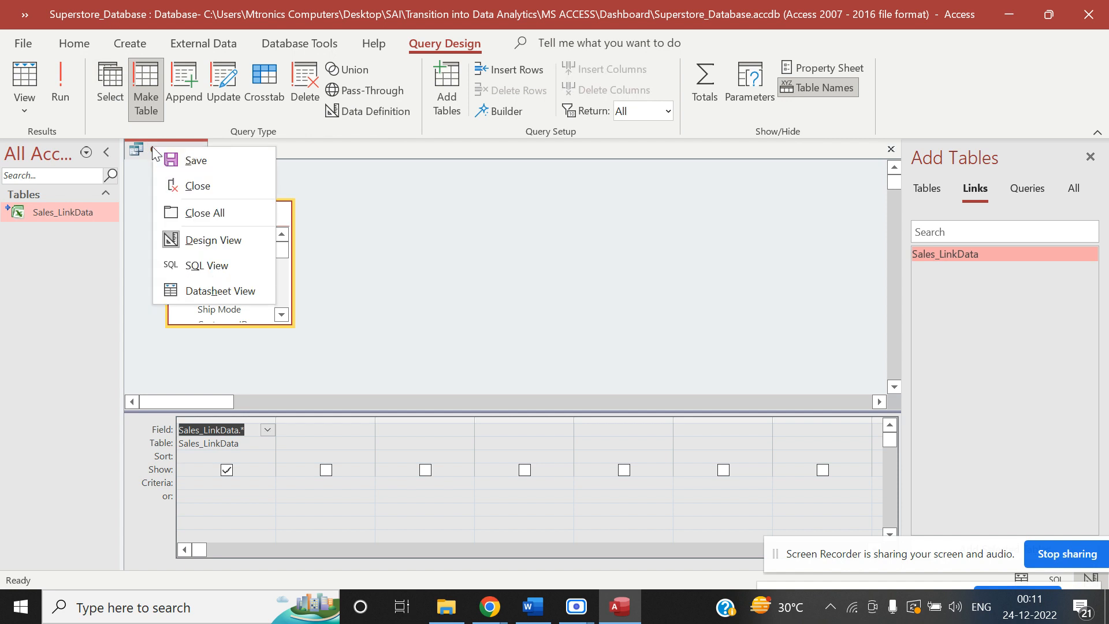
{"action": "left_click", "coordinate": [185, 158]}
{"action": "type", "text": "s"}
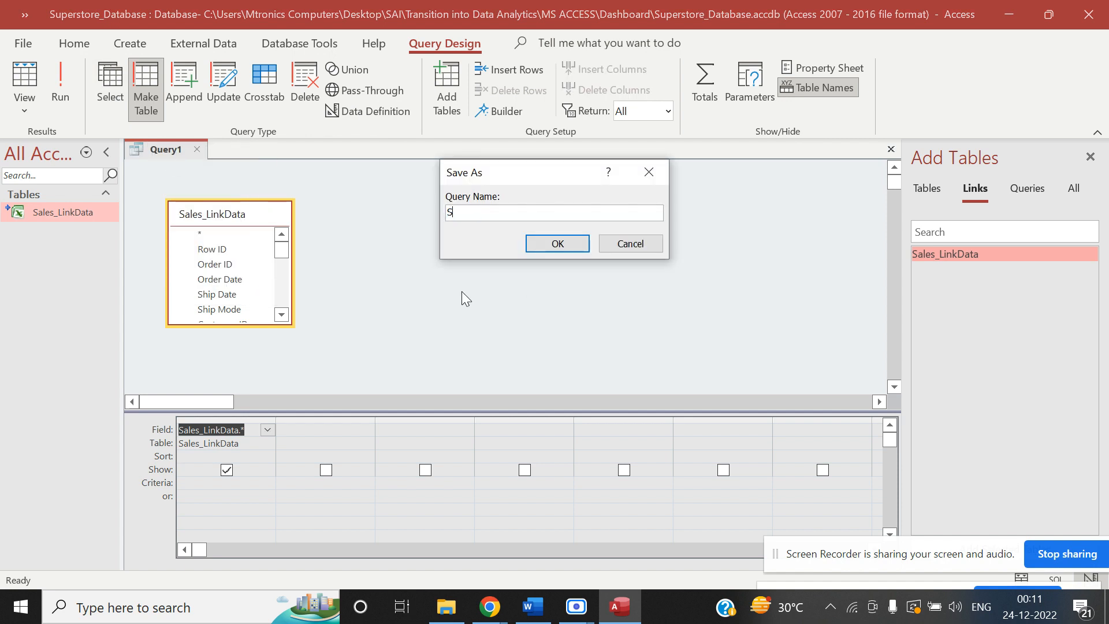
{"action": "key", "text": "BackSpace"}
{"action": "type", "text": "Make_"}
{"action": "key", "text": "BackSpace"}
{"action": "type", "text": "Table_Query"}
{"action": "left_click", "coordinate": [536, 248]}
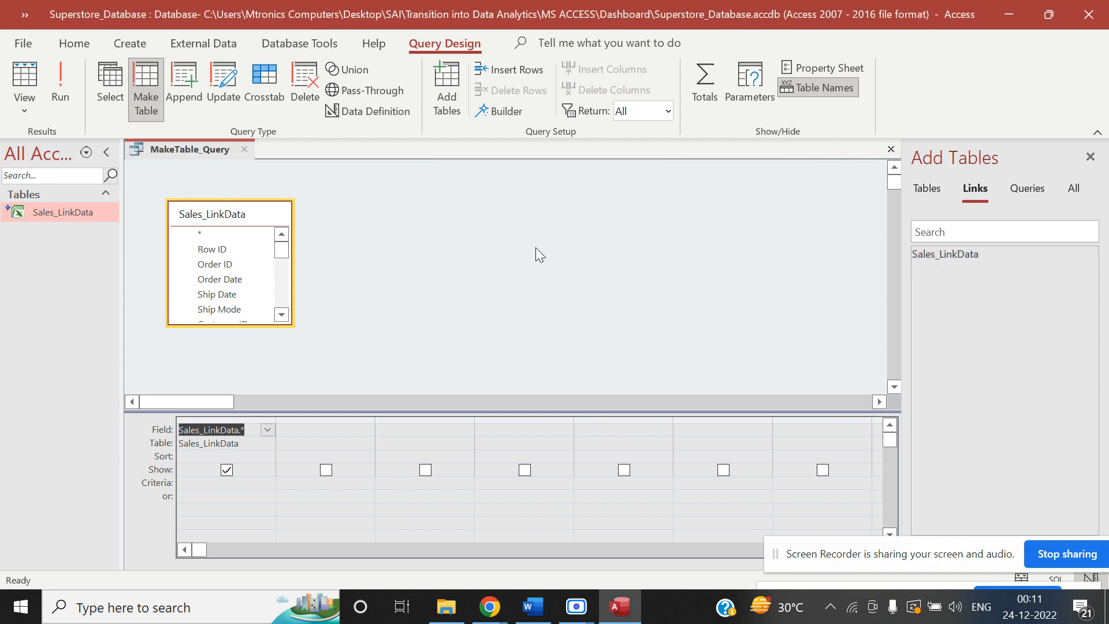
{"action": "left_click", "coordinate": [244, 151]}
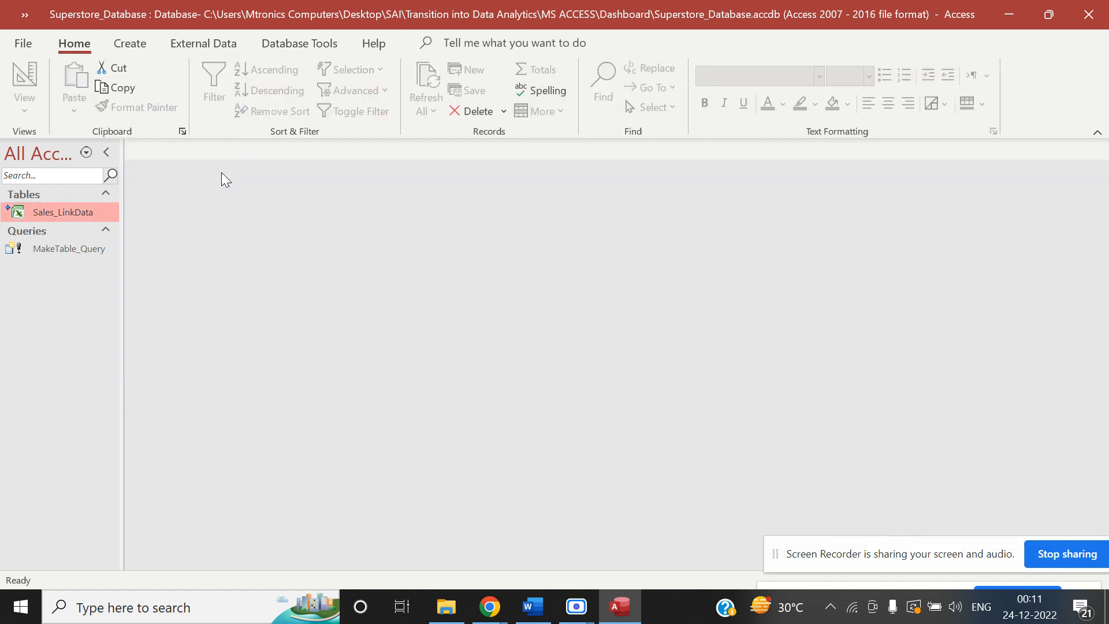
Run MakeTable_Query and accept both prompts to create the Sales_MakeData table.
{"action": "left_click", "coordinate": [48, 248]}
{"action": "right_click", "coordinate": [48, 249]}
{"action": "left_click", "coordinate": [20, 295]}
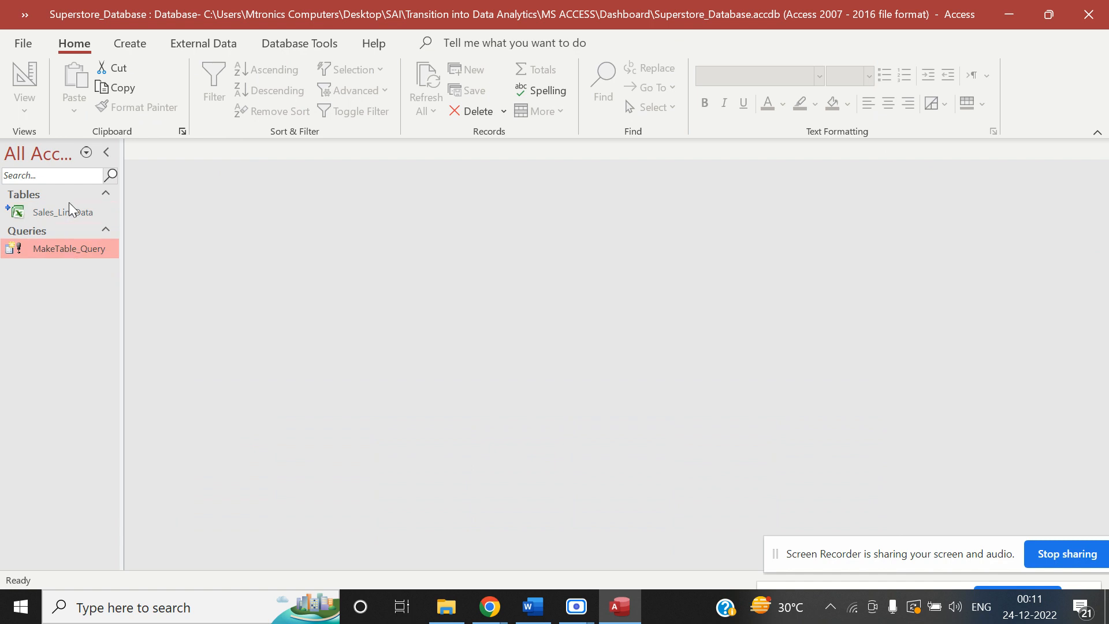
{"action": "double_click", "coordinate": [56, 251]}
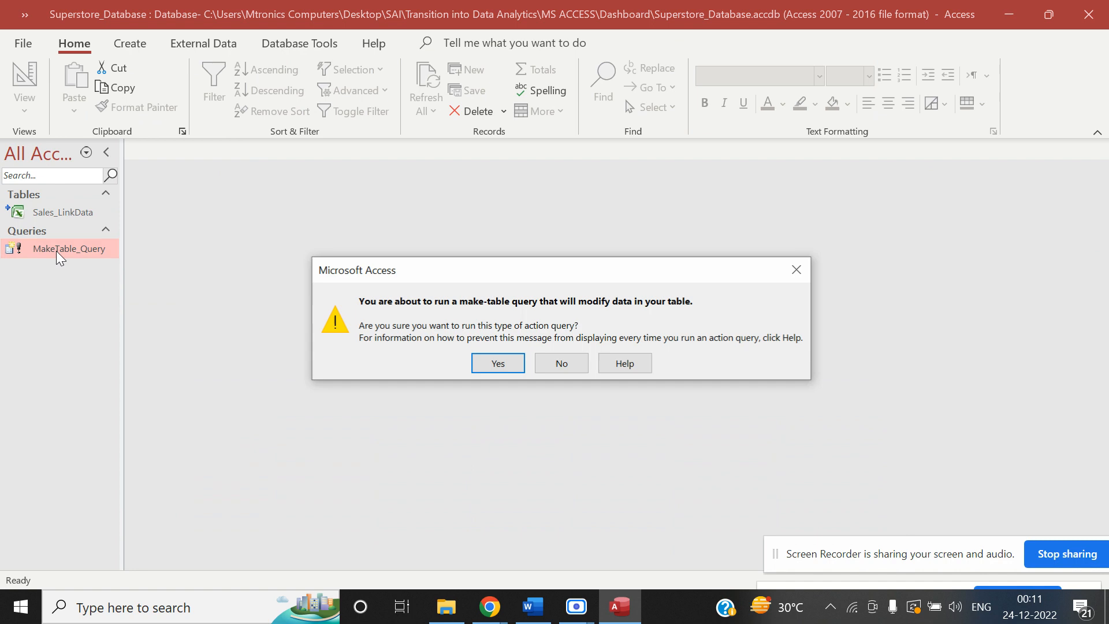
{"action": "left_click", "coordinate": [512, 371]}
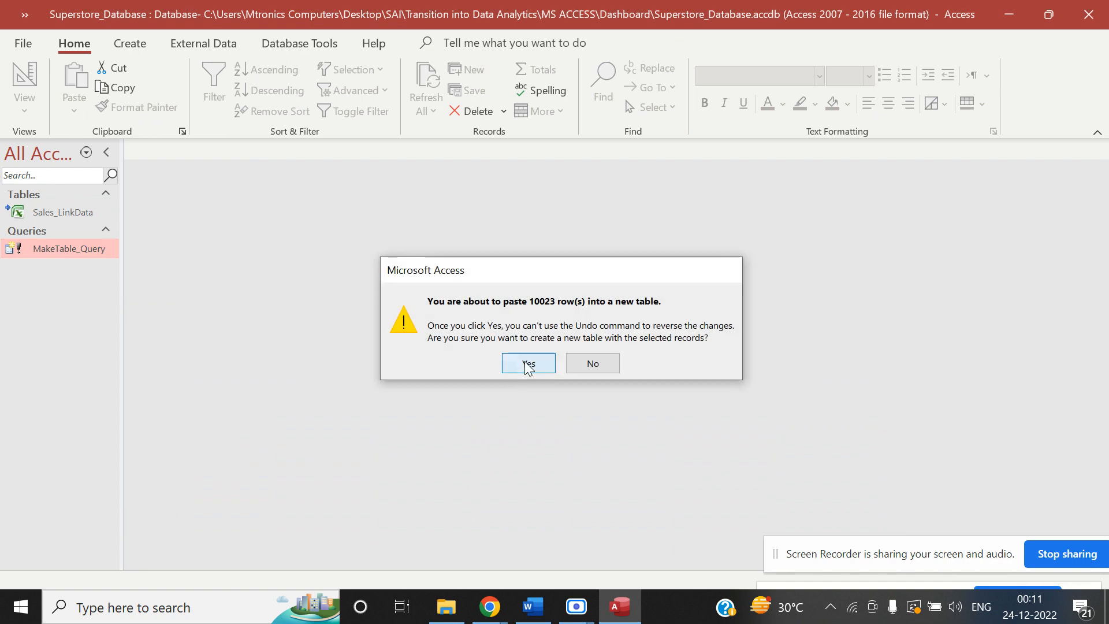
{"action": "left_click", "coordinate": [528, 365]}
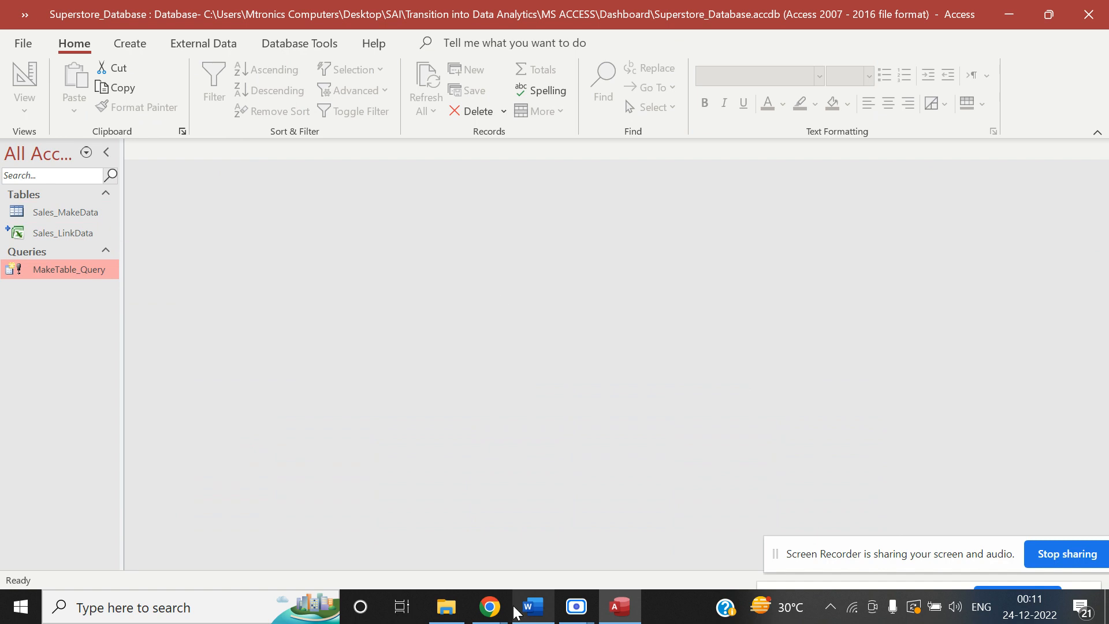
Check the Google Meet call in Chrome, dismiss its presenting notification, and return to Access.
{"action": "mouse_move", "coordinate": [491, 606]}
{"action": "left_click", "coordinate": [342, 538]}
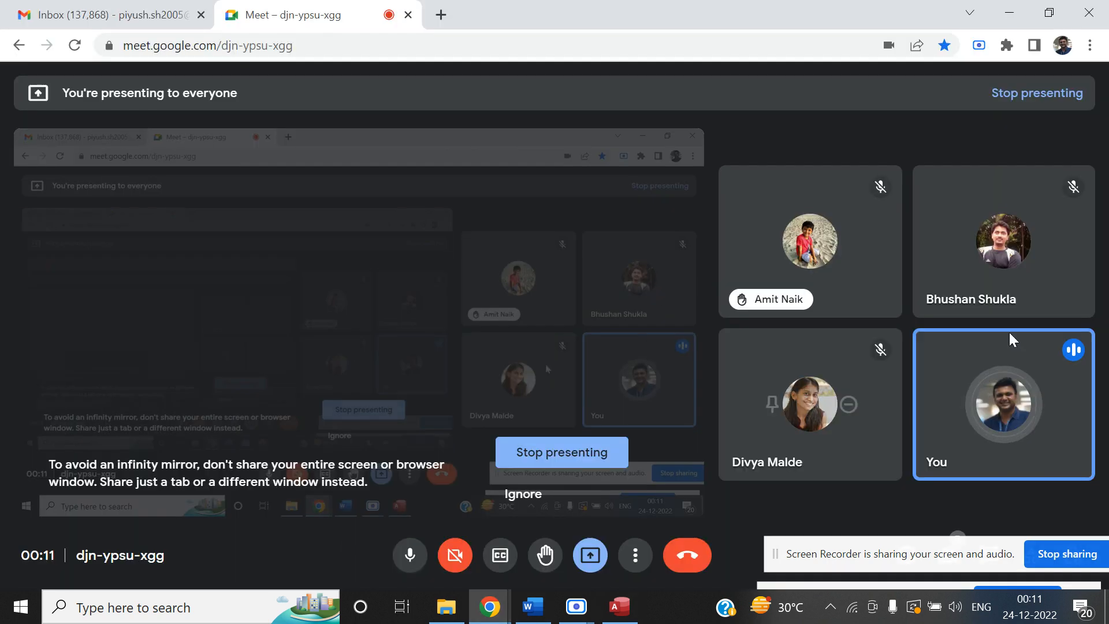
{"action": "left_click", "coordinate": [962, 563]}
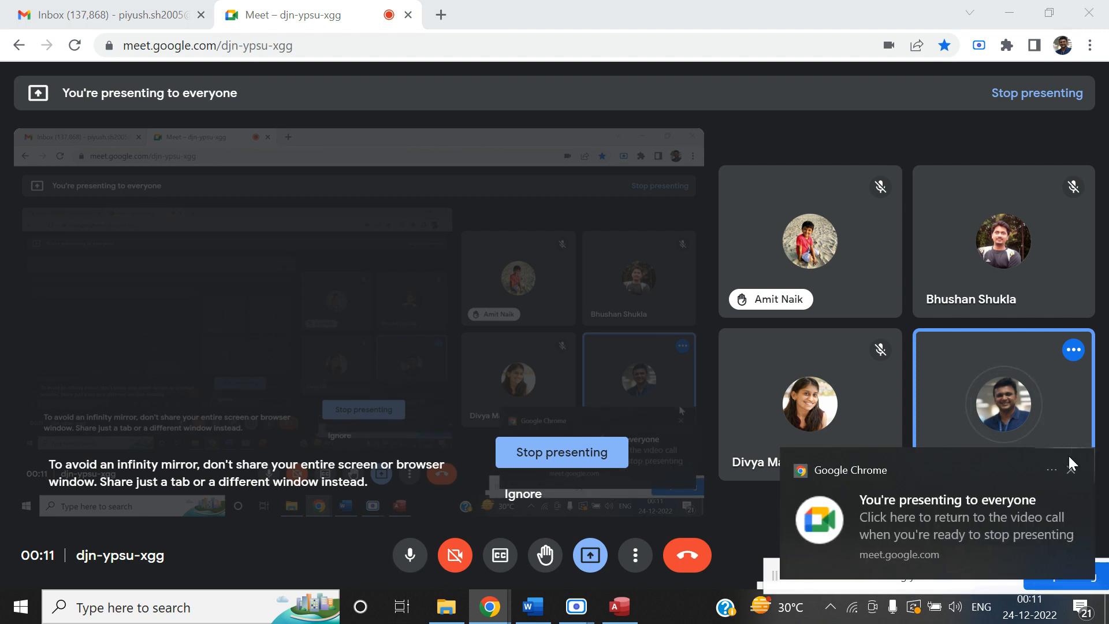
{"action": "left_click", "coordinate": [1074, 471]}
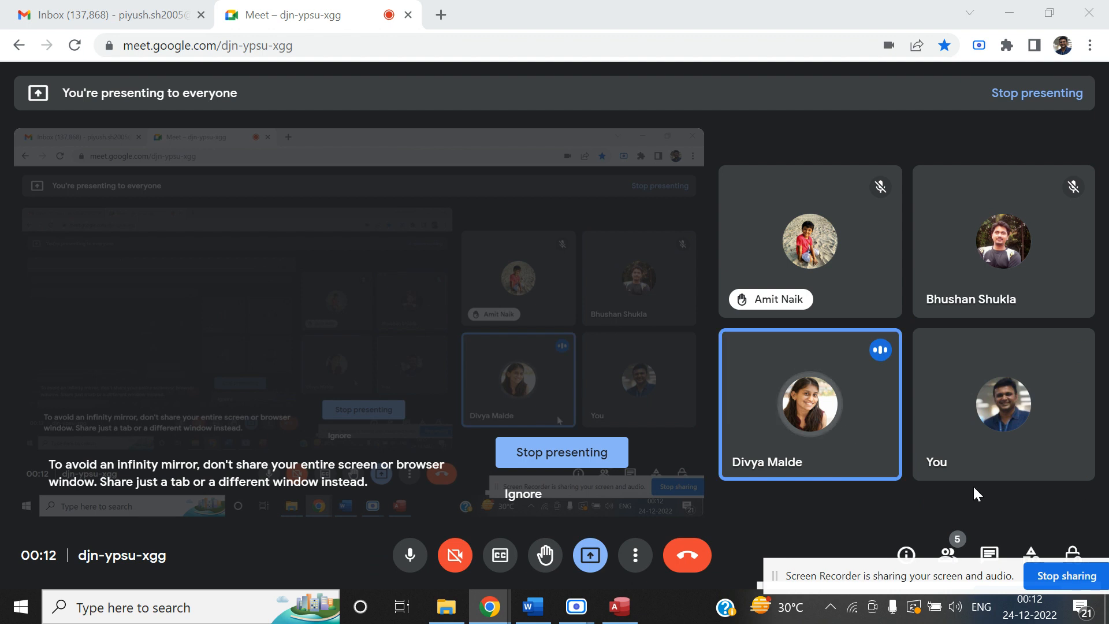
{"action": "key", "text": "alt+Tab"}
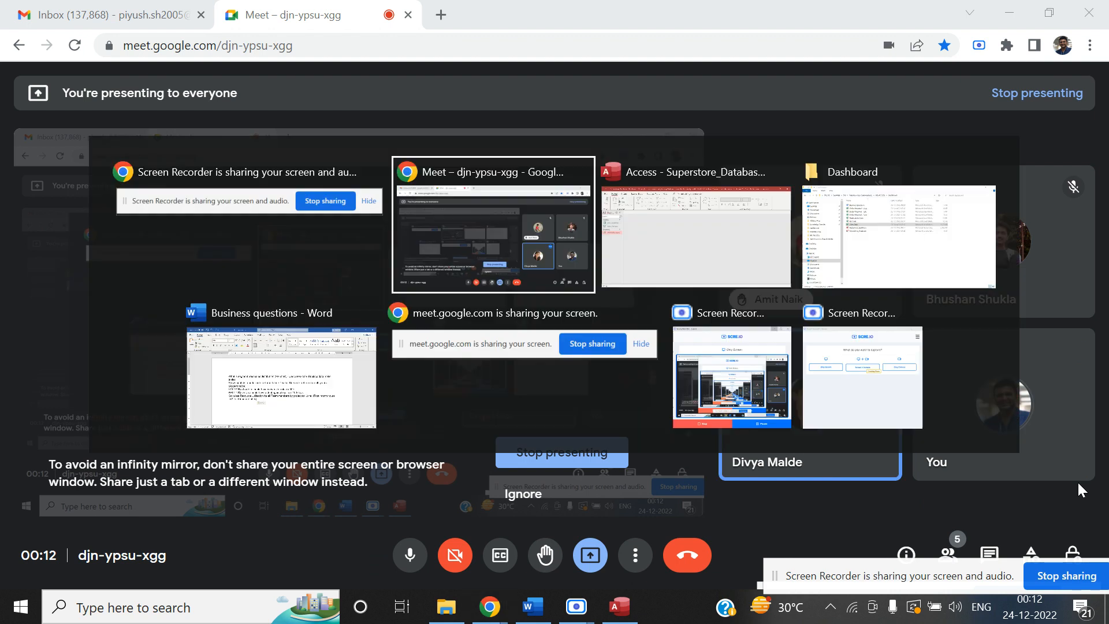
{"action": "key", "text": "alt+Tab"}
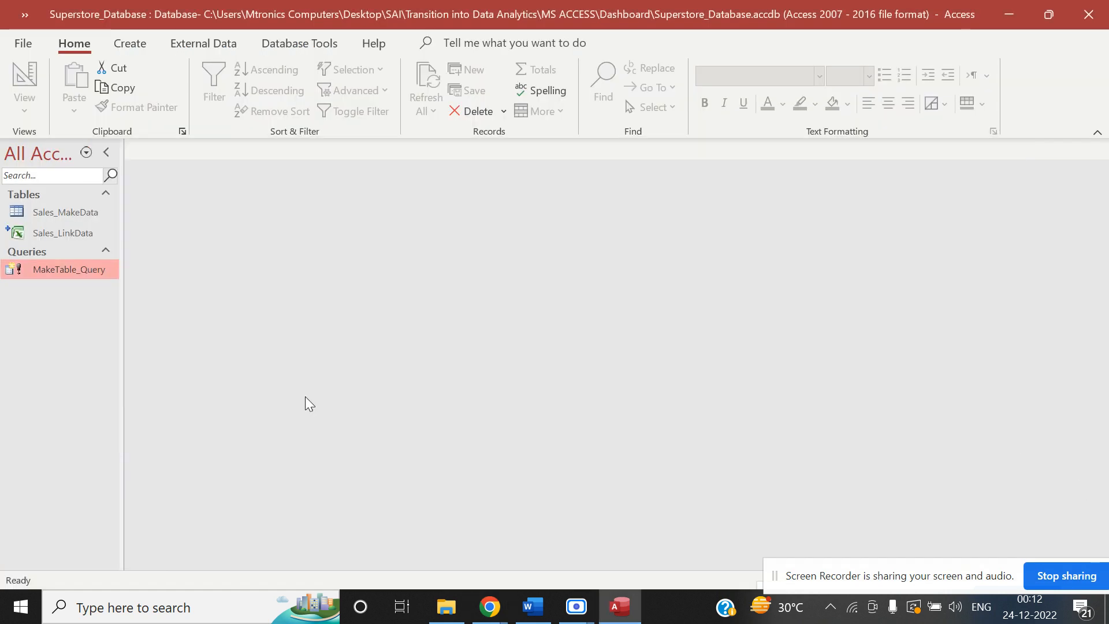
Switch to File Explorer and create a Microsoft Publisher document named Dashboard_Sales in the Dashboard folder.
{"action": "left_click", "coordinate": [445, 606]}
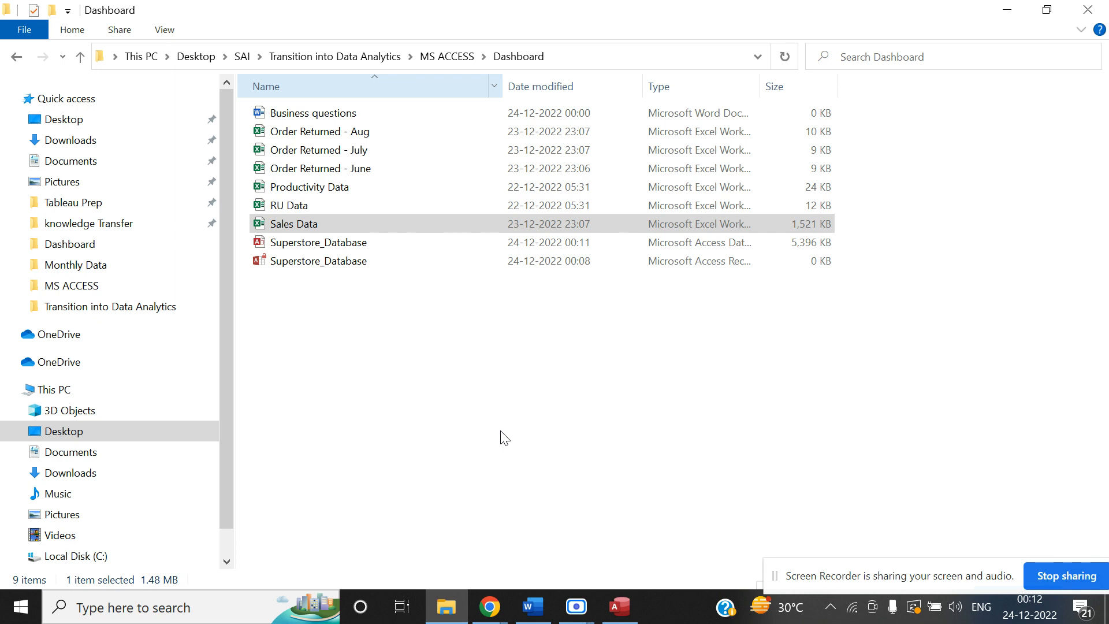
{"action": "right_click", "coordinate": [427, 330]}
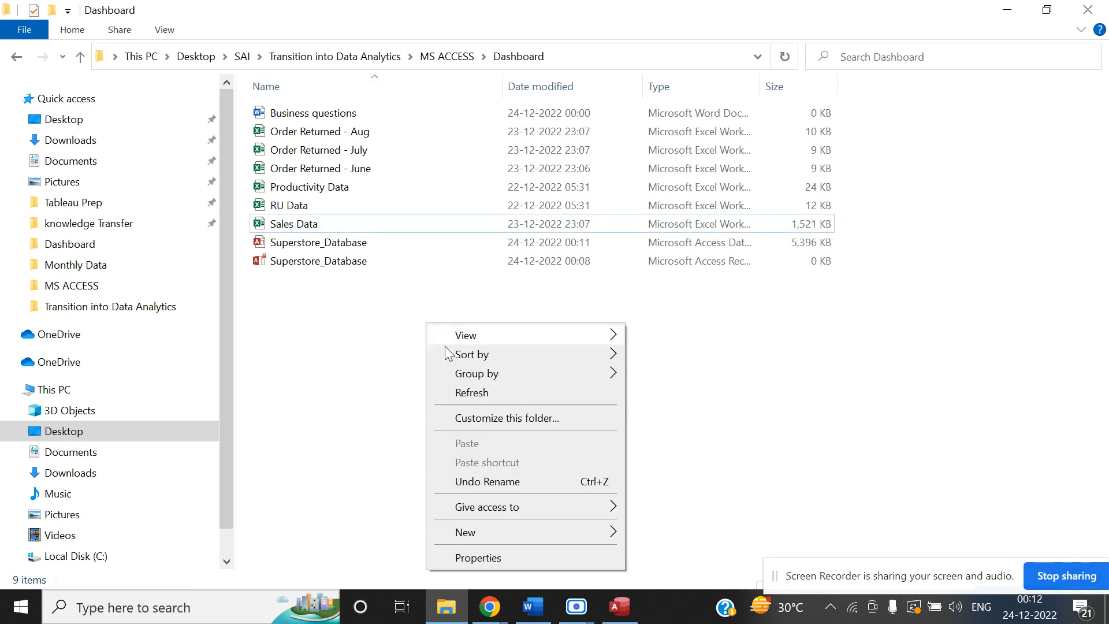
{"action": "mouse_move", "coordinate": [533, 540]}
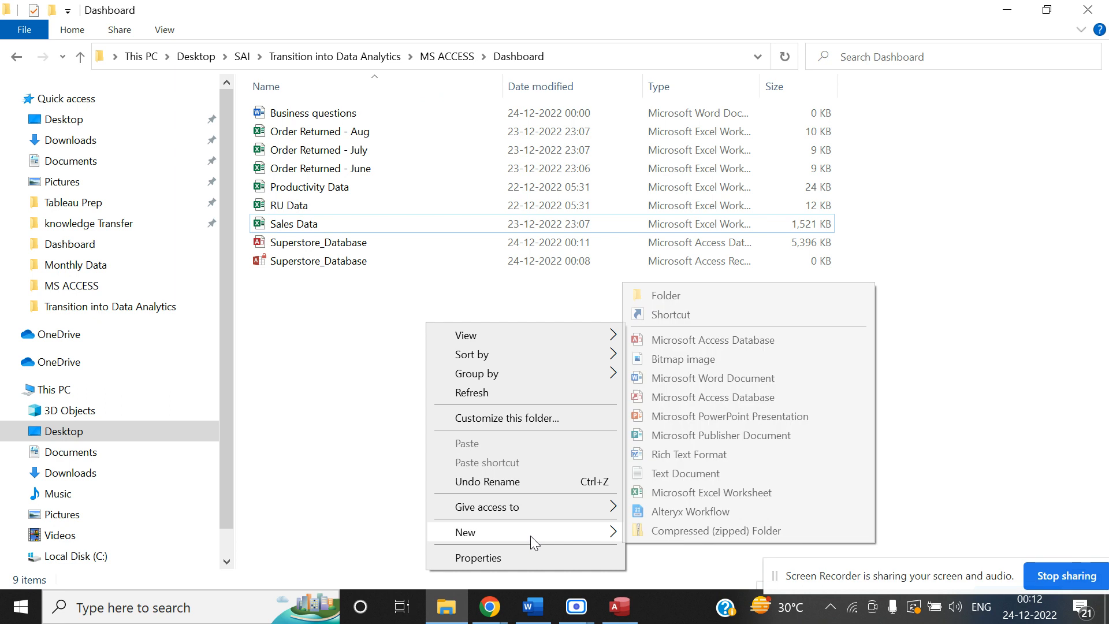
{"action": "left_click", "coordinate": [714, 439]}
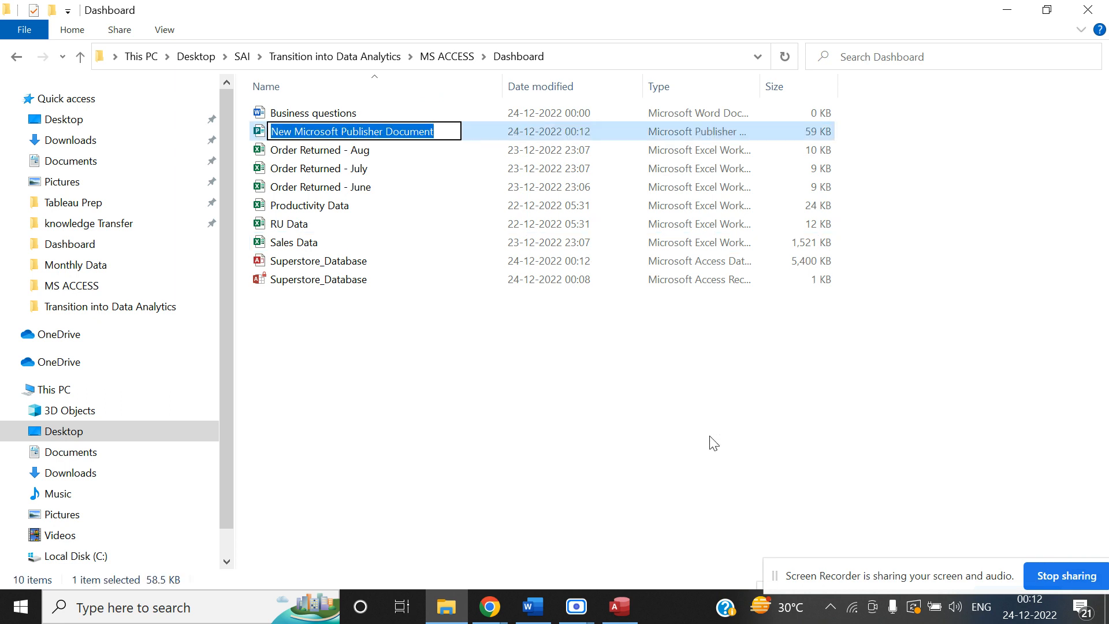
{"action": "type", "text": "Dash"}
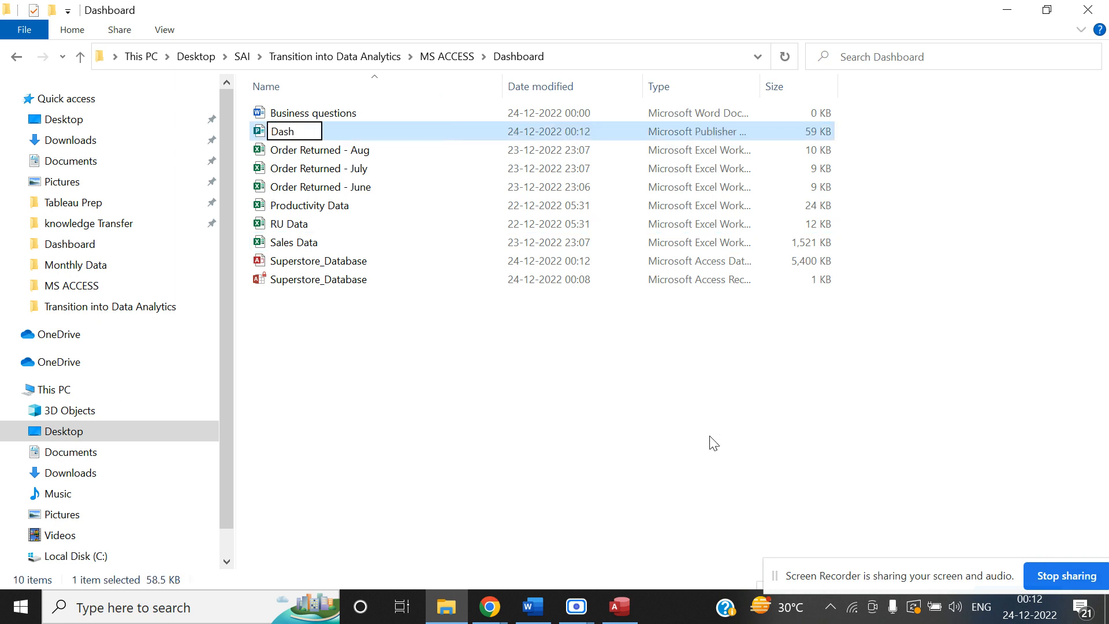
{"action": "type", "text": "board"}
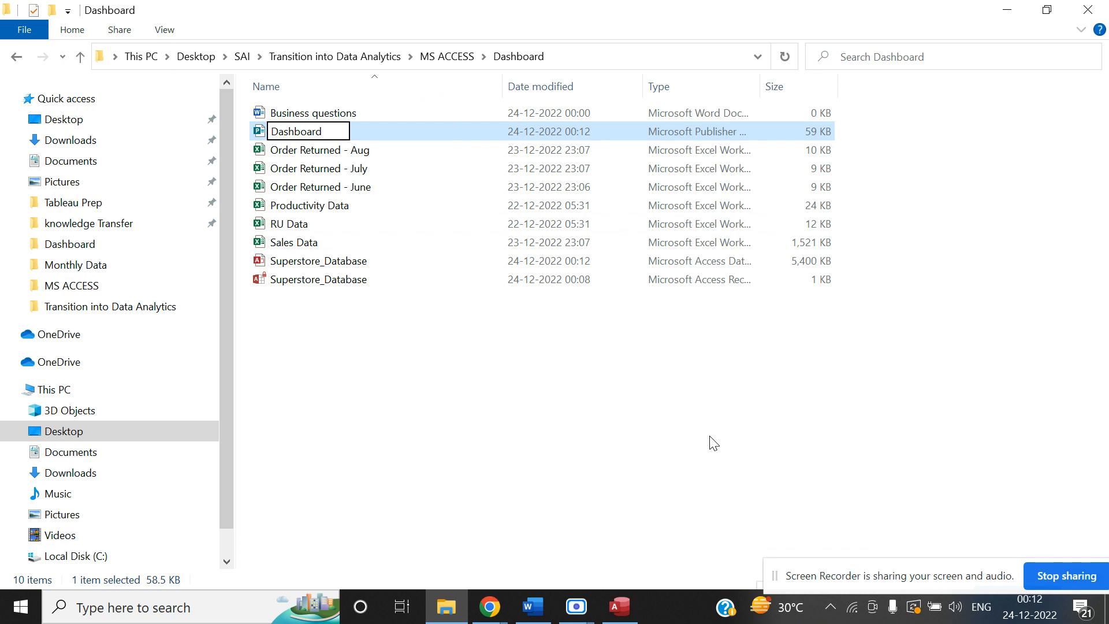
{"action": "type", "text": "_Sales"}
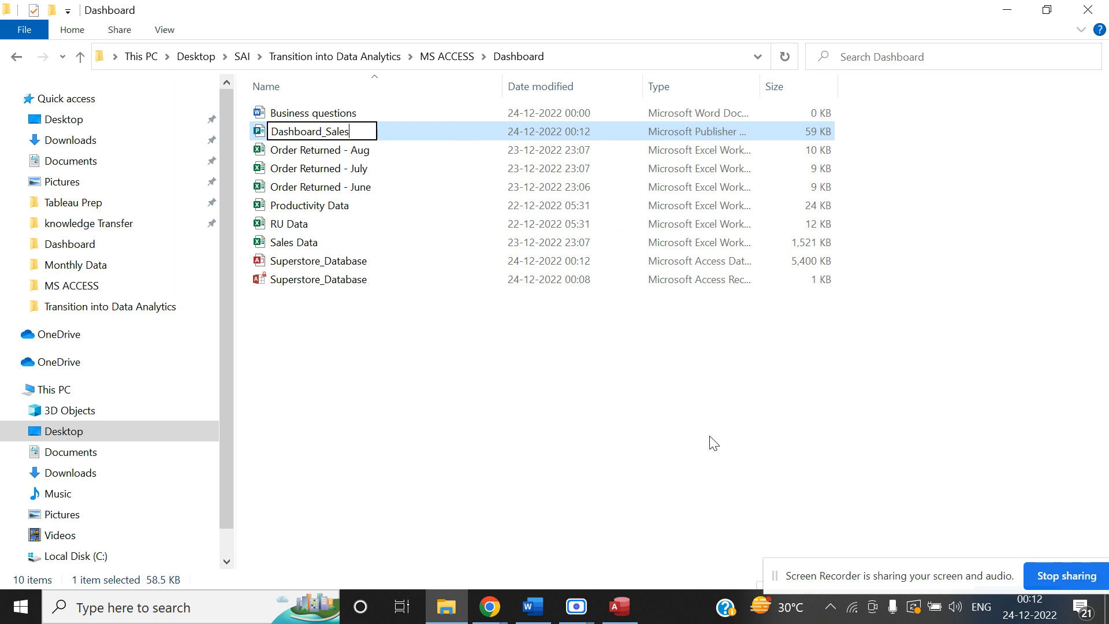
{"action": "key", "text": "Return"}
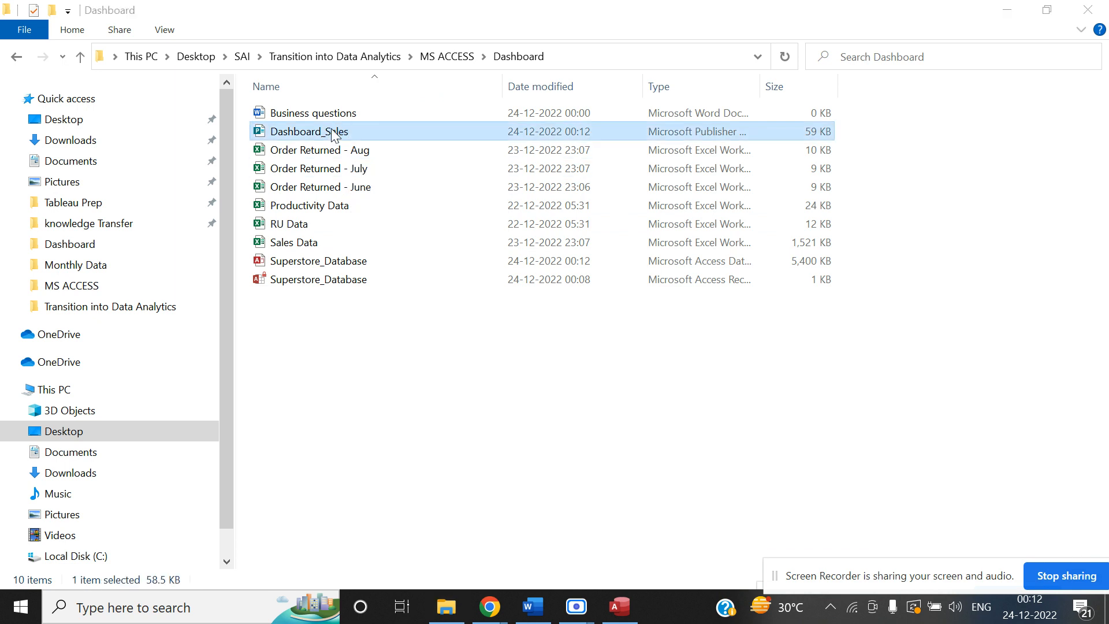
Open the Dashboard_Sales Publisher document, close it, and permanently delete the file.
{"action": "double_click", "coordinate": [334, 134]}
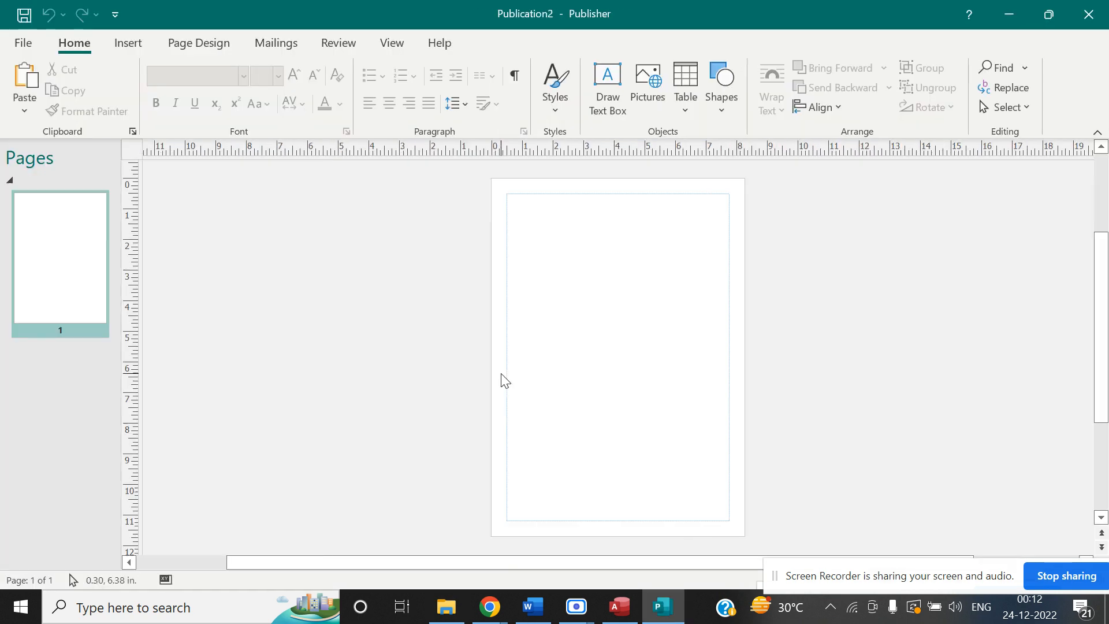
{"action": "left_click", "coordinate": [1089, 14]}
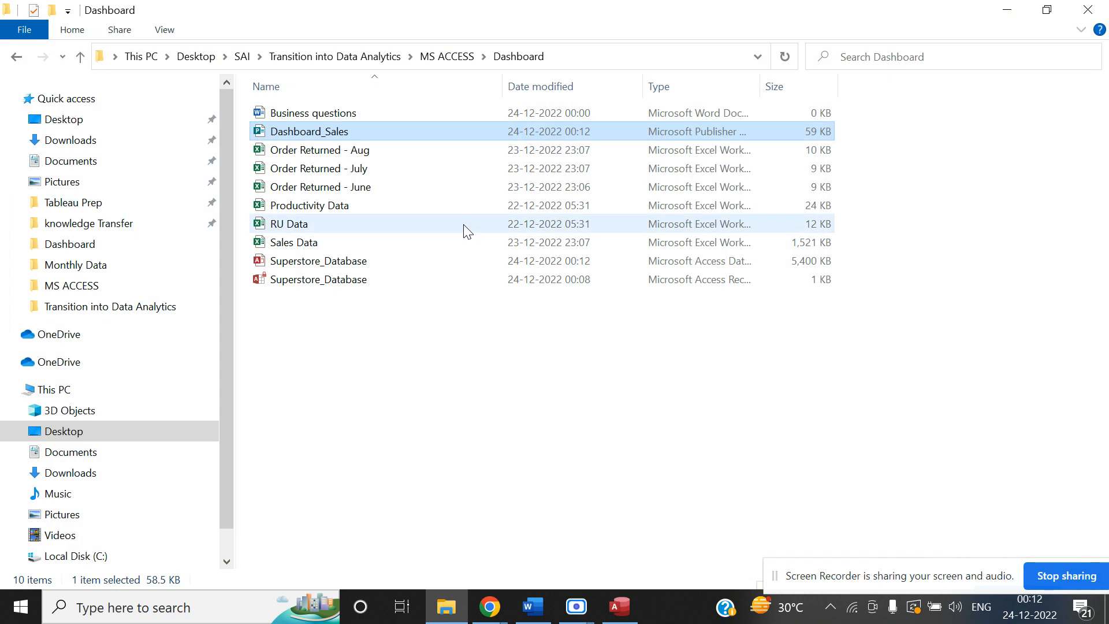
{"action": "left_click", "coordinate": [355, 145]}
{"action": "left_click", "coordinate": [350, 138]}
{"action": "key", "text": "shift+Delete"}
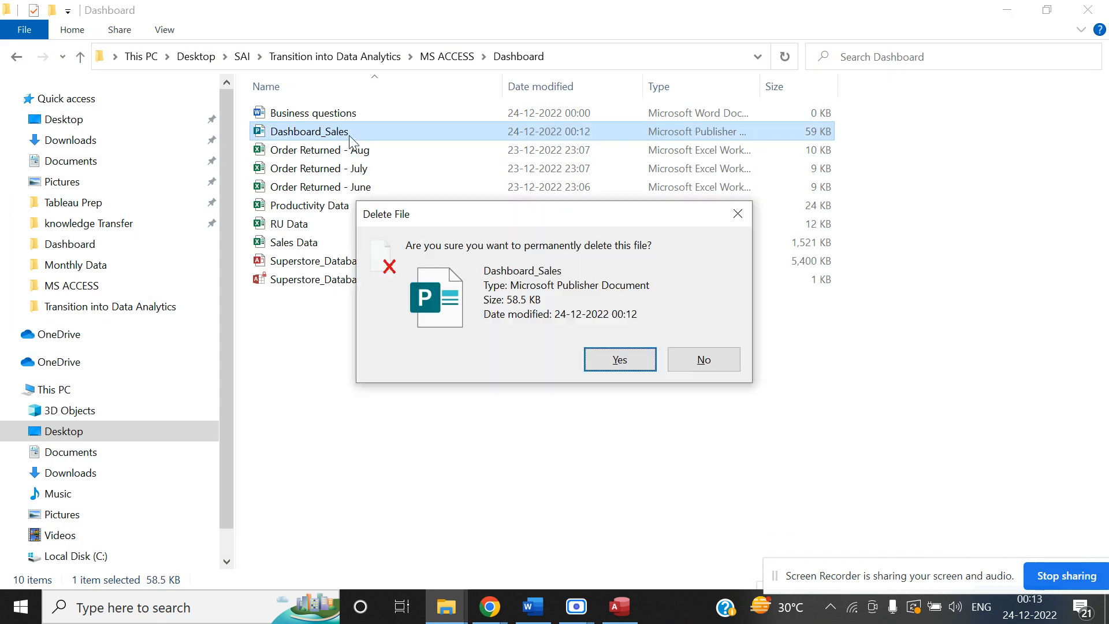
{"action": "key", "text": "Return"}
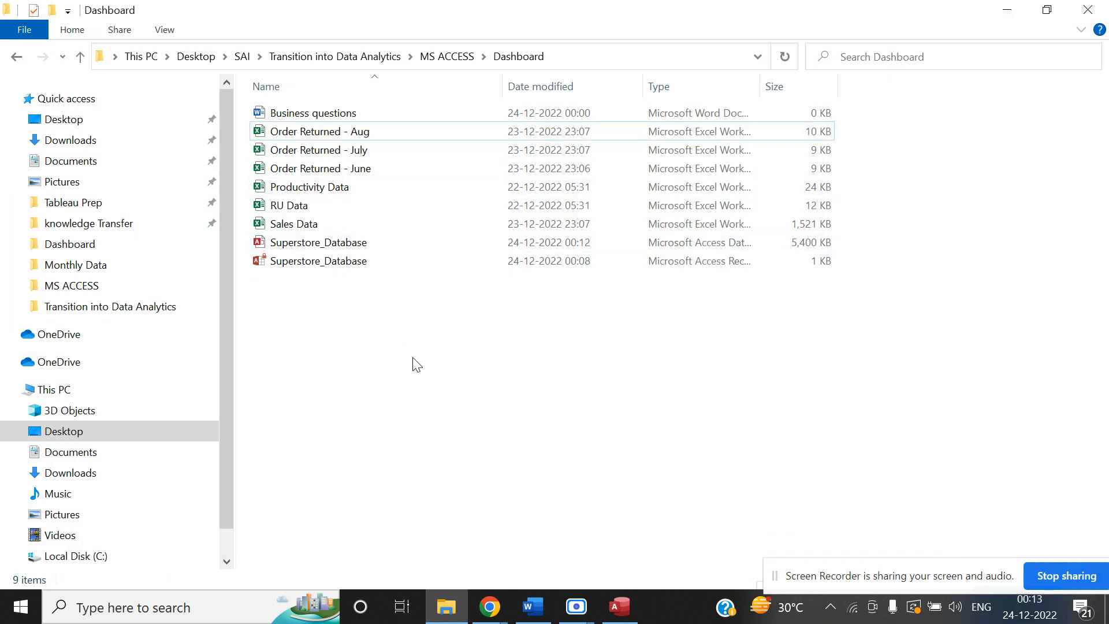
Create a Microsoft Excel worksheet file named Sales_Dashboard in the Dashboard folder.
{"action": "right_click", "coordinate": [413, 358]}
{"action": "mouse_move", "coordinate": [486, 327]}
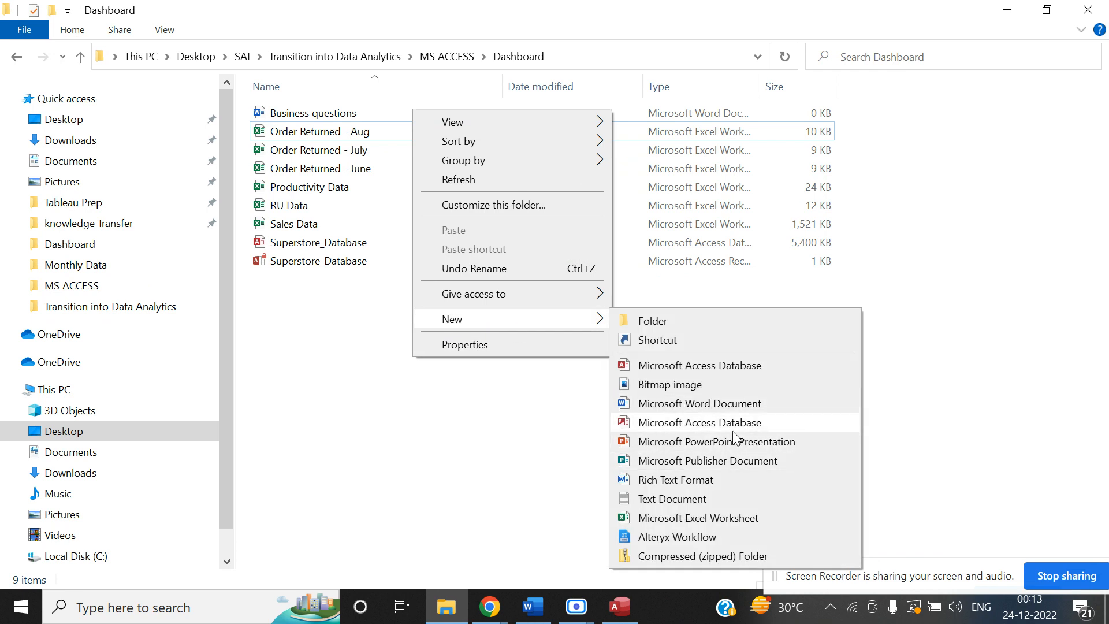
{"action": "left_click", "coordinate": [736, 519]}
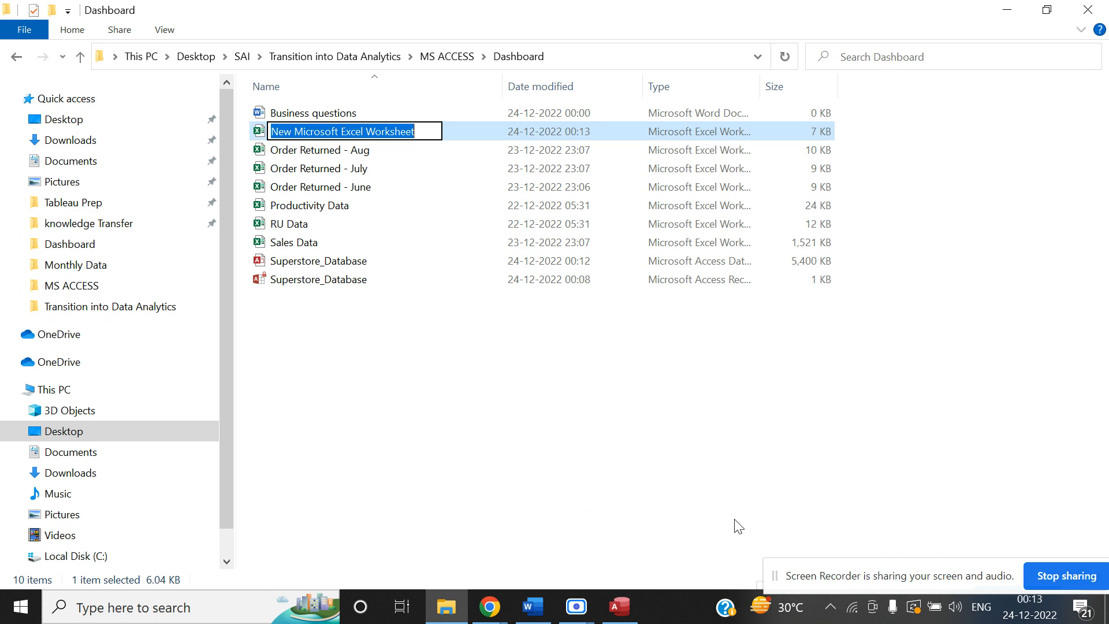
{"action": "type", "text": "Sales"}
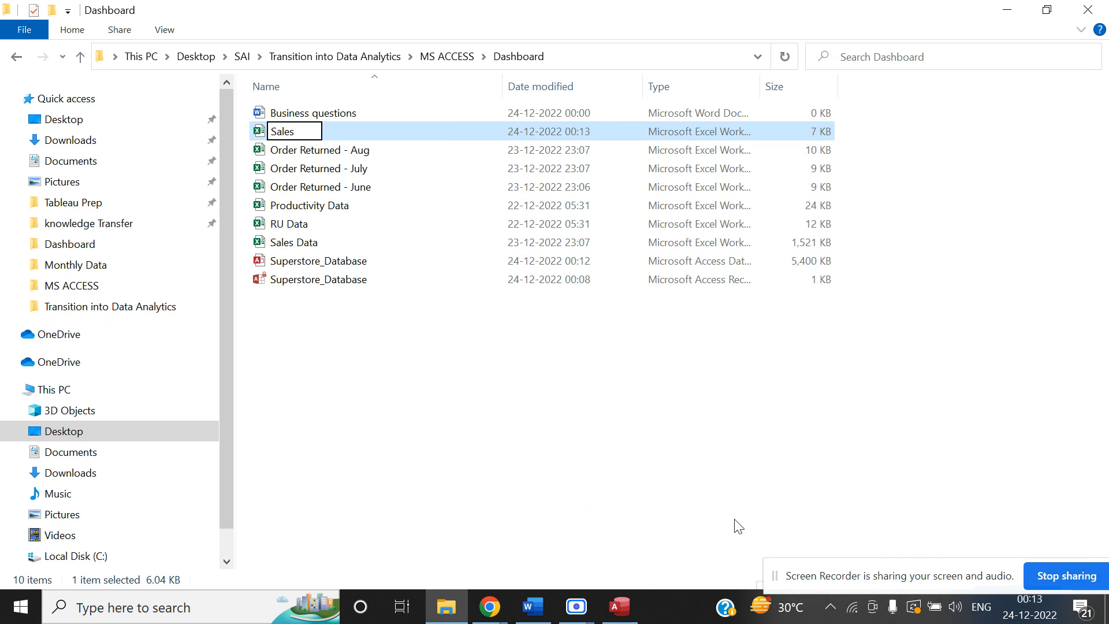
{"action": "type", "text": "_Dashboard"}
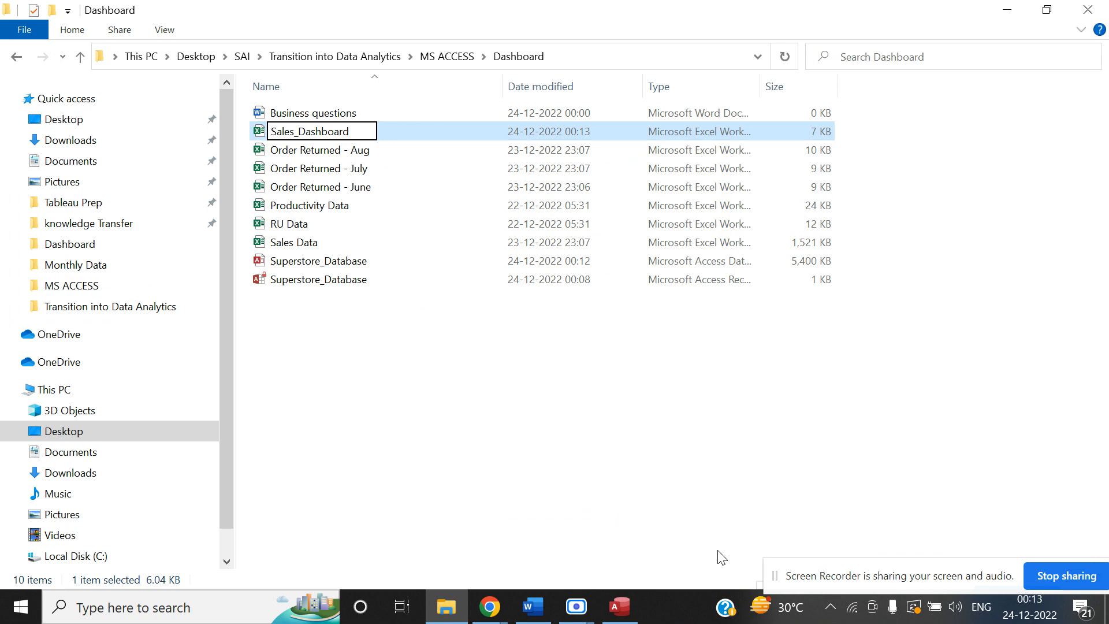
{"action": "left_click", "coordinate": [653, 492]}
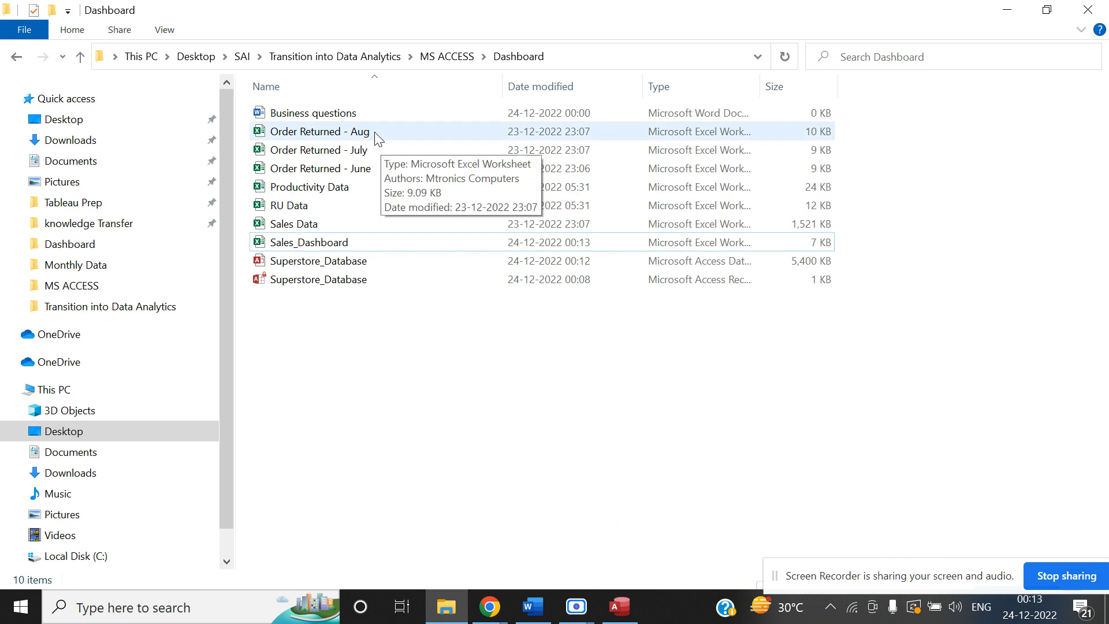
Open the Sales_Dashboard workbook in Excel and start a PivotTable from an external data source.
{"action": "double_click", "coordinate": [328, 240]}
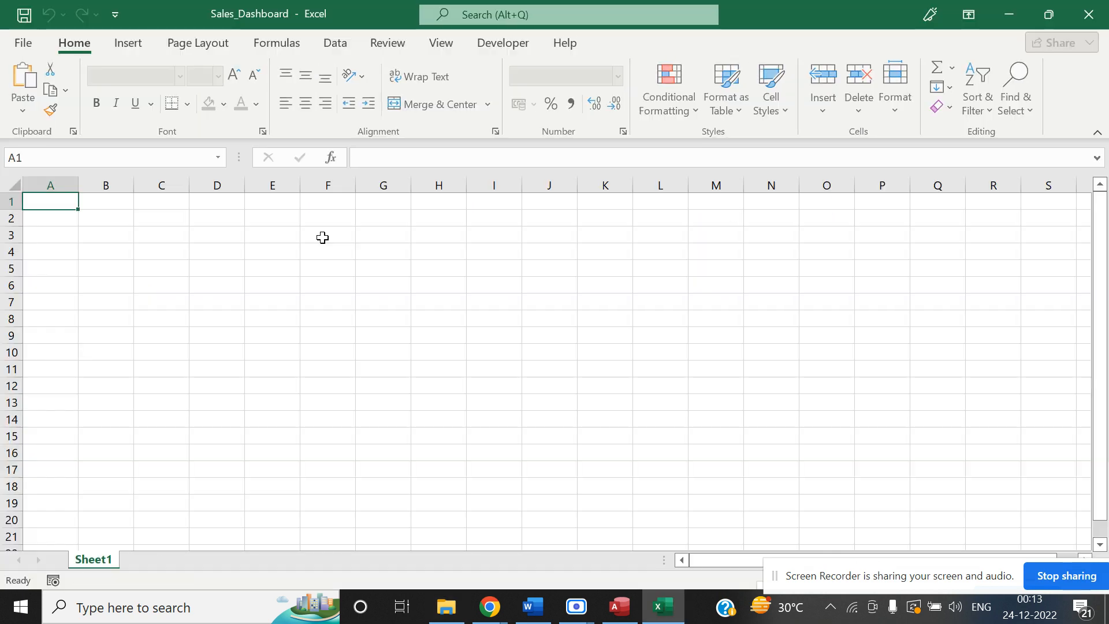
{"action": "left_click", "coordinate": [128, 43]}
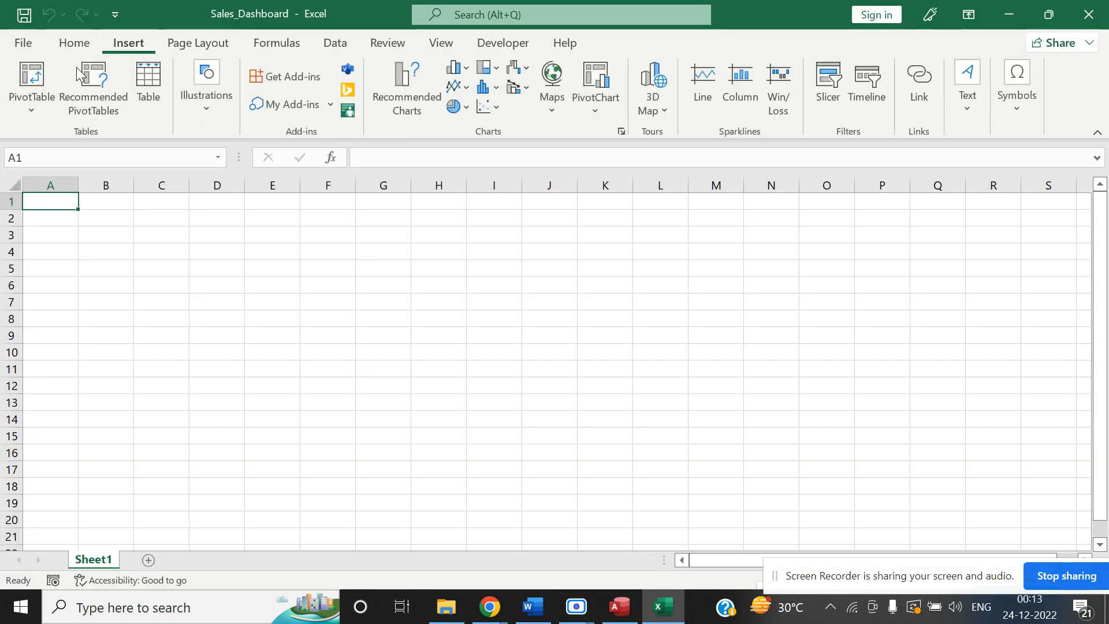
{"action": "left_click", "coordinate": [26, 96]}
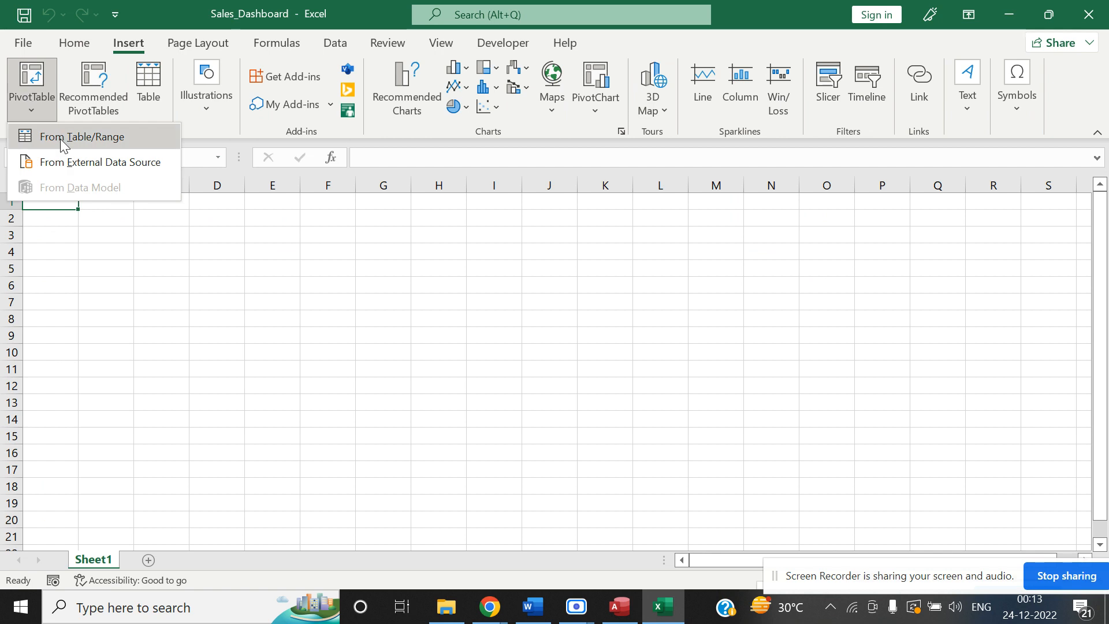
{"action": "left_click", "coordinate": [63, 158]}
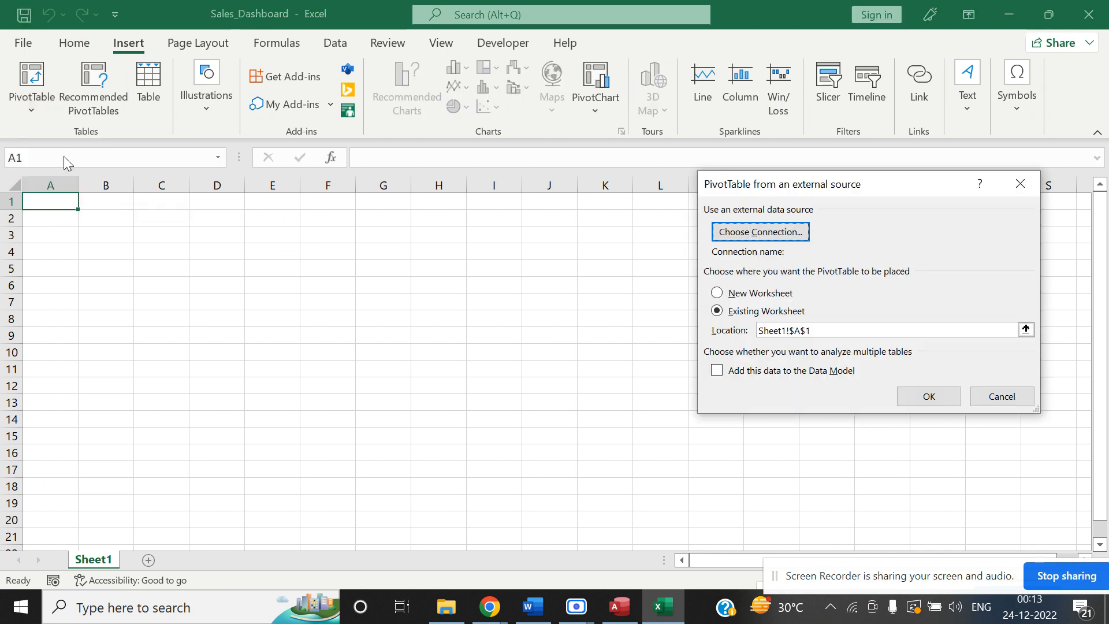
Try to create the PivotTable without choosing a connection.
{"action": "left_click", "coordinate": [922, 399]}
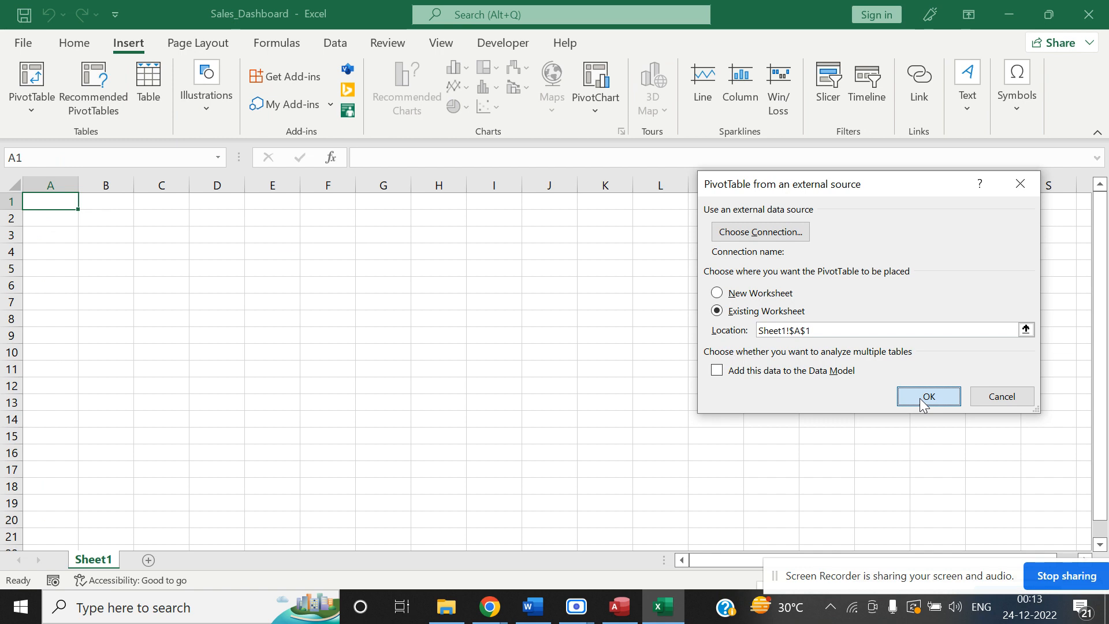
{"action": "left_click", "coordinate": [923, 398]}
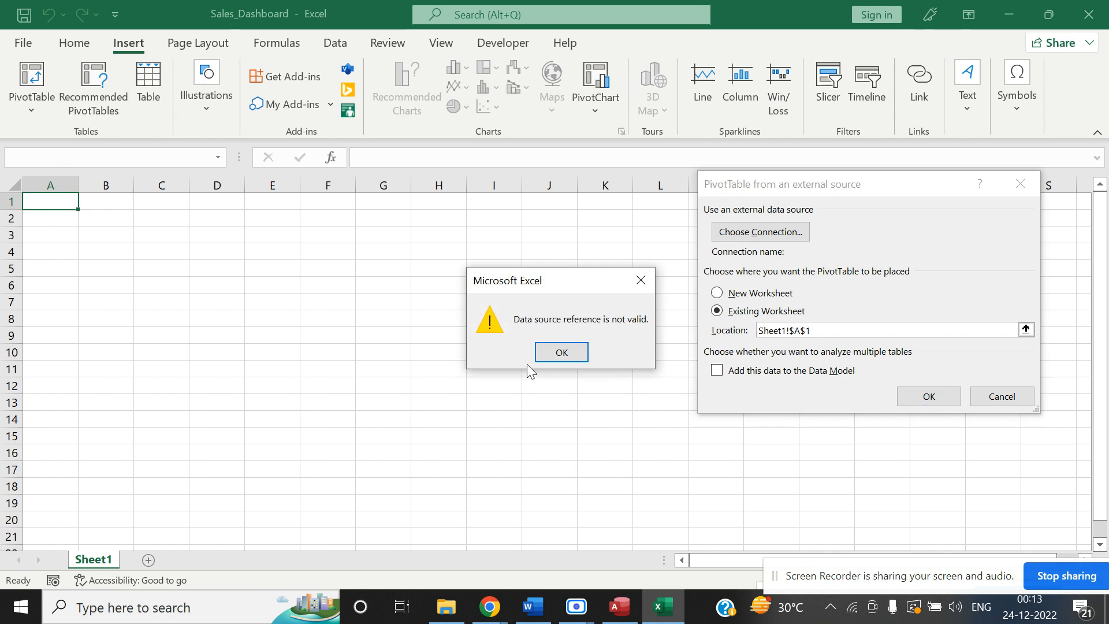
{"action": "left_click", "coordinate": [562, 352]}
Choose Superstore_Database from the Dashboard folder inside MS ACCESS as the PivotTable's external connection.
{"action": "left_click", "coordinate": [760, 232]}
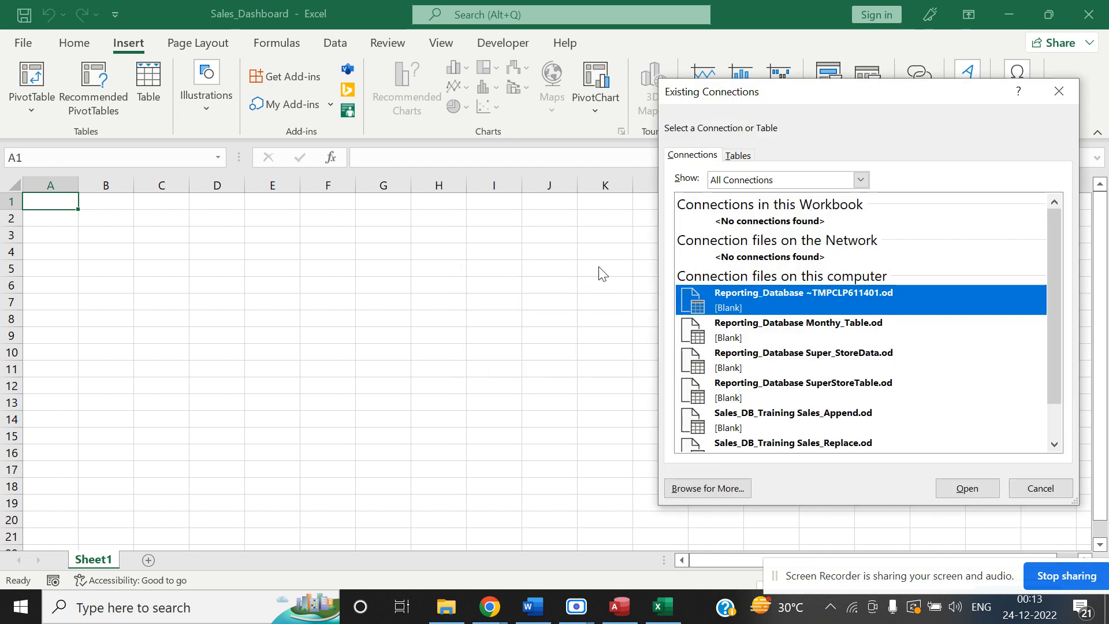
{"action": "left_click", "coordinate": [697, 488]}
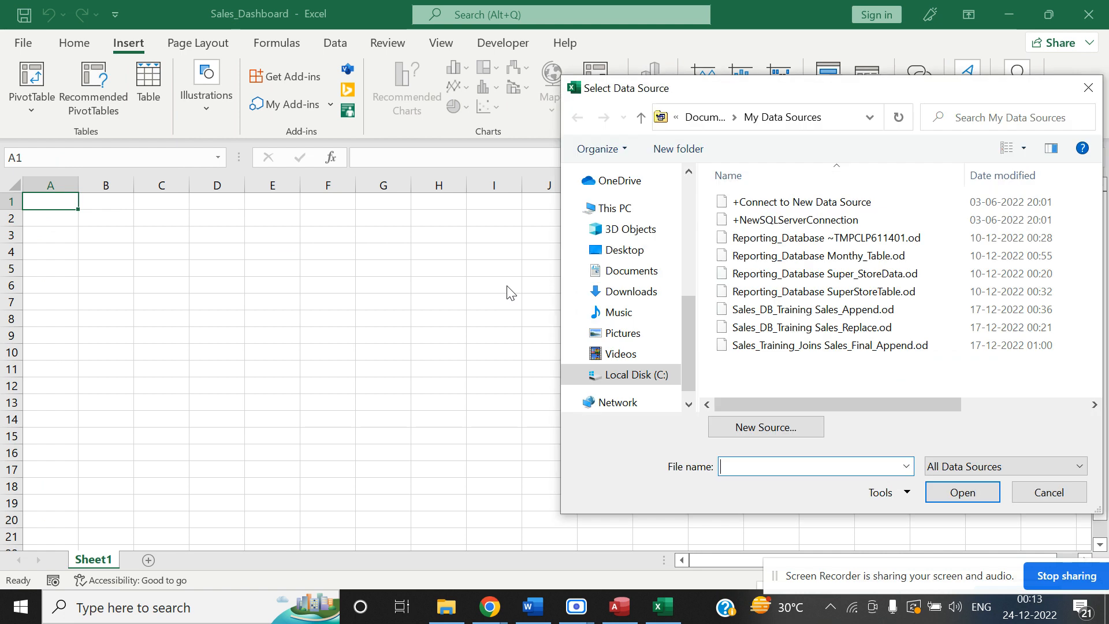
{"action": "left_click_drag", "start_coordinate": [684, 328], "coordinate": [687, 267]}
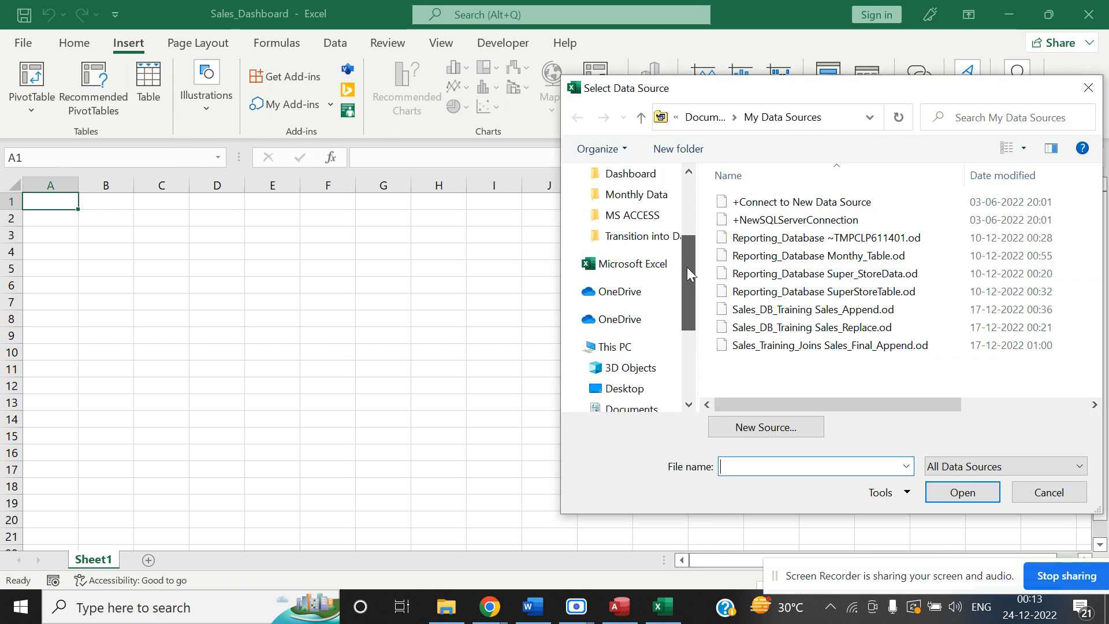
{"action": "left_click", "coordinate": [652, 218]}
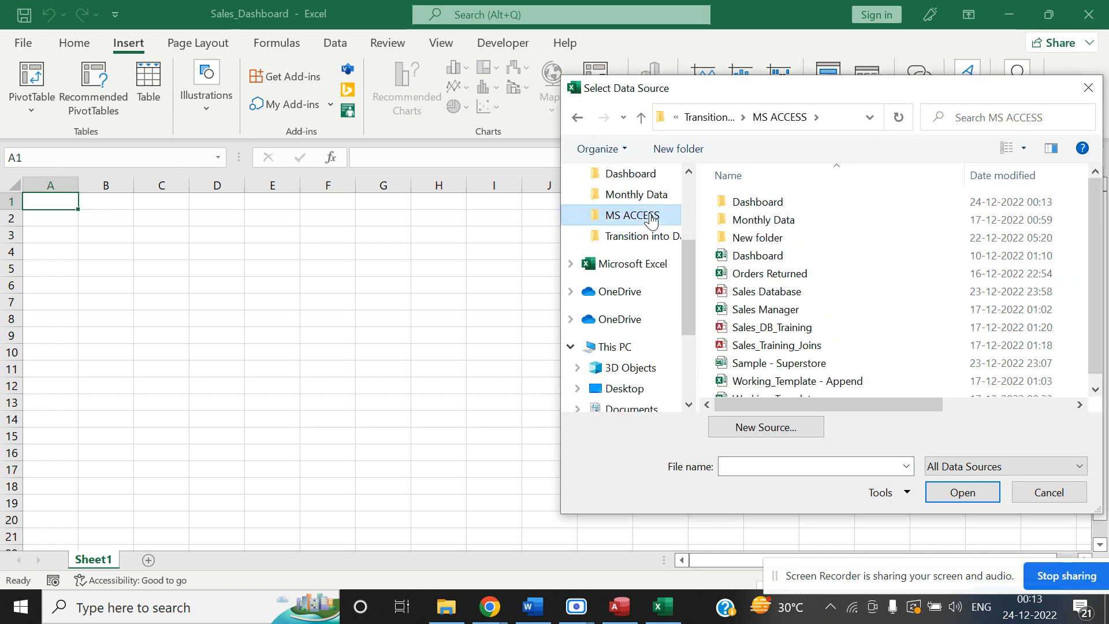
{"action": "left_click", "coordinate": [627, 608]}
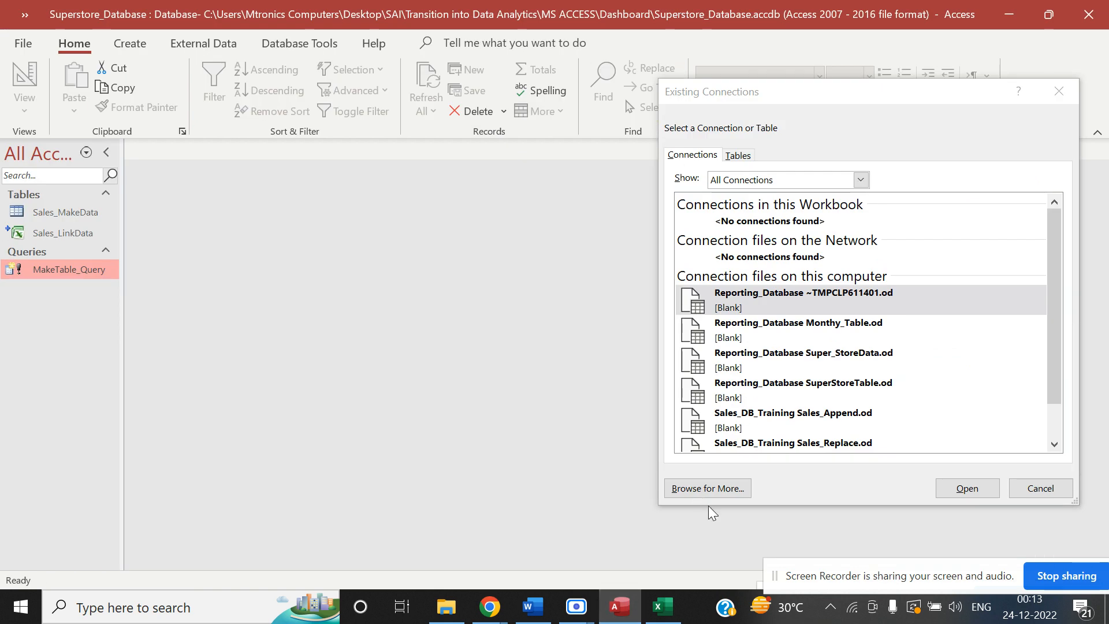
{"action": "left_click", "coordinate": [706, 489]}
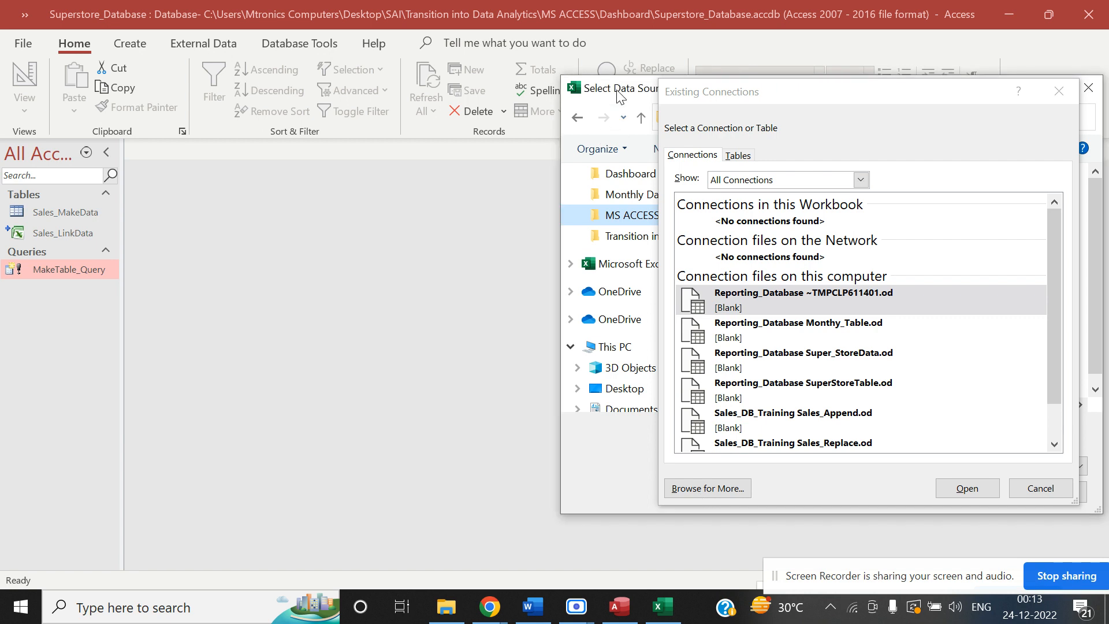
{"action": "left_click_drag", "start_coordinate": [620, 96], "coordinate": [181, 119]}
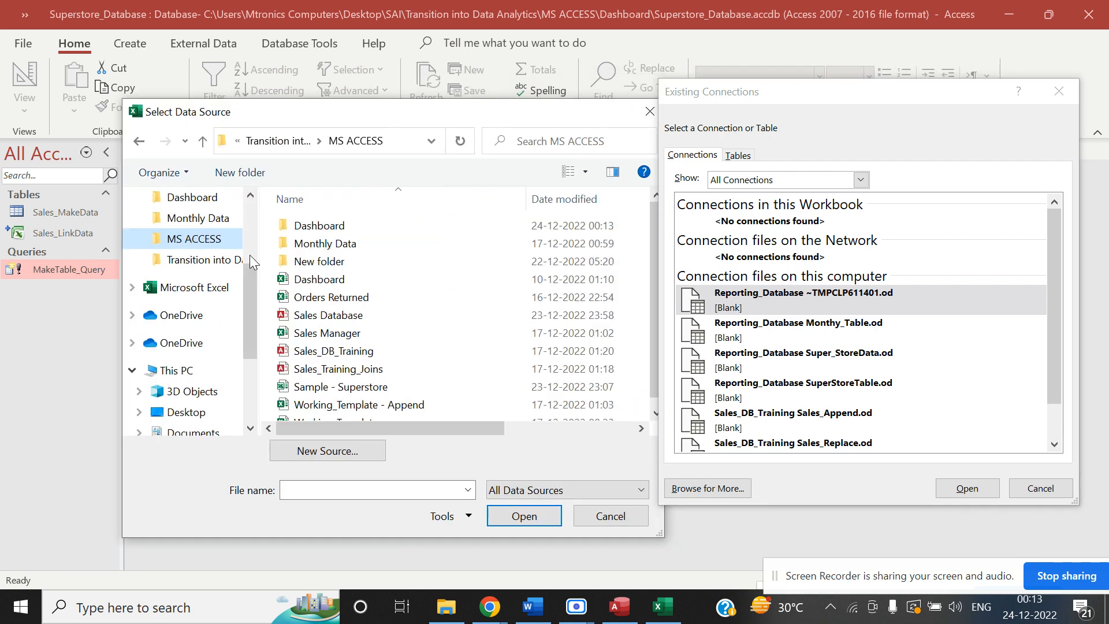
{"action": "double_click", "coordinate": [320, 227]}
{"action": "left_click", "coordinate": [340, 352]}
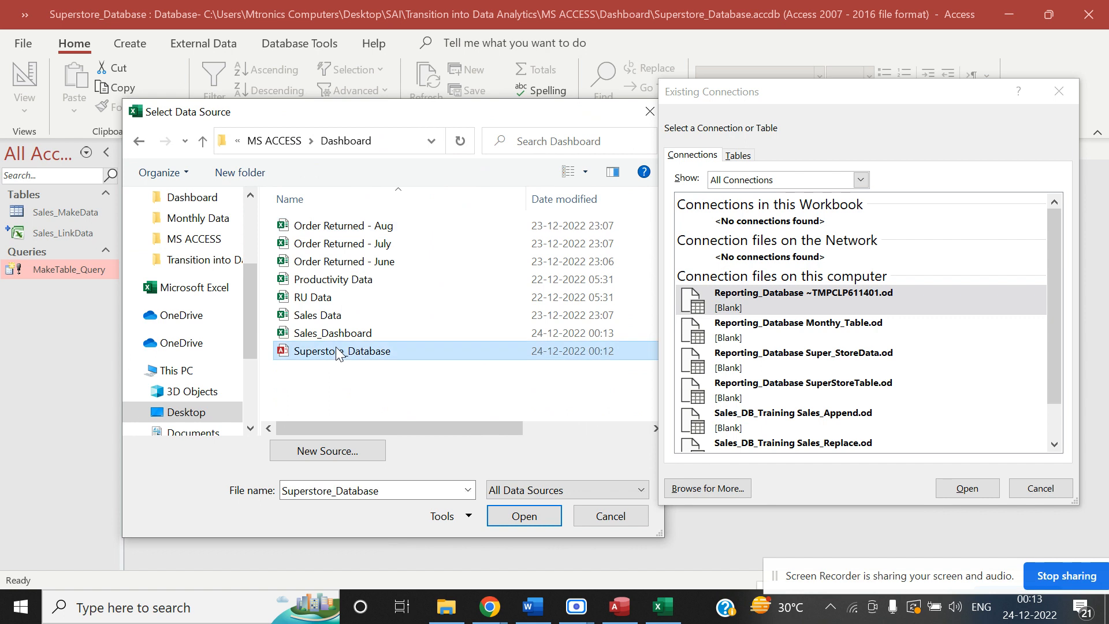
{"action": "left_click", "coordinate": [512, 522]}
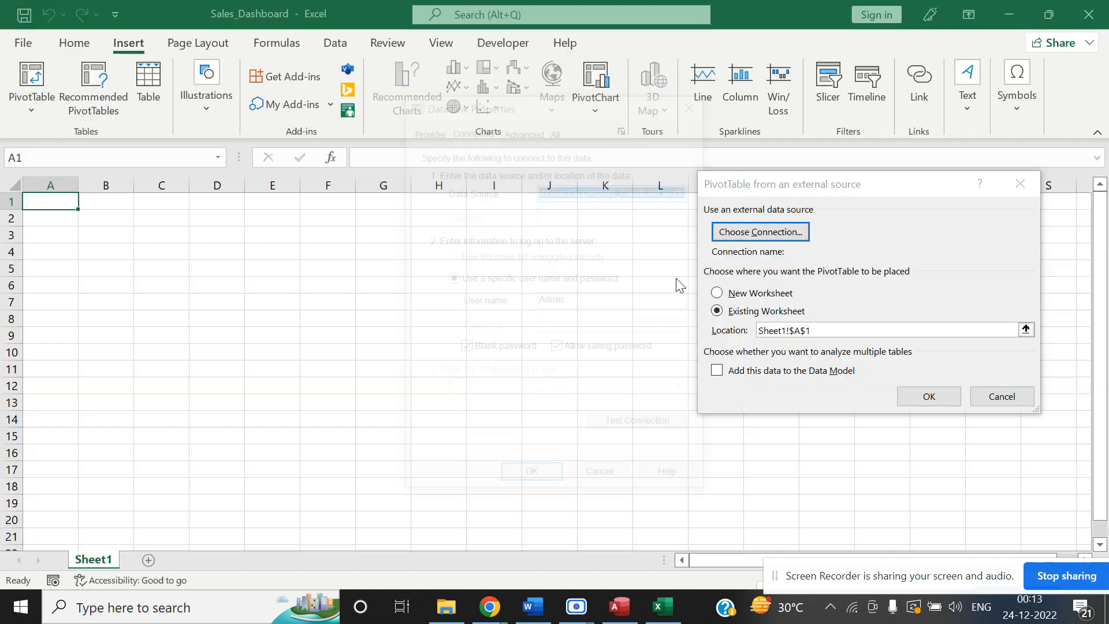
Accept the default database connection settings and insert the PivotTable on the existing worksheet at Sheet1!$A$1.
{"action": "left_click", "coordinate": [522, 477]}
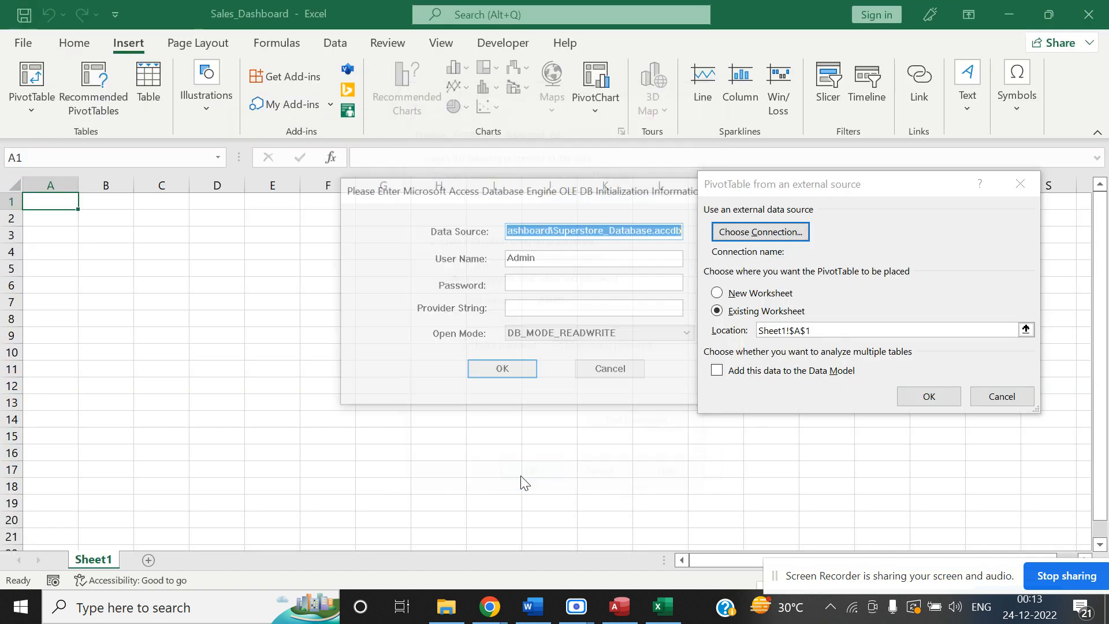
{"action": "left_click", "coordinate": [502, 372]}
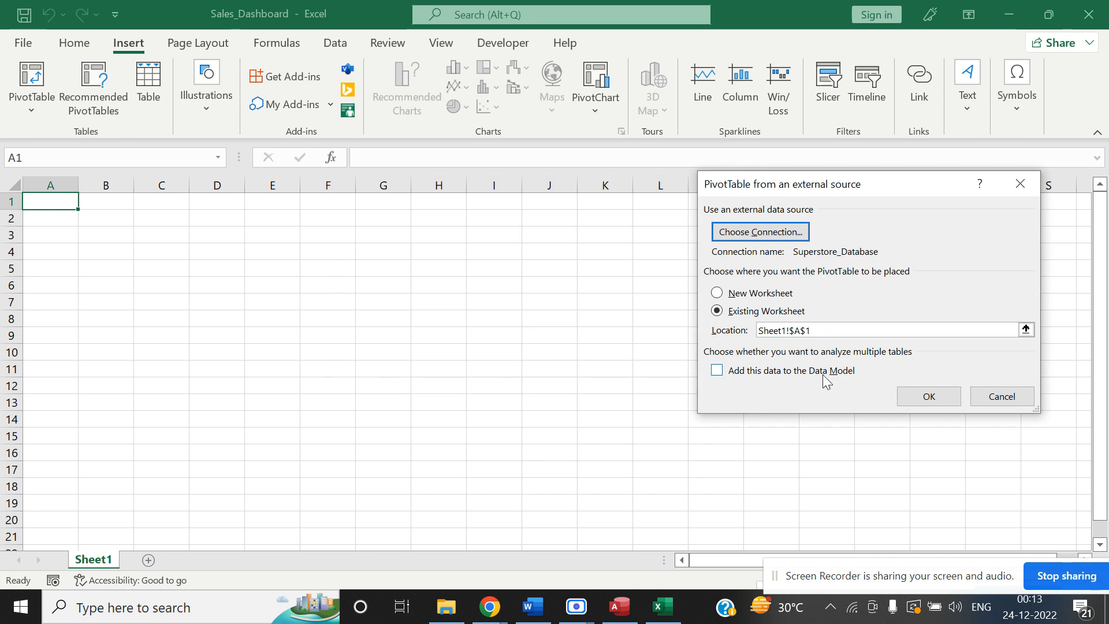
{"action": "left_click", "coordinate": [918, 399]}
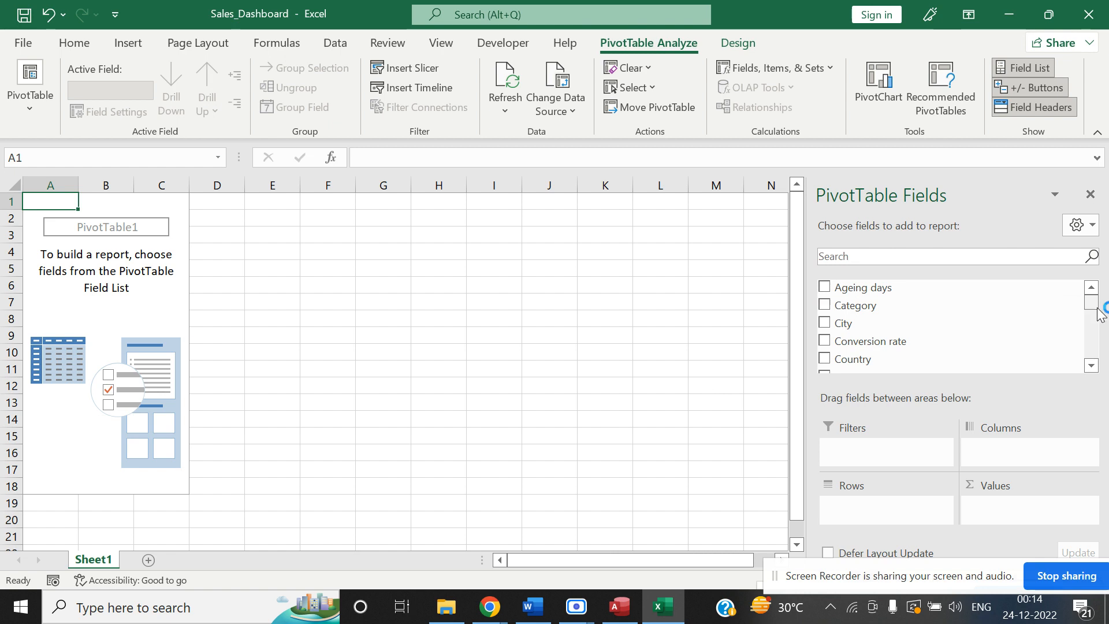
Check the first business question in the Business questions Word document and return to the Sales_Dashboard workbook in Excel.
{"action": "key", "text": "alt+Tab"}
{"action": "key", "text": "alt+Tab"}
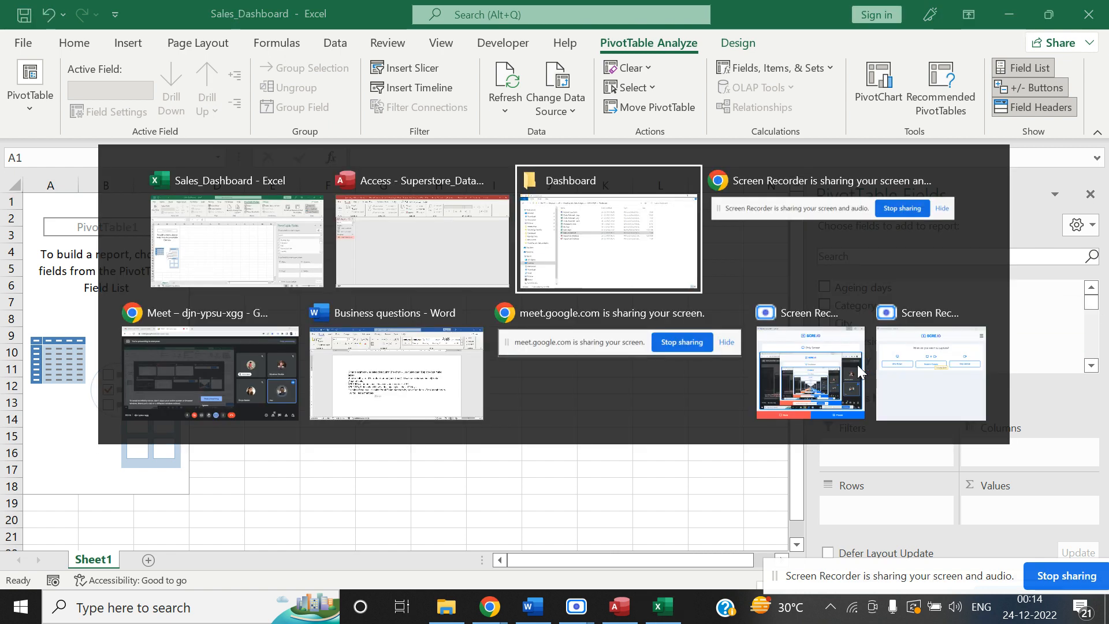
{"action": "key", "text": "alt+Tab"}
{"action": "key", "text": "alt+Tab"}
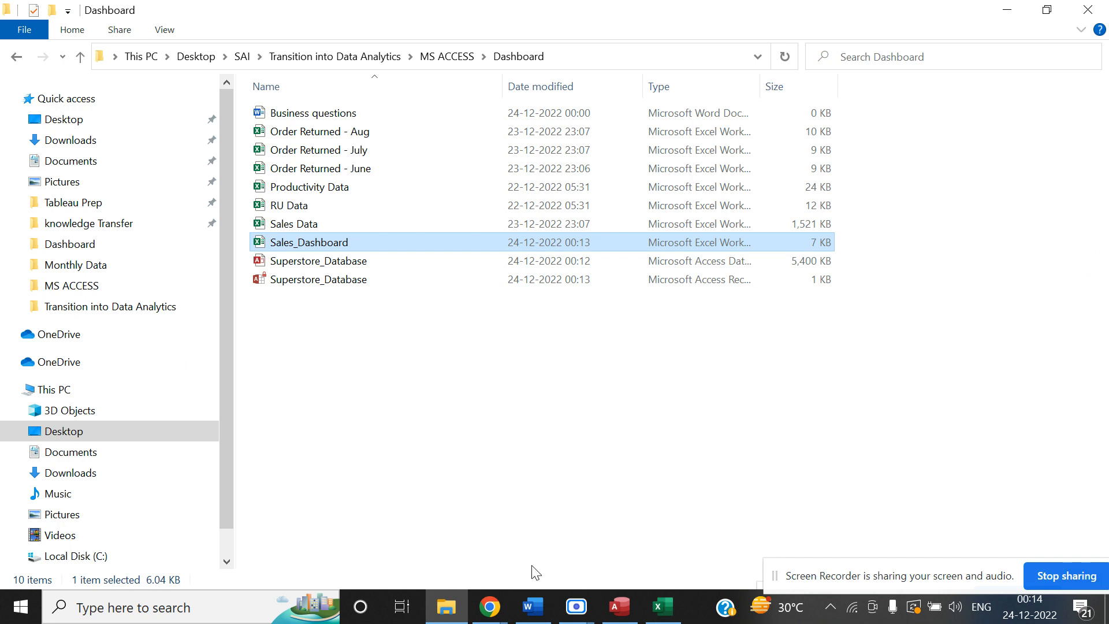
{"action": "left_click", "coordinate": [532, 608]}
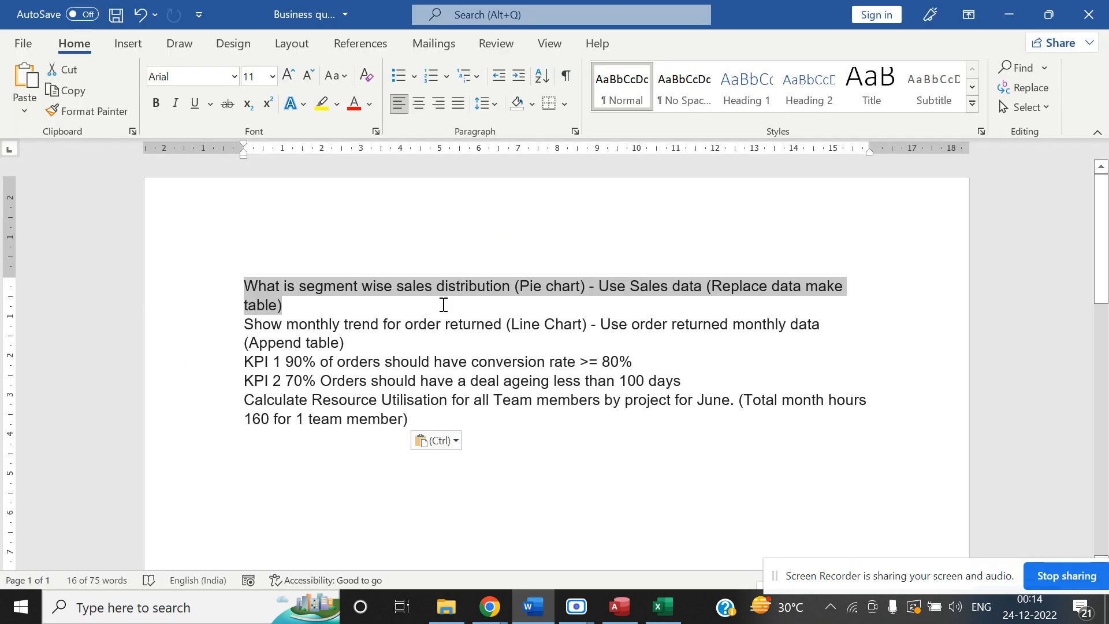
{"action": "key", "text": "alt+Tab"}
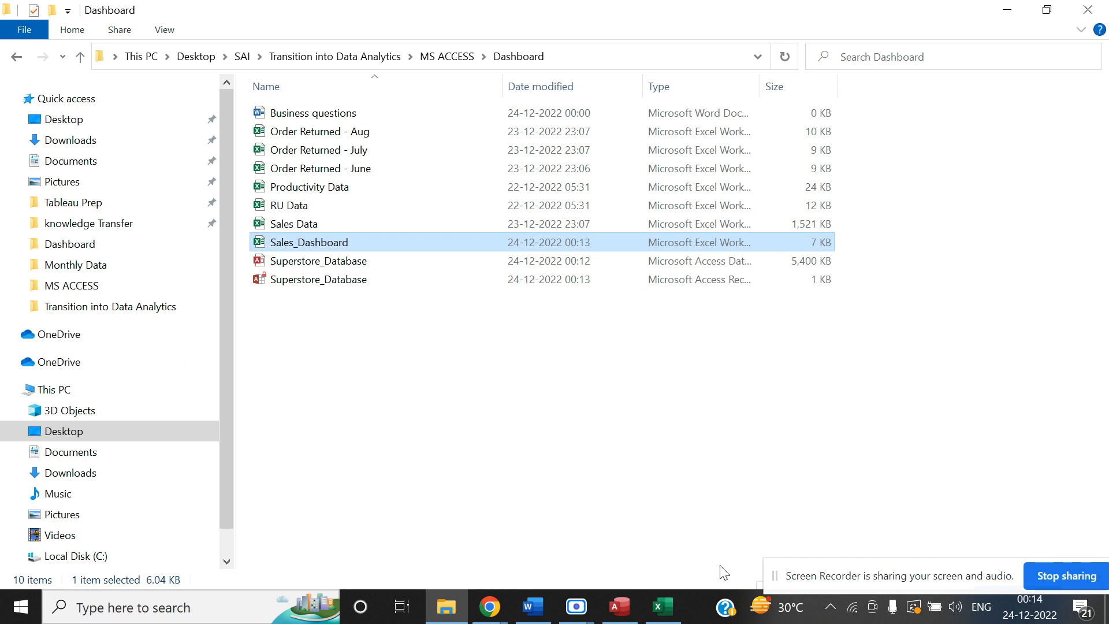
{"action": "left_click", "coordinate": [674, 620]}
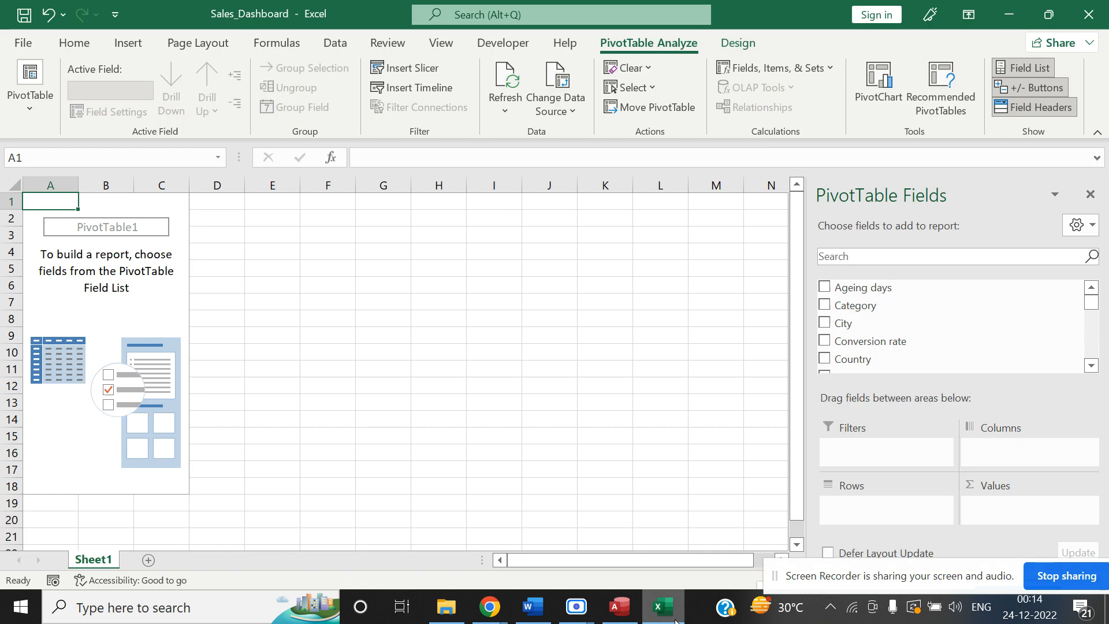
Search the PivotTable fields for "Seg" and add the Segment field to the rows.
{"action": "left_click", "coordinate": [890, 256]}
{"action": "type", "text": "S"}
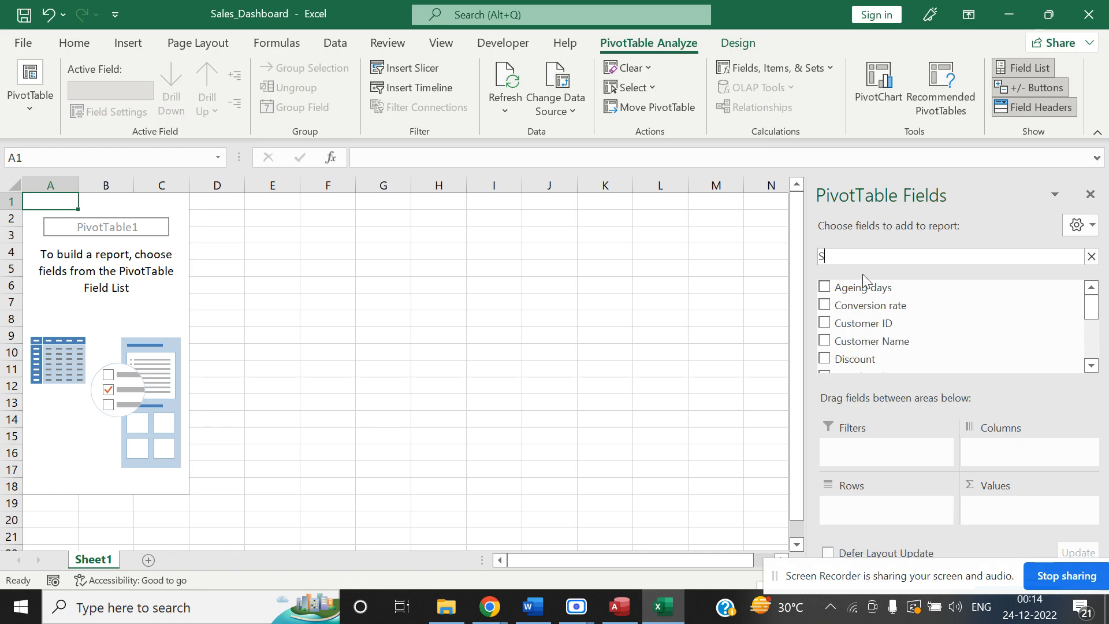
{"action": "type", "text": "eg"}
{"action": "left_click_drag", "start_coordinate": [845, 287], "coordinate": [866, 509]}
Search the PivotTable fields for "Sale" and add the Sales field to the values as a sum.
{"action": "left_click", "coordinate": [886, 256]}
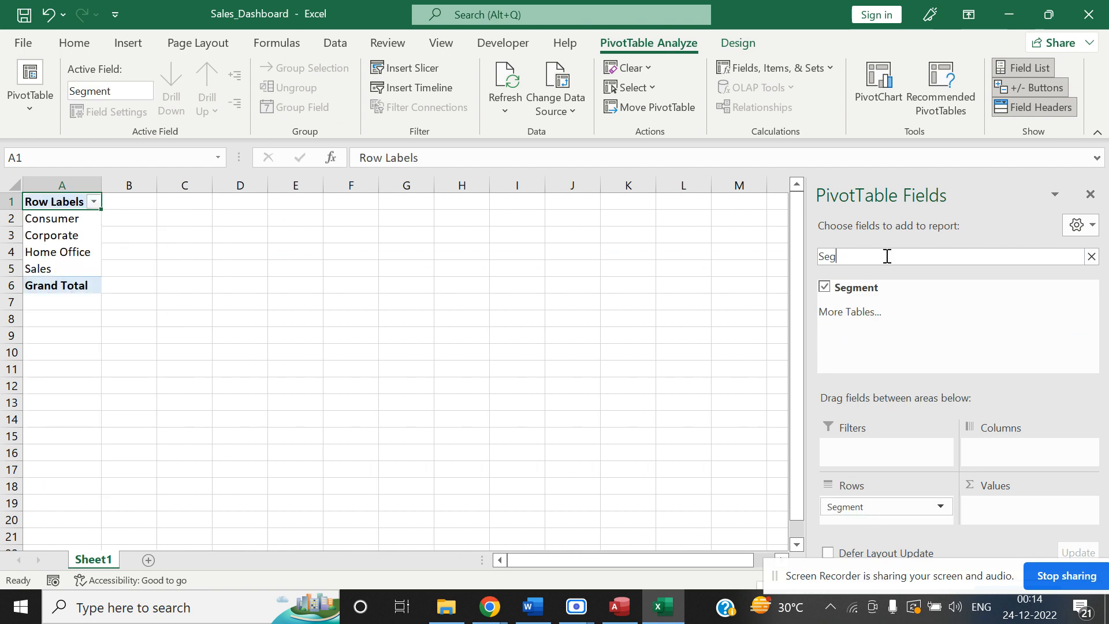
{"action": "key", "text": "BackSpace"}
{"action": "key", "text": "BackSpace"}
{"action": "type", "text": "ale"}
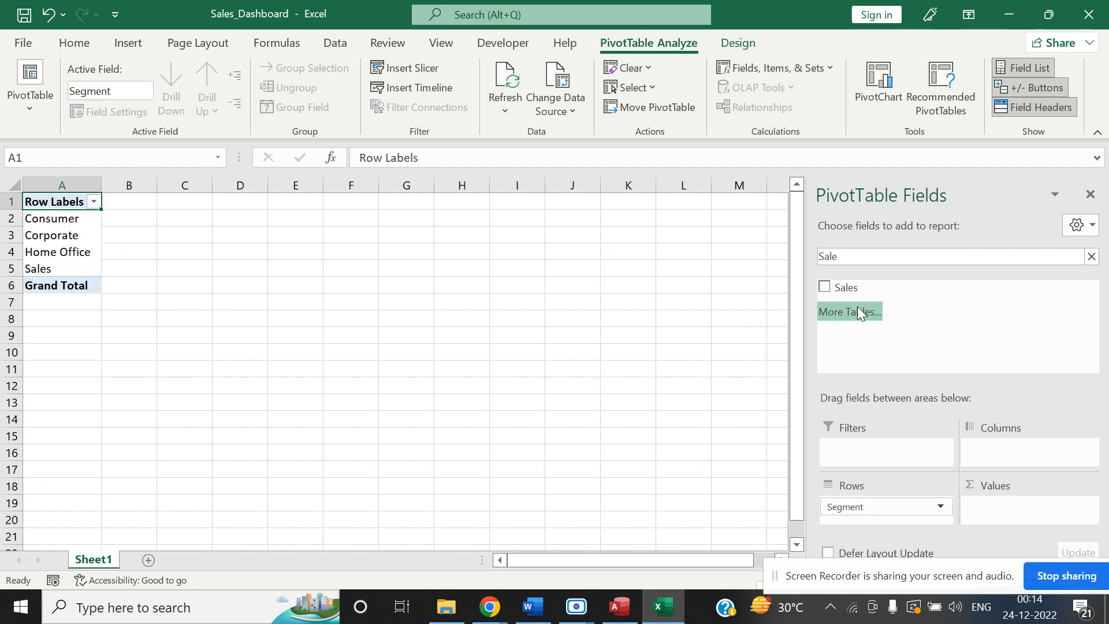
{"action": "left_click_drag", "start_coordinate": [855, 292], "coordinate": [991, 505]}
{"action": "left_click", "coordinate": [471, 352]}
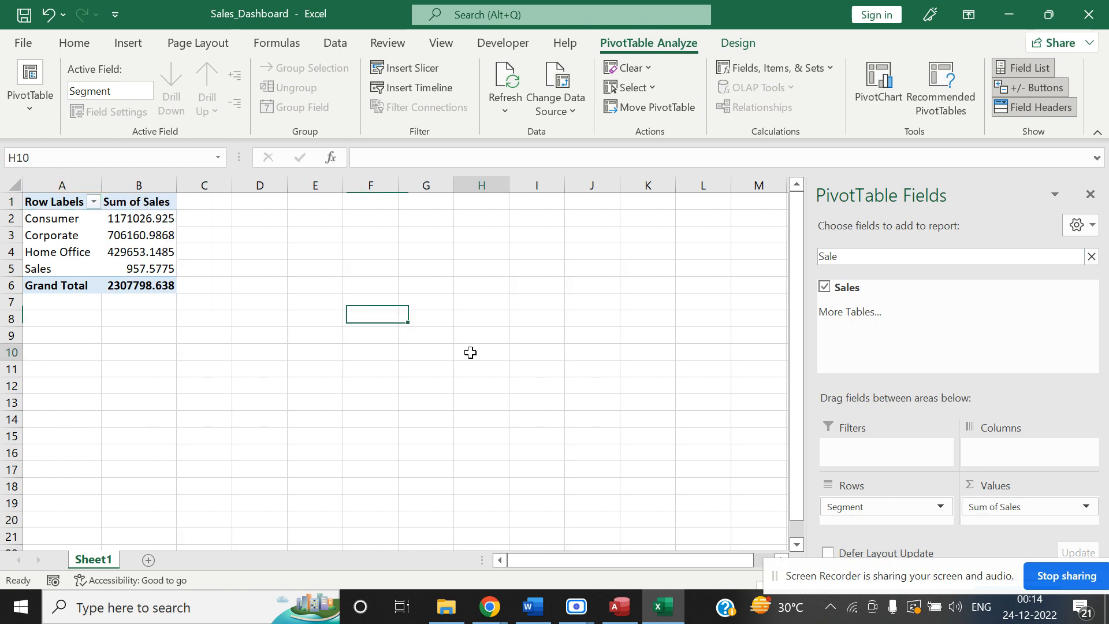
Rename the PivotTable's sheet, Sheet1, as Pivot.
{"action": "right_click", "coordinate": [98, 562]}
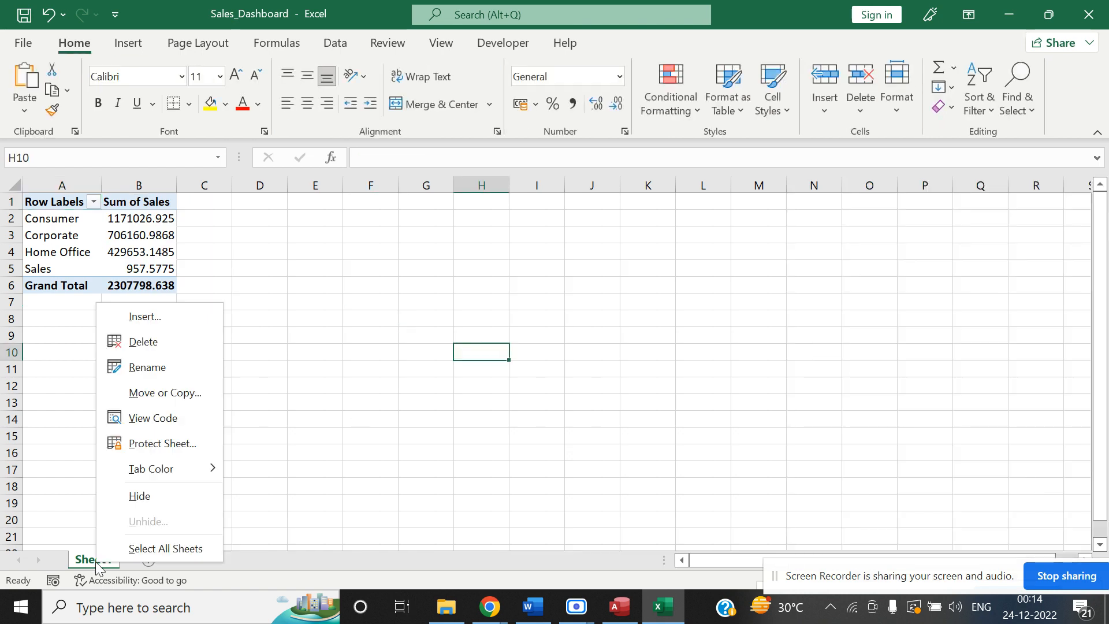
{"action": "left_click", "coordinate": [159, 376]}
{"action": "type", "text": "Pivot"}
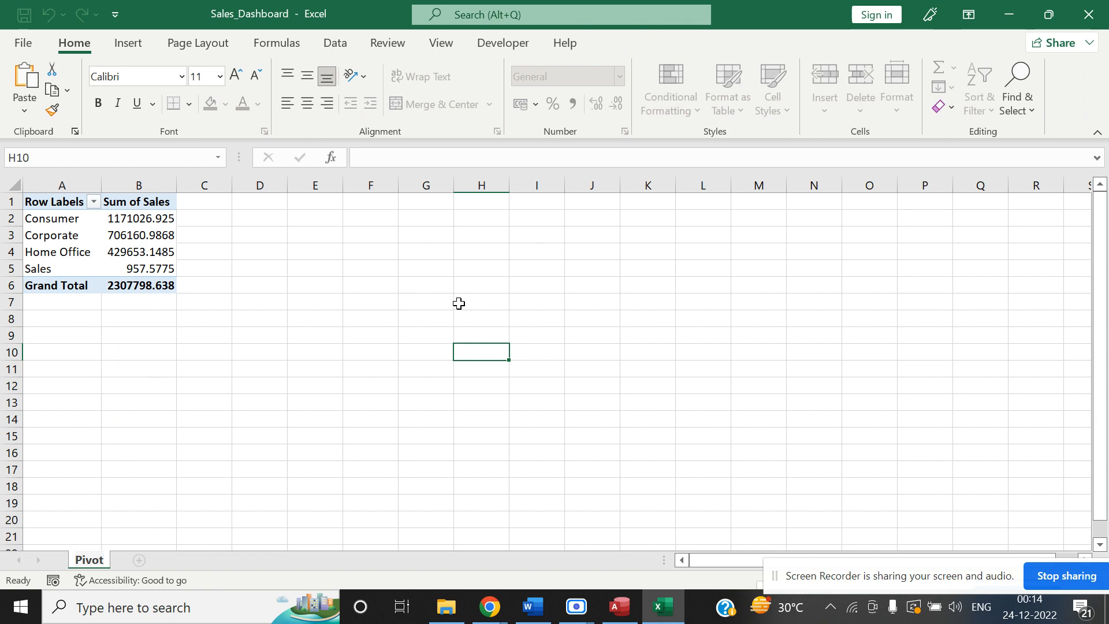
{"action": "left_click", "coordinate": [360, 330]}
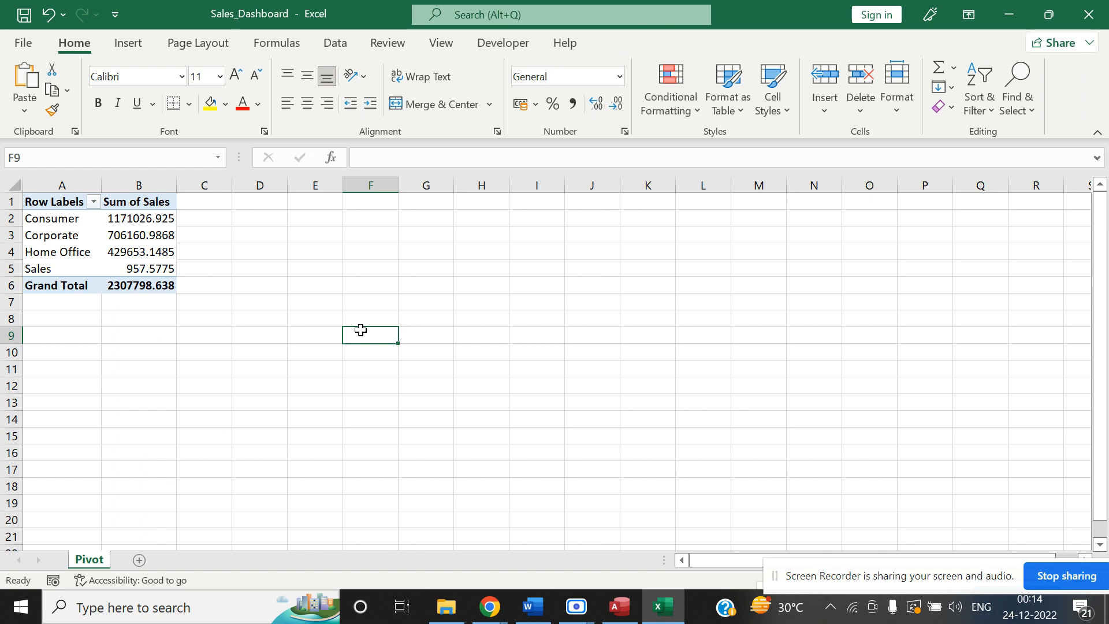
Add a new worksheet after the Pivot sheet and name it Dashboard.
{"action": "left_click", "coordinate": [142, 562]}
{"action": "right_click", "coordinate": [144, 565]}
{"action": "left_click", "coordinate": [181, 365]}
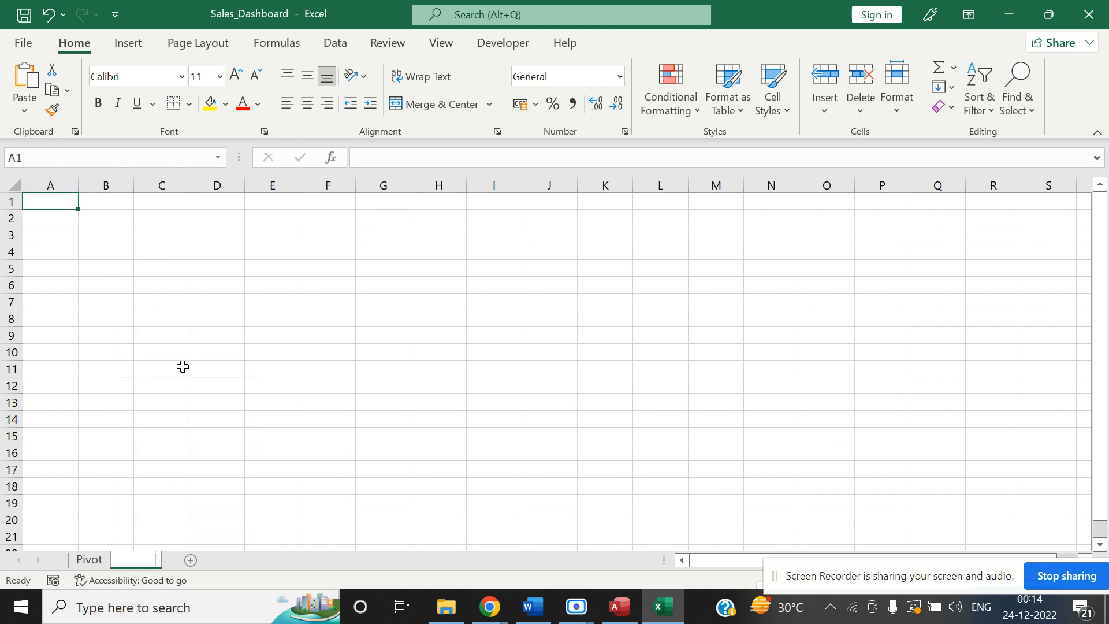
{"action": "type", "text": "Dashboard"}
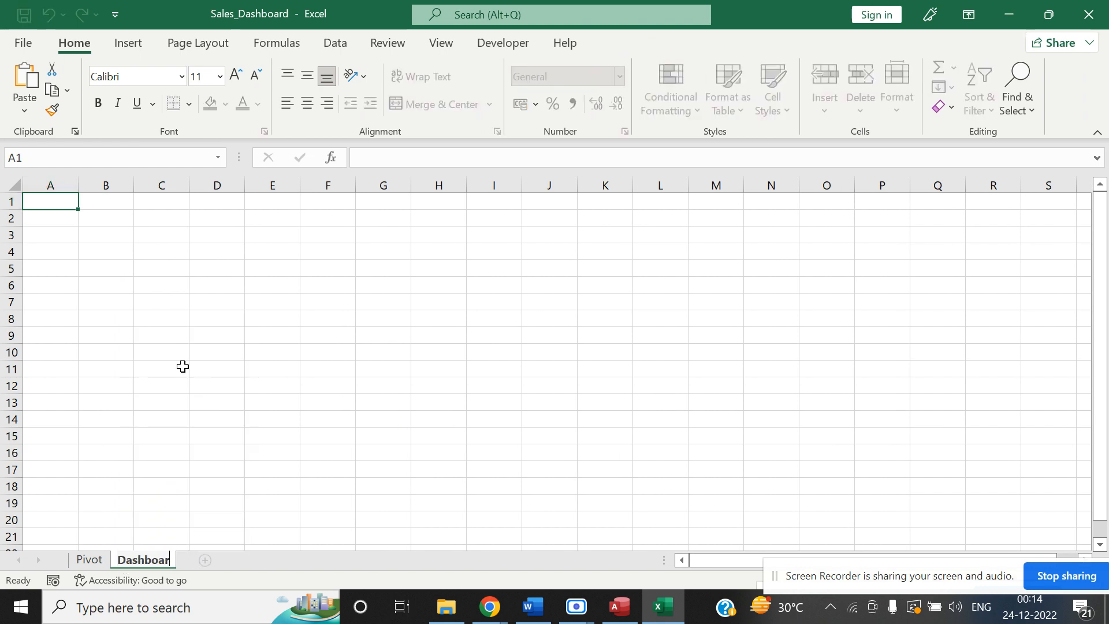
{"action": "key", "text": "Return"}
{"action": "left_click", "coordinate": [182, 366]}
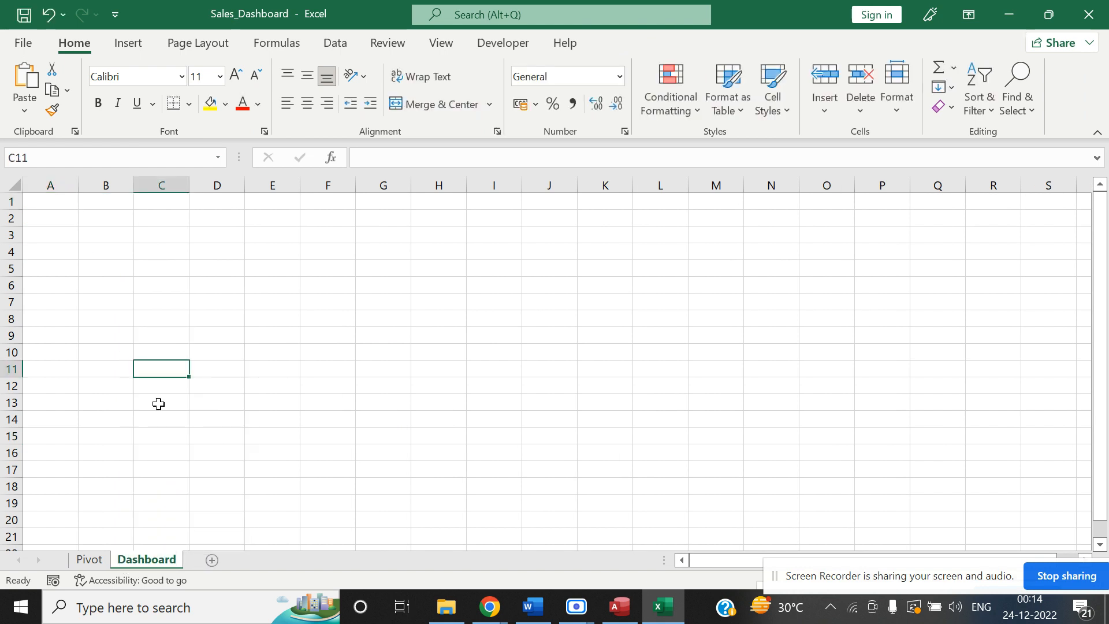
Copy the segment names and their sales sums, A2:B5, from the PivotTable on the Pivot sheet, leaving out headers and grand total.
{"action": "left_click", "coordinate": [89, 562]}
{"action": "left_click", "coordinate": [161, 420]}
{"action": "left_click", "coordinate": [55, 219]}
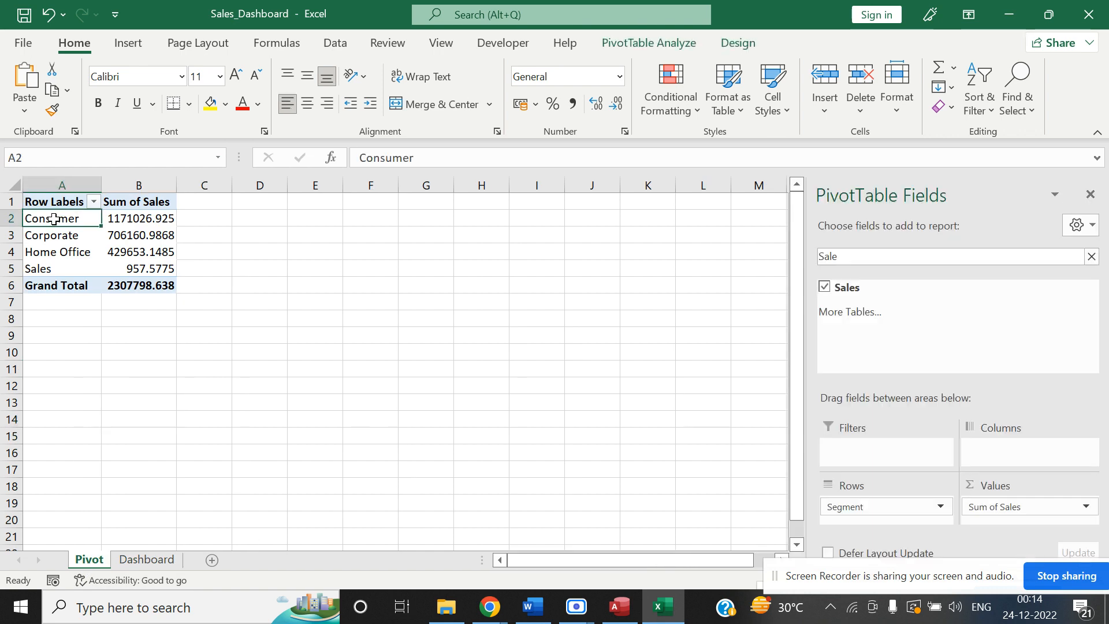
{"action": "key", "text": "shift+Right"}
{"action": "key", "text": "shift+Down"}
{"action": "key", "text": "shift+Down"}
{"action": "key", "text": "shift+Down"}
{"action": "key", "text": "ctrl+c"}
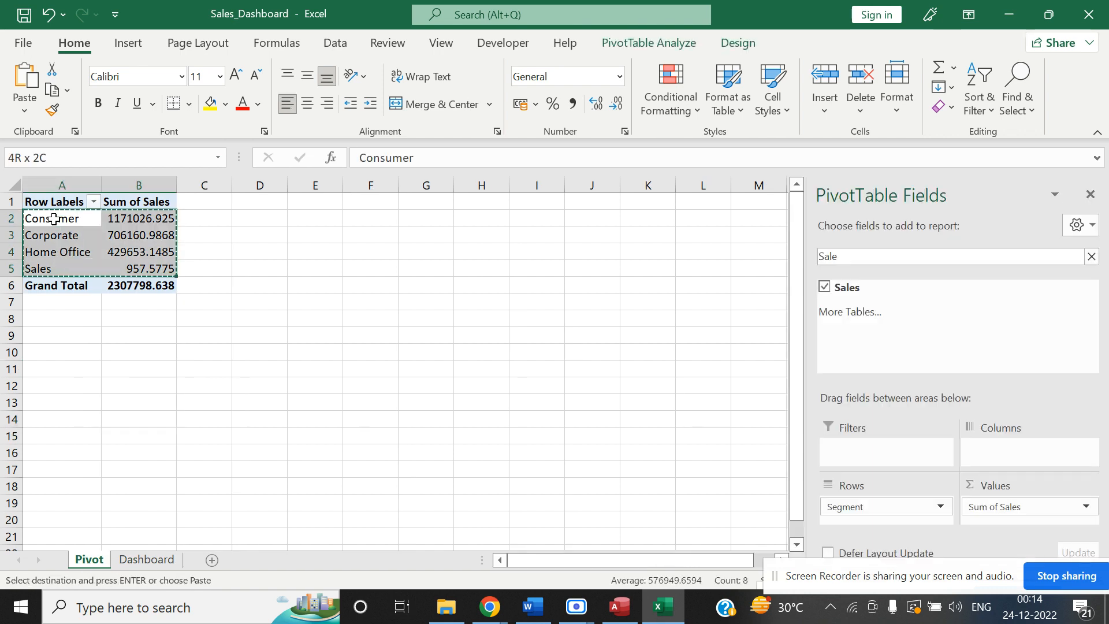
Paste the copied segment sales as values only into the Dashboard sheet, starting at cell B2.
{"action": "left_click", "coordinate": [151, 561]}
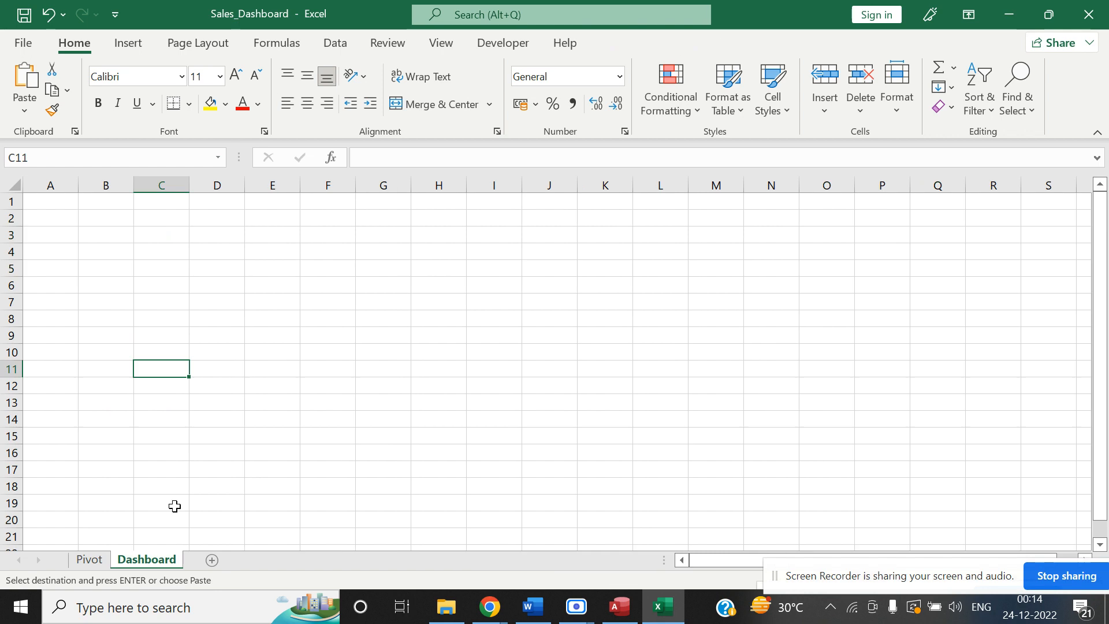
{"action": "left_click", "coordinate": [114, 218]}
{"action": "key", "text": "ctrl+alt+v"}
{"action": "key", "text": "v"}
{"action": "key", "text": "Return"}
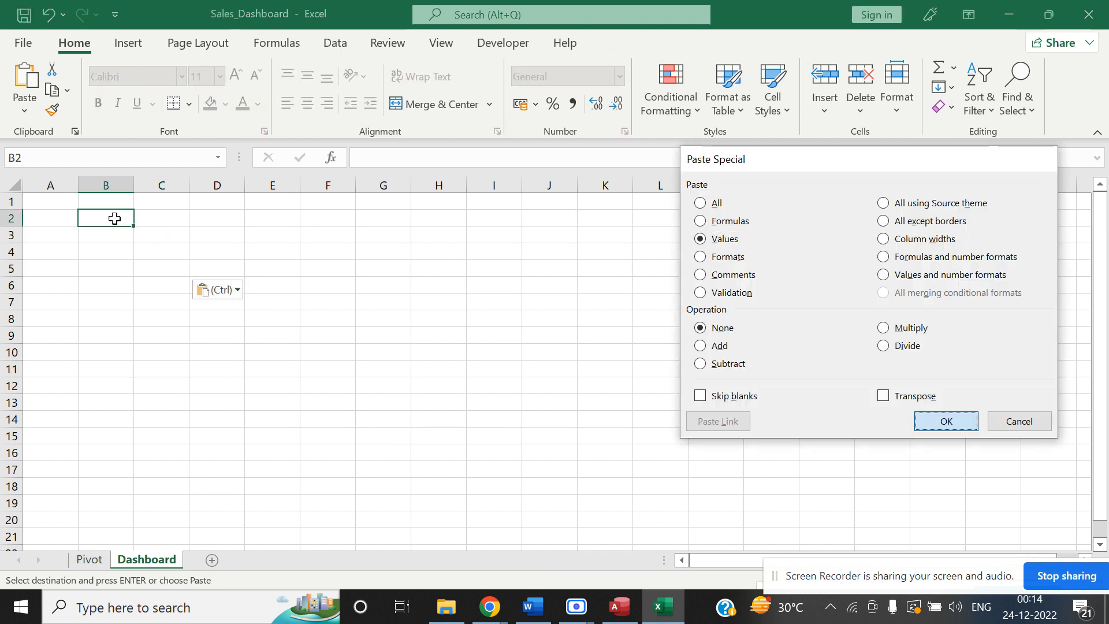
Insert a 2-D pie chart of the segment sales, shrink it and place it over the pasted data from row 1 to 13.
{"action": "left_click", "coordinate": [128, 42]}
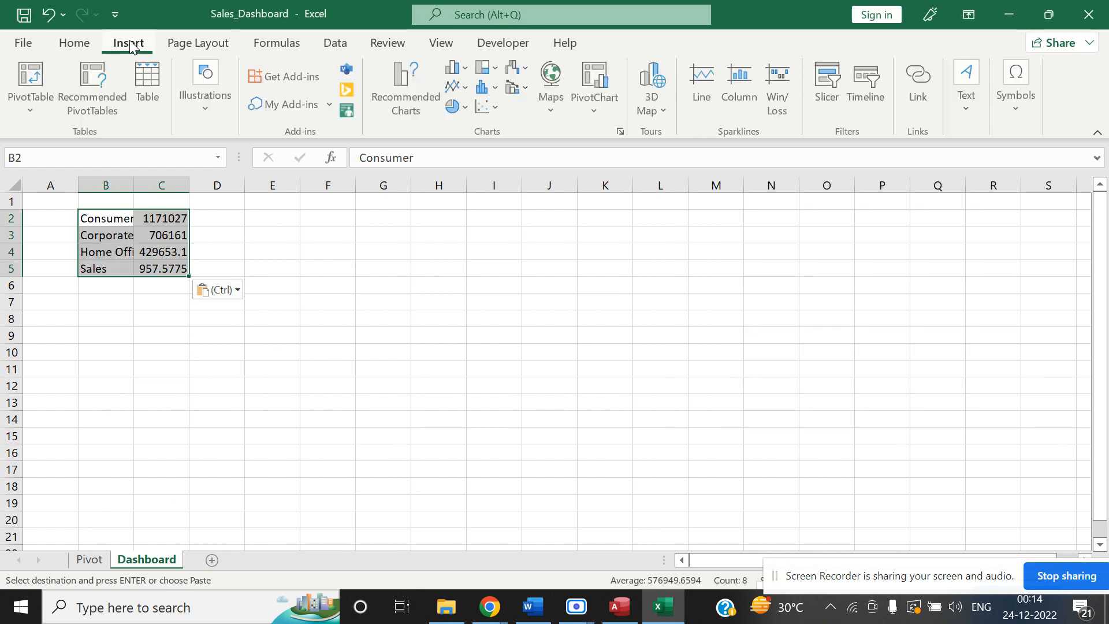
{"action": "left_click", "coordinate": [458, 106]}
{"action": "left_click", "coordinate": [469, 166]}
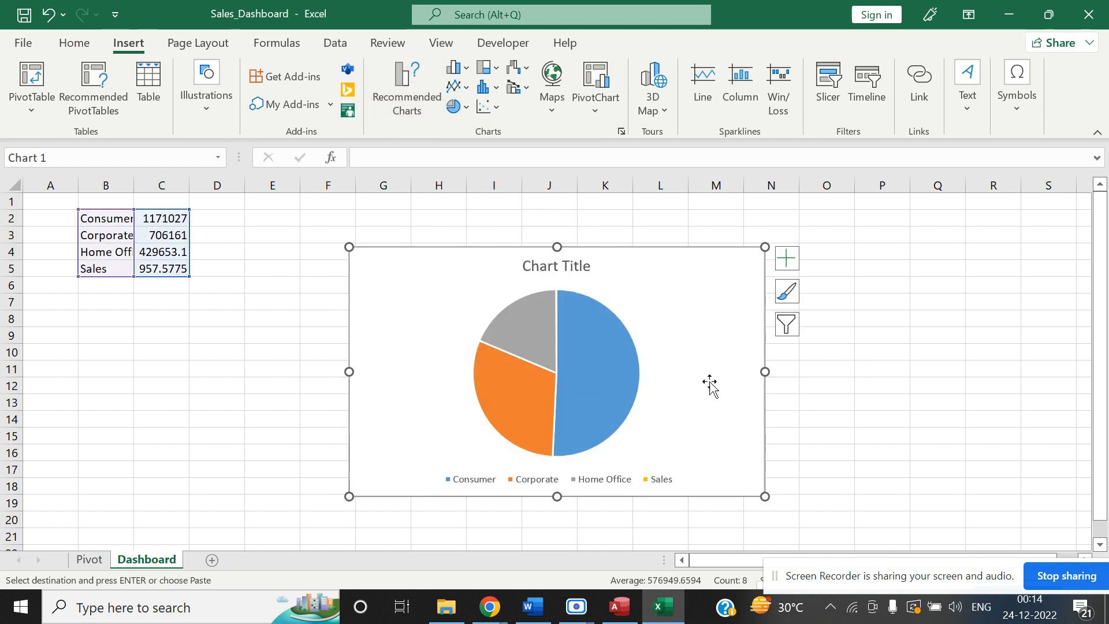
{"action": "left_click_drag", "start_coordinate": [764, 498], "coordinate": [708, 466]}
{"action": "left_click_drag", "start_coordinate": [594, 258], "coordinate": [271, 203]}
Add data labels to the slices of the segment sales pie chart.
{"action": "right_click", "coordinate": [246, 268]}
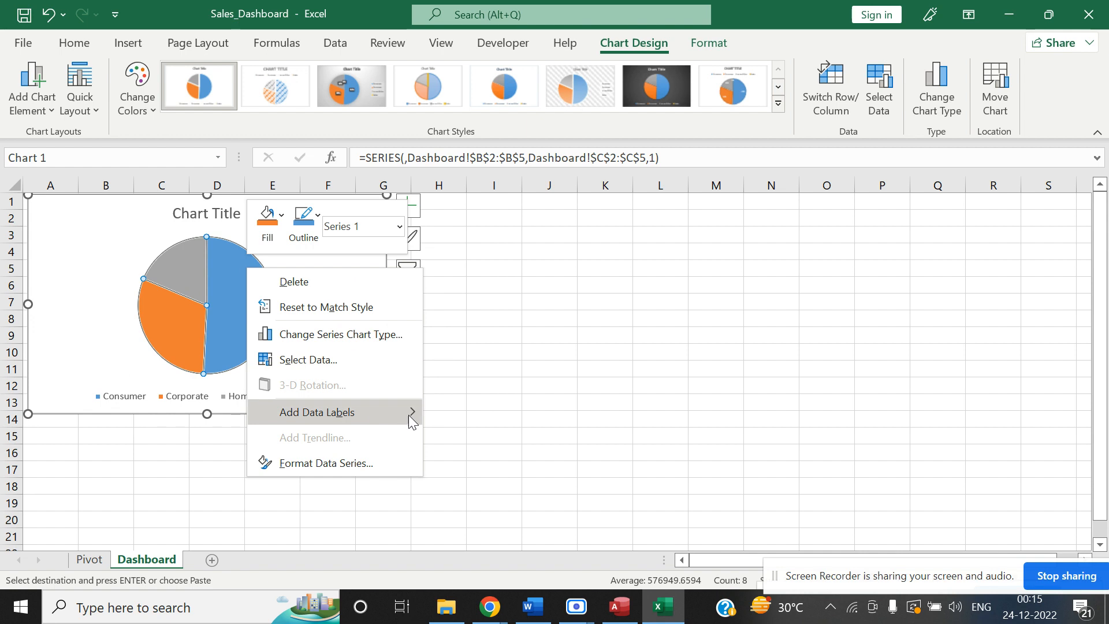
{"action": "mouse_move", "coordinate": [409, 415]}
{"action": "left_click", "coordinate": [465, 413]}
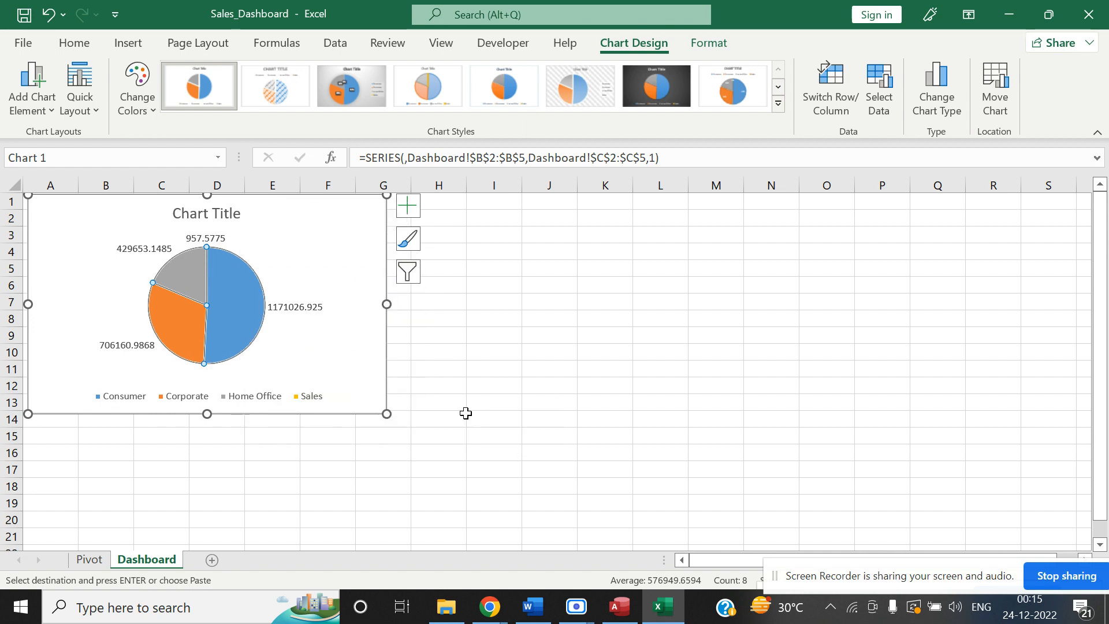
{"action": "left_click", "coordinate": [318, 306]}
{"action": "right_click", "coordinate": [315, 306]}
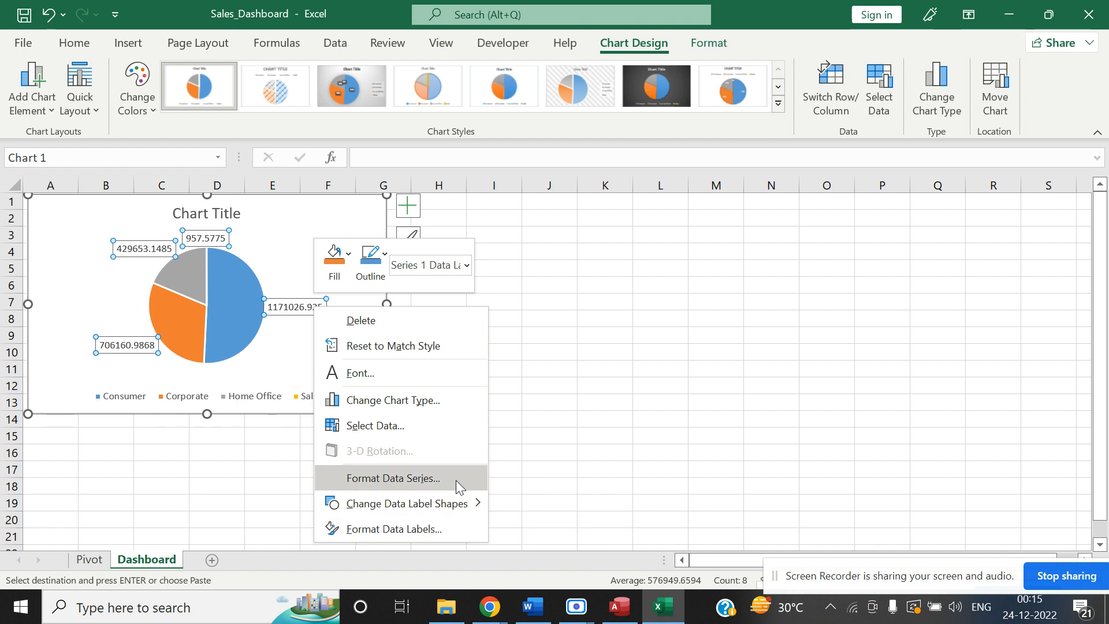
{"action": "mouse_move", "coordinate": [463, 508]}
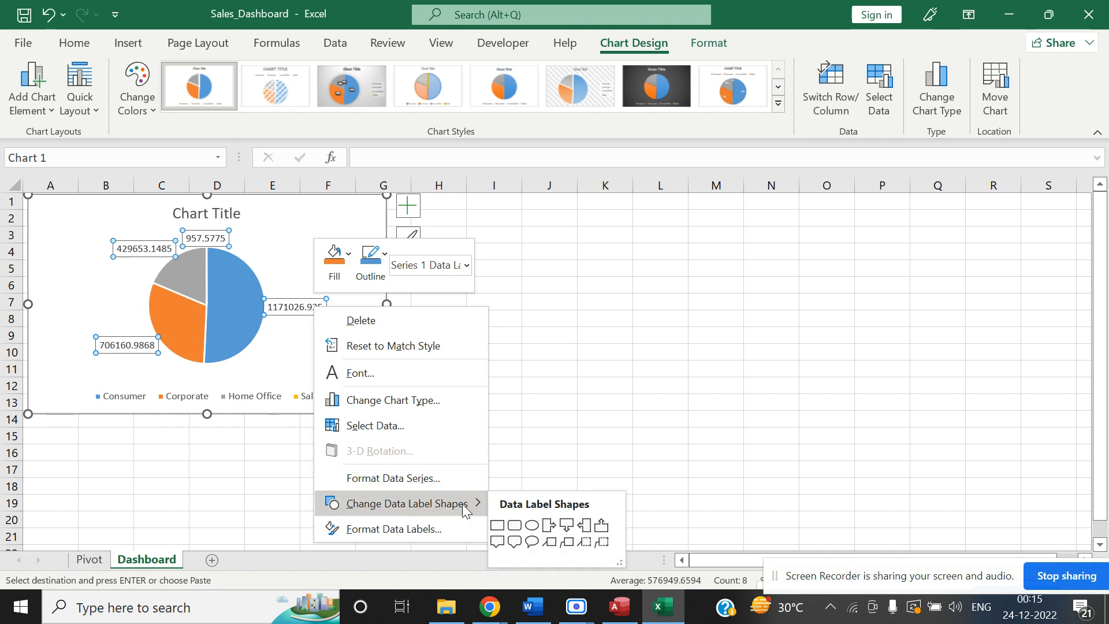
{"action": "left_click", "coordinate": [433, 478]}
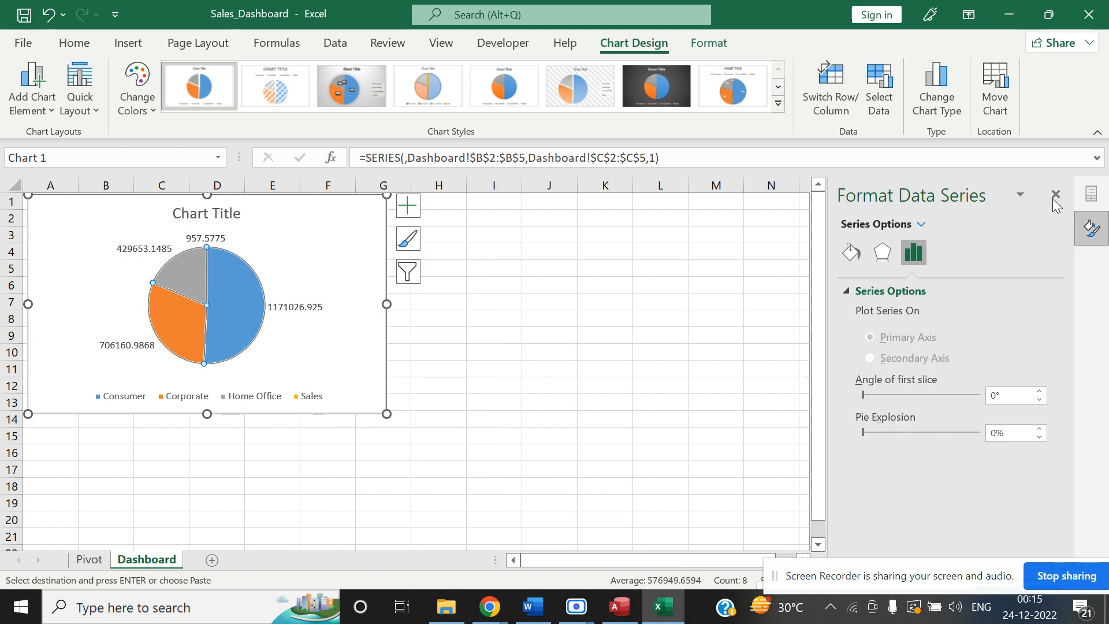
{"action": "left_click", "coordinate": [1056, 195]}
{"action": "left_click", "coordinate": [521, 385]}
Try to turn off the value in the pie chart's data labels and undo the removal of the labels.
{"action": "left_click", "coordinate": [309, 309]}
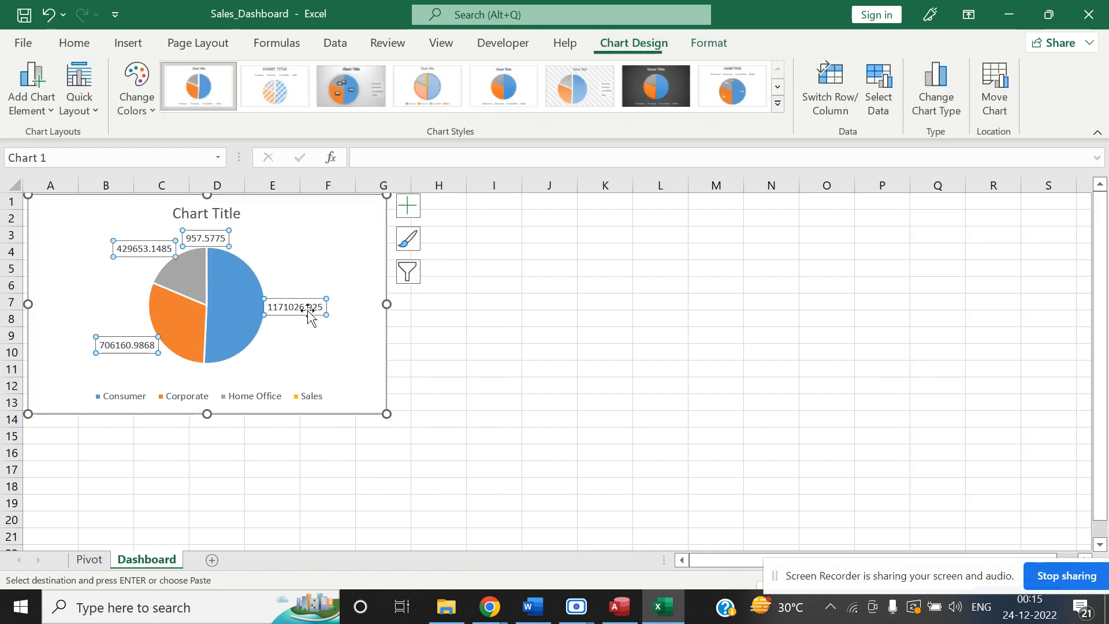
{"action": "right_click", "coordinate": [308, 312]}
{"action": "left_click", "coordinate": [392, 532]}
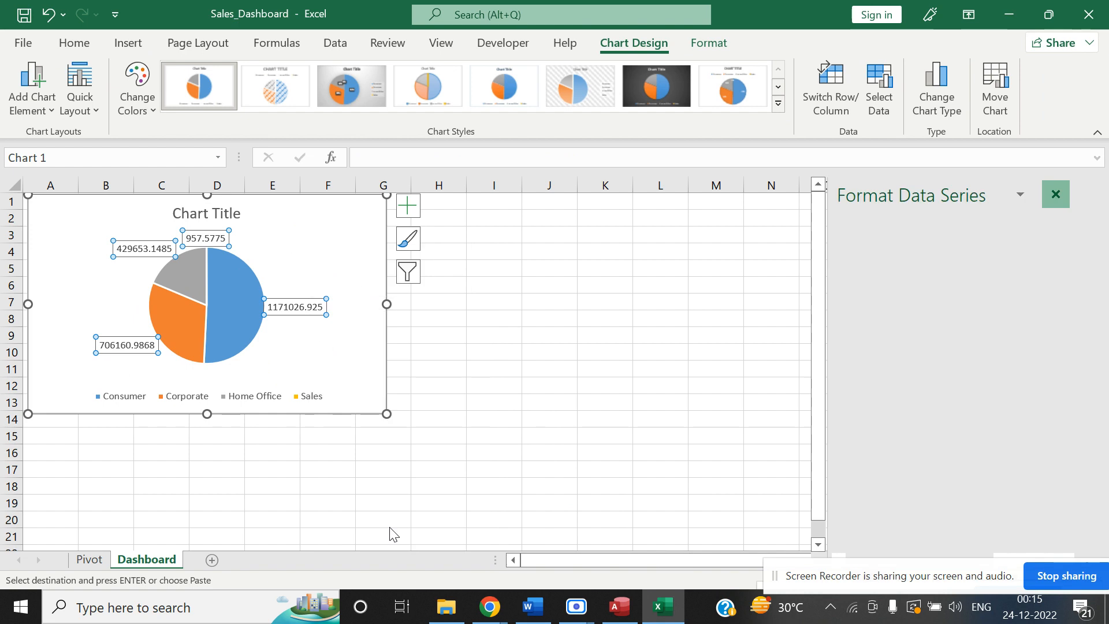
{"action": "left_click", "coordinate": [871, 401]}
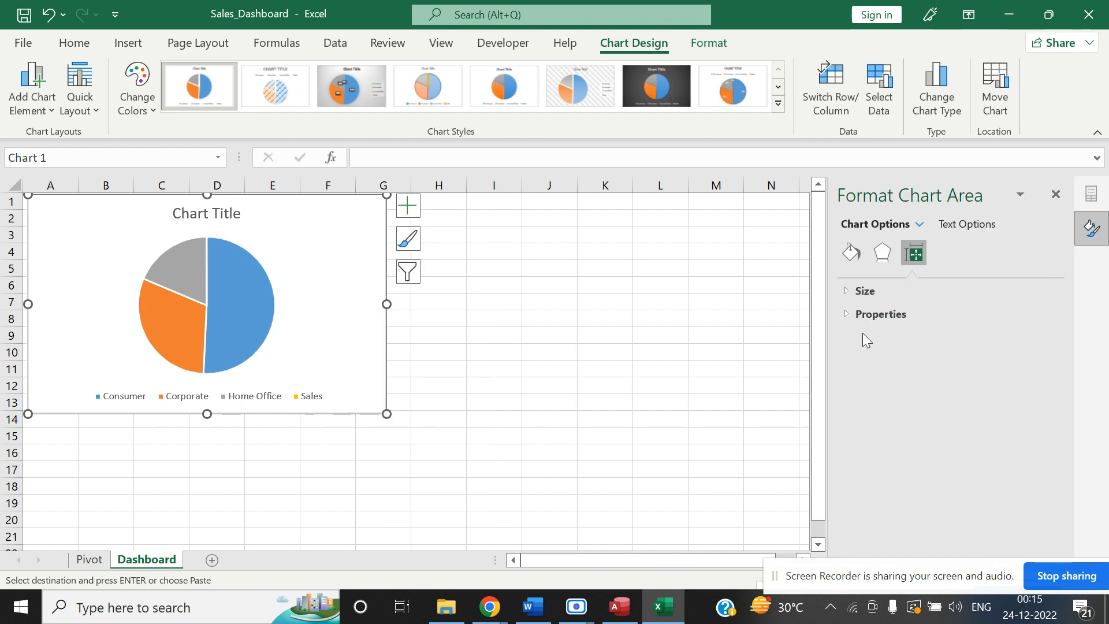
{"action": "left_click", "coordinate": [851, 315]}
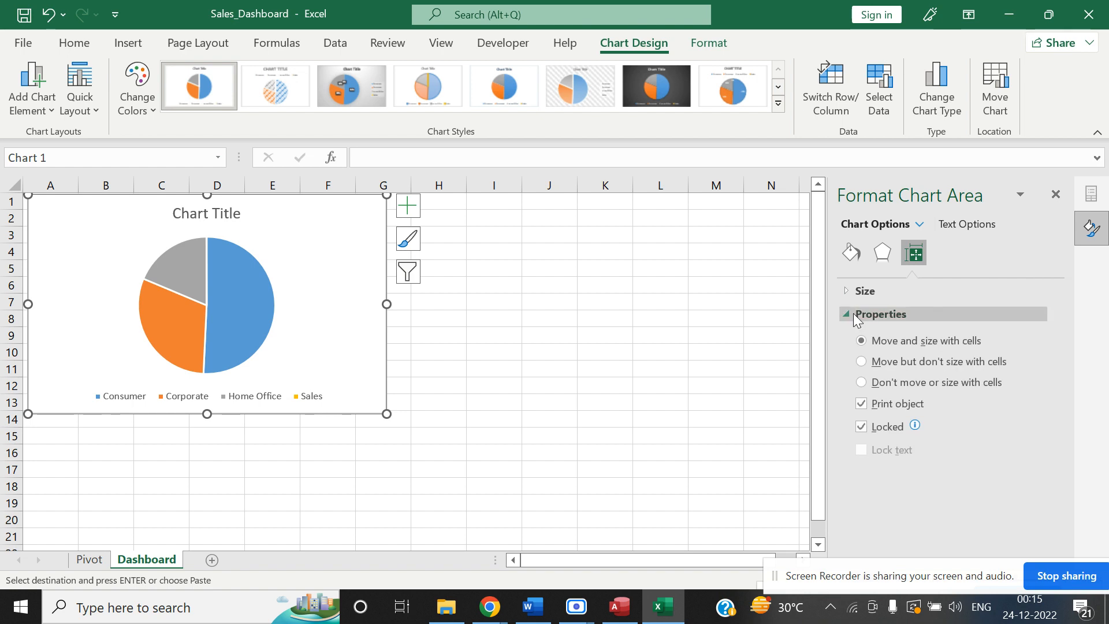
{"action": "left_click", "coordinate": [1057, 194]}
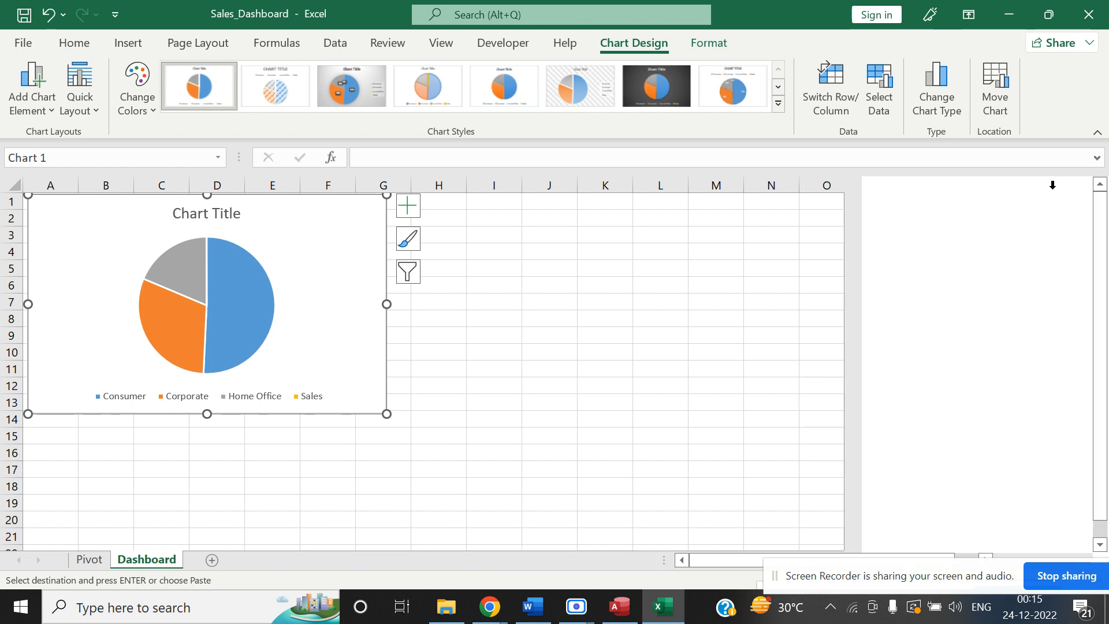
{"action": "left_click", "coordinate": [543, 349]}
{"action": "key", "text": "ctrl+z"}
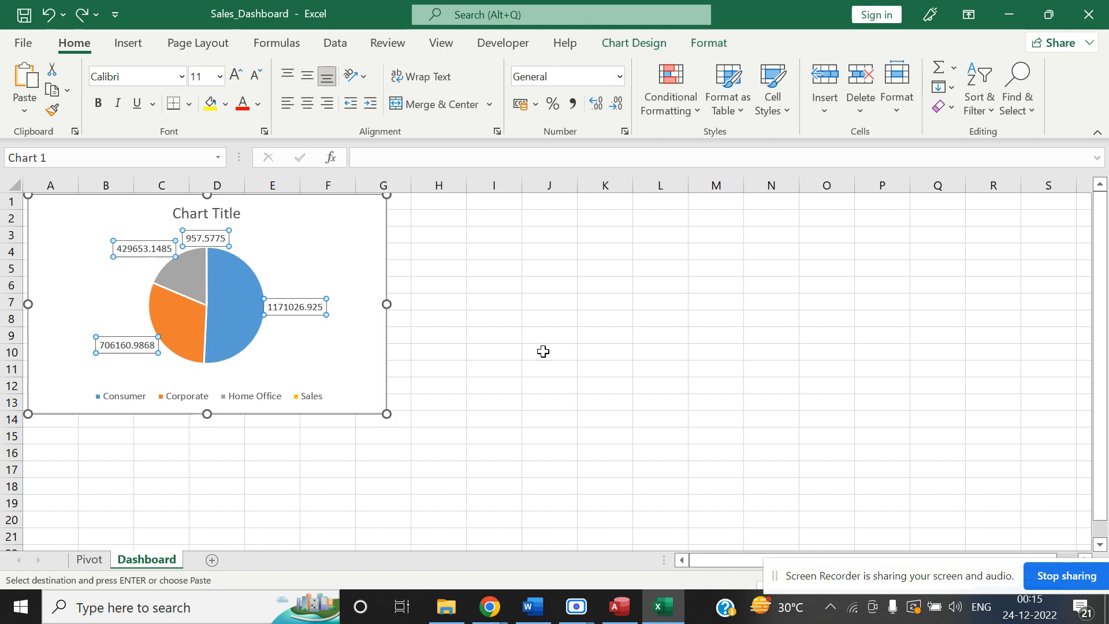
Format the pie chart's data labels to show the percentage instead of the value.
{"action": "right_click", "coordinate": [300, 310]}
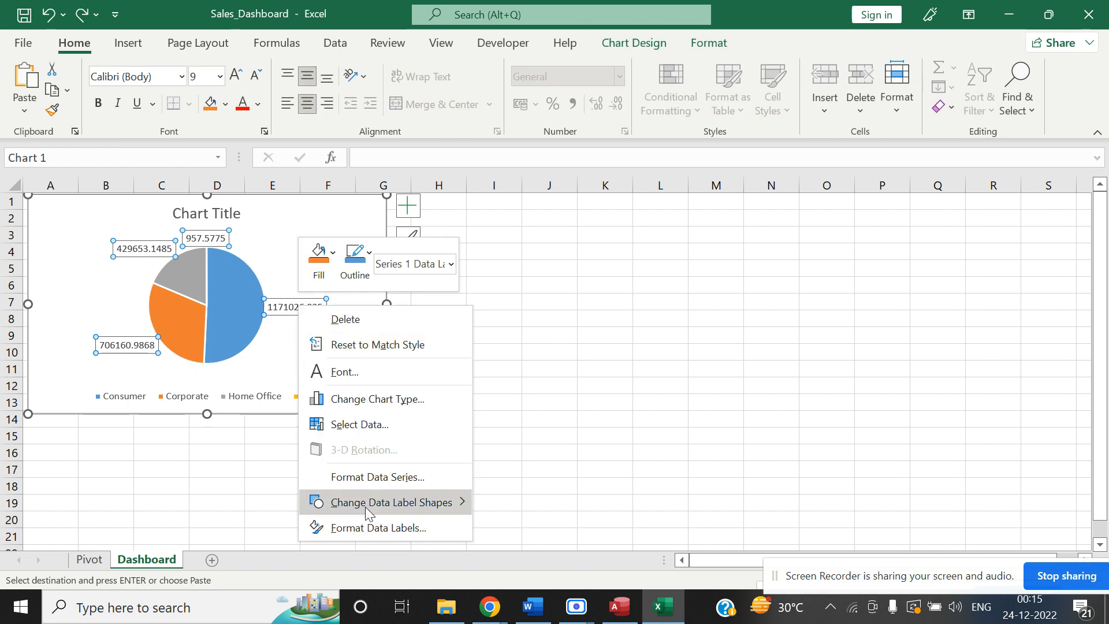
{"action": "left_click", "coordinate": [369, 527]}
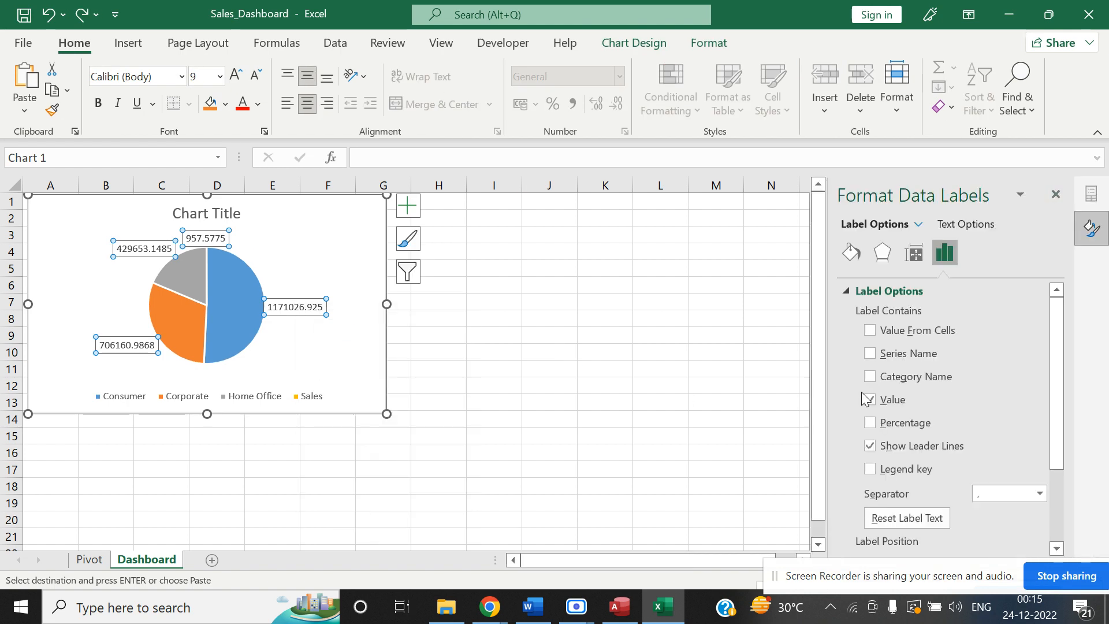
{"action": "left_click", "coordinate": [870, 423]}
{"action": "left_click", "coordinate": [870, 399]}
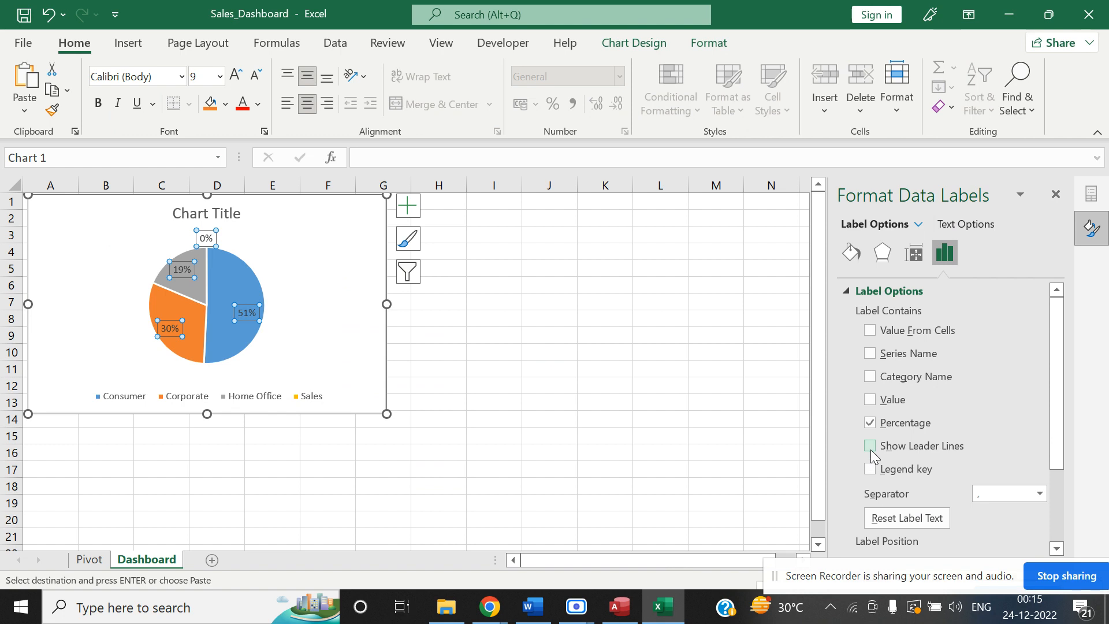
Shrink the segment sales pie chart to about rows 1 to 10 of columns A to F and close the formatting pane.
{"action": "left_click", "coordinate": [567, 347]}
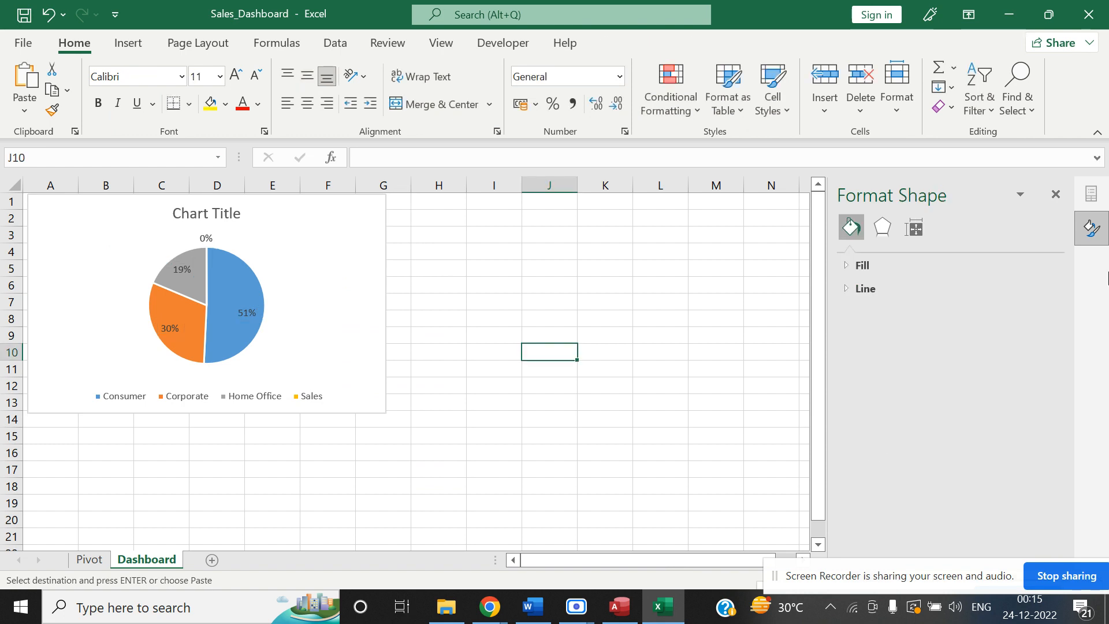
{"action": "left_click", "coordinate": [373, 409]}
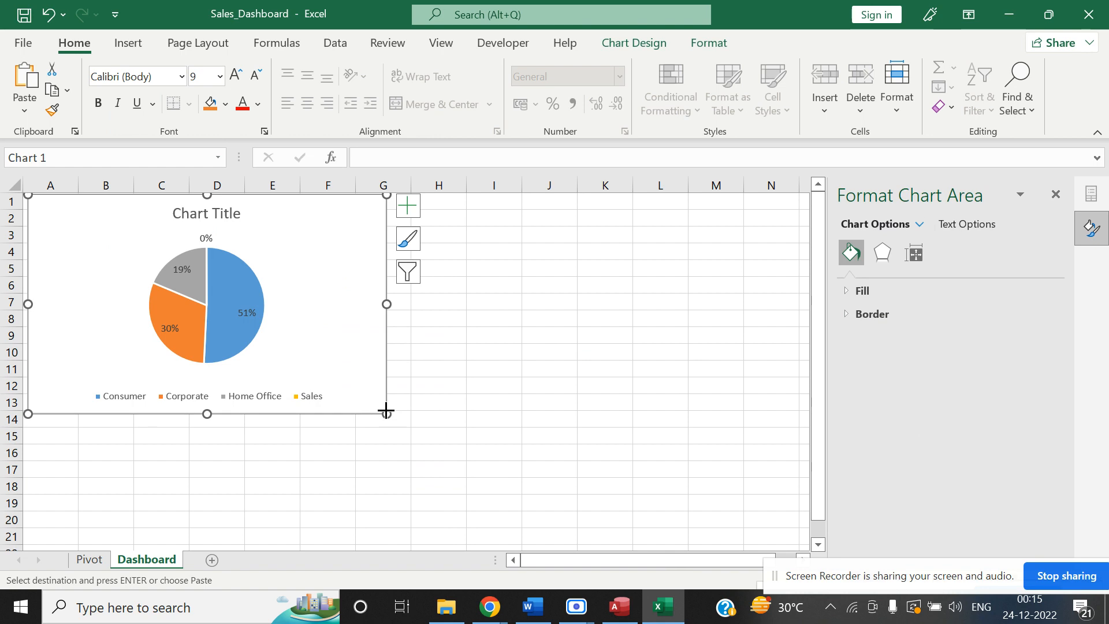
{"action": "left_click_drag", "start_coordinate": [386, 412], "coordinate": [317, 370]}
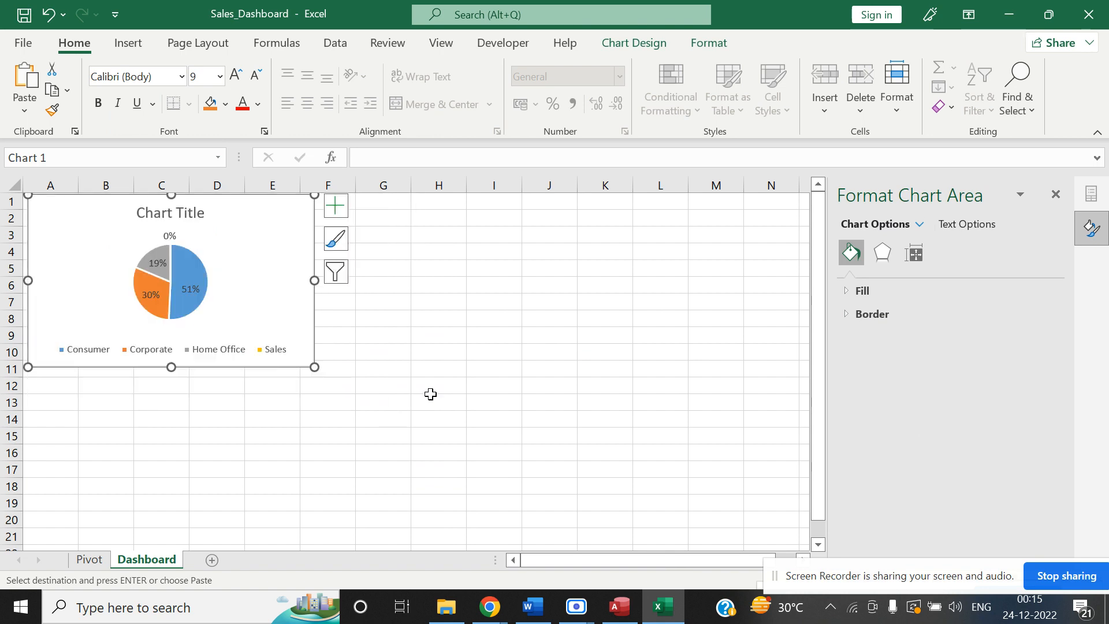
{"action": "left_click", "coordinate": [487, 399]}
{"action": "left_click", "coordinate": [1056, 196]}
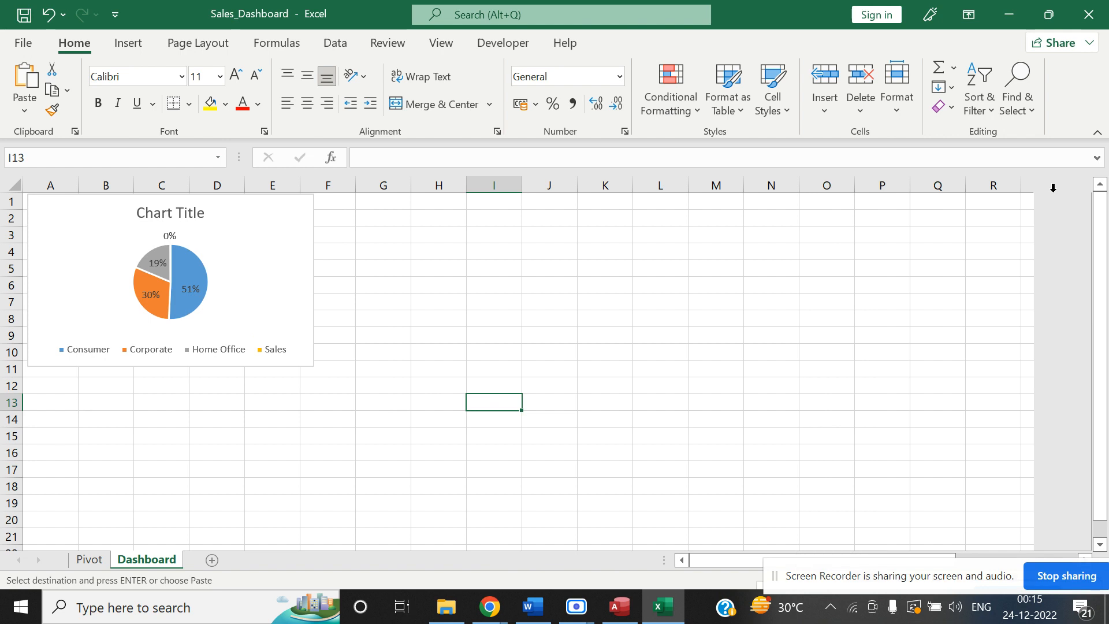
Switch to the Business questions document in Word and read the question on the monthly trend for returned orders.
{"action": "left_click", "coordinate": [616, 613]}
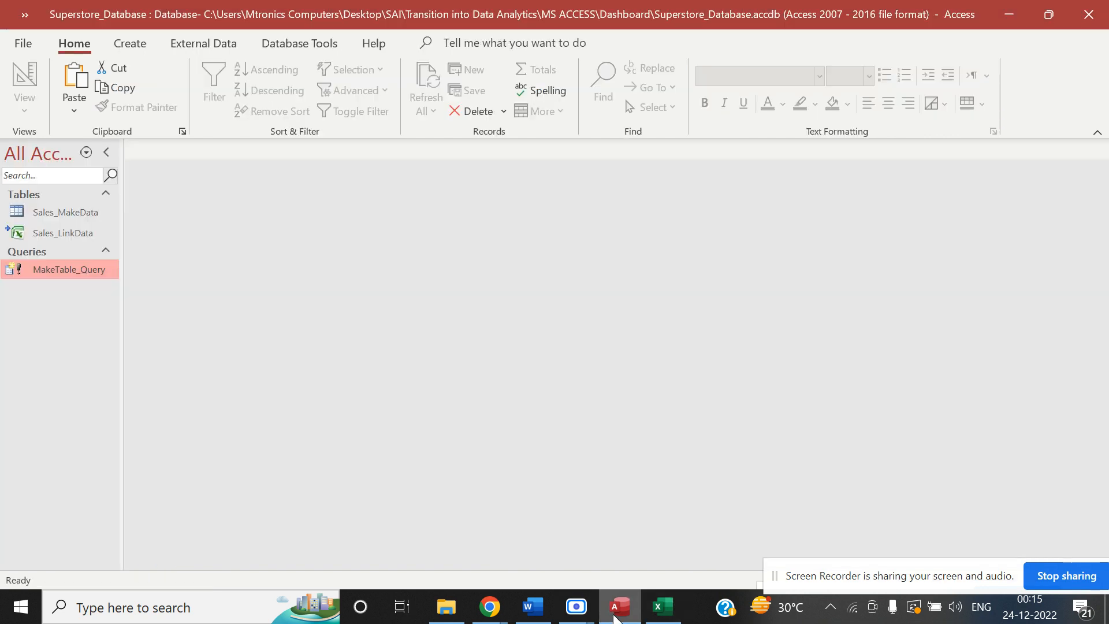
{"action": "left_click", "coordinate": [653, 617]}
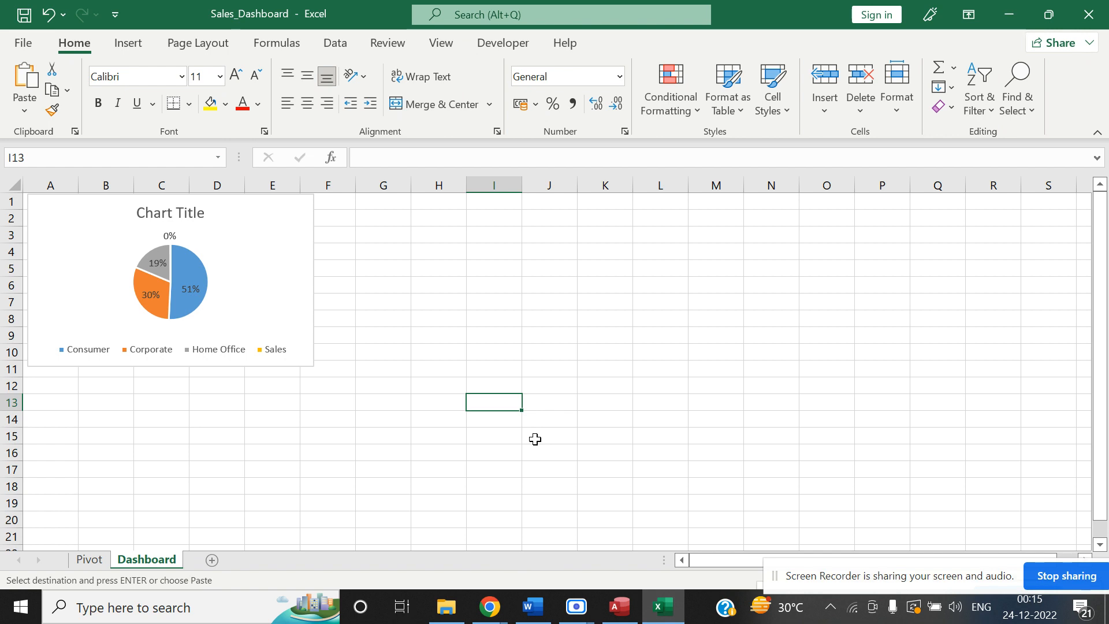
{"action": "key", "text": "alt+Tab"}
{"action": "key", "text": "alt+Tab"}
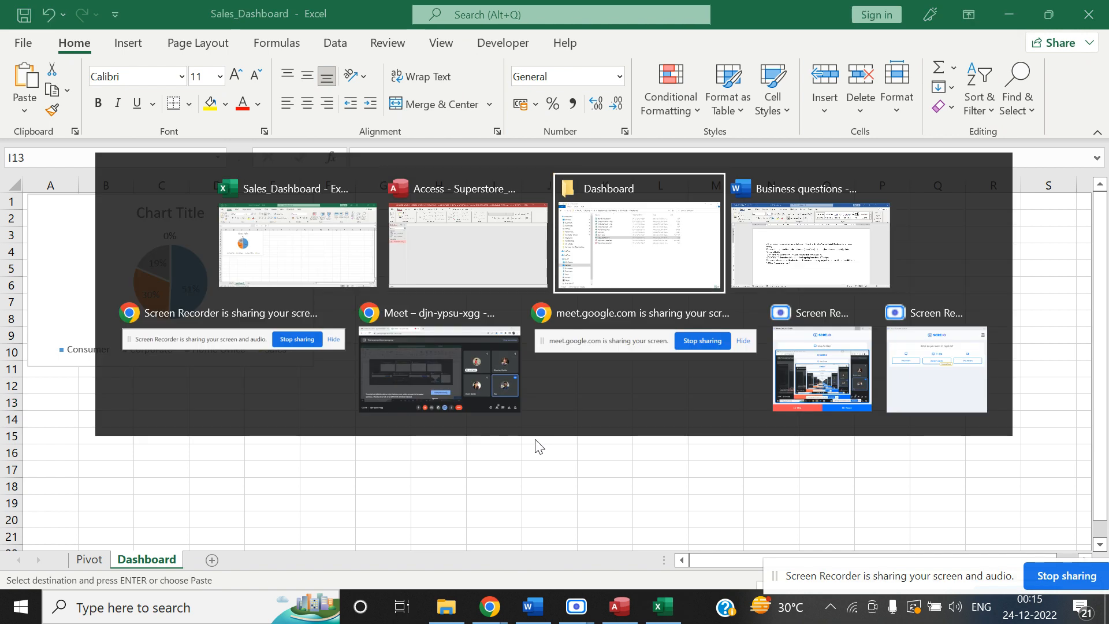
{"action": "key", "text": "alt+Tab"}
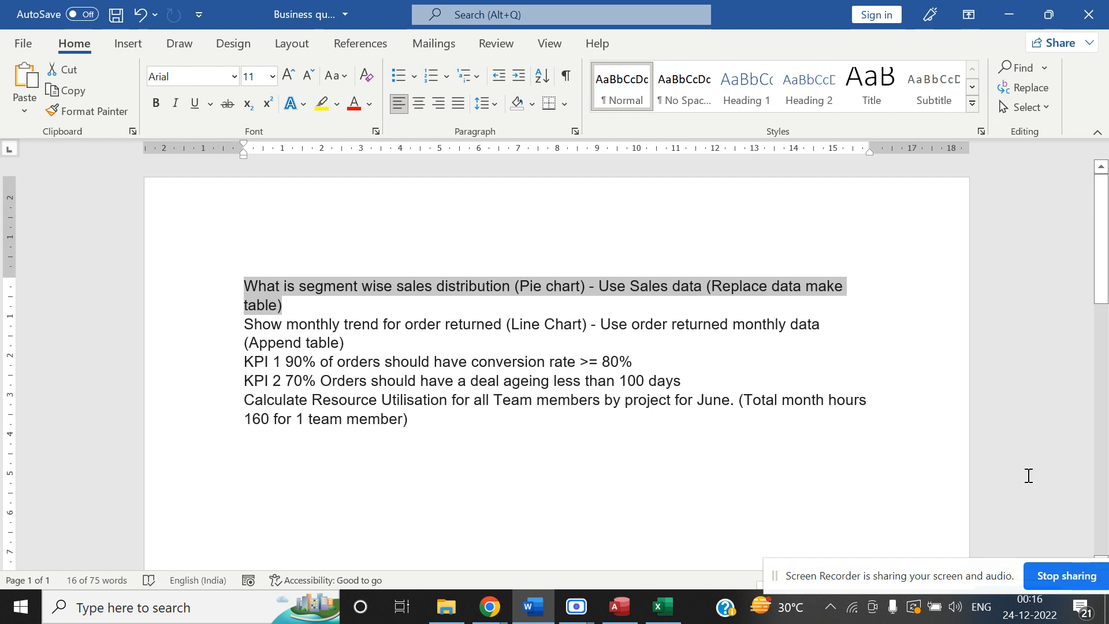
{"action": "left_click", "coordinate": [872, 589]}
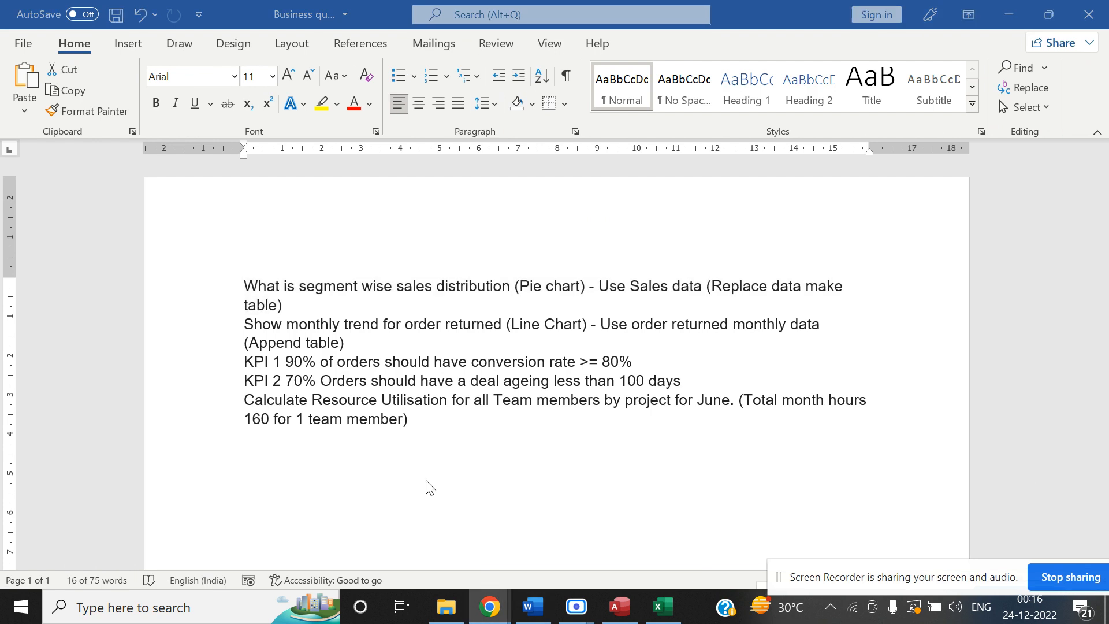
{"action": "key", "text": "alt+Tab"}
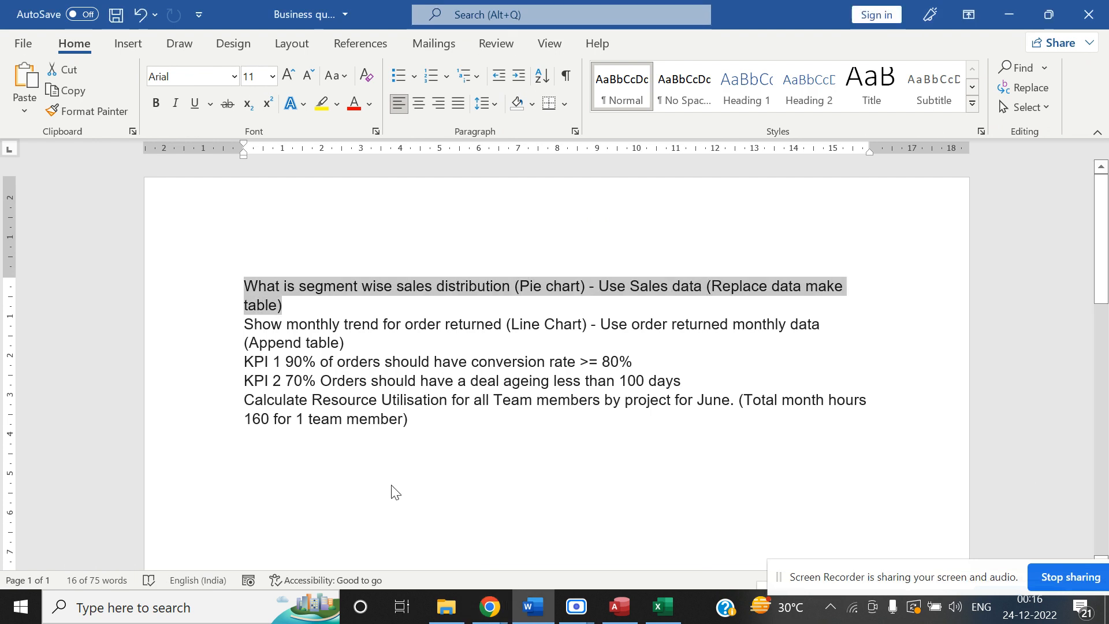
{"action": "left_click", "coordinate": [381, 344]}
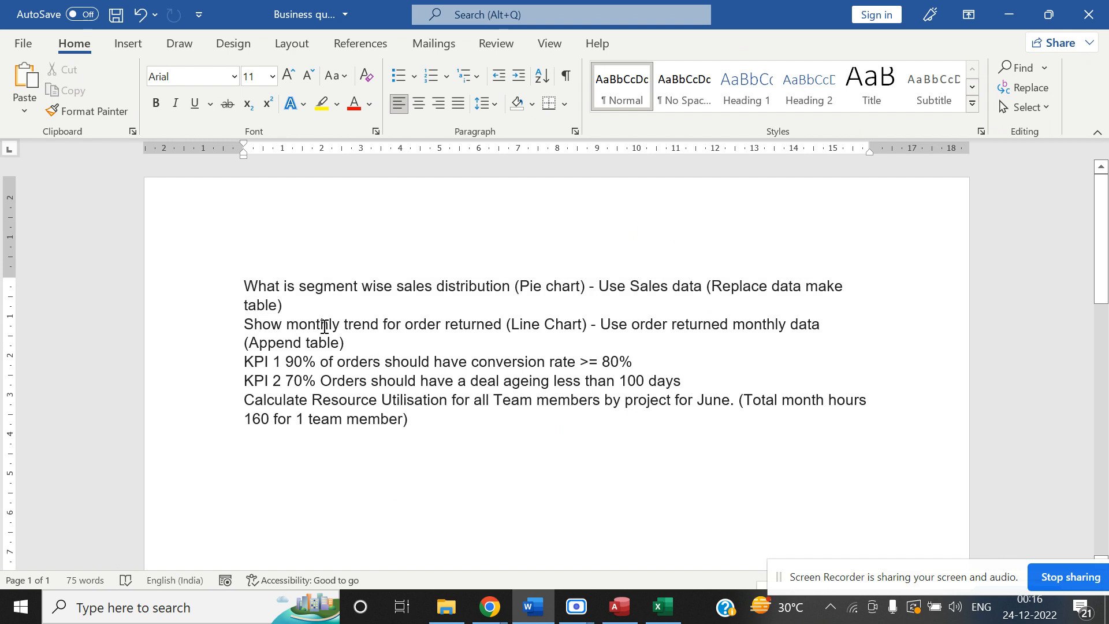
{"action": "left_click", "coordinate": [244, 323], "text": "shift"}
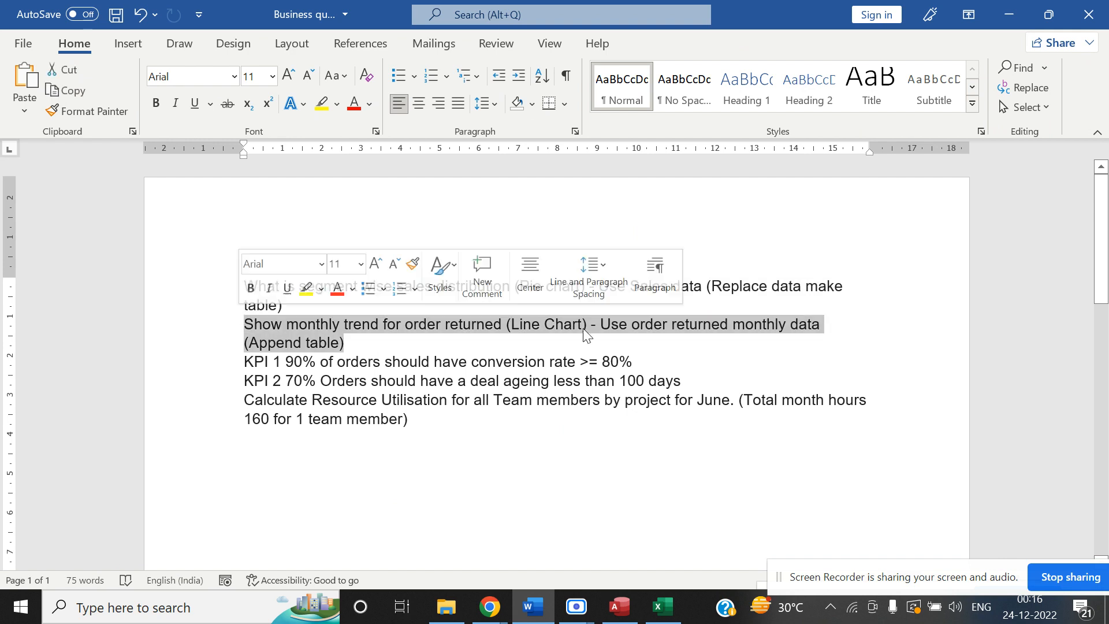
{"action": "left_click", "coordinate": [603, 505]}
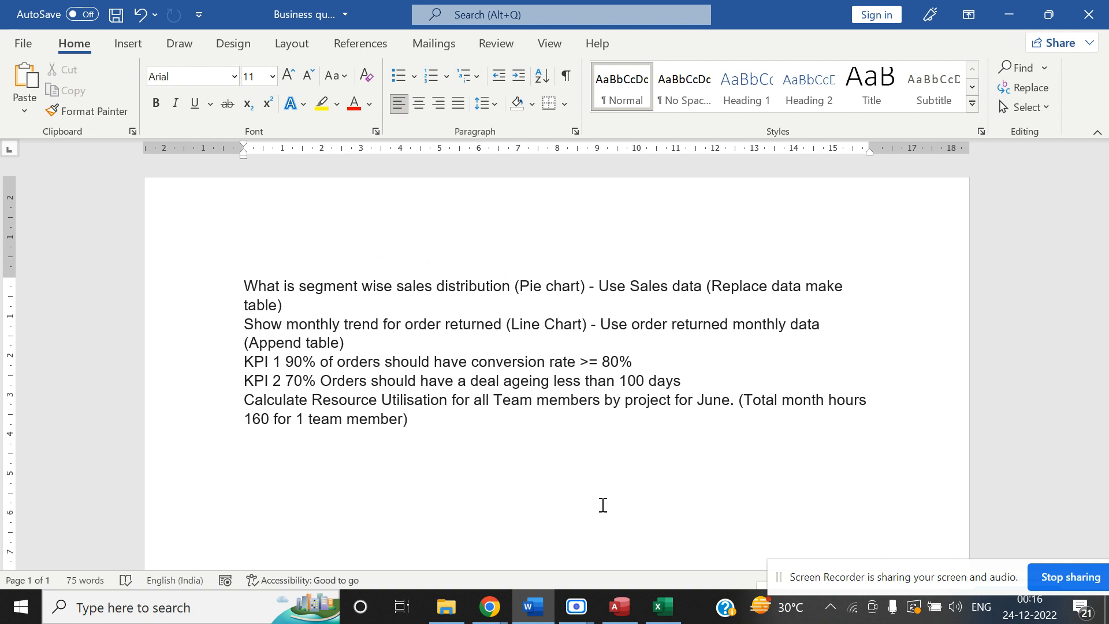
Switch to the Dashboard folder in File Explorer and create a new Excel workbook named Return_Order_Working.
{"action": "left_click", "coordinate": [447, 606]}
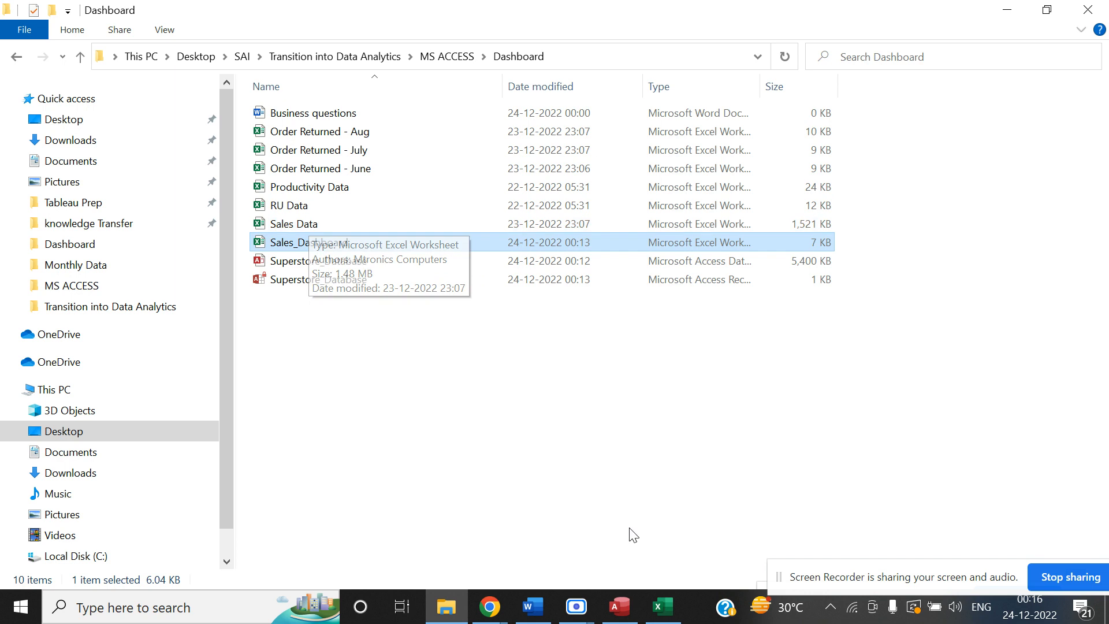
{"action": "left_click", "coordinate": [619, 607]}
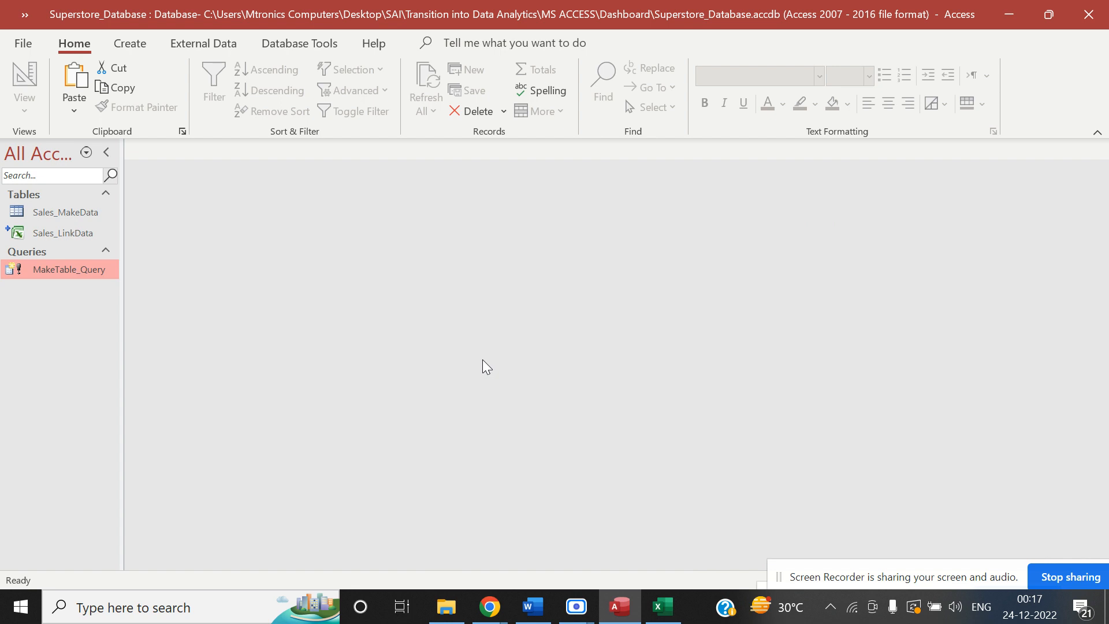
{"action": "key", "text": "alt+Tab"}
{"action": "key", "text": "alt+Tab"}
{"action": "key", "text": "alt+Tab"}
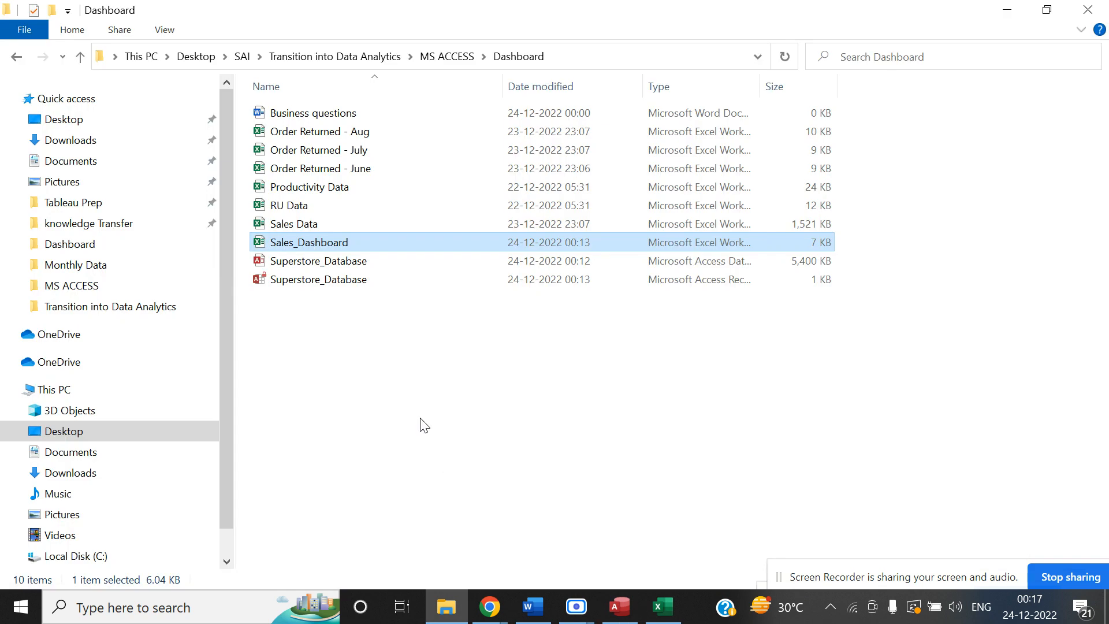
{"action": "left_click", "coordinate": [373, 320]}
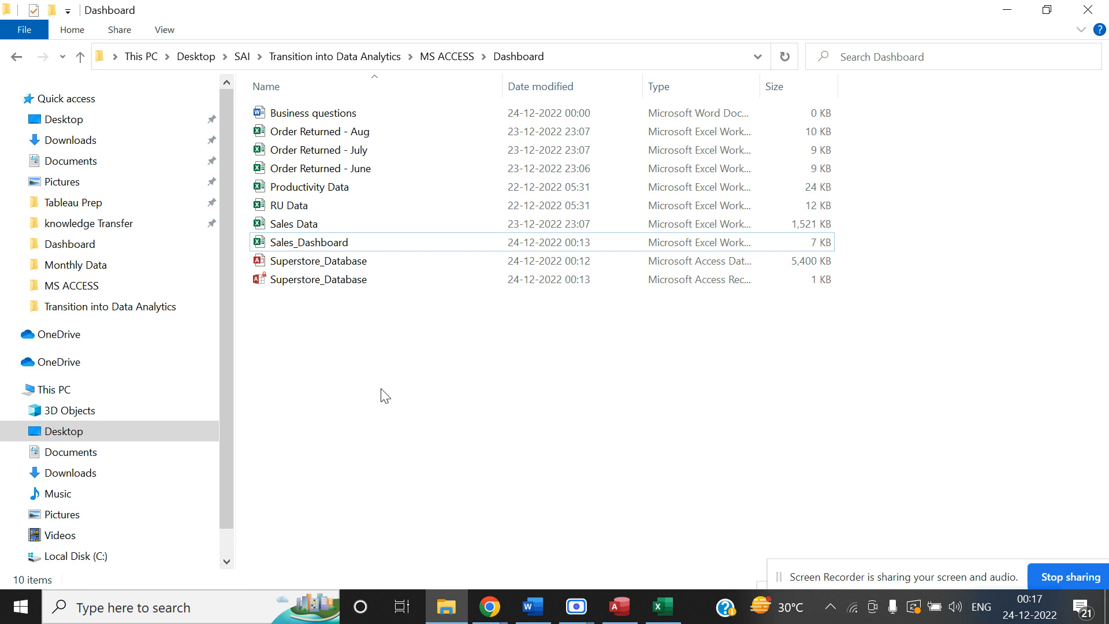
{"action": "right_click", "coordinate": [361, 365]}
{"action": "mouse_move", "coordinate": [462, 327]}
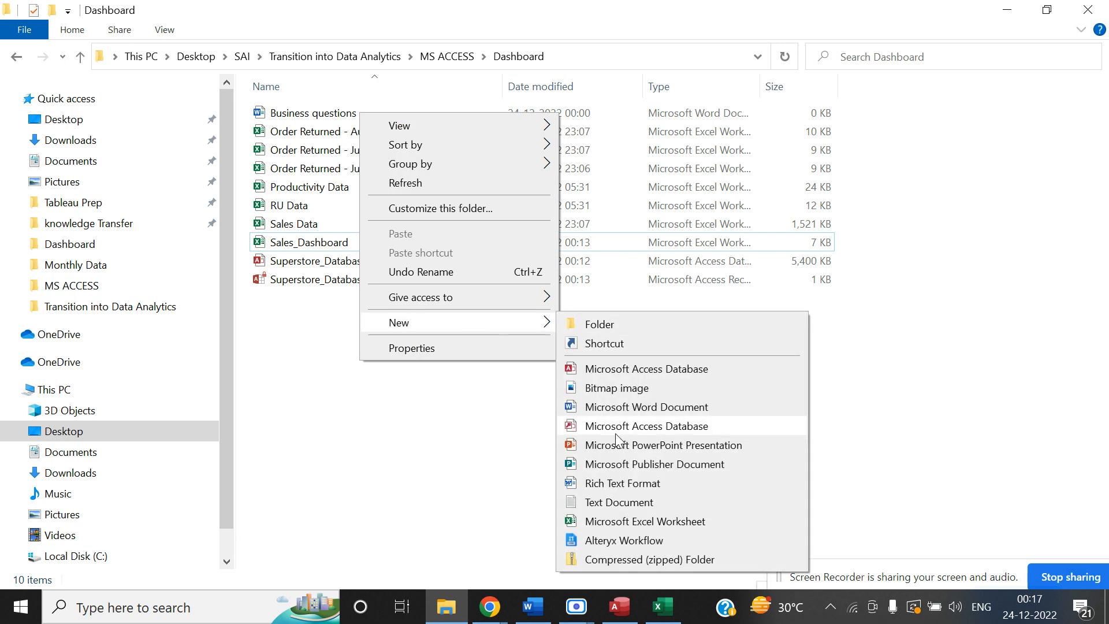
{"action": "left_click", "coordinate": [620, 522]}
{"action": "type", "text": "Return"}
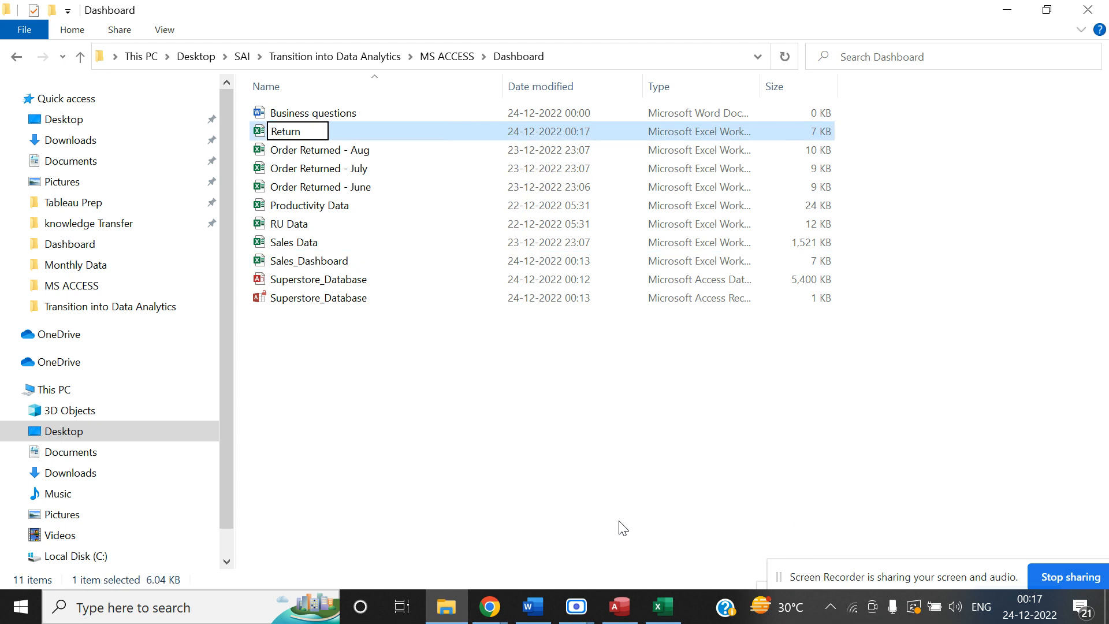
{"action": "type", "text": "_Order"}
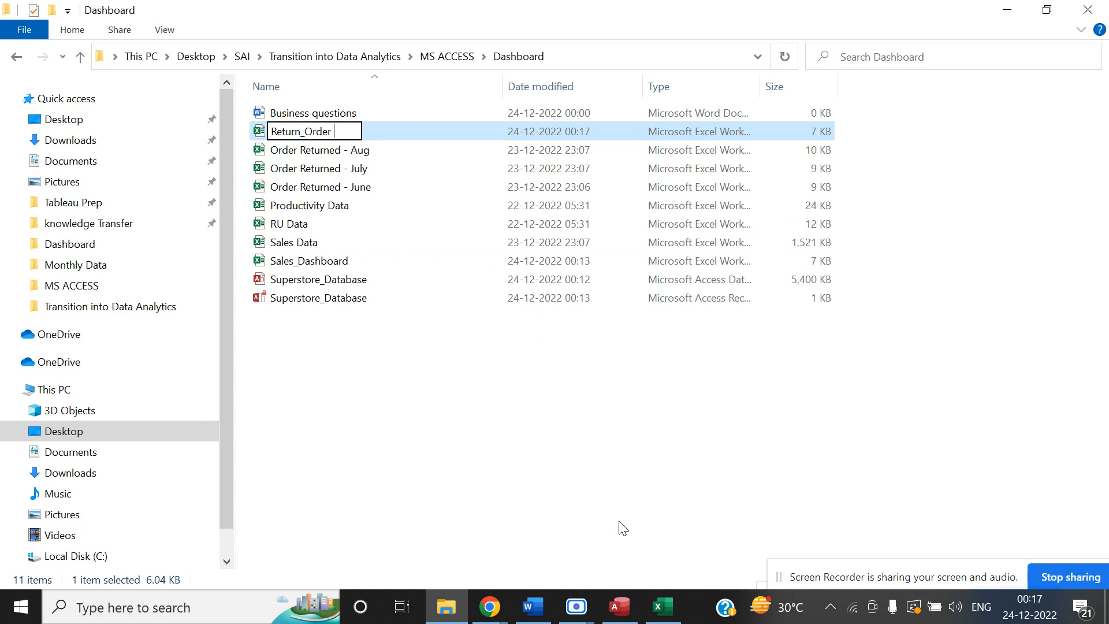
{"action": "key", "text": "BackSpace"}
{"action": "type", "text": "_Working"}
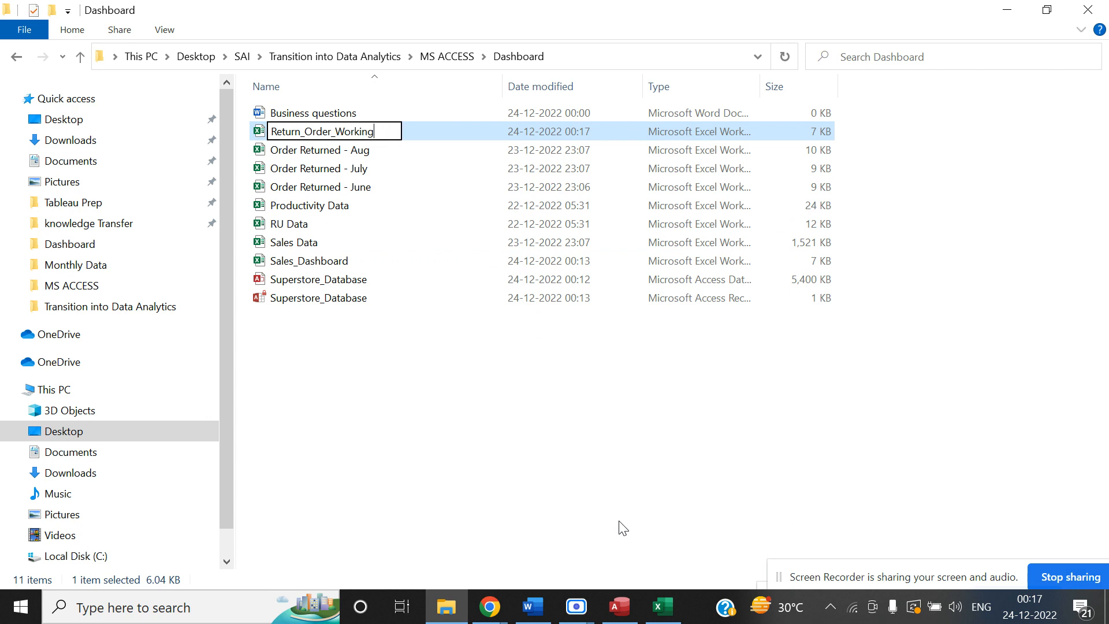
{"action": "left_click", "coordinate": [589, 463]}
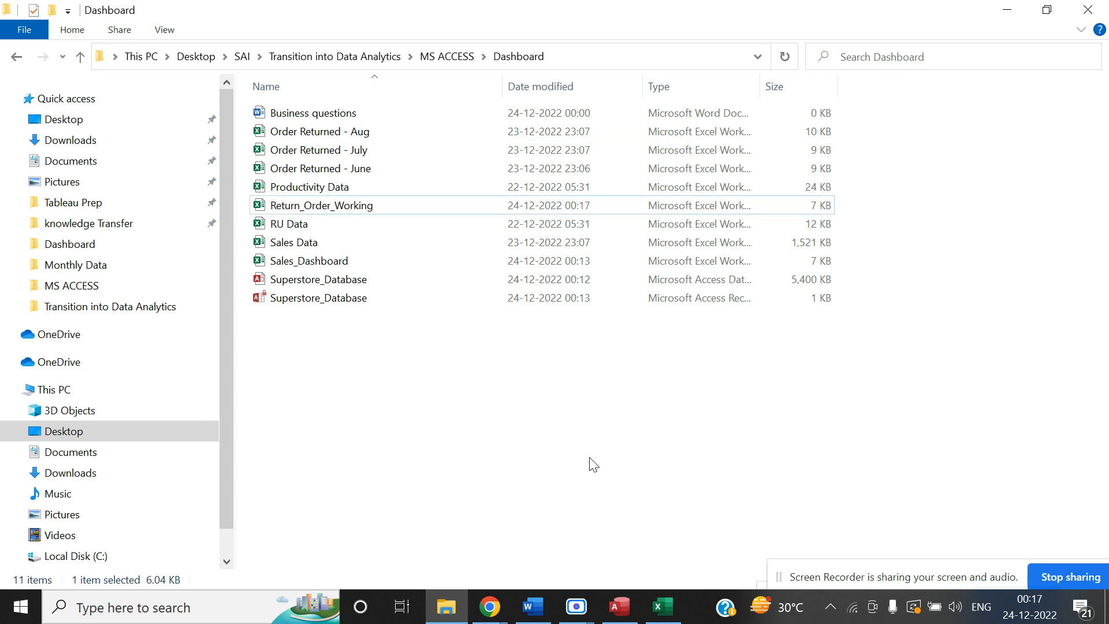
Open the Return_Order_Working workbook in Excel and make A1 the active cell.
{"action": "left_click", "coordinate": [338, 203]}
{"action": "key", "text": "alt+Tab"}
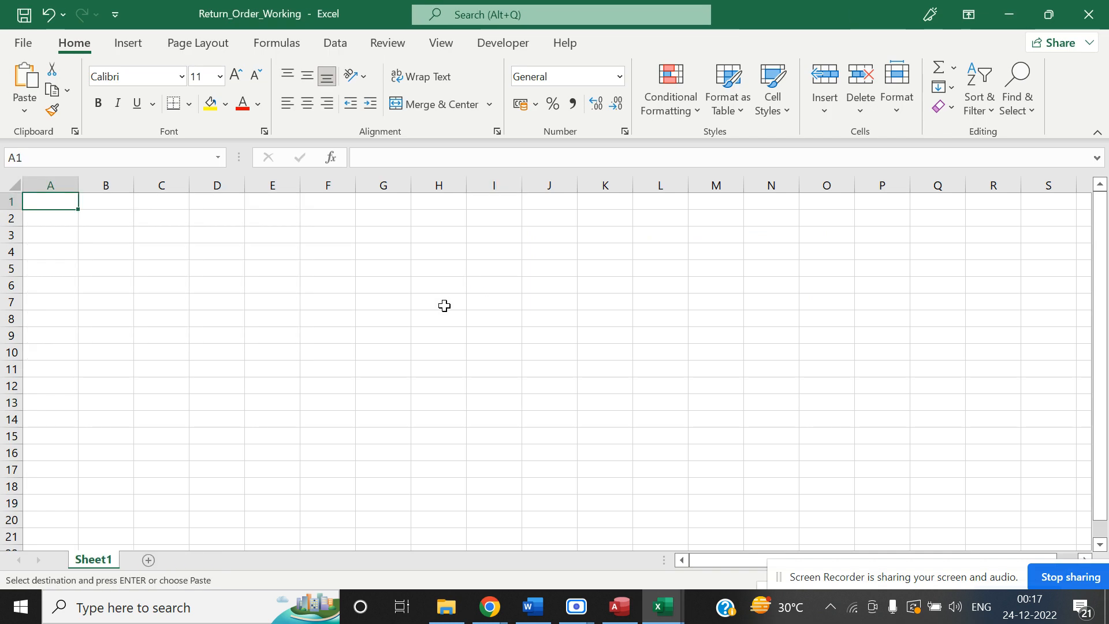
{"action": "left_click", "coordinate": [373, 302]}
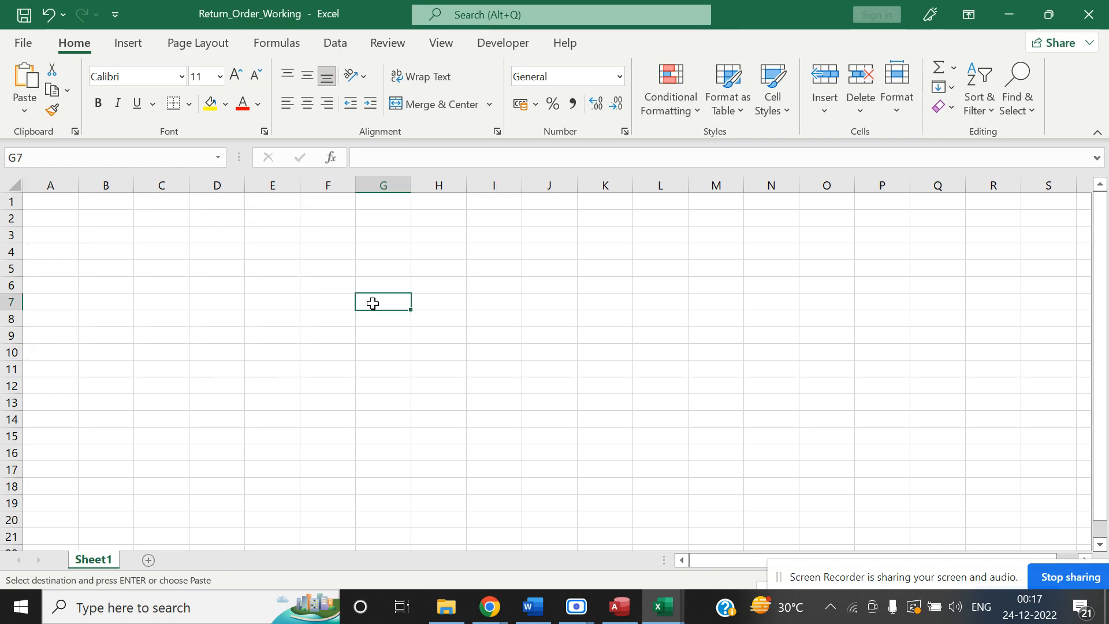
{"action": "key", "text": "ctrl+Home"}
Copy all data from the Order Returned - June workbook into Return_Order_Working starting at cell A1, and close both workbooks.
{"action": "key", "text": "alt+Tab"}
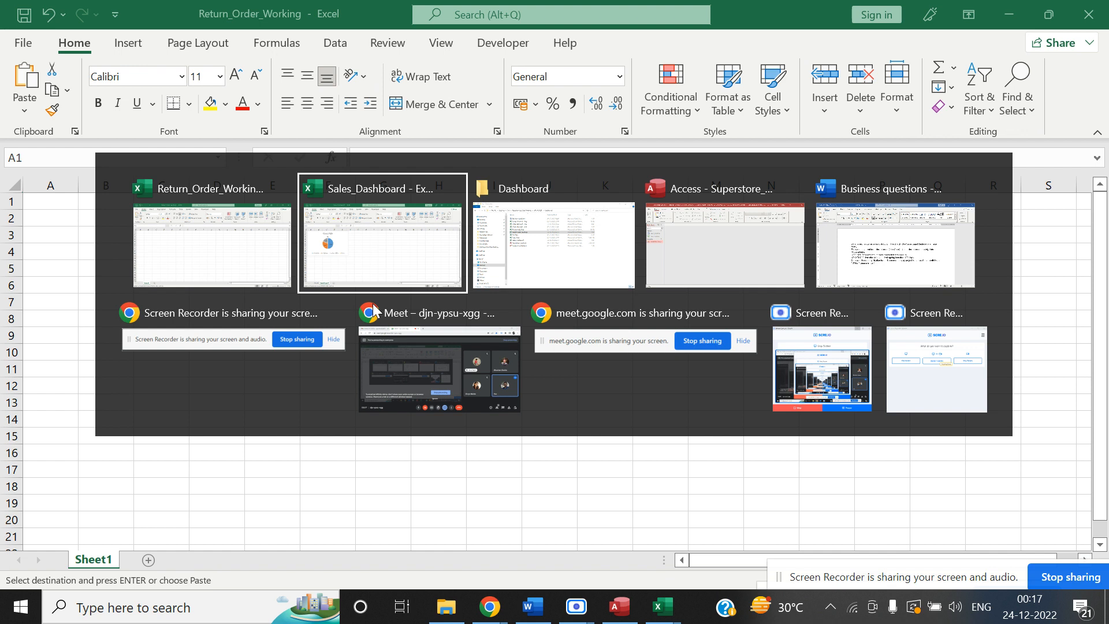
{"action": "key", "text": "alt+Tab"}
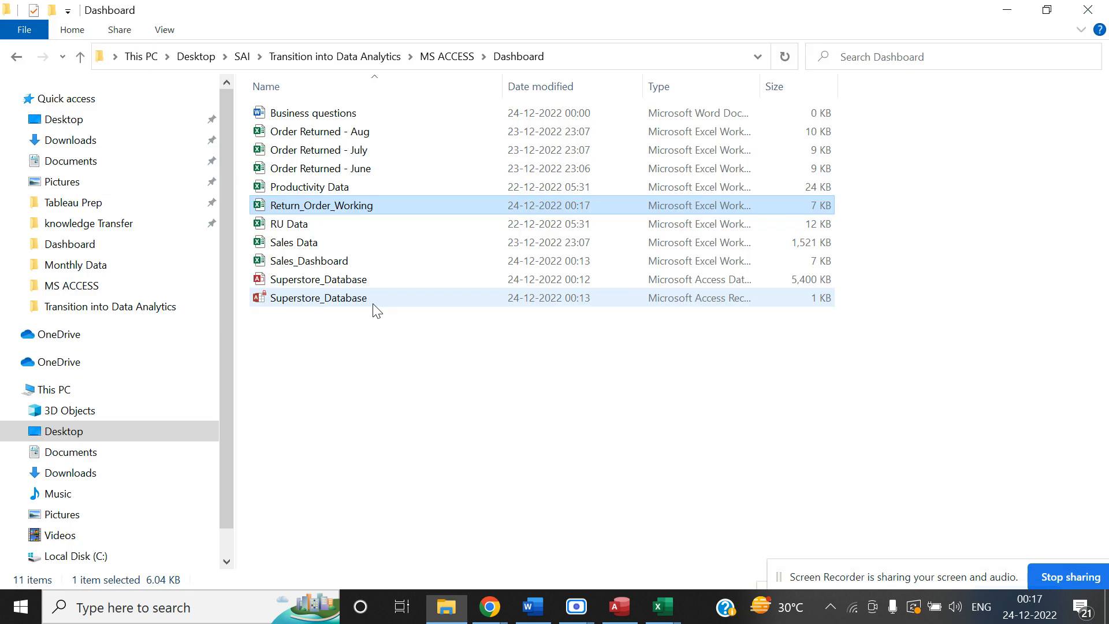
{"action": "left_click", "coordinate": [342, 168]}
{"action": "key", "text": "alt+Tab"}
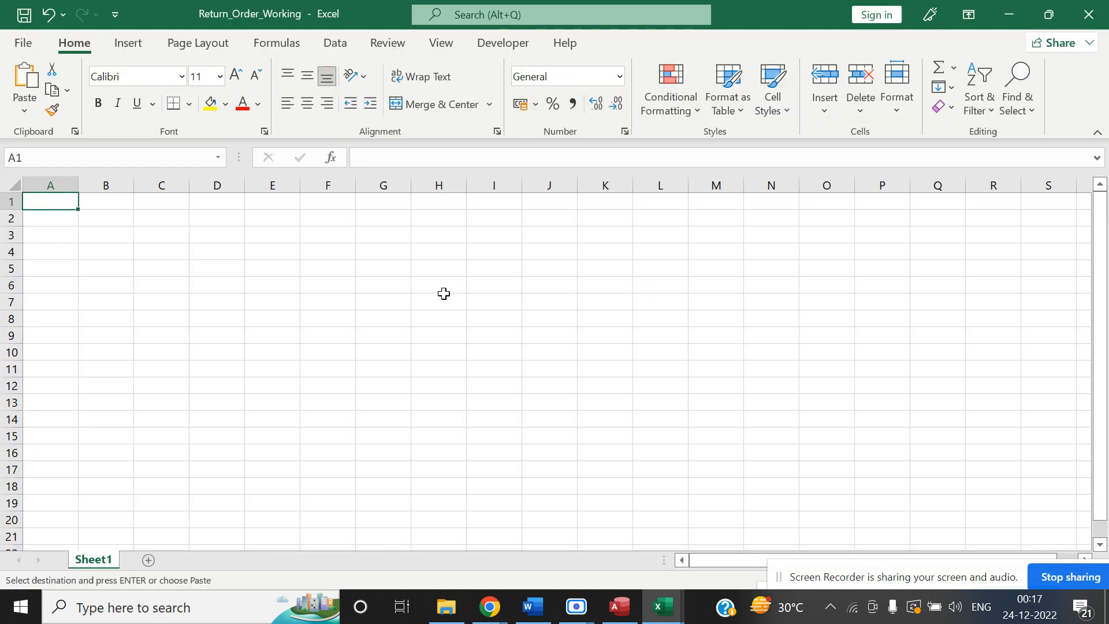
{"action": "key", "text": "alt+Tab"}
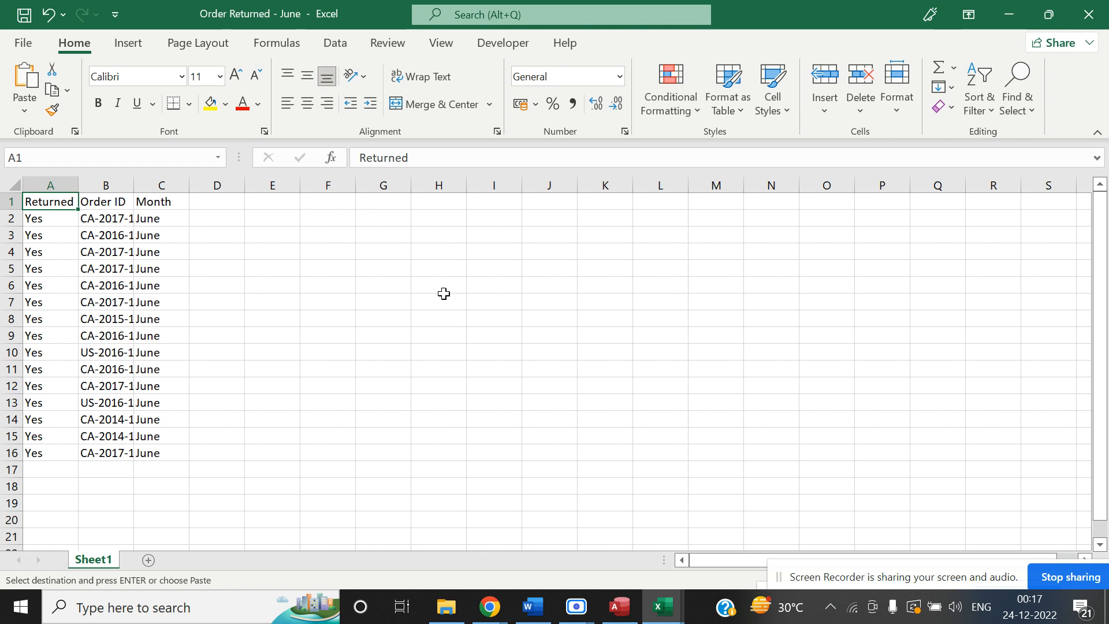
{"action": "key", "text": "ctrl+a"}
{"action": "key", "text": "alt+Tab"}
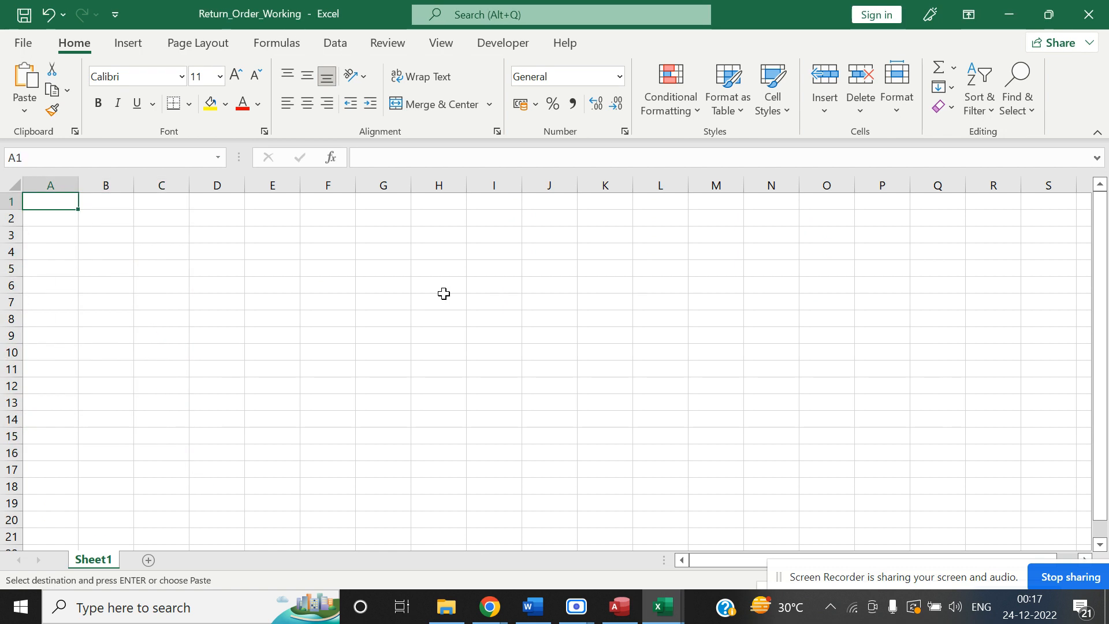
{"action": "key", "text": "ctrl+v"}
{"action": "left_click", "coordinate": [480, 316]}
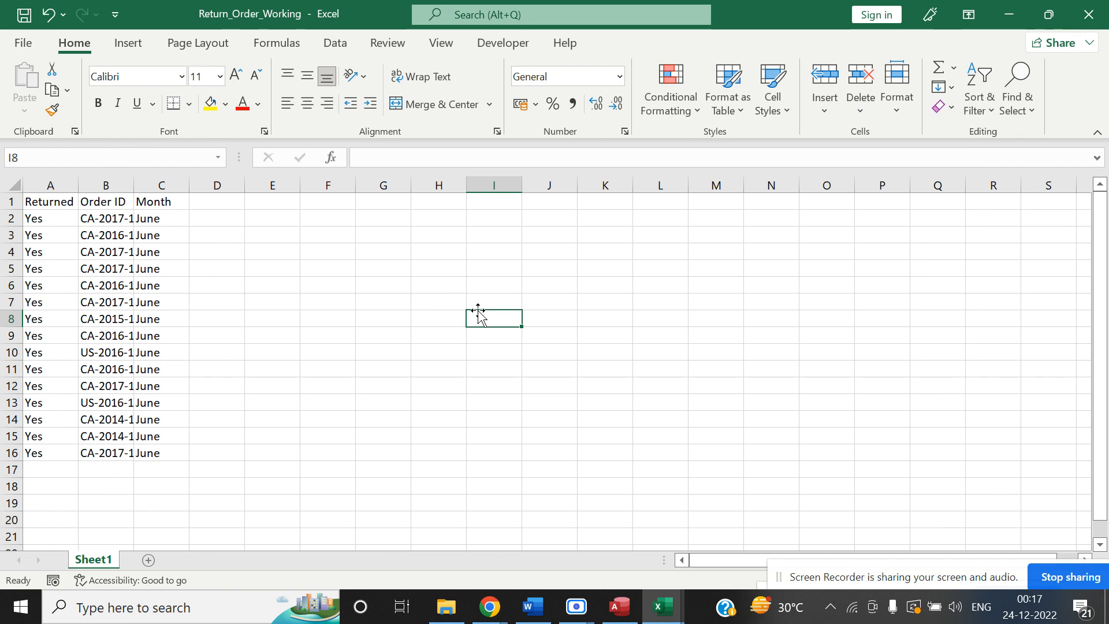
{"action": "left_click", "coordinate": [1089, 8]}
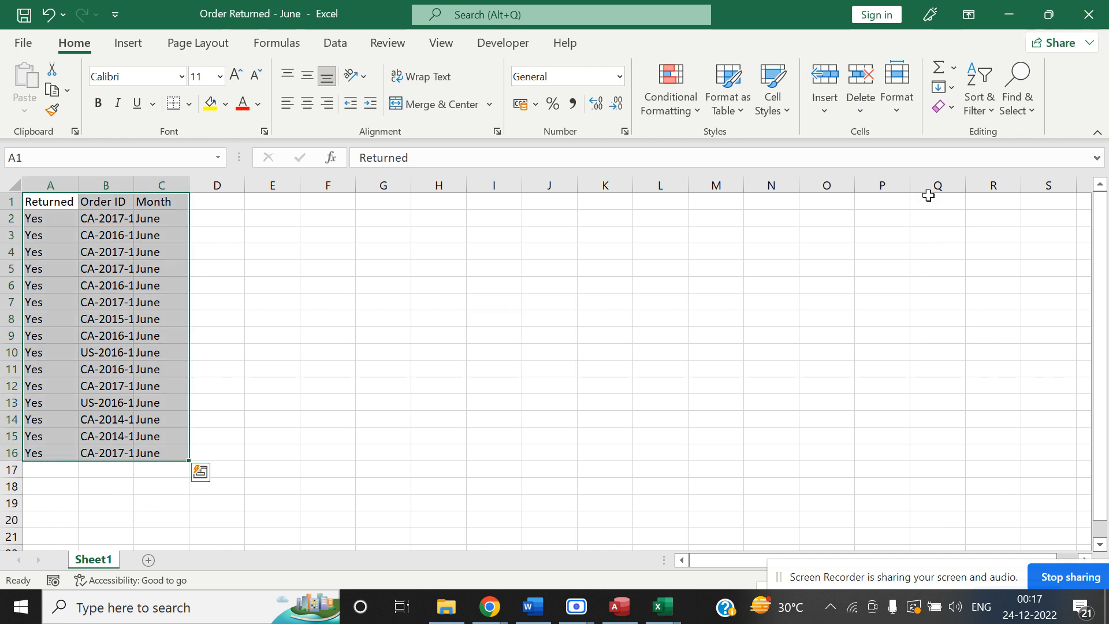
{"action": "left_click", "coordinate": [1089, 8]}
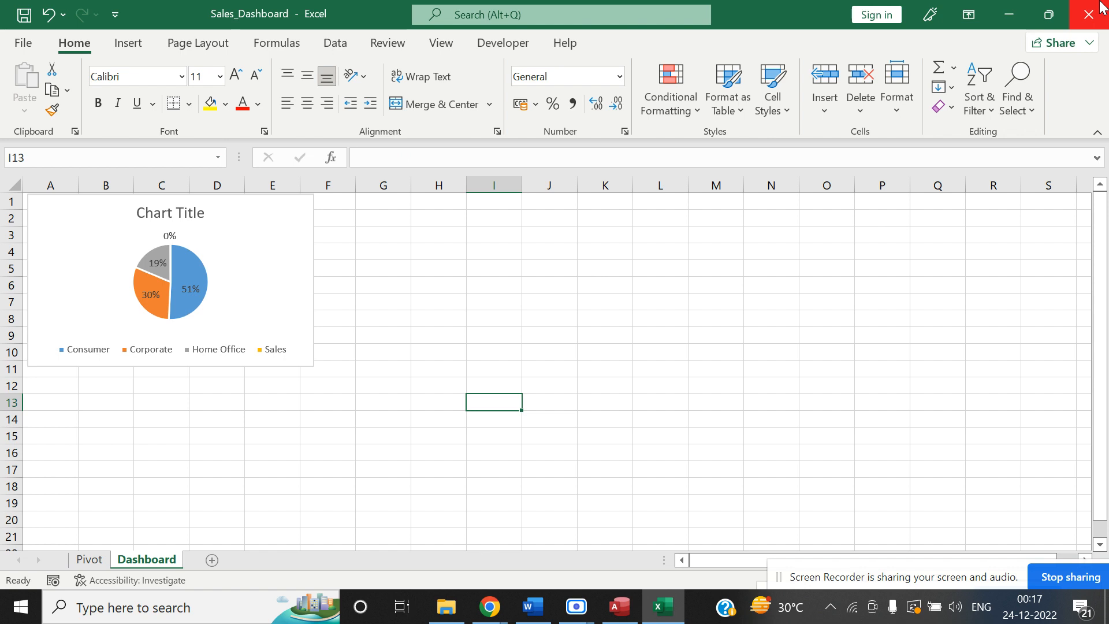
Switch to the Superstore_Database in Access and display its object creation commands.
{"action": "left_click", "coordinate": [617, 608]}
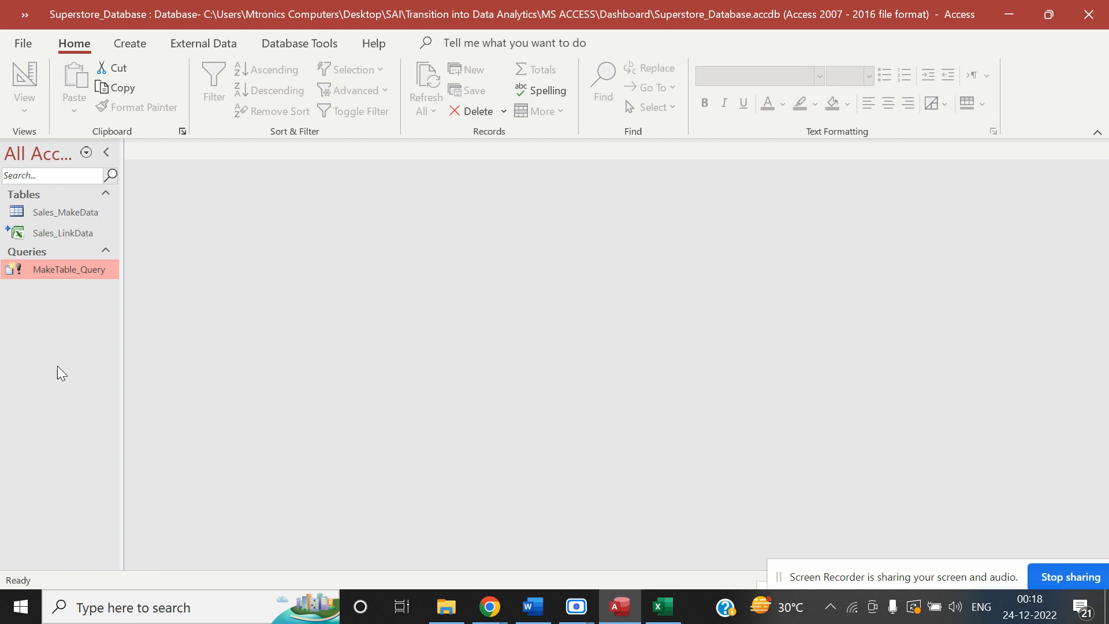
{"action": "left_click", "coordinate": [131, 44]}
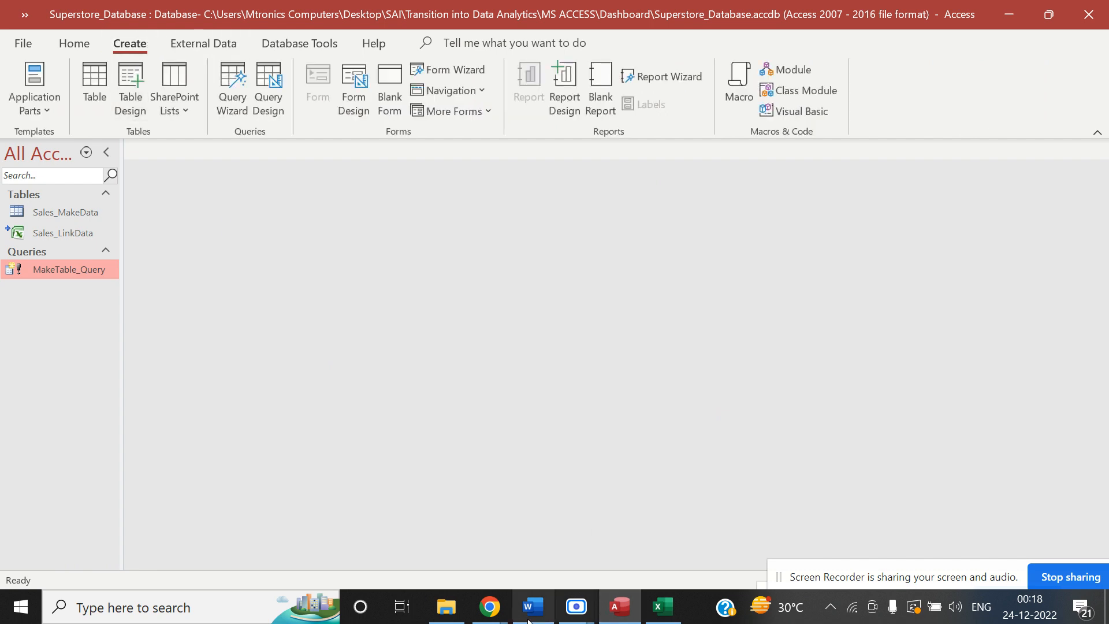
Switch to the Google Meet call in Chrome, admit the waiting participant, and return to the Superstore_Database in Access.
{"action": "mouse_move", "coordinate": [506, 613]}
{"action": "left_click", "coordinate": [334, 514]}
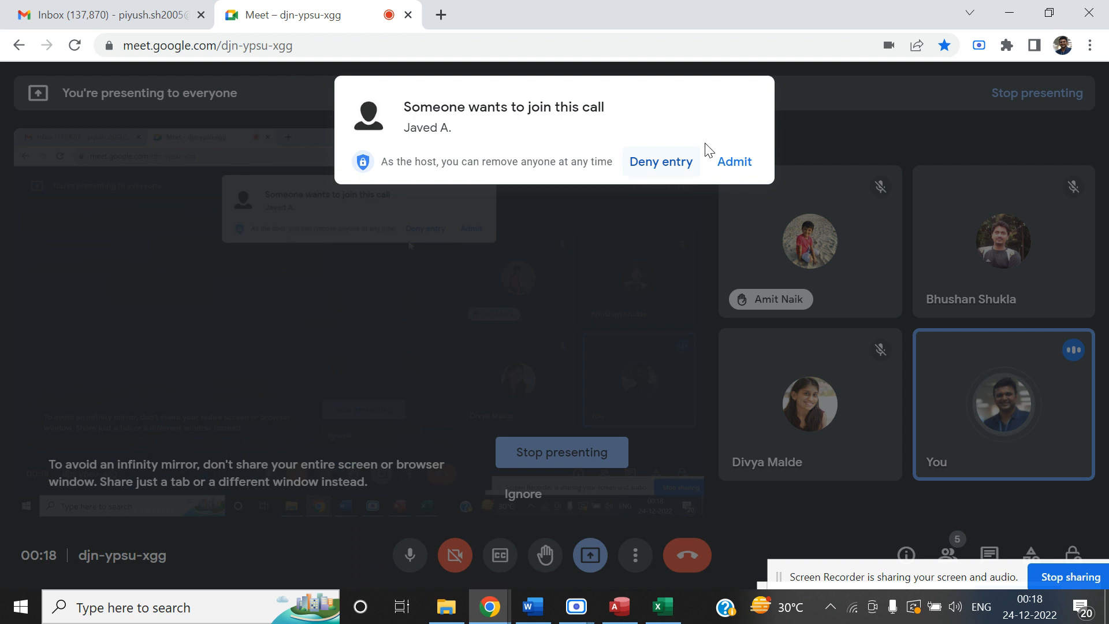
{"action": "left_click", "coordinate": [737, 162]}
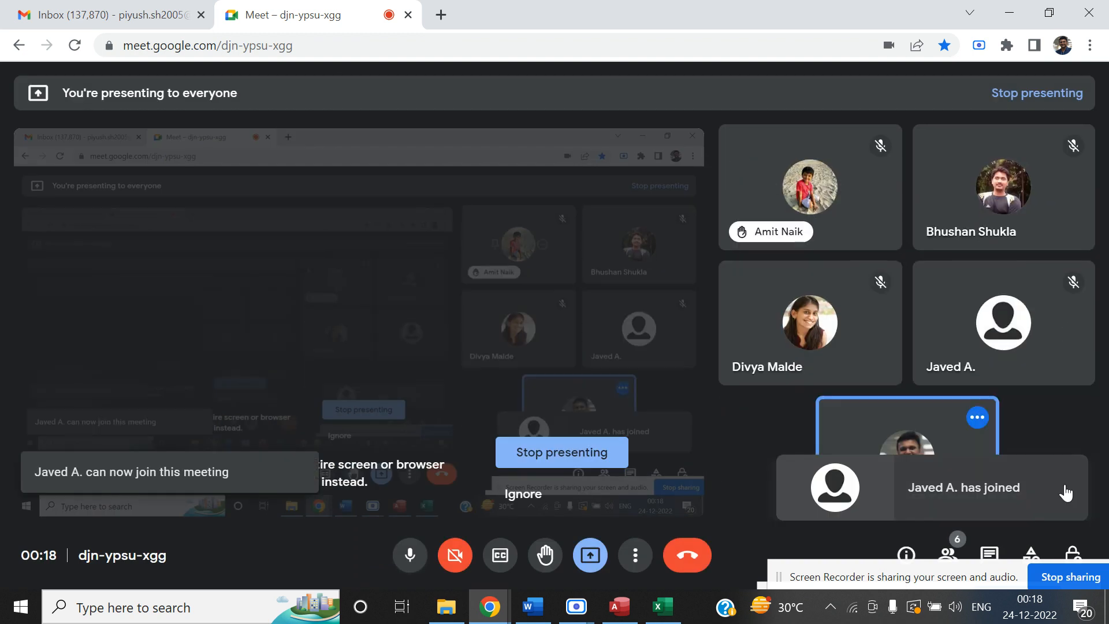
{"action": "key", "text": "alt+Tab"}
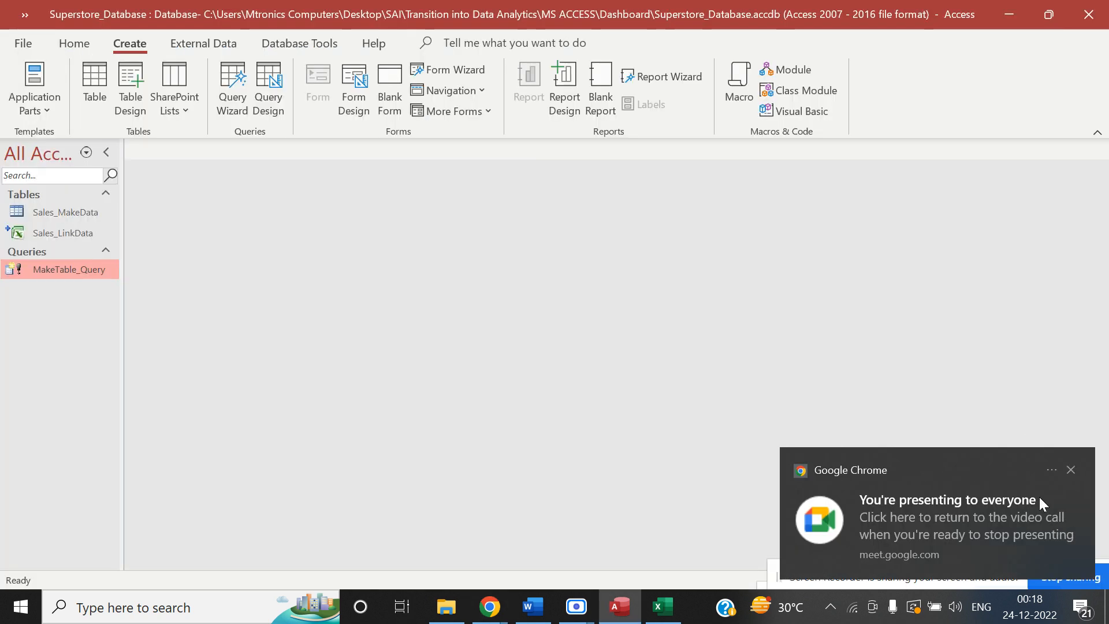
Dismiss the Chrome notification about presenting to everyone and stay in the Access database.
{"action": "left_click", "coordinate": [1079, 467]}
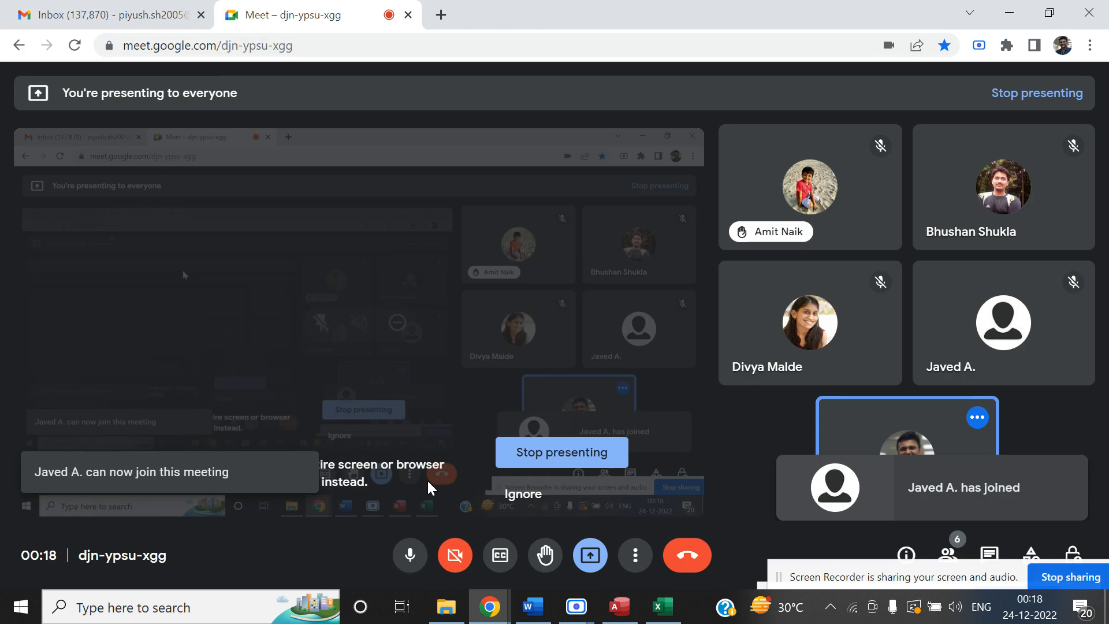
{"action": "key", "text": "alt+Tab"}
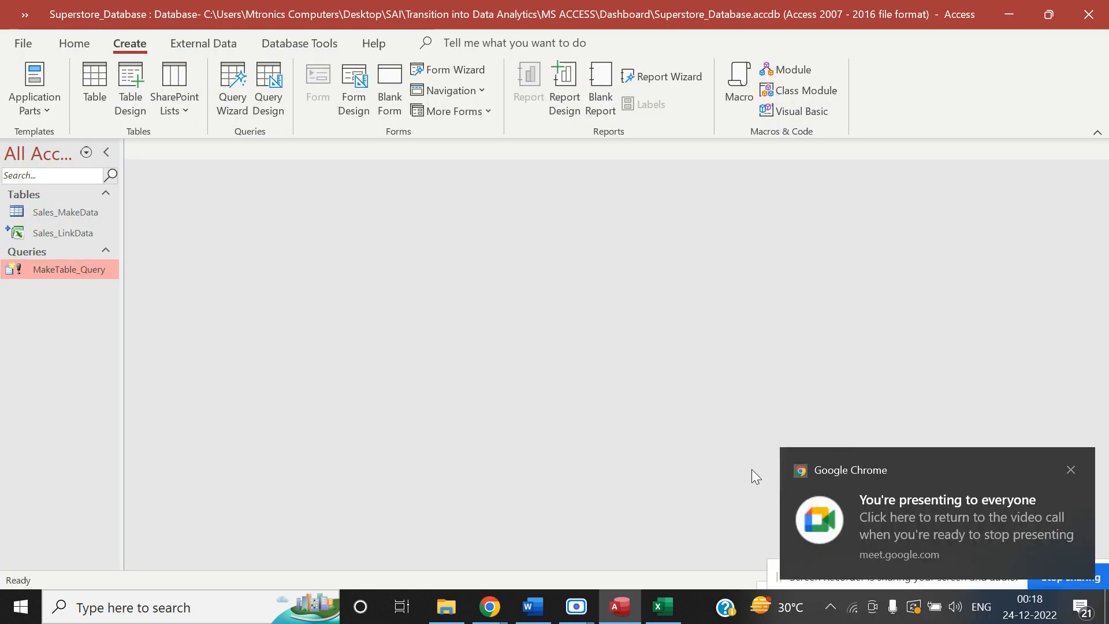
{"action": "left_click", "coordinate": [1073, 473]}
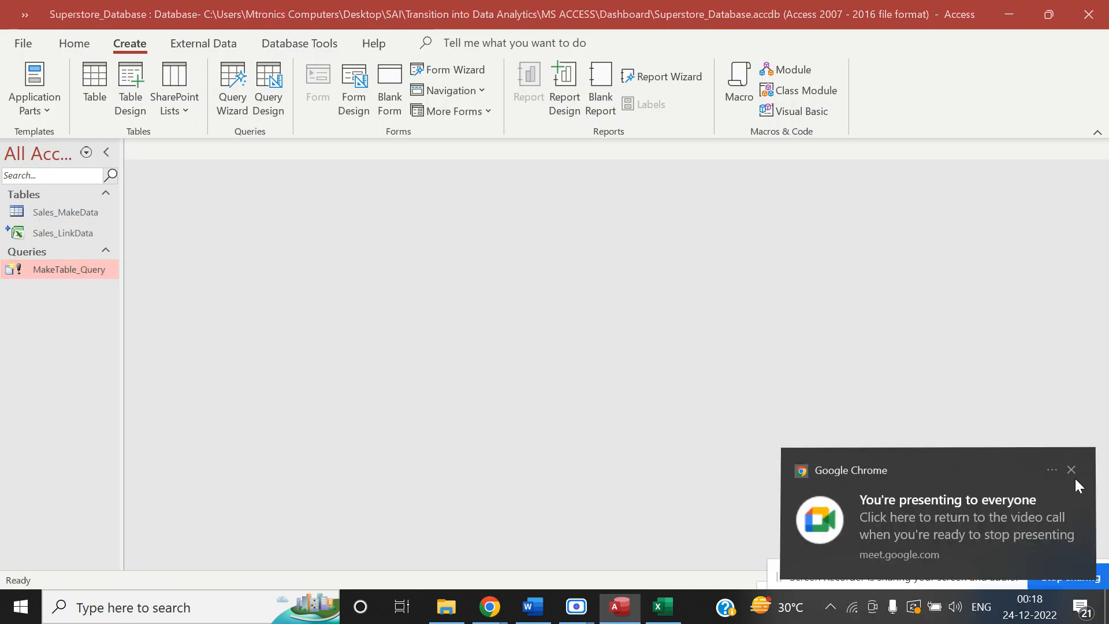
{"action": "key", "text": "alt+Tab"}
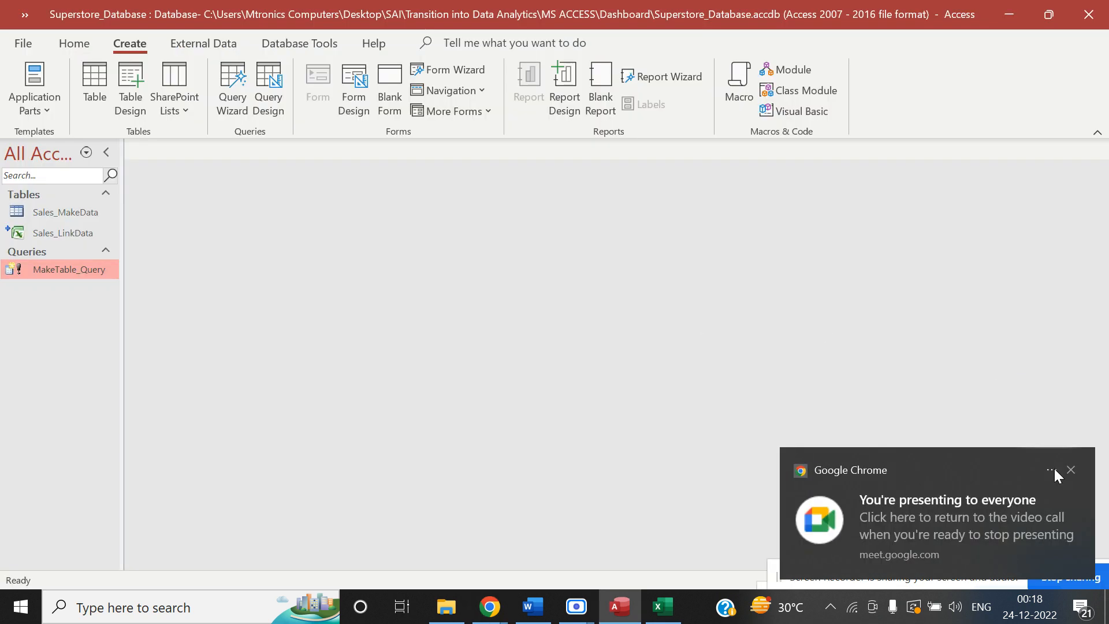
{"action": "left_click", "coordinate": [1071, 470]}
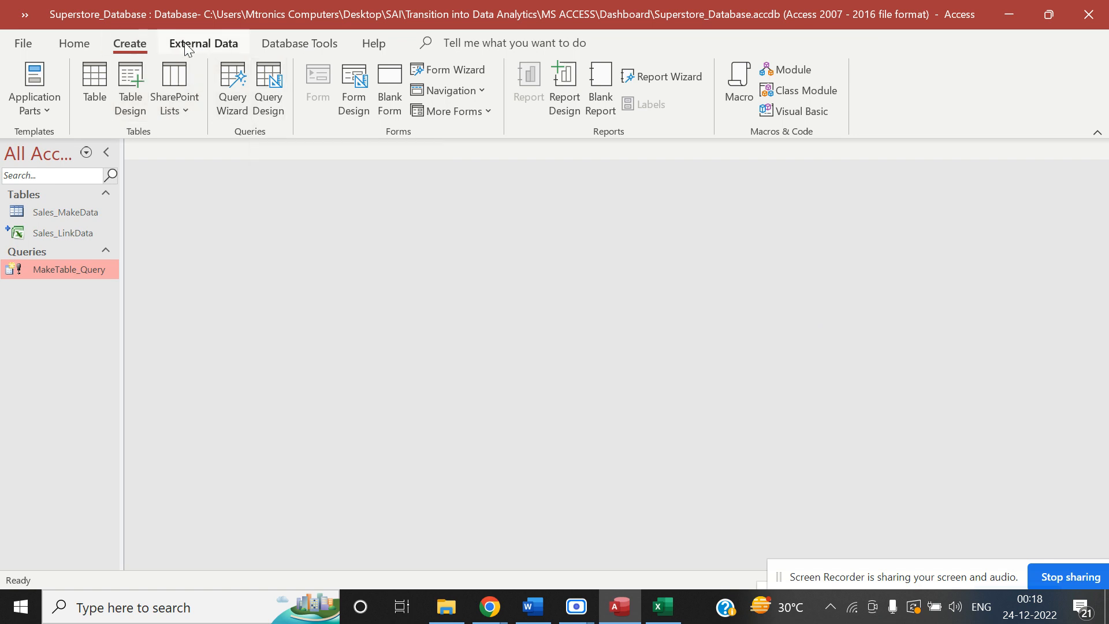
Start linking the Return_Order_Working Excel workbook from the Dashboard folder to the database as a linked table.
{"action": "left_click", "coordinate": [204, 44]}
{"action": "left_click", "coordinate": [34, 107]}
{"action": "mouse_move", "coordinate": [168, 142]}
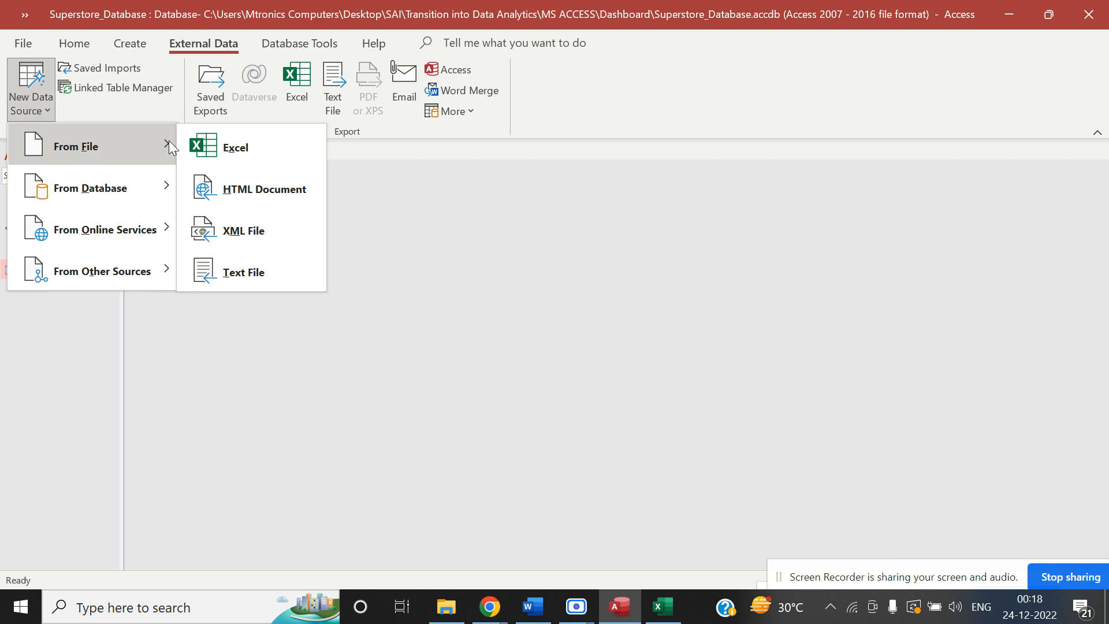
{"action": "left_click", "coordinate": [207, 151]}
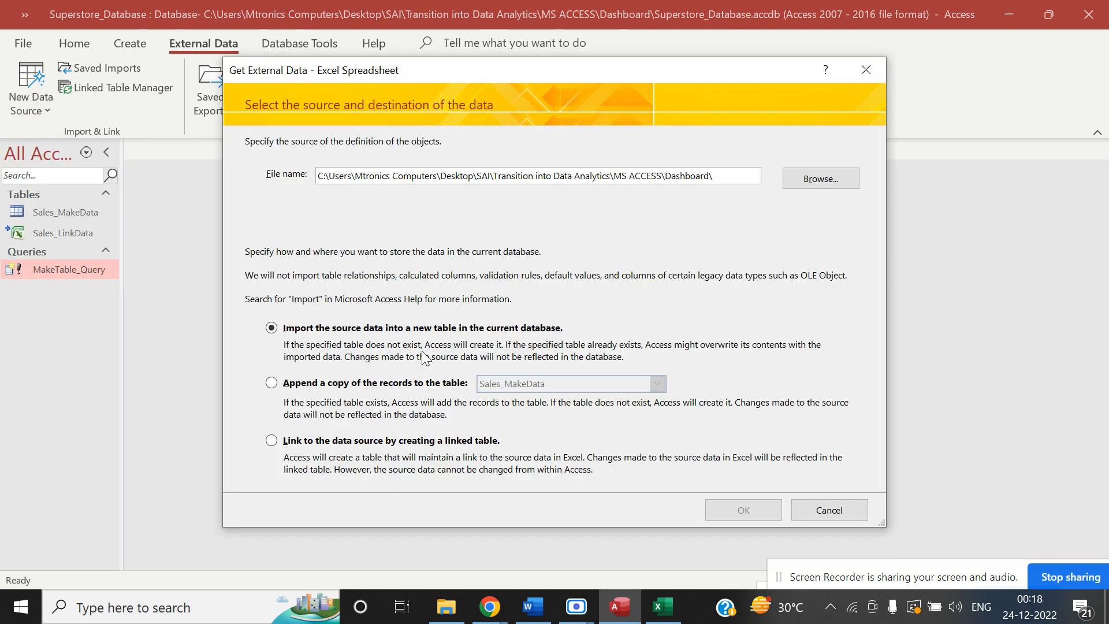
{"action": "left_click", "coordinate": [347, 441]}
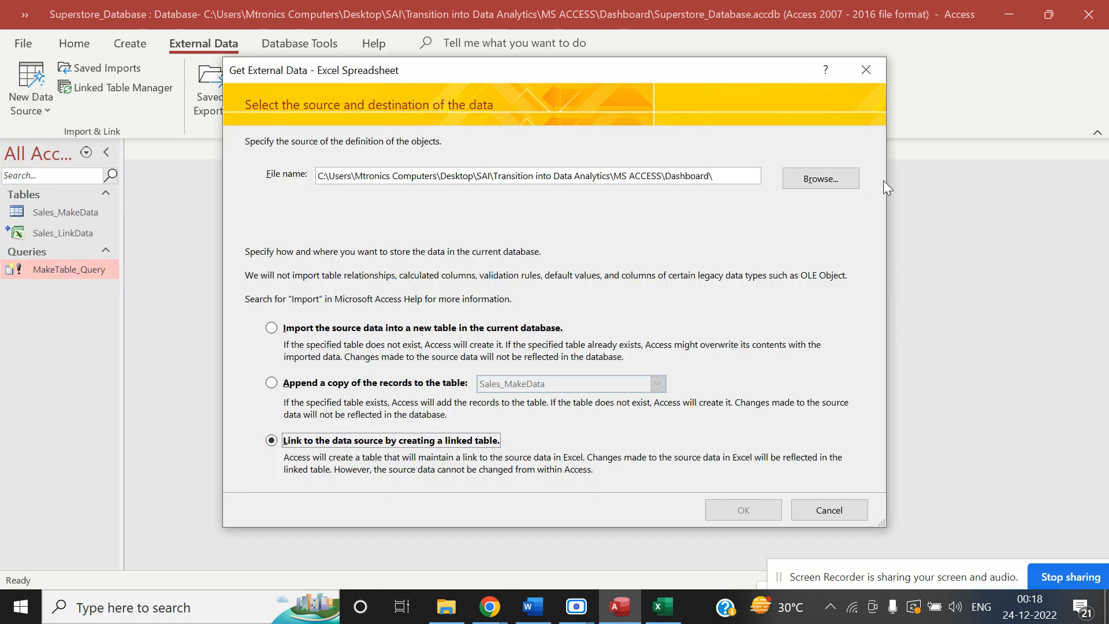
{"action": "left_click", "coordinate": [837, 179]}
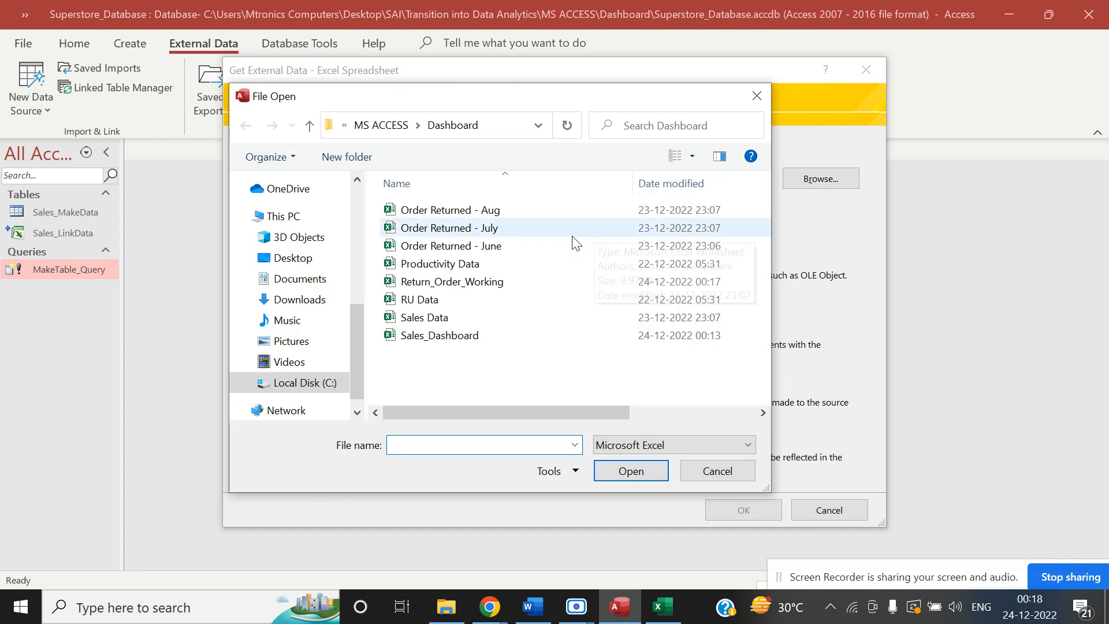
{"action": "left_click", "coordinate": [509, 284]}
{"action": "left_click", "coordinate": [631, 471]}
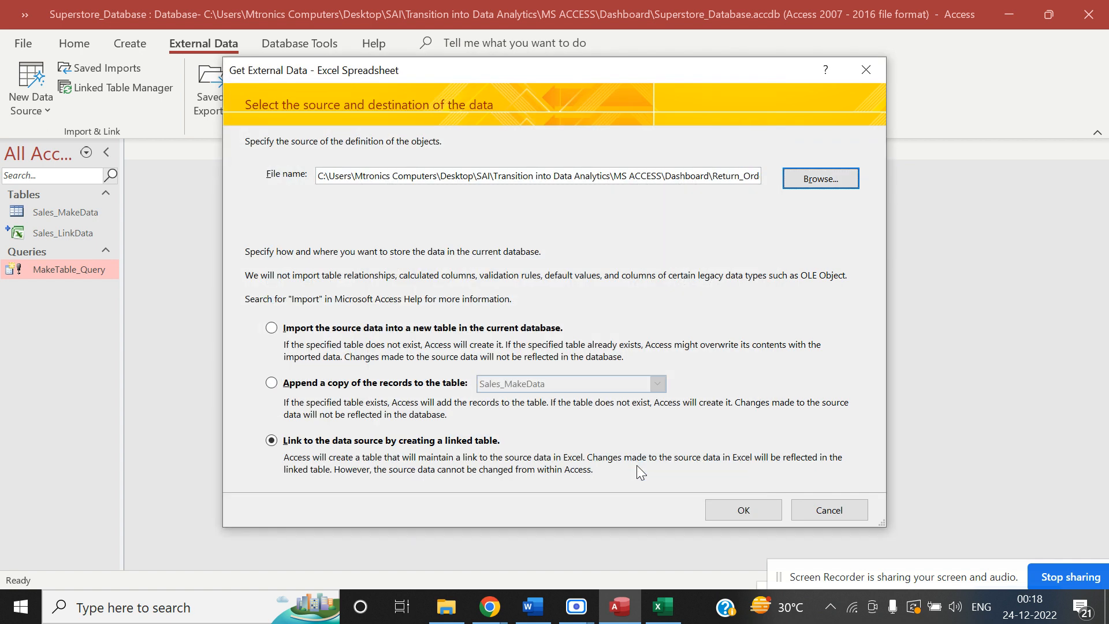
{"action": "left_click", "coordinate": [750, 518]}
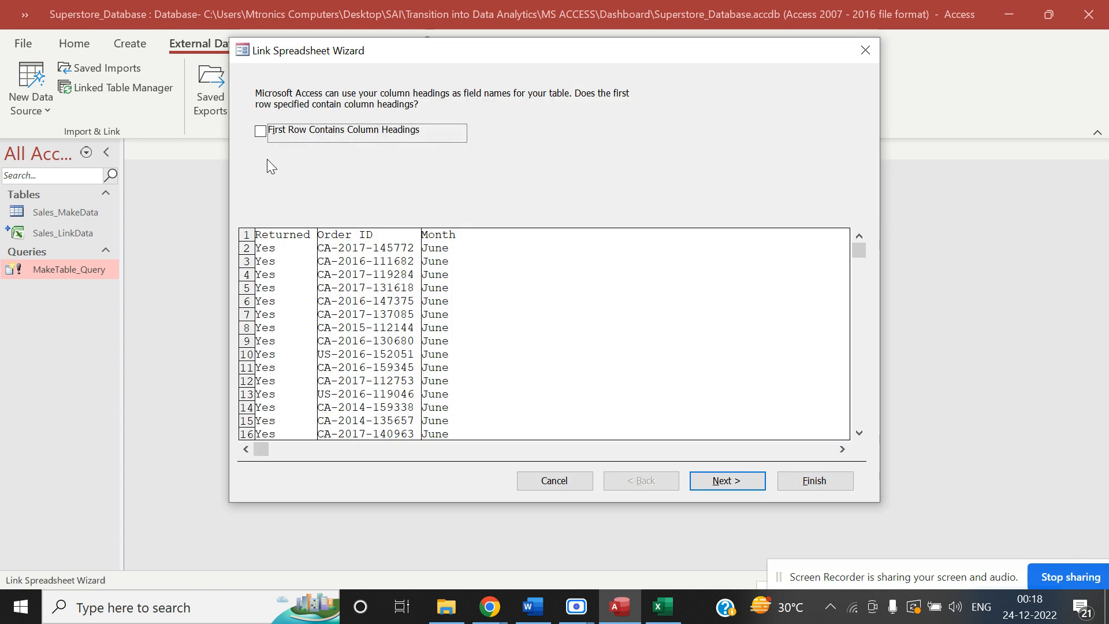
Use the first row as column headings, name the linked table OrderReturned_Link, and finish the linking.
{"action": "left_click", "coordinate": [263, 134]}
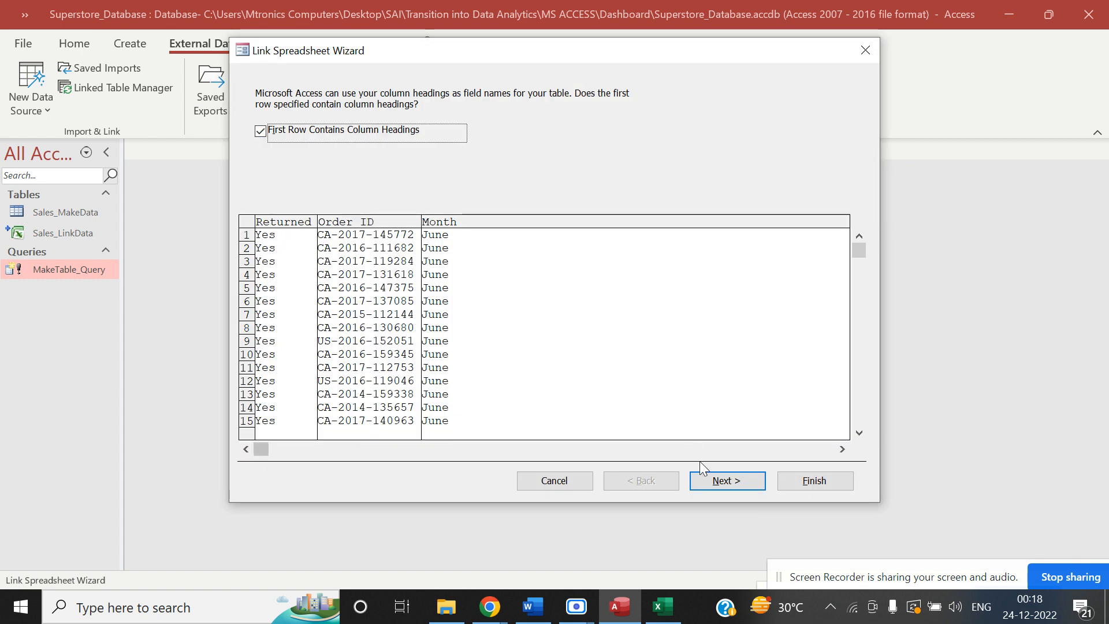
{"action": "left_click", "coordinate": [716, 481]}
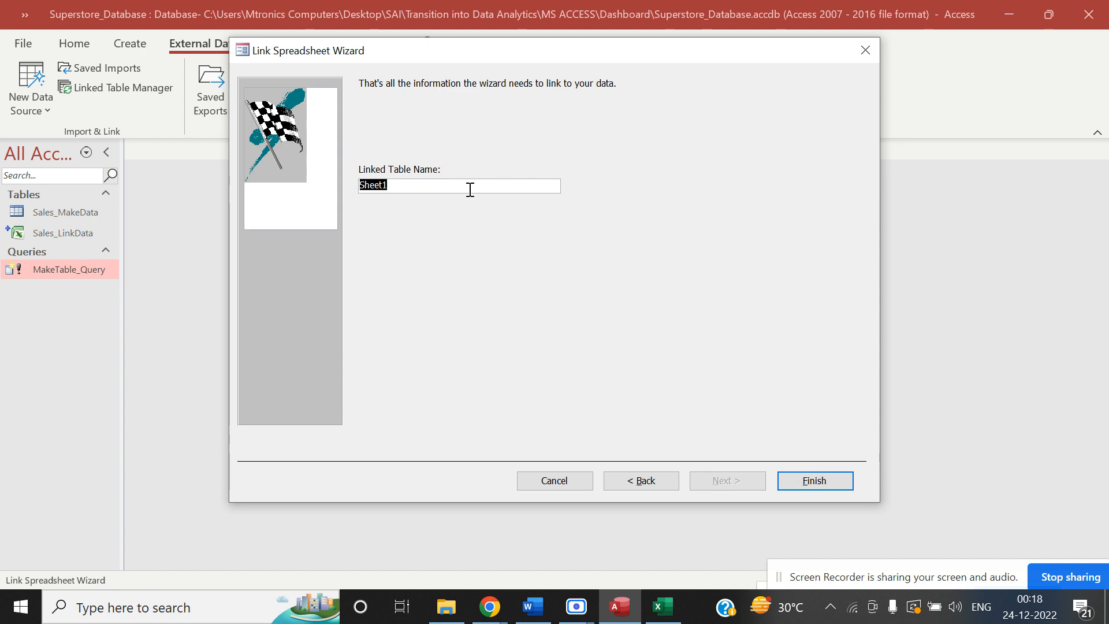
{"action": "type", "text": "OrderReturne"}
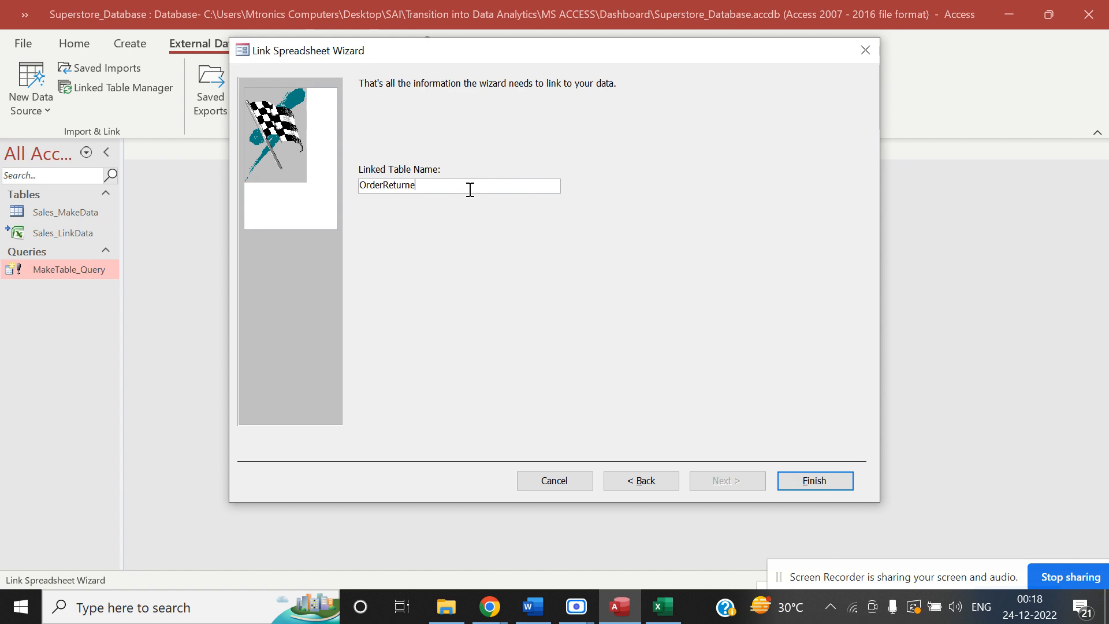
{"action": "type", "text": "d_Likn"}
{"action": "type", "text": "n"}
{"action": "type", "text": "k"}
{"action": "left_click", "coordinate": [830, 487]}
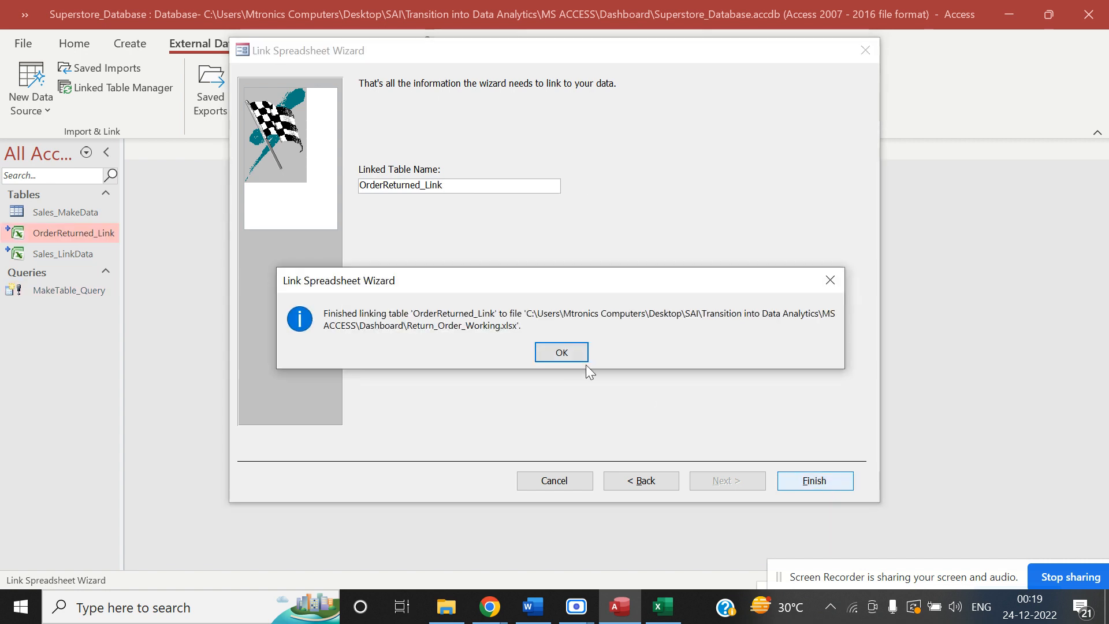
{"action": "left_click", "coordinate": [572, 360]}
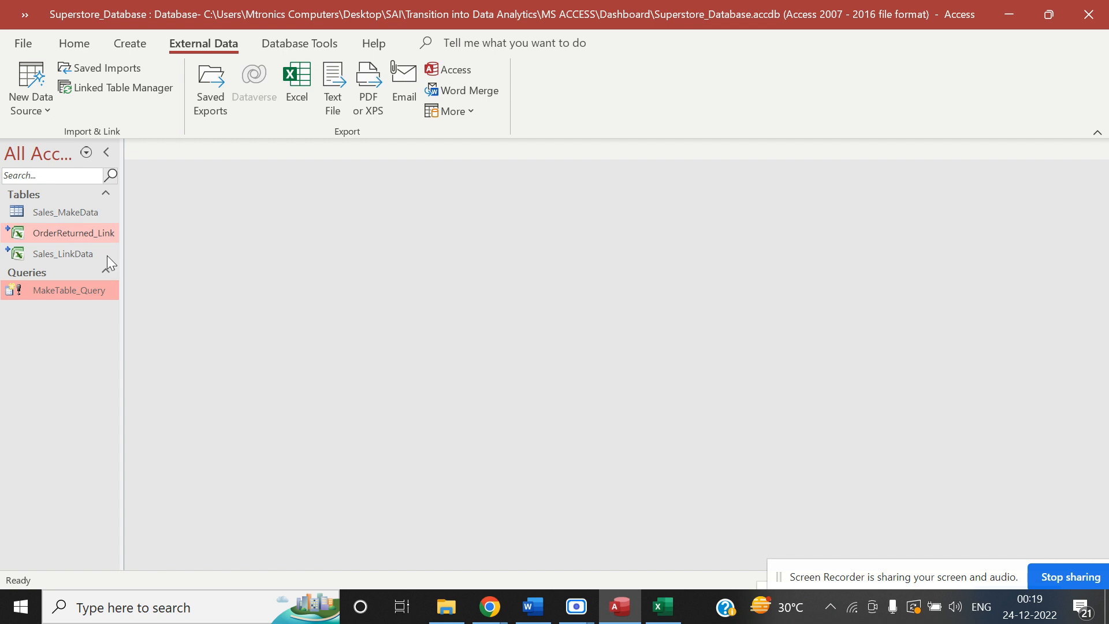
Open the Sales_MakeData table, examine its columns through to the last one, and close it.
{"action": "double_click", "coordinate": [62, 212]}
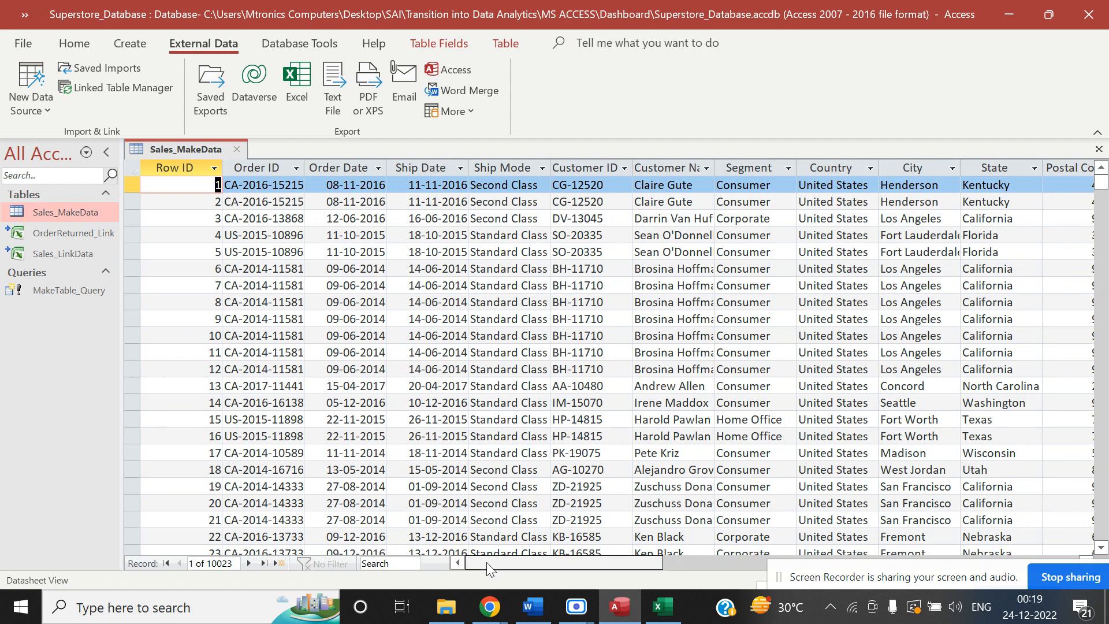
{"action": "left_click_drag", "start_coordinate": [487, 563], "coordinate": [777, 559]}
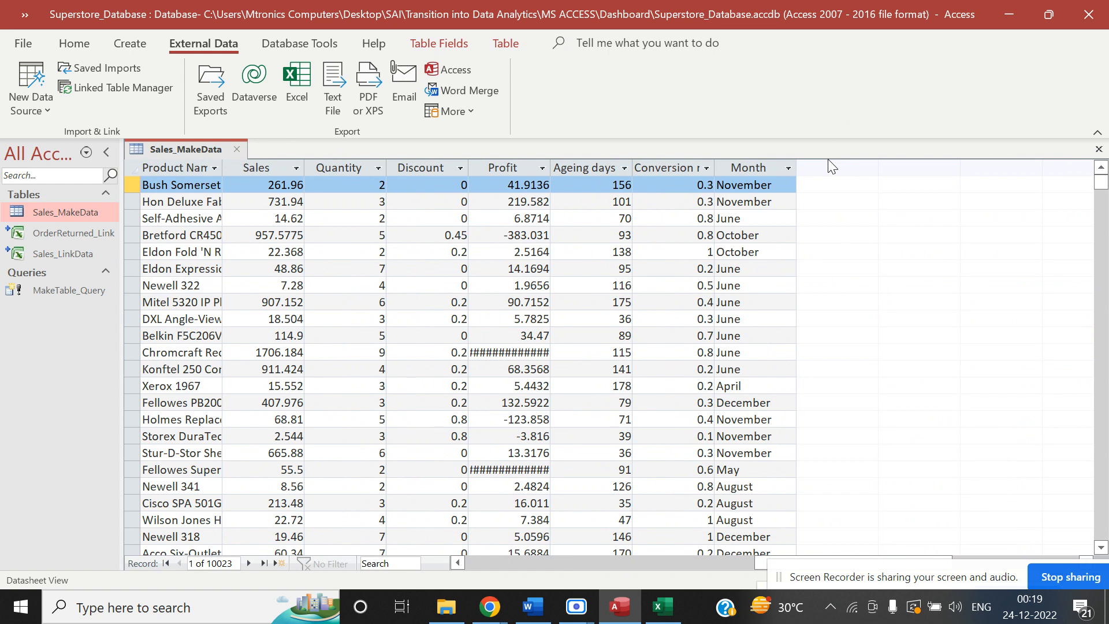
{"action": "left_click", "coordinate": [237, 149]}
Create a new query in design view and add the Sales_MakeData and OrderReturned_Link tables to it.
{"action": "left_click", "coordinate": [139, 43]}
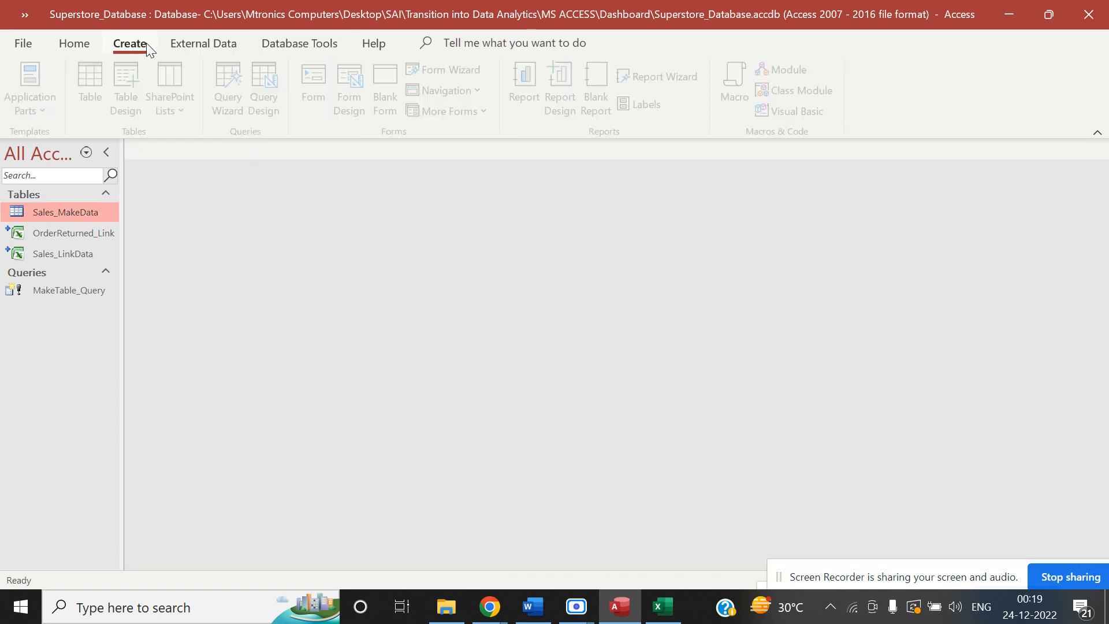
{"action": "left_click", "coordinate": [259, 87]}
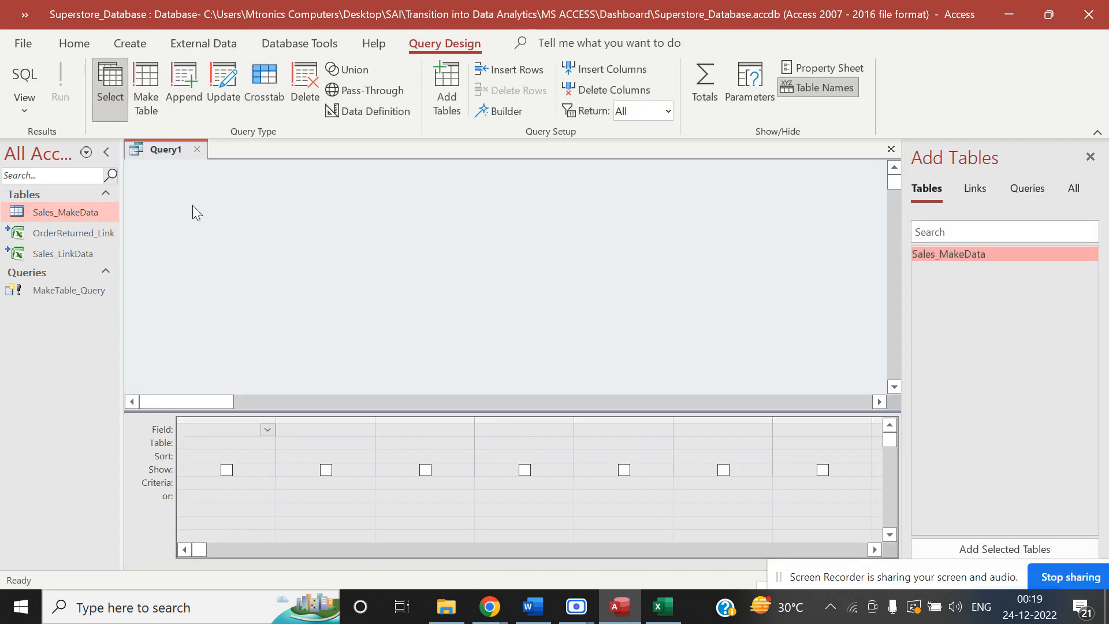
{"action": "left_click_drag", "start_coordinate": [74, 212], "coordinate": [227, 213]}
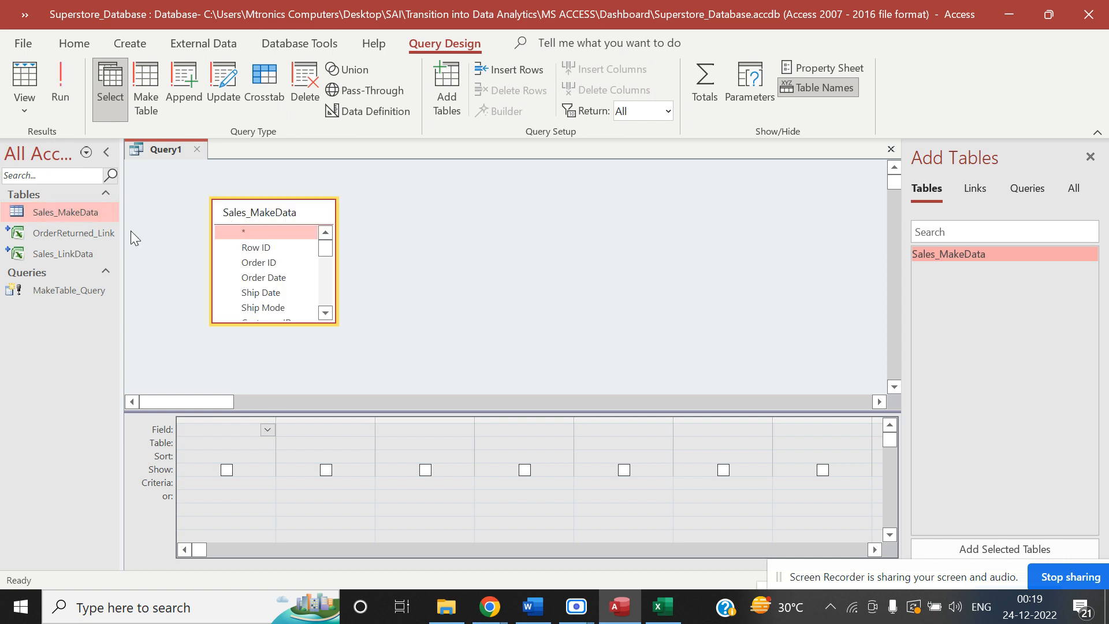
{"action": "left_click_drag", "start_coordinate": [68, 231], "coordinate": [454, 214]}
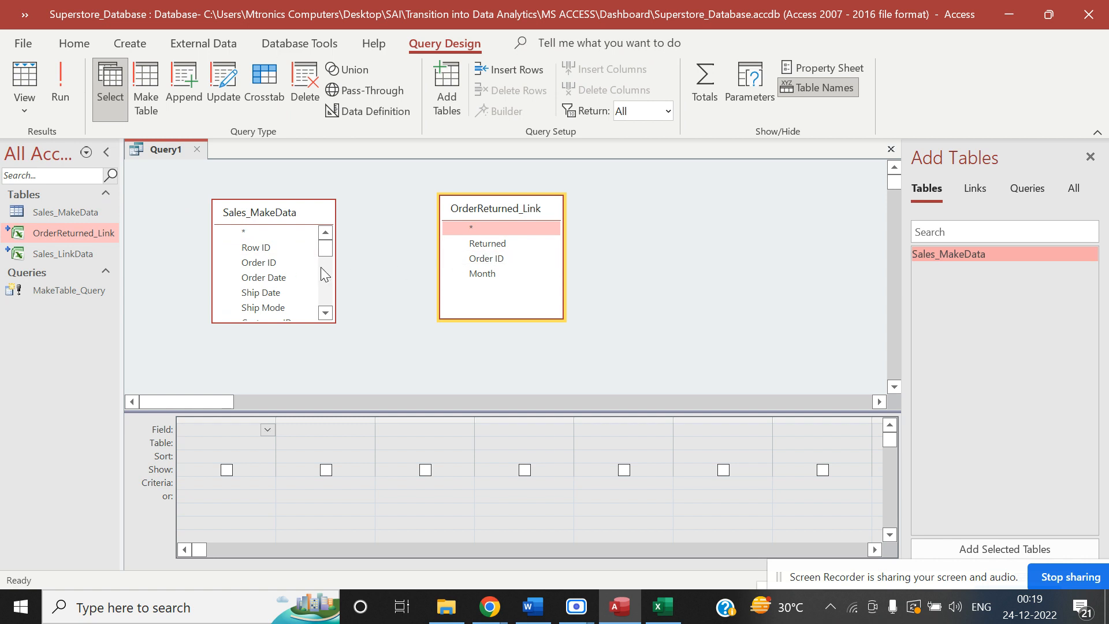
Join the two tables on Order ID, including all records from Sales_MakeData and only matching records from OrderReturned_Link.
{"action": "left_click_drag", "start_coordinate": [280, 263], "coordinate": [490, 265]}
{"action": "double_click", "coordinate": [403, 261]}
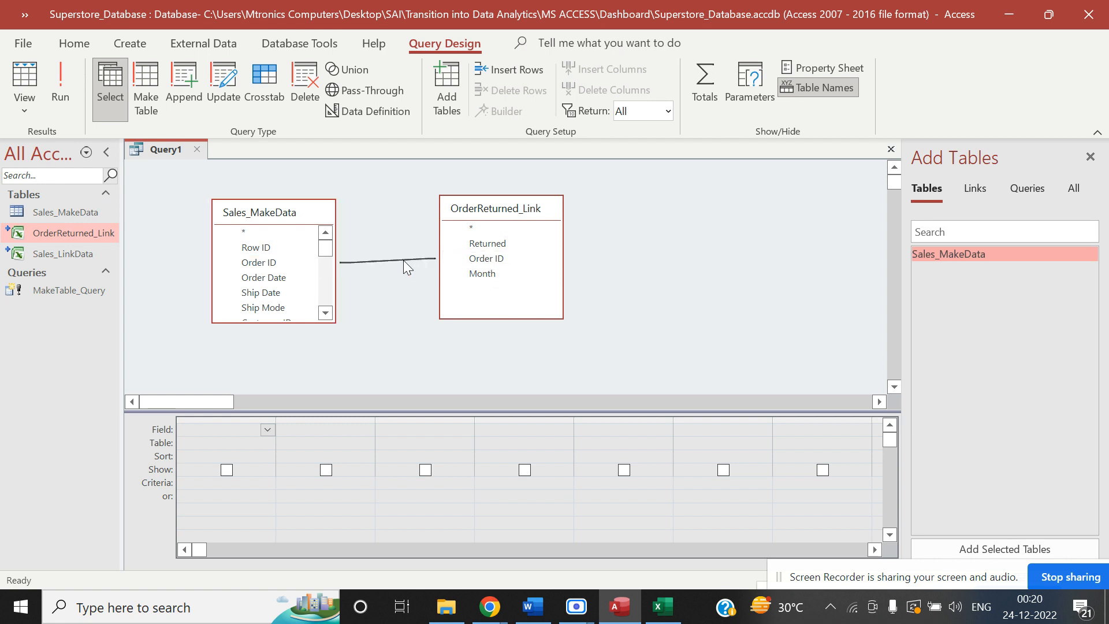
{"action": "left_click_drag", "start_coordinate": [536, 149], "coordinate": [521, 141]}
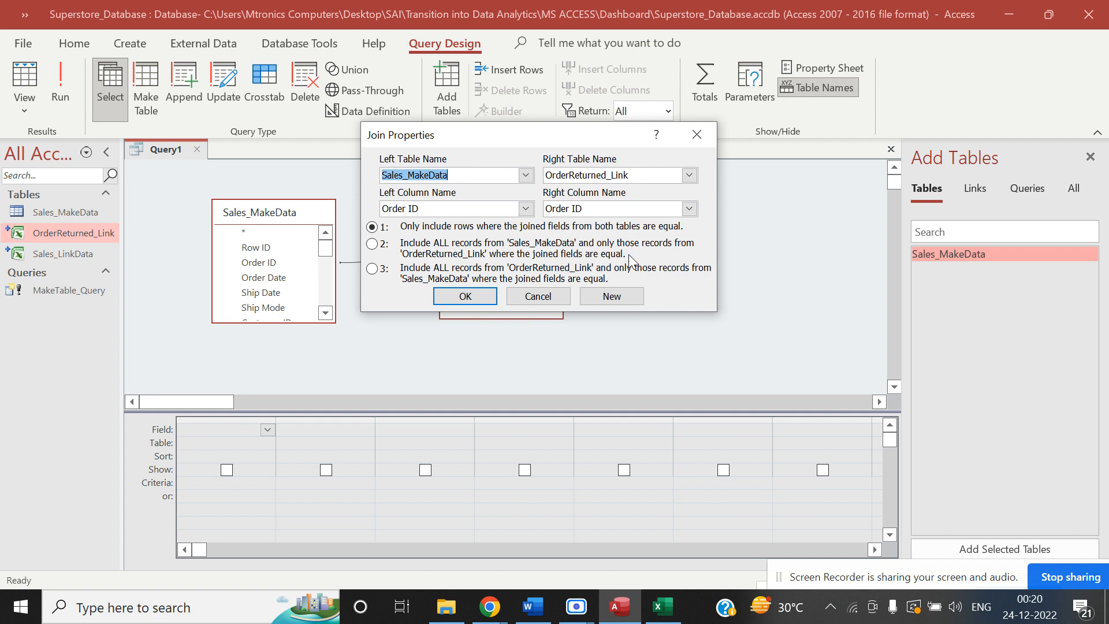
{"action": "left_click", "coordinate": [375, 244]}
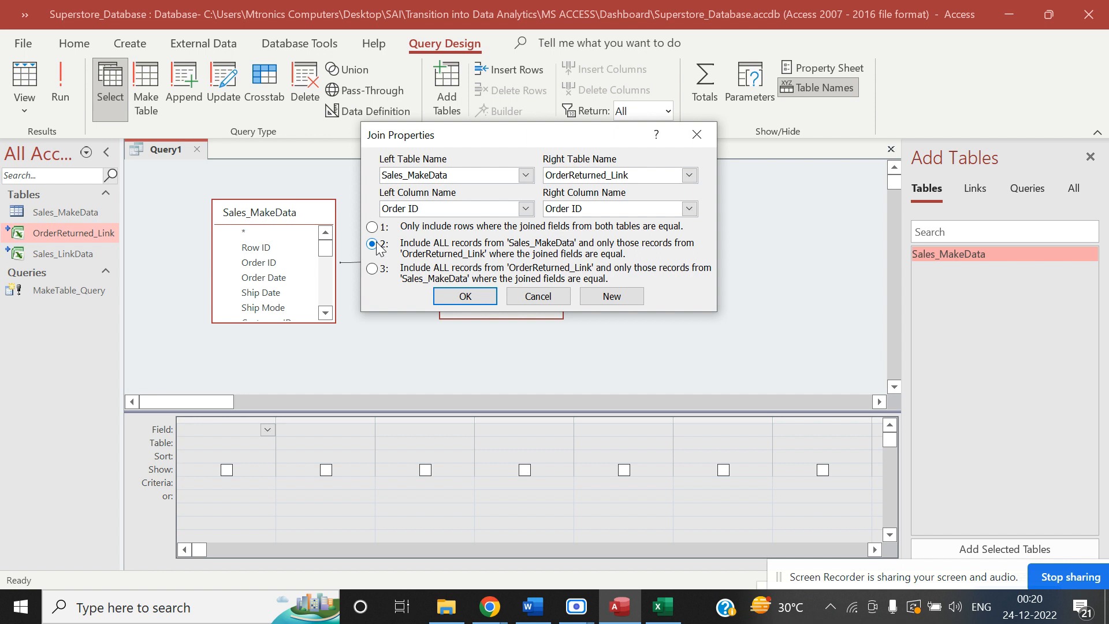
{"action": "left_click", "coordinate": [466, 297]}
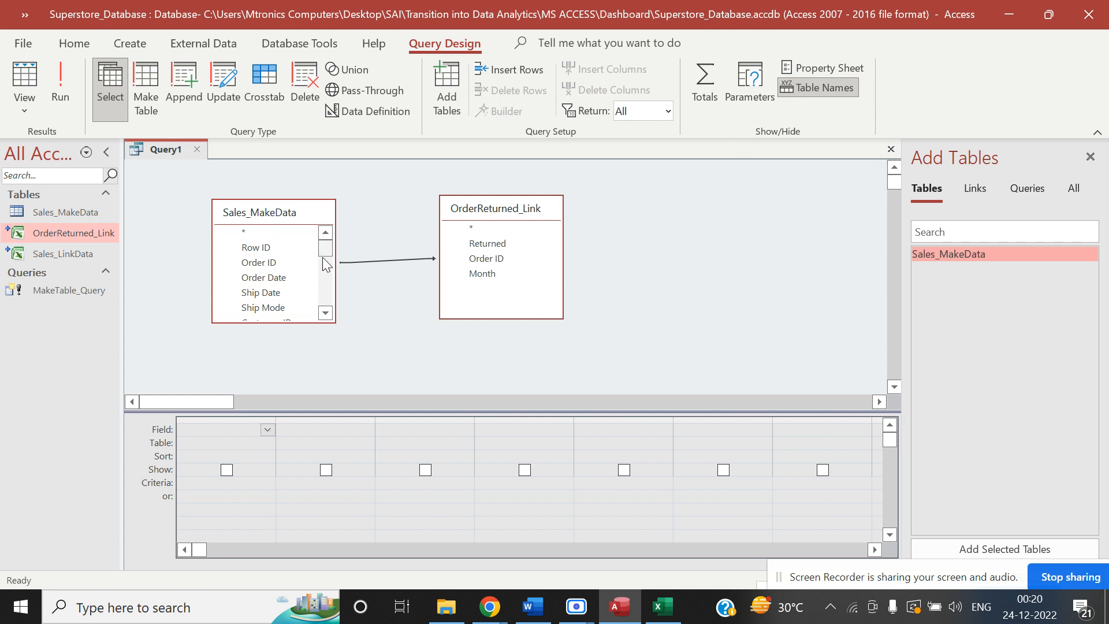
Add the Order ID and Customer Name fields from Sales_MakeData to the query grid.
{"action": "left_click", "coordinate": [327, 314]}
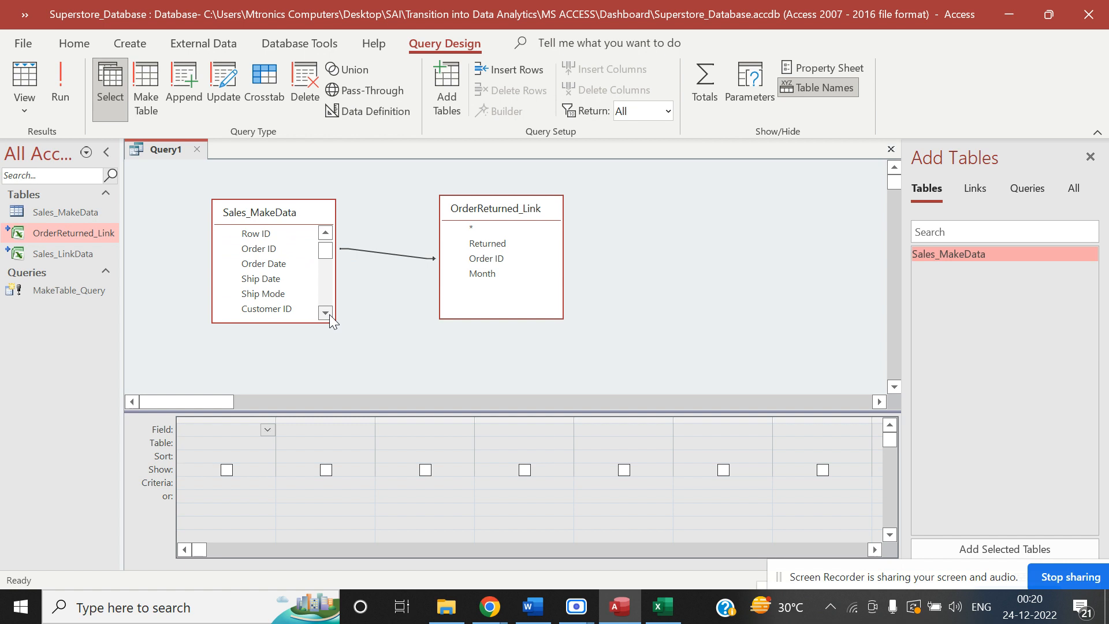
{"action": "double_click", "coordinate": [298, 255]}
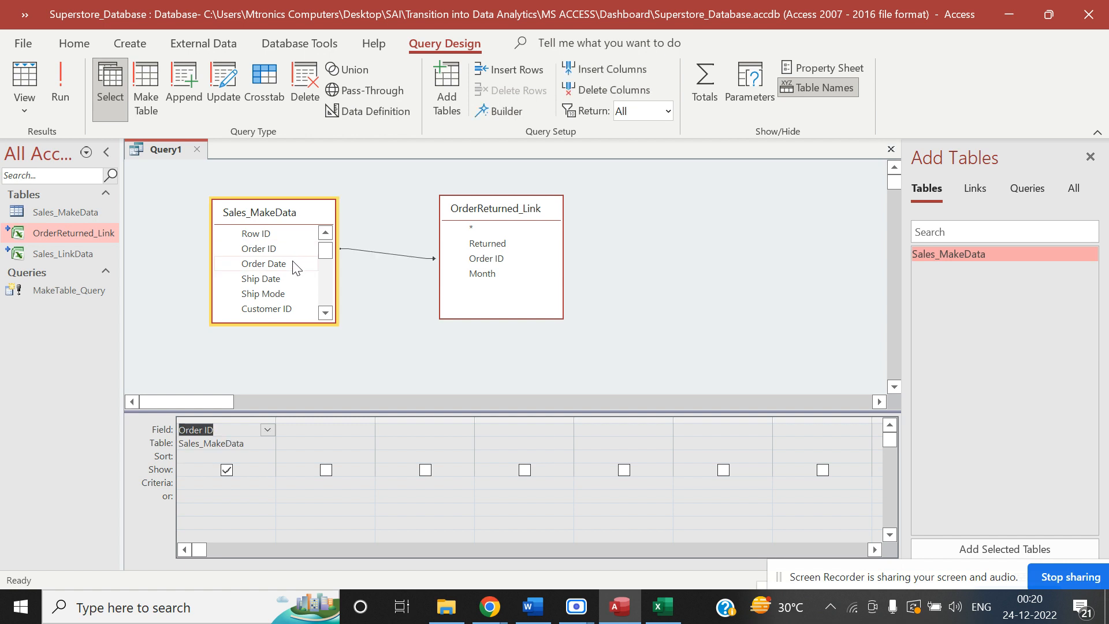
{"action": "double_click", "coordinate": [325, 314]}
{"action": "double_click", "coordinate": [312, 301]}
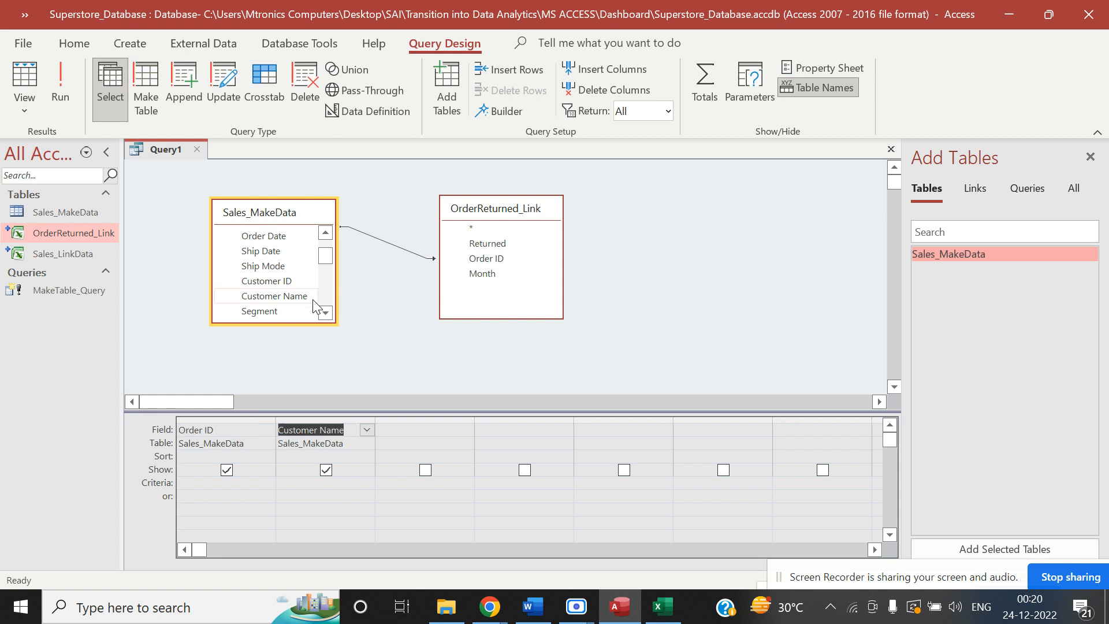
Add the Sales field from Sales_MakeData to the query grid.
{"action": "double_click", "coordinate": [326, 315]}
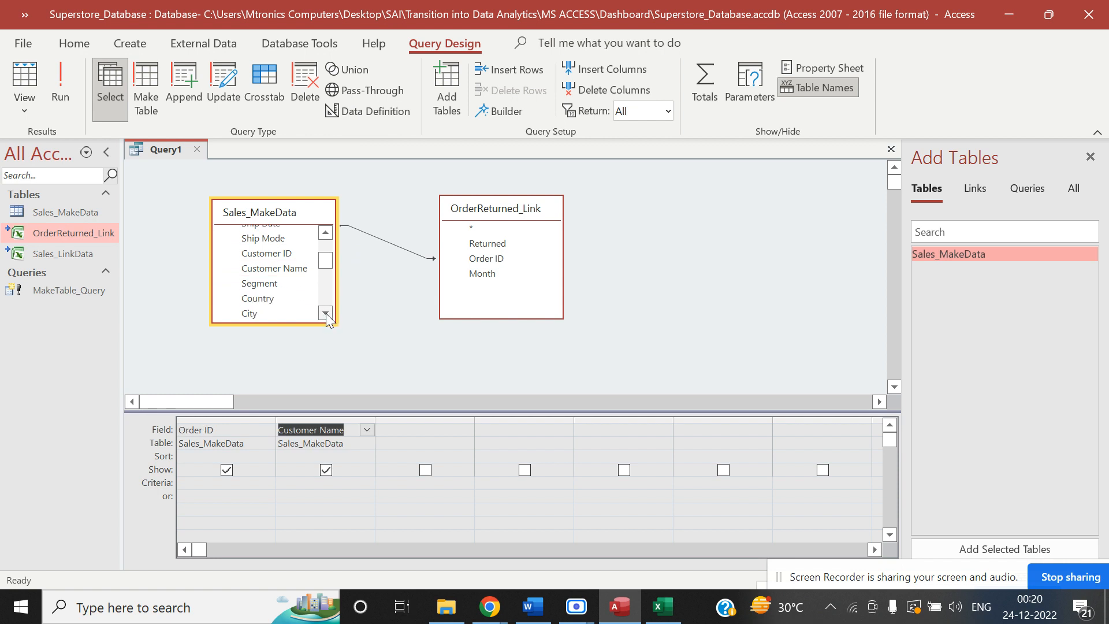
{"action": "double_click", "coordinate": [325, 314]}
{"action": "double_click", "coordinate": [326, 314]}
{"action": "left_click", "coordinate": [326, 313]}
{"action": "double_click", "coordinate": [326, 314]}
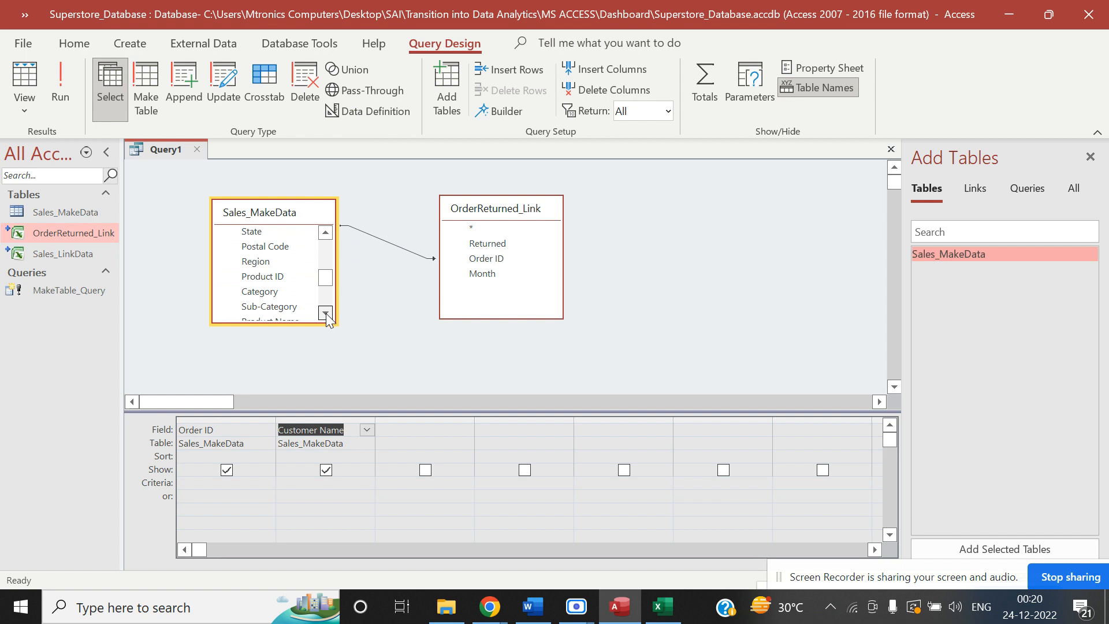
{"action": "double_click", "coordinate": [326, 314]}
{"action": "double_click", "coordinate": [326, 314]}
{"action": "left_click", "coordinate": [326, 314]}
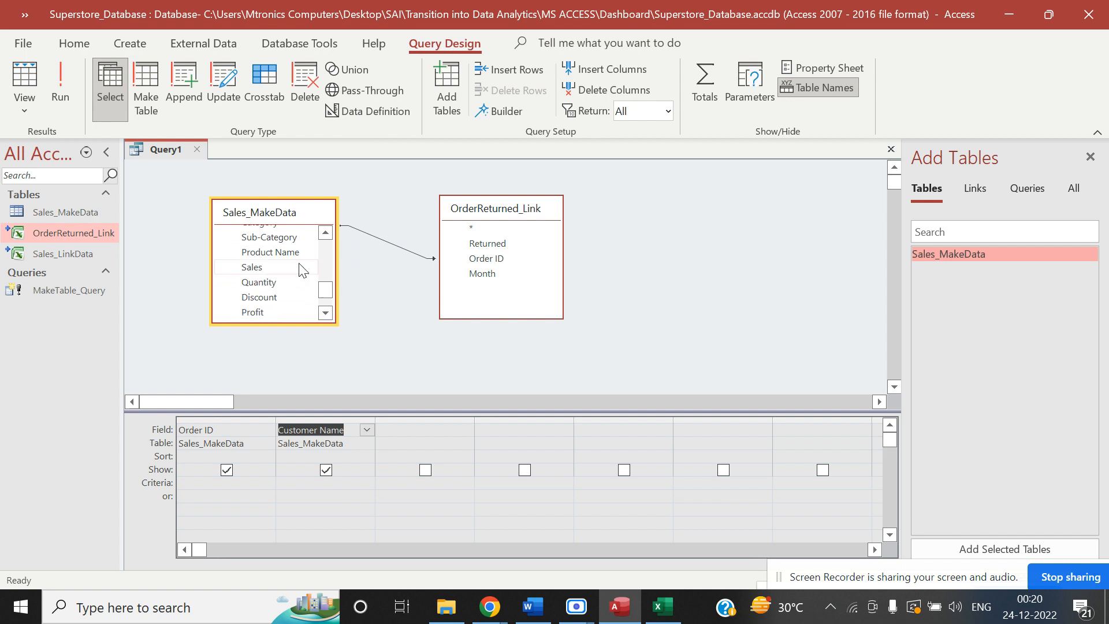
{"action": "double_click", "coordinate": [301, 267]}
Add the Month field from Sales_MakeData and the Returned field from OrderReturned_Link to the query grid.
{"action": "double_click", "coordinate": [326, 314]}
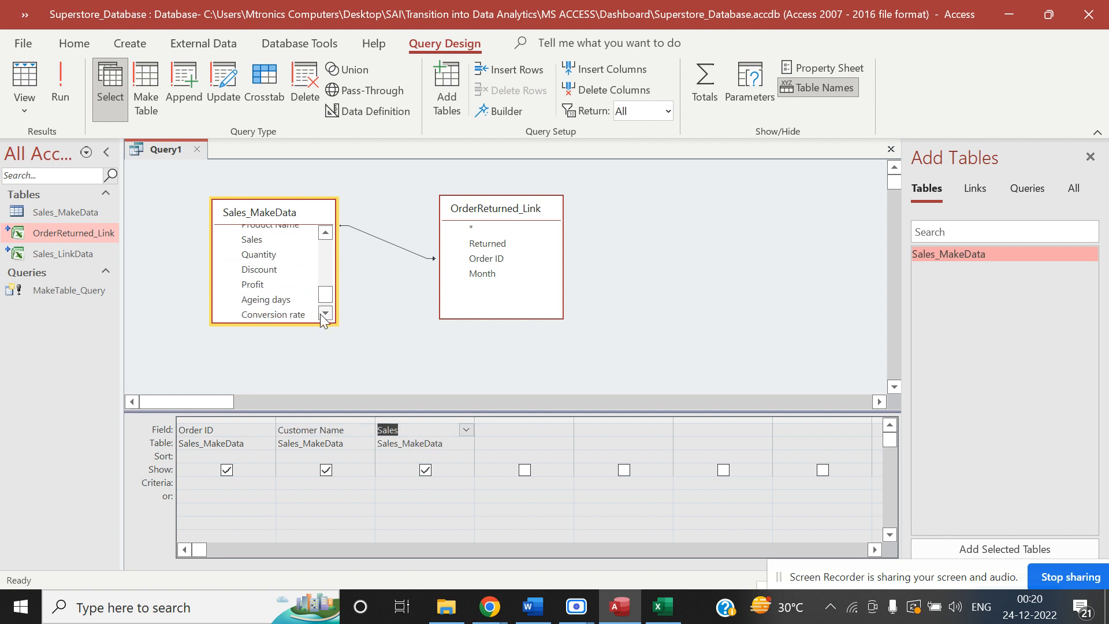
{"action": "left_click", "coordinate": [326, 314]}
{"action": "left_click", "coordinate": [303, 314]}
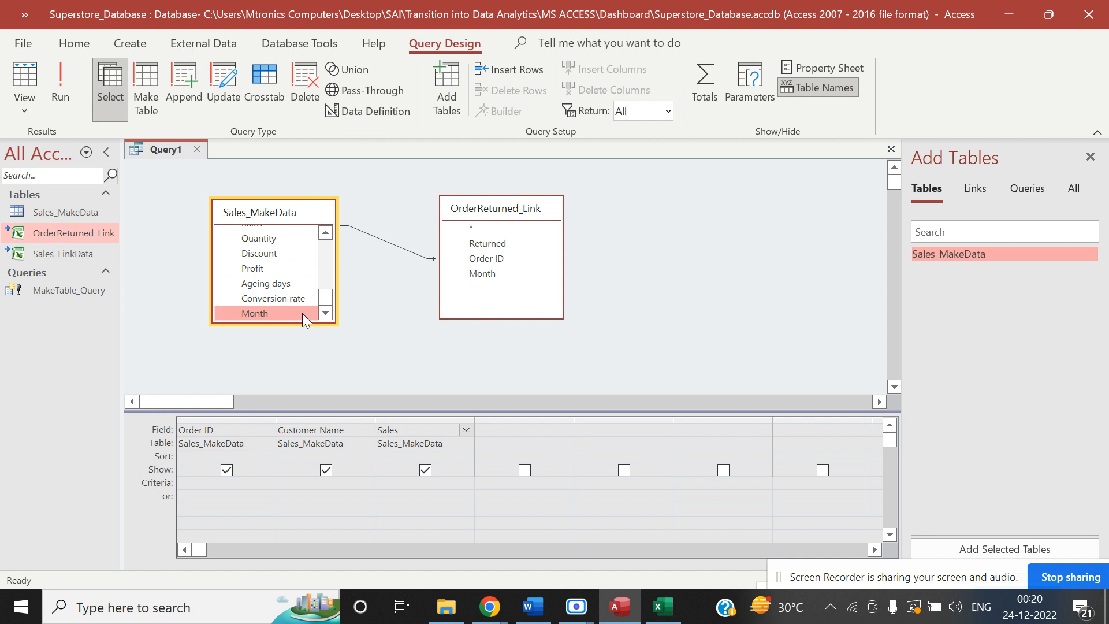
{"action": "double_click", "coordinate": [303, 313]}
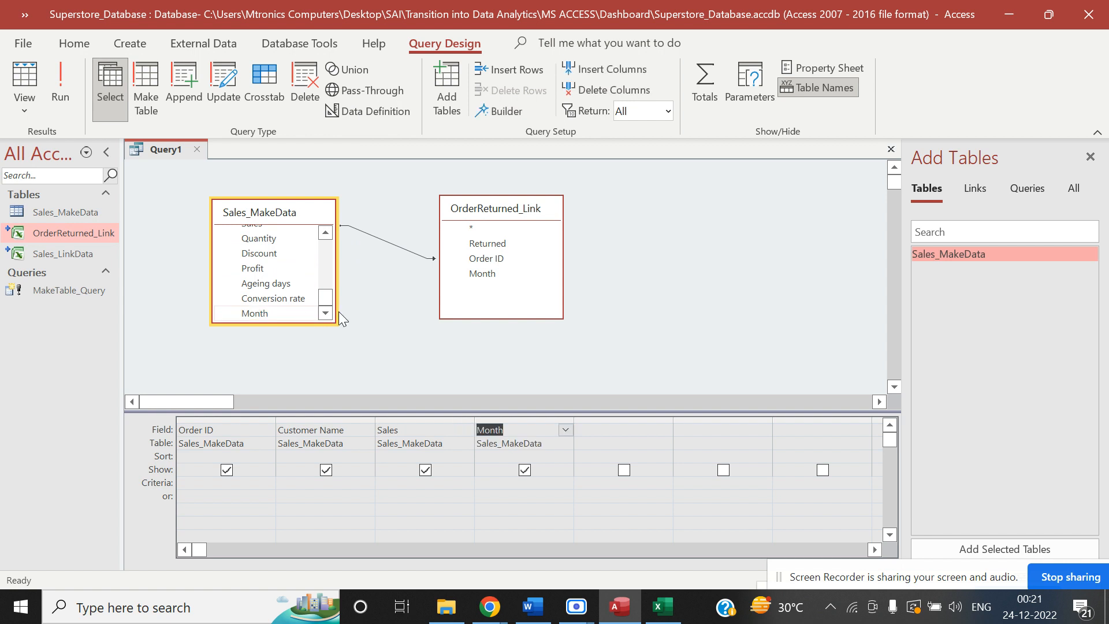
{"action": "double_click", "coordinate": [538, 253]}
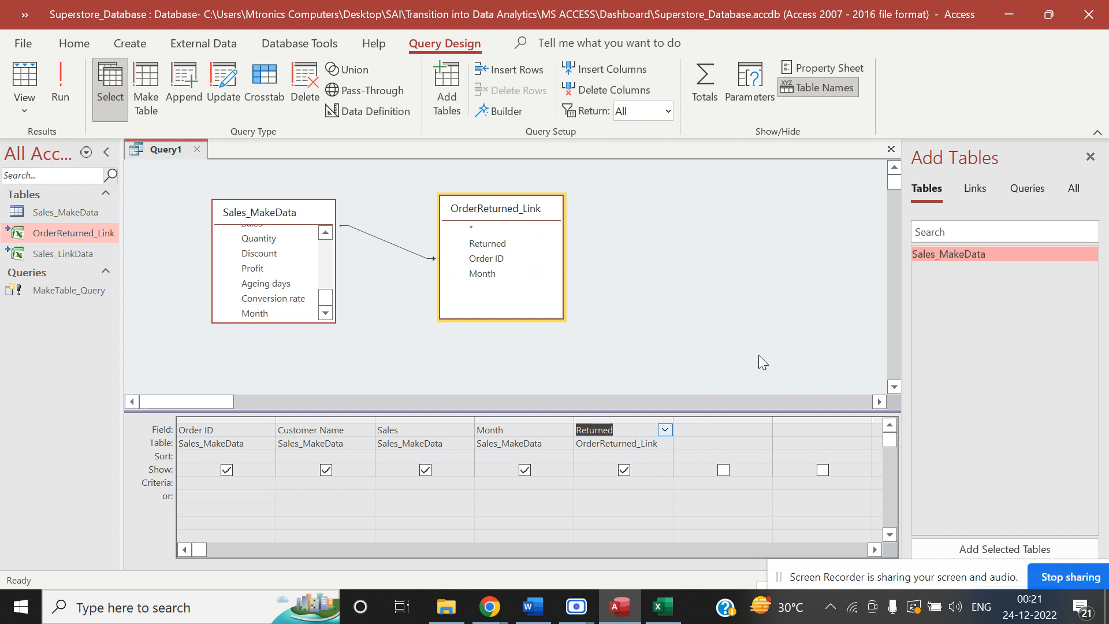
{"action": "left_click", "coordinate": [636, 617]}
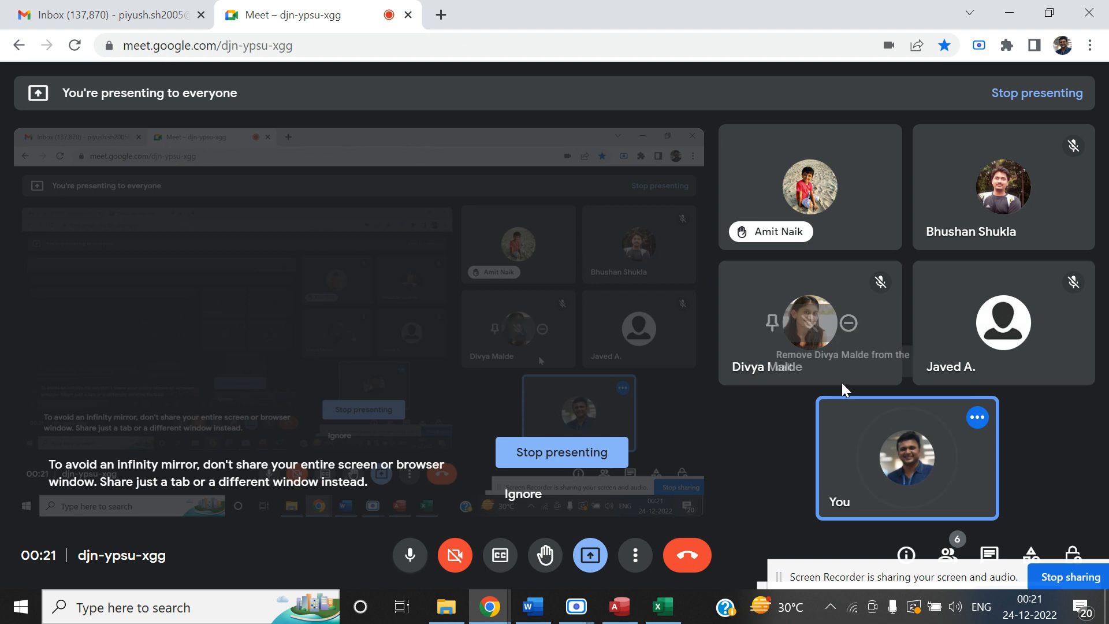
{"action": "key", "text": "alt+Tab"}
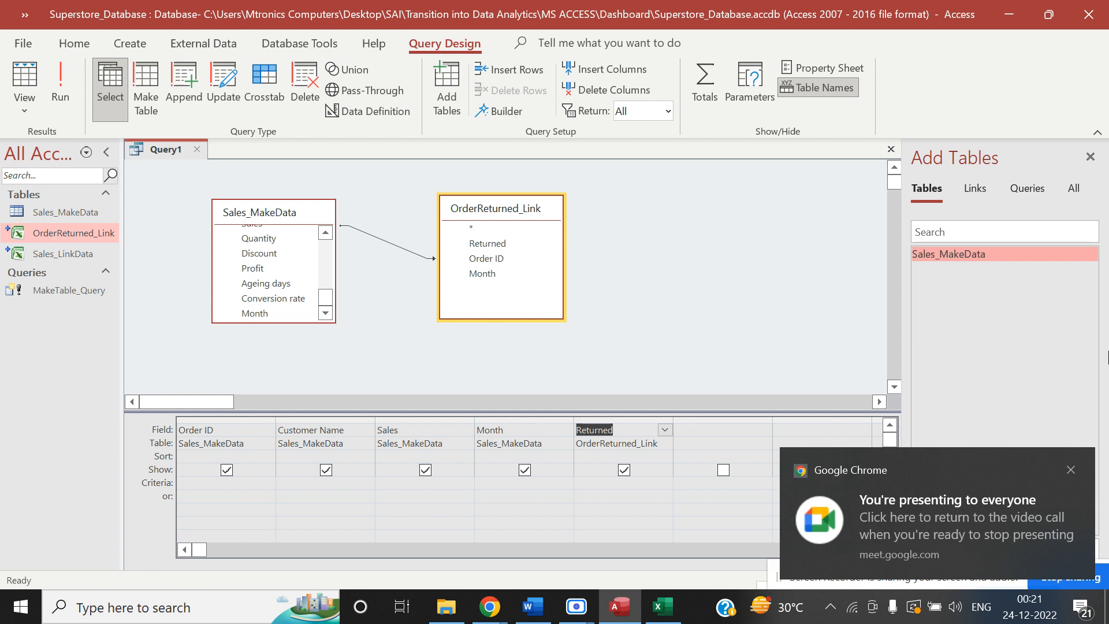
{"action": "left_click", "coordinate": [1070, 470]}
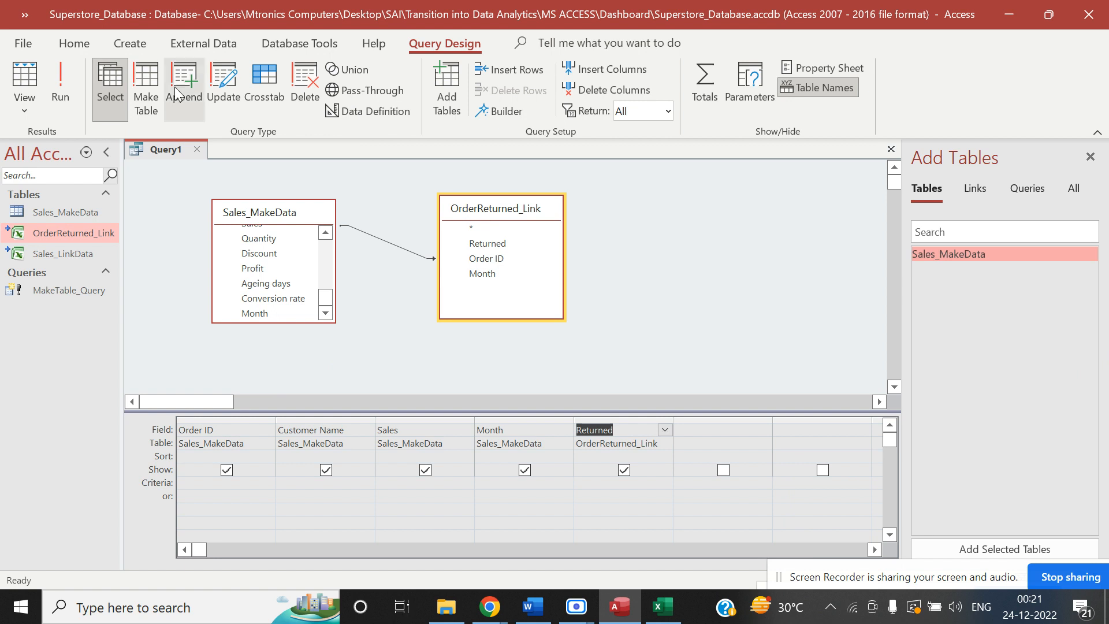
Turn the query into a make-table query that creates Sales_AppendData in the current database.
{"action": "left_click", "coordinate": [150, 87]}
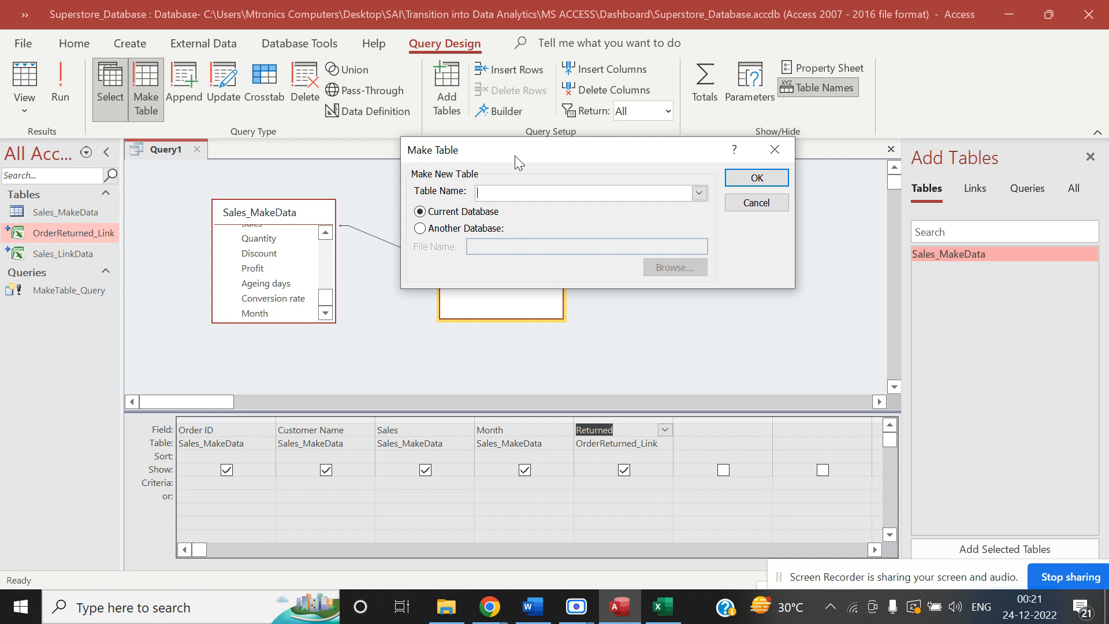
{"action": "left_click_drag", "start_coordinate": [496, 153], "coordinate": [464, 154]}
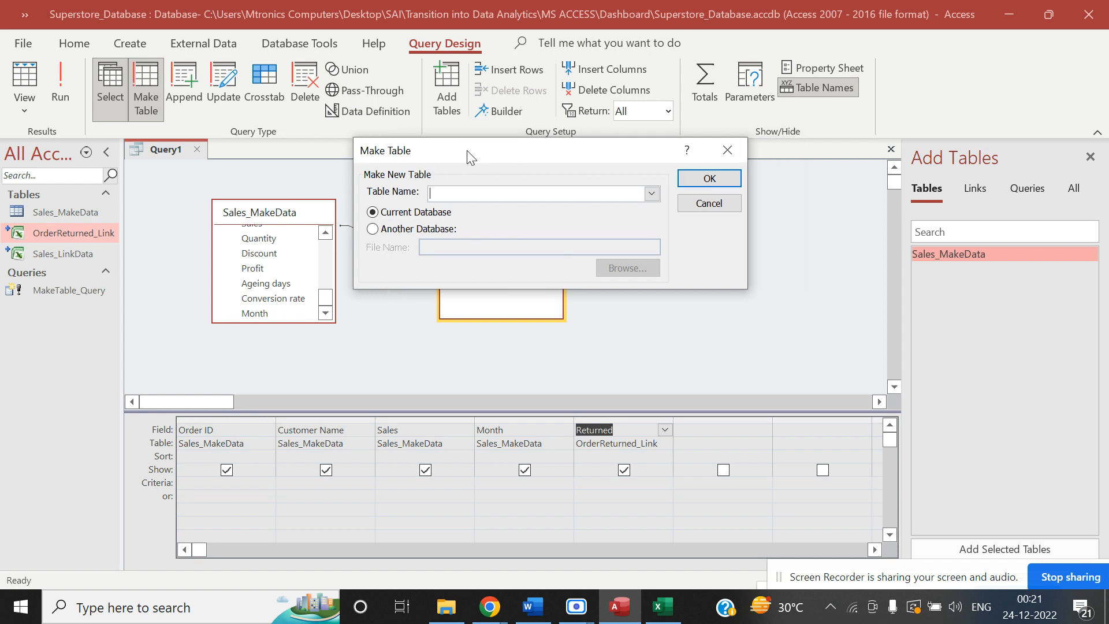
{"action": "type", "text": "Sales_AppendData"}
{"action": "left_click", "coordinate": [710, 179]}
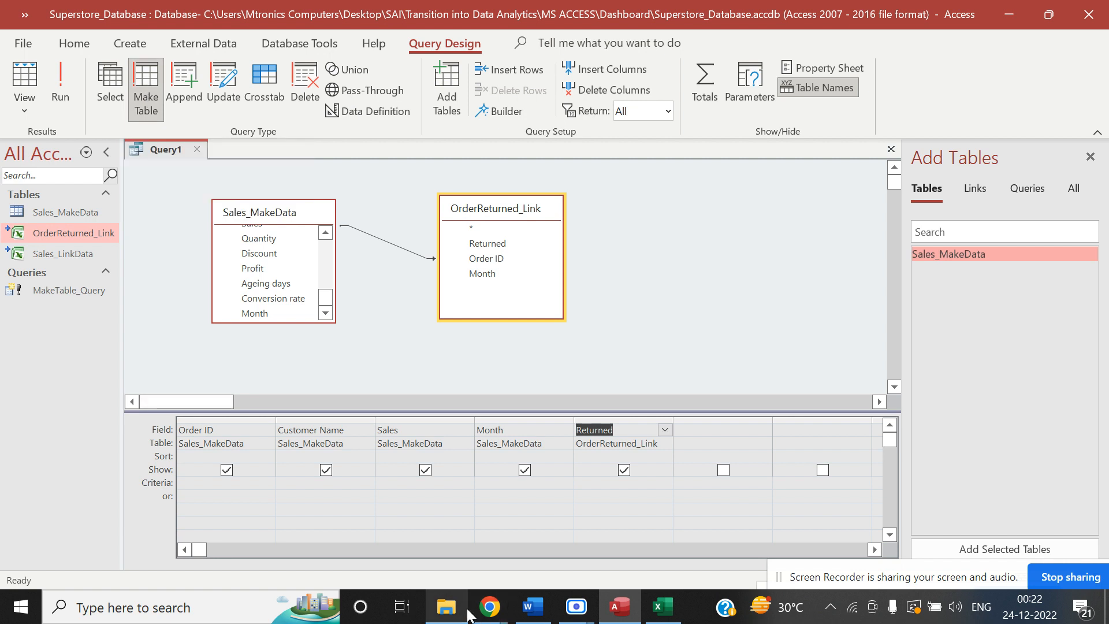
{"action": "left_click", "coordinate": [447, 607]}
{"action": "left_click", "coordinate": [447, 606]}
{"action": "mouse_move", "coordinate": [491, 614]}
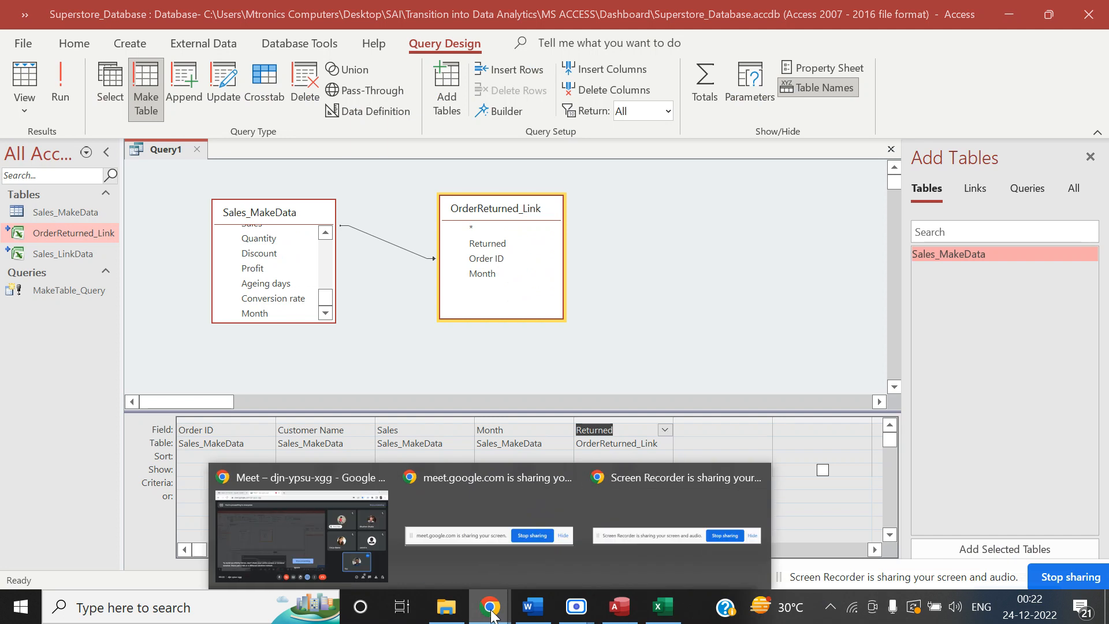
{"action": "left_click", "coordinate": [375, 509]}
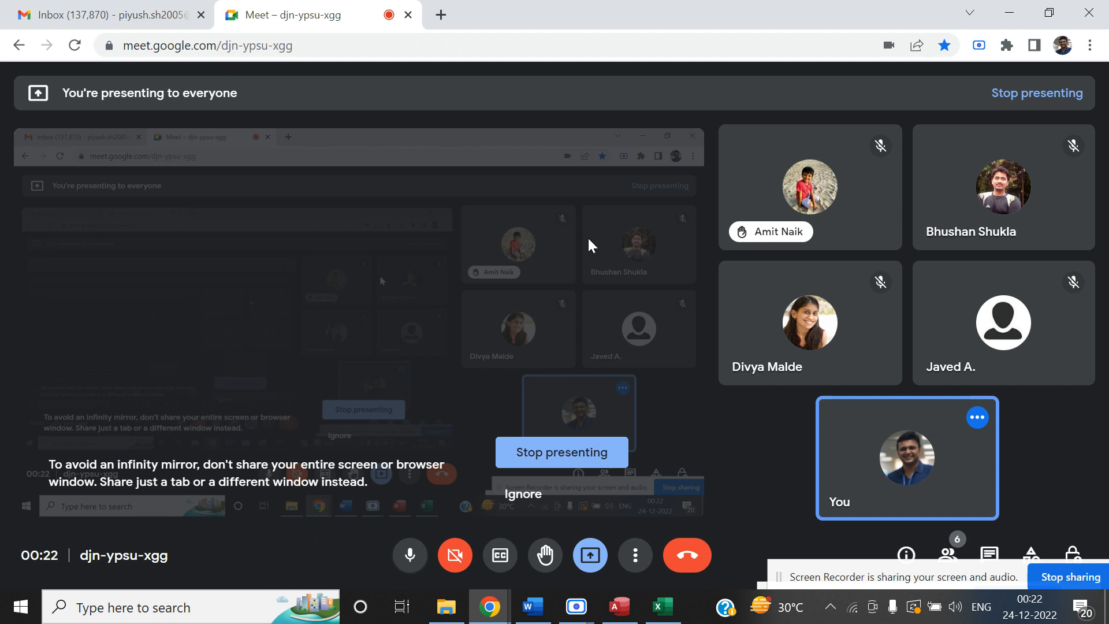
{"action": "mouse_move", "coordinate": [831, 344]}
{"action": "key", "text": "alt+Tab"}
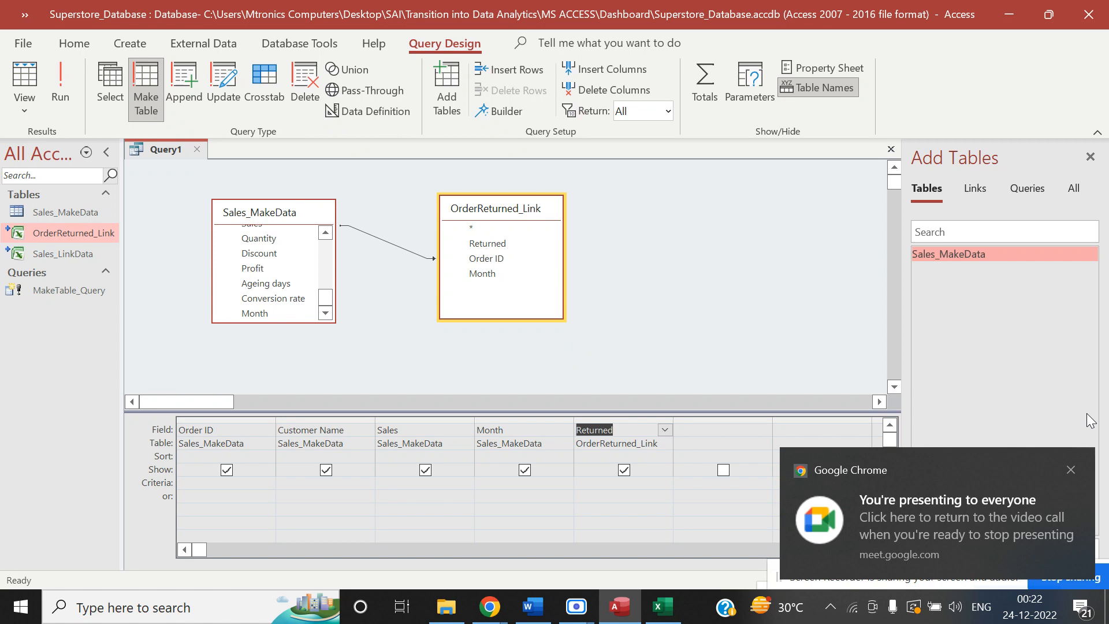
{"action": "left_click", "coordinate": [1072, 469]}
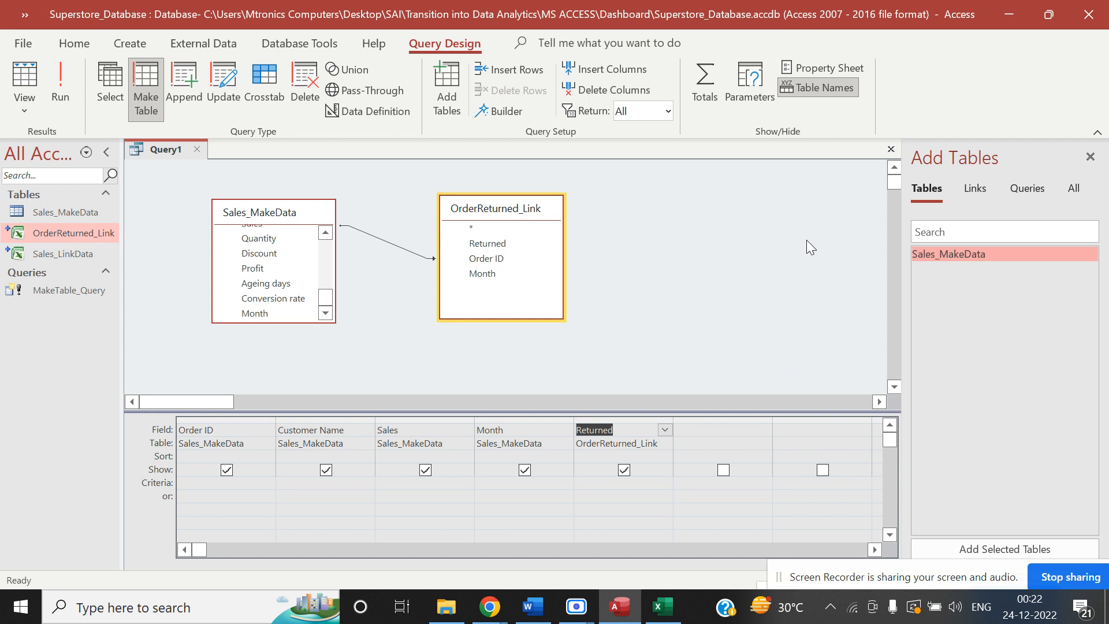
Run the make-table query and accept pasting its rows into the new table.
{"action": "mouse_move", "coordinate": [661, 608]}
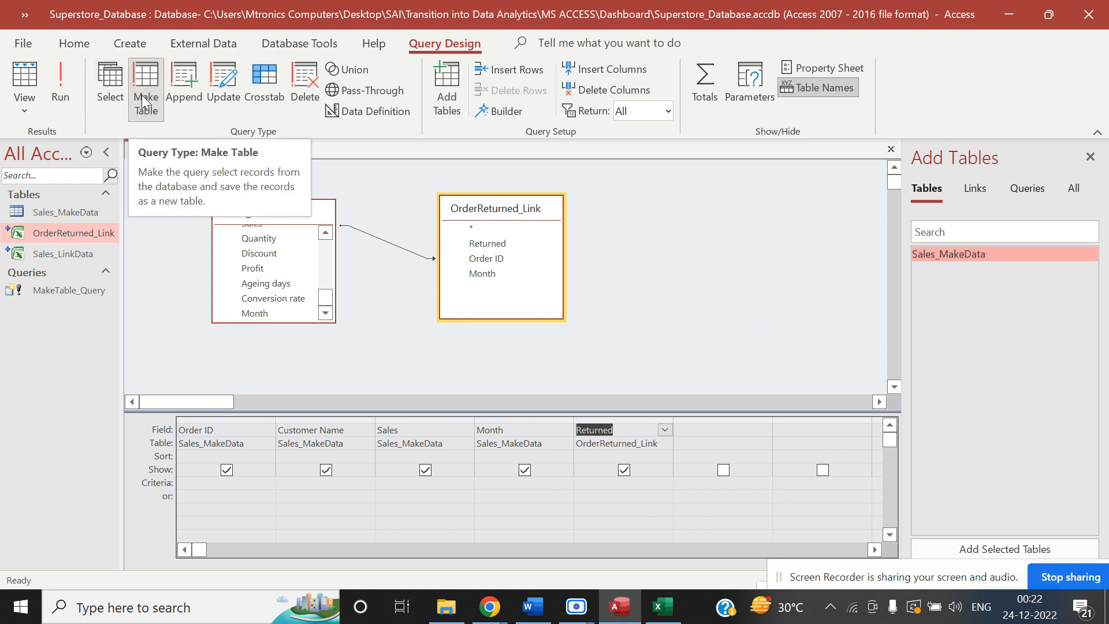
{"action": "left_click", "coordinate": [68, 78]}
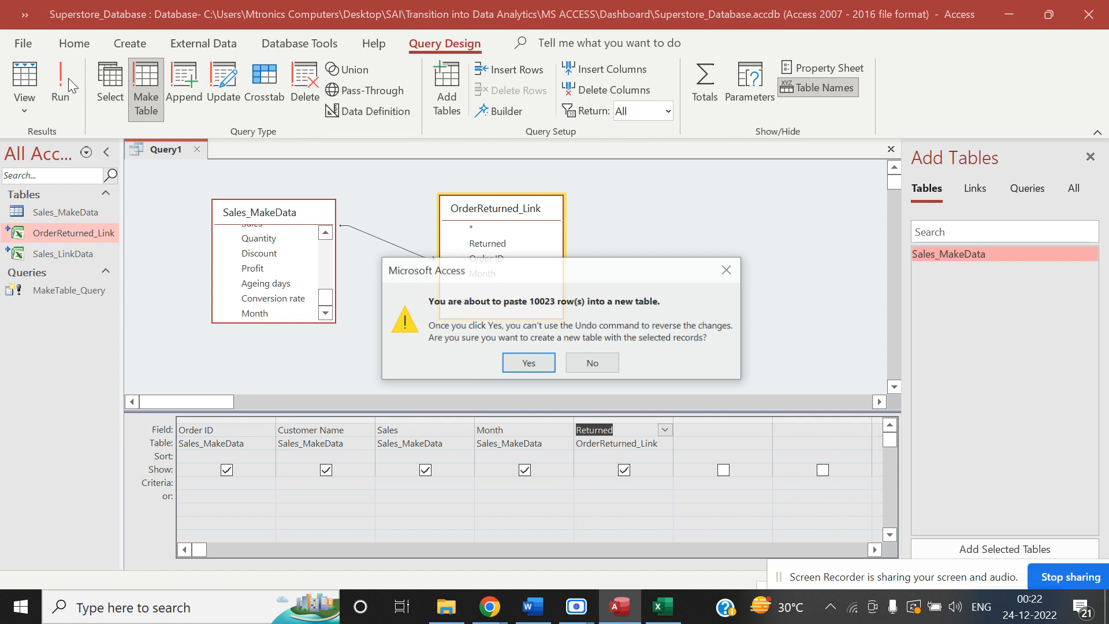
{"action": "left_click", "coordinate": [528, 369]}
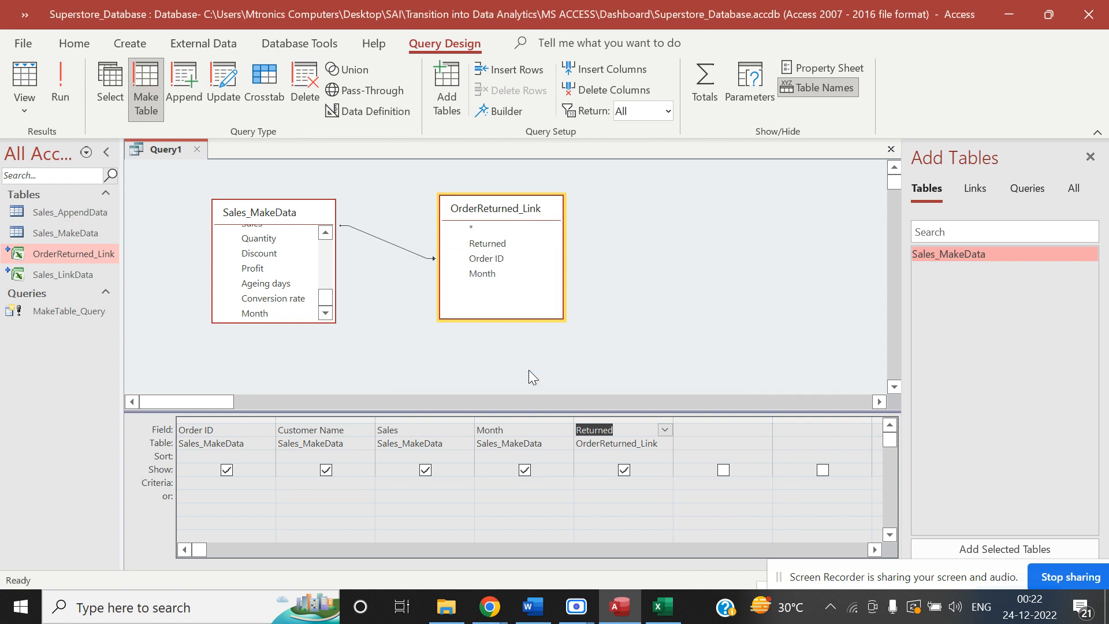
Change the query to an append query that targets Sales_AppendData in the current database.
{"action": "left_click", "coordinate": [102, 209]}
{"action": "left_click", "coordinate": [195, 97]}
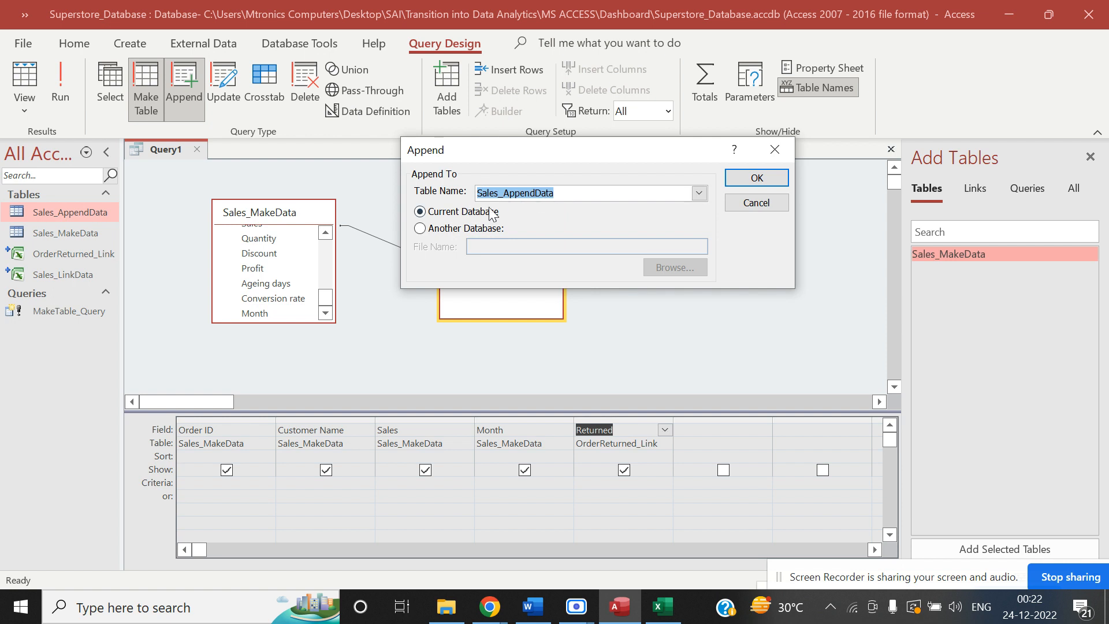
{"action": "left_click", "coordinate": [757, 177]}
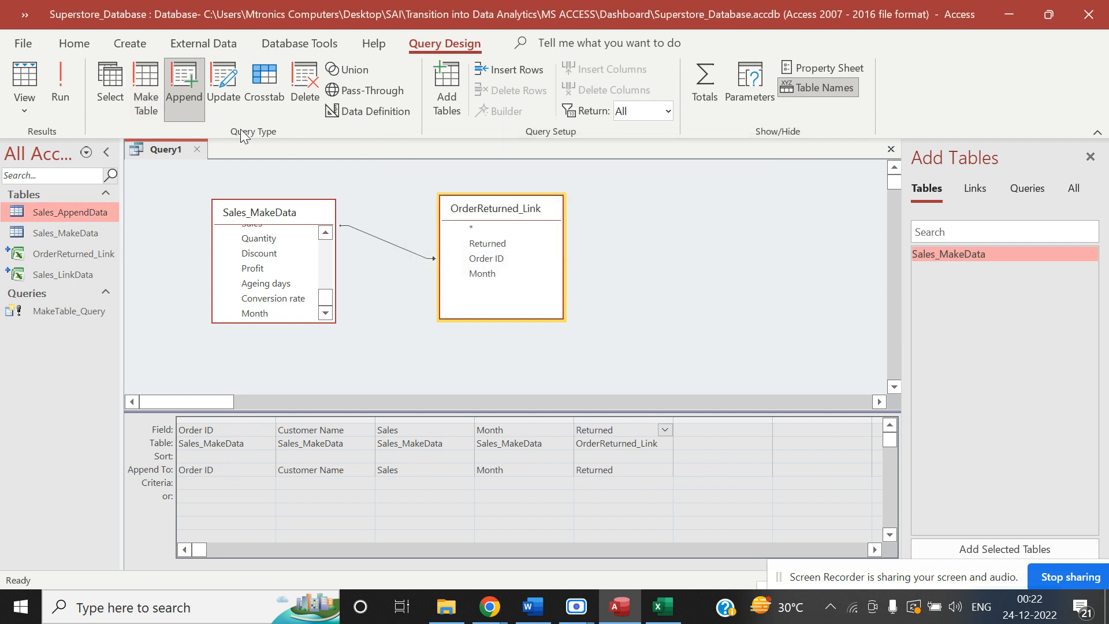
Save the query as Append_Query and close it.
{"action": "left_click", "coordinate": [170, 148]}
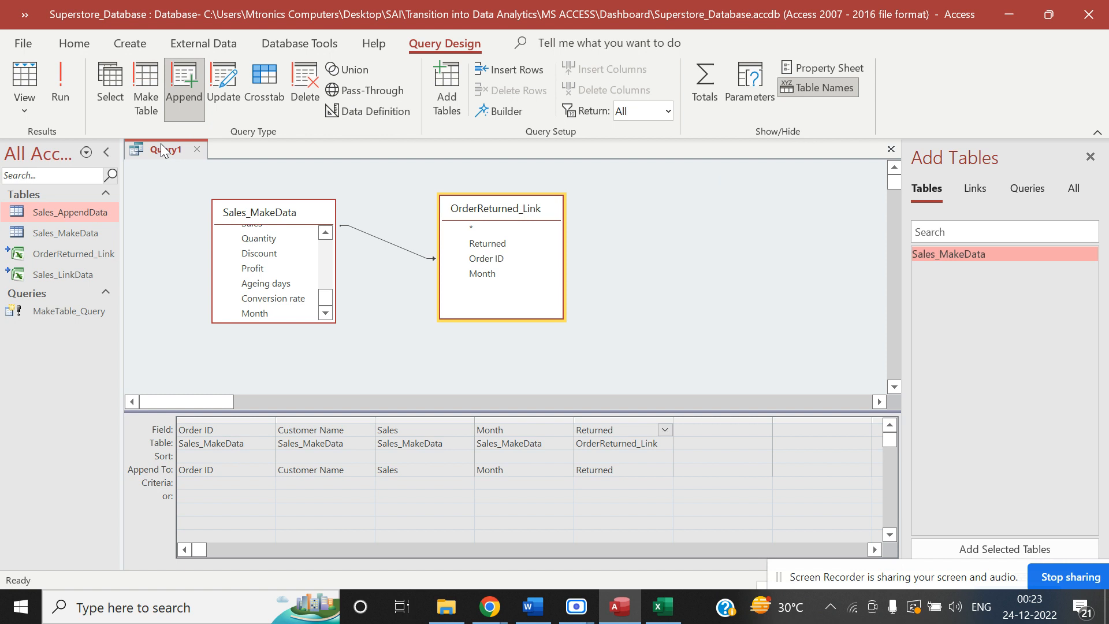
{"action": "right_click", "coordinate": [168, 145]}
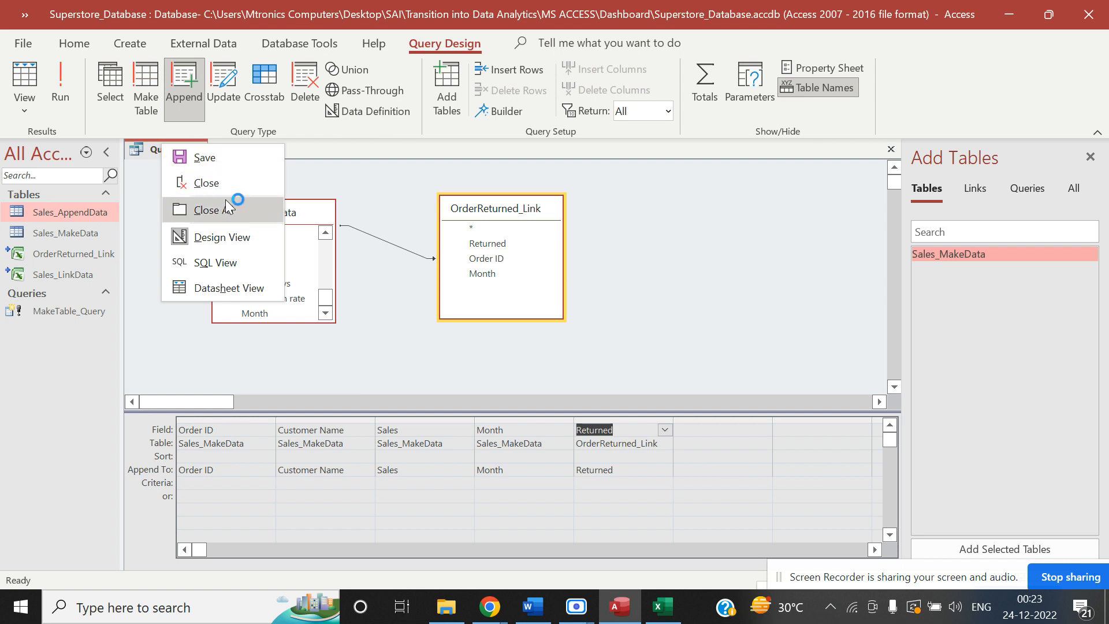
{"action": "left_click", "coordinate": [217, 162]}
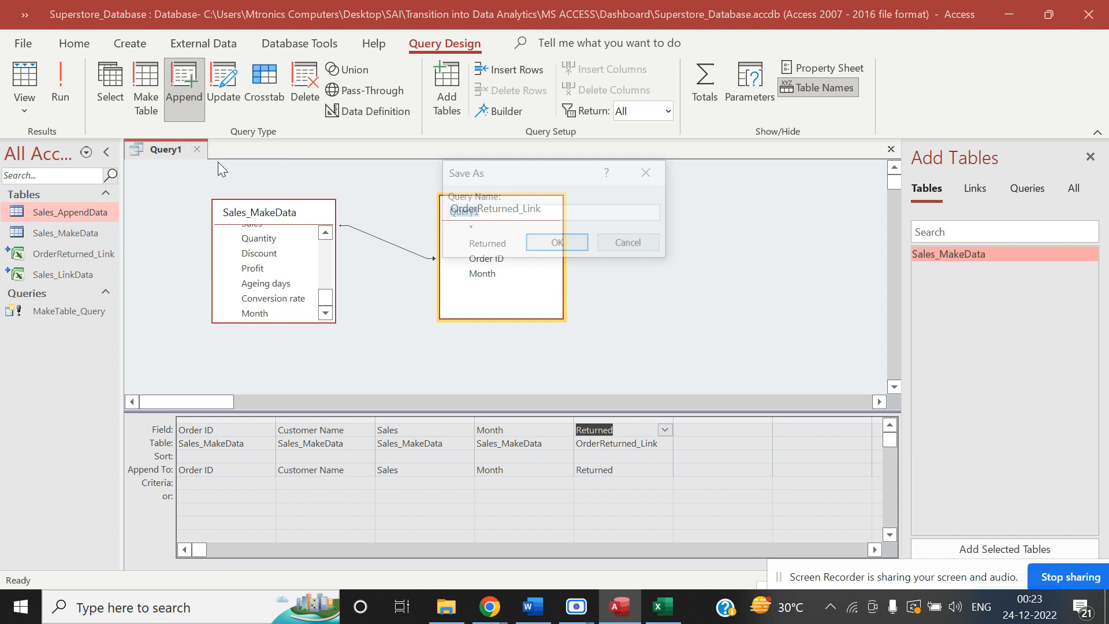
{"action": "type", "text": "Appen"}
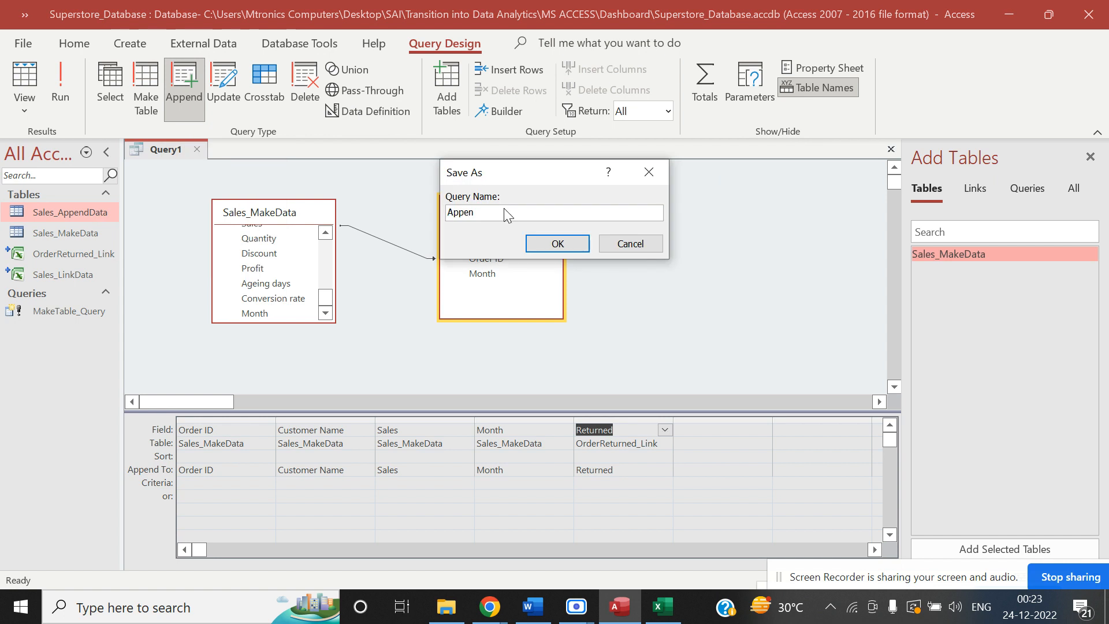
{"action": "type", "text": "d_Query"}
{"action": "left_click", "coordinate": [556, 242]}
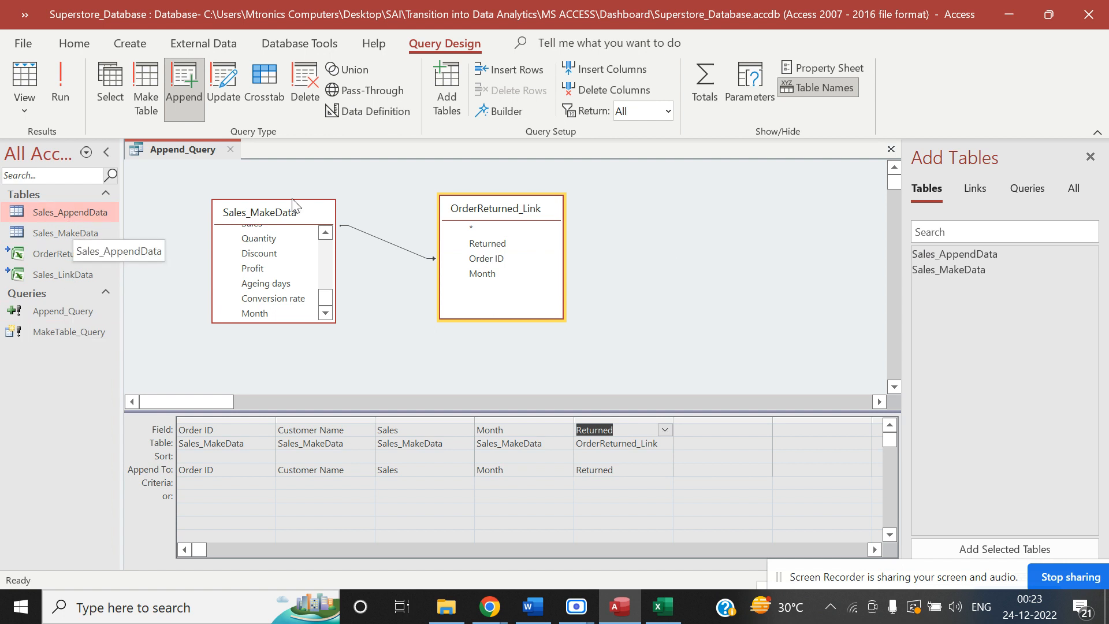
{"action": "right_click", "coordinate": [180, 149]}
{"action": "left_click", "coordinate": [222, 165]}
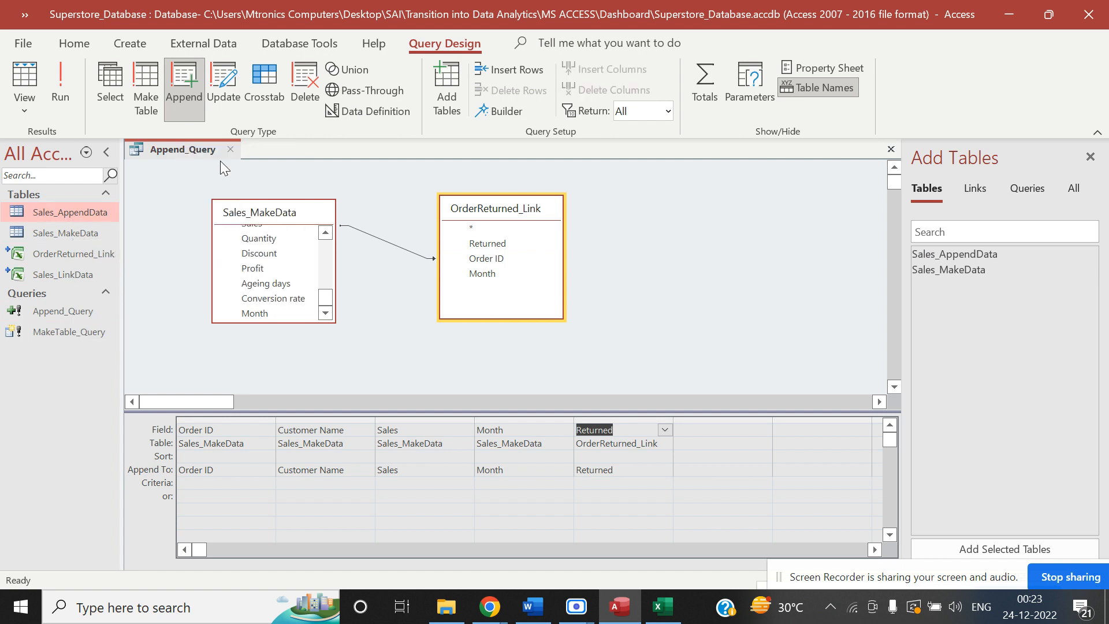
{"action": "key", "text": "ctrl+w"}
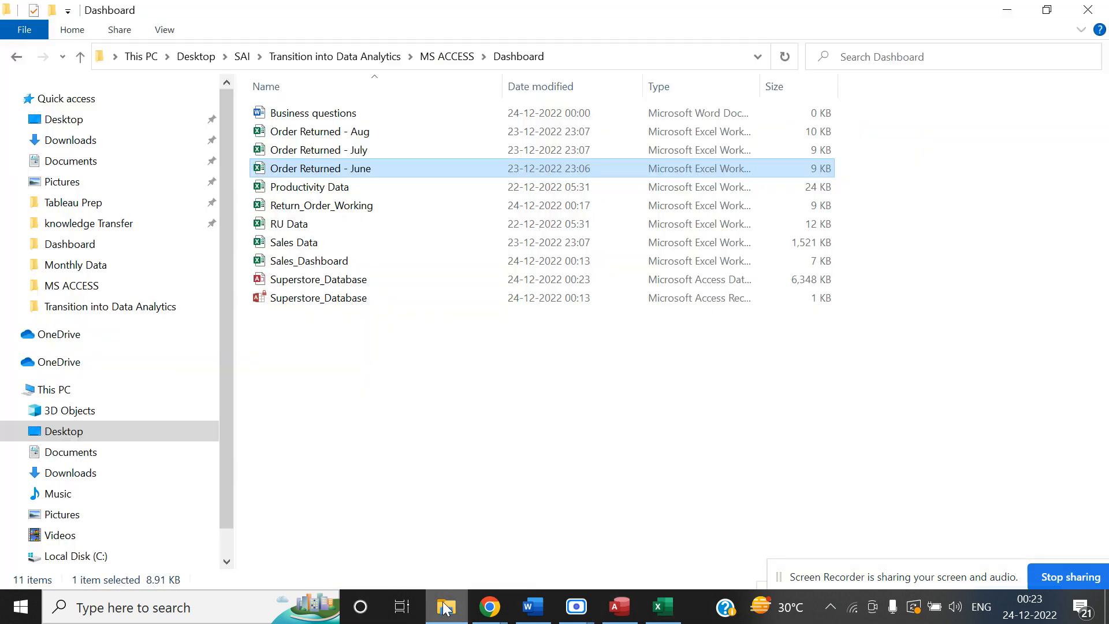
Open the Sales Data workbook from the Dashboard folder, examine its column range, close it, and return to the folder.
{"action": "left_click", "coordinate": [447, 606]}
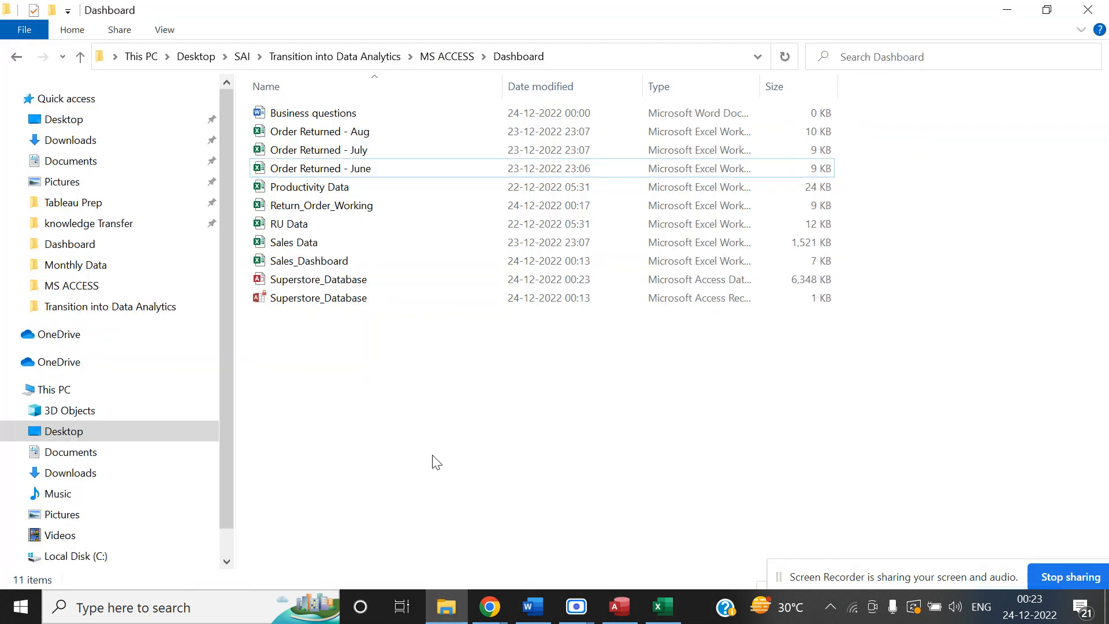
{"action": "left_click", "coordinate": [312, 242]}
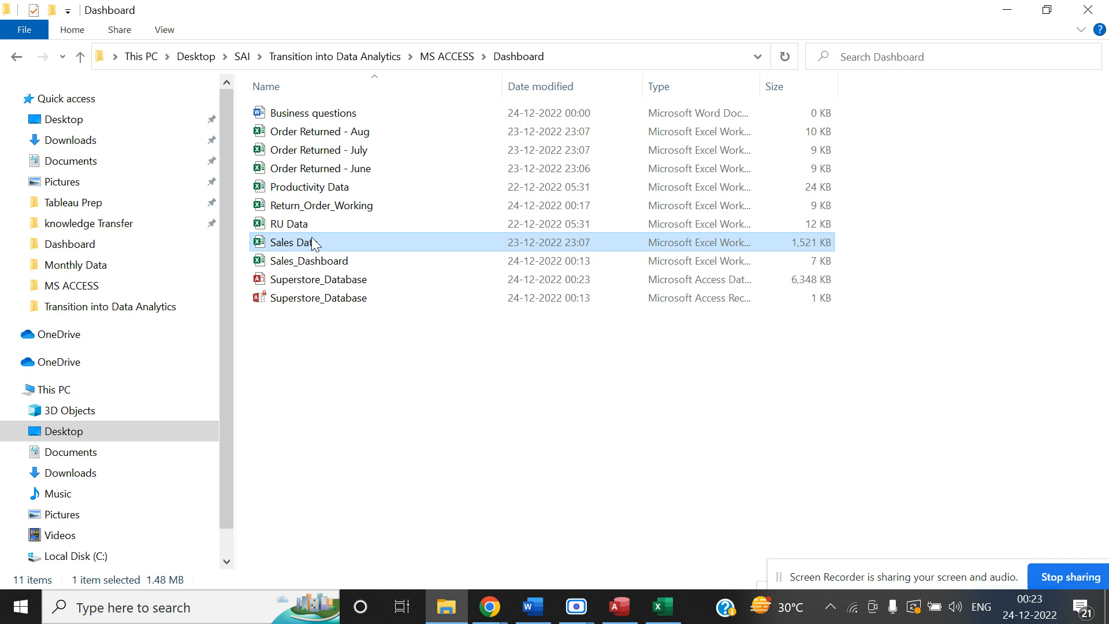
{"action": "double_click", "coordinate": [311, 242]}
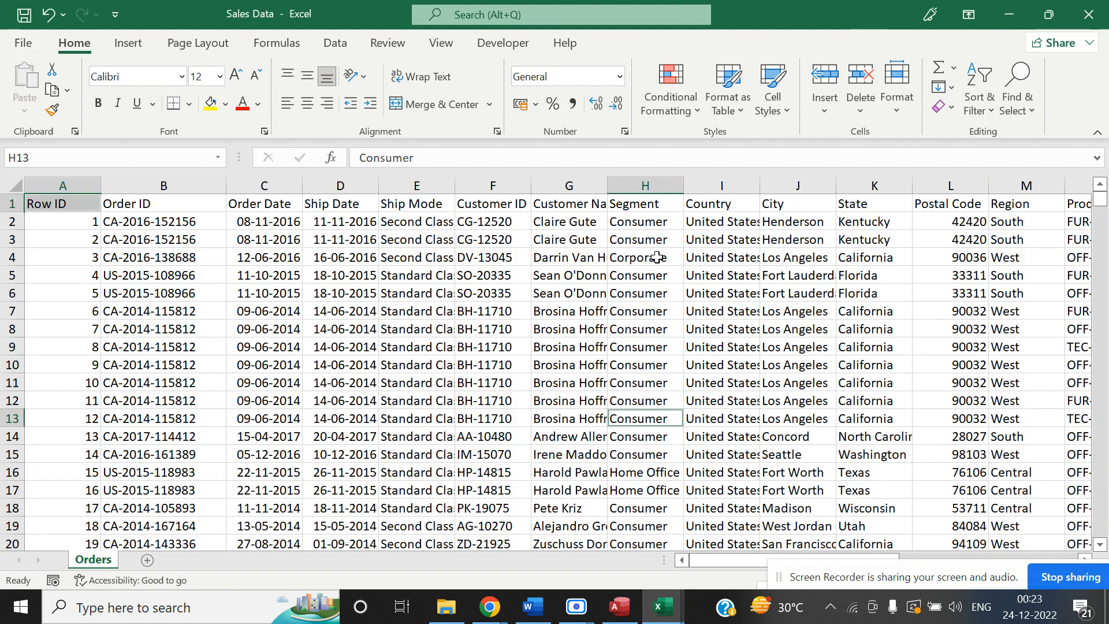
{"action": "key", "text": "ctrl+Right"}
{"action": "key", "text": "ctrl+Home"}
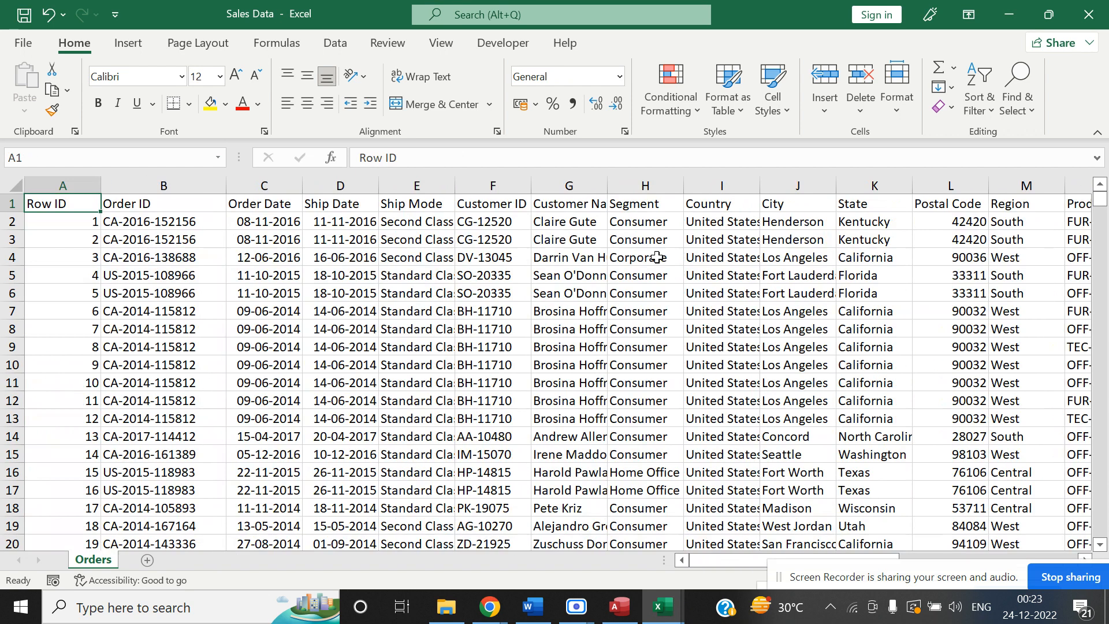
{"action": "key", "text": "ctrl+Right"}
{"action": "key", "text": "ctrl+Left"}
{"action": "left_click", "coordinate": [1089, 15]}
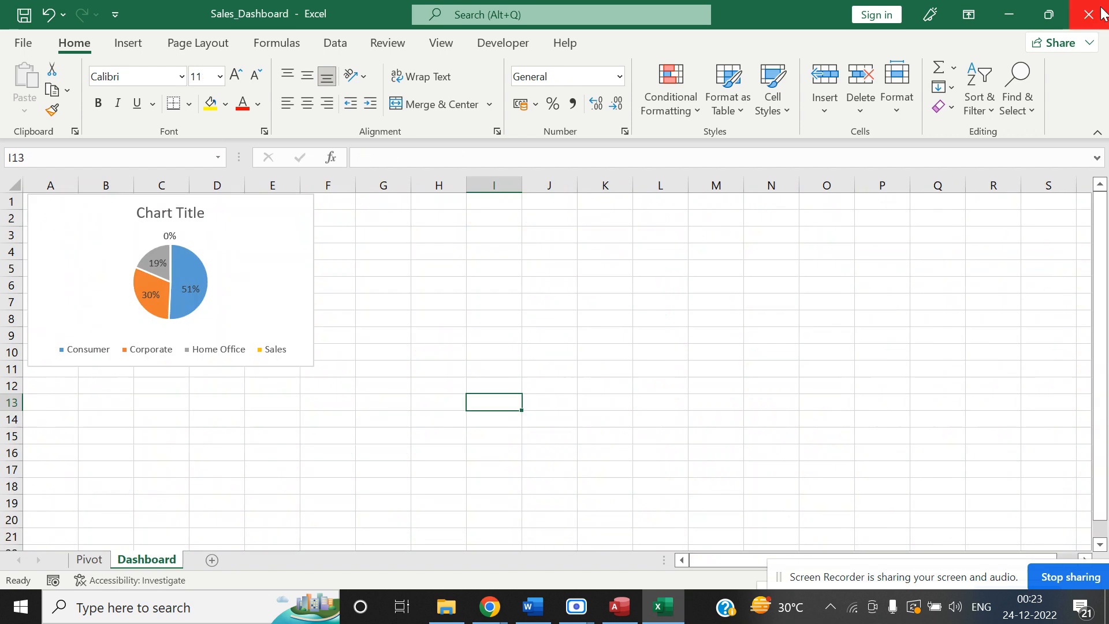
{"action": "left_click", "coordinate": [444, 607]}
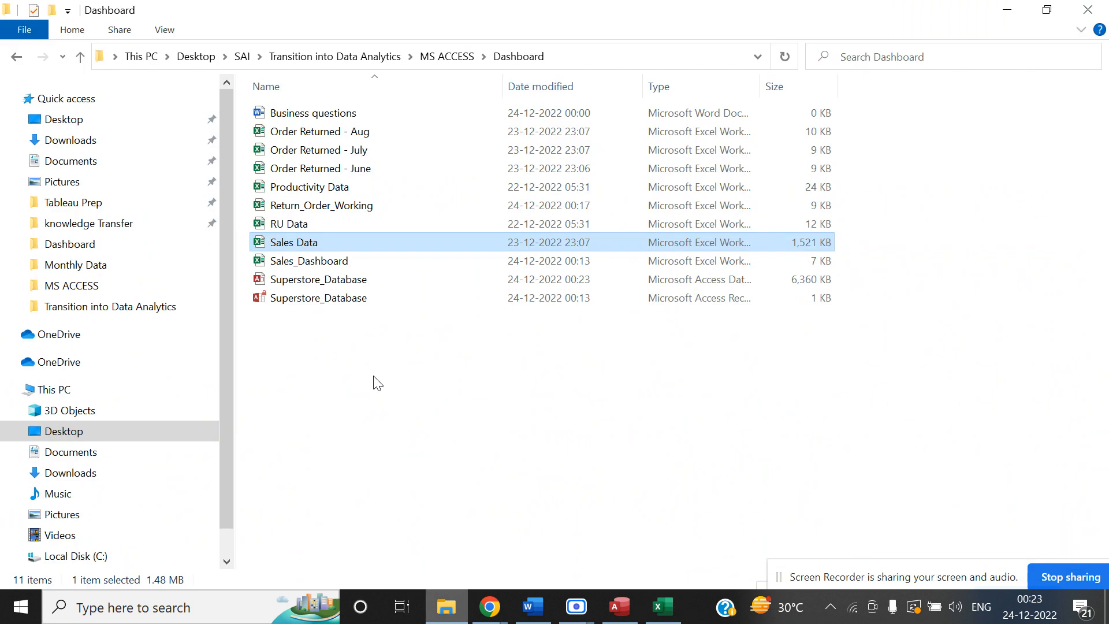
Open the Return_Order_Working workbook from the Dashboard folder and clear the June rows A2:C16 below the headers.
{"action": "left_click", "coordinate": [362, 155]}
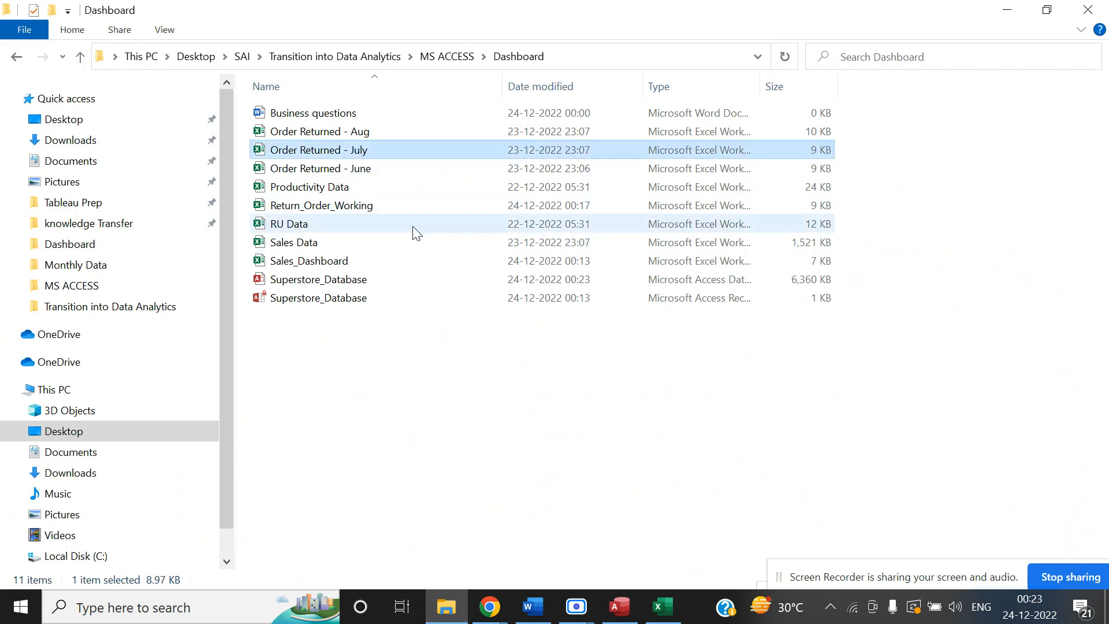
{"action": "double_click", "coordinate": [366, 206]}
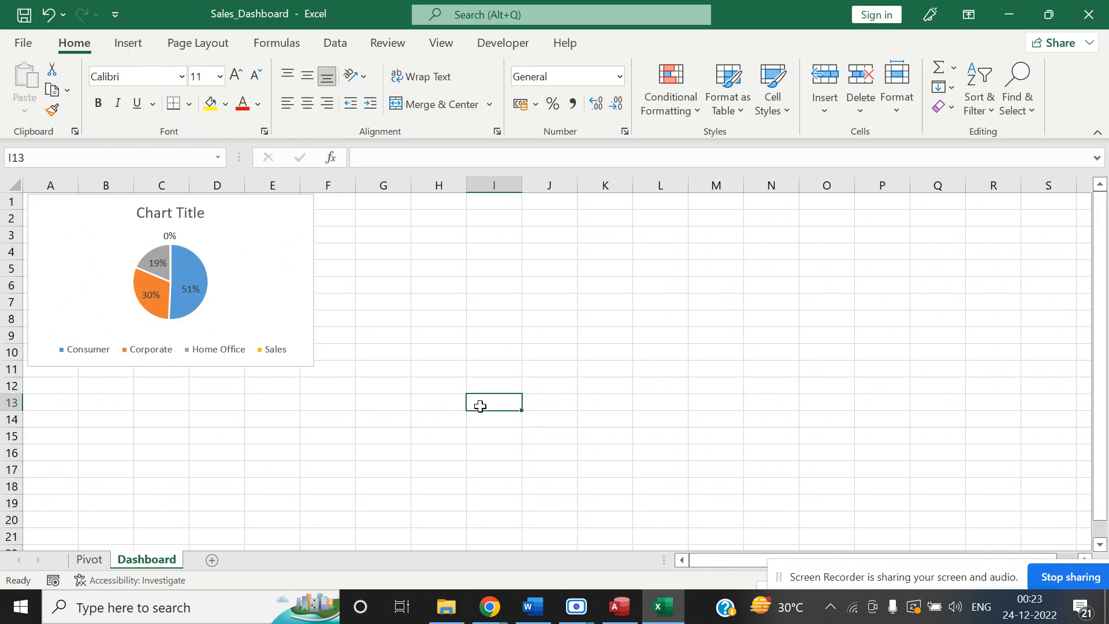
{"action": "key", "text": "ctrl+Home"}
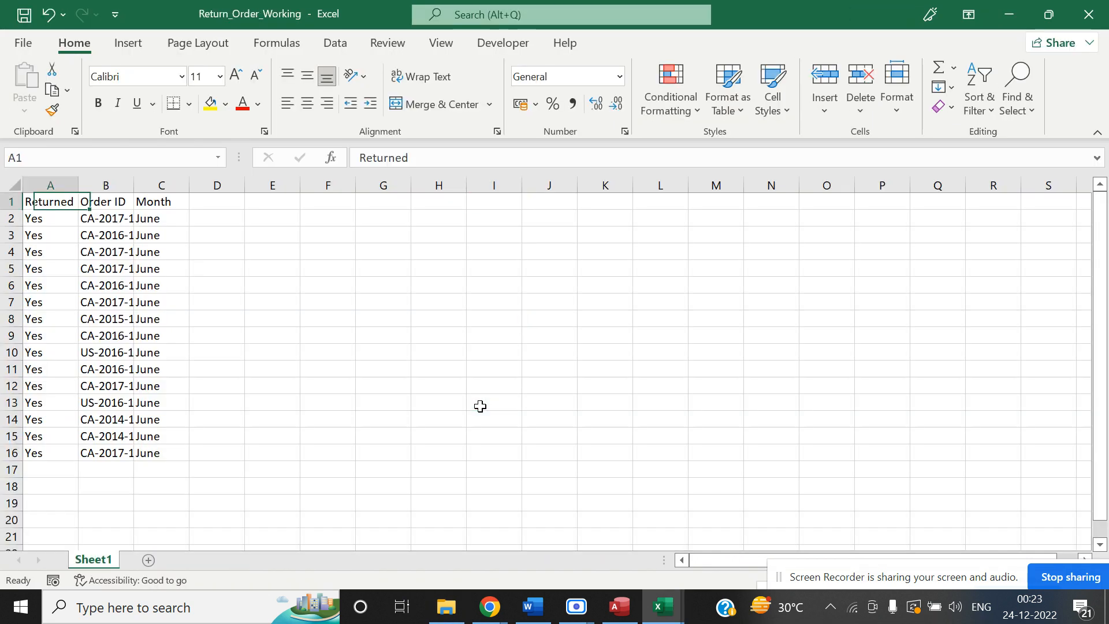
{"action": "key", "text": "Down"}
{"action": "key", "text": "ctrl+shift+Right"}
{"action": "key", "text": "ctrl+shift+Down"}
{"action": "key", "text": "Delete"}
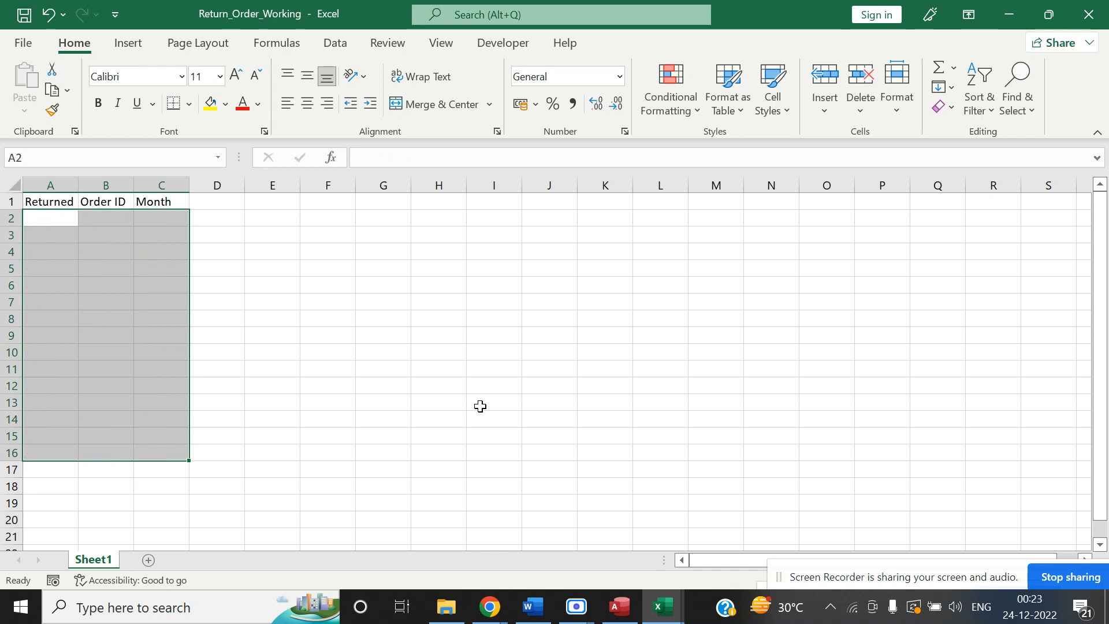
Open the Order Returned - July workbook from the Dashboard folder and copy all its data rows below the headers.
{"action": "key", "text": "alt+Tab"}
{"action": "key", "text": "alt+Tab"}
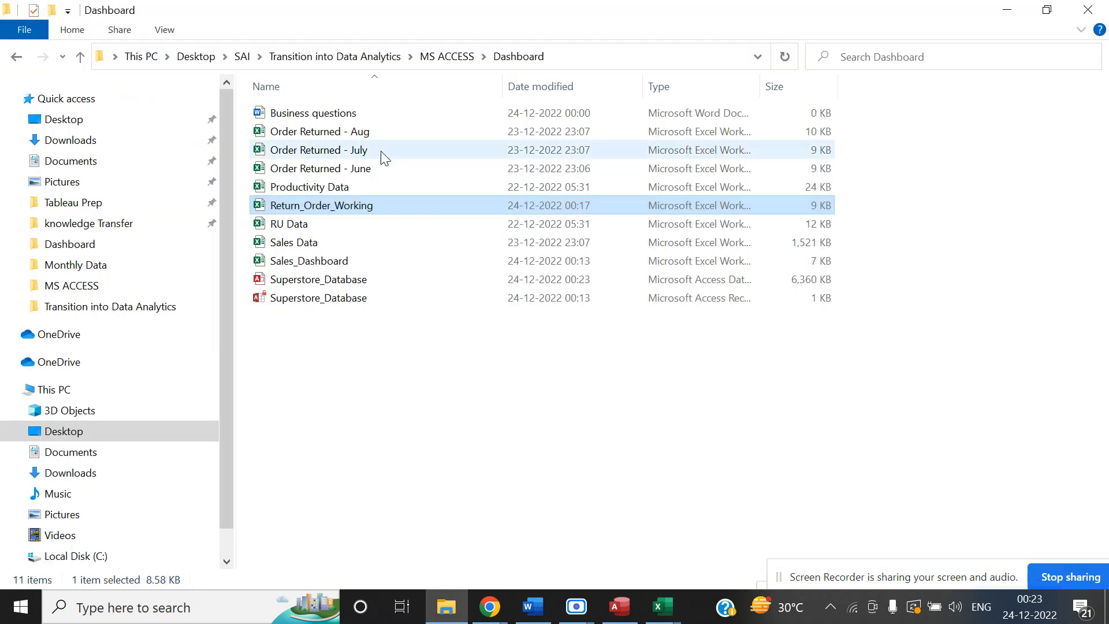
{"action": "left_click", "coordinate": [379, 150]}
{"action": "key", "text": "alt+Tab"}
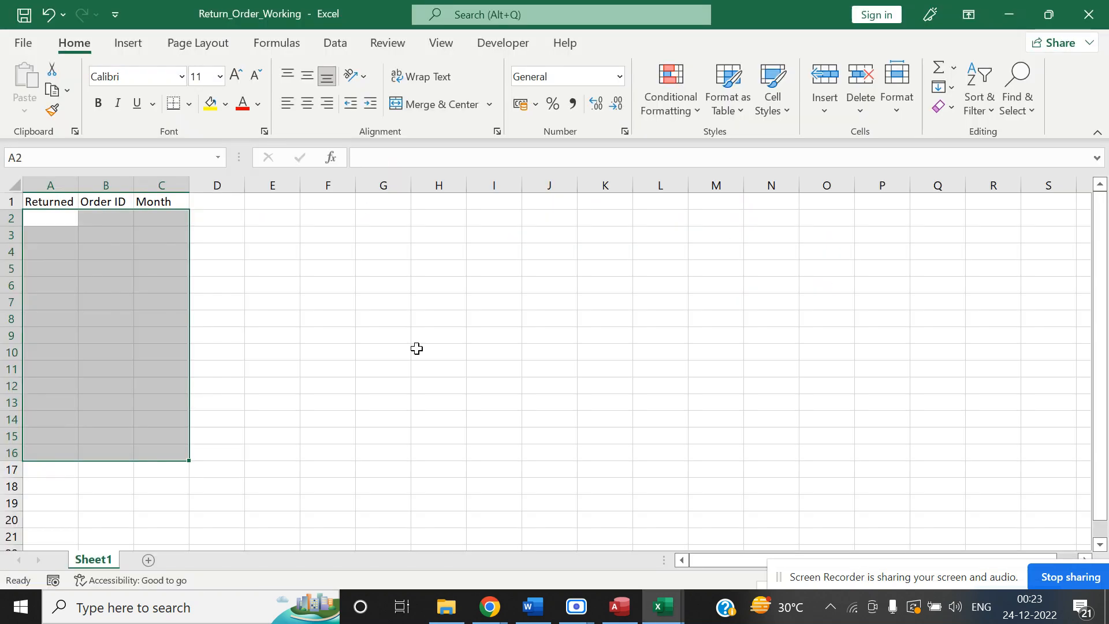
{"action": "key", "text": "Down"}
{"action": "key", "text": "ctrl+shift+Right"}
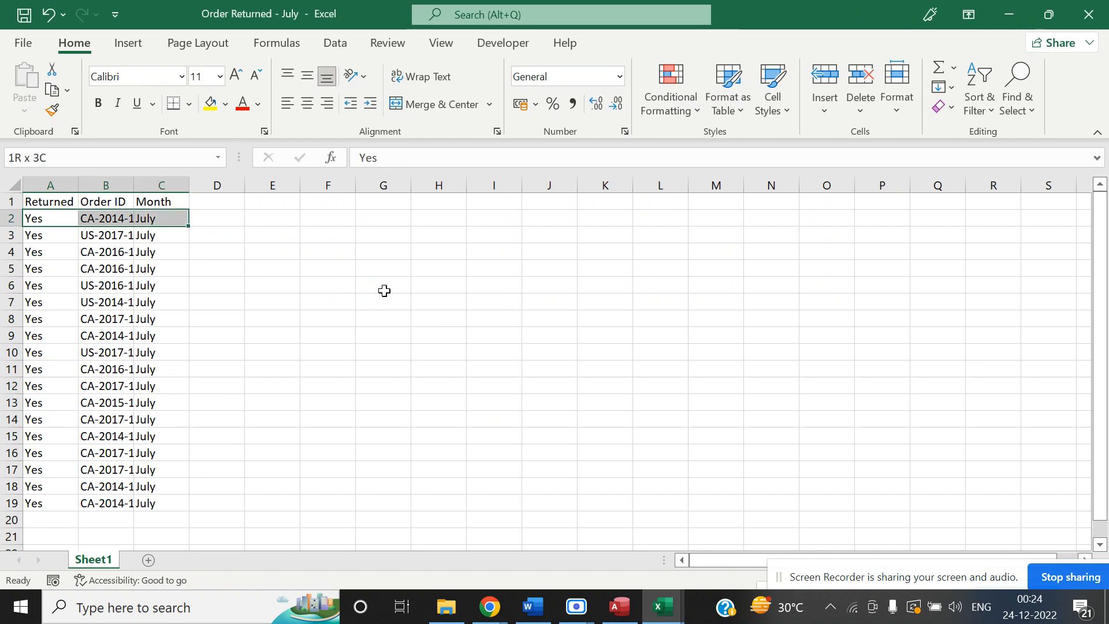
{"action": "key", "text": "ctrl+shift+Down"}
{"action": "key", "text": "ctrl+c"}
Paste the copied July rows into Return_Order_Working starting at A2, and save and close the returned-order workbooks.
{"action": "key", "text": "alt+Tab"}
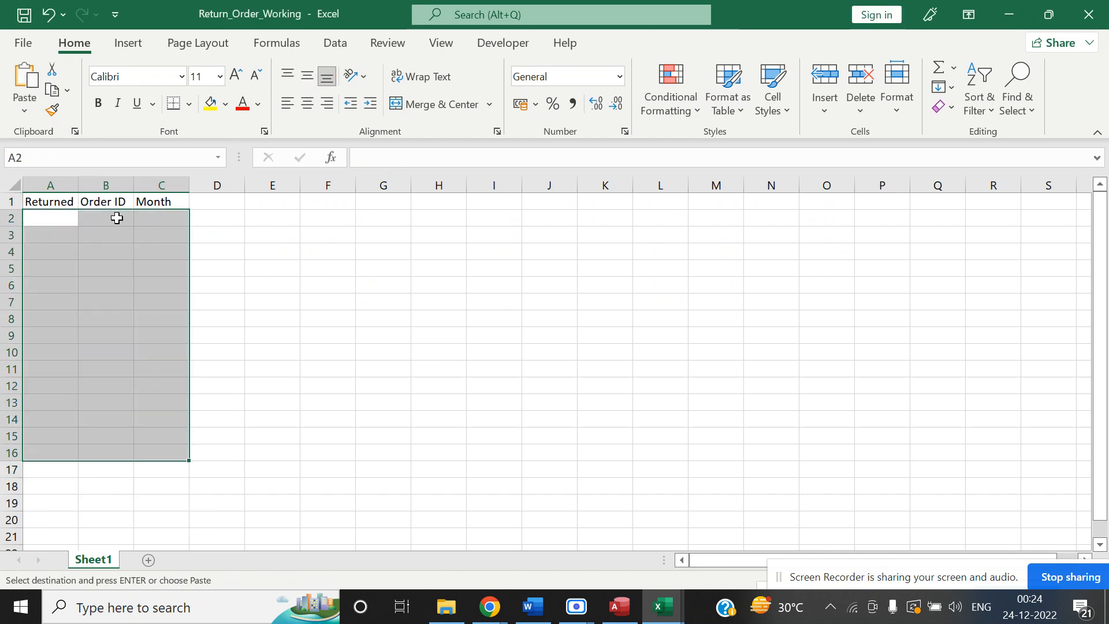
{"action": "left_click", "coordinate": [65, 218]}
{"action": "key", "text": "ctrl+v"}
{"action": "key", "text": "Right"}
{"action": "key", "text": "Left"}
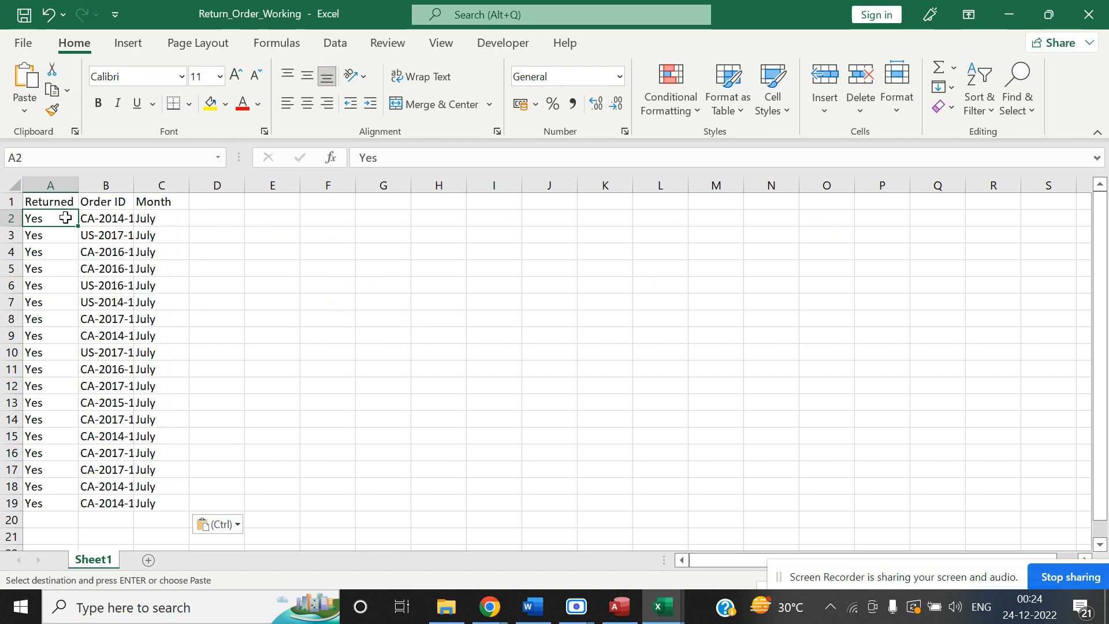
{"action": "key", "text": "Escape"}
{"action": "key", "text": "alt+Tab"}
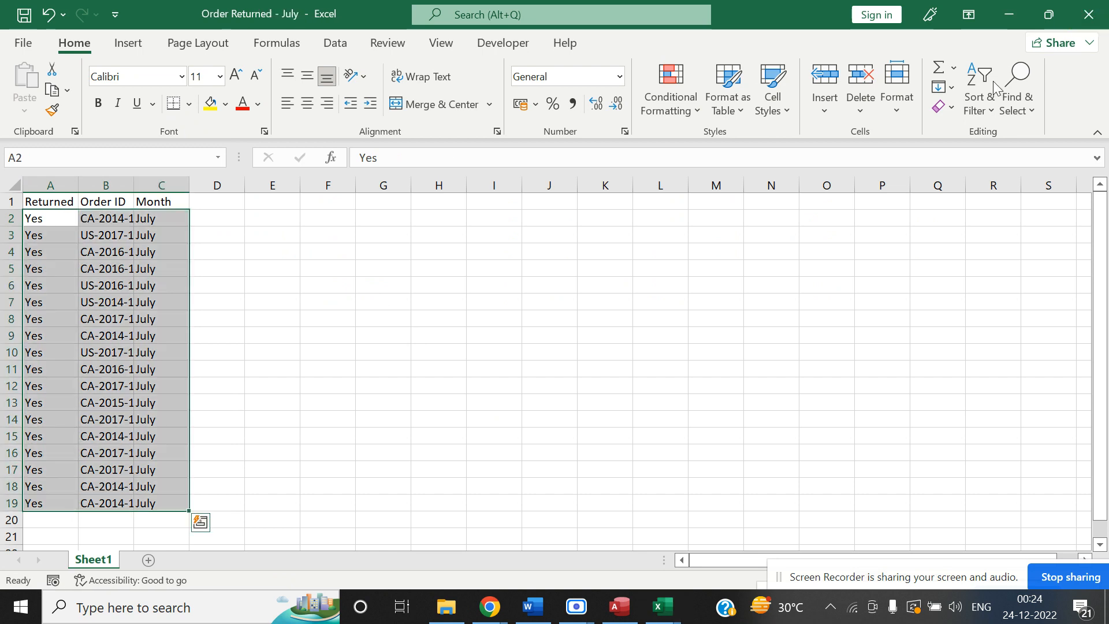
{"action": "key", "text": "alt+Tab"}
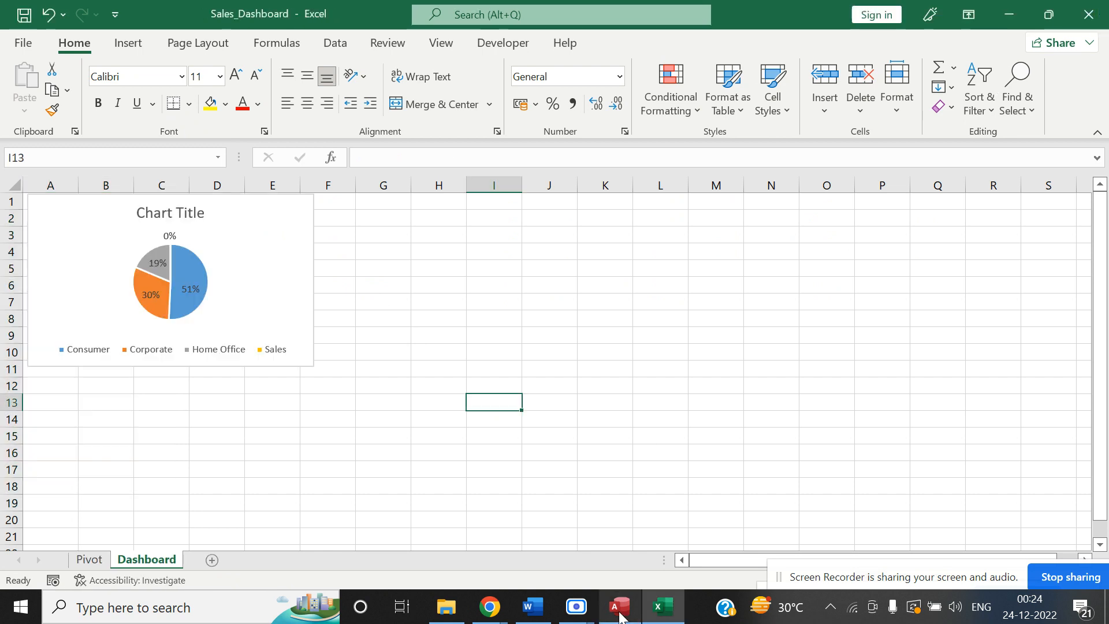
Switch to the Superstore_Database in Access and run MakeTable_Query, accepting all its confirmations.
{"action": "left_click", "coordinate": [620, 613]}
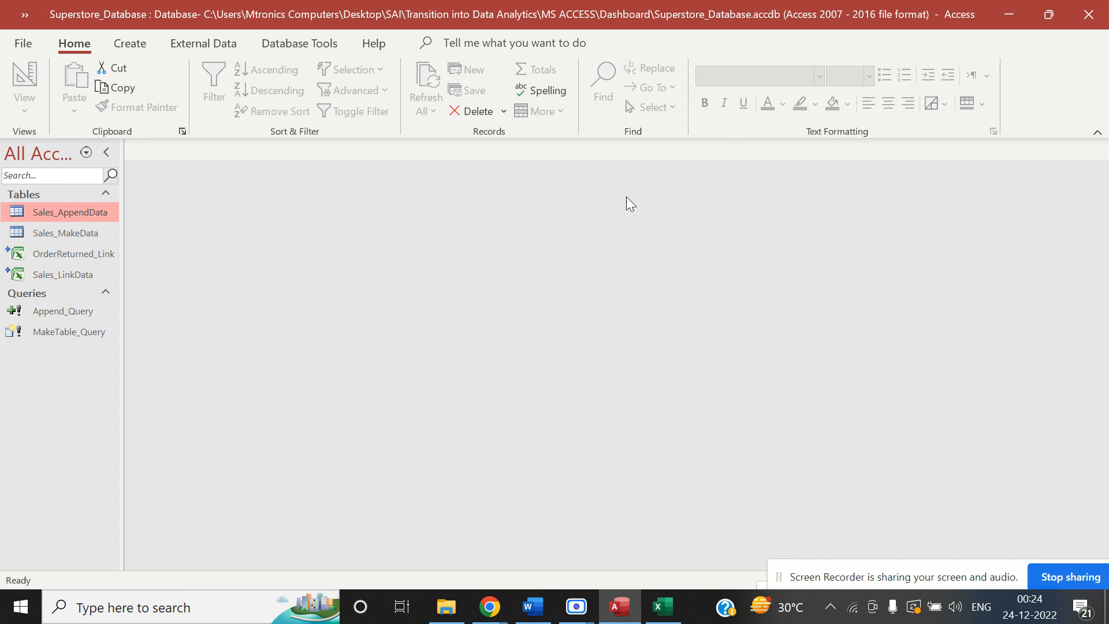
{"action": "left_click", "coordinate": [81, 312]}
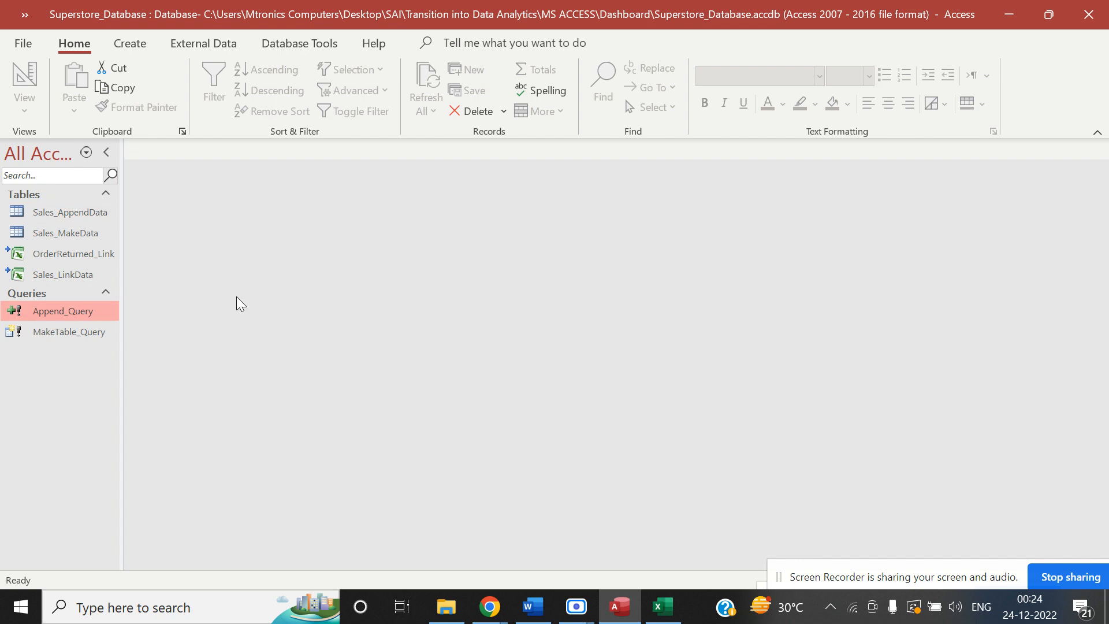
{"action": "left_click", "coordinate": [84, 332]}
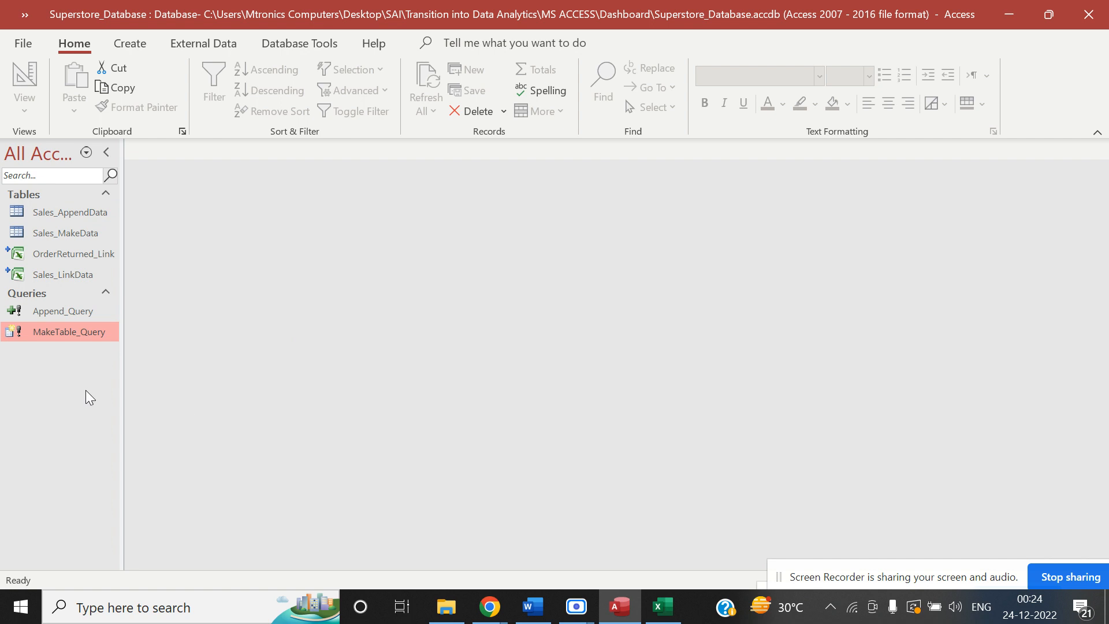
{"action": "double_click", "coordinate": [65, 331]}
{"action": "left_click", "coordinate": [500, 361]}
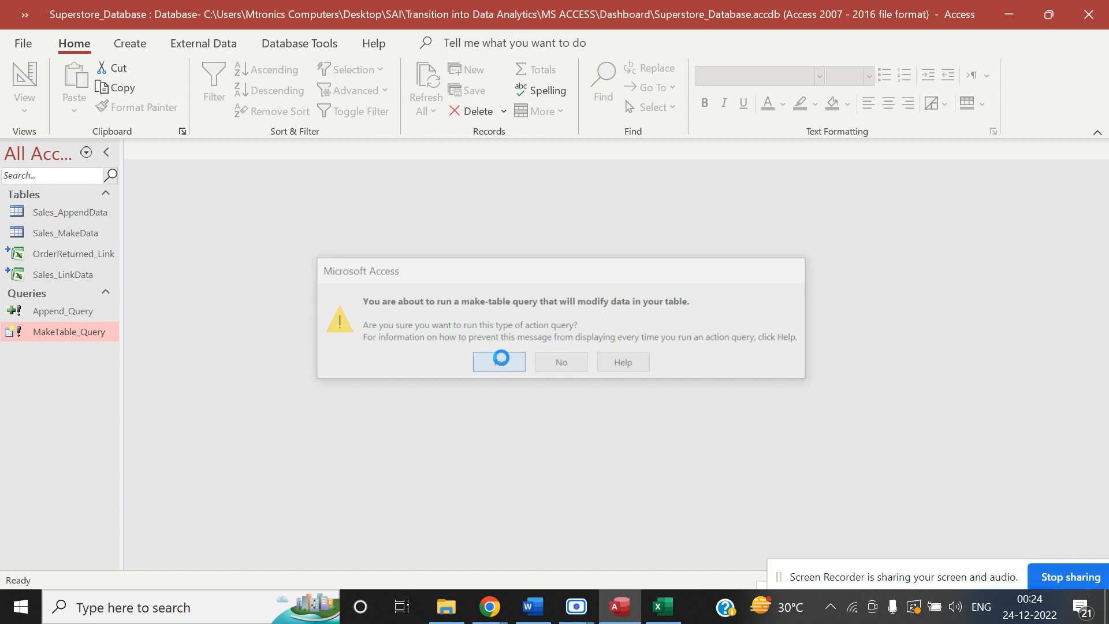
{"action": "left_click", "coordinate": [516, 358]}
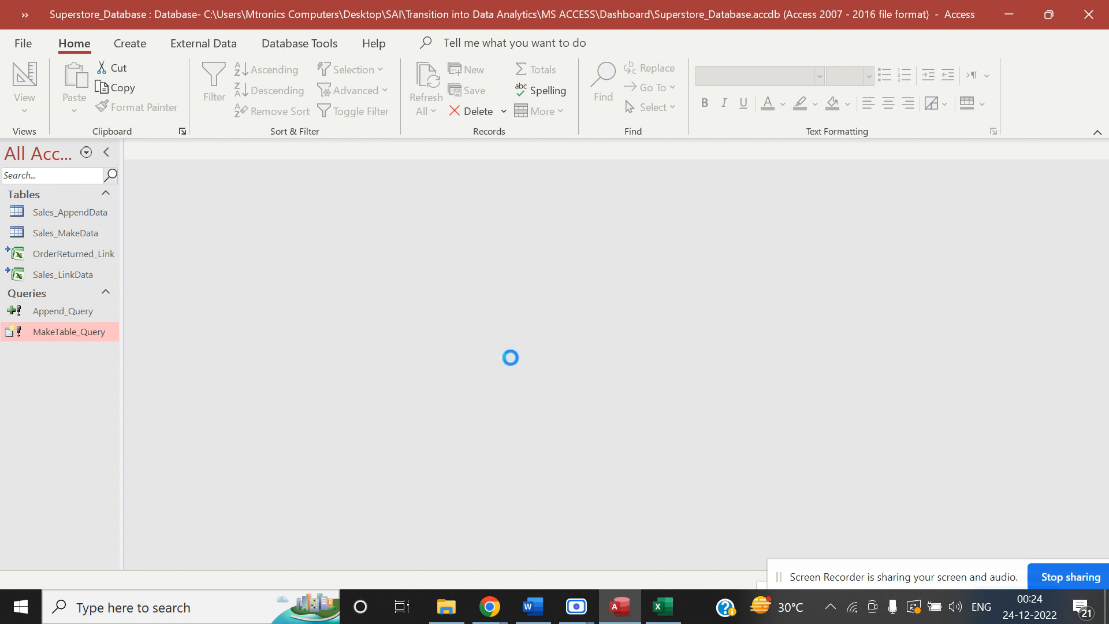
{"action": "left_click", "coordinate": [512, 361]}
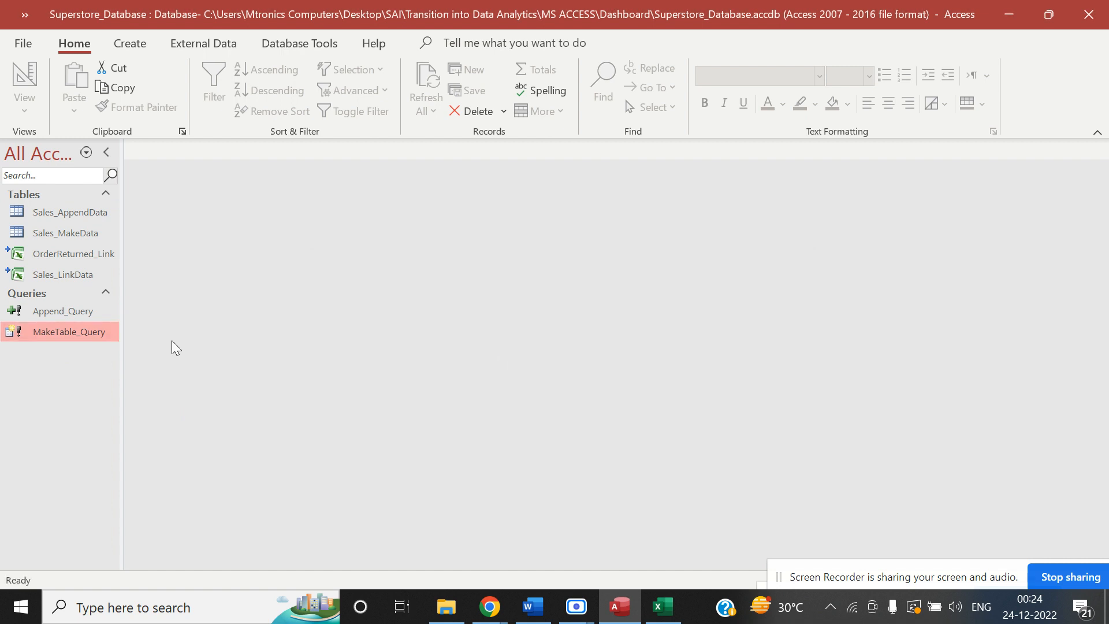
Run Append_Query and accept appending the selected rows to its target table.
{"action": "double_click", "coordinate": [88, 308]}
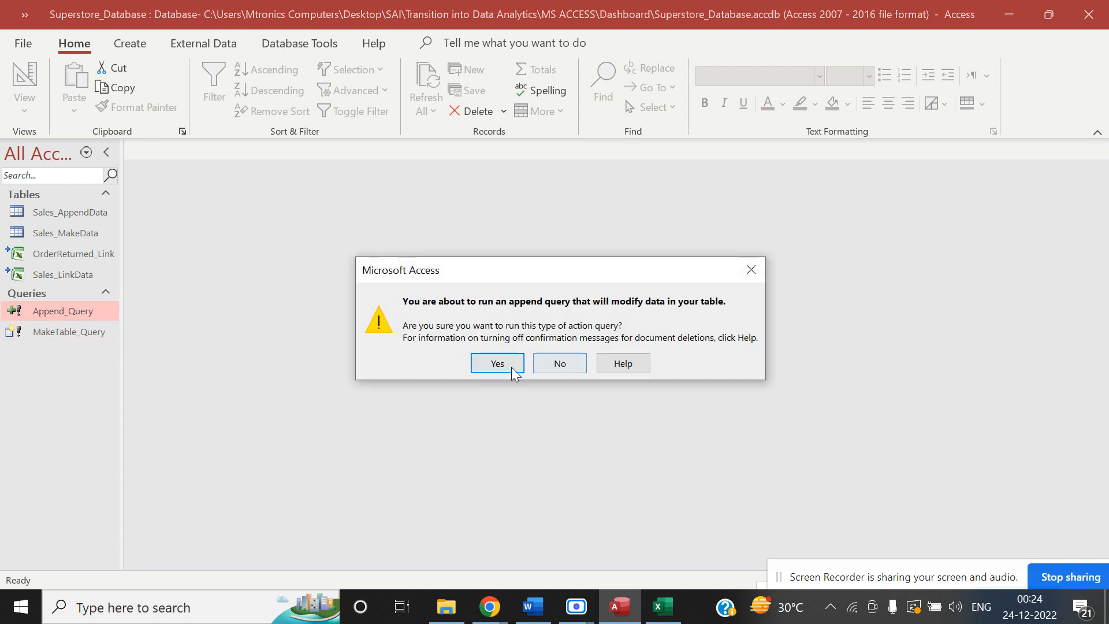
{"action": "left_click", "coordinate": [511, 364]}
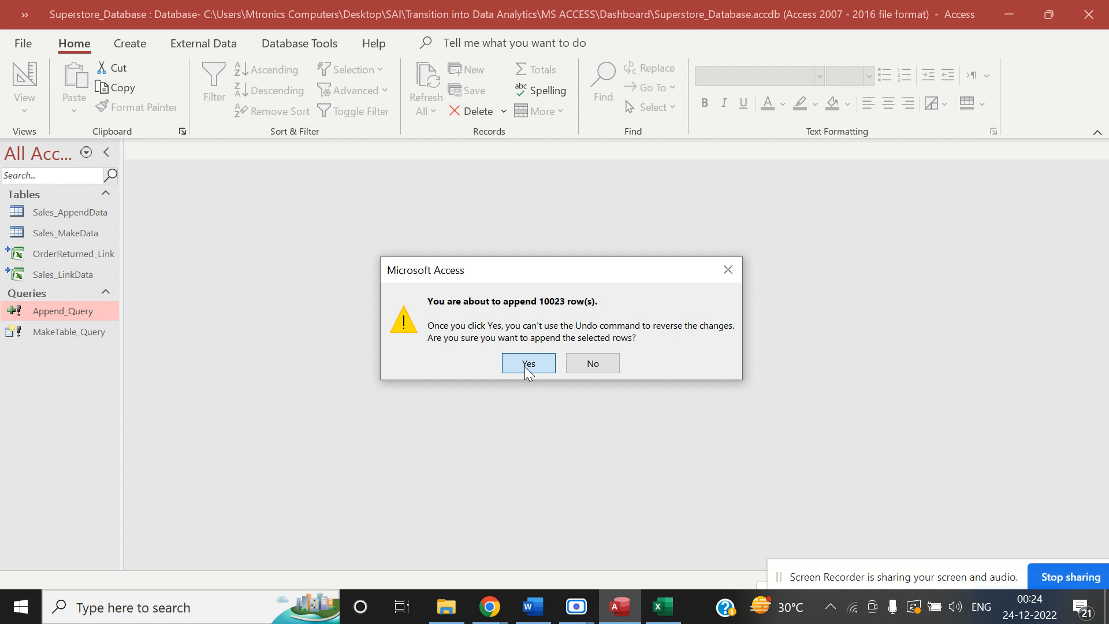
{"action": "left_click", "coordinate": [525, 366]}
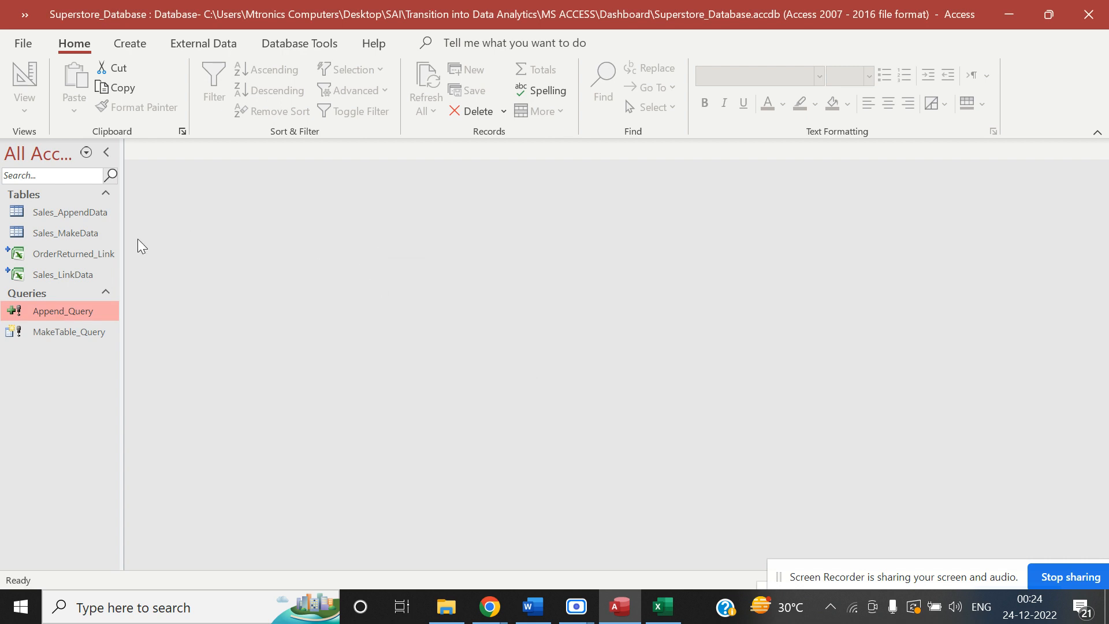
Open the Sales_MakeData table, examine its records and close it.
{"action": "left_click", "coordinate": [105, 214]}
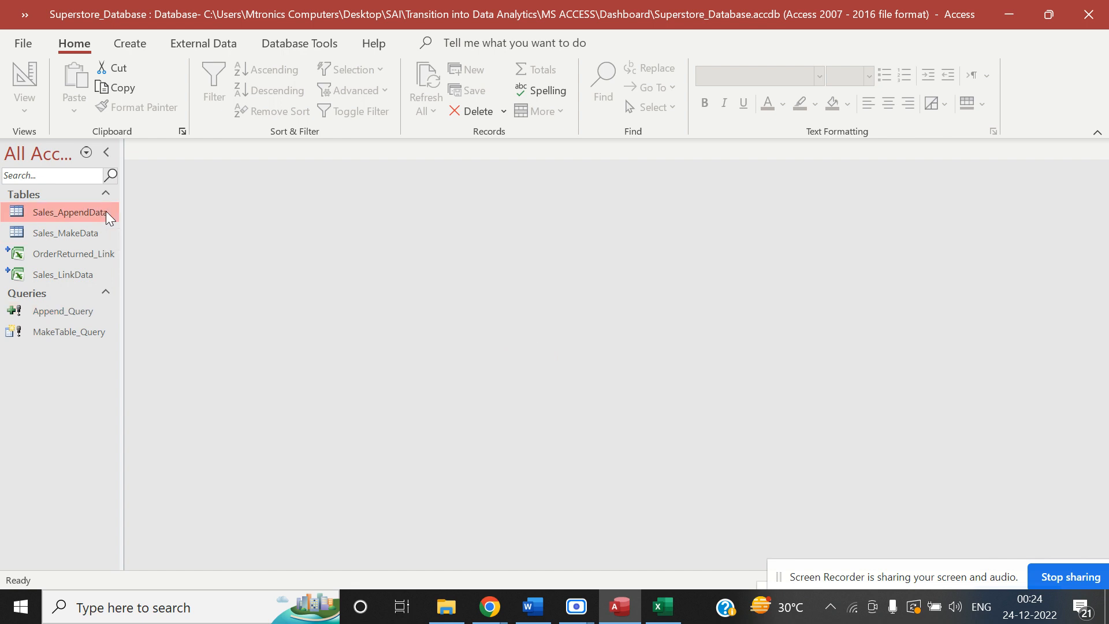
{"action": "left_click", "coordinate": [93, 234]}
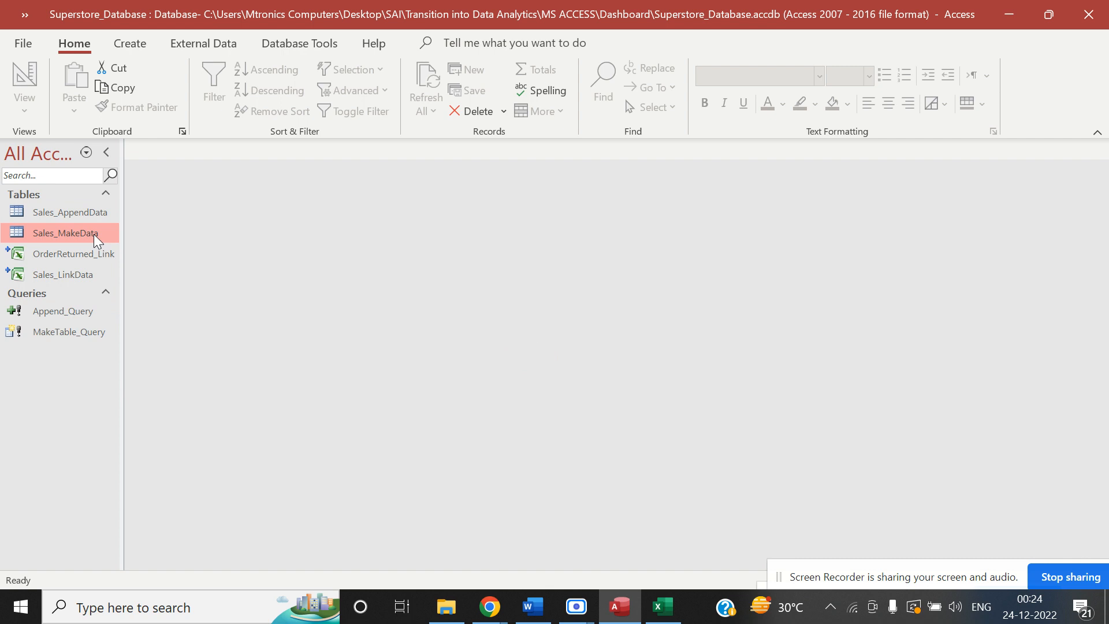
{"action": "double_click", "coordinate": [93, 234]}
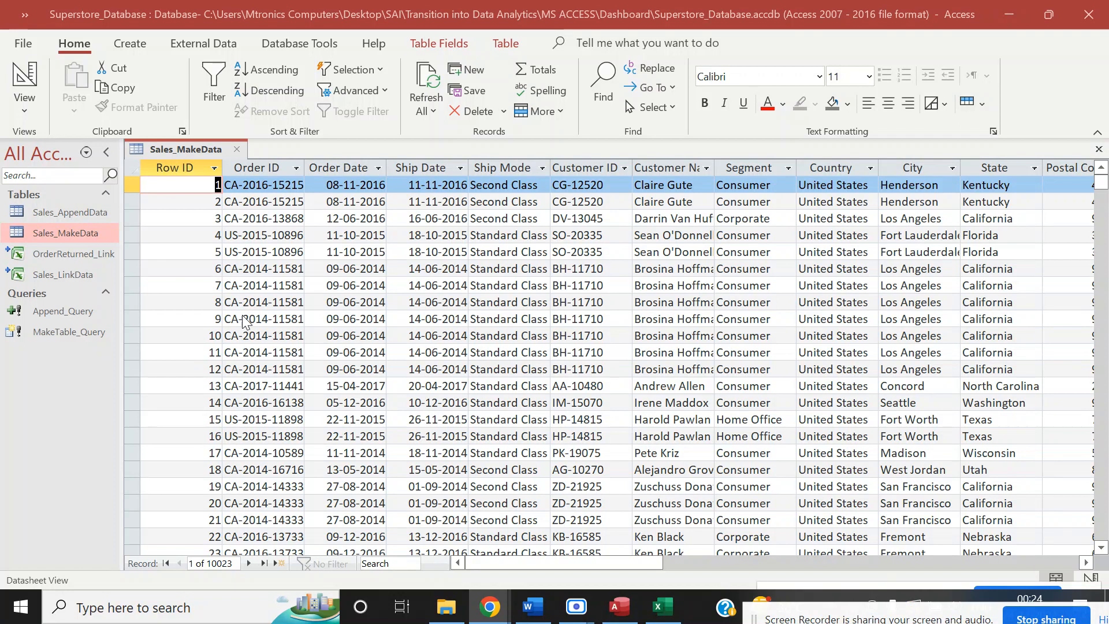
{"action": "left_click", "coordinate": [237, 148]}
Open the Sales_AppendData table, filter Returned to Yes, and examine which months the filtered records cover.
{"action": "double_click", "coordinate": [61, 214]}
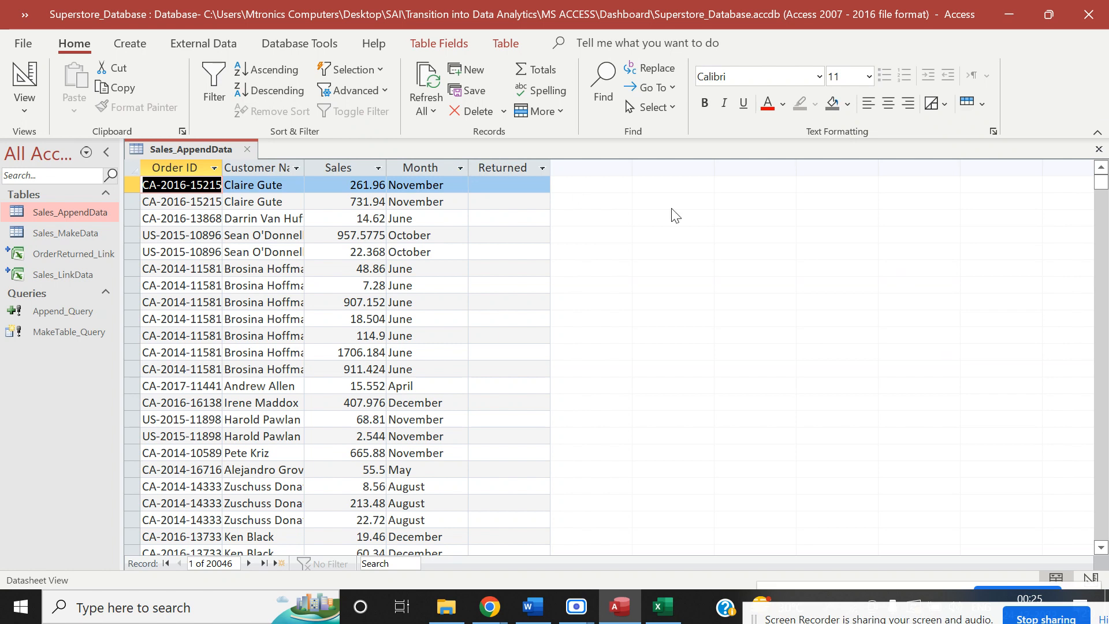
{"action": "left_click", "coordinate": [541, 172]}
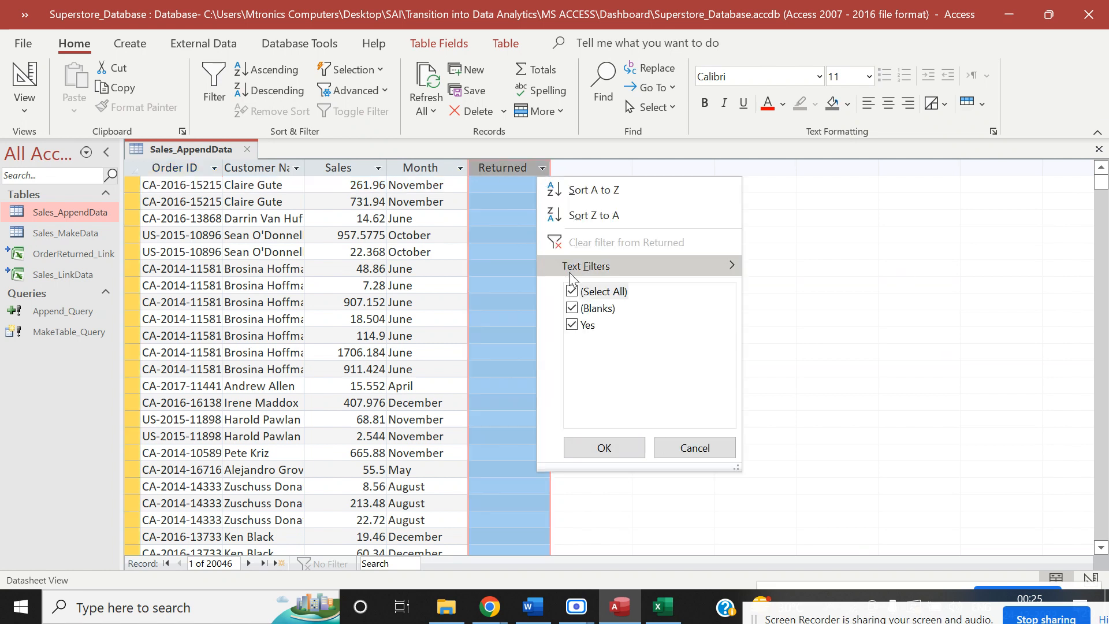
{"action": "left_click", "coordinate": [572, 291]}
{"action": "left_click", "coordinate": [572, 325]}
{"action": "left_click", "coordinate": [604, 448]}
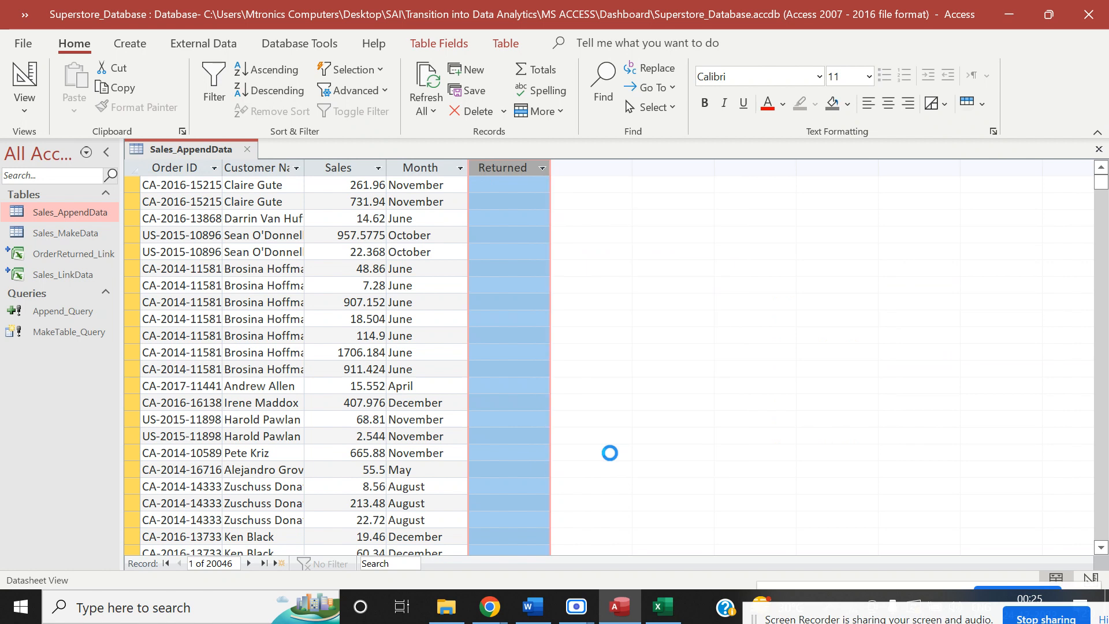
{"action": "left_click", "coordinate": [460, 169]}
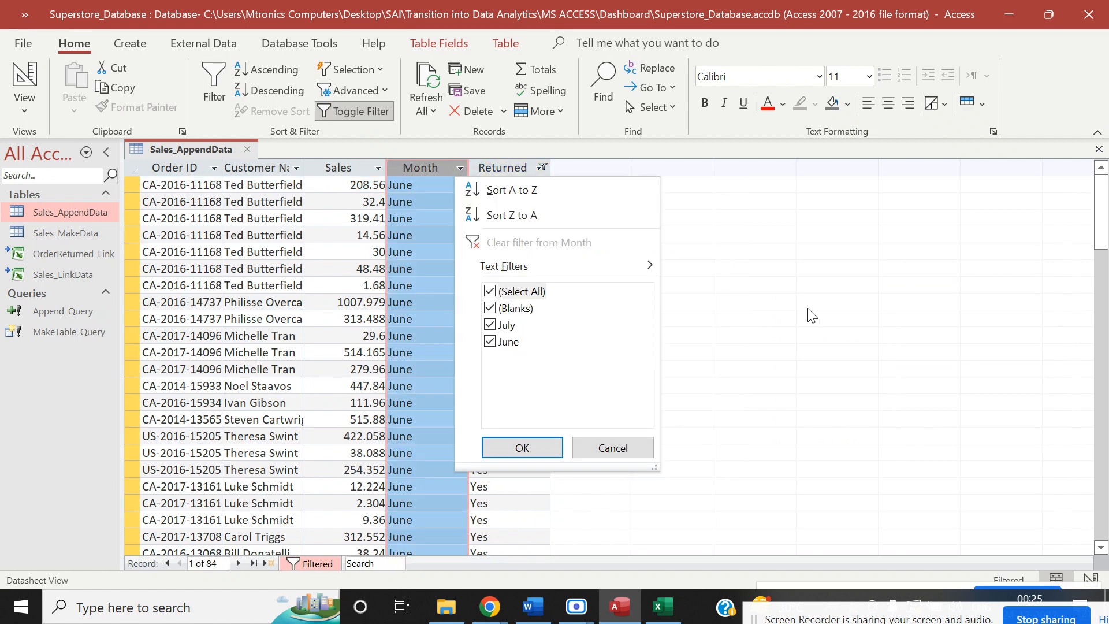
{"action": "left_click", "coordinate": [615, 449]}
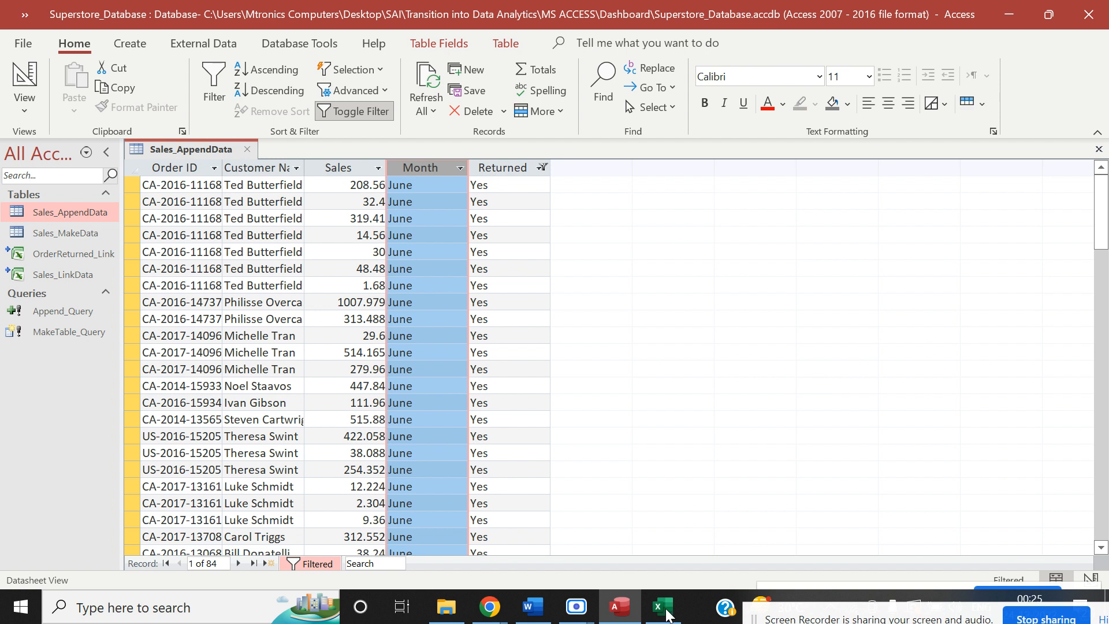
Review the monthly order-returned trend question in the Business questions Word document, and close Sales_AppendData in Access without saving its design changes.
{"action": "mouse_move", "coordinate": [664, 619]}
{"action": "left_click", "coordinate": [533, 607]}
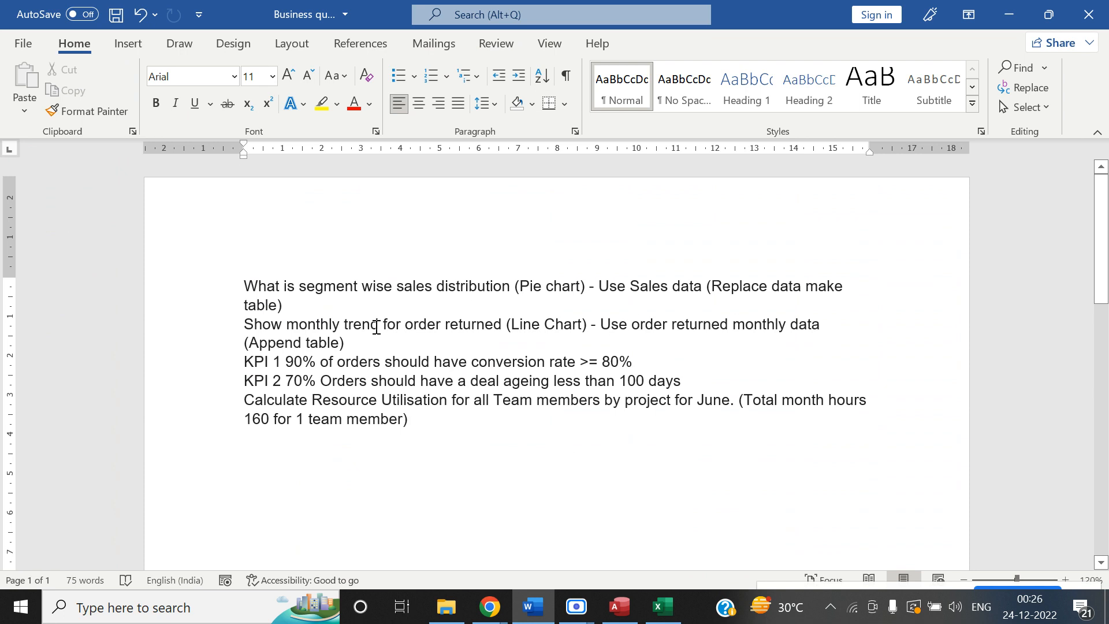
{"action": "left_click_drag", "start_coordinate": [359, 342], "coordinate": [263, 312]}
{"action": "key", "text": "alt+Tab"}
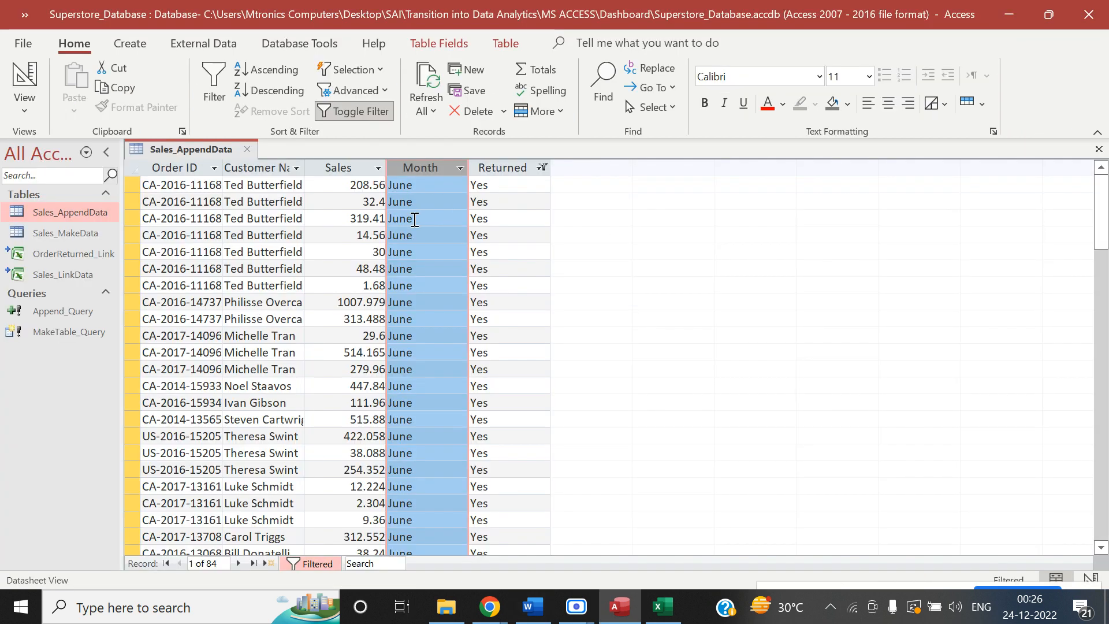
{"action": "left_click", "coordinate": [248, 149]}
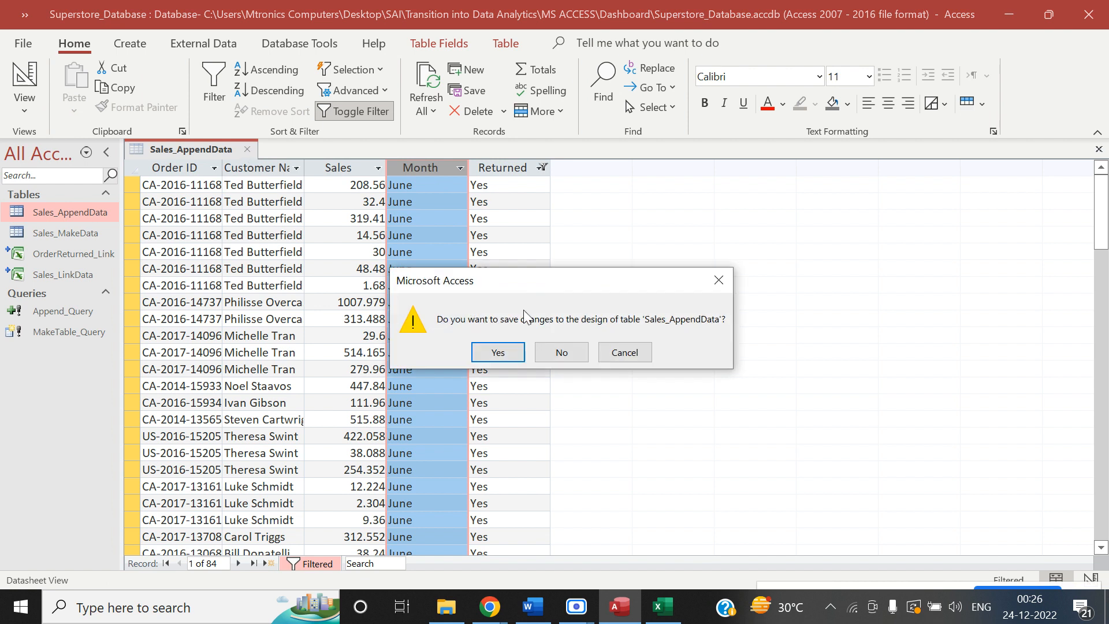
{"action": "left_click", "coordinate": [559, 353]}
Reopen Return_Order_Working from the Dashboard folder and clear the July rows A2:C19 below the headers.
{"action": "left_click", "coordinate": [446, 606]}
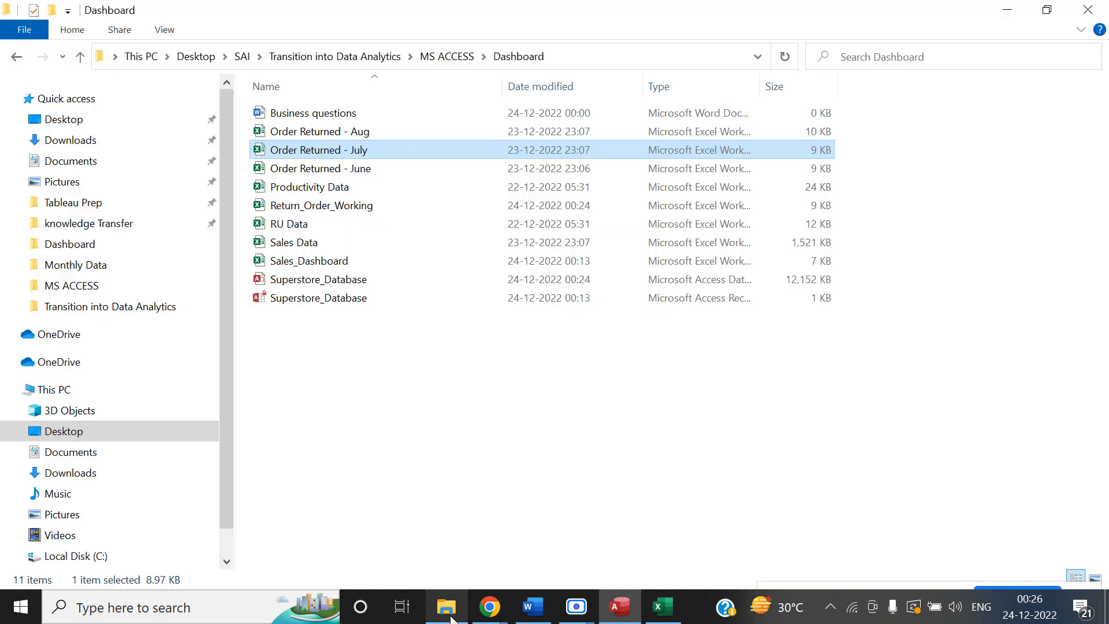
{"action": "left_click", "coordinate": [435, 470]}
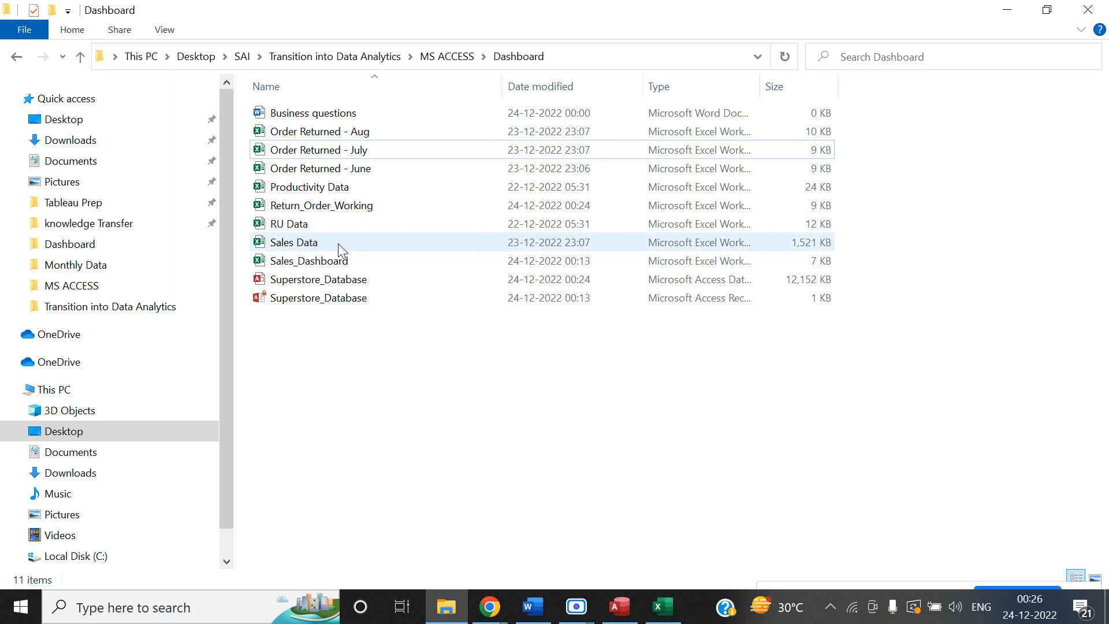
{"action": "double_click", "coordinate": [359, 205]}
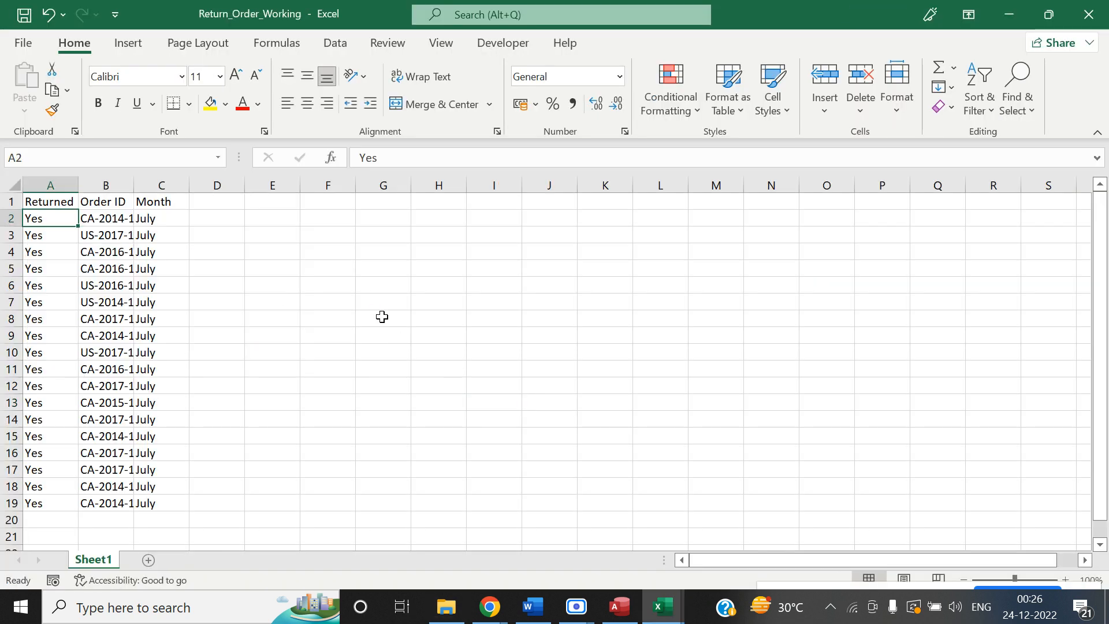
{"action": "key", "text": "shift+Right"}
{"action": "key", "text": "shift+Right"}
{"action": "key", "text": "shift+Down"}
{"action": "key", "text": "shift+Down"}
{"action": "key", "text": "shift+Down"}
{"action": "key", "text": "shift+Down"}
{"action": "key", "text": "shift+Down"}
{"action": "key", "text": "shift+Down"}
{"action": "key", "text": "shift+Down"}
{"action": "key", "text": "shift+Down"}
{"action": "key", "text": "shift+Down"}
{"action": "key", "text": "shift+Down"}
{"action": "key", "text": "shift+Down"}
{"action": "key", "text": "shift+Down"}
{"action": "key", "text": "shift+Down"}
{"action": "key", "text": "shift+Down"}
{"action": "key", "text": "shift+Down"}
{"action": "key", "text": "shift+Down"}
{"action": "key", "text": "shift+Down"}
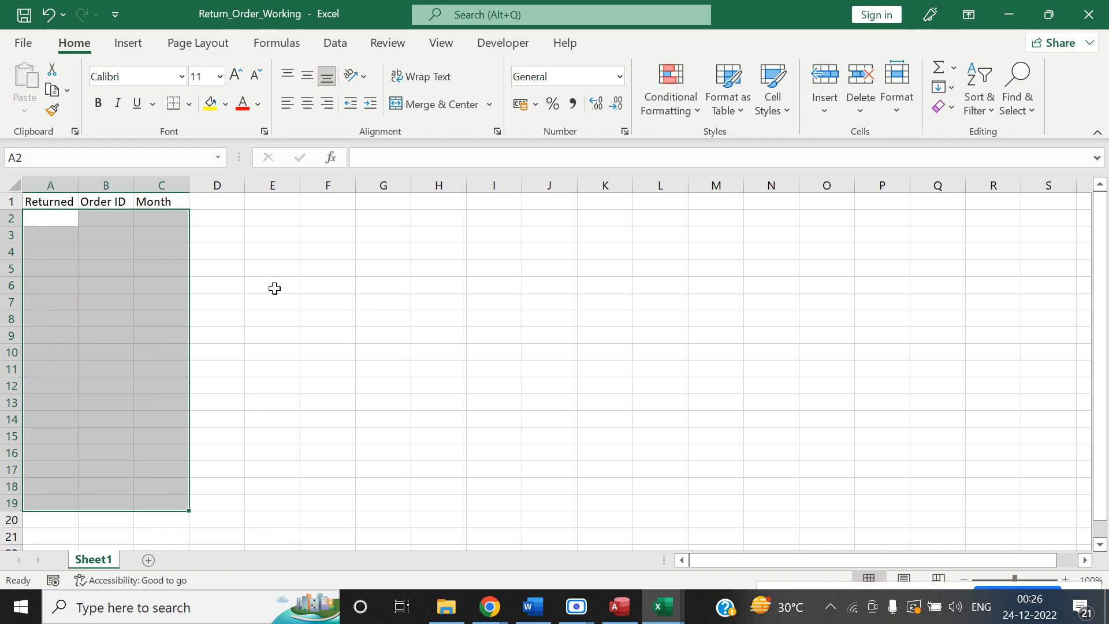
Open the Order Returned - Aug workbook from the Dashboard folder and copy its August data rows A2:C25 without the headers.
{"action": "key", "text": "alt+Tab"}
{"action": "key", "text": "alt+Tab"}
{"action": "key", "text": "alt+Tab"}
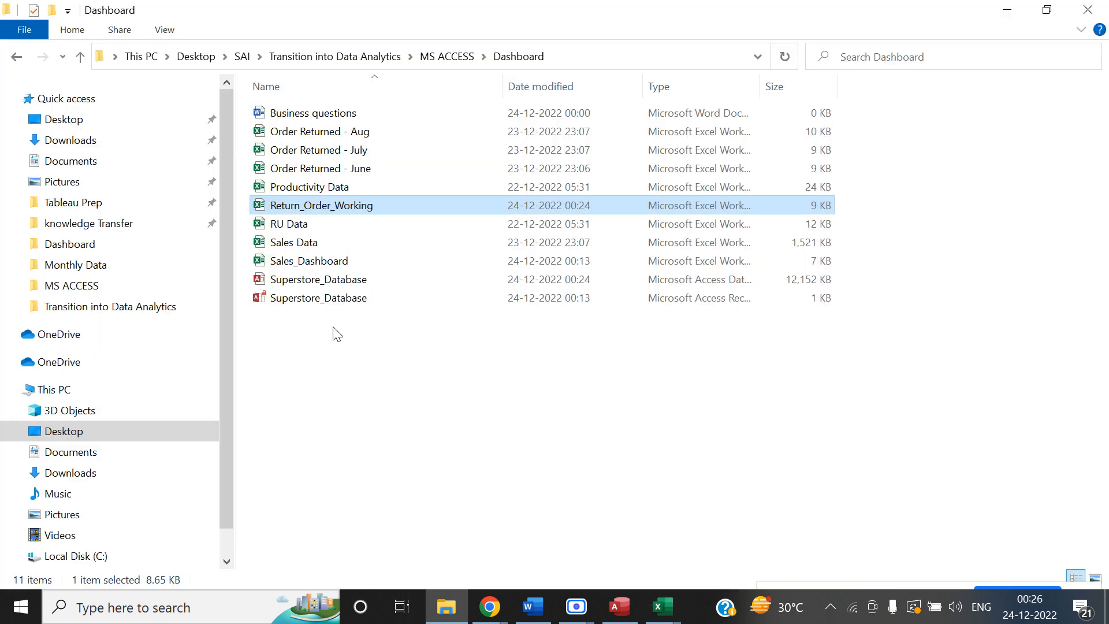
{"action": "left_click", "coordinate": [362, 137]}
{"action": "key", "text": "alt+Tab"}
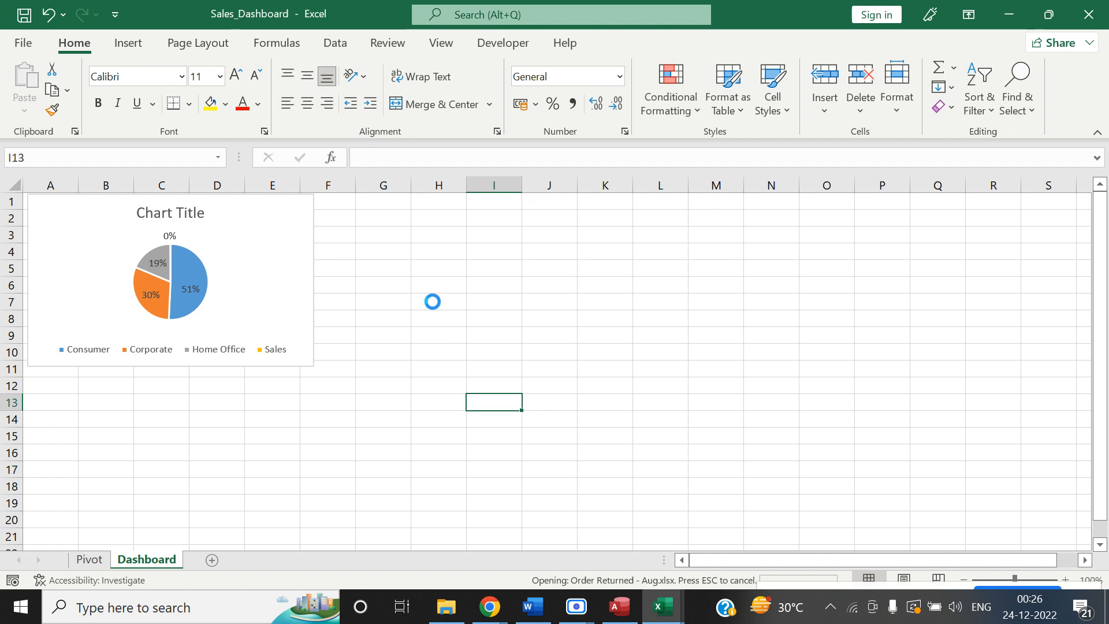
{"action": "key", "text": "Down"}
{"action": "key", "text": "shift+Right"}
{"action": "key", "text": "shift+Right"}
{"action": "key", "text": "ctrl+shift+Down"}
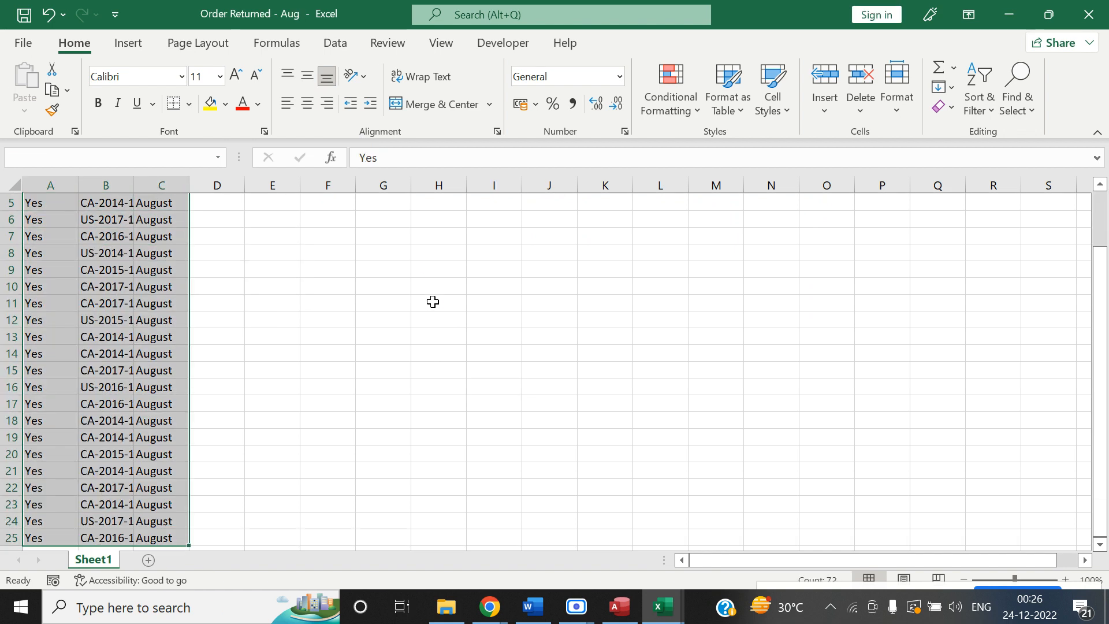
{"action": "key", "text": "ctrl+c"}
Paste the copied August returned-order rows into Return_Order_Working starting at cell A2, below the headers.
{"action": "key", "text": "alt+Tab"}
{"action": "key", "text": "alt+Tab"}
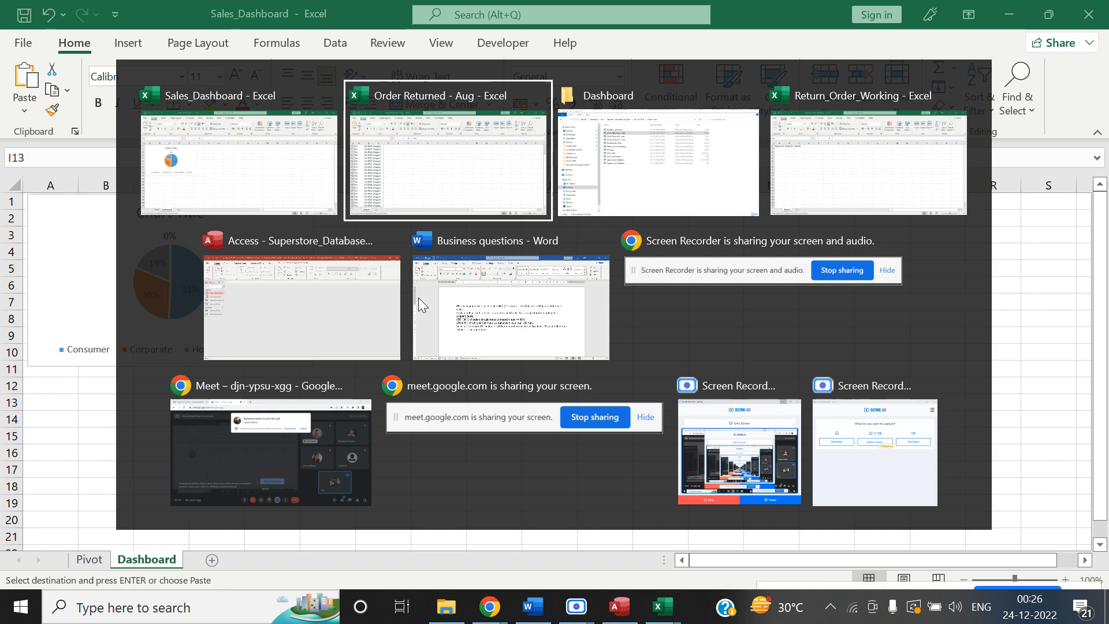
{"action": "key", "text": "alt+Tab"}
{"action": "key", "text": "alt+Tab"}
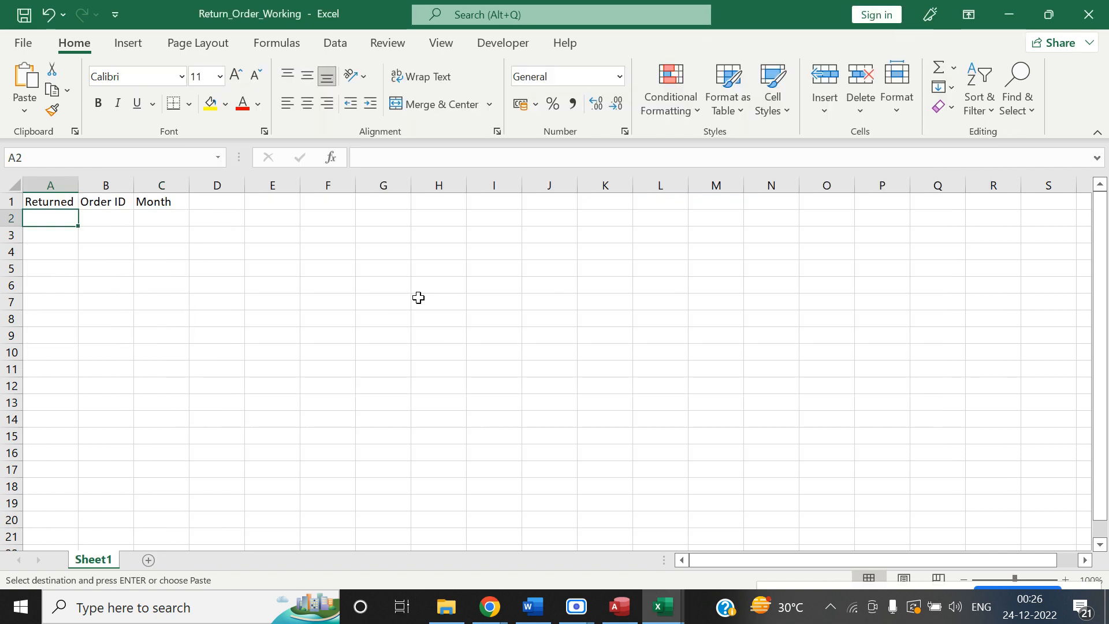
{"action": "key", "text": "ctrl+v"}
{"action": "key", "text": "ctrl+Home"}
{"action": "key", "text": "Escape"}
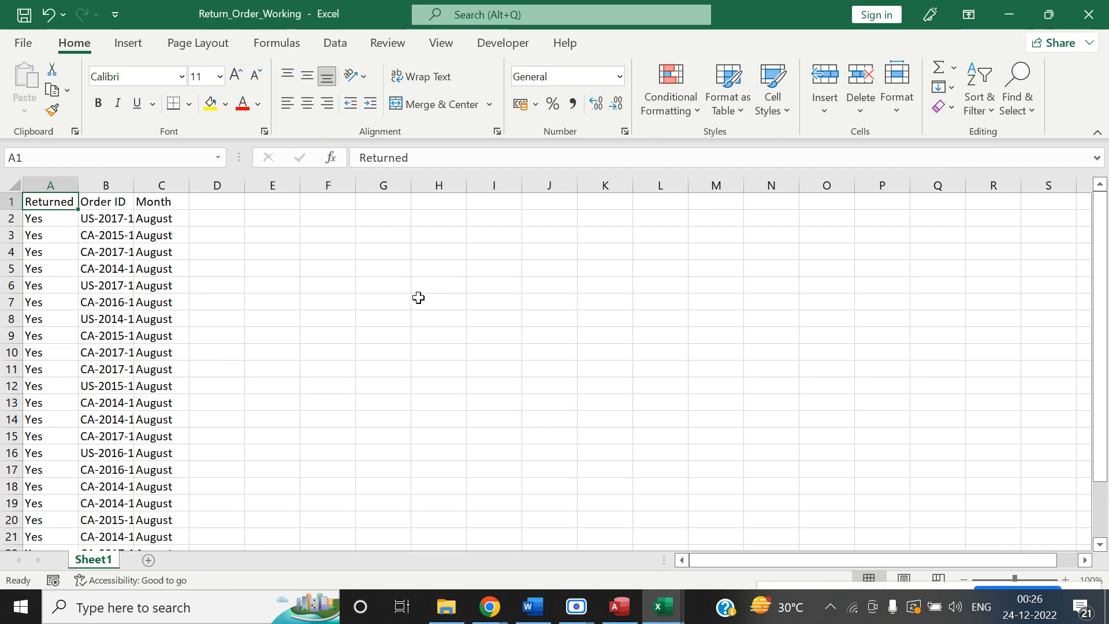
Switch to the Superstore_Database in Access.
{"action": "key", "text": "alt+Tab"}
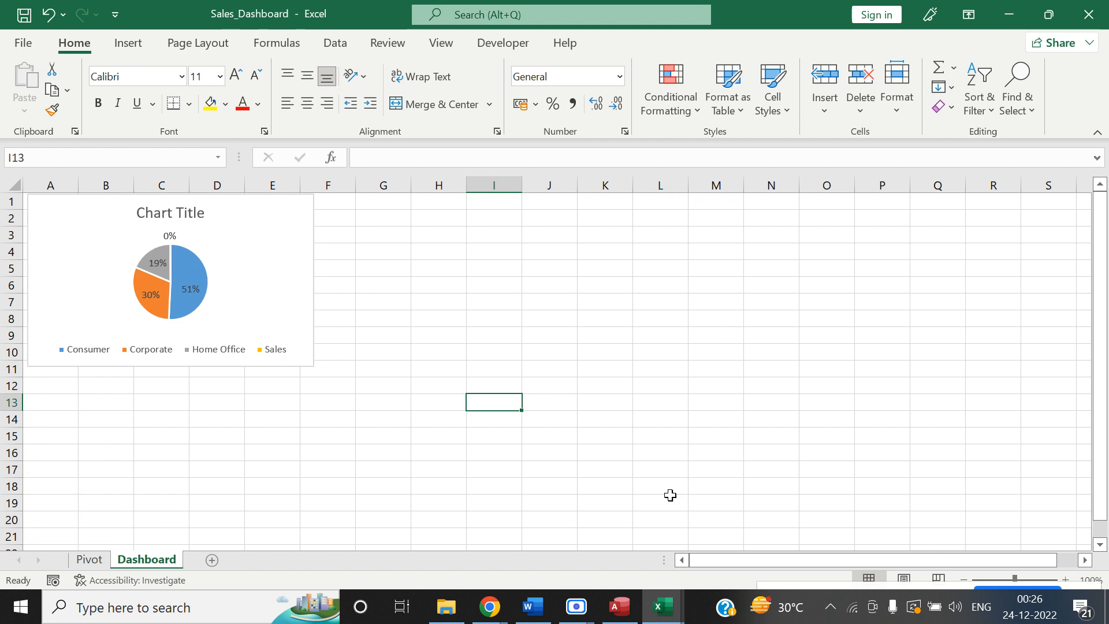
{"action": "mouse_move", "coordinate": [619, 607]}
{"action": "left_click", "coordinate": [549, 470]}
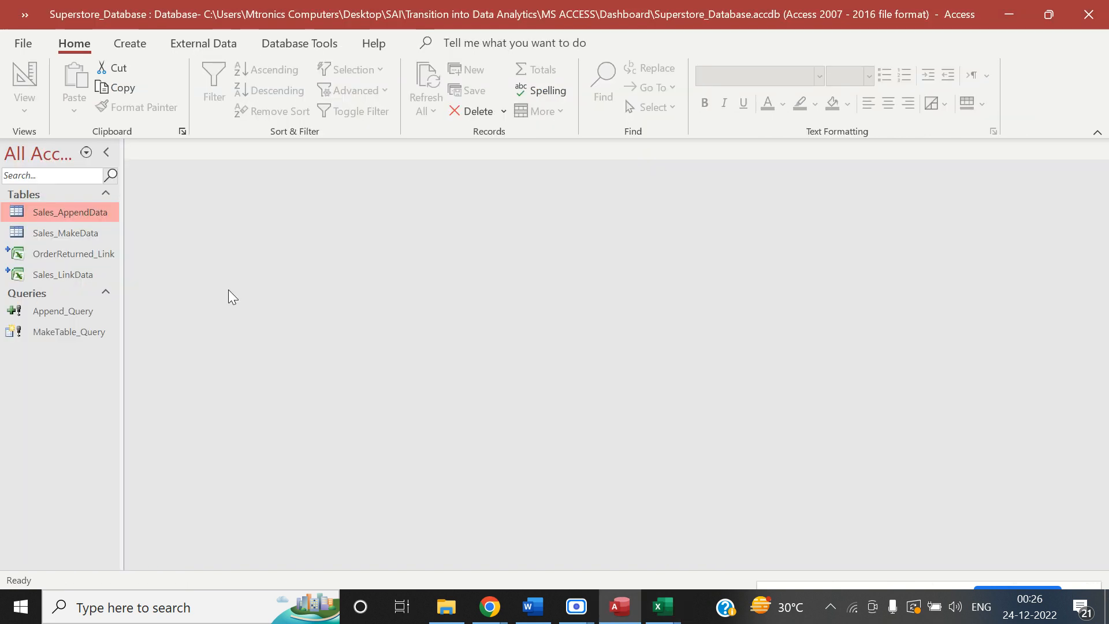
Run Append_Query and approve appending its rows to the table.
{"action": "left_click", "coordinate": [79, 312]}
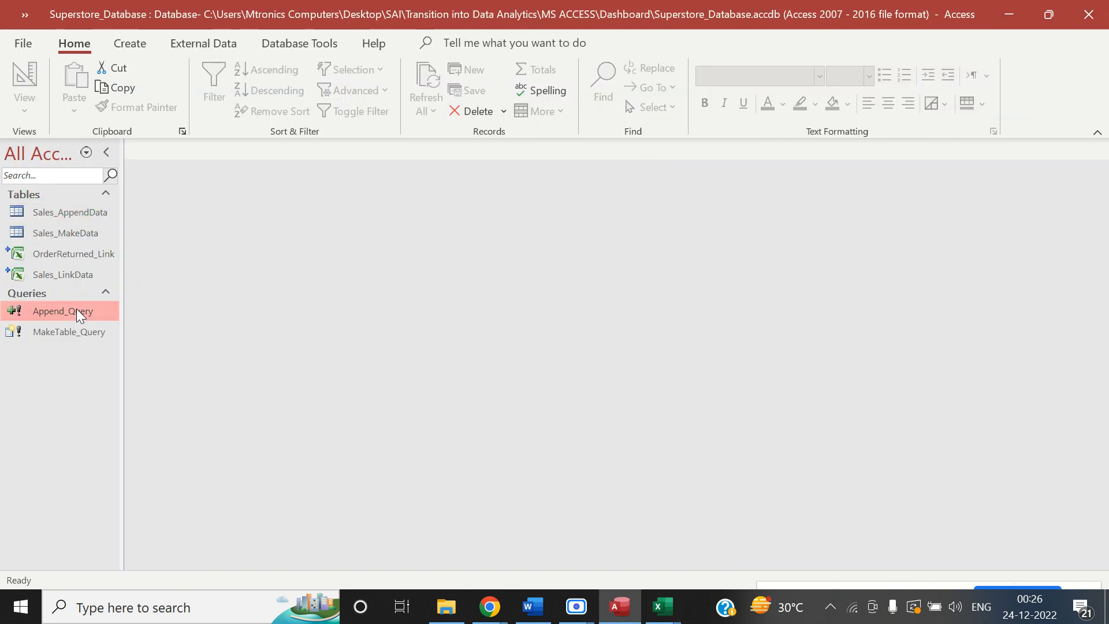
{"action": "double_click", "coordinate": [77, 310]}
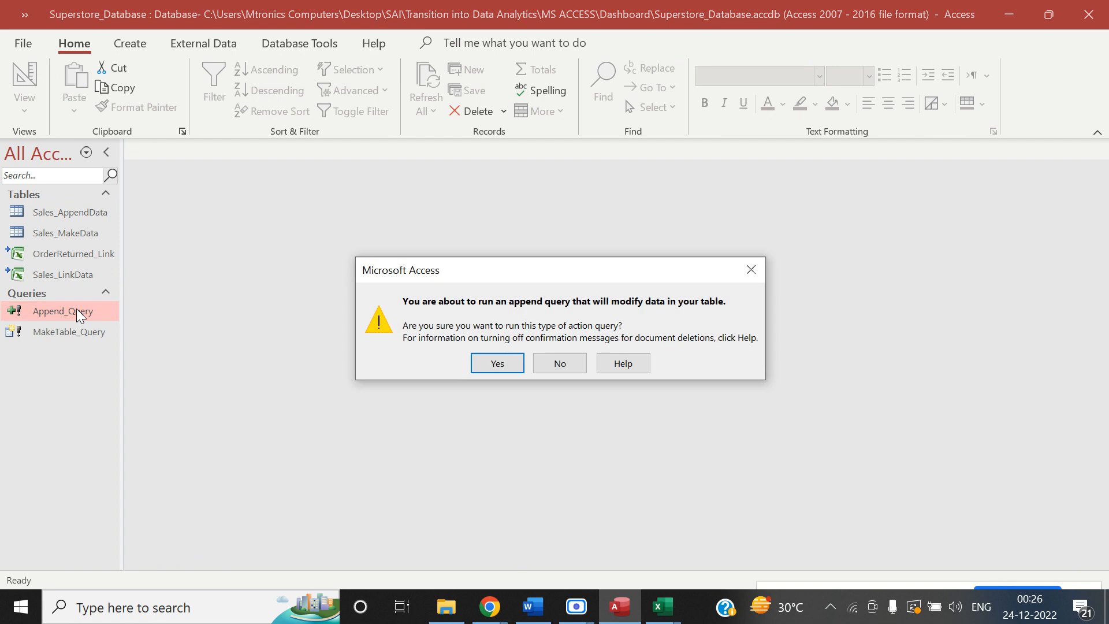
{"action": "left_click", "coordinate": [490, 364]}
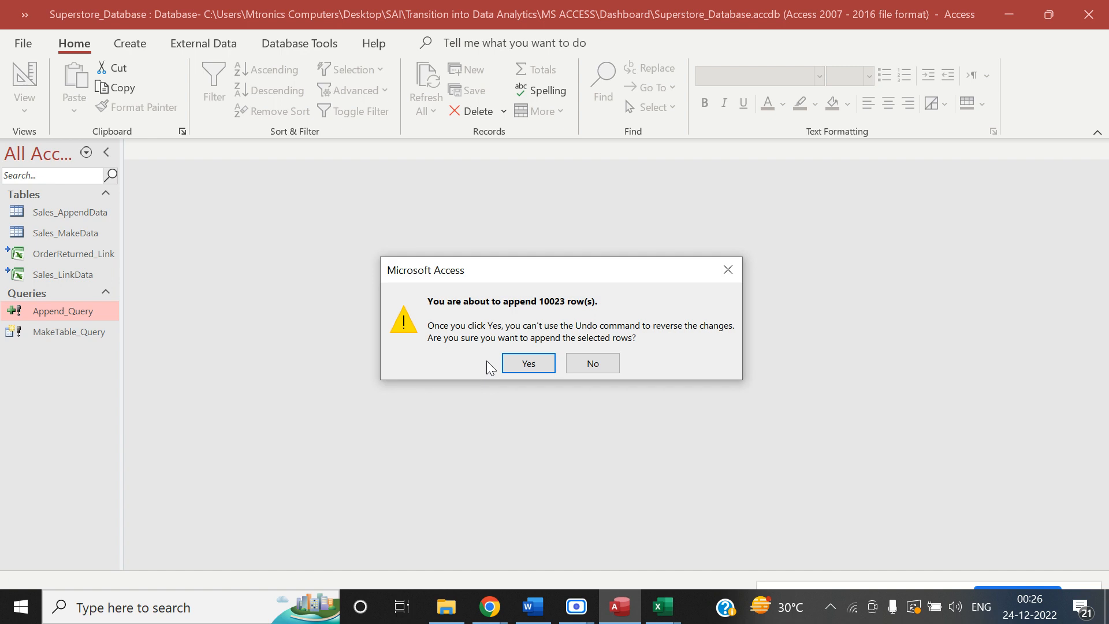
{"action": "left_click", "coordinate": [519, 368]}
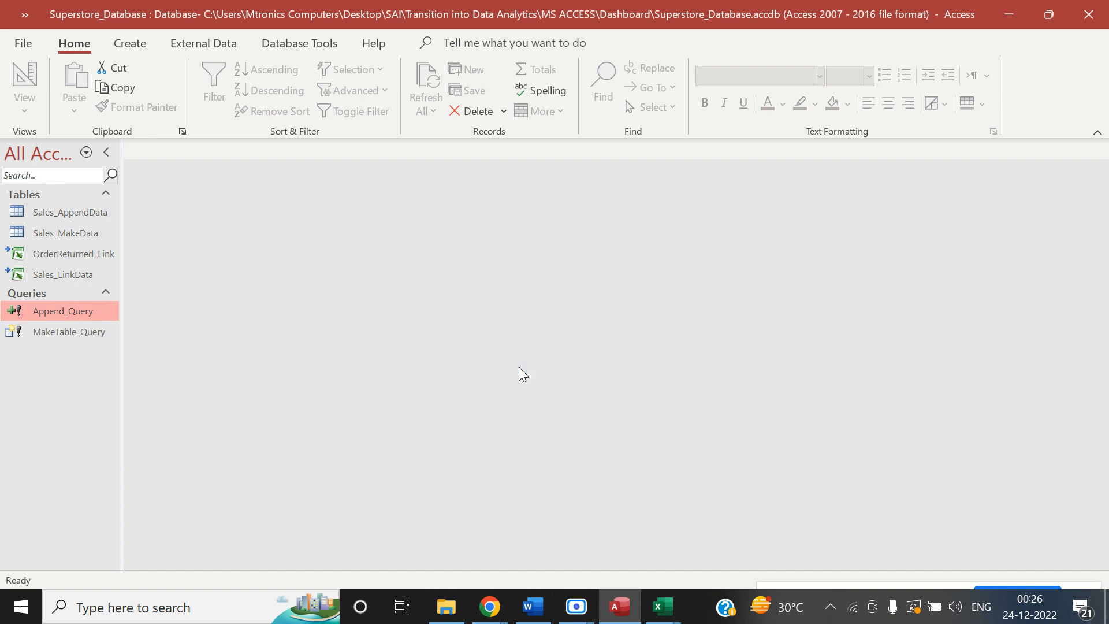
Open the Sales_AppendData table, filter the Returned column to Yes, and check which months its Month filter offers.
{"action": "double_click", "coordinate": [96, 211]}
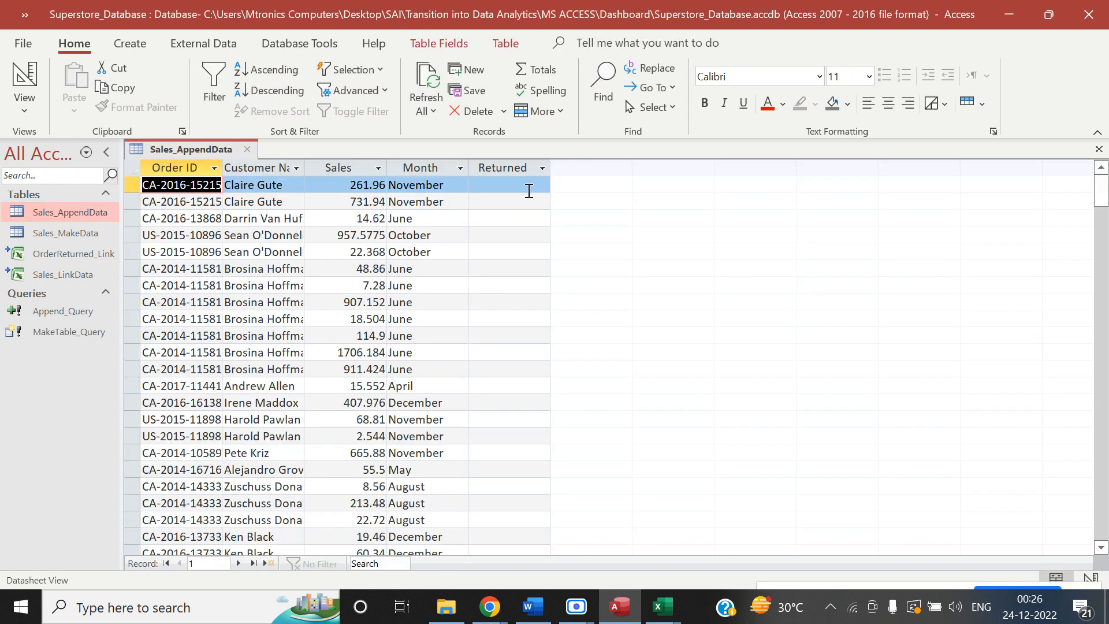
{"action": "left_click", "coordinate": [543, 167]}
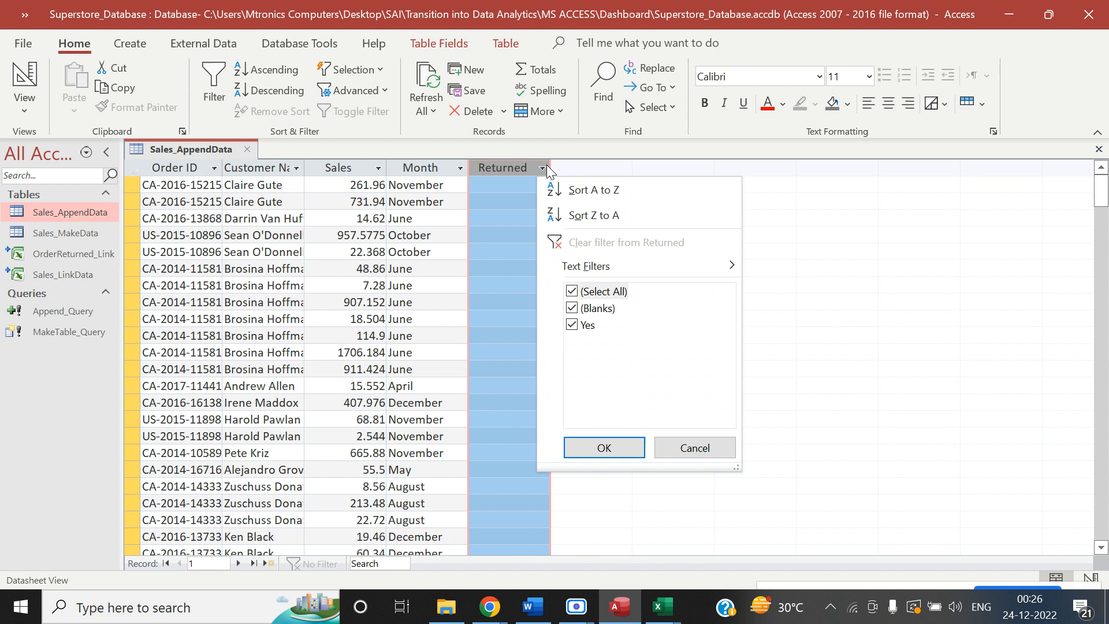
{"action": "left_click", "coordinate": [577, 294]}
{"action": "left_click", "coordinate": [572, 325]}
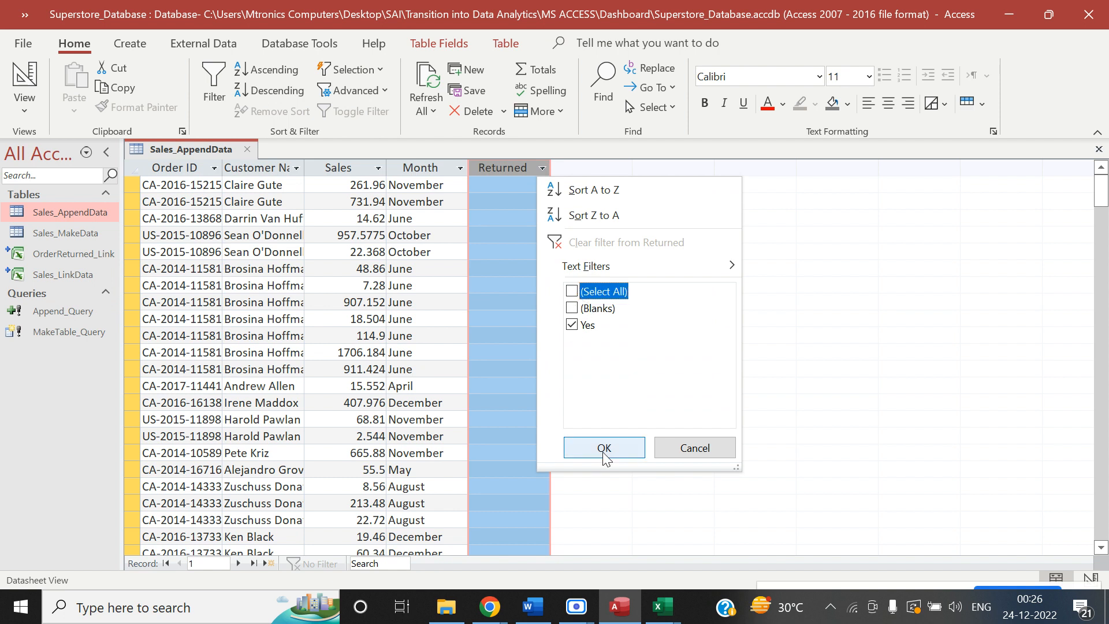
{"action": "left_click", "coordinate": [604, 448]}
{"action": "left_click", "coordinate": [461, 168]}
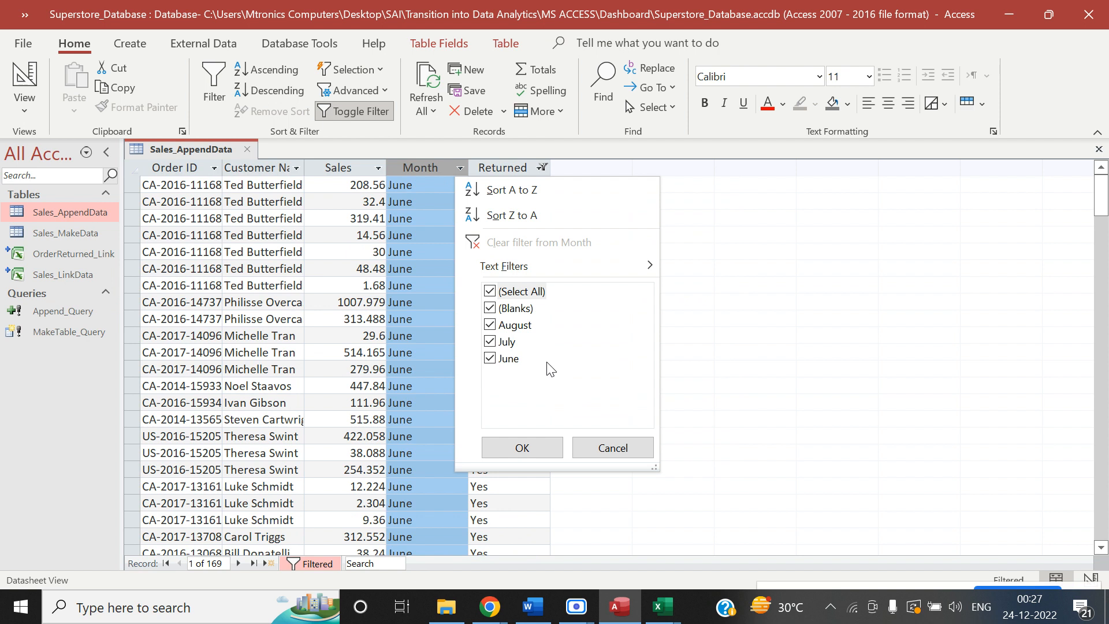
{"action": "left_click", "coordinate": [630, 449]}
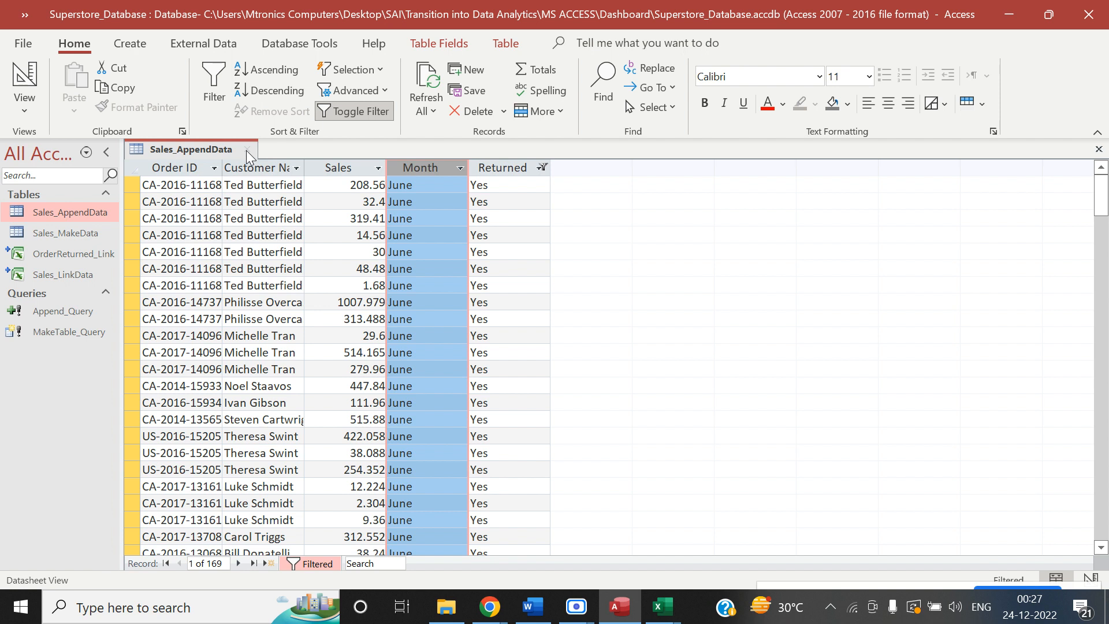
Locate the Sales Data workbook in the Dashboard folder in File Explorer and return to the Access database.
{"action": "left_click", "coordinate": [95, 232]}
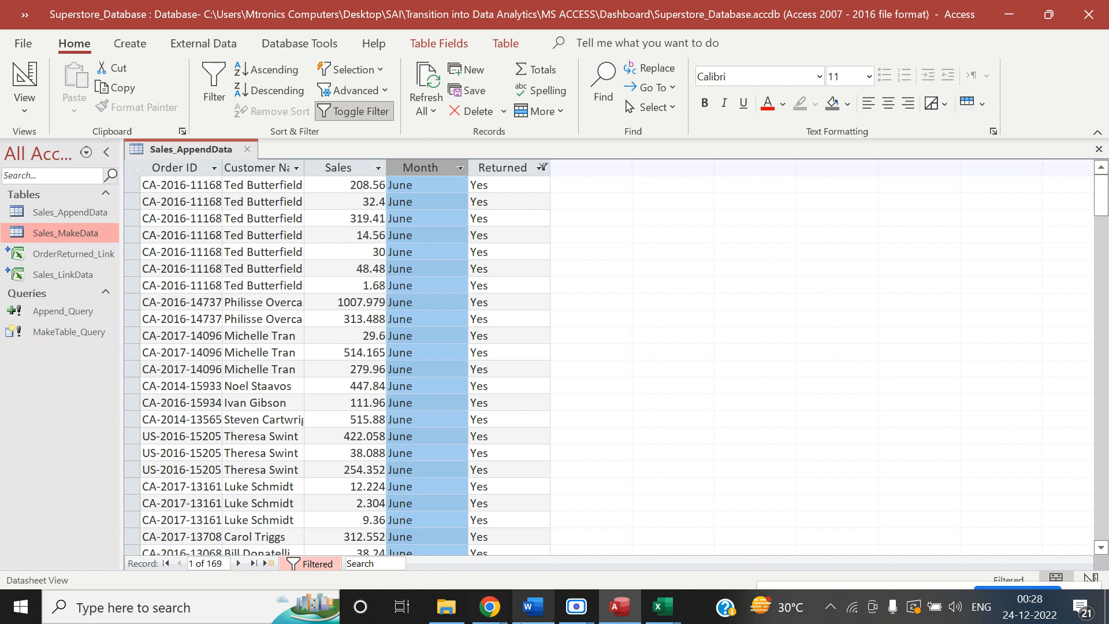
{"action": "left_click", "coordinate": [447, 607]}
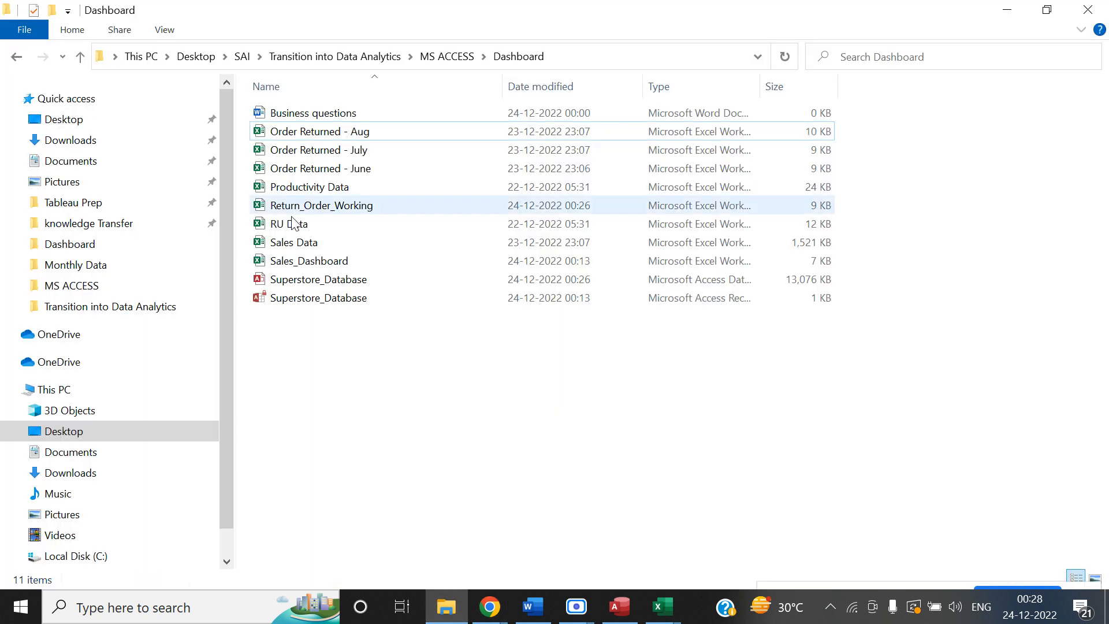
{"action": "left_click", "coordinate": [299, 247]}
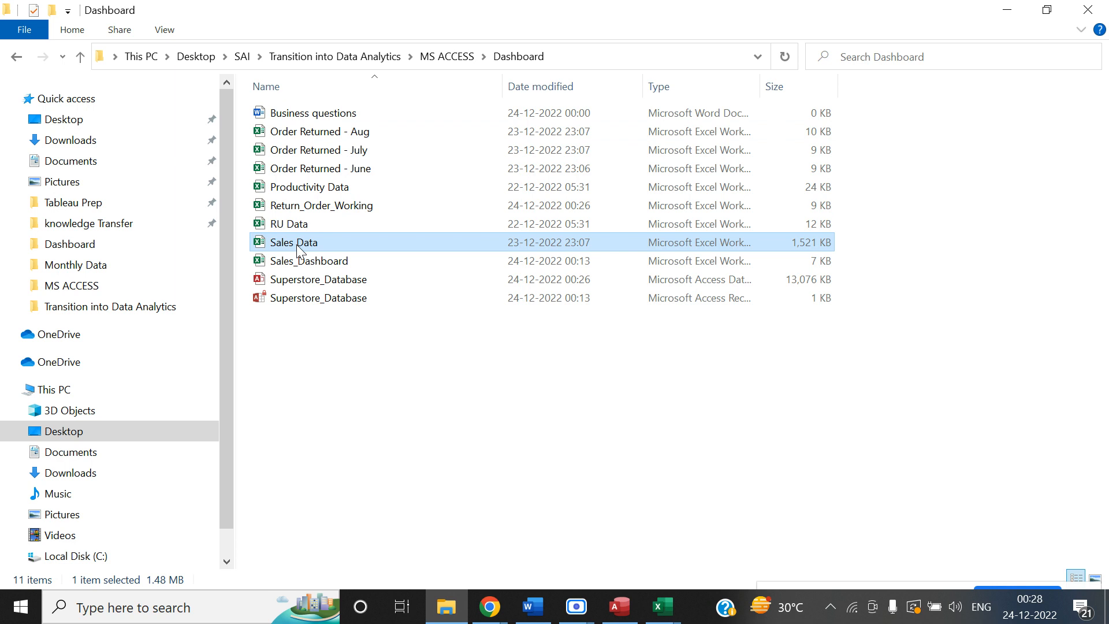
{"action": "key", "text": "alt+Tab"}
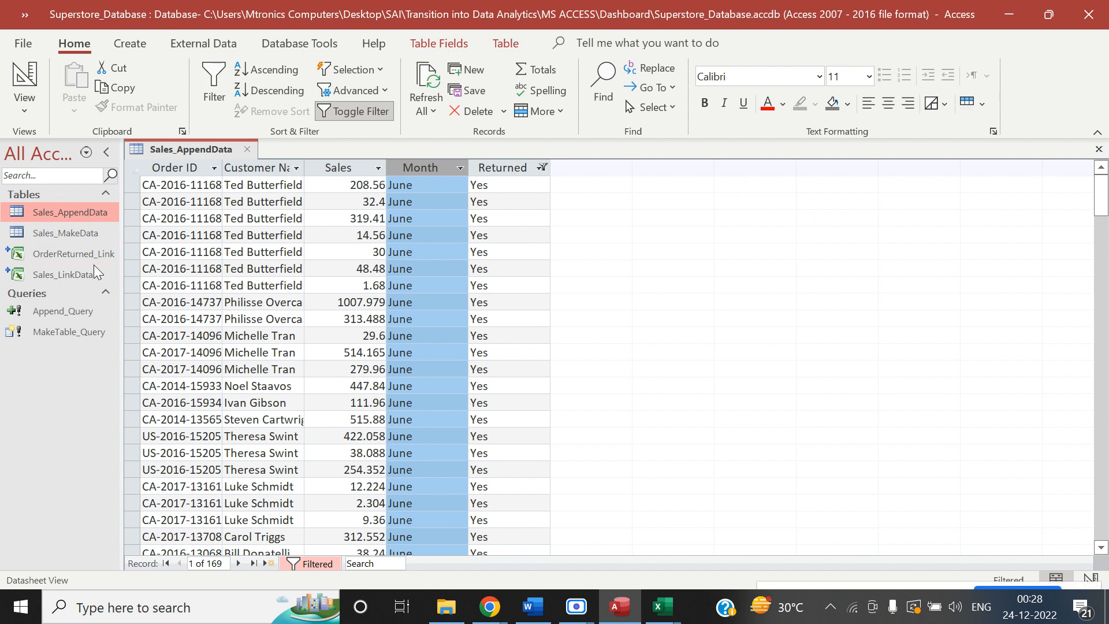
Examine the table join and append fields of Append_Query in Design View, and close the query.
{"action": "right_click", "coordinate": [89, 310]}
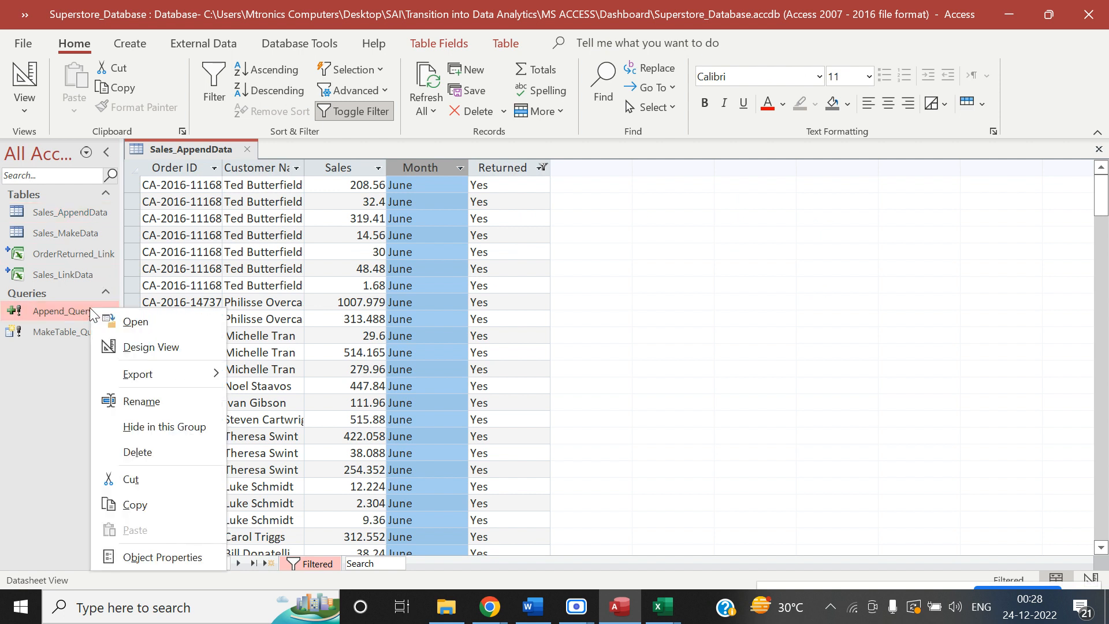
{"action": "left_click", "coordinate": [151, 347]}
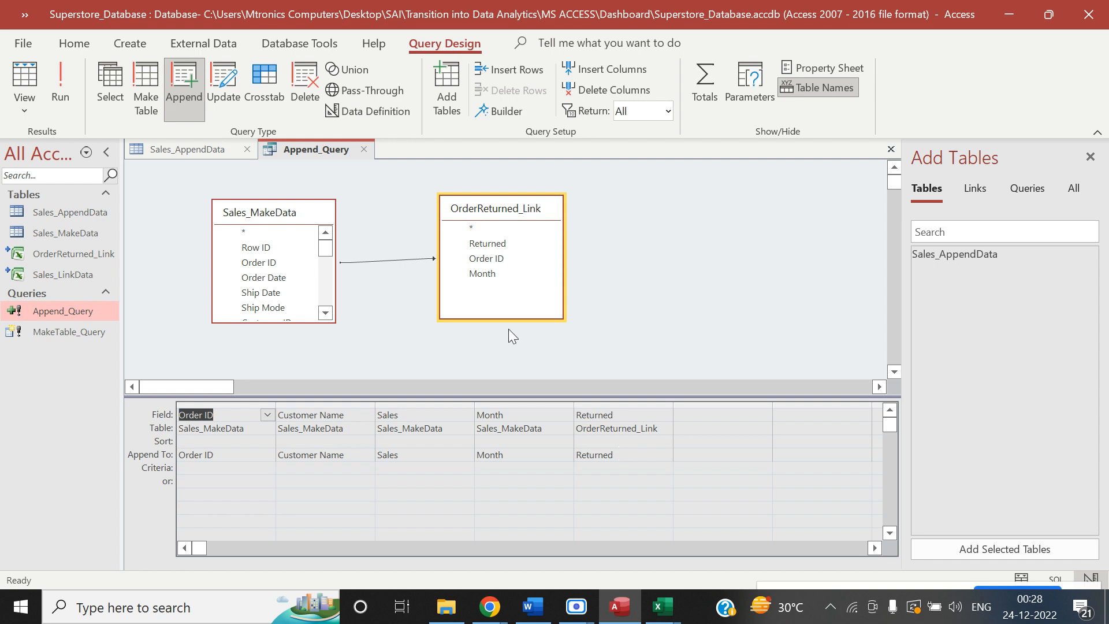
{"action": "left_click", "coordinate": [364, 149]}
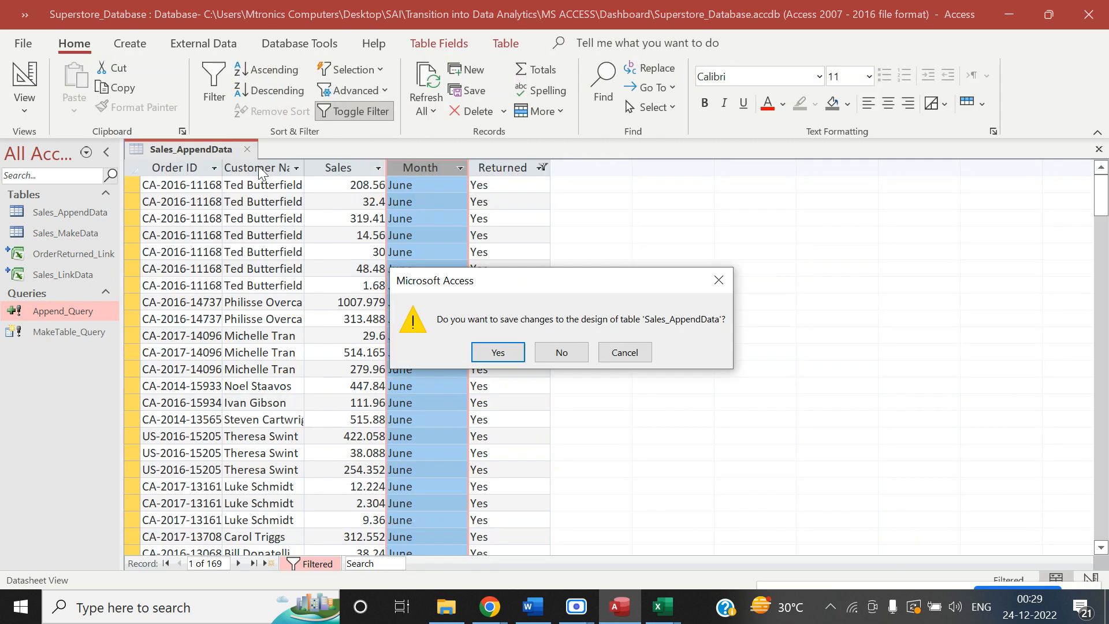
Close the Superstore_Database database together with the open Sales_AppendData table.
{"action": "left_click", "coordinate": [644, 355]}
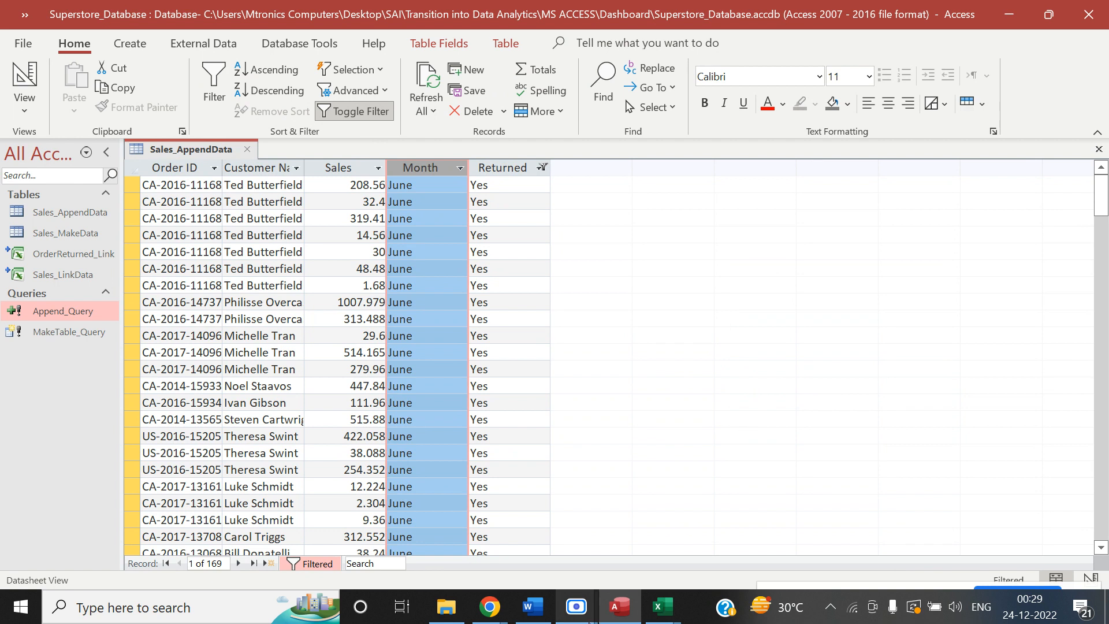
{"action": "left_click", "coordinate": [1089, 14]}
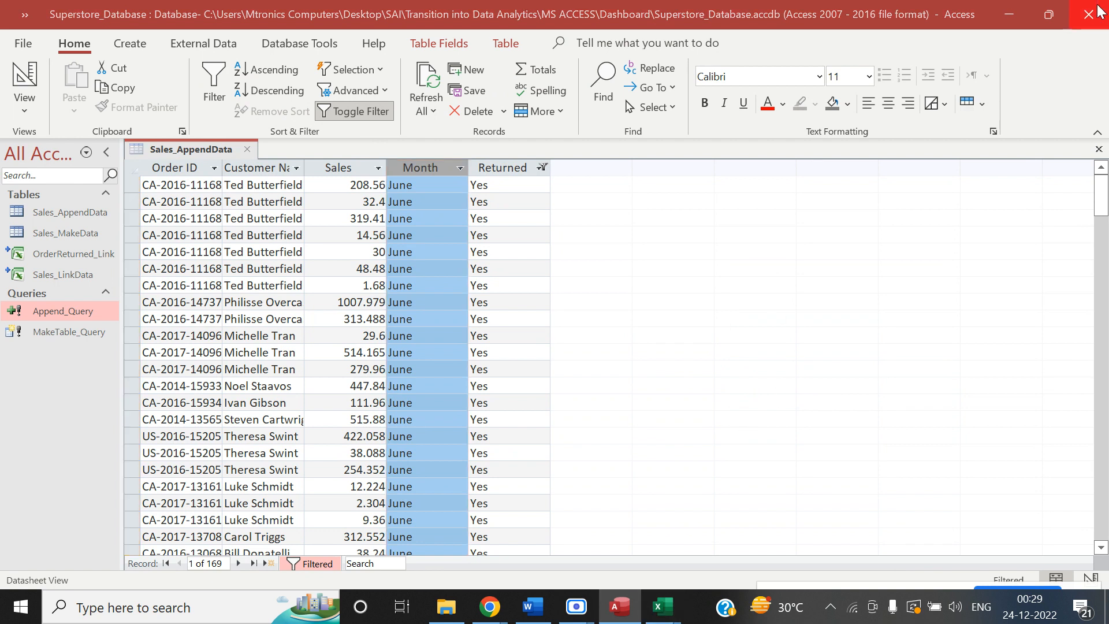
{"action": "left_click", "coordinate": [650, 353]}
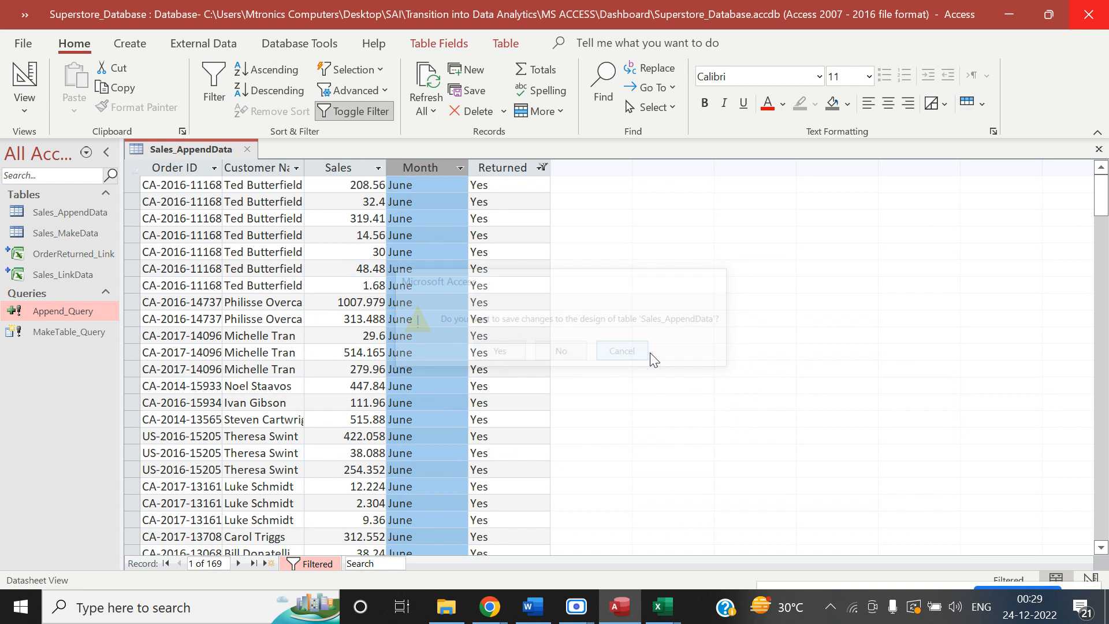
{"action": "left_click", "coordinate": [1100, 8]}
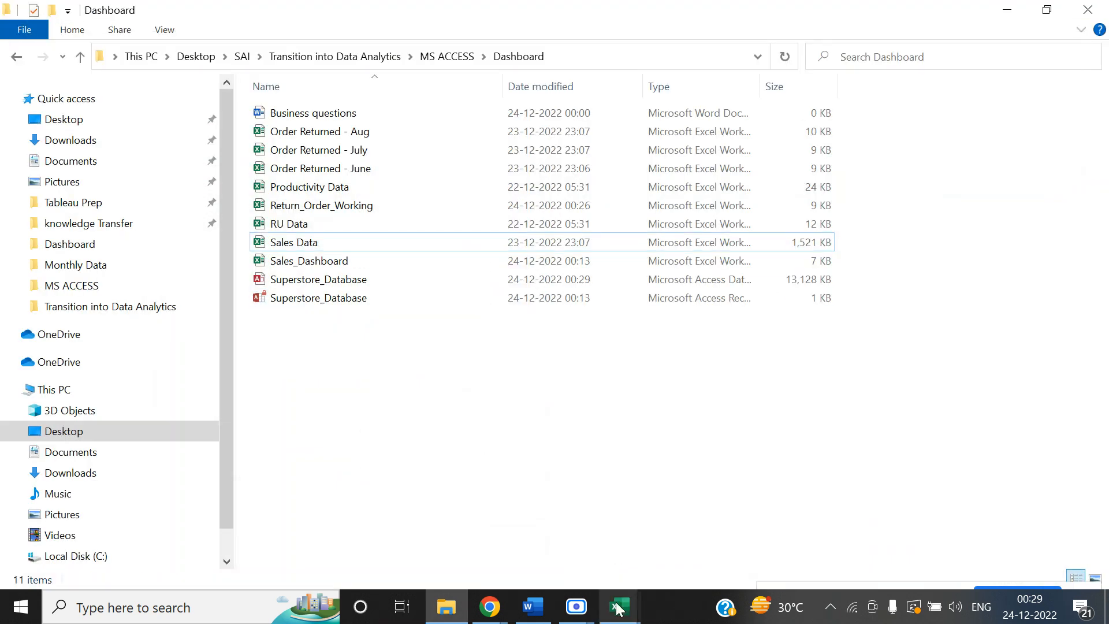
Switch to the Sales_Dashboard workbook in Excel and look over its Pivot and Dashboard sheets.
{"action": "mouse_move", "coordinate": [614, 574]}
{"action": "left_click", "coordinate": [551, 546]}
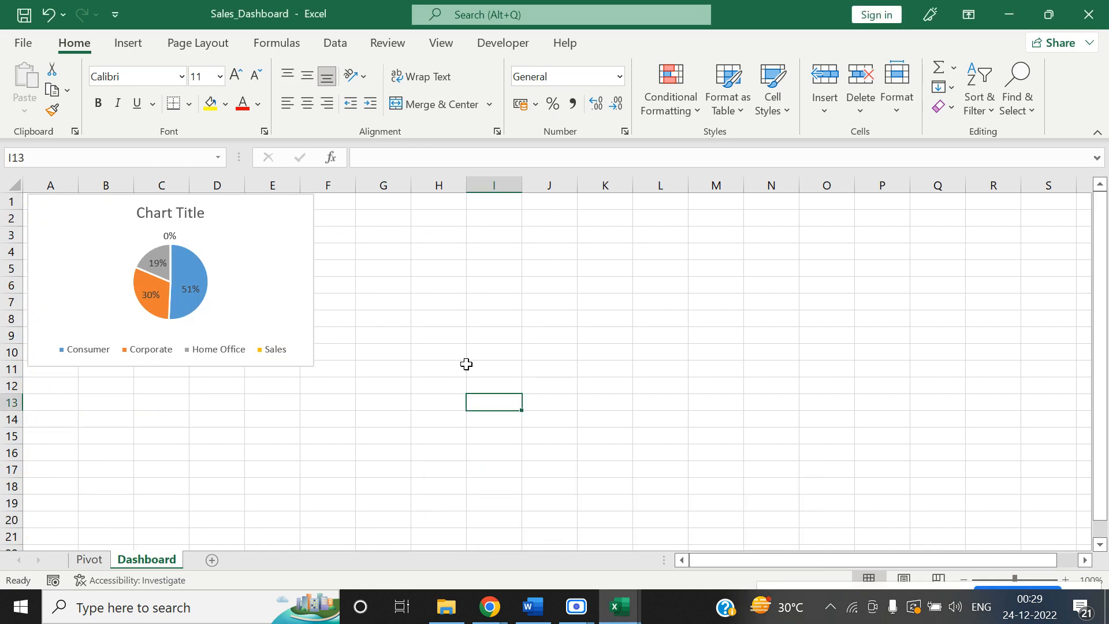
{"action": "left_click", "coordinate": [428, 323]}
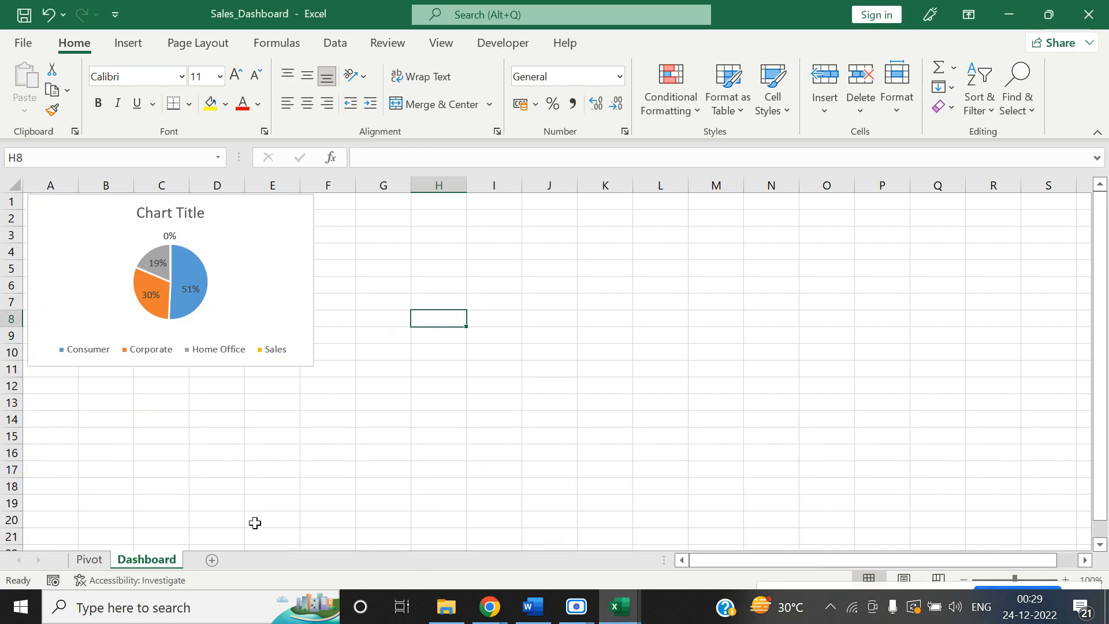
{"action": "left_click", "coordinate": [88, 559]}
{"action": "left_click", "coordinate": [148, 561]}
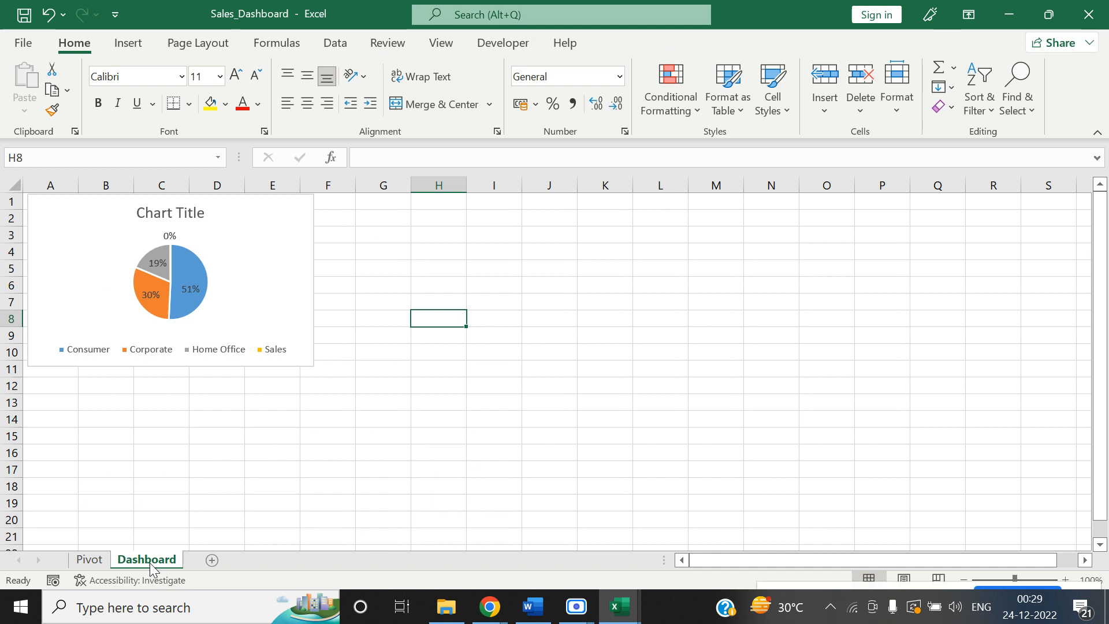
Start a PivotTable from an external data source at cell D2 of the Pivot sheet and browse for its connection.
{"action": "left_click", "coordinate": [92, 563]}
{"action": "left_click", "coordinate": [247, 233]}
{"action": "left_click", "coordinate": [255, 216]}
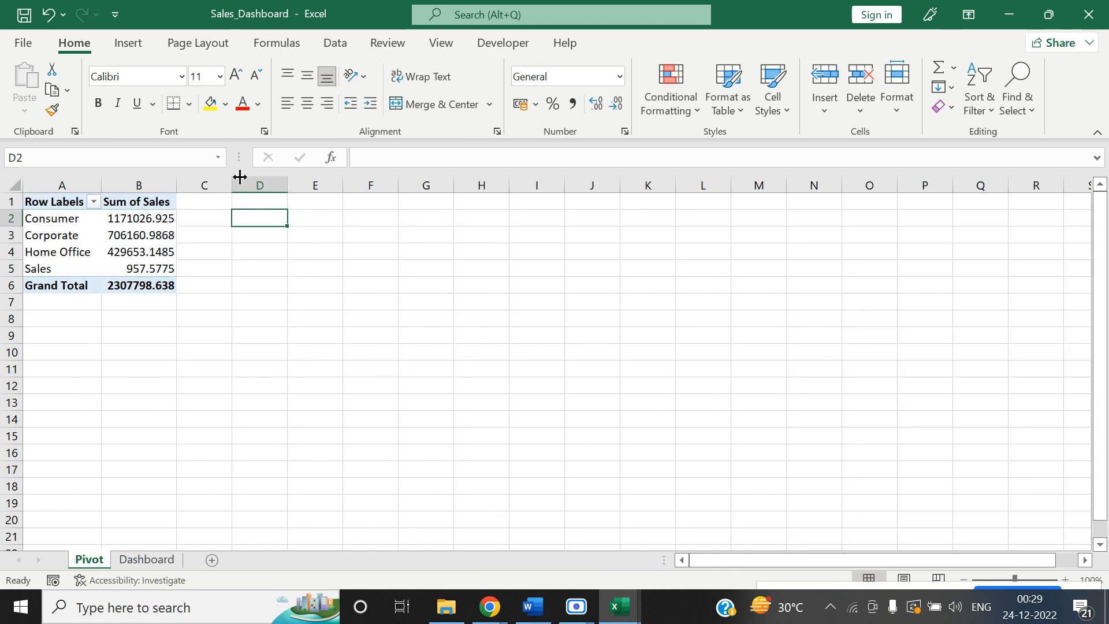
{"action": "left_click", "coordinate": [118, 45]}
{"action": "left_click", "coordinate": [34, 107]}
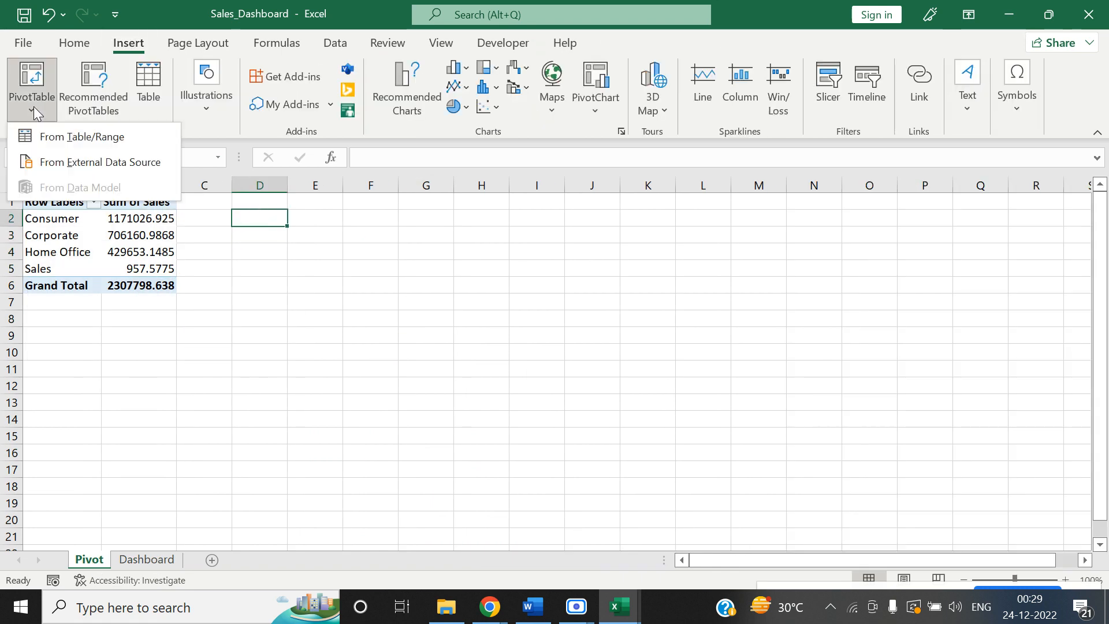
{"action": "left_click", "coordinate": [65, 161]}
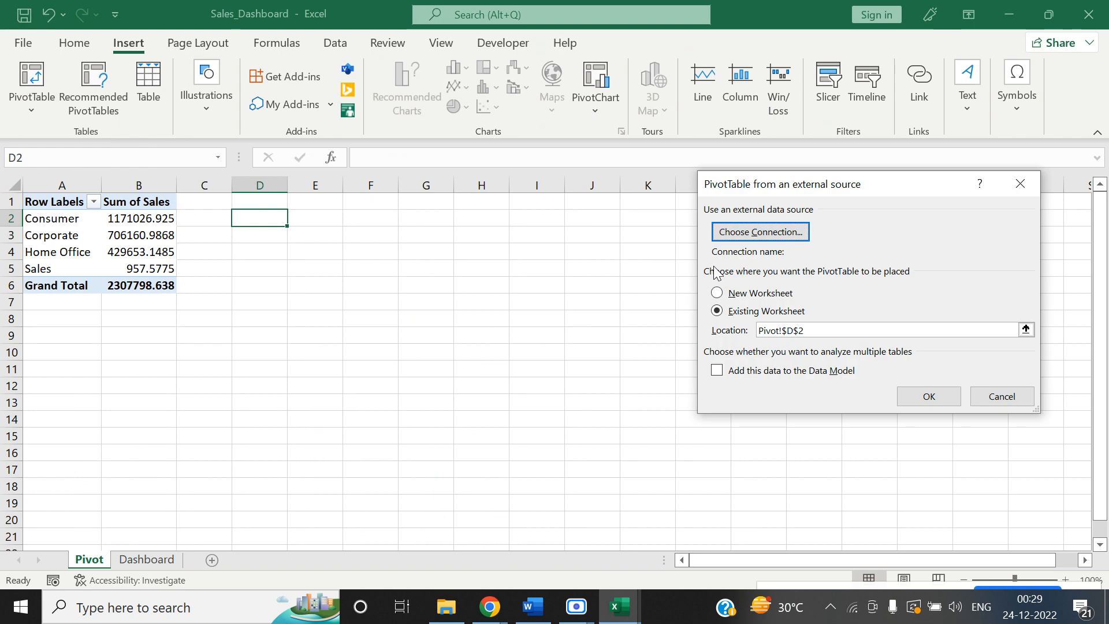
{"action": "left_click", "coordinate": [757, 233]}
{"action": "left_click", "coordinate": [714, 486]}
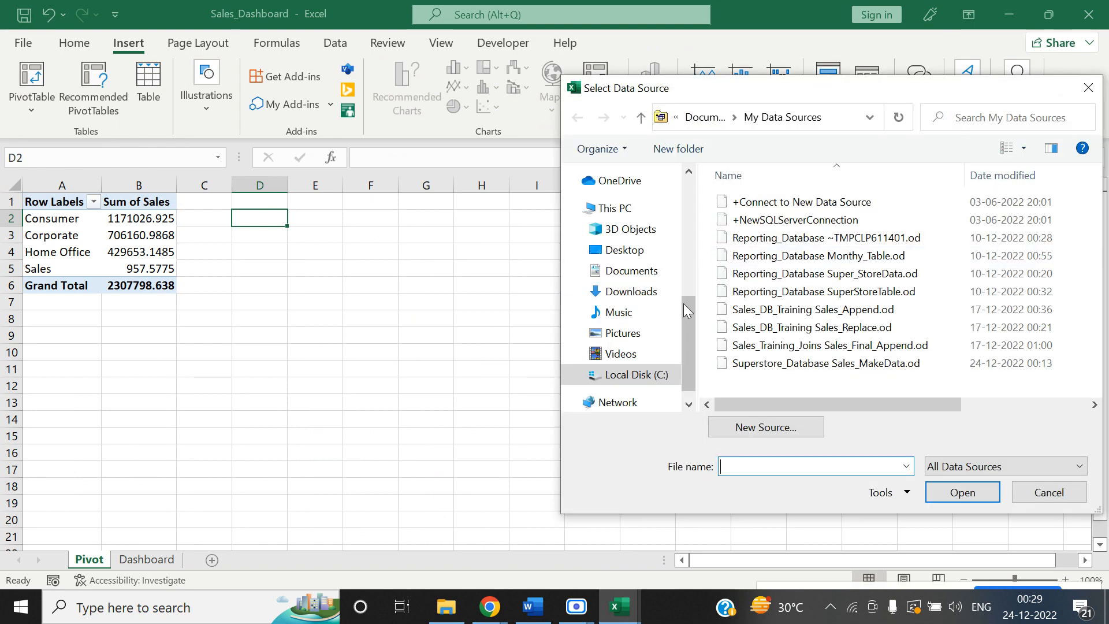
Choose the Superstore_Database Access file in the Dashboard folder under MS ACCESS as the data source.
{"action": "left_click_drag", "start_coordinate": [685, 313], "coordinate": [682, 225]}
{"action": "left_click", "coordinate": [647, 277]}
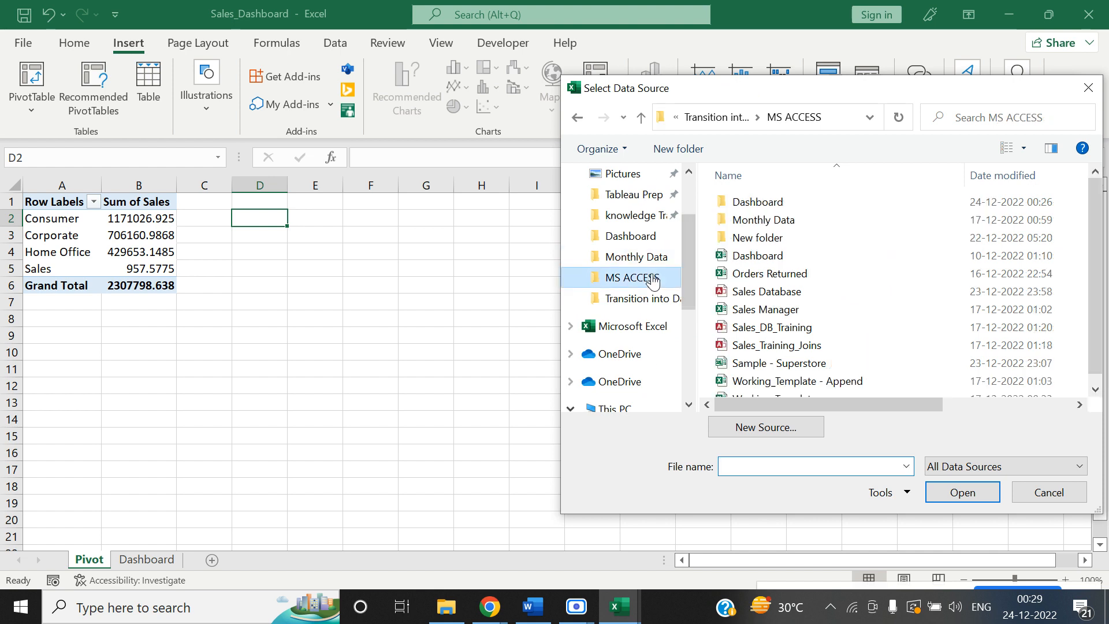
{"action": "double_click", "coordinate": [784, 206]}
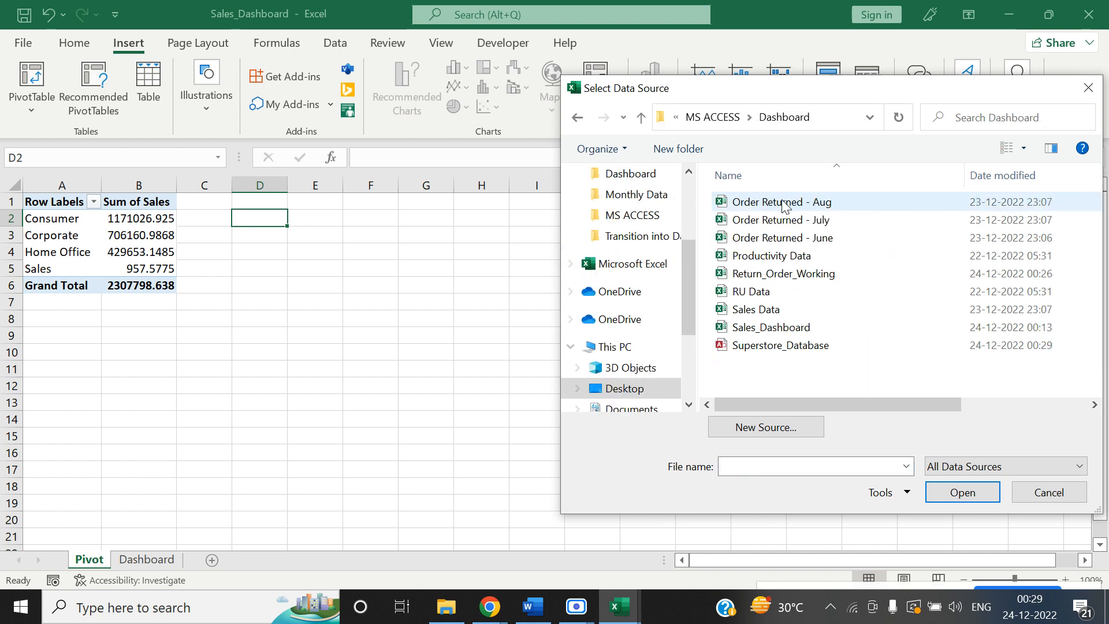
{"action": "left_click", "coordinate": [782, 346]}
{"action": "left_click", "coordinate": [934, 490]}
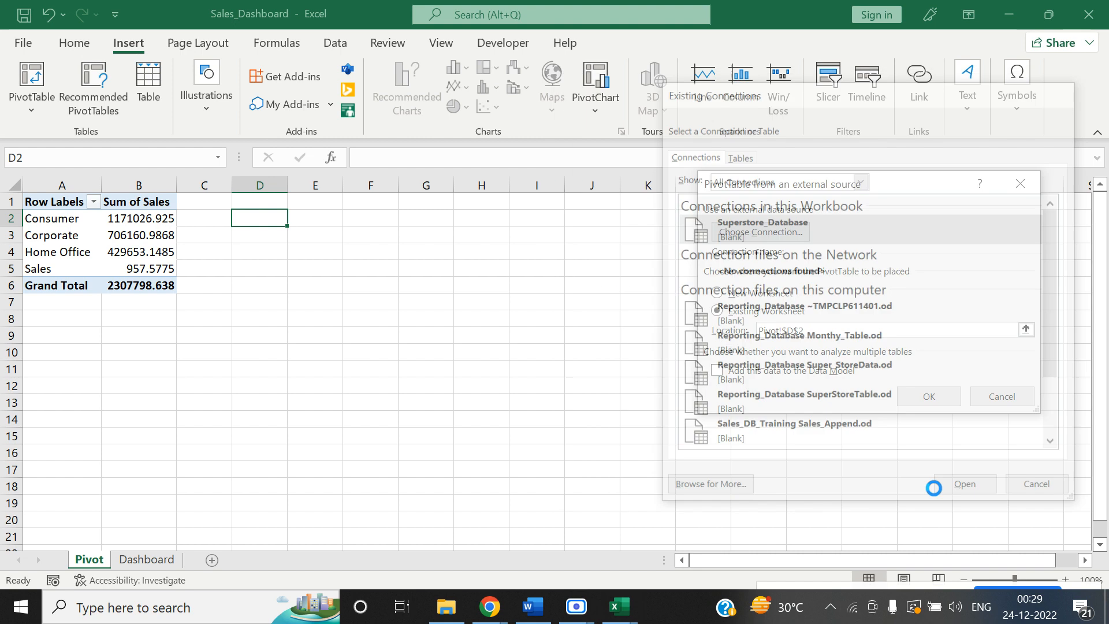
Accept the database connection settings, pick the Sales_AppendData table, and create the PivotTable in the existing worksheet at D2.
{"action": "left_click", "coordinate": [543, 485]}
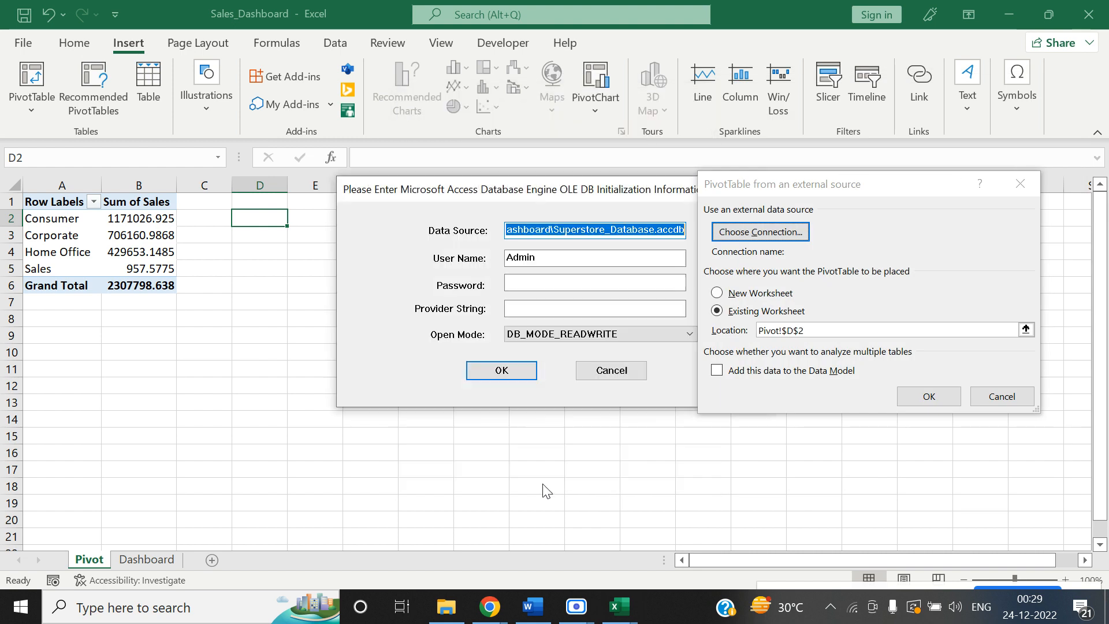
{"action": "left_click", "coordinate": [486, 373]}
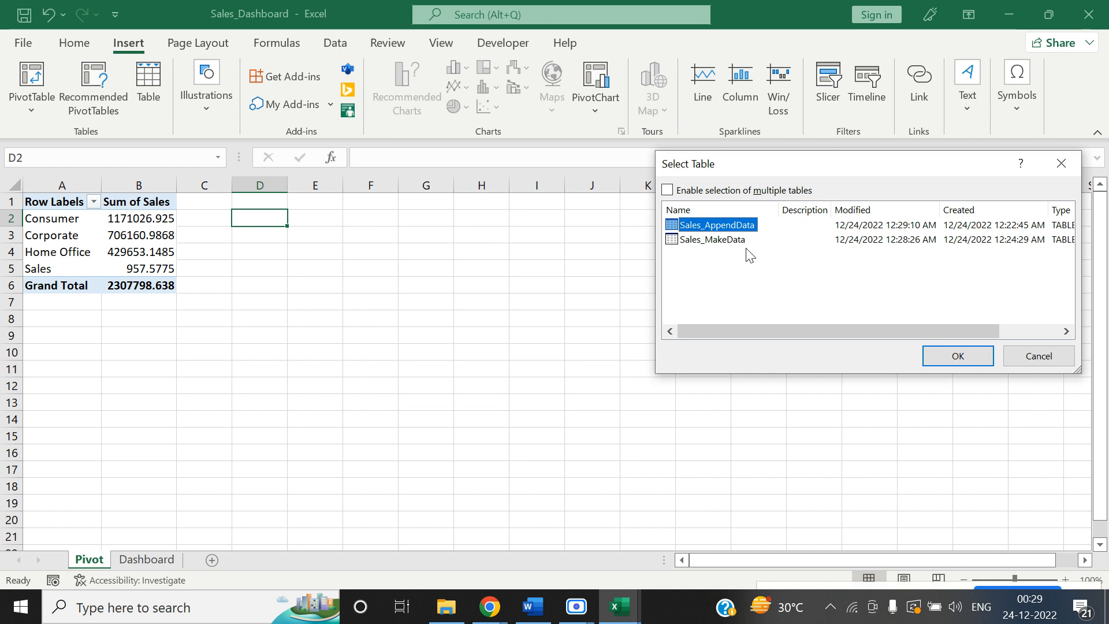
{"action": "left_click", "coordinate": [961, 351]}
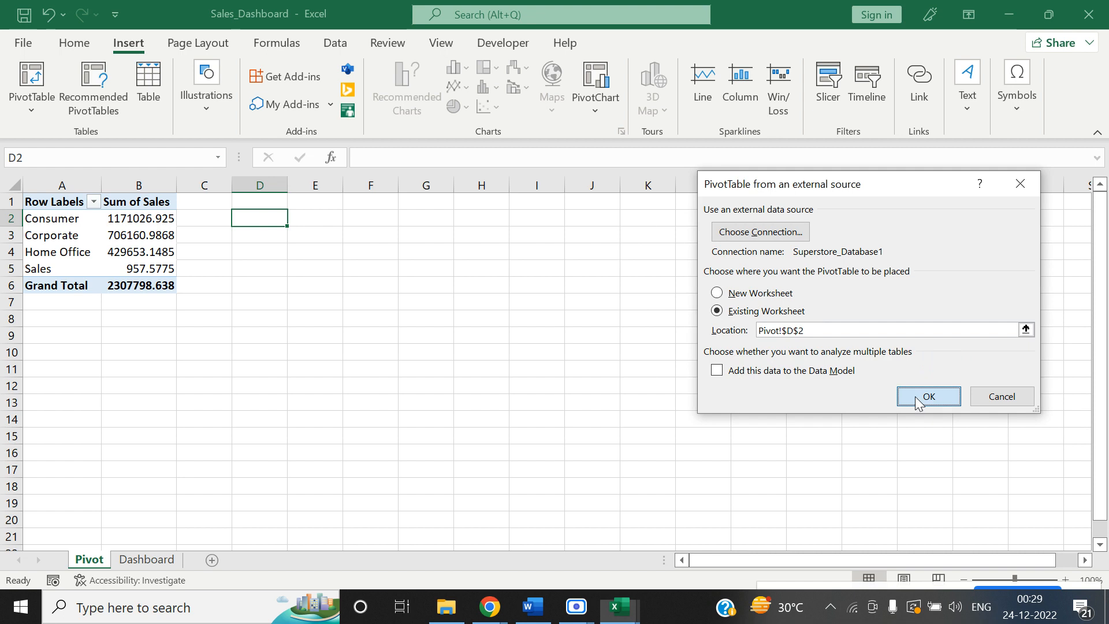
{"action": "left_click", "coordinate": [917, 398]}
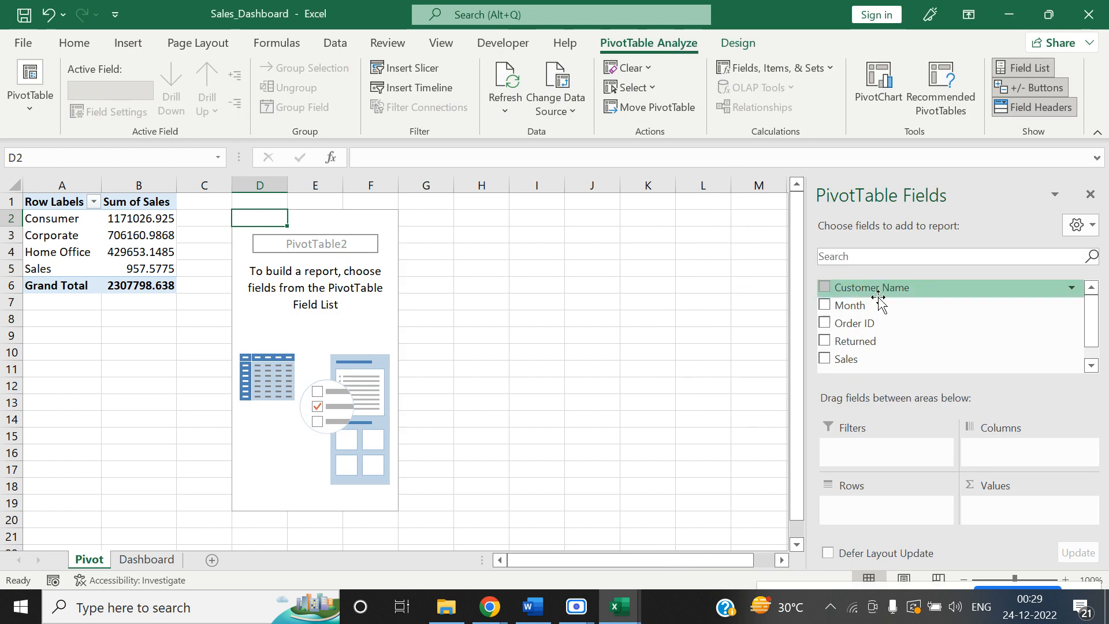
Place Month in the PivotTable's rows and Returned in its filters, and filter Returned to Yes.
{"action": "left_click_drag", "start_coordinate": [870, 305], "coordinate": [865, 516]}
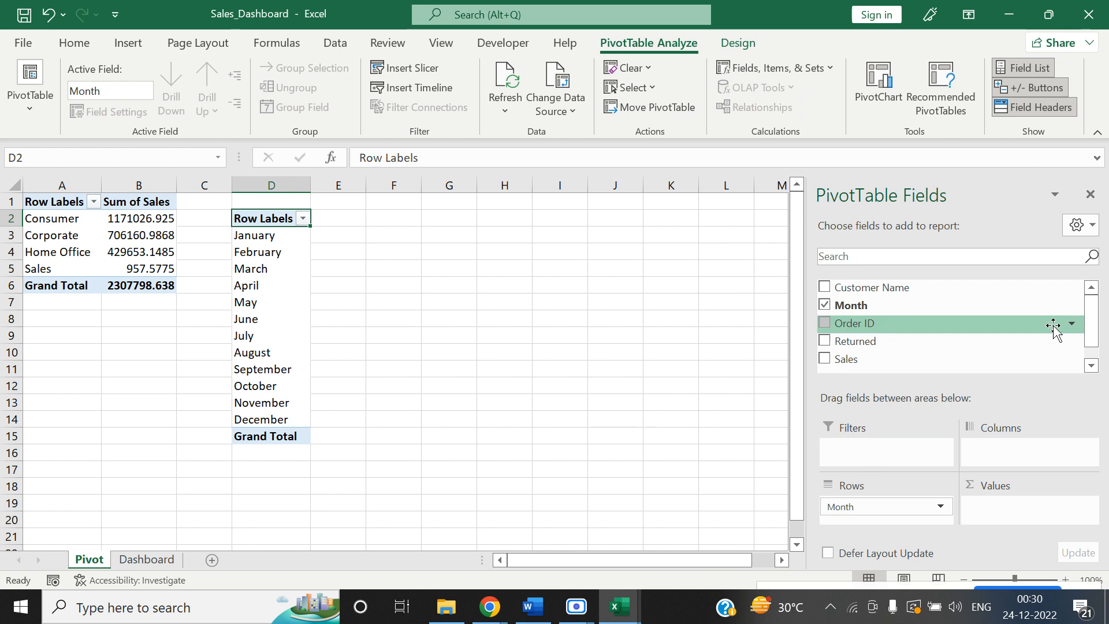
{"action": "left_click", "coordinate": [936, 264]}
{"action": "type", "text": "Re"}
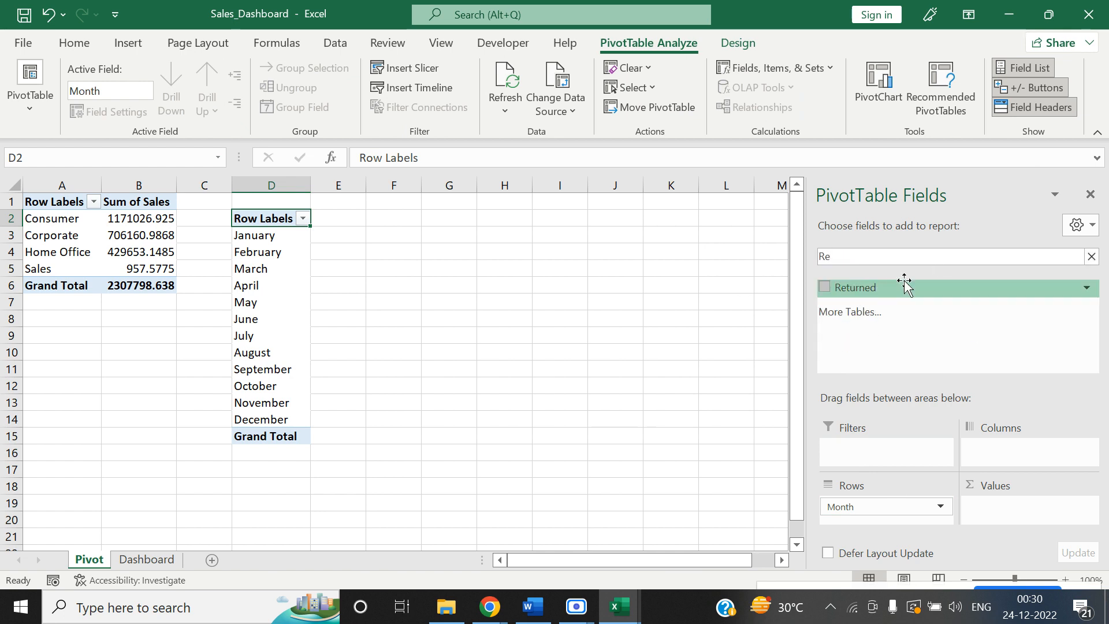
{"action": "left_click_drag", "start_coordinate": [905, 286], "coordinate": [893, 453]}
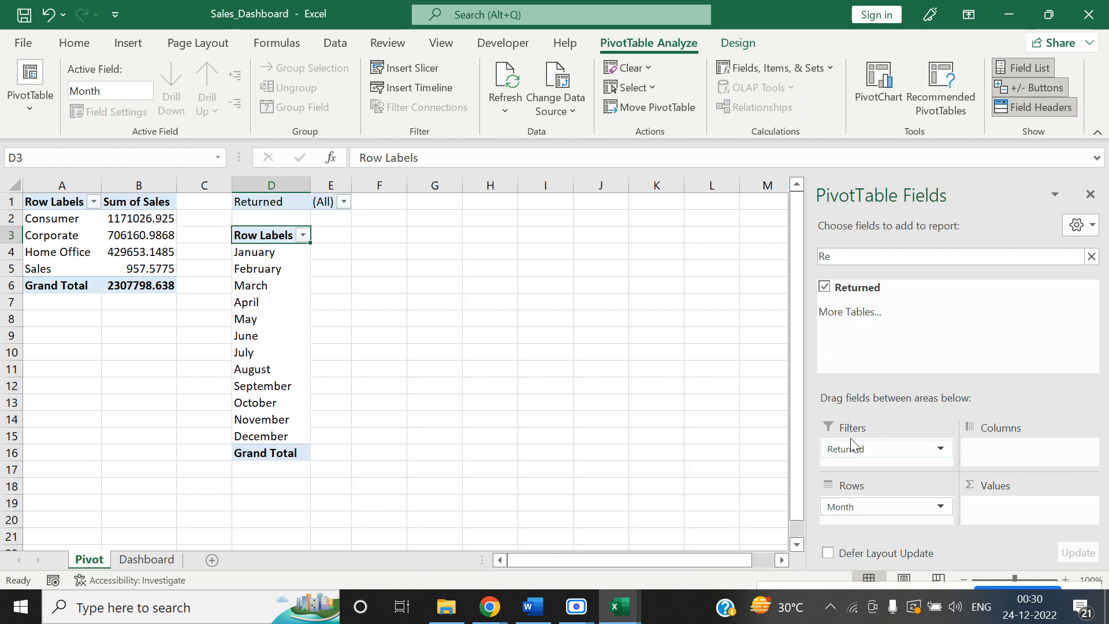
{"action": "left_click", "coordinate": [344, 201]}
{"action": "left_click", "coordinate": [168, 257]}
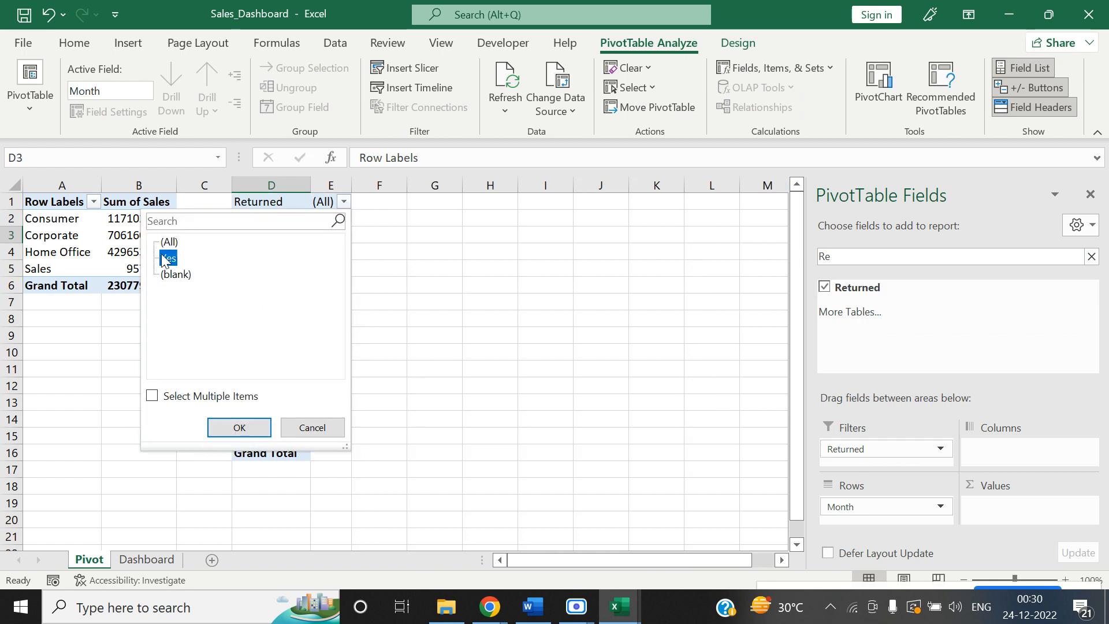
{"action": "left_click", "coordinate": [250, 429]}
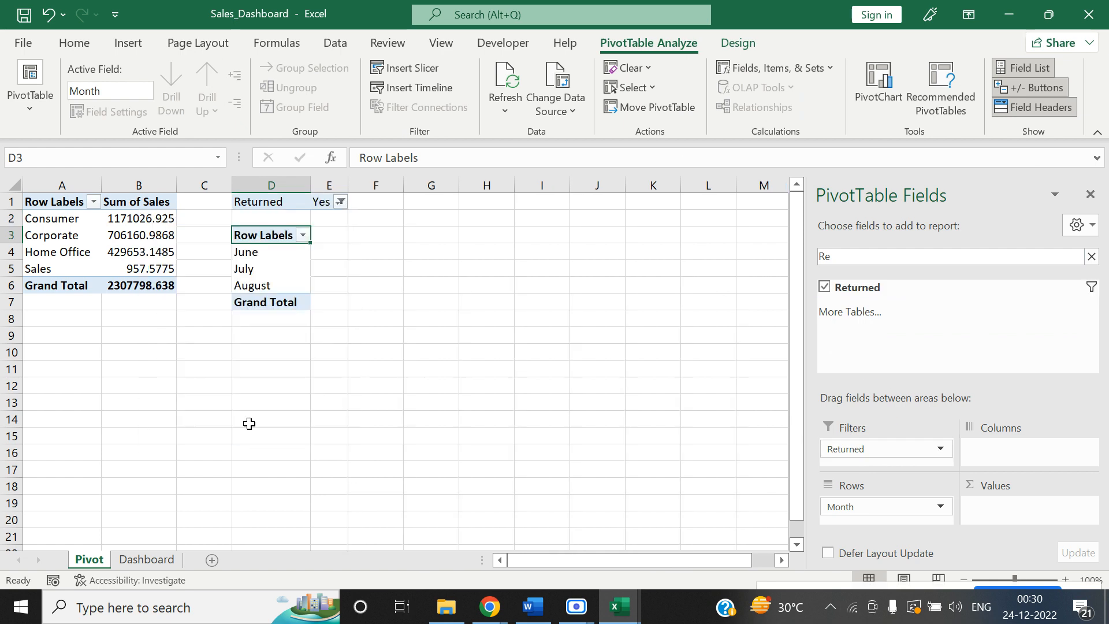
Clear the field search and add Order ID to the PivotTable's values as a count.
{"action": "left_click", "coordinate": [1090, 256]}
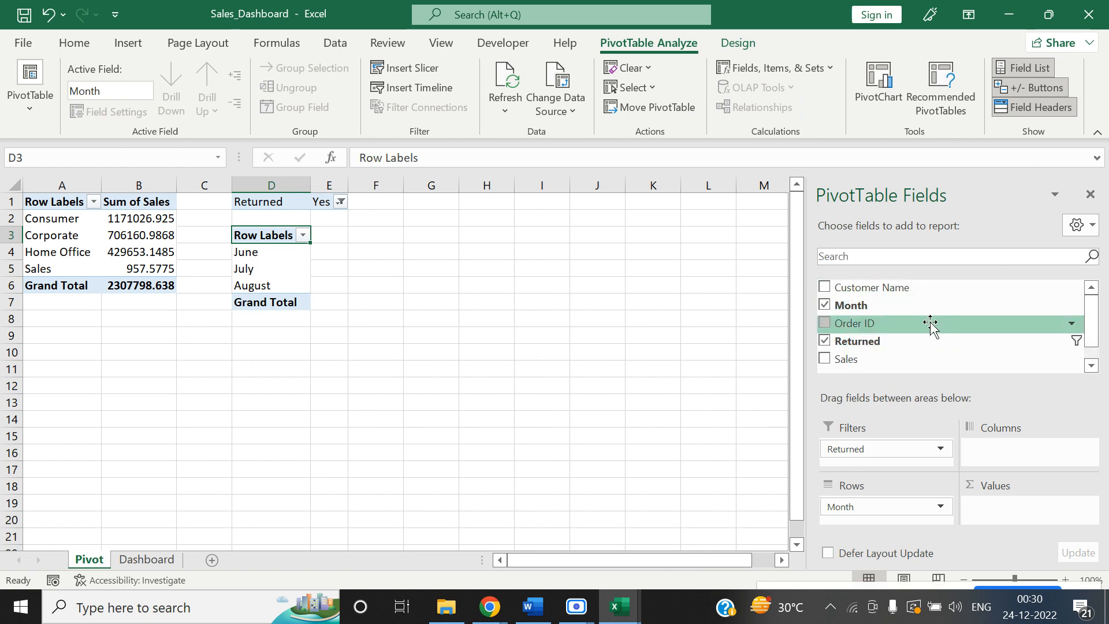
{"action": "left_click_drag", "start_coordinate": [929, 323], "coordinate": [1012, 501]}
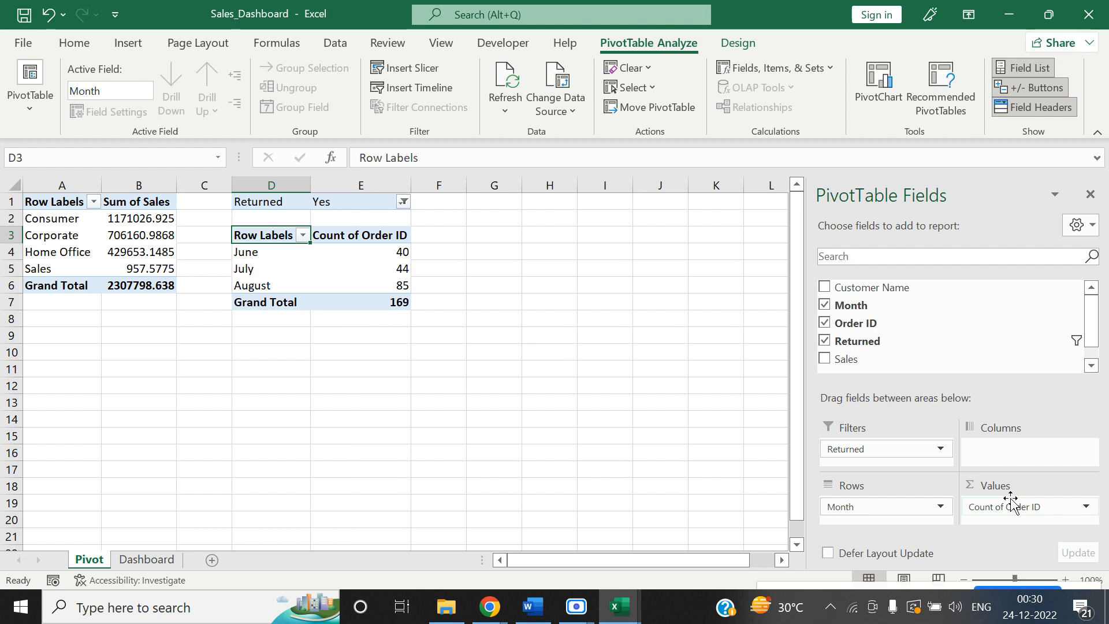
{"action": "left_click", "coordinate": [636, 435]}
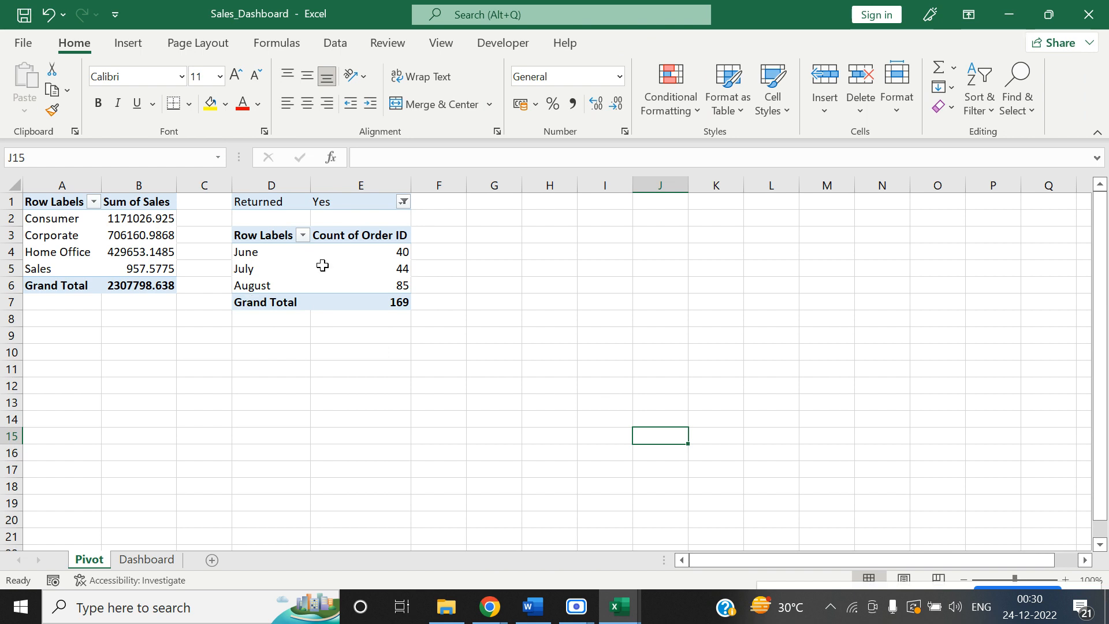
{"action": "left_click", "coordinate": [269, 503]}
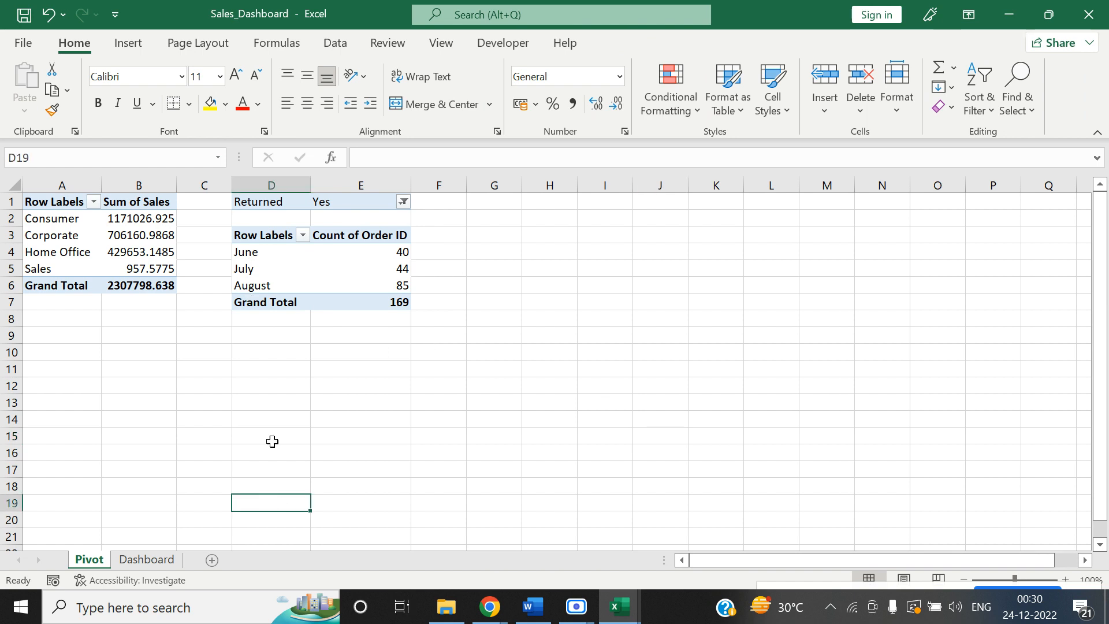
Copy the June to August rows with their order counts and paste them as values at H3 of the Dashboard sheet.
{"action": "left_click_drag", "start_coordinate": [235, 251], "coordinate": [308, 287]}
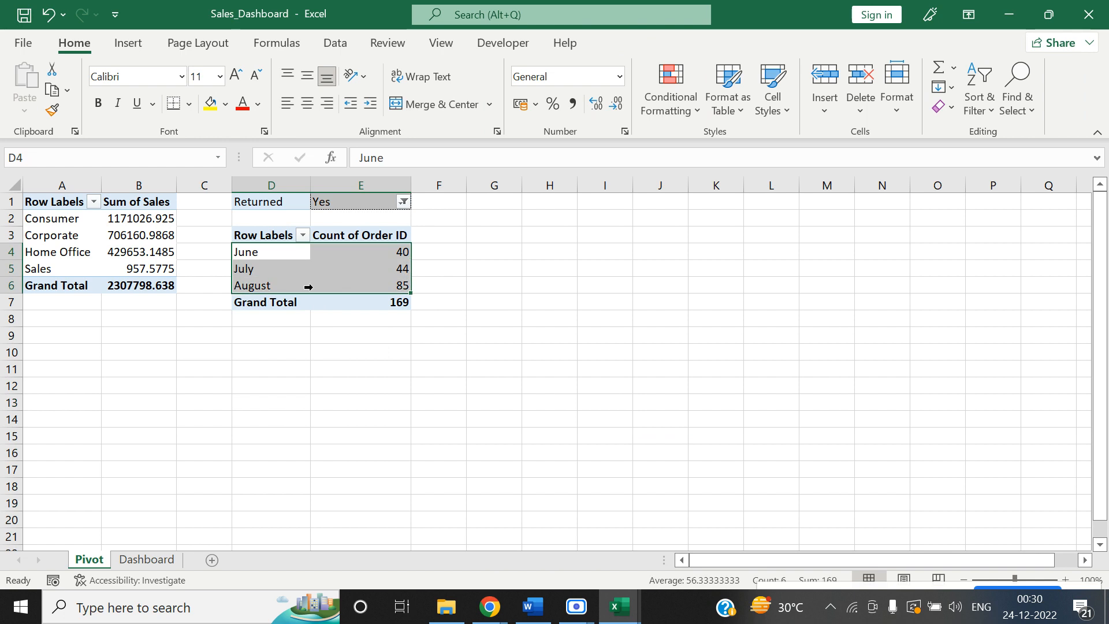
{"action": "key", "text": "ctrl+c"}
{"action": "left_click", "coordinate": [147, 559]}
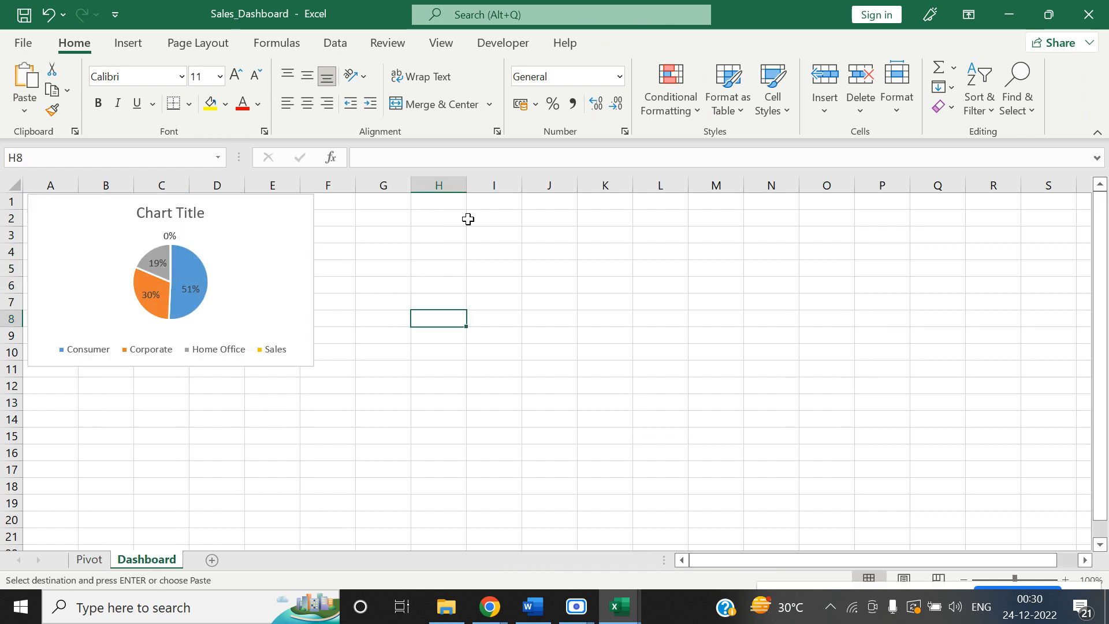
{"action": "left_click", "coordinate": [468, 219]}
{"action": "left_click", "coordinate": [455, 231]}
{"action": "key", "text": "ctrl+alt+v"}
{"action": "key", "text": "v"}
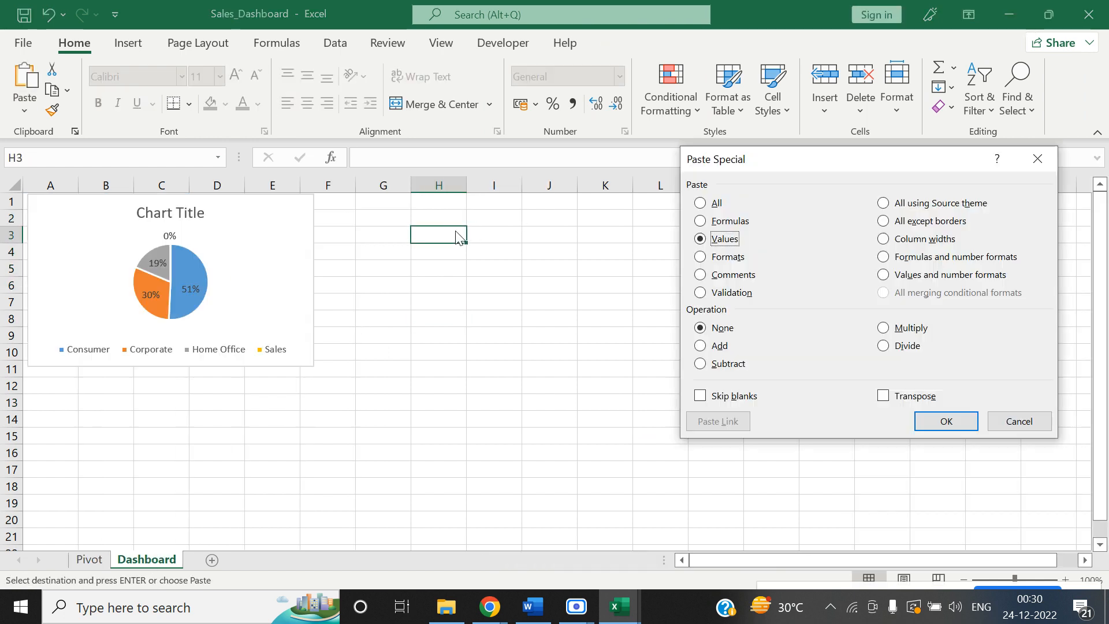
{"action": "key", "text": "Return"}
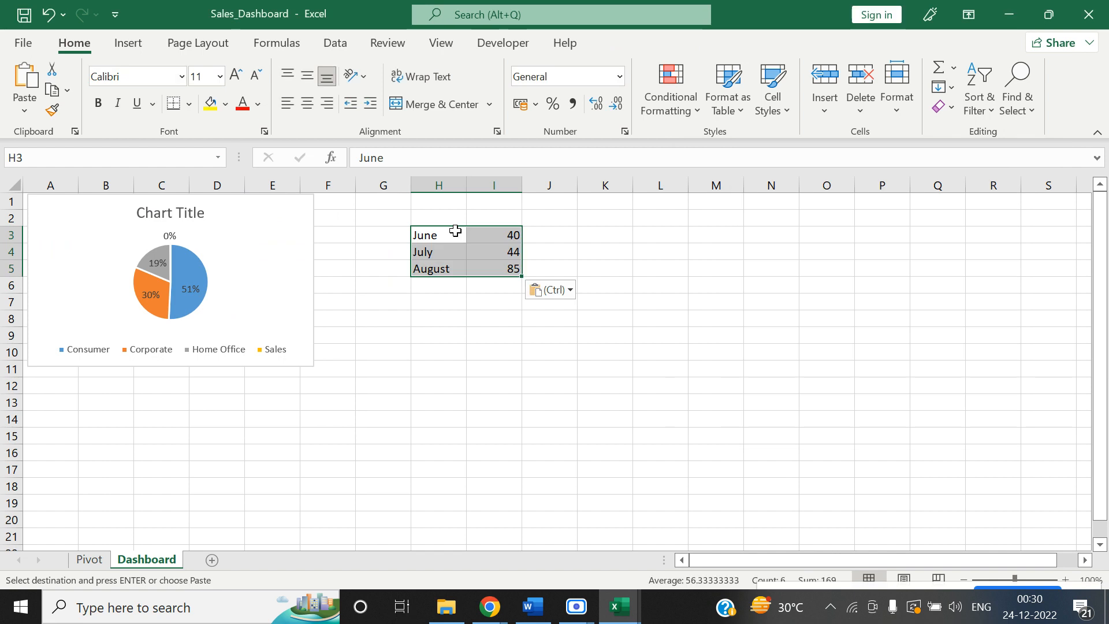
Insert a 2-D line chart from the pasted monthly data, place it beside the pie chart over the data, and shorten it to the pie chart's height.
{"action": "left_click", "coordinate": [127, 42]}
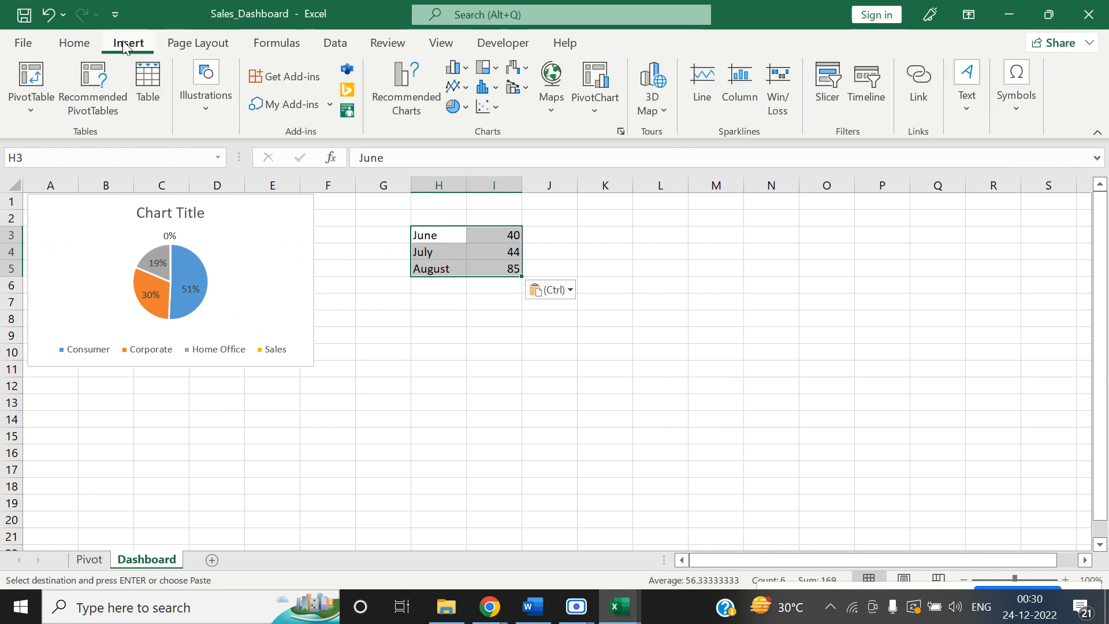
{"action": "left_click", "coordinate": [464, 88]}
{"action": "left_click", "coordinate": [470, 148]}
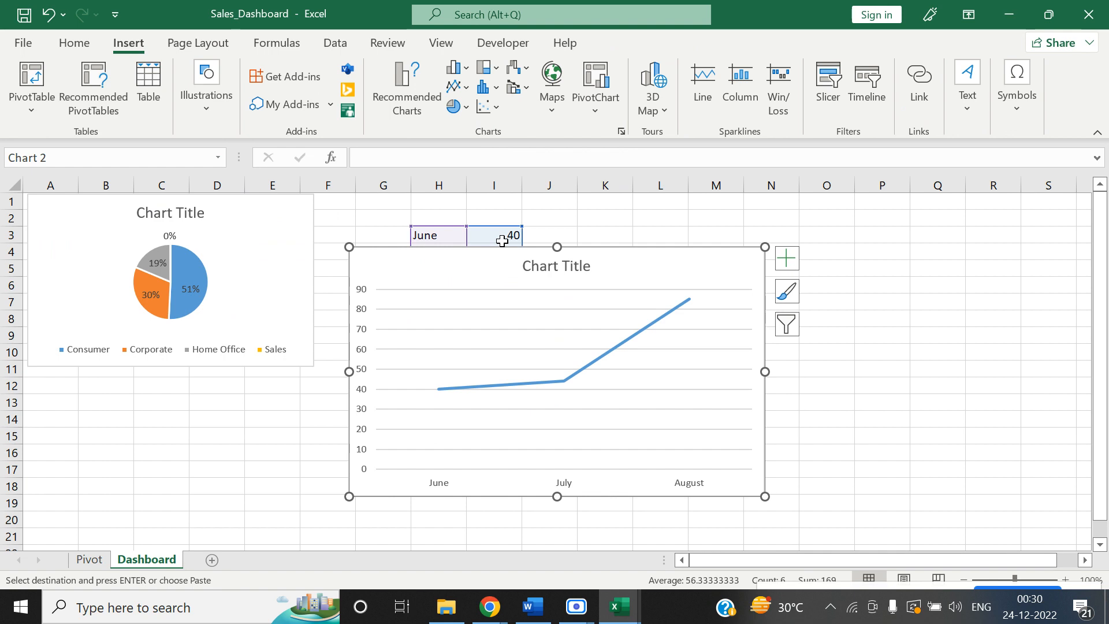
{"action": "left_click_drag", "start_coordinate": [501, 245], "coordinate": [471, 197]}
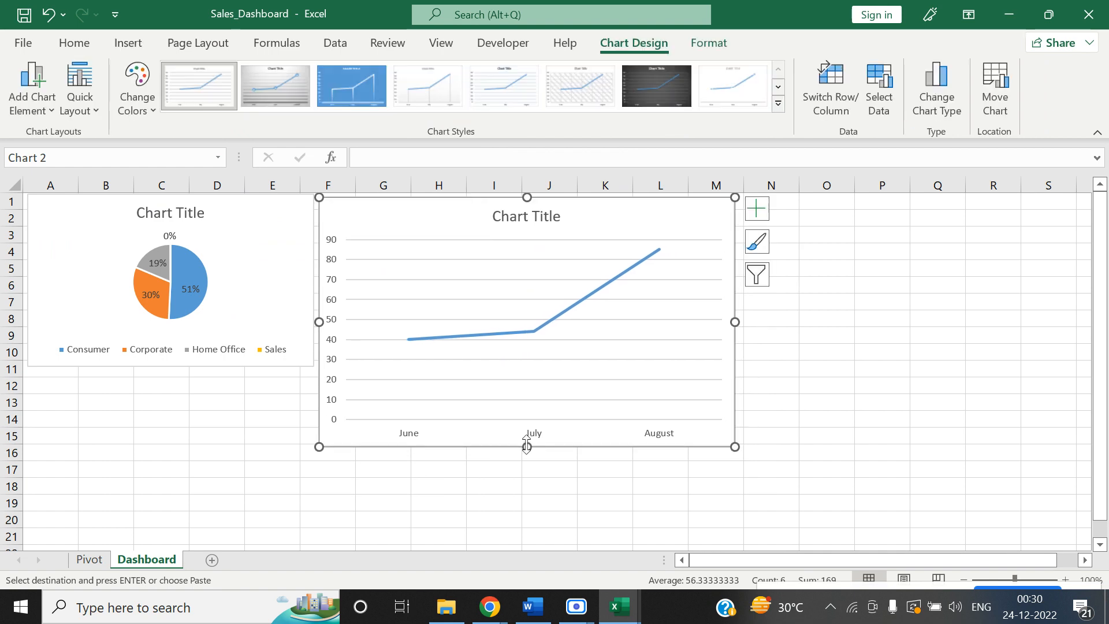
{"action": "left_click_drag", "start_coordinate": [526, 446], "coordinate": [501, 367]}
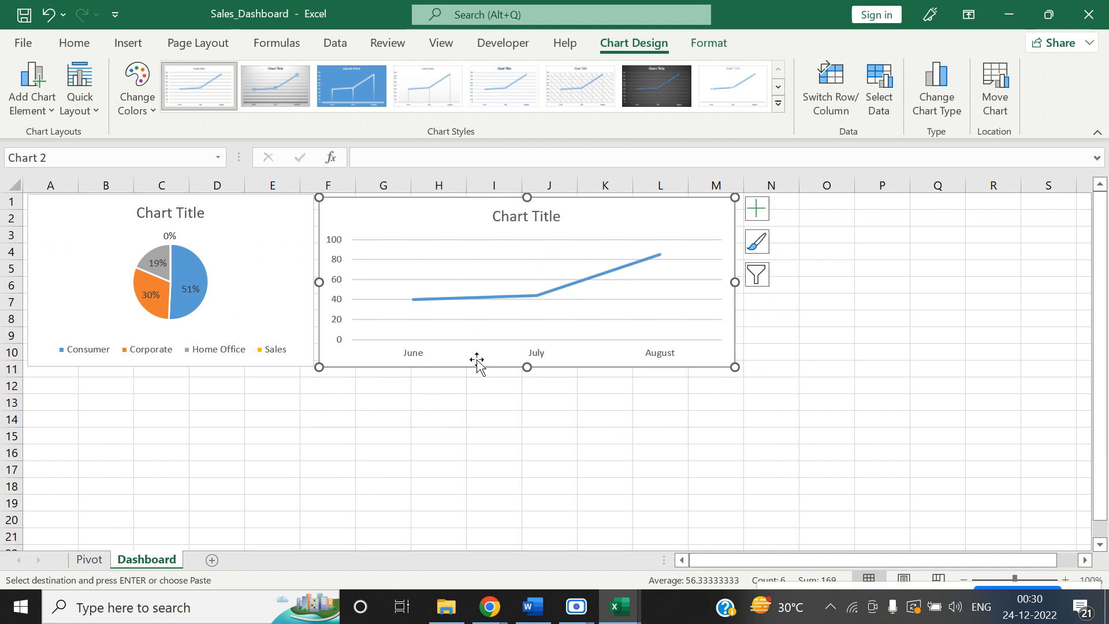
Add data labels to the line series and remove the line chart's horizontal gridlines.
{"action": "left_click", "coordinate": [446, 307]}
{"action": "left_click", "coordinate": [446, 306]}
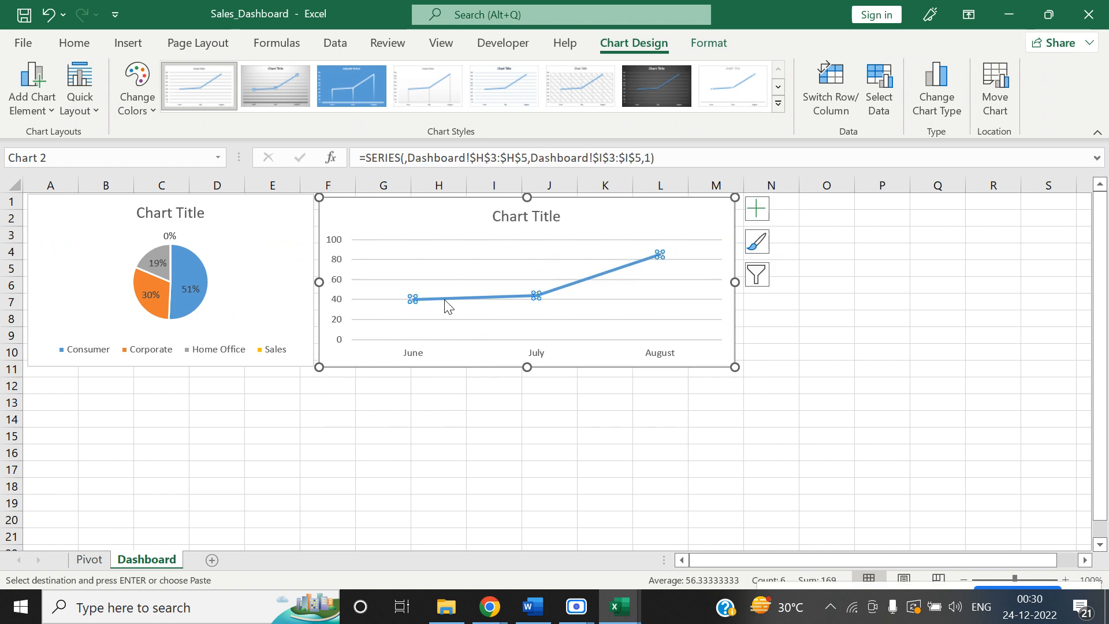
{"action": "right_click", "coordinate": [444, 301]}
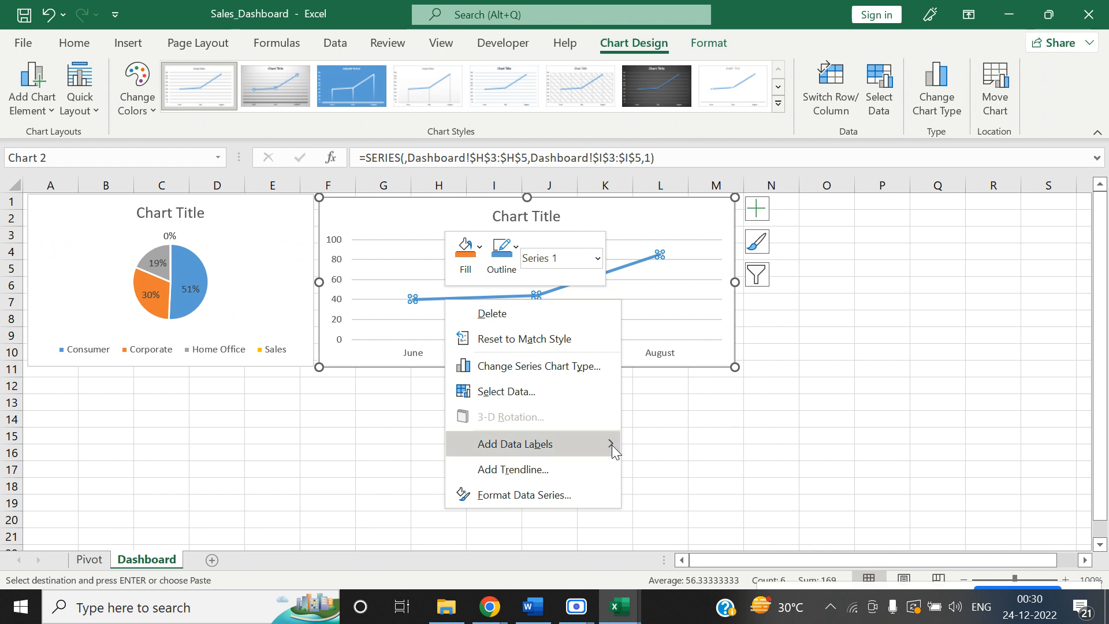
{"action": "left_click", "coordinate": [645, 445]}
{"action": "left_click", "coordinate": [645, 445]}
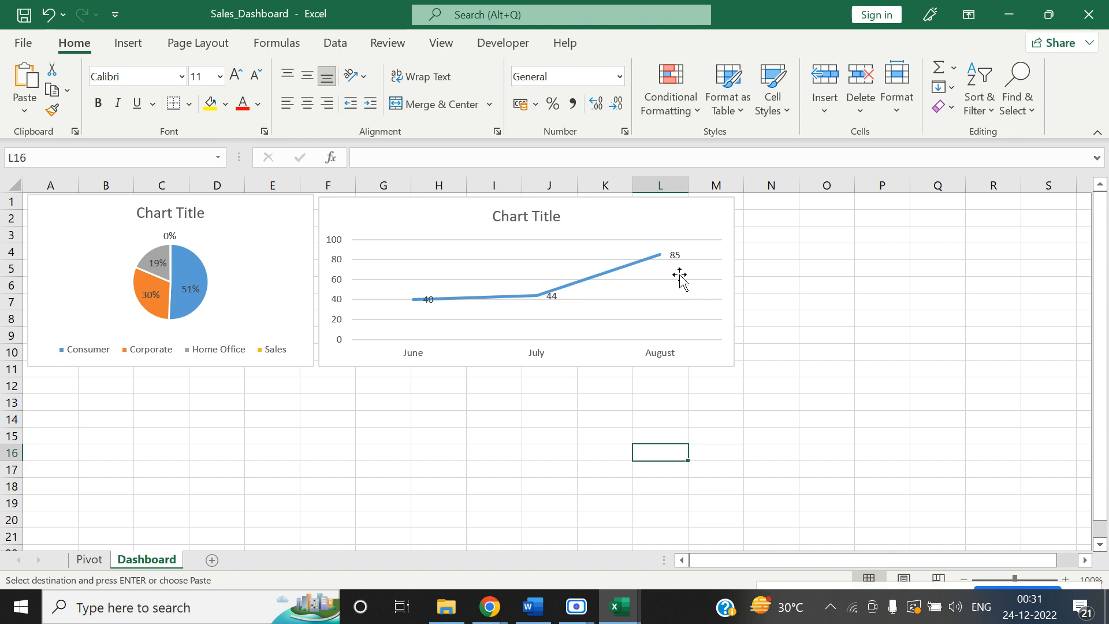
{"action": "left_click", "coordinate": [703, 284]}
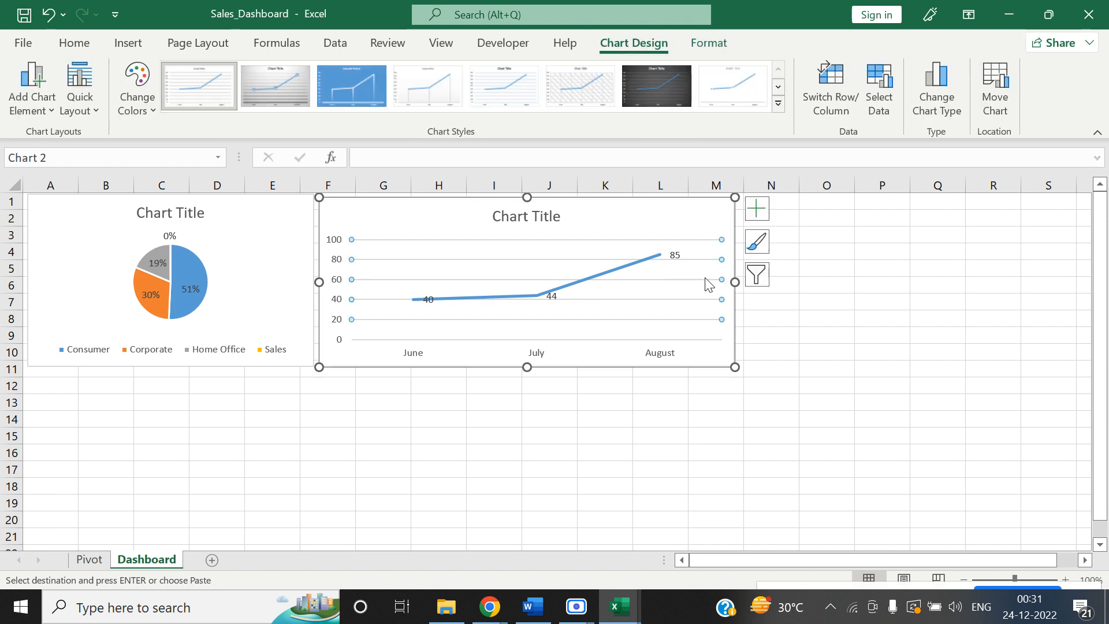
{"action": "left_click", "coordinate": [590, 489]}
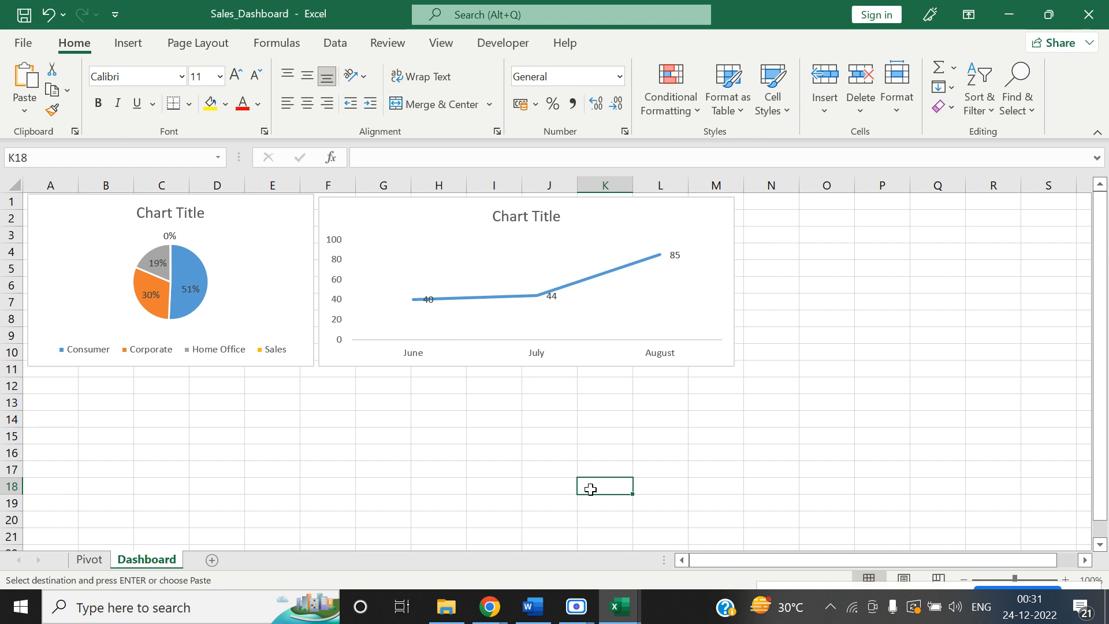
Switch to the Google Meet call in Chrome and admit the waiting participant.
{"action": "left_click", "coordinate": [492, 608]}
{"action": "left_click", "coordinate": [334, 525]}
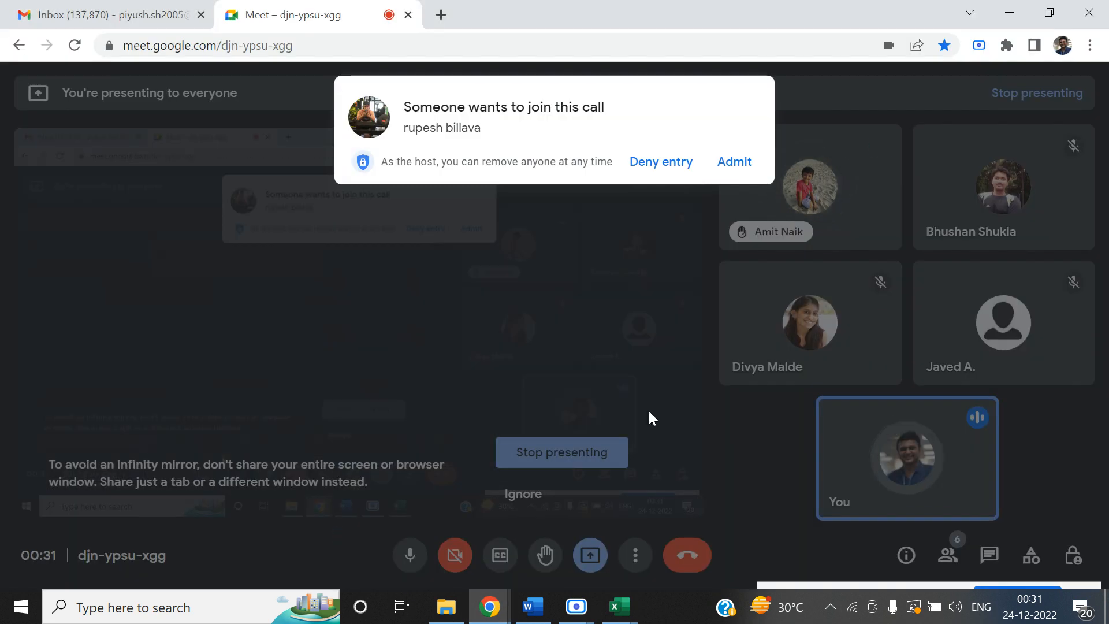
{"action": "left_click", "coordinate": [734, 163]}
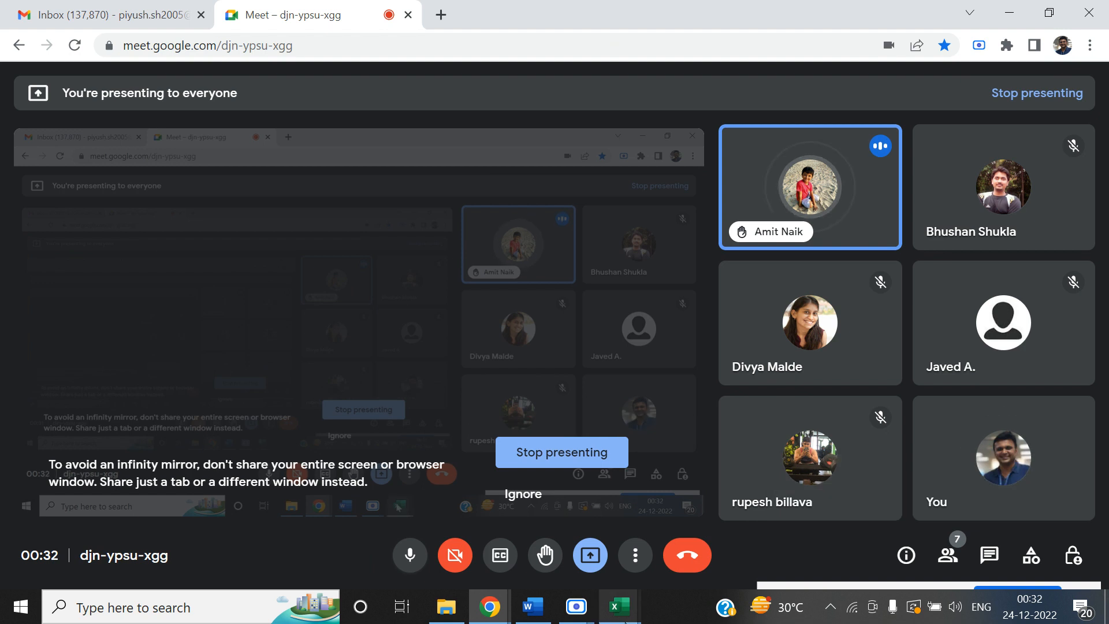
Return to the Sales_Dashboard workbook in Excel, review the Returned filter and monthly order counts on the Pivot sheet, and clear the copy selection.
{"action": "mouse_move", "coordinate": [619, 607]}
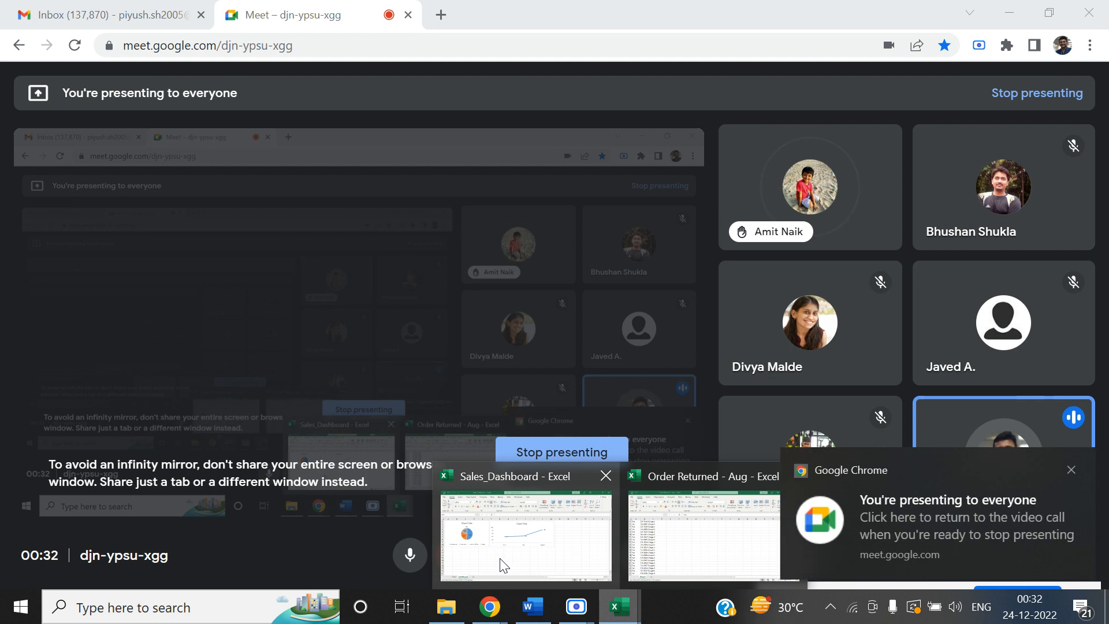
{"action": "left_click", "coordinate": [505, 580]}
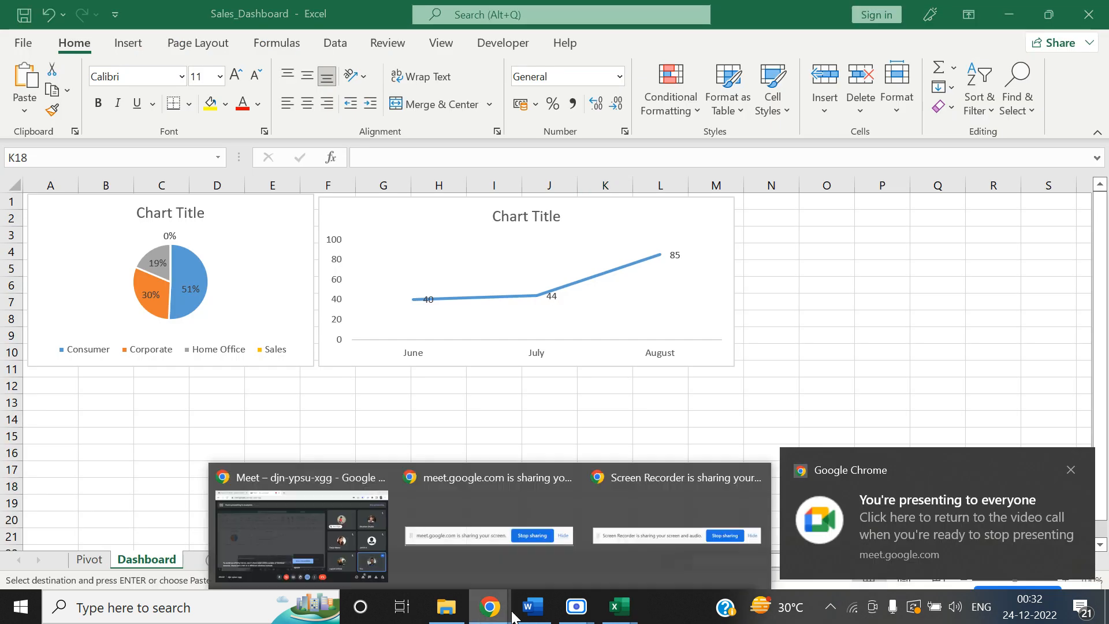
{"action": "left_click", "coordinate": [90, 559]}
{"action": "left_click", "coordinate": [372, 370]}
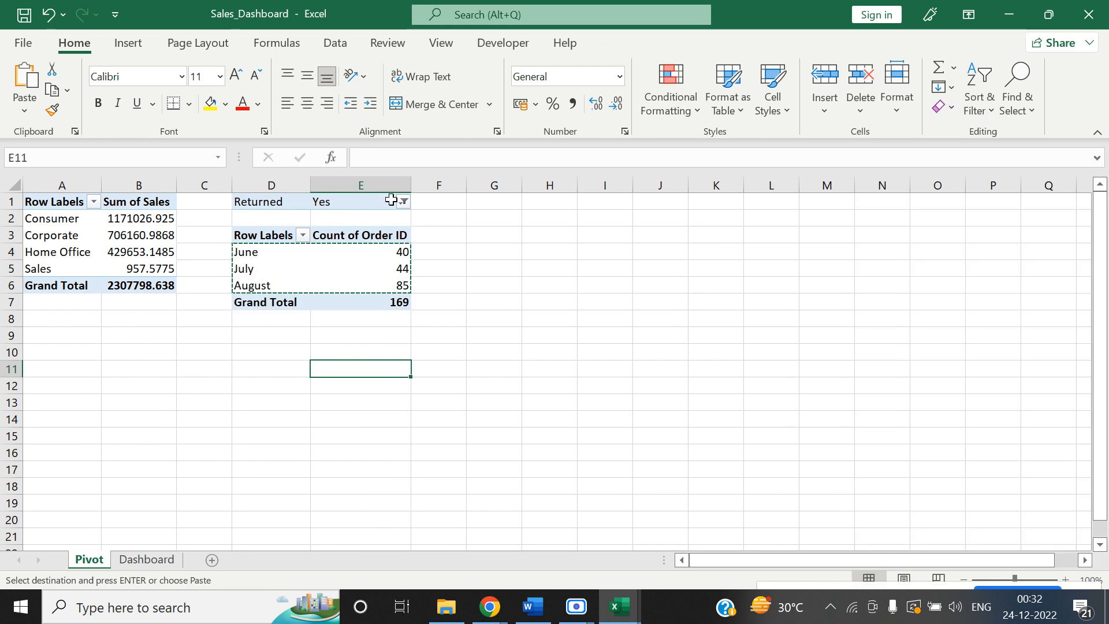
{"action": "left_click", "coordinate": [362, 202]}
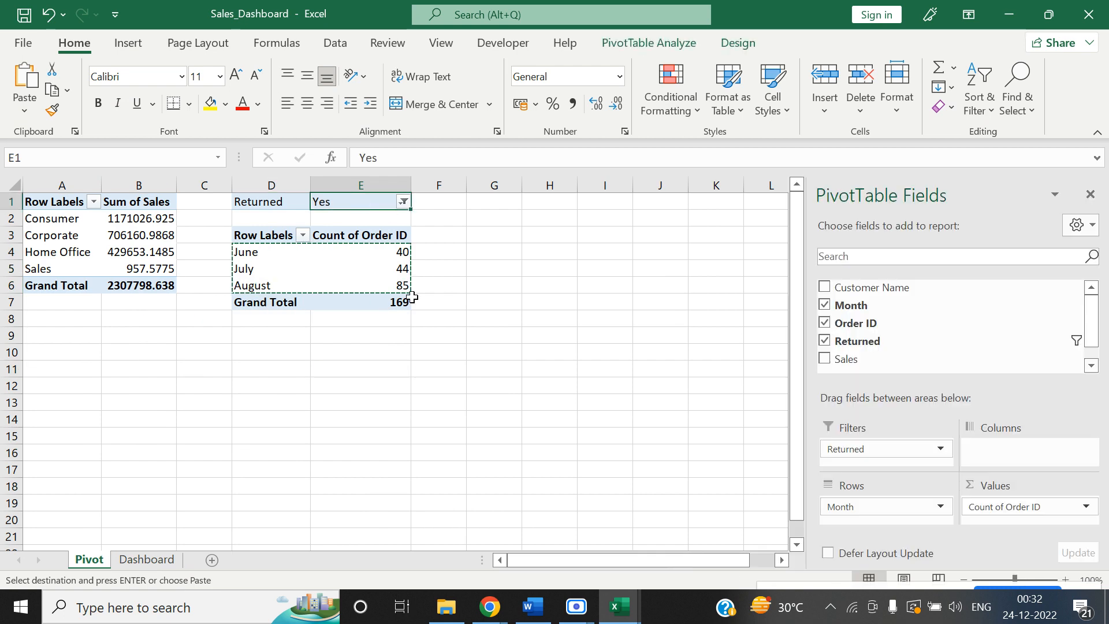
{"action": "left_click", "coordinate": [418, 343]}
{"action": "key", "text": "Escape"}
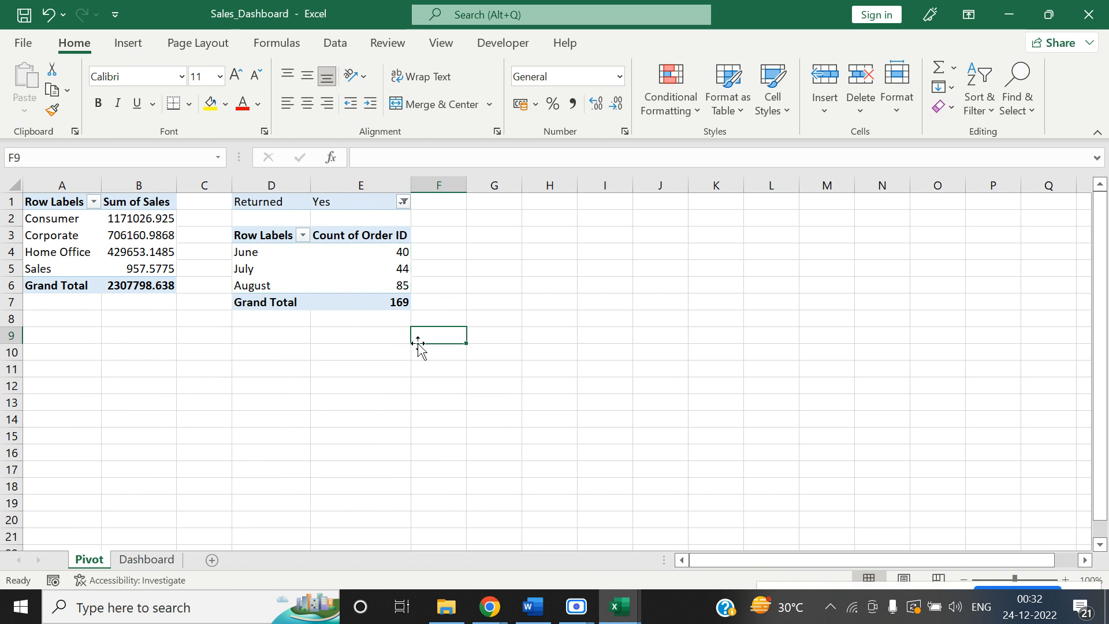
{"action": "left_click", "coordinate": [490, 617]}
{"action": "left_click", "coordinate": [321, 548]}
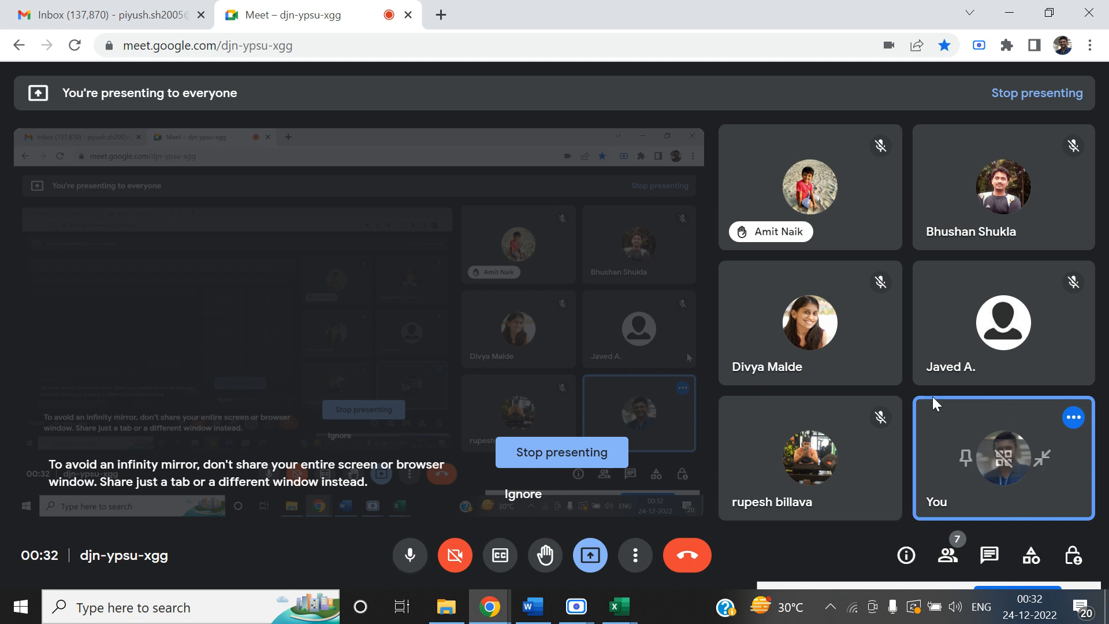
{"action": "key", "text": "alt+Tab"}
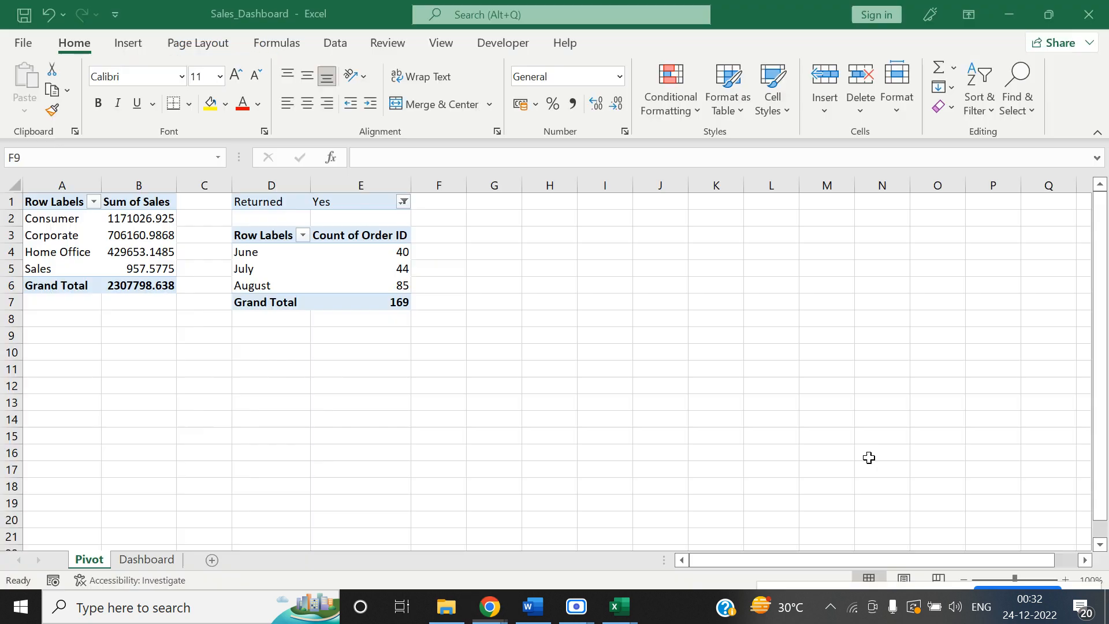
{"action": "key", "text": "alt+Tab"}
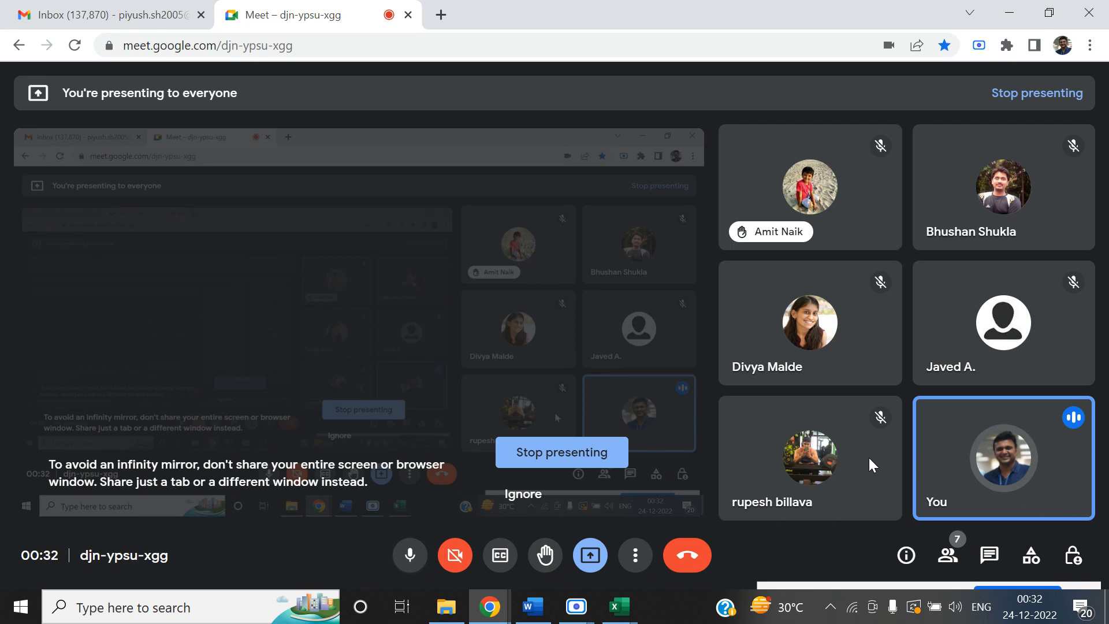
Switch to the business questions document in Word and highlight the KPI 1 line about conversion rate >= 80% for reading.
{"action": "left_click", "coordinate": [537, 604]}
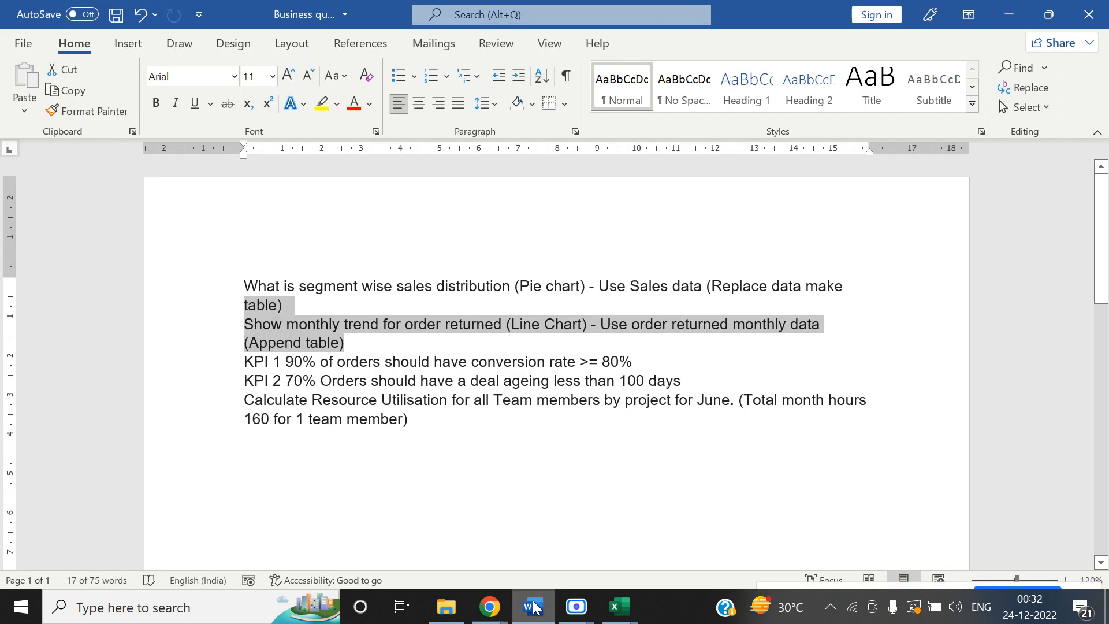
{"action": "left_click", "coordinate": [520, 523]}
{"action": "left_click", "coordinate": [1072, 470]}
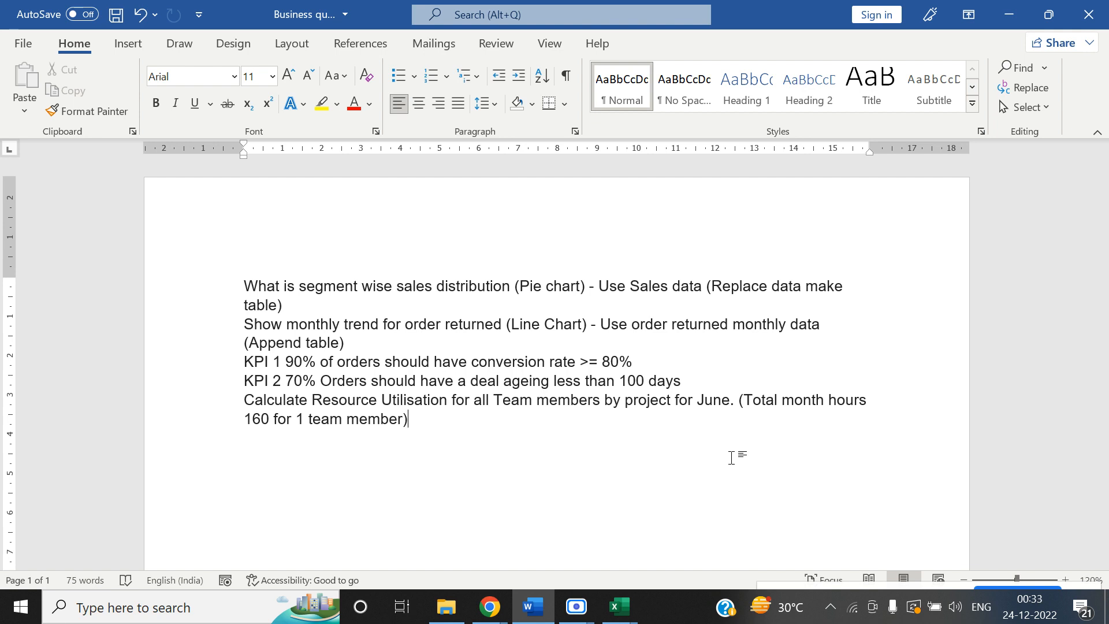
{"action": "left_click_drag", "start_coordinate": [650, 358], "coordinate": [243, 363]}
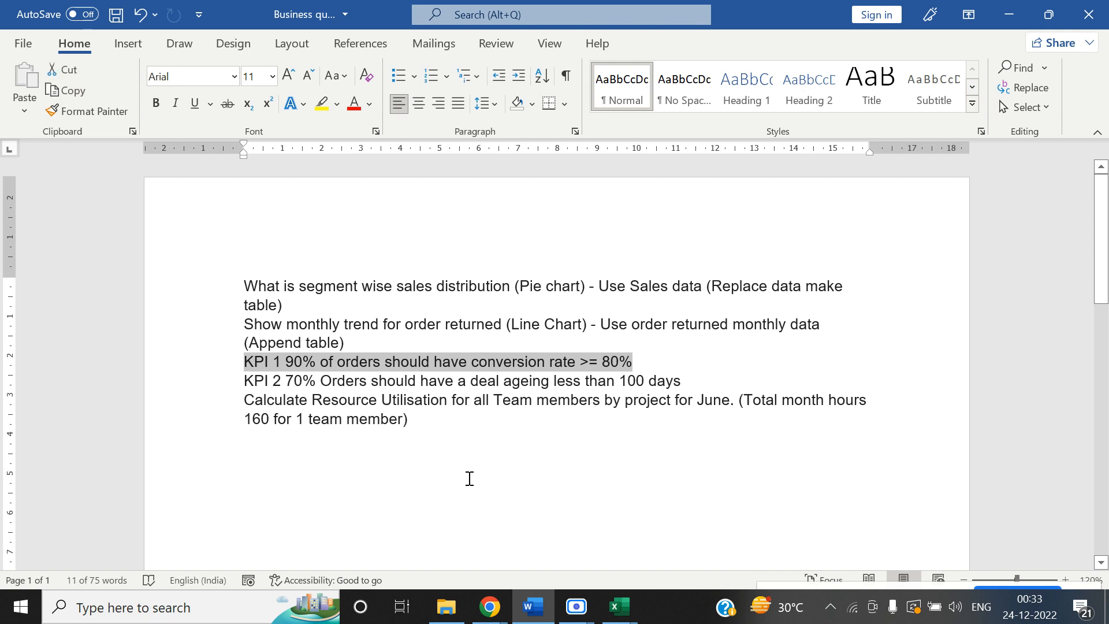
Switch to the Dashboard folder in File Explorer and open the Sales Data workbook.
{"action": "left_click", "coordinate": [468, 477]}
{"action": "left_click", "coordinate": [454, 616]}
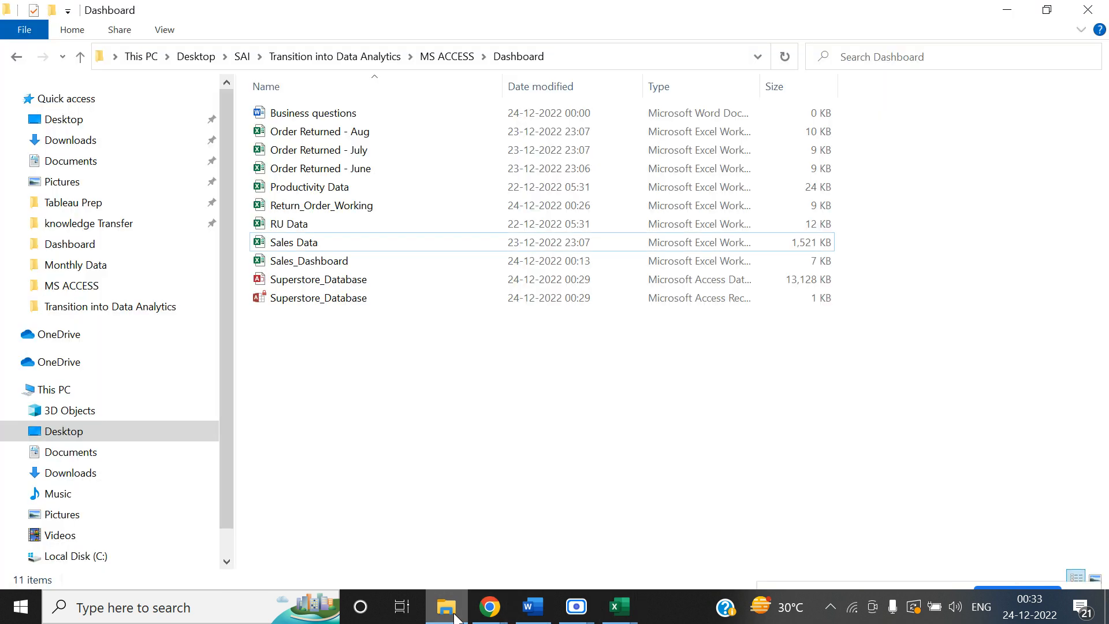
{"action": "left_click", "coordinate": [306, 244]}
{"action": "double_click", "coordinate": [306, 243]}
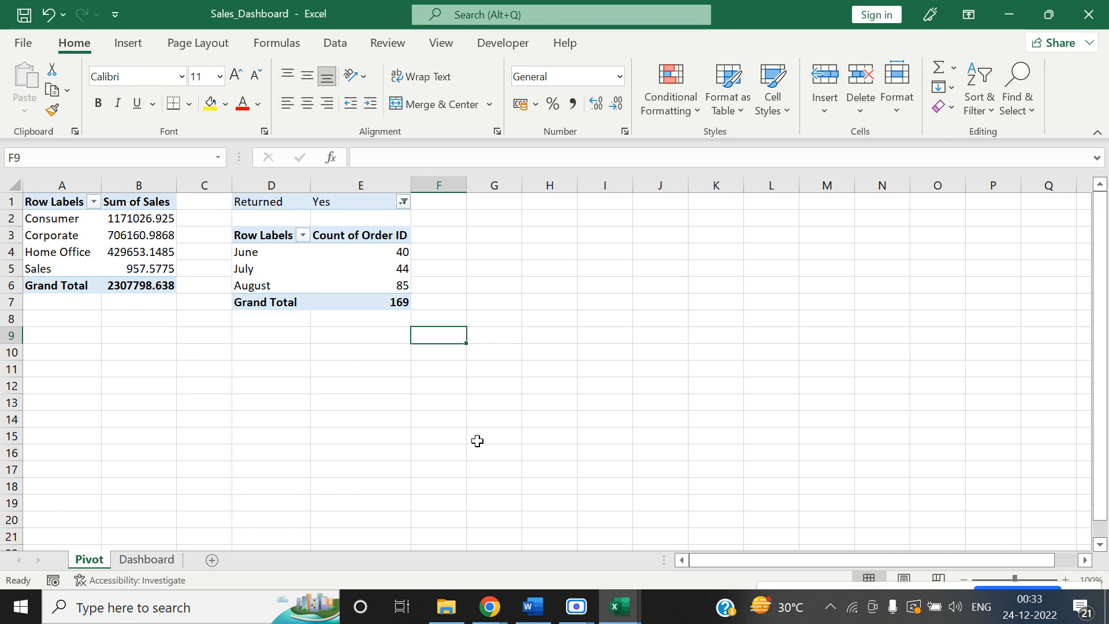
Go to the Conversion rate column in the Orders sheet and examine its first few values.
{"action": "left_click", "coordinate": [418, 340]}
{"action": "key", "text": "ctrl+Up"}
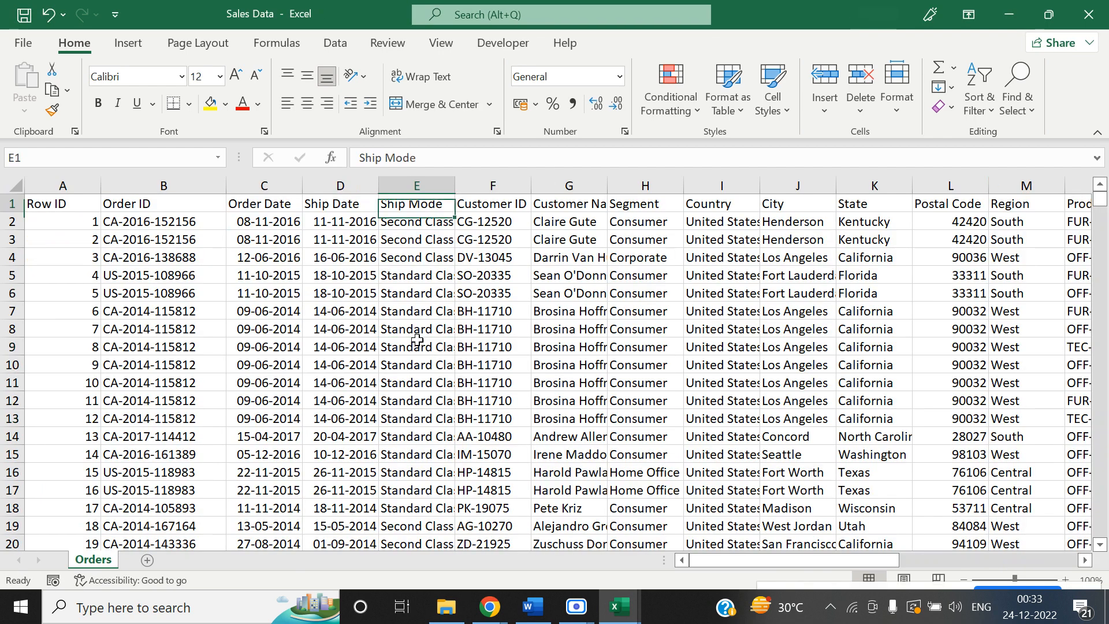
{"action": "key", "text": "ctrl+Right"}
{"action": "key", "text": "Right"}
{"action": "key", "text": "Right"}
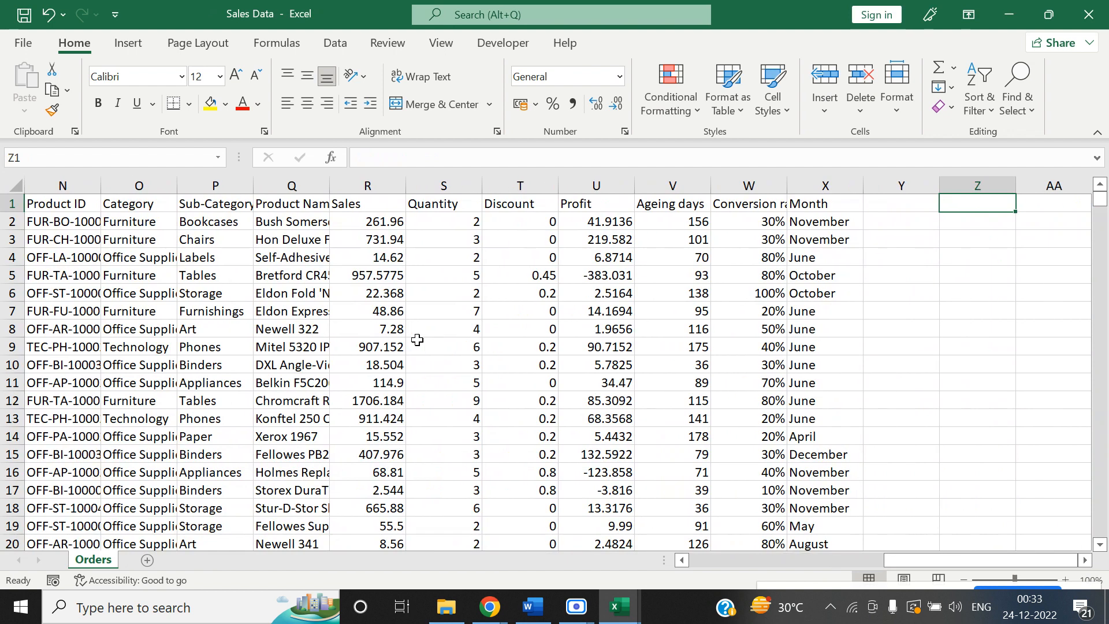
{"action": "key", "text": "Left"}
{"action": "key", "text": "Left"}
{"action": "key", "text": "Left"}
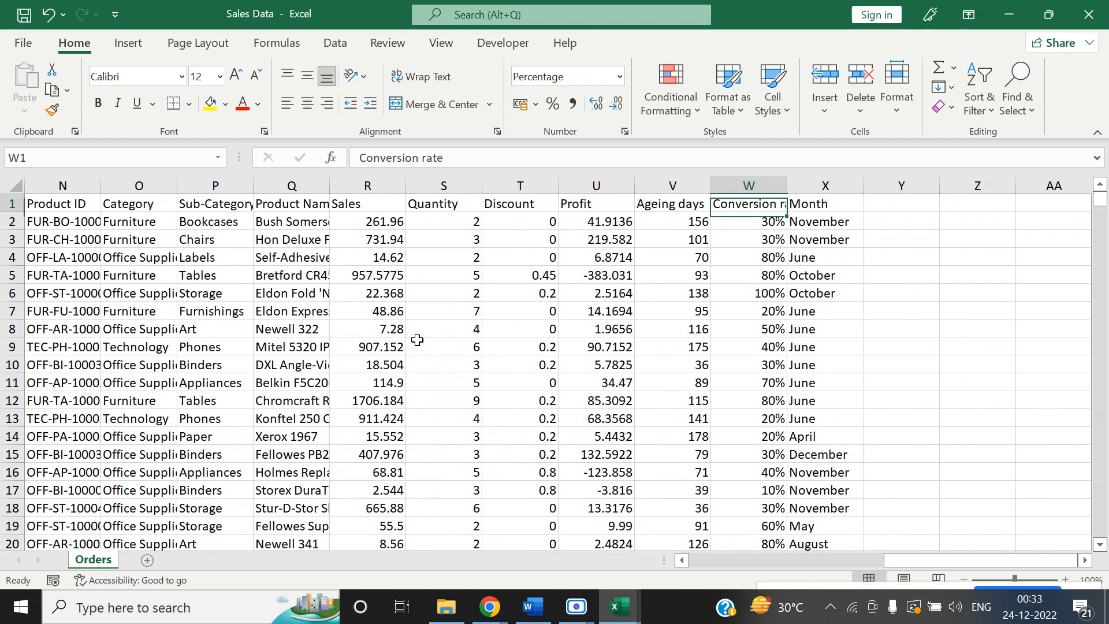
{"action": "key", "text": "Down"}
{"action": "key", "text": "Down"}
{"action": "key", "text": "Down"}
{"action": "key", "text": "Down"}
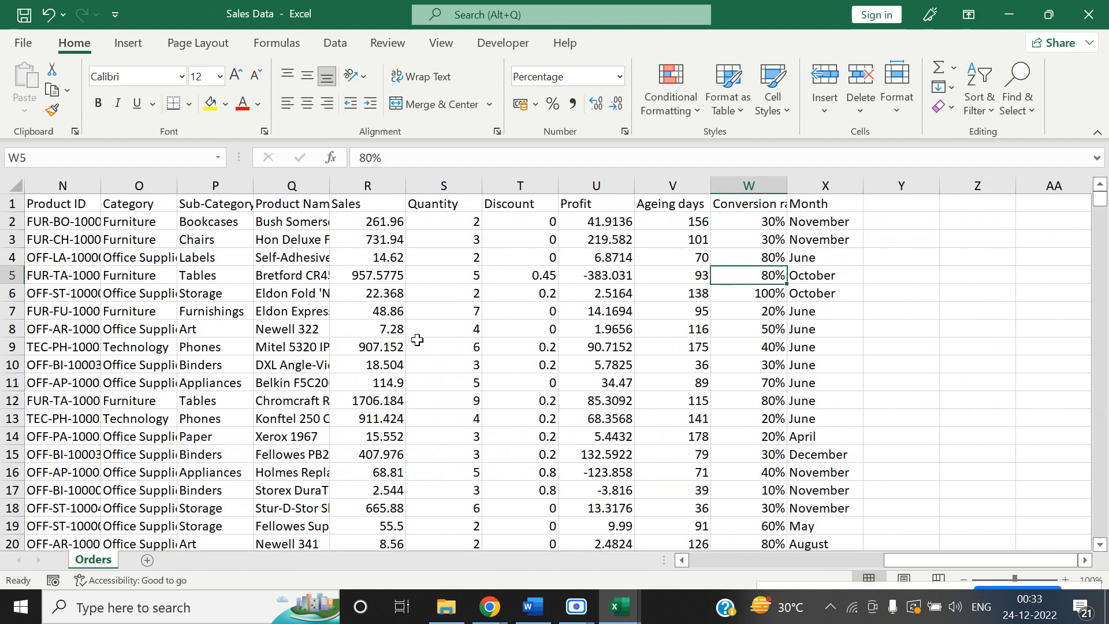
Add the header KPI in cell Y1, beside the Month column, and fill it yellow.
{"action": "key", "text": "Up"}
{"action": "key", "text": "Up"}
{"action": "key", "text": "Up"}
{"action": "key", "text": "Up"}
{"action": "key", "text": "Right"}
{"action": "key", "text": "Right"}
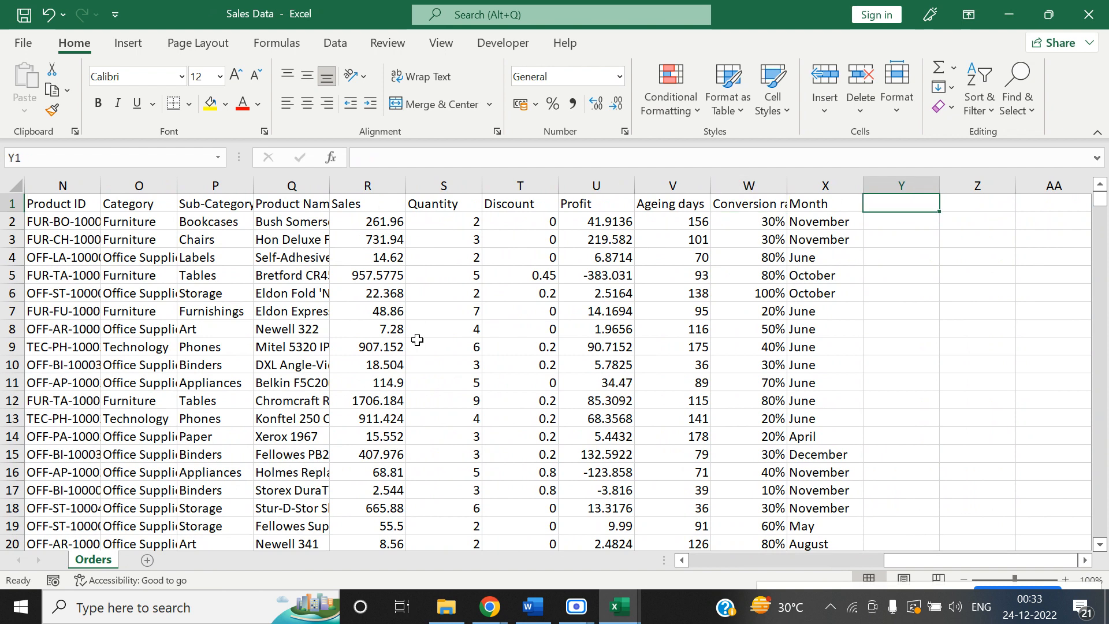
{"action": "type", "text": "KPI"}
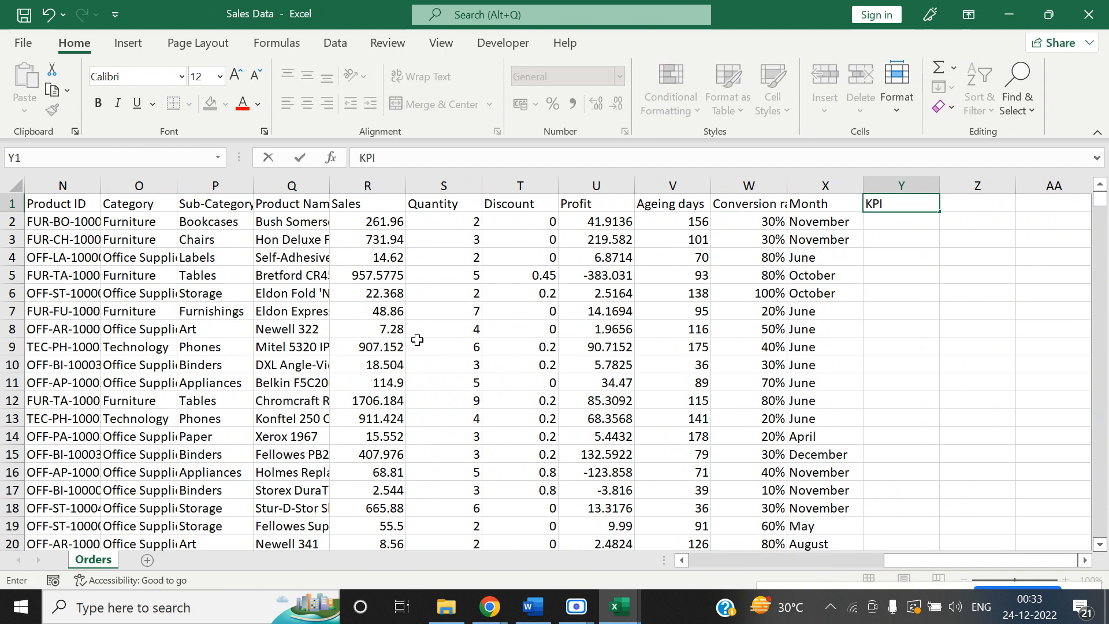
{"action": "key", "text": "Right"}
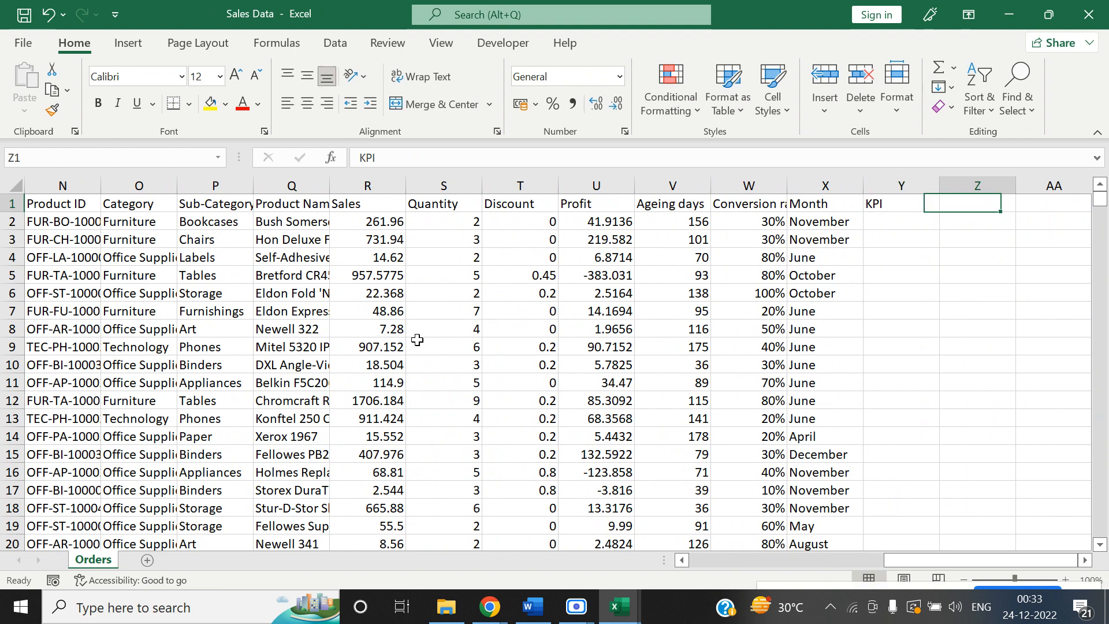
{"action": "key", "text": "Left"}
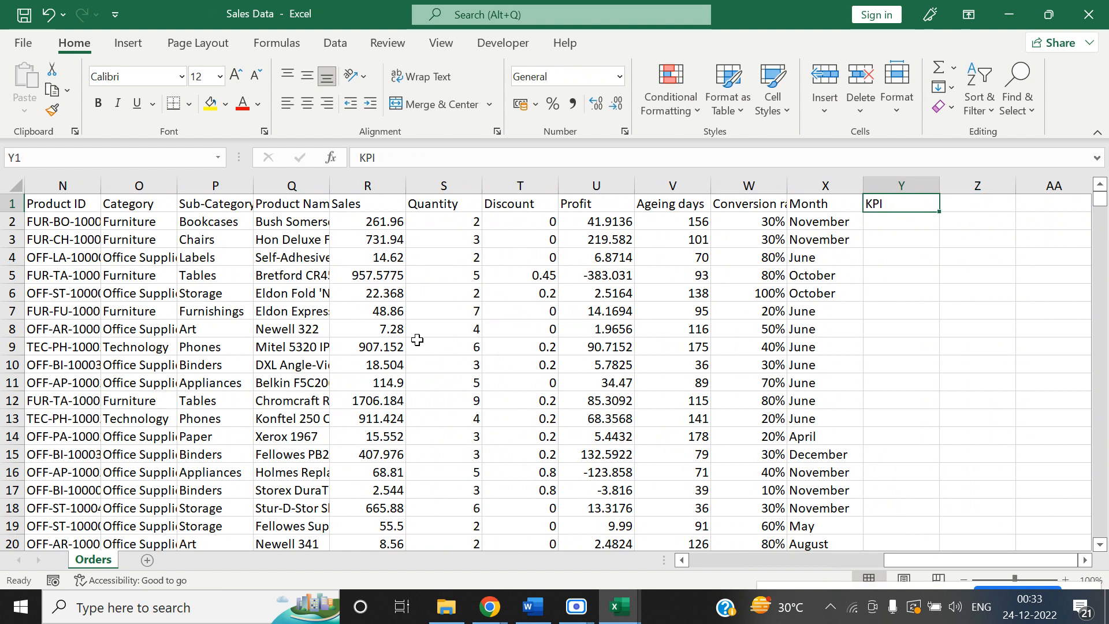
{"action": "left_click", "coordinate": [206, 111]}
Enter the formula =IF(W2>=0.8,1,0) in cell Y2 to flag orders by conversion rate.
{"action": "left_click", "coordinate": [902, 236]}
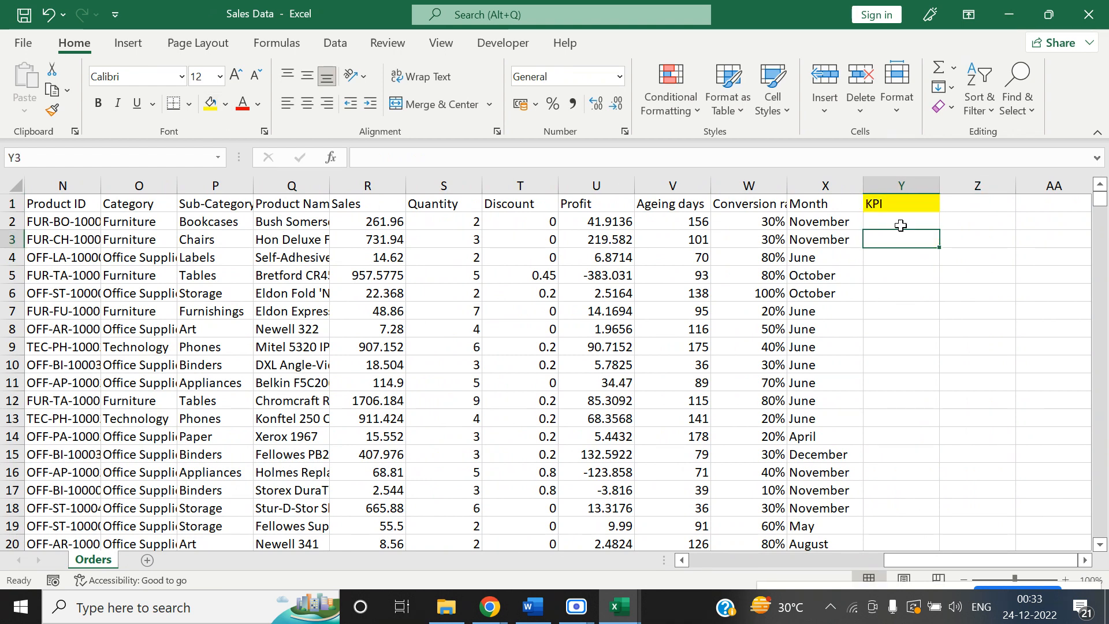
{"action": "left_click", "coordinate": [901, 226]}
{"action": "type", "text": "="}
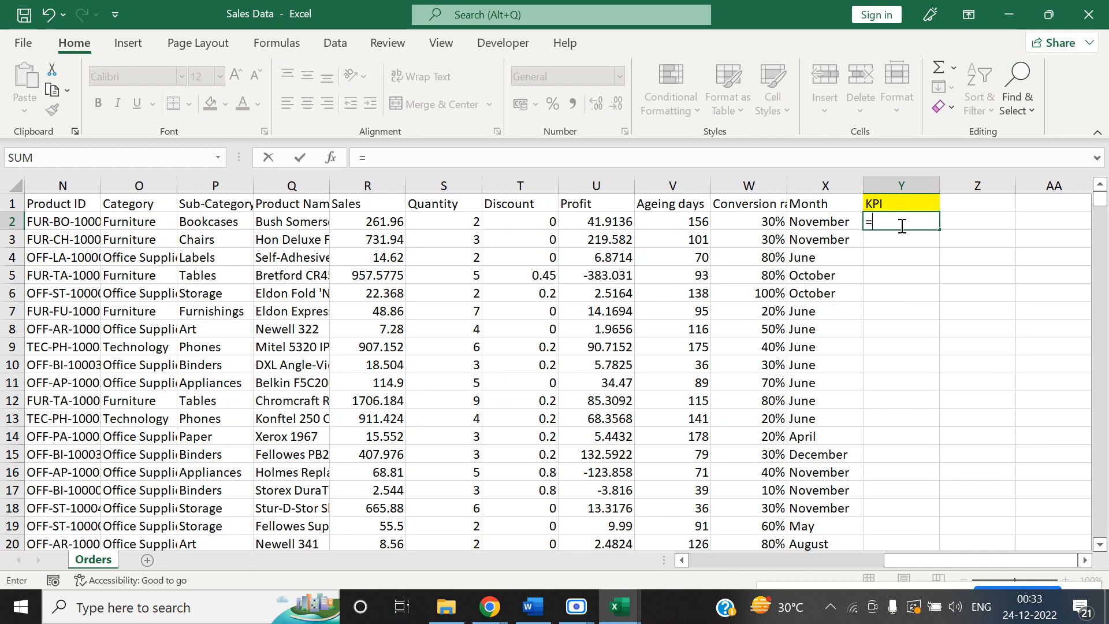
{"action": "type", "text": "if("}
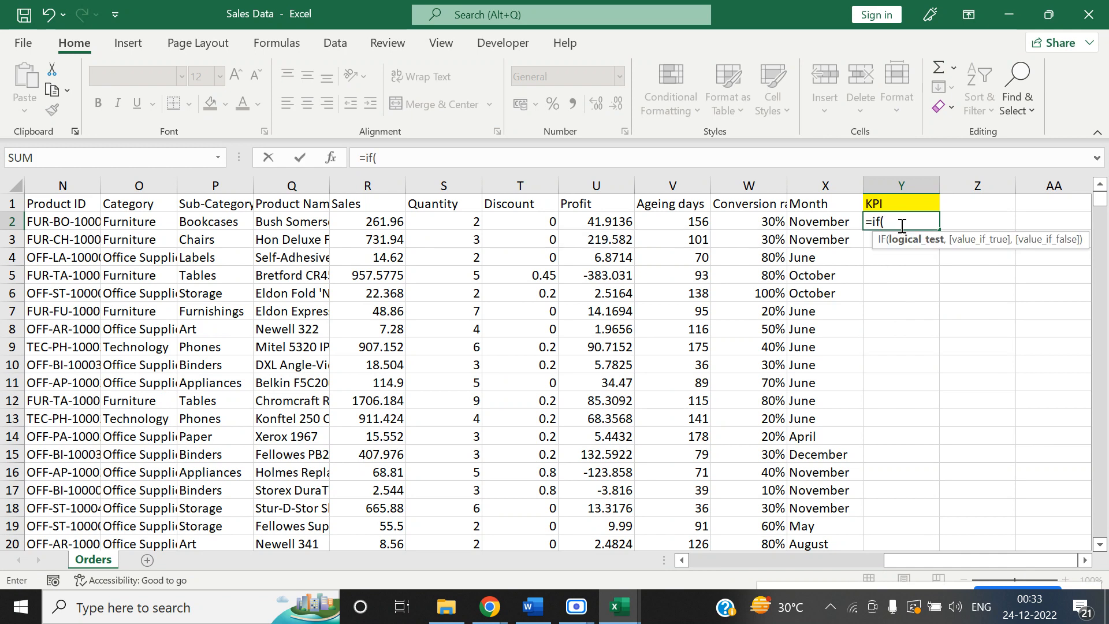
{"action": "key", "text": "Left"}
{"action": "key", "text": "Left"}
{"action": "key", "text": "Left"}
{"action": "key", "text": "Right"}
{"action": "type", "text": ">"}
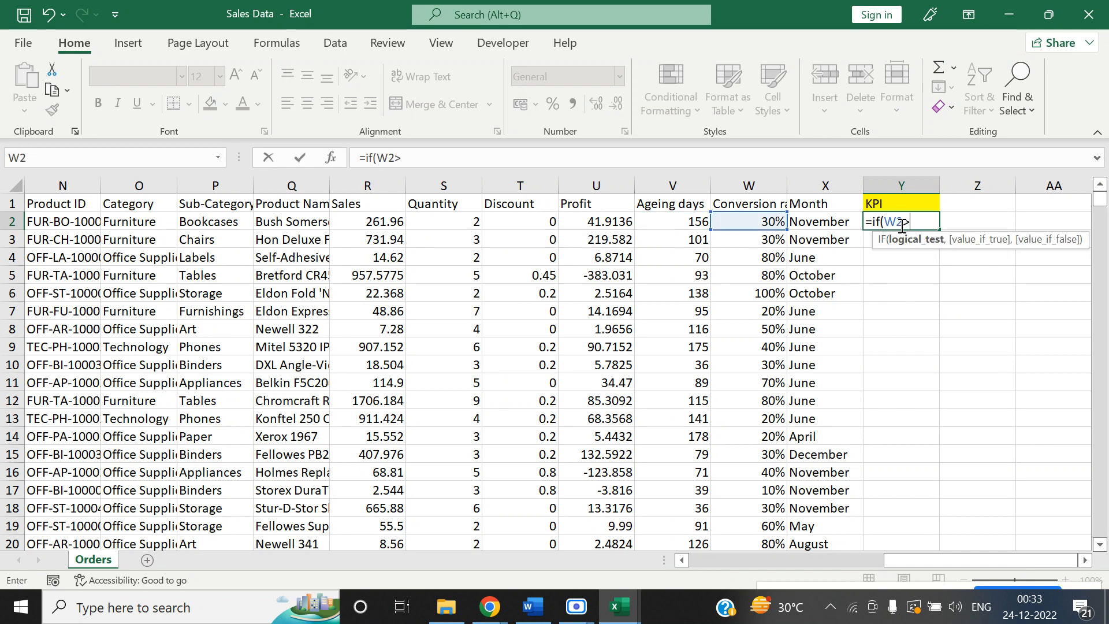
{"action": "type", "text": "=0,."}
{"action": "key", "text": "BackSpace"}
{"action": "key", "text": "BackSpace"}
{"action": "type", "text": ".8,"}
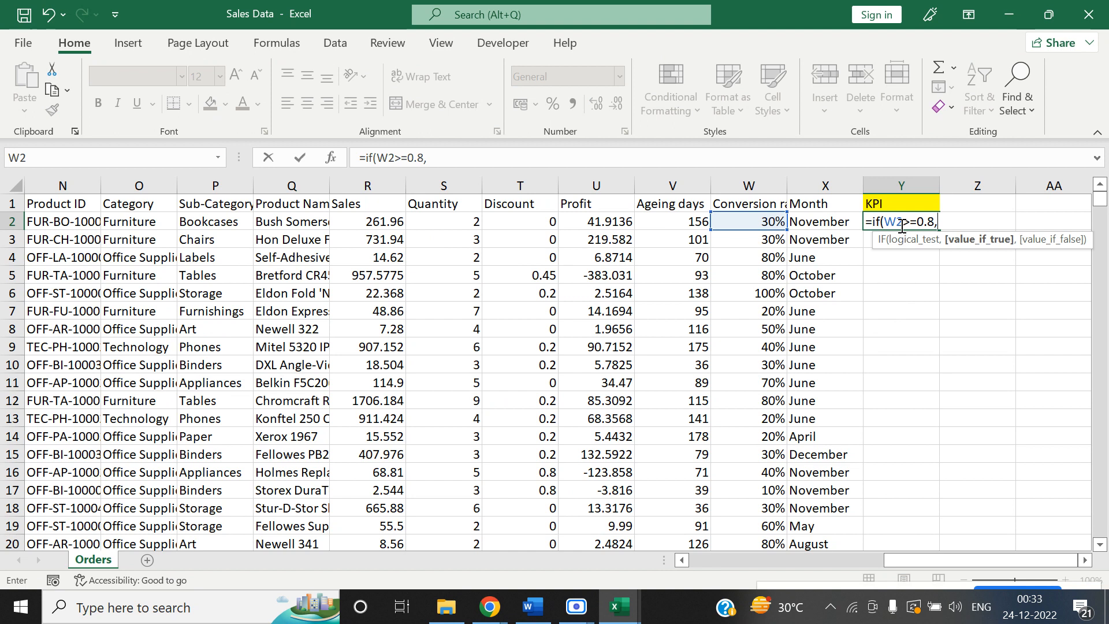
{"action": "type", "text": "1,0)"}
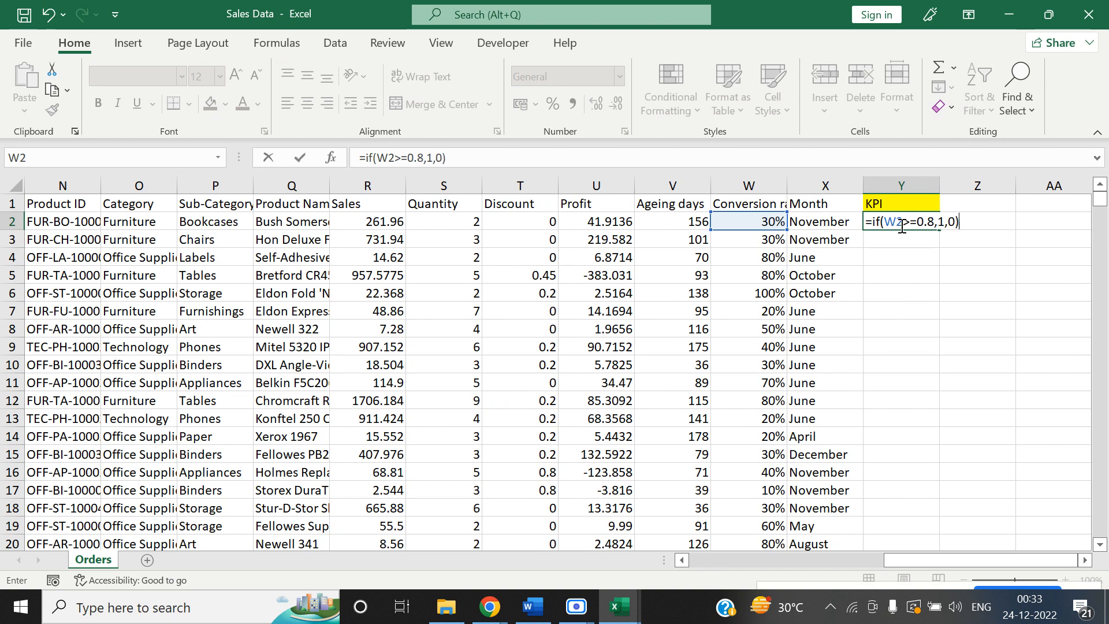
{"action": "key", "text": "ctrl+Return"}
Copy the Y2 formula down the KPI column to the last data row and check the first results.
{"action": "key", "text": "ctrl+c"}
{"action": "key", "text": "Left"}
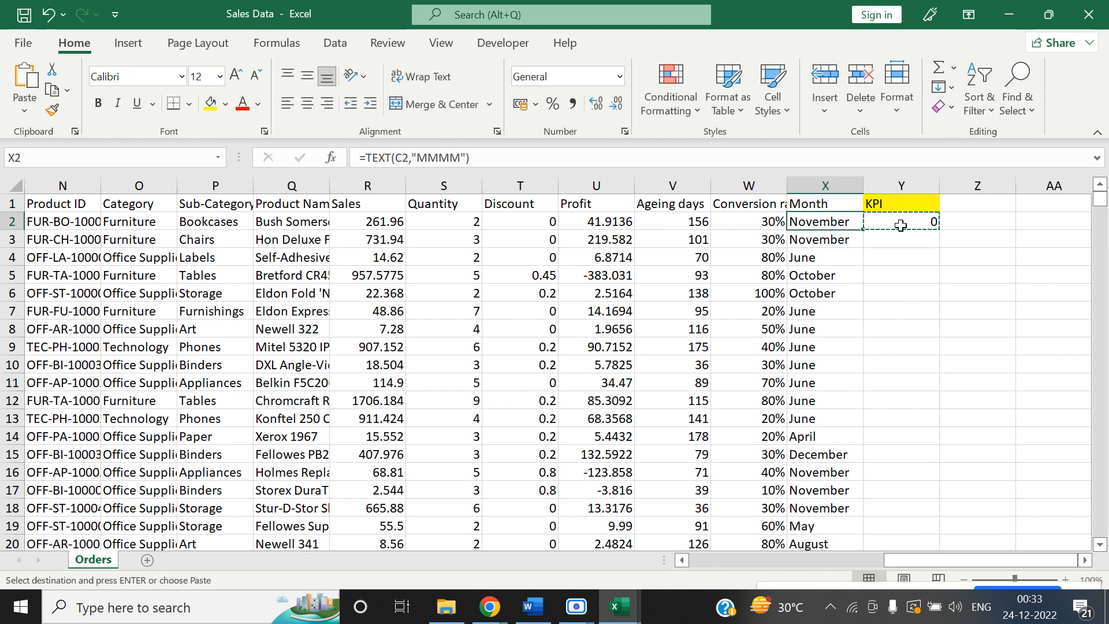
{"action": "key", "text": "ctrl+Down"}
{"action": "key", "text": "Right"}
{"action": "key", "text": "ctrl+shift+Up"}
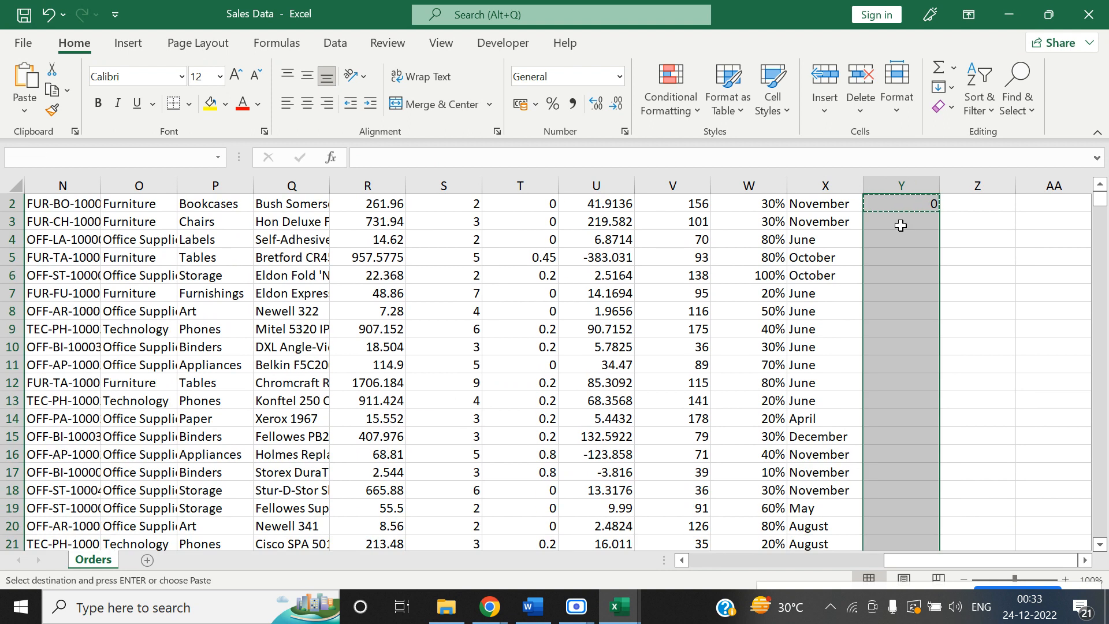
{"action": "key", "text": "ctrl+v"}
{"action": "key", "text": "Escape"}
{"action": "key", "text": "ctrl+Up"}
{"action": "key", "text": "Down"}
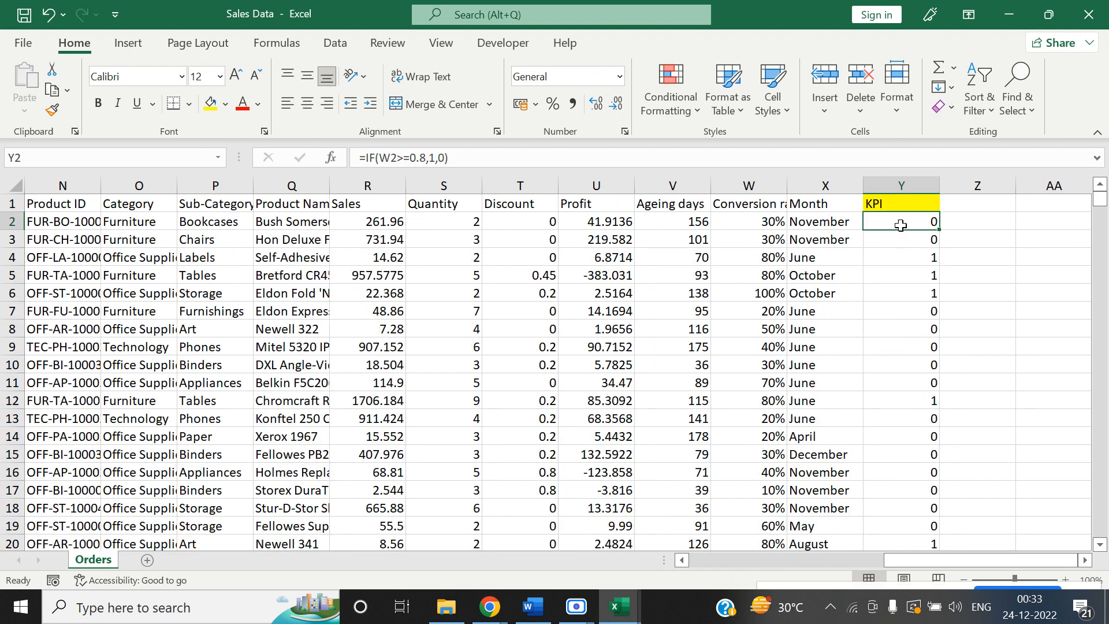
{"action": "key", "text": "Down"}
{"action": "key", "text": "Down"}
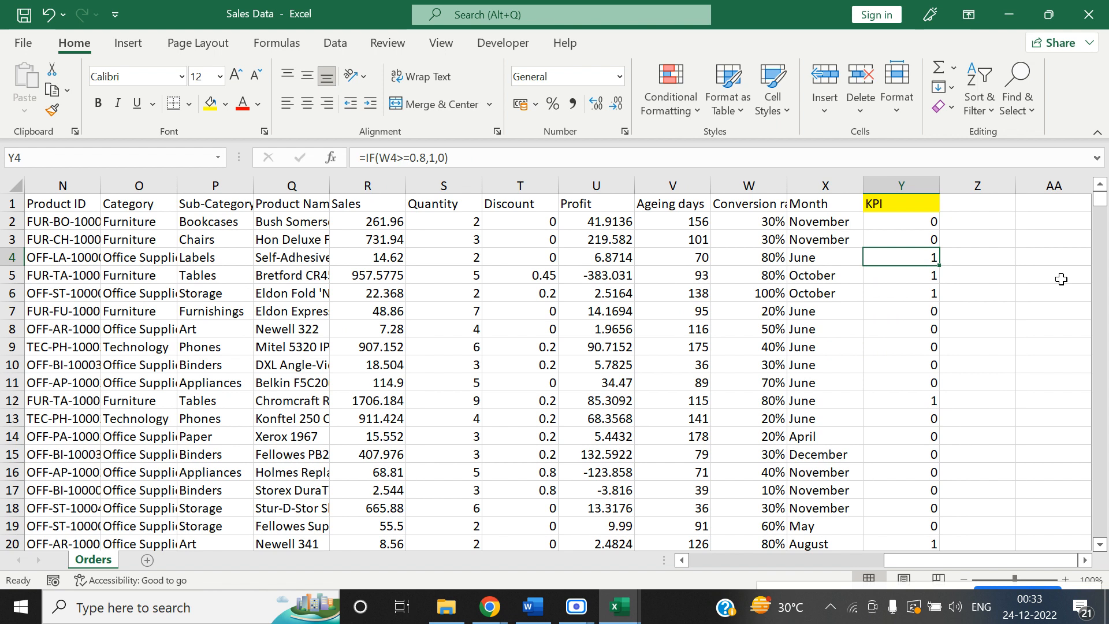
Switch to the business questions document in Word, reread the KPI 2 requirement, and return to the Sales Data workbook.
{"action": "key", "text": "alt+Tab"}
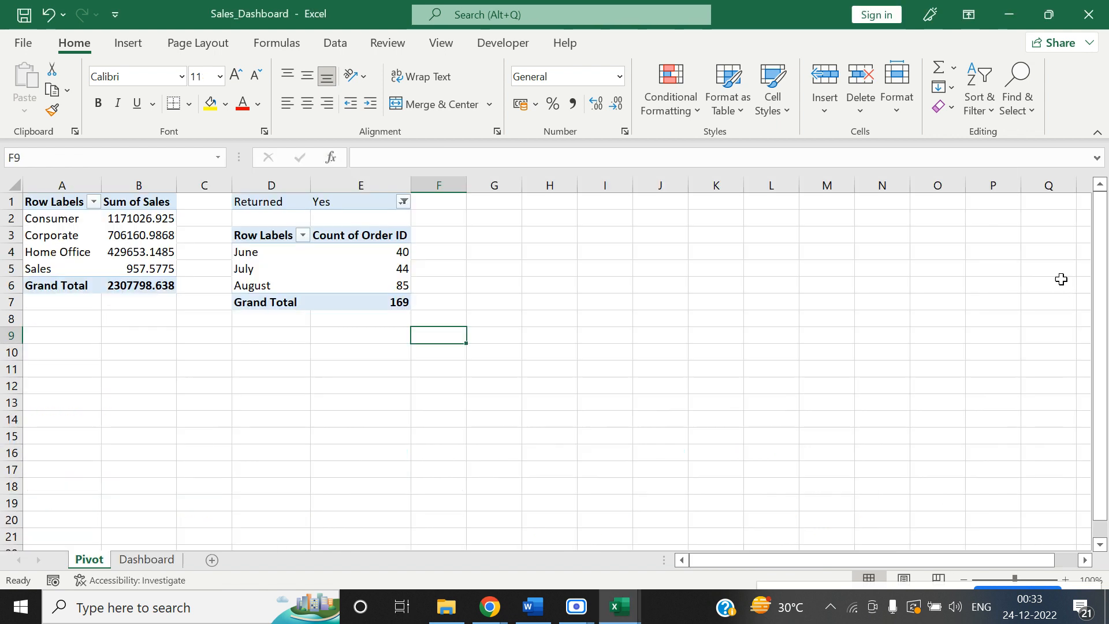
{"action": "key", "text": "alt+Tab"}
{"action": "key", "text": "Tab"}
{"action": "key", "text": "alt+Tab"}
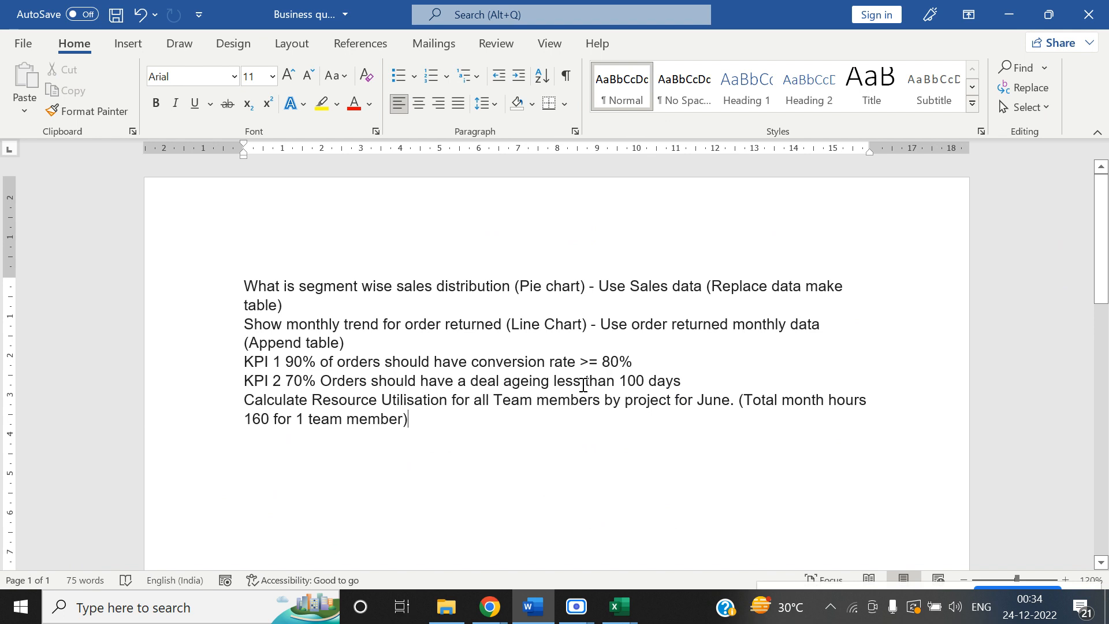
{"action": "key", "text": "alt+Tab"}
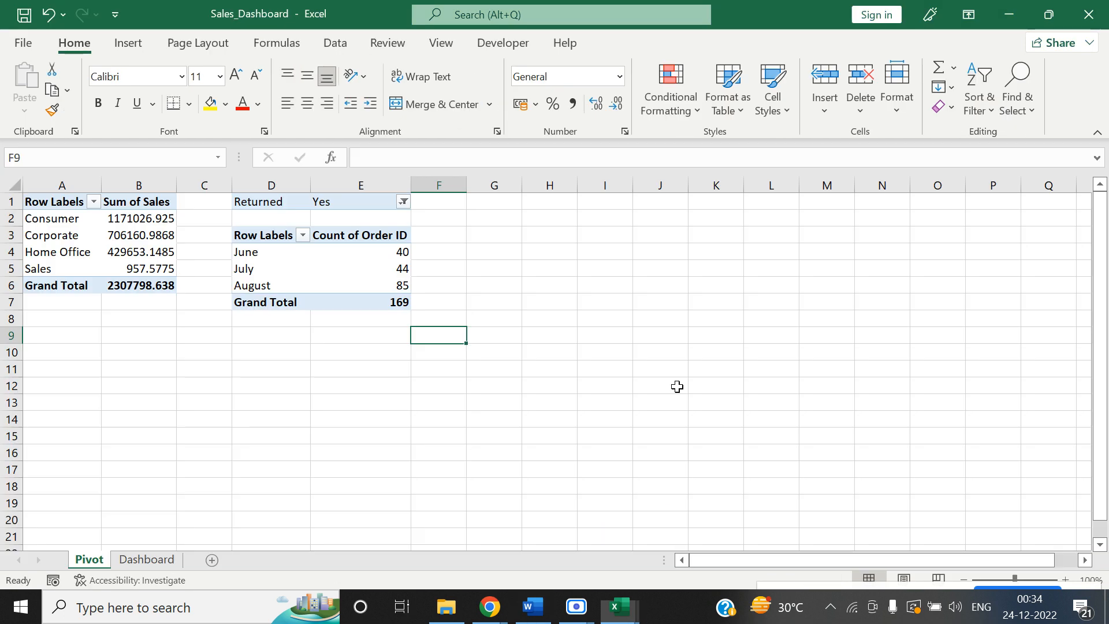
{"action": "key", "text": "super+Tab"}
{"action": "key", "text": "Escape"}
{"action": "mouse_move", "coordinate": [636, 611]}
{"action": "left_click", "coordinate": [807, 545]}
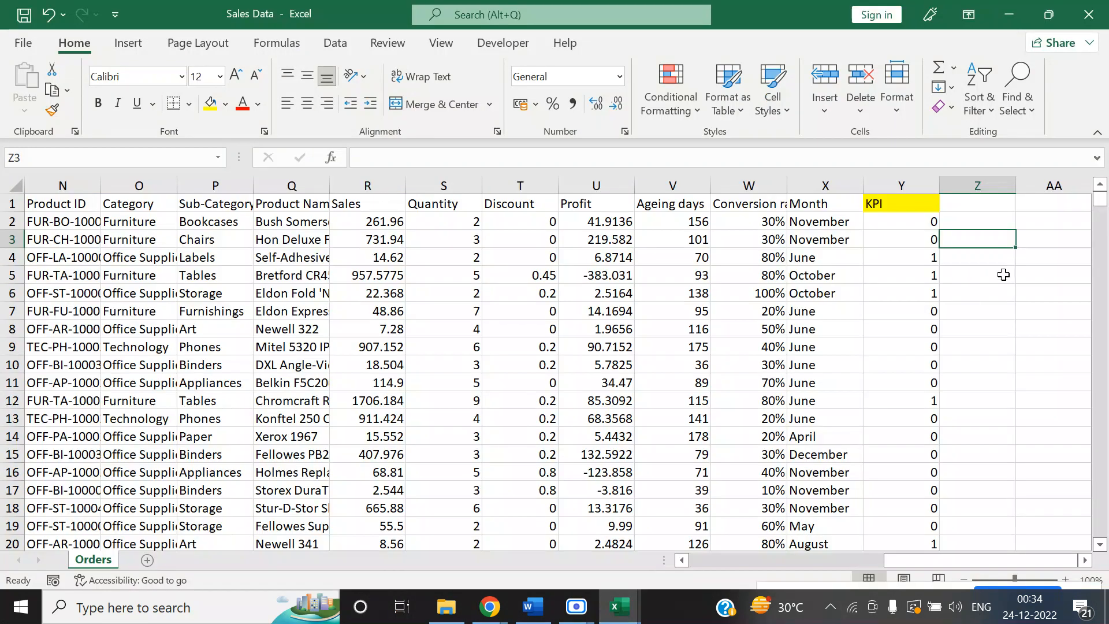
Rename the header in Y1 to KPI 1 and enter the header KPI 2 in Z1.
{"action": "left_click", "coordinate": [913, 202]}
{"action": "left_click", "coordinate": [512, 156]}
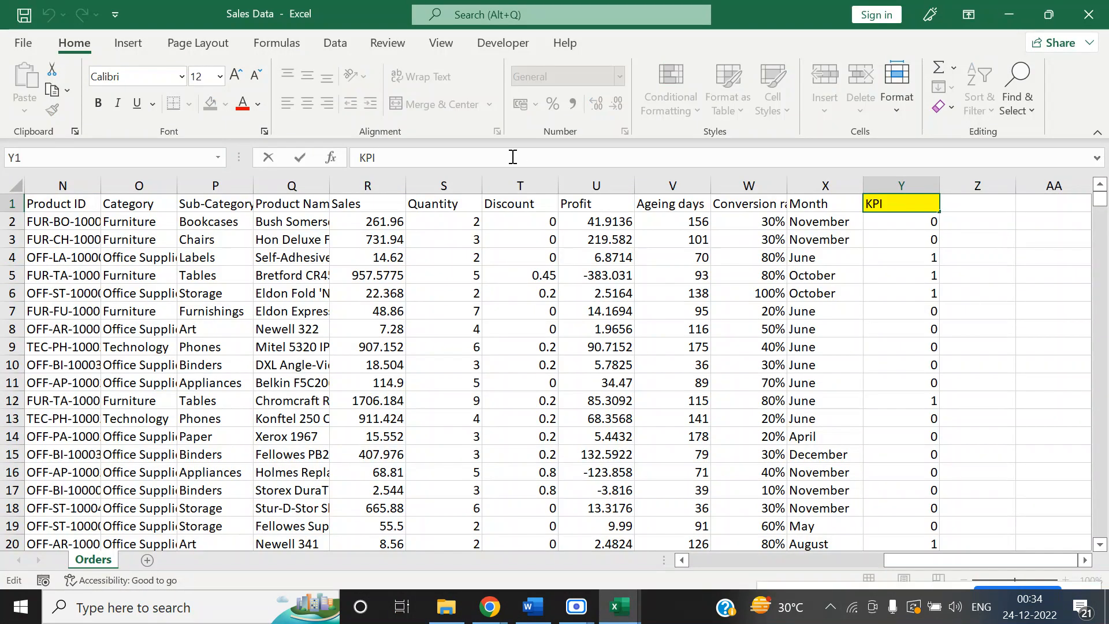
{"action": "type", "text": "1"}
{"action": "key", "text": "Tab"}
{"action": "type", "text": "KP"}
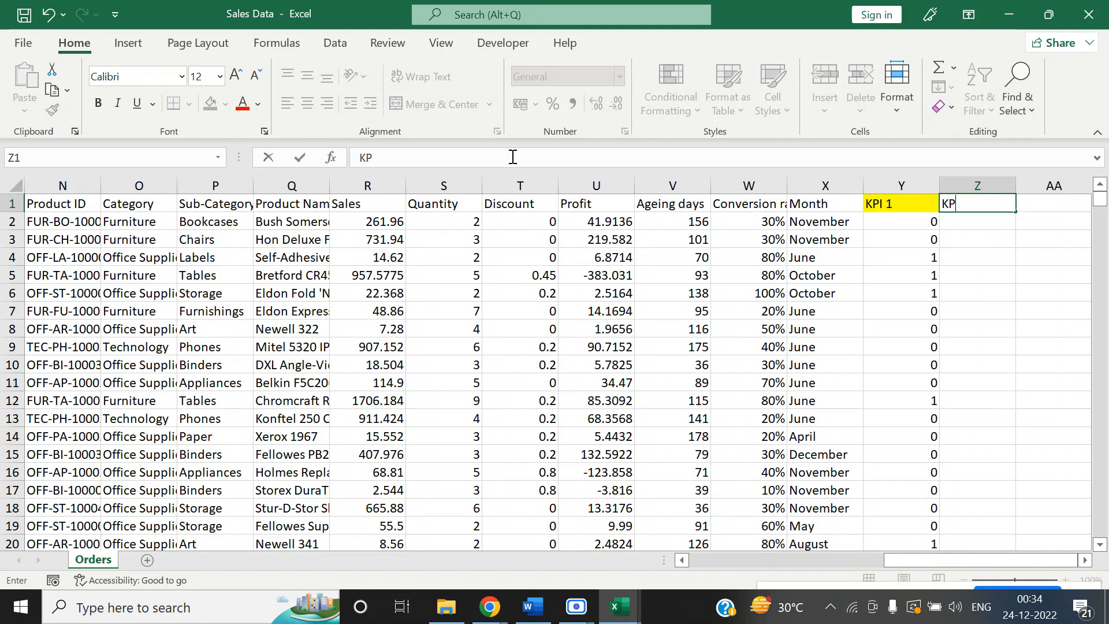
{"action": "type", "text": "I 2"}
{"action": "key", "text": "Left"}
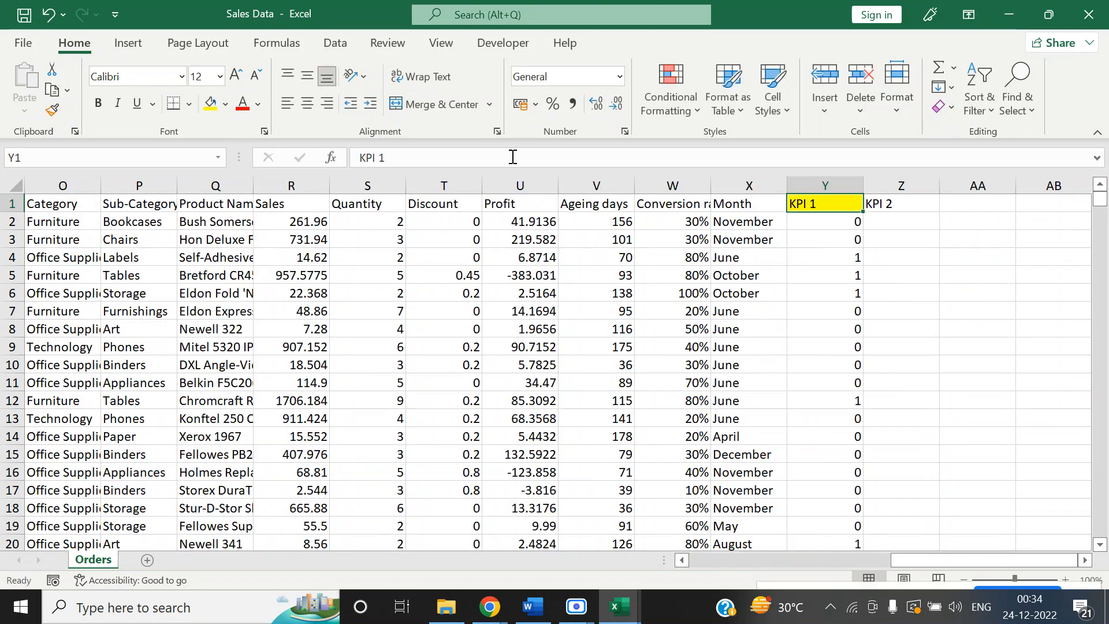
Apply the KPI 1 header's yellow formatting to the KPI 2 header using Paste Special Formats.
{"action": "key", "text": "ctrl+c"}
{"action": "key", "text": "Right"}
{"action": "key", "text": "alt+e"}
{"action": "key", "text": "s"}
{"action": "key", "text": "v"}
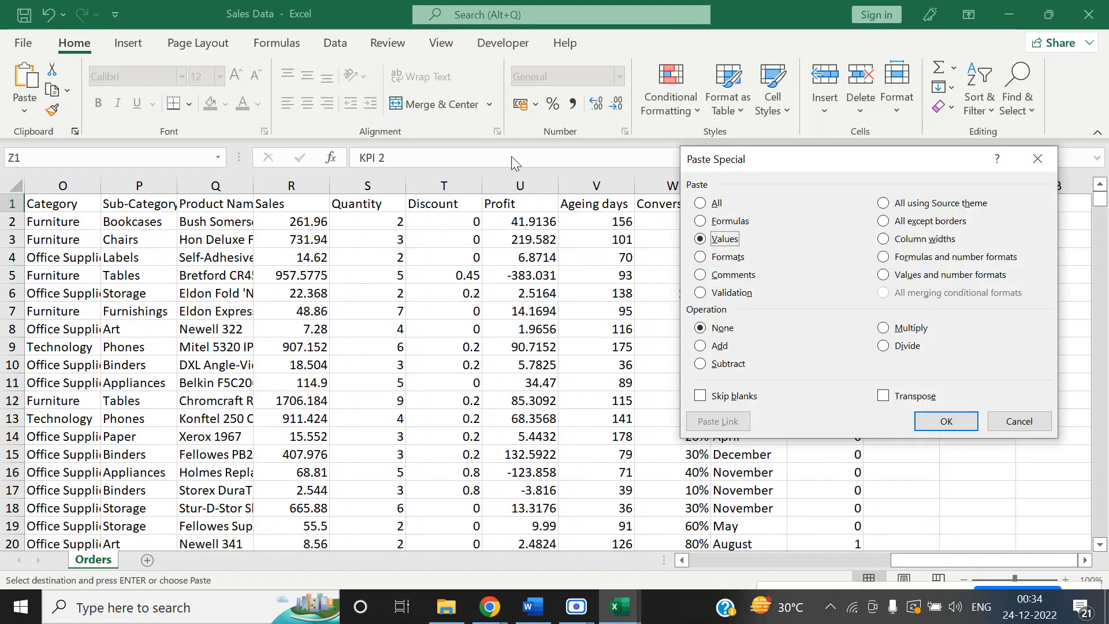
{"action": "key", "text": "t"}
{"action": "key", "text": "Return"}
{"action": "key", "text": "Right"}
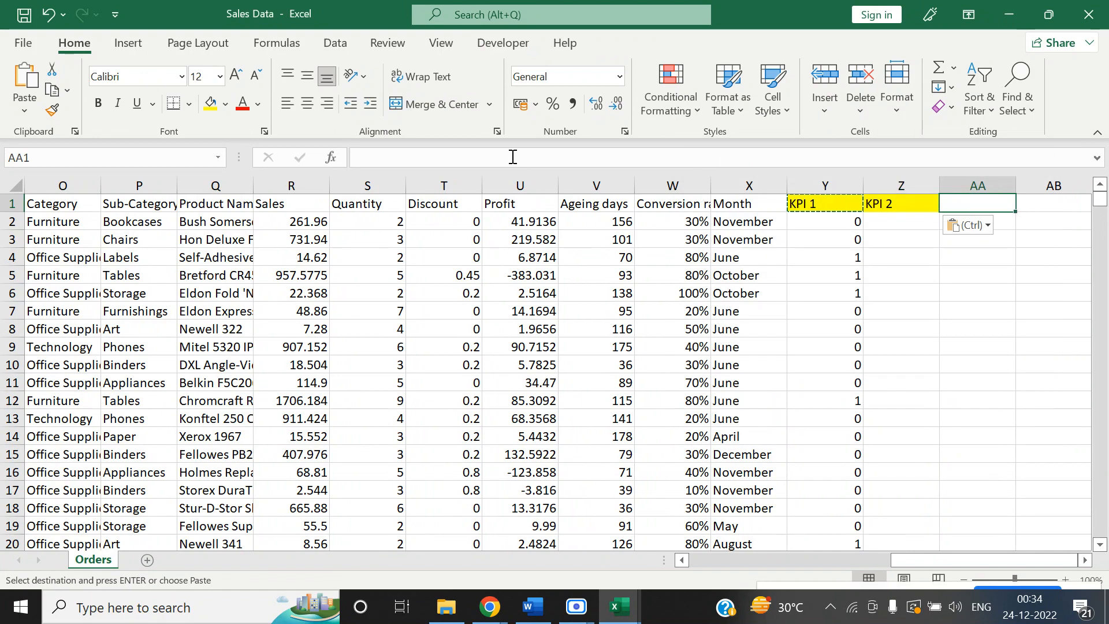
{"action": "key", "text": "Left"}
{"action": "key", "text": "Left"}
{"action": "key", "text": "Escape"}
Enter the formula =IF(V2<=100,1,0) in cell Z2 to flag orders by ageing days.
{"action": "key", "text": "Down"}
{"action": "key", "text": "Right"}
{"action": "type", "text": "=if("}
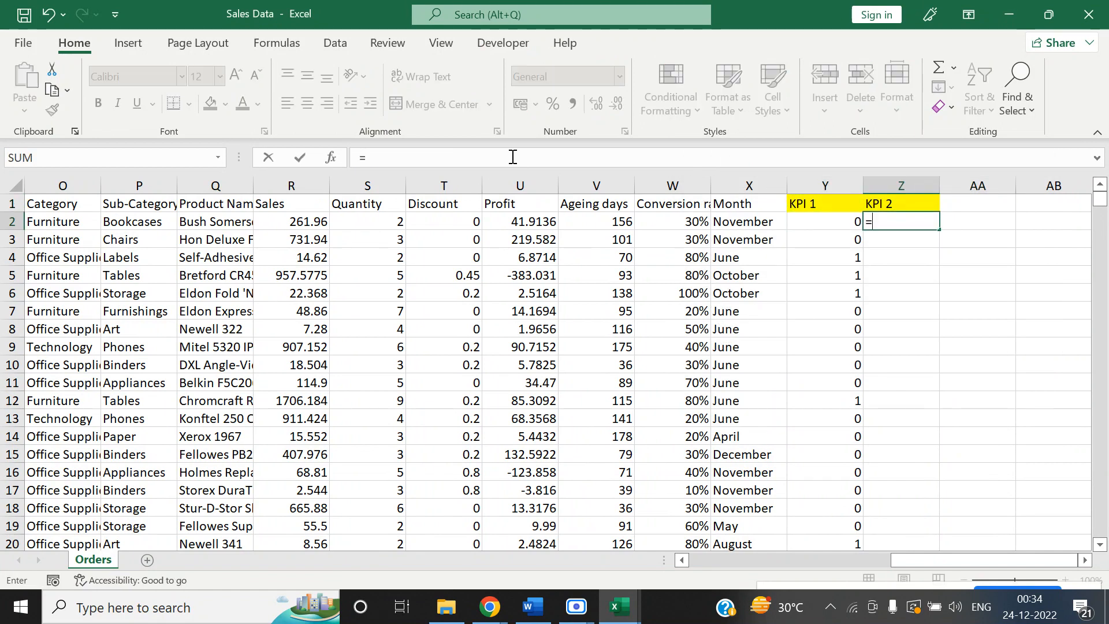
{"action": "key", "text": "Left"}
{"action": "key", "text": "Left"}
{"action": "key", "text": "Left"}
{"action": "key", "text": "Left"}
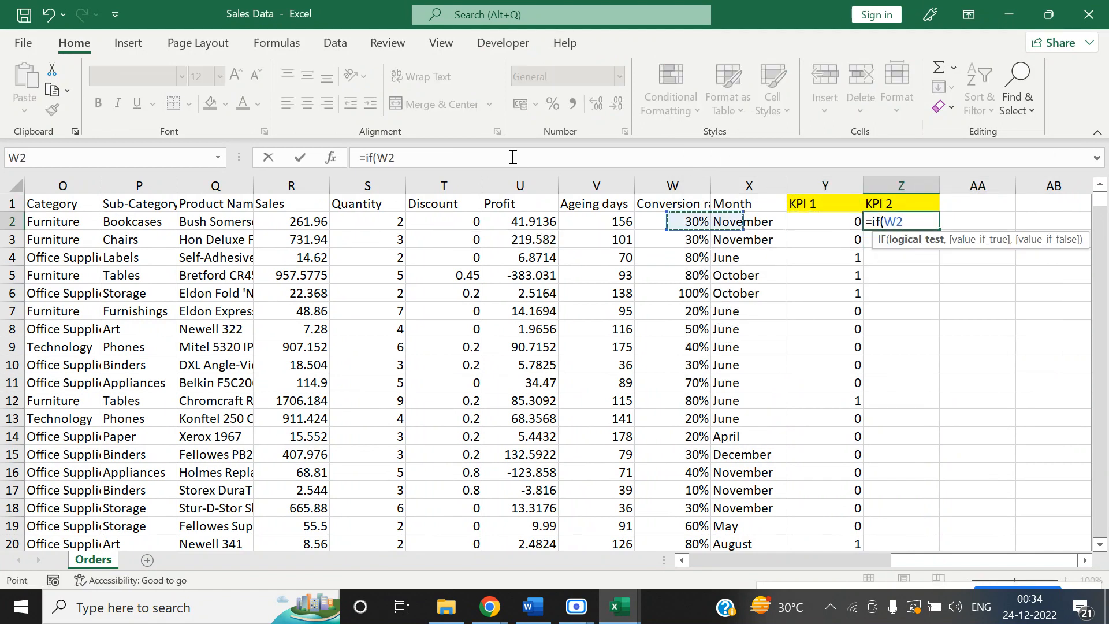
{"action": "type", "text": "<"}
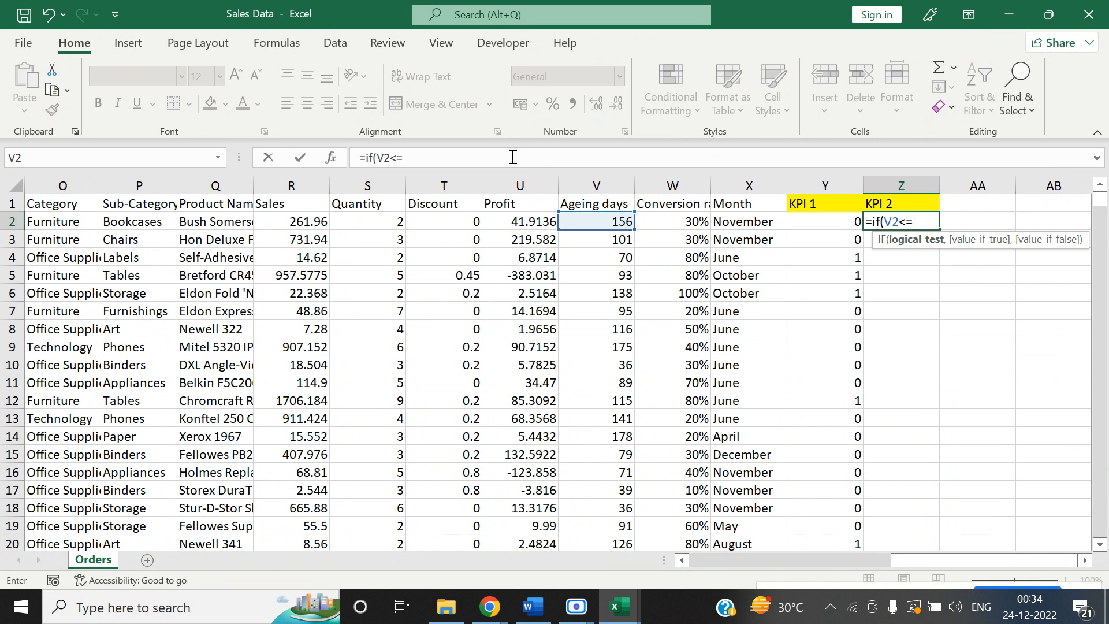
{"action": "type", "text": "=100,1"}
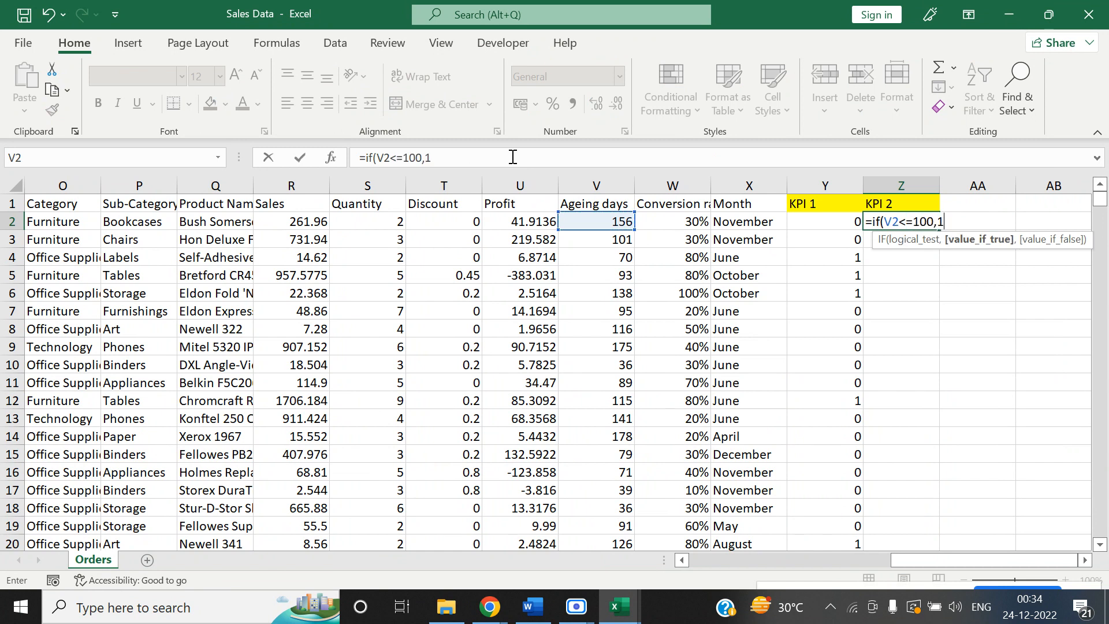
{"action": "type", "text": ",0)"}
{"action": "key", "text": "ctrl+Return"}
Copy the Z2 formula down the KPI 2 column to row 10024.
{"action": "key", "text": "ctrl+c"}
{"action": "key", "text": "Left"}
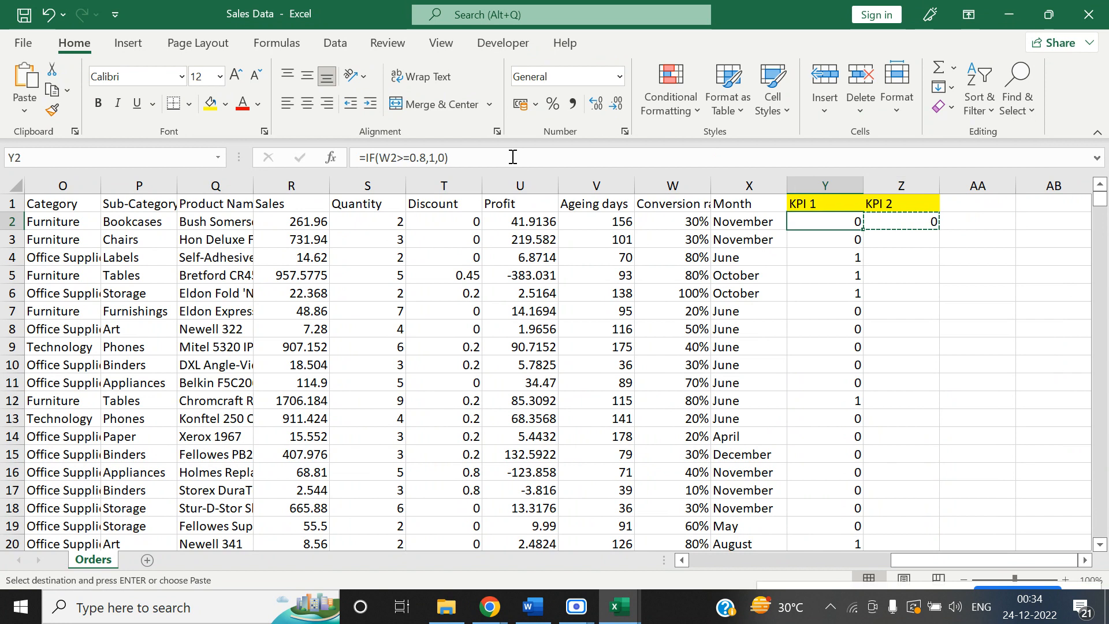
{"action": "key", "text": "ctrl+Down"}
{"action": "key", "text": "Right"}
{"action": "key", "text": "ctrl+shift+Up"}
{"action": "key", "text": "ctrl+v"}
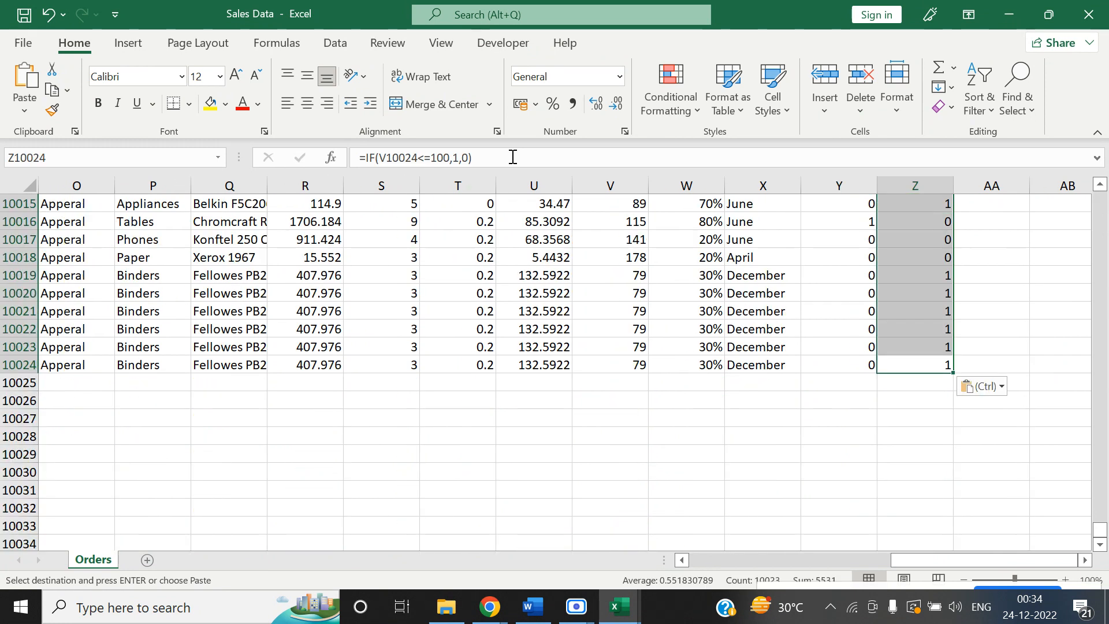
Return to the column headers, leave copy mode and inspect the Month formula in X2.
{"action": "key", "text": "ctrl+Up"}
{"action": "key", "text": "Escape"}
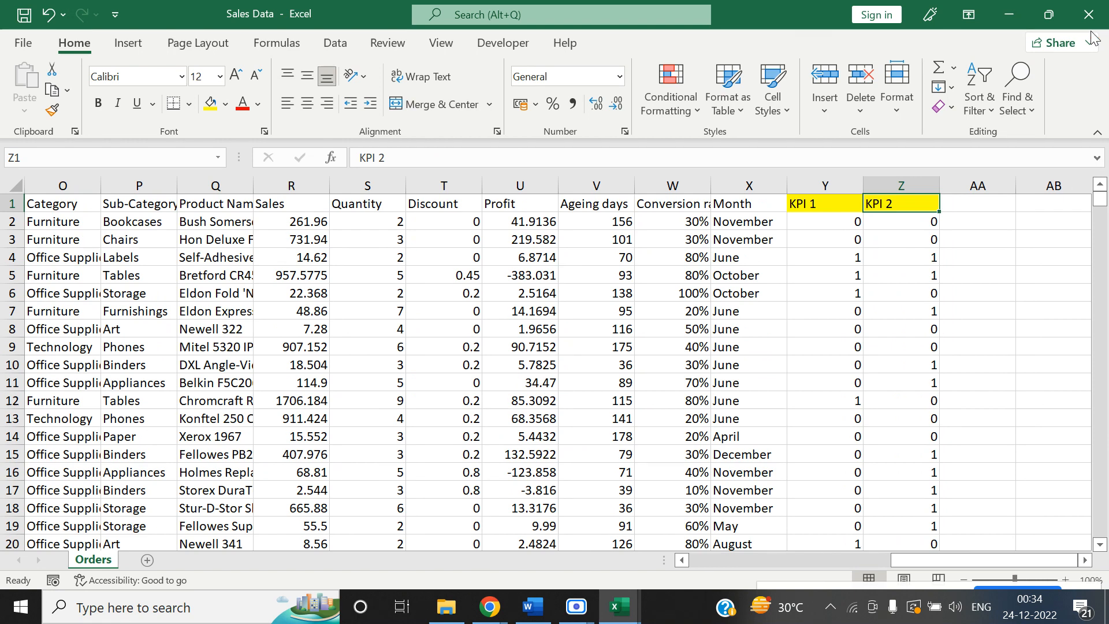
{"action": "left_click", "coordinate": [769, 276]}
{"action": "left_click", "coordinate": [766, 225]}
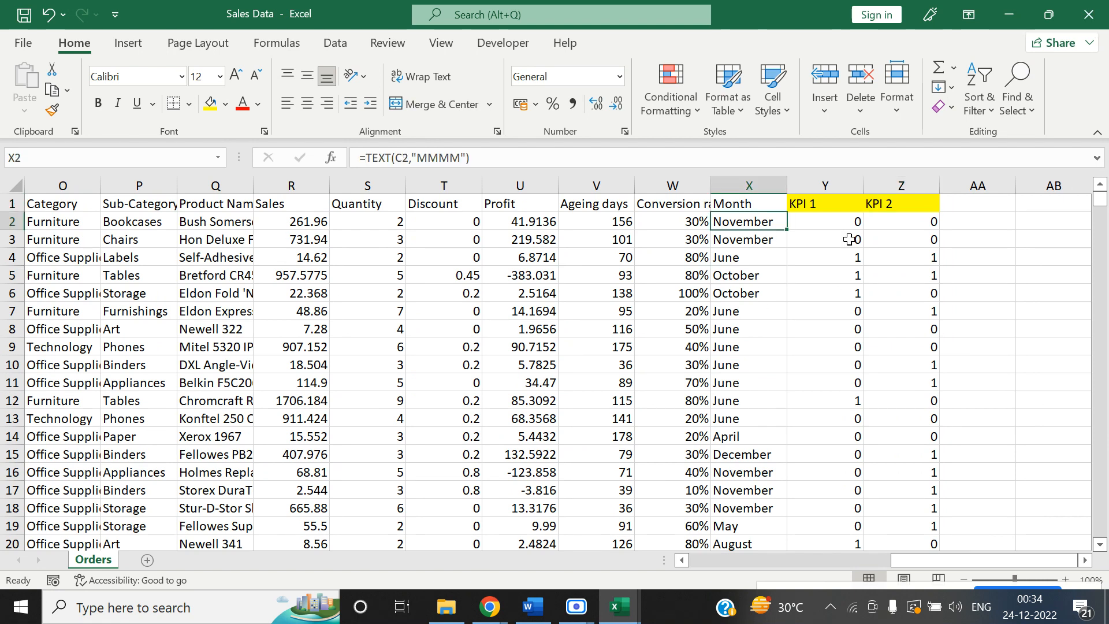
Locate Sample - Superstore in the MS ACCESS folder, then switch to that workbook's Orders sheet.
{"action": "left_click", "coordinate": [447, 607]}
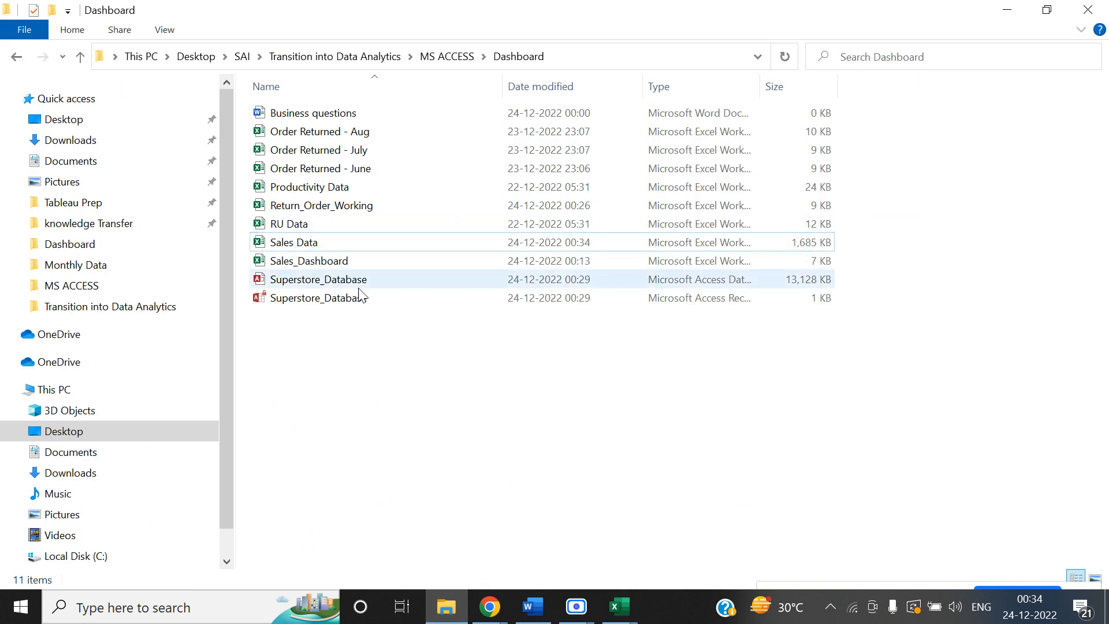
{"action": "left_click", "coordinate": [438, 58]}
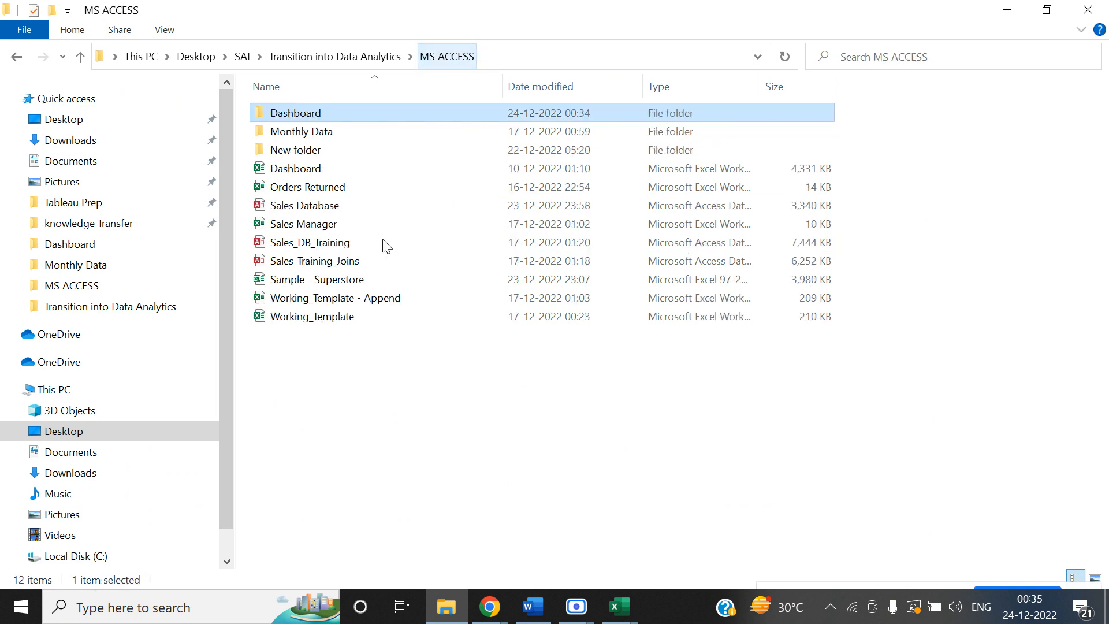
{"action": "left_click", "coordinate": [339, 283]}
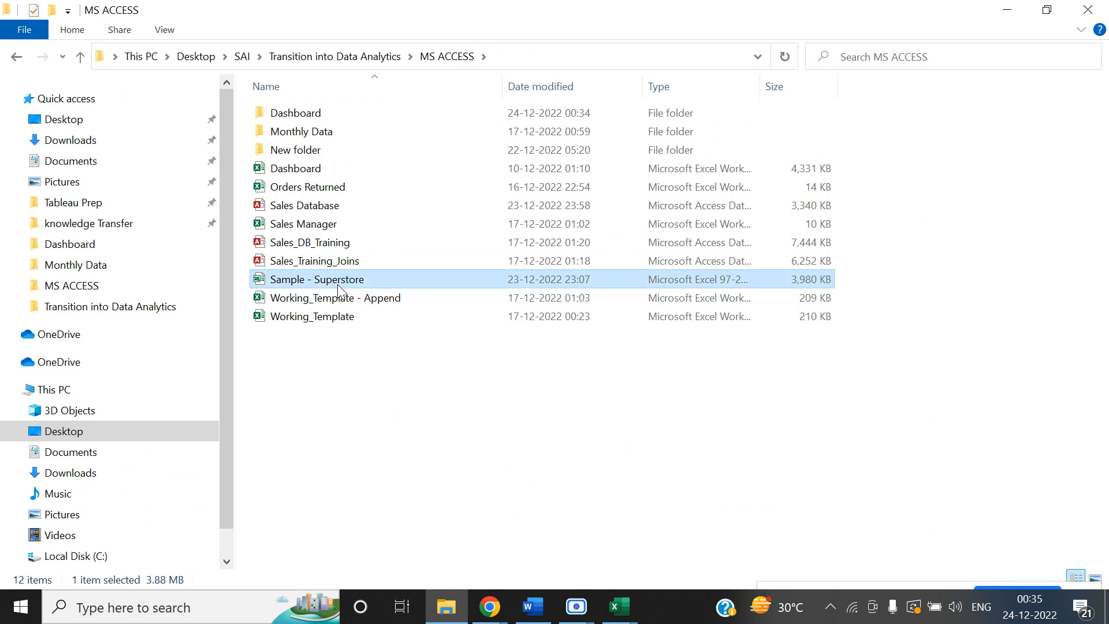
{"action": "key", "text": "alt+Tab"}
{"action": "left_click", "coordinate": [301, 275]}
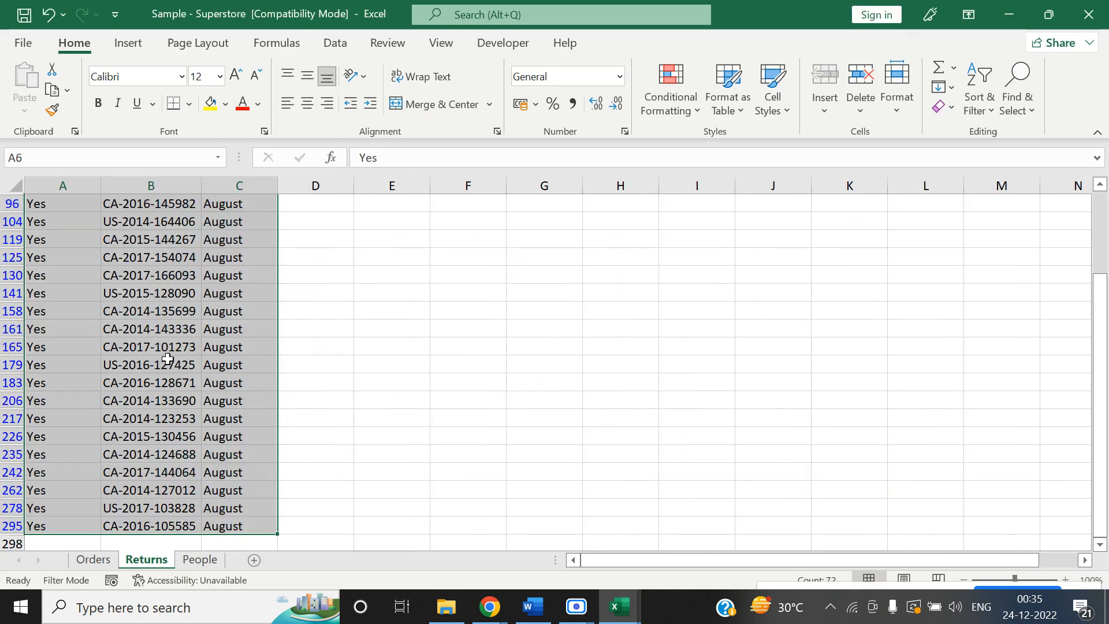
{"action": "left_click", "coordinate": [93, 559]}
Copy all order rows from A2 to X10024 on the Orders sheet, excluding the headers.
{"action": "left_click", "coordinate": [516, 277]}
{"action": "key", "text": "ctrl+Up"}
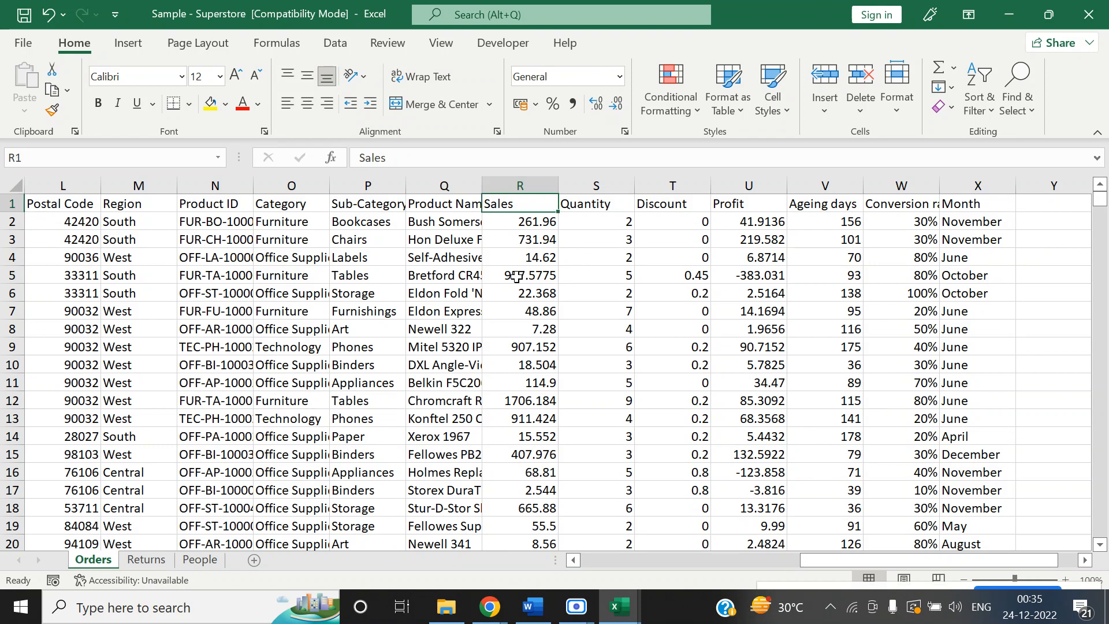
{"action": "key", "text": "ctrl+Left"}
{"action": "key", "text": "Down"}
{"action": "key", "text": "ctrl+shift+Right"}
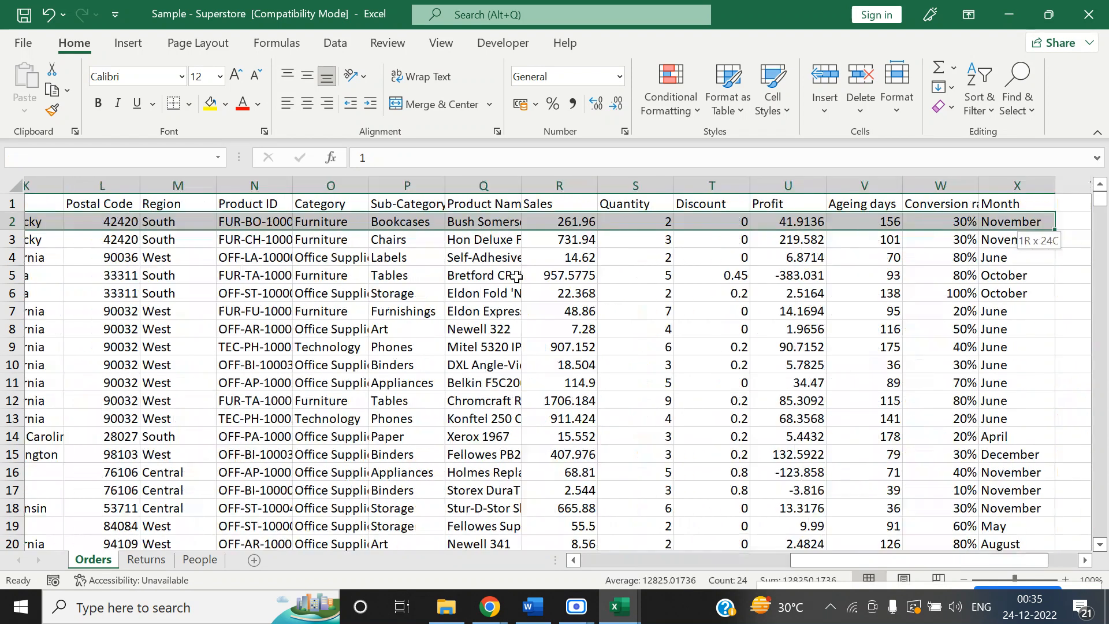
{"action": "key", "text": "ctrl+shift+Down"}
{"action": "key", "text": "ctrl+c"}
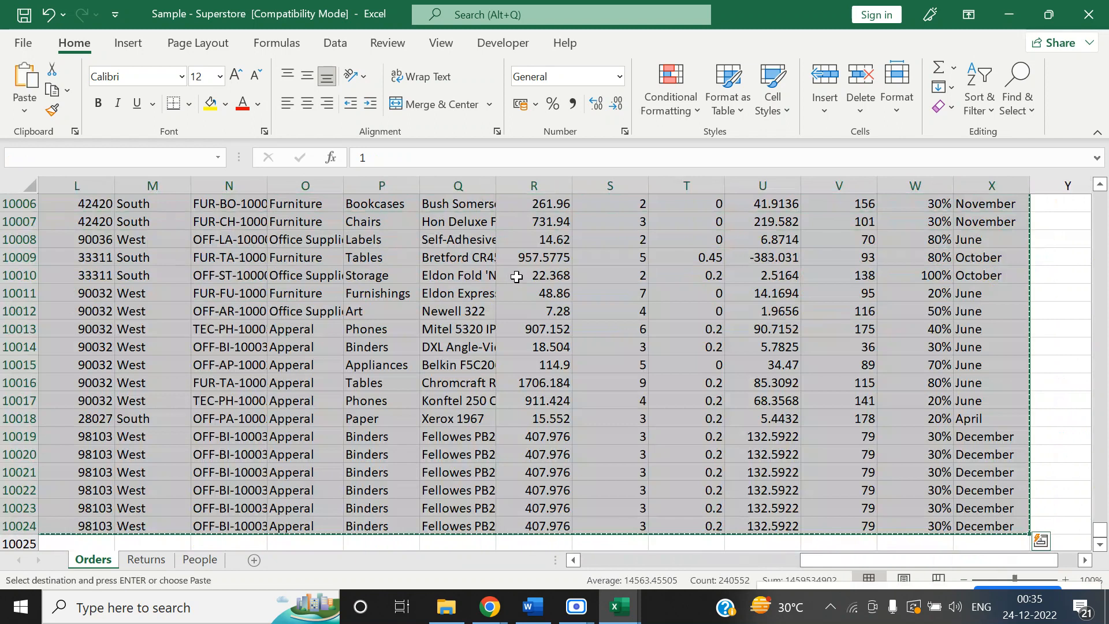
Switch to Sales Data and clear the order data in columns A to X from row 2 down, keeping the headers and KPI formulas.
{"action": "key", "text": "alt+Tab"}
{"action": "left_click", "coordinate": [548, 217]}
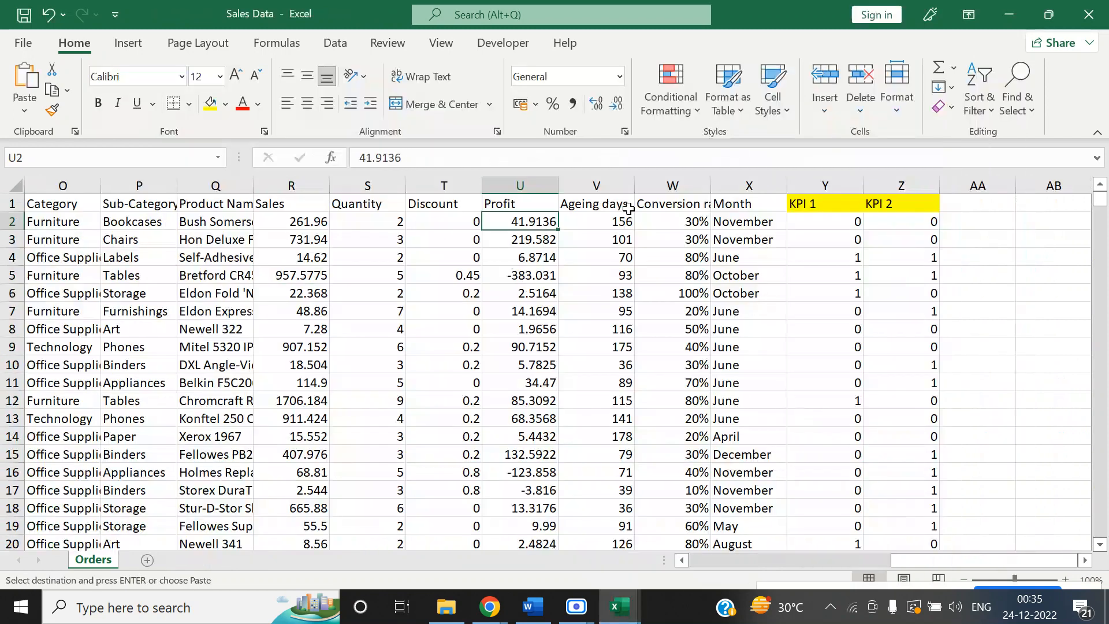
{"action": "left_click_drag", "start_coordinate": [820, 231], "coordinate": [906, 292]}
{"action": "left_click", "coordinate": [747, 207]}
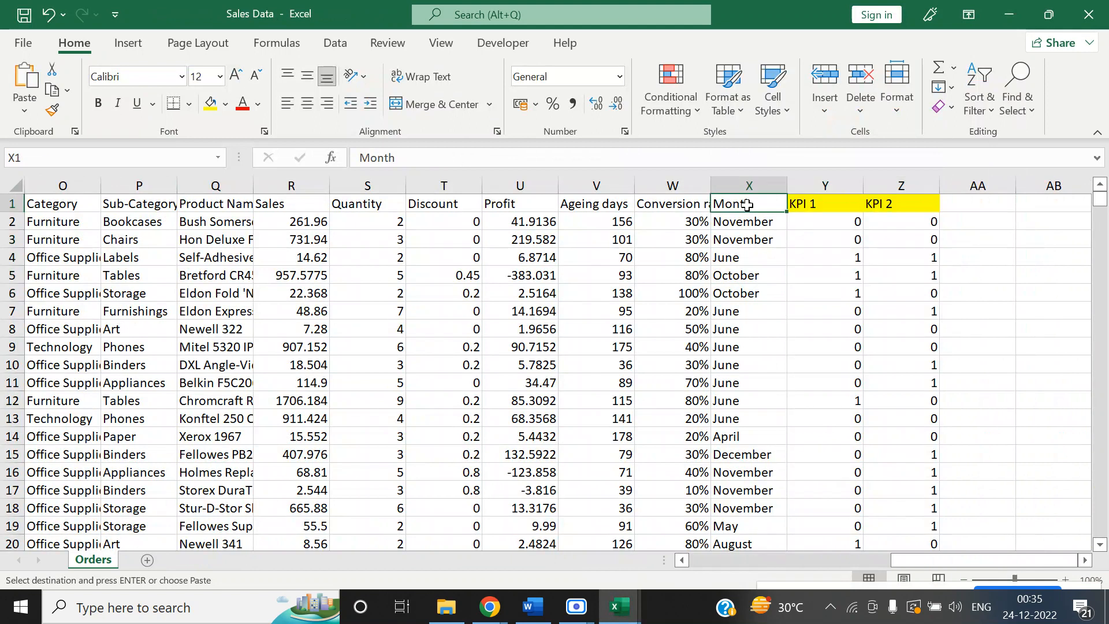
{"action": "key", "text": "Down"}
{"action": "key", "text": "ctrl+shift+Down"}
{"action": "key", "text": "ctrl+shift+Left"}
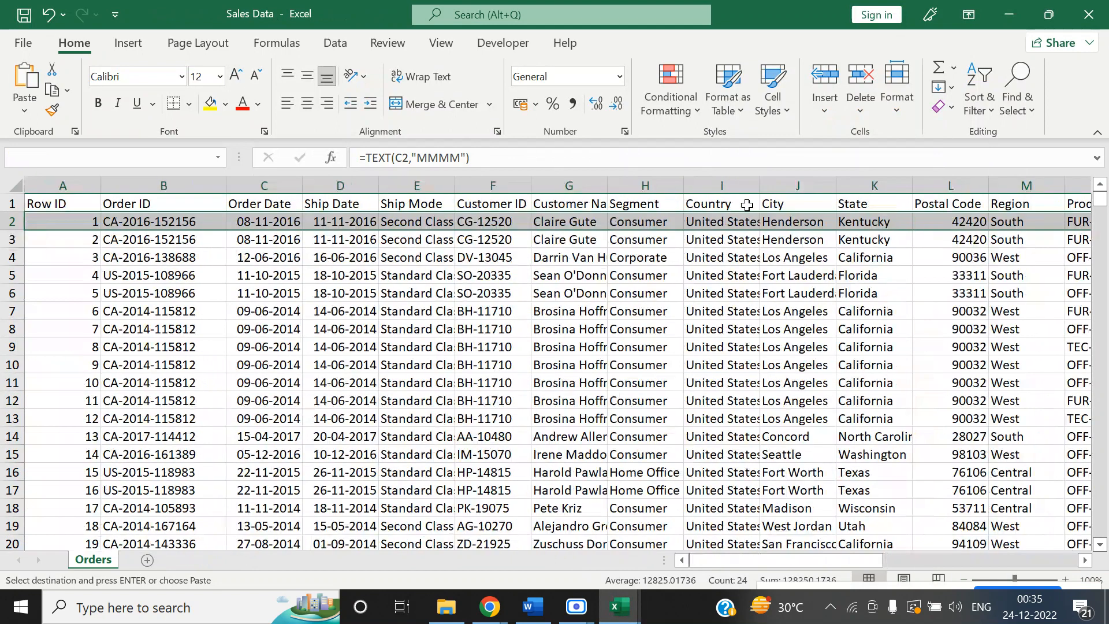
{"action": "key", "text": "Escape"}
{"action": "key", "text": "ctrl+BackSpace"}
{"action": "key", "text": "shift+BackSpace"}
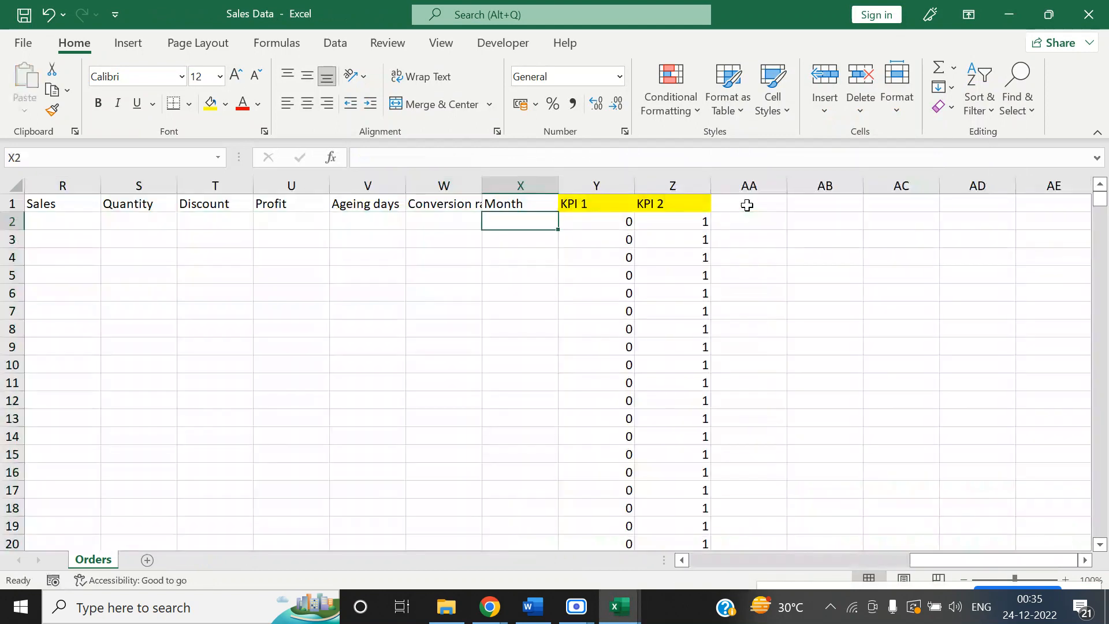
{"action": "key", "text": "Right"}
{"action": "key", "text": "Right"}
{"action": "key", "text": "Left"}
{"action": "key", "text": "Left"}
{"action": "key", "text": "Left"}
{"action": "key", "text": "Left"}
{"action": "key", "text": "Up"}
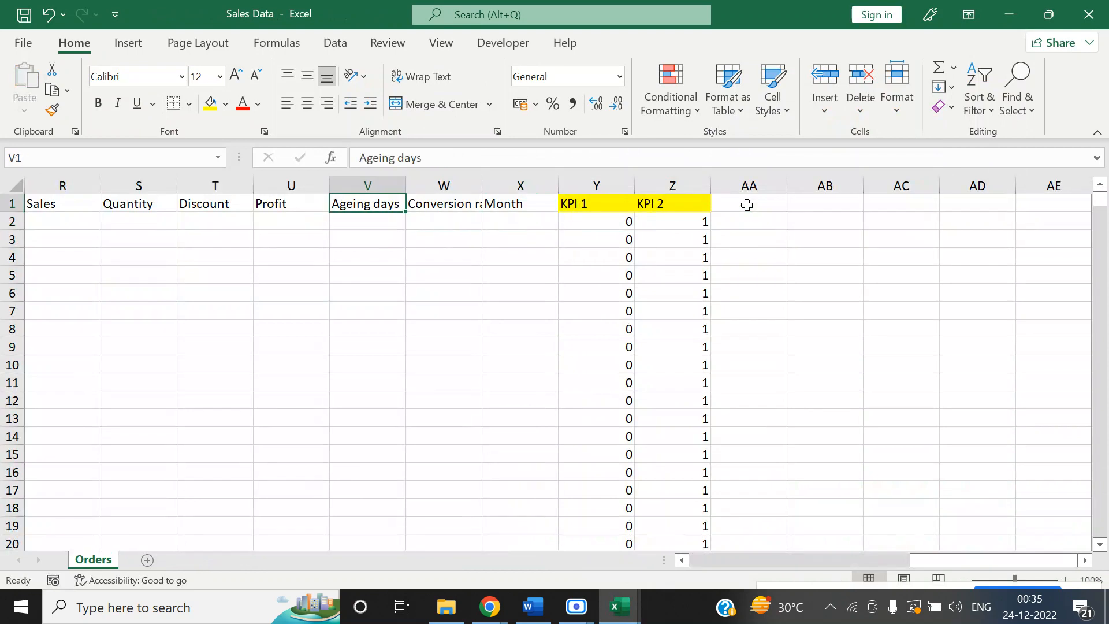
Select A2 in Sales Data as the paste destination and copy the order rows A2:X10024 from Sample - Superstore.
{"action": "key", "text": "Home"}
{"action": "key", "text": "Down"}
{"action": "key", "text": "alt+Tab"}
{"action": "key", "text": "ctrl+Home"}
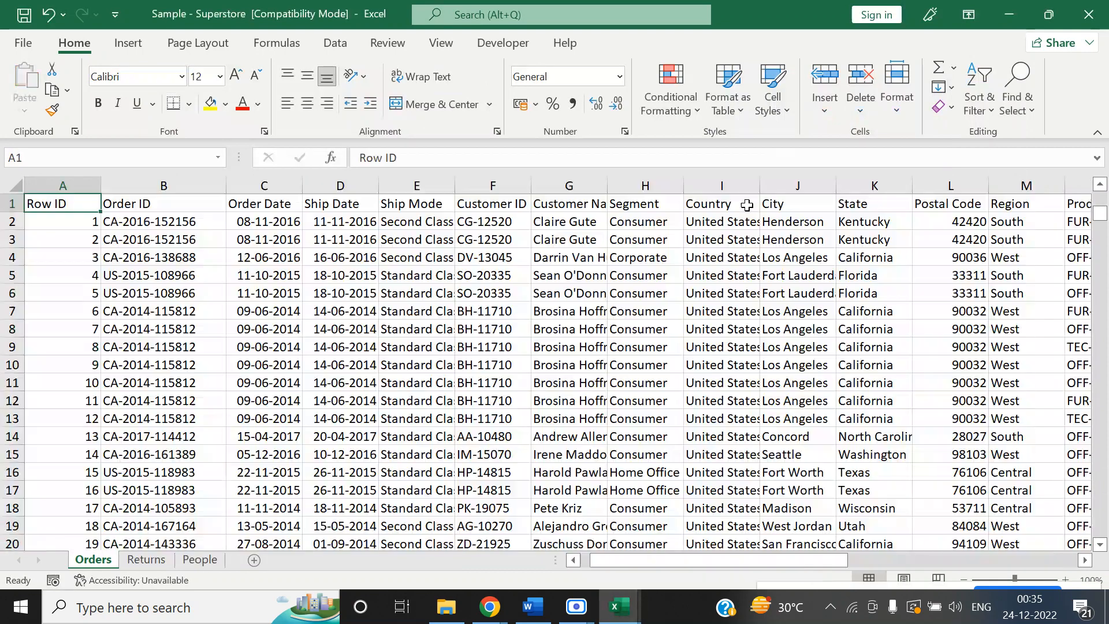
{"action": "key", "text": "Down"}
{"action": "key", "text": "ctrl+shift+End"}
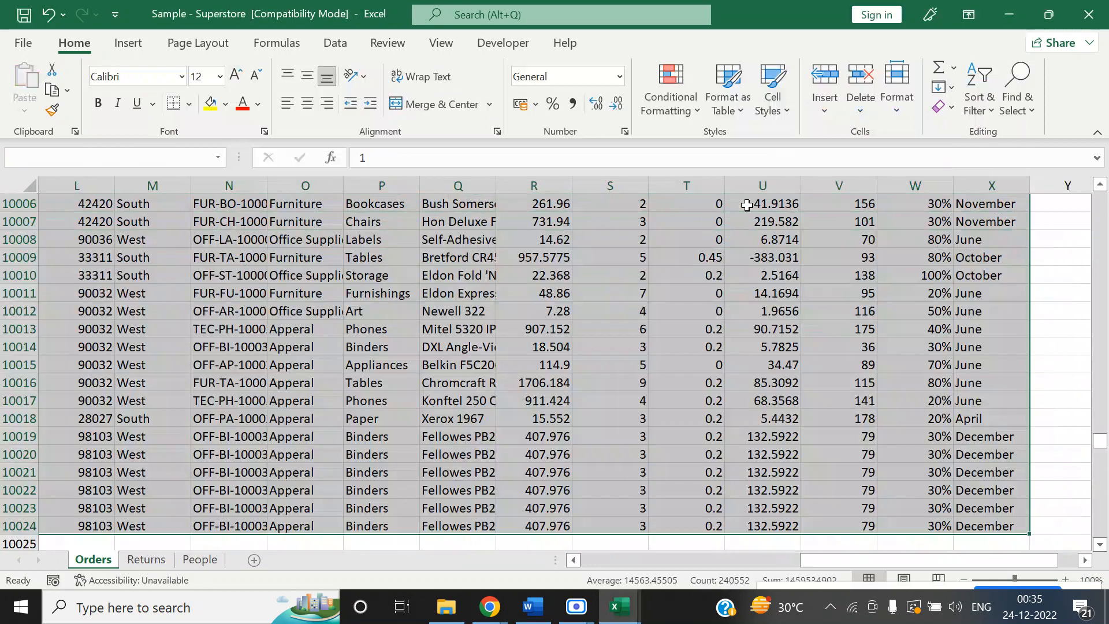
{"action": "key", "text": "ctrl+c"}
Paste the copied order rows into Sales Data starting at A2 and save the workbook.
{"action": "key", "text": "alt+Tab"}
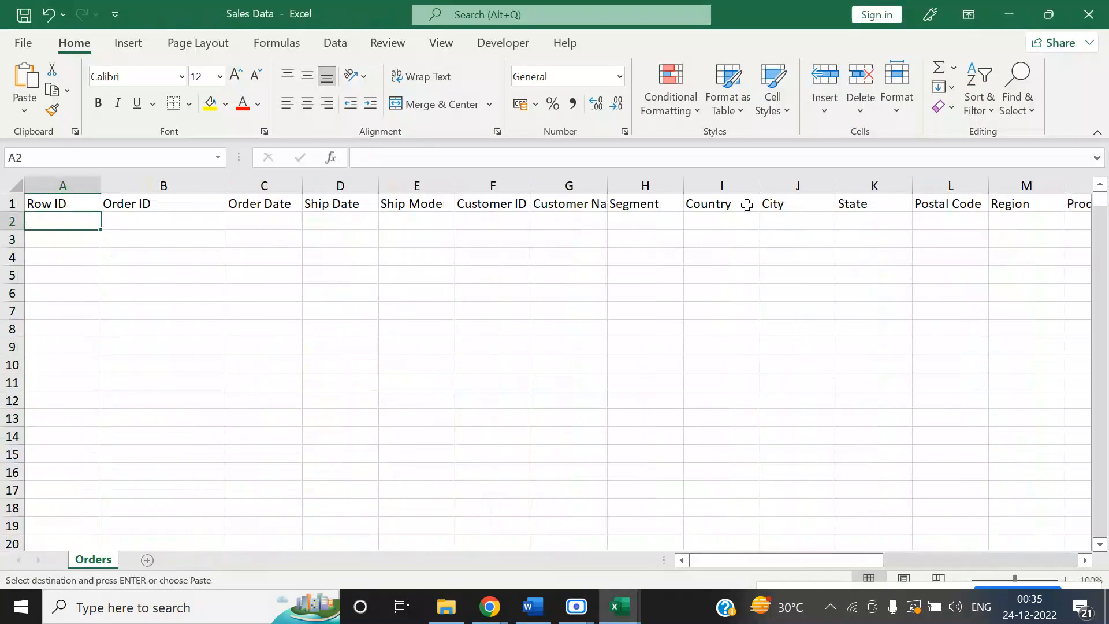
{"action": "key", "text": "ctrl+v"}
{"action": "key", "text": "ctrl+Right"}
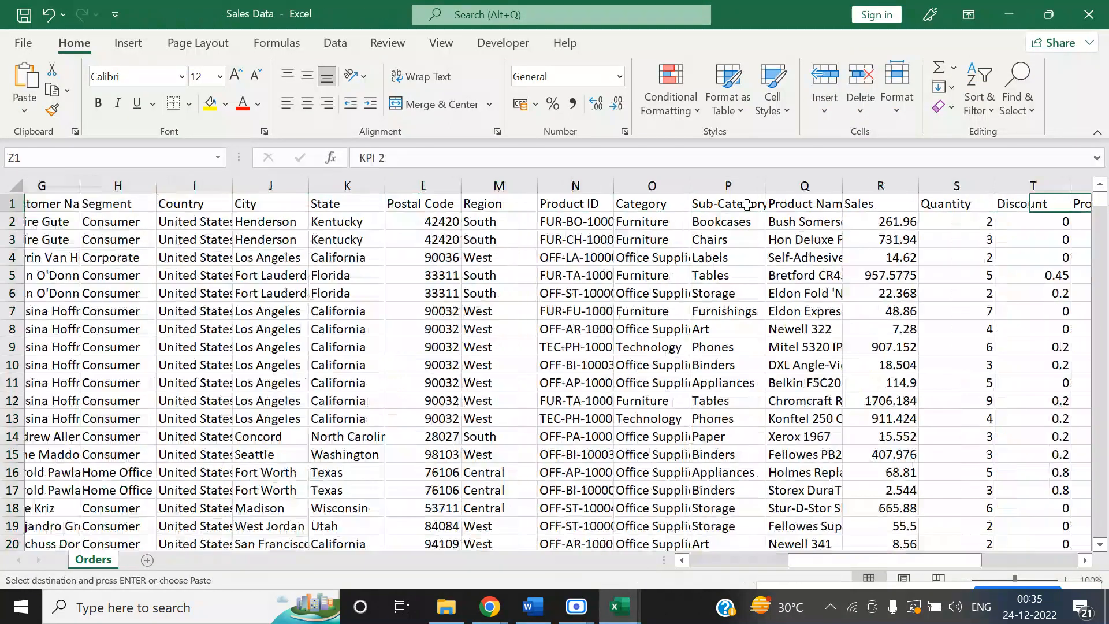
{"action": "key", "text": "Left"}
{"action": "key", "text": "Left"}
{"action": "key", "text": "Right"}
{"action": "key", "text": "Right"}
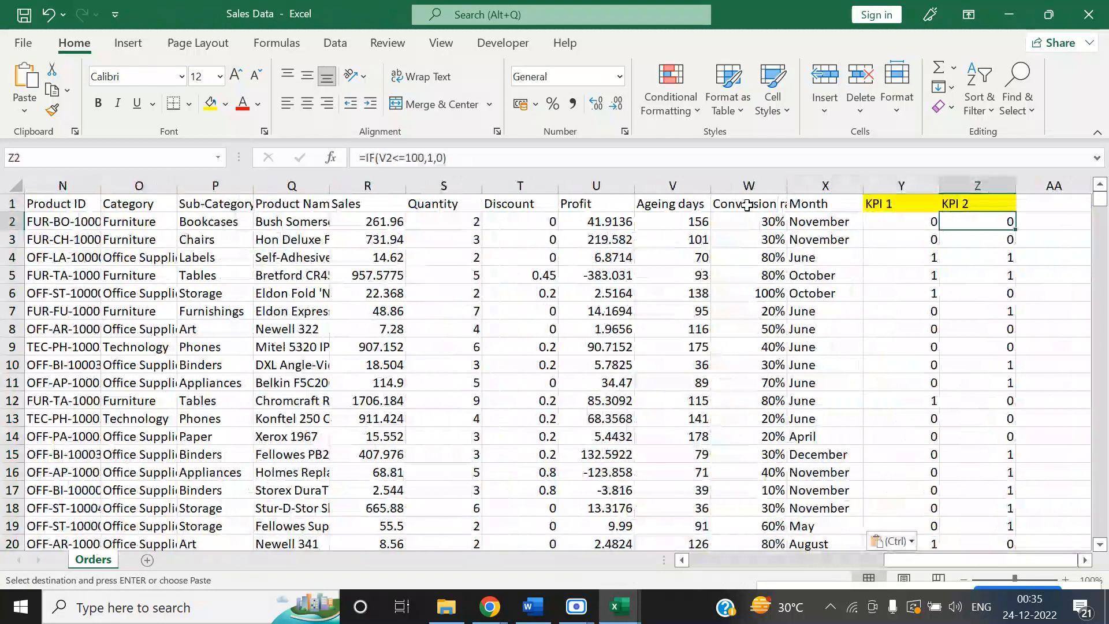
{"action": "key", "text": "ctrl+s"}
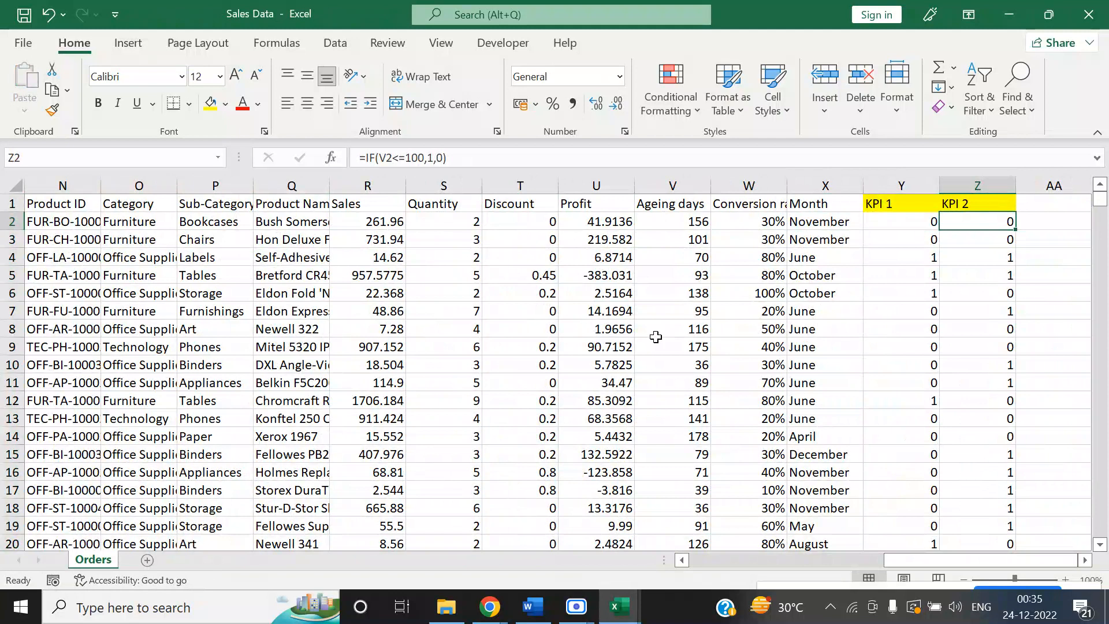
Review the KPI 1 and KPI 2 columns in Sales Data, including the KPI 1 formula in Y7.
{"action": "key", "text": "Up"}
{"action": "key", "text": "Left"}
{"action": "key", "text": "Left"}
{"action": "key", "text": "Right"}
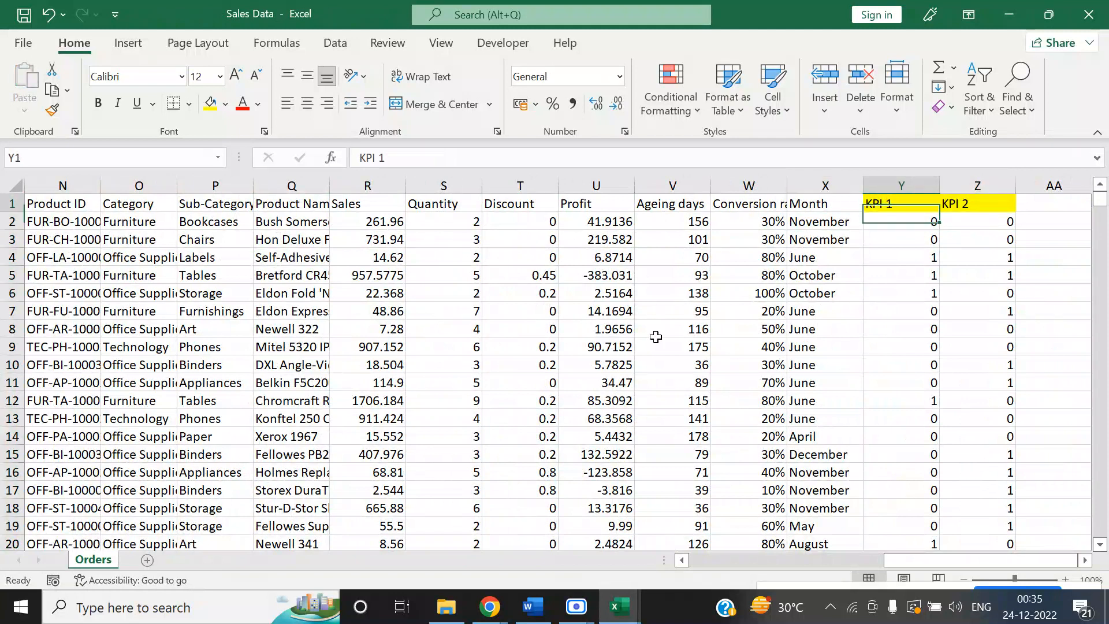
{"action": "key", "text": "Right"}
{"action": "key", "text": "Down"}
{"action": "key", "text": "Up"}
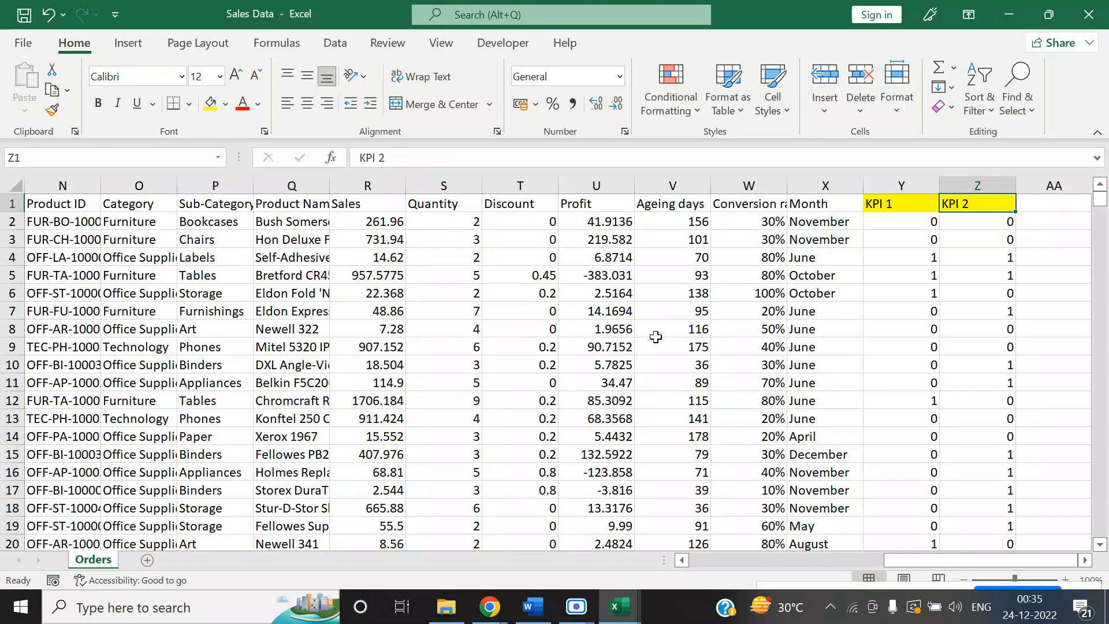
{"action": "key", "text": "Left"}
{"action": "key", "text": "Right"}
{"action": "left_click", "coordinate": [888, 305]}
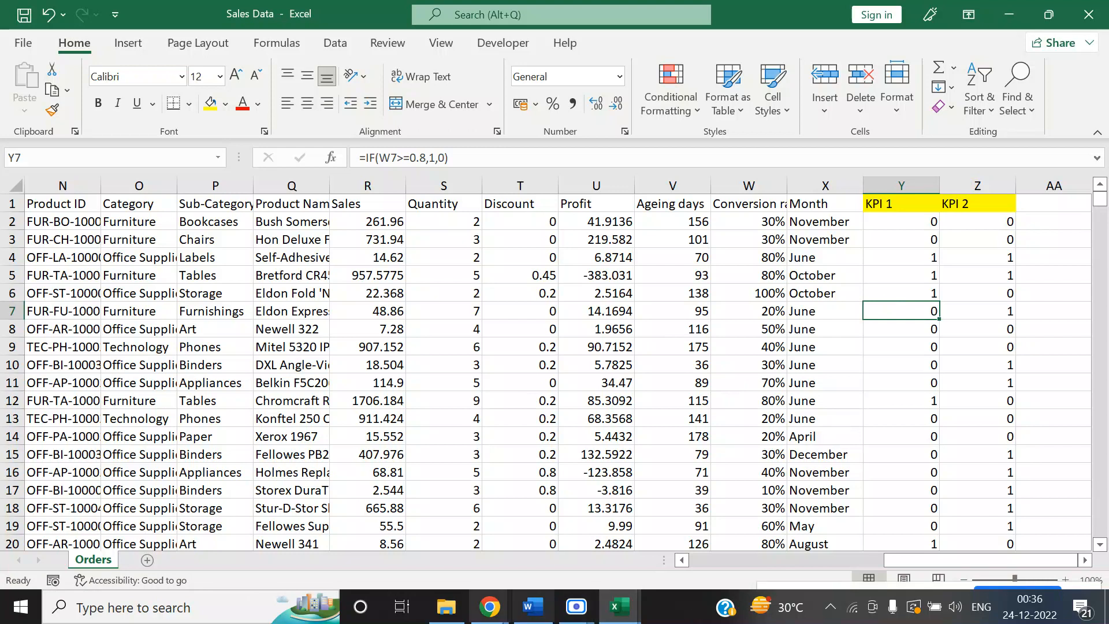
Switch to the Google Meet call in Chrome, check the network connection and dismiss the presenting notification.
{"action": "left_click", "coordinate": [490, 607]}
{"action": "left_click", "coordinate": [371, 544]}
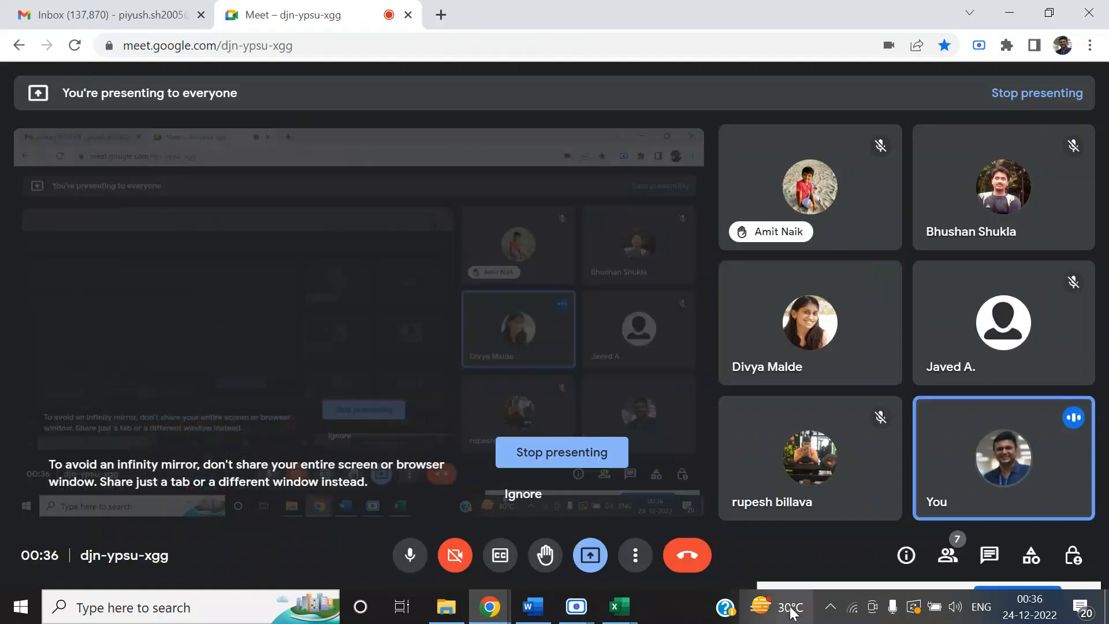
{"action": "left_click", "coordinate": [853, 606]}
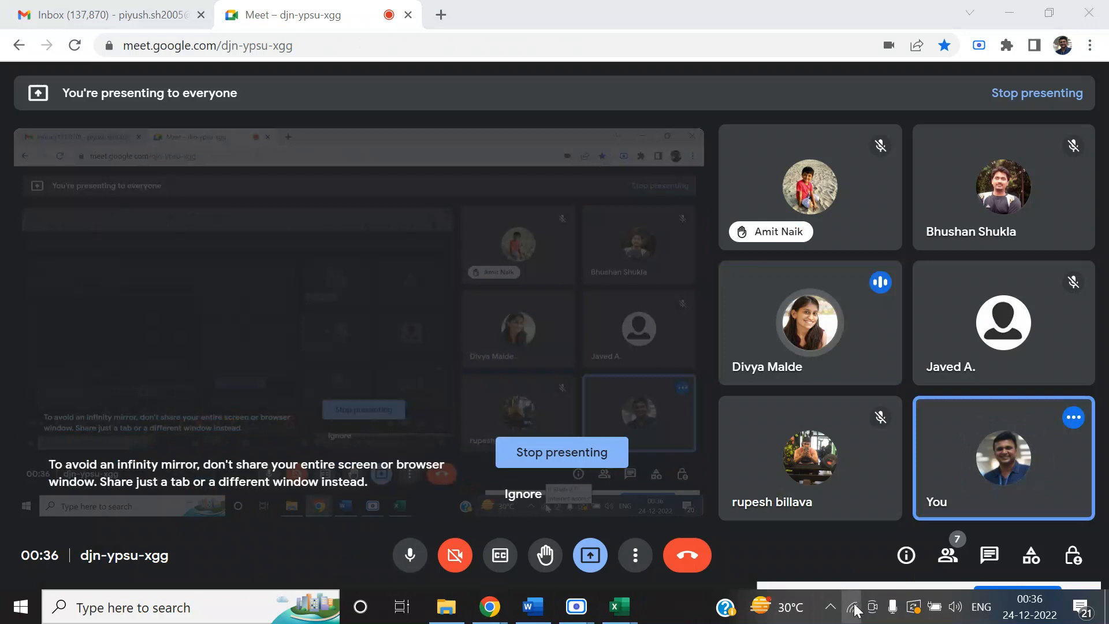
{"action": "left_click", "coordinate": [1071, 471]}
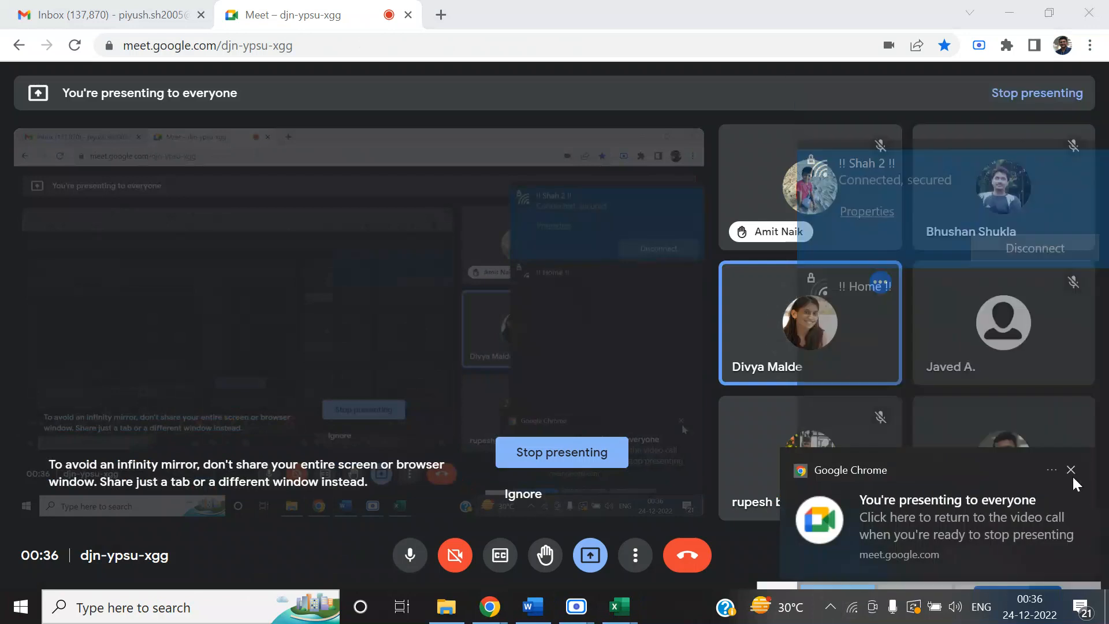
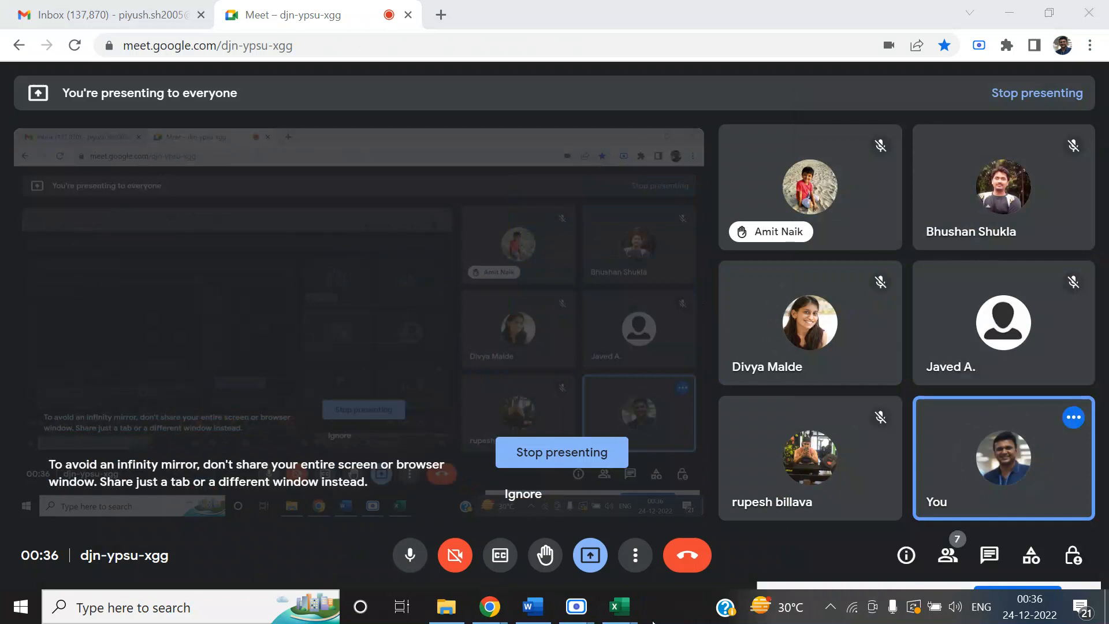
Switch back to the Sales Data workbook and review its columns from Row ID through KPI 2, including the KPI 1 formula in Y2.
{"action": "mouse_move", "coordinate": [626, 616]}
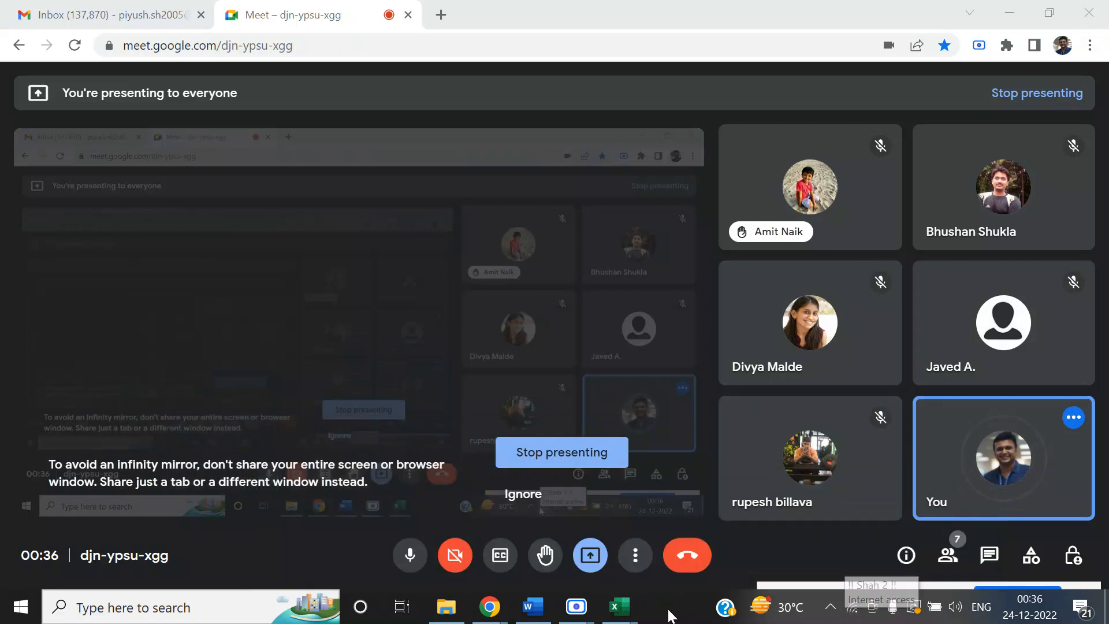
{"action": "left_click", "coordinate": [874, 585]}
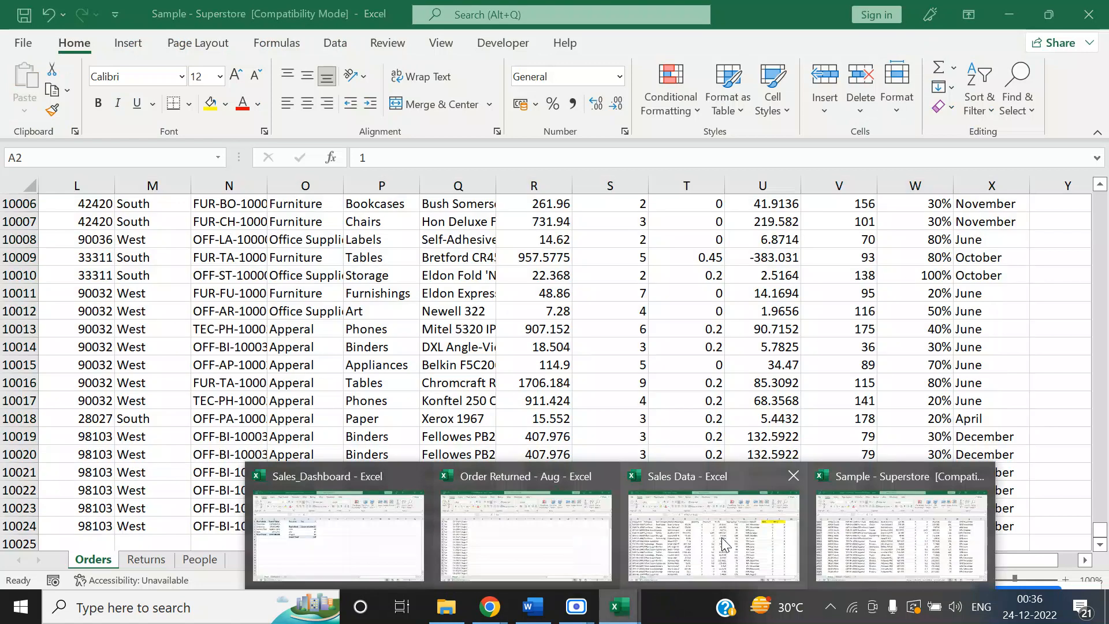
{"action": "left_click", "coordinate": [729, 543]}
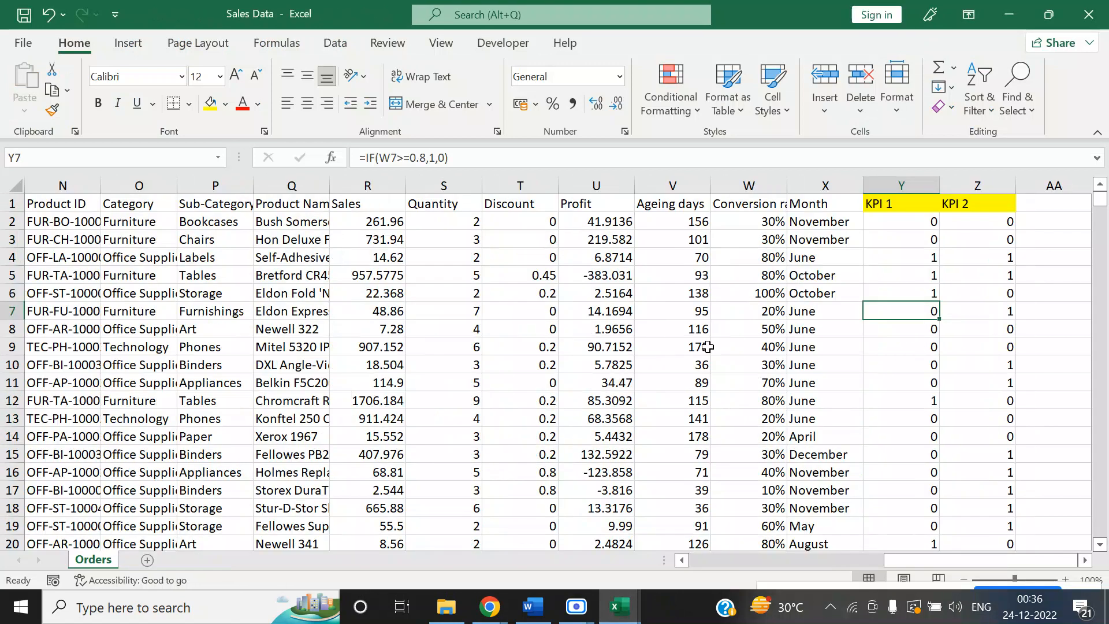
{"action": "key", "text": "ctrl+Up"}
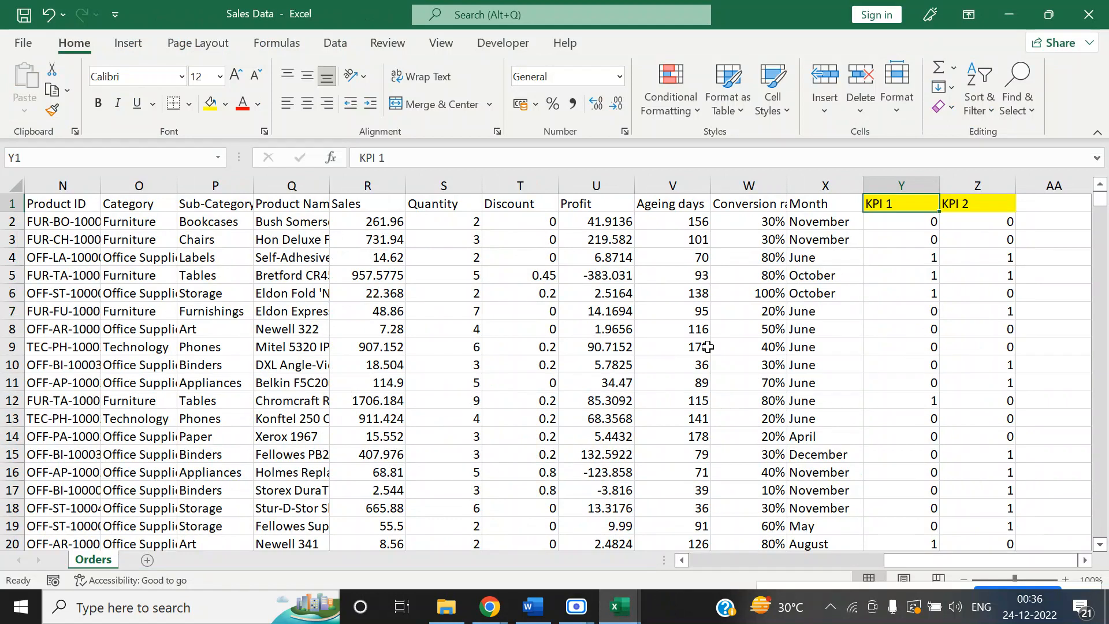
{"action": "key", "text": "Left"}
{"action": "key", "text": "ctrl+Left"}
{"action": "key", "text": "Right"}
{"action": "key", "text": "Right"}
{"action": "key", "text": "Right"}
{"action": "key", "text": "Right"}
{"action": "key", "text": "Right"}
{"action": "key", "text": "Right"}
{"action": "key", "text": "Right"}
{"action": "key", "text": "Right"}
{"action": "key", "text": "Right"}
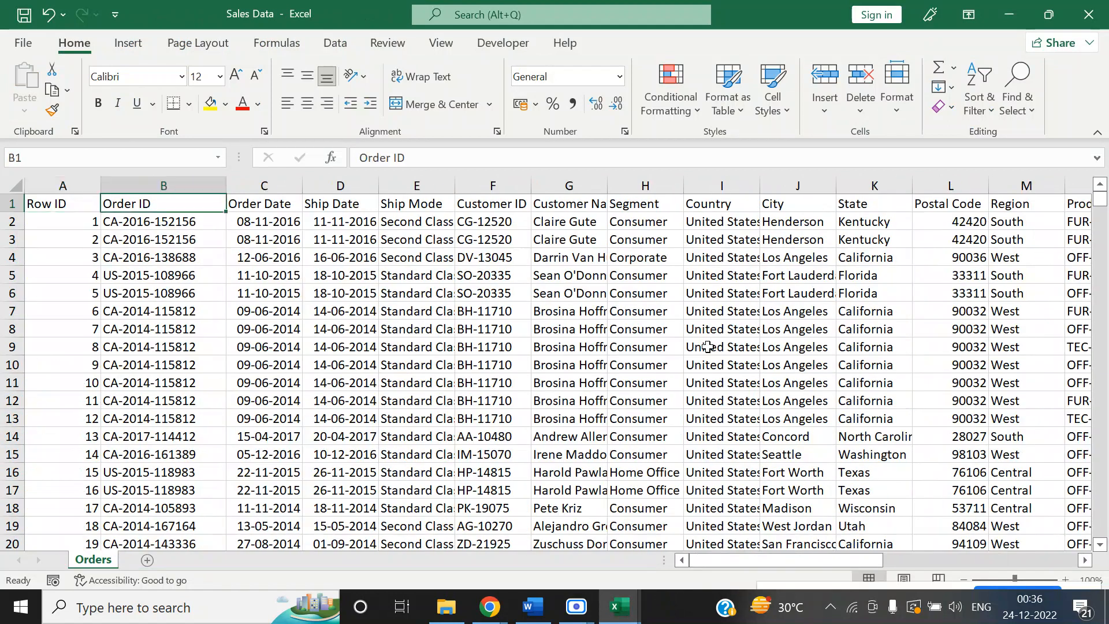
{"action": "key", "text": "Right"}
{"action": "key", "text": "Right"}
{"action": "key", "text": "Right"}
{"action": "key", "text": "Right"}
{"action": "key", "text": "Right"}
{"action": "key", "text": "Right"}
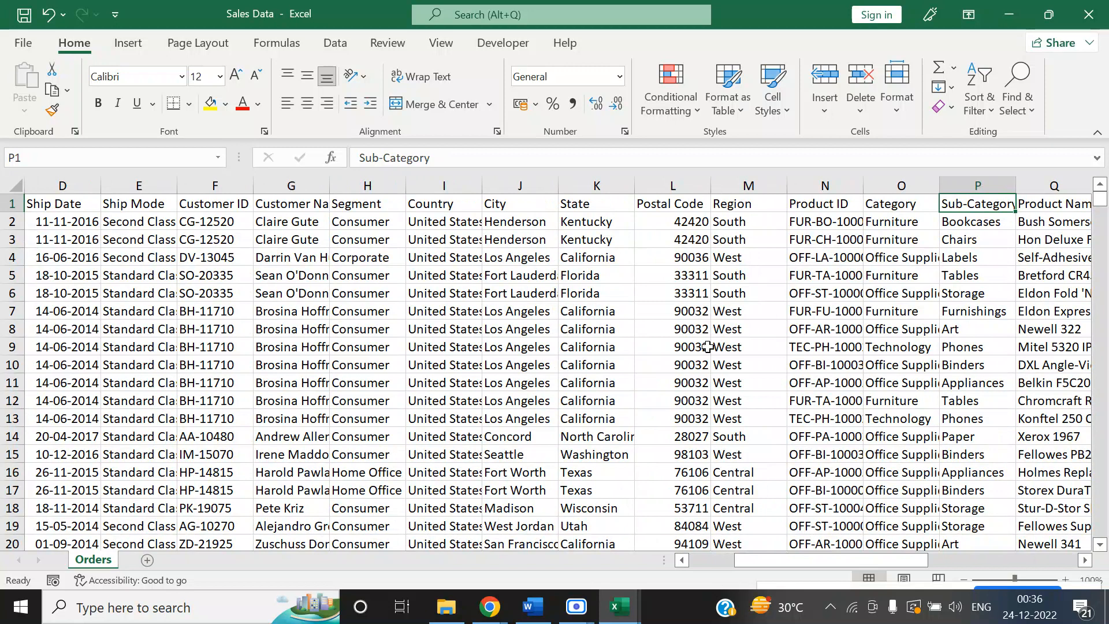
{"action": "key", "text": "Right"}
{"action": "key", "text": "Right"}
{"action": "key", "text": "Right"}
{"action": "key", "text": "Right"}
{"action": "key", "text": "Right"}
{"action": "key", "text": "Right"}
{"action": "key", "text": "Right"}
{"action": "key", "text": "Right"}
{"action": "key", "text": "Right"}
{"action": "key", "text": "Right"}
{"action": "key", "text": "Down"}
{"action": "key", "text": "Left"}
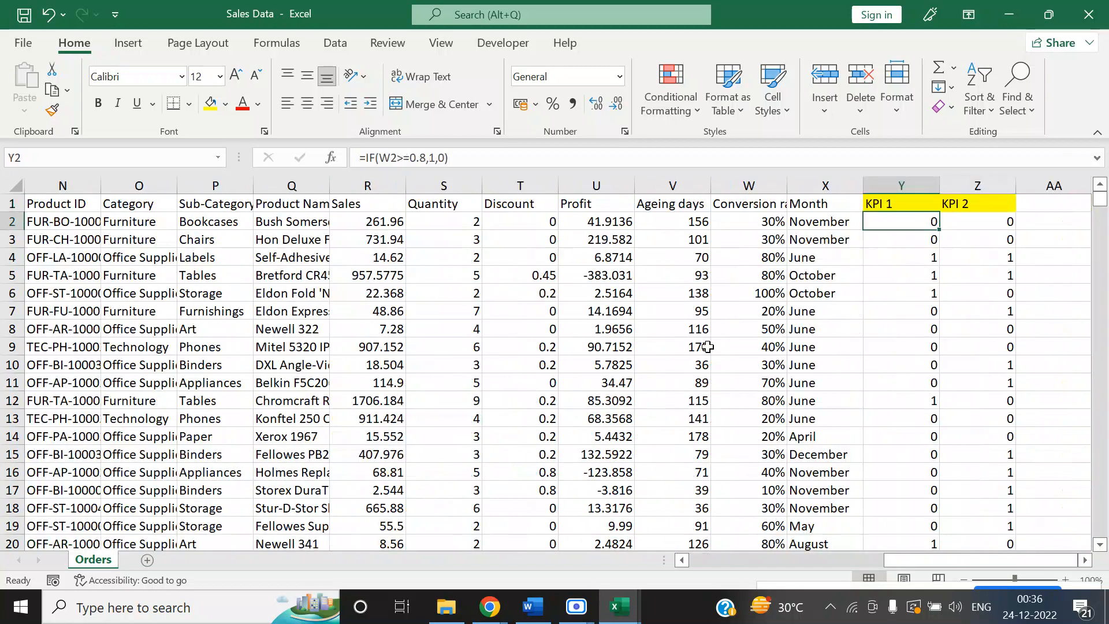
{"action": "key", "text": "Left"}
{"action": "key", "text": "Home"}
{"action": "key", "text": "Right"}
{"action": "key", "text": "ctrl+Right"}
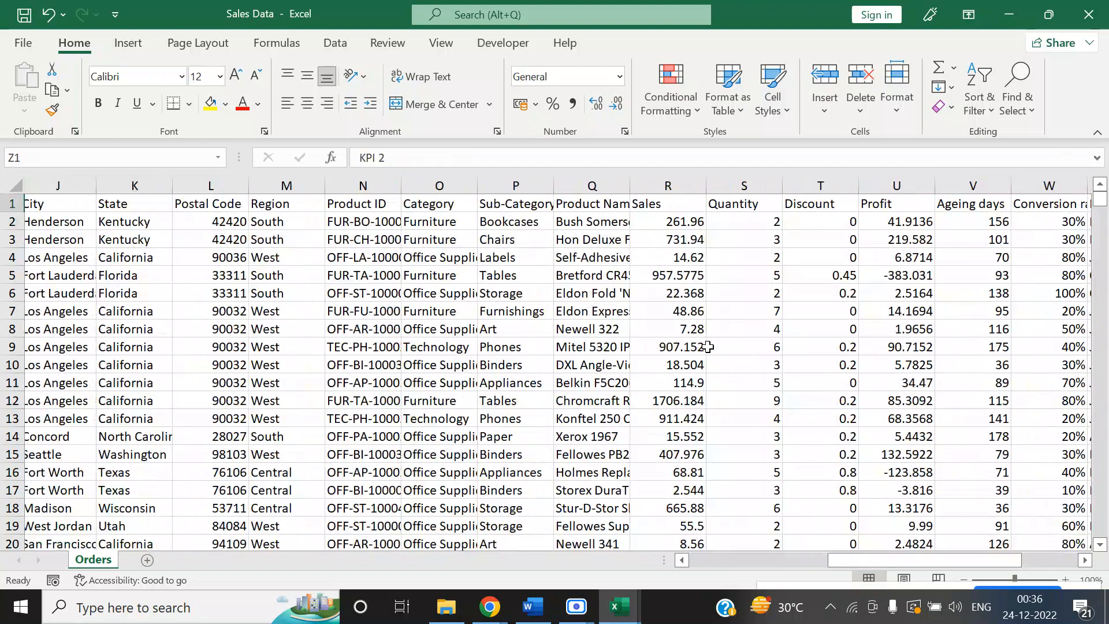
Check the KPI 1 and KPI 2 headers in Sales Data and close the workbook.
{"action": "key", "text": "Up"}
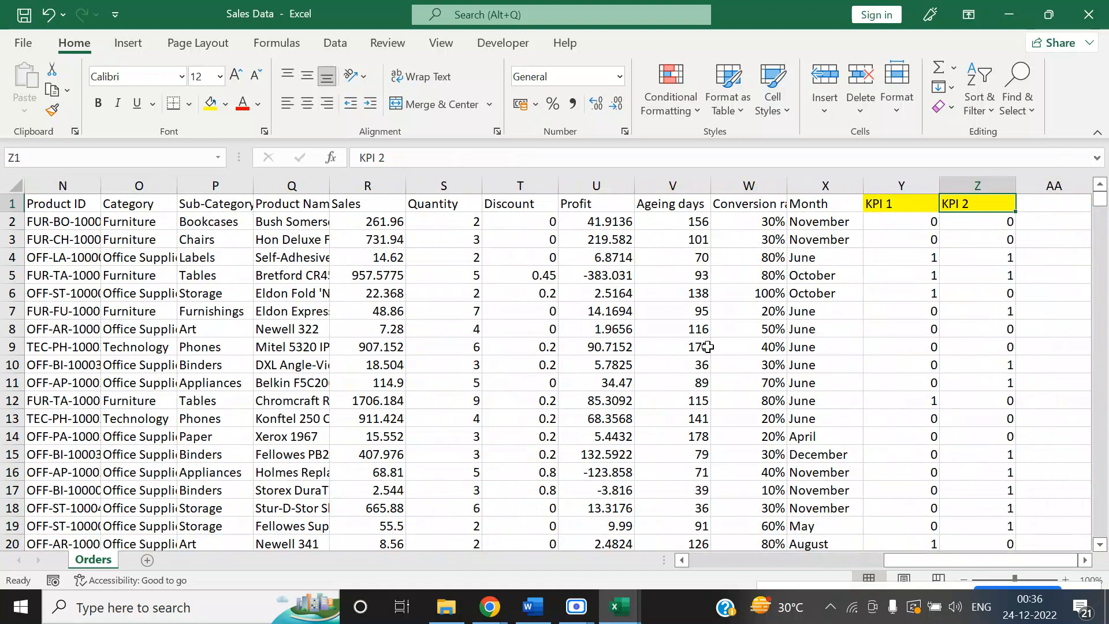
{"action": "key", "text": "Left"}
{"action": "key", "text": "Right"}
{"action": "key", "text": "Left"}
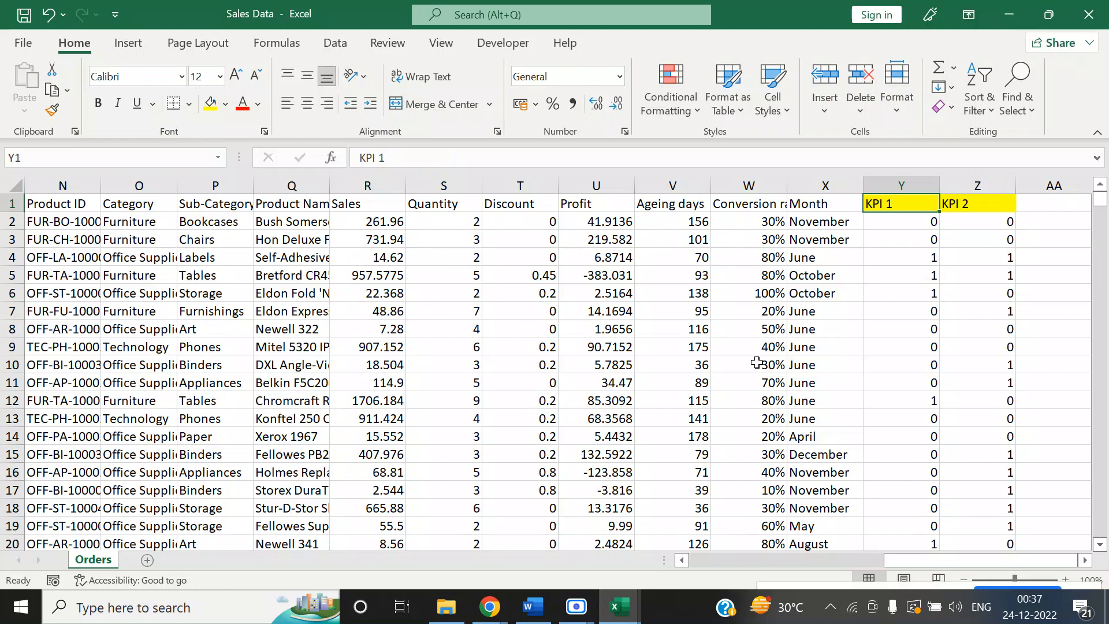
{"action": "left_click", "coordinate": [1083, 13]}
{"action": "left_click", "coordinate": [1084, 13]}
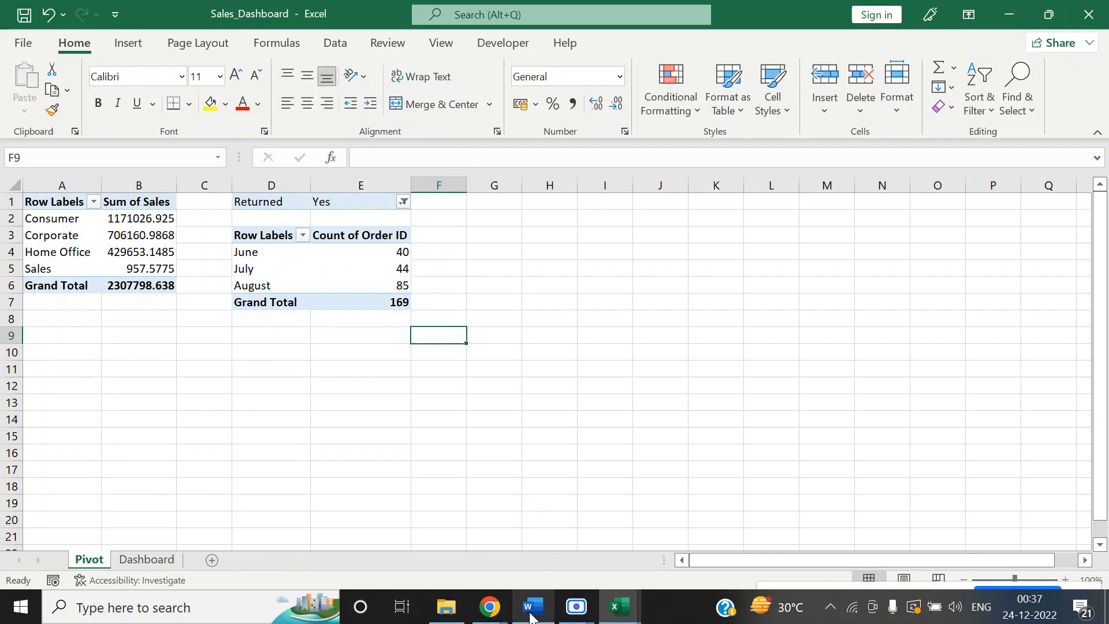
Bring the Sales_Dashboard workbook to the front and close it.
{"action": "left_click", "coordinate": [446, 607]}
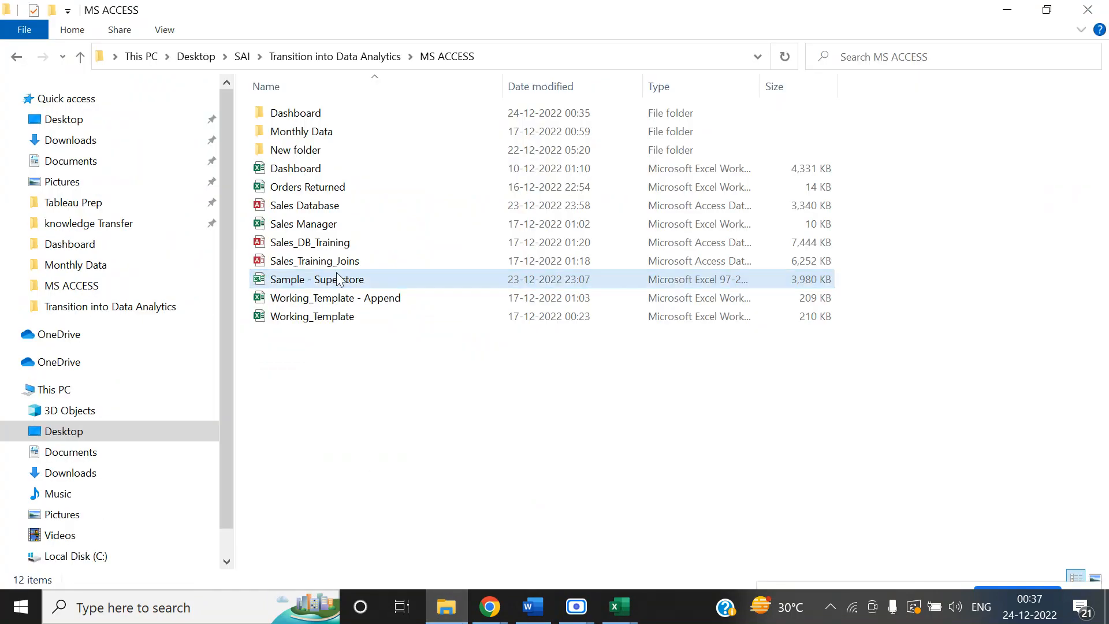
{"action": "left_click", "coordinate": [619, 607]}
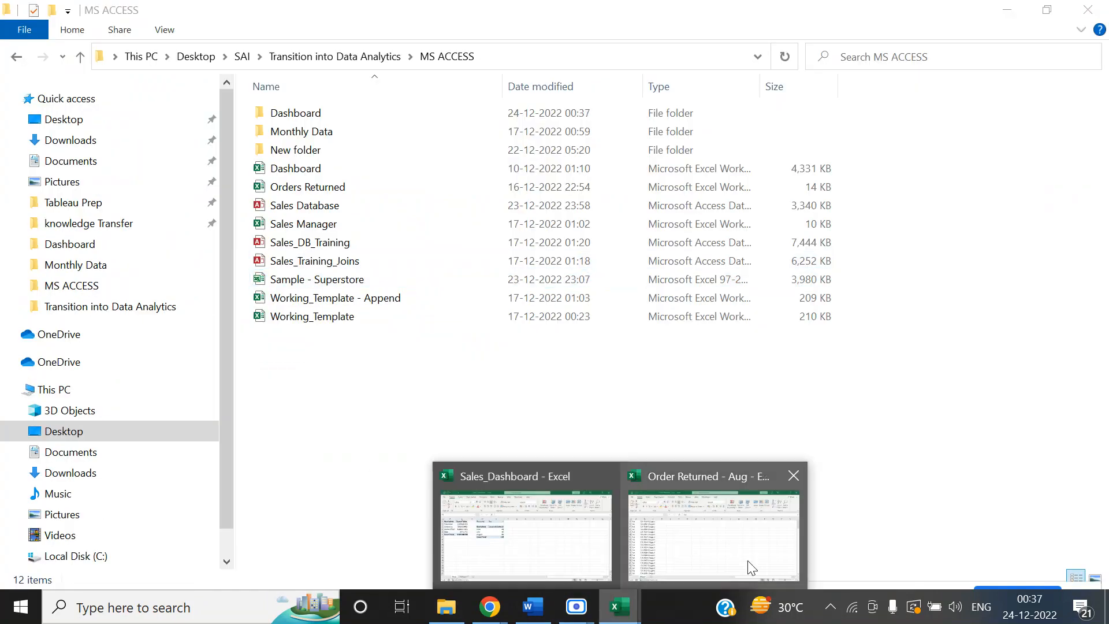
{"action": "left_click", "coordinate": [550, 560]}
{"action": "left_click", "coordinate": [187, 500]}
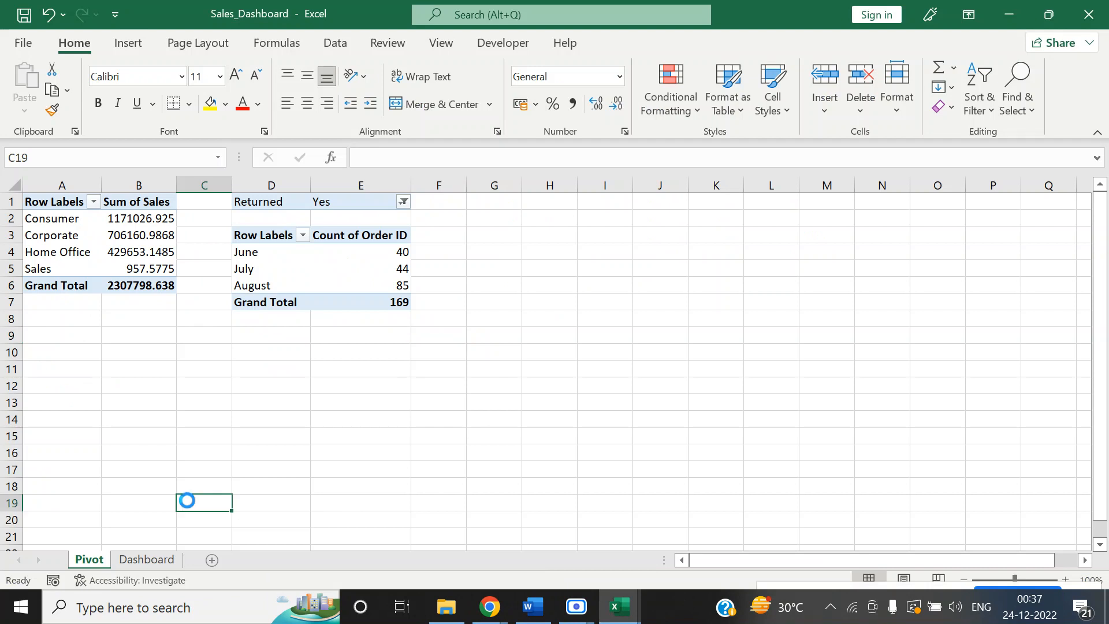
{"action": "left_click", "coordinate": [1089, 14]}
Open the Superstore_Database Access file from the Dashboard folder in File Explorer.
{"action": "left_click", "coordinate": [447, 607]}
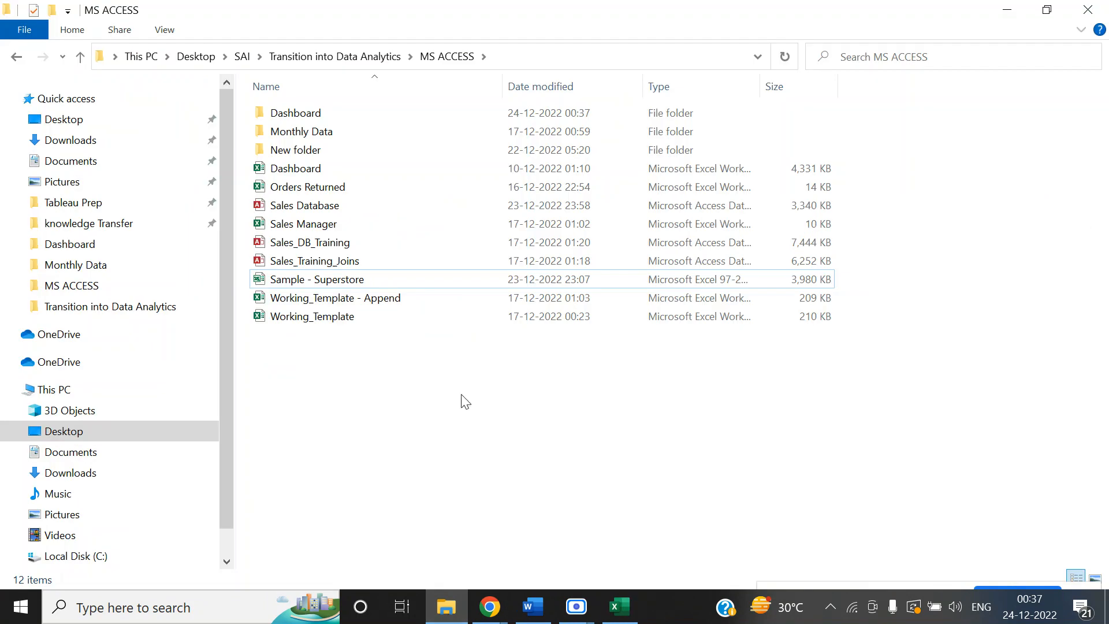
{"action": "double_click", "coordinate": [316, 120]}
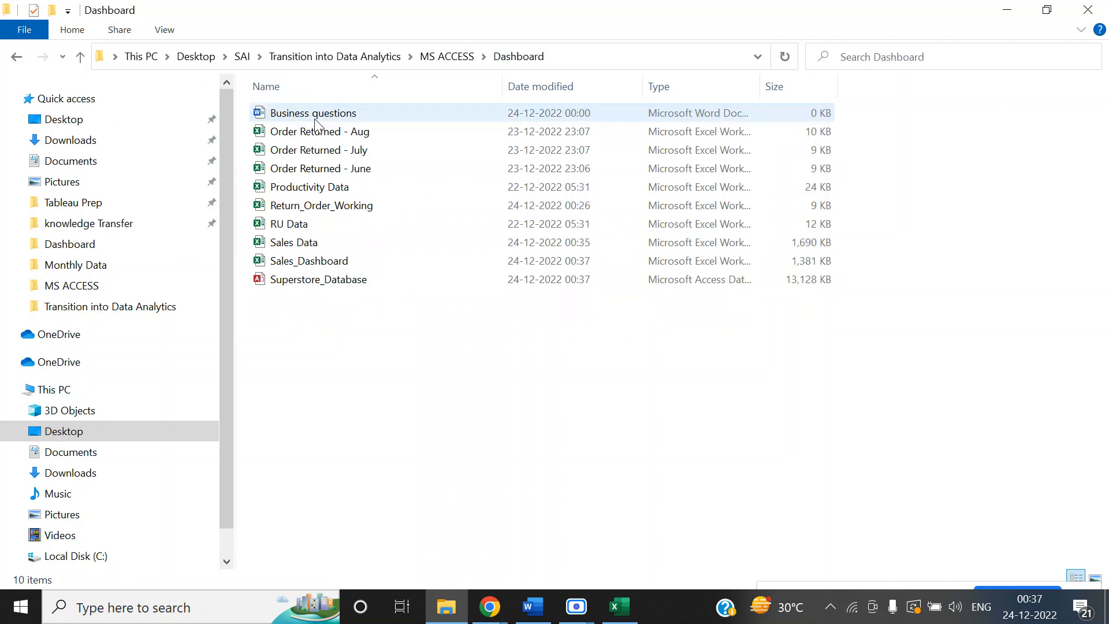
{"action": "double_click", "coordinate": [322, 282]}
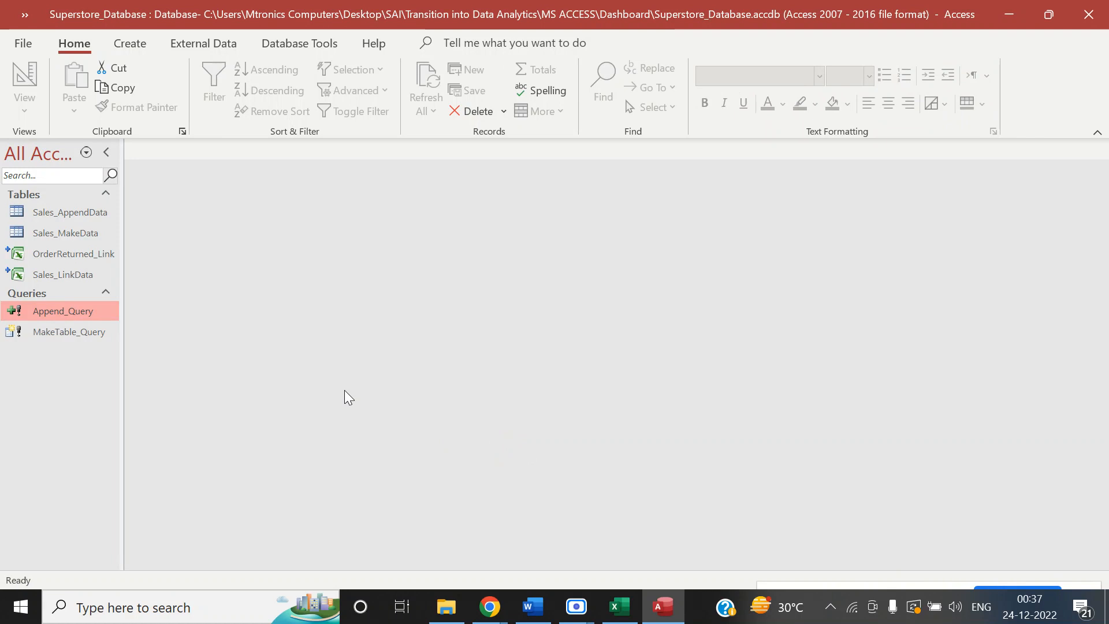
Examine the last columns of the Sales_MakeData table for KPI fields and close the table.
{"action": "left_click", "coordinate": [83, 233]}
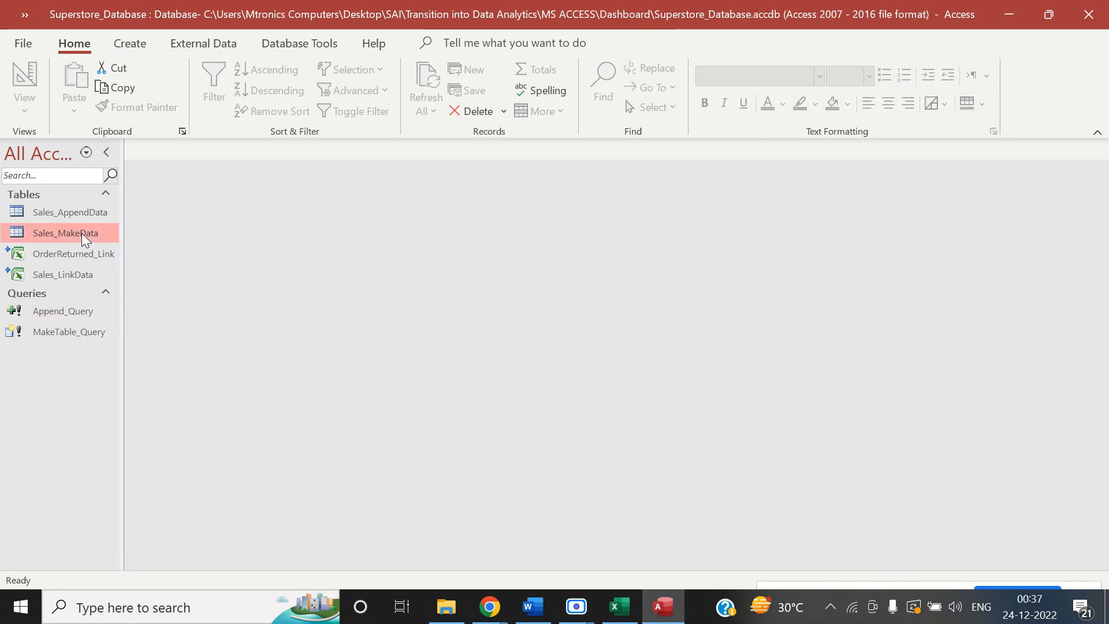
{"action": "double_click", "coordinate": [82, 233]}
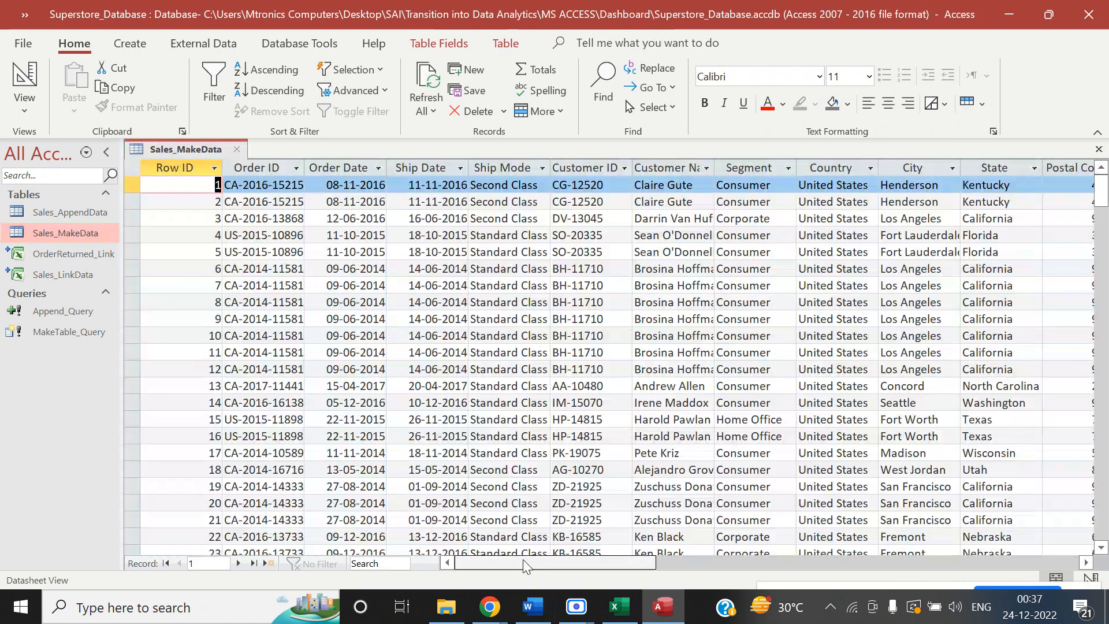
{"action": "left_click_drag", "start_coordinate": [522, 559], "coordinate": [817, 564]}
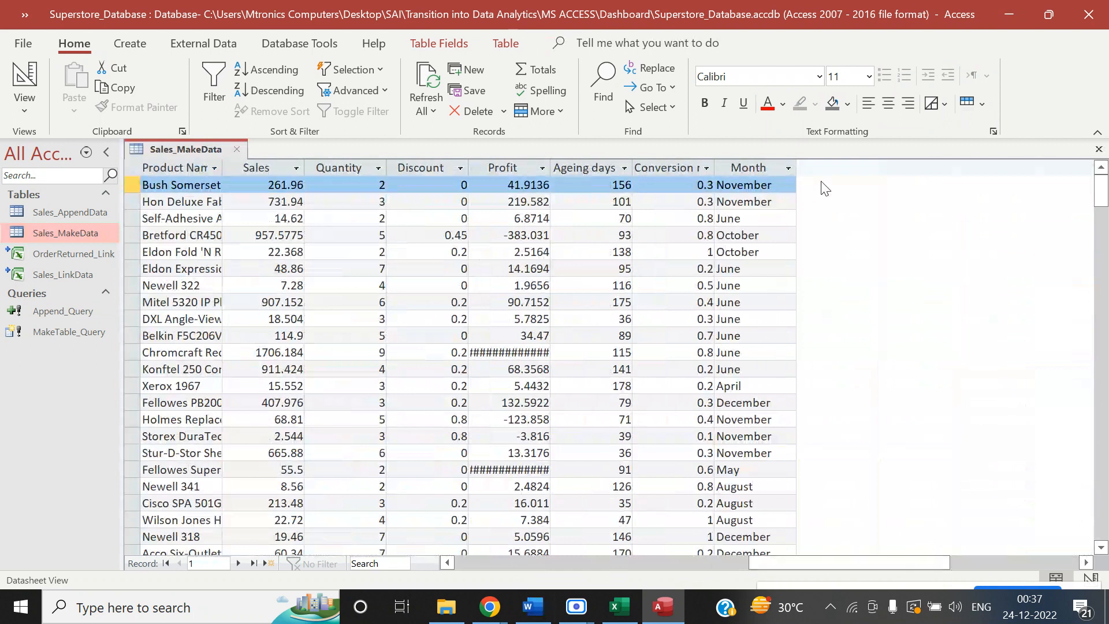
{"action": "left_click", "coordinate": [241, 148]}
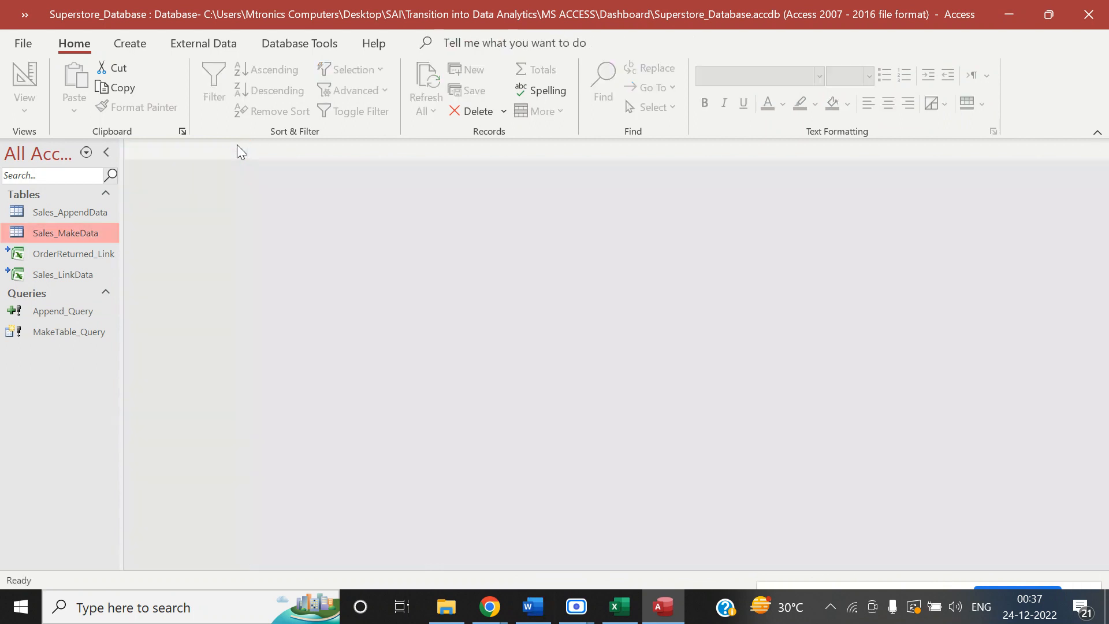
Run MakeTable_Query and confirm replacing the existing Sales_MakeData table.
{"action": "left_click", "coordinate": [78, 332]}
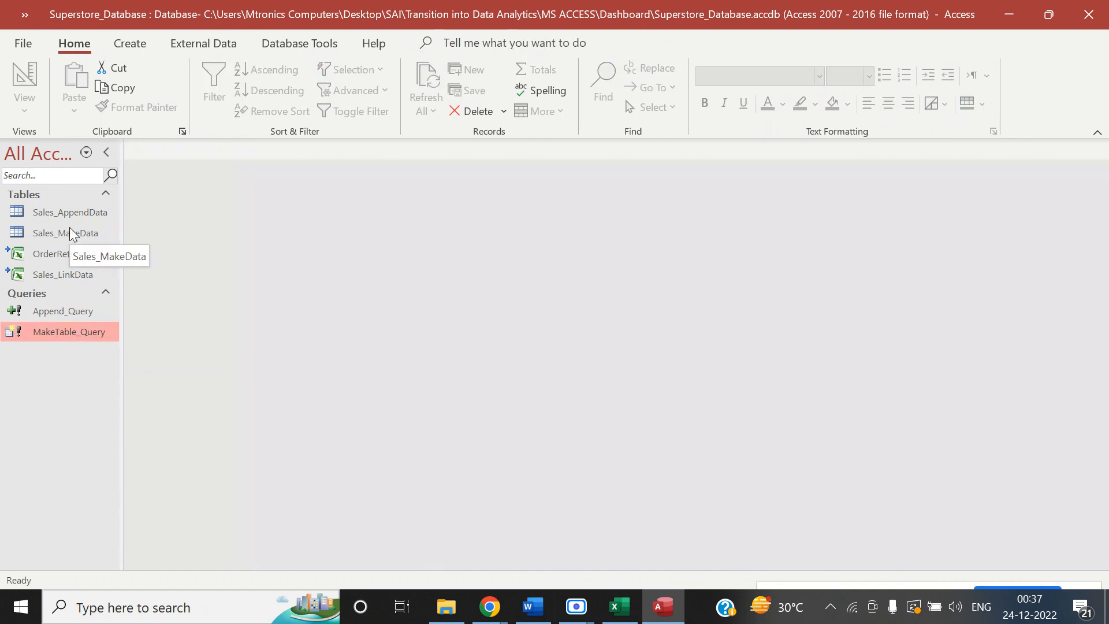
{"action": "double_click", "coordinate": [63, 338]}
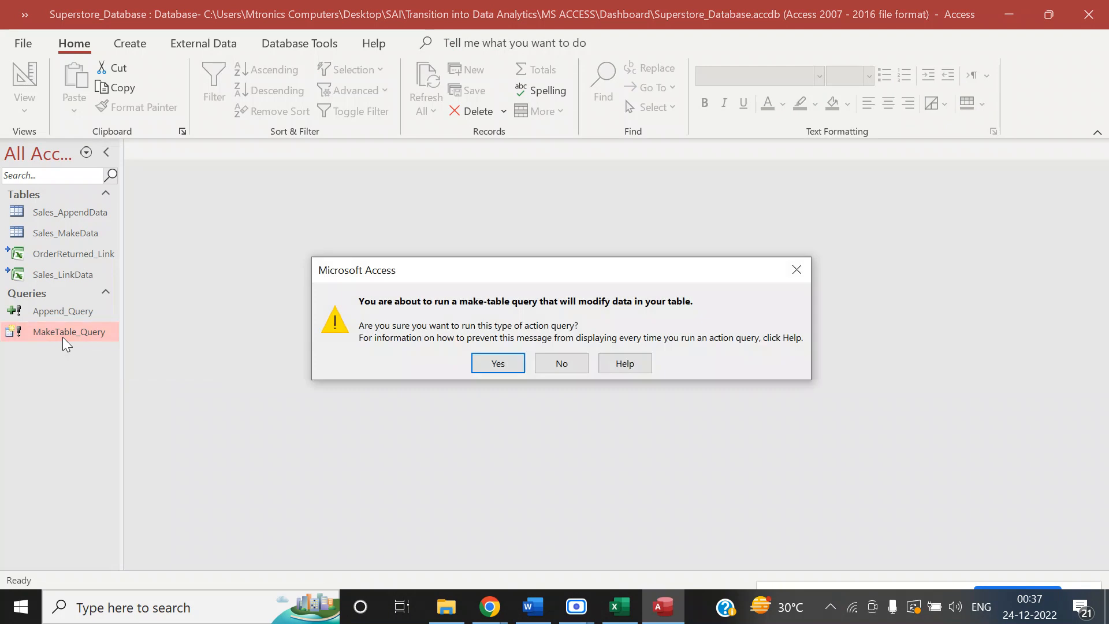
{"action": "left_click", "coordinate": [501, 369]}
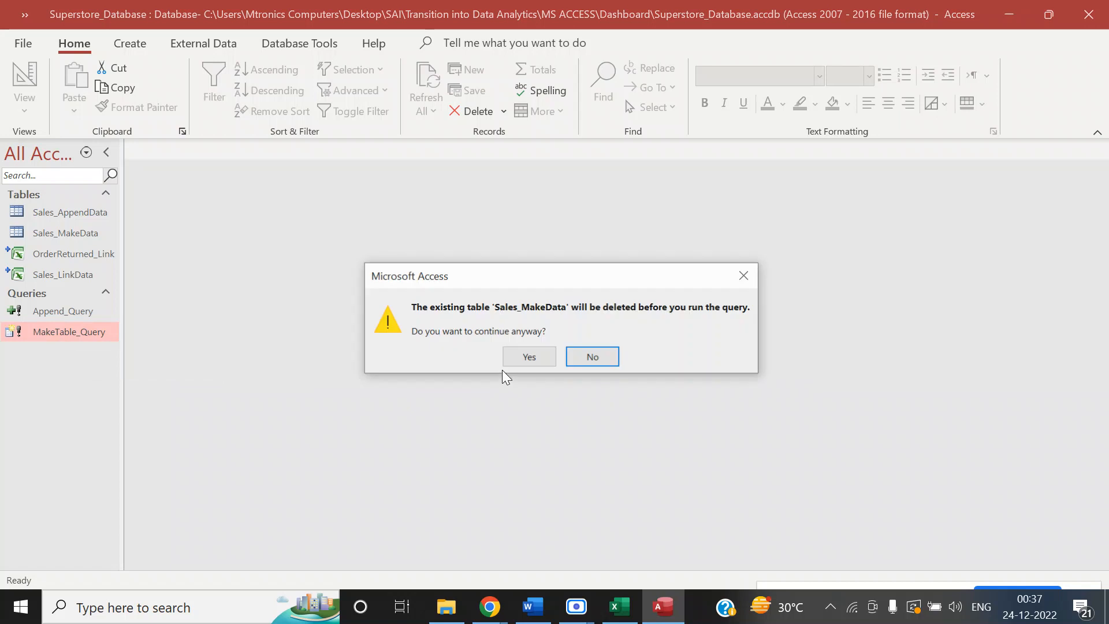
{"action": "left_click", "coordinate": [527, 362]}
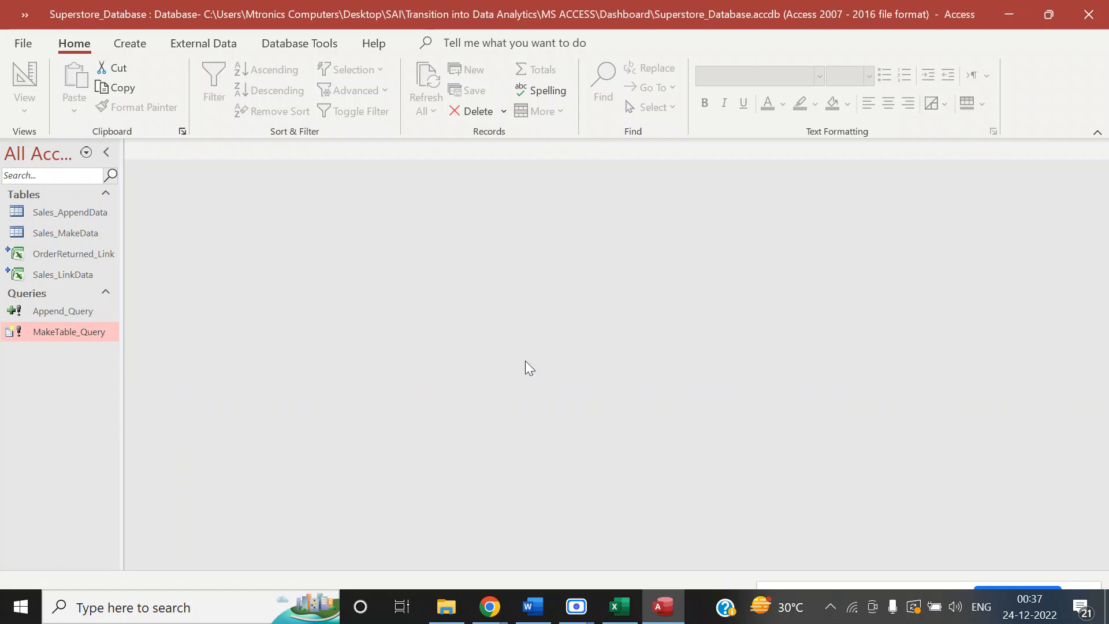
{"action": "left_click", "coordinate": [527, 364]}
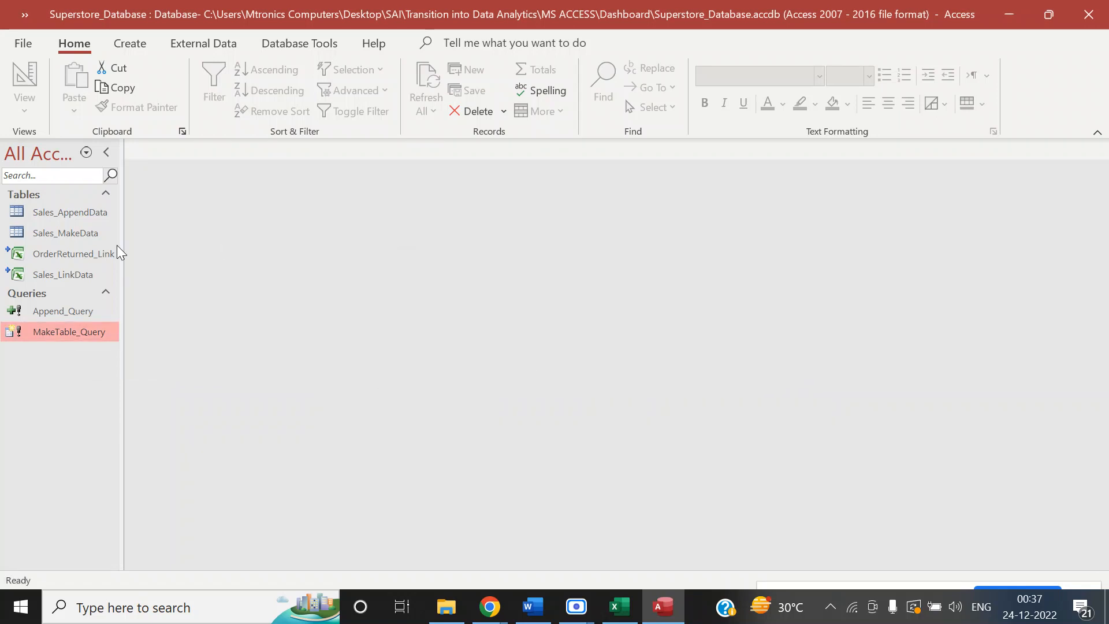
Review the KPI 1 and KPI 2 columns in the rebuilt Sales_MakeData table and close it.
{"action": "left_click", "coordinate": [93, 234]}
{"action": "double_click", "coordinate": [92, 237]}
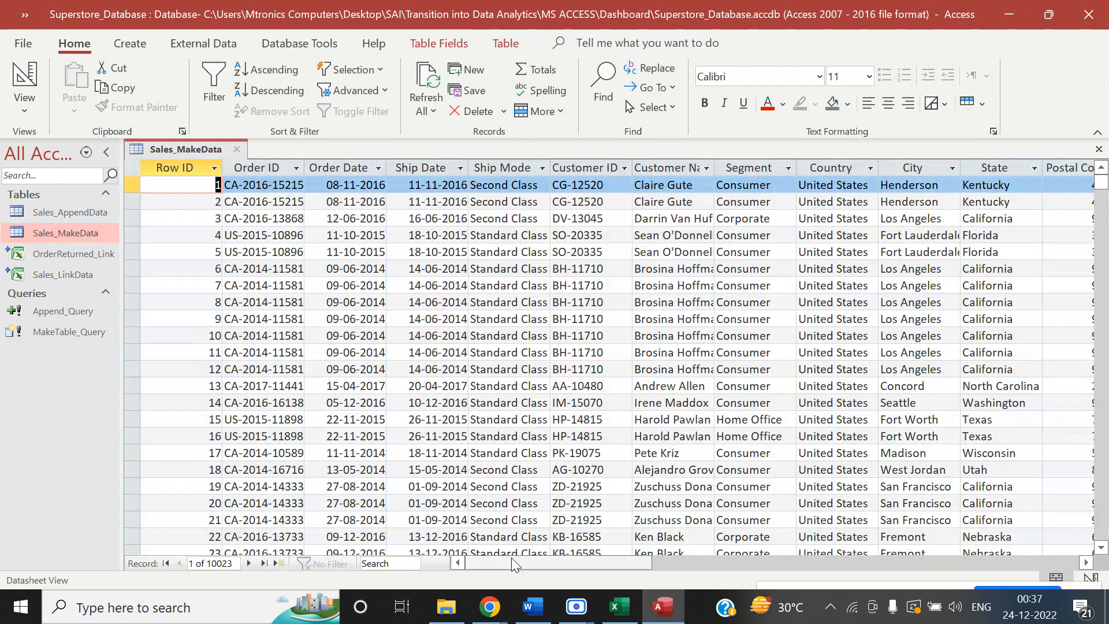
{"action": "left_click_drag", "start_coordinate": [511, 557], "coordinate": [788, 558]}
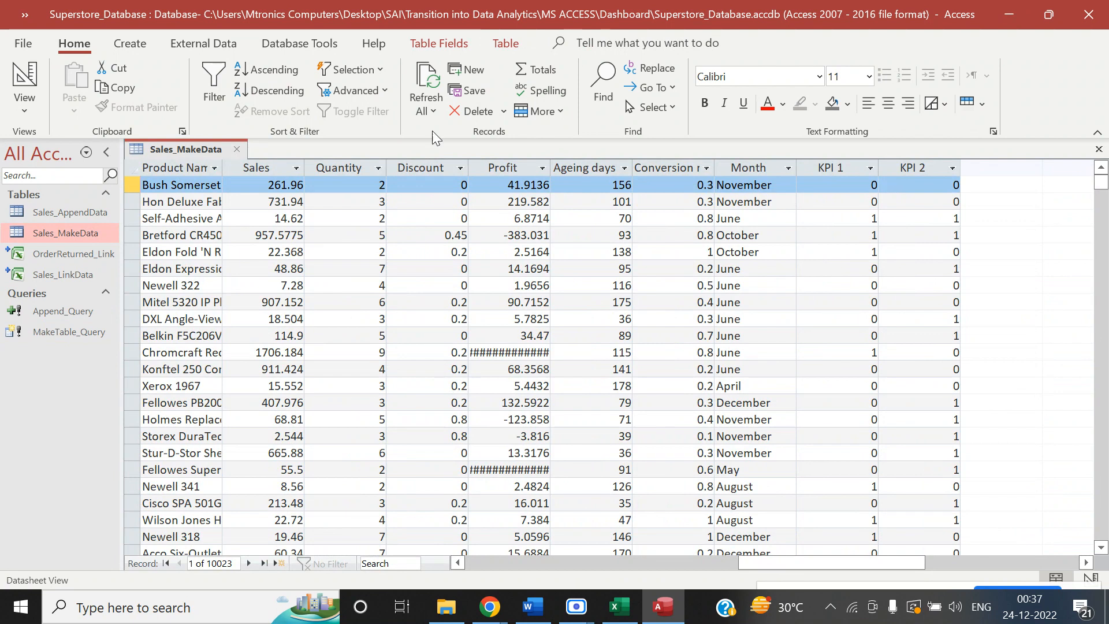
{"action": "left_click", "coordinate": [238, 150]}
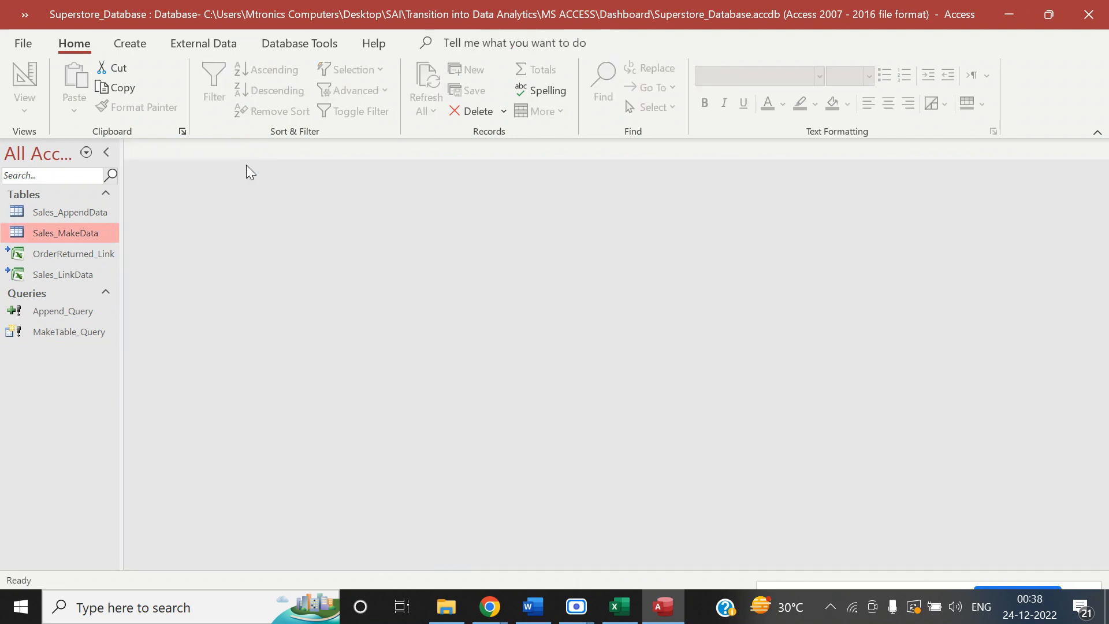
Open MakeTable_Query in Design View and inspect its Sales_LinkData source table.
{"action": "left_click", "coordinate": [55, 331]}
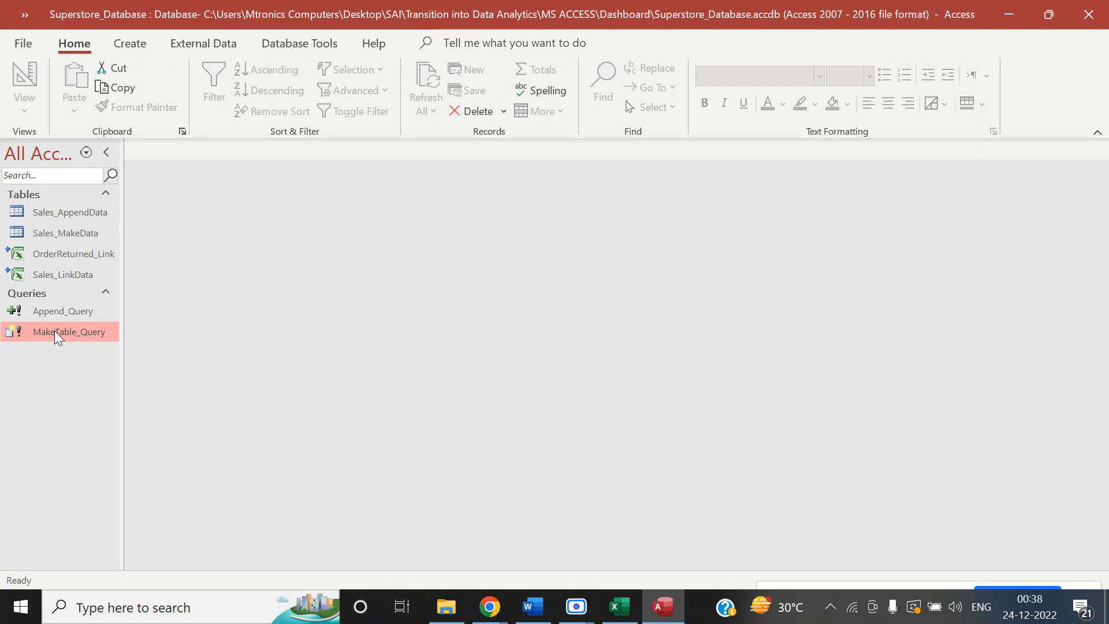
{"action": "right_click", "coordinate": [55, 332]}
{"action": "left_click", "coordinate": [139, 109]}
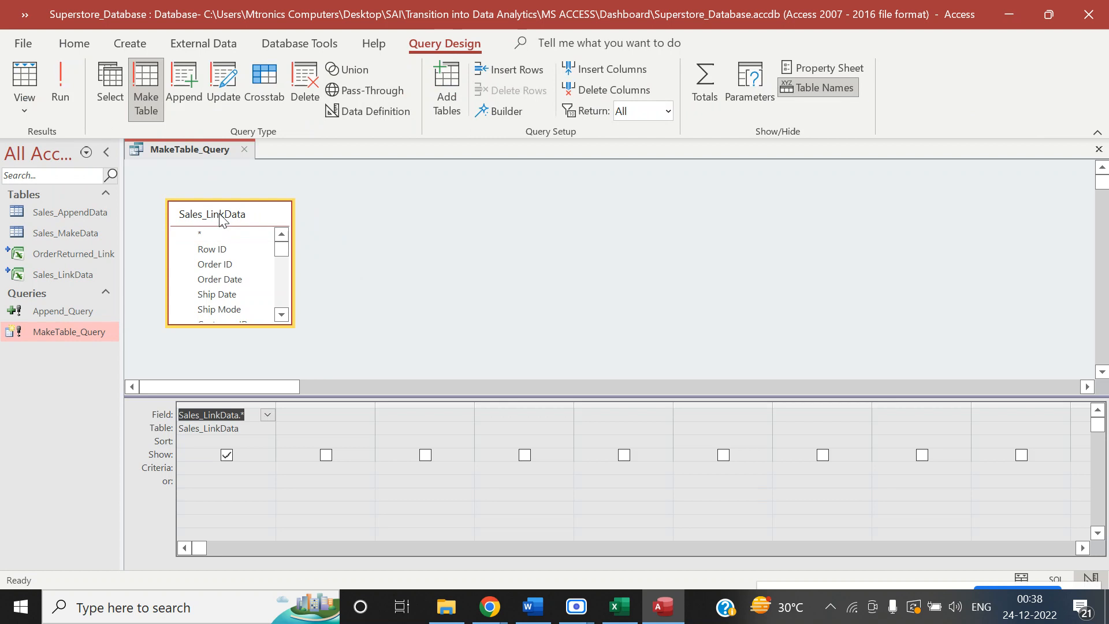
{"action": "left_click", "coordinate": [98, 272]}
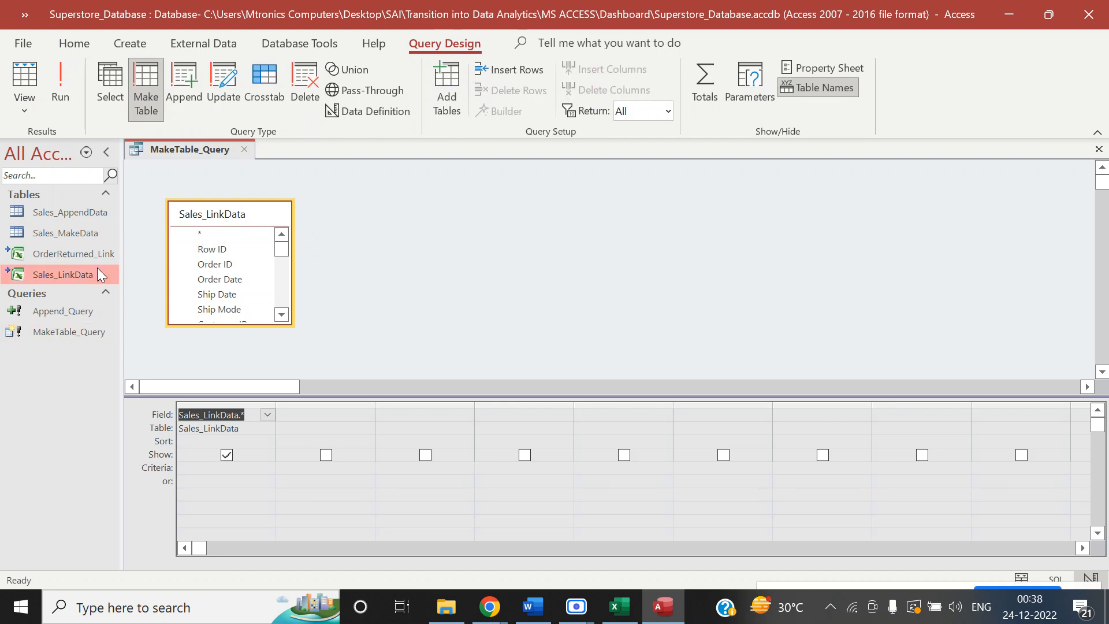
Open the Sales Data workbook from the Dashboard folder, review its columns through KPI 2 and close the workbook.
{"action": "left_click", "coordinate": [446, 607]}
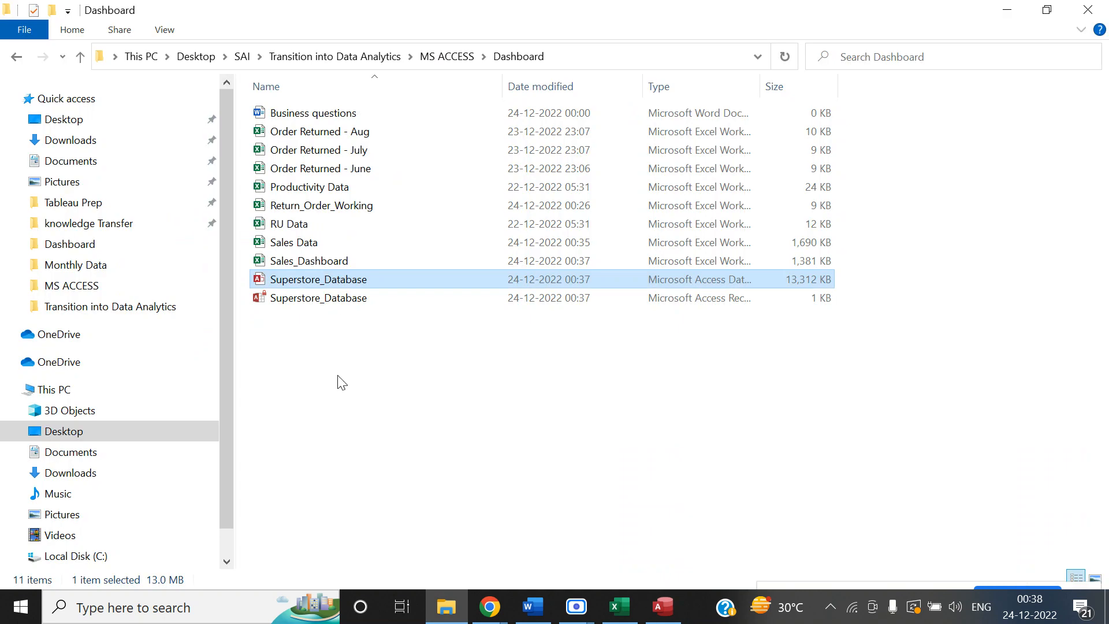
{"action": "left_click", "coordinate": [315, 245]}
{"action": "key", "text": "alt+Tab"}
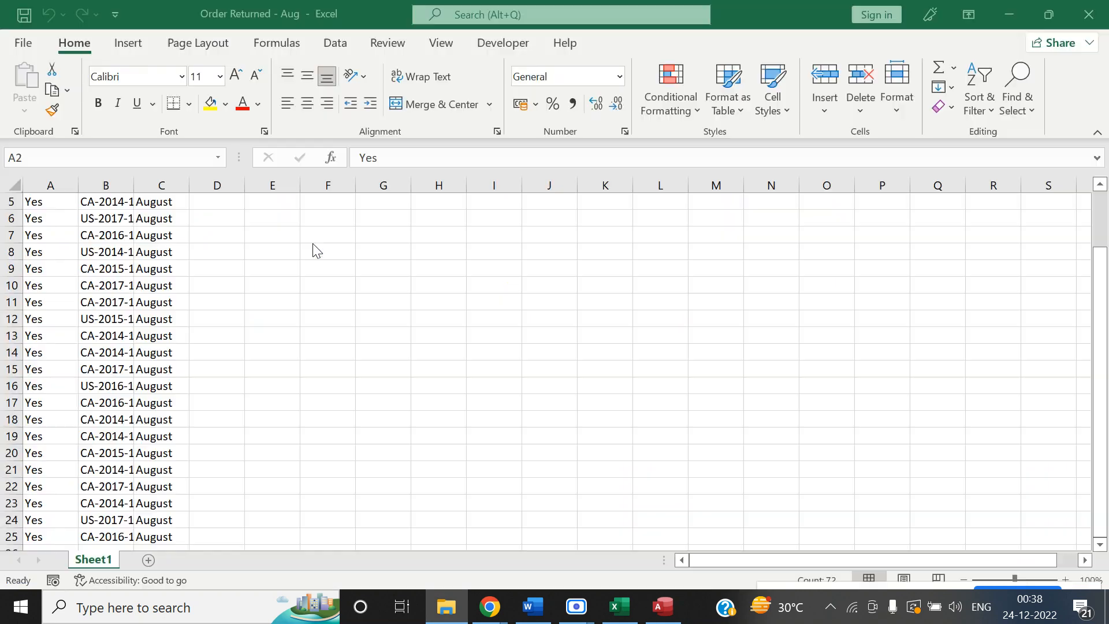
{"action": "left_click", "coordinate": [379, 265]}
{"action": "key", "text": "ctrl+Up"}
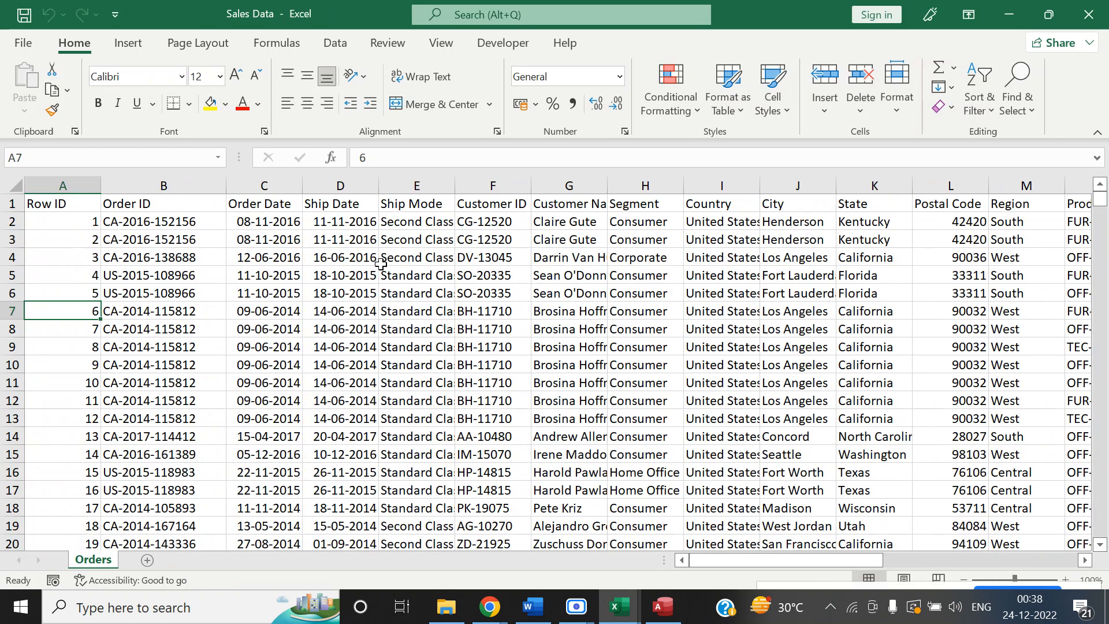
{"action": "key", "text": "ctrl+Right"}
{"action": "key", "text": "ctrl+Up"}
{"action": "key", "text": "ctrl+Down"}
{"action": "key", "text": "ctrl+Up"}
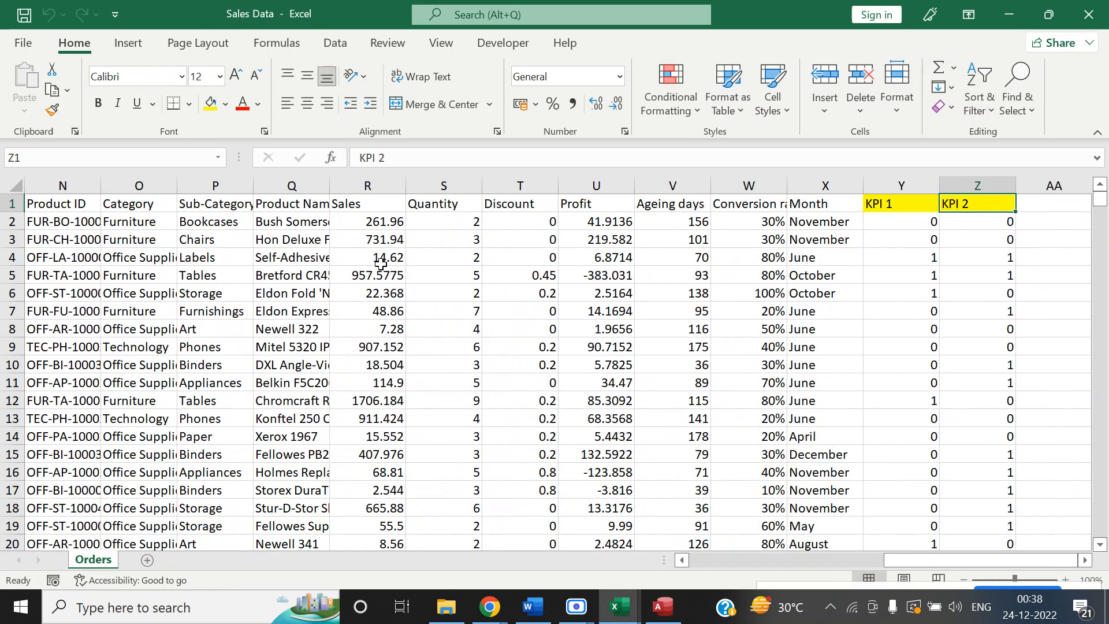
{"action": "left_click", "coordinate": [1088, 14]}
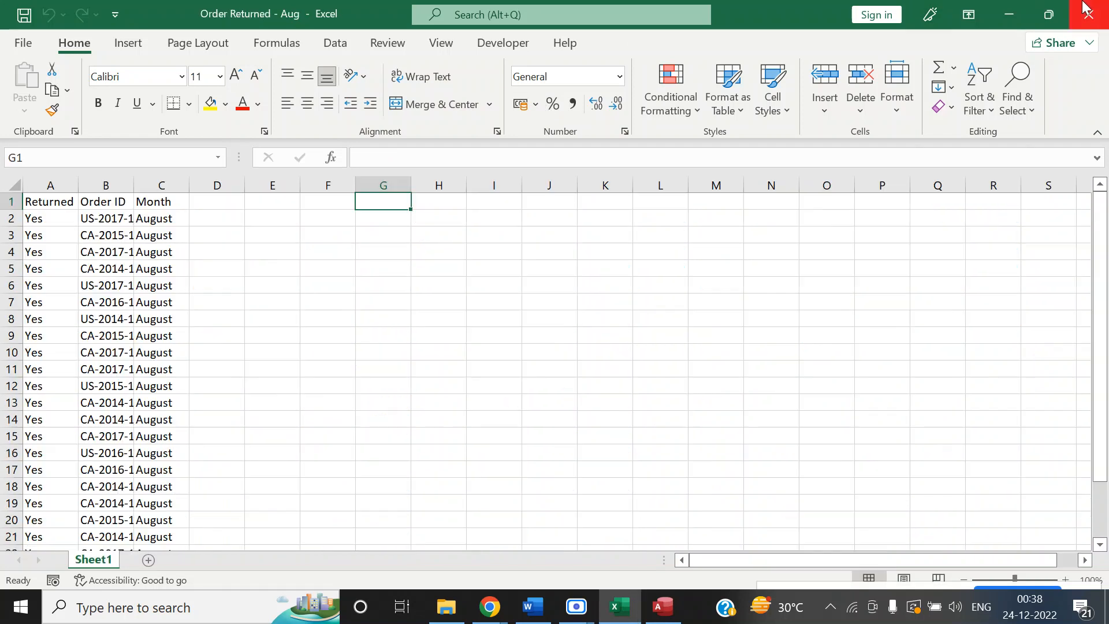
Switch back to the Superstore_Database in Access and close the MakeTable_Query design.
{"action": "left_click", "coordinate": [651, 614]}
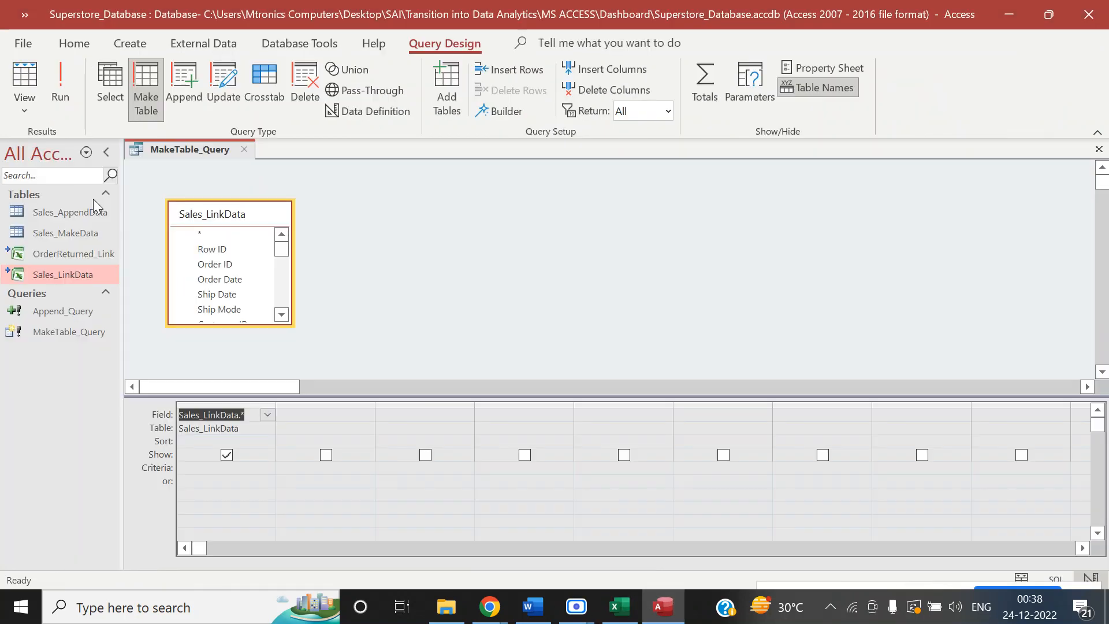
{"action": "left_click", "coordinate": [66, 234]}
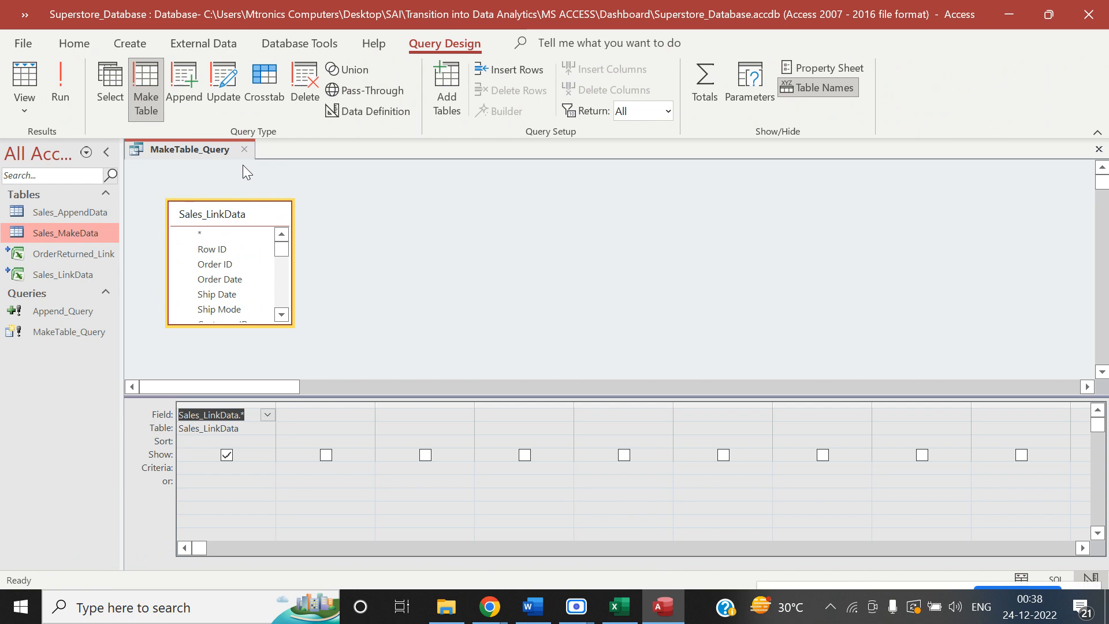
{"action": "left_click", "coordinate": [246, 149]}
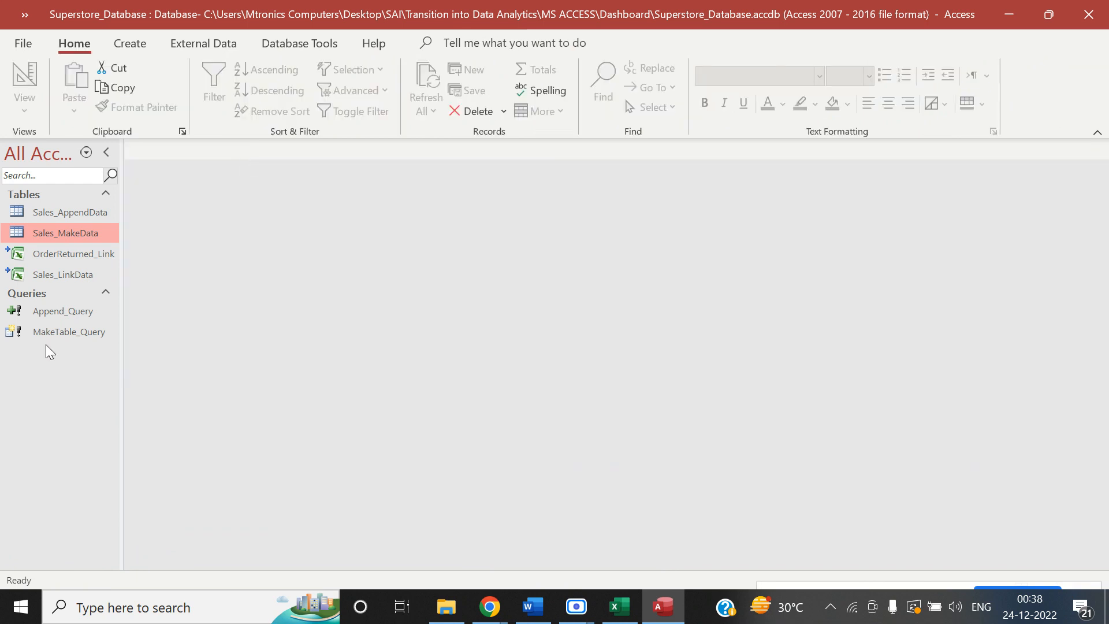
Run MakeTable_Query and accept replacing the existing Sales_MakeData table with the newly pasted rows.
{"action": "double_click", "coordinate": [52, 315]}
{"action": "left_click", "coordinate": [549, 362]}
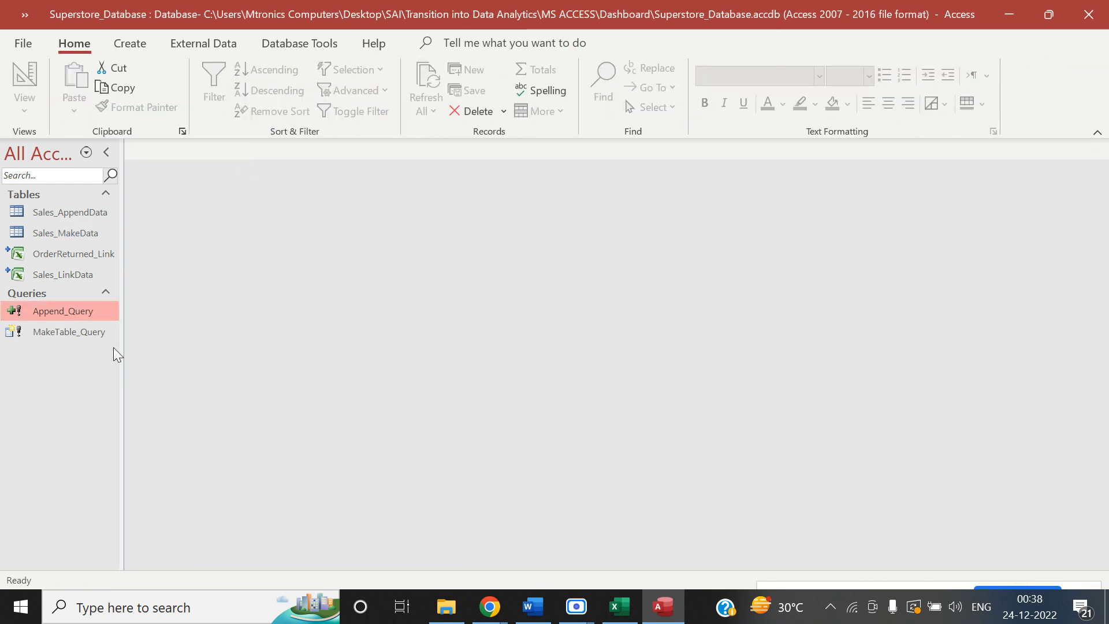
{"action": "double_click", "coordinate": [75, 334]}
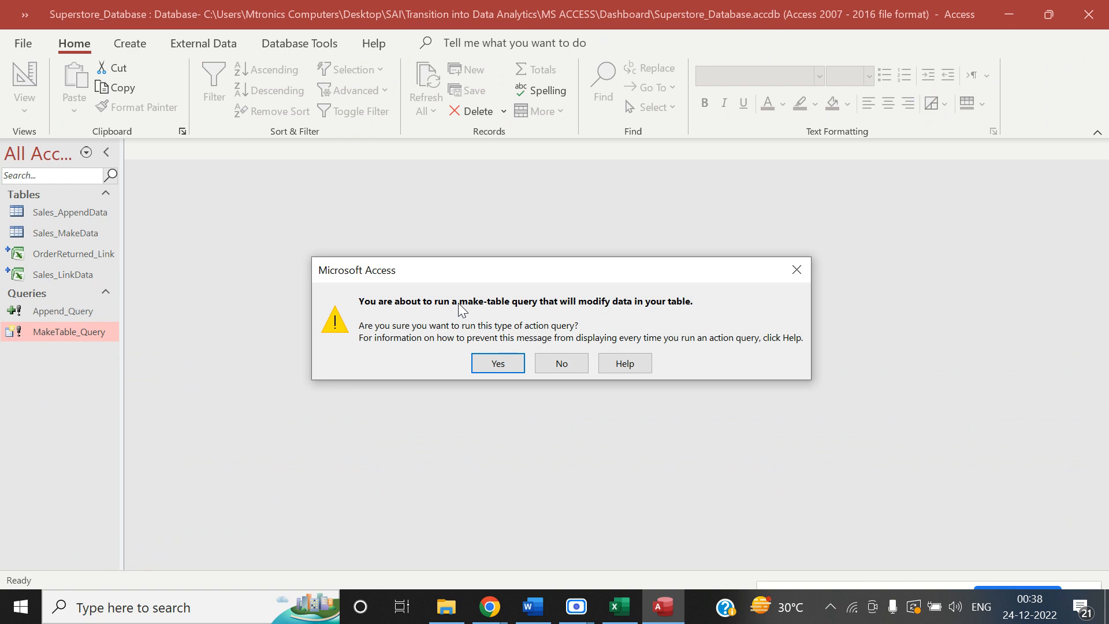
{"action": "left_click", "coordinate": [498, 364]}
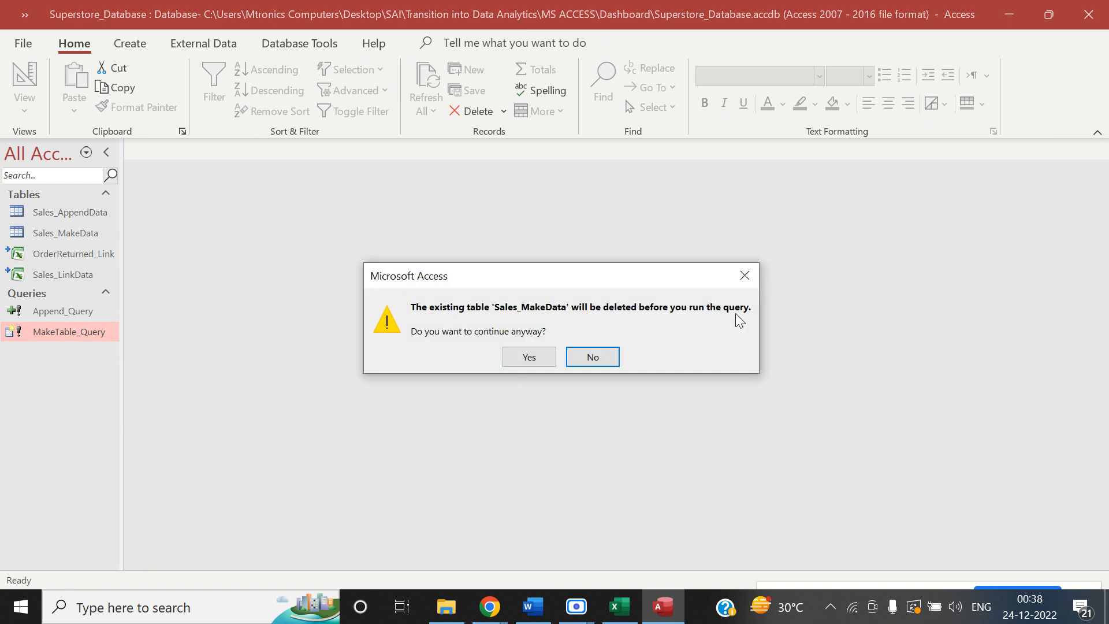
{"action": "left_click", "coordinate": [537, 359]}
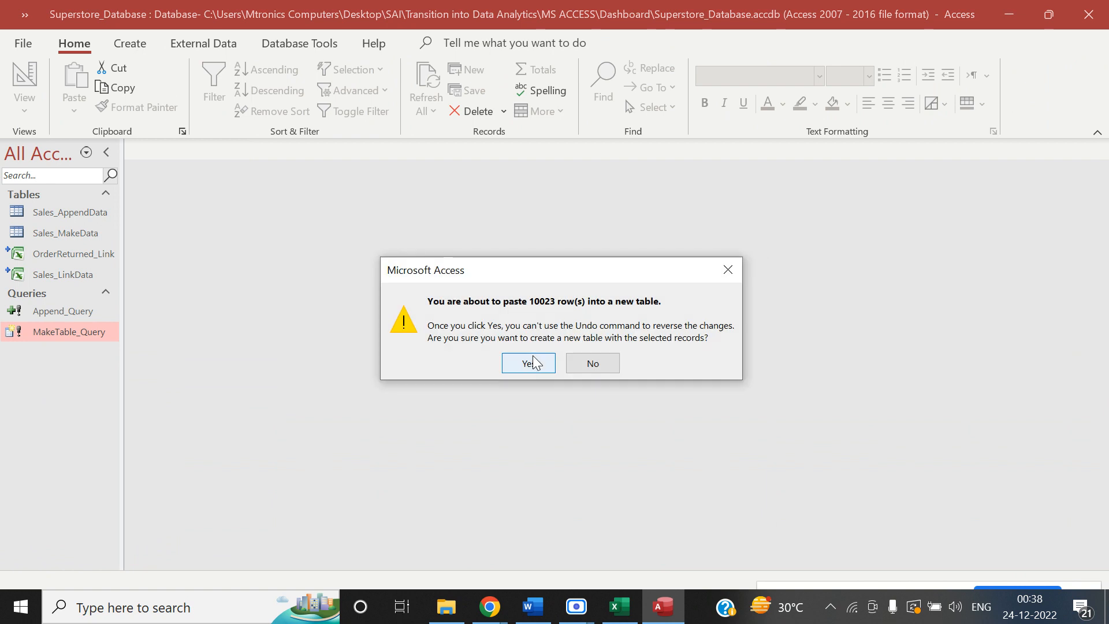
{"action": "left_click", "coordinate": [533, 362]}
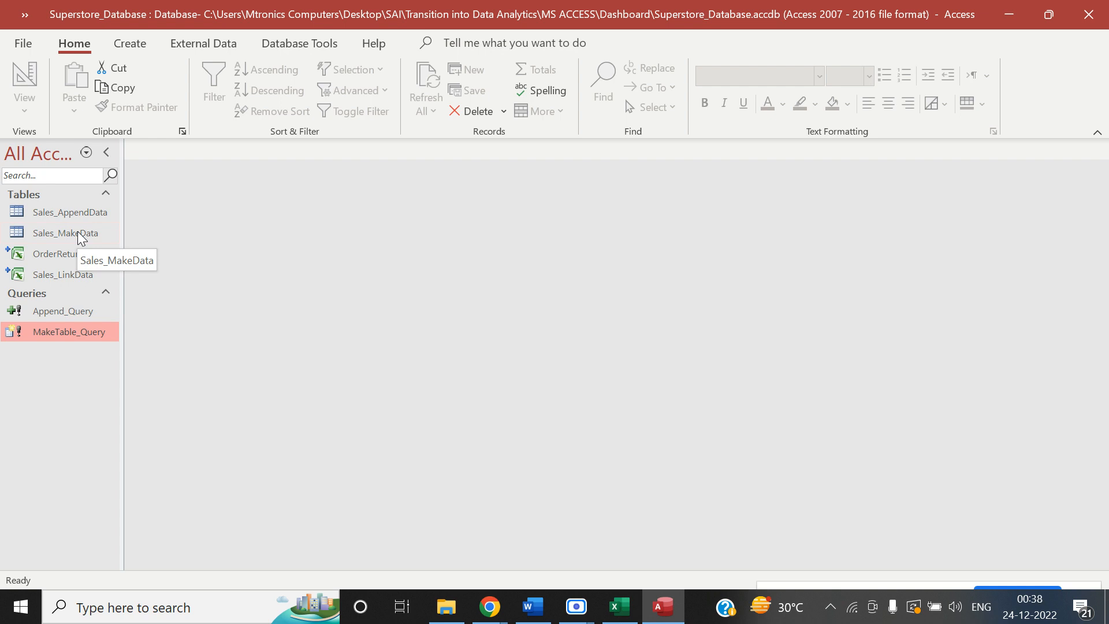
{"action": "key", "text": "alt+Tab"}
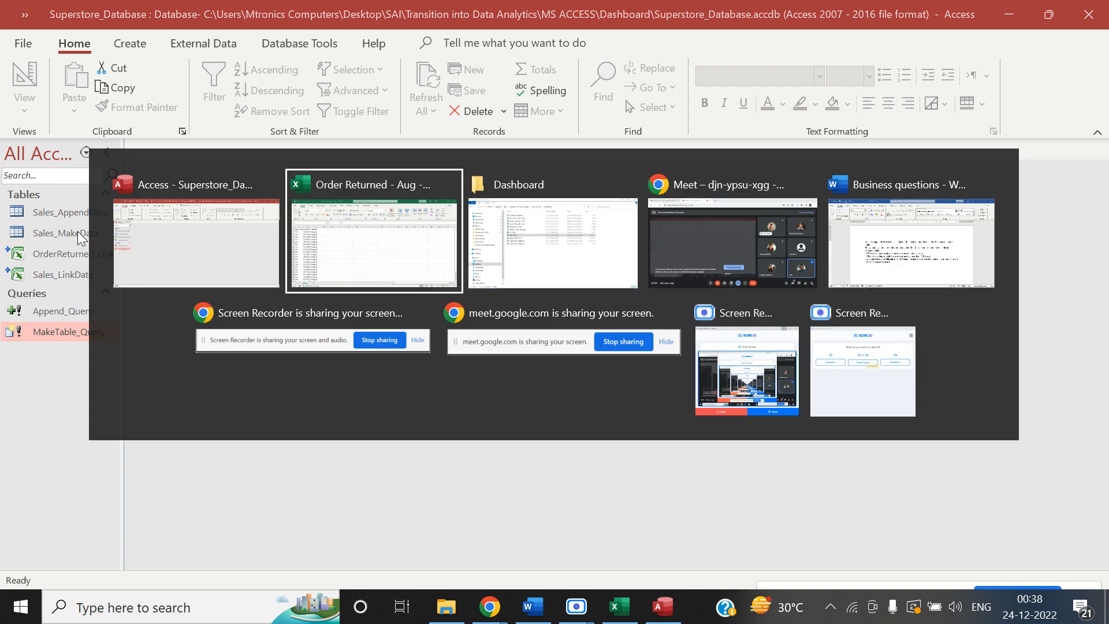
{"action": "key", "text": "alt+Tab"}
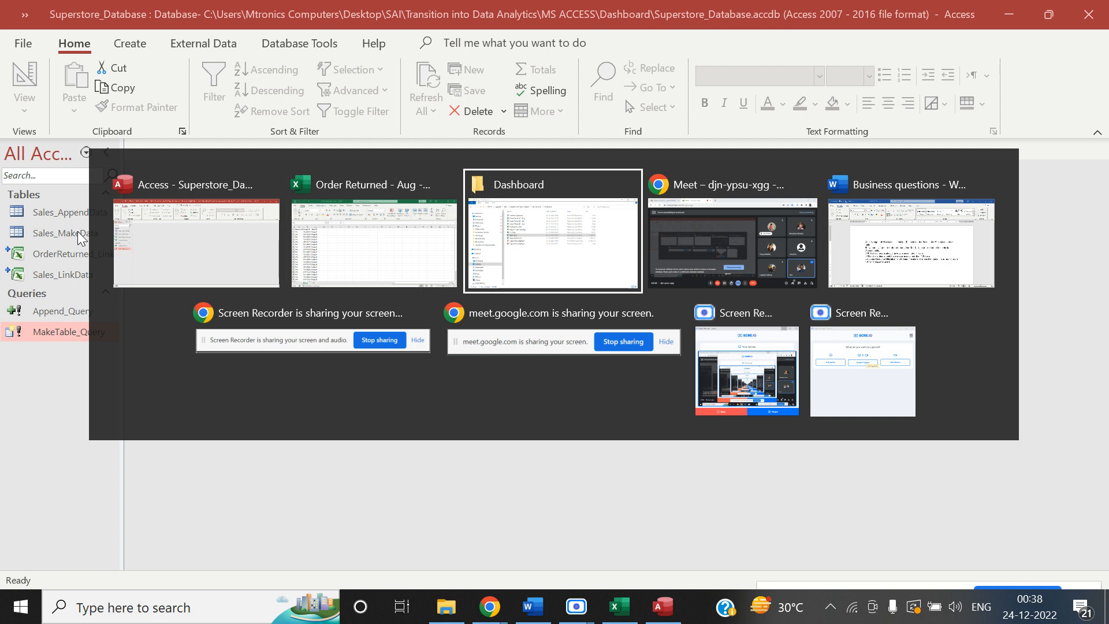
{"action": "key", "text": "alt+Tab"}
{"action": "key", "text": "alt+Tab"}
{"action": "key", "text": "alt+Tab"}
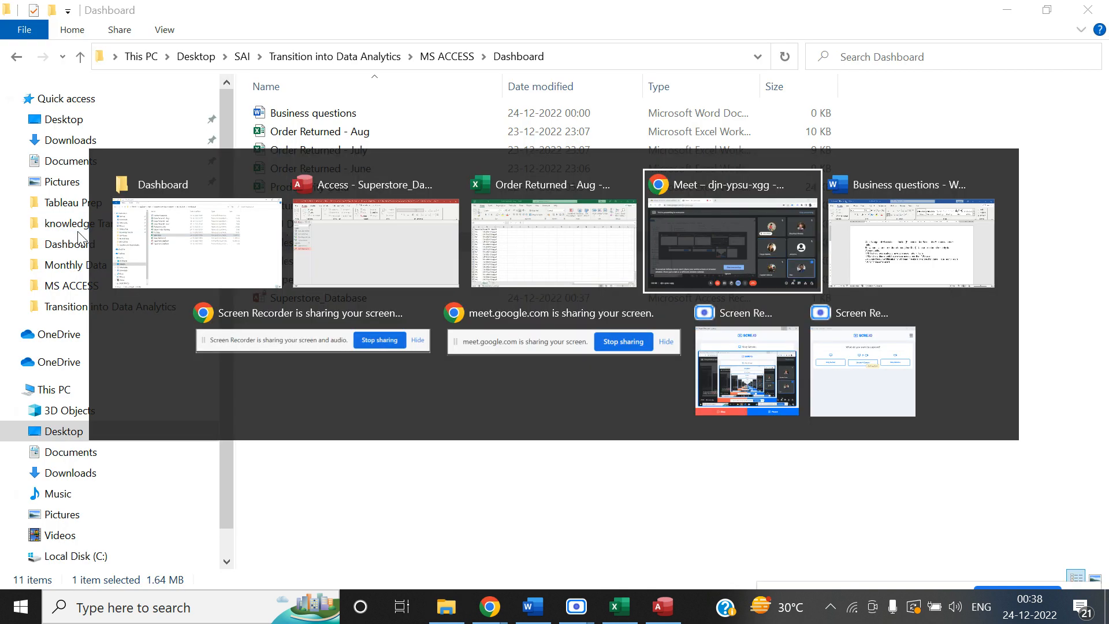
{"action": "key", "text": "alt+Tab"}
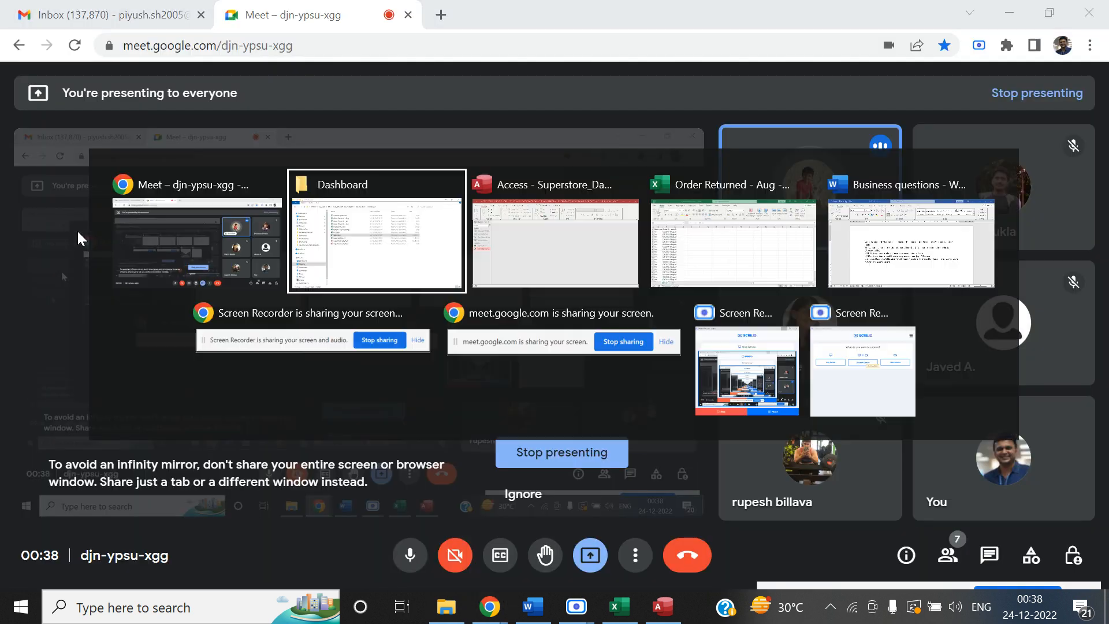
{"action": "key", "text": "alt+Tab"}
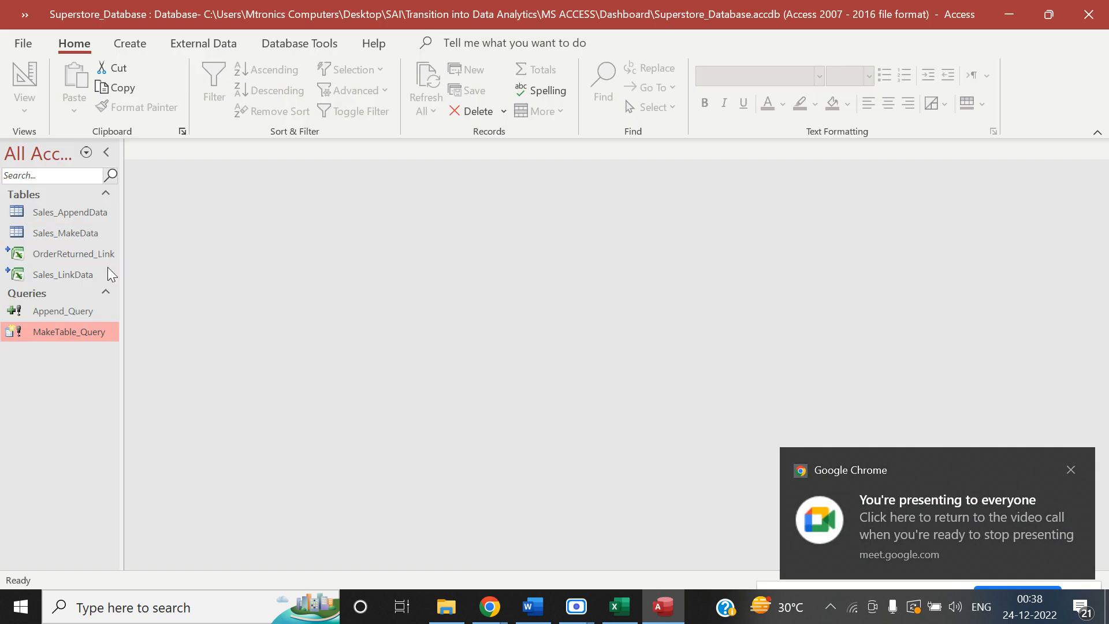
Close the Order Returned - Aug workbook and open Sales_Dashboard from the Dashboard folder with its external data connections enabled.
{"action": "left_click", "coordinate": [620, 607]}
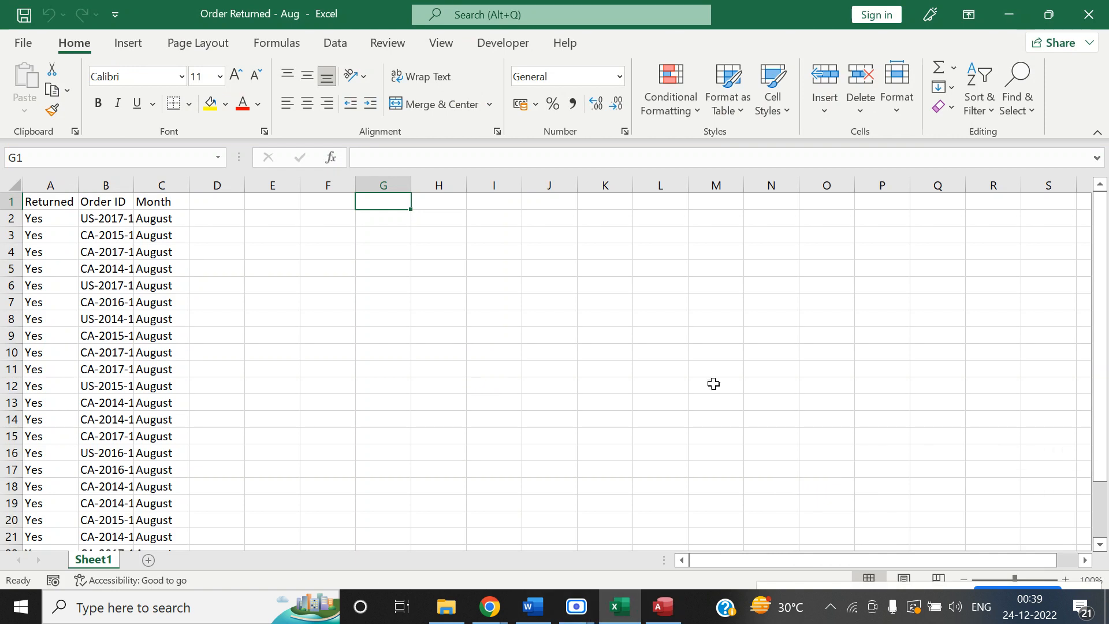
{"action": "left_click", "coordinate": [1089, 14]}
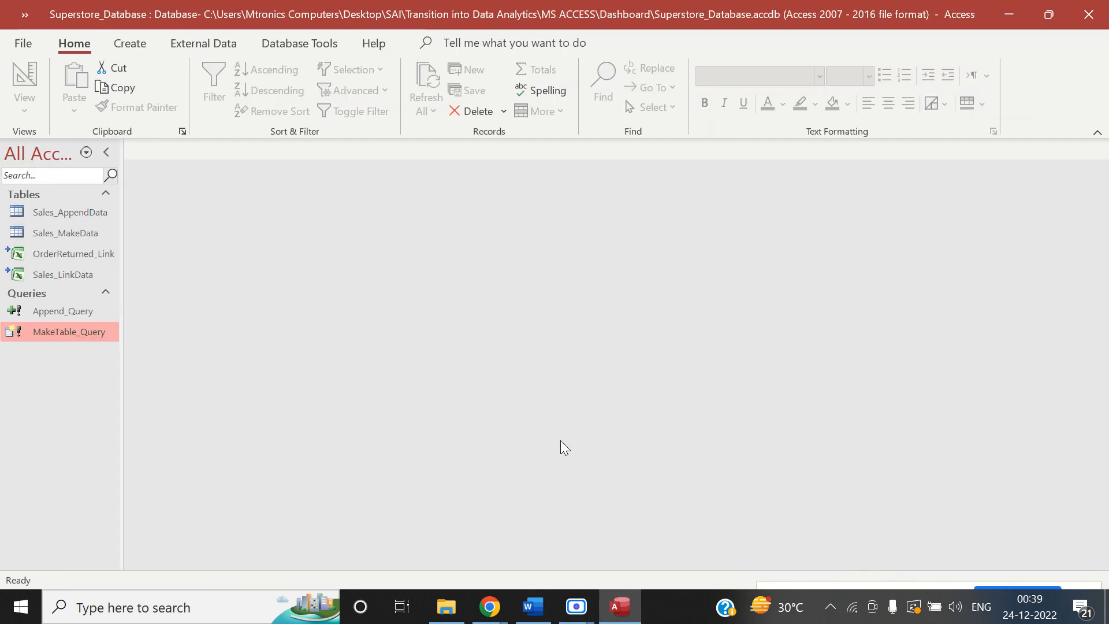
{"action": "left_click", "coordinate": [464, 602]}
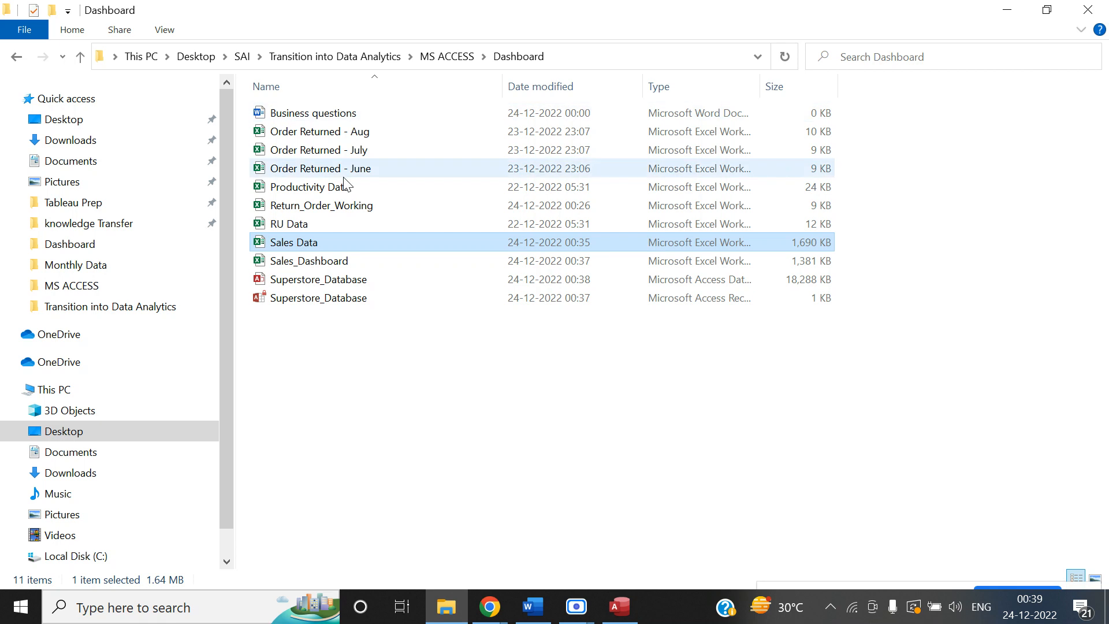
{"action": "left_click", "coordinate": [338, 267]}
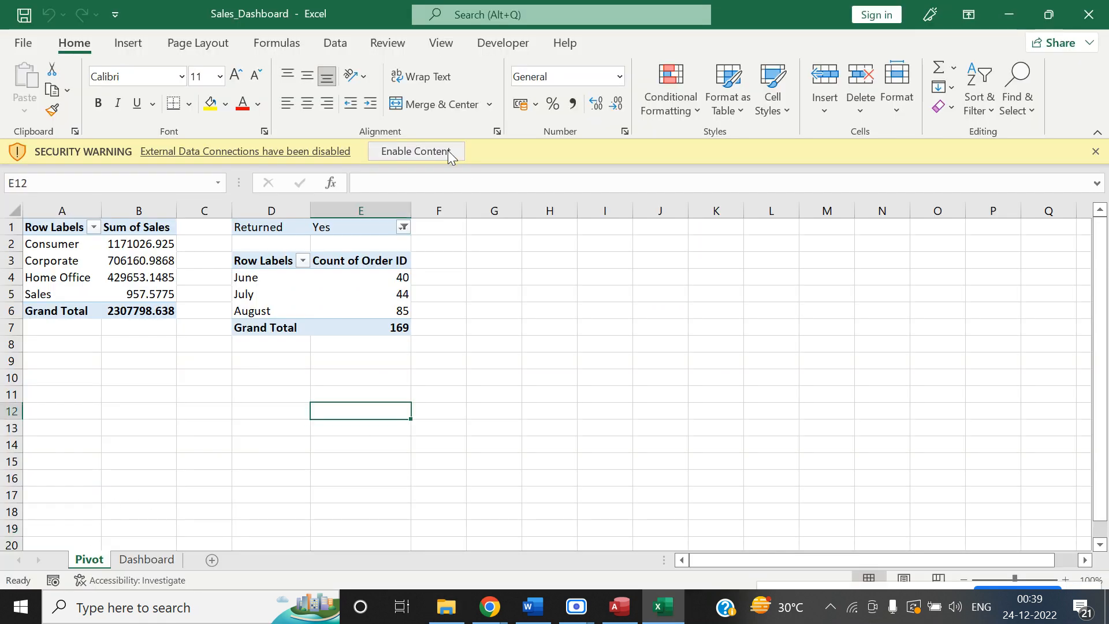
{"action": "left_click", "coordinate": [449, 151]}
{"action": "left_click", "coordinate": [508, 332]}
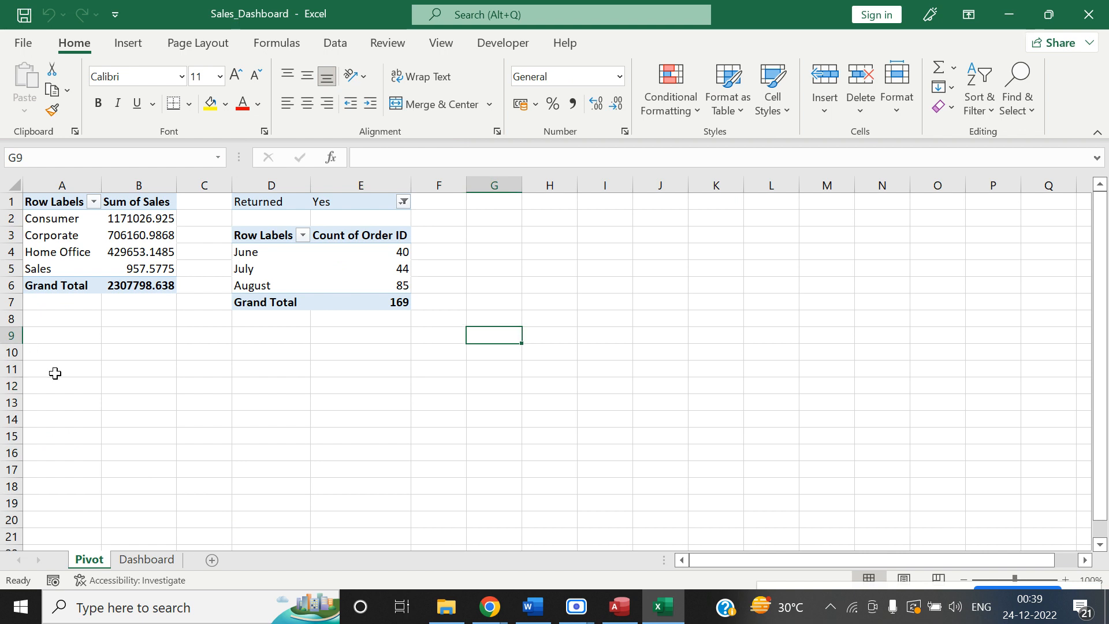
Start a PivotTable from an external data source, placed at cell H1 of the Pivot sheet.
{"action": "left_click", "coordinate": [54, 373]}
{"action": "left_click", "coordinate": [540, 206]}
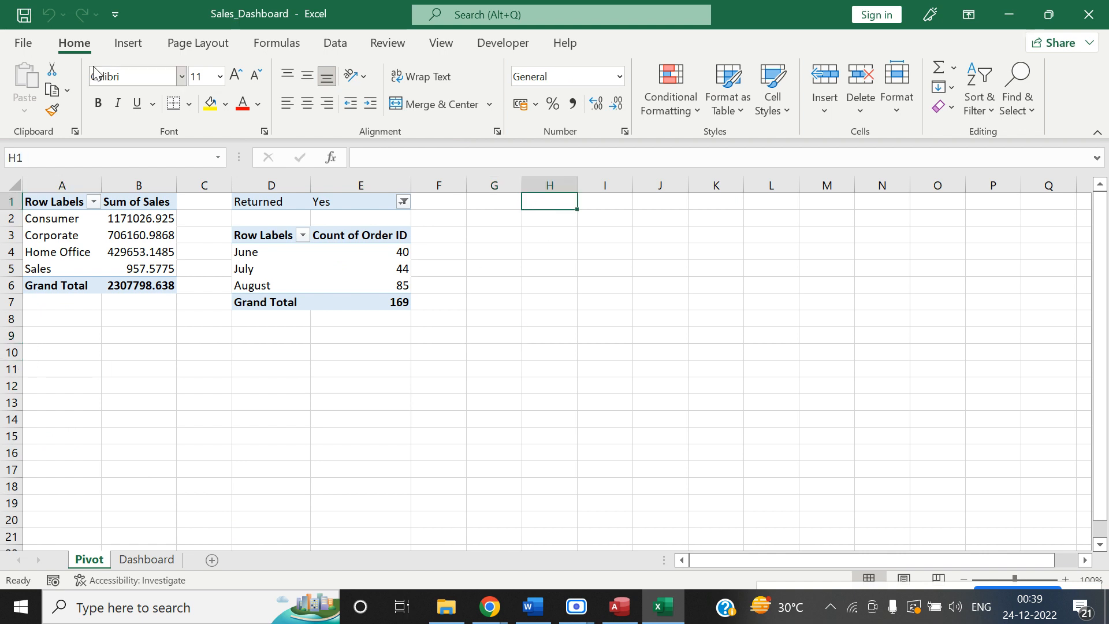
{"action": "left_click", "coordinate": [126, 43]}
{"action": "left_click", "coordinate": [23, 104]}
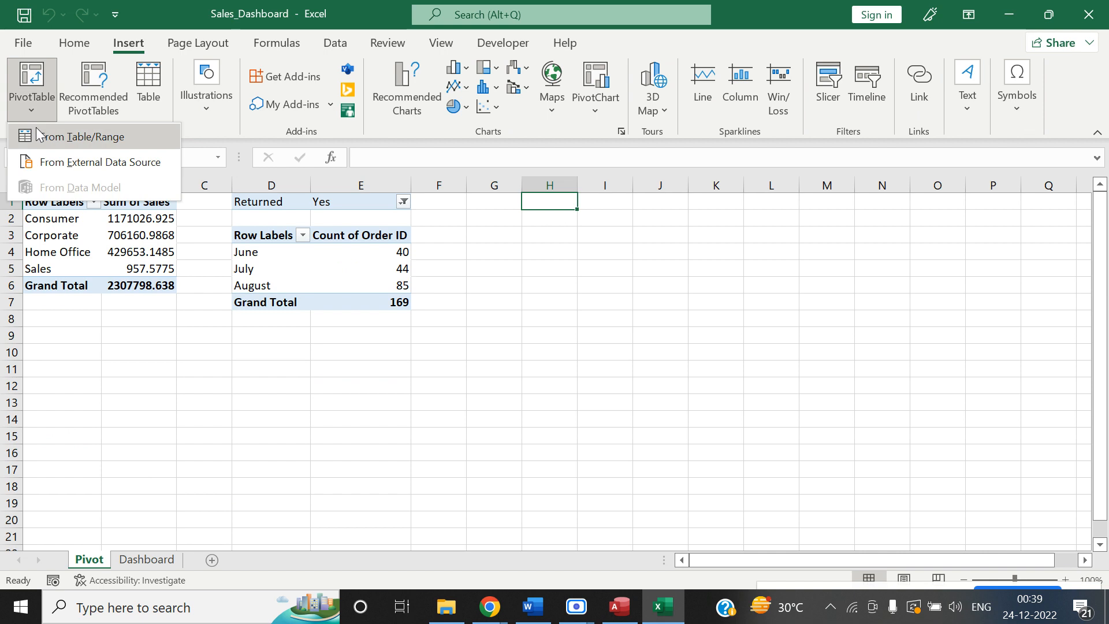
{"action": "left_click", "coordinate": [56, 162]}
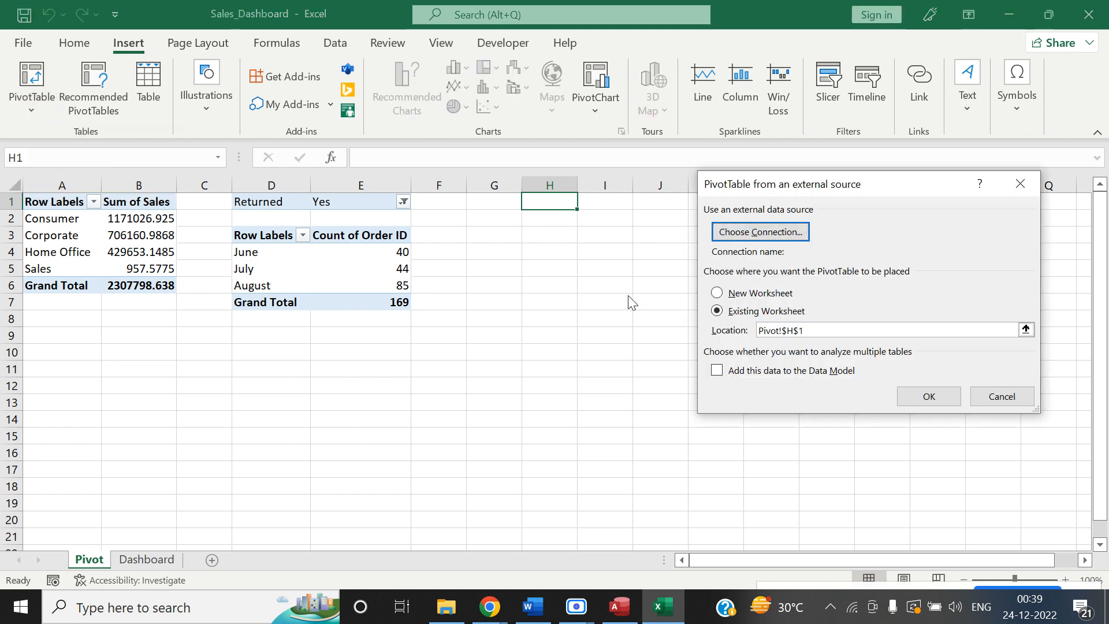
Connect the PivotTable to the Sales_MakeData table of Superstore_Database in the Dashboard folder and insert it.
{"action": "left_click", "coordinate": [803, 238]}
{"action": "left_click", "coordinate": [718, 488]}
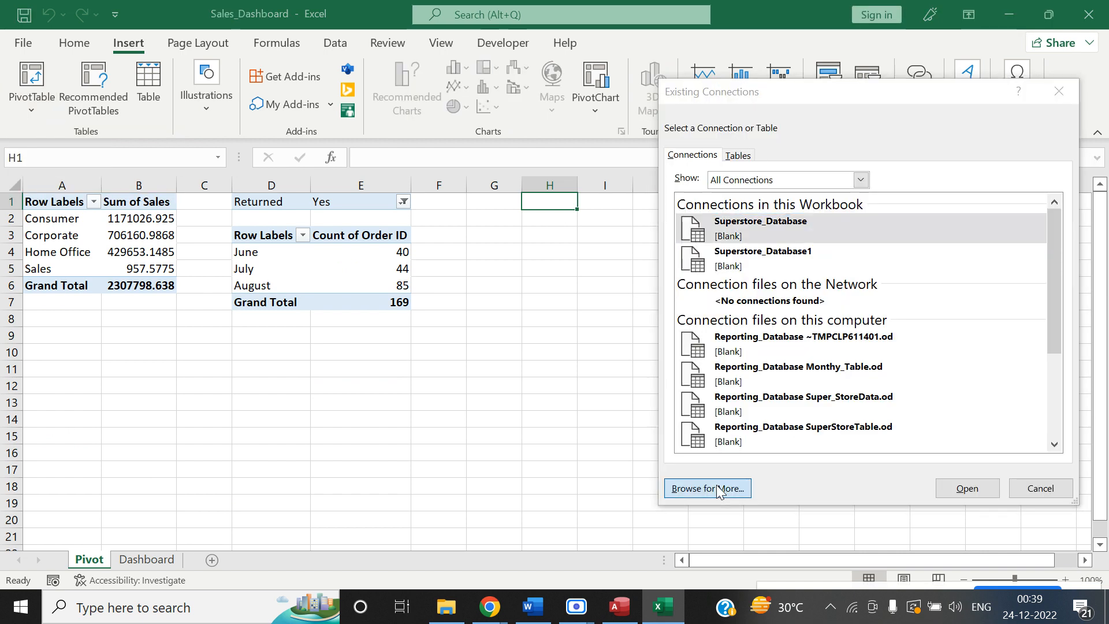
{"action": "left_click_drag", "start_coordinate": [688, 340], "coordinate": [688, 260]}
{"action": "left_click", "coordinate": [647, 248]}
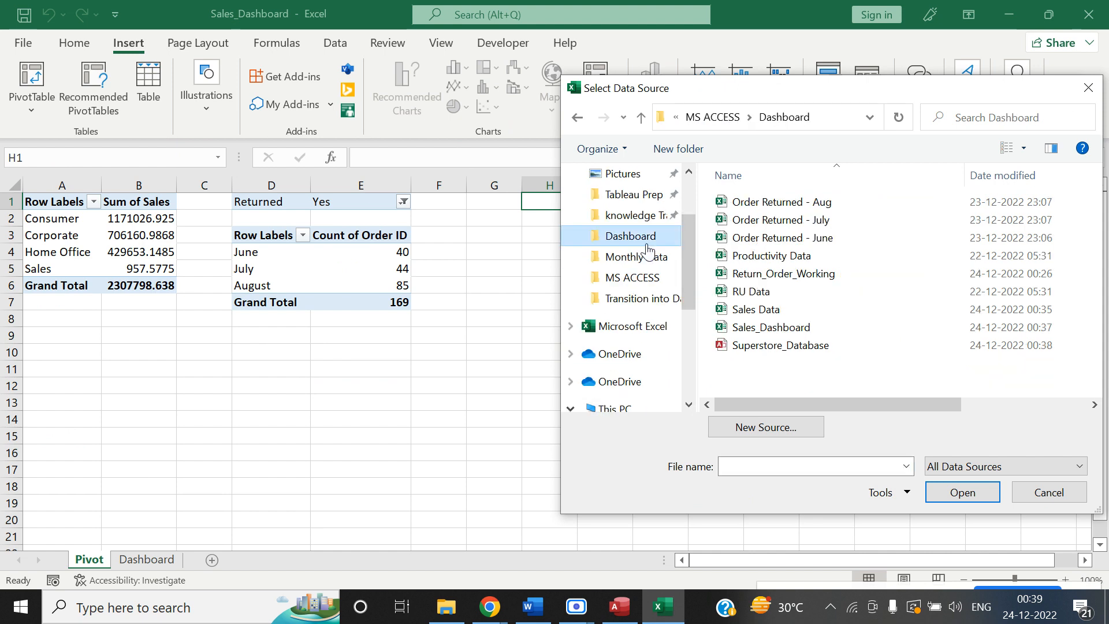
{"action": "left_click", "coordinate": [771, 346]}
{"action": "left_click", "coordinate": [953, 498]}
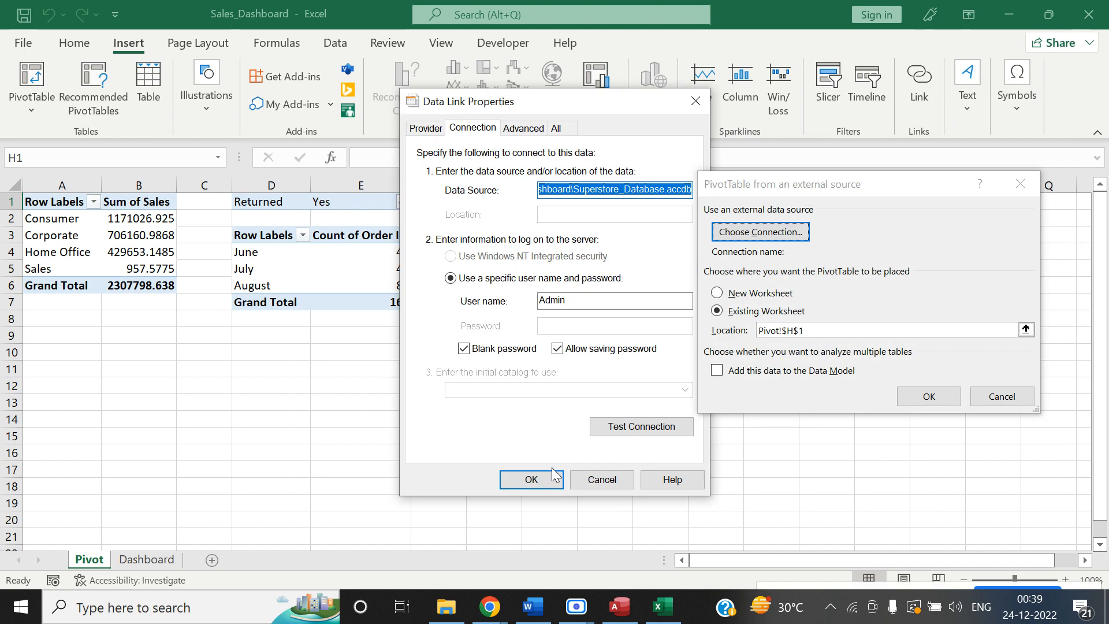
{"action": "left_click", "coordinate": [542, 479]}
{"action": "left_click", "coordinate": [507, 377]}
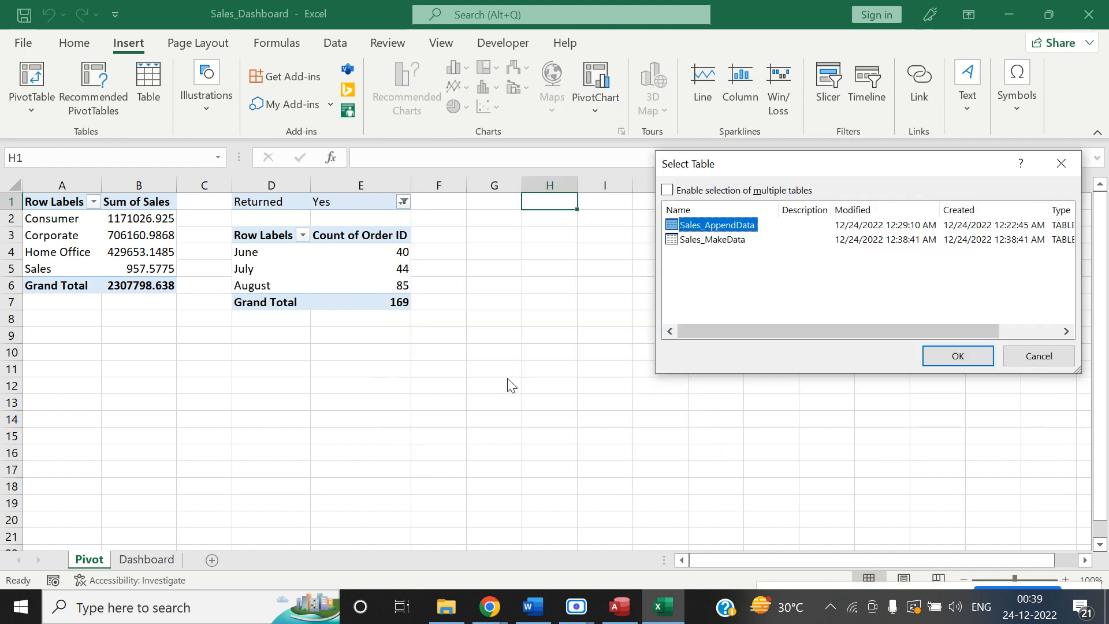
{"action": "left_click", "coordinate": [731, 239]}
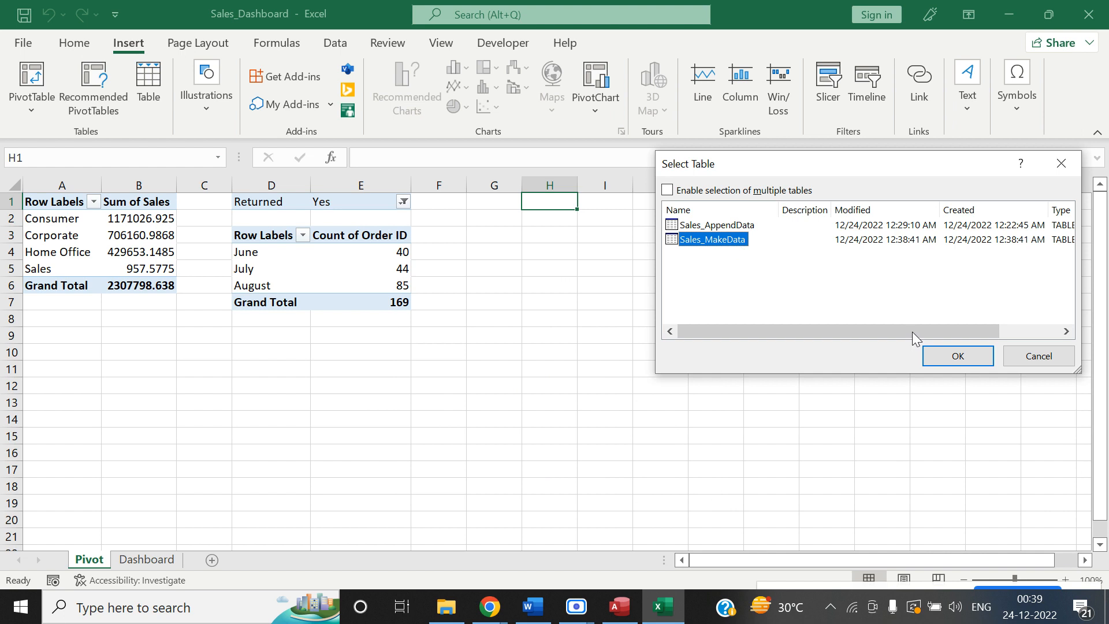
{"action": "left_click", "coordinate": [956, 357]}
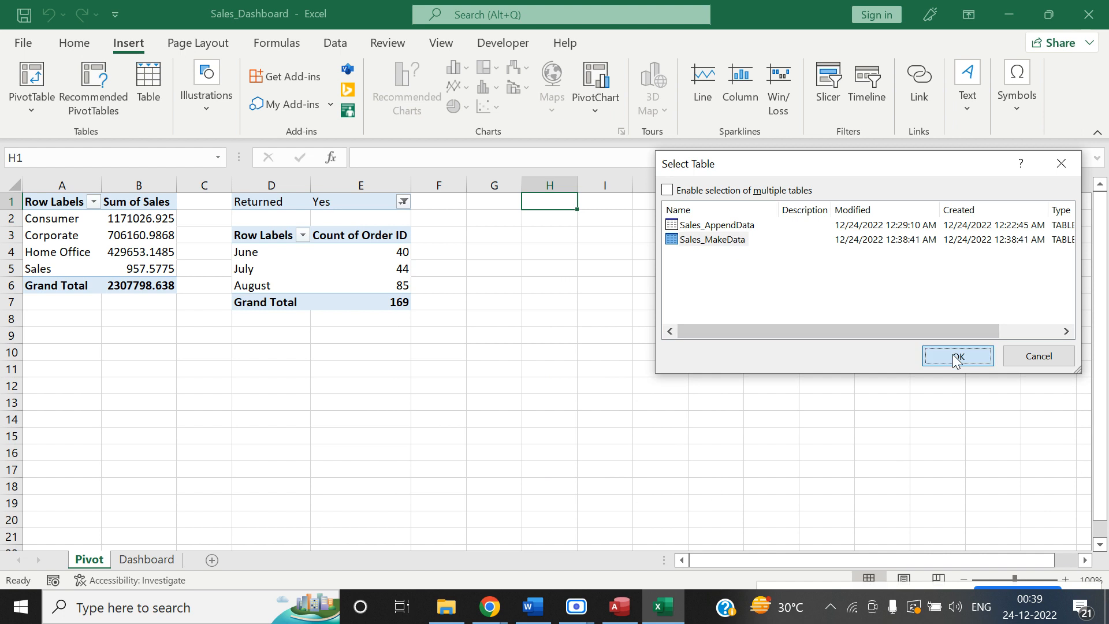
{"action": "left_click", "coordinate": [923, 396]}
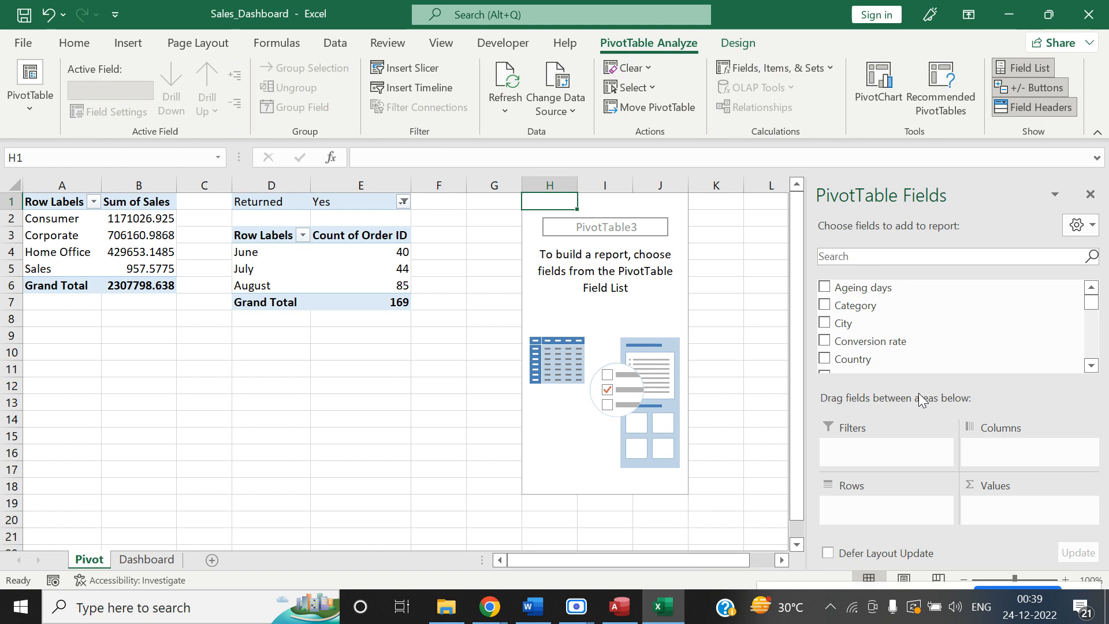
Check the KPI 1 requirement in the Business questions document in Word and return to the Sales_Dashboard workbook in Excel.
{"action": "left_click", "coordinate": [1091, 366]}
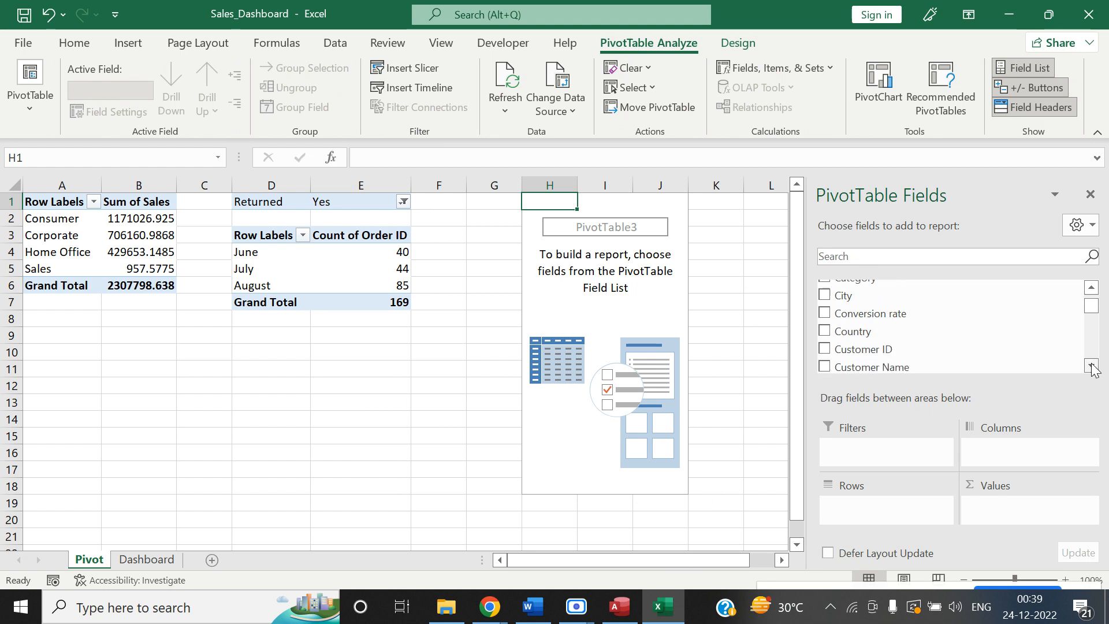
{"action": "left_click", "coordinate": [1092, 366]}
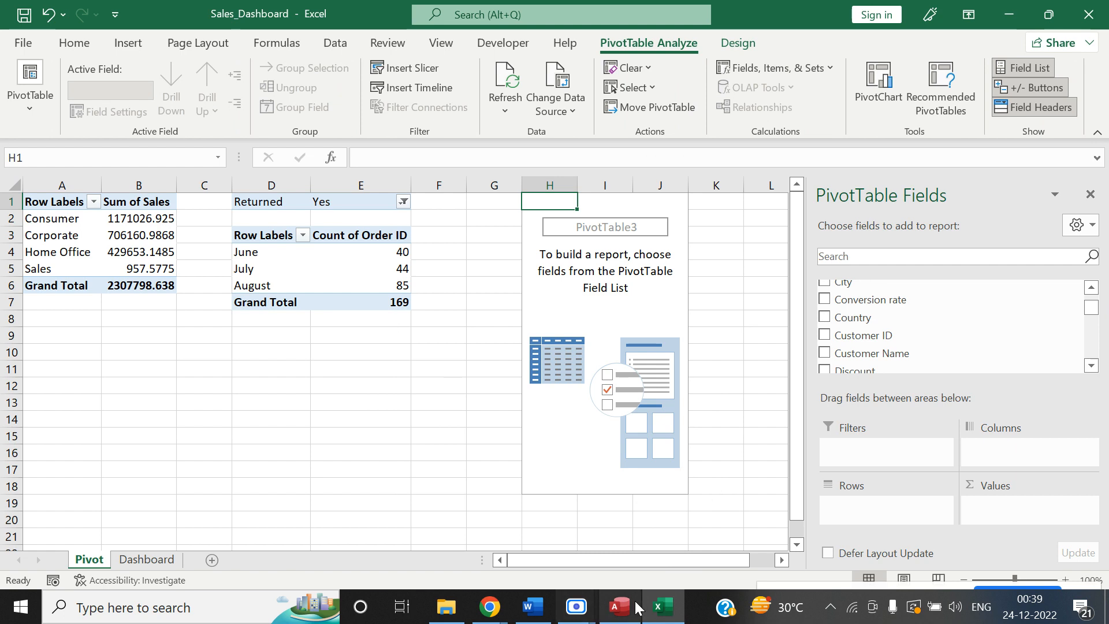
{"action": "left_click", "coordinate": [532, 607]}
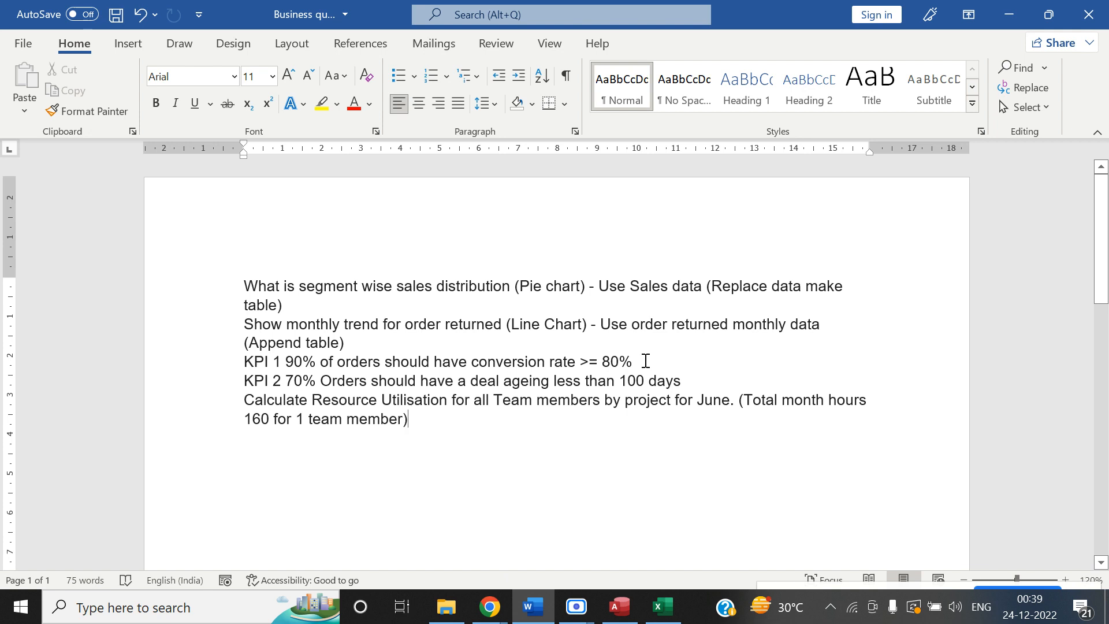
{"action": "key", "text": "alt+Tab"}
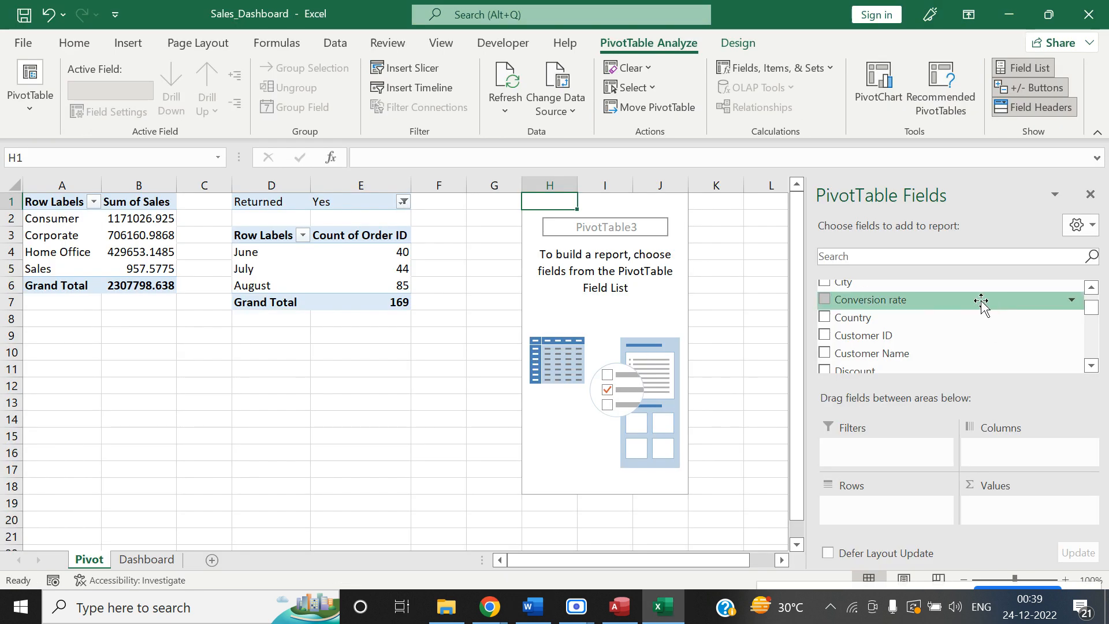
Add the KPI 1 field as a sum to the values of the new PivotTable.
{"action": "mouse_move", "coordinate": [1090, 304]}
{"action": "left_mouse_down"}
{"action": "mouse_move", "coordinate": [1092, 315]}
{"action": "mouse_move", "coordinate": [1090, 296]}
{"action": "left_mouse_up"}
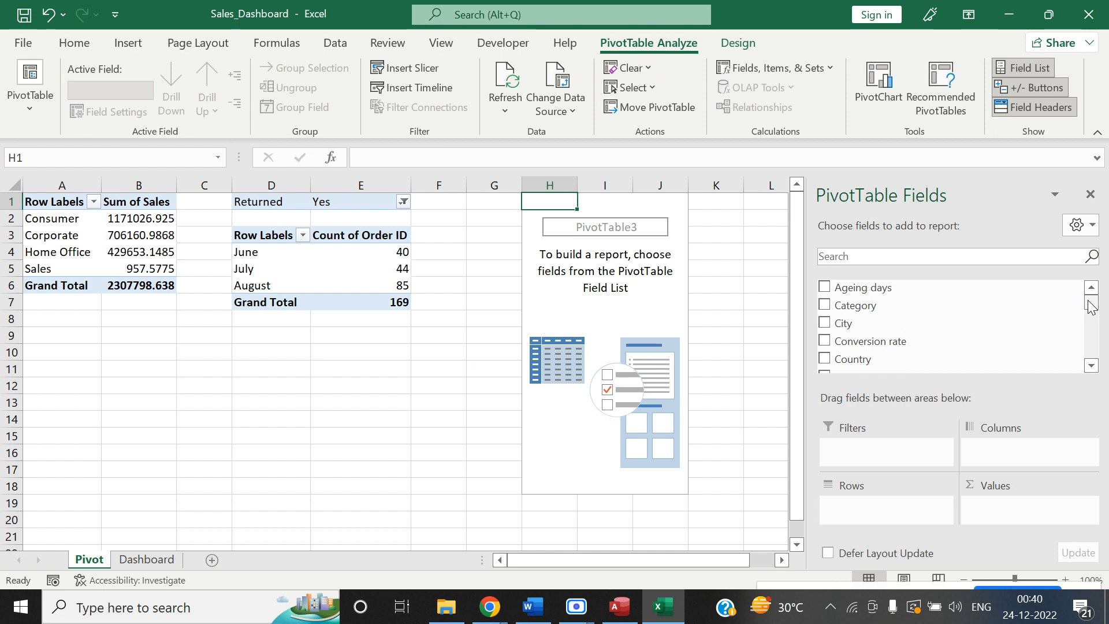
{"action": "left_click_drag", "start_coordinate": [1093, 310], "coordinate": [1092, 319]}
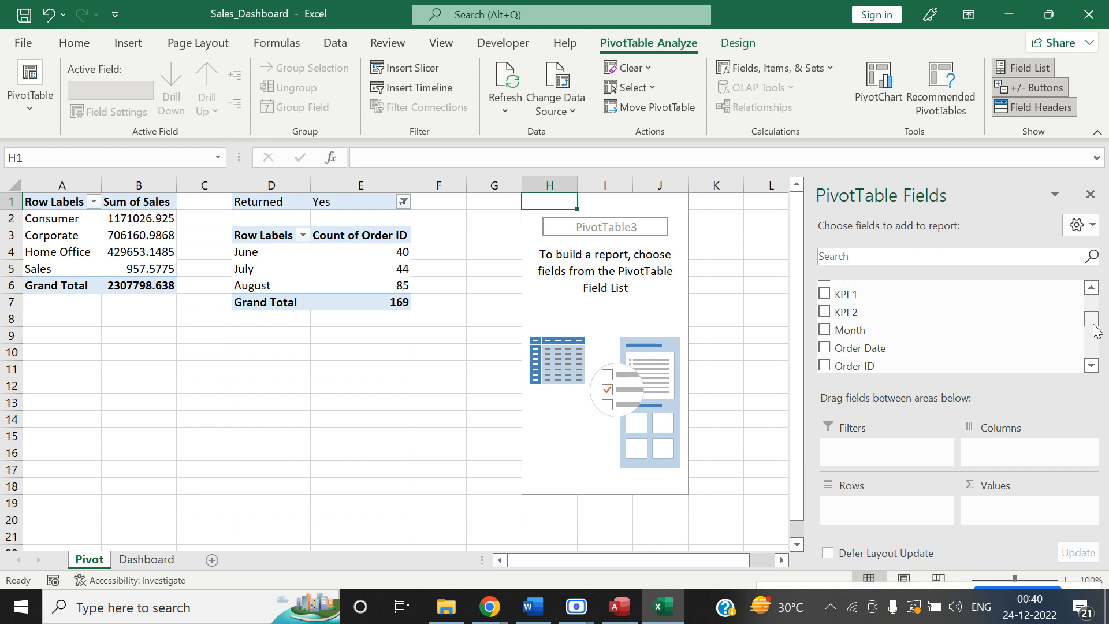
{"action": "left_click_drag", "start_coordinate": [994, 299], "coordinate": [1043, 510]}
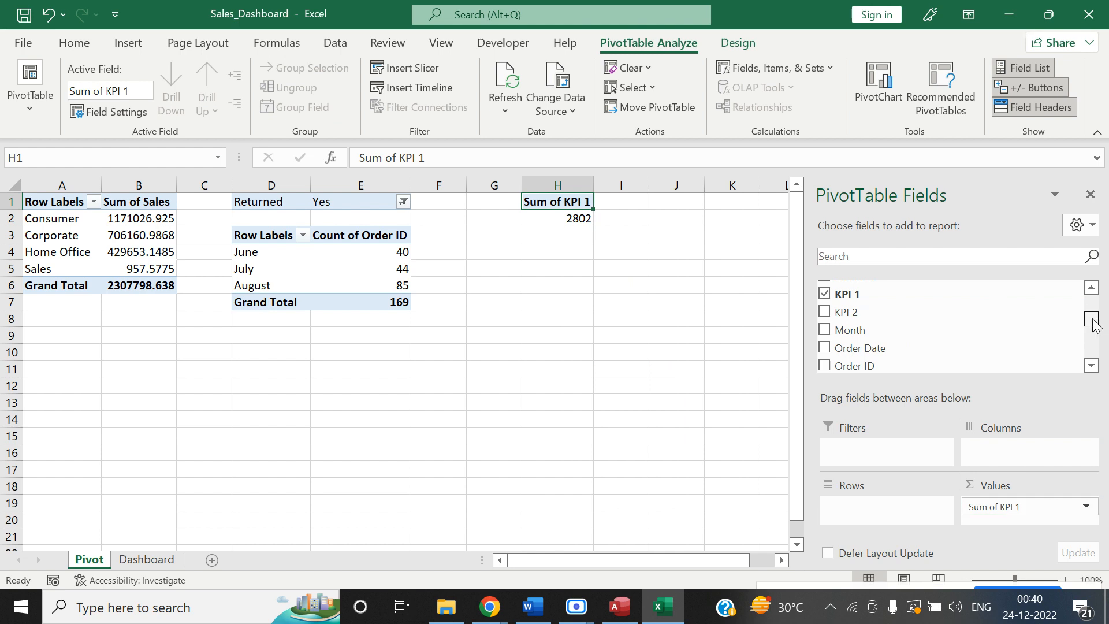
Group the KPI 1 PivotTable by Month in the rows and add the count of Order ID to its values.
{"action": "scroll", "coordinate": [1093, 324], "scroll_direction": "up", "scroll_amount": 1}
{"action": "scroll", "coordinate": [1092, 325], "scroll_direction": "up", "scroll_amount": 3}
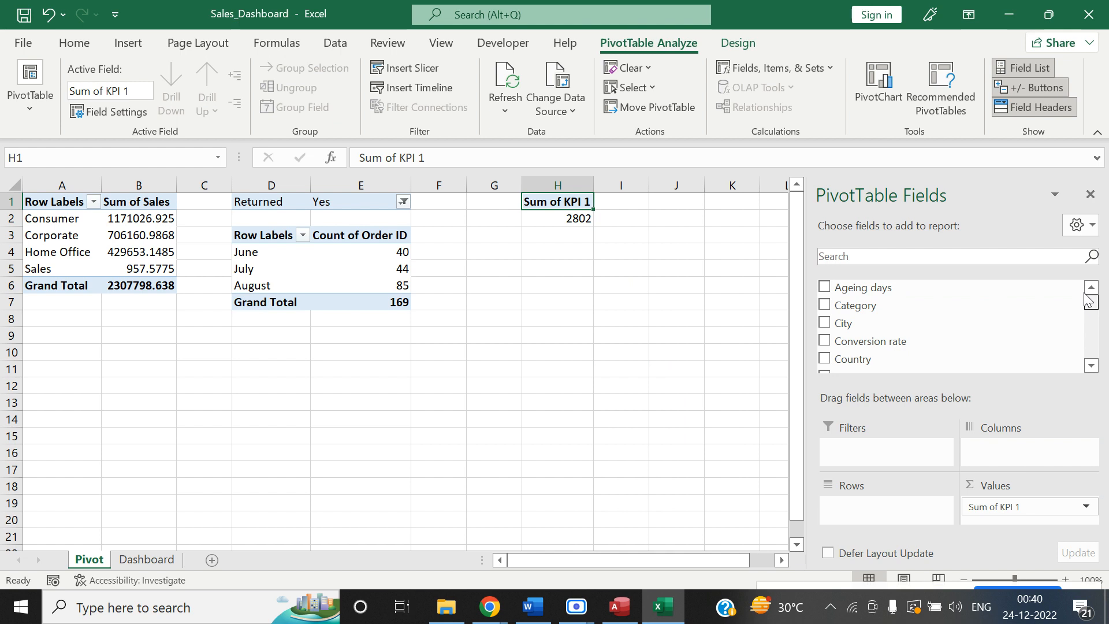
{"action": "left_click_drag", "start_coordinate": [1082, 295], "coordinate": [933, 501]}
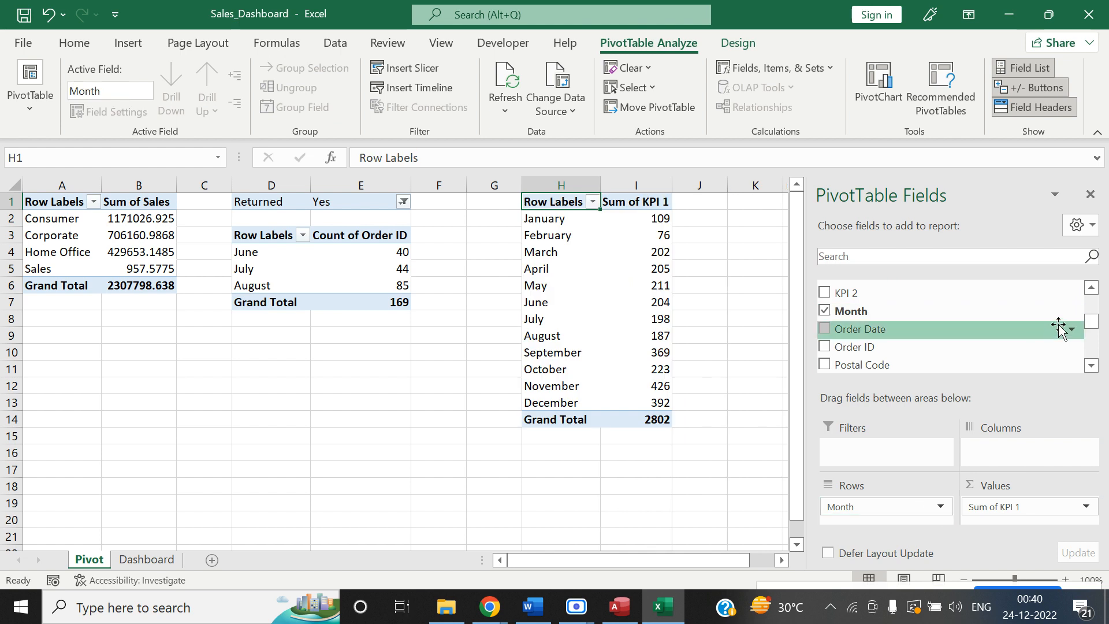
{"action": "left_click_drag", "start_coordinate": [1029, 347], "coordinate": [1040, 501]}
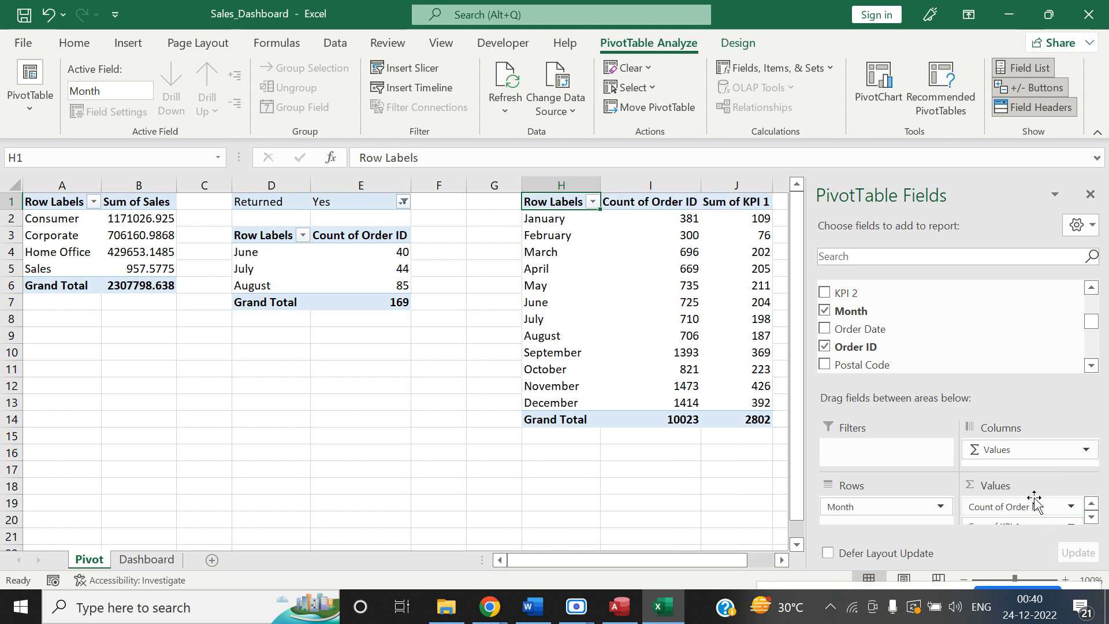
Close the PivotTable field list and compare the monthly Count of Order ID with the Sum of KPI 1 on the Pivot sheet.
{"action": "left_click", "coordinate": [1091, 197]}
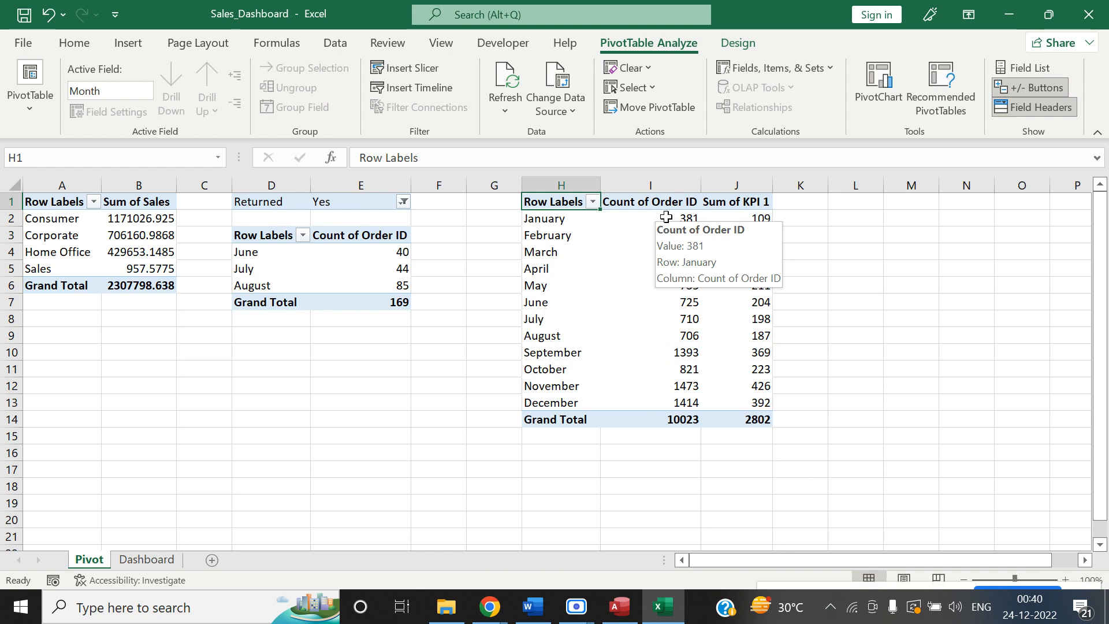
{"action": "left_click", "coordinate": [909, 247]}
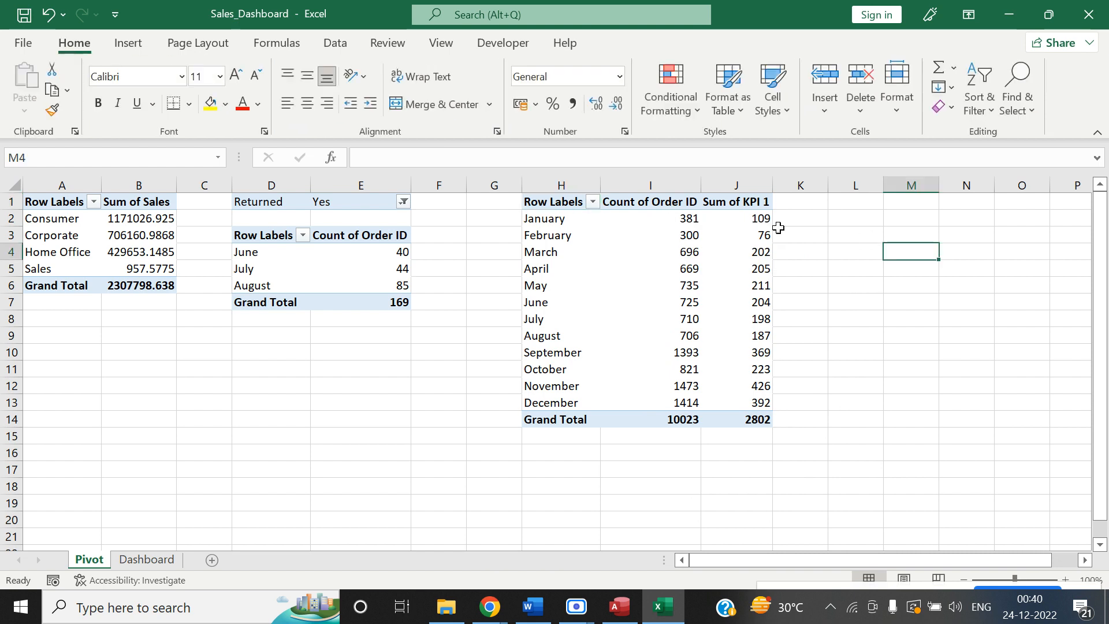
{"action": "left_click", "coordinate": [743, 223]}
{"action": "left_click", "coordinate": [897, 217]}
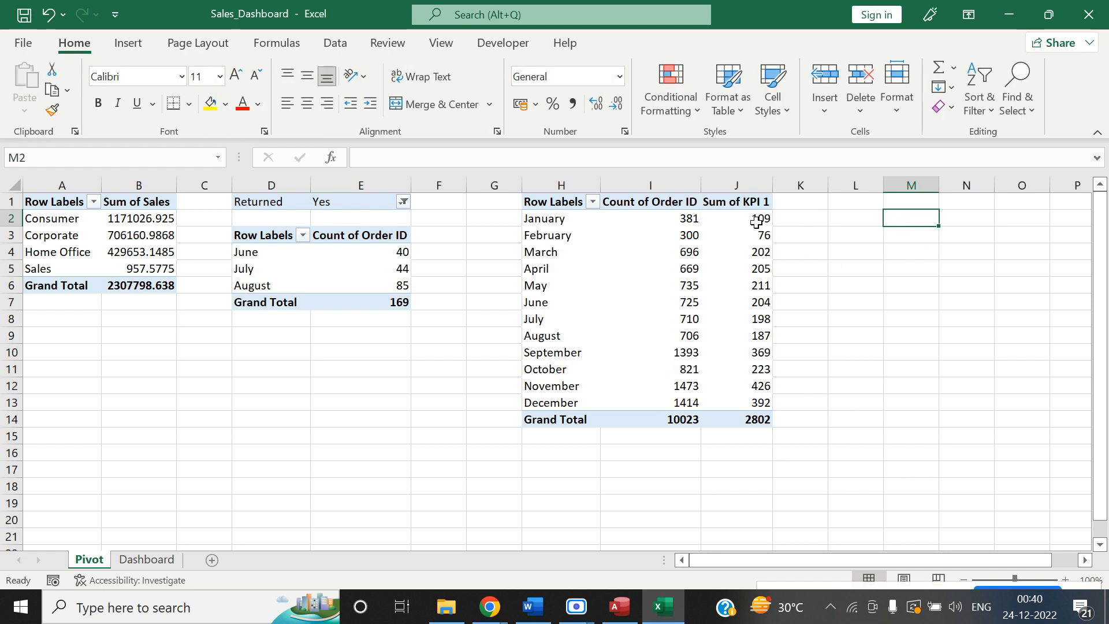
{"action": "left_click", "coordinate": [690, 219]}
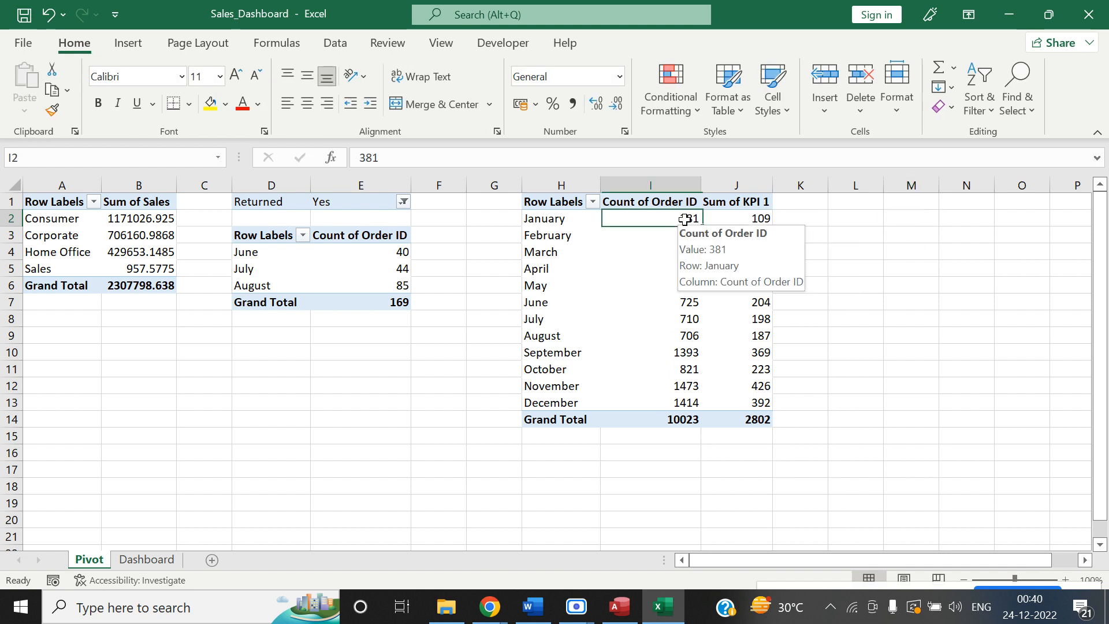
{"action": "left_click", "coordinate": [756, 216]}
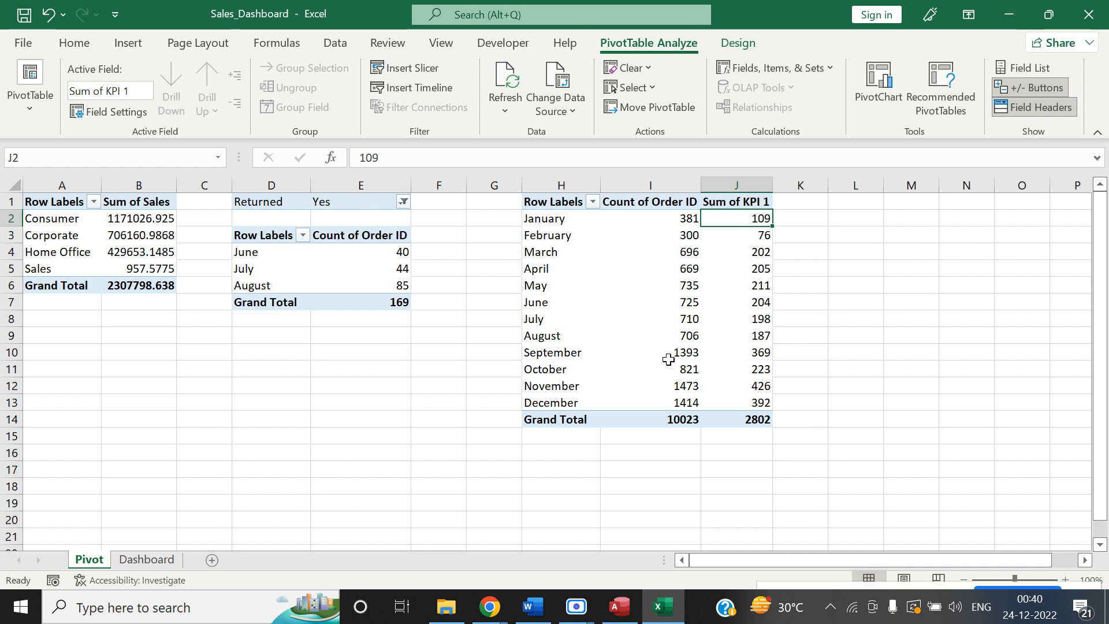
{"action": "left_click_drag", "start_coordinate": [544, 219], "coordinate": [558, 273]}
{"action": "left_click", "coordinate": [566, 291]}
{"action": "left_click", "coordinate": [965, 266]}
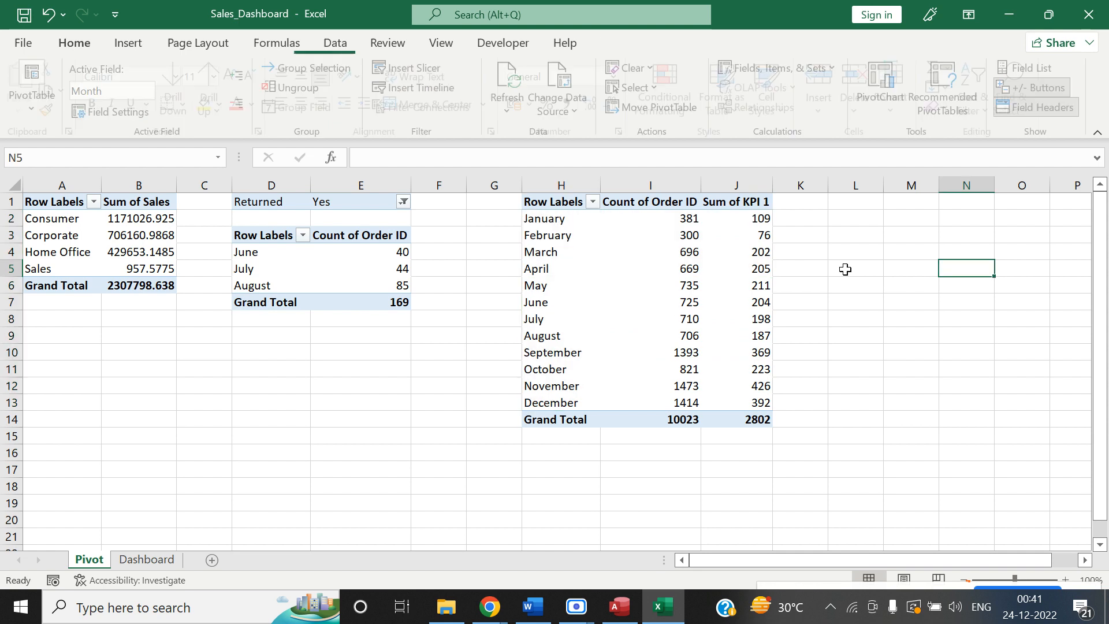
Copy the June, July and August labels from the KPI 1 PivotTable and open the Dashboard sheet.
{"action": "left_click", "coordinate": [567, 307]}
{"action": "left_click_drag", "start_coordinate": [566, 312], "coordinate": [570, 332]}
{"action": "key", "text": "ctrl+c"}
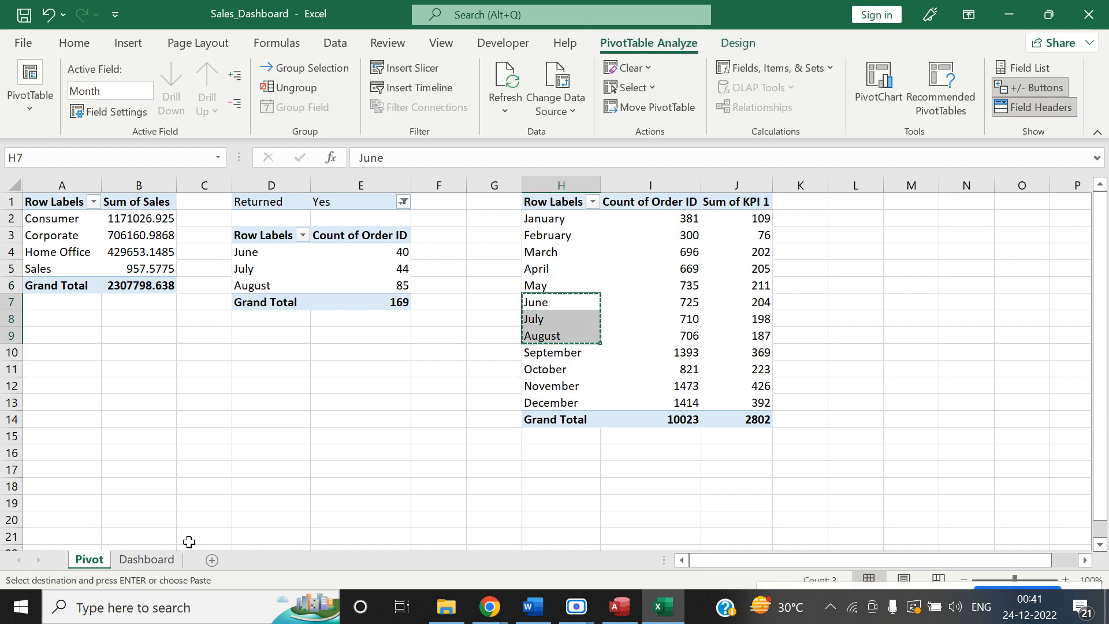
{"action": "left_click", "coordinate": [151, 560]}
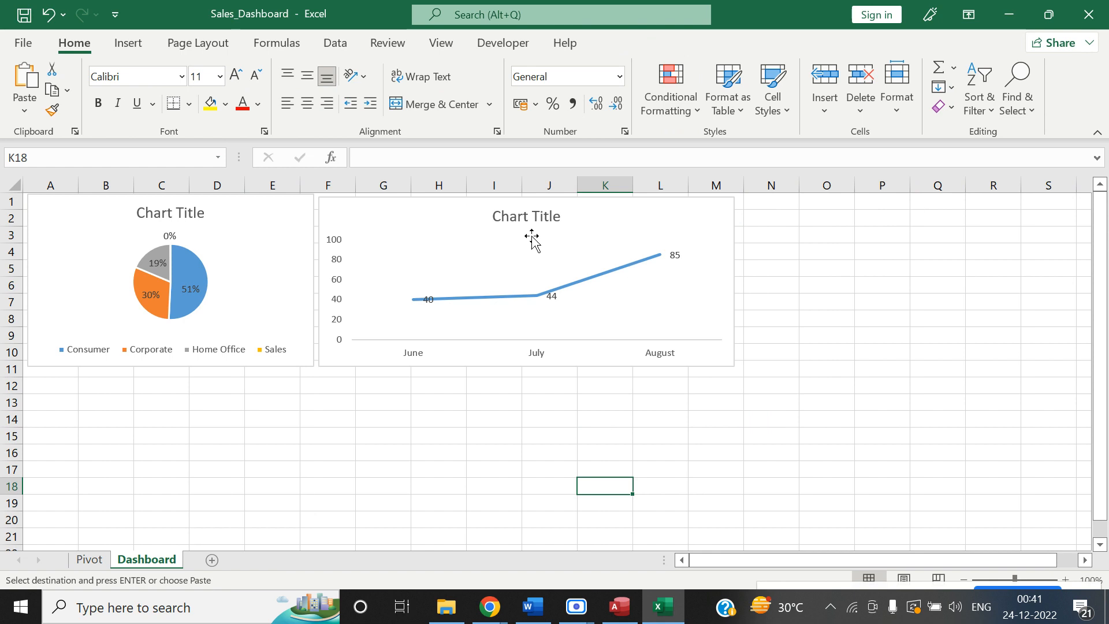
Narrow the monthly line chart on the Dashboard sheet so that it ends at column J.
{"action": "left_click", "coordinate": [655, 209]}
{"action": "left_click_drag", "start_coordinate": [735, 282], "coordinate": [580, 282]}
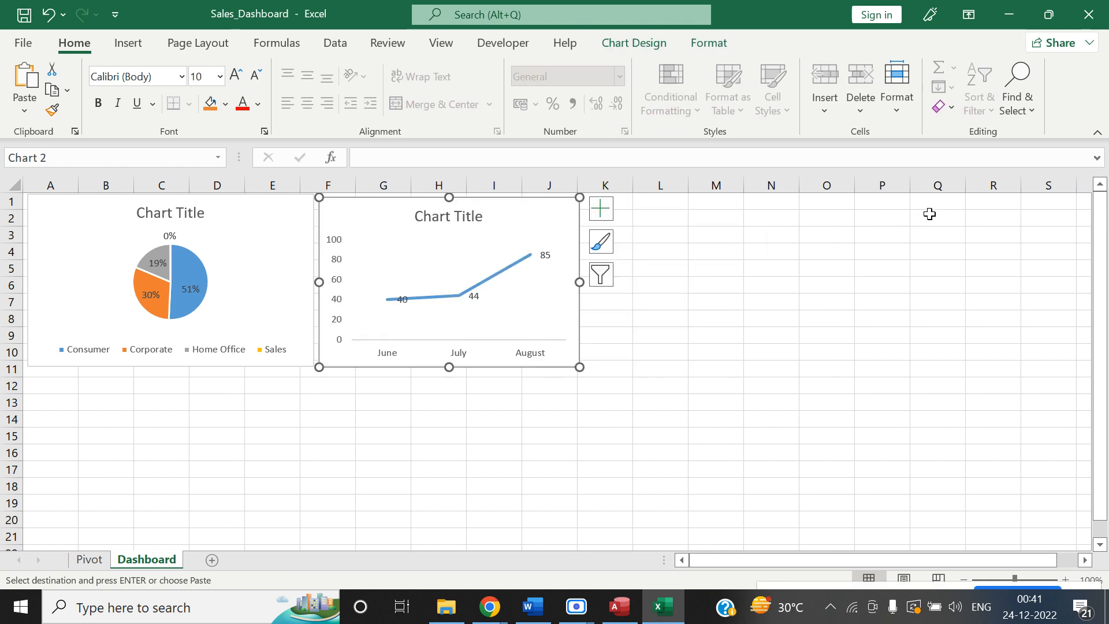
{"action": "left_click", "coordinate": [929, 214]}
Paste the copied month labels as a transposed row into O2:Q2 of the Dashboard sheet.
{"action": "left_click", "coordinate": [842, 223]}
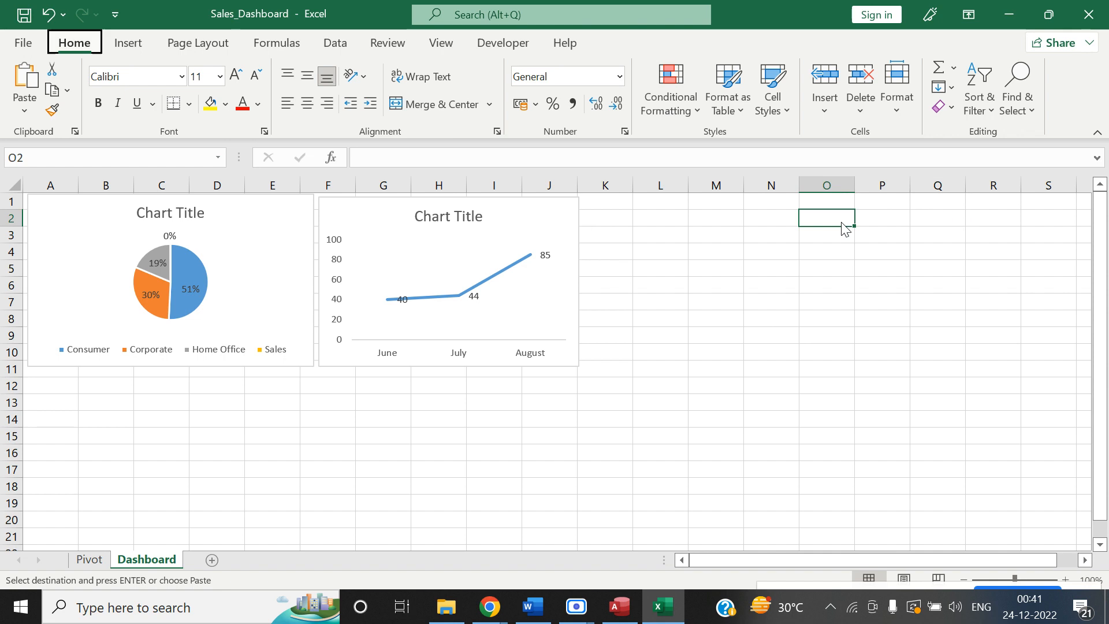
{"action": "key", "text": "ctrl+alt+v"}
{"action": "key", "text": "v"}
{"action": "key", "text": "Return"}
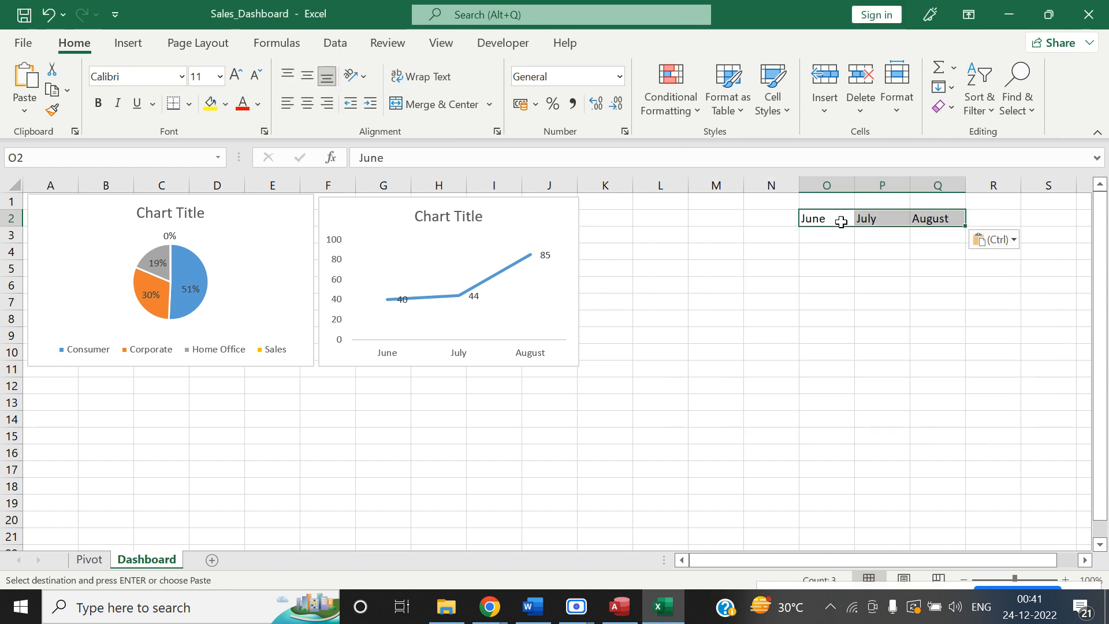
Switch to Word, copy "90% of orders should have conversion rate >= 80%" from the Business questions document, and return to Excel.
{"action": "left_click", "coordinate": [760, 250]}
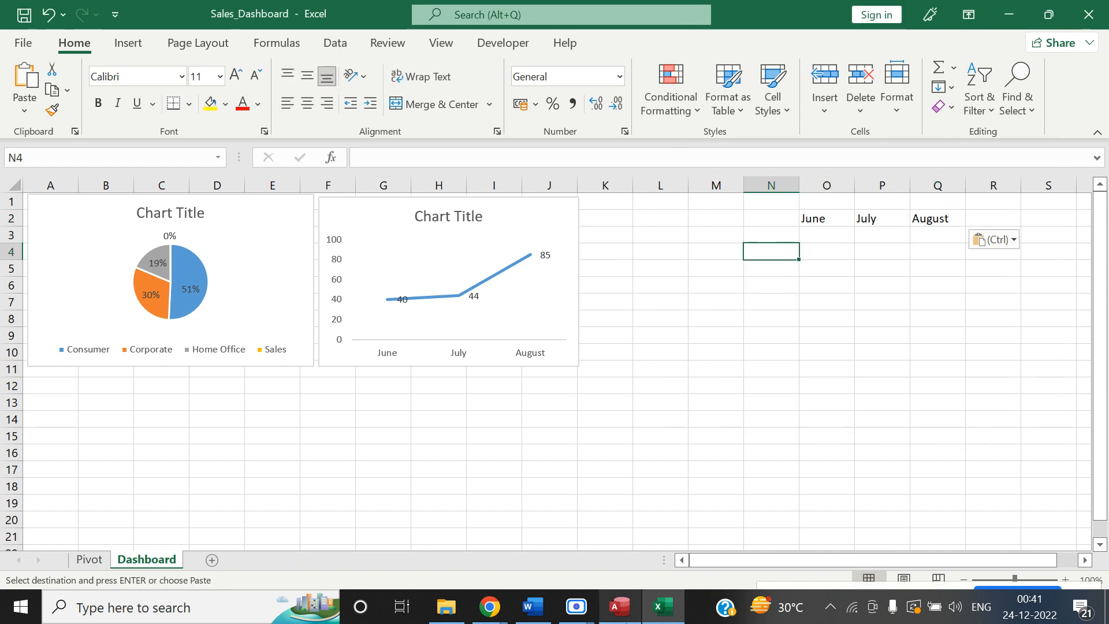
{"action": "left_click", "coordinate": [533, 607]}
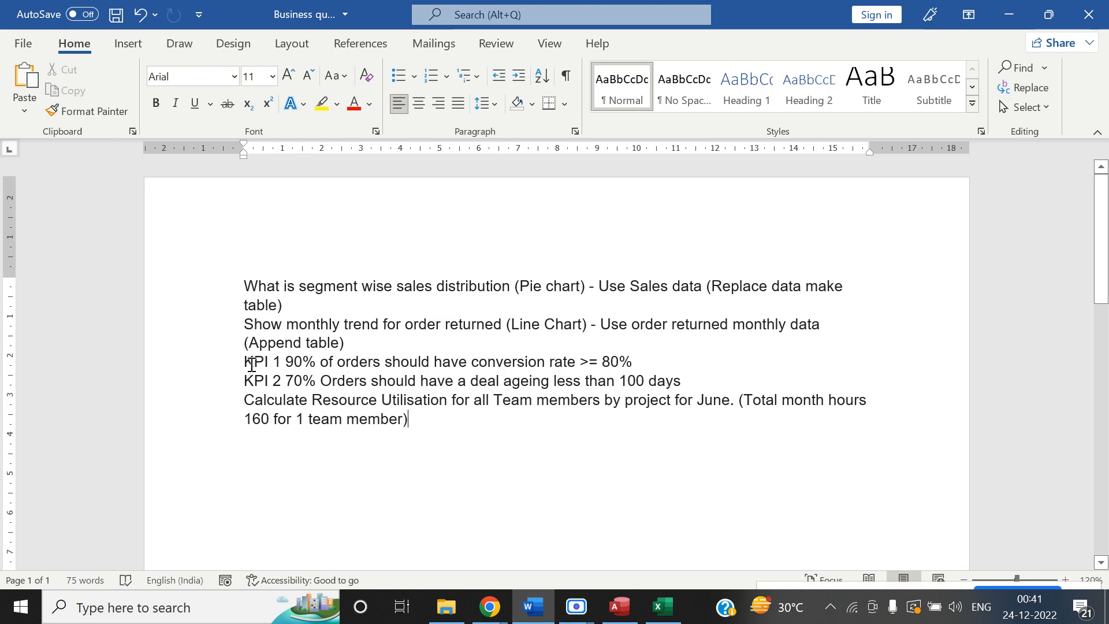
{"action": "left_click_drag", "start_coordinate": [288, 362], "coordinate": [639, 362]}
{"action": "key", "text": "alt+Tab"}
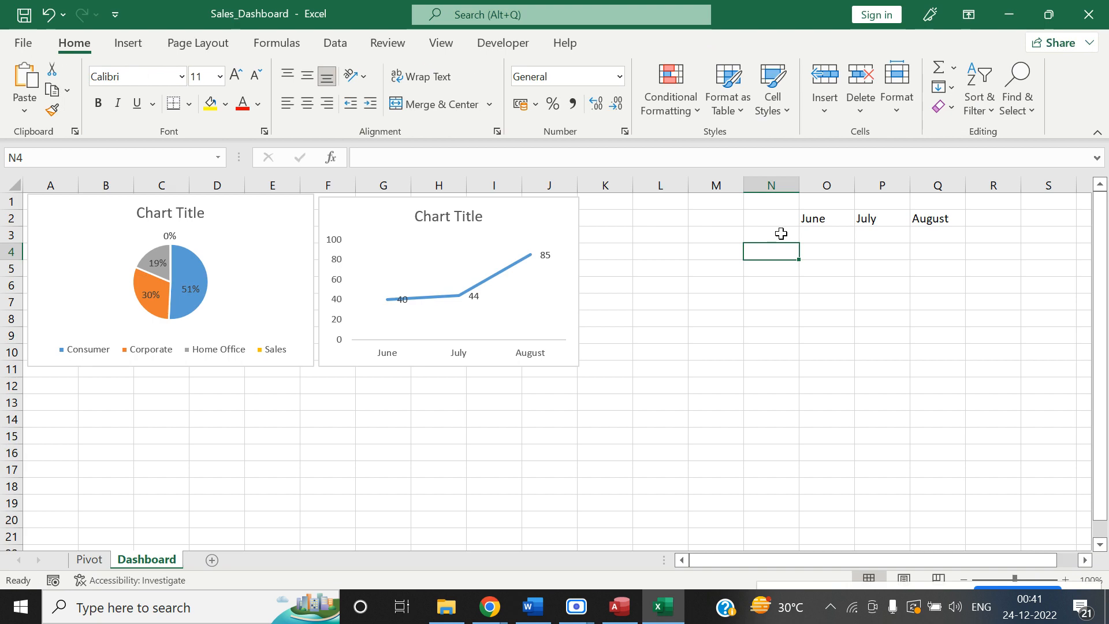
Paste the copied KPI 1 requirement into cell N3 of the Dashboard sheet without its Word formatting.
{"action": "left_click", "coordinate": [764, 236]}
{"action": "key", "text": "ctrl+alt+v"}
{"action": "key", "text": "Down"}
{"action": "key", "text": "Down"}
{"action": "key", "text": "Down"}
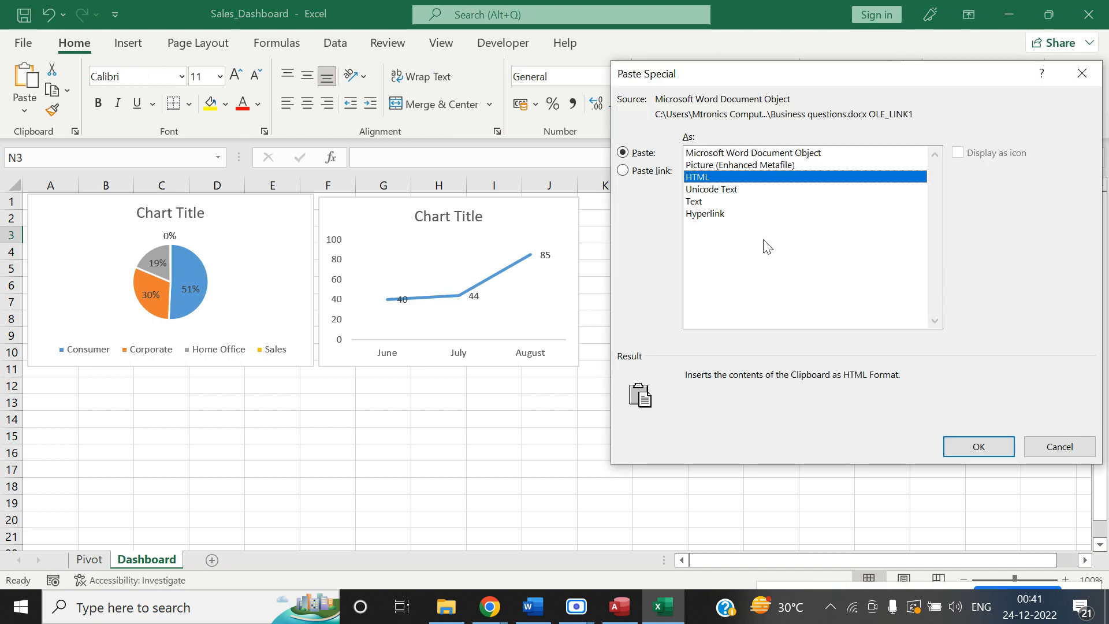
{"action": "key", "text": "Return"}
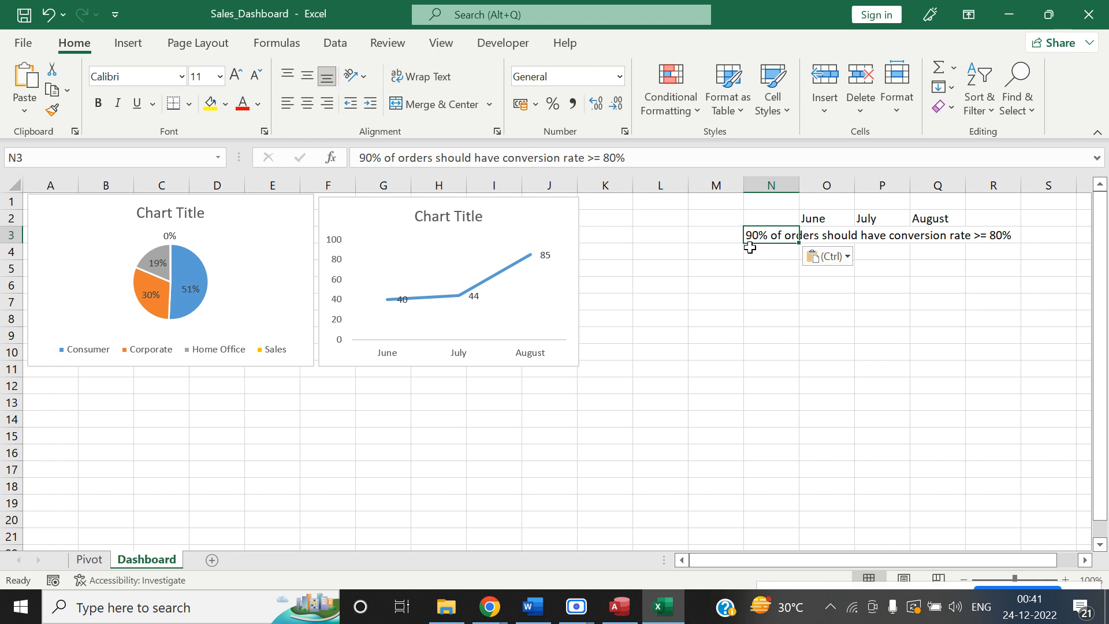
Wrap the KPI 1 text in N3, adjusting the widths of columns L to N and the height of row 3 to fit it.
{"action": "left_click", "coordinate": [451, 76]}
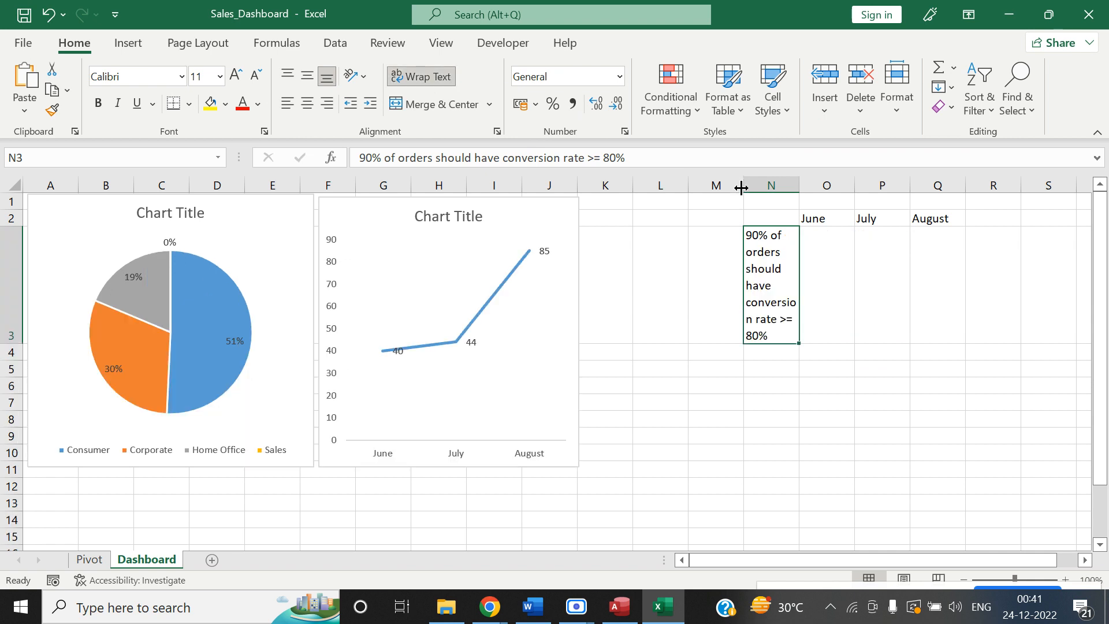
{"action": "left_click_drag", "start_coordinate": [688, 189], "coordinate": [829, 184]}
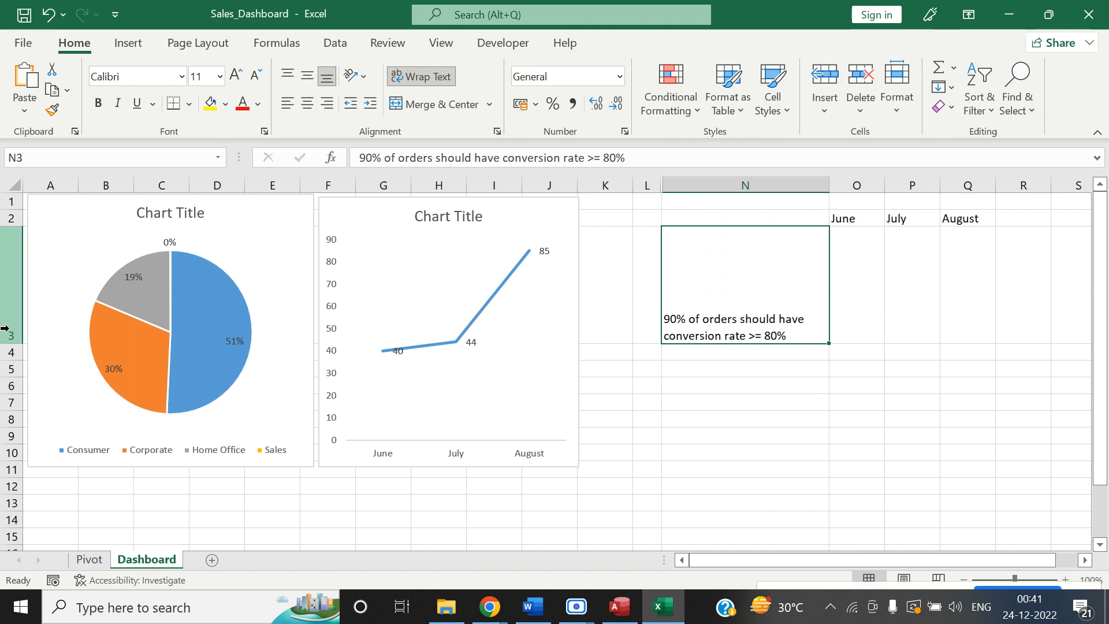
{"action": "double_click", "coordinate": [10, 346]}
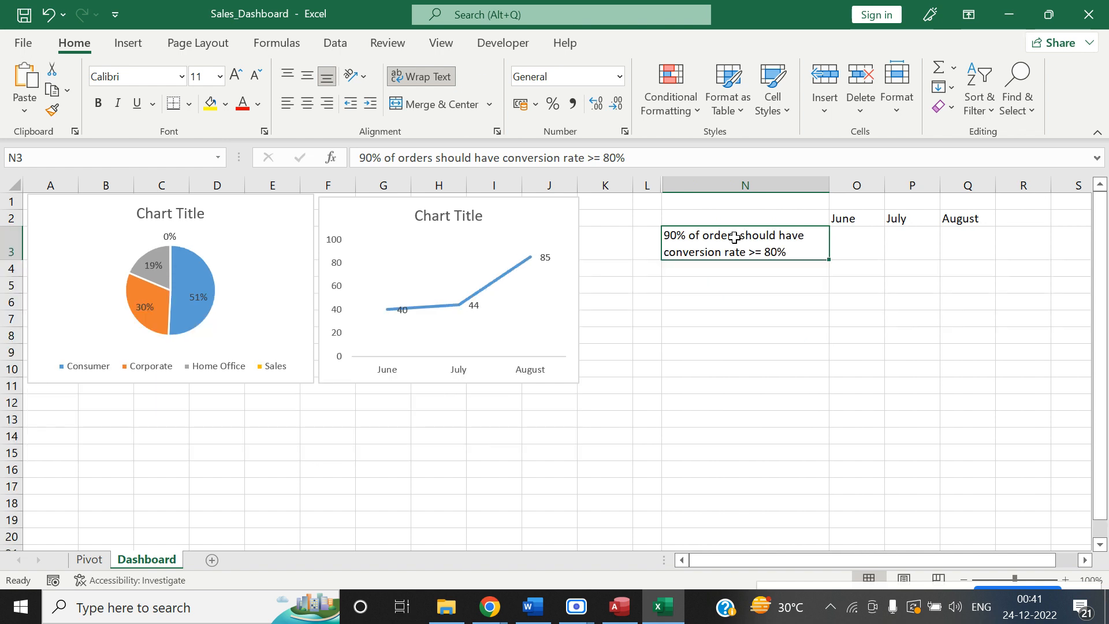
{"action": "left_click", "coordinate": [711, 286]}
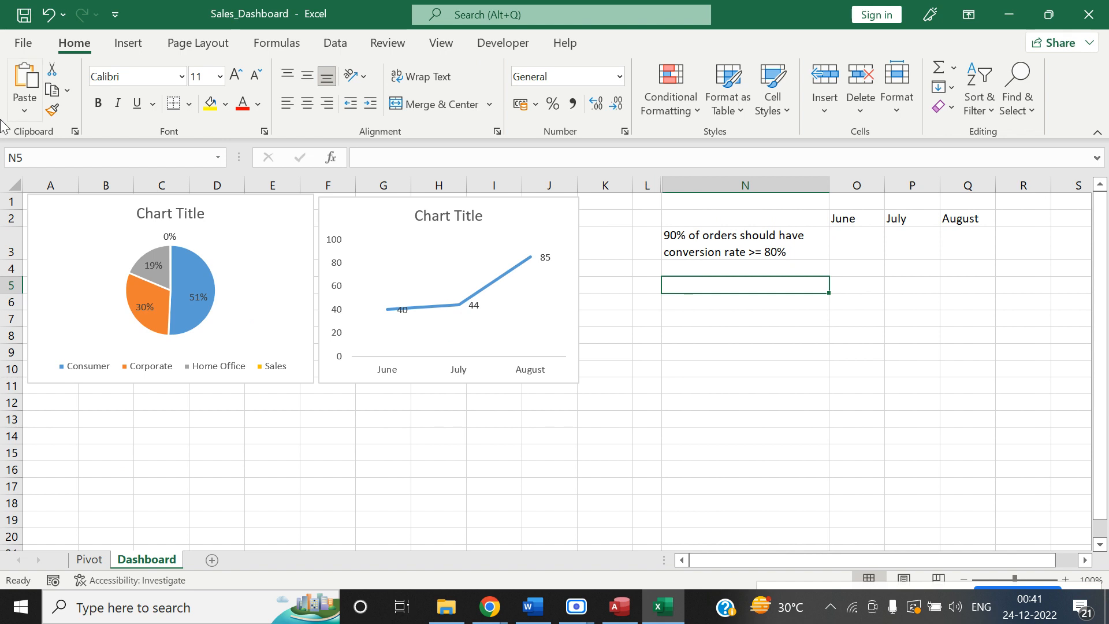
{"action": "left_click", "coordinate": [11, 183]}
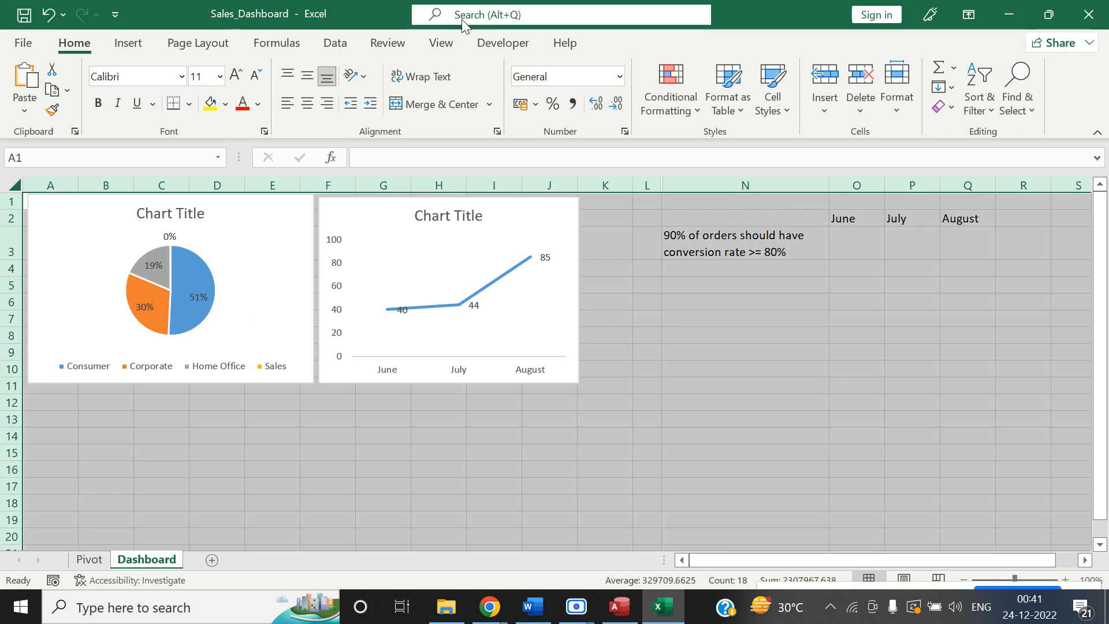
{"action": "left_click", "coordinate": [442, 46]}
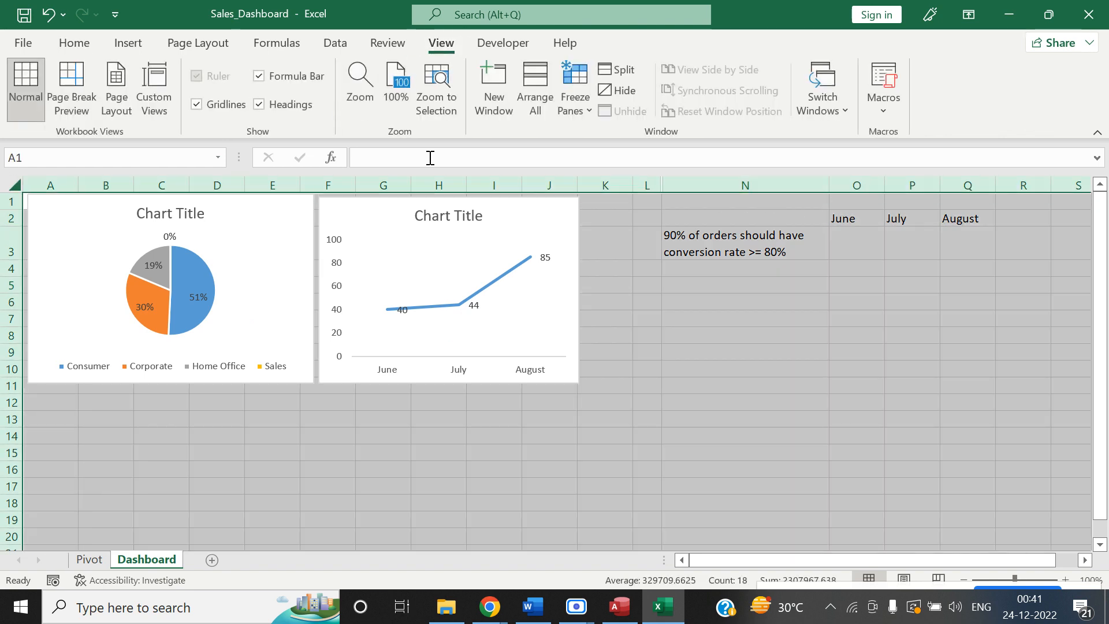
{"action": "left_click", "coordinate": [774, 336]}
{"action": "left_click", "coordinate": [760, 263]}
{"action": "left_click", "coordinate": [889, 242]}
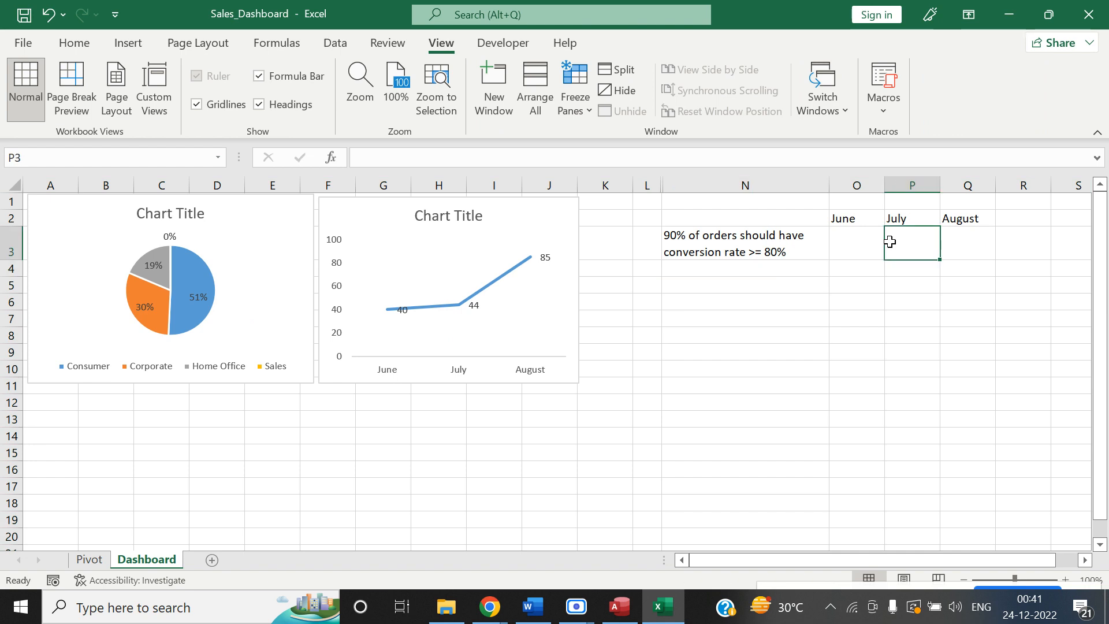
Enter a formula in O3 dividing January's Sum of KPI 1 by its Count of Order ID from the Pivot sheet's PivotTable.
{"action": "left_click", "coordinate": [847, 247]}
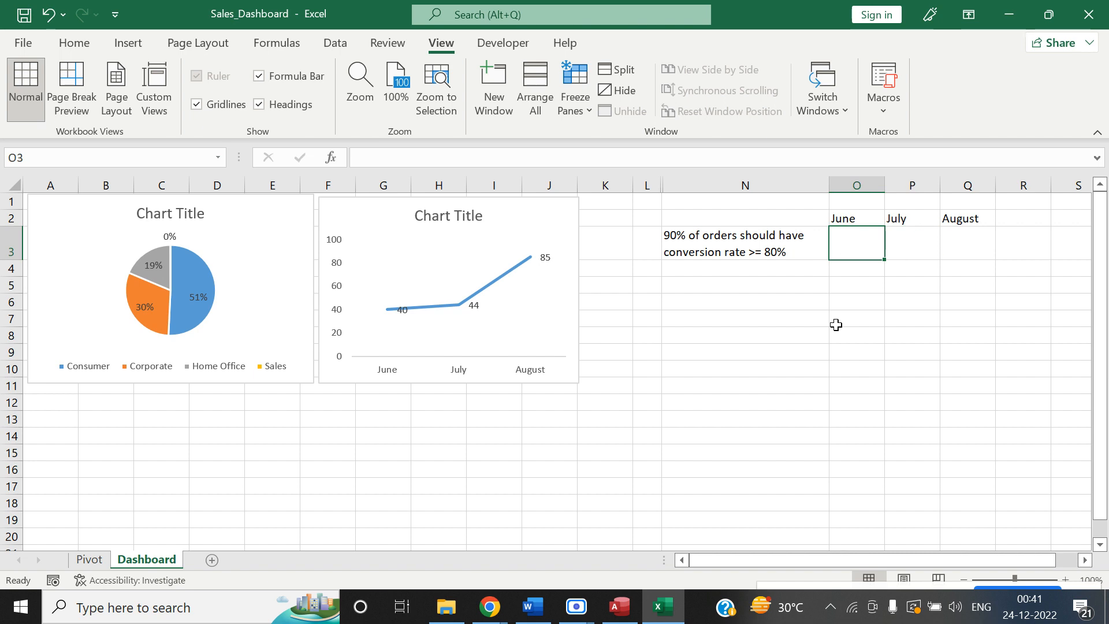
{"action": "type", "text": "="}
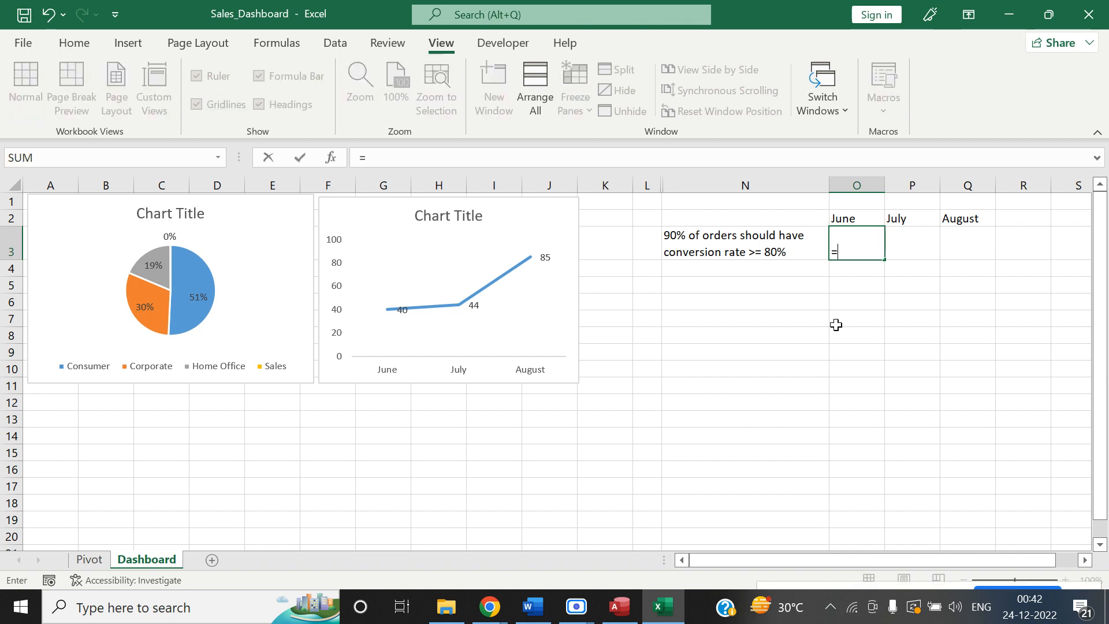
{"action": "left_click", "coordinate": [90, 561]}
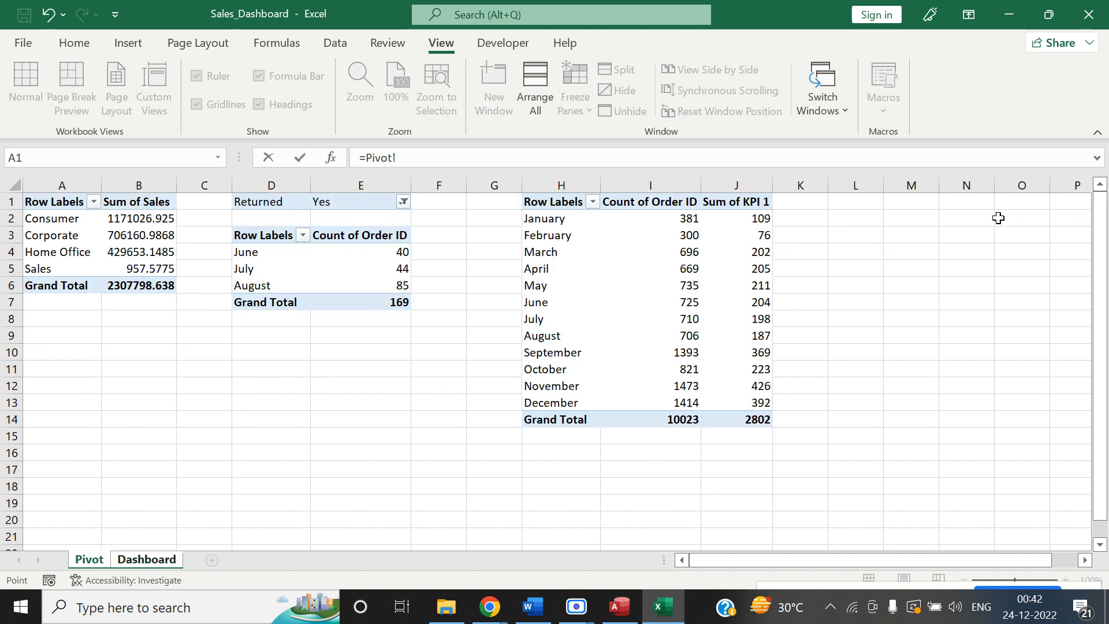
{"action": "left_click", "coordinate": [764, 220]}
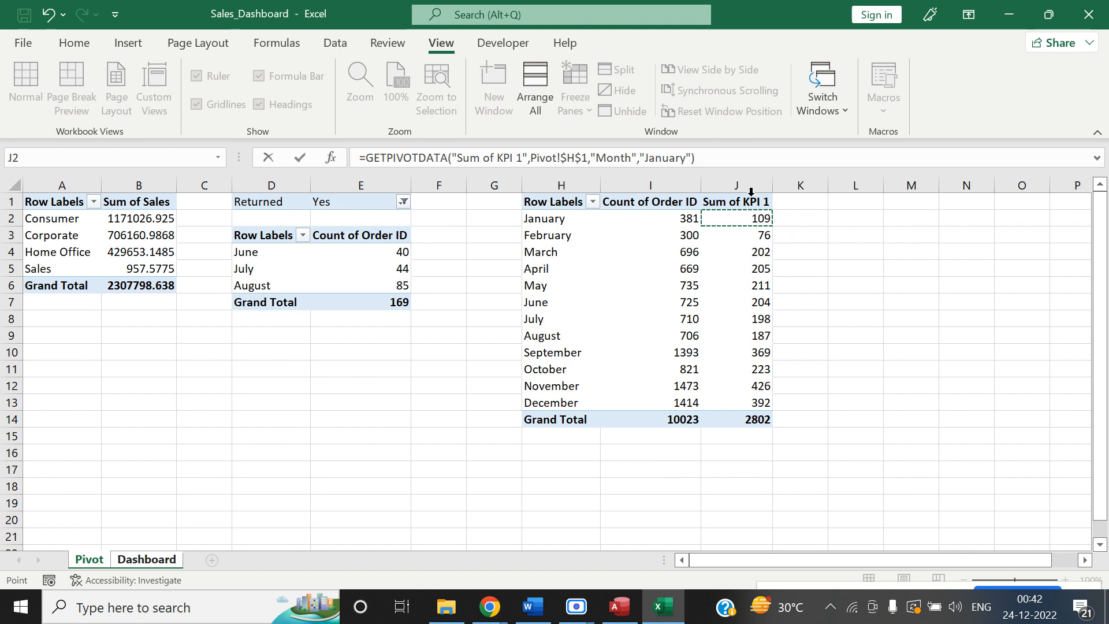
{"action": "left_click", "coordinate": [741, 159]}
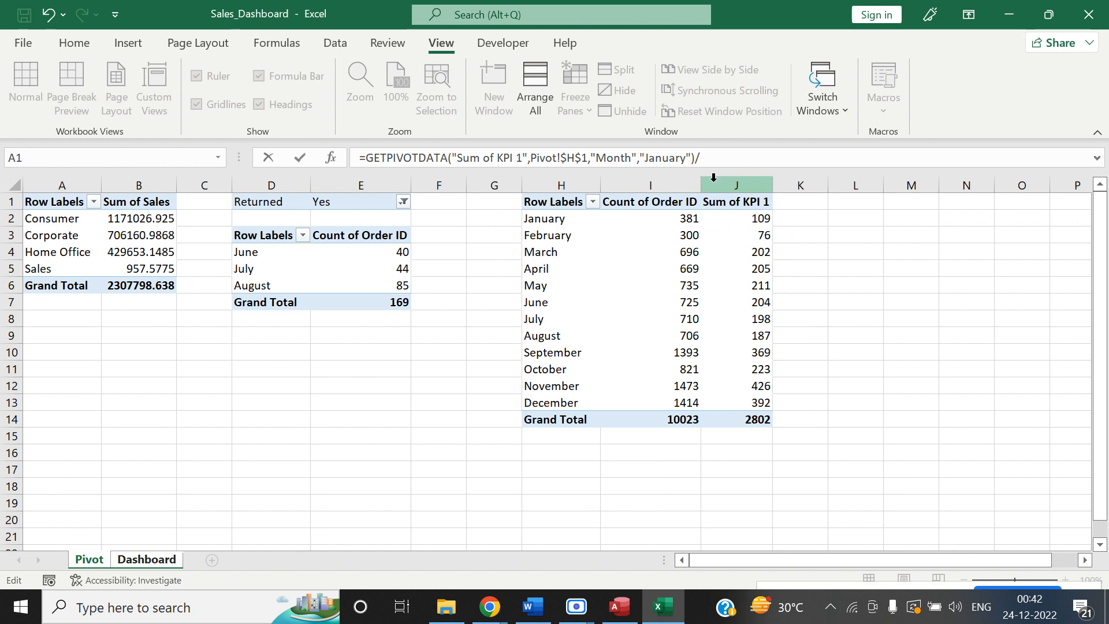
{"action": "left_click", "coordinate": [675, 219]}
{"action": "key", "text": "Escape"}
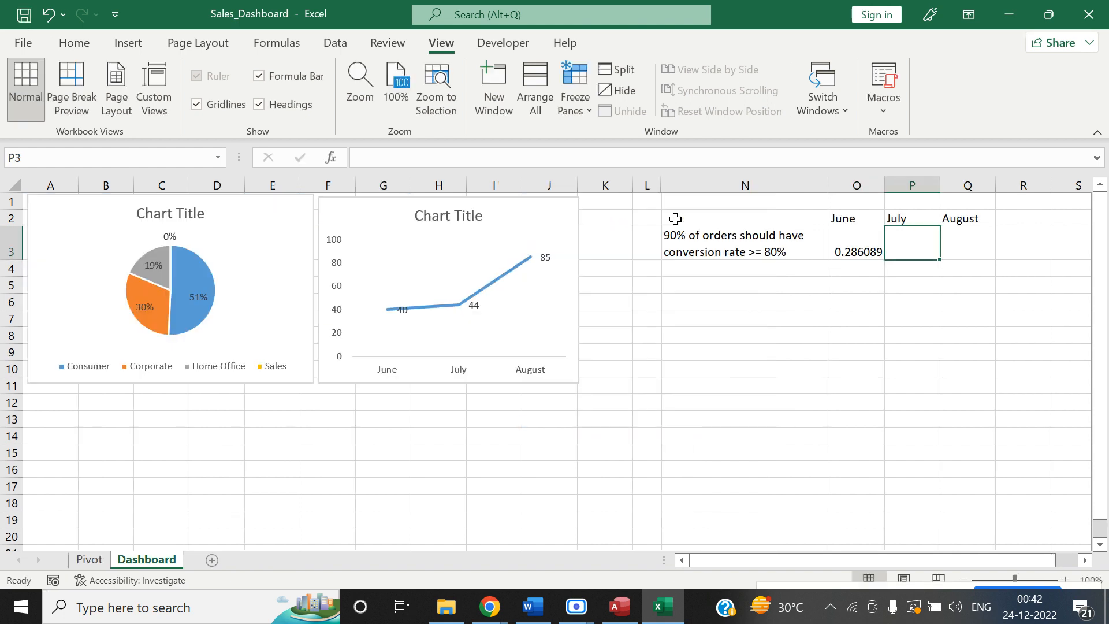
Replace "January" in the Sum of KPI 1 part of O3's formula with the row-locked reference O$2.
{"action": "key", "text": "Left"}
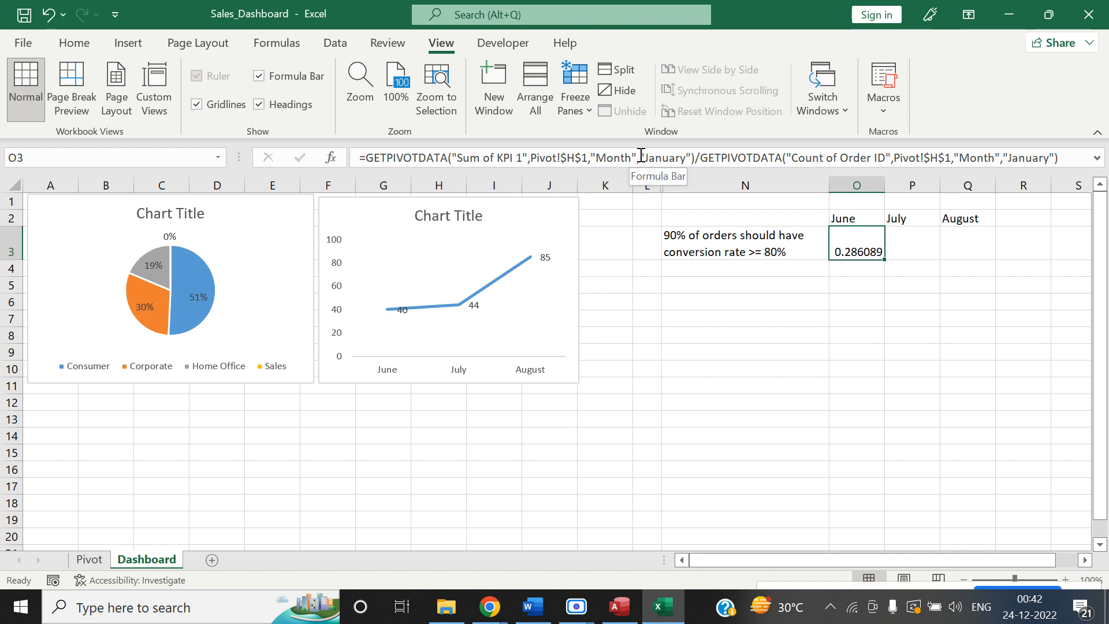
{"action": "left_click_drag", "start_coordinate": [639, 158], "coordinate": [694, 158]}
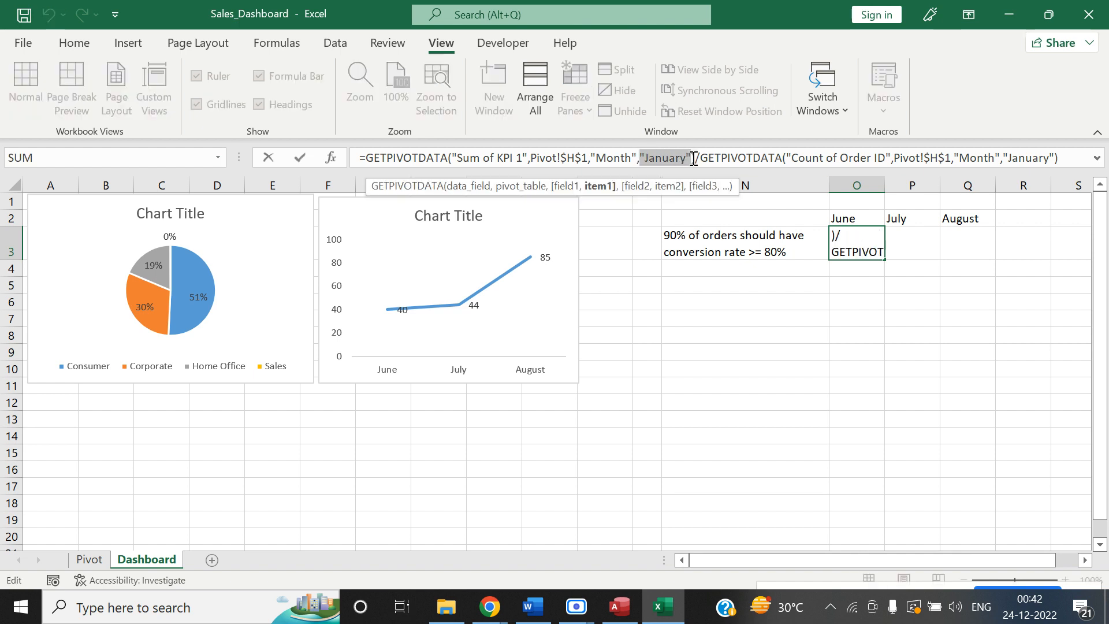
{"action": "key", "text": "Delete"}
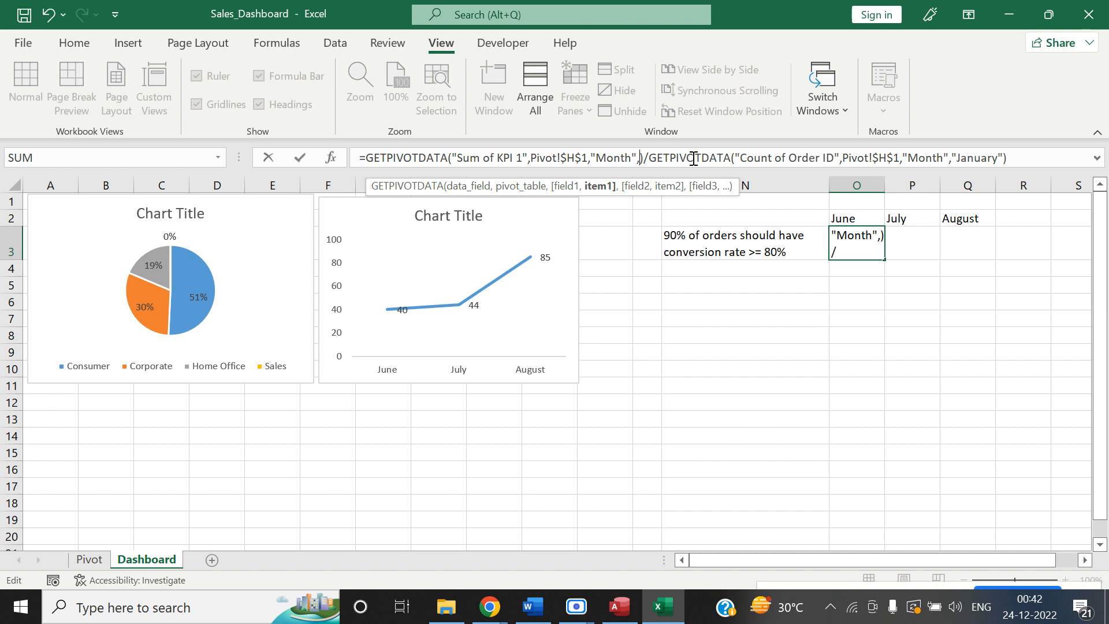
{"action": "left_click", "coordinate": [835, 219]}
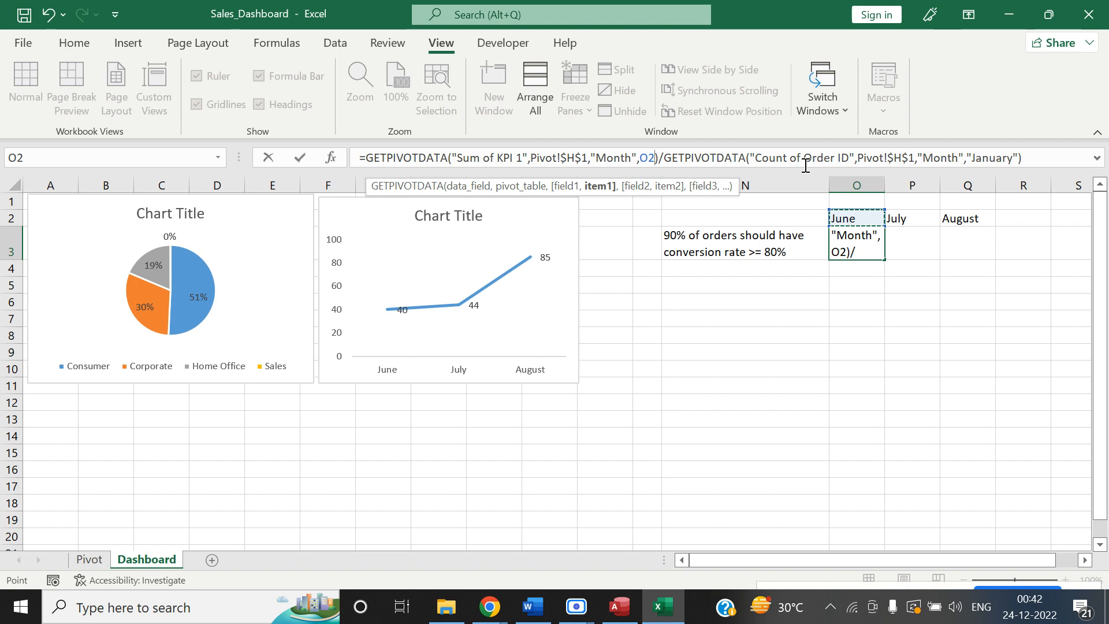
{"action": "key", "text": "F4"}
{"action": "key", "text": "F4"}
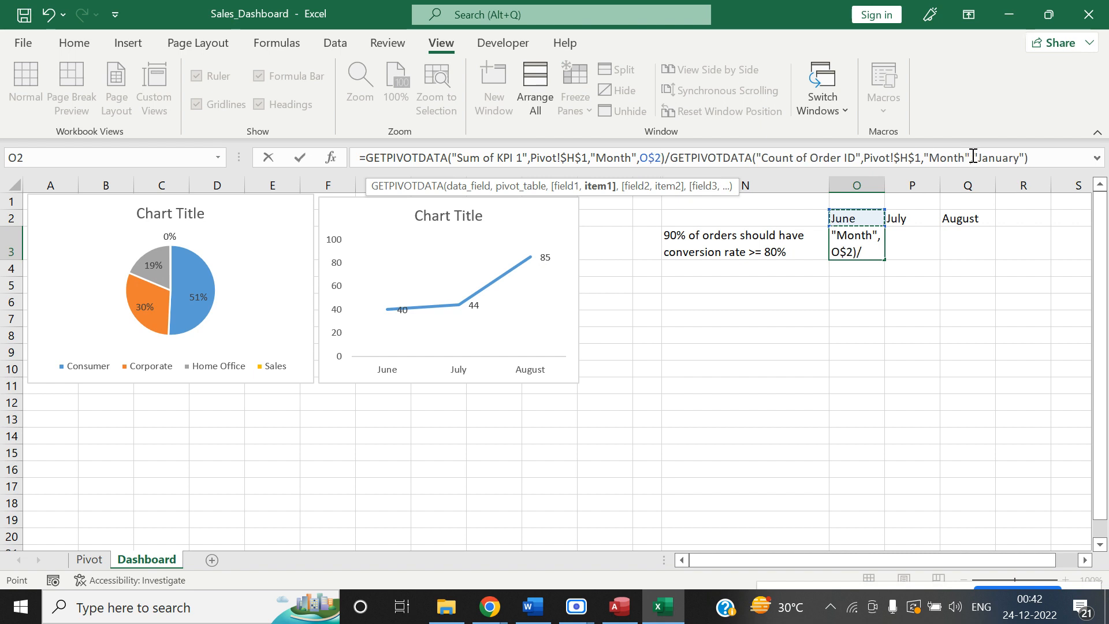
Replace "January" in the Count of Order ID part of O3's formula with O$2 and commit the formula.
{"action": "left_click_drag", "start_coordinate": [977, 157], "coordinate": [1021, 161]}
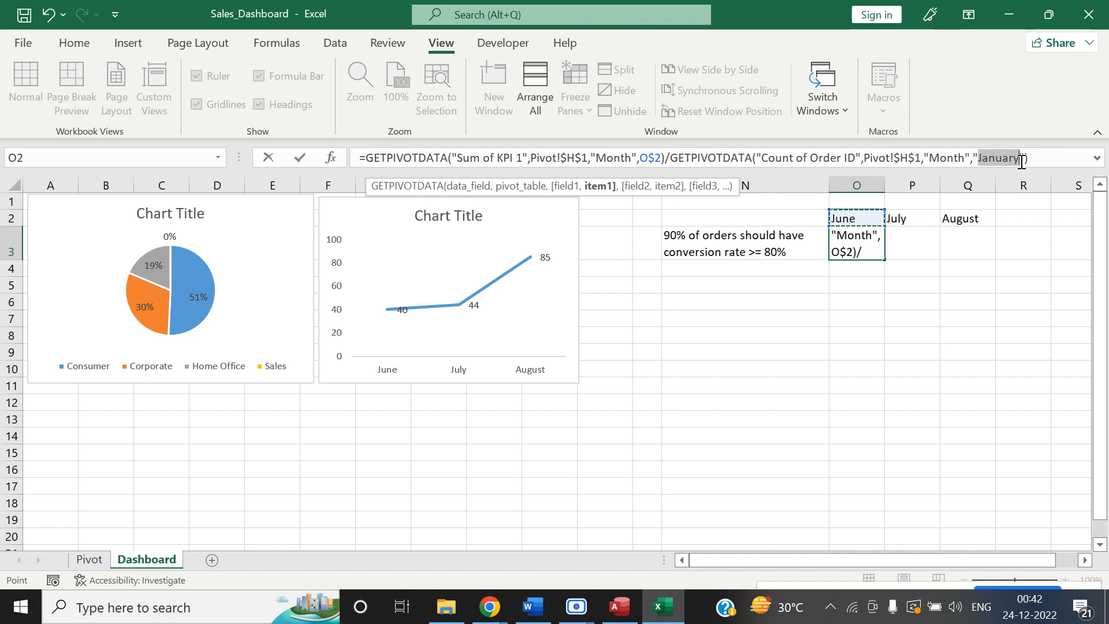
{"action": "key", "text": "BackSpace"}
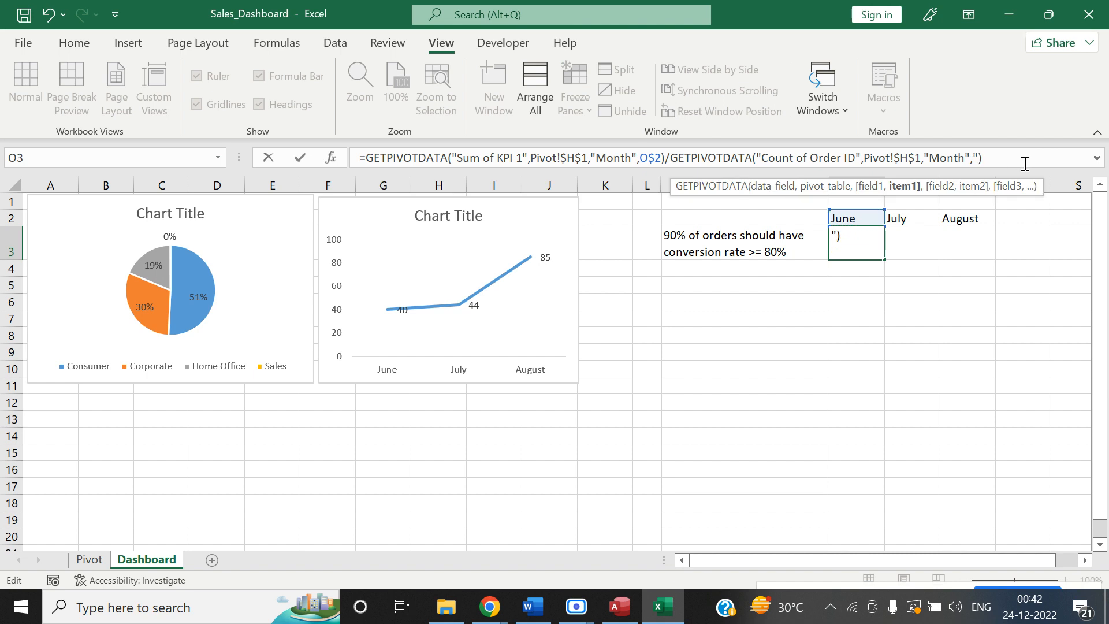
{"action": "key", "text": "BackSpace"}
{"action": "left_click", "coordinate": [867, 219]}
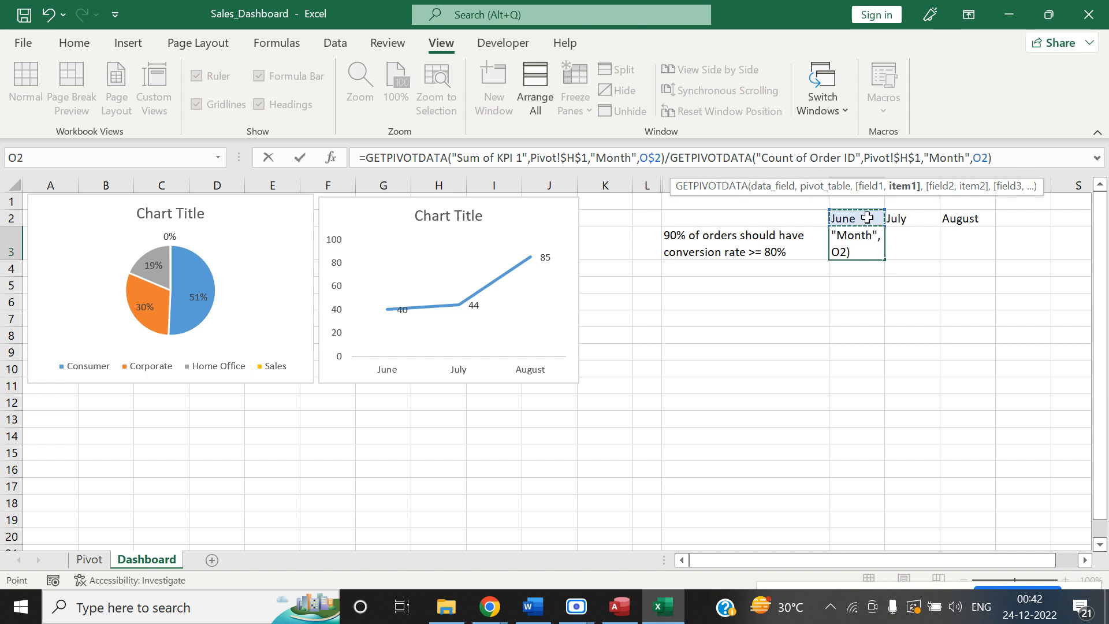
{"action": "key", "text": "F4"}
{"action": "key", "text": "F4"}
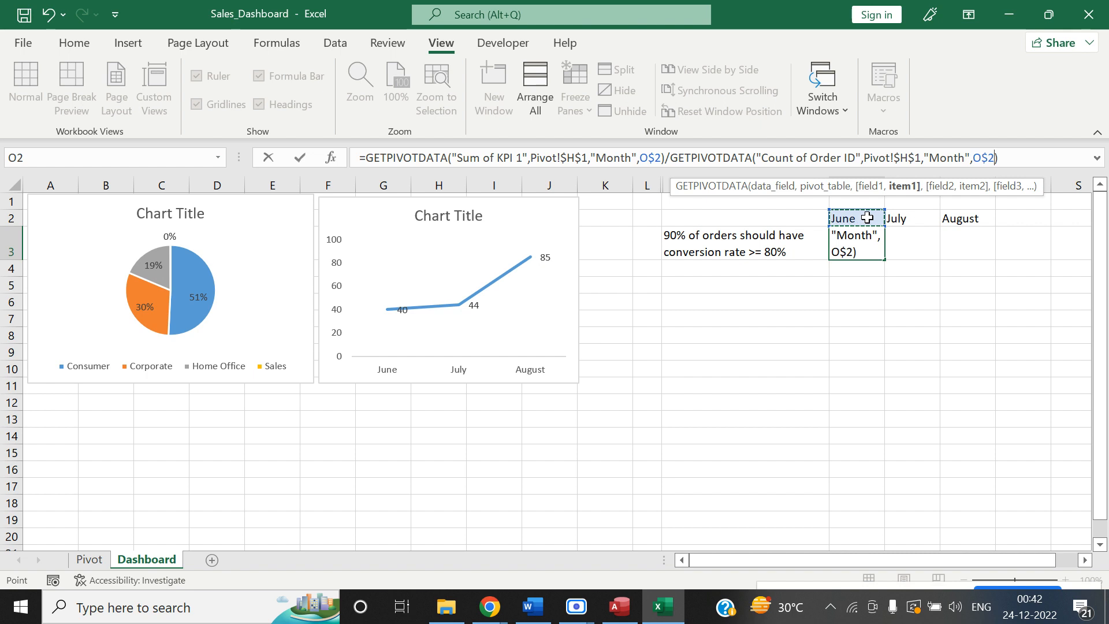
{"action": "left_click", "coordinate": [1032, 158]}
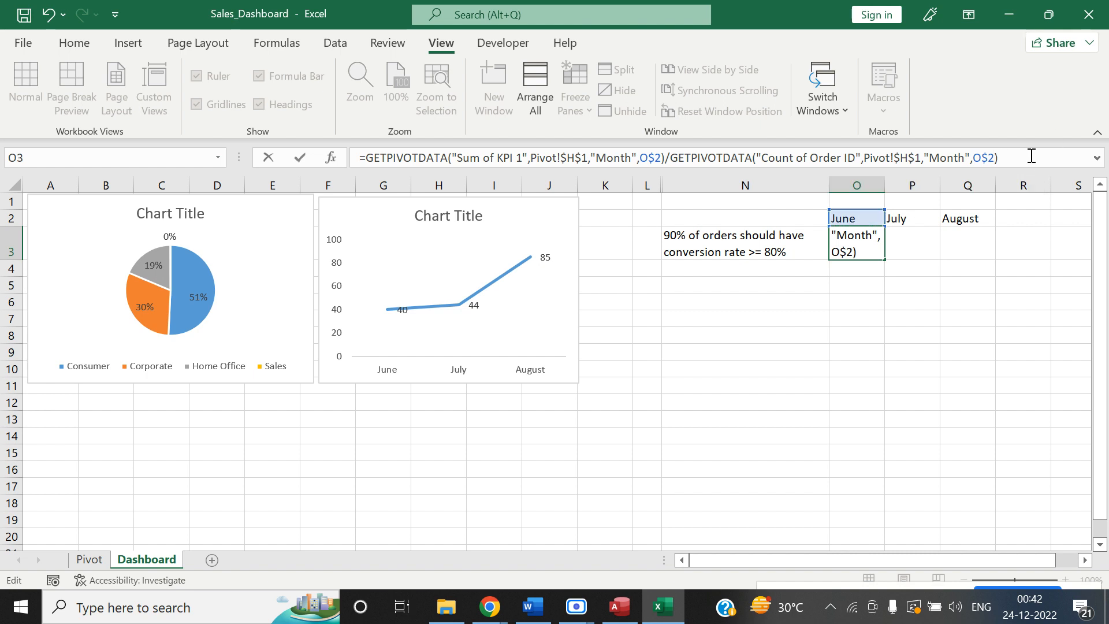
{"action": "key", "text": "Tab"}
{"action": "key", "text": "Left"}
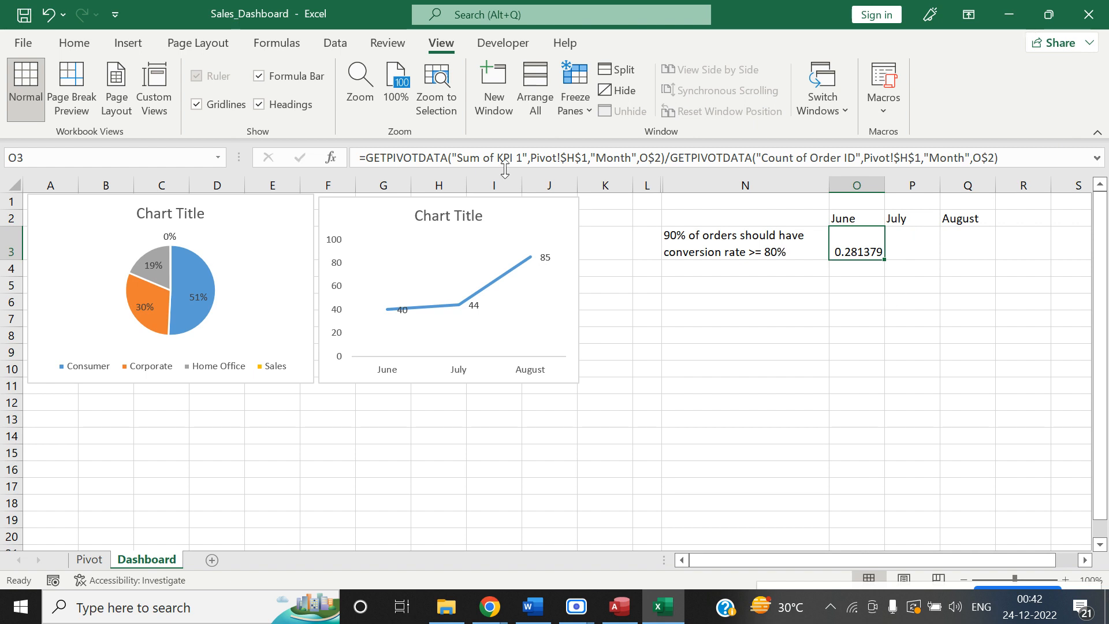
Format O3 as a percentage and copy its formula to P3 and Q3 for July and August.
{"action": "left_click", "coordinate": [74, 43]}
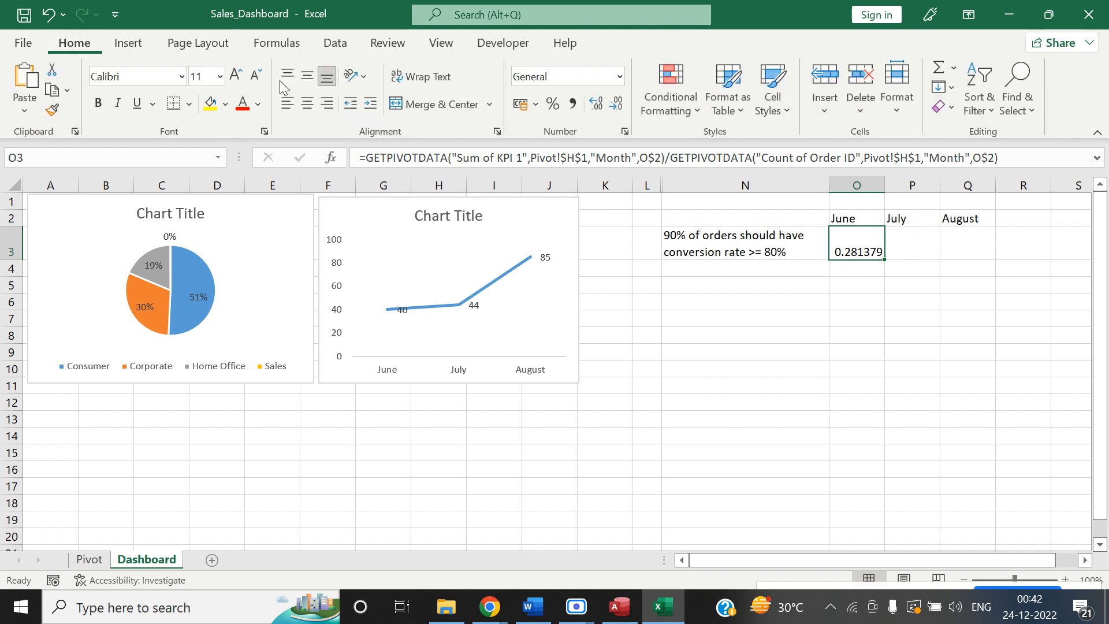
{"action": "left_click", "coordinate": [553, 104]}
{"action": "key", "text": "ctrl+c"}
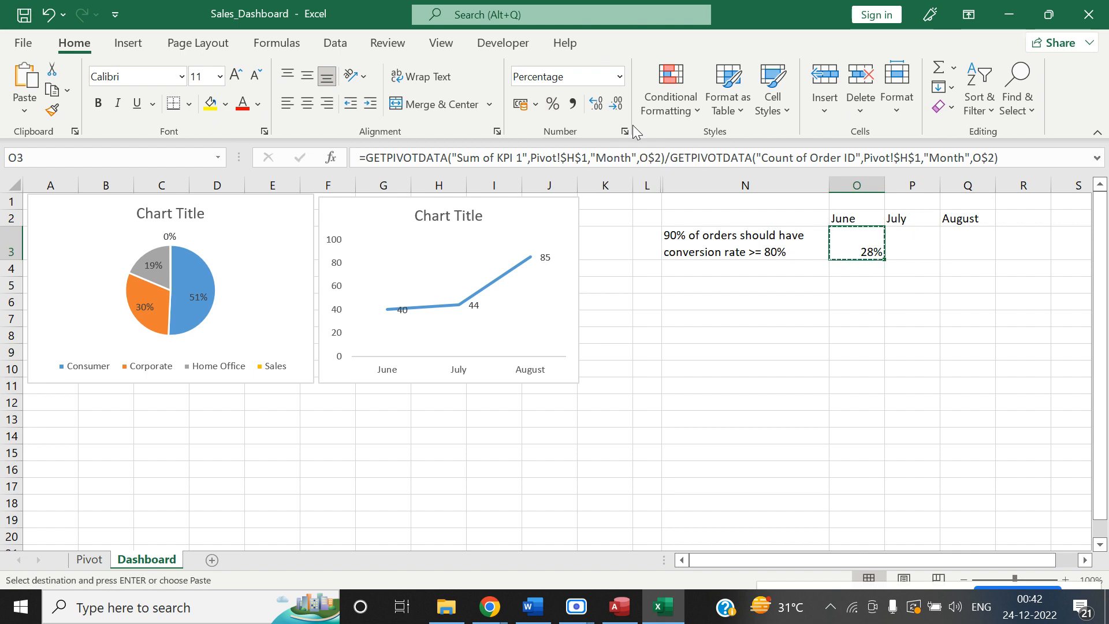
{"action": "key", "text": "Right"}
{"action": "key", "text": "ctrl+v"}
{"action": "key", "text": "Right"}
{"action": "key", "text": "ctrl+v"}
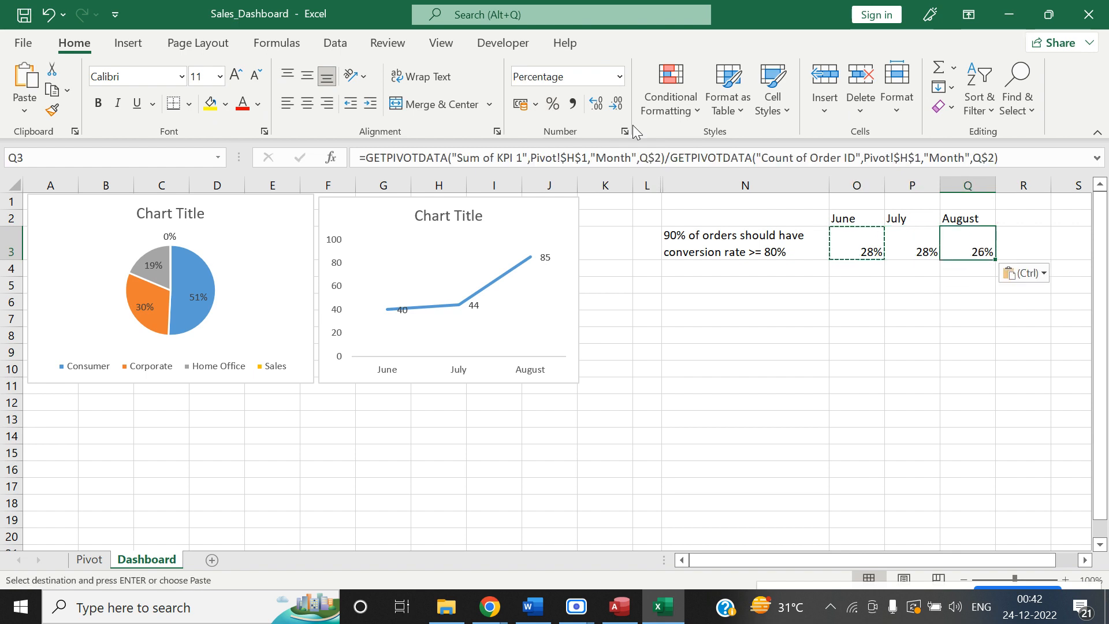
{"action": "key", "text": "Escape"}
Inspect the copied formulas in P3 and Q3 to check that they reference their own month headers.
{"action": "key", "text": "Left"}
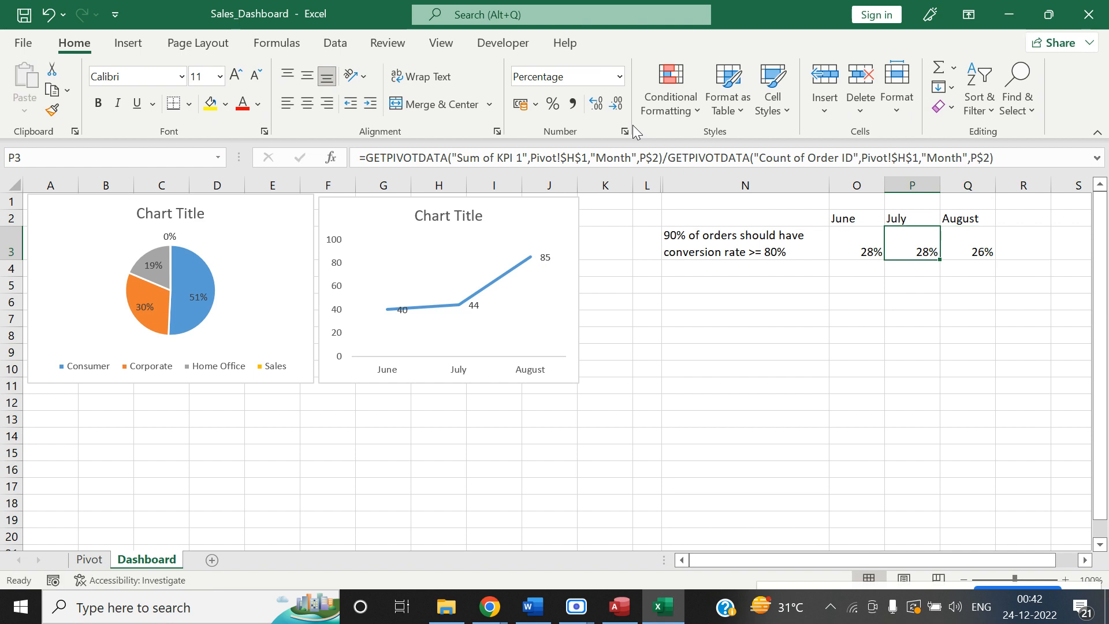
{"action": "key", "text": "F2"}
{"action": "key", "text": "Escape"}
{"action": "key", "text": "Up"}
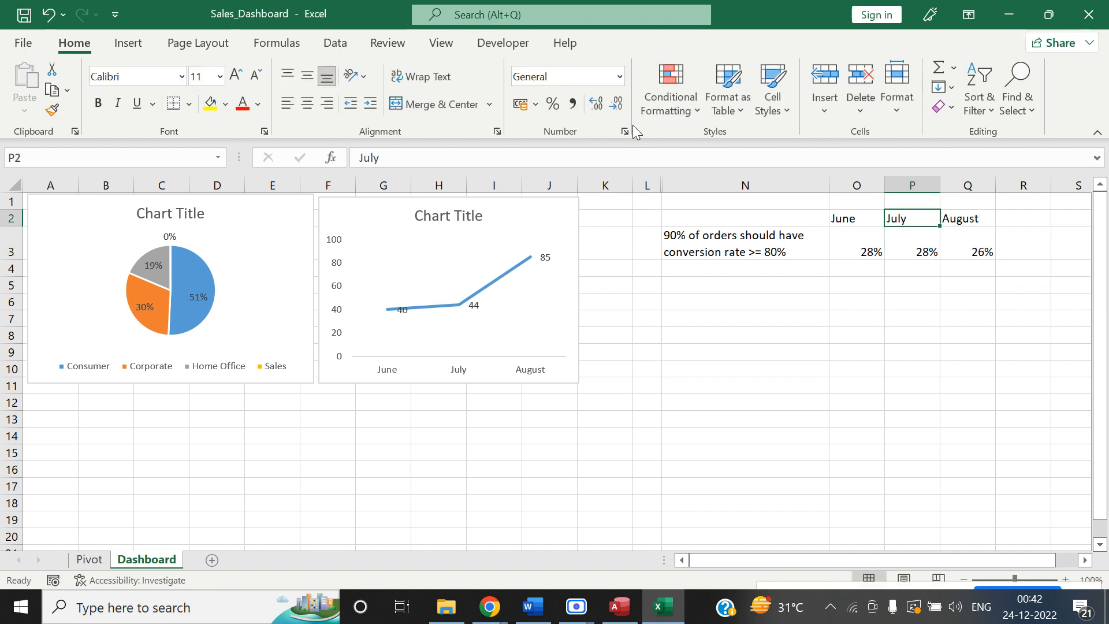
{"action": "key", "text": "Down"}
{"action": "key", "text": "Right"}
{"action": "key", "text": "F2"}
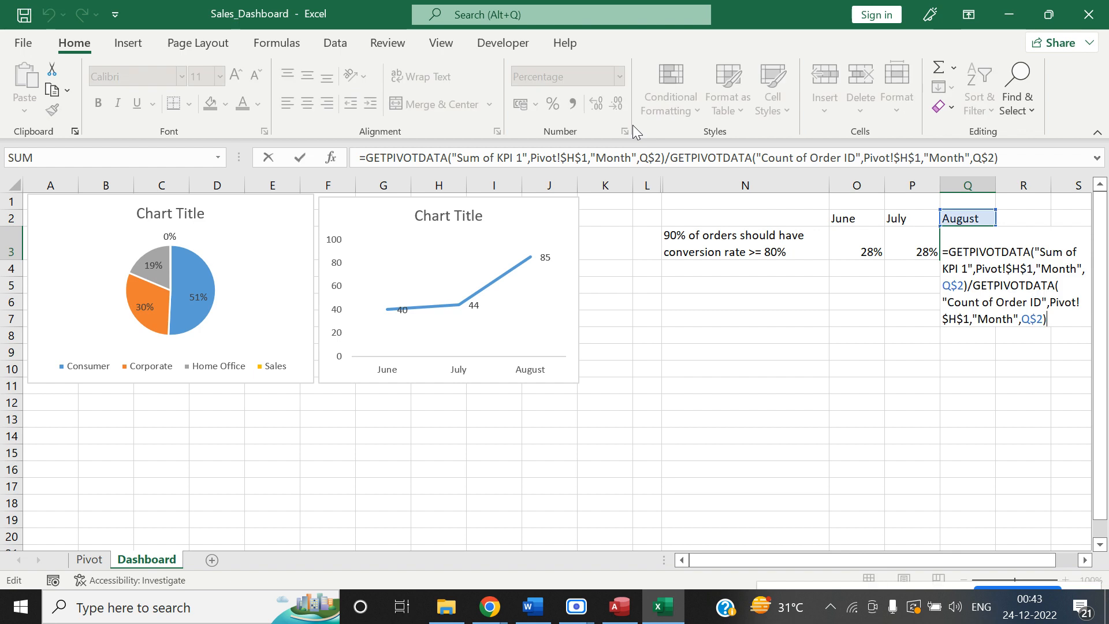
{"action": "key", "text": "alt+Tab"}
{"action": "key", "text": "alt+Tab"}
{"action": "left_click", "coordinate": [268, 487]}
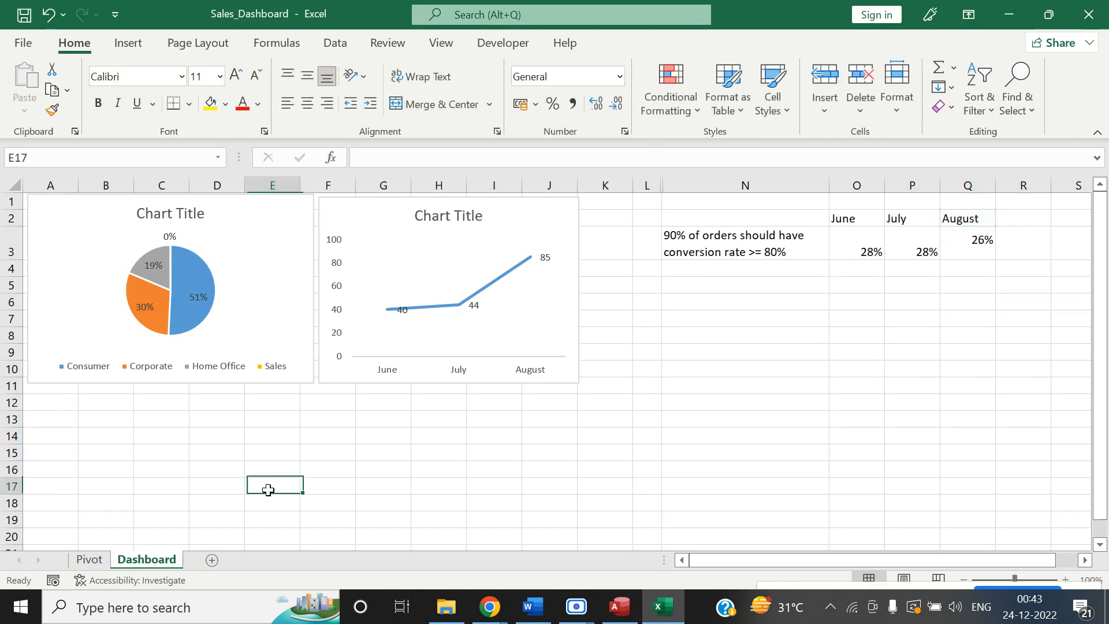
Enter the check formula =J7/I7 in cell L7 of the Pivot sheet to calculate June's KPI 1 ratio.
{"action": "left_click", "coordinate": [92, 562]}
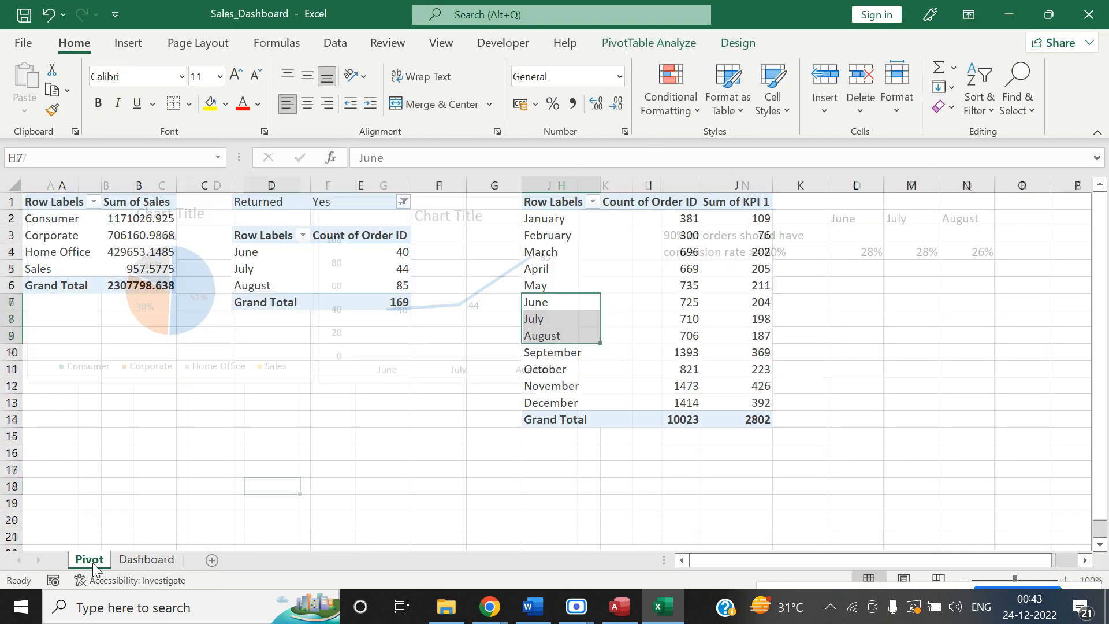
{"action": "left_click", "coordinate": [920, 279]}
{"action": "left_click", "coordinate": [849, 302]}
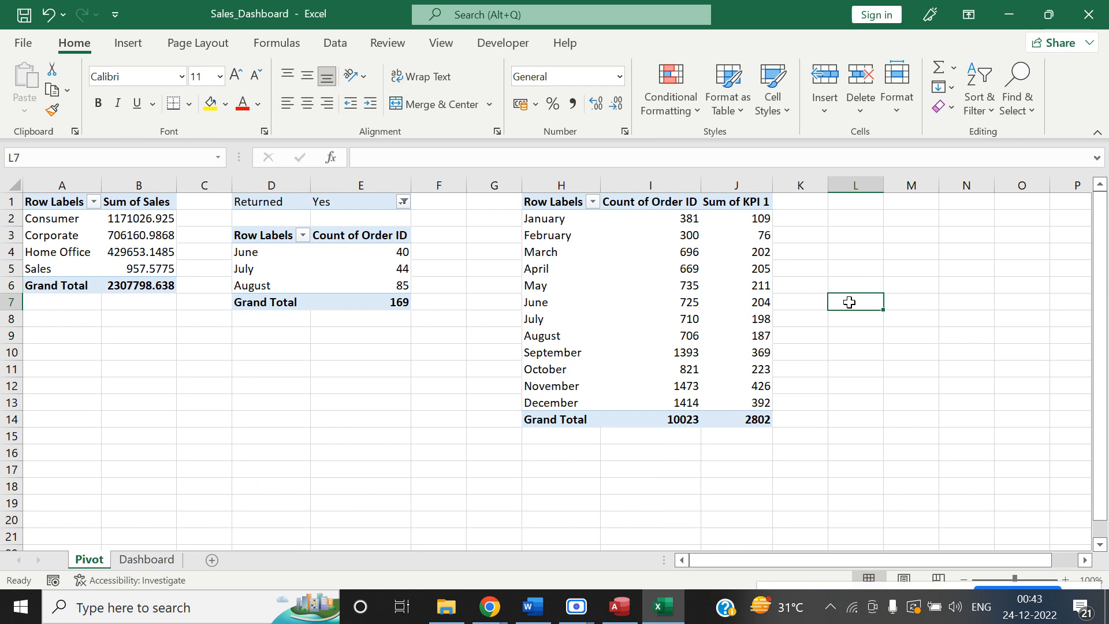
{"action": "type", "text": "=J"}
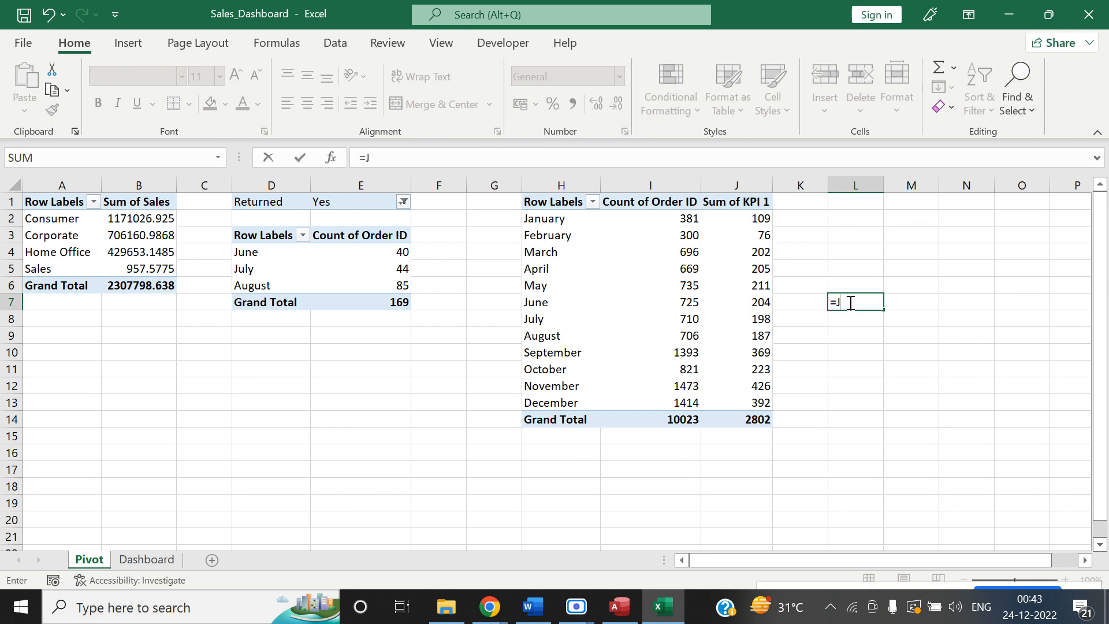
{"action": "type", "text": "7"}
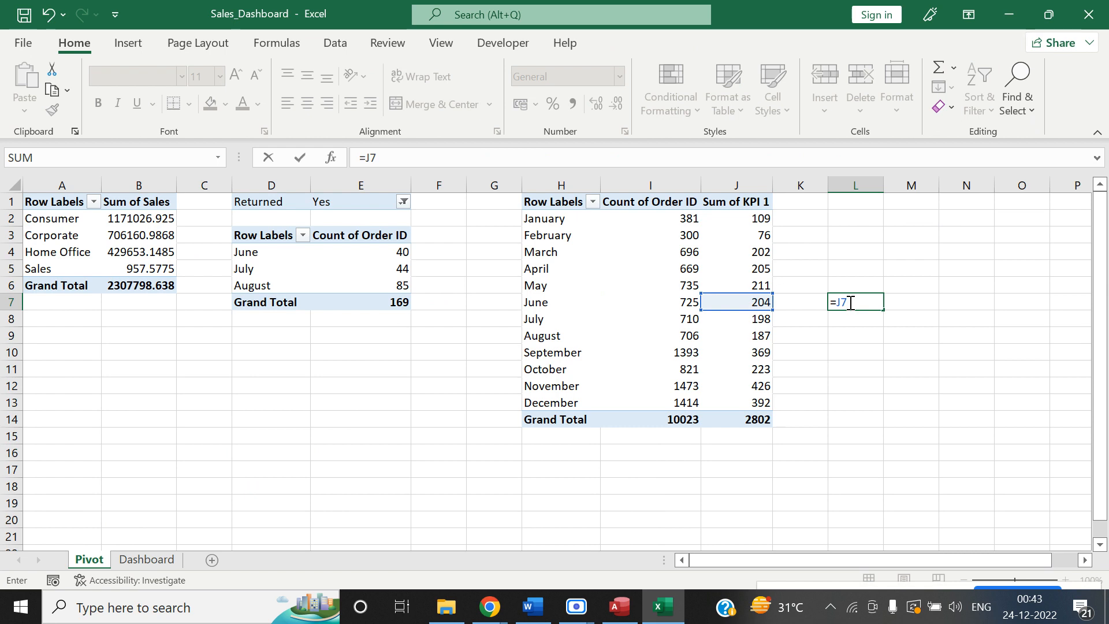
{"action": "type", "text": "/I"}
{"action": "type", "text": "7"}
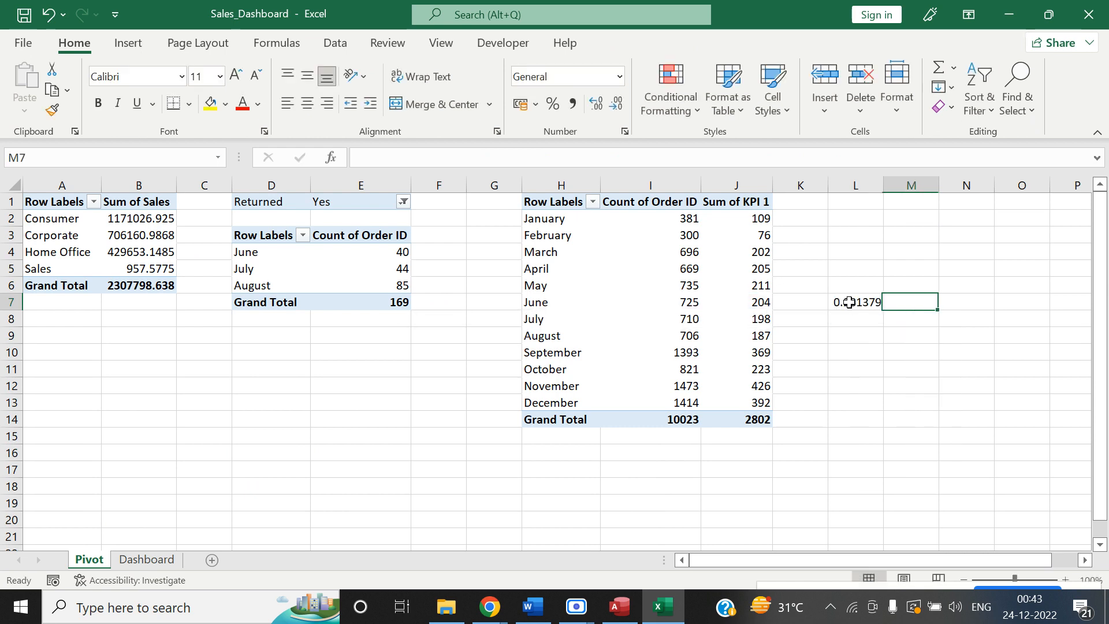
{"action": "key", "text": "ctrl+Return"}
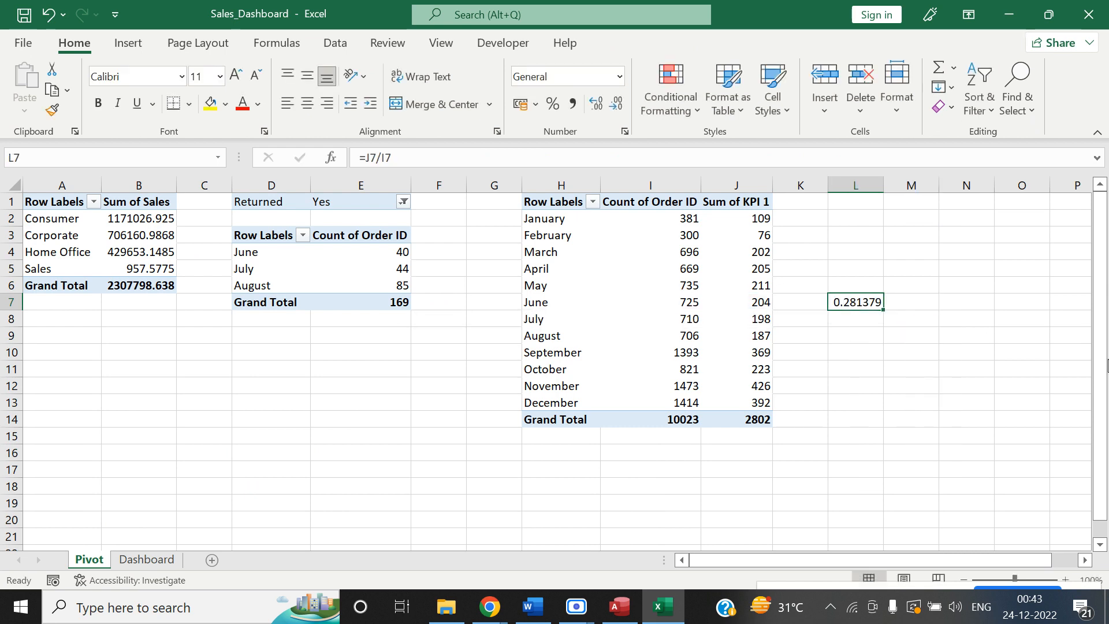
Copy the check formula from L7 to L8 for July, then clear both cells.
{"action": "key", "text": "ctrl+c"}
{"action": "left_click", "coordinate": [874, 324]}
{"action": "key", "text": "ctrl+v"}
{"action": "left_click", "coordinate": [861, 302]}
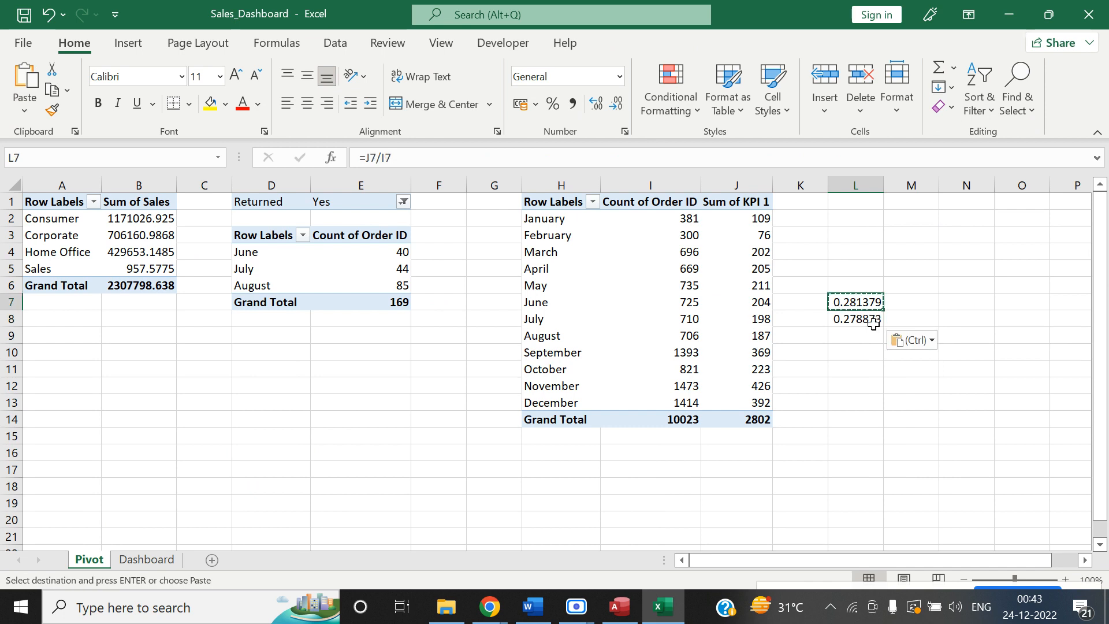
{"action": "left_click", "coordinate": [872, 321]}
{"action": "left_click_drag", "start_coordinate": [861, 301], "coordinate": [872, 322]}
{"action": "key", "text": "Delete"}
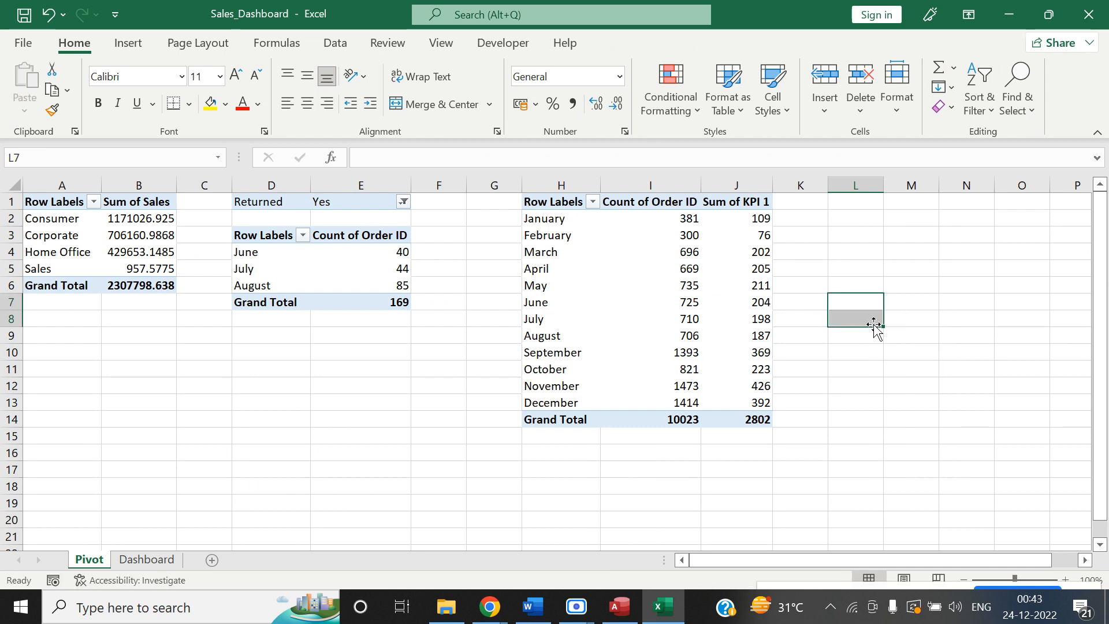
Return to the Dashboard sheet and review the June, July and August KPI 1 results in row 3.
{"action": "left_click", "coordinate": [139, 560]}
{"action": "left_click", "coordinate": [814, 368]}
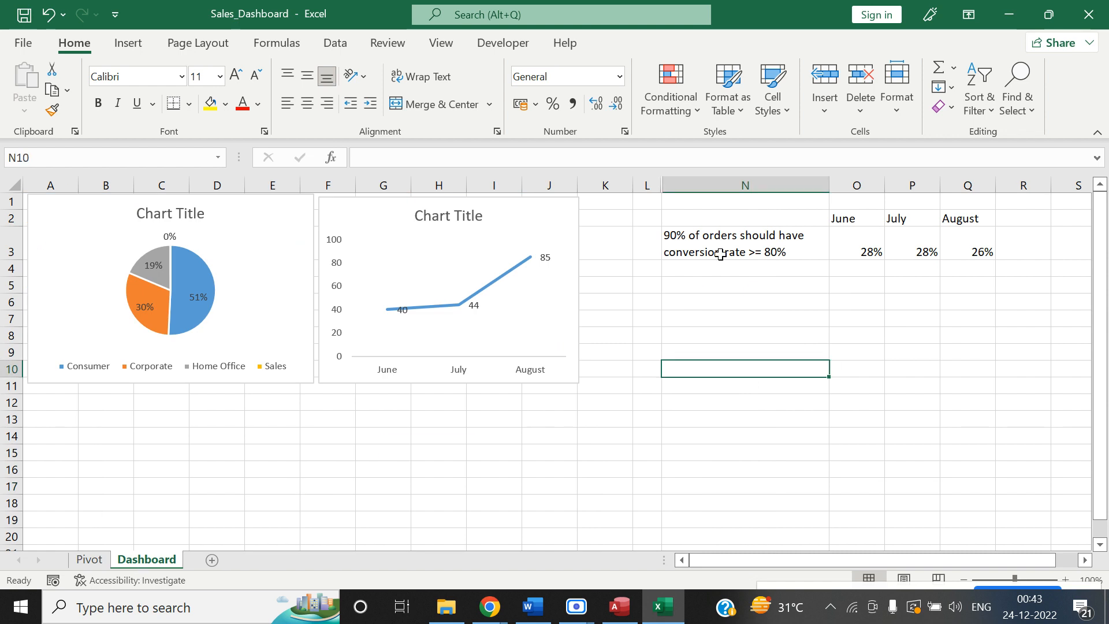
{"action": "left_click_drag", "start_coordinate": [721, 254], "coordinate": [968, 252]}
{"action": "left_click", "coordinate": [864, 249]}
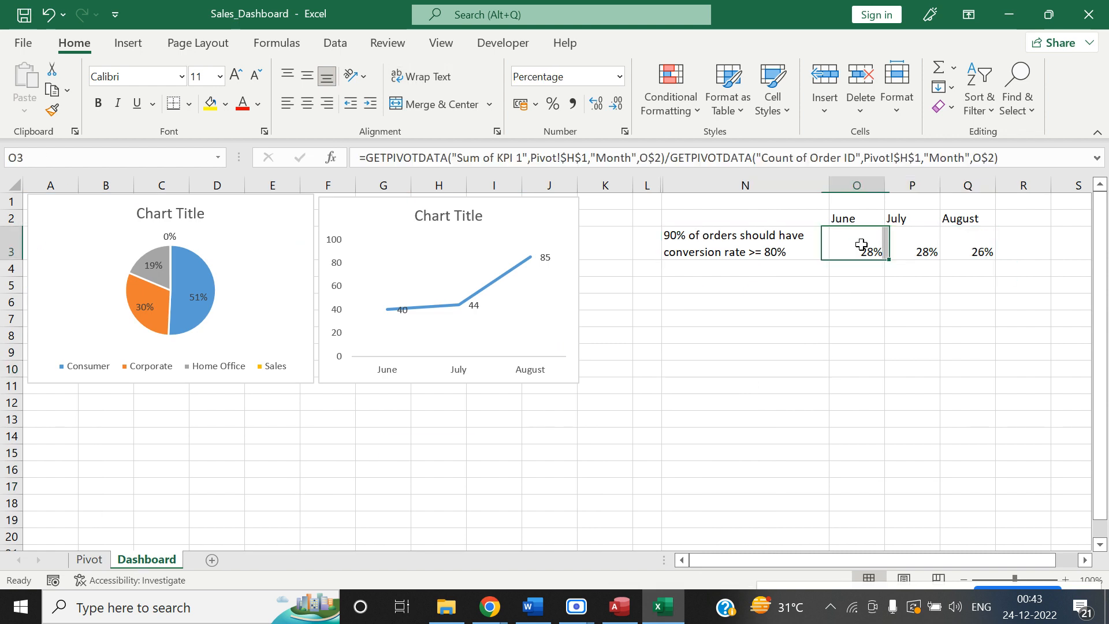
{"action": "left_click", "coordinate": [918, 249]}
{"action": "left_click", "coordinate": [967, 235]}
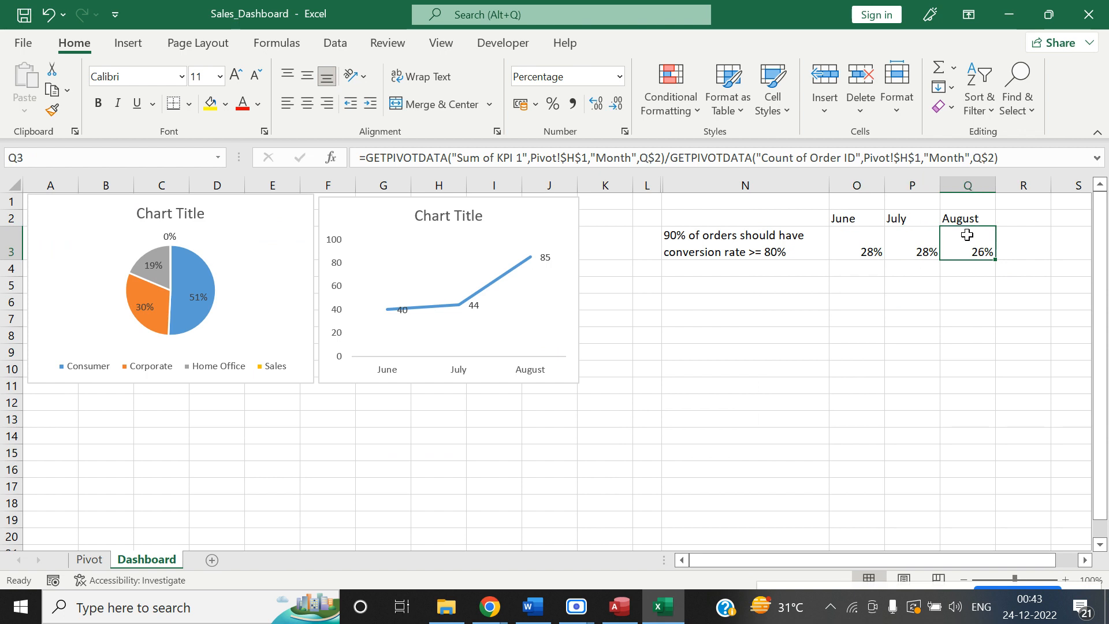
{"action": "left_click", "coordinate": [842, 248]}
Switch to Word to reread the KPI 1 requirement, then return to Excel and compare it with the results in O3:Q3.
{"action": "key", "text": "alt+Tab"}
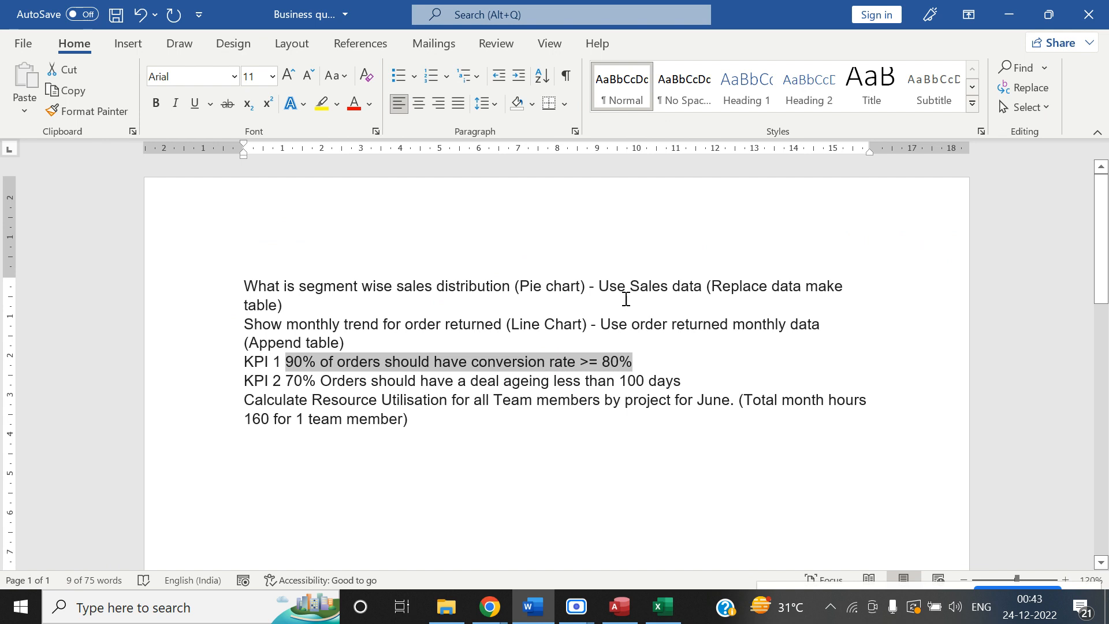
{"action": "left_click", "coordinate": [397, 380]}
{"action": "left_click_drag", "start_coordinate": [322, 364], "coordinate": [626, 364]}
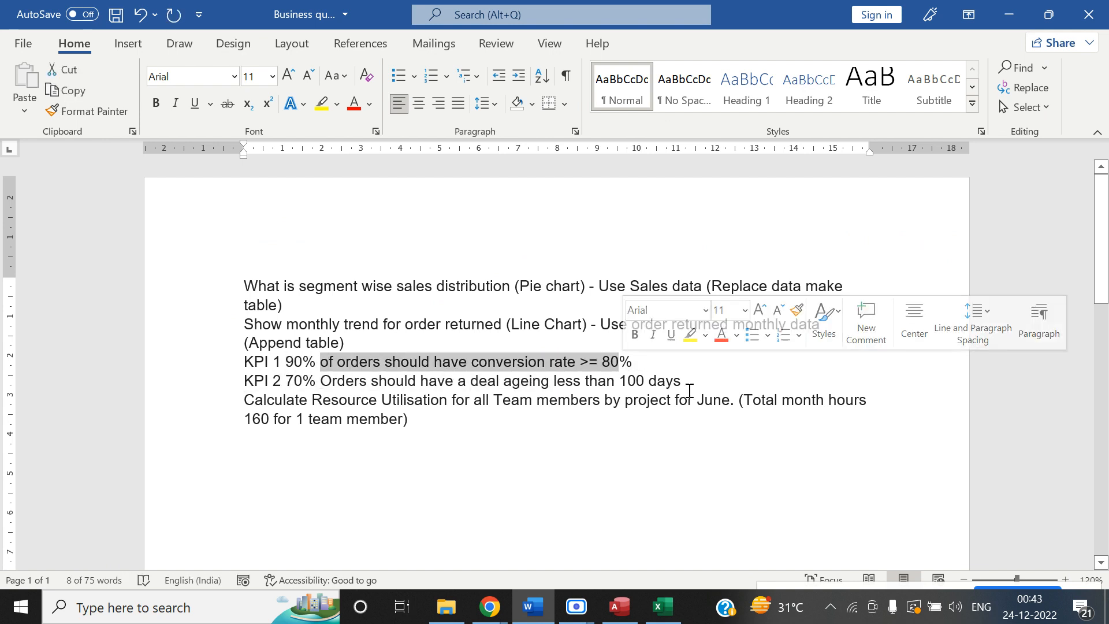
{"action": "left_click", "coordinate": [686, 471]}
{"action": "key", "text": "alt+Tab"}
{"action": "left_click", "coordinate": [899, 314]}
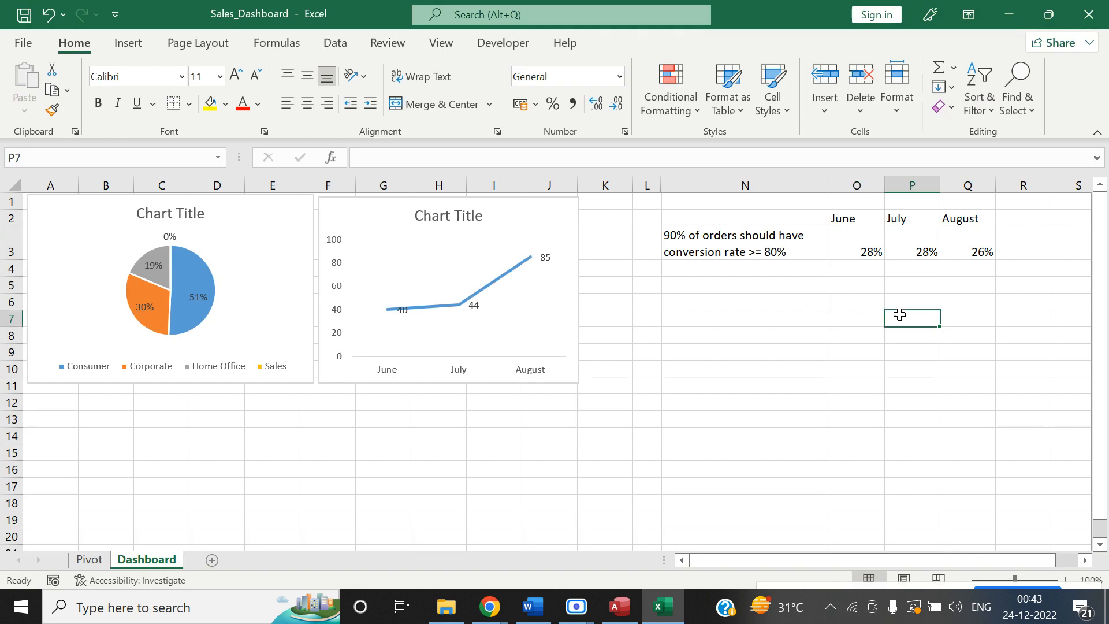
{"action": "left_click_drag", "start_coordinate": [854, 249], "coordinate": [982, 268]}
{"action": "left_click", "coordinate": [744, 287]}
Switch to Word, copy "70% Orders should have a deal ageing less than 100 days", and return to Excel.
{"action": "key", "text": "alt+Tab"}
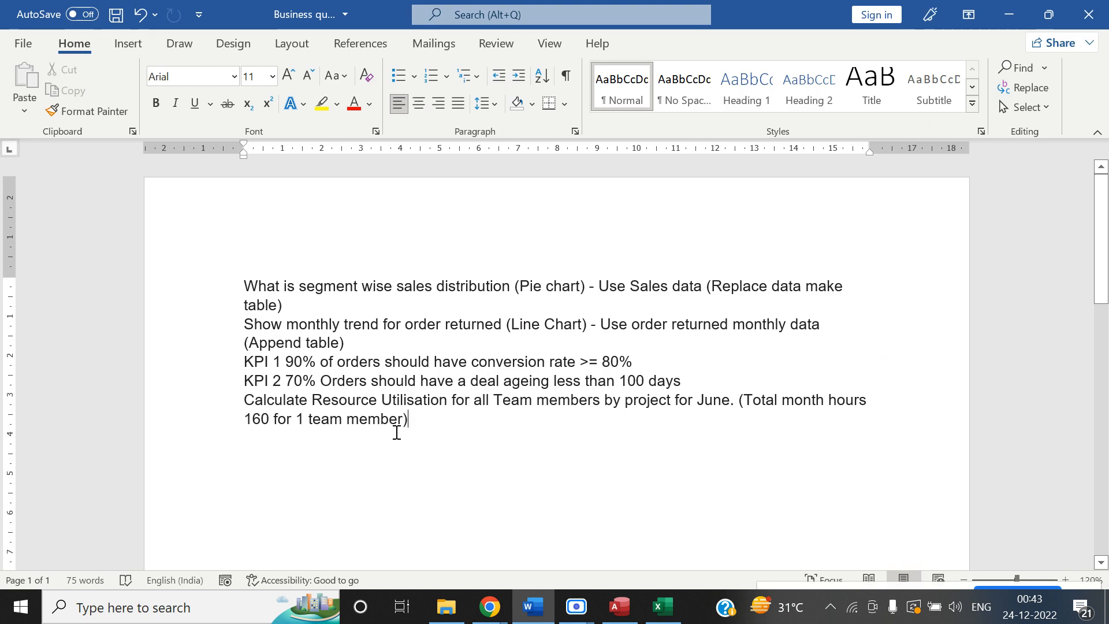
{"action": "left_click_drag", "start_coordinate": [288, 381], "coordinate": [677, 385]}
{"action": "key", "text": "ctrl+c"}
{"action": "key", "text": "alt+Tab"}
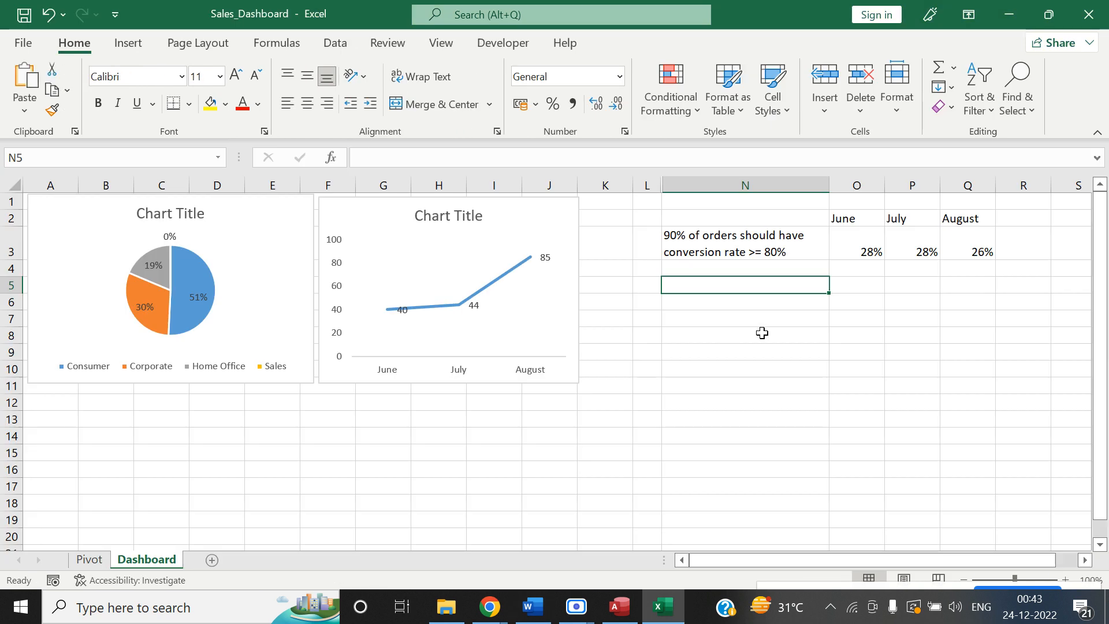
Paste the copied 70% deal ageing requirement into cell N4 as Unicode Text.
{"action": "key", "text": "Up"}
{"action": "key", "text": "ctrl+alt+v"}
{"action": "key", "text": "Down"}
{"action": "key", "text": "Down"}
{"action": "key", "text": "Down"}
{"action": "key", "text": "Down"}
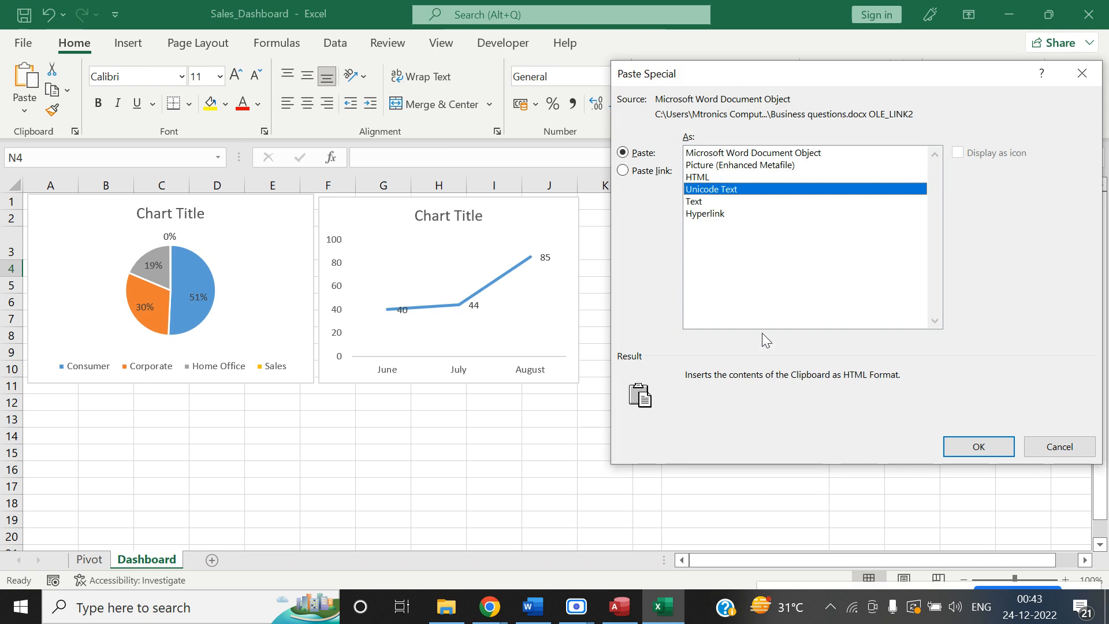
{"action": "key", "text": "Return"}
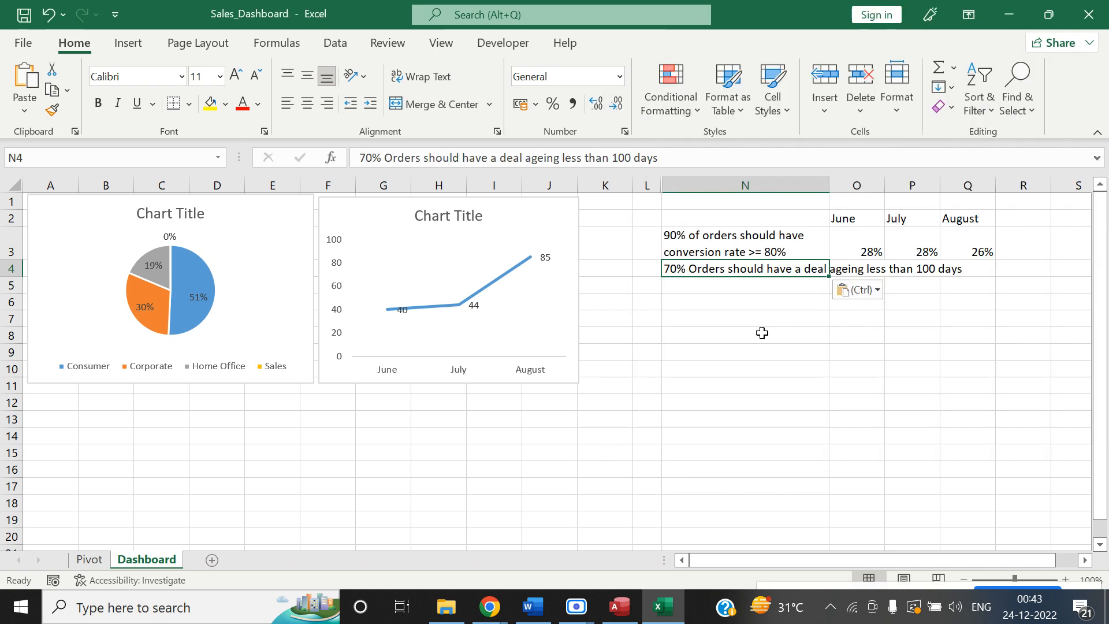
Copy only the formatting of N3 onto N4 so the KPI 2 text wraps, and end at O4.
{"action": "key", "text": "Up"}
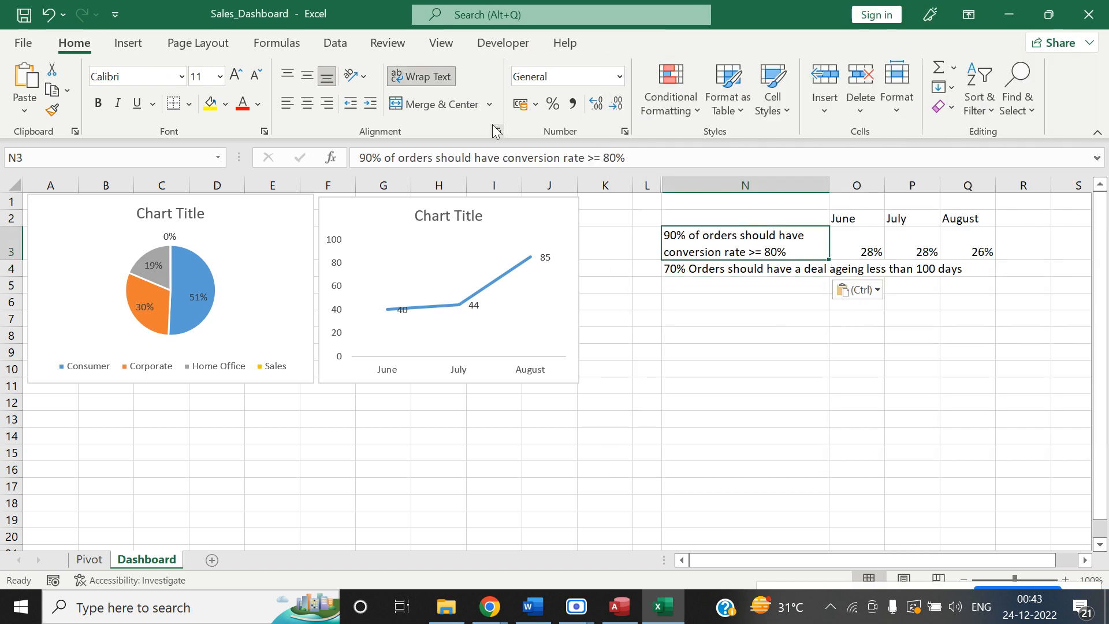
{"action": "key", "text": "ctrl+c"}
{"action": "key", "text": "Down"}
{"action": "key", "text": "ctrl+alt+v"}
{"action": "key", "text": "v"}
{"action": "key", "text": "t"}
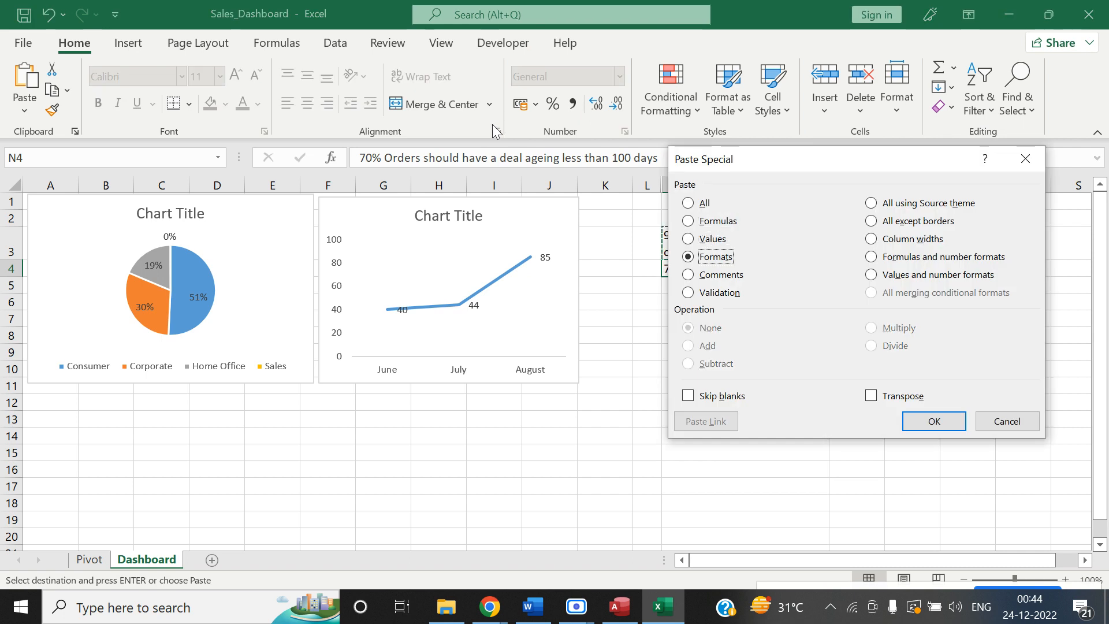
{"action": "key", "text": "Return"}
{"action": "key", "text": "Right"}
{"action": "key", "text": "Right"}
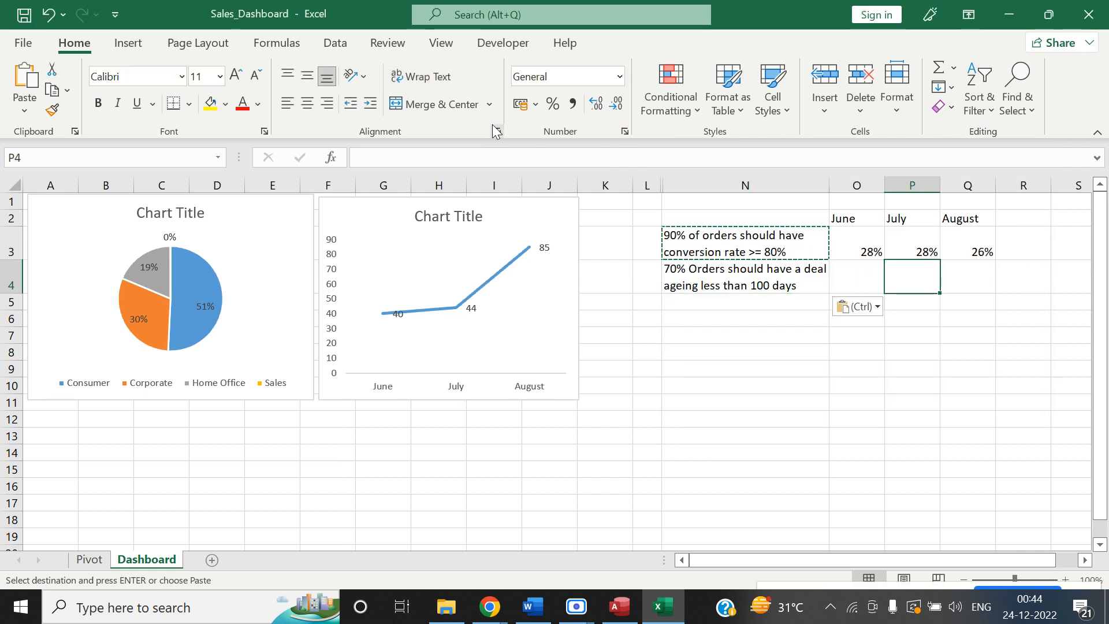
{"action": "key", "text": "Left"}
{"action": "key", "text": "Escape"}
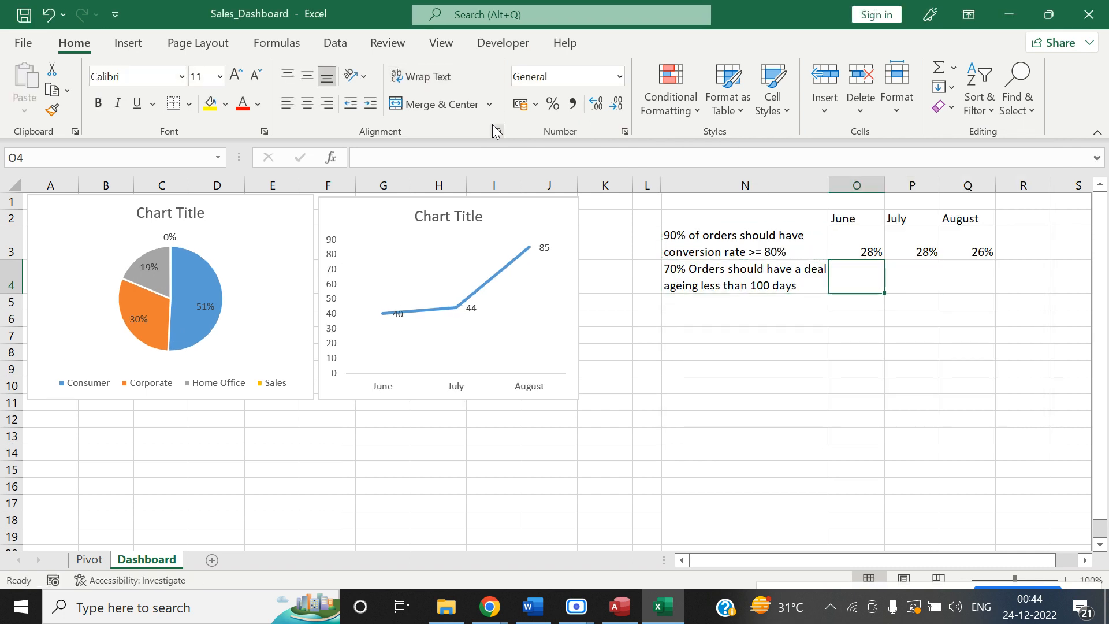
On the Pivot sheet, duplicate the monthly KPI 1 pivot table from H1:J14 to start at M1.
{"action": "left_click", "coordinate": [88, 560]}
{"action": "left_click", "coordinate": [427, 421]}
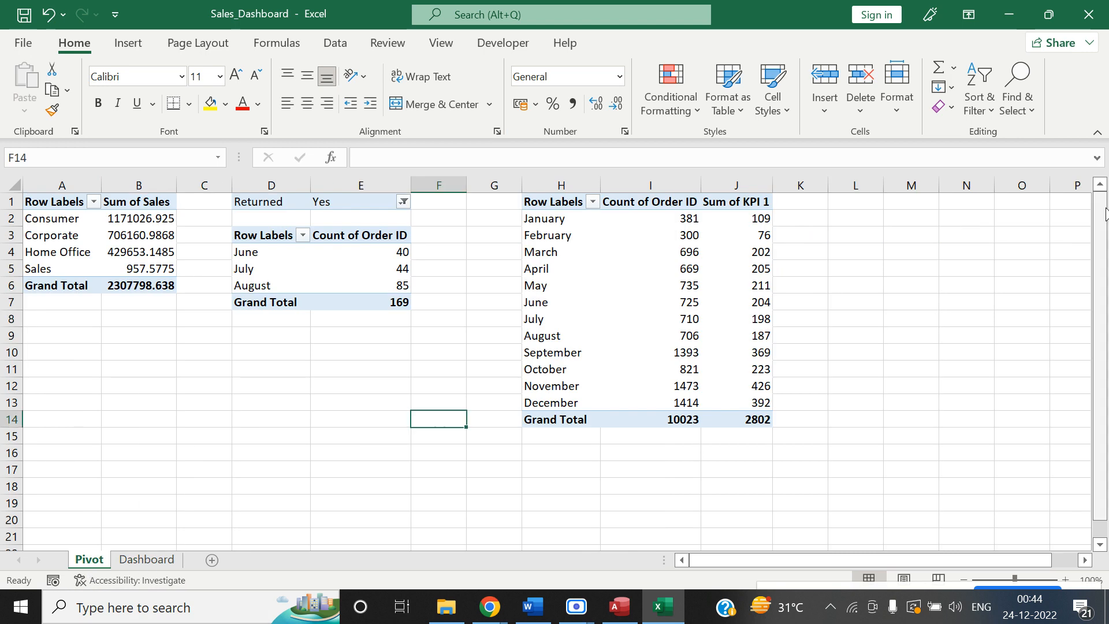
{"action": "left_click", "coordinate": [491, 202]}
{"action": "key", "text": "Right"}
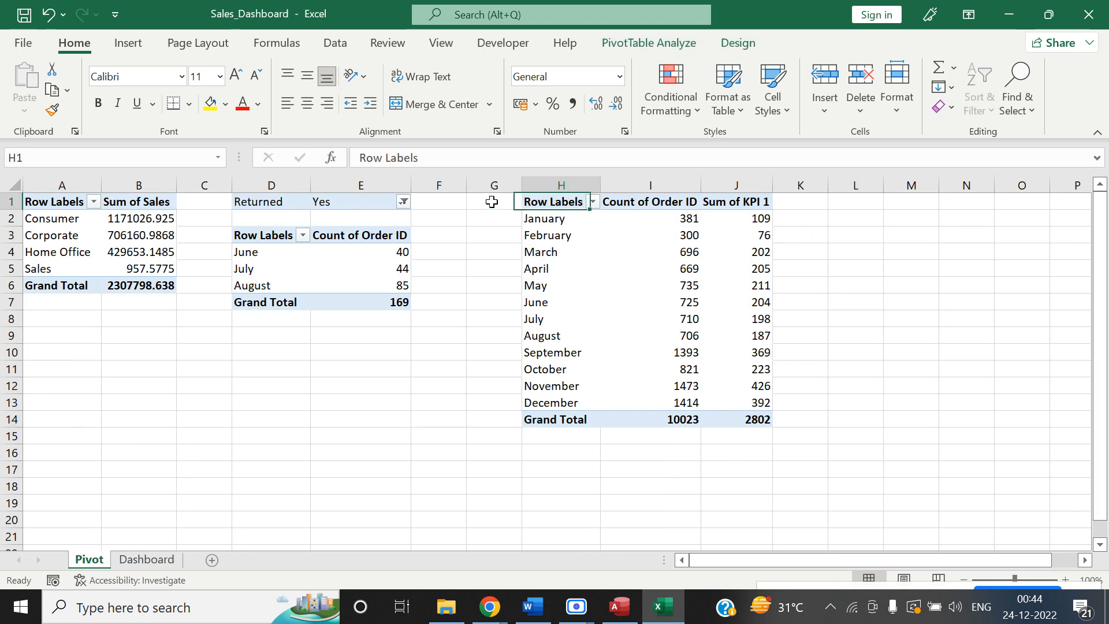
{"action": "key", "text": "ctrl+shift+Right"}
{"action": "key", "text": "ctrl+shift+Down"}
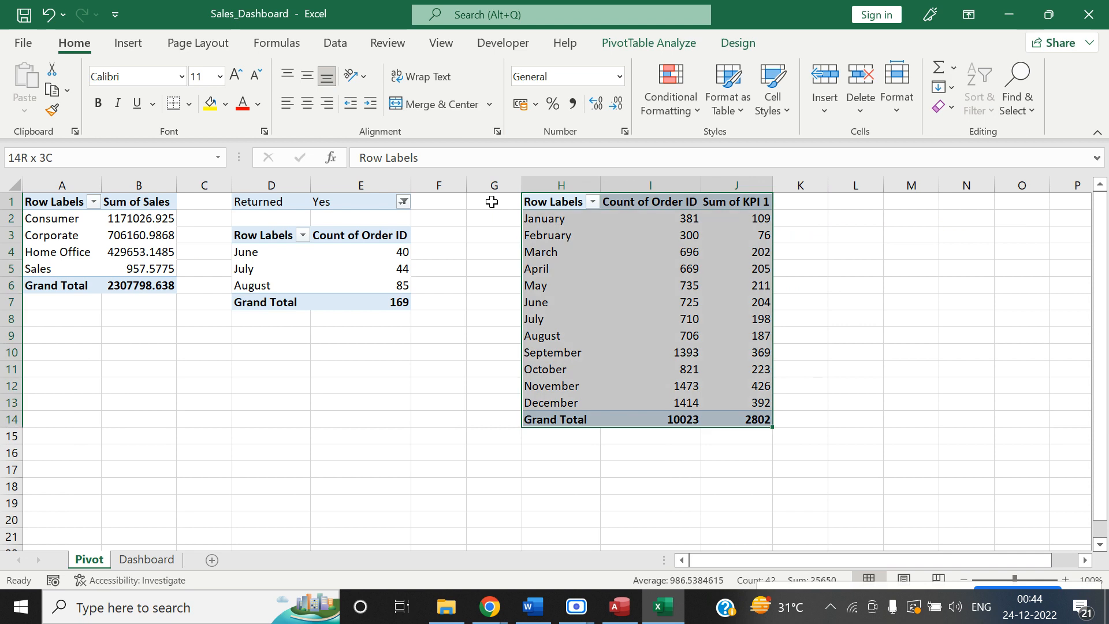
{"action": "key", "text": "ctrl+c"}
{"action": "key", "text": "Right"}
{"action": "key", "text": "Right"}
{"action": "key", "text": "Right"}
{"action": "key", "text": "Right"}
{"action": "key", "text": "Right"}
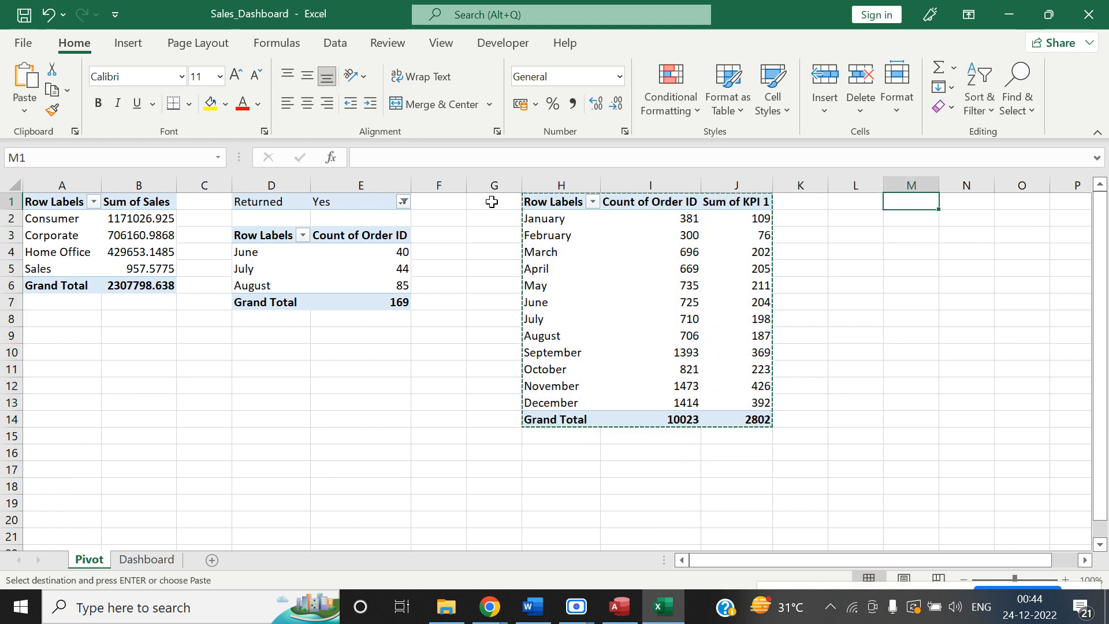
{"action": "key", "text": "ctrl+v"}
{"action": "key", "text": "Right"}
{"action": "key", "text": "Right"}
{"action": "key", "text": "Right"}
{"action": "key", "text": "Right"}
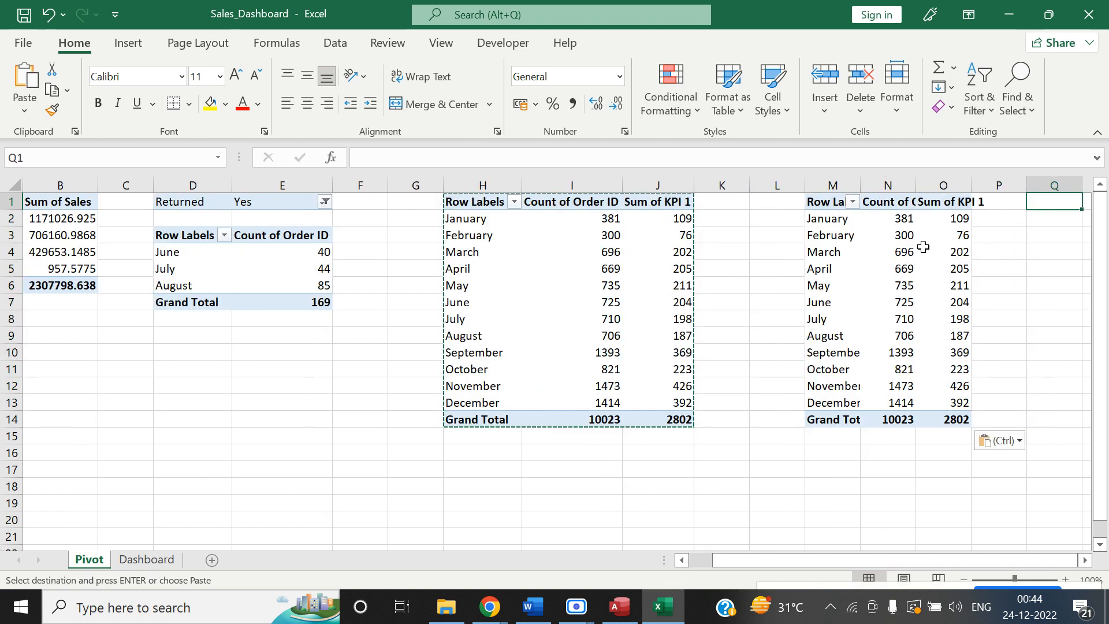
Show the field list for the duplicated pivot table and remove Sum of KPI 1 from its values.
{"action": "right_click", "coordinate": [923, 247]}
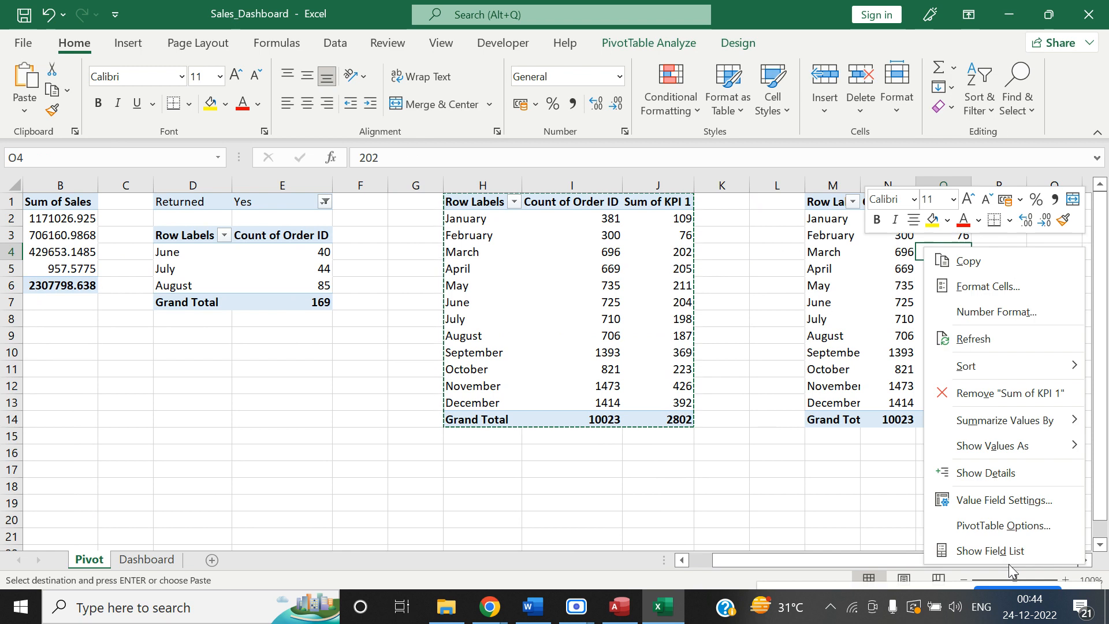
{"action": "left_click", "coordinate": [1008, 552]}
{"action": "left_click", "coordinate": [1092, 519]}
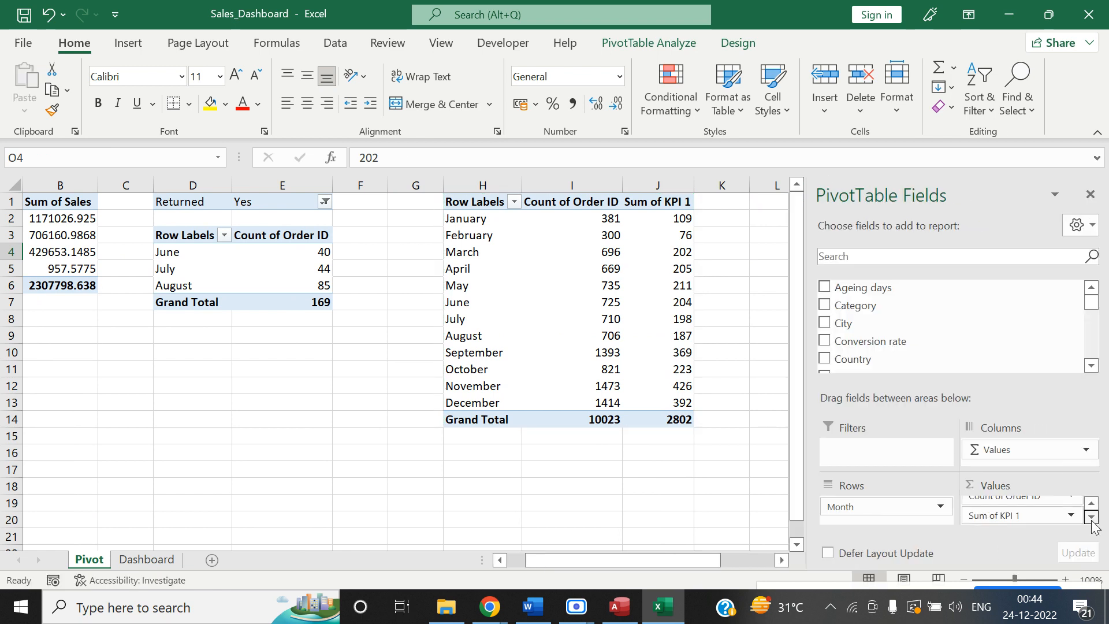
{"action": "left_click", "coordinate": [1059, 516]}
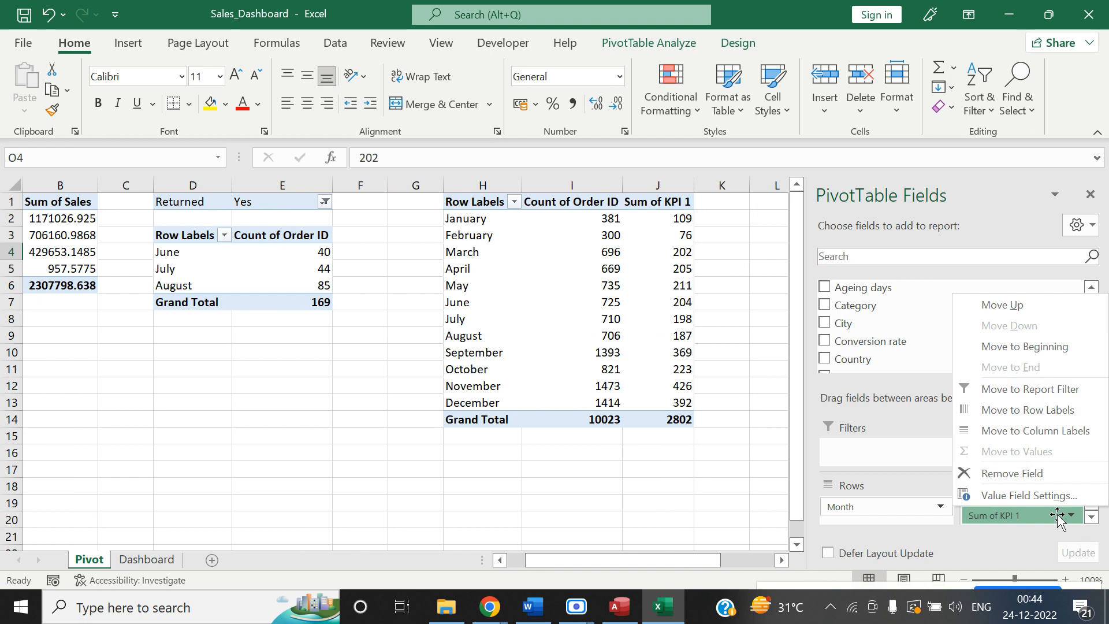
{"action": "left_click", "coordinate": [1039, 481]}
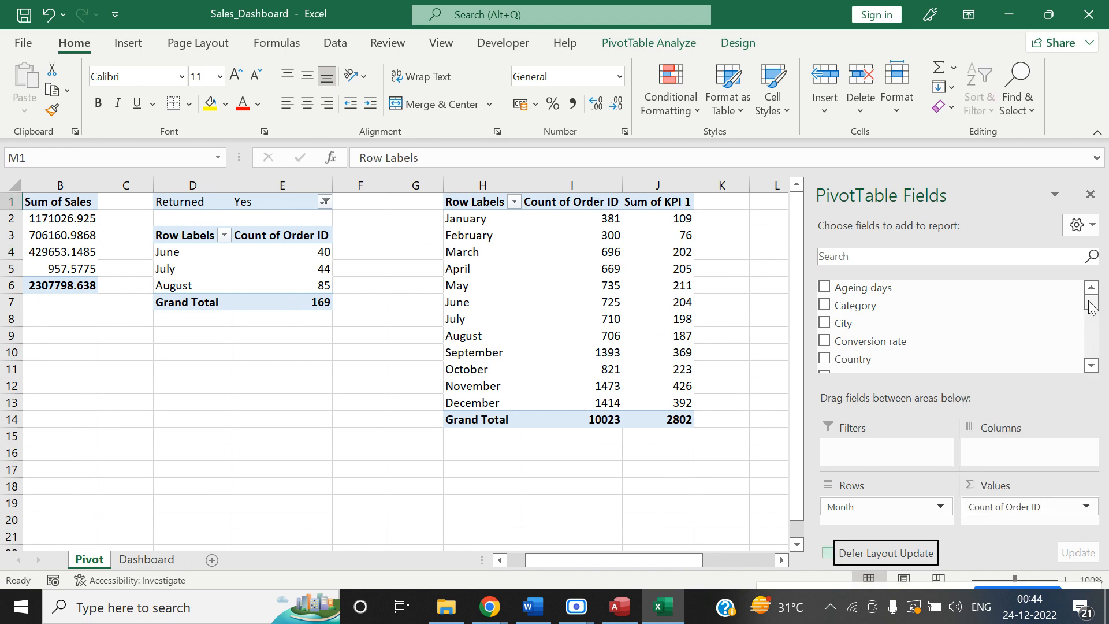
Search the pivot fields for "KPI", add KPI 2 to the values, and close the field list.
{"action": "scroll", "coordinate": [1092, 307], "scroll_direction": "down", "scroll_amount": 6}
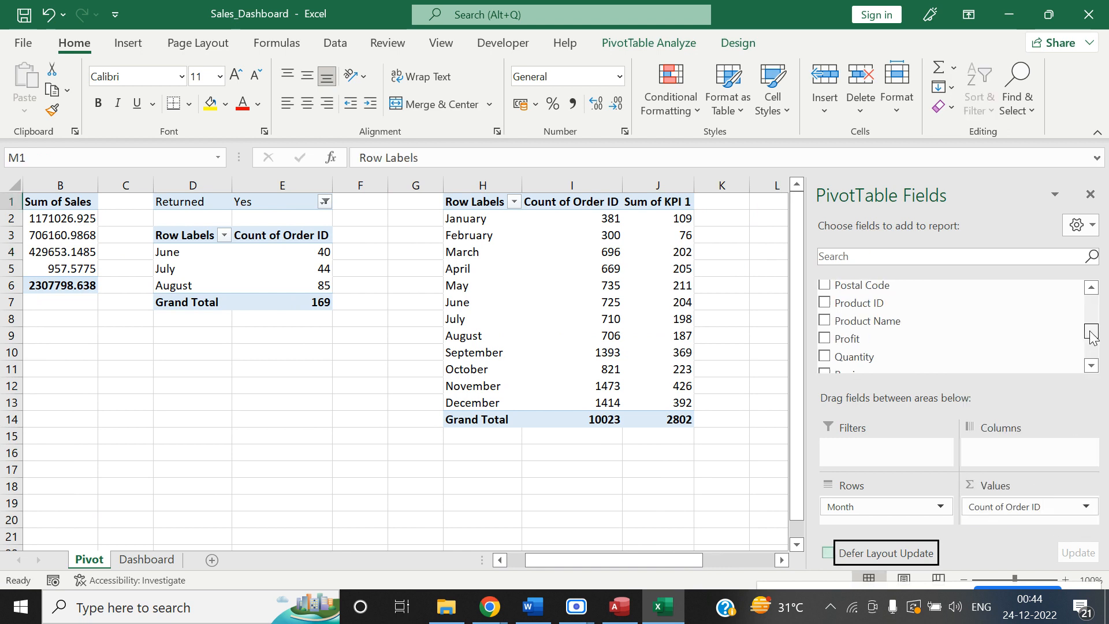
{"action": "left_click", "coordinate": [946, 254]}
{"action": "type", "text": "KPI"}
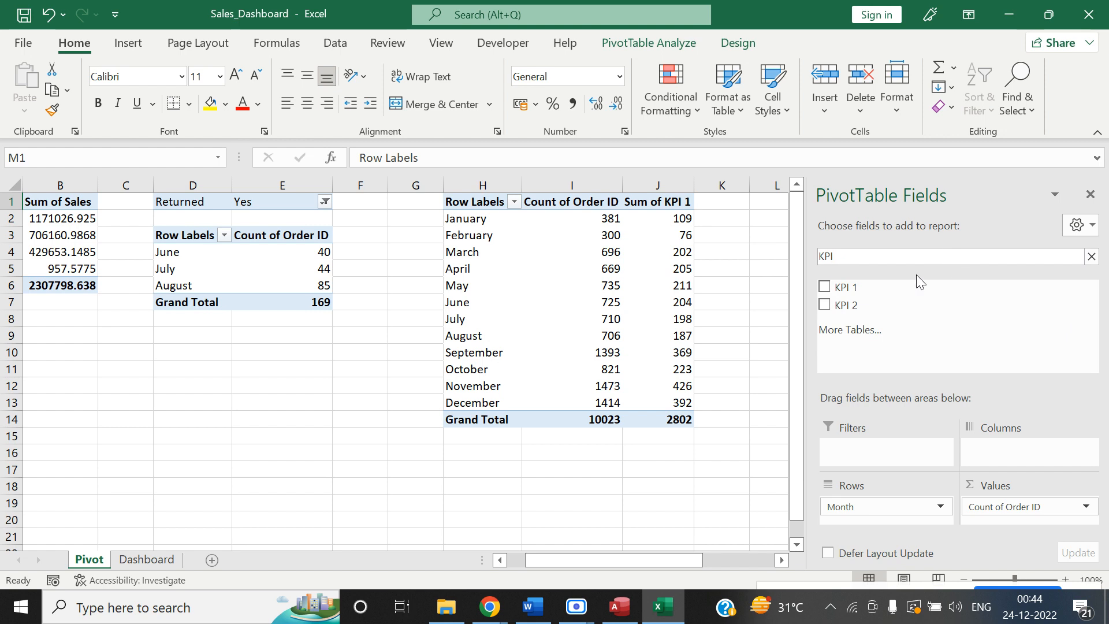
{"action": "left_click_drag", "start_coordinate": [884, 304], "coordinate": [999, 518]}
{"action": "left_click", "coordinate": [1090, 194]}
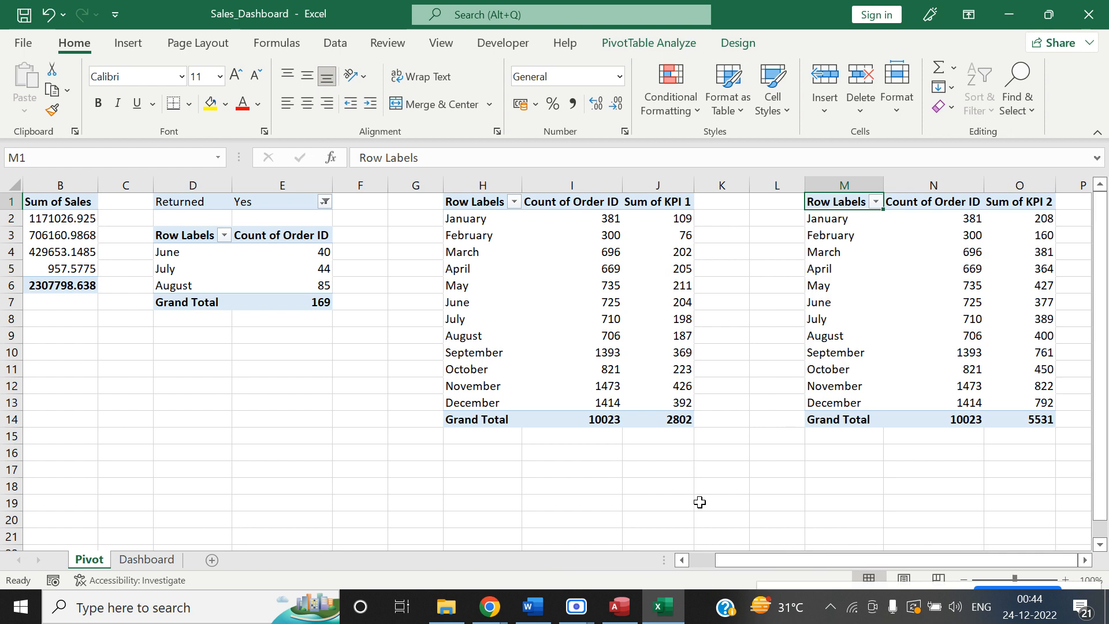
In Dashboard cell O4, enter a formula dividing January's Sum of KPI 2 by its Count of Order ID from the M1 pivot table.
{"action": "left_click", "coordinate": [149, 558]}
{"action": "key", "text": "Up"}
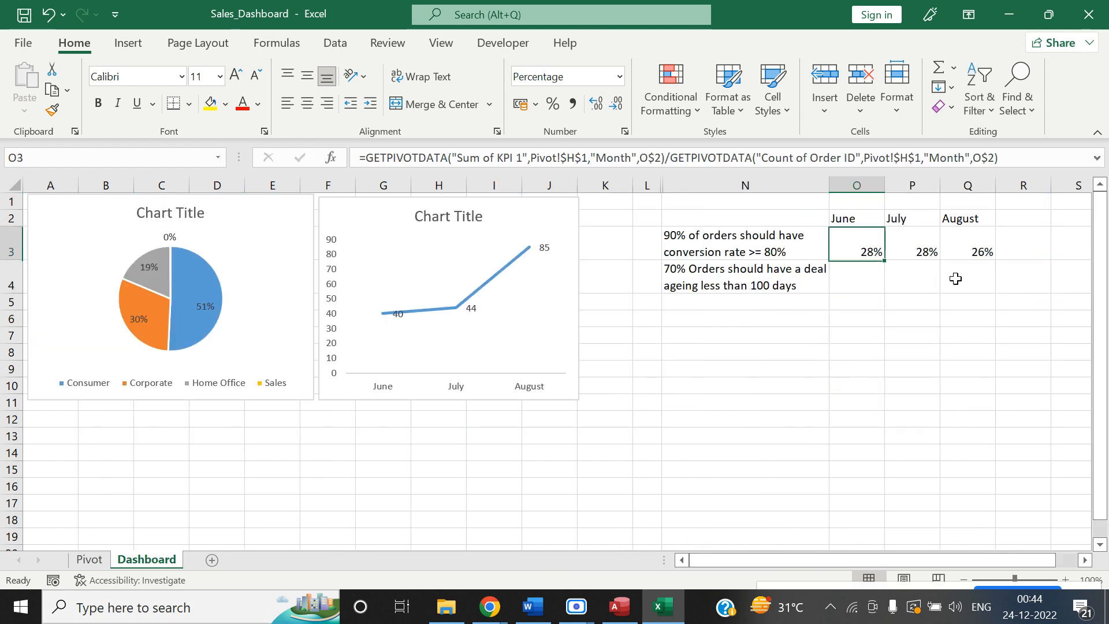
{"action": "key", "text": "Down"}
{"action": "type", "text": "="}
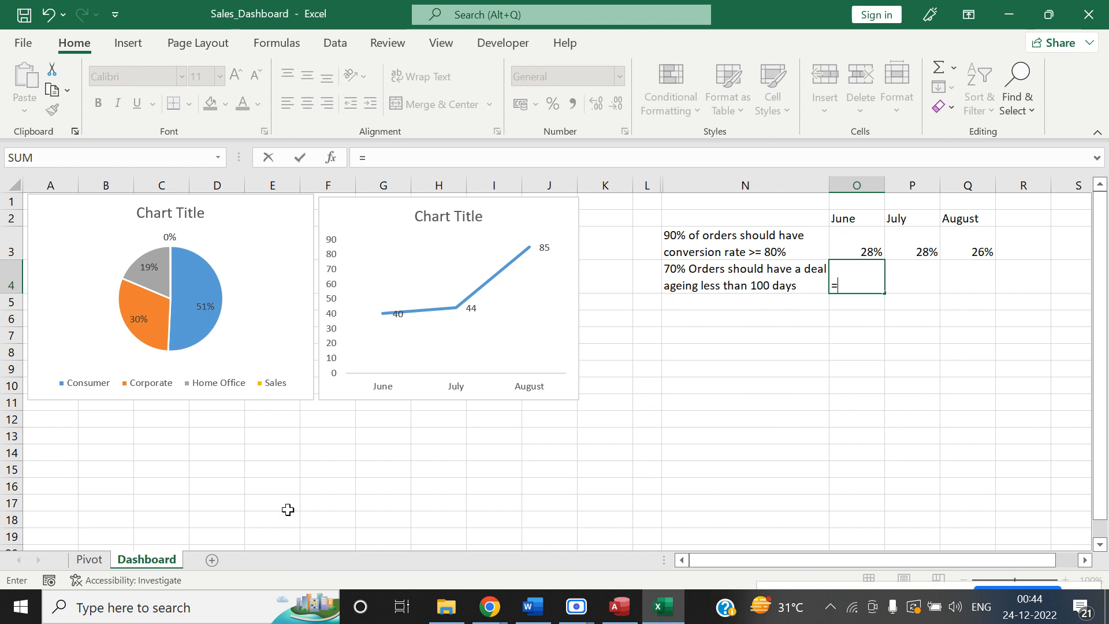
{"action": "left_click", "coordinate": [93, 560]}
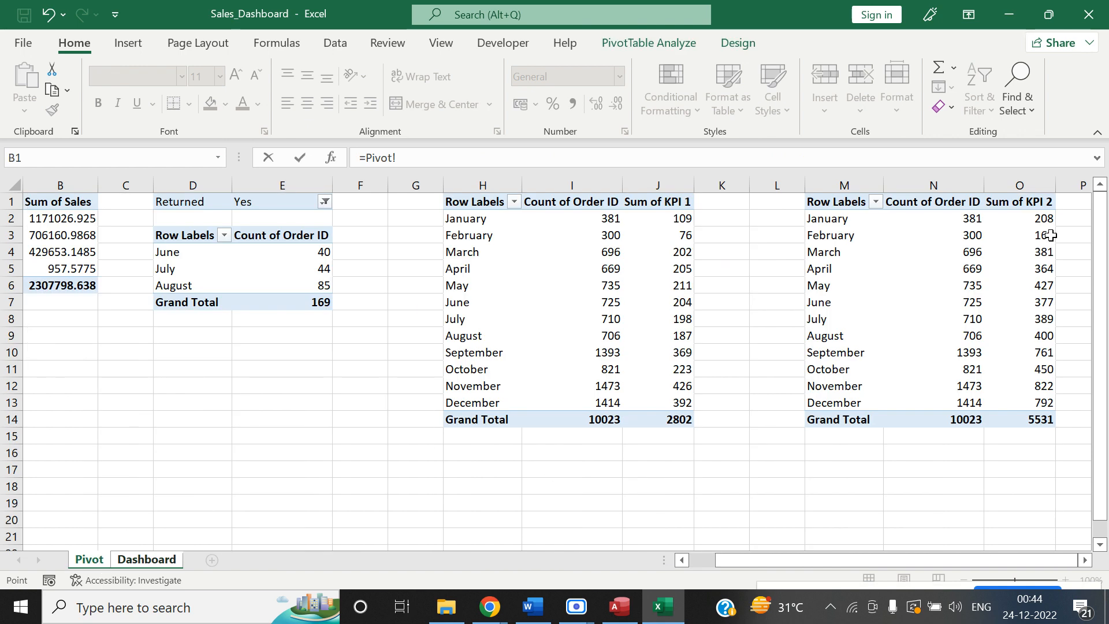
{"action": "left_click", "coordinate": [1045, 219]}
{"action": "type", "text": "/"}
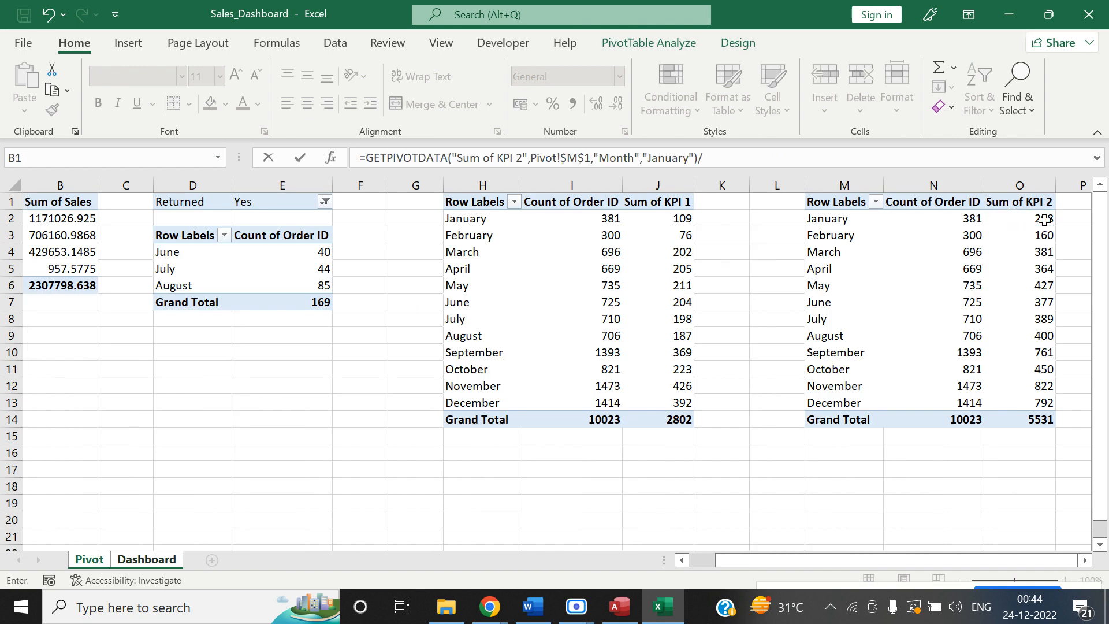
{"action": "left_click", "coordinate": [981, 221]}
{"action": "key", "text": "Tab"}
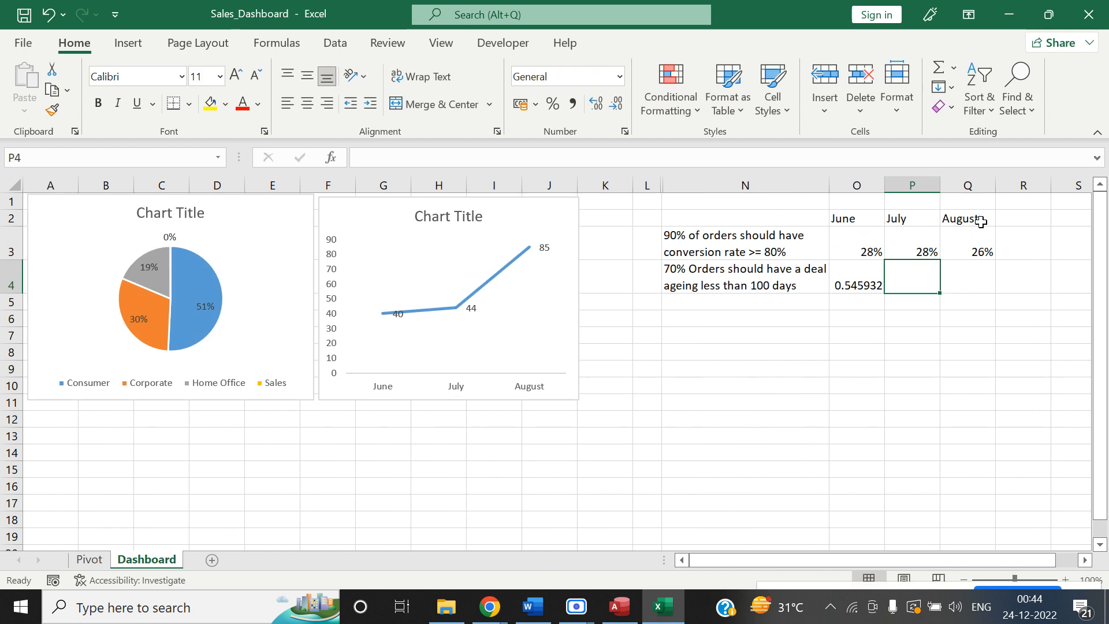
Replace "January" in the Sum of KPI 2 part of the O4 formula with the reference O$2.
{"action": "key", "text": "Left"}
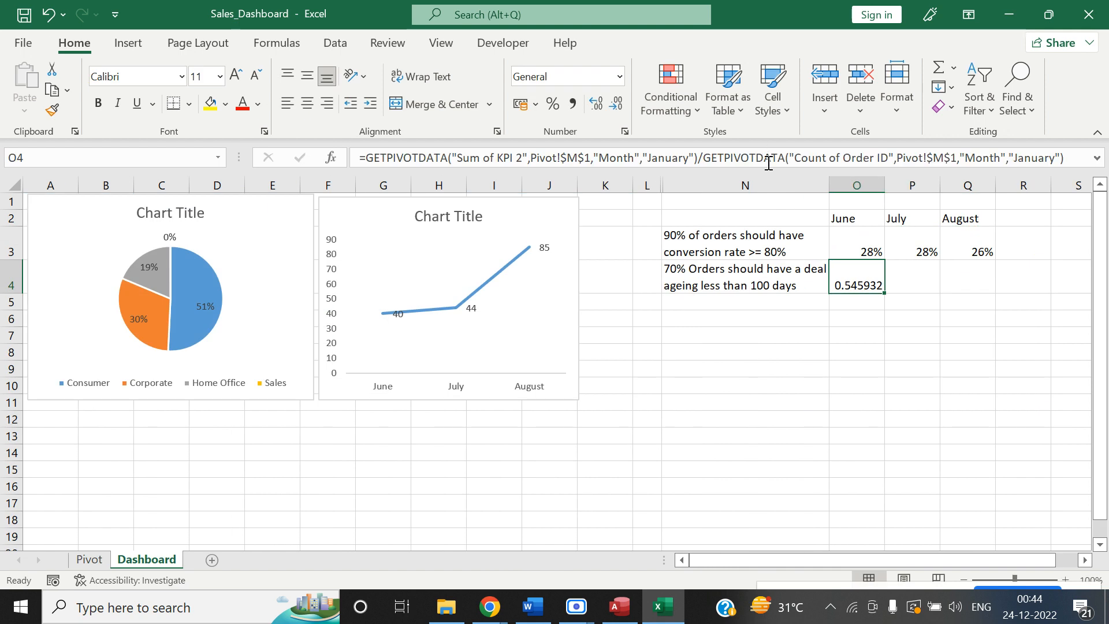
{"action": "left_click_drag", "start_coordinate": [647, 154], "coordinate": [697, 153]}
{"action": "key", "text": "BackSpace"}
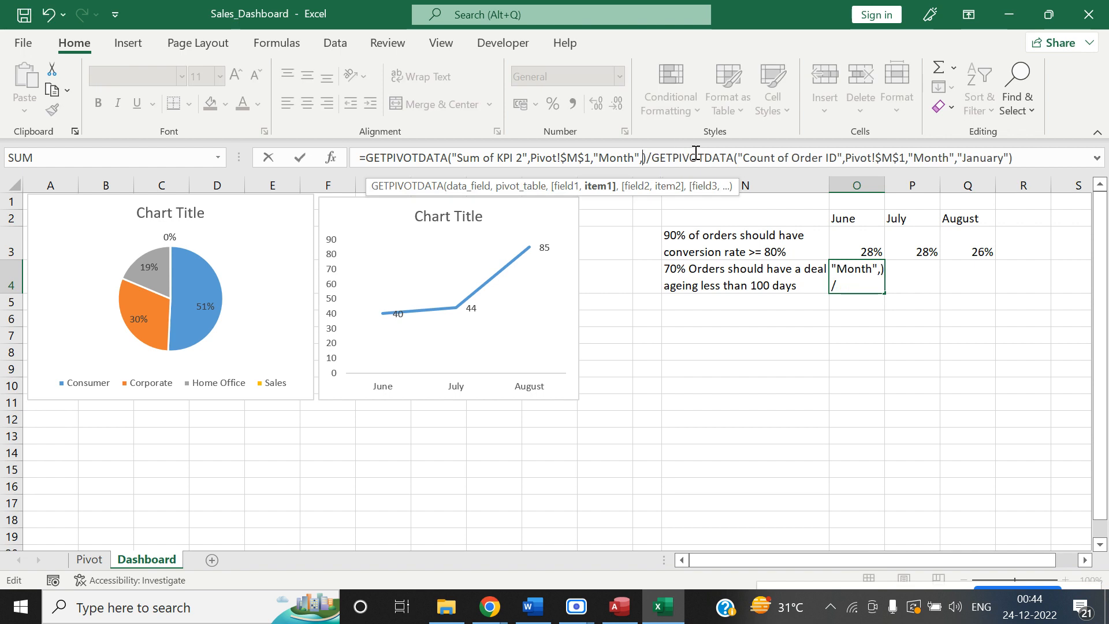
{"action": "left_click", "coordinate": [851, 218]}
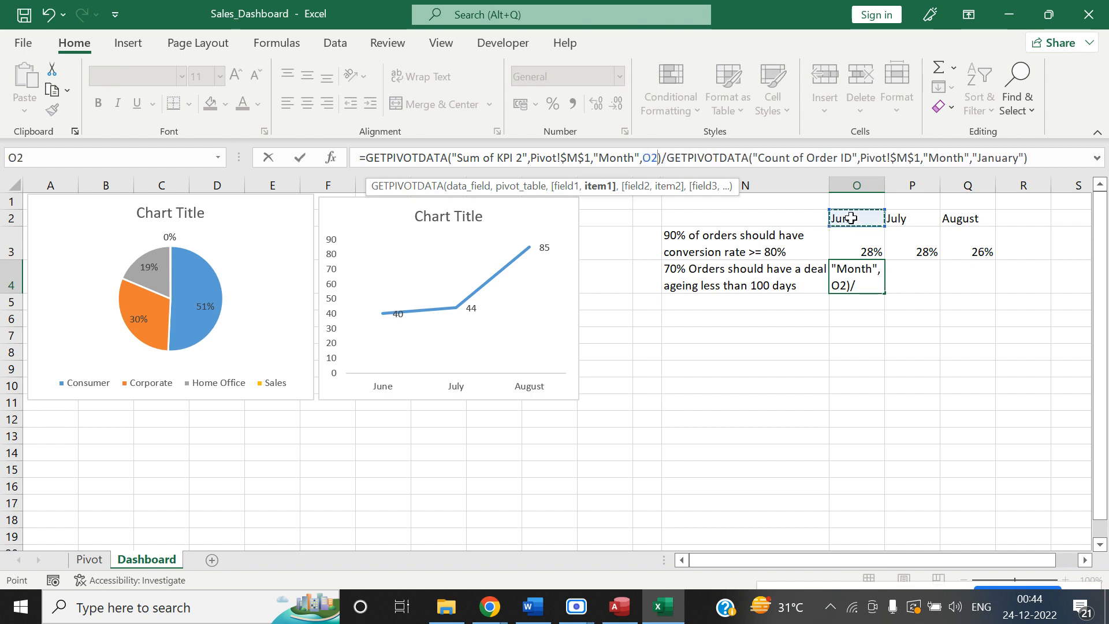
{"action": "key", "text": "F4"}
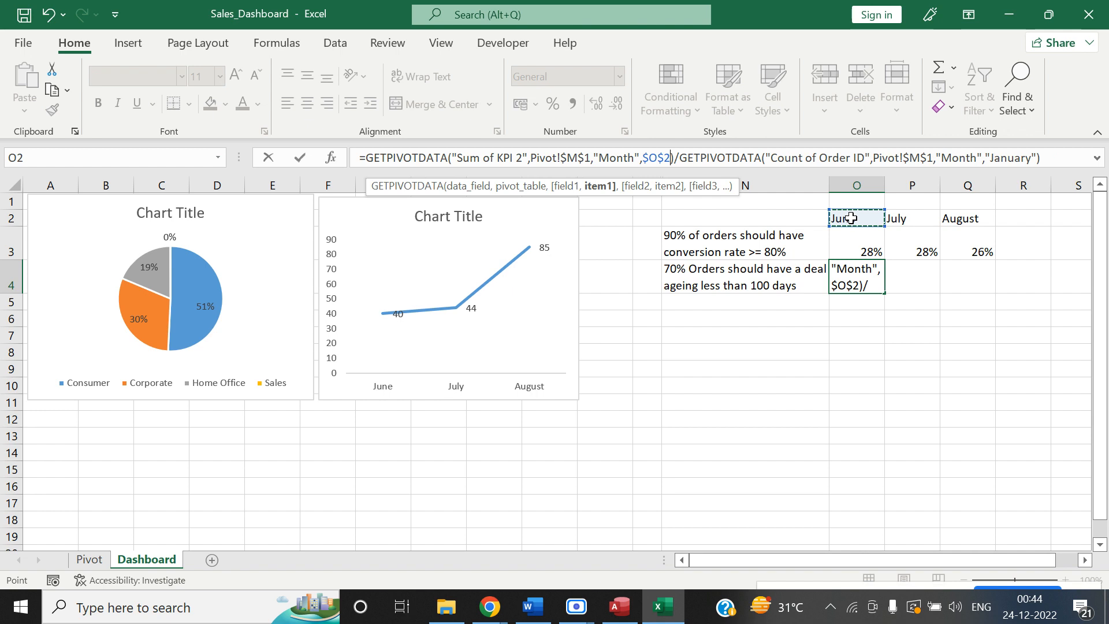
{"action": "key", "text": "F4"}
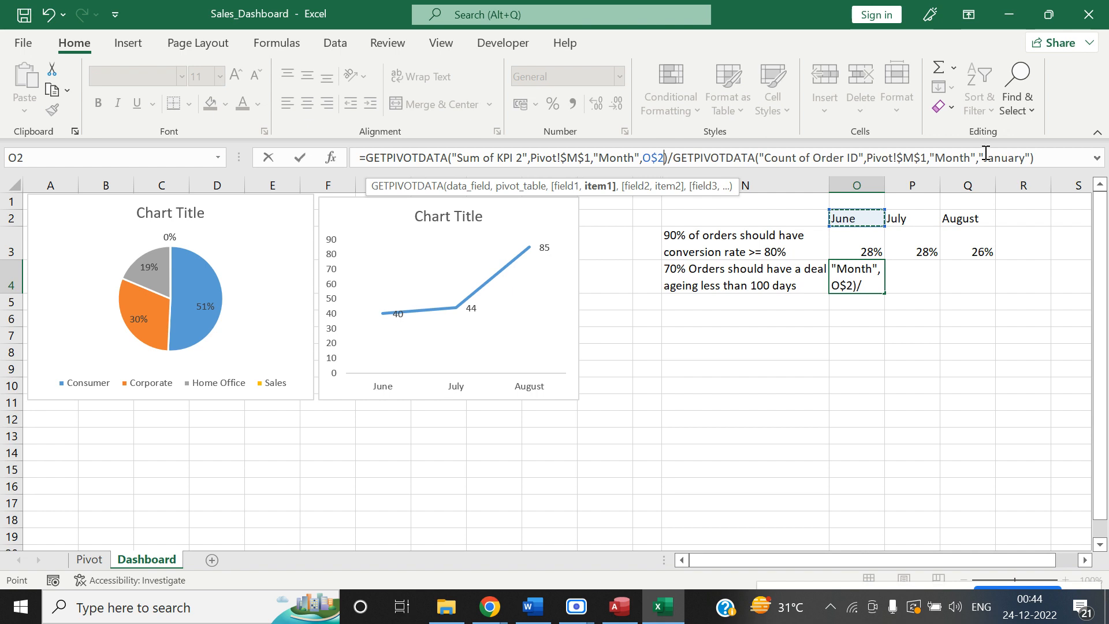
Replace "January" in the Count of Order ID part of the O4 formula with O$2 and commit the formula.
{"action": "left_click_drag", "start_coordinate": [980, 153], "coordinate": [1029, 156]}
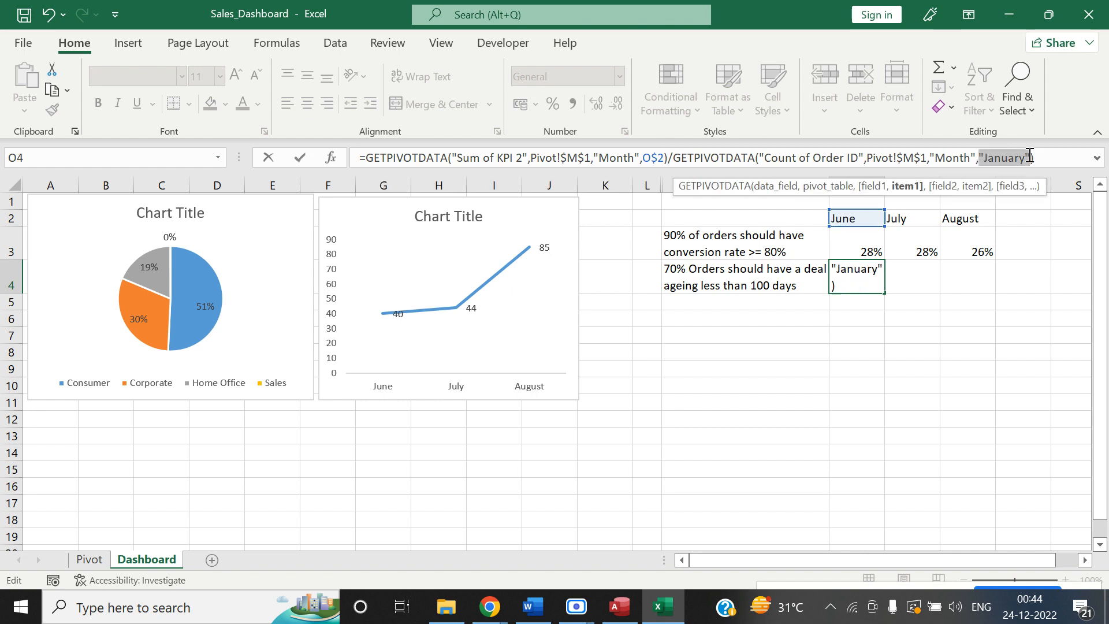
{"action": "key", "text": "BackSpace"}
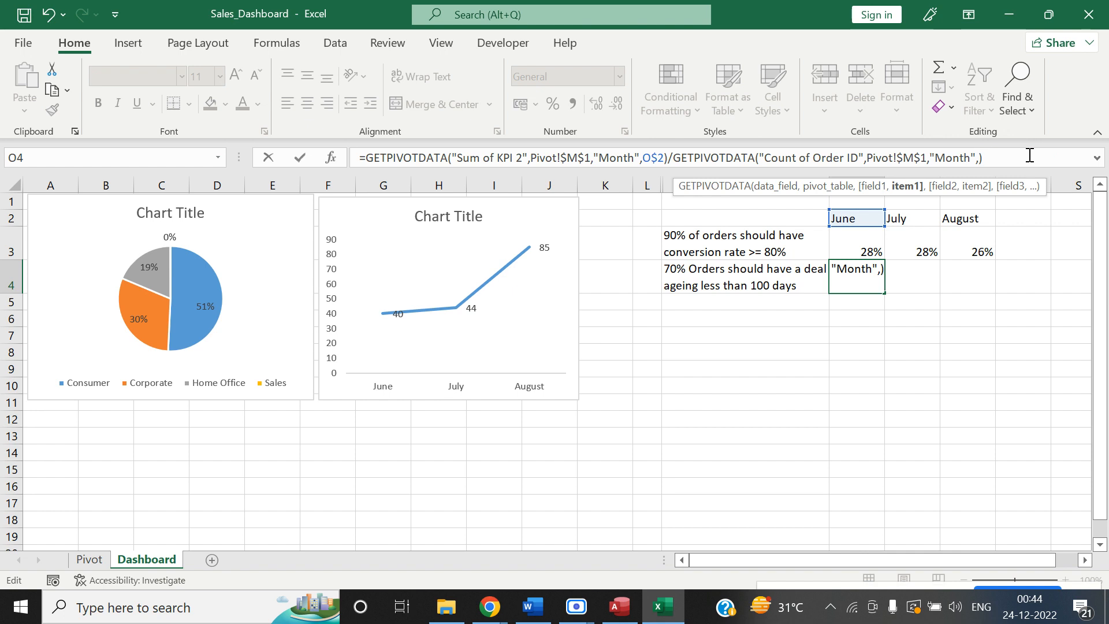
{"action": "left_click", "coordinate": [863, 219]}
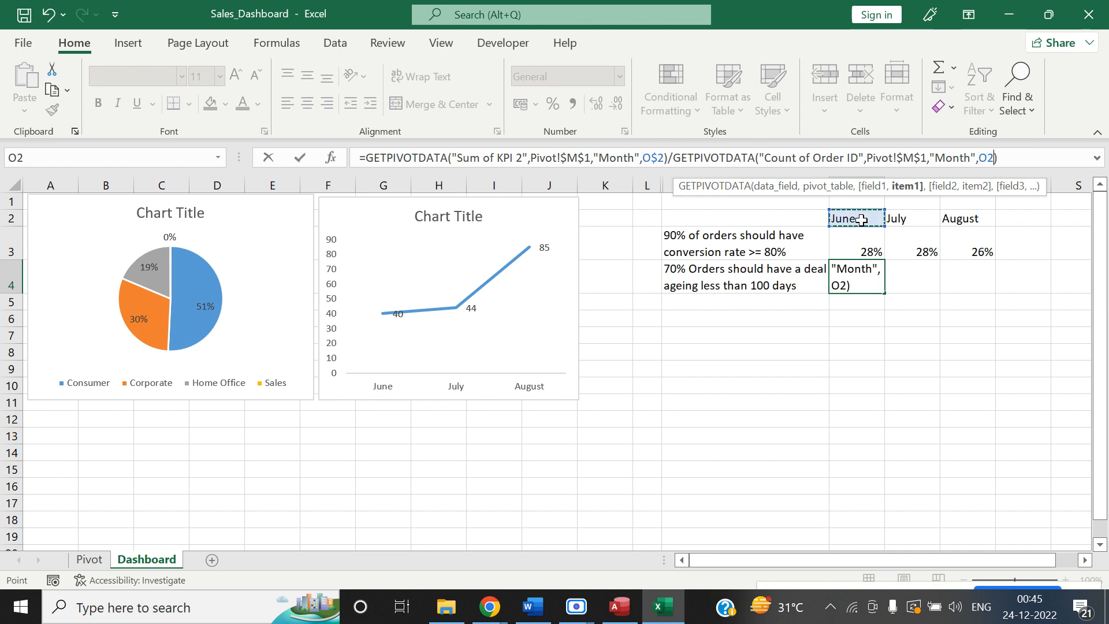
{"action": "key", "text": "F4"}
{"action": "key", "text": "F4"}
{"action": "key", "text": "Tab"}
Copy the O4 formula across to P4:Q4 and format O4:Q4 as percentages.
{"action": "key", "text": "Left"}
{"action": "key", "text": "ctrl+c"}
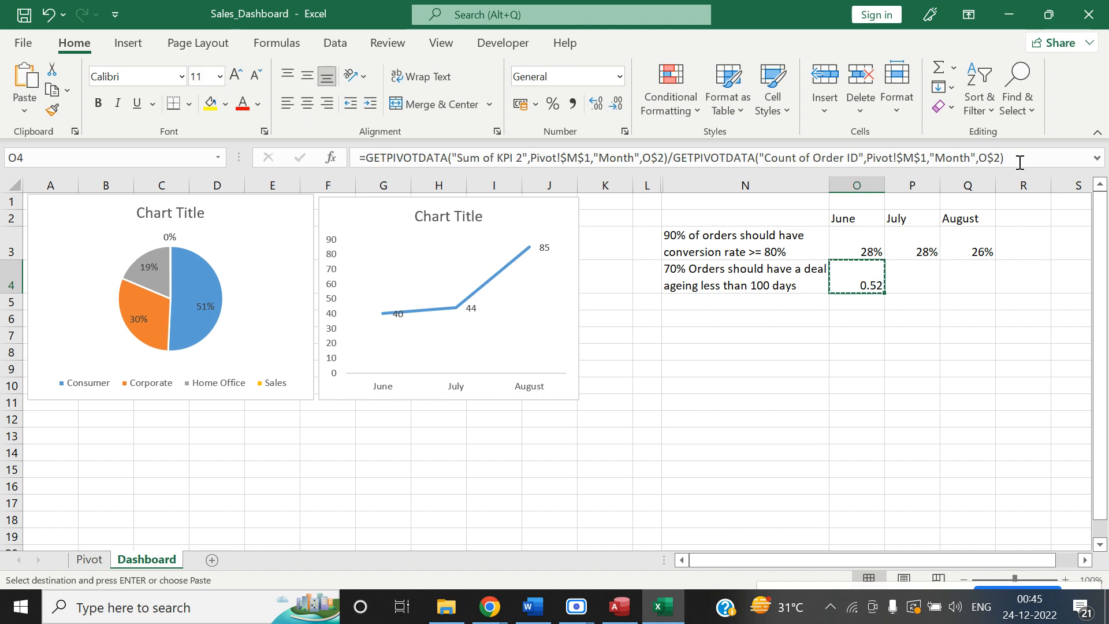
{"action": "key", "text": "shift+Right"}
{"action": "key", "text": "shift+Right"}
{"action": "key", "text": "ctrl+v"}
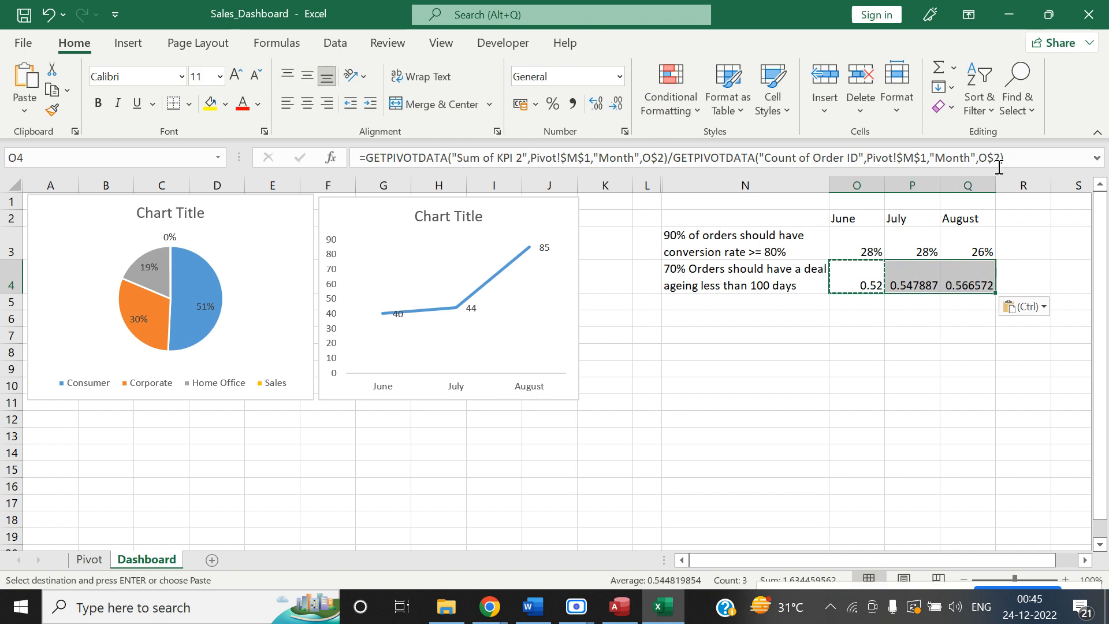
{"action": "left_click", "coordinate": [553, 105]}
{"action": "left_click", "coordinate": [786, 383]}
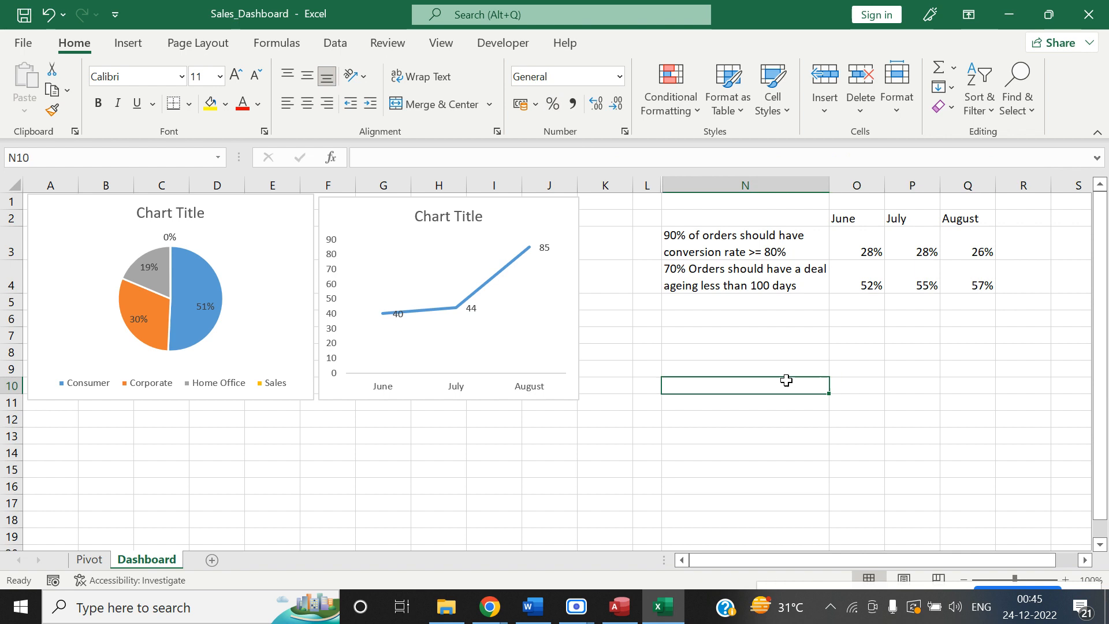
{"action": "left_click", "coordinate": [748, 216]}
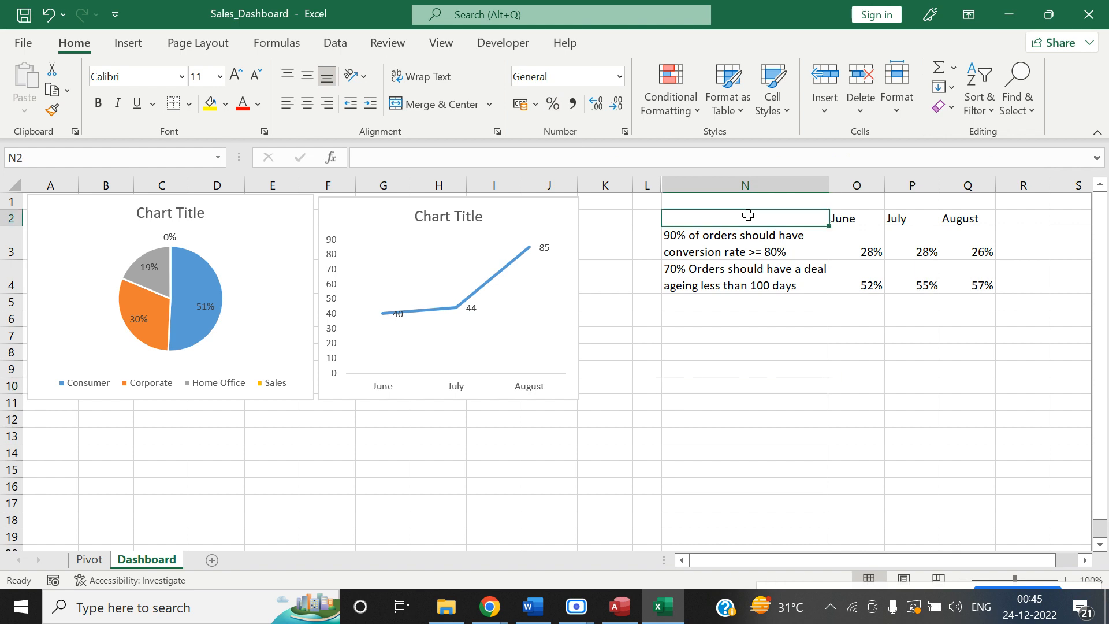
Enter the header "KPI" in cell N2 above the KPI descriptions.
{"action": "type", "text": "Kl"}
{"action": "type", "text": "I"}
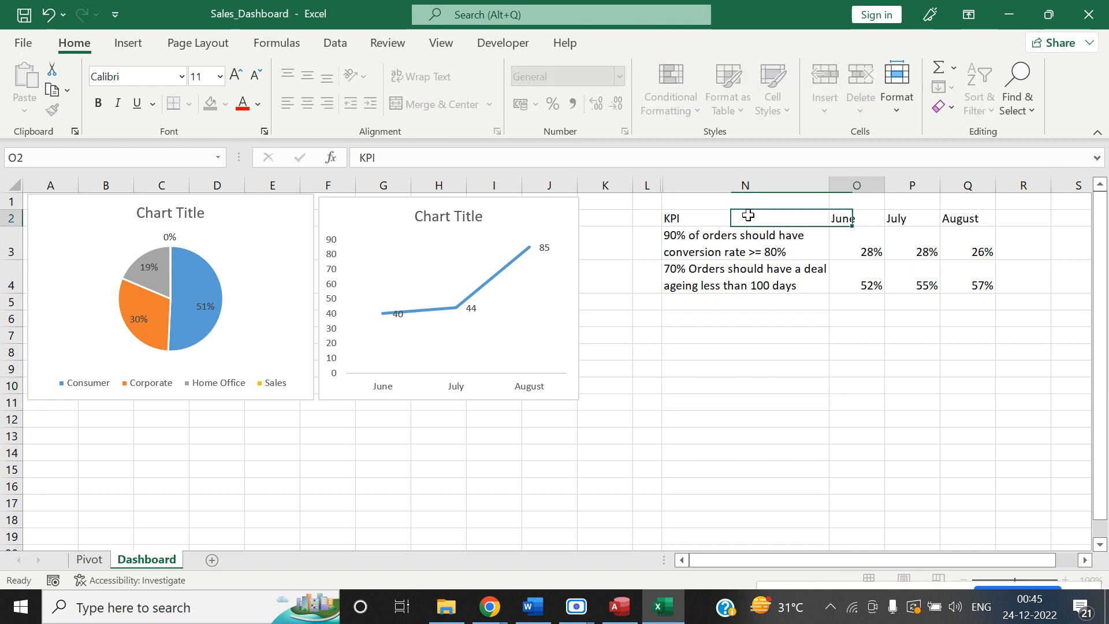
{"action": "key", "text": "ctrl+Return"}
Apply all borders and a thick outside border to the KPI table in N2:Q4.
{"action": "key", "text": "shift+Right"}
{"action": "key", "text": "shift+Right"}
{"action": "key", "text": "shift+Down"}
{"action": "key", "text": "shift+Down"}
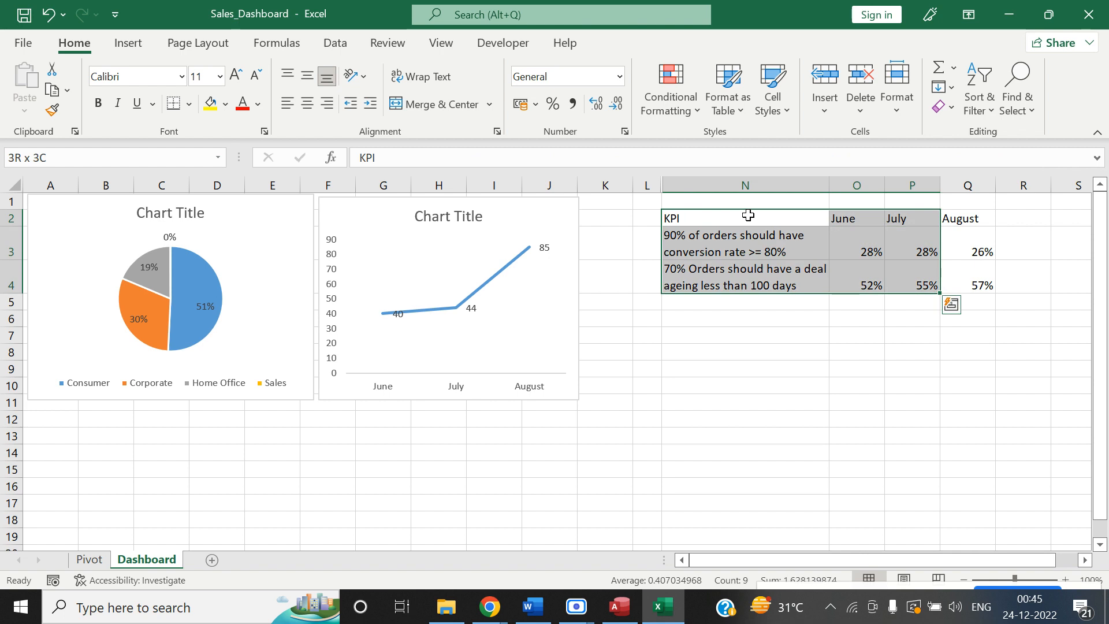
{"action": "key", "text": "shift+Right"}
{"action": "left_click", "coordinate": [188, 104]}
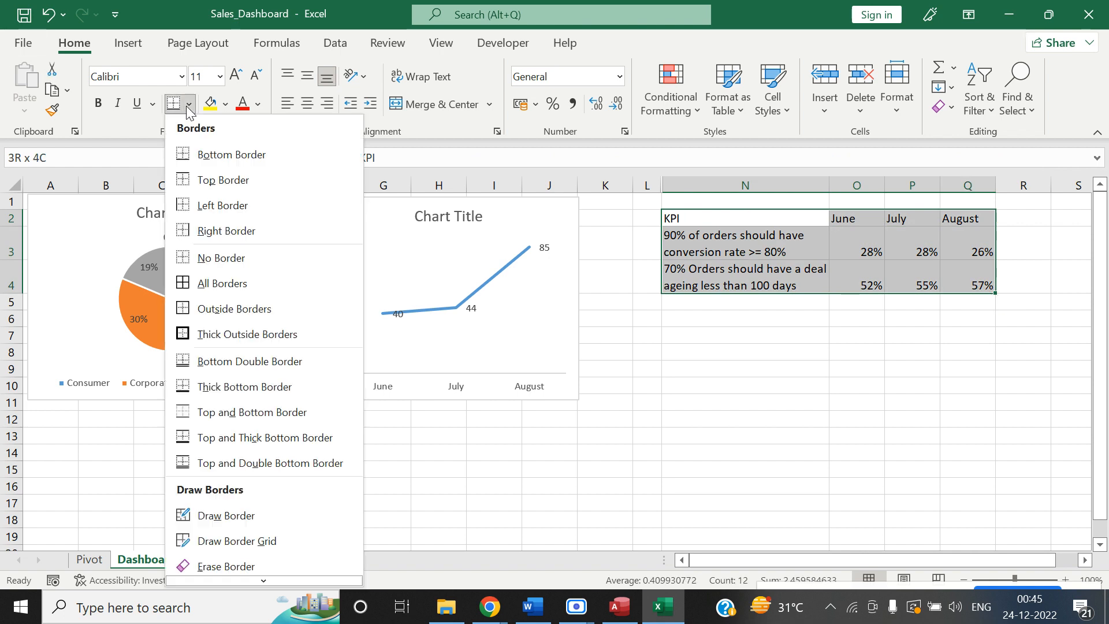
{"action": "left_click", "coordinate": [221, 280]}
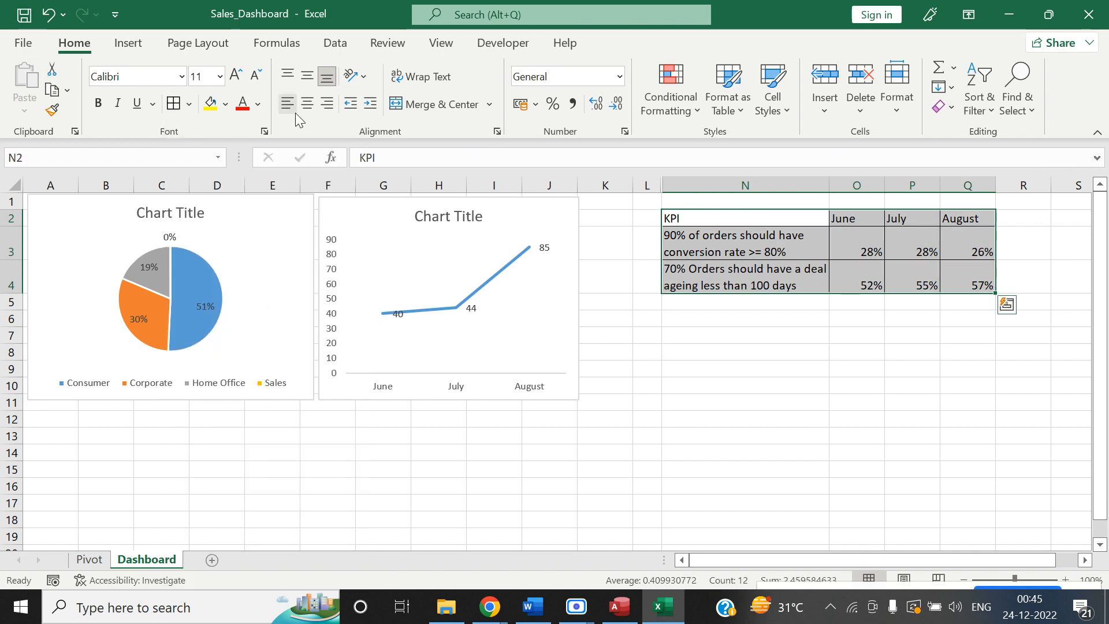
{"action": "left_click", "coordinate": [188, 104]}
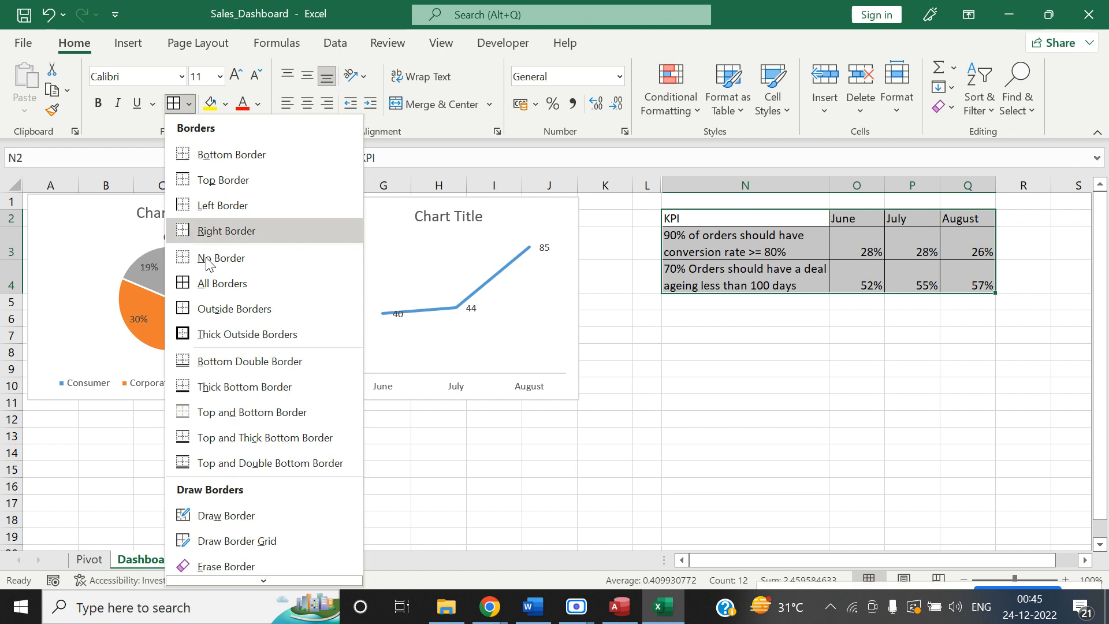
{"action": "left_click", "coordinate": [222, 332]}
{"action": "left_click", "coordinate": [850, 419]}
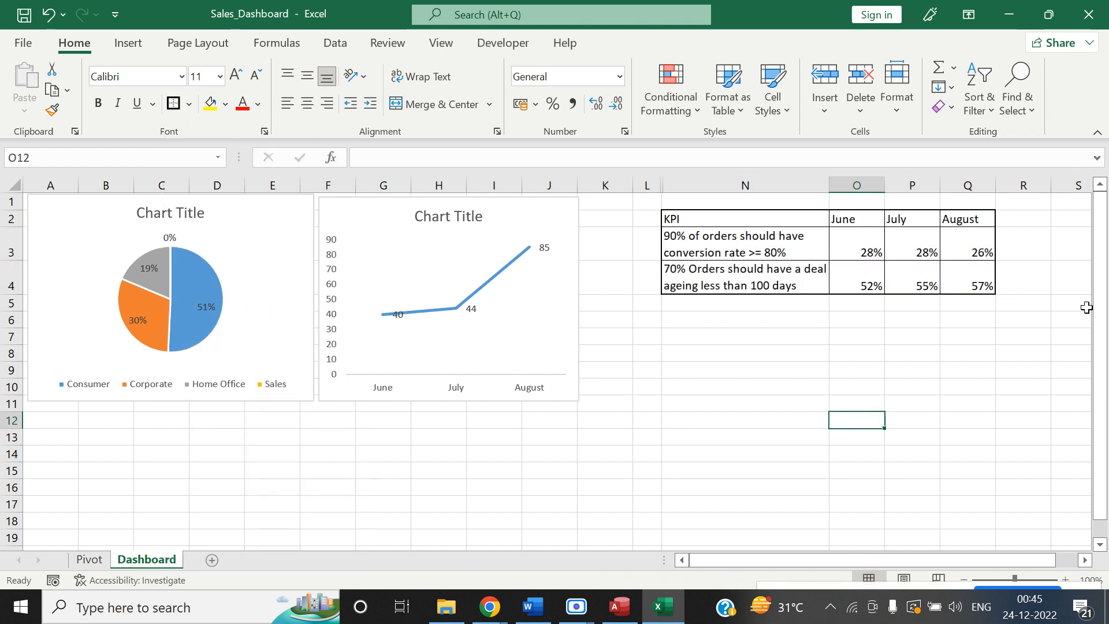
{"action": "left_click", "coordinate": [1031, 250]}
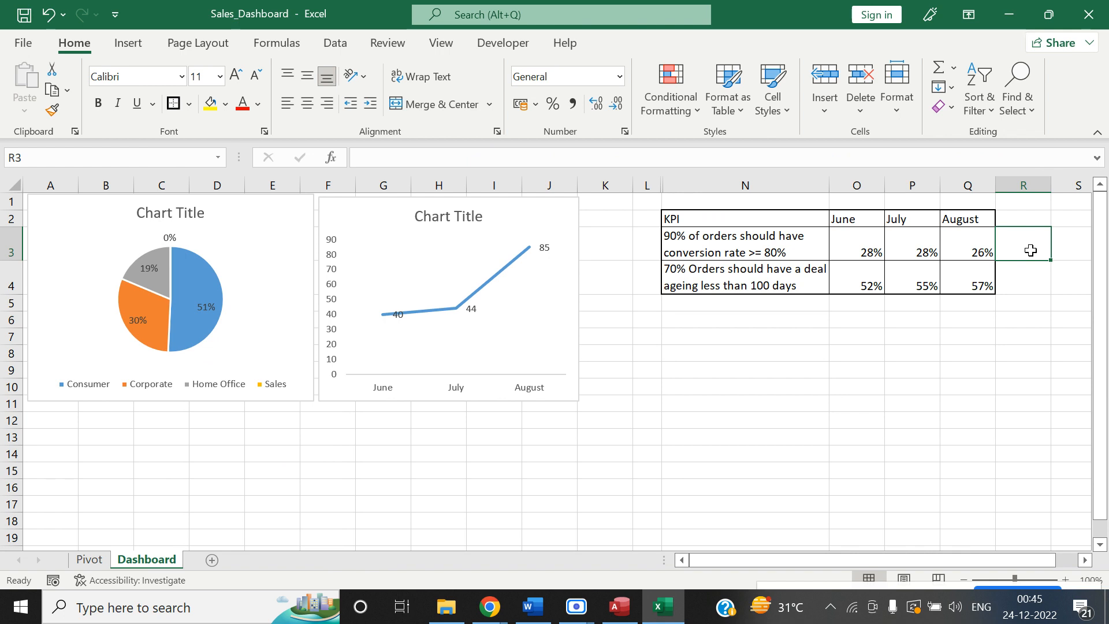
Group the June, July and August columns of the KPI table, collapsing and expanding the group.
{"action": "key", "text": "Up"}
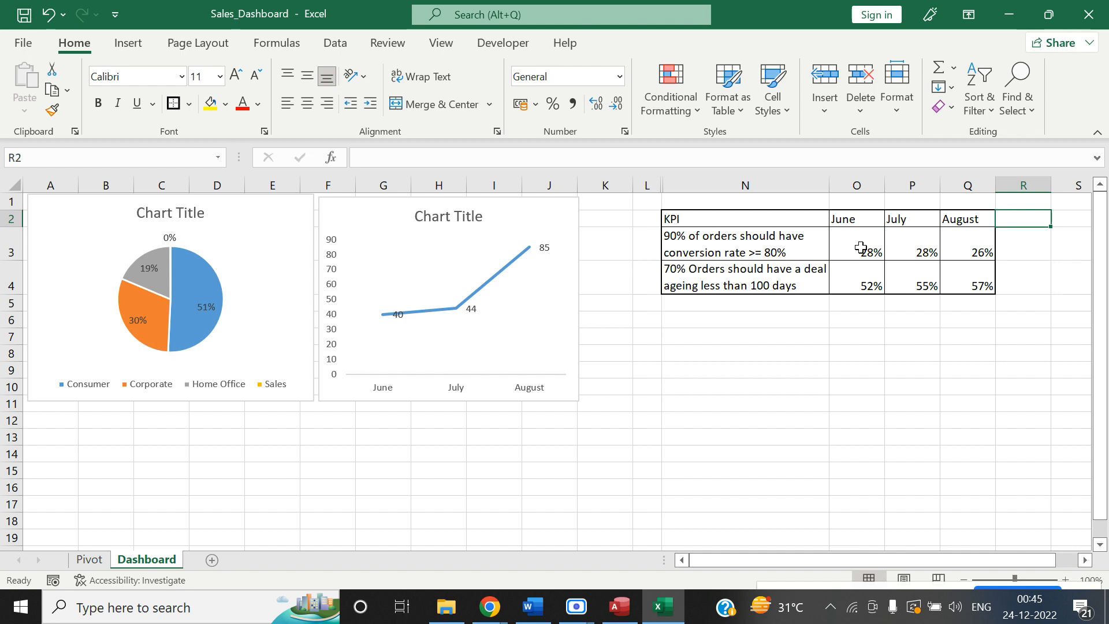
{"action": "left_click", "coordinate": [843, 219]}
{"action": "left_click_drag", "start_coordinate": [844, 219], "coordinate": [962, 219]}
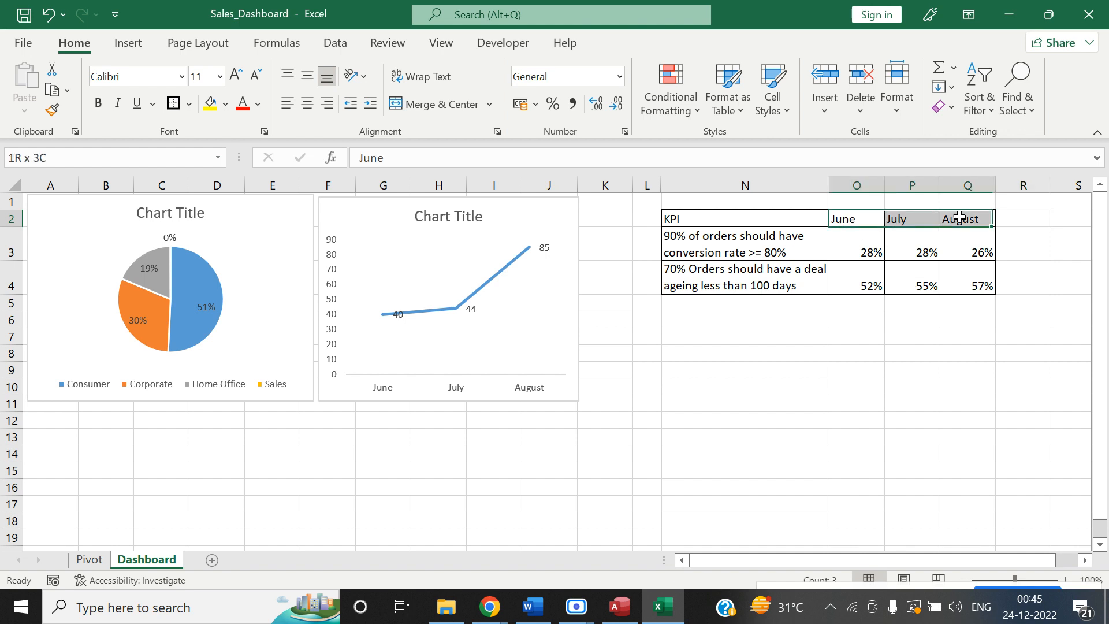
{"action": "left_click", "coordinate": [324, 44]}
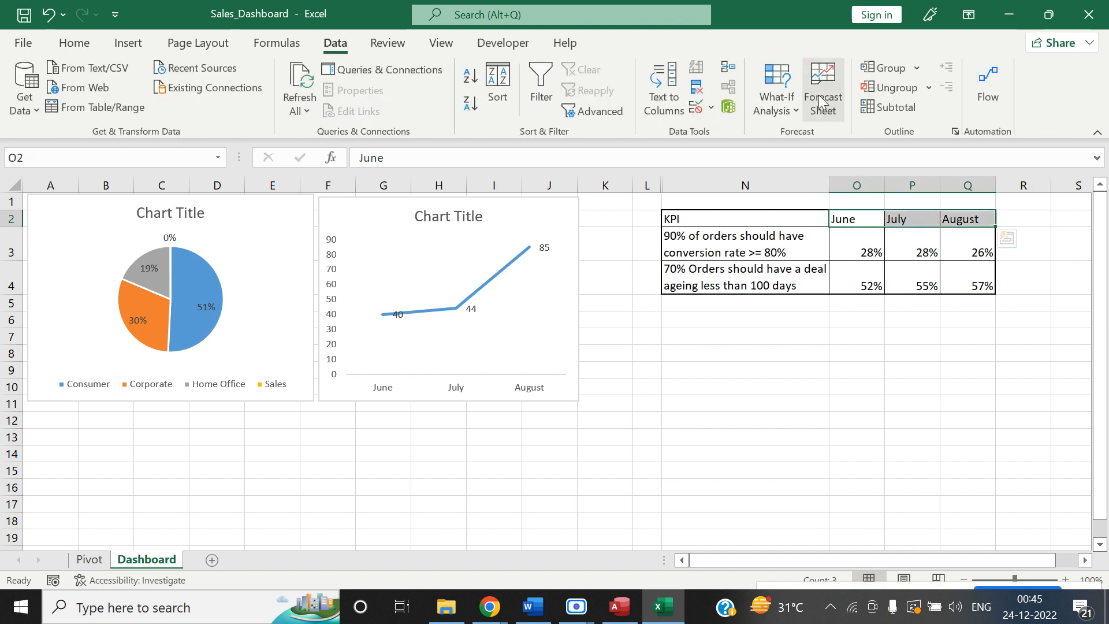
{"action": "left_click", "coordinate": [880, 67]}
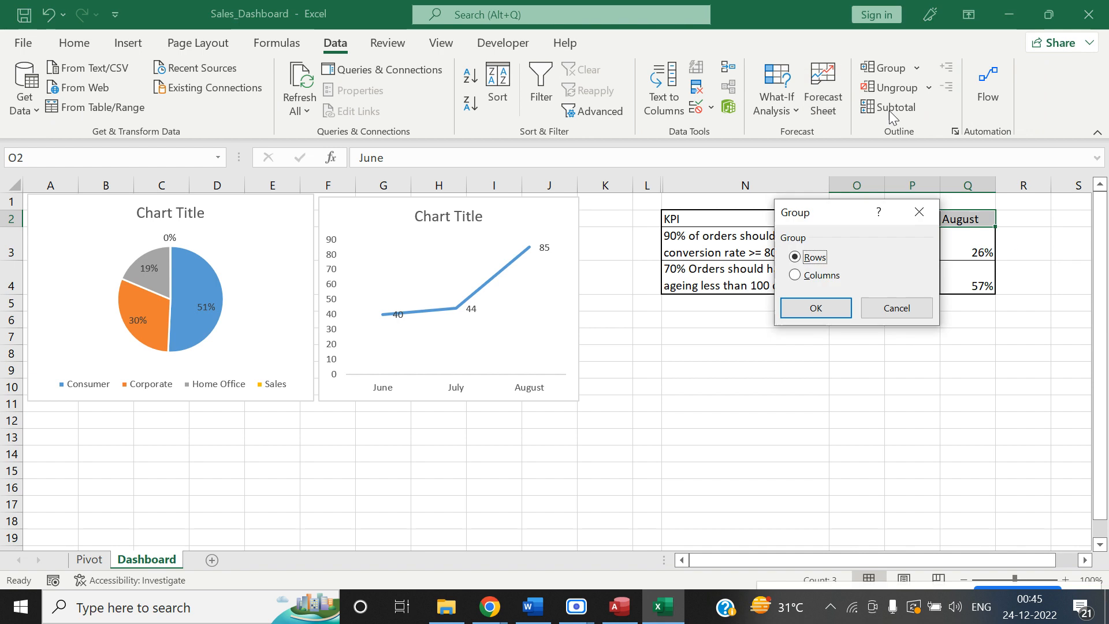
{"action": "left_click", "coordinate": [823, 276]}
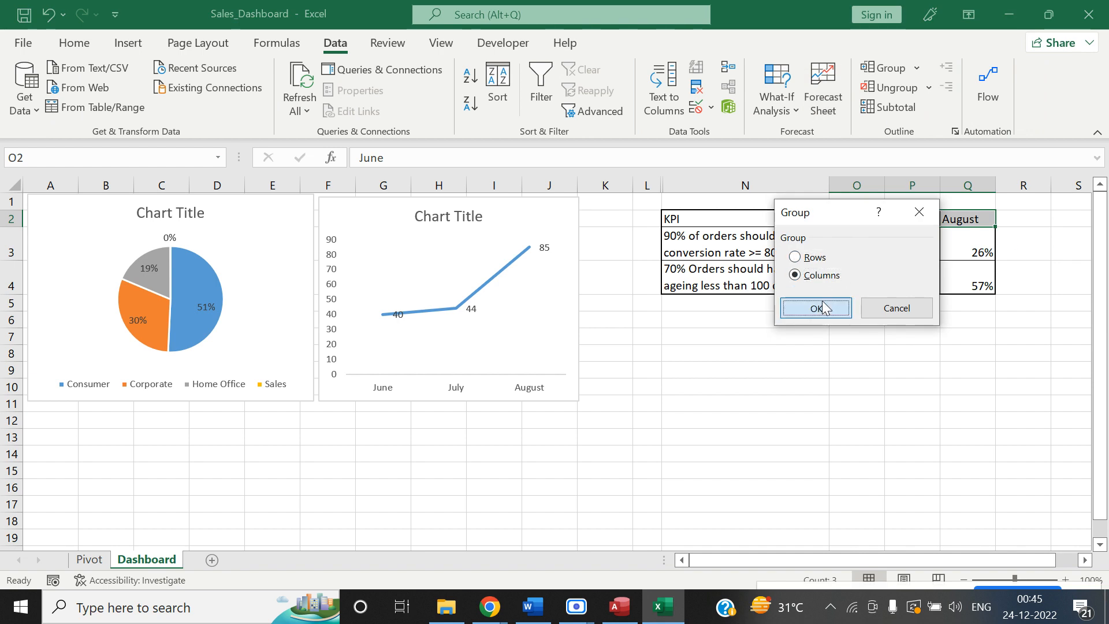
{"action": "left_click", "coordinate": [816, 308]}
{"action": "left_click", "coordinate": [1023, 185]}
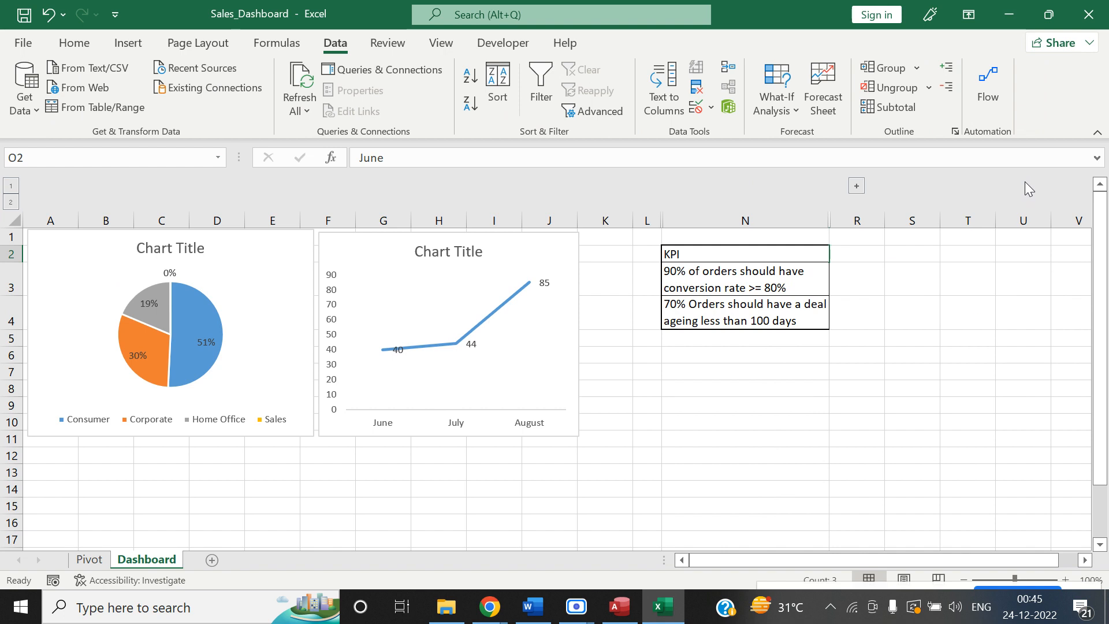
{"action": "left_click", "coordinate": [856, 187]}
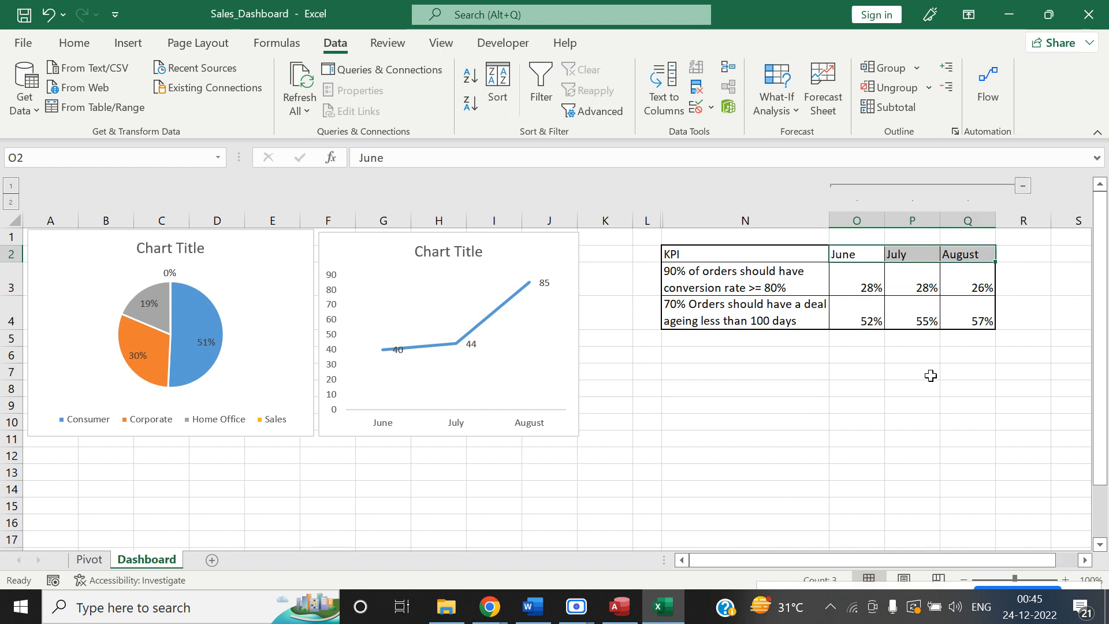
Ungroup the June, July and August columns of the KPI table.
{"action": "key", "text": "ctrl+z"}
{"action": "key", "text": "ctrl+z"}
{"action": "left_click", "coordinate": [858, 258]}
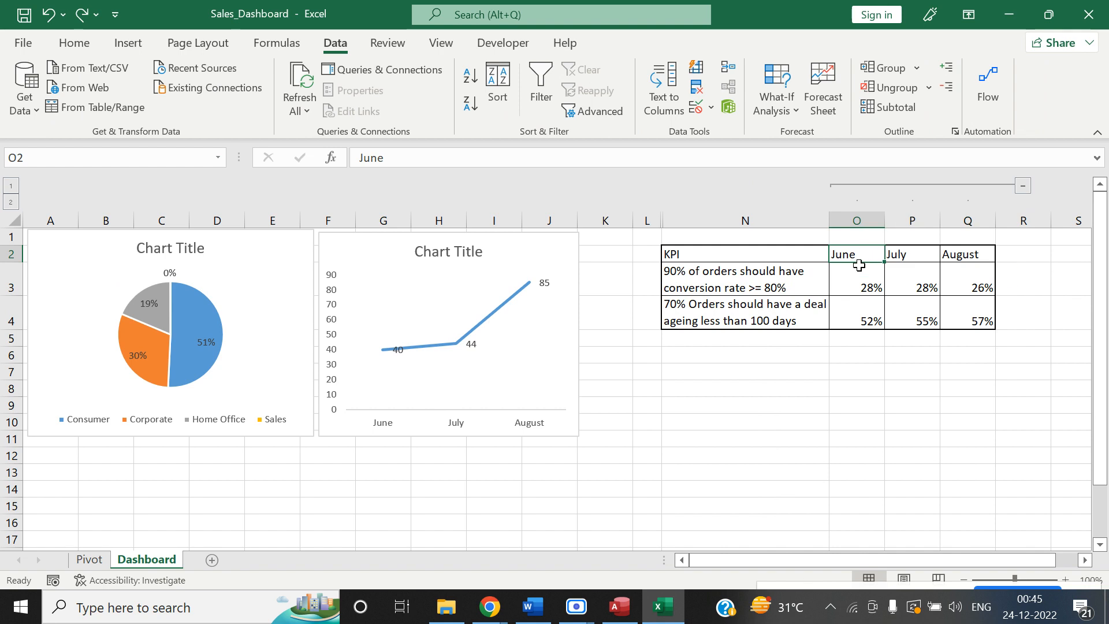
{"action": "left_click", "coordinate": [869, 353]}
{"action": "left_click_drag", "start_coordinate": [856, 248], "coordinate": [956, 317]}
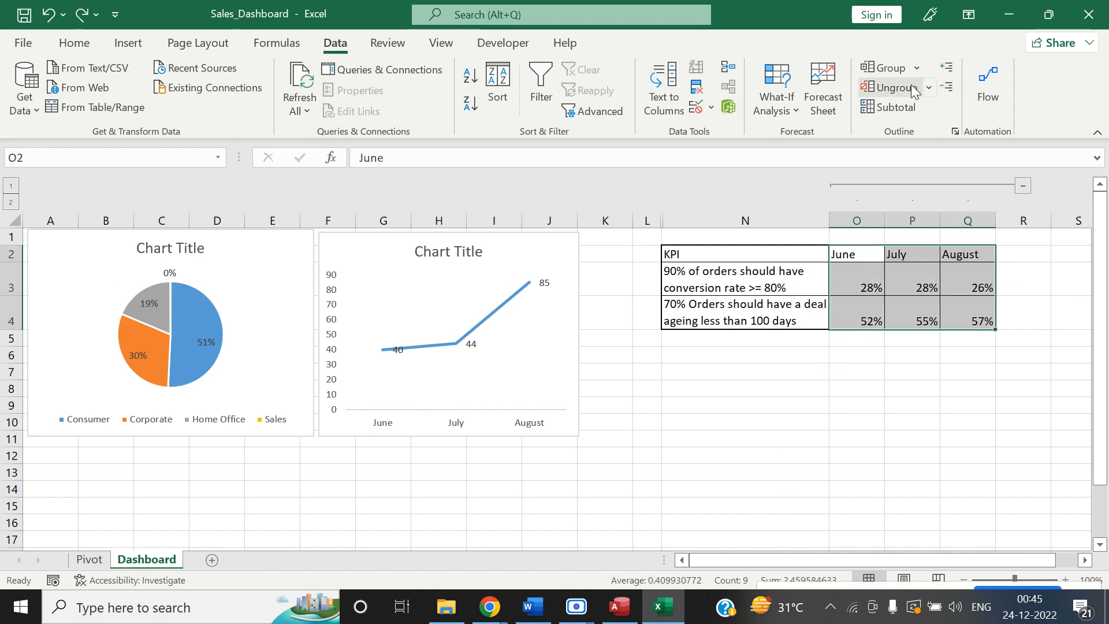
{"action": "left_click", "coordinate": [893, 88]}
{"action": "left_click", "coordinate": [795, 275]}
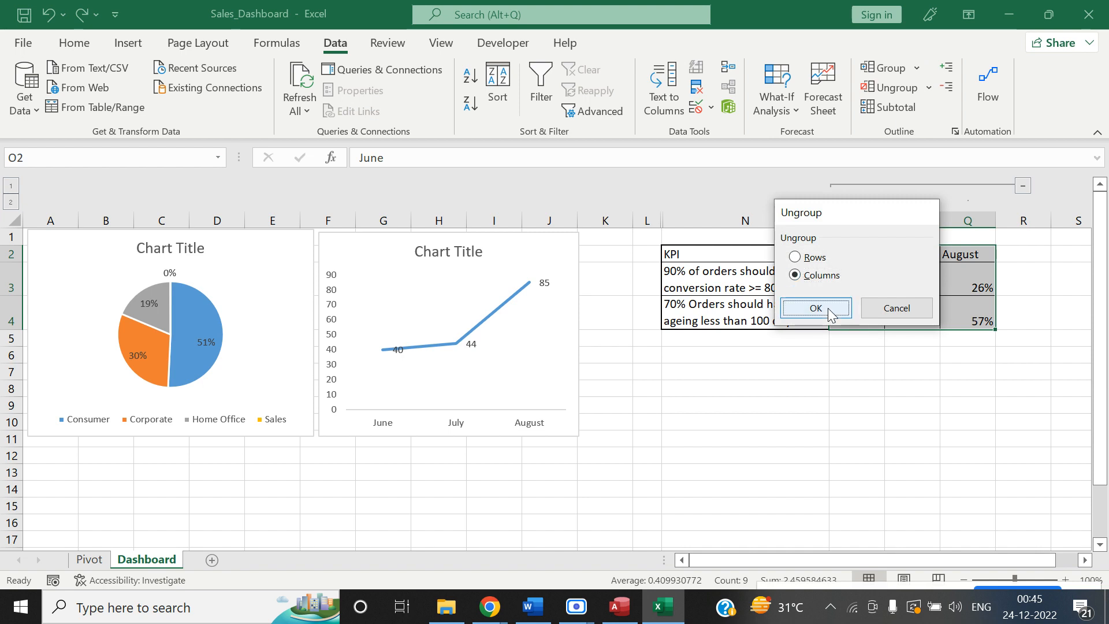
{"action": "left_click", "coordinate": [817, 307]}
{"action": "left_click", "coordinate": [855, 386]}
Group only the June and July columns of the KPI table and collapse the group.
{"action": "left_click_drag", "start_coordinate": [849, 214], "coordinate": [907, 277]}
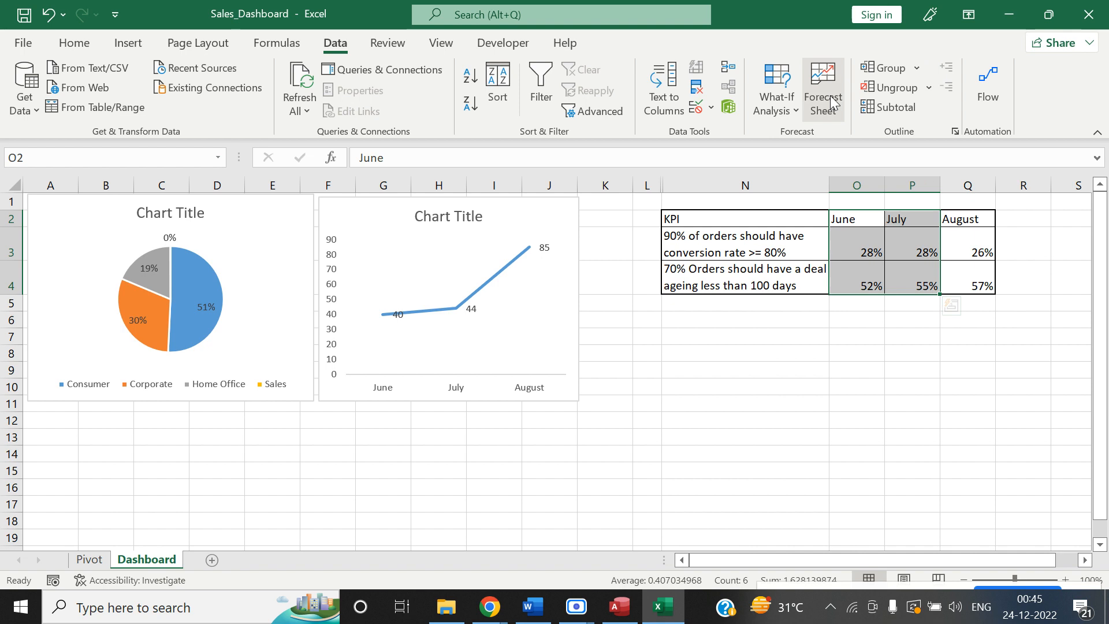
{"action": "left_click", "coordinate": [903, 68]}
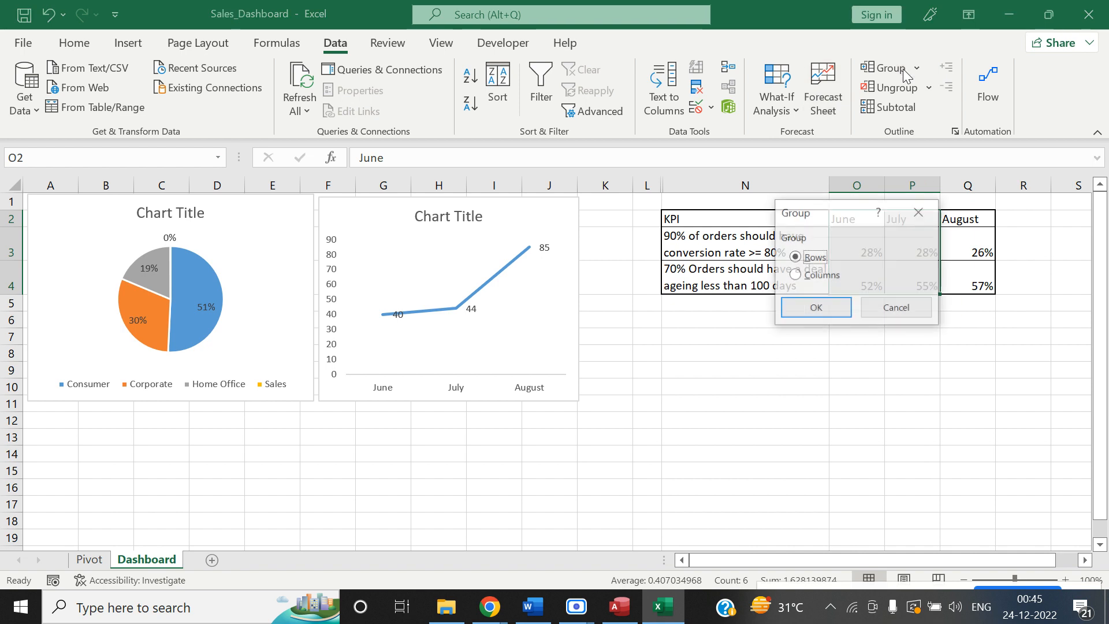
{"action": "left_click", "coordinate": [818, 276]}
{"action": "left_click", "coordinate": [816, 307]}
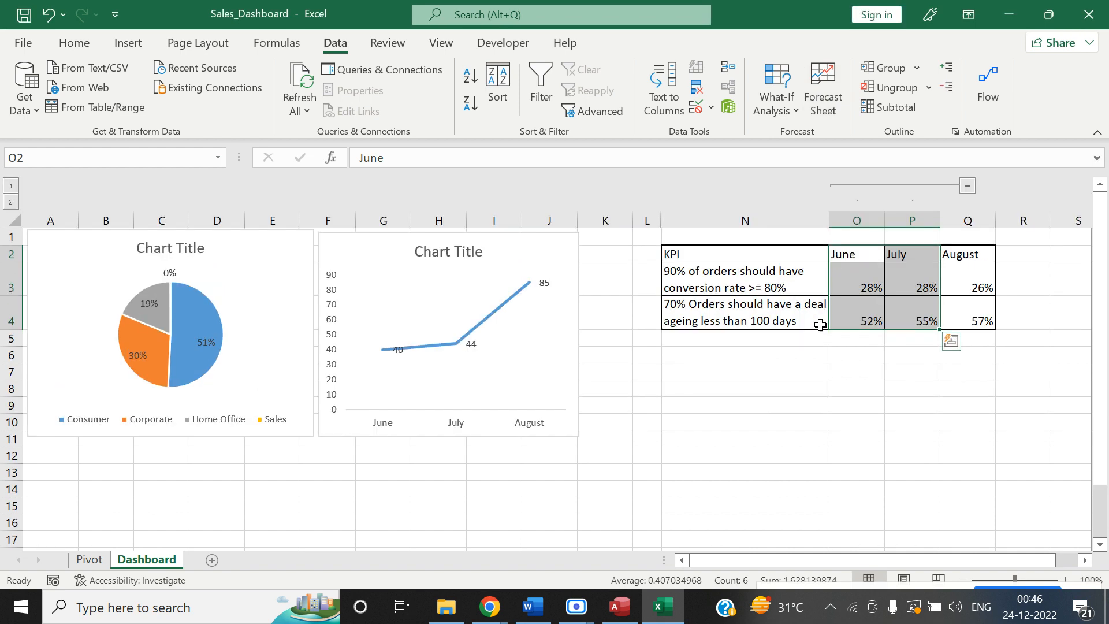
{"action": "left_click", "coordinate": [967, 185]}
{"action": "left_click", "coordinate": [849, 375]}
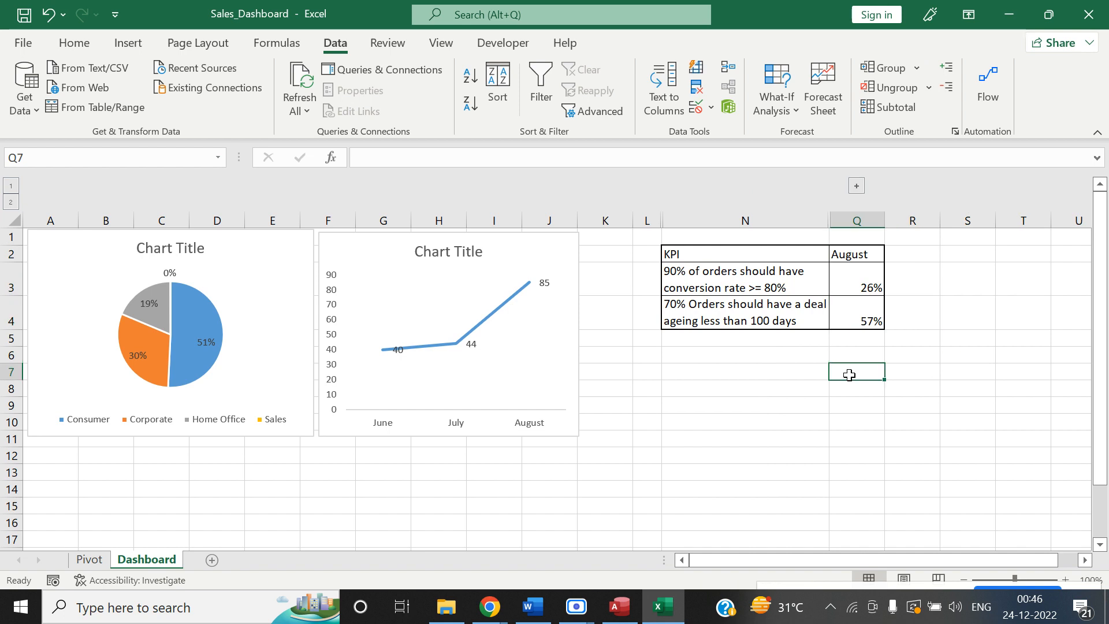
Delete the empty column L between the charts and the KPI table.
{"action": "left_click", "coordinate": [646, 219]}
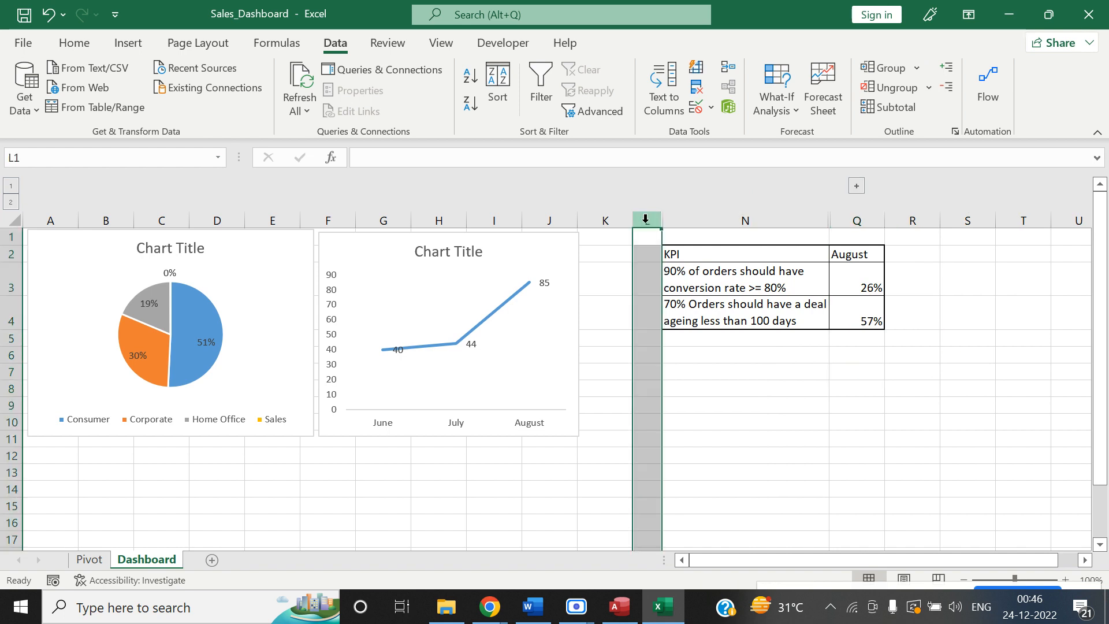
{"action": "key", "text": "ctrl+minus"}
{"action": "left_click", "coordinate": [661, 435]}
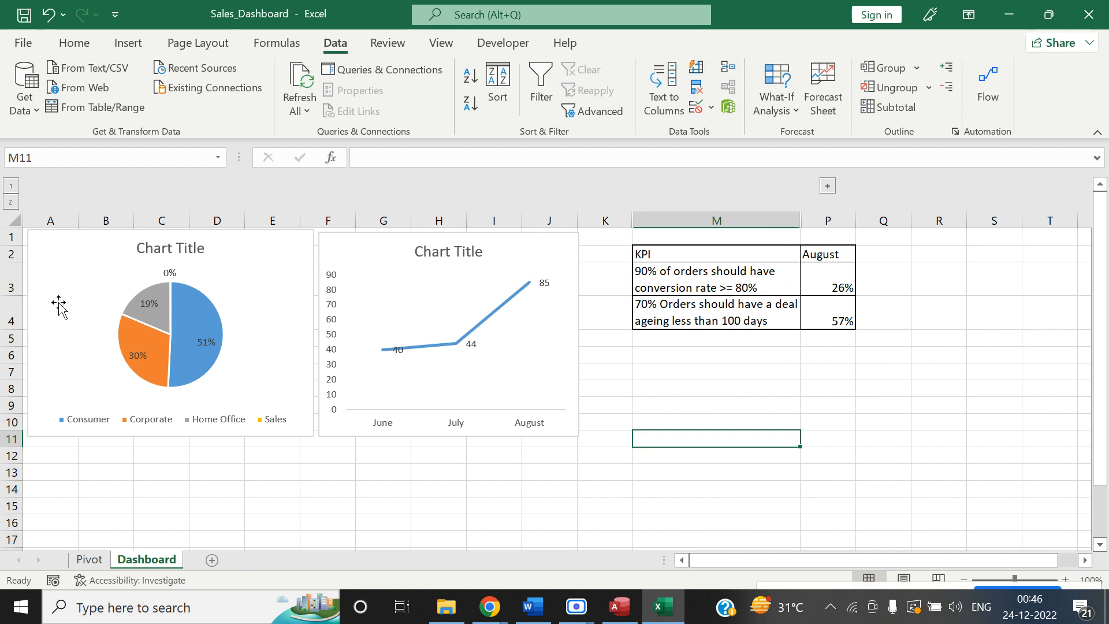
Turn off the gridlines on the Dashboard sheet.
{"action": "left_click", "coordinate": [12, 220]}
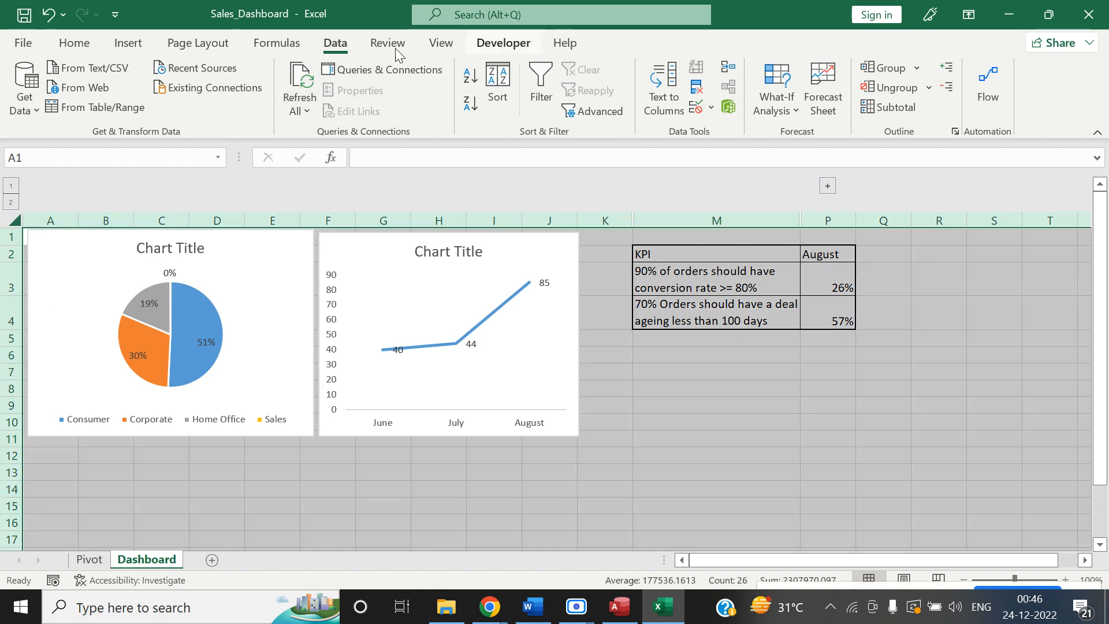
{"action": "left_click", "coordinate": [78, 43]}
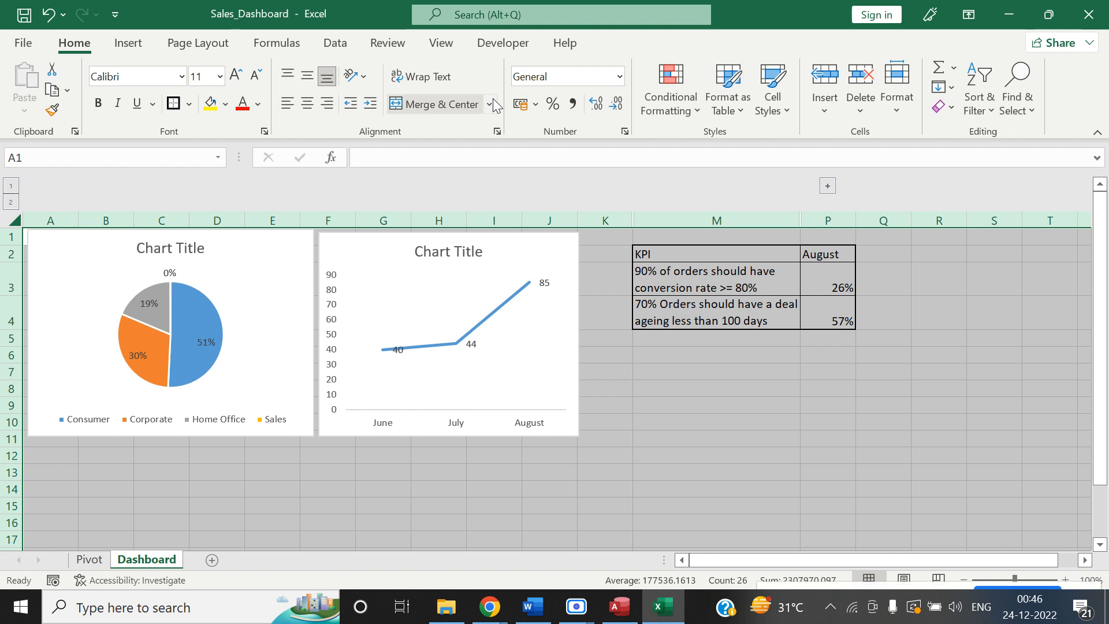
{"action": "left_click", "coordinate": [442, 43]}
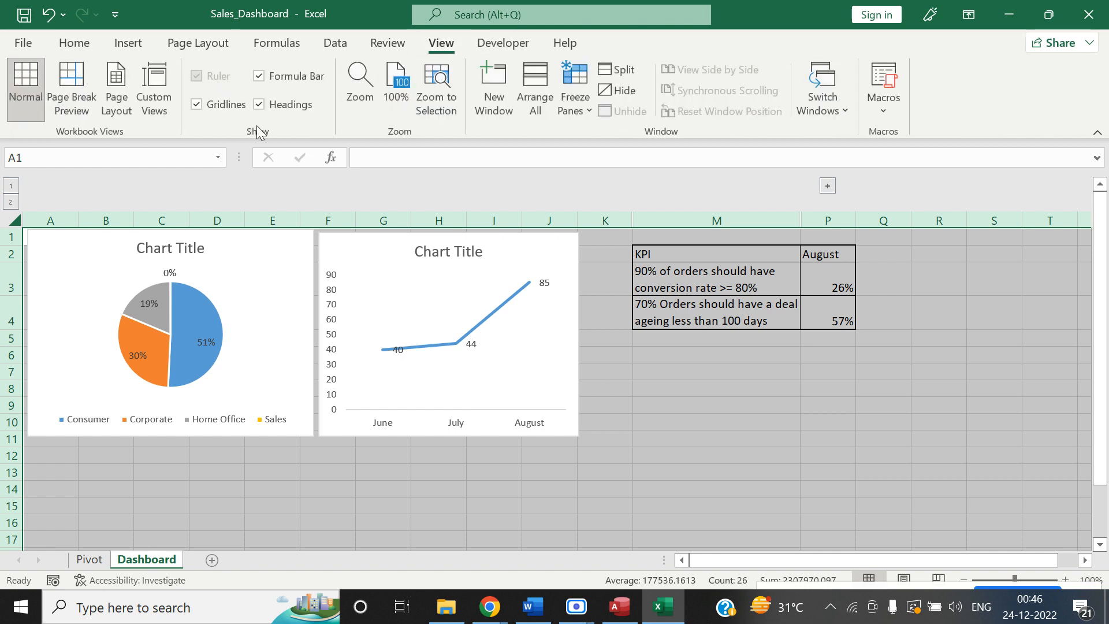
{"action": "left_click", "coordinate": [197, 105]}
{"action": "left_click", "coordinate": [870, 424]}
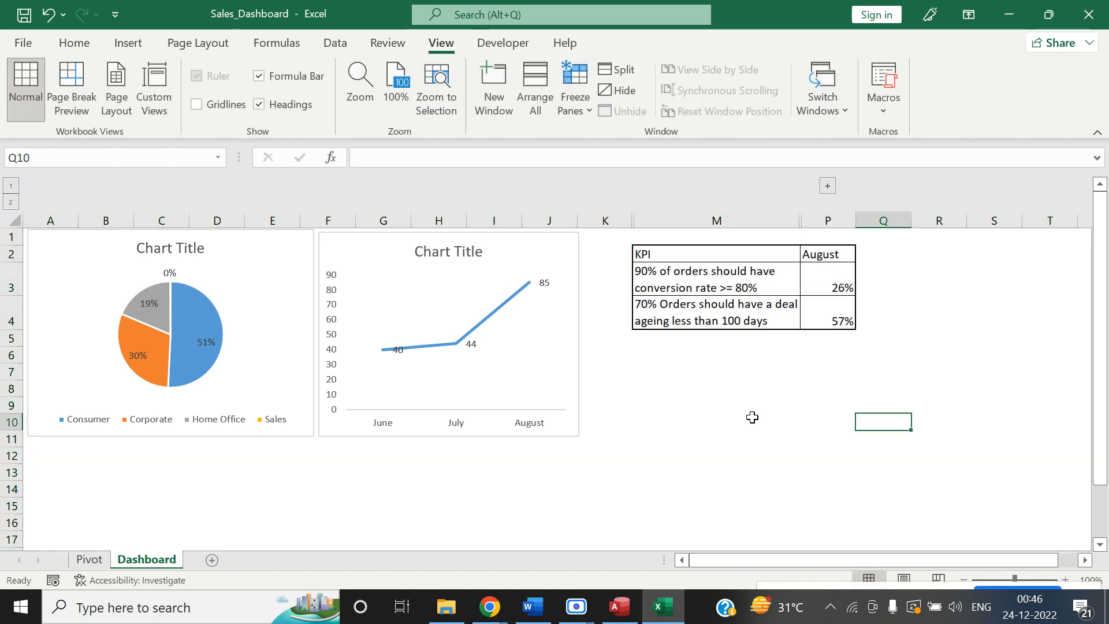
{"action": "left_click", "coordinate": [603, 324]}
Shorten the pie chart and the line chart to roughly matching heights, both ending in row 8.
{"action": "left_click", "coordinate": [165, 435]}
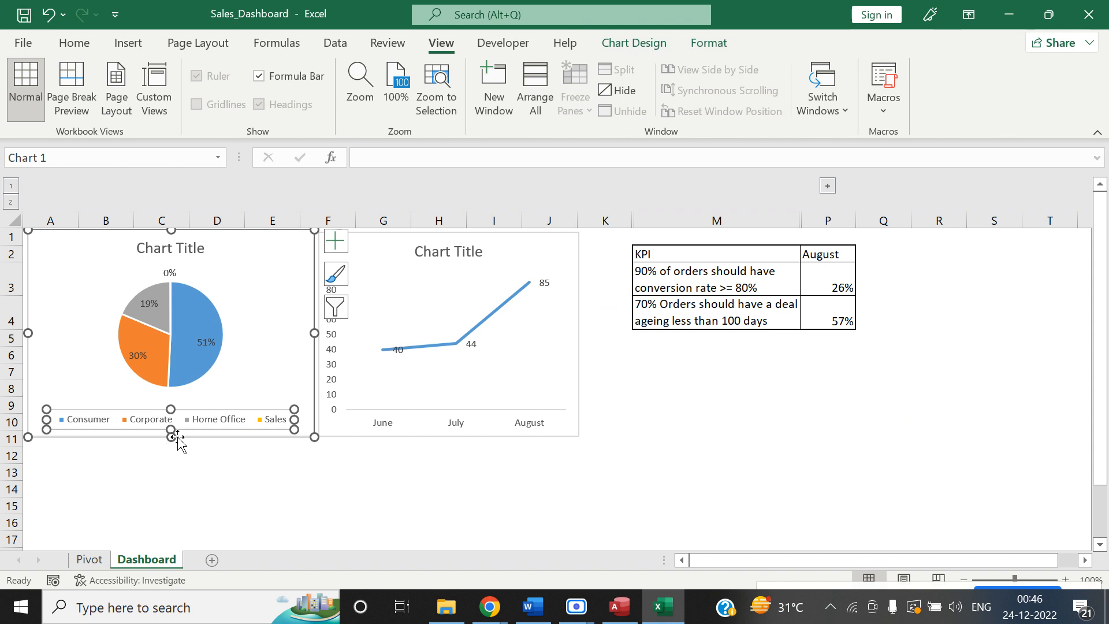
{"action": "left_click_drag", "start_coordinate": [171, 437], "coordinate": [151, 366]}
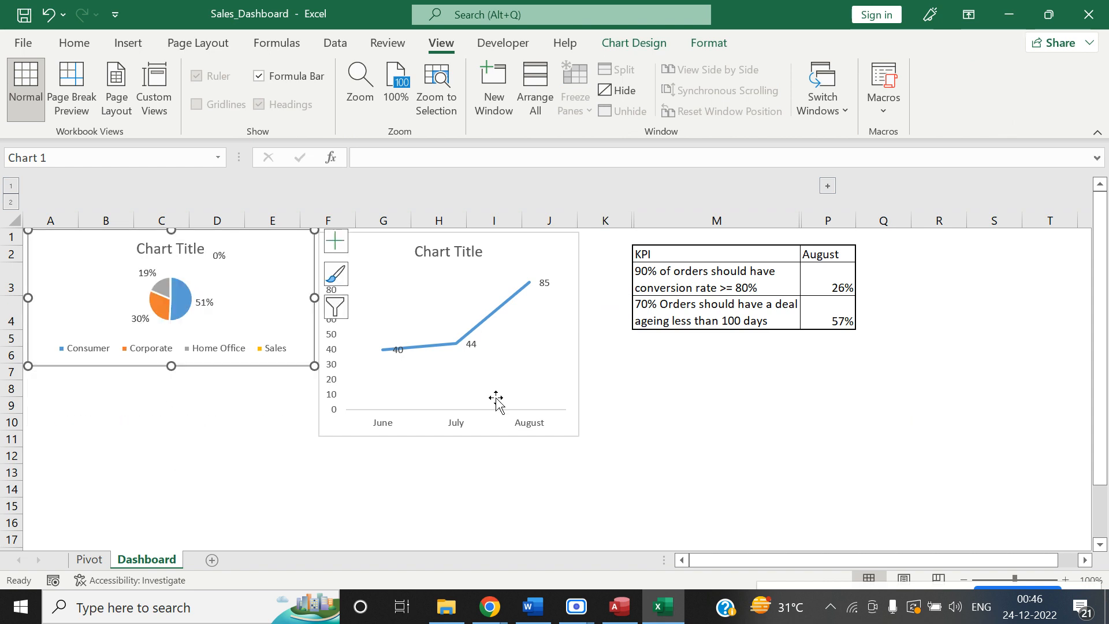
{"action": "left_click_drag", "start_coordinate": [315, 365], "coordinate": [311, 409]}
{"action": "left_click", "coordinate": [497, 383]}
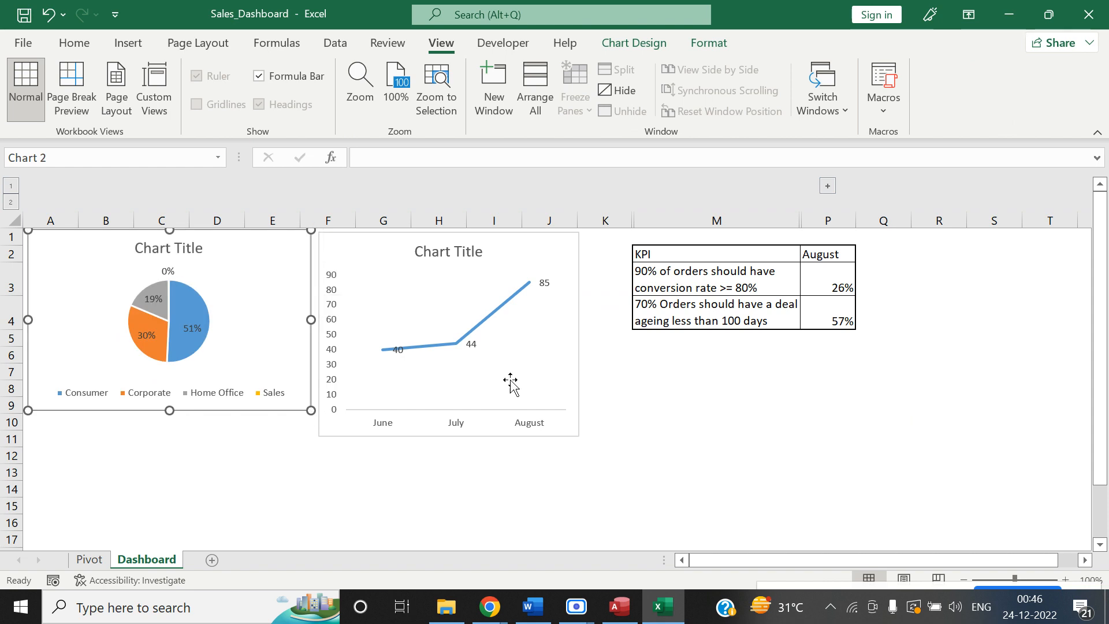
{"action": "left_click_drag", "start_coordinate": [450, 437], "coordinate": [439, 385]}
{"action": "left_click", "coordinate": [300, 399]}
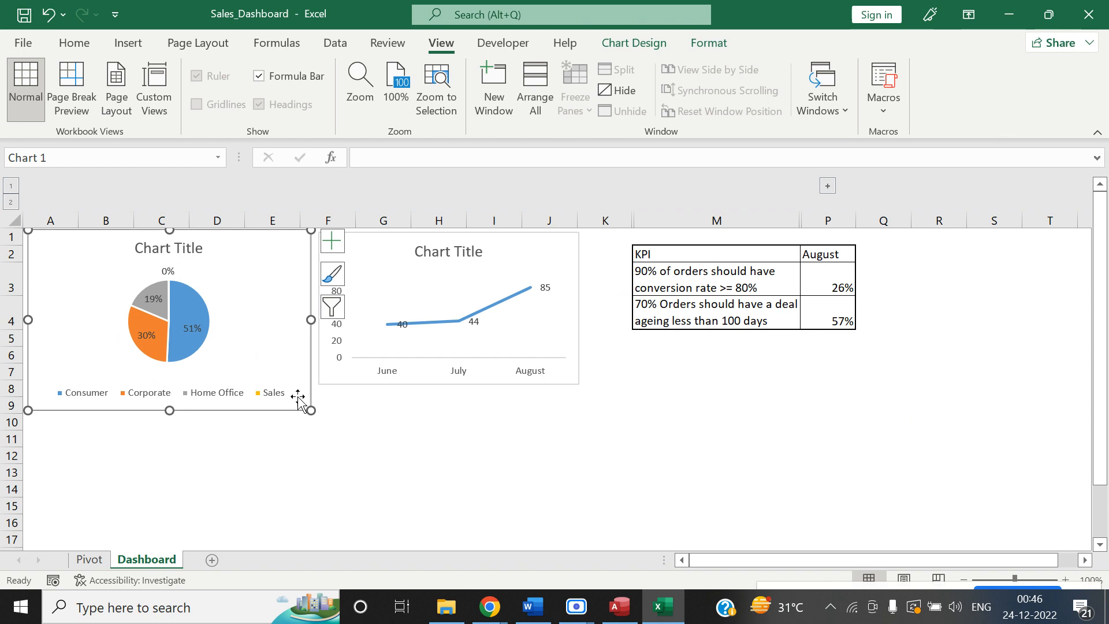
{"action": "left_click_drag", "start_coordinate": [310, 410], "coordinate": [313, 387]}
{"action": "left_click", "coordinate": [450, 429]}
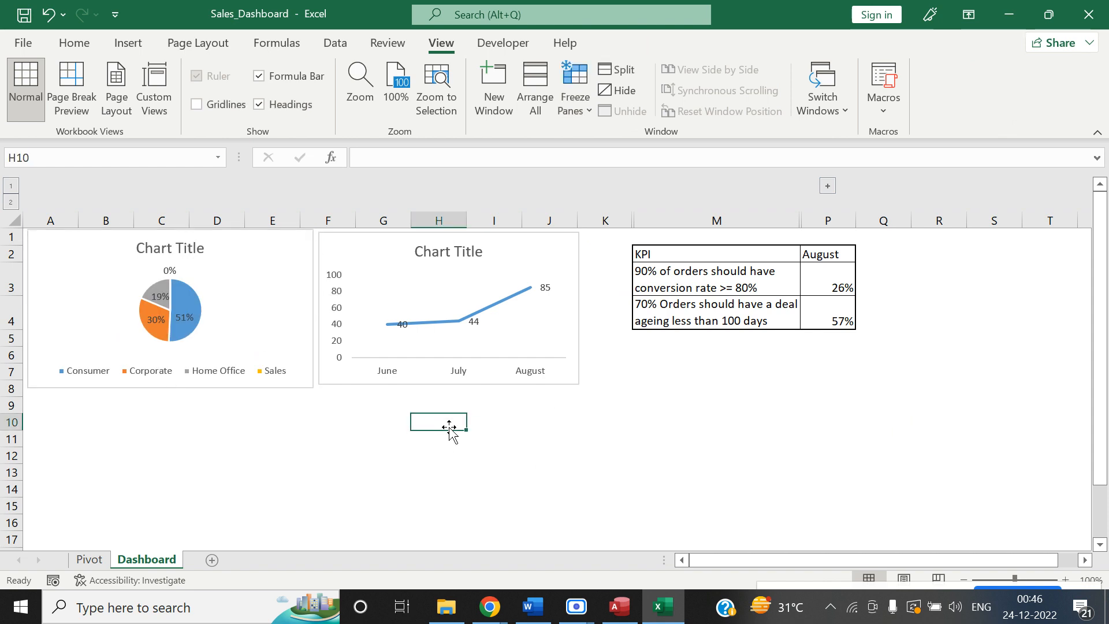
Switch to the Business questions document in Word, review the KPI 1 and KPI 2 requirements, and return to the Excel dashboard.
{"action": "left_click", "coordinate": [787, 249]}
{"action": "left_click", "coordinate": [608, 419]}
{"action": "left_click", "coordinate": [534, 607]}
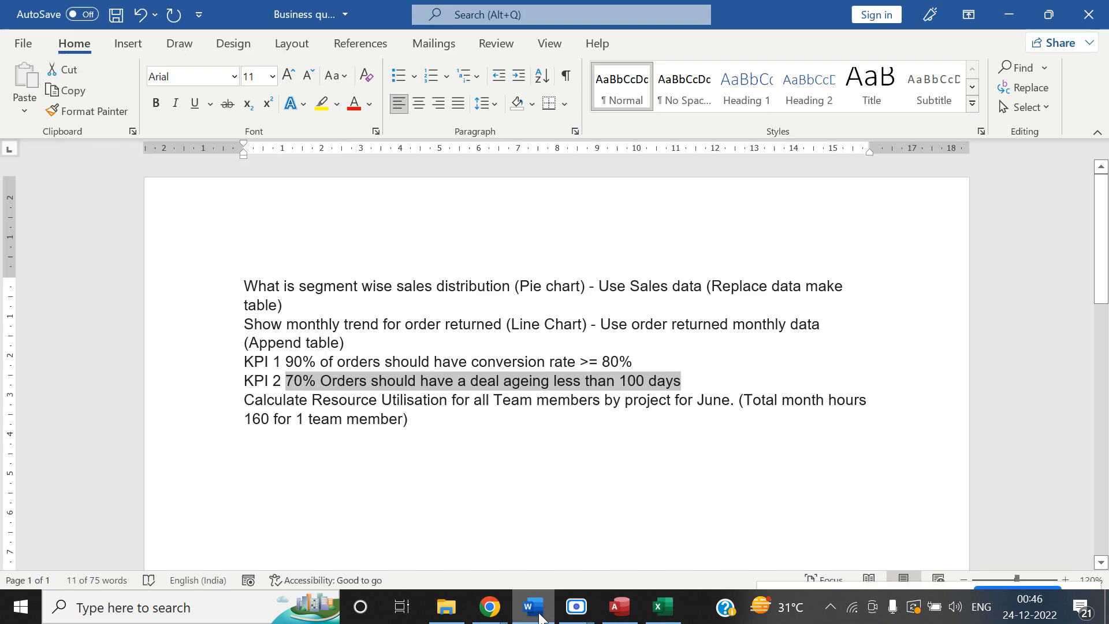
{"action": "left_click", "coordinate": [515, 517]}
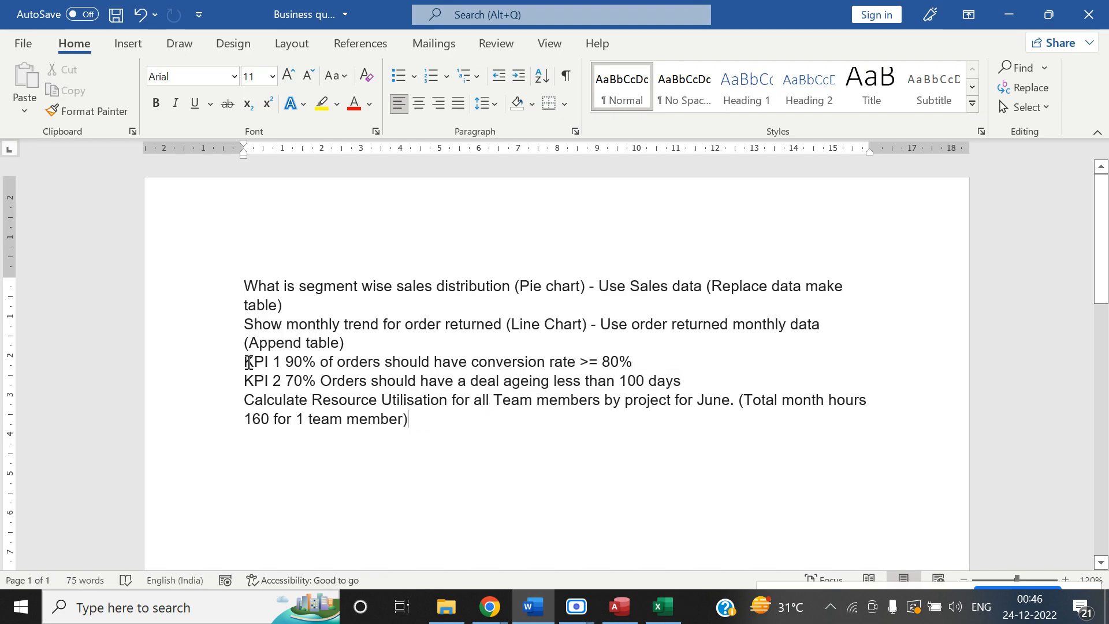
{"action": "left_click_drag", "start_coordinate": [248, 363], "coordinate": [696, 388]}
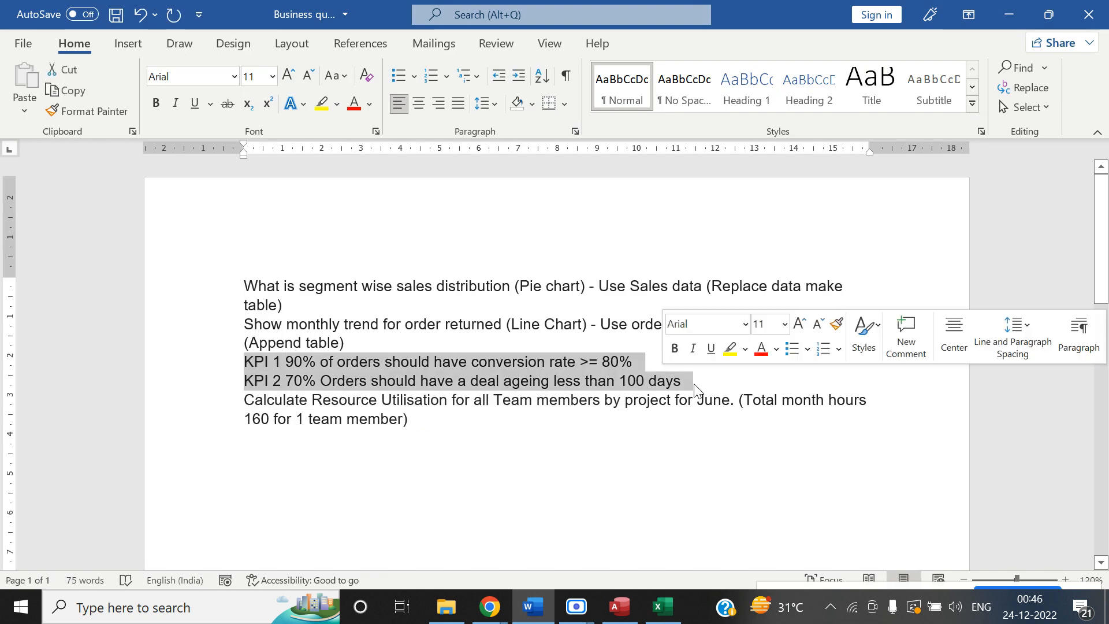
{"action": "left_click", "coordinate": [611, 475]}
{"action": "key", "text": "alt+Tab"}
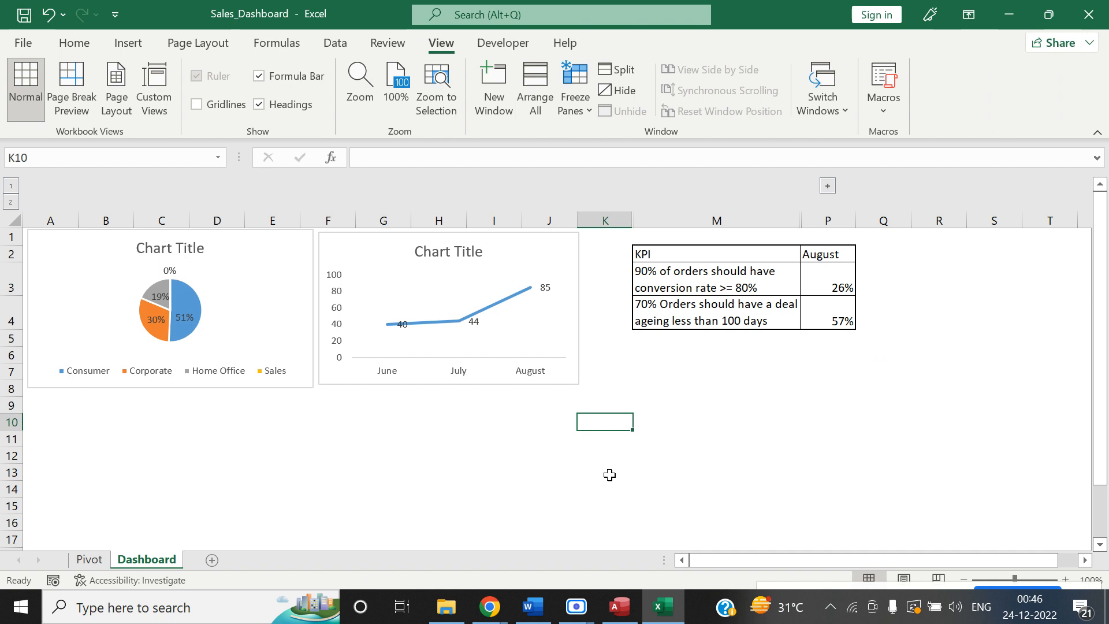
Look over the Superstore_Database in Access, the Excel dashboard, the Dashboard folder and the Word business questions.
{"action": "left_click", "coordinate": [633, 608]}
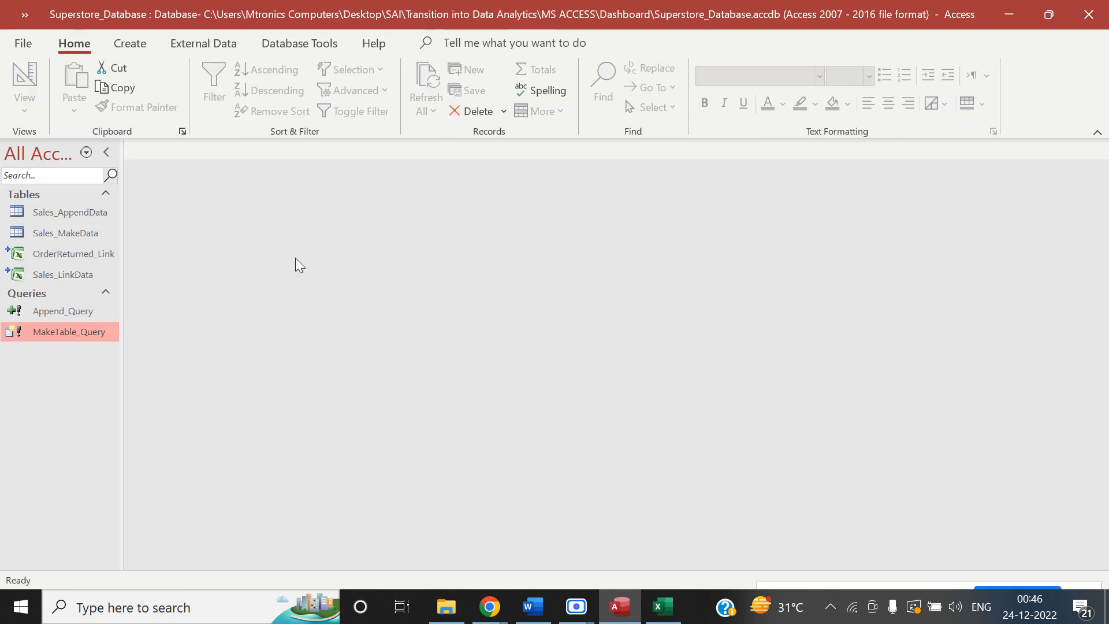
{"action": "key", "text": "alt+Tab"}
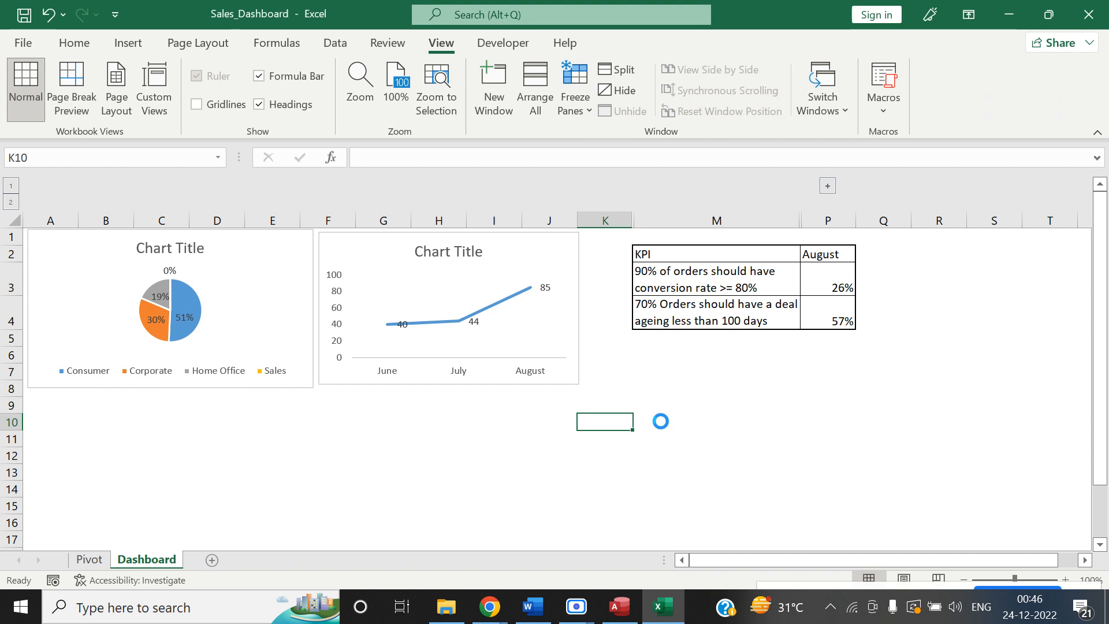
{"action": "key", "text": "alt+Tab"}
{"action": "key", "text": "alt+Tab"}
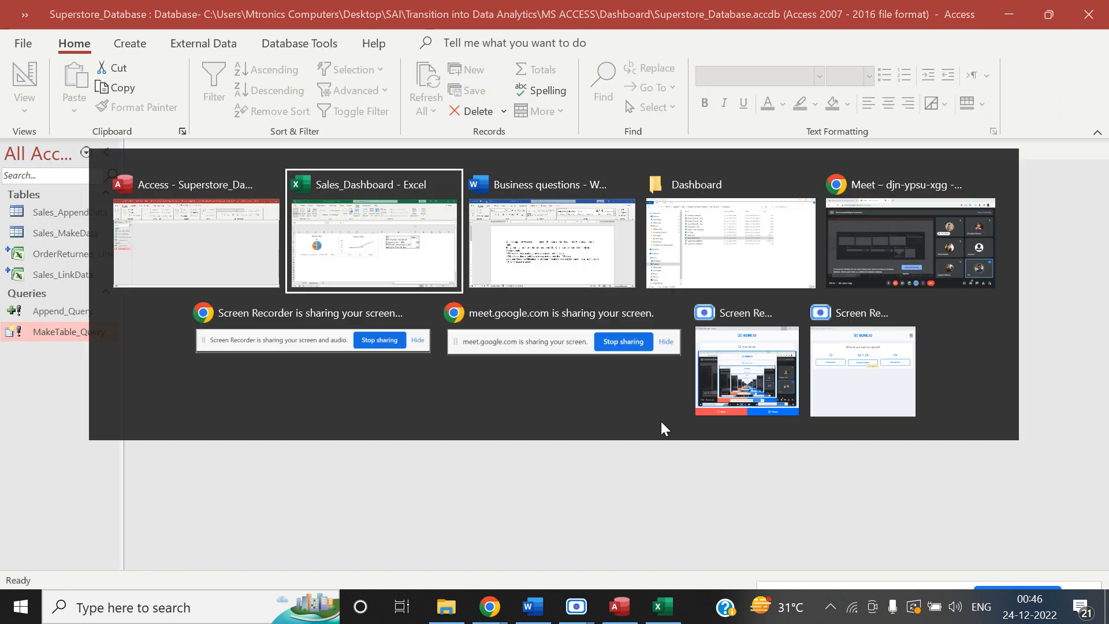
{"action": "key", "text": "alt+Tab"}
{"action": "key", "text": "alt+Tab"}
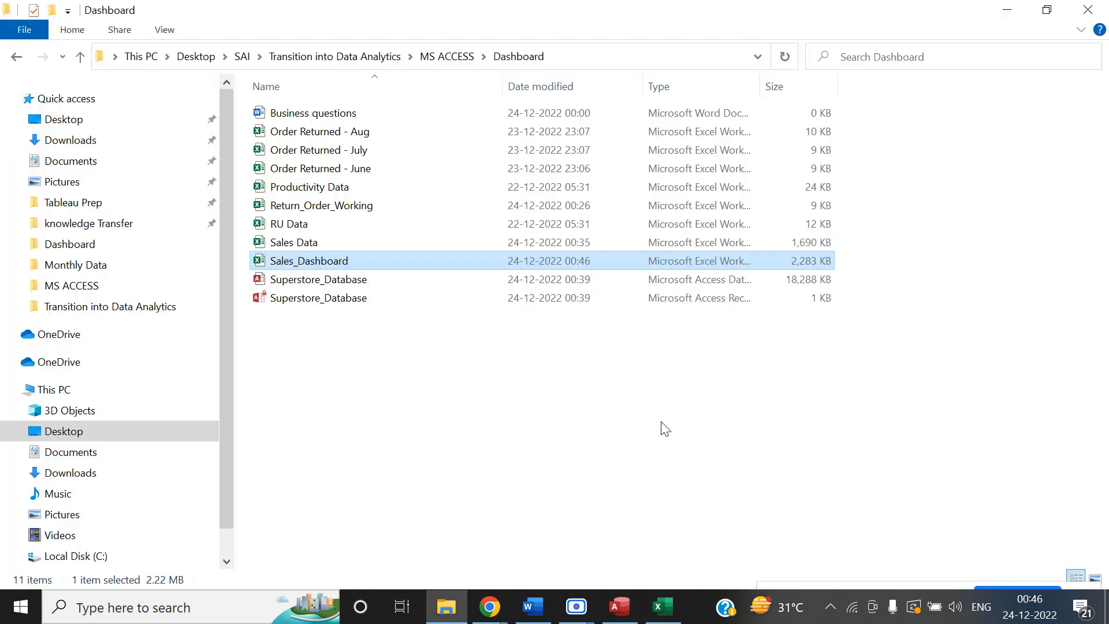
{"action": "key", "text": "alt+Tab"}
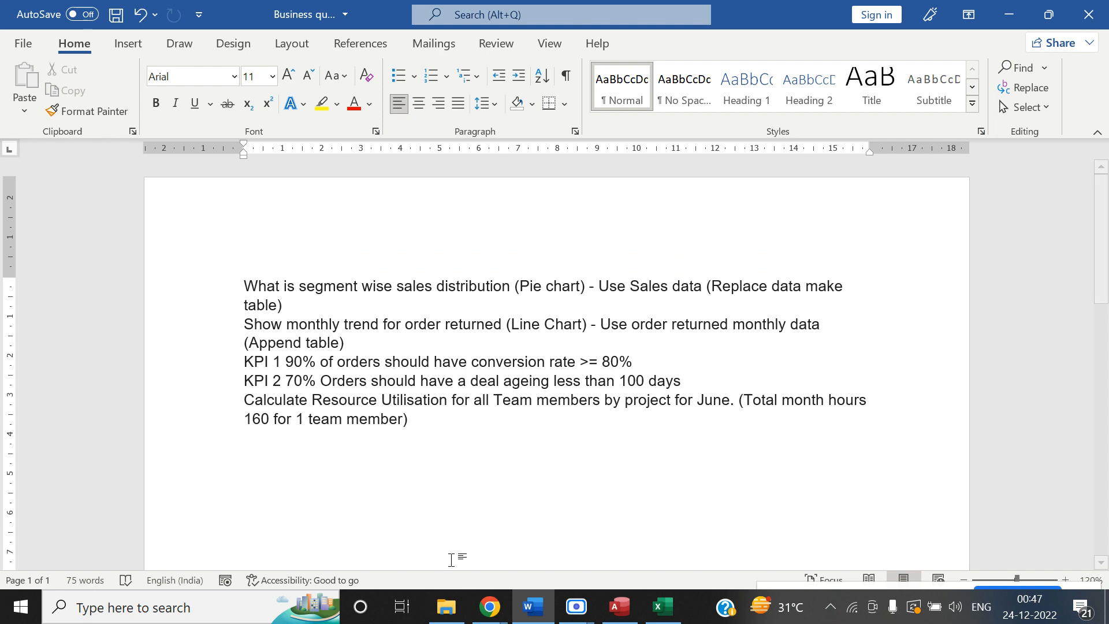
Switch to the Dashboard folder in File Explorer and open the RU Data workbook.
{"action": "left_click", "coordinate": [449, 593]}
{"action": "double_click", "coordinate": [310, 261]}
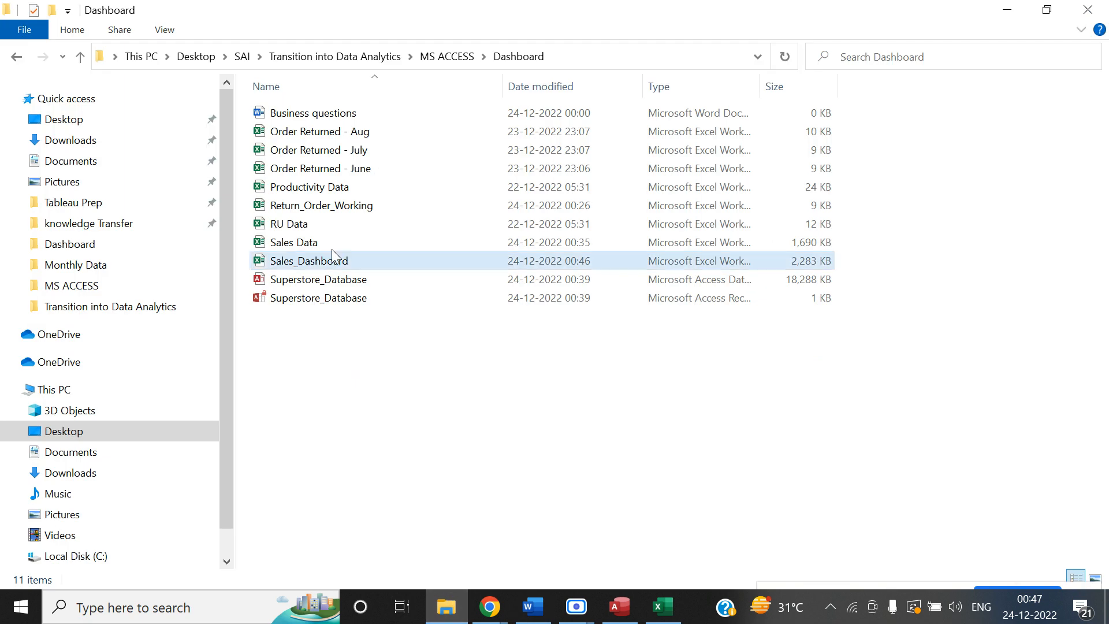
{"action": "left_click", "coordinate": [320, 224]}
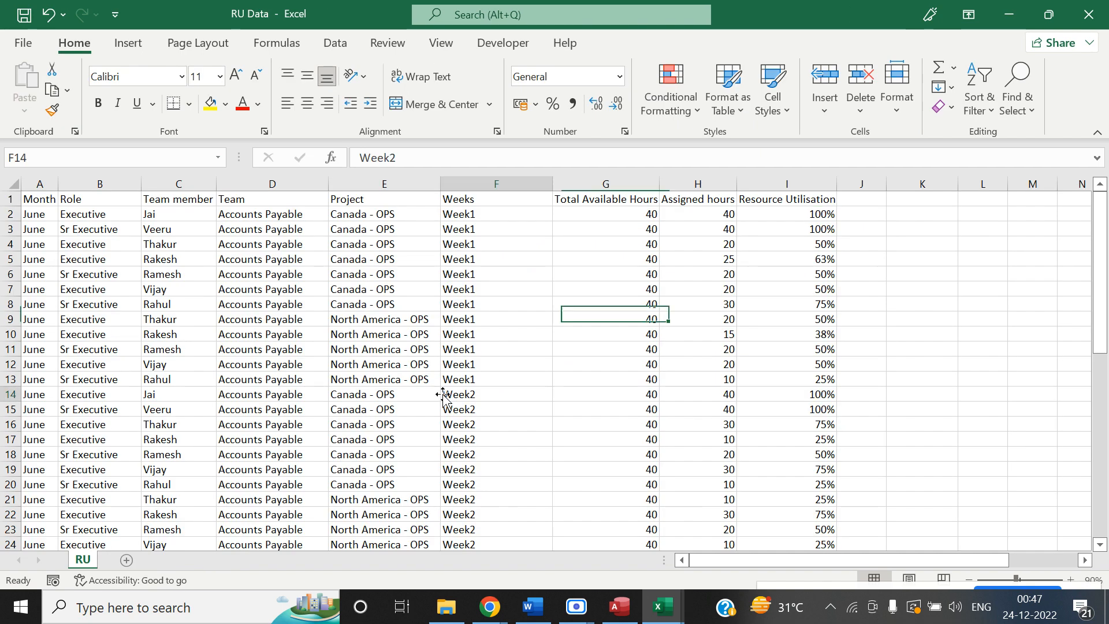
Add filters to the header row of the RU sheet and review the distinct values in the Team member column.
{"action": "key", "text": "ctrl+Home"}
{"action": "key", "text": "Right"}
{"action": "key", "text": "Right"}
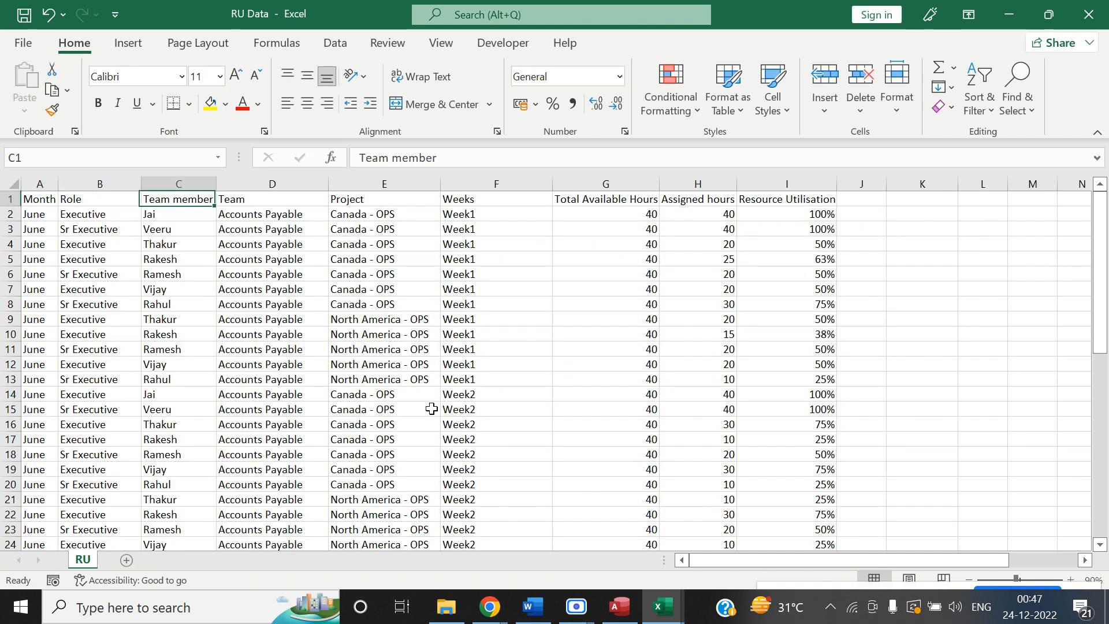
{"action": "key", "text": "ctrl+shift+l"}
{"action": "key", "text": "alt+Down"}
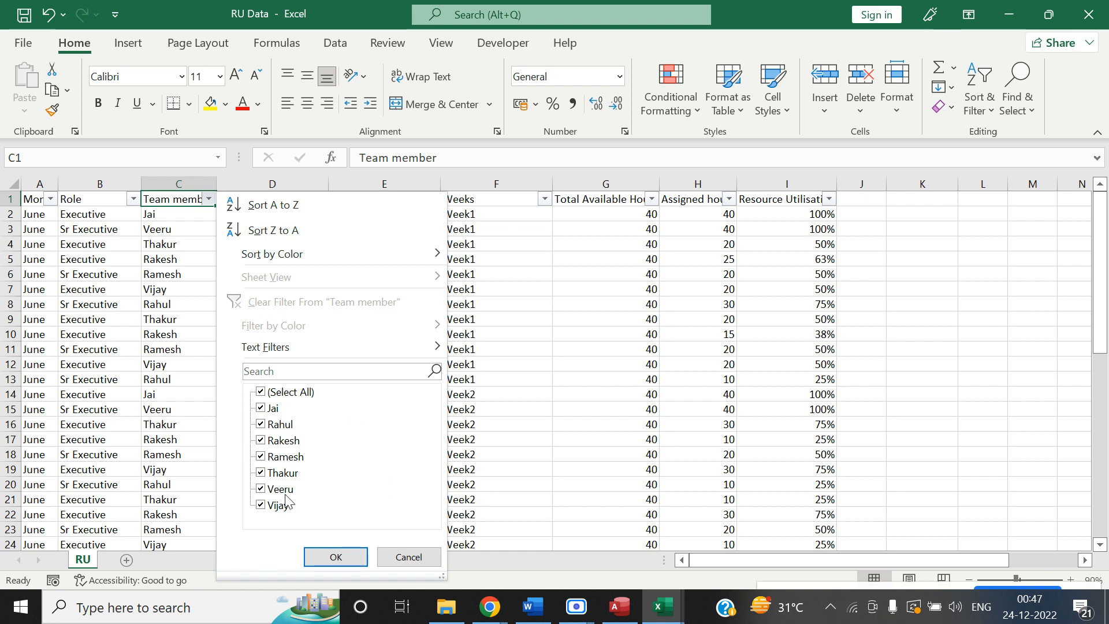
{"action": "left_click", "coordinate": [422, 559]}
{"action": "left_click", "coordinate": [668, 380]}
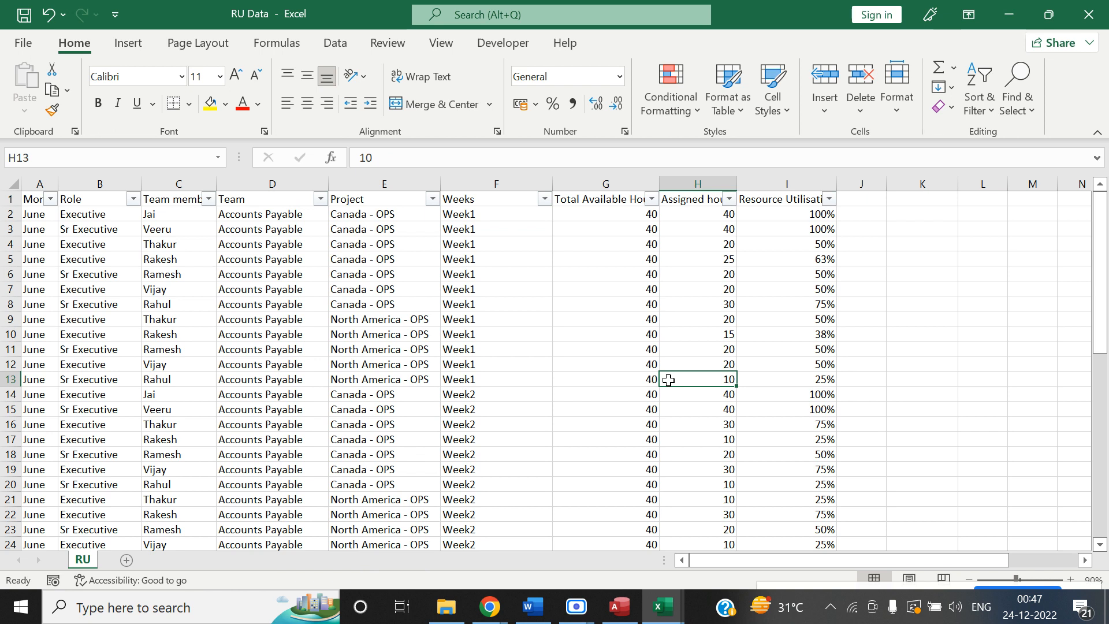
Calculate =160*7 in cell K10 of the Sales_Dashboard workbook's Dashboard sheet.
{"action": "key", "text": "alt+Tab"}
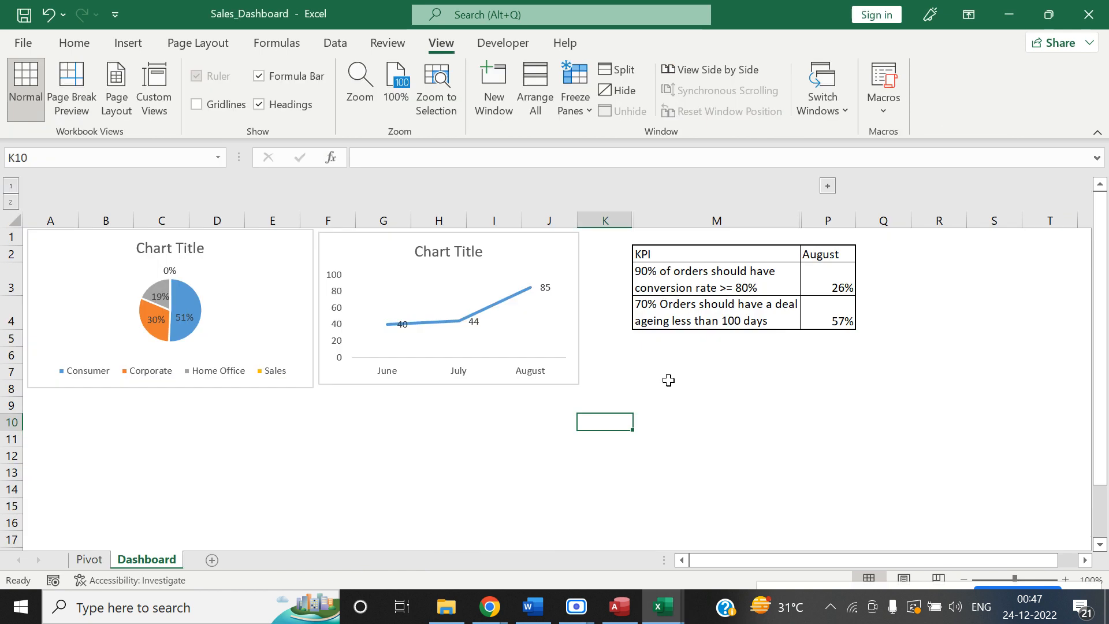
{"action": "type", "text": "=160*7"}
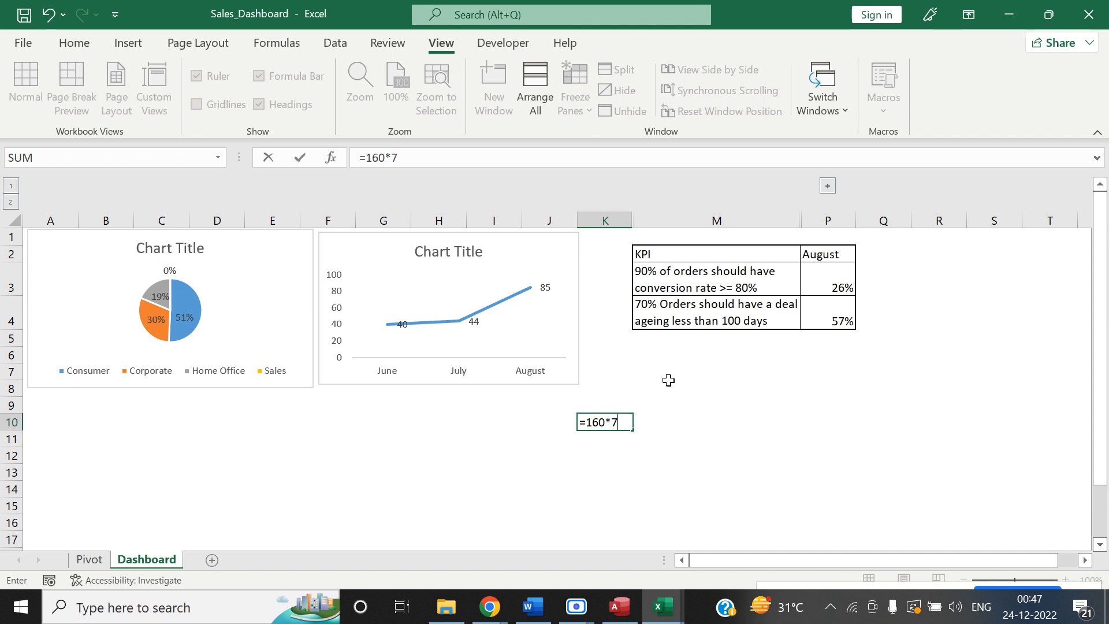
{"action": "key", "text": "ctrl+Return"}
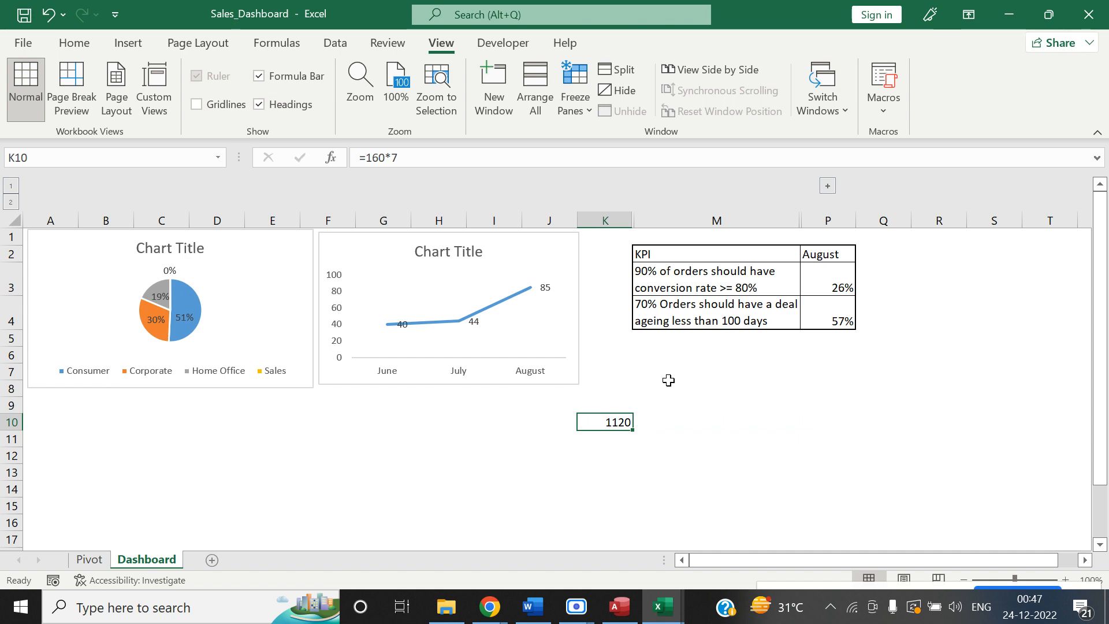
Return to the RU Data workbook and remove the filters from its header row.
{"action": "key", "text": "ctrl+Tab"}
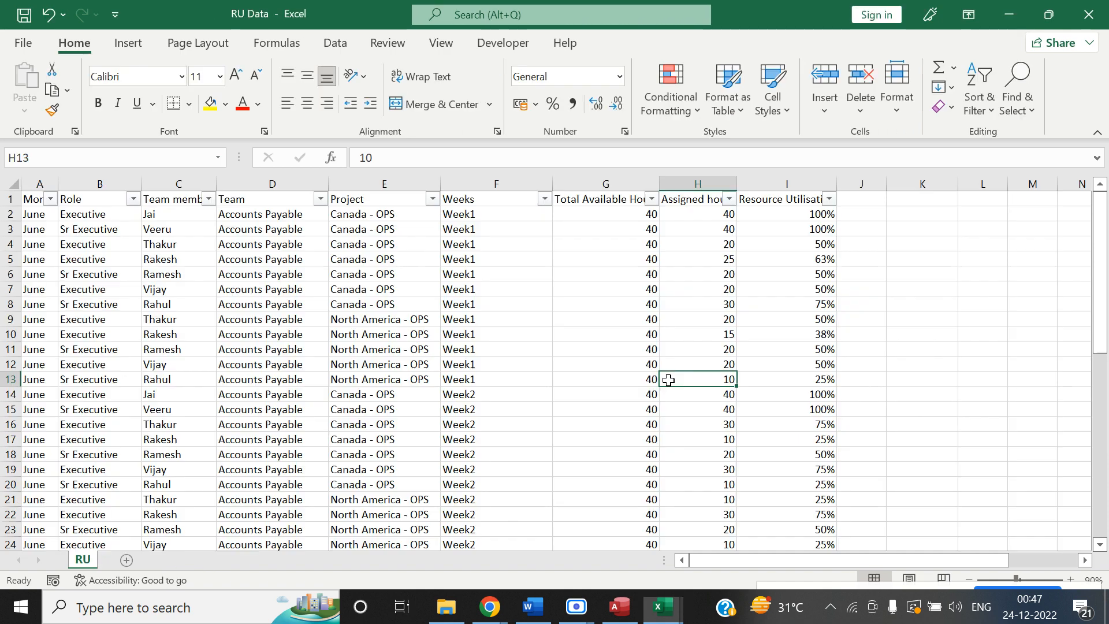
{"action": "key", "text": "ctrl+Up"}
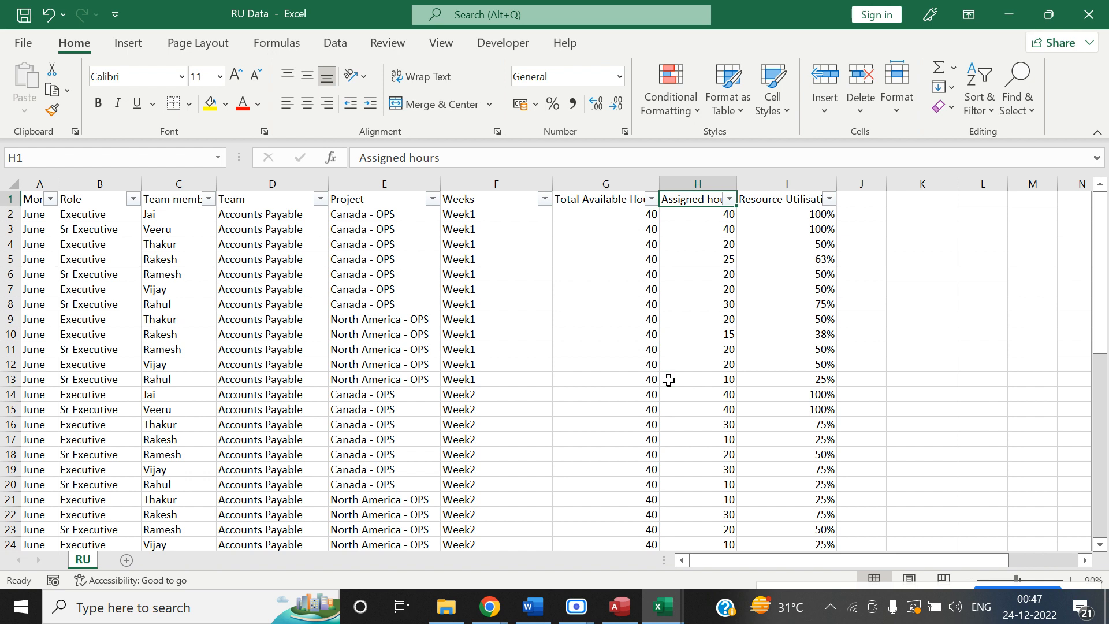
{"action": "key", "text": "ctrl+shift+l"}
{"action": "key", "text": "Left"}
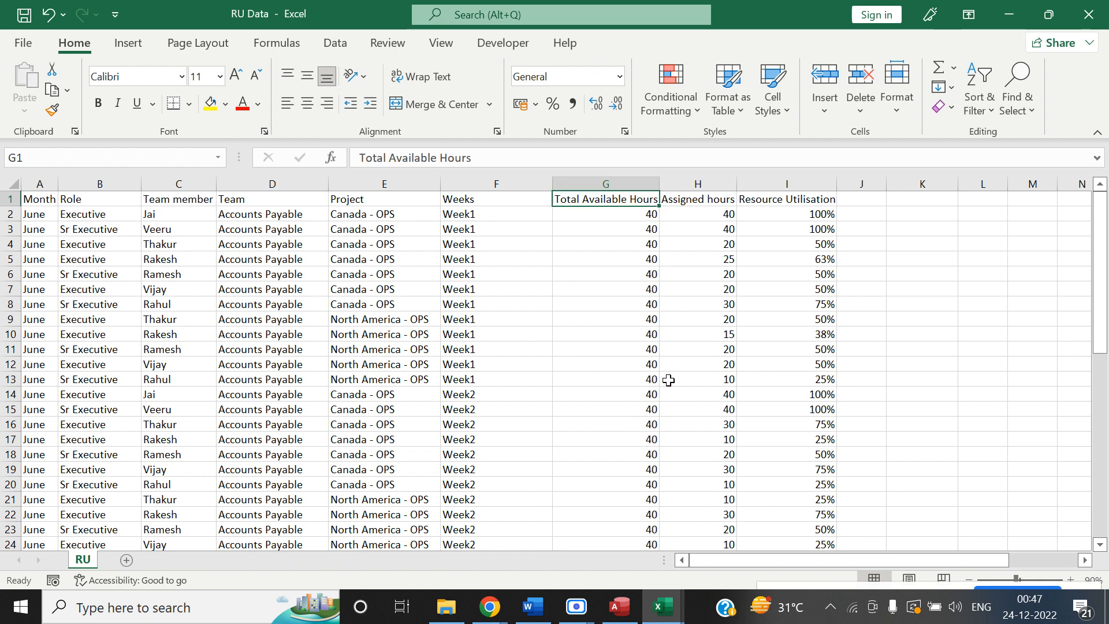
Return to the Dashboard sheet with the trial calculation in K10 cleared and cell E12 selected.
{"action": "key", "text": "alt"}
{"action": "key", "text": "alt+Tab"}
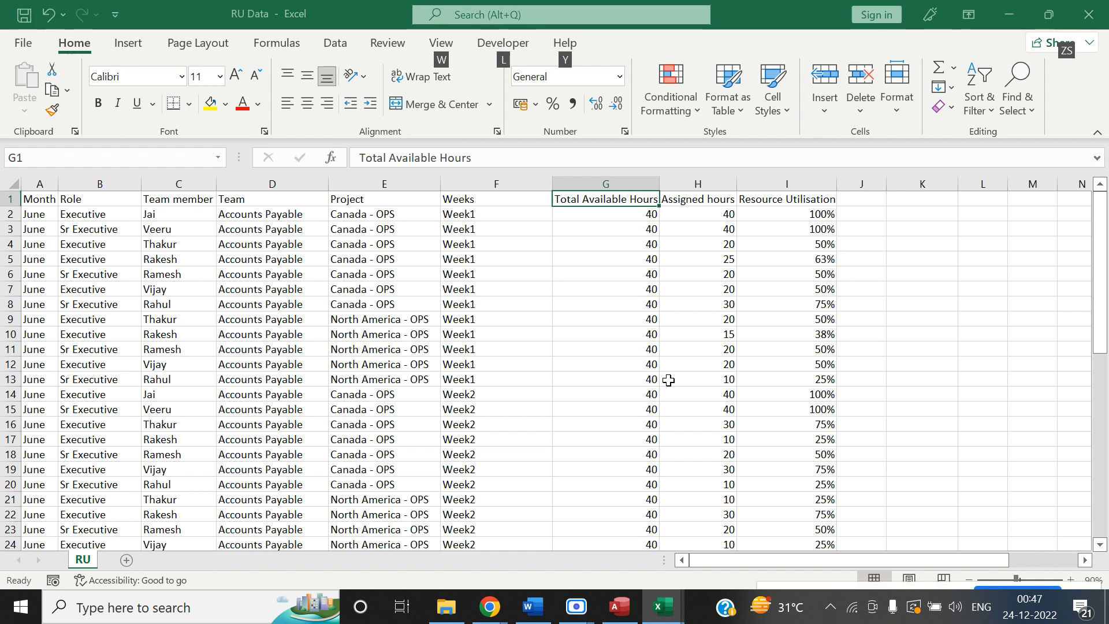
{"action": "left_click", "coordinate": [264, 454]}
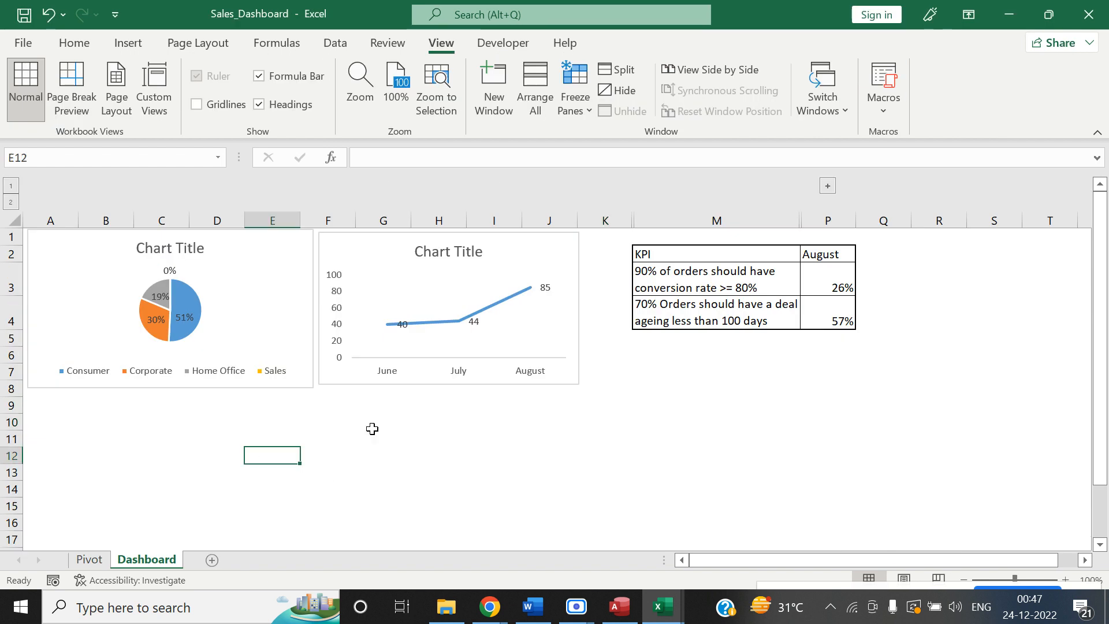
Copy all Team member values from C2 downward in RU Data and return to the Sales_Dashboard workbook.
{"action": "key", "text": "alt+Tab"}
{"action": "key", "text": "ctrl+Home"}
{"action": "key", "text": "Down"}
{"action": "key", "text": "Right"}
{"action": "key", "text": "Right"}
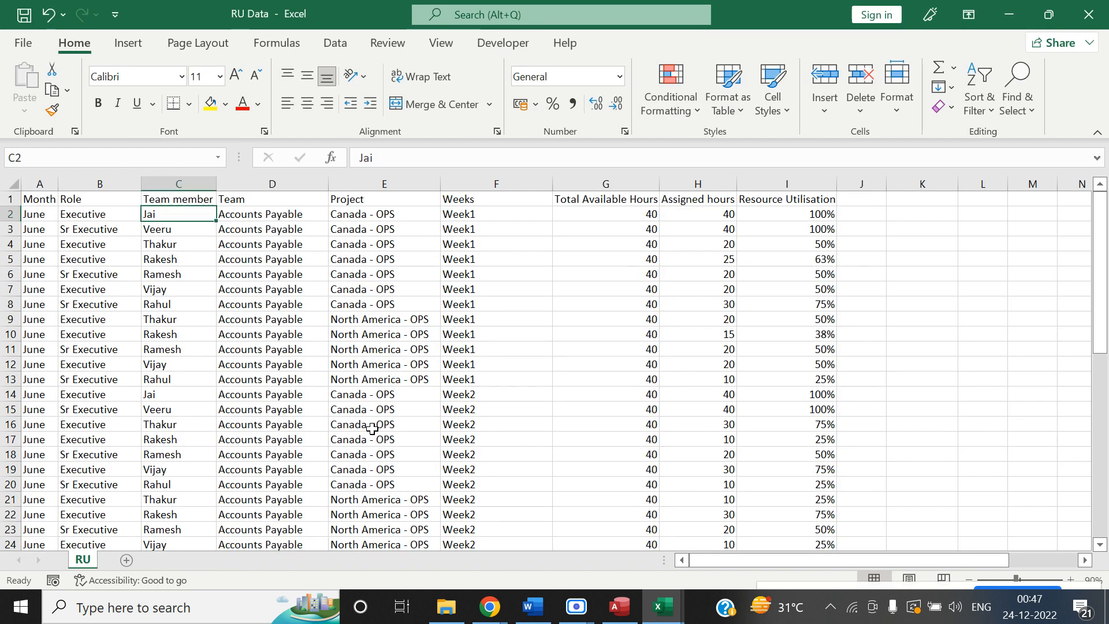
{"action": "key", "text": "ctrl+shift+Down"}
{"action": "key", "text": "ctrl+c"}
{"action": "key", "text": "alt+Tab"}
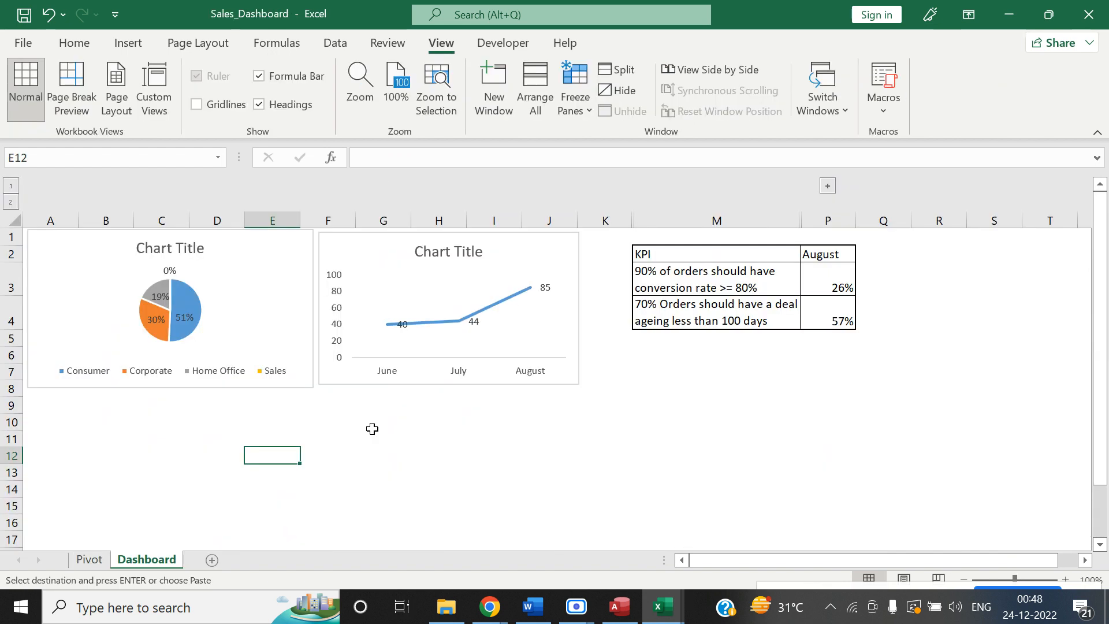
Paste the copied team member names as values starting in cell B11 of the Dashboard sheet.
{"action": "key", "text": "Left"}
{"action": "key", "text": "Left"}
{"action": "key", "text": "Left"}
{"action": "key", "text": "Up"}
{"action": "key", "text": "ctrl+alt+v"}
{"action": "key", "text": "v"}
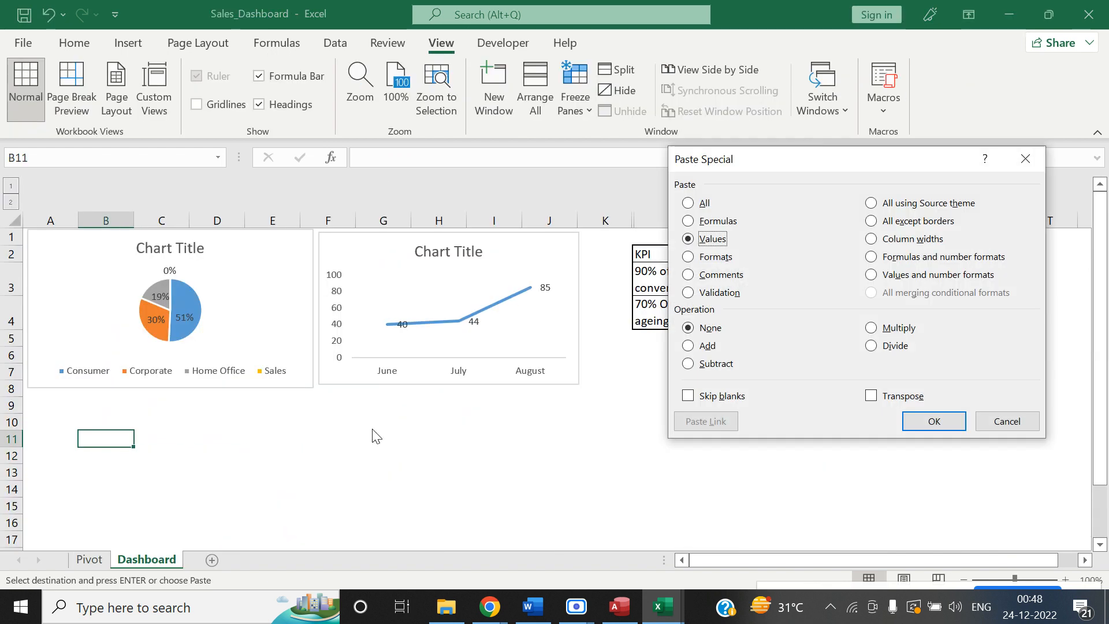
{"action": "key", "text": "Return"}
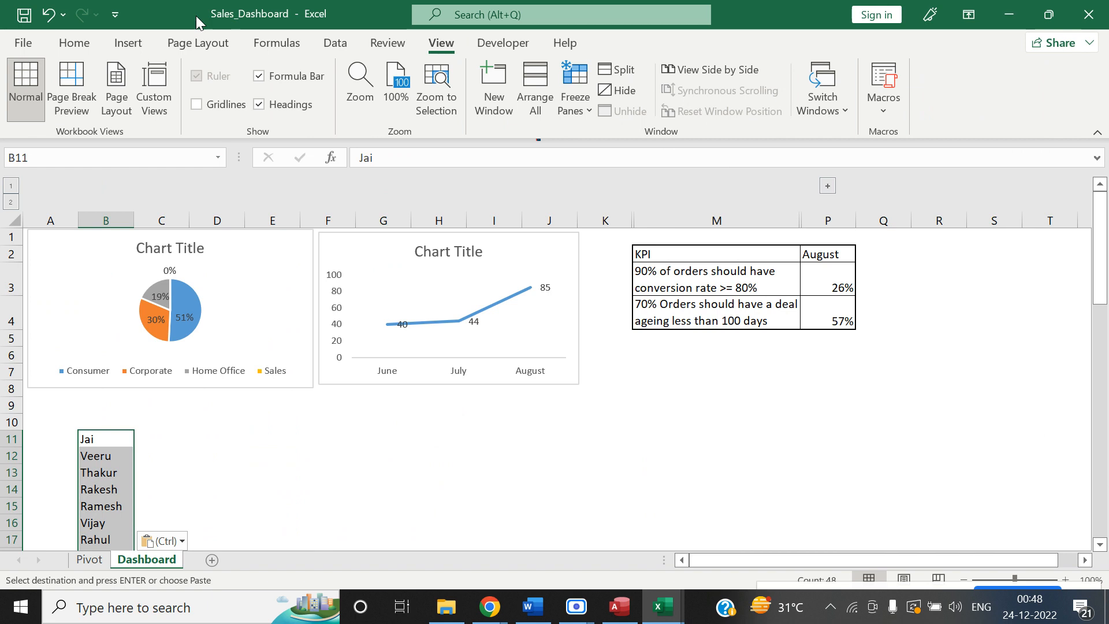
Remove the duplicates from the pasted team member list in column B.
{"action": "left_click", "coordinate": [277, 43]}
{"action": "left_click", "coordinate": [335, 43]}
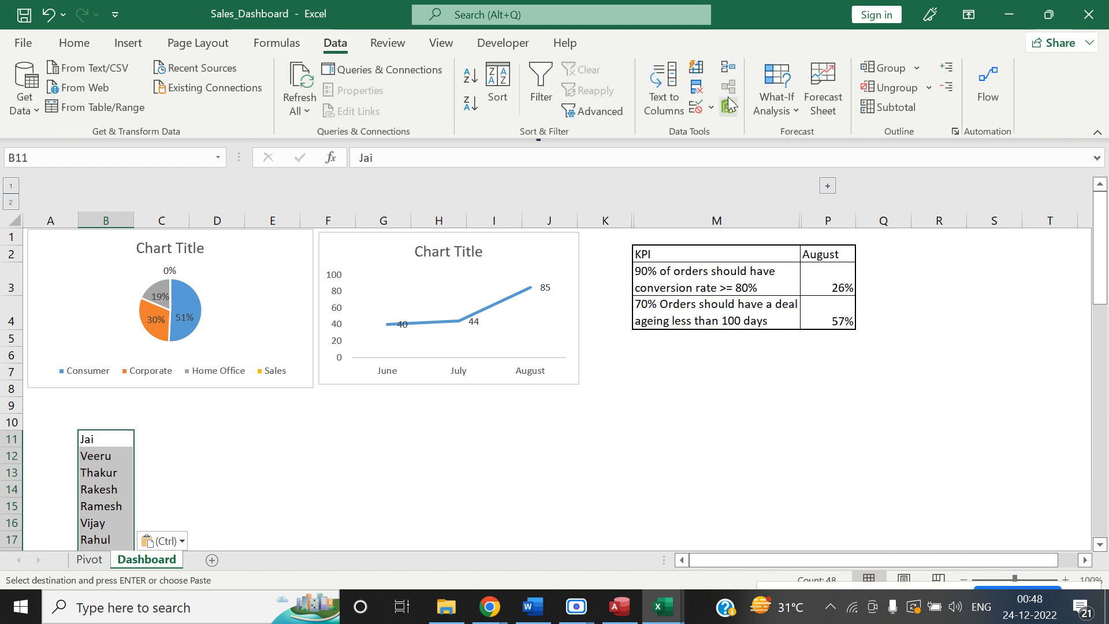
{"action": "key", "text": "Escape"}
{"action": "left_click", "coordinate": [701, 93]}
{"action": "left_click", "coordinate": [877, 383]}
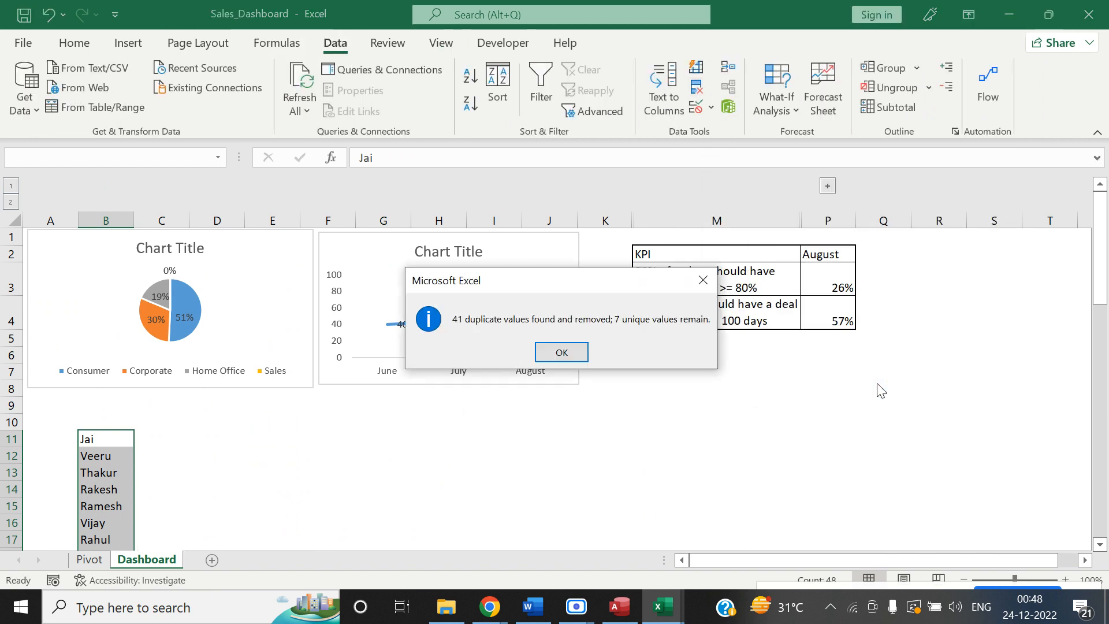
{"action": "left_click", "coordinate": [561, 352]}
{"action": "left_click", "coordinate": [228, 449]}
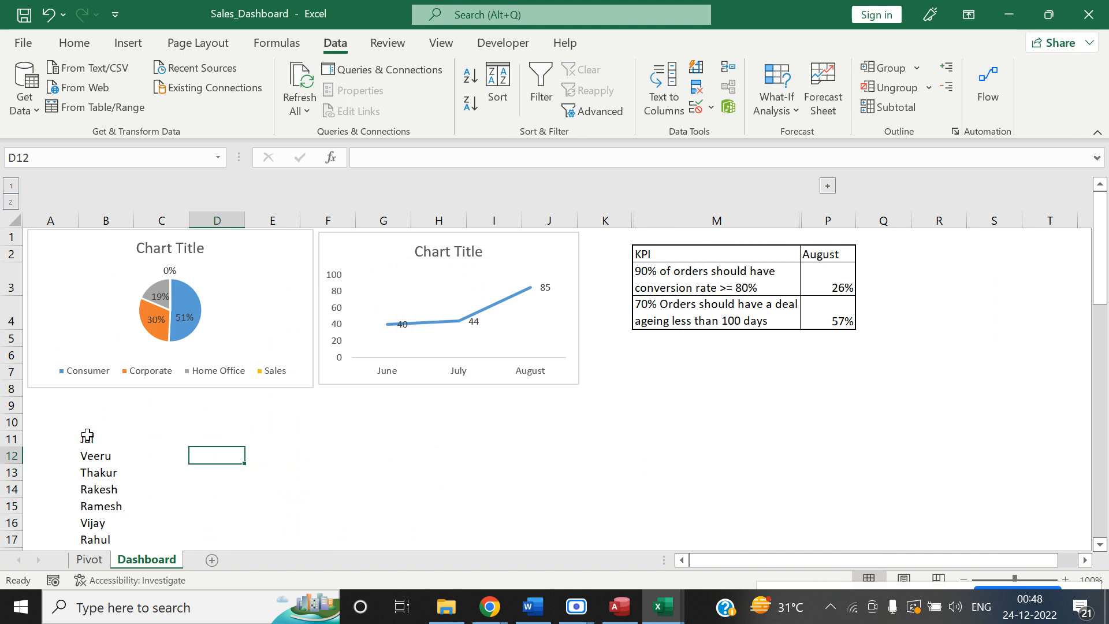
Shift the unique team member list up one row by pasting it from cell B10.
{"action": "left_click", "coordinate": [87, 437]}
{"action": "key", "text": "ctrl+shift+Down"}
{"action": "key", "text": "ctrl+c"}
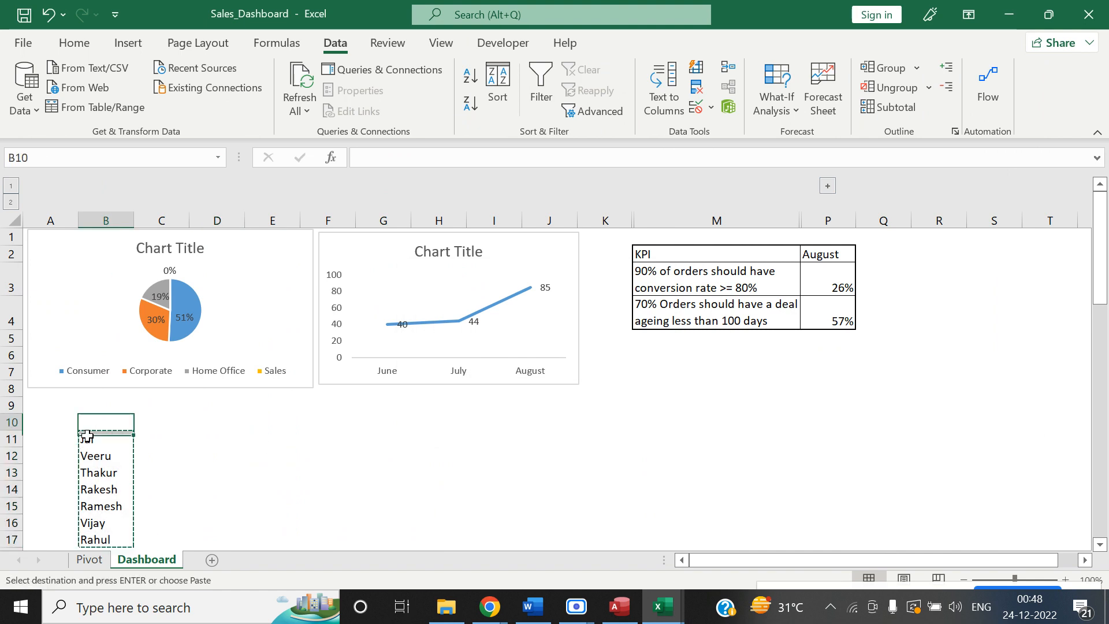
{"action": "key", "text": "Up"}
{"action": "key", "text": "Up"}
{"action": "key", "text": "Down"}
{"action": "key", "text": "Return"}
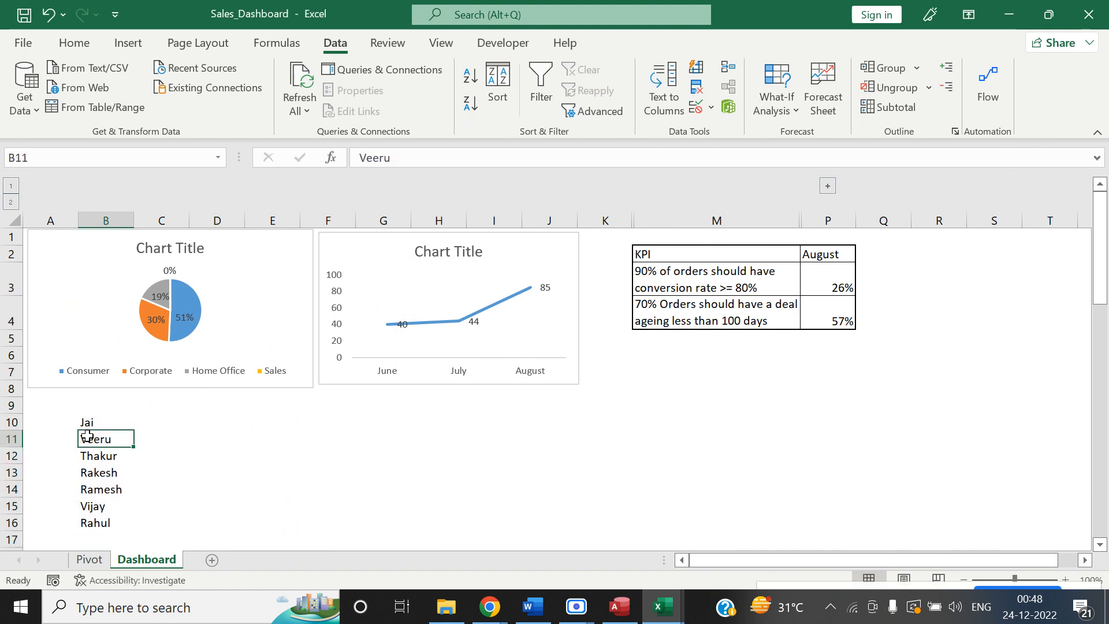
Enter the heading "Team members" in cell B9 above the list of names.
{"action": "key", "text": "Up"}
{"action": "key", "text": "Up"}
{"action": "type", "text": "Team"}
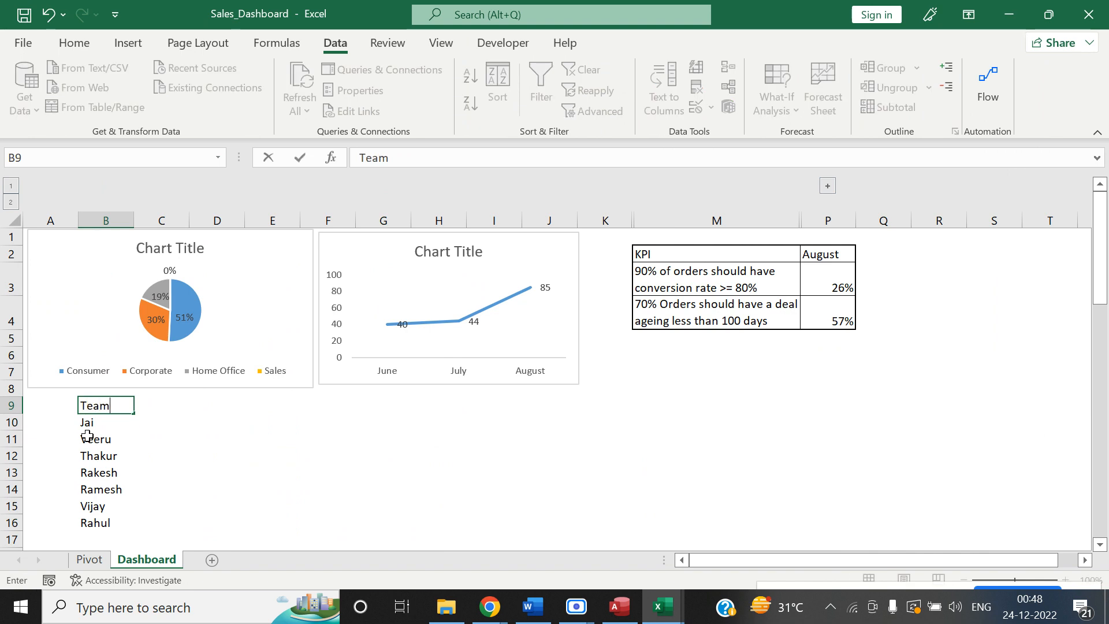
{"action": "type", "text": " members"}
{"action": "key", "text": "Right"}
{"action": "key", "text": "Right"}
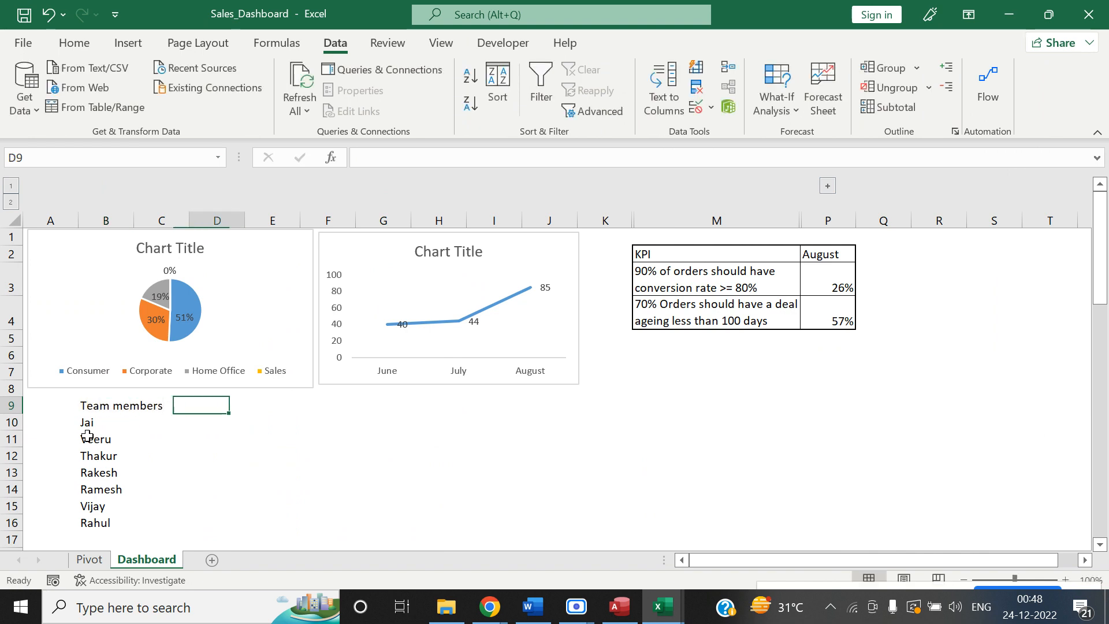
{"action": "key", "text": "Left"}
{"action": "key", "text": "Left"}
{"action": "key", "text": "Right"}
{"action": "key", "text": "Right"}
Try to copy the month from cell A2 of RU Data into cell D9 of the Dashboard sheet.
{"action": "key", "text": "ctrl+Tab"}
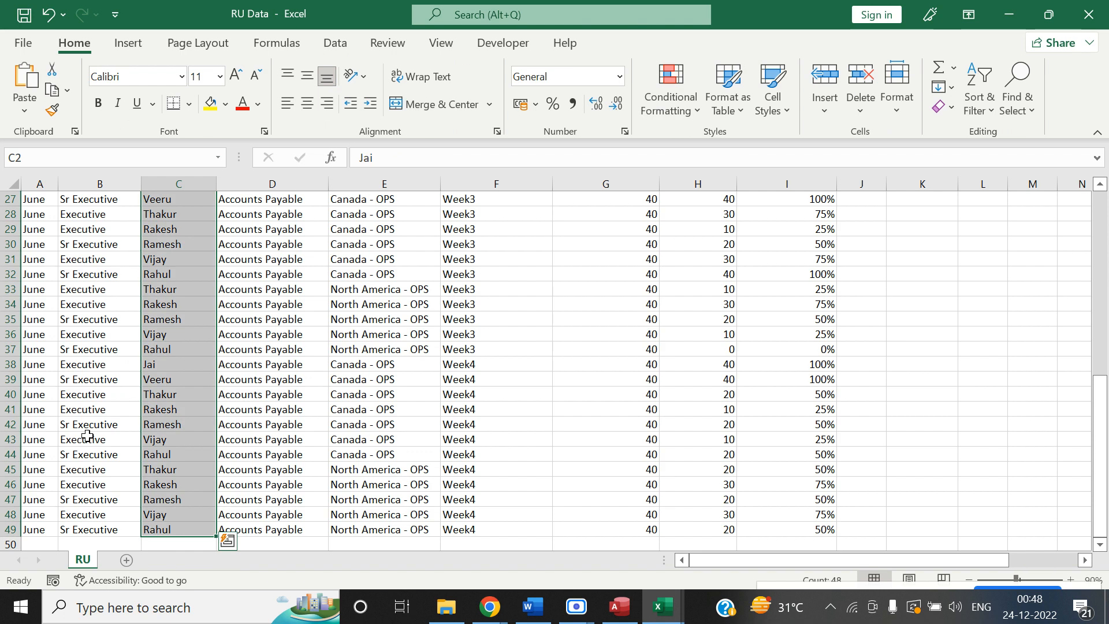
{"action": "key", "text": "ctrl+Up"}
{"action": "key", "text": "Left"}
{"action": "key", "text": "Left"}
{"action": "key", "text": "Down"}
{"action": "key", "text": "ctrl+Down"}
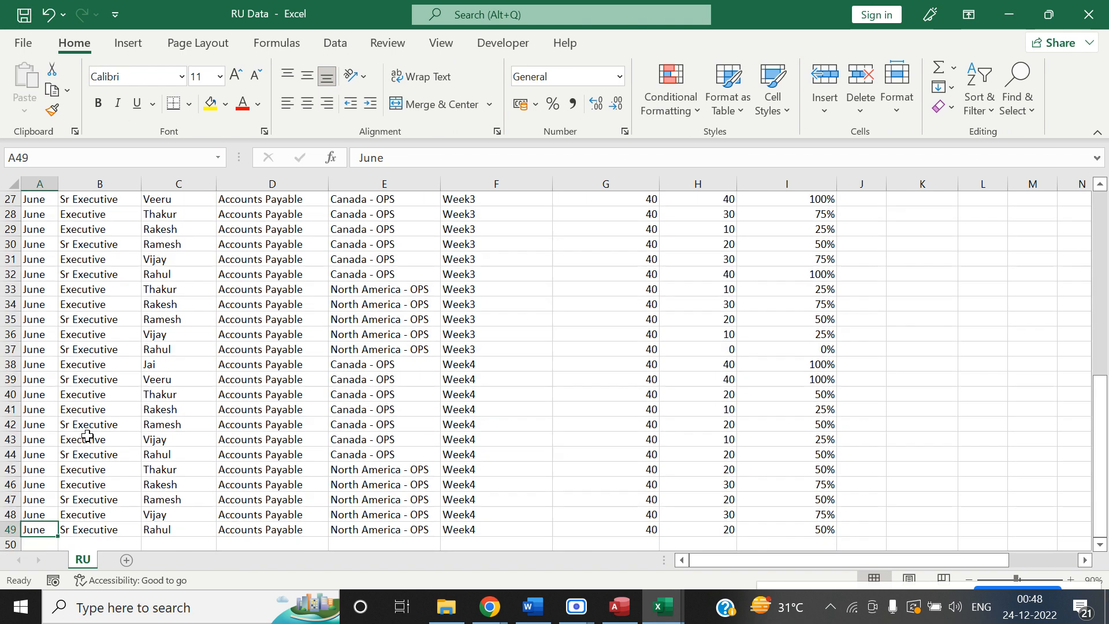
{"action": "key", "text": "ctrl+Up"}
{"action": "key", "text": "Down"}
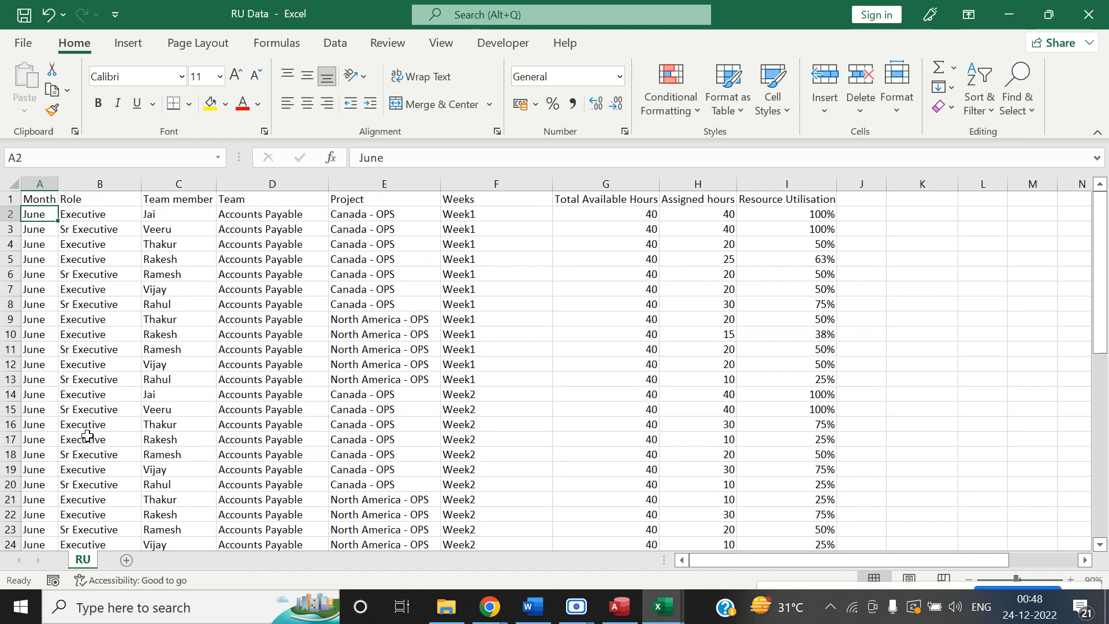
{"action": "key", "text": "ctrl+c"}
{"action": "key", "text": "alt+Tab"}
{"action": "key", "text": "Right"}
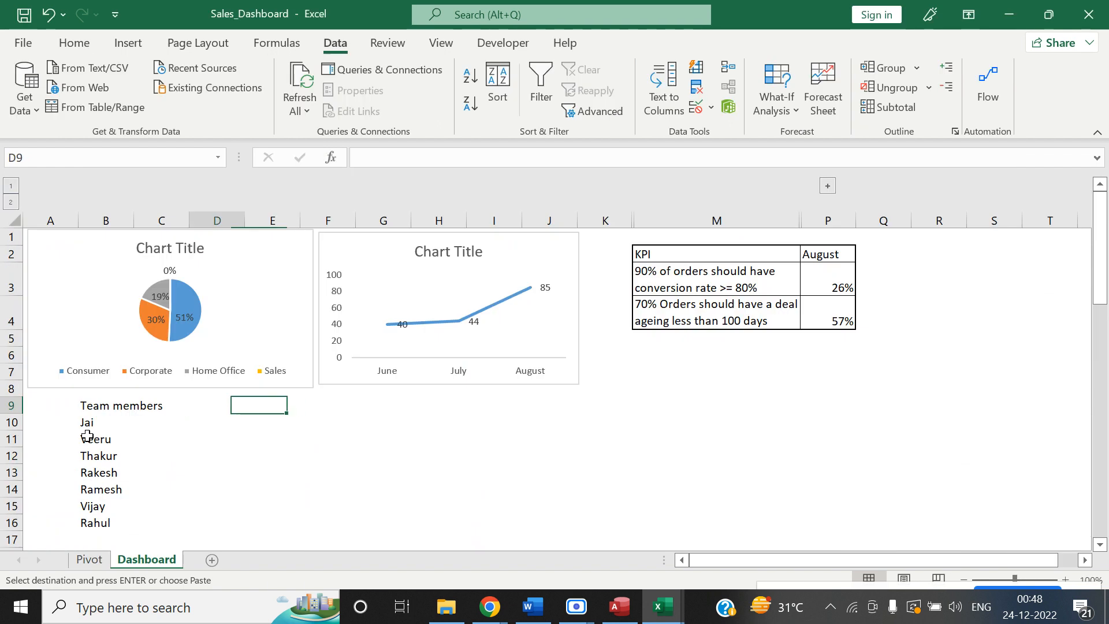
{"action": "key", "text": "Left"}
{"action": "key", "text": "Return"}
{"action": "key", "text": "Down"}
{"action": "key", "text": "Up"}
{"action": "key", "text": "Up"}
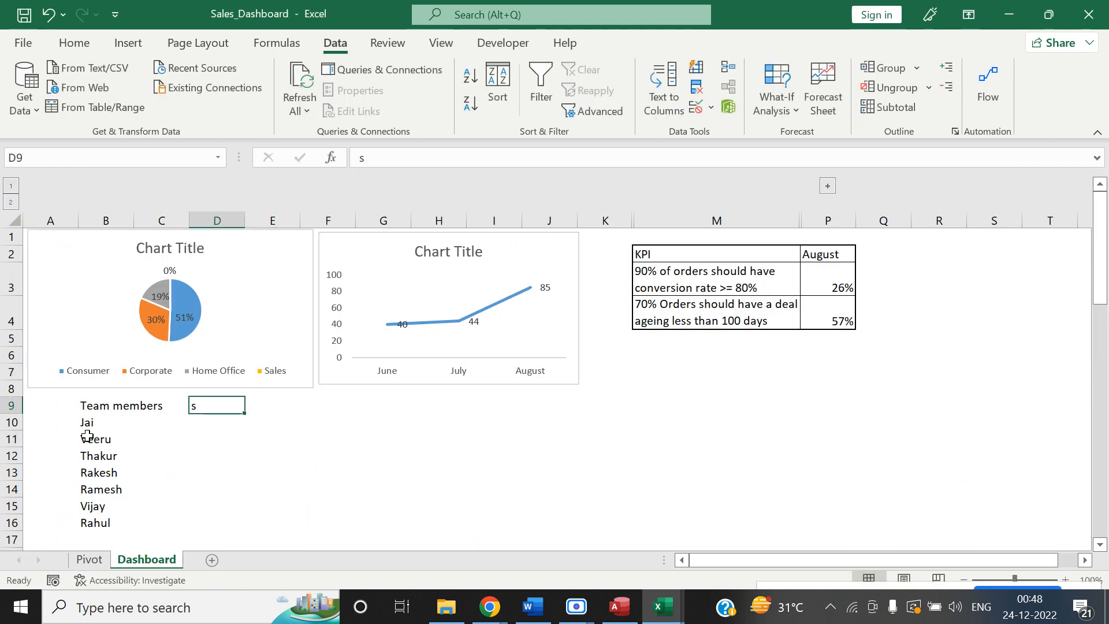
Enter "June" as the month heading in cell D9 of the Dashboard sheet.
{"action": "type", "text": "June"}
{"action": "key", "text": "Right"}
{"action": "key", "text": "Down"}
{"action": "key", "text": "Left"}
{"action": "key", "text": "Left"}
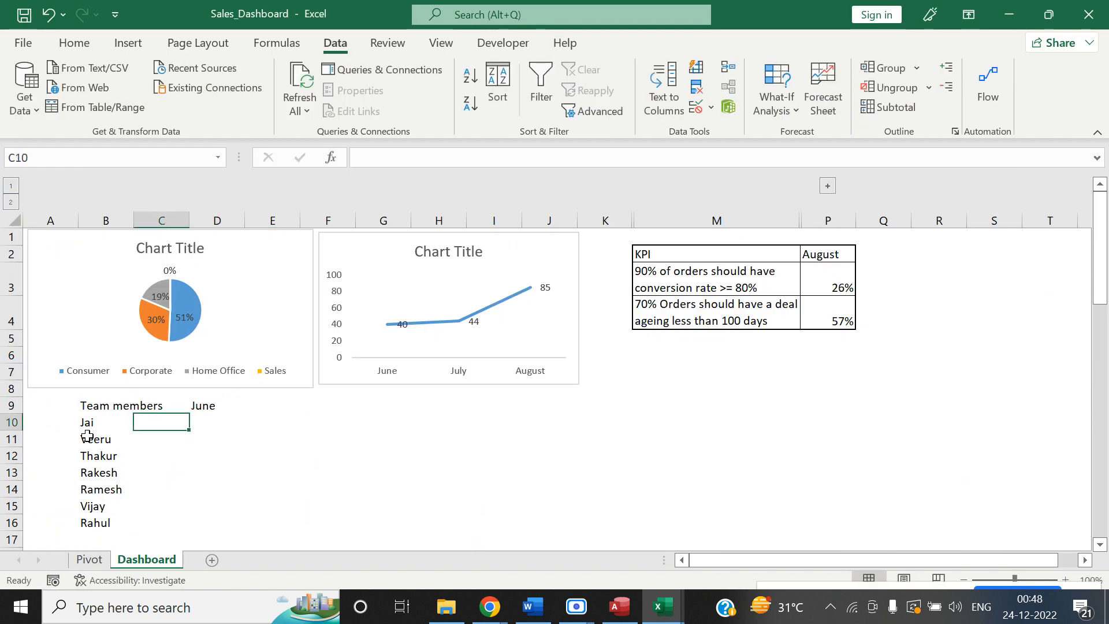
{"action": "key", "text": "Left"}
Copy the adjacent project names Canada - OPS and North America - OPS from cells E8:E9 of the RU Data workbook.
{"action": "key", "text": "alt+Tab"}
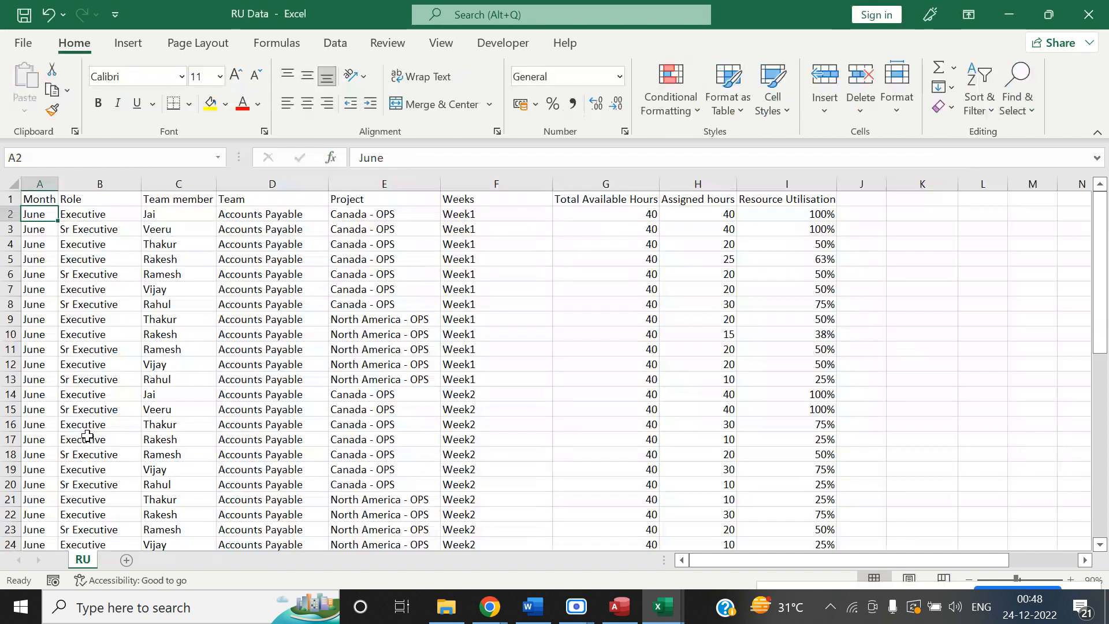
{"action": "key", "text": "Right"}
{"action": "key", "text": "Right"}
{"action": "key", "text": "Right"}
{"action": "key", "text": "Right"}
{"action": "key", "text": "Right"}
{"action": "key", "text": "Left"}
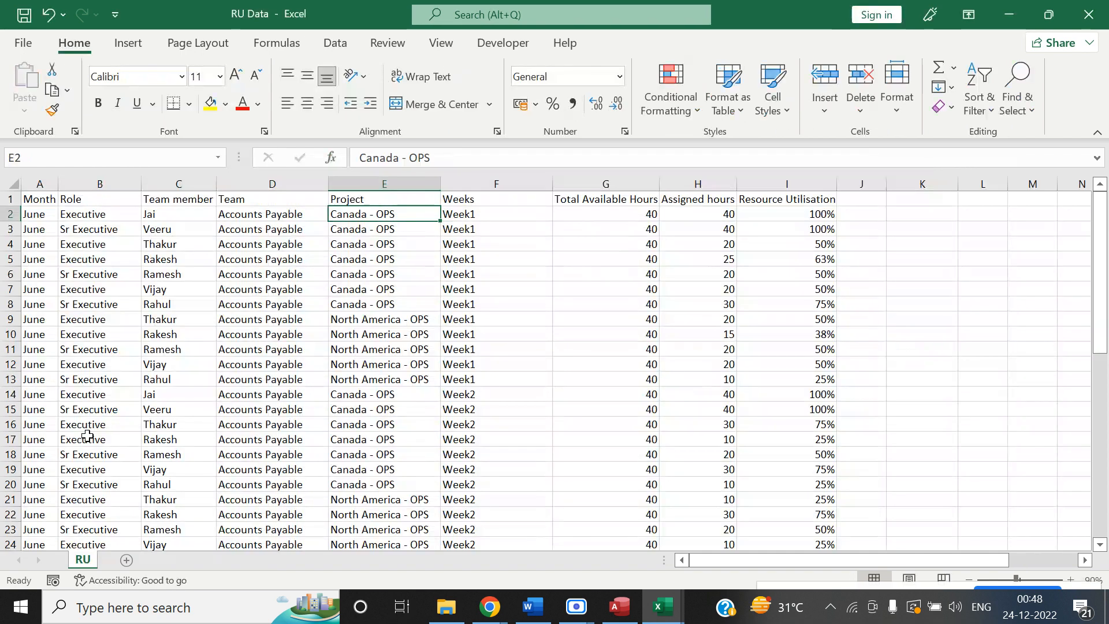
{"action": "key", "text": "Down"}
{"action": "key", "text": "Up"}
{"action": "key", "text": "Up"}
{"action": "key", "text": "Down"}
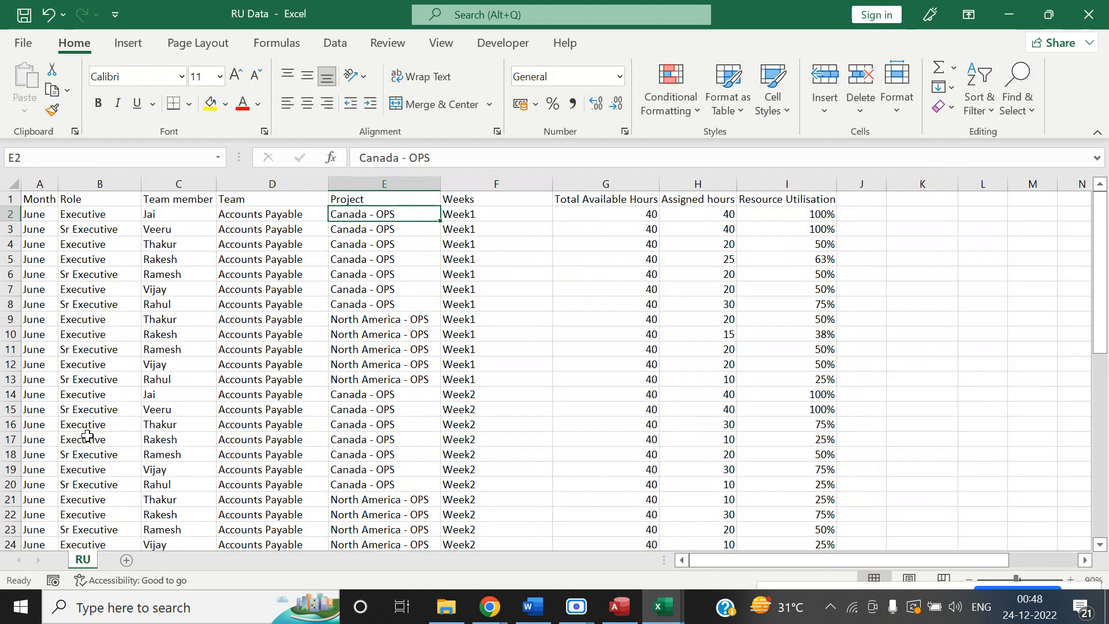
{"action": "key", "text": "Down"}
{"action": "key", "text": "Down"}
{"action": "key", "text": "Down"}
{"action": "key", "text": "Down"}
{"action": "key", "text": "Down"}
{"action": "key", "text": "Down"}
{"action": "key", "text": "shift+Down"}
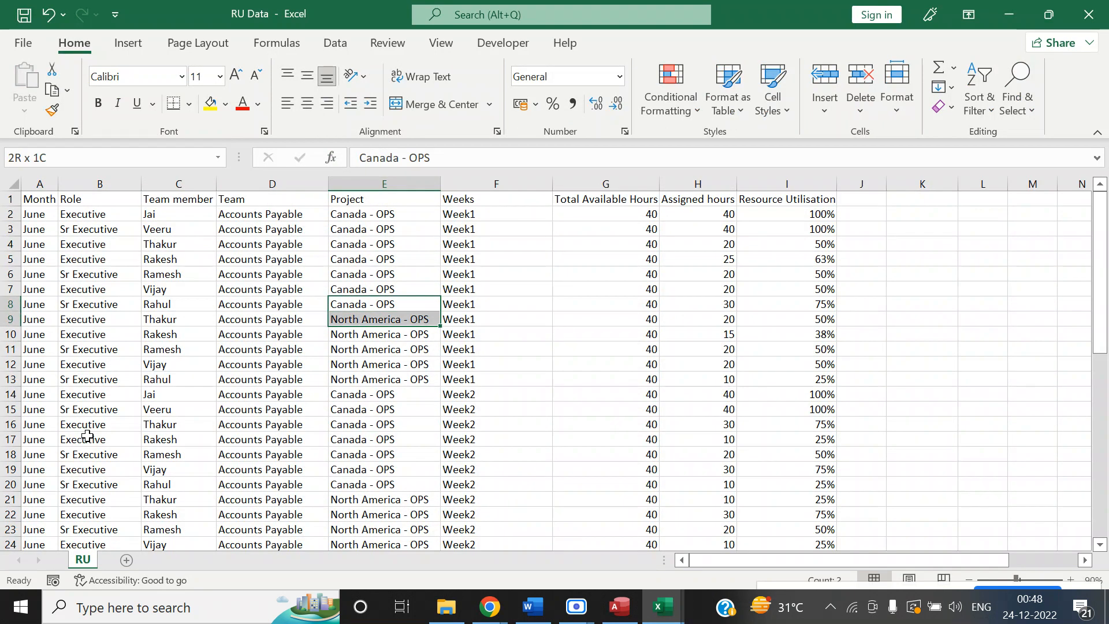
{"action": "key", "text": "ctrl+c"}
Paste the project names as transposed values across cells D9:E9 of the Dashboard sheet in Sales_Dashboard.
{"action": "key", "text": "alt+Tab"}
{"action": "key", "text": "Down"}
{"action": "key", "text": "Up"}
{"action": "key", "text": "Up"}
{"action": "key", "text": "Right"}
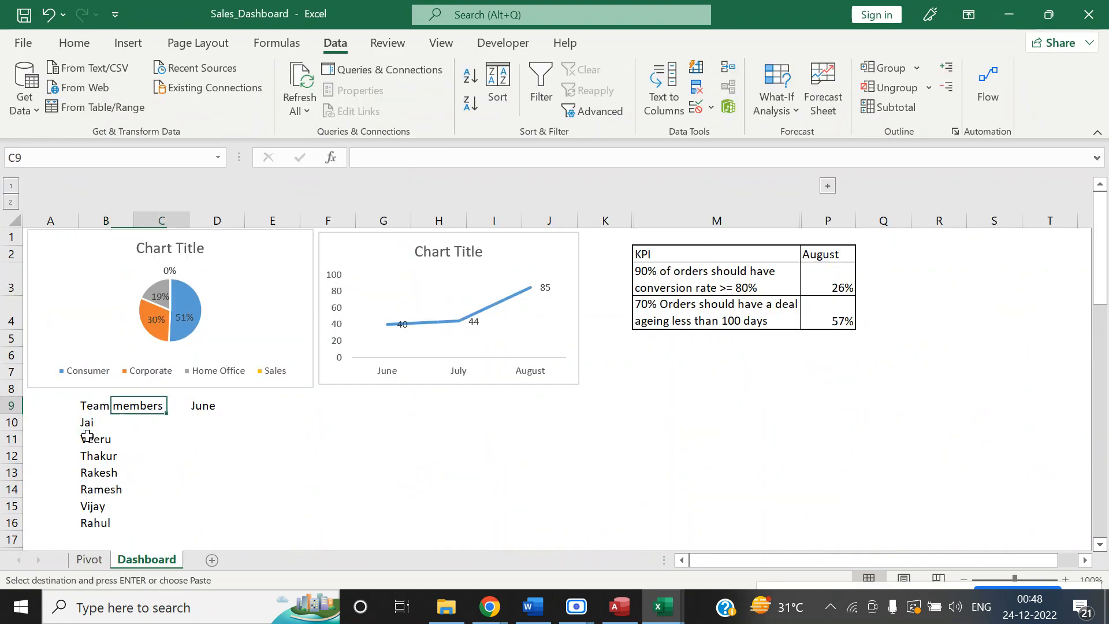
{"action": "key", "text": "Right"}
{"action": "key", "text": "ctrl+alt+v"}
{"action": "key", "text": "v"}
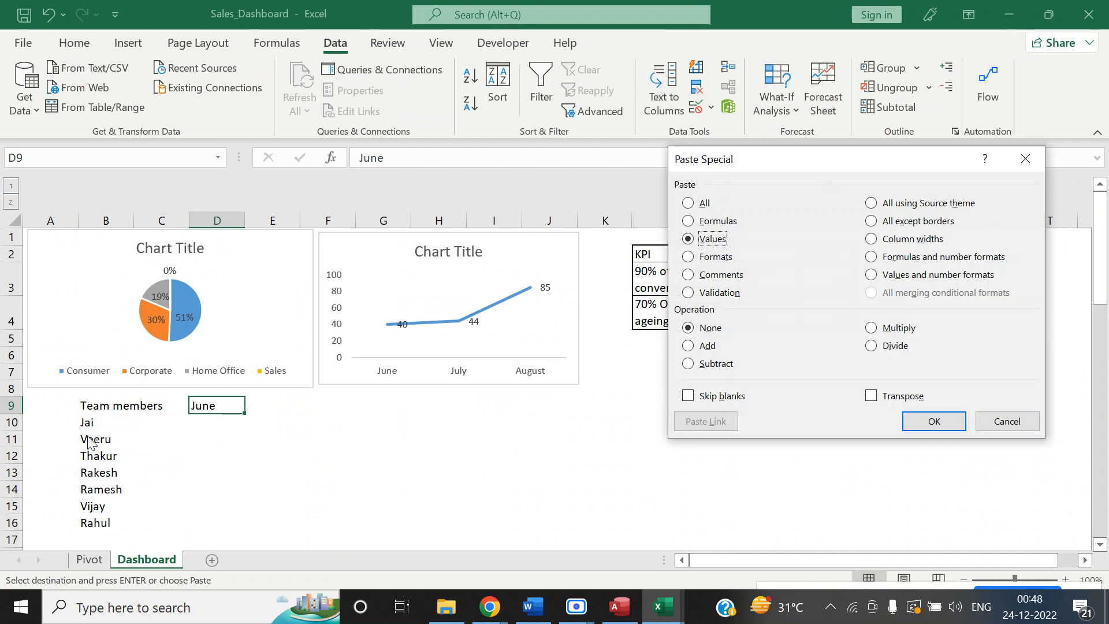
{"action": "key", "text": "e"}
{"action": "key", "text": "Return"}
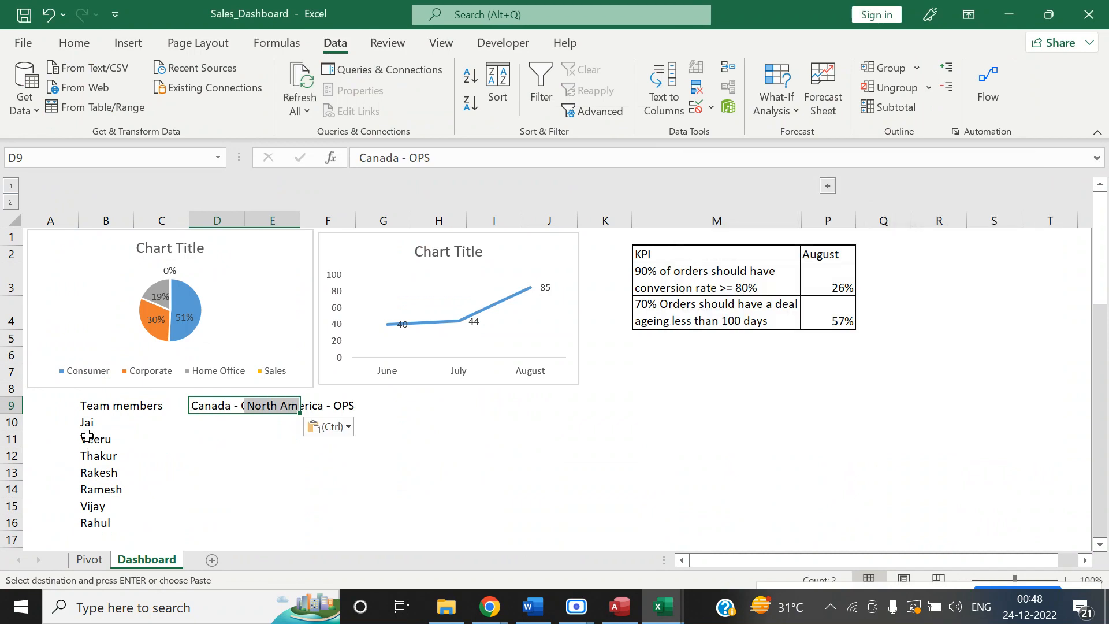
Move the block B9:D16 with the team members and the Canada - OPS heading down one row to B10.
{"action": "left_click", "coordinate": [229, 485]}
{"action": "left_click", "coordinate": [132, 411]}
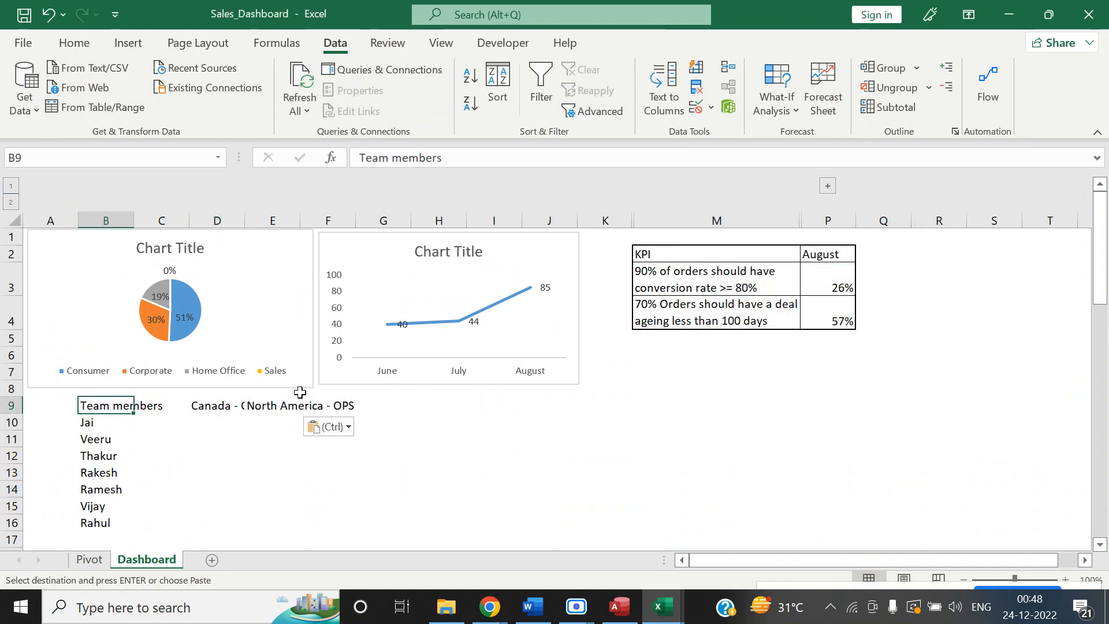
{"action": "key", "text": "ctrl+Right"}
{"action": "key", "text": "Left"}
{"action": "key", "text": "Left"}
{"action": "key", "text": "Left"}
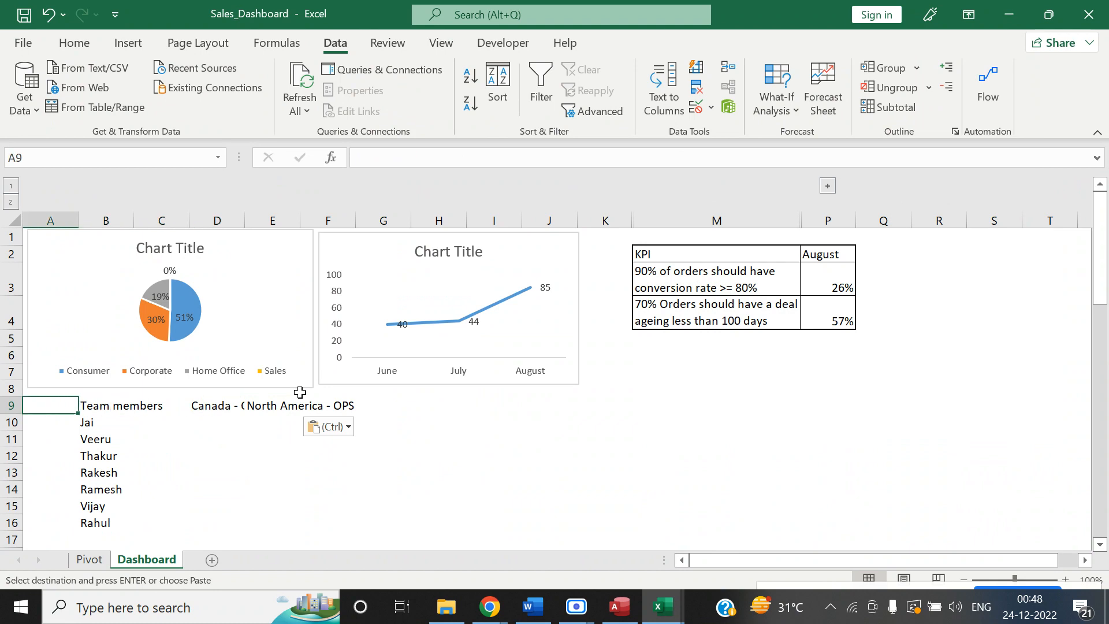
{"action": "key", "text": "Right"}
{"action": "key", "text": "shift+Right"}
{"action": "key", "text": "shift+Right"}
{"action": "key", "text": "ctrl+shift+Down"}
{"action": "key", "text": "Down"}
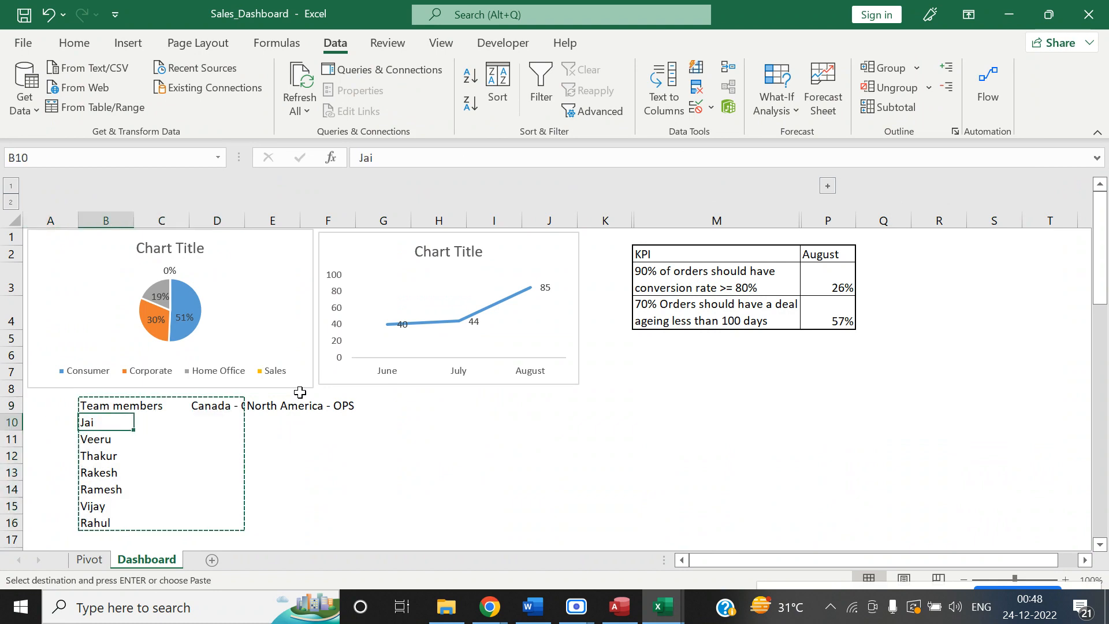
{"action": "key", "text": "Return"}
Move the North America - OPS heading from cell E9 to E10.
{"action": "key", "text": "Right"}
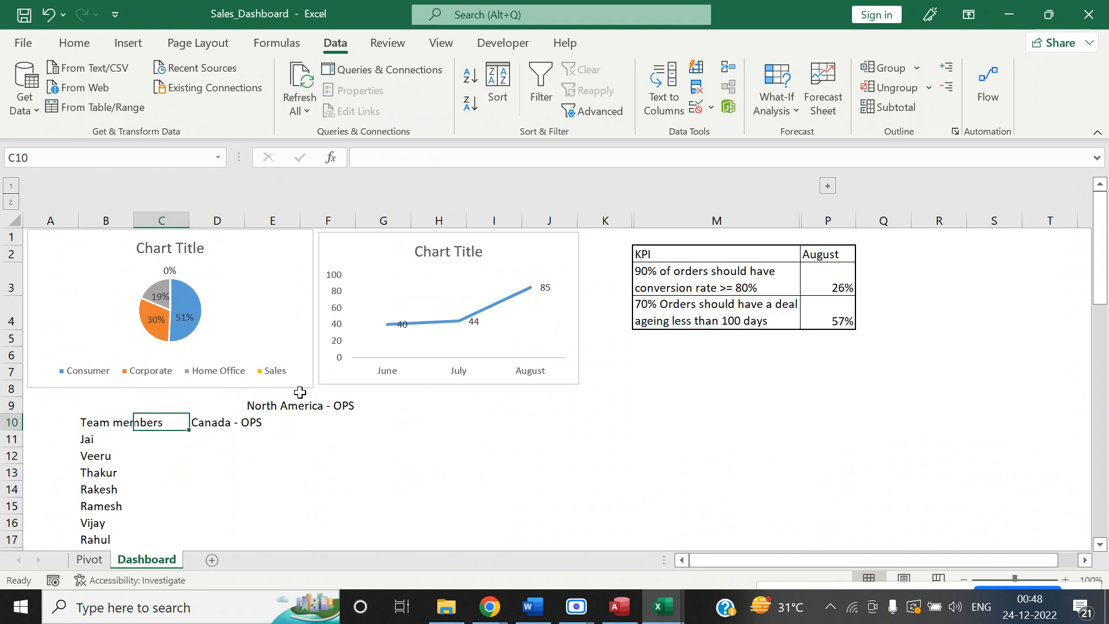
{"action": "key", "text": "Right"}
{"action": "key", "text": "Right"}
{"action": "key", "text": "Up"}
{"action": "key", "text": "ctrl+x"}
{"action": "key", "text": "Down"}
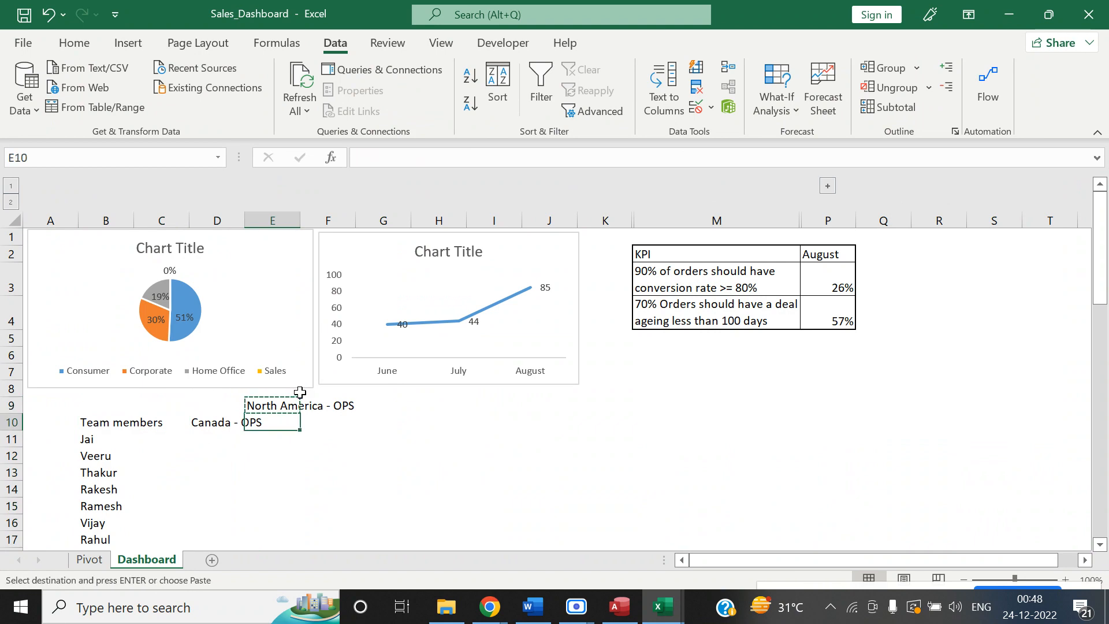
{"action": "key", "text": "Return"}
Enter "June" in cell D9 above the project headings.
{"action": "key", "text": "Left"}
{"action": "key", "text": "Up"}
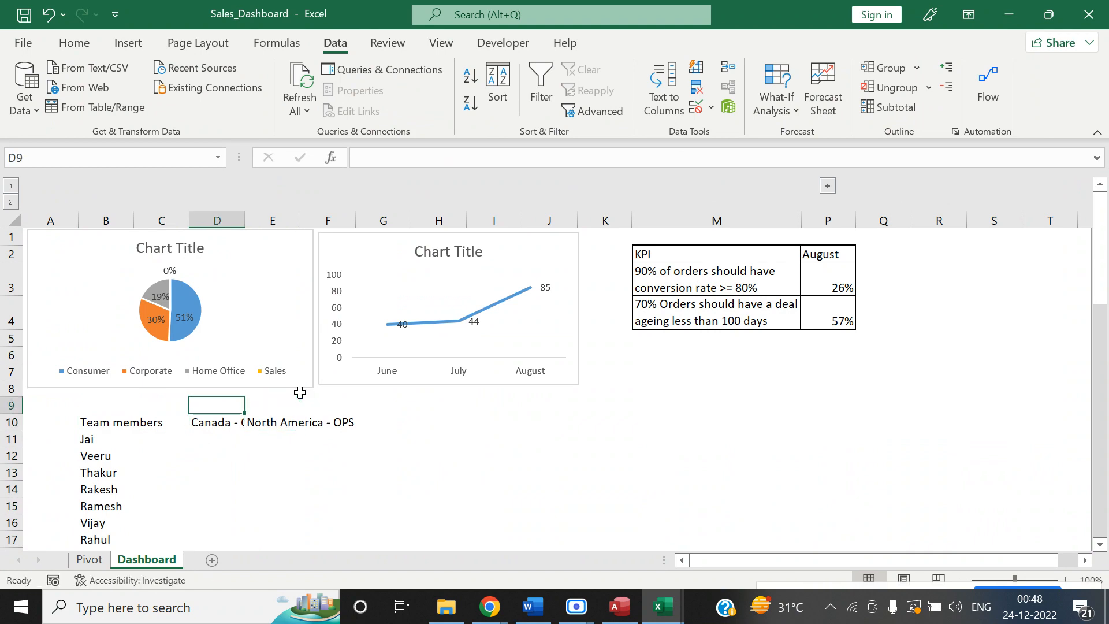
{"action": "type", "text": "June"}
{"action": "key", "text": "Tab"}
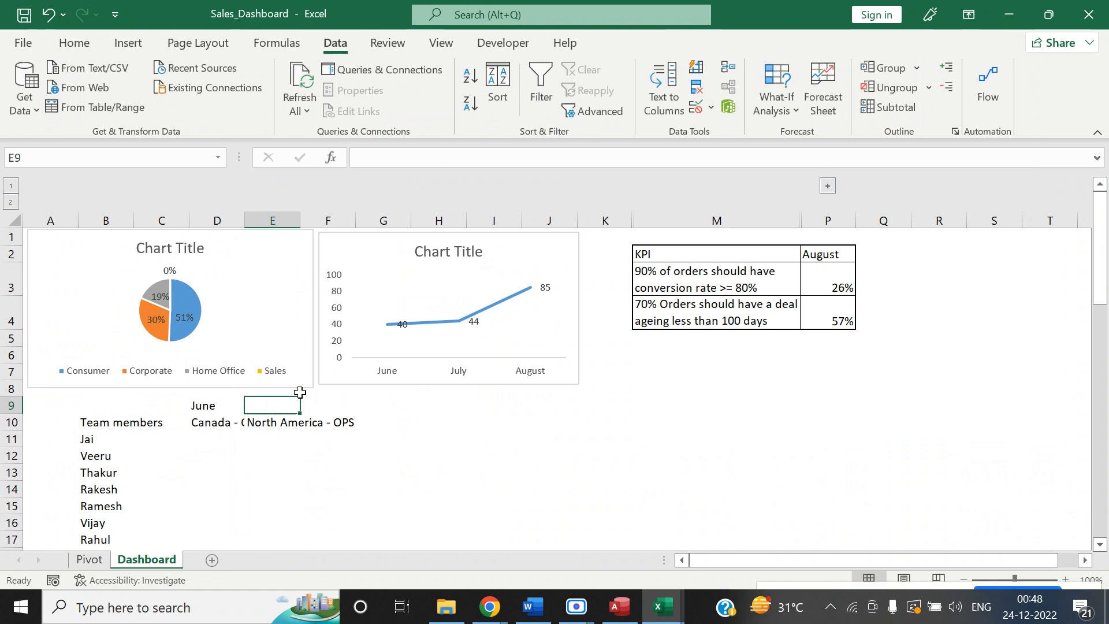
Merge and center the June heading across cells D9:F9.
{"action": "key", "text": "Left"}
{"action": "key", "text": "shift+Right"}
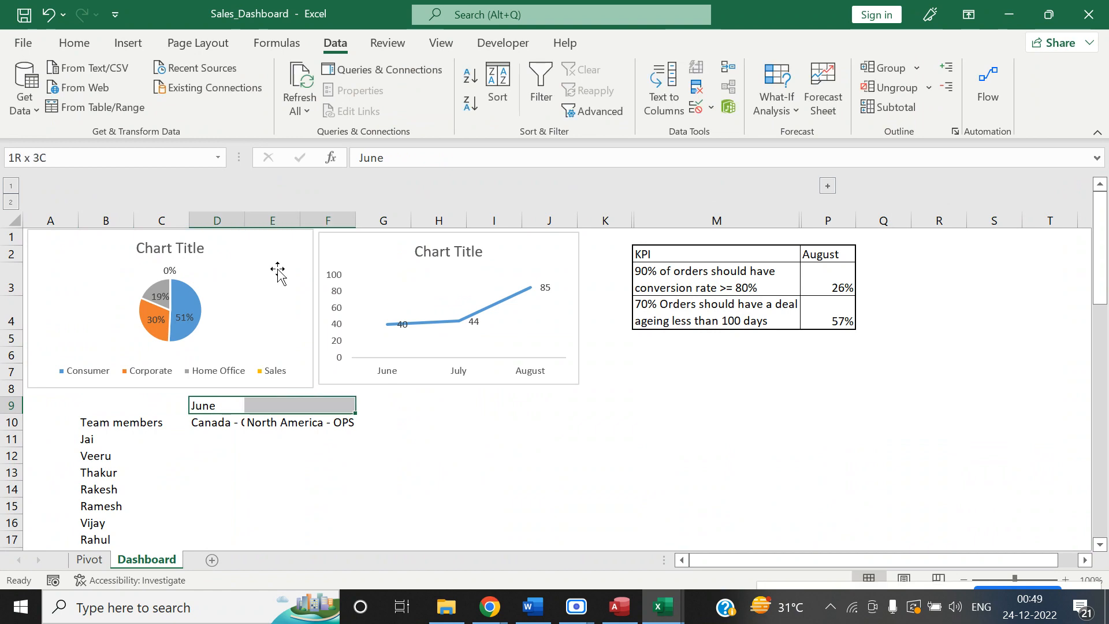
{"action": "left_click", "coordinate": [74, 43]}
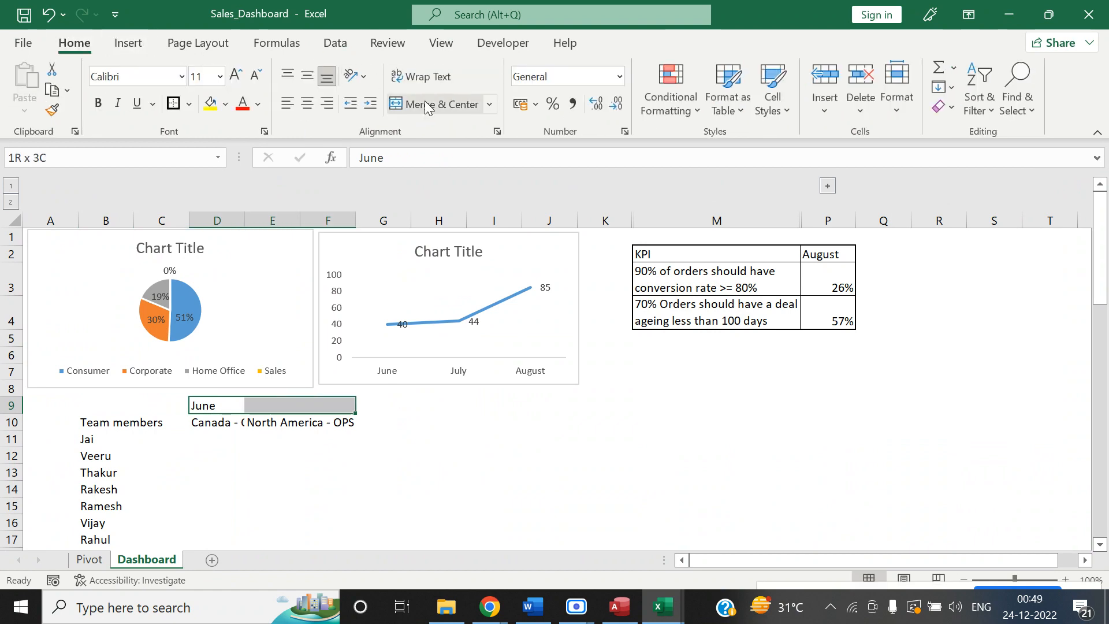
{"action": "left_click", "coordinate": [425, 105]}
{"action": "left_click", "coordinate": [351, 434]}
Autofit the width of column D to the Canada - OPS heading.
{"action": "left_click", "coordinate": [237, 420]}
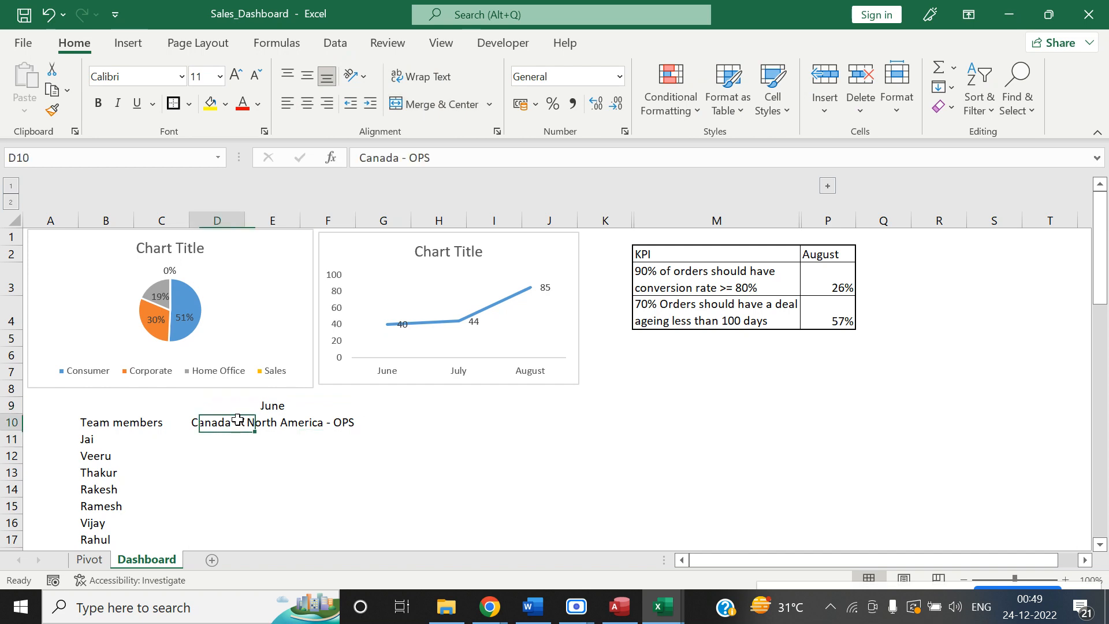
{"action": "double_click", "coordinate": [245, 219]}
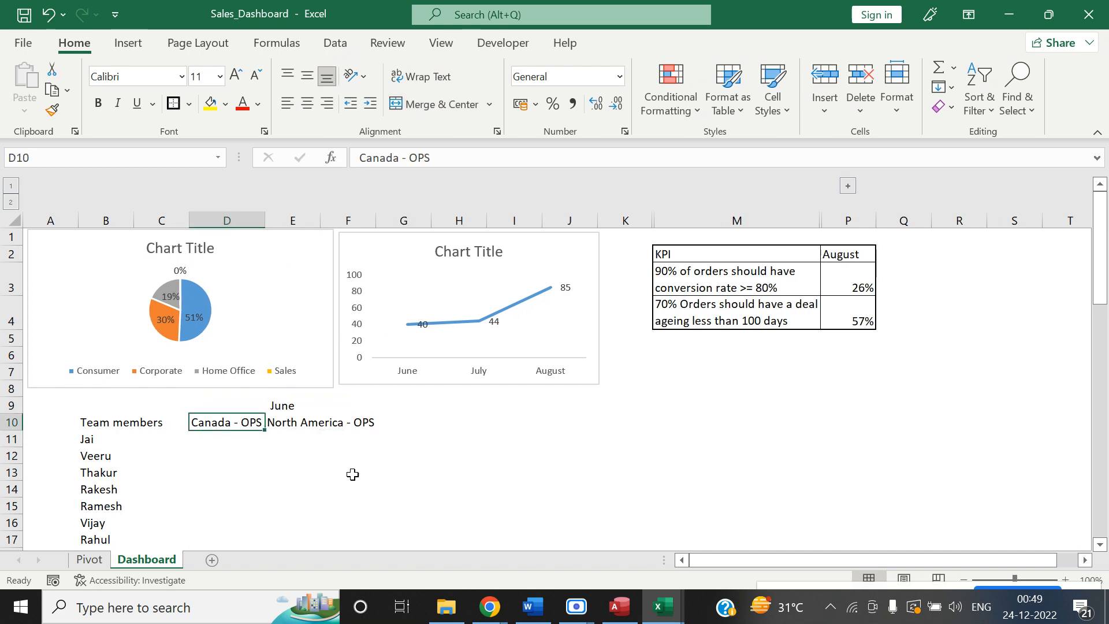
{"action": "left_click", "coordinate": [347, 426]}
Apply all borders to the resource table range B10:F17.
{"action": "left_click_drag", "start_coordinate": [124, 425], "coordinate": [370, 539]}
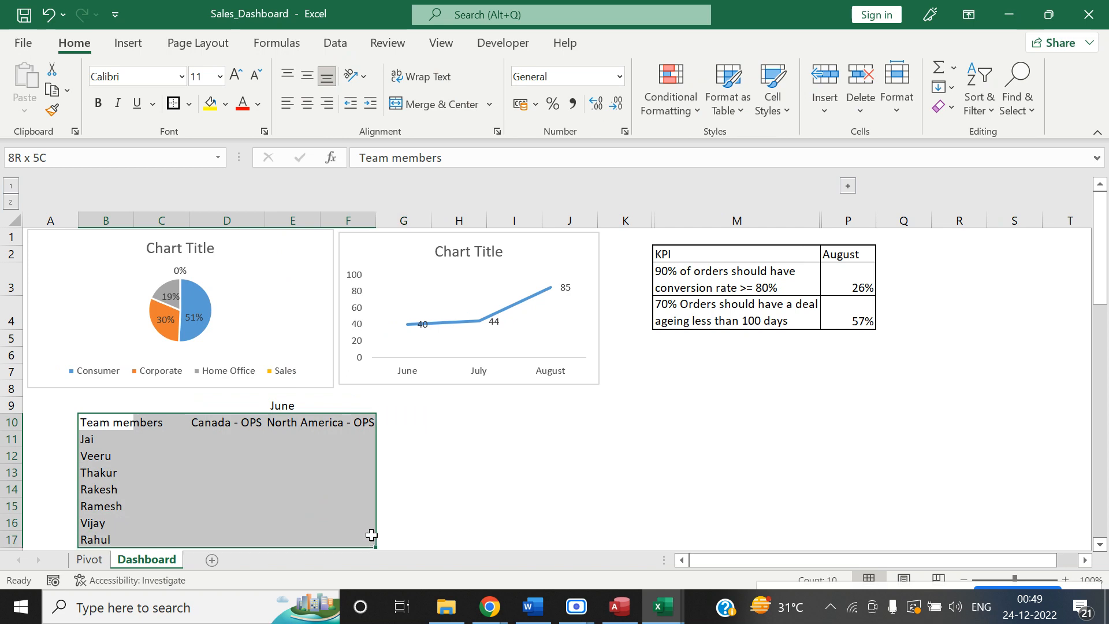
{"action": "left_click", "coordinate": [189, 103]}
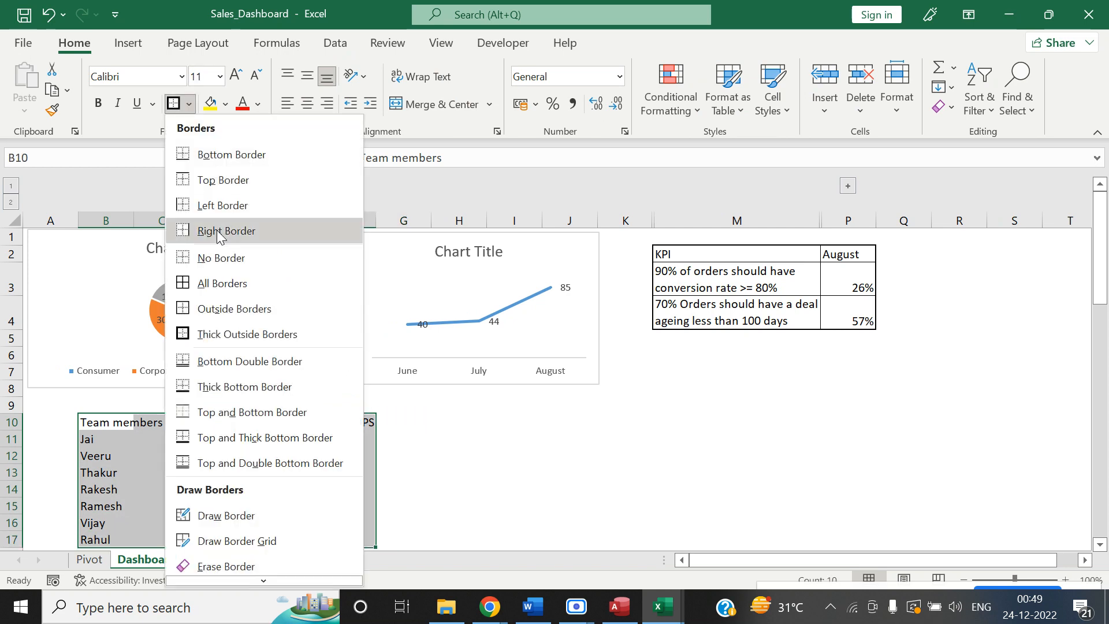
{"action": "left_click", "coordinate": [223, 283]}
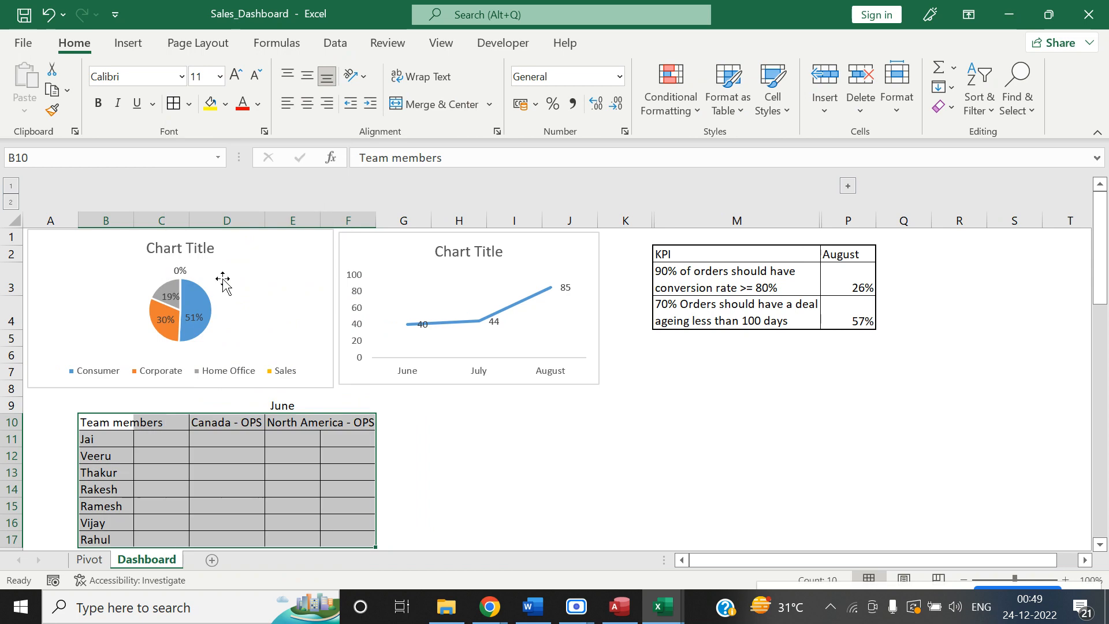
Replace the borders of the team member name cells B11:C17 with a thick outside border.
{"action": "left_click", "coordinate": [165, 450]}
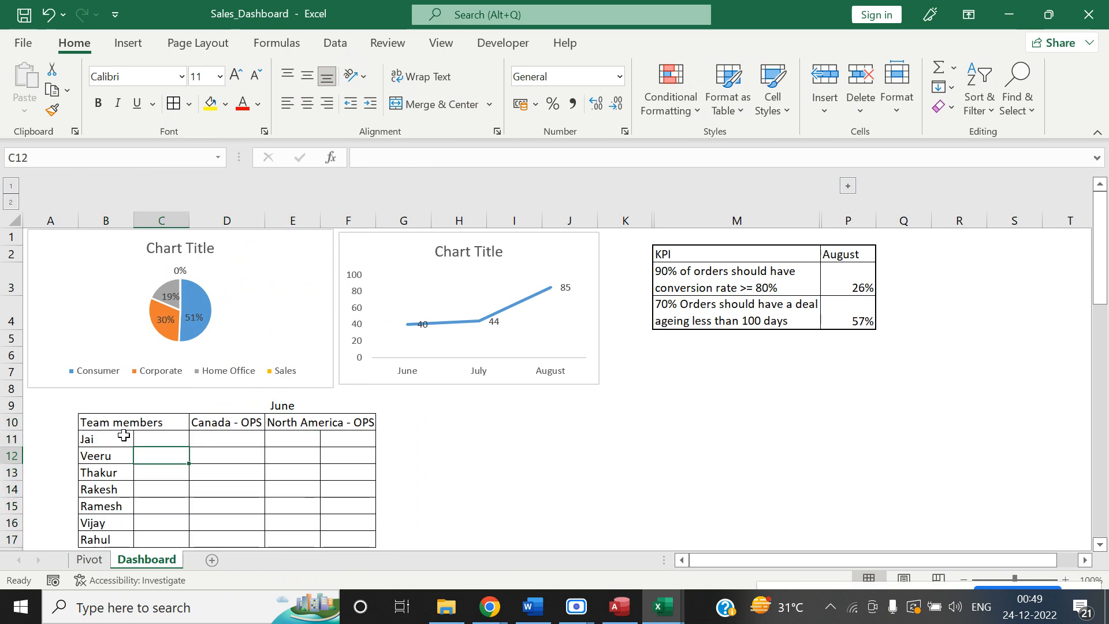
{"action": "left_click", "coordinate": [162, 423]}
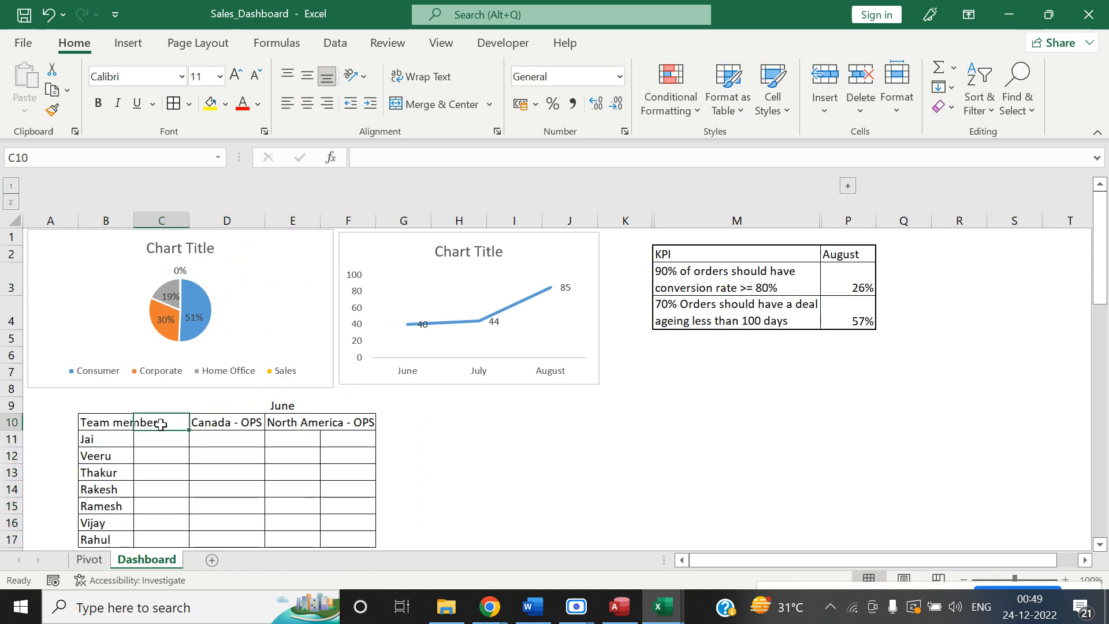
{"action": "left_click_drag", "start_coordinate": [107, 436], "coordinate": [140, 536]}
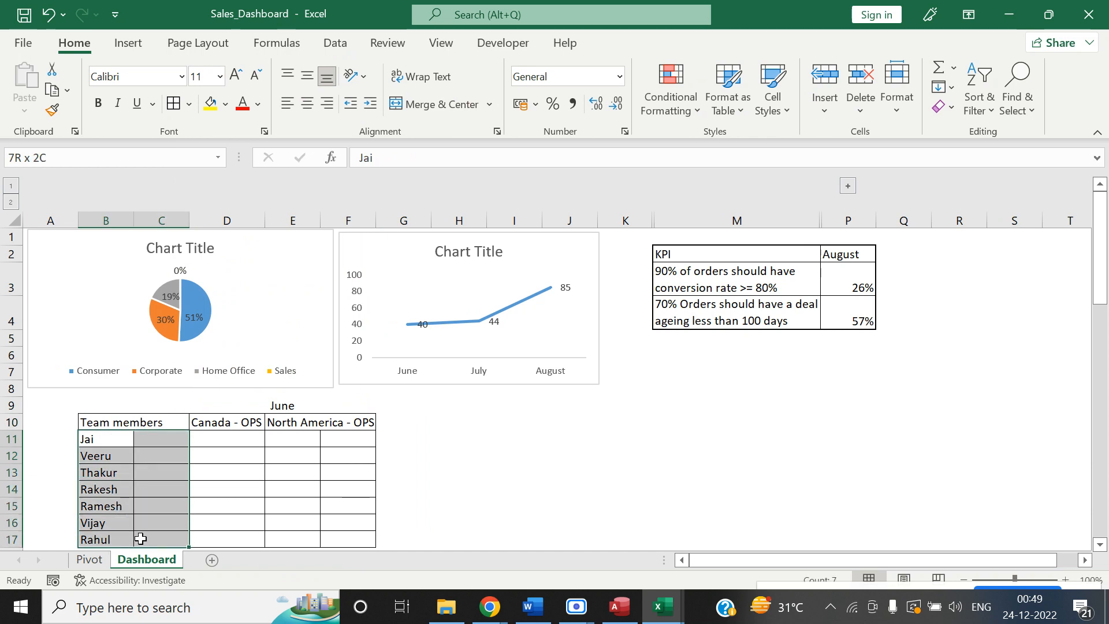
{"action": "left_click", "coordinate": [189, 107]}
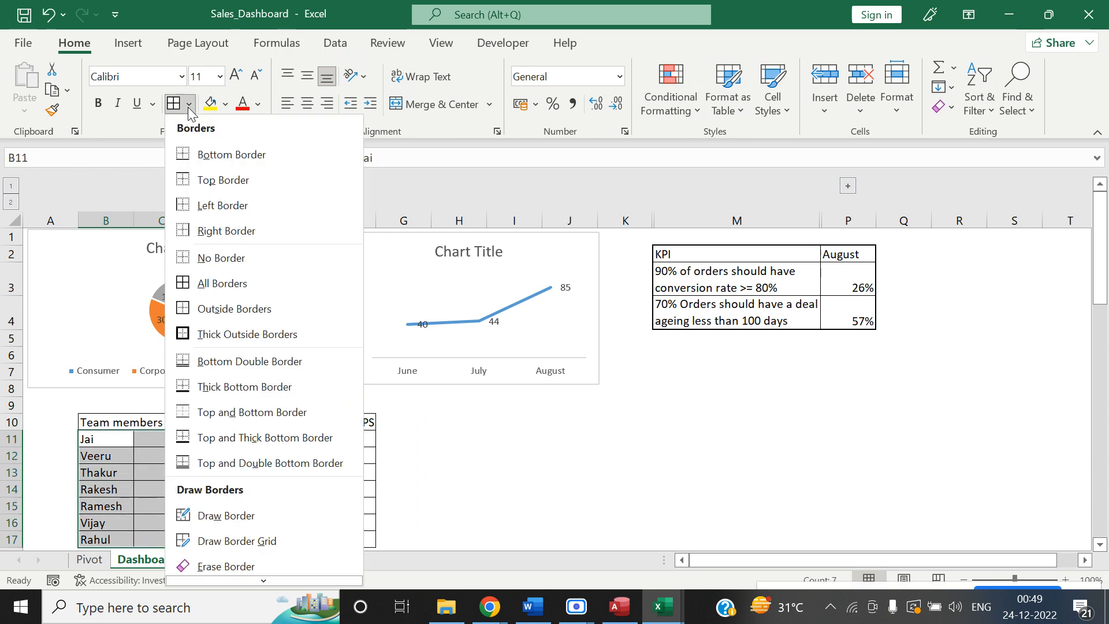
{"action": "left_click", "coordinate": [230, 265]}
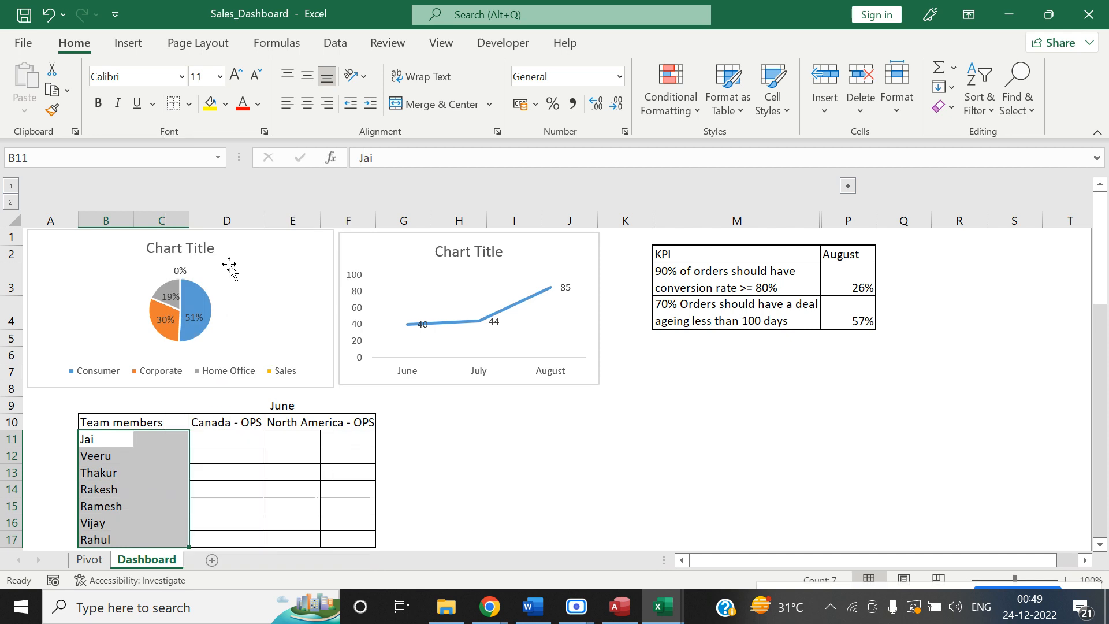
{"action": "left_click", "coordinate": [191, 105]}
{"action": "left_click", "coordinate": [206, 333]}
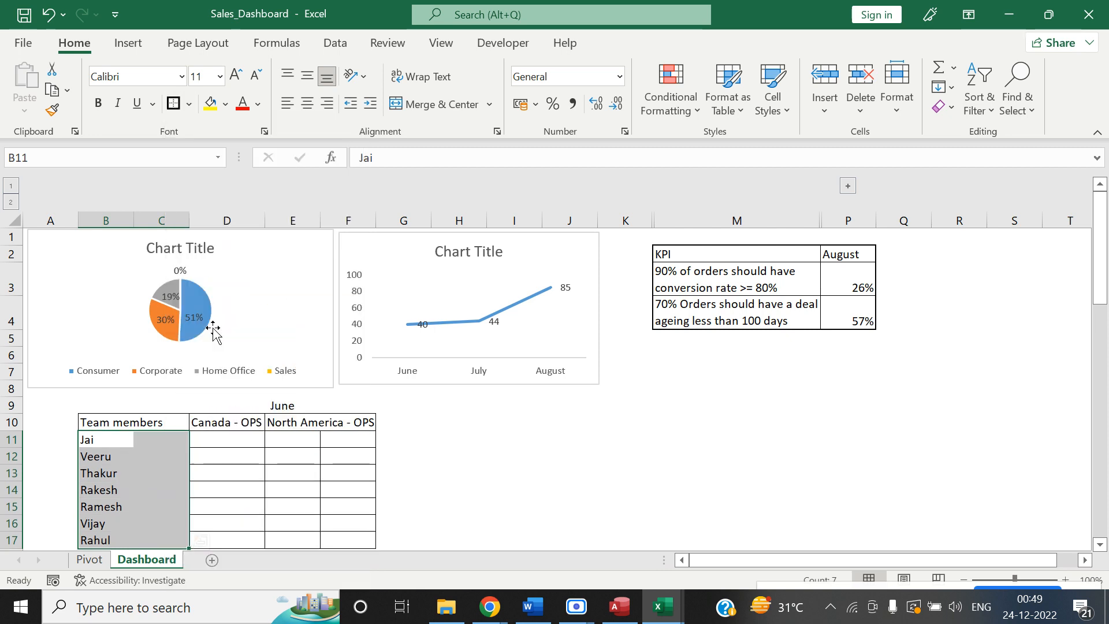
{"action": "left_click", "coordinate": [509, 479]}
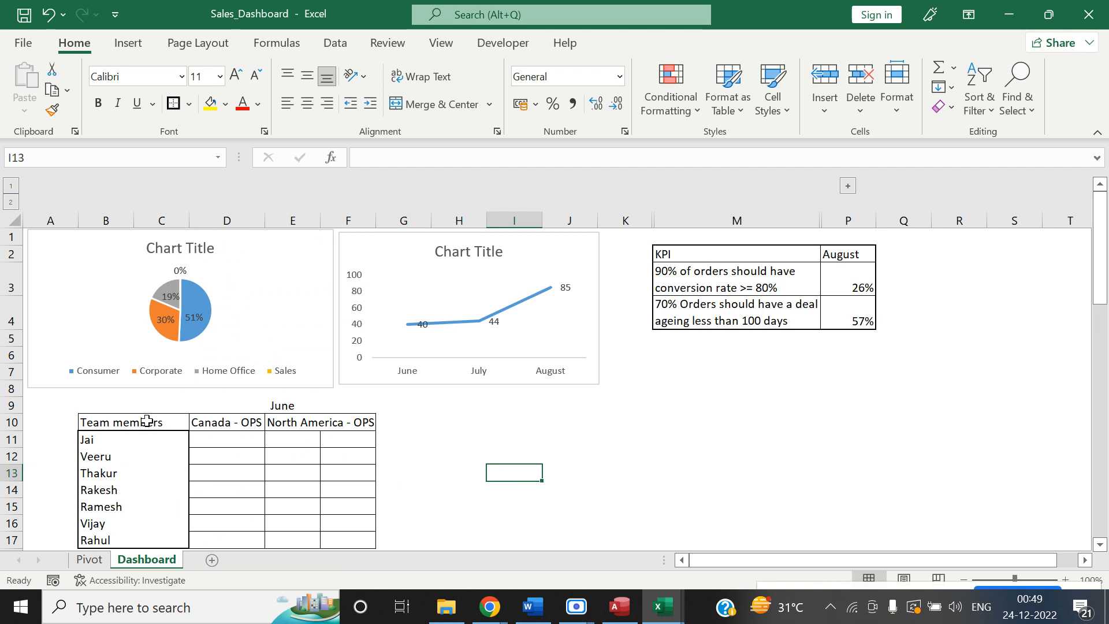
Apply thick outside borders to the header cells C10:F10 and B10 of the resource table.
{"action": "left_click_drag", "start_coordinate": [149, 423], "coordinate": [327, 431]}
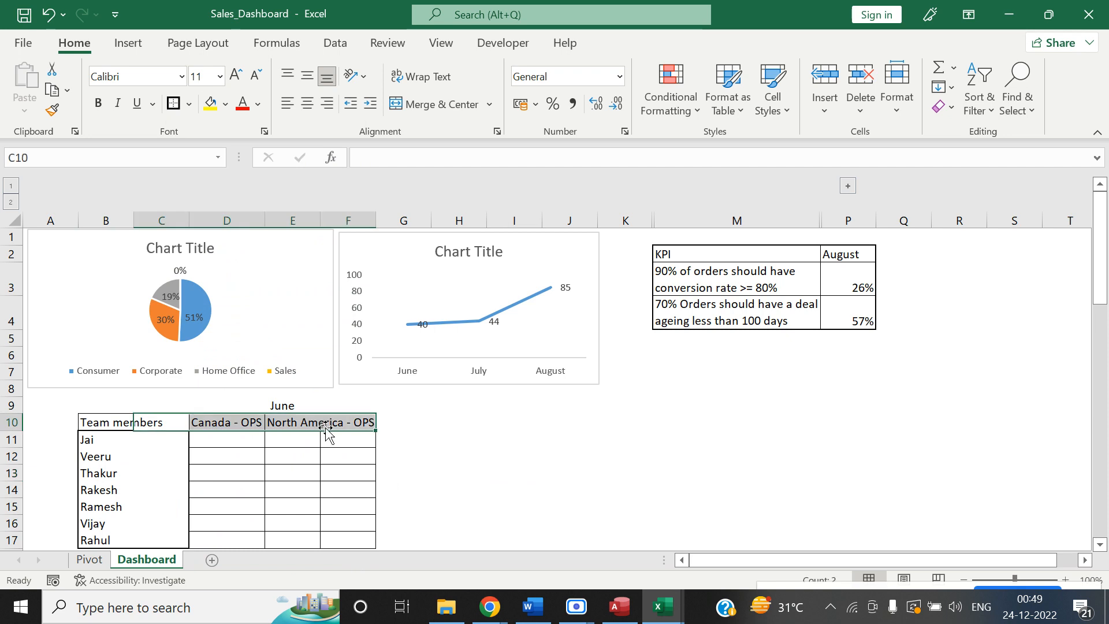
{"action": "left_click", "coordinate": [173, 104]}
{"action": "left_click", "coordinate": [556, 404]}
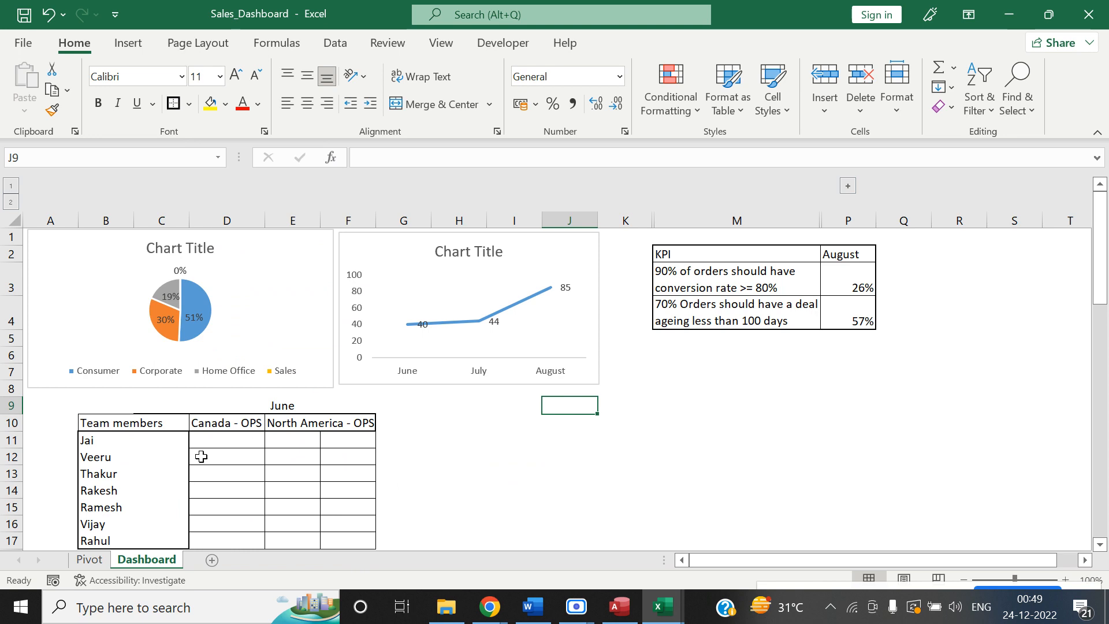
{"action": "left_click", "coordinate": [124, 425]}
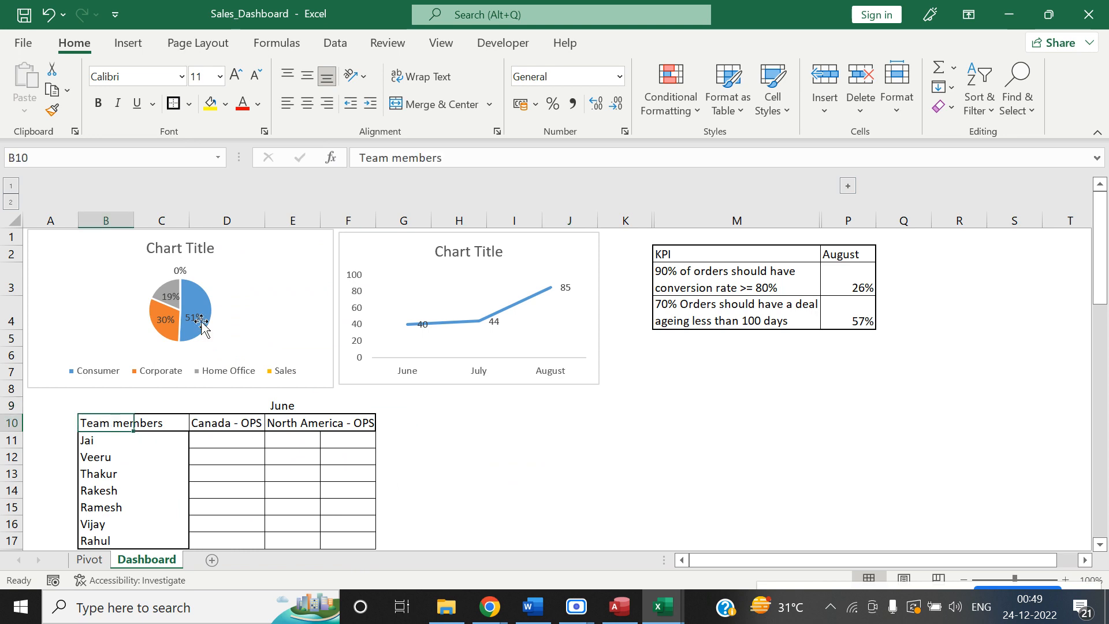
{"action": "left_click", "coordinate": [546, 454]}
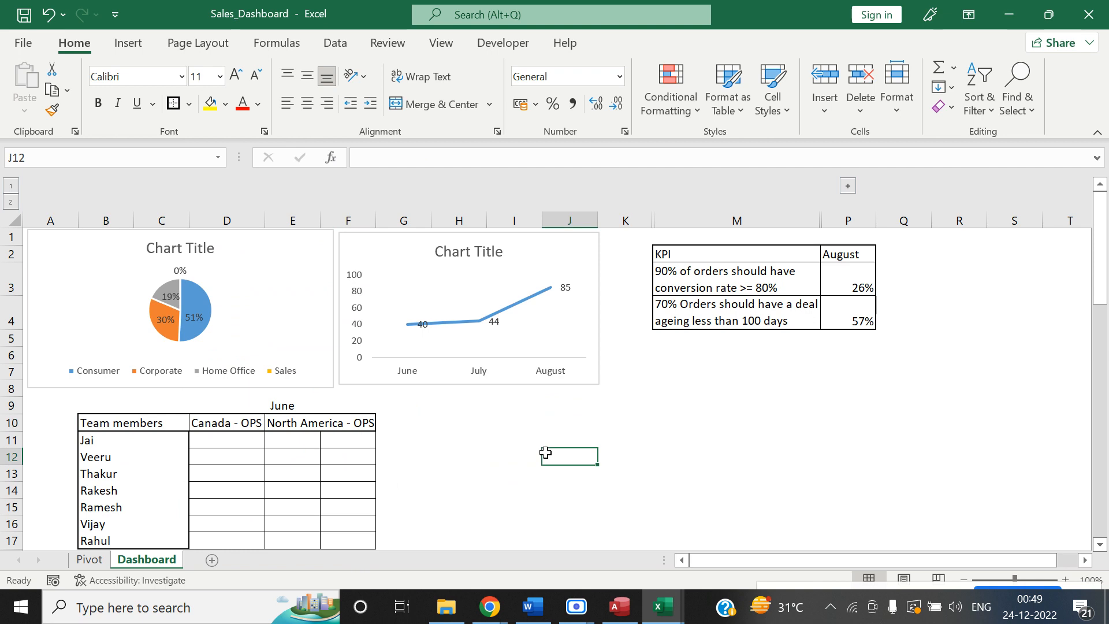
{"action": "left_click_drag", "start_coordinate": [1107, 272], "coordinate": [1105, 295]}
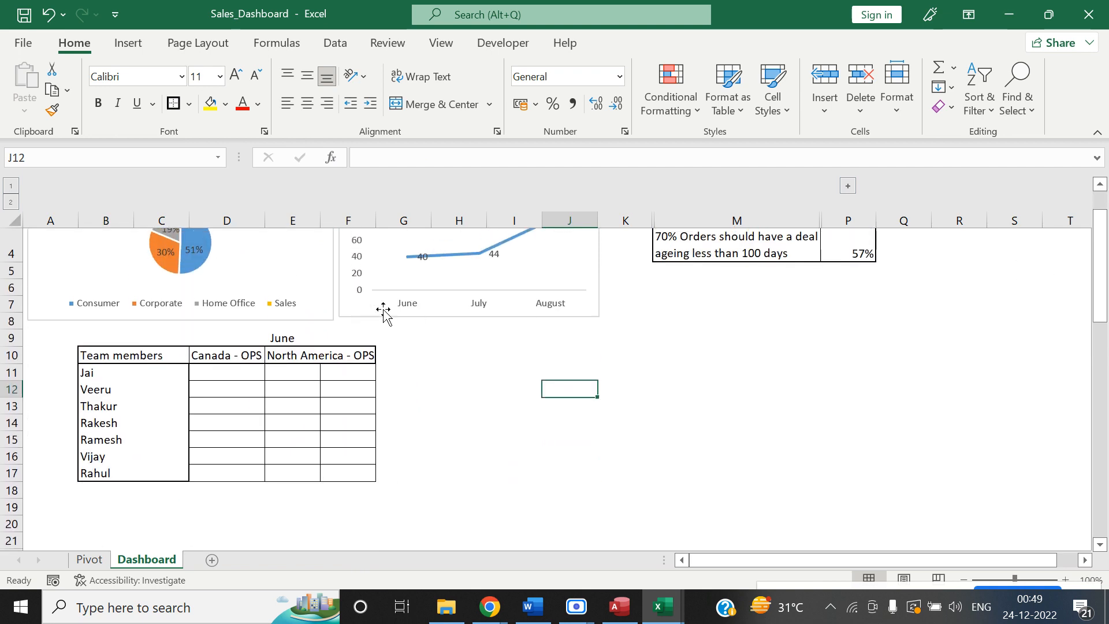
{"action": "left_click_drag", "start_coordinate": [280, 373], "coordinate": [350, 370]}
{"action": "left_click", "coordinate": [306, 359]}
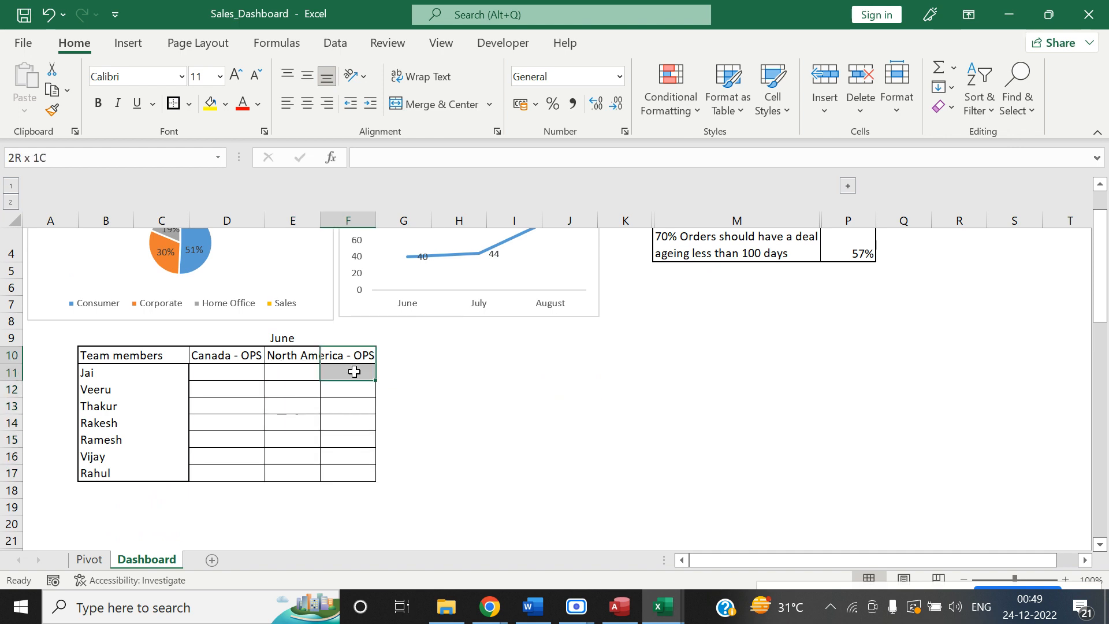
{"action": "left_click", "coordinate": [349, 365]}
{"action": "left_click", "coordinate": [349, 359]}
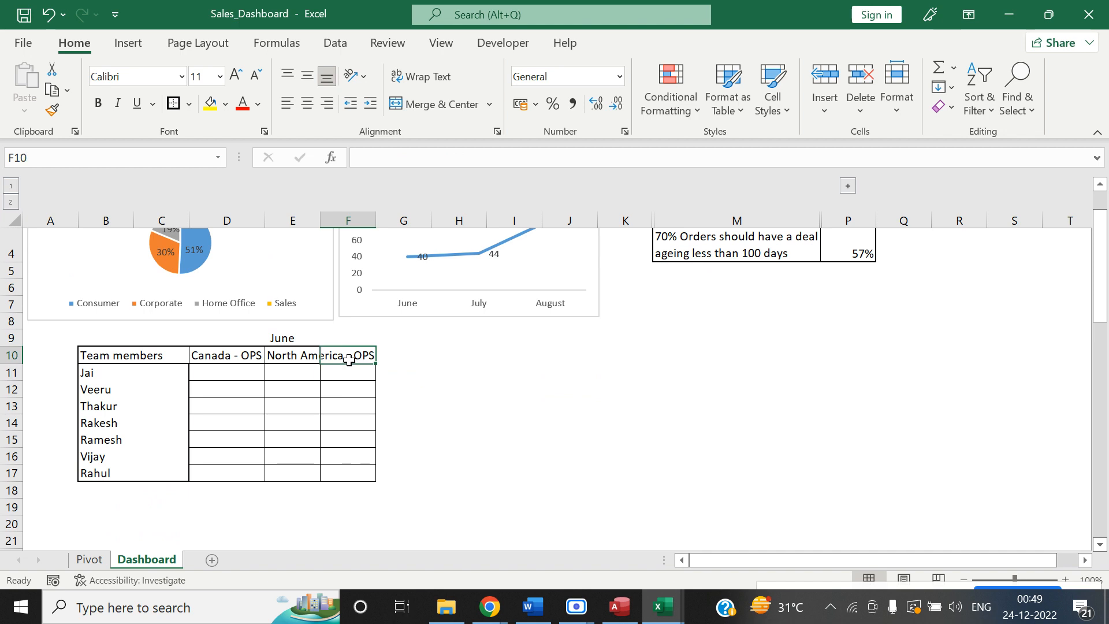
Remove all borders from cells F10:F17 beside the resource table.
{"action": "key", "text": "shift+Down"}
{"action": "key", "text": "shift+Down"}
{"action": "key", "text": "shift+Down"}
{"action": "key", "text": "shift+Down"}
{"action": "key", "text": "shift+Down"}
{"action": "key", "text": "shift+Down"}
{"action": "key", "text": "shift+Down"}
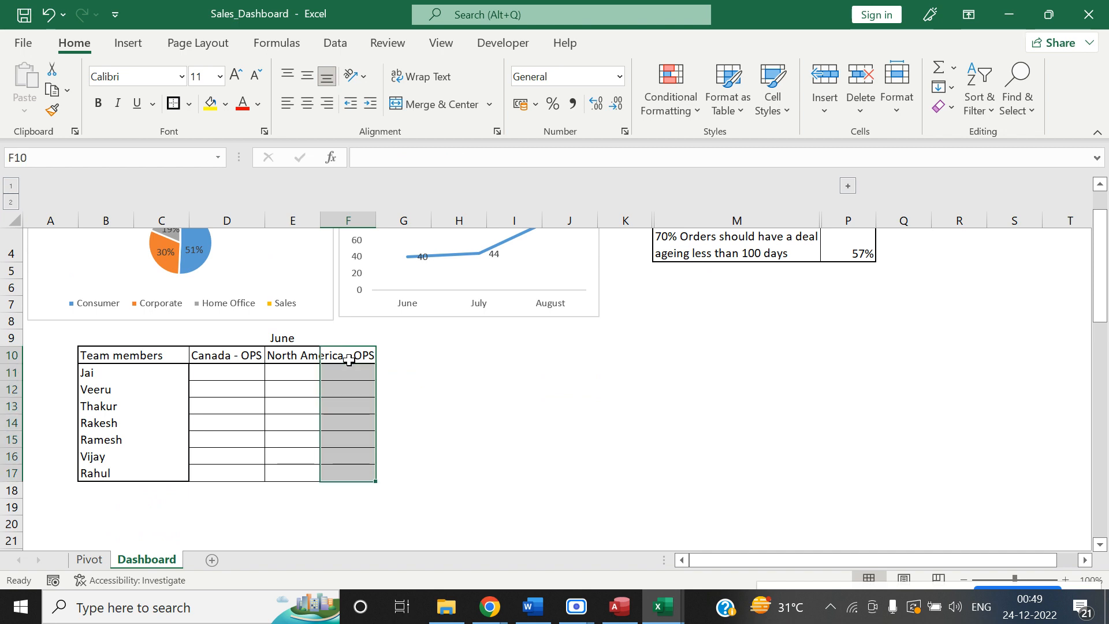
{"action": "left_click", "coordinate": [189, 104]}
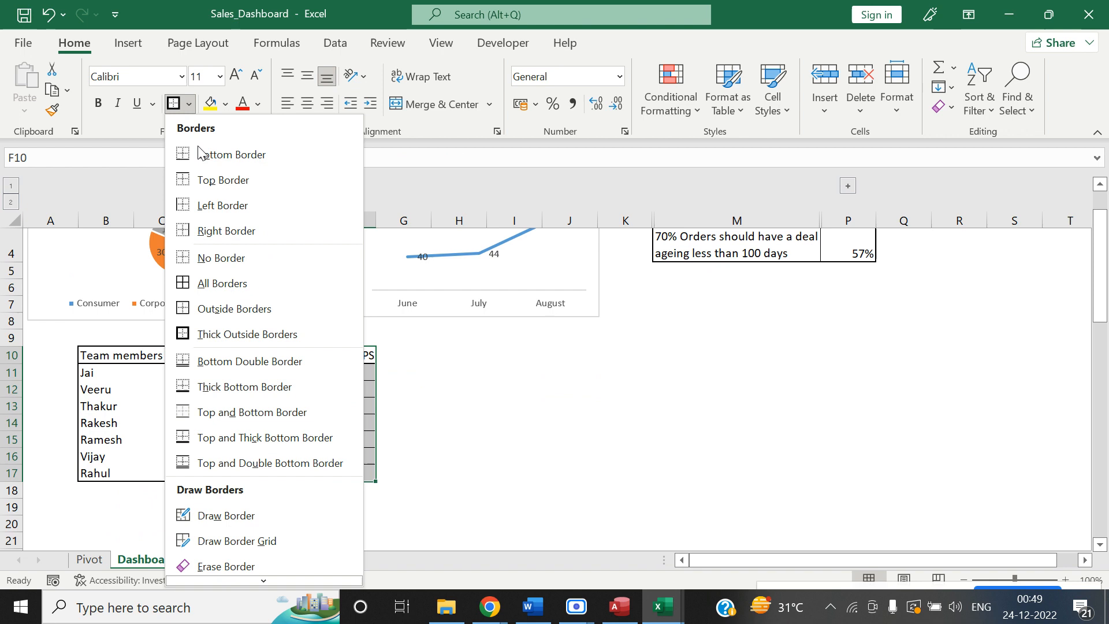
{"action": "left_click", "coordinate": [242, 278]}
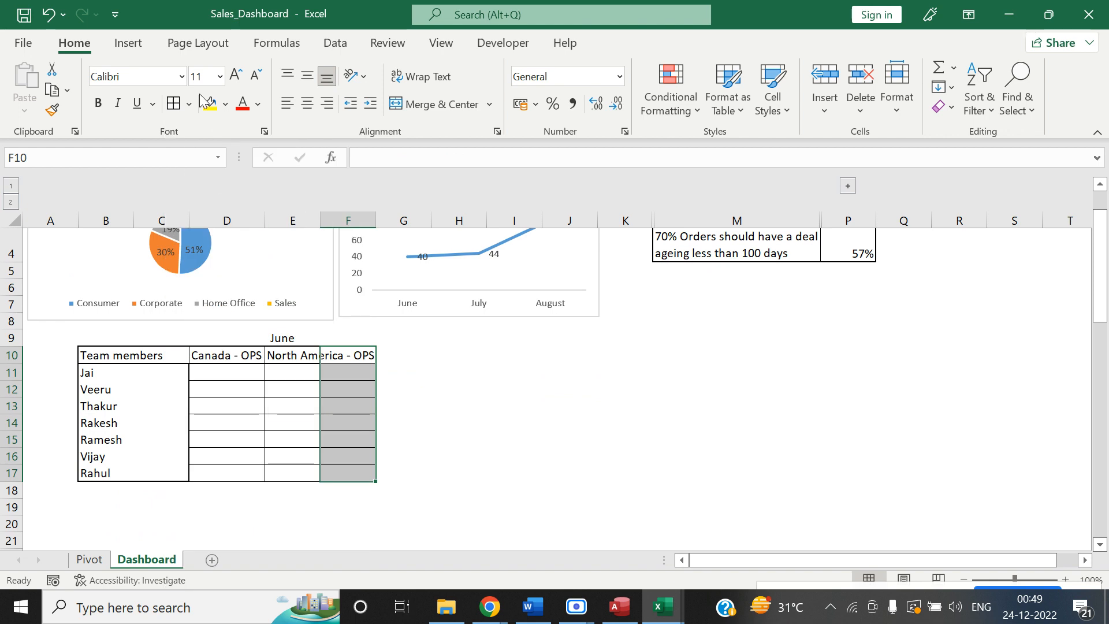
{"action": "left_click", "coordinate": [190, 104]}
{"action": "left_click", "coordinate": [223, 257]}
{"action": "left_click", "coordinate": [489, 422]}
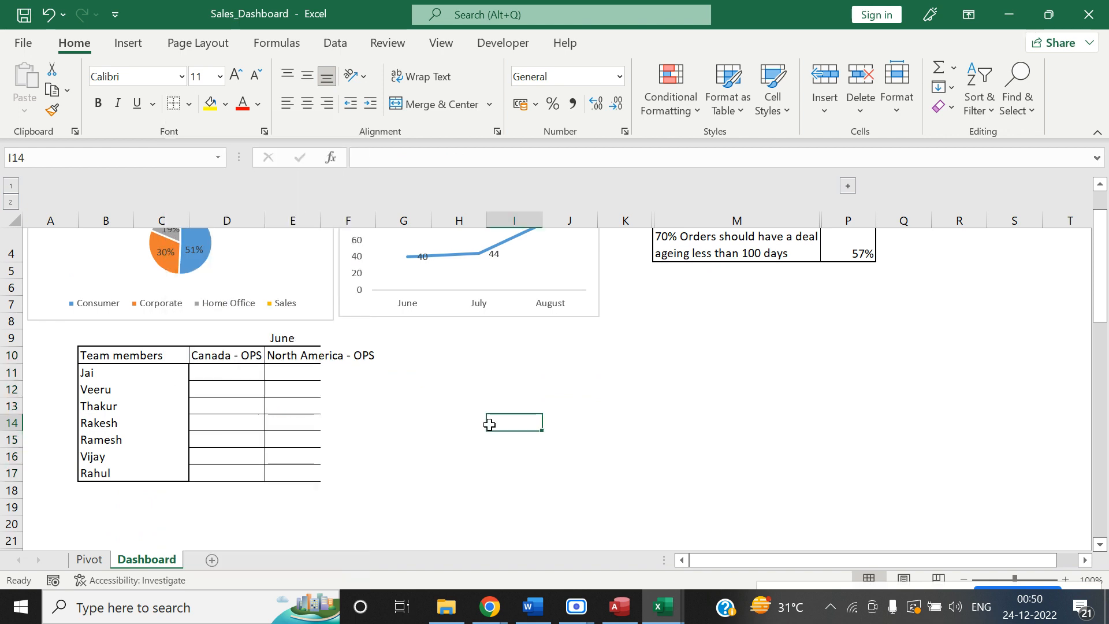
Apply outside borders to the resource table range B10:E17 and autofit column E to the North America - OPS heading.
{"action": "left_click_drag", "start_coordinate": [103, 347], "coordinate": [300, 472]}
{"action": "left_click", "coordinate": [190, 104]}
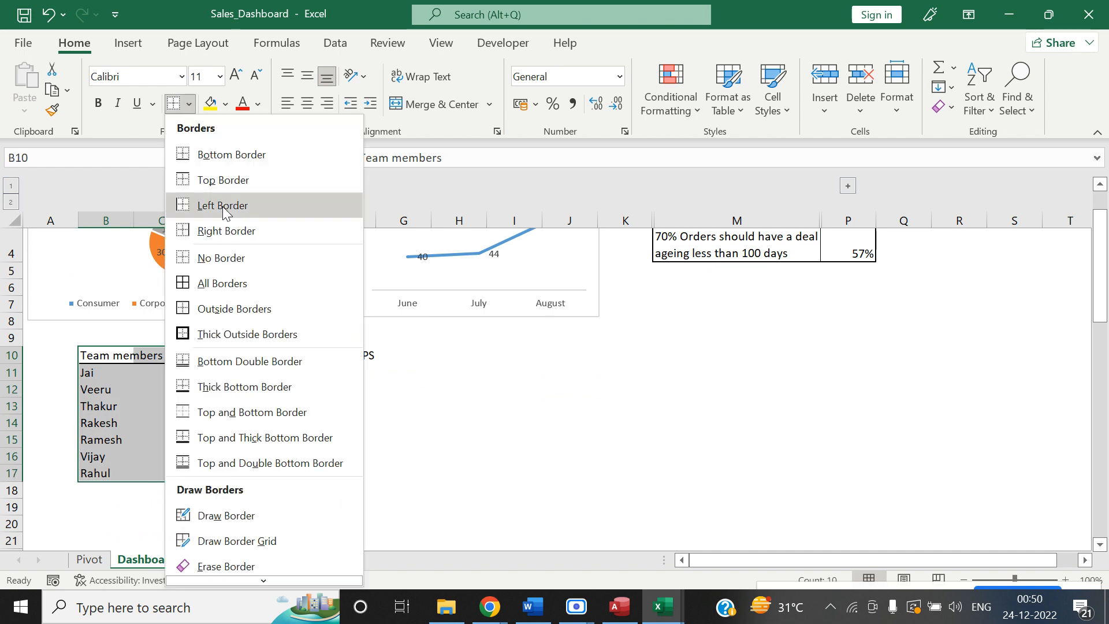
{"action": "left_click", "coordinate": [245, 309]}
{"action": "left_click", "coordinate": [347, 422]}
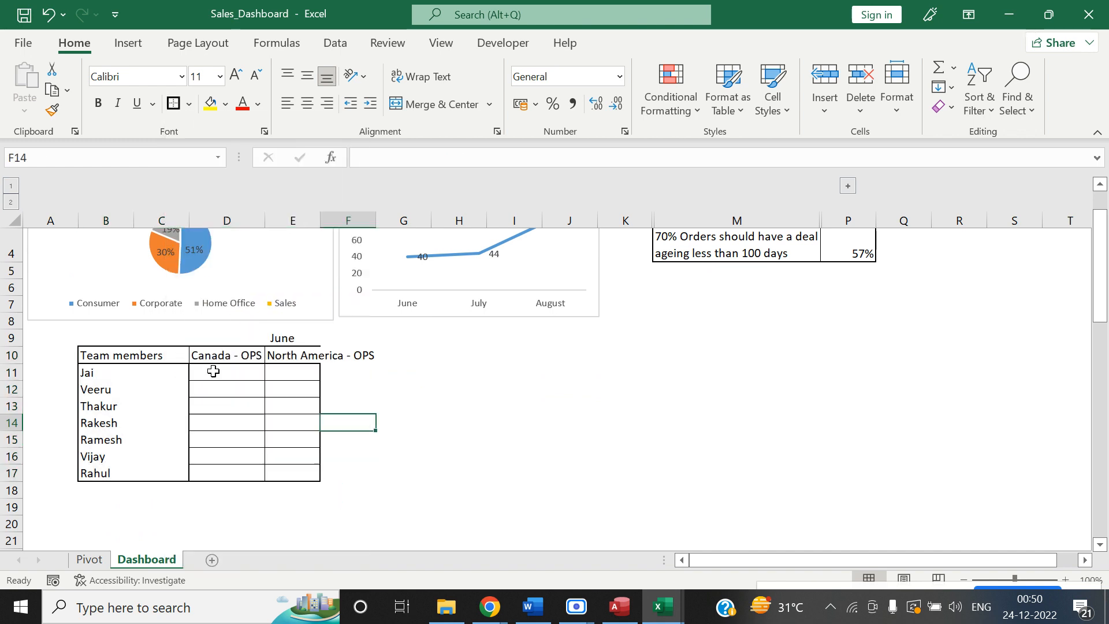
{"action": "double_click", "coordinate": [319, 220]}
{"action": "left_click", "coordinate": [444, 434]}
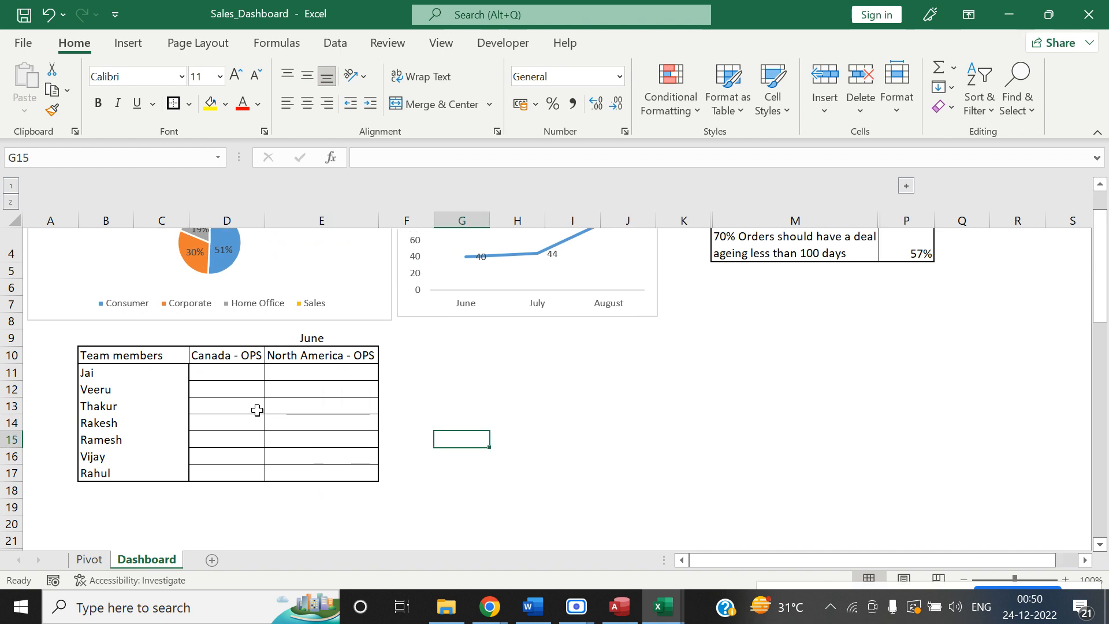
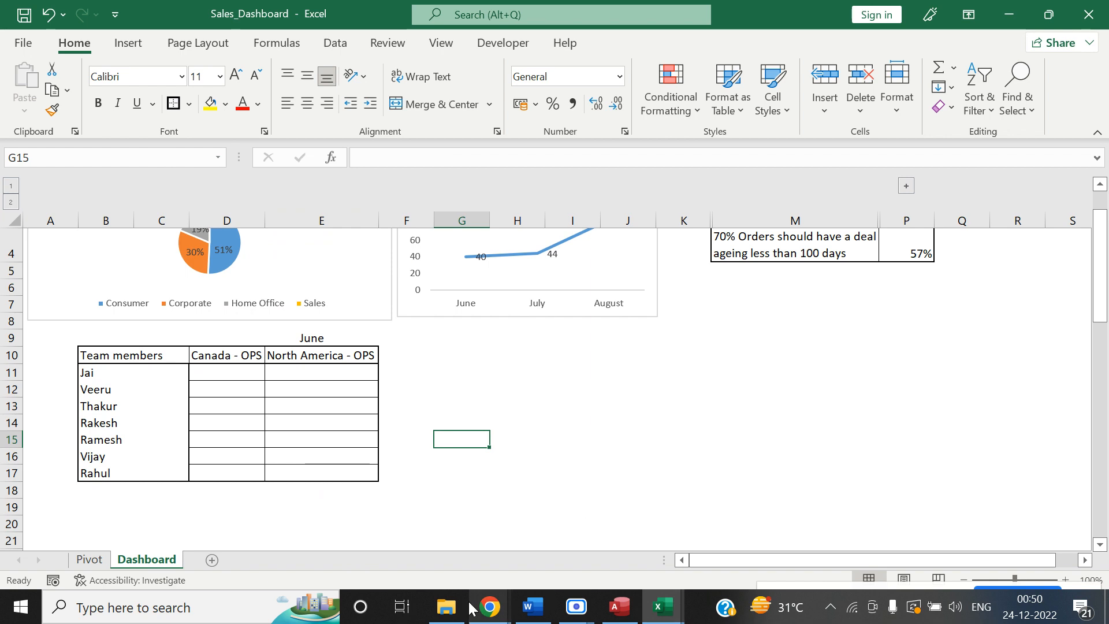
Check the Month column of the RU Data workbook from its first to its last row, and return to the Sales_Dashboard workbook.
{"action": "left_click", "coordinate": [450, 610]}
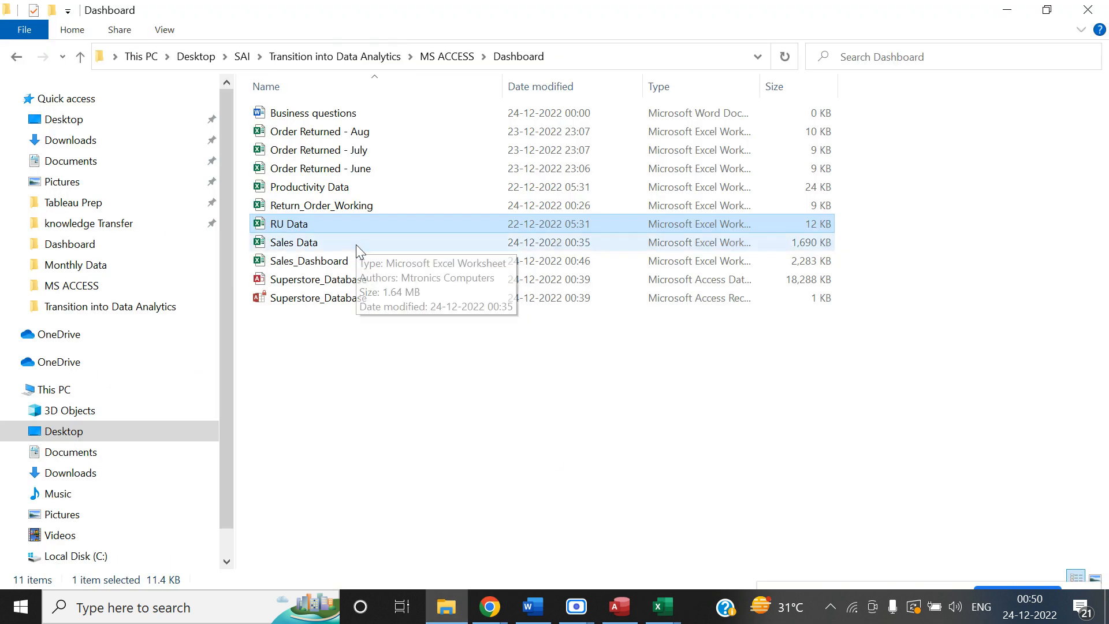
{"action": "key", "text": "alt+Tab"}
{"action": "left_click", "coordinate": [679, 423]}
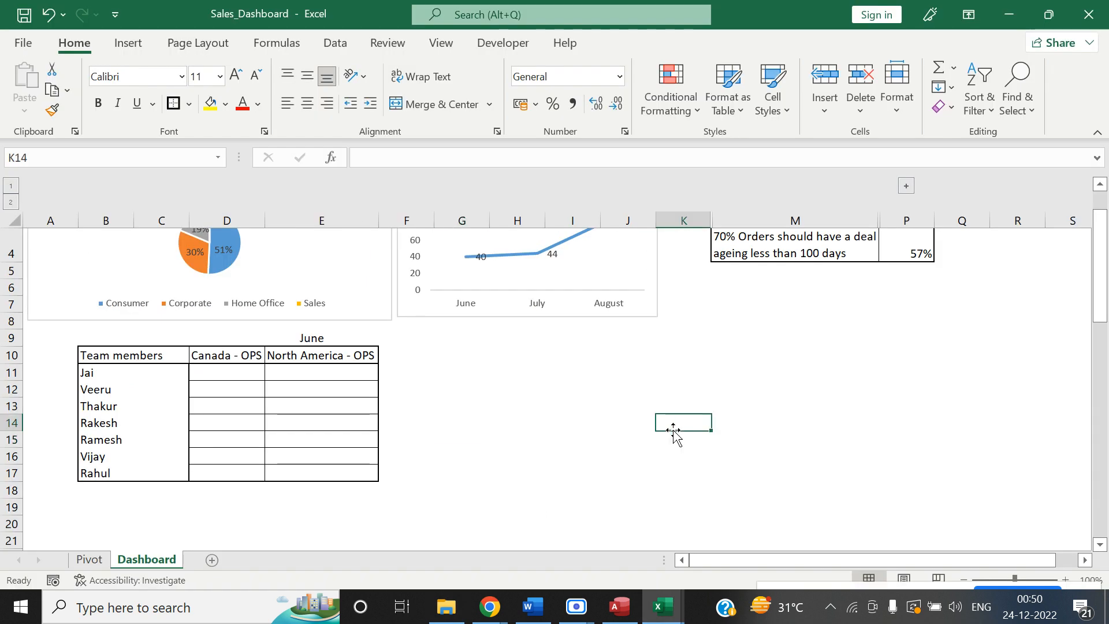
{"action": "key", "text": "alt+Tab"}
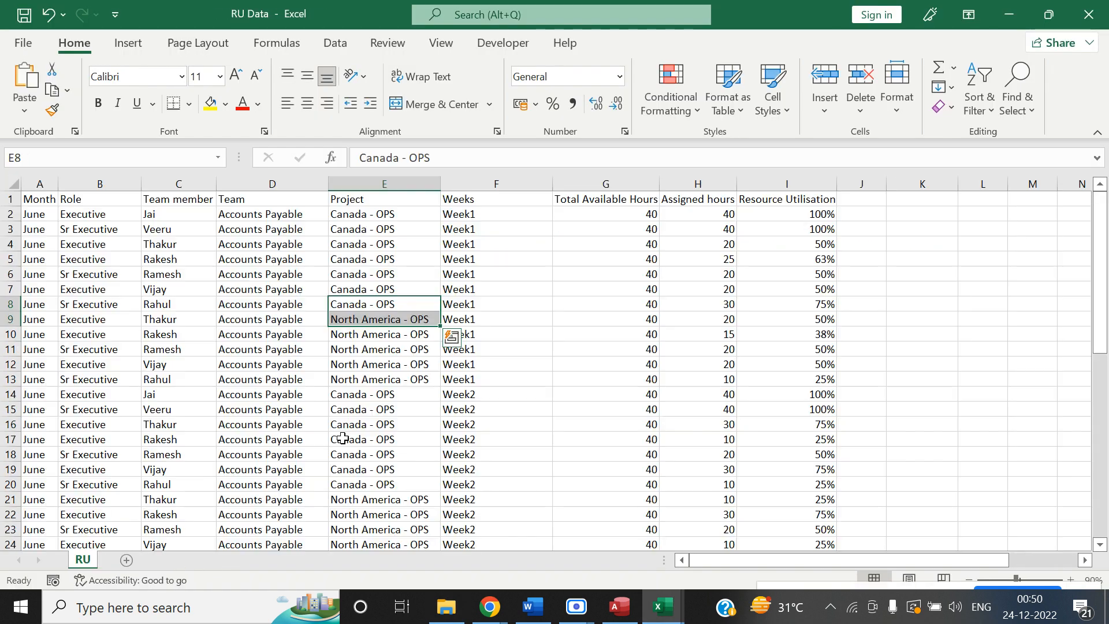
{"action": "key", "text": "ctrl+Home"}
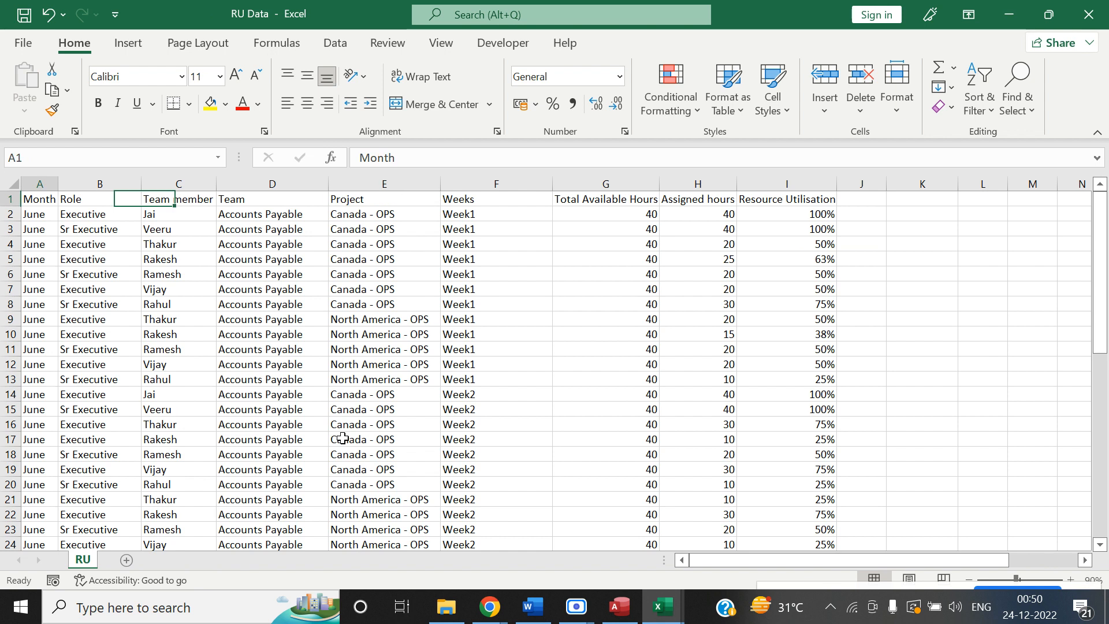
{"action": "key", "text": "Down"}
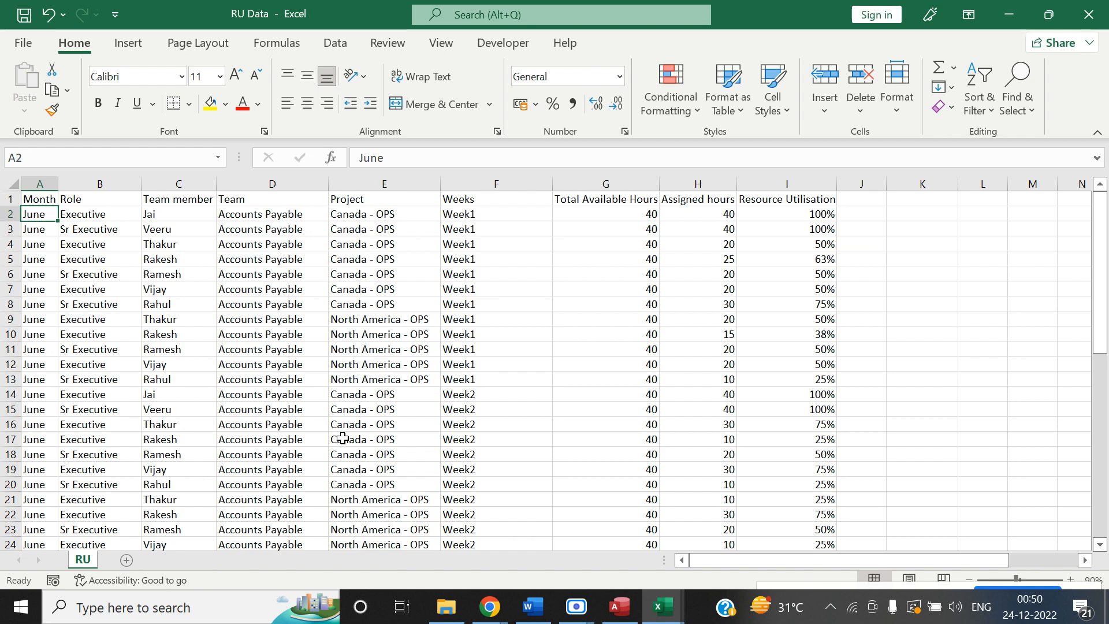
{"action": "key", "text": "ctrl+Down"}
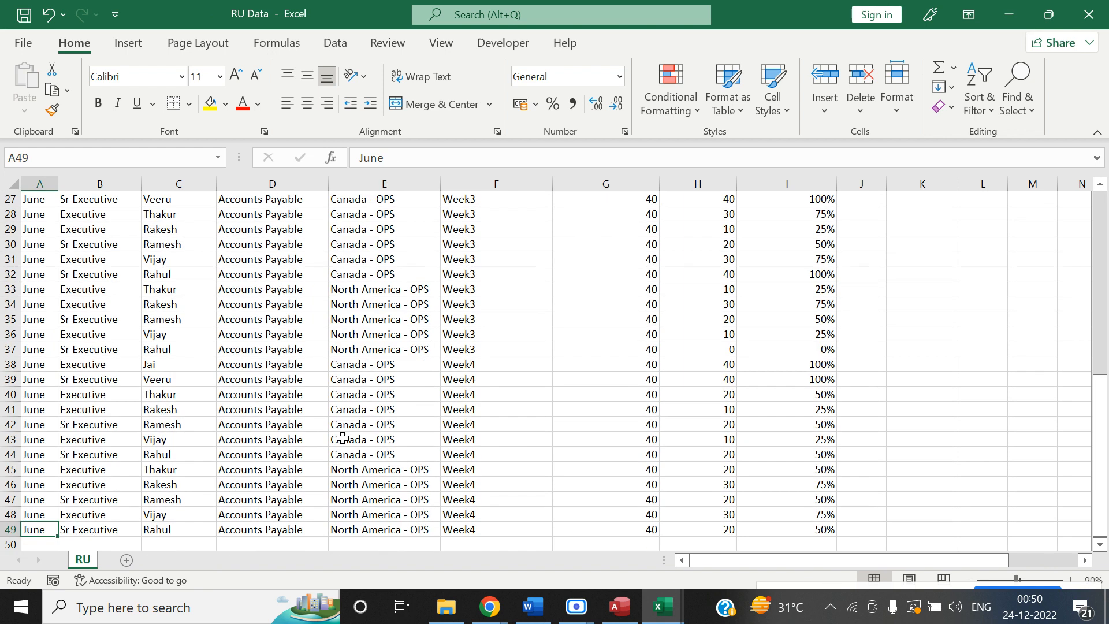
{"action": "key", "text": "ctrl+Home"}
{"action": "key", "text": "alt+Tab"}
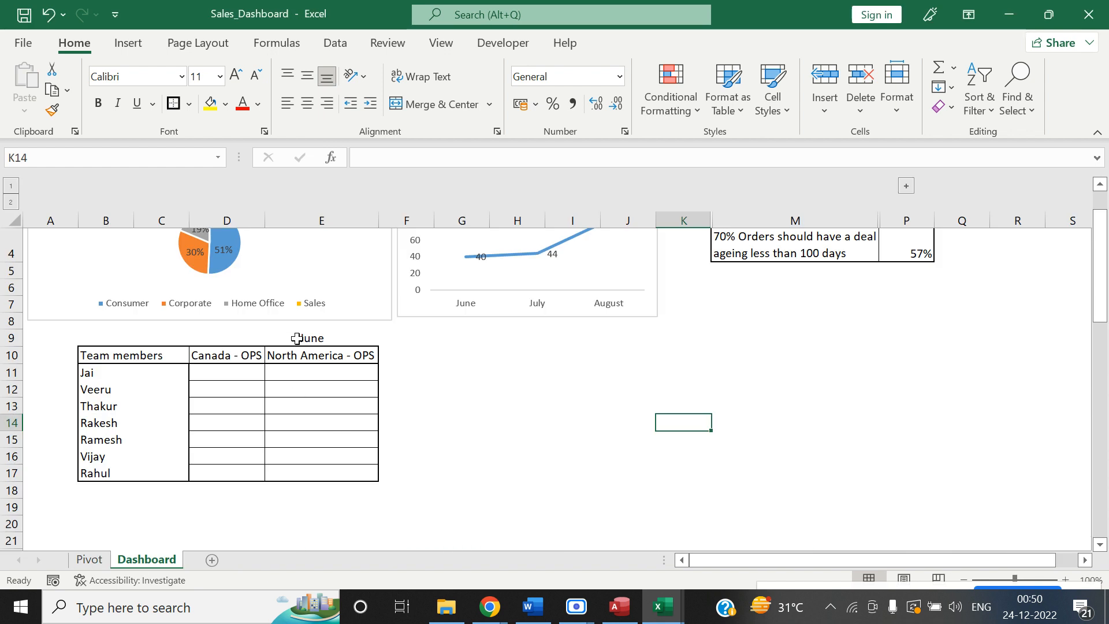
Copy the merged June heading into G9 and change the copy's text to July.
{"action": "left_click", "coordinate": [296, 339]}
{"action": "key", "text": "ctrl+c"}
{"action": "key", "text": "Right"}
{"action": "key", "text": "ctrl+v"}
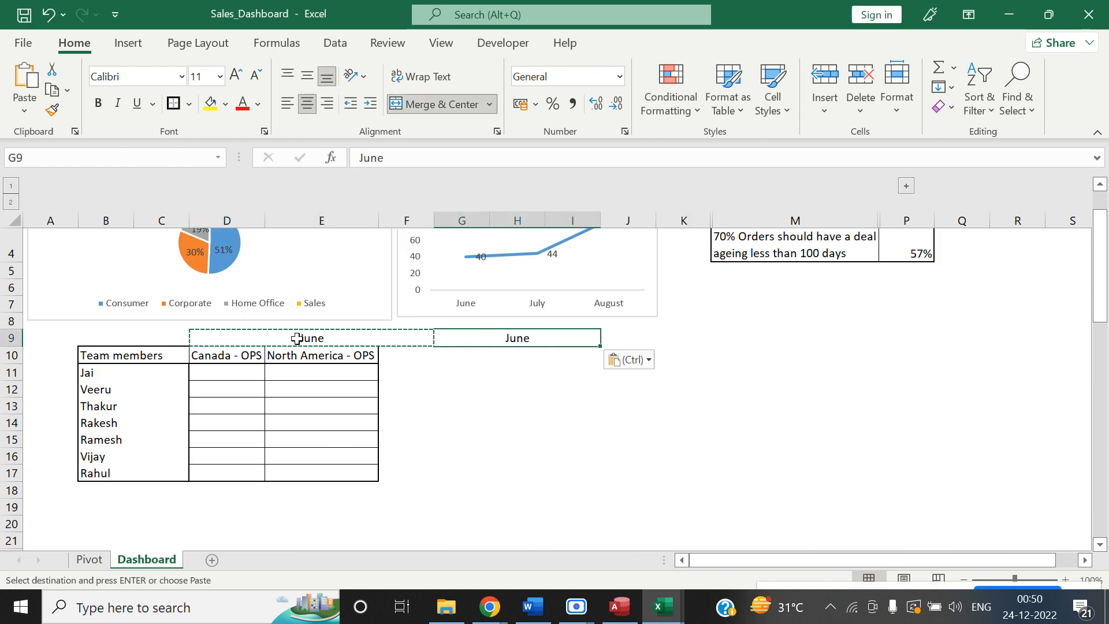
{"action": "type", "text": "July"}
{"action": "key", "text": "Tab"}
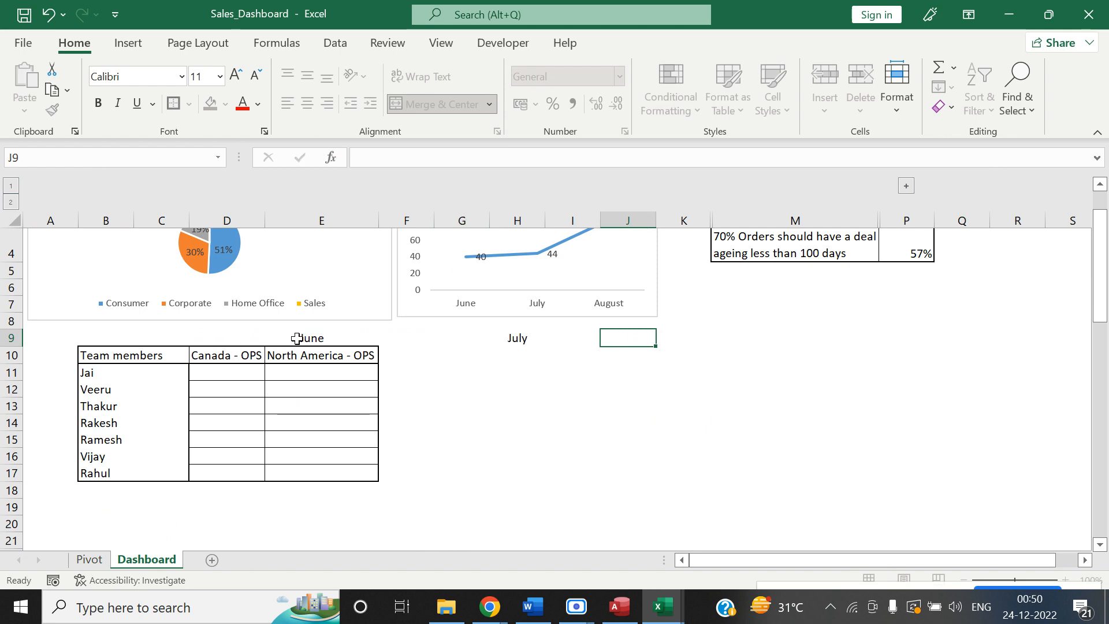
Copy the two project columns with their headings and borders, D10:E17, to the range starting at F10.
{"action": "key", "text": "Left"}
{"action": "key", "text": "Left"}
{"action": "key", "text": "Left"}
{"action": "key", "text": "Left"}
{"action": "key", "text": "Down"}
{"action": "key", "text": "Right"}
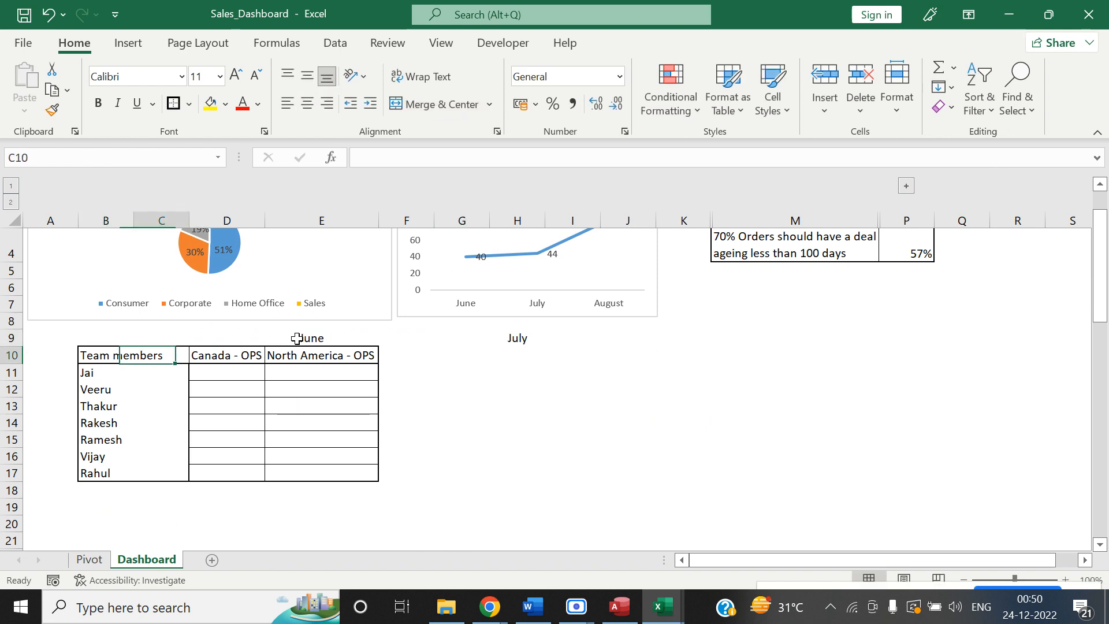
{"action": "key", "text": "Right"}
{"action": "key", "text": "shift+Right"}
{"action": "key", "text": "shift+Down"}
{"action": "key", "text": "shift+Down"}
{"action": "key", "text": "shift+Down"}
{"action": "key", "text": "shift+Down"}
{"action": "key", "text": "shift+Down"}
{"action": "key", "text": "shift+Down"}
{"action": "key", "text": "shift+Down"}
{"action": "key", "text": "shift+Down"}
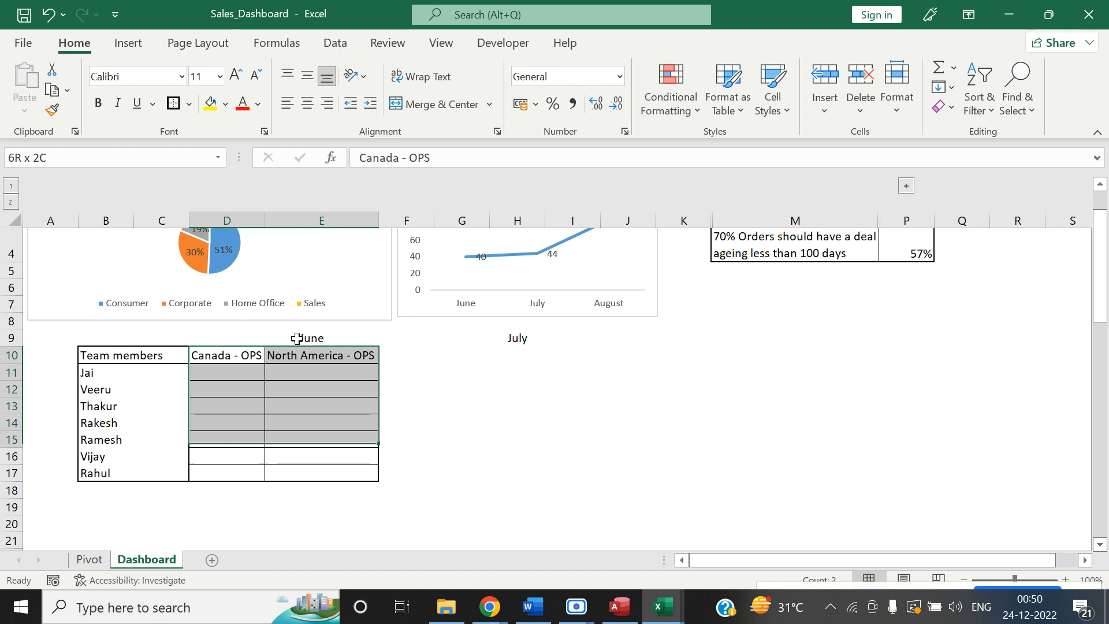
{"action": "key", "text": "shift+Up"}
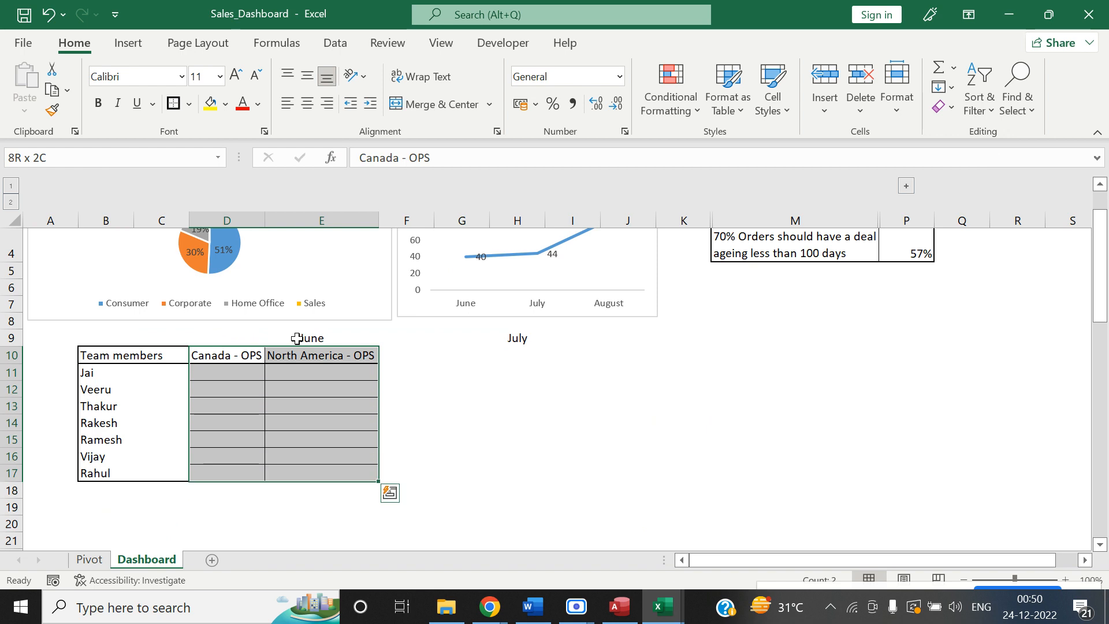
{"action": "key", "text": "ctrl+c"}
{"action": "key", "text": "Right"}
{"action": "key", "text": "Right"}
{"action": "key", "text": "Right"}
{"action": "key", "text": "Left"}
{"action": "key", "text": "ctrl+v"}
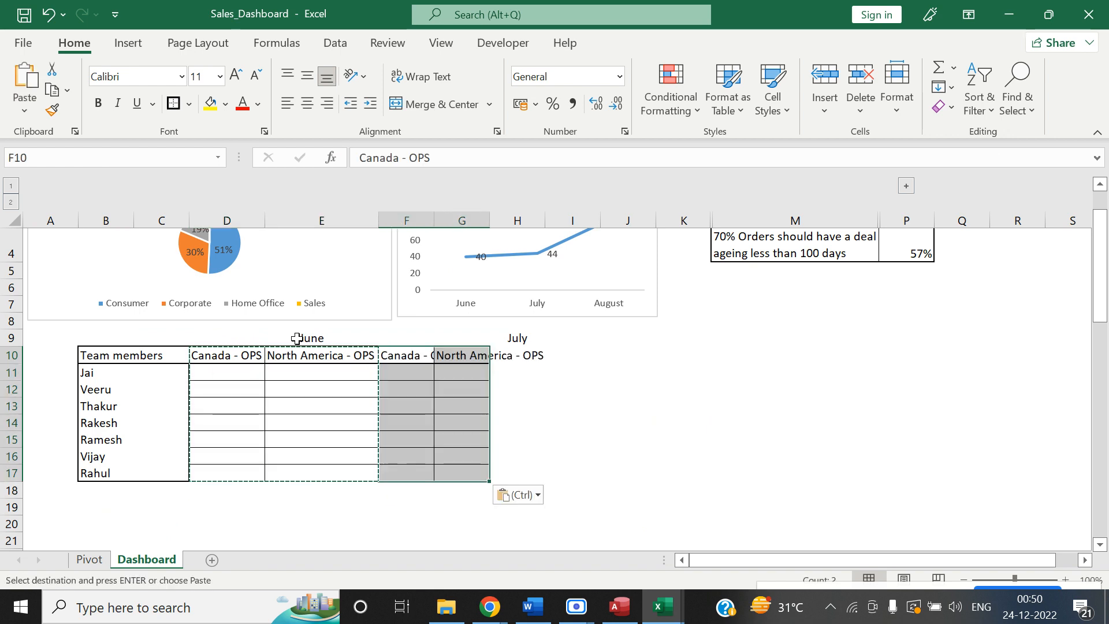
{"action": "key", "text": "Escape"}
{"action": "key", "text": "Right"}
{"action": "key", "text": "Left"}
{"action": "key", "text": "shift+Right"}
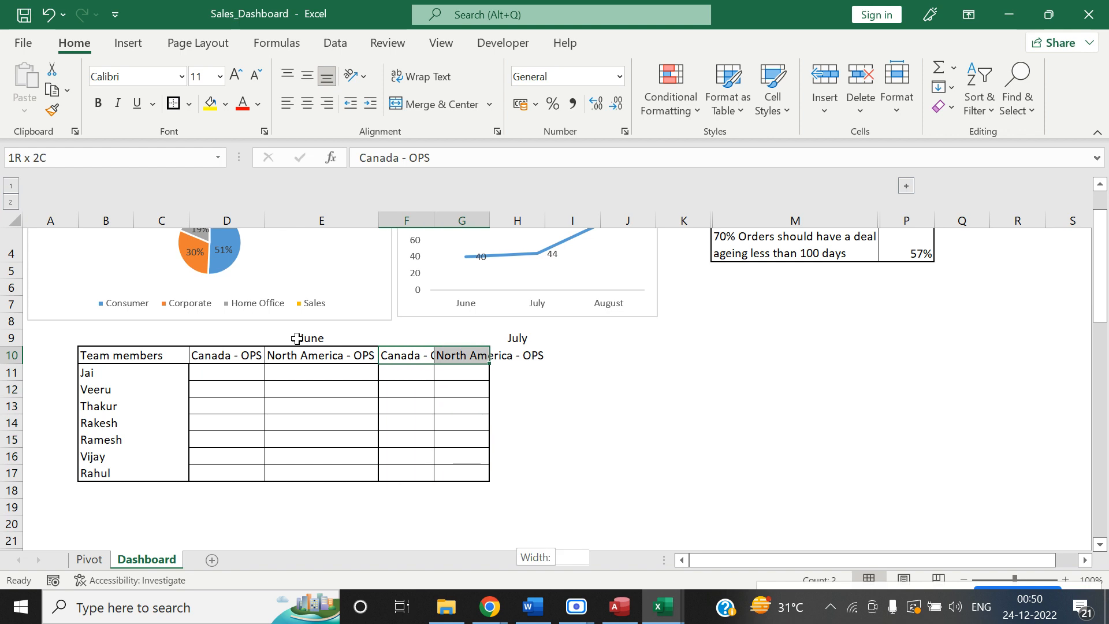
{"action": "key", "text": "ctrl+shift+Down"}
{"action": "key", "text": "Up"}
{"action": "key", "text": "Down"}
{"action": "key", "text": "Down"}
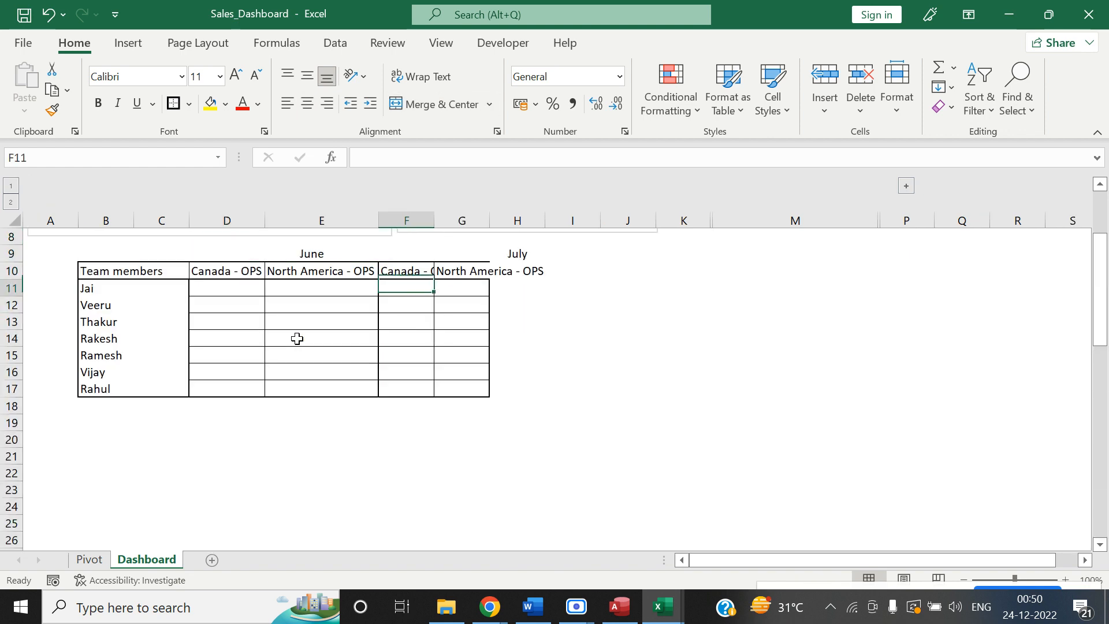
{"action": "key", "text": "Up"}
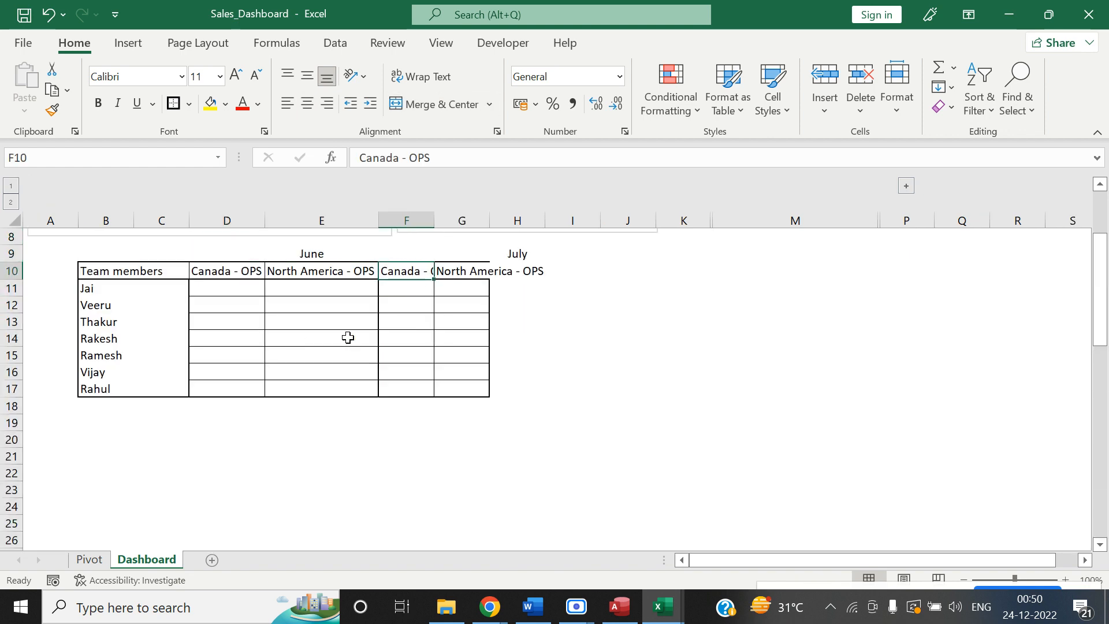
Autofit the width of column G to its North America - OPS heading.
{"action": "double_click", "coordinate": [489, 220]}
{"action": "left_click", "coordinate": [644, 322]}
Unmerge the June heading and merge and center it across D9:E9 only.
{"action": "left_click", "coordinate": [550, 253]}
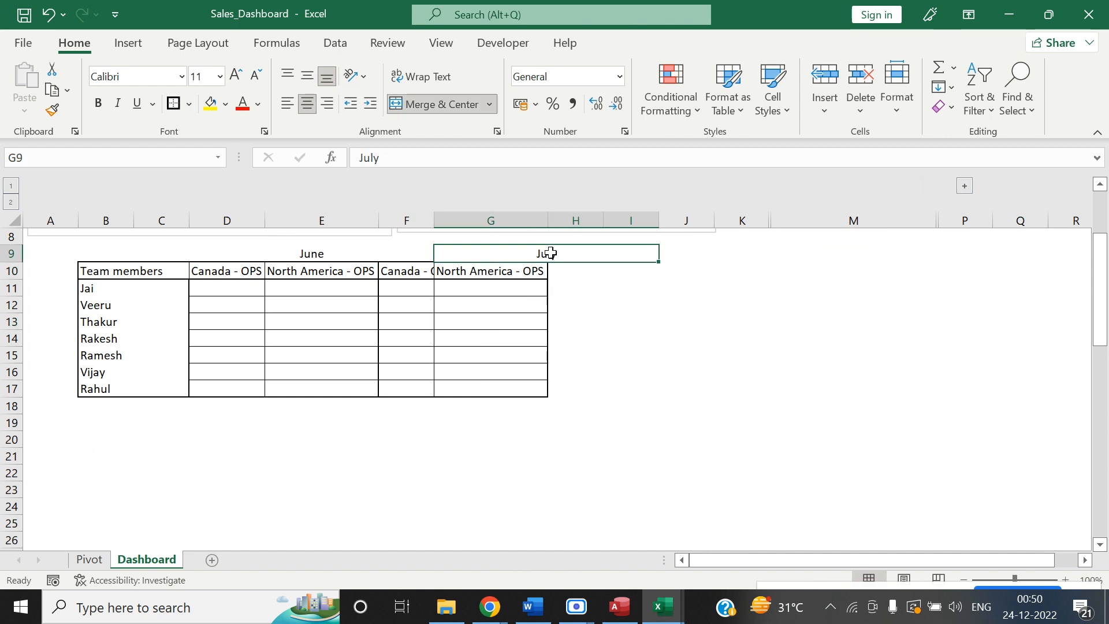
{"action": "key", "text": "ctrl+c"}
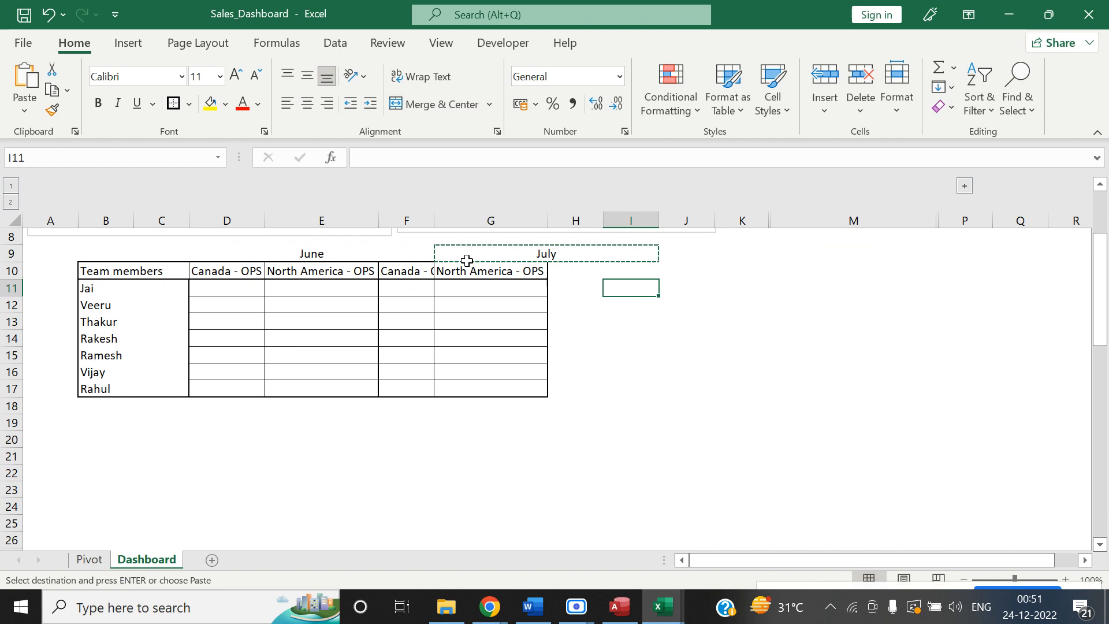
{"action": "left_click", "coordinate": [393, 252]}
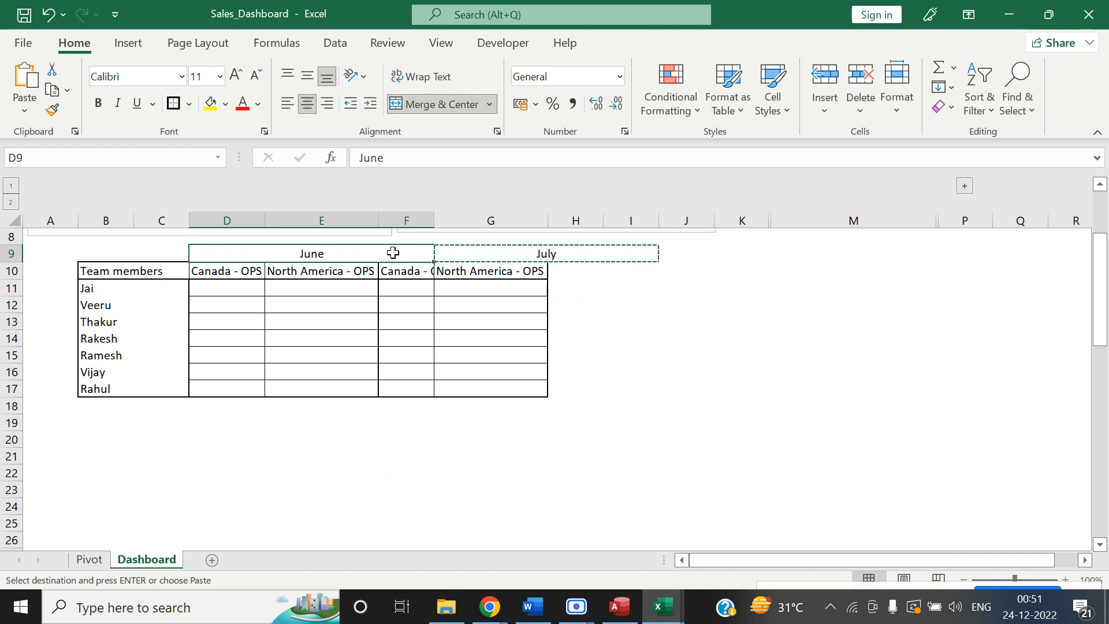
{"action": "left_click", "coordinate": [439, 110]}
{"action": "left_click_drag", "start_coordinate": [246, 250], "coordinate": [319, 260]}
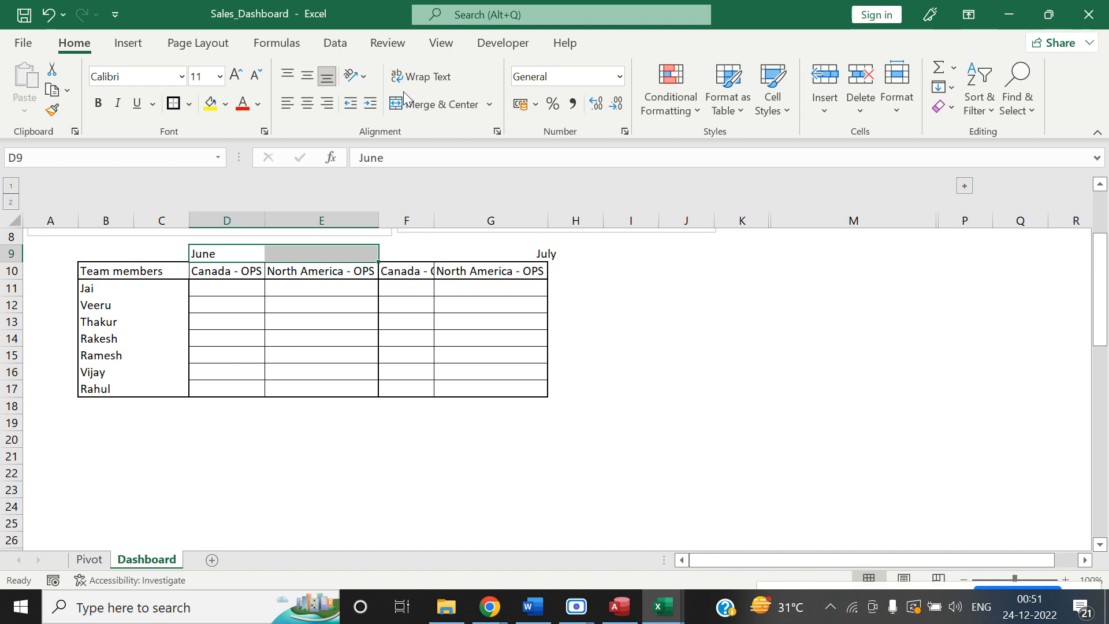
{"action": "left_click", "coordinate": [408, 104]}
Unmerge the July heading cells in row 9.
{"action": "left_click_drag", "start_coordinate": [399, 255], "coordinate": [474, 256]}
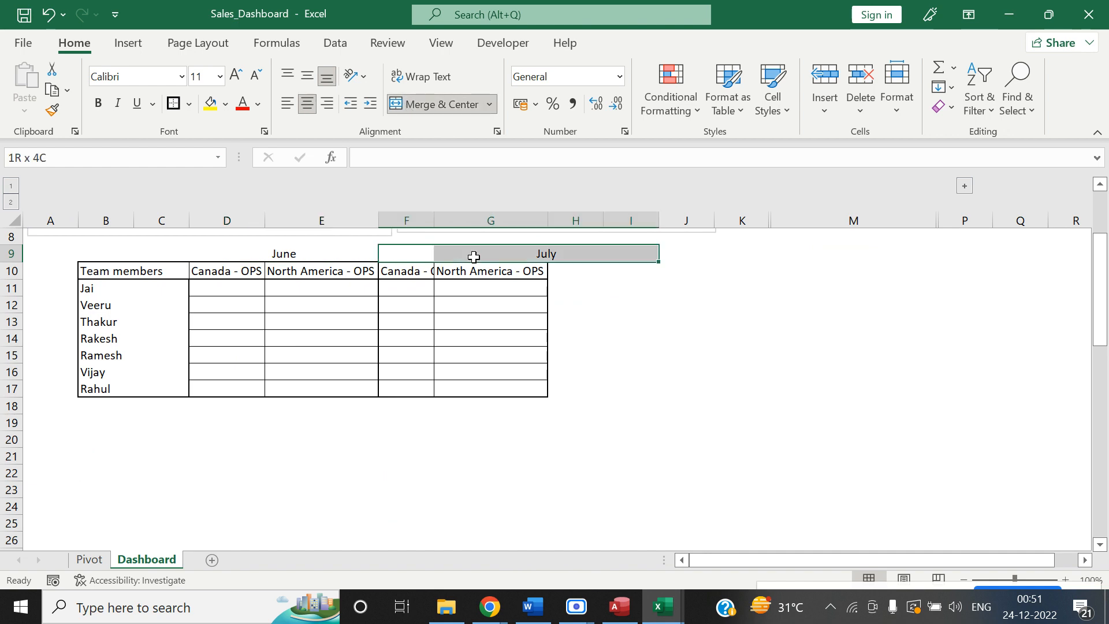
{"action": "left_click", "coordinate": [449, 108]}
{"action": "left_click", "coordinate": [473, 257]}
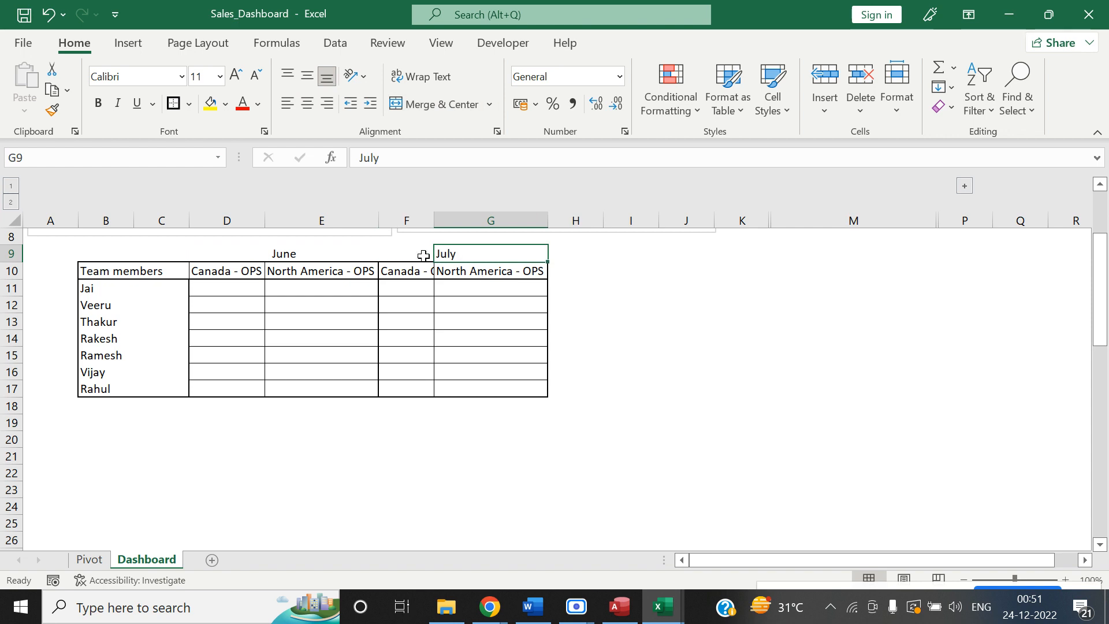
Apply outside borders to the July heading cells F9:G9 and around the whole month heading range D9:G9.
{"action": "left_click_drag", "start_coordinate": [403, 254], "coordinate": [471, 253]}
{"action": "left_click", "coordinate": [173, 103]}
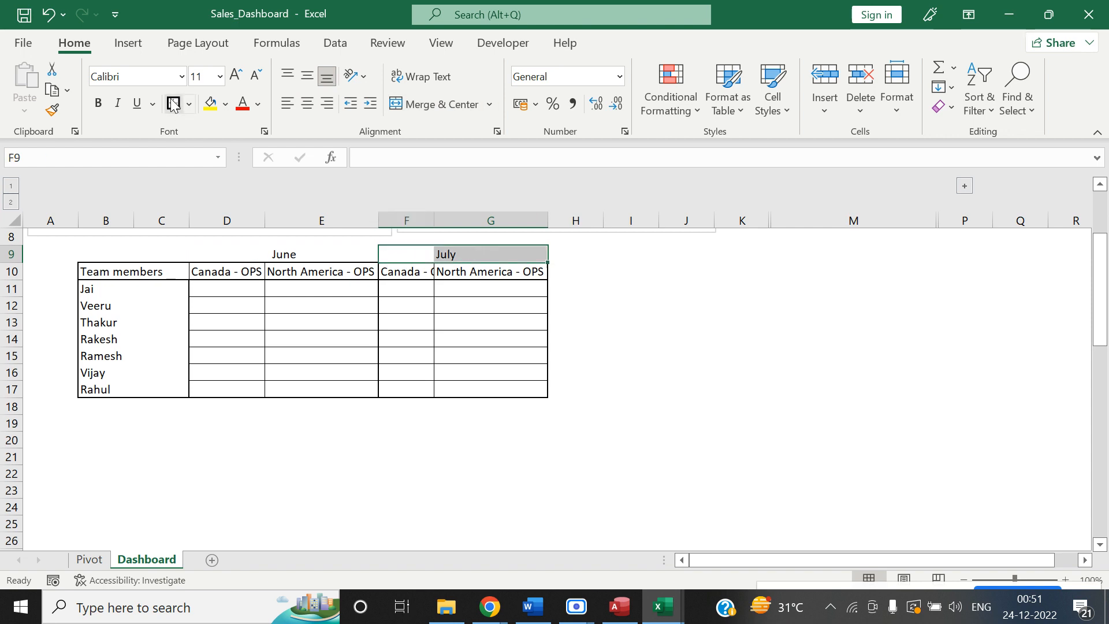
{"action": "left_click", "coordinate": [280, 249]}
{"action": "left_click_drag", "start_coordinate": [371, 252], "coordinate": [502, 255]}
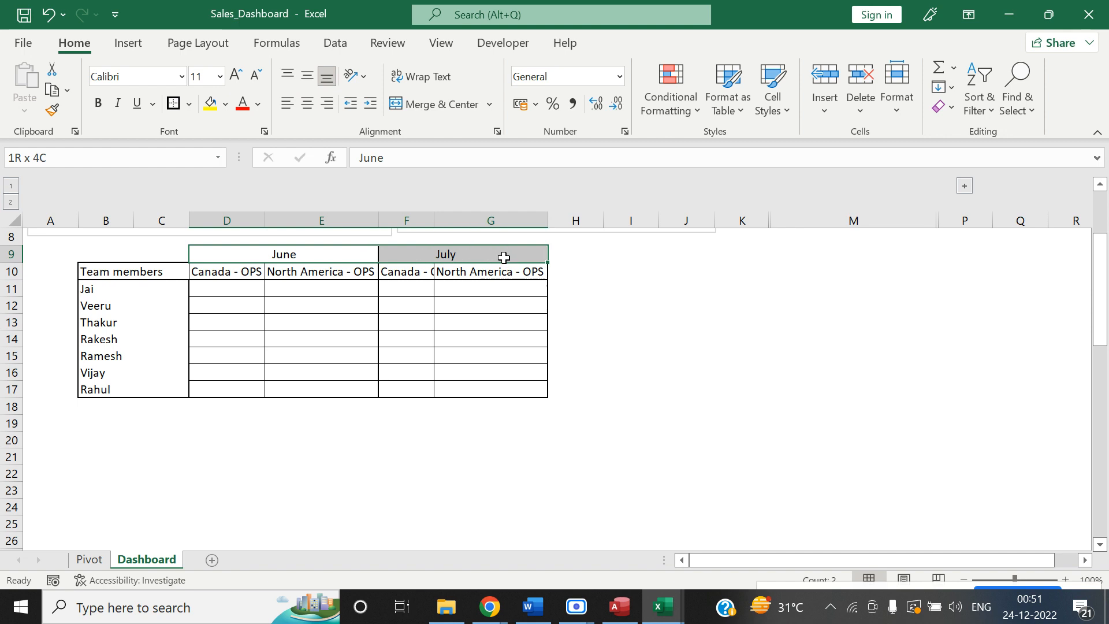
{"action": "left_click", "coordinate": [173, 103]}
{"action": "left_click", "coordinate": [626, 324]}
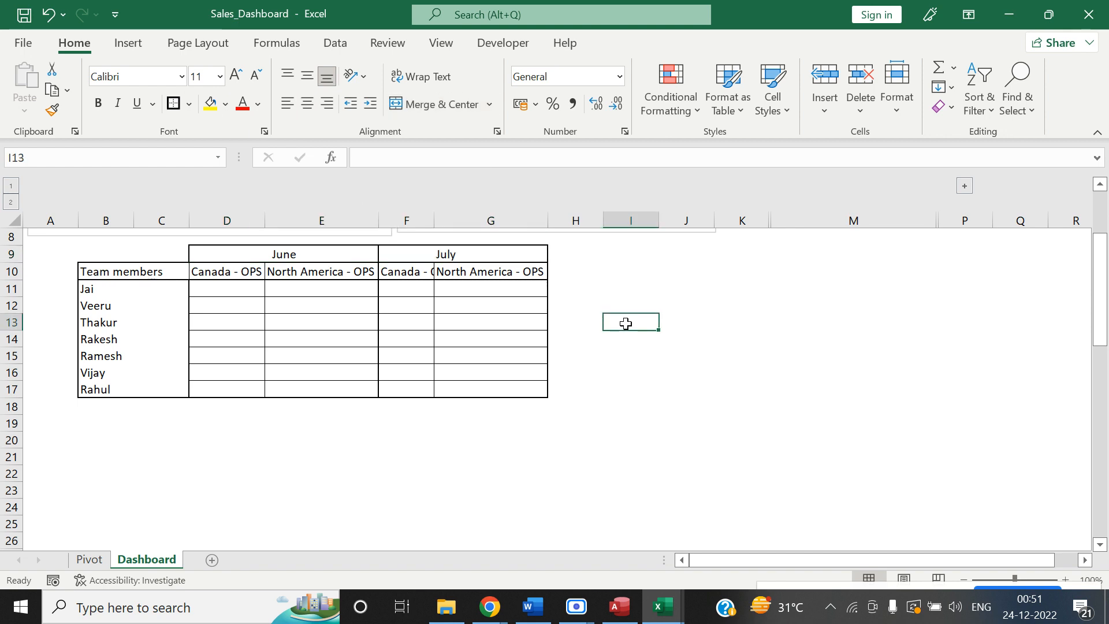
Autofit the width of column F to its Canada - OPS heading.
{"action": "double_click", "coordinate": [434, 220]}
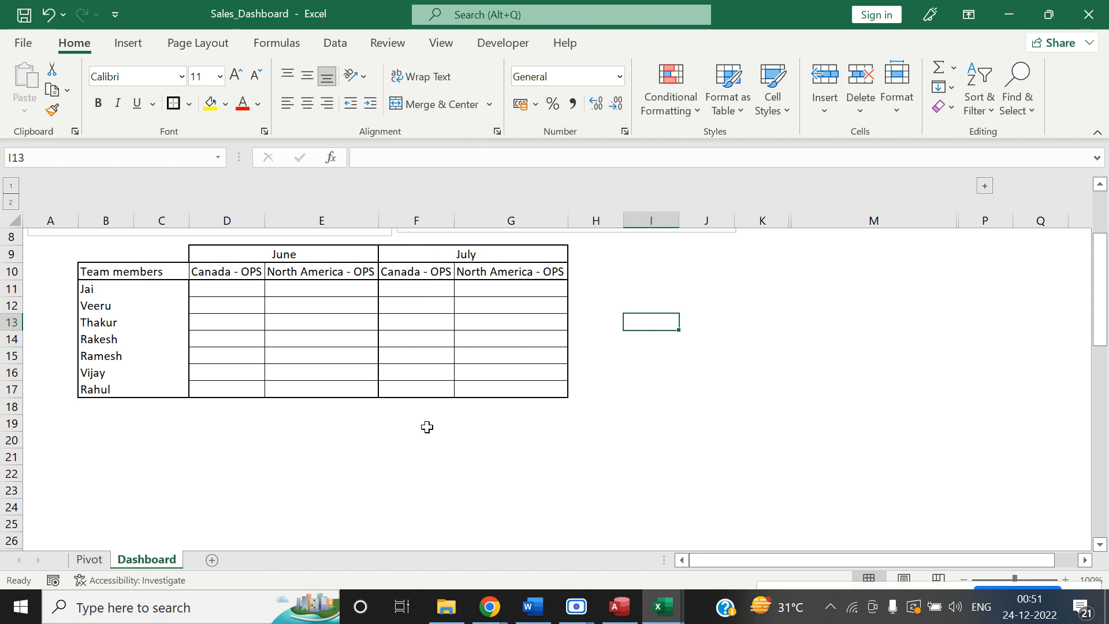
{"action": "left_click", "coordinate": [432, 439]}
{"action": "left_click", "coordinate": [616, 610]}
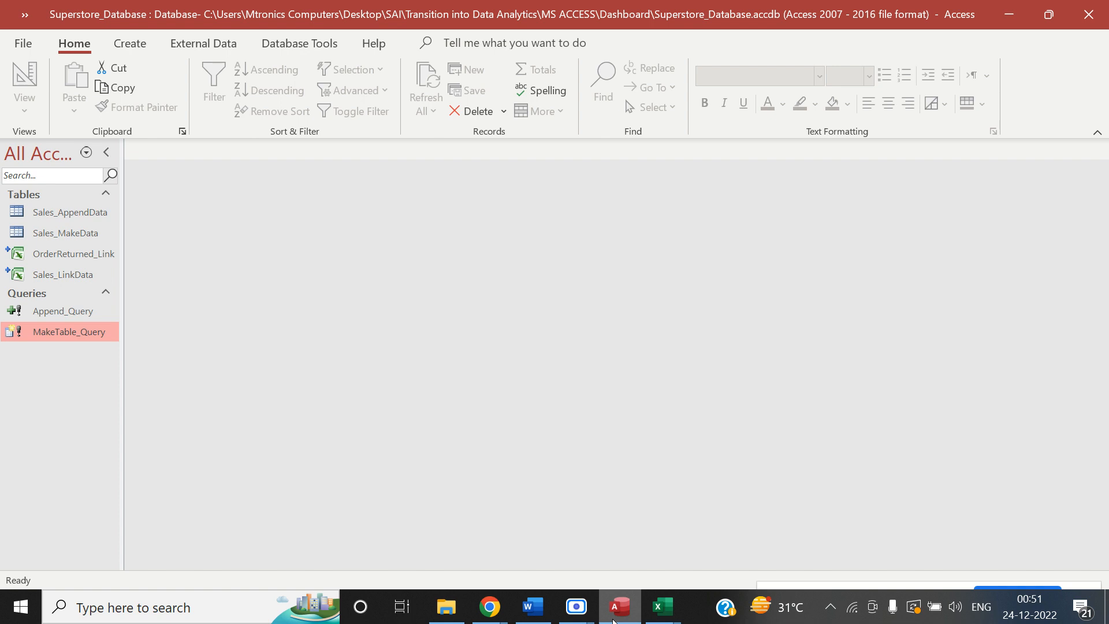
{"action": "left_click", "coordinate": [447, 606]}
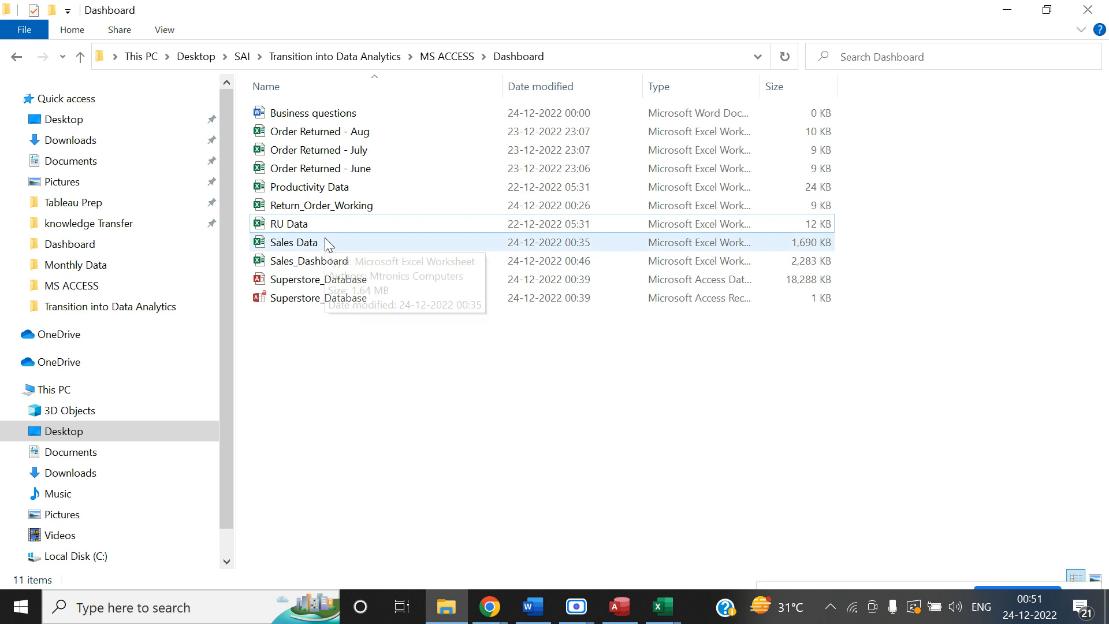
{"action": "left_click", "coordinate": [317, 225]}
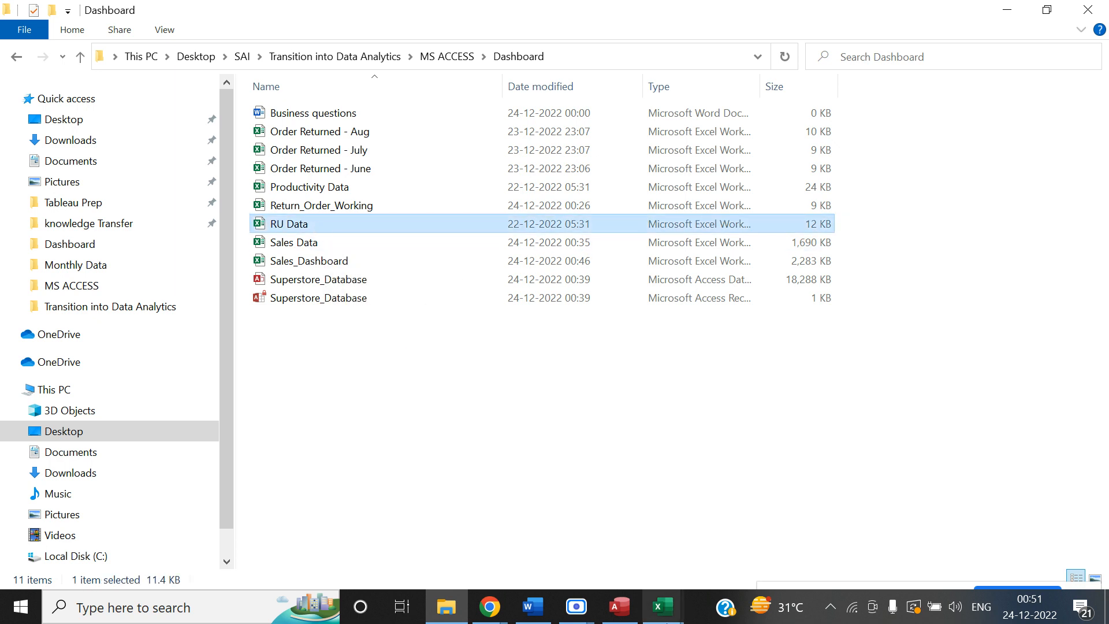
{"action": "left_click", "coordinate": [663, 607]}
{"action": "left_click", "coordinate": [623, 556]}
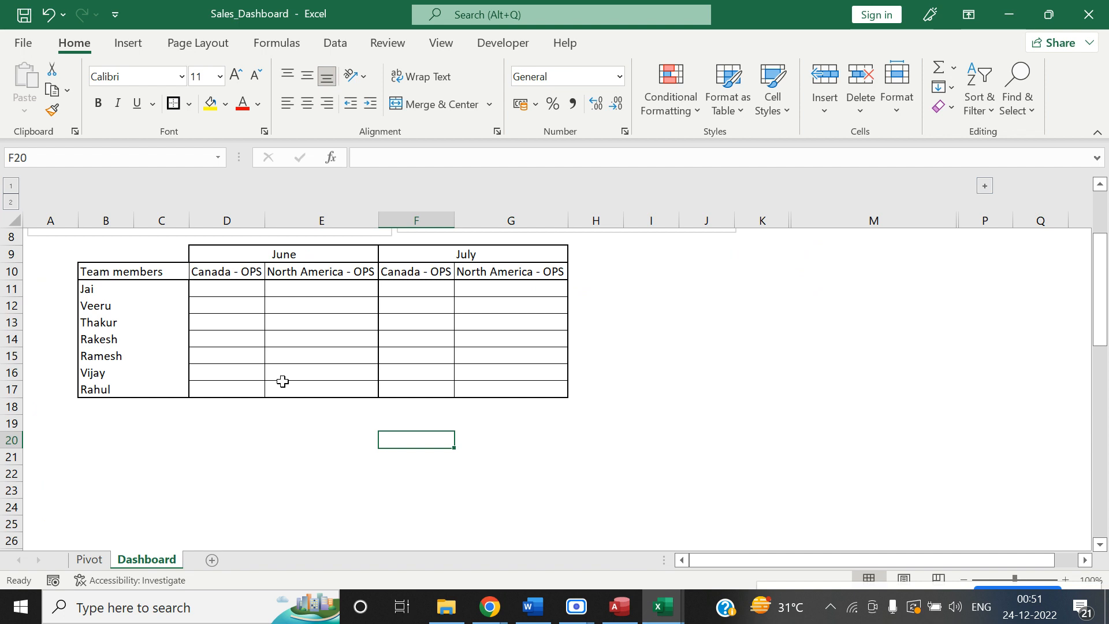
Review the dashboard's customer segment pie chart, monthly line chart and the June and July utilisation table layout.
{"action": "left_click", "coordinate": [242, 300]}
{"action": "left_click", "coordinate": [473, 286]}
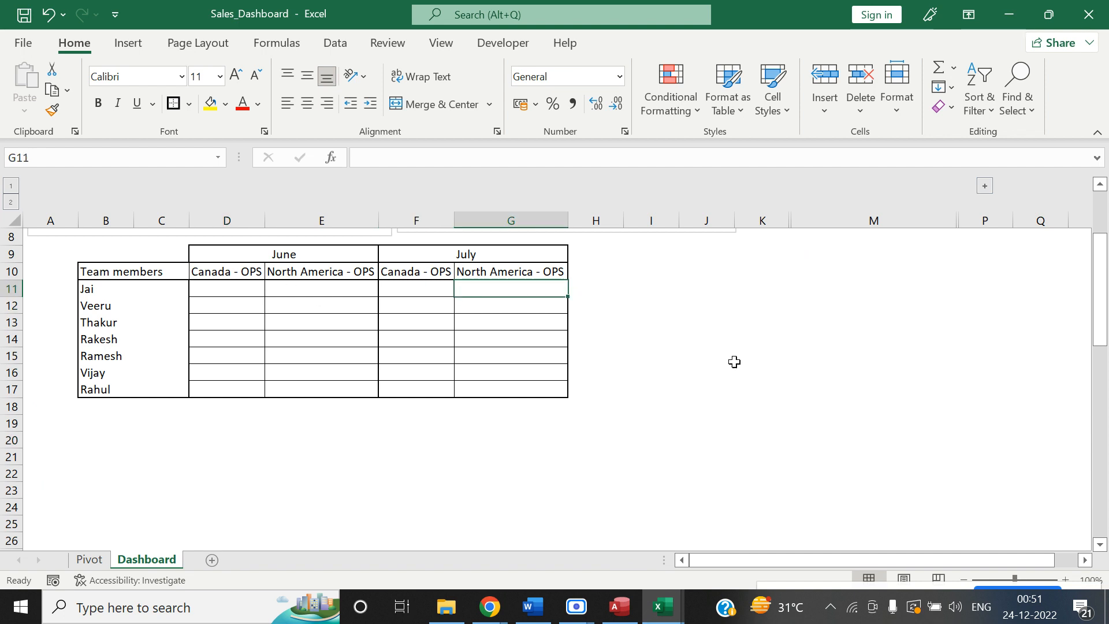
{"action": "scroll", "coordinate": [1105, 202], "scroll_direction": "up", "scroll_amount": 3}
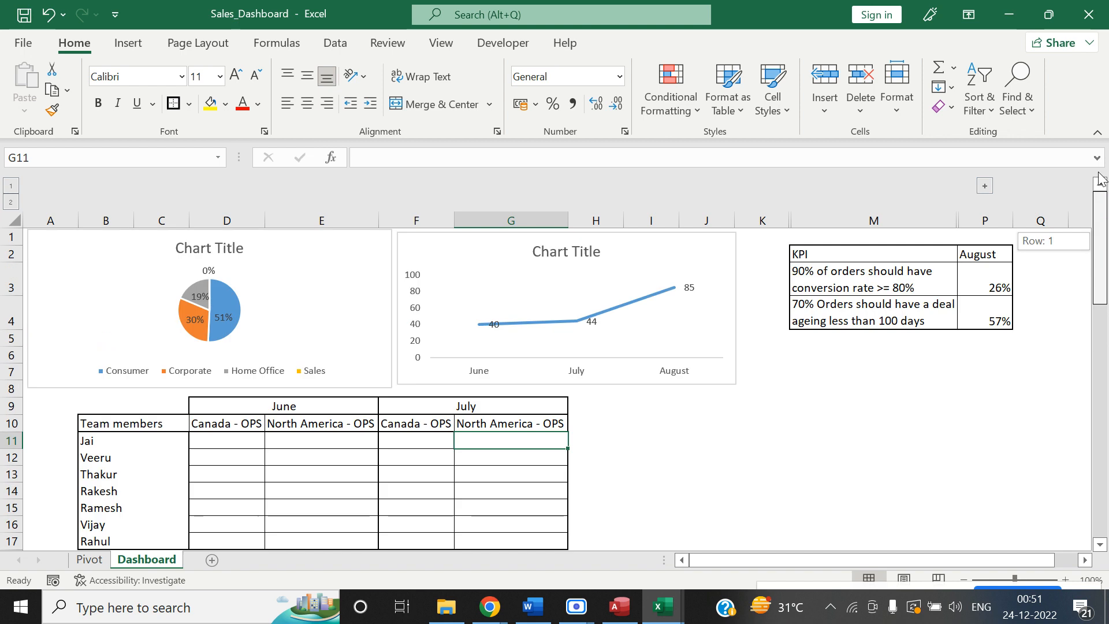
{"action": "left_click", "coordinate": [275, 339]}
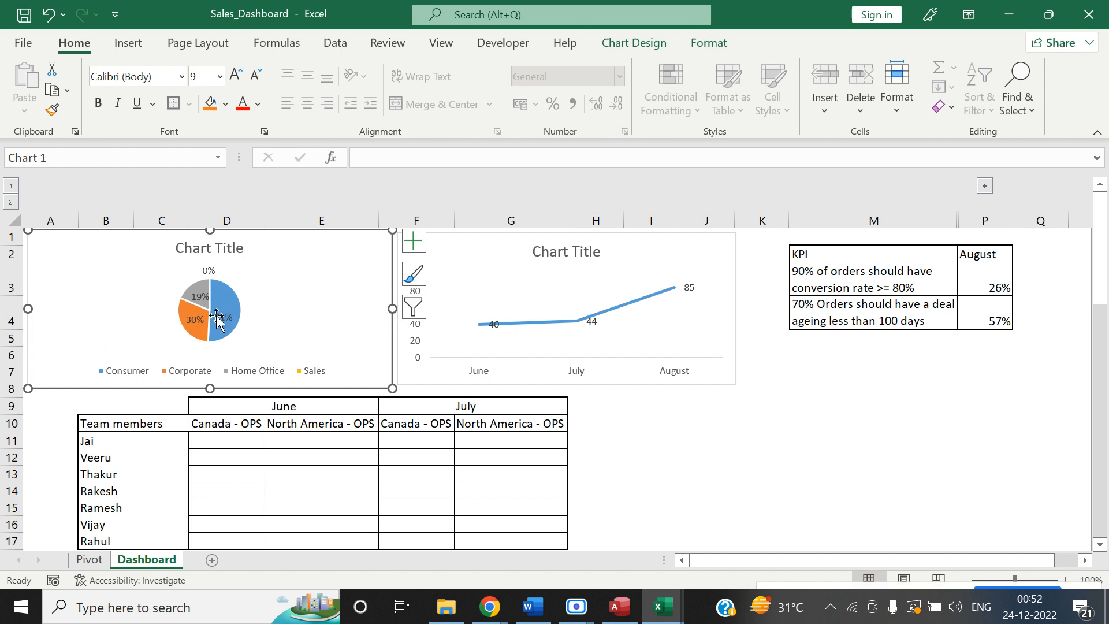
{"action": "left_click", "coordinate": [542, 317]}
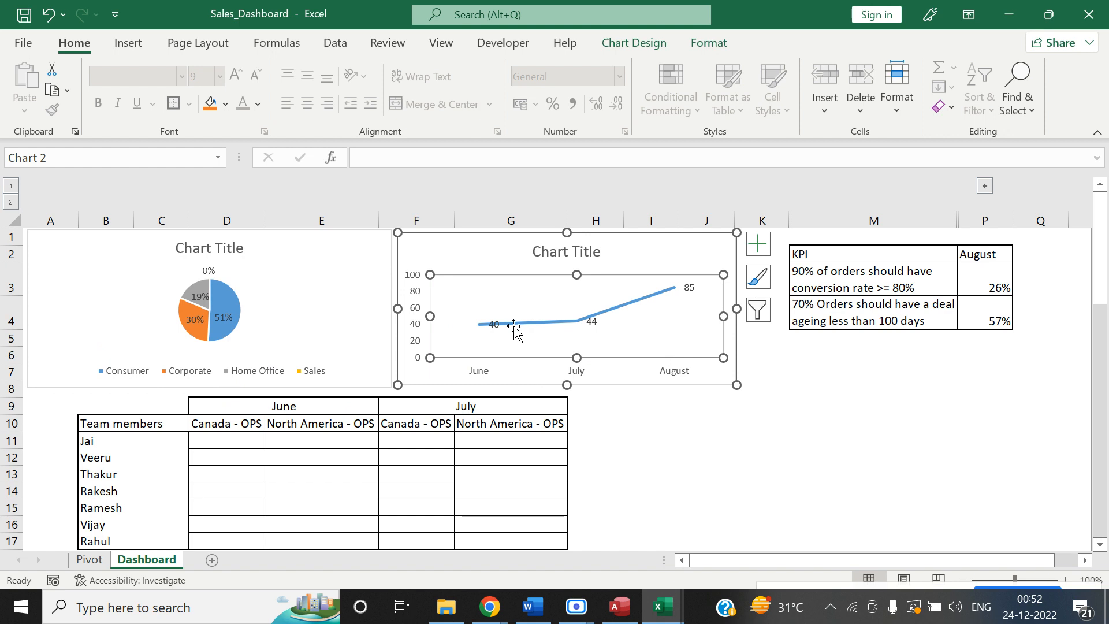
{"action": "left_click", "coordinate": [510, 491]}
{"action": "left_click_drag", "start_coordinate": [317, 411], "coordinate": [319, 425]}
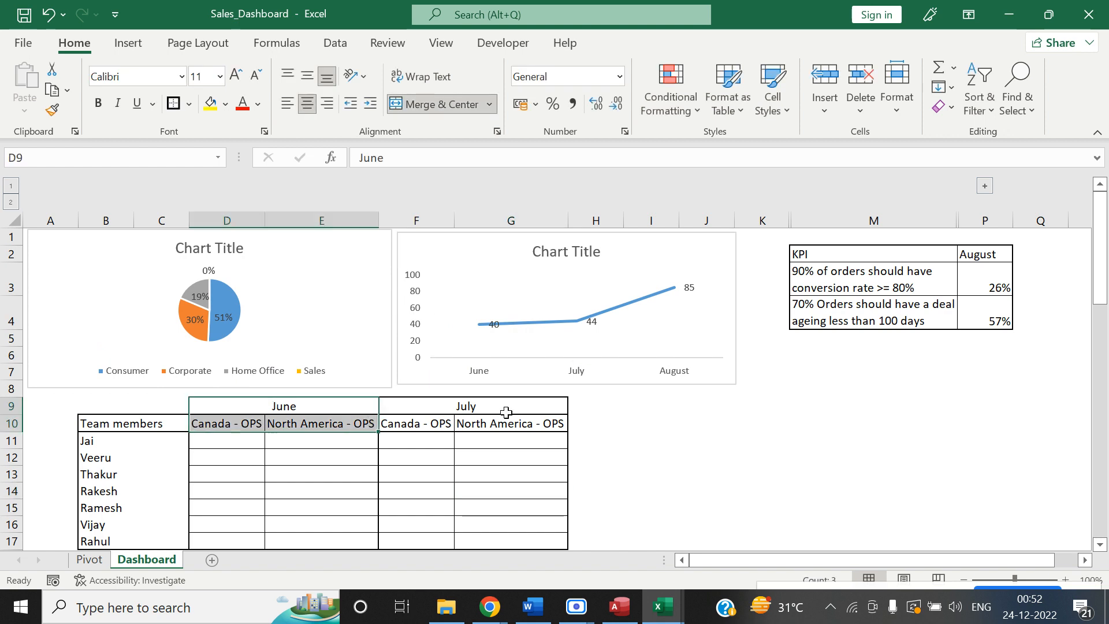
{"action": "left_click", "coordinate": [688, 457]}
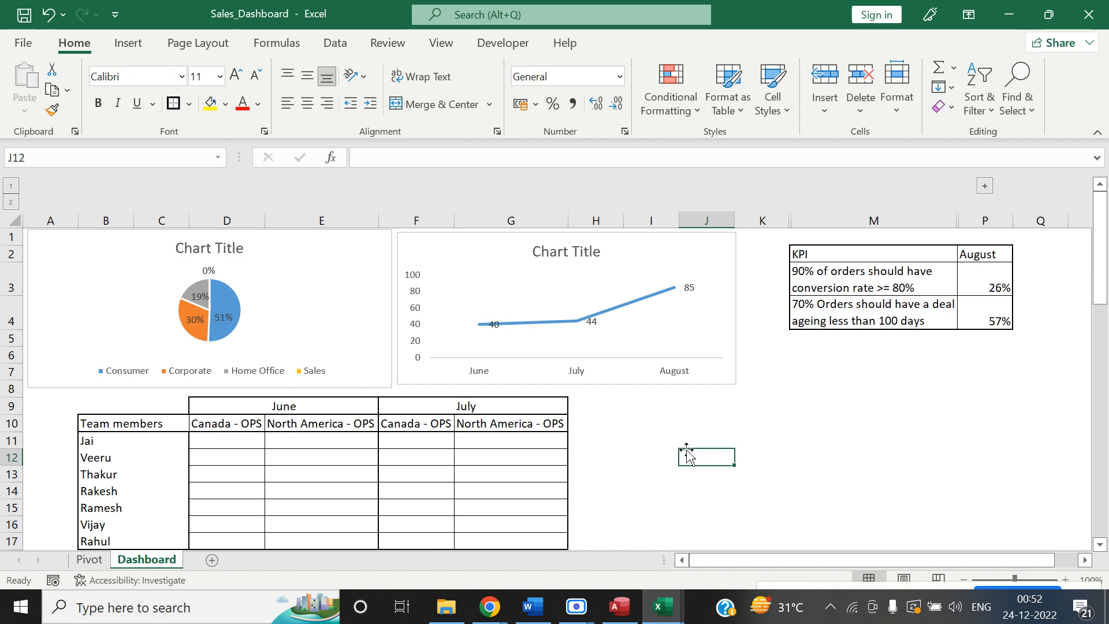
Create a new Excel workbook named RU_Working in the Dashboard folder.
{"action": "left_click", "coordinate": [446, 606]}
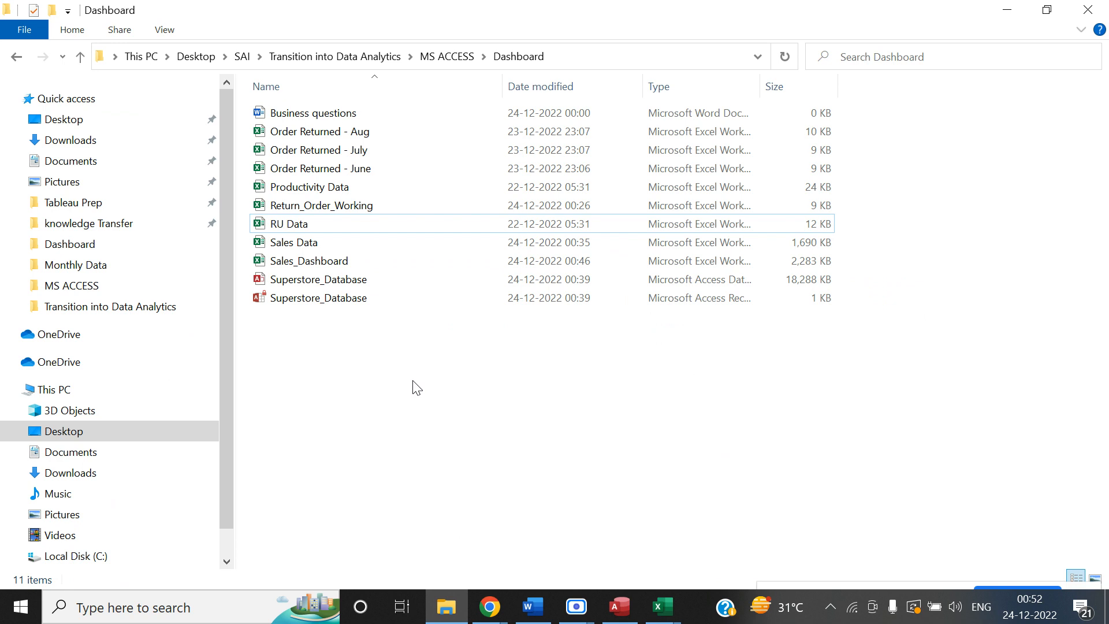
{"action": "right_click", "coordinate": [341, 354]}
{"action": "mouse_move", "coordinate": [466, 313]}
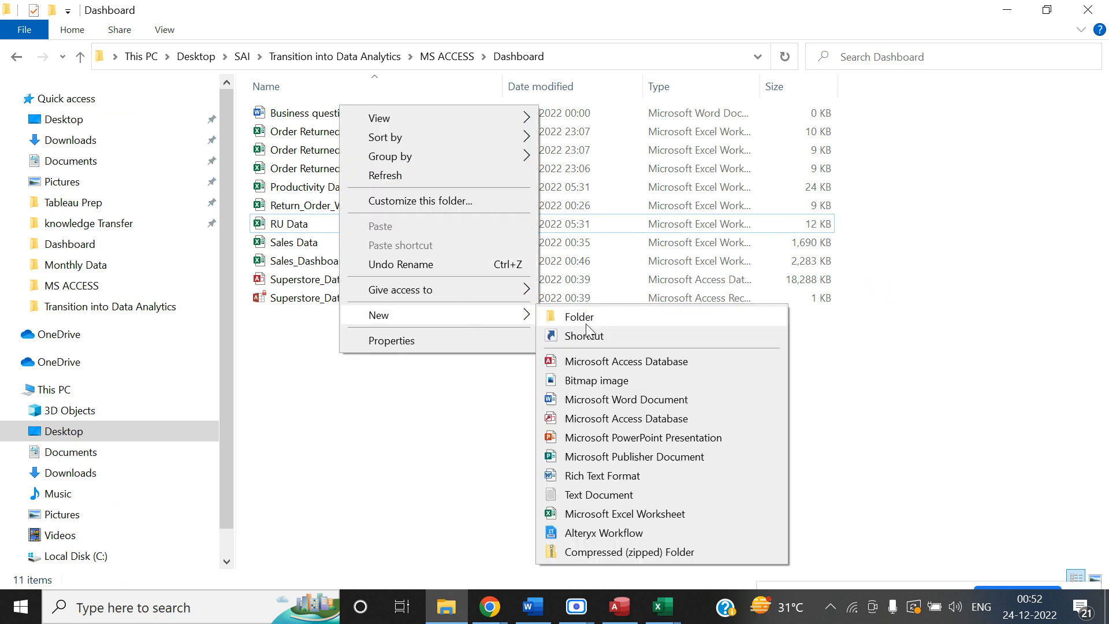
{"action": "left_click", "coordinate": [625, 514]}
{"action": "type", "text": "RU"}
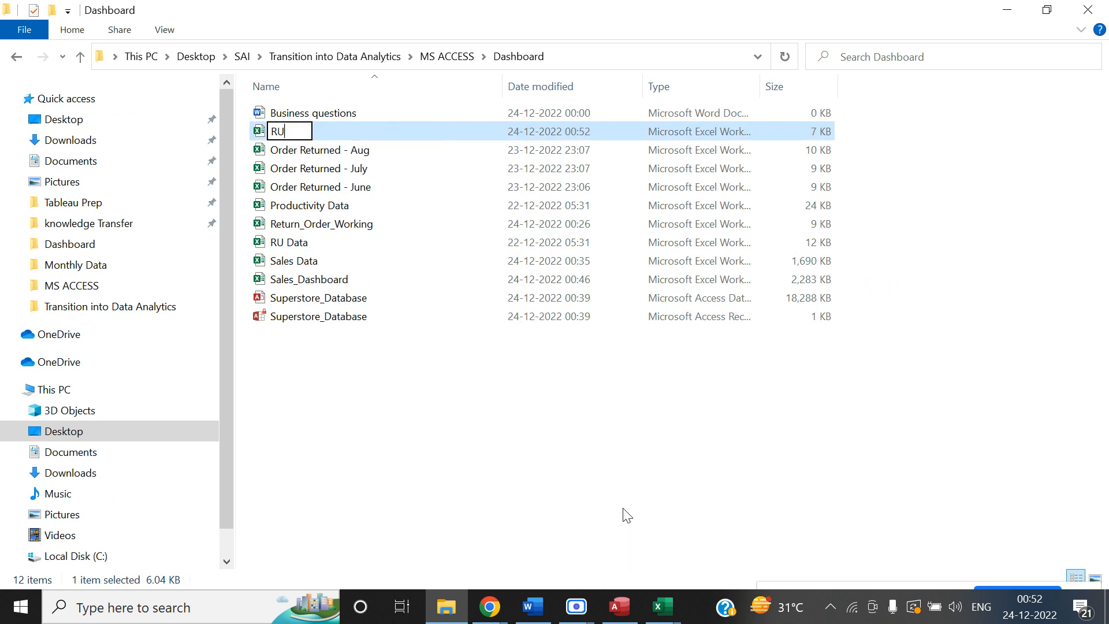
{"action": "type", "text": "_Working"}
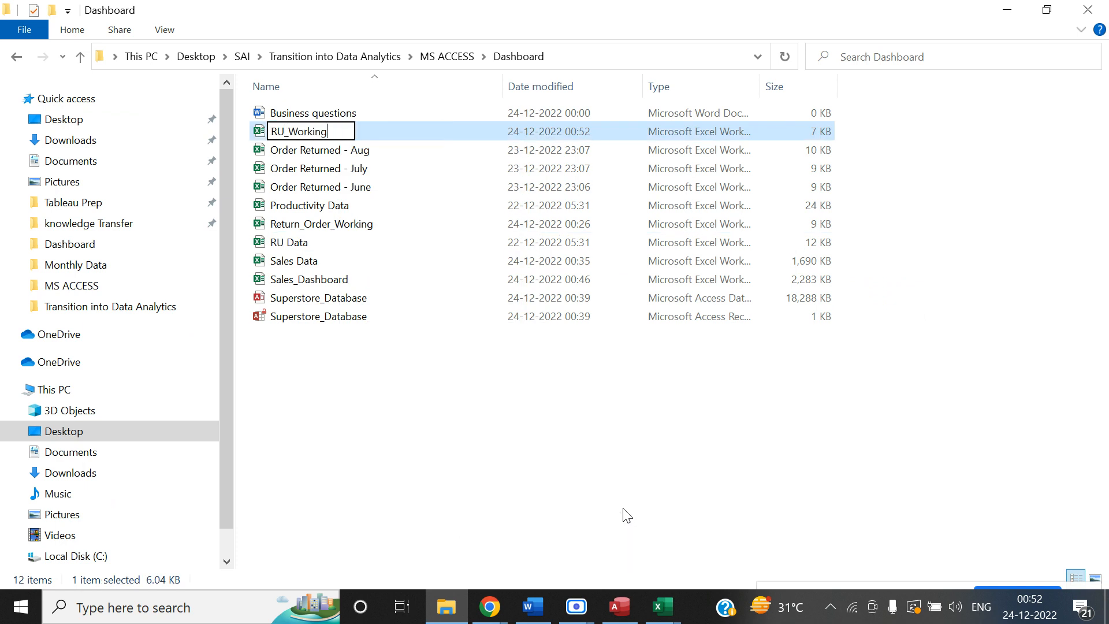
{"action": "key", "text": "Return"}
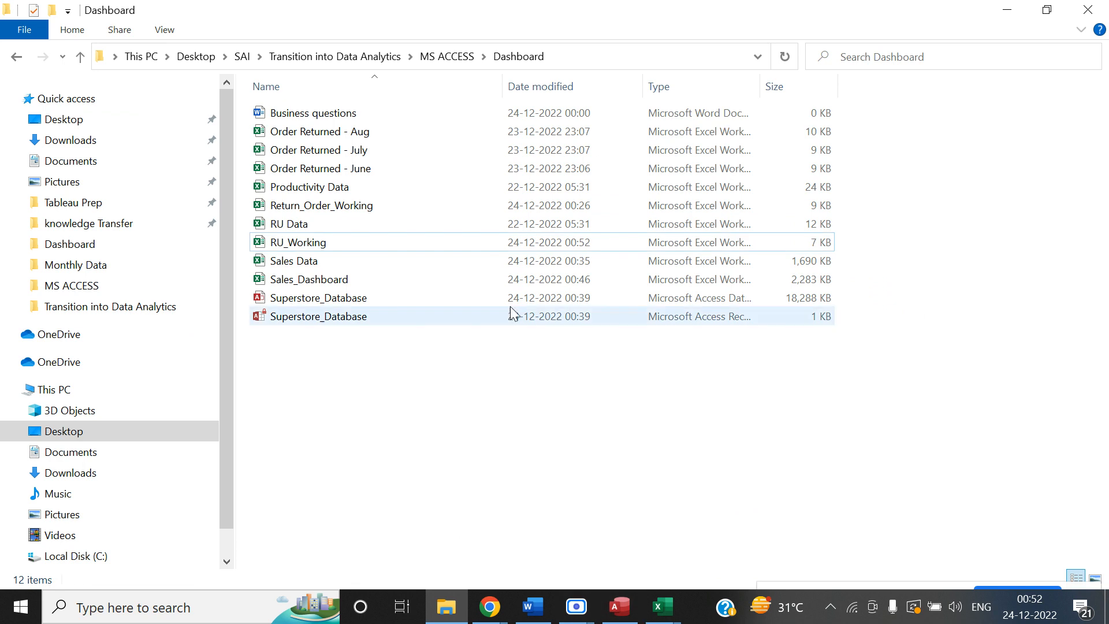
Open the RU Data workbook from the Dashboard folder and copy its data rows A2:I49 without the header.
{"action": "double_click", "coordinate": [321, 223]}
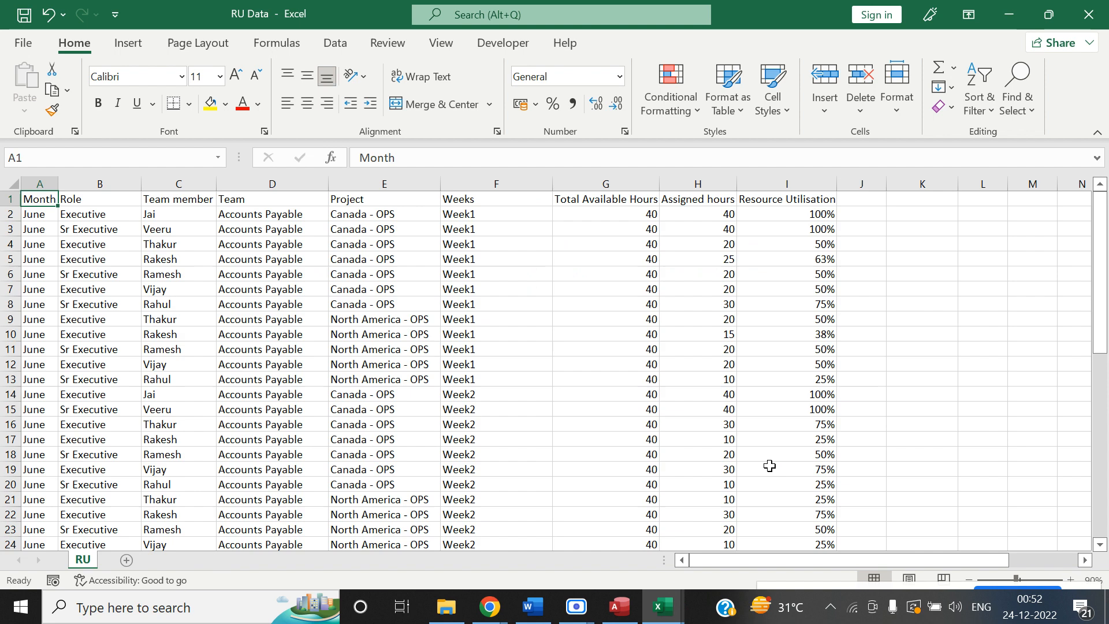
{"action": "key", "text": "Down"}
{"action": "key", "text": "ctrl+shift+Right"}
{"action": "key", "text": "ctrl+shift+Down"}
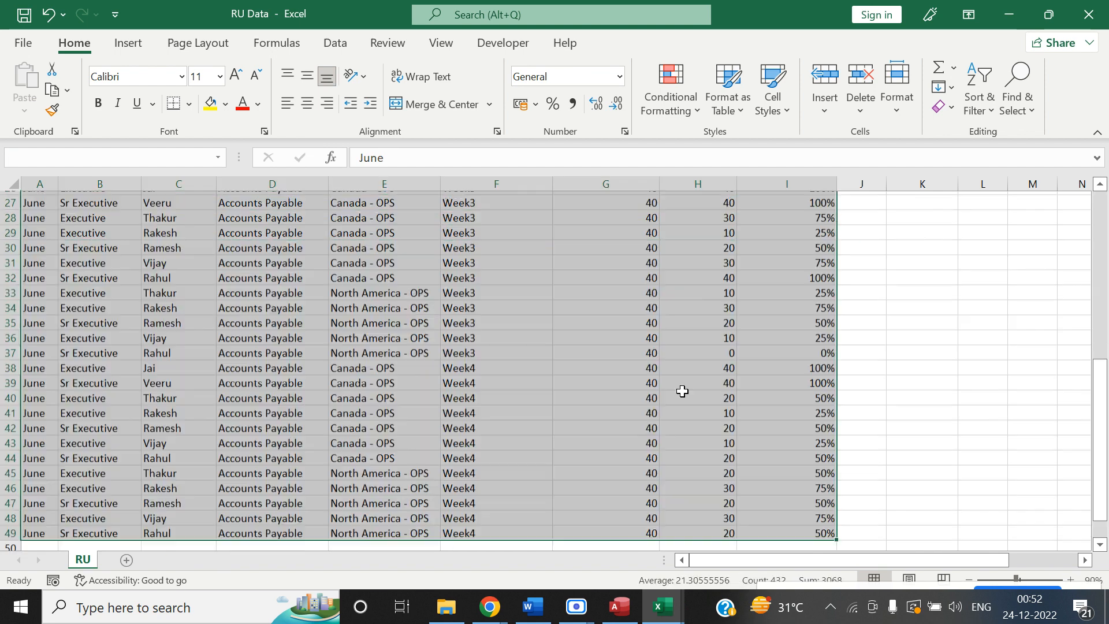
{"action": "key", "text": "ctrl+c"}
Open the RU_Working workbook and try pasting the copied rows into Sheet1 starting at A1.
{"action": "key", "text": "ctrl+Tab"}
{"action": "key", "text": "alt+Tab"}
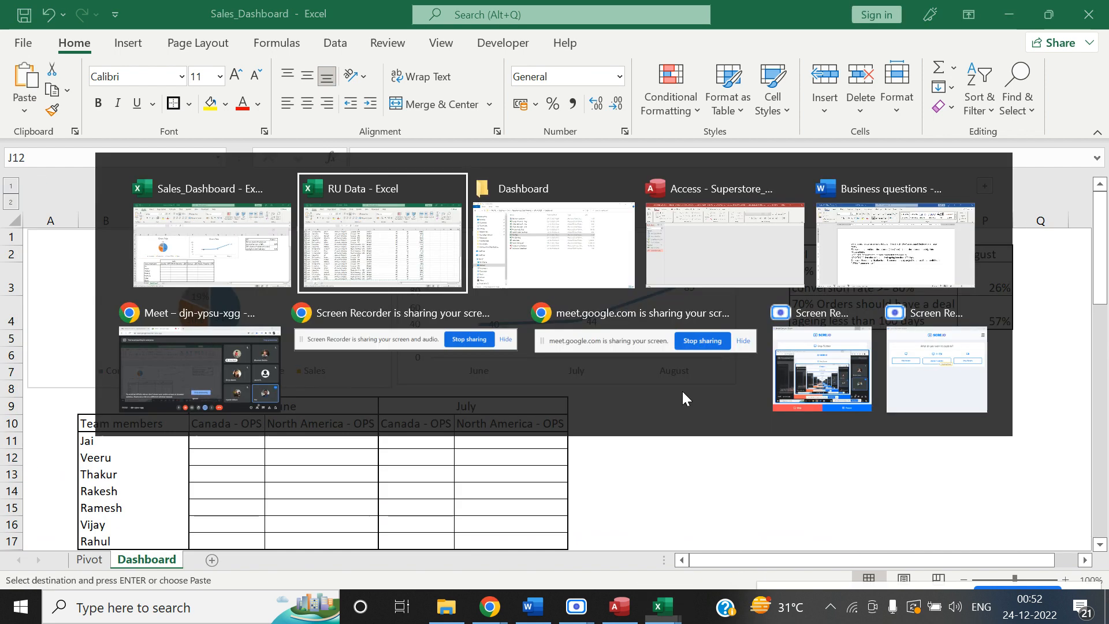
{"action": "key", "text": "alt+Tab"}
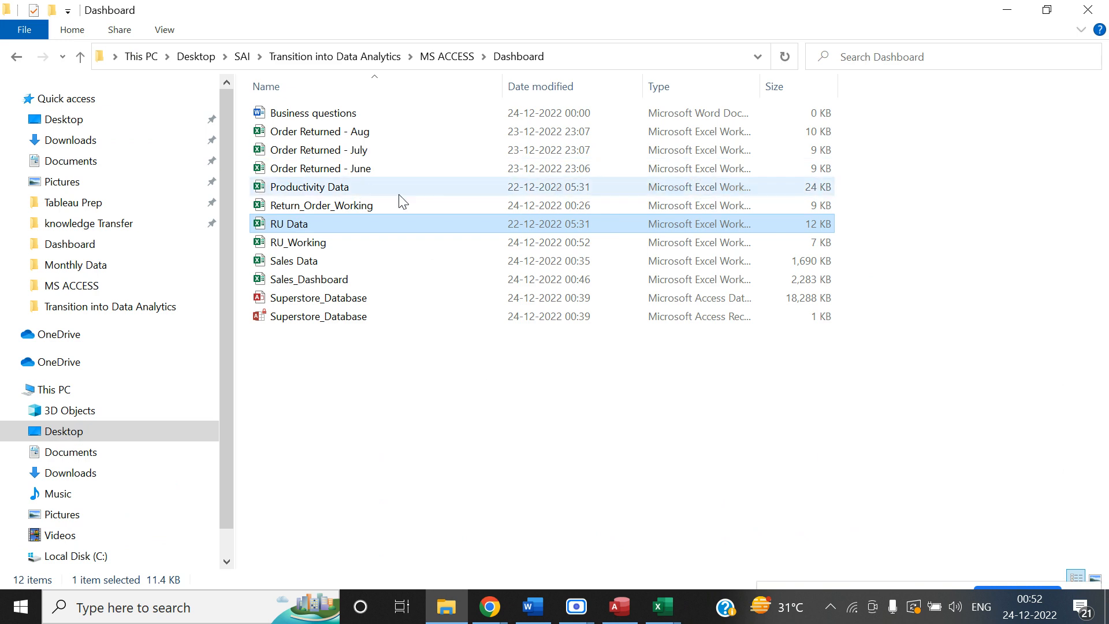
{"action": "key", "text": "alt+Tab"}
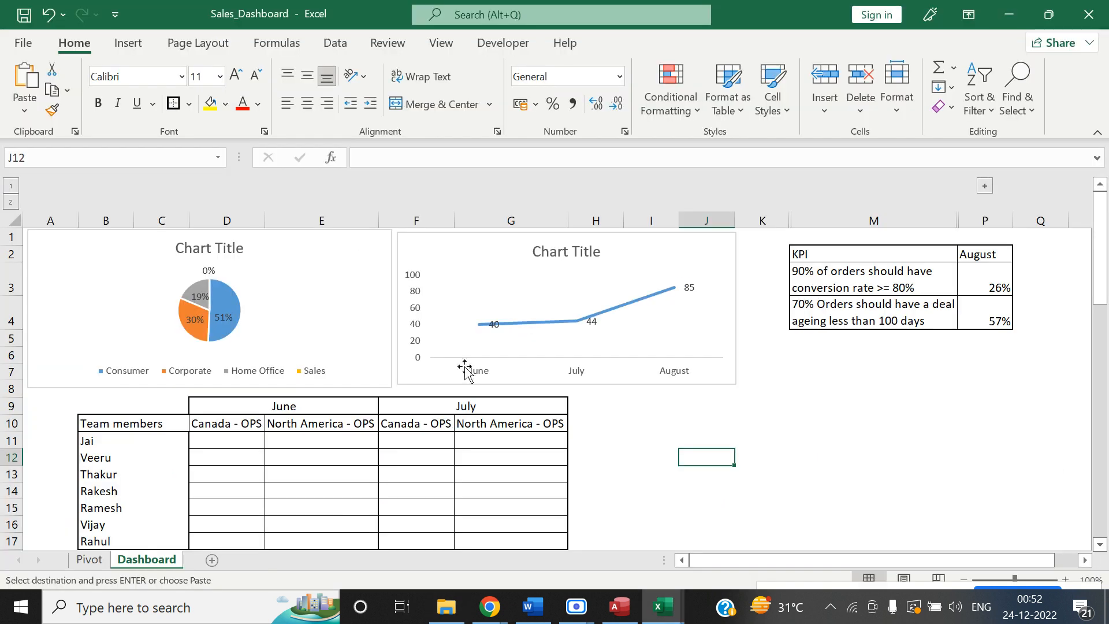
{"action": "key", "text": "alt+Tab"}
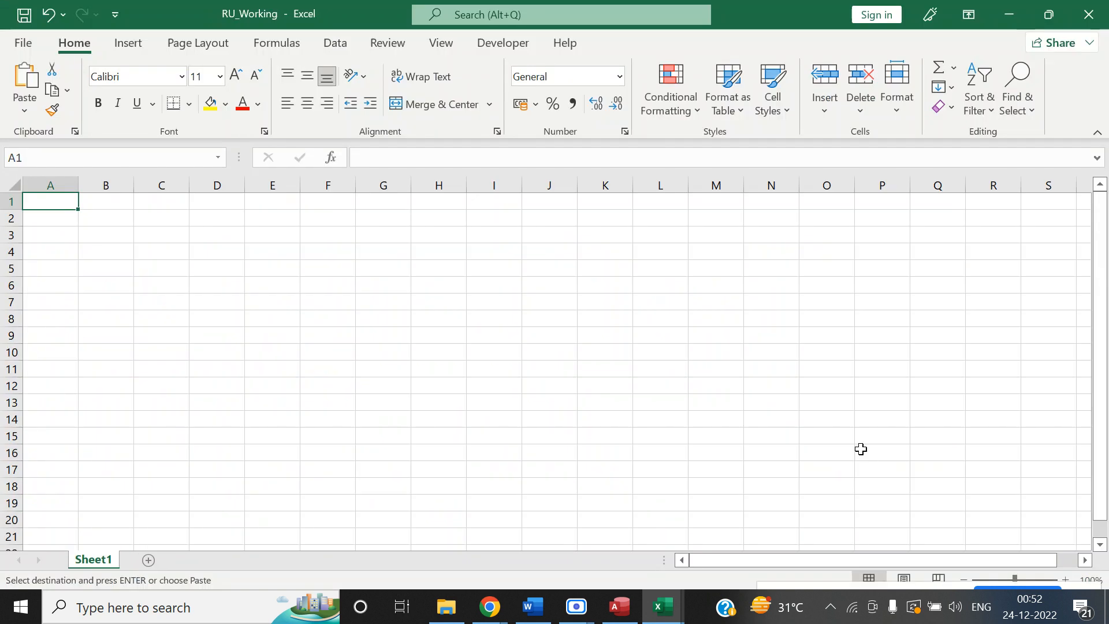
{"action": "key", "text": "ctrl+v"}
{"action": "key", "text": "ctrl+Home"}
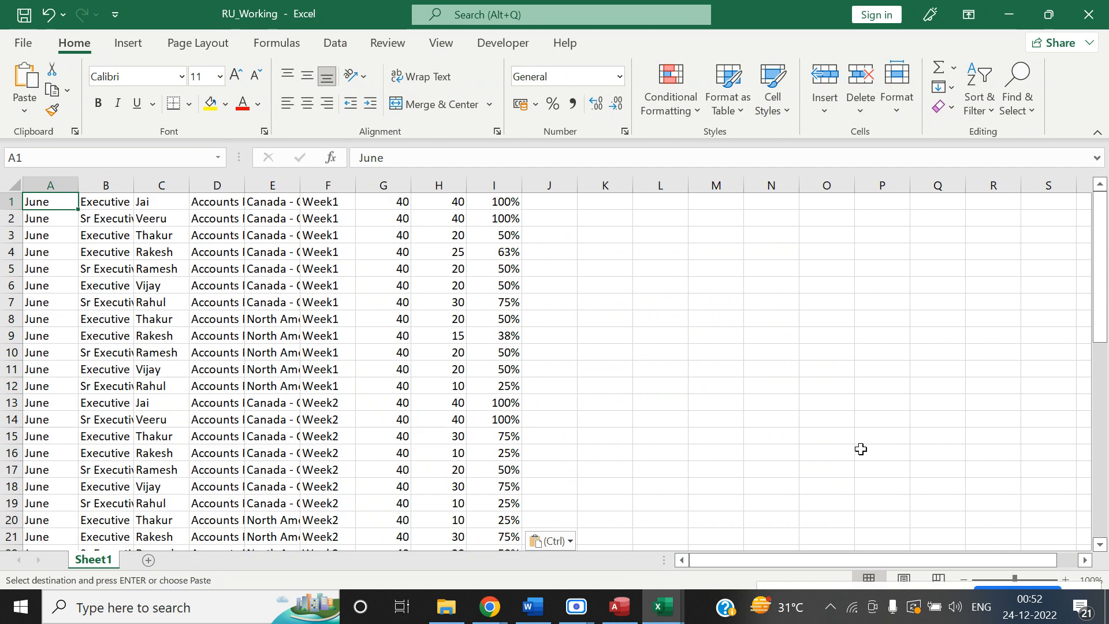
Copy the full RU Data range A1:I49 including the header row and paste it into RU_Working at A1.
{"action": "key", "text": "alt+Tab"}
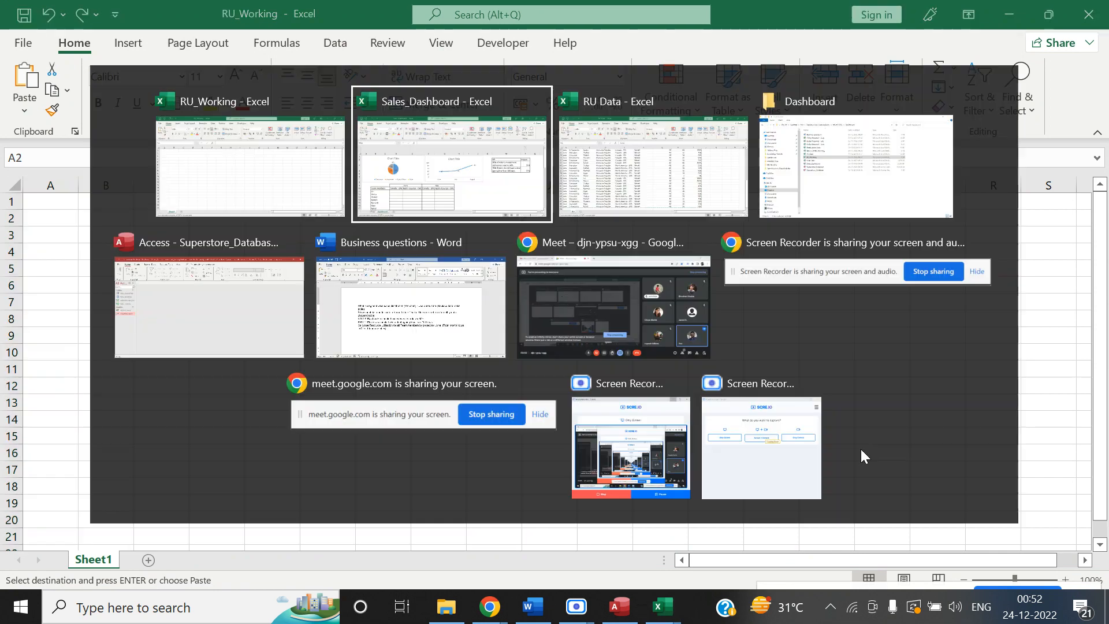
{"action": "key", "text": "Tab"}
{"action": "key", "text": "ctrl+Home"}
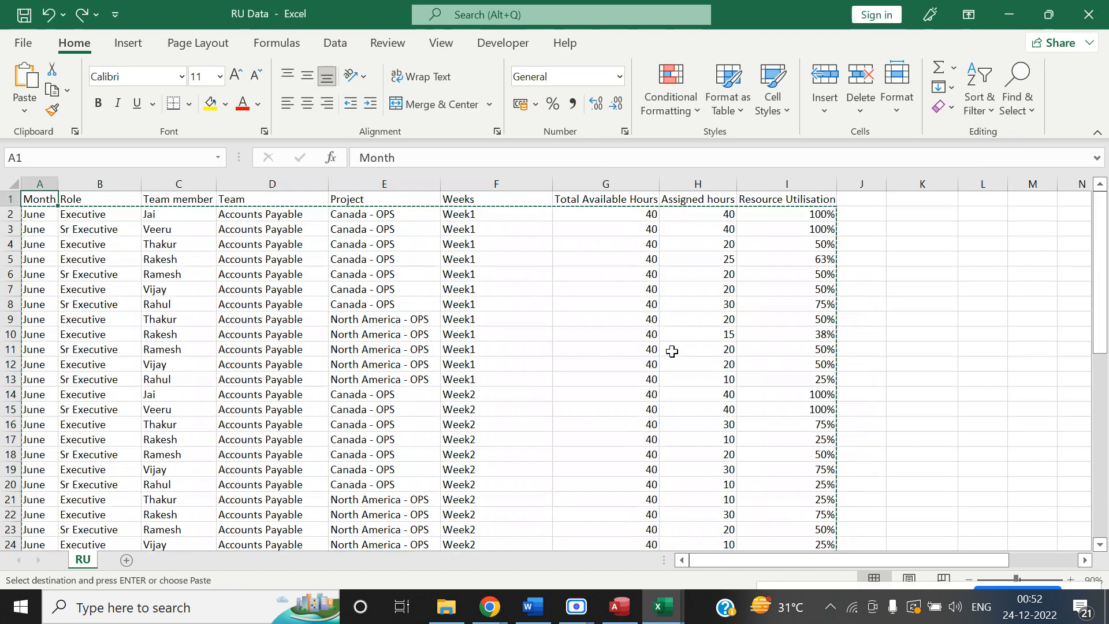
{"action": "key", "text": "ctrl+shift+End"}
{"action": "key", "text": "alt+Tab"}
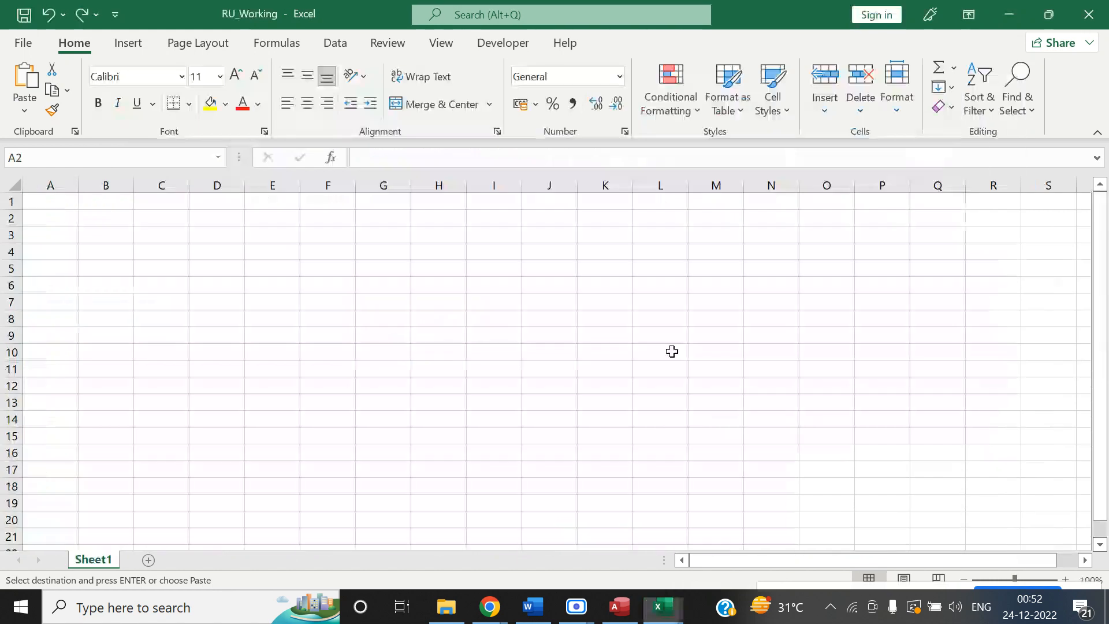
{"action": "key", "text": "ctrl+Home"}
{"action": "key", "text": "Return"}
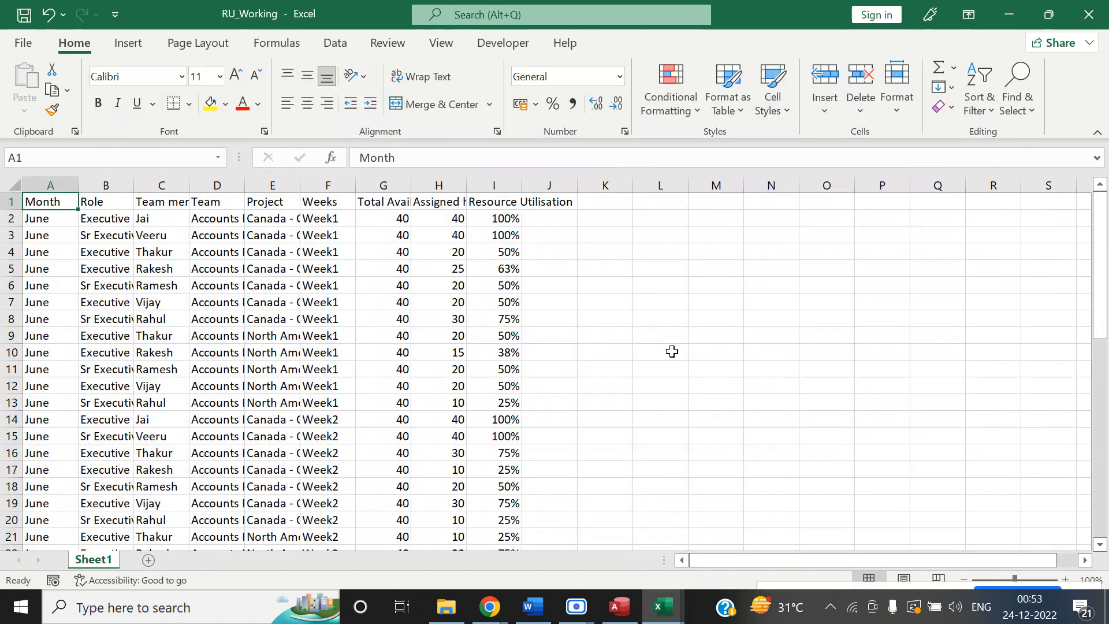
Close the RU_Working workbook and close RU Data without saving its changes.
{"action": "key", "text": "Down"}
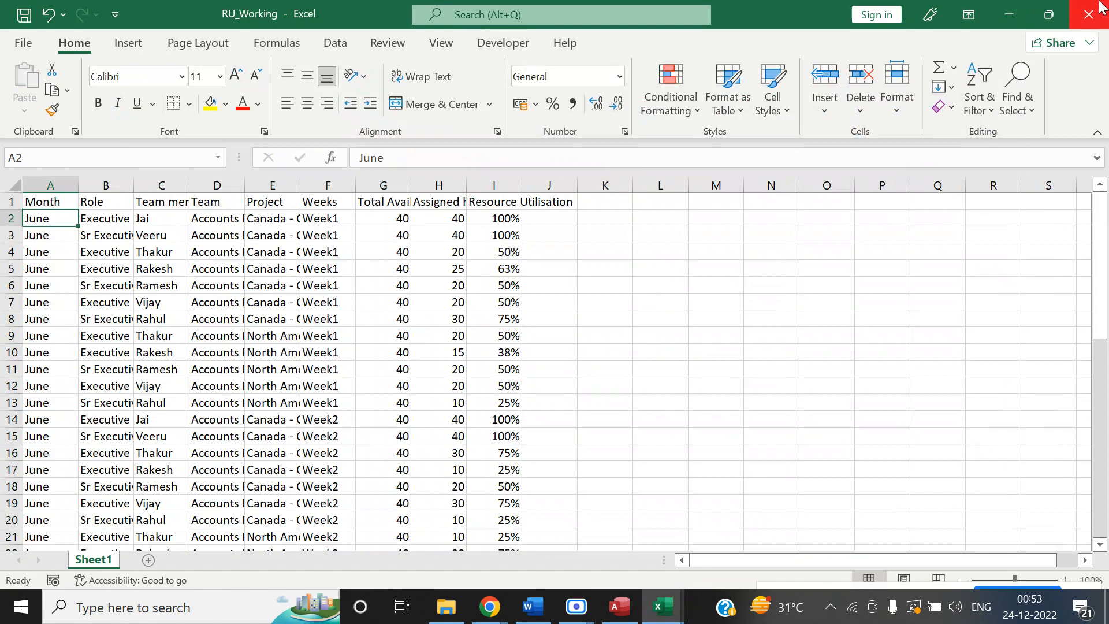
{"action": "left_click", "coordinate": [1082, 10]}
{"action": "left_click", "coordinate": [1088, 21]}
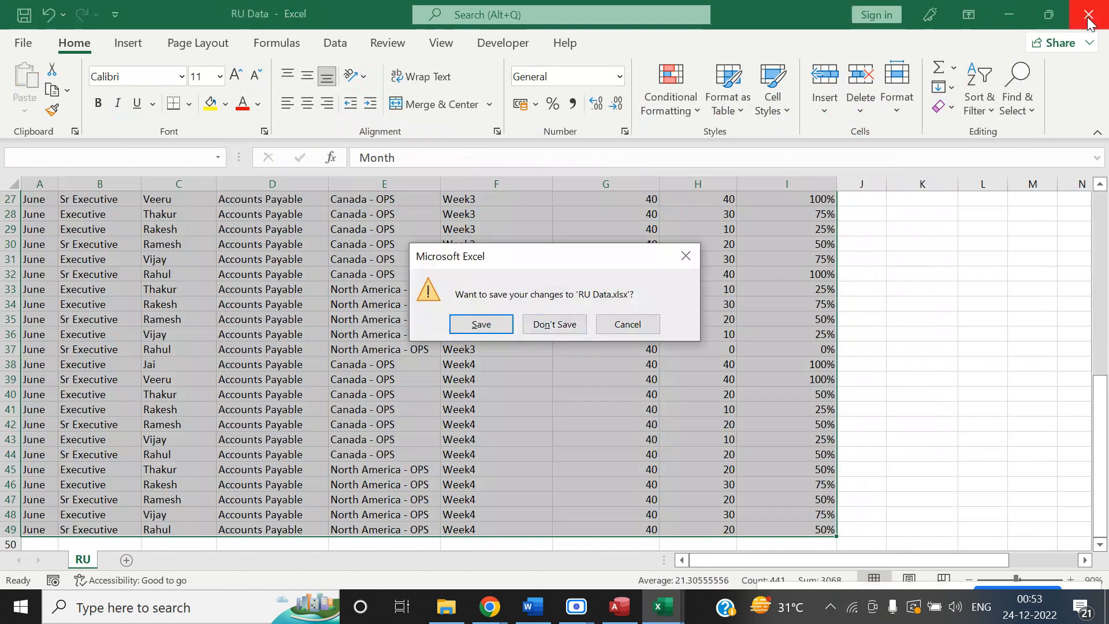
{"action": "left_click", "coordinate": [553, 326]}
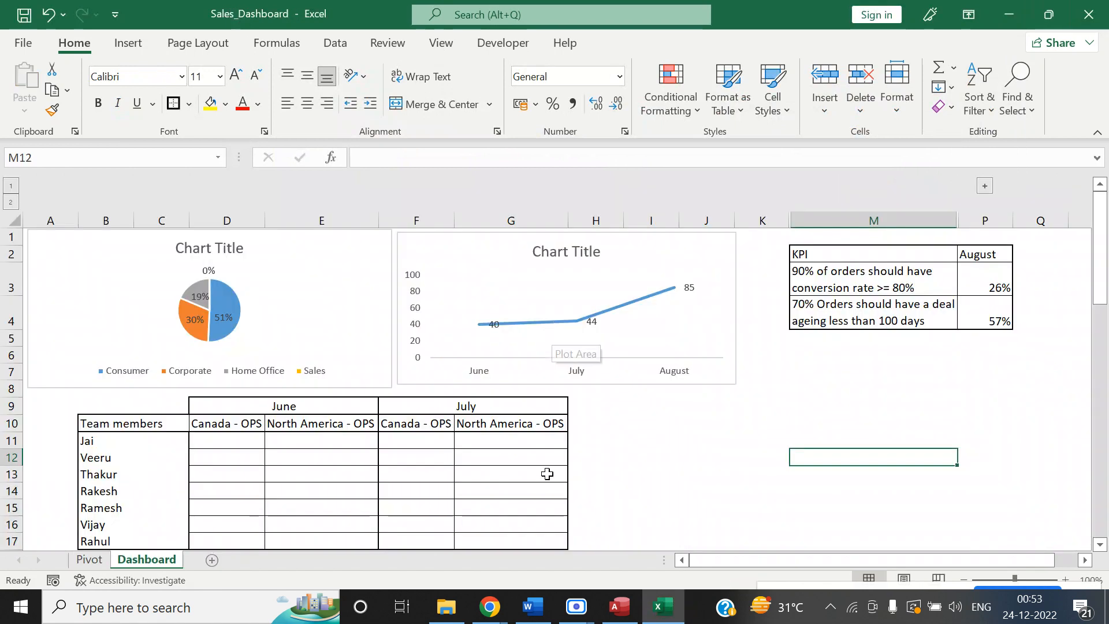
Switch to the Superstore_Database in Access and start getting external Excel data as a linked table.
{"action": "left_click", "coordinate": [619, 606]}
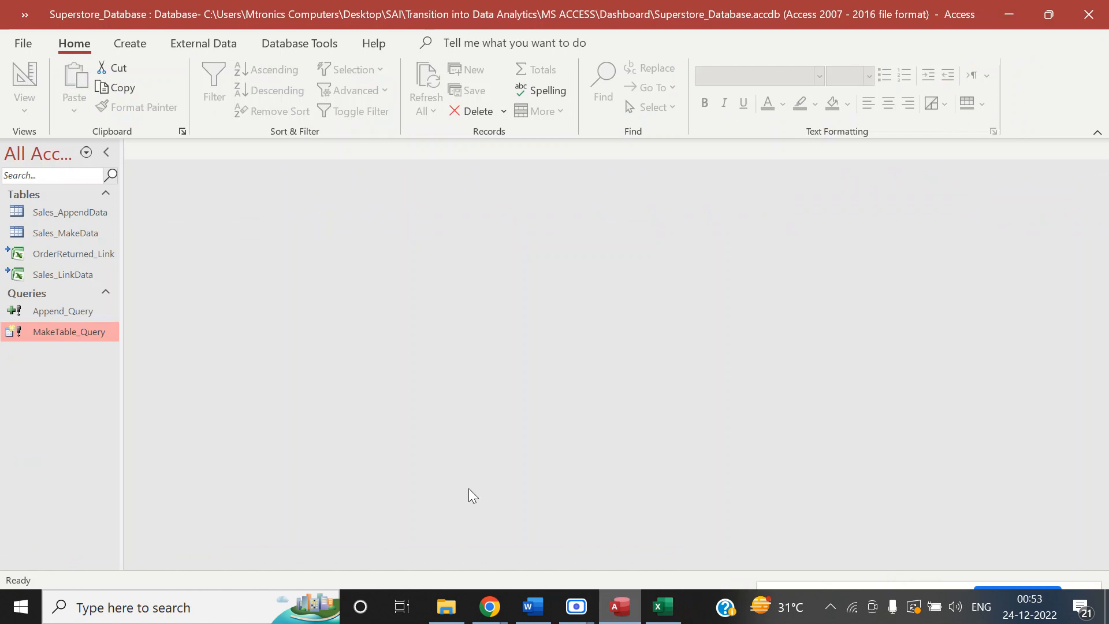
{"action": "left_click", "coordinate": [190, 44]}
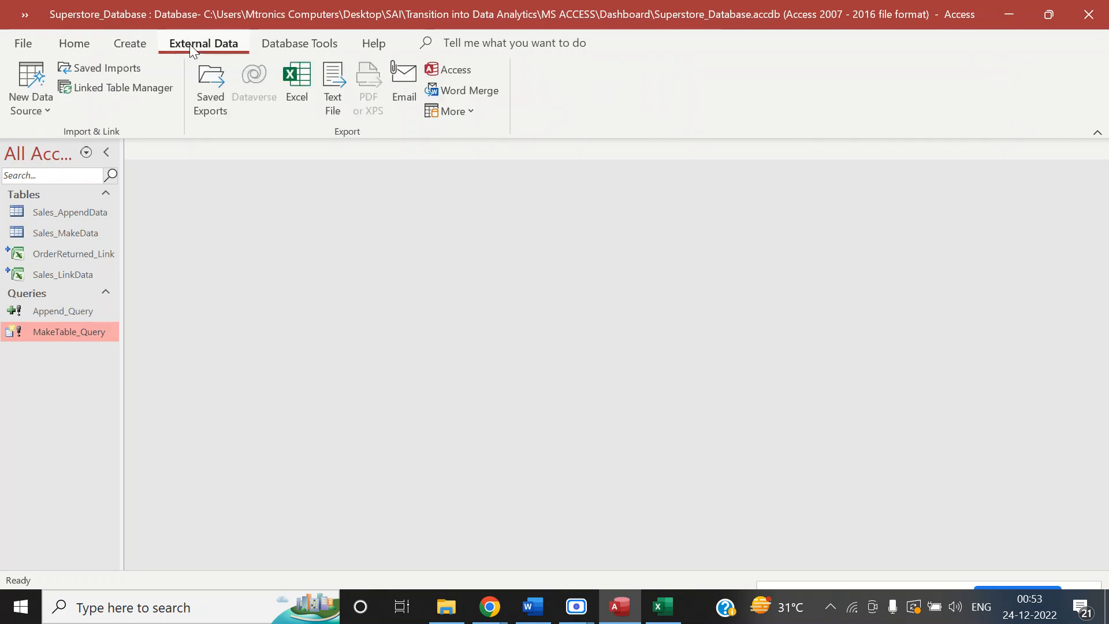
{"action": "left_click", "coordinate": [45, 112]}
{"action": "mouse_move", "coordinate": [123, 144]}
{"action": "left_click", "coordinate": [210, 157]}
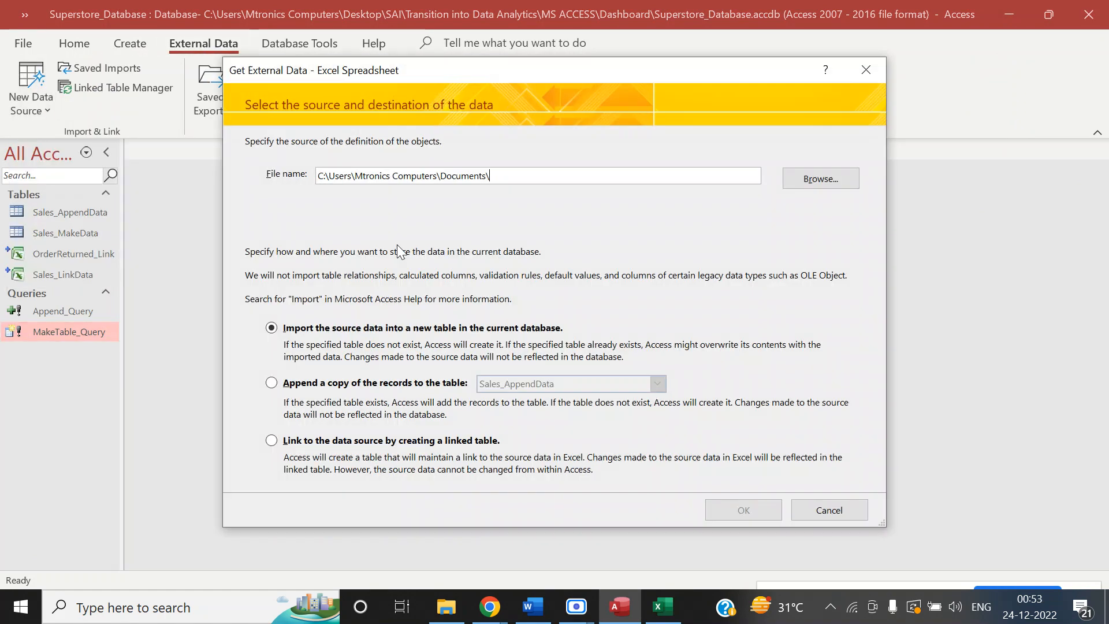
{"action": "left_click", "coordinate": [272, 441]}
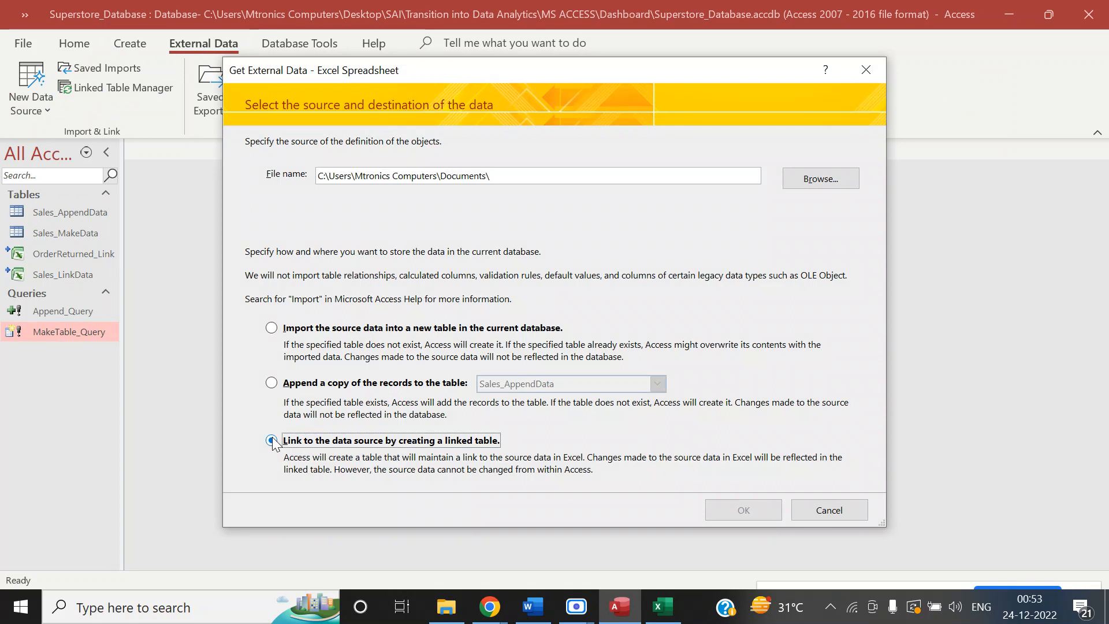
Choose the RU_Working workbook from the MS ACCESS > Dashboard folder as the source file for the link.
{"action": "left_click", "coordinate": [817, 179]}
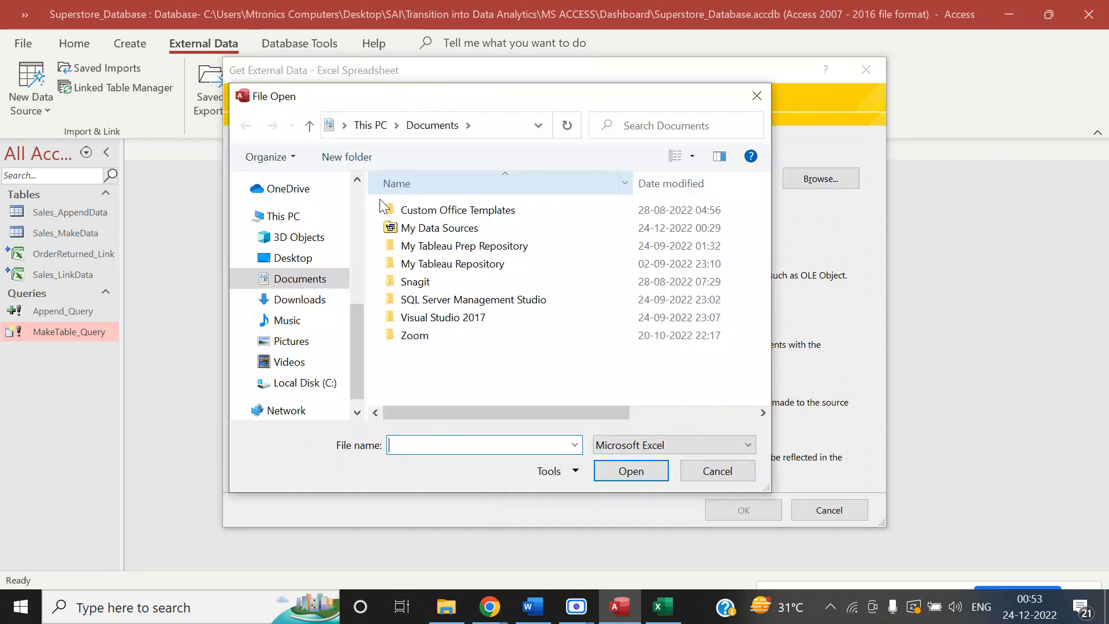
{"action": "scroll", "coordinate": [359, 298], "scroll_direction": "up", "scroll_amount": 1}
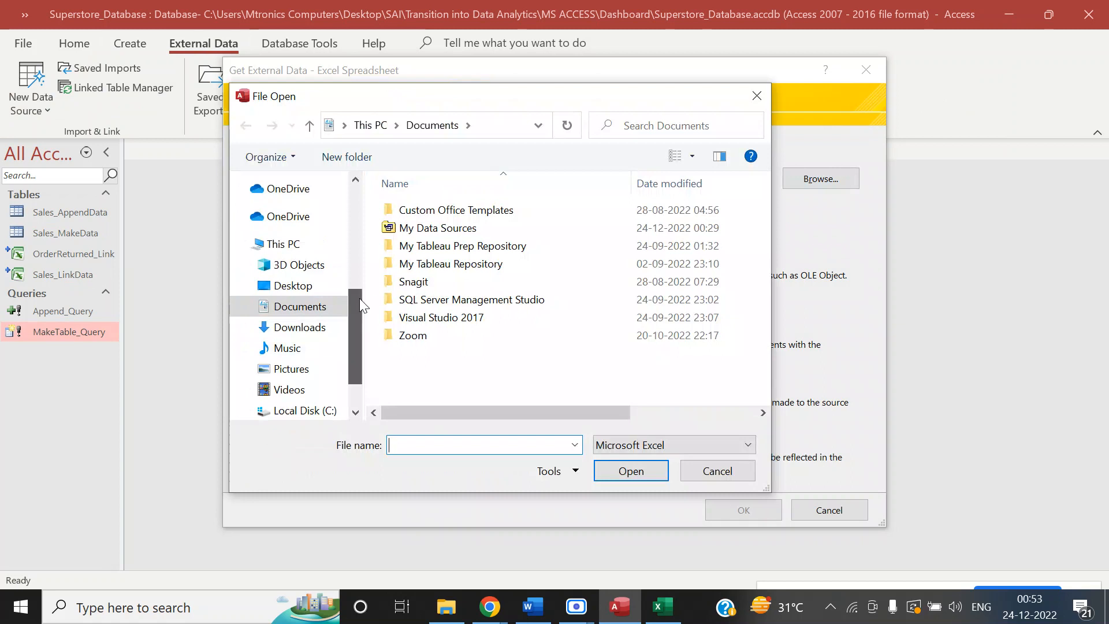
{"action": "left_click_drag", "start_coordinate": [359, 298], "coordinate": [354, 244]}
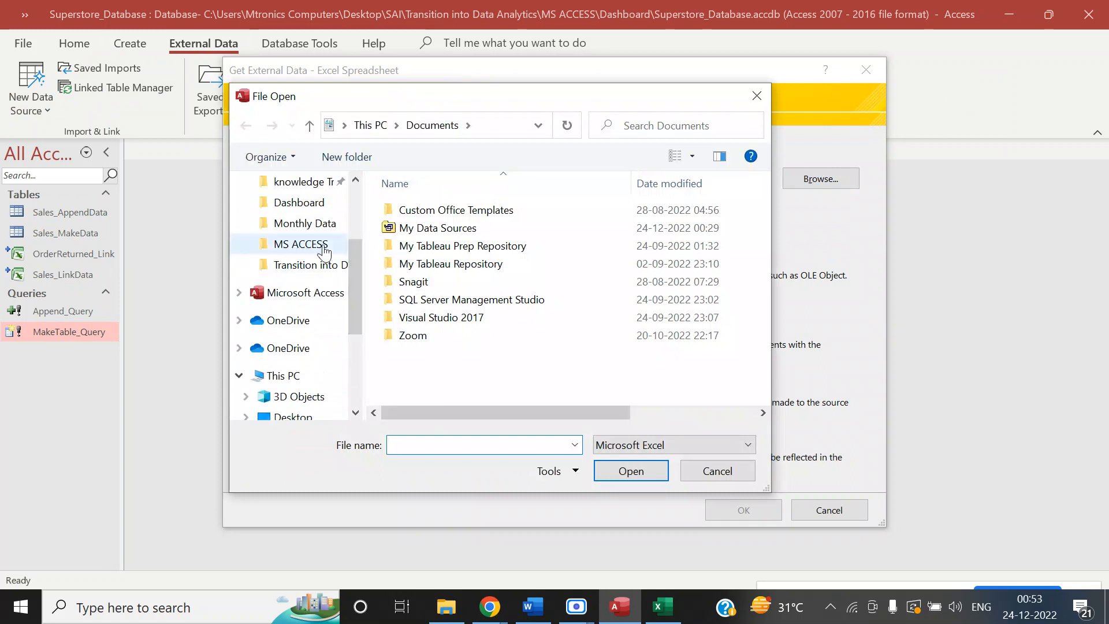
{"action": "left_click", "coordinate": [324, 251]}
{"action": "double_click", "coordinate": [469, 209]}
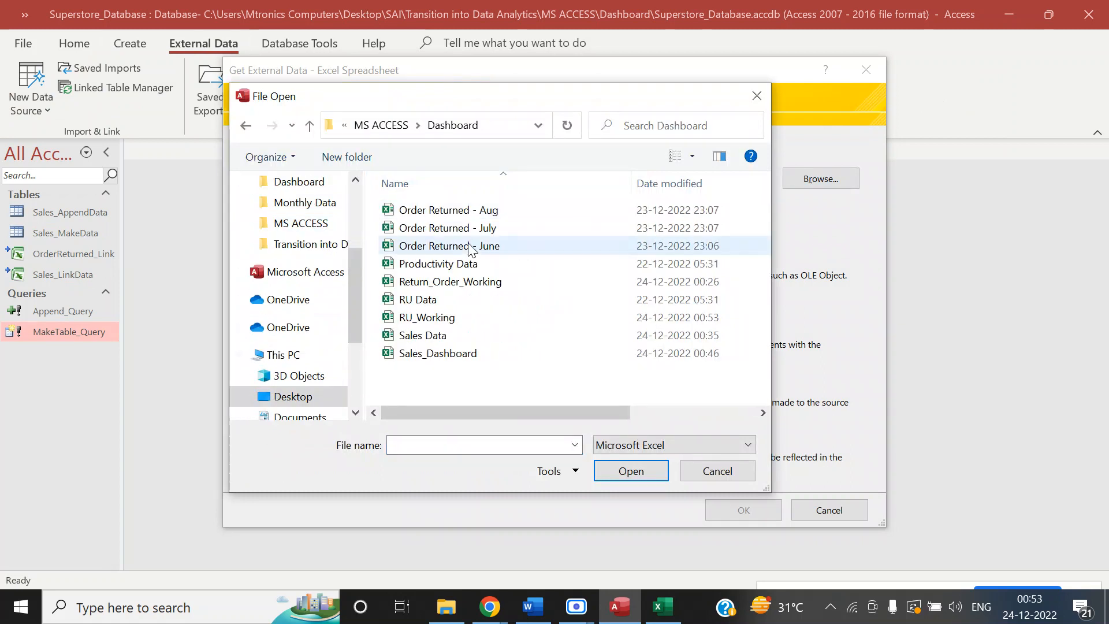
{"action": "left_click", "coordinate": [454, 318]}
{"action": "left_click", "coordinate": [615, 471]}
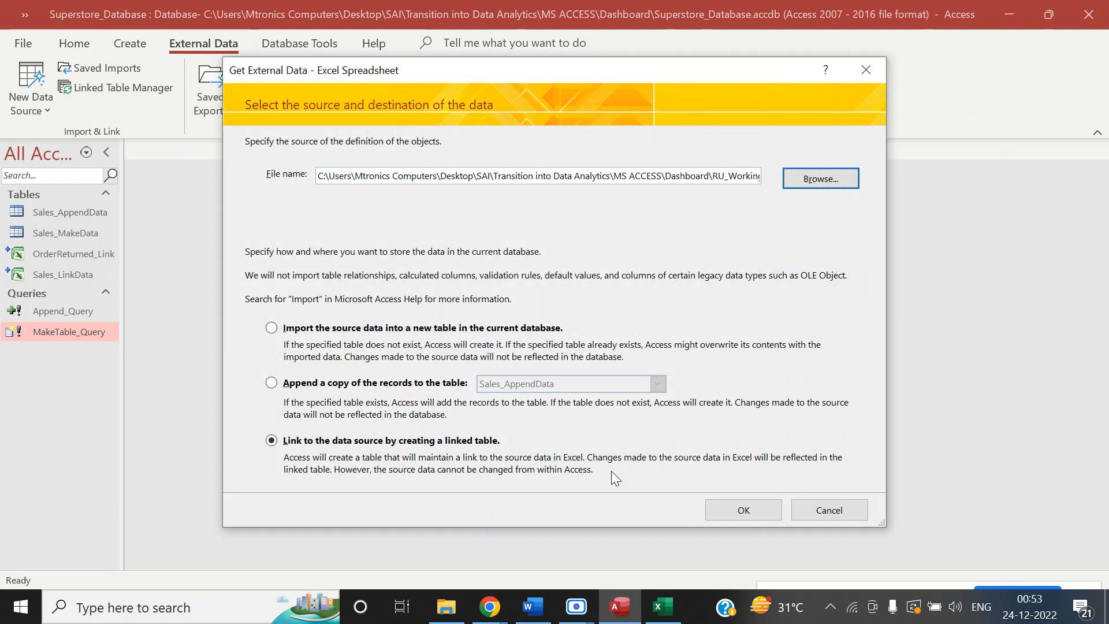
Complete the spreadsheet link using the first row as column headings and name the linked table RU_Link.
{"action": "left_click", "coordinate": [739, 511]}
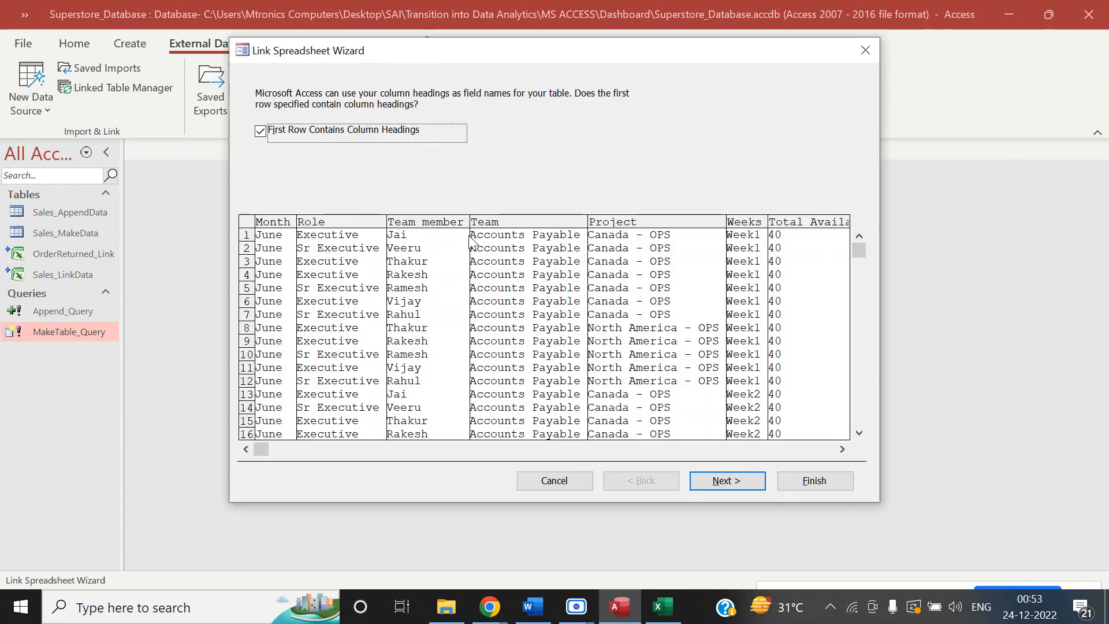
{"action": "left_click", "coordinate": [706, 481]}
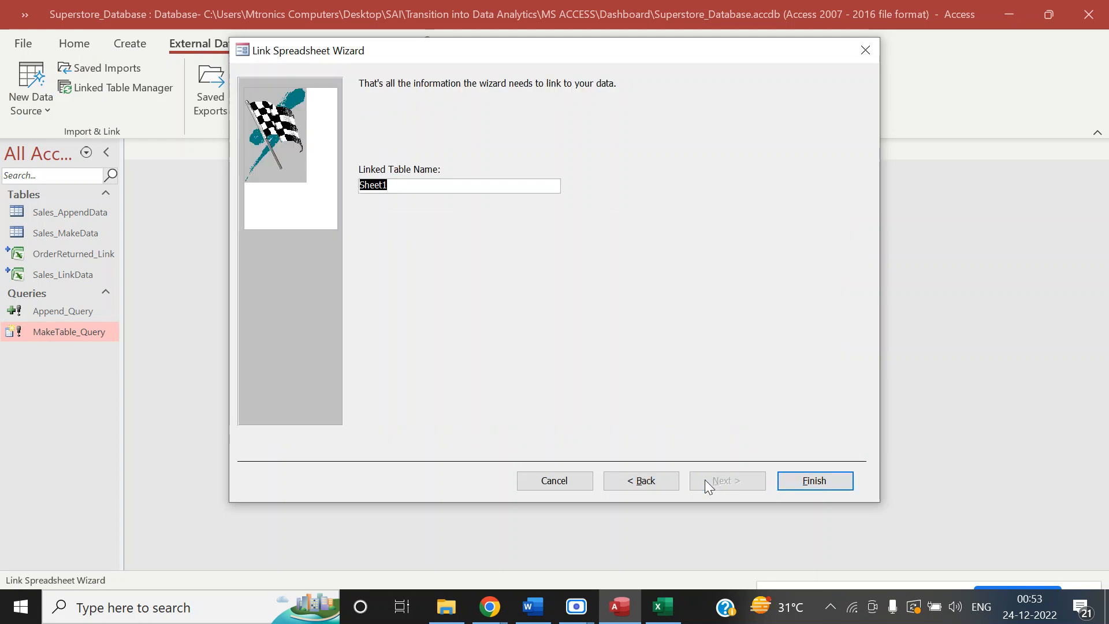
{"action": "type", "text": "RU_Link"}
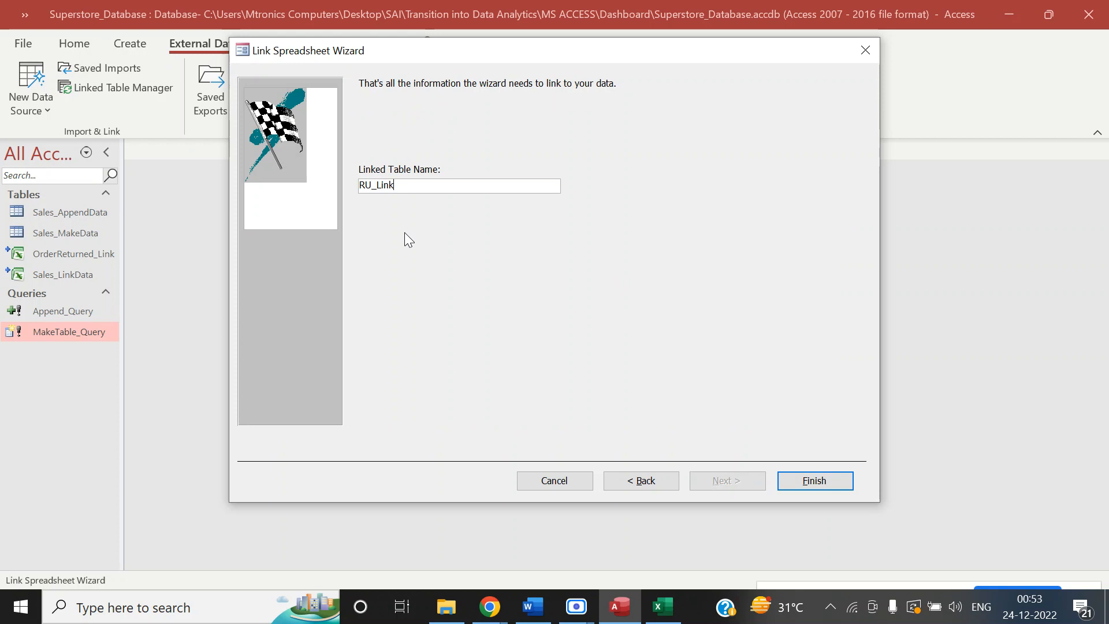
{"action": "left_click", "coordinate": [789, 482]}
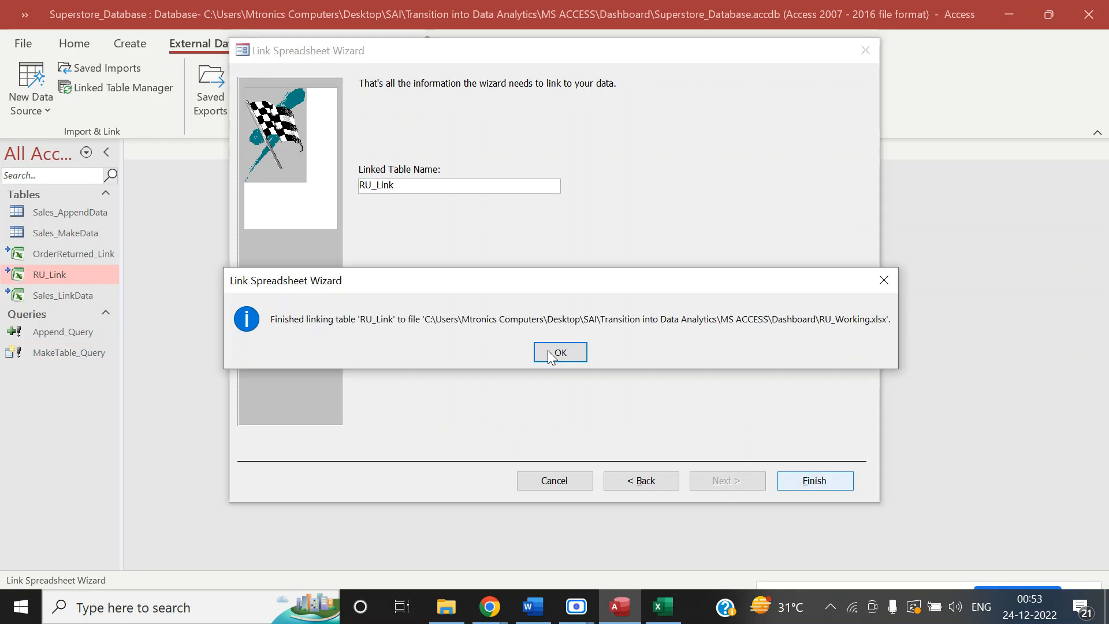
{"action": "left_click", "coordinate": [551, 354]}
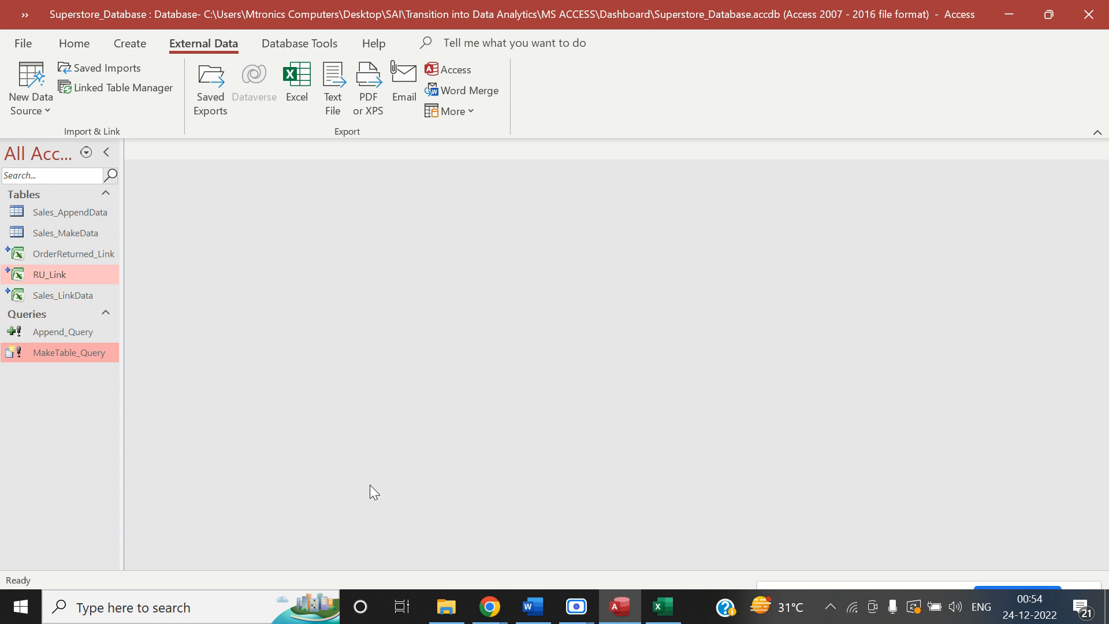
Look over the source files in the Dashboard folder and the pie and line charts in the Sales_Dashboard workbook.
{"action": "left_click", "coordinate": [447, 607]}
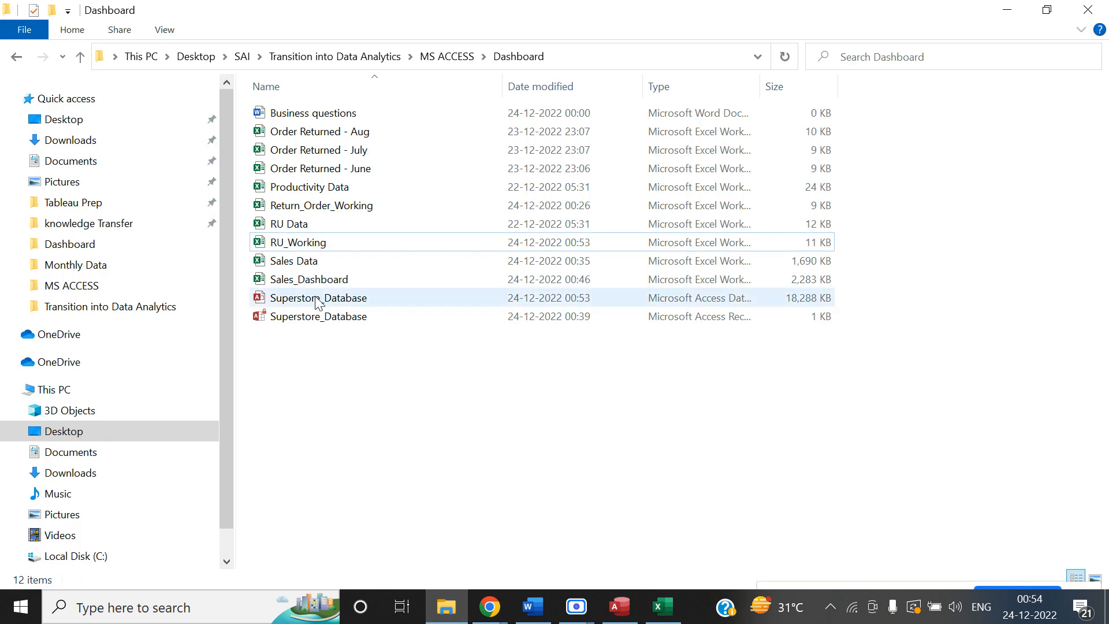
{"action": "left_click", "coordinate": [303, 264]}
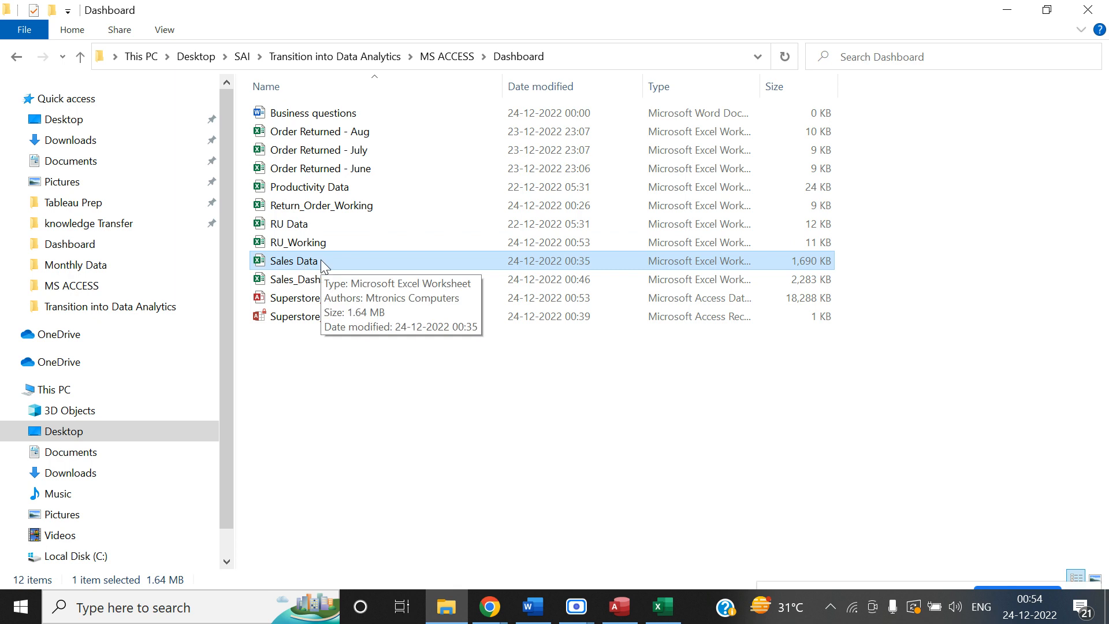
{"action": "left_click", "coordinate": [669, 613]}
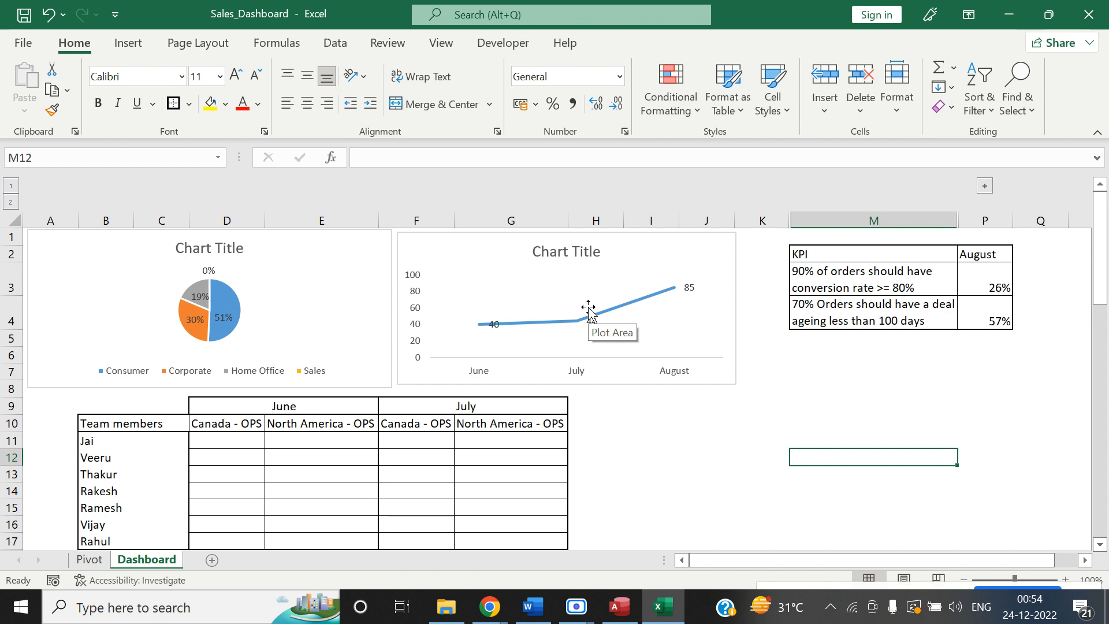
{"action": "left_click", "coordinate": [288, 293]}
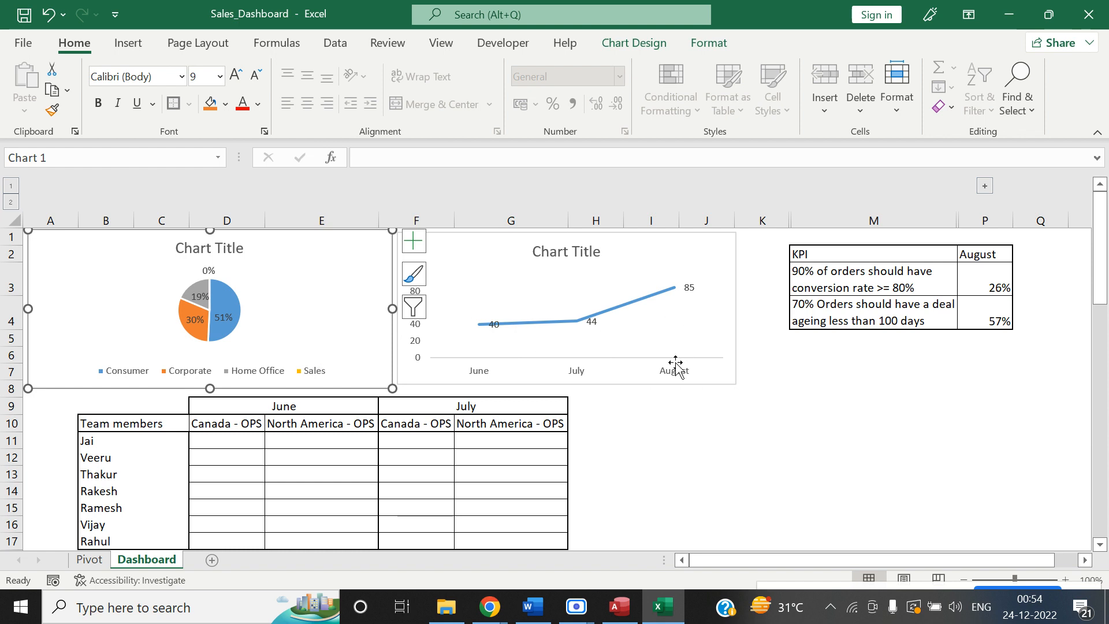
{"action": "left_click", "coordinate": [614, 335]}
{"action": "left_click", "coordinate": [770, 369]}
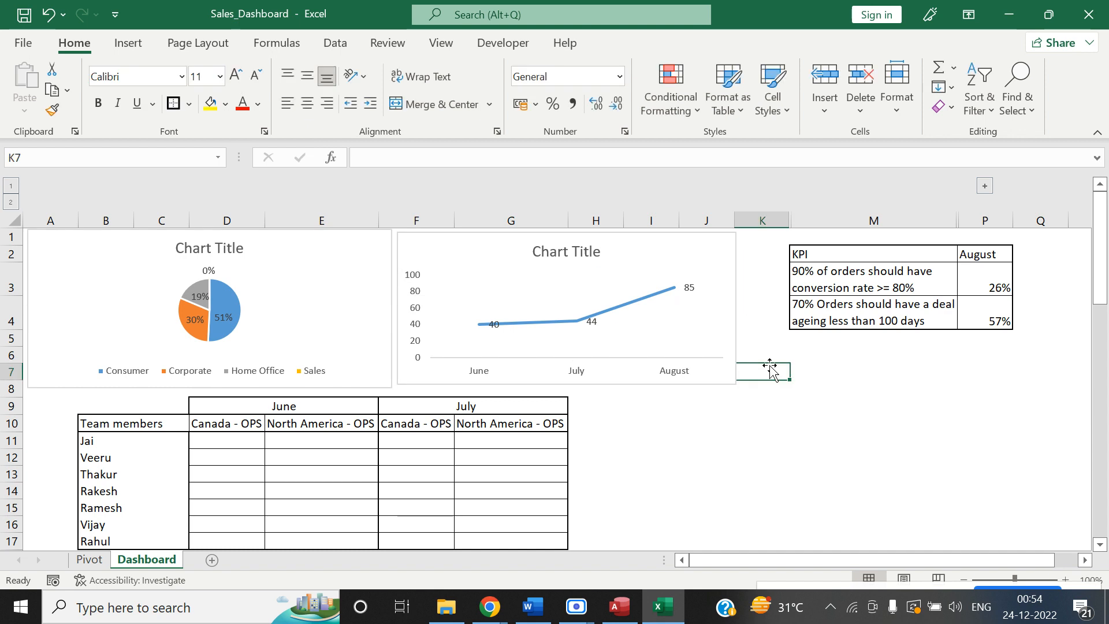
Examine the KPI table with its grouped month columns expanded and collapsed, and the empty team utilisation table below the charts.
{"action": "left_click_drag", "start_coordinate": [861, 253], "coordinate": [984, 321]}
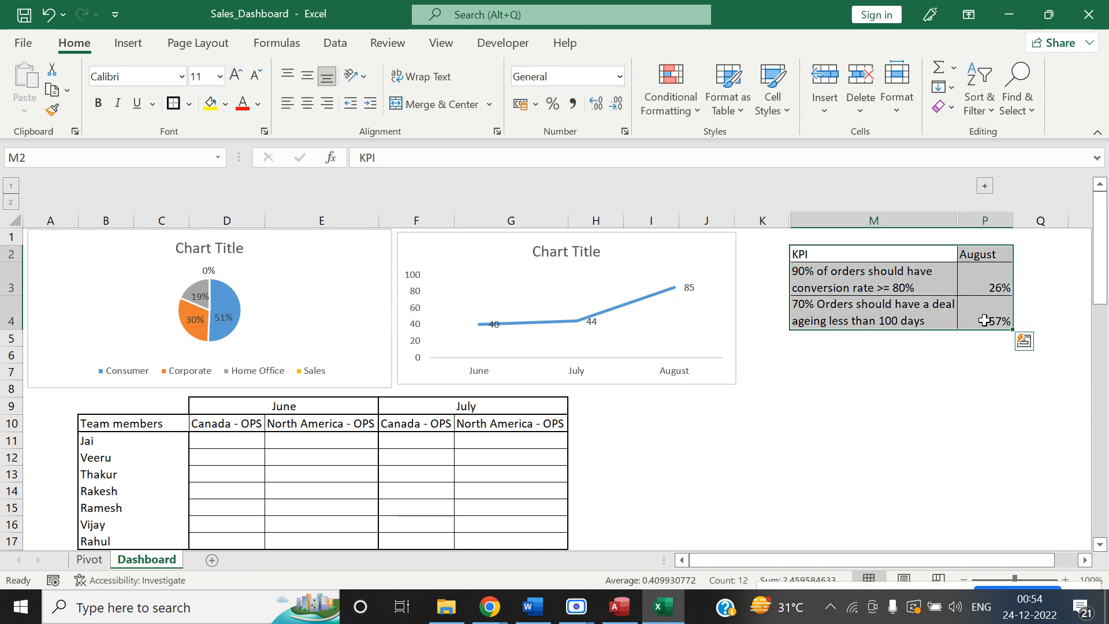
{"action": "left_click", "coordinate": [931, 339]}
{"action": "left_click", "coordinate": [980, 255]}
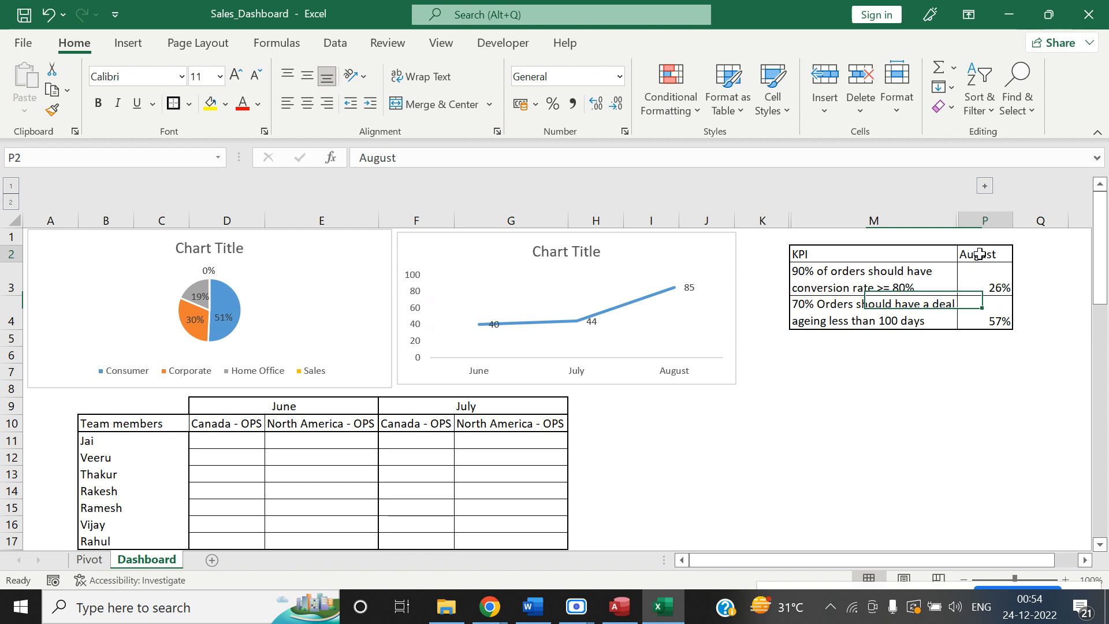
{"action": "left_click_drag", "start_coordinate": [980, 254], "coordinate": [985, 302]}
{"action": "left_click", "coordinate": [986, 185]}
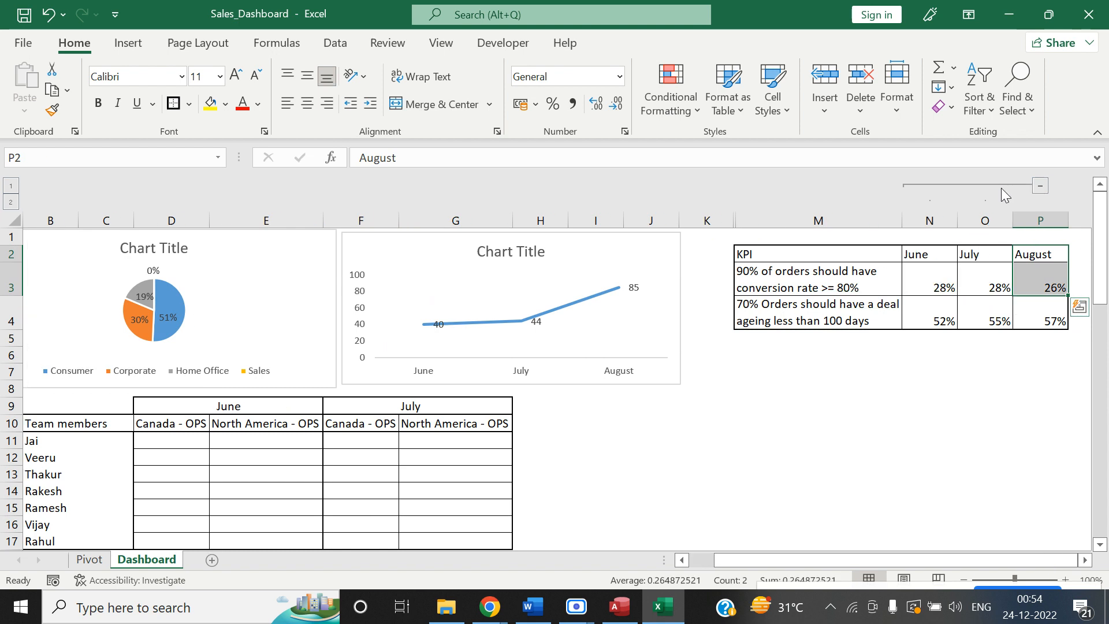
{"action": "left_click", "coordinate": [1040, 185]}
{"action": "left_click", "coordinate": [746, 411]}
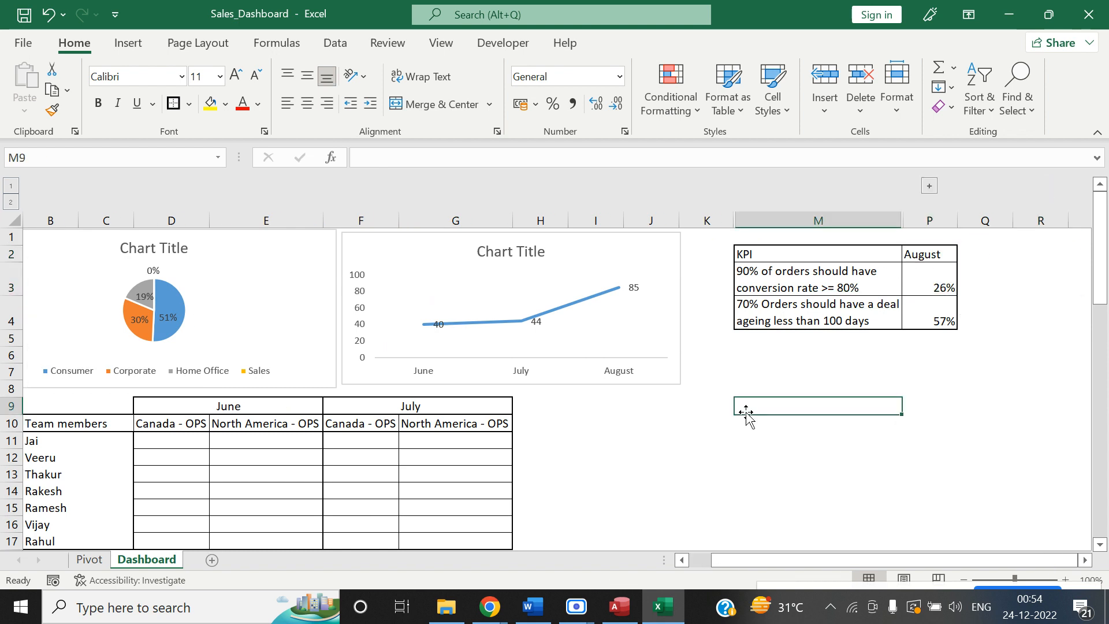
{"action": "left_click_drag", "start_coordinate": [806, 569], "coordinate": [718, 578]}
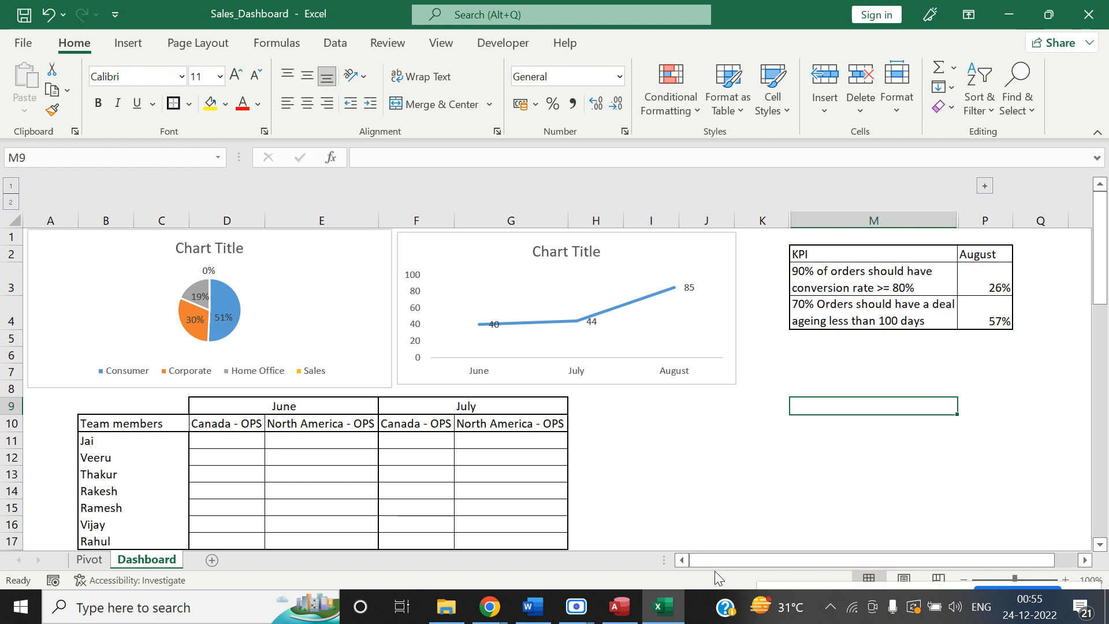
{"action": "left_click", "coordinate": [222, 440]}
{"action": "left_click", "coordinate": [751, 474]}
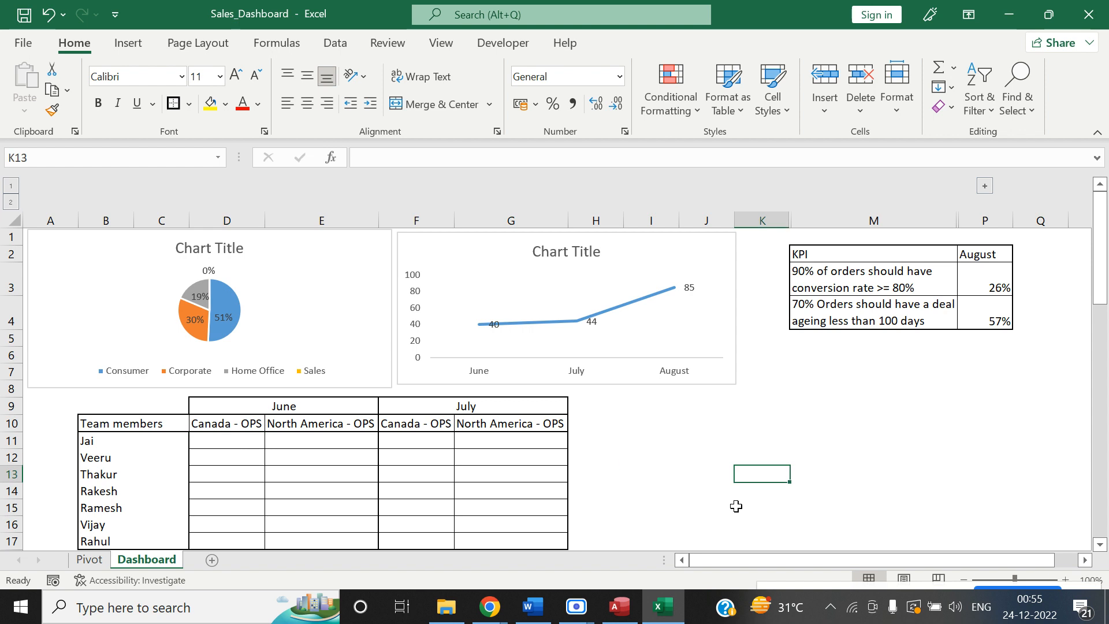
Create a new query design in Access based on RU_Link and include all of its fields.
{"action": "left_click", "coordinate": [619, 607]}
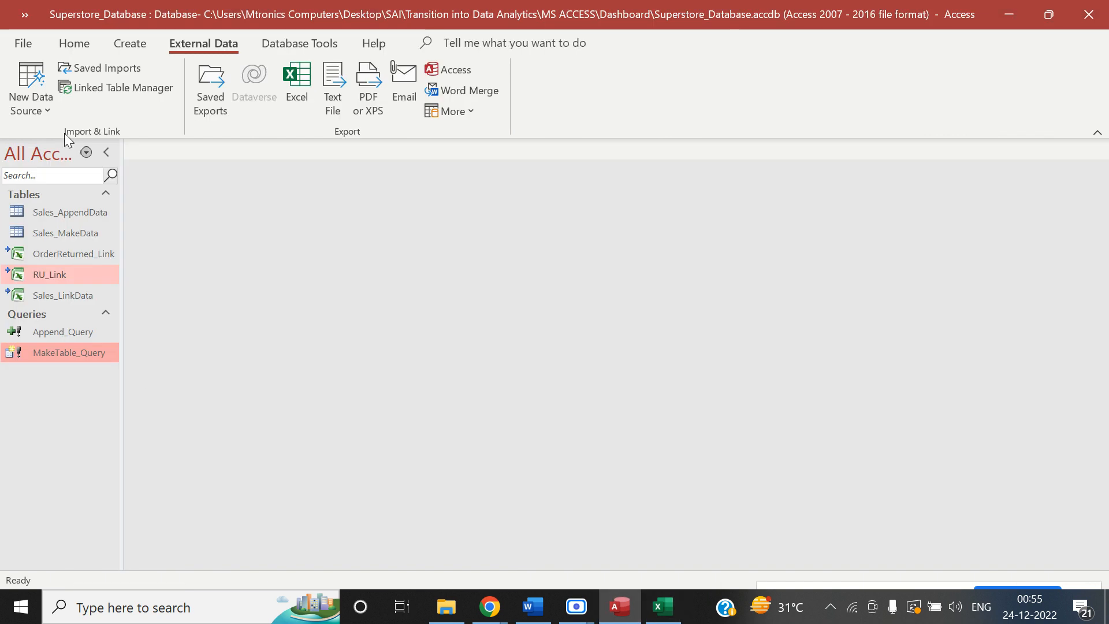
{"action": "left_click", "coordinate": [126, 45]}
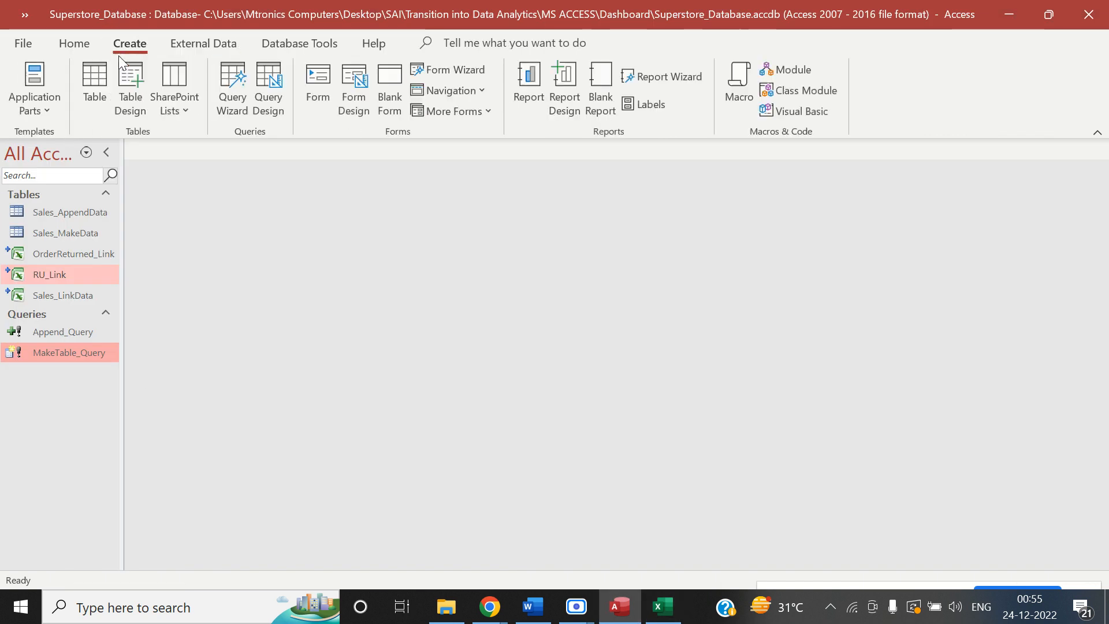
{"action": "left_click", "coordinate": [267, 120]}
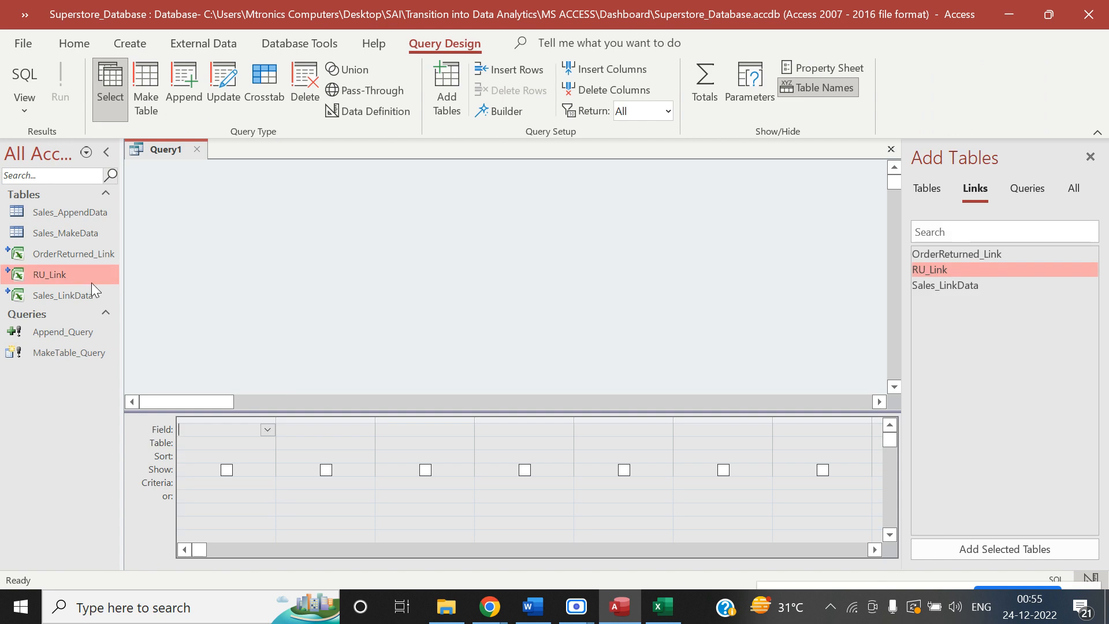
{"action": "left_click_drag", "start_coordinate": [89, 276], "coordinate": [228, 173]}
{"action": "double_click", "coordinate": [234, 191]}
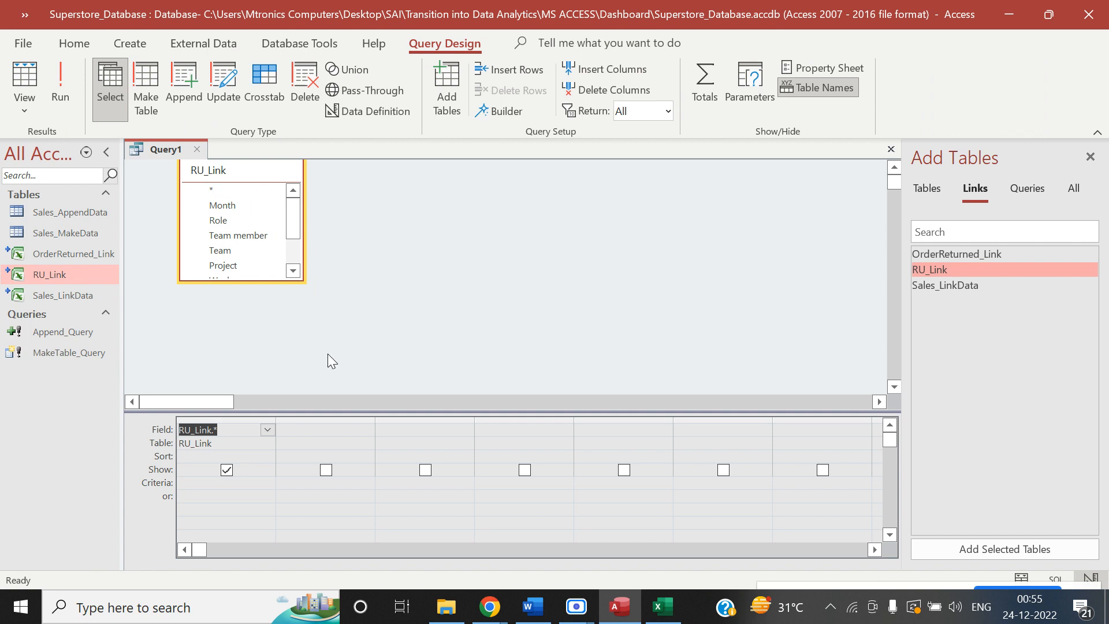
Make it a make-table query for RU_Append in the current database, run it and decline creating the table.
{"action": "left_click", "coordinate": [148, 109]}
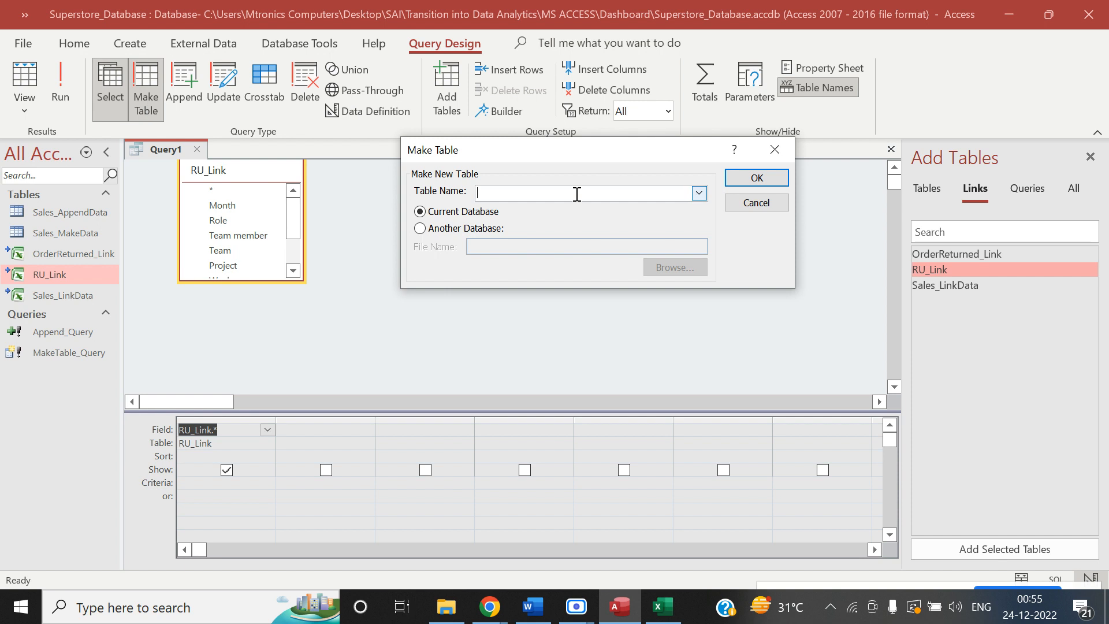
{"action": "type", "text": "RU_Append"}
{"action": "left_click", "coordinate": [756, 179]}
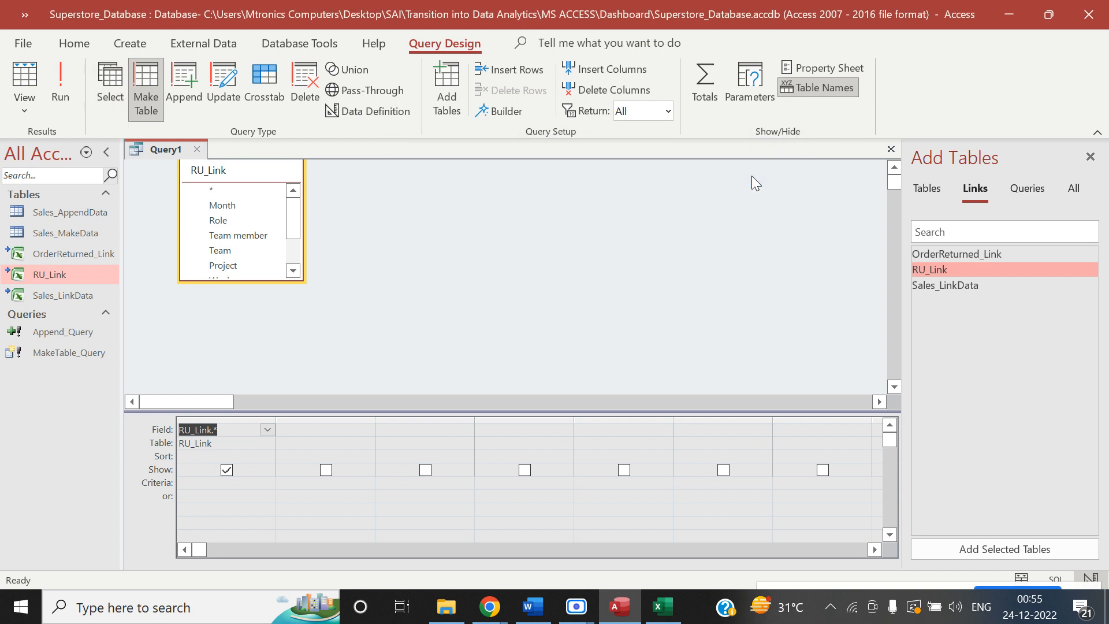
{"action": "left_click", "coordinate": [61, 84]}
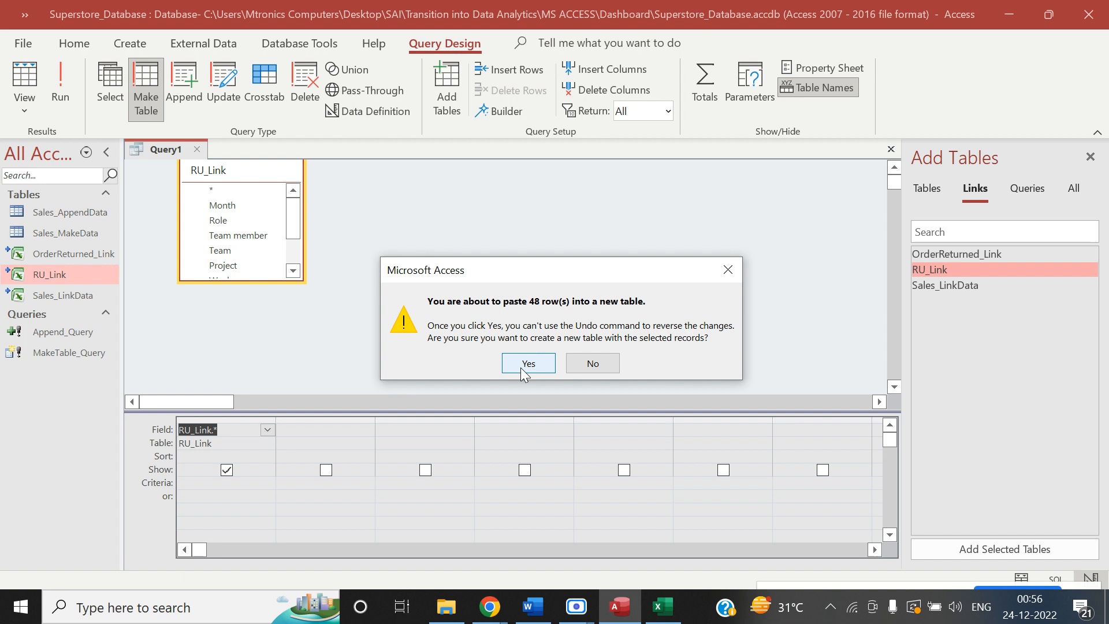
{"action": "left_click", "coordinate": [595, 367]}
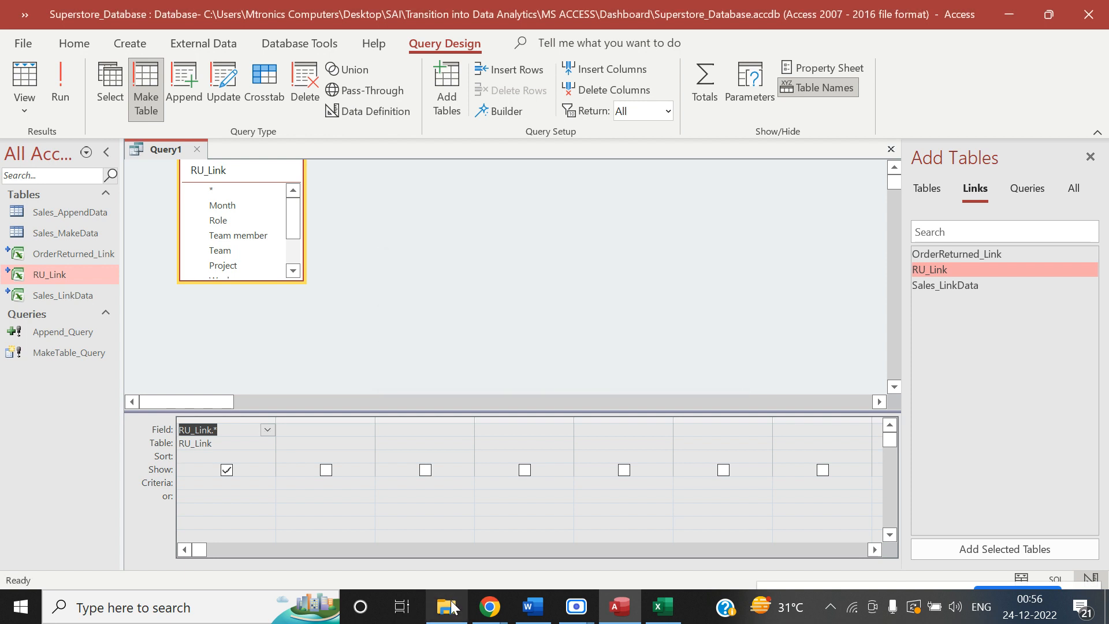
Open the RU_Working workbook from the Dashboard folder, review its June utilisation rows down to the end and close it.
{"action": "left_click", "coordinate": [446, 607]}
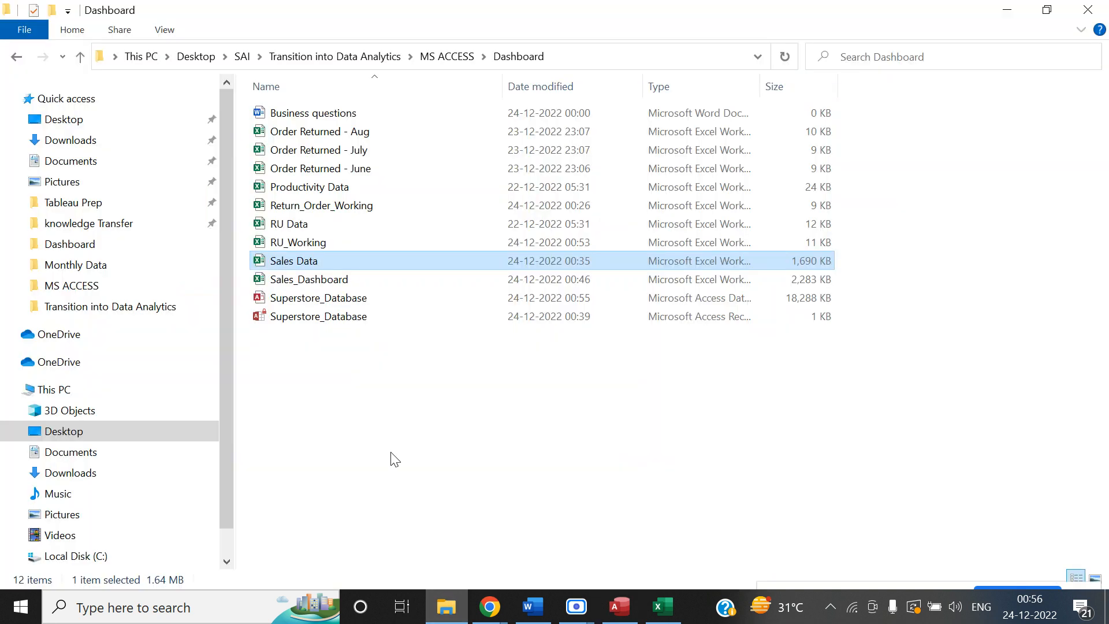
{"action": "double_click", "coordinate": [327, 246]}
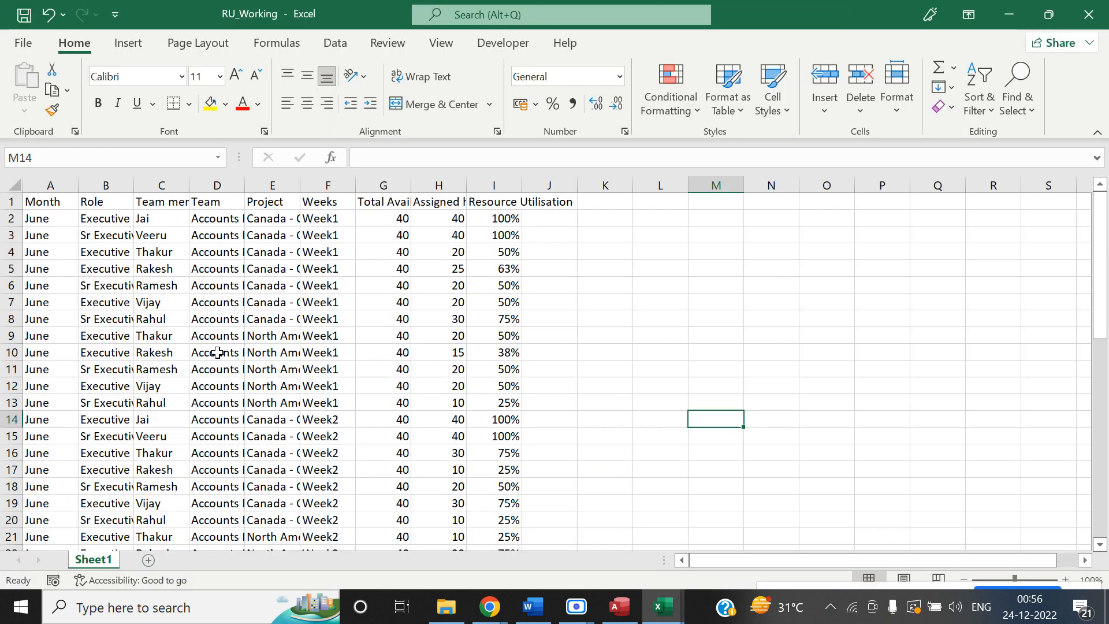
{"action": "key", "text": "Home"}
{"action": "key", "text": "Down"}
{"action": "key", "text": "Down"}
{"action": "key", "text": "Down"}
{"action": "key", "text": "Down"}
{"action": "key", "text": "Down"}
{"action": "key", "text": "Down"}
{"action": "key", "text": "Down"}
{"action": "key", "text": "Down"}
{"action": "key", "text": "Down"}
{"action": "key", "text": "Down"}
{"action": "key", "text": "Down"}
{"action": "key", "text": "Down"}
{"action": "key", "text": "Down"}
{"action": "key", "text": "Down"}
{"action": "key", "text": "Down"}
{"action": "key", "text": "Down"}
{"action": "key", "text": "Down"}
{"action": "key", "text": "Down"}
{"action": "key", "text": "Down"}
{"action": "key", "text": "Down"}
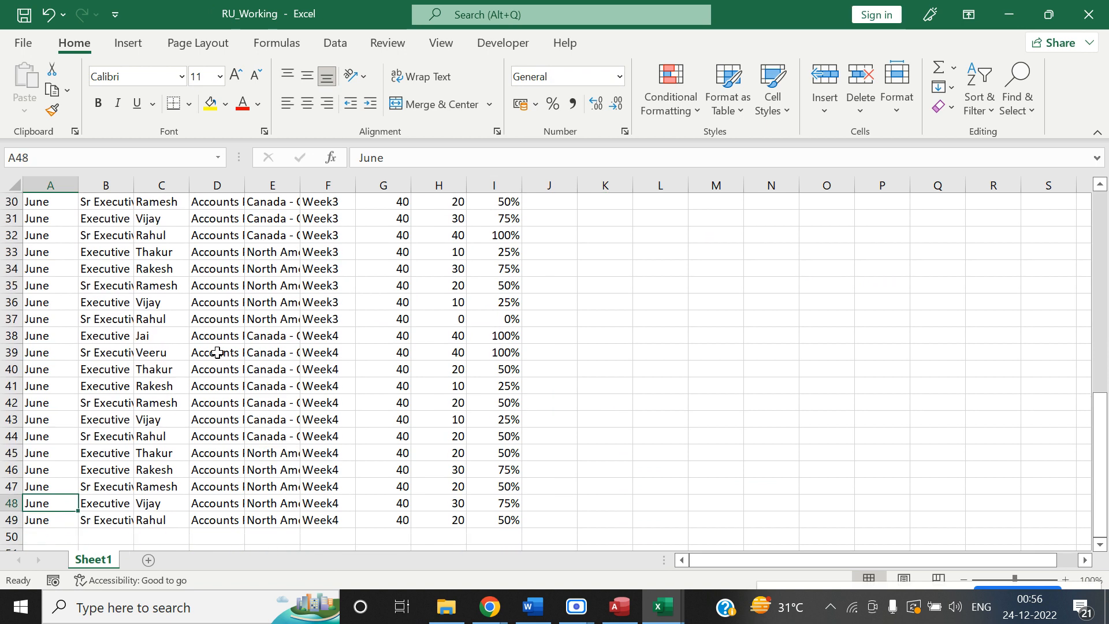
{"action": "key", "text": "ctrl+Home"}
{"action": "left_click", "coordinate": [1088, 14]}
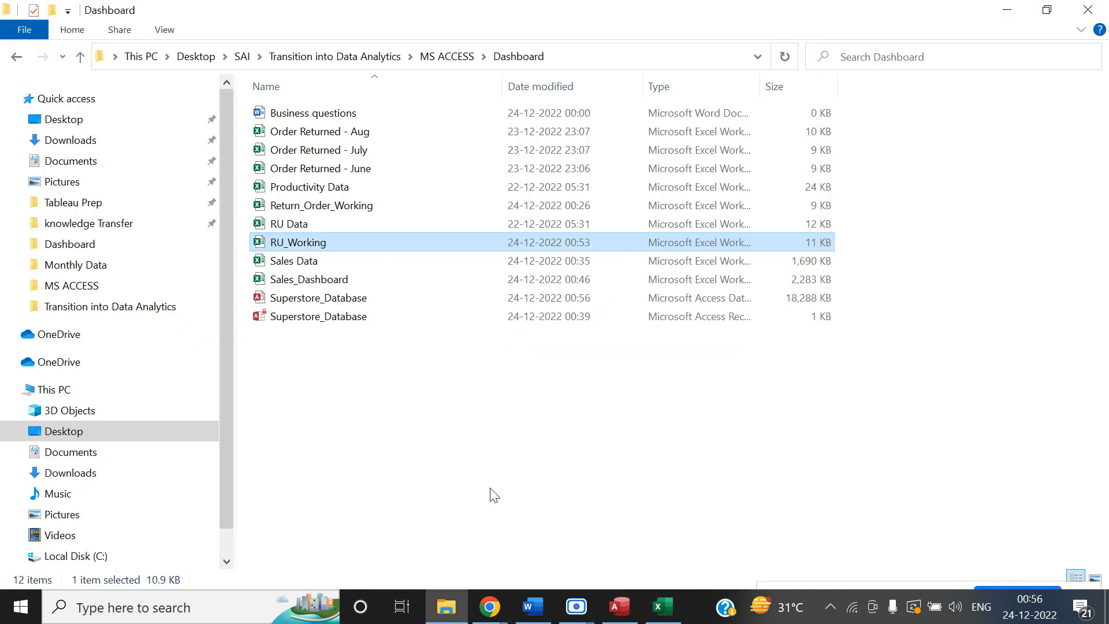
Return to Access and run the make-table query, accepting the creation of the RU_Append table.
{"action": "left_click", "coordinate": [619, 607]}
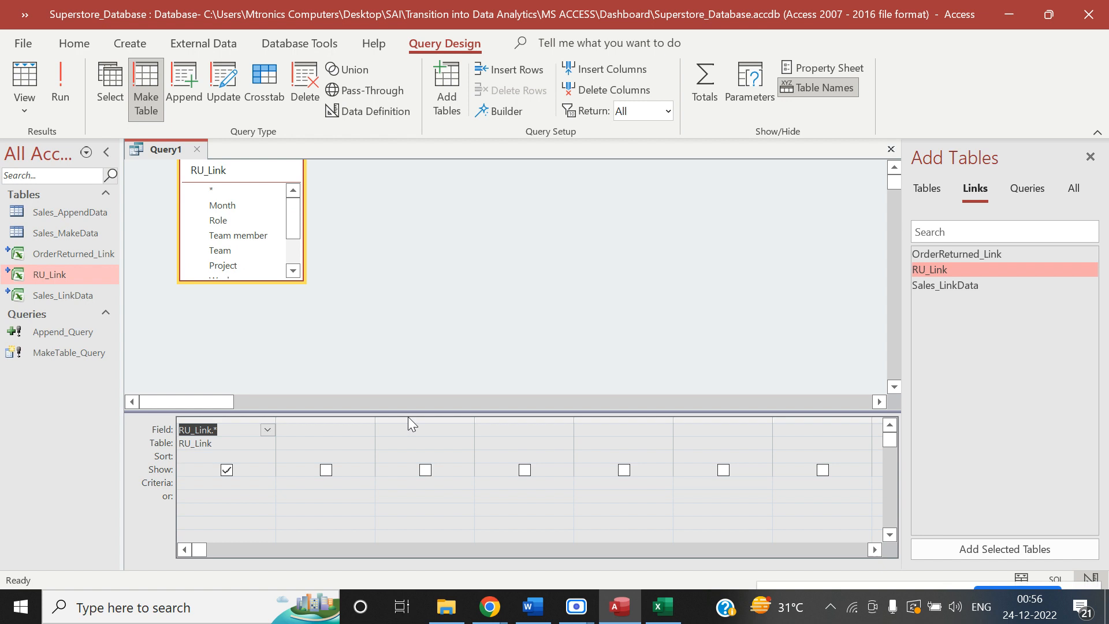
{"action": "left_click", "coordinate": [58, 76]}
{"action": "left_click", "coordinate": [528, 362]}
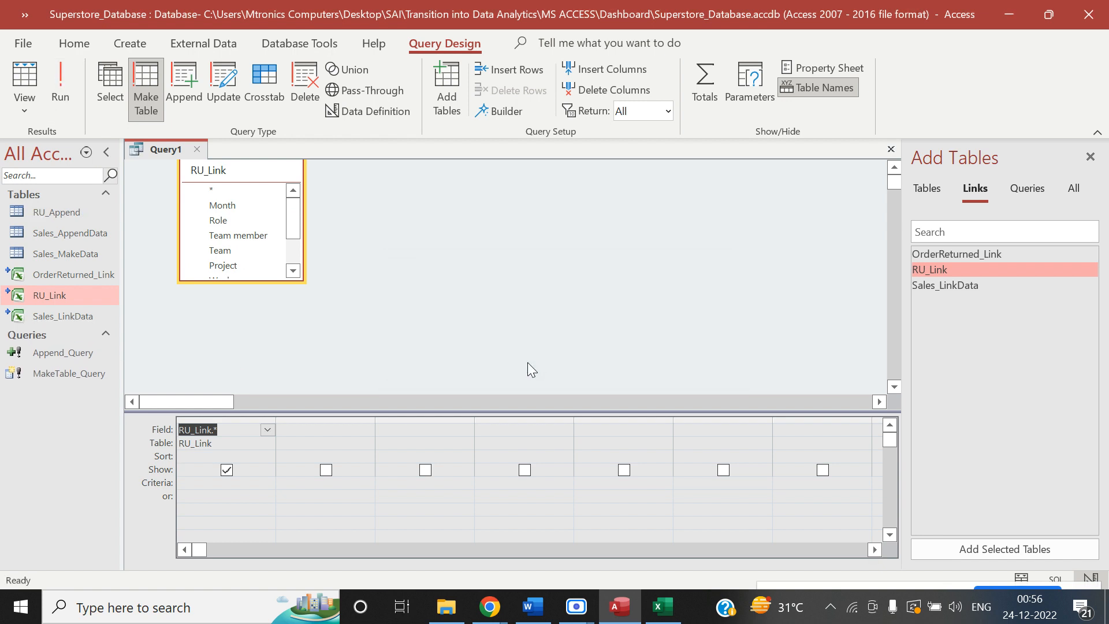
Change the RU_Link query into an append query that adds its rows to RU_Append in the current database.
{"action": "left_click", "coordinate": [72, 213]}
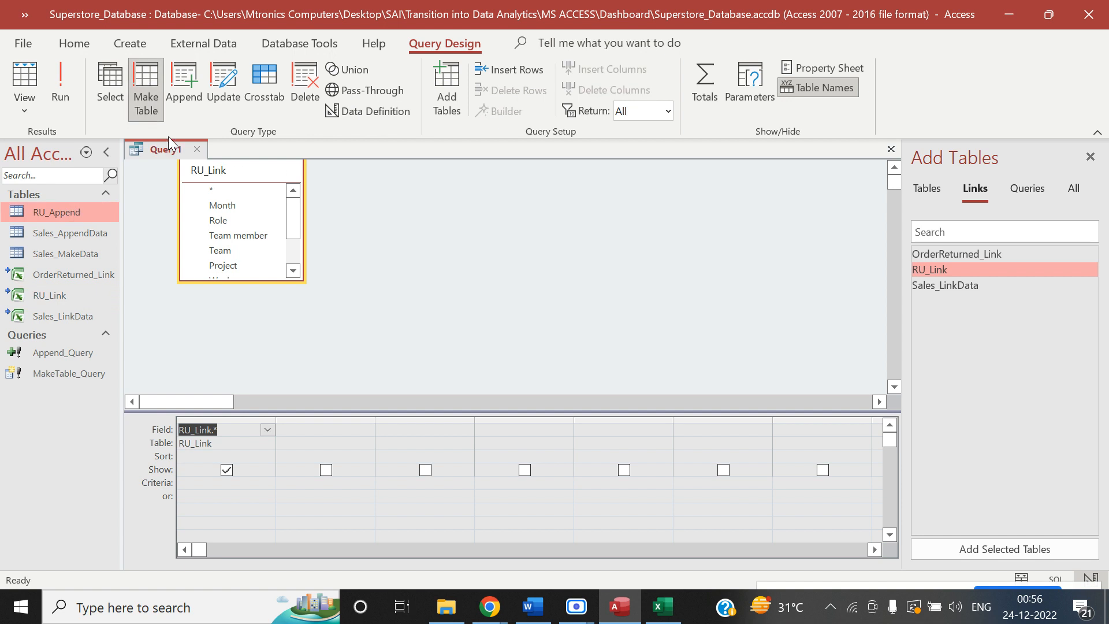
{"action": "left_click", "coordinate": [182, 84]}
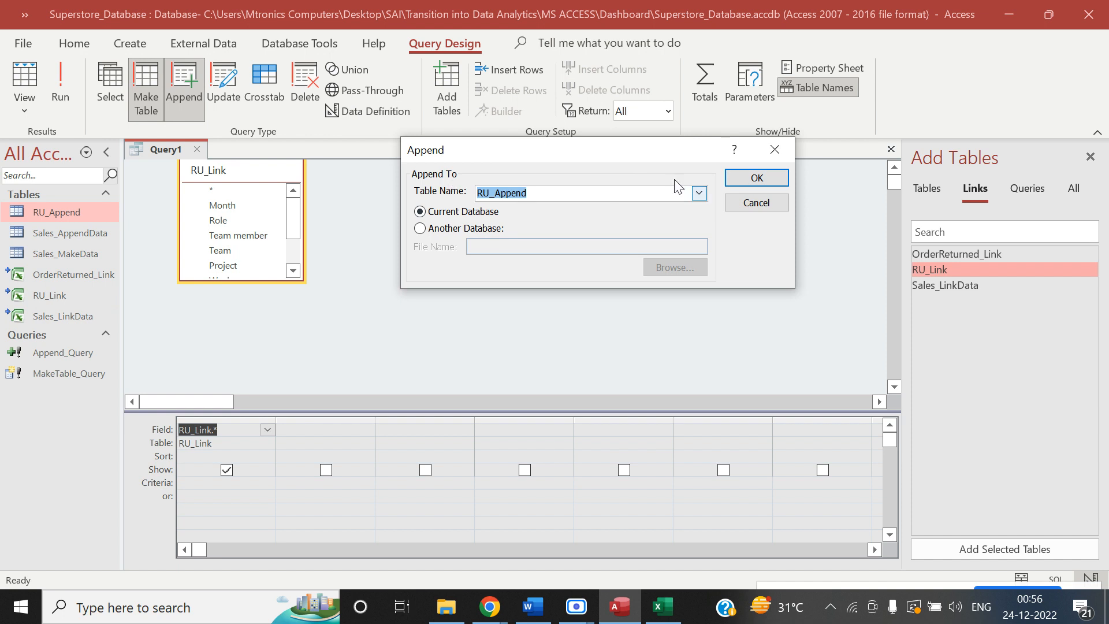
{"action": "left_click", "coordinate": [770, 178]}
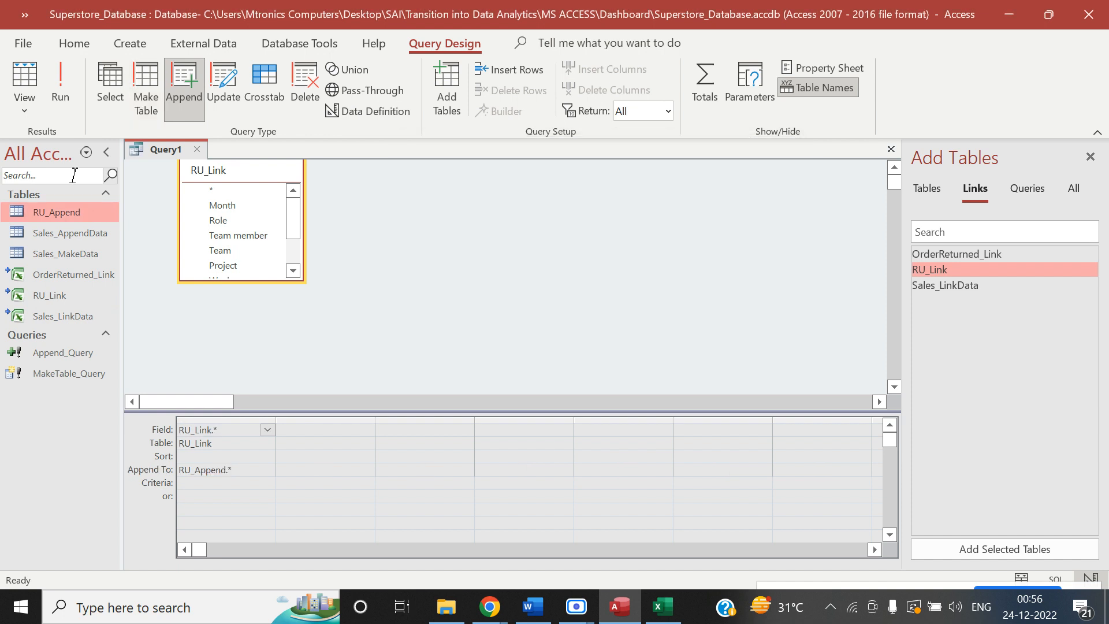
Save the append query as RU_Append_Query and close it.
{"action": "right_click", "coordinate": [144, 151]}
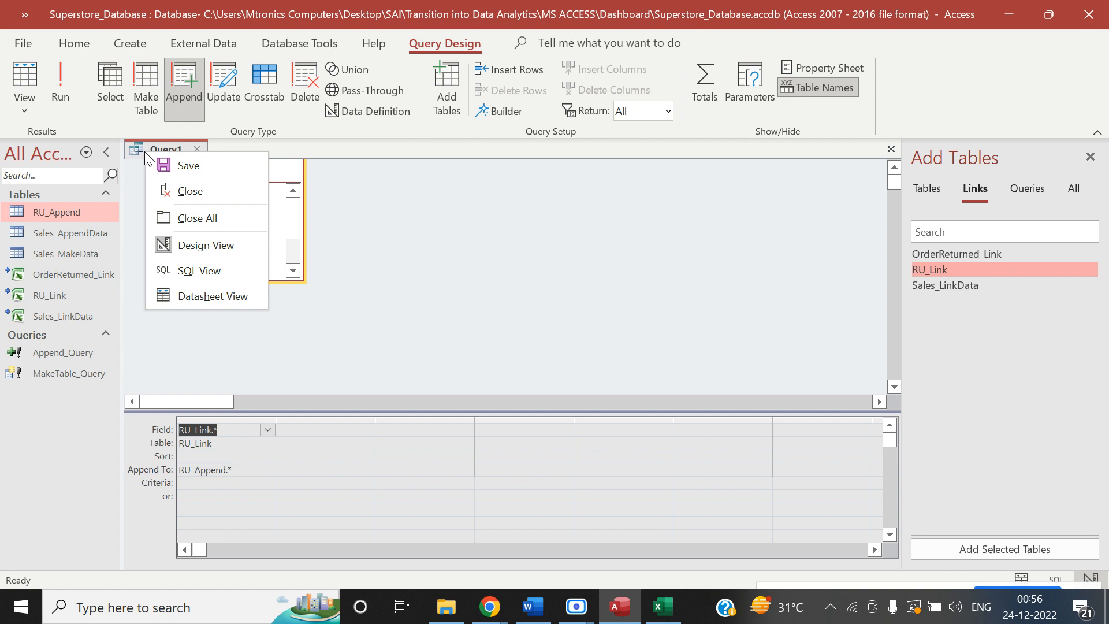
{"action": "left_click", "coordinate": [184, 163]}
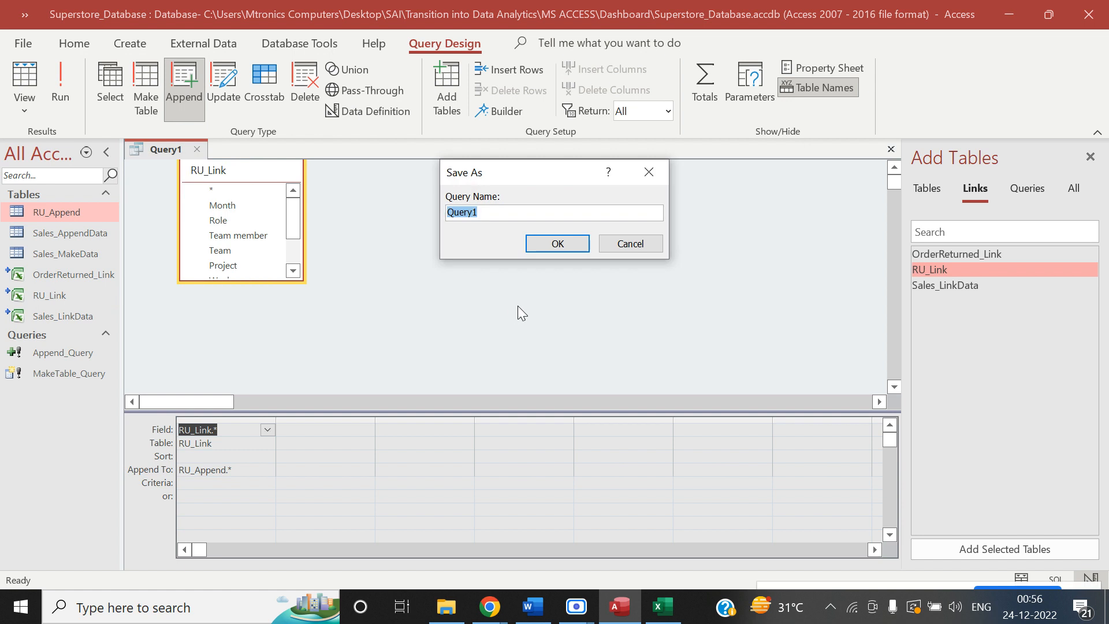
{"action": "type", "text": "RU_App"}
{"action": "key", "text": "BackSpace"}
{"action": "key", "text": "BackSpace"}
{"action": "type", "text": "ppend_Query"}
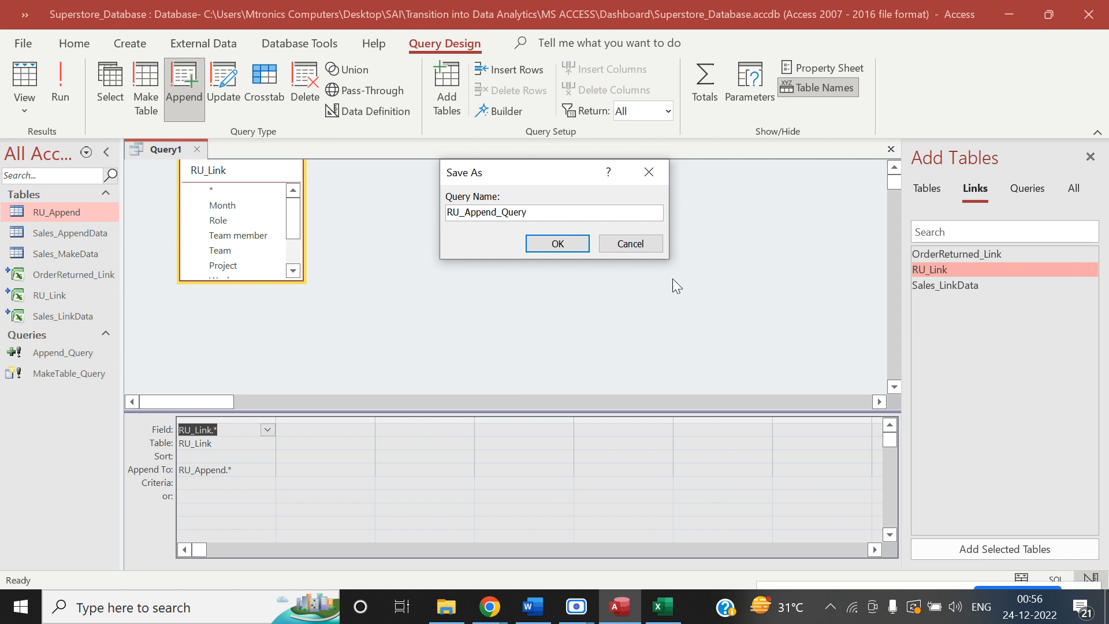
{"action": "left_click", "coordinate": [549, 242]}
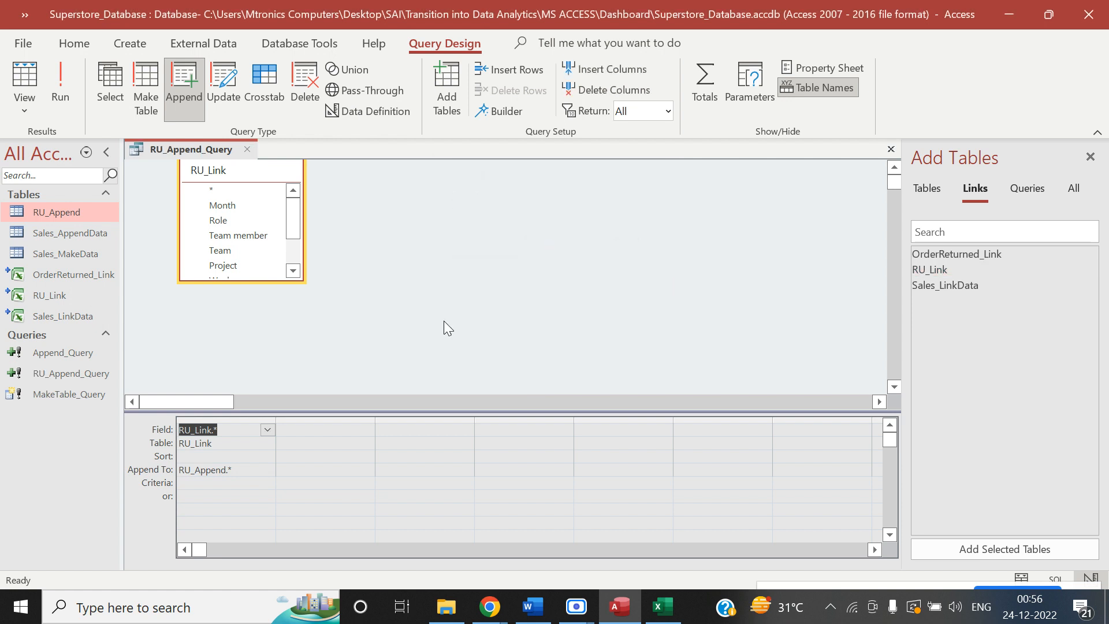
{"action": "left_click", "coordinate": [350, 326]}
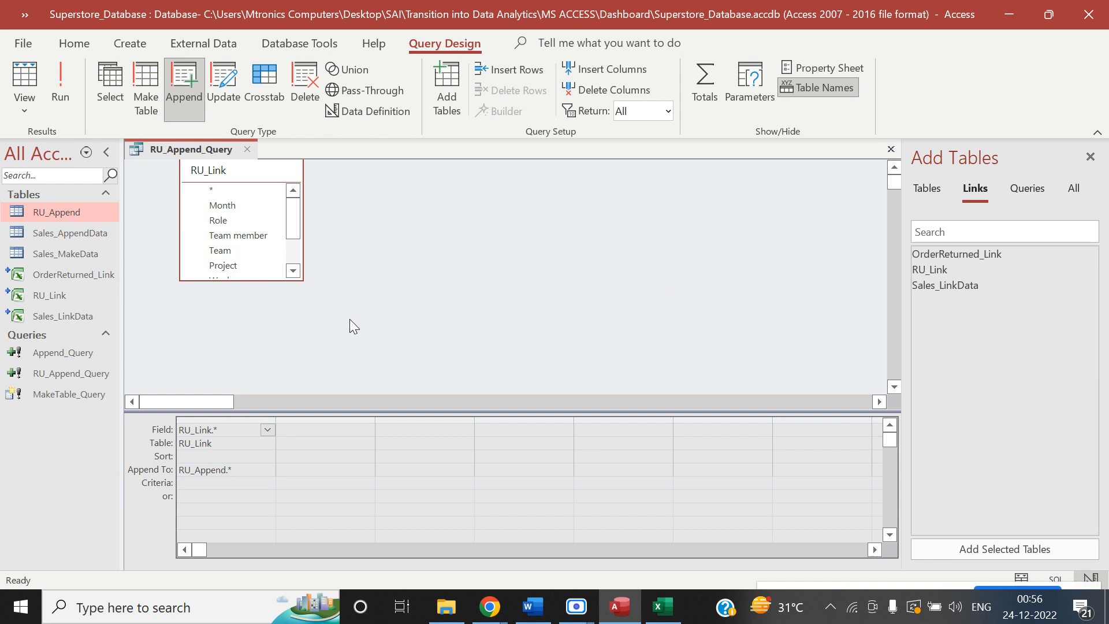
{"action": "left_click", "coordinate": [248, 150]}
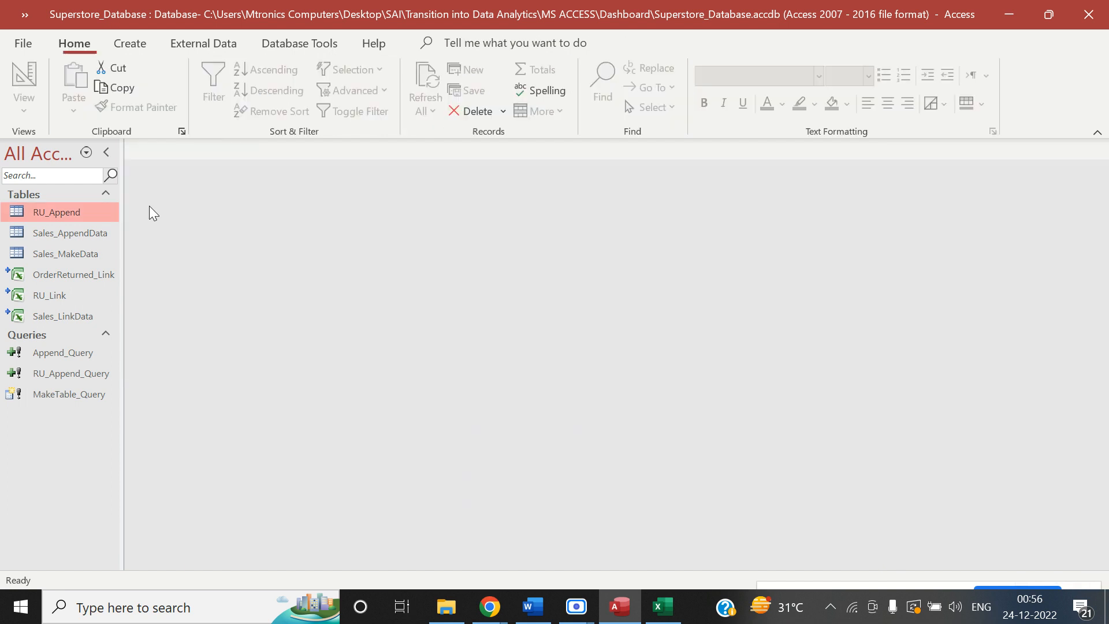
Check the RU_Append table, run RU_Append_Query to append the linked rows, and view the table again.
{"action": "double_click", "coordinate": [90, 211]}
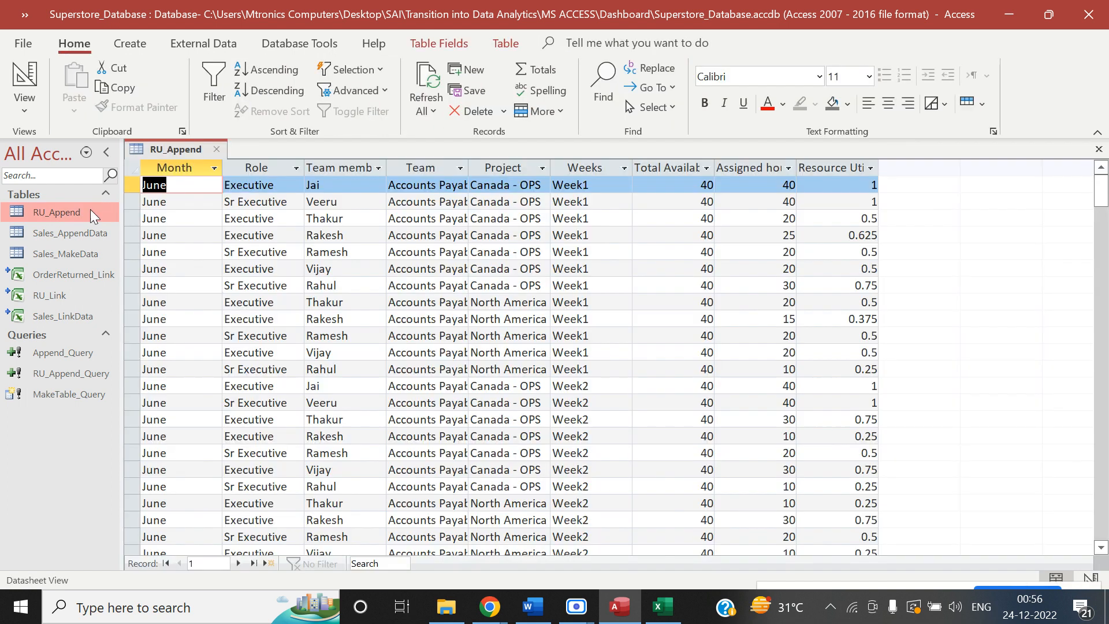
{"action": "left_click", "coordinate": [217, 149]}
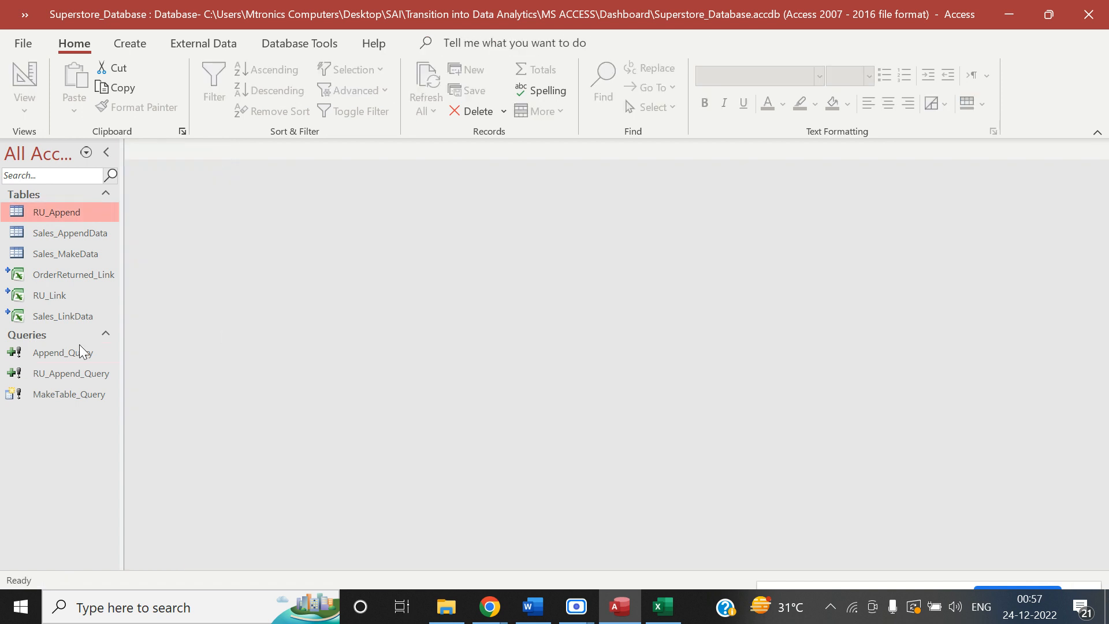
{"action": "double_click", "coordinate": [69, 376]}
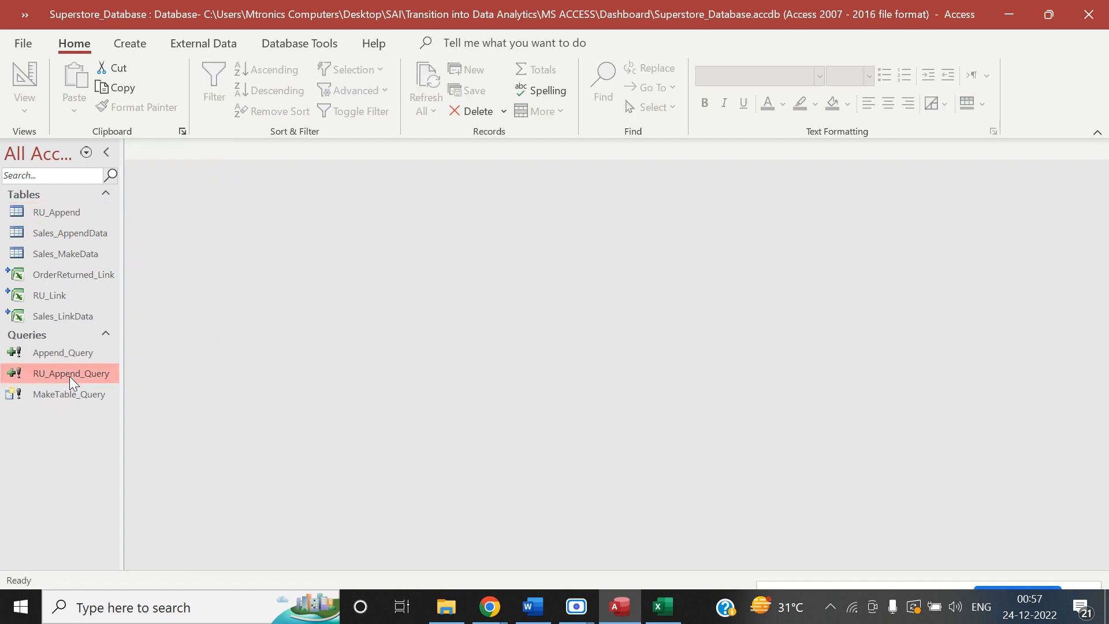
{"action": "left_click", "coordinate": [497, 364]}
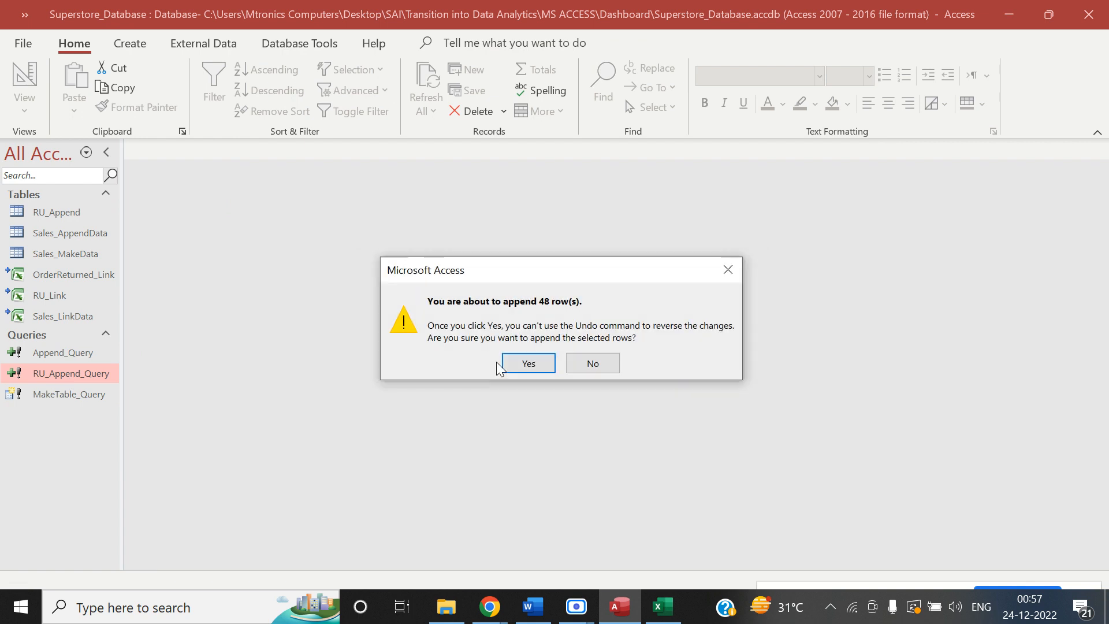
{"action": "left_click", "coordinate": [527, 364]}
{"action": "left_click", "coordinate": [76, 215]}
{"action": "double_click", "coordinate": [76, 215]}
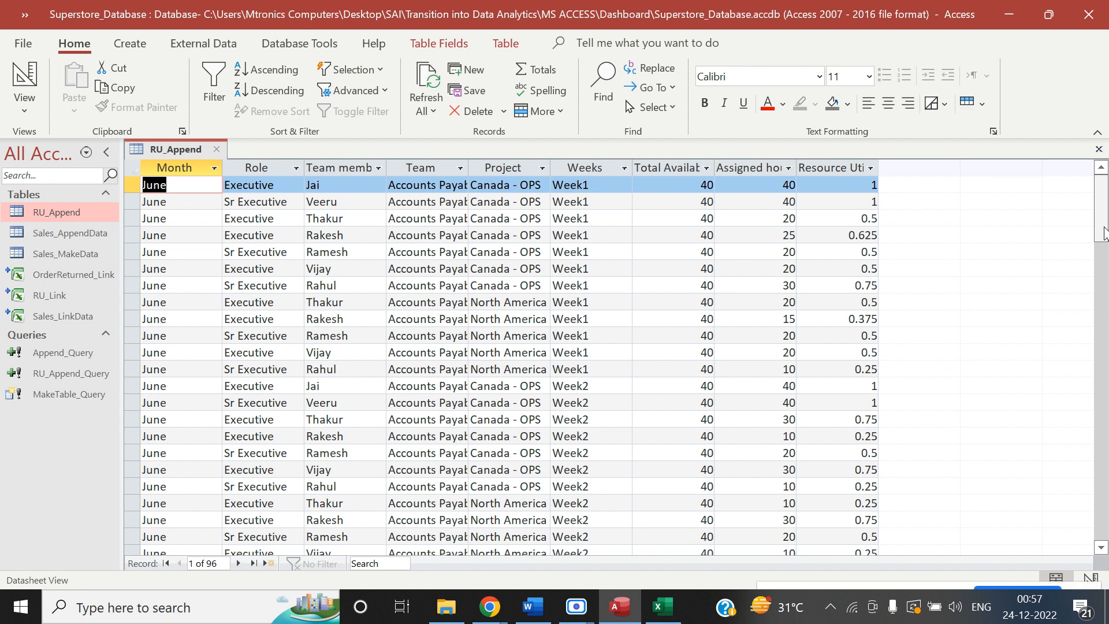
{"action": "left_click", "coordinate": [216, 150]}
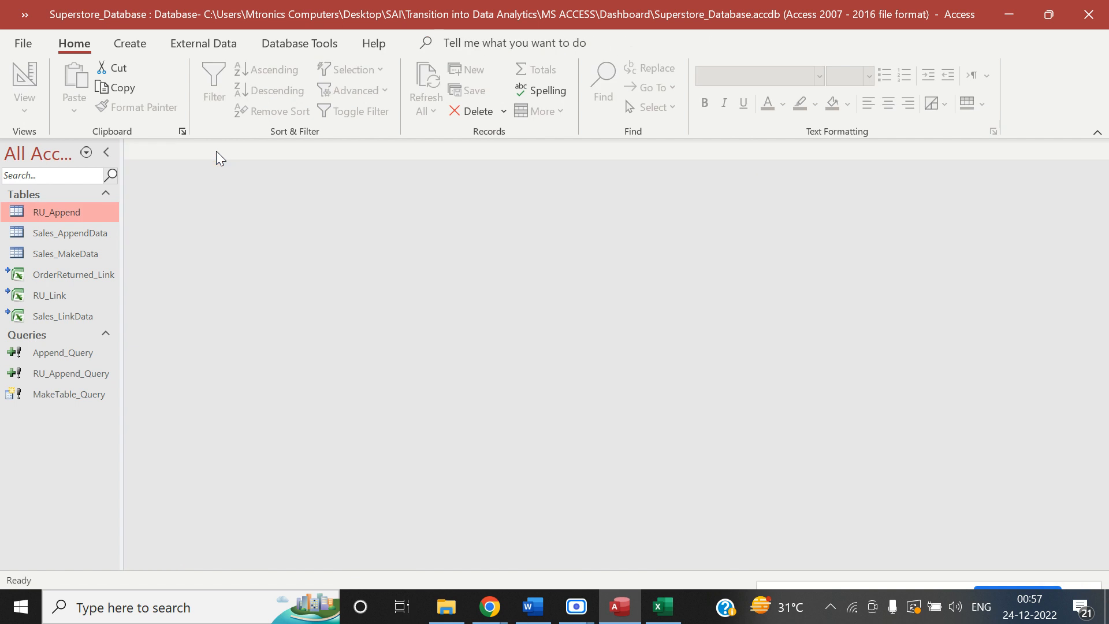
Create a delete query on the RU_Append table and include its Month field.
{"action": "left_click", "coordinate": [131, 45]}
{"action": "left_click", "coordinate": [266, 104]}
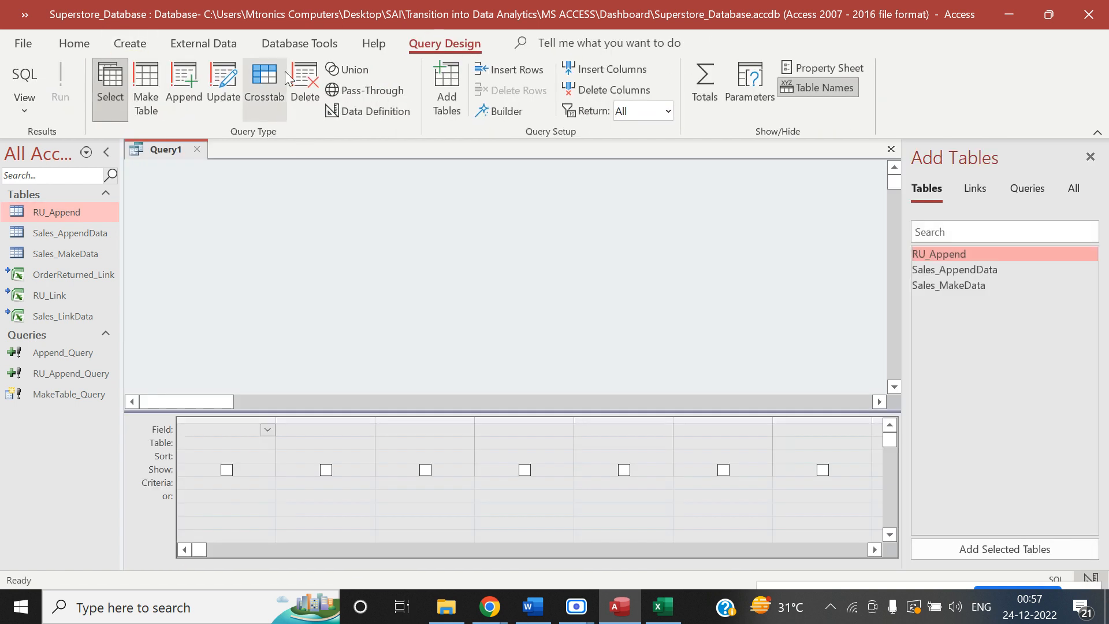
{"action": "left_click", "coordinate": [298, 81]}
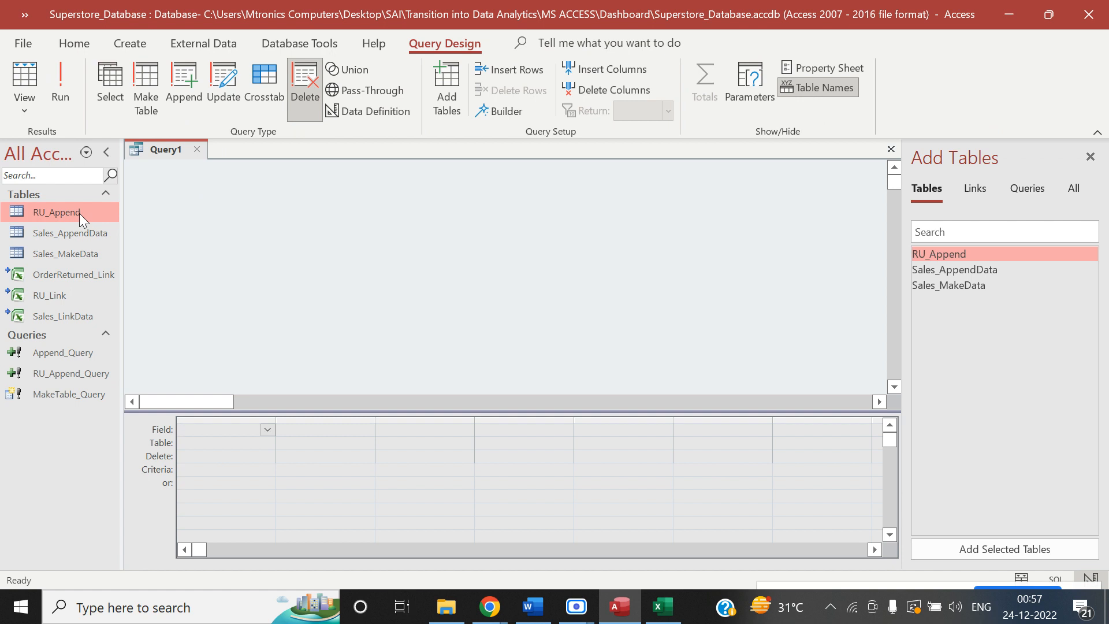
{"action": "left_click_drag", "start_coordinate": [79, 213], "coordinate": [252, 207]}
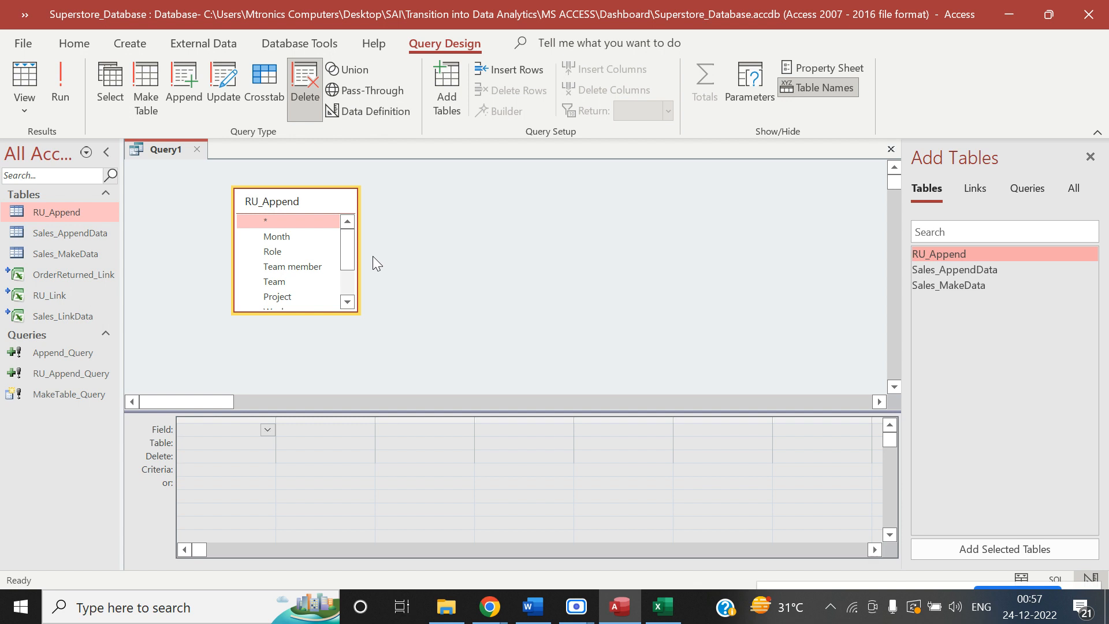
{"action": "double_click", "coordinate": [318, 236]}
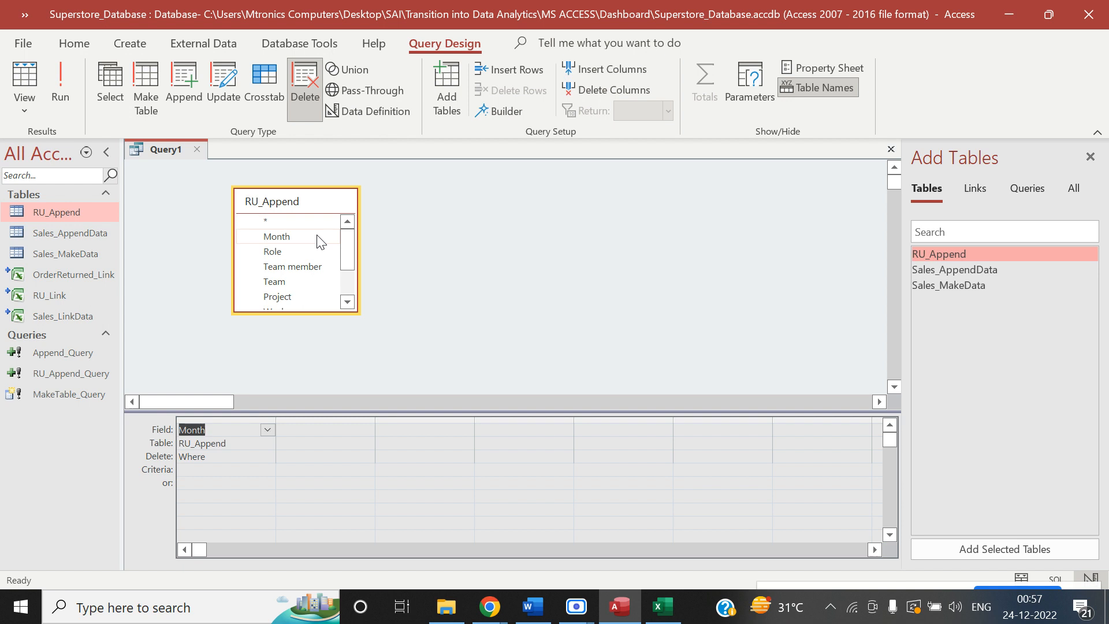
Set the Month criterion to "June" and run the delete query, accepting the removal of the matching rows.
{"action": "left_click", "coordinate": [225, 473]}
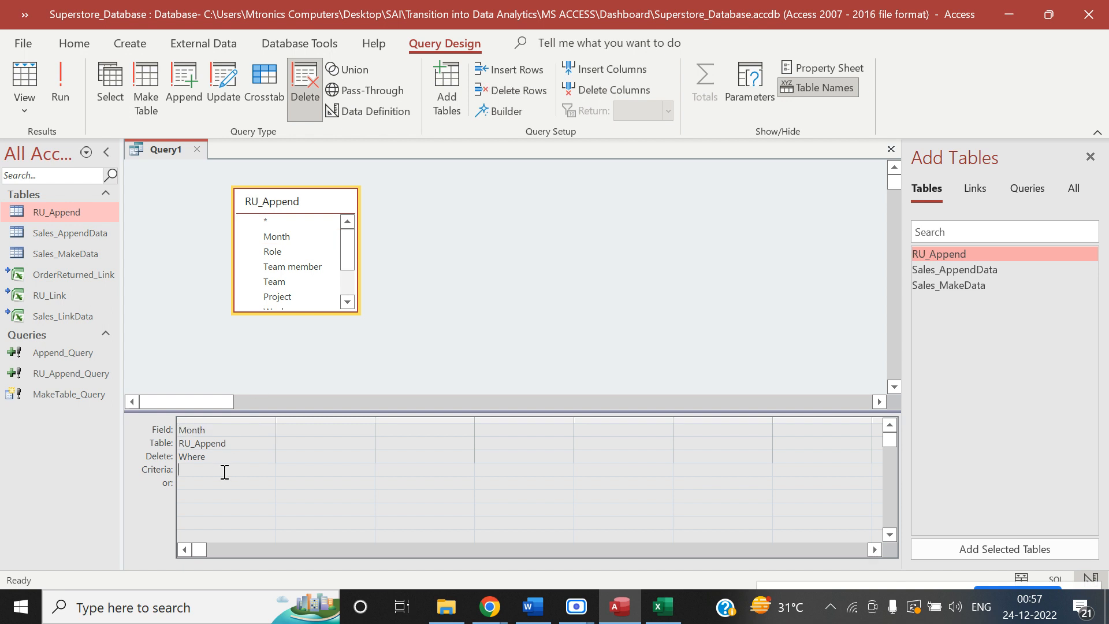
{"action": "type", "text": "June"}
{"action": "left_click", "coordinate": [261, 531]}
{"action": "left_click", "coordinate": [69, 85]}
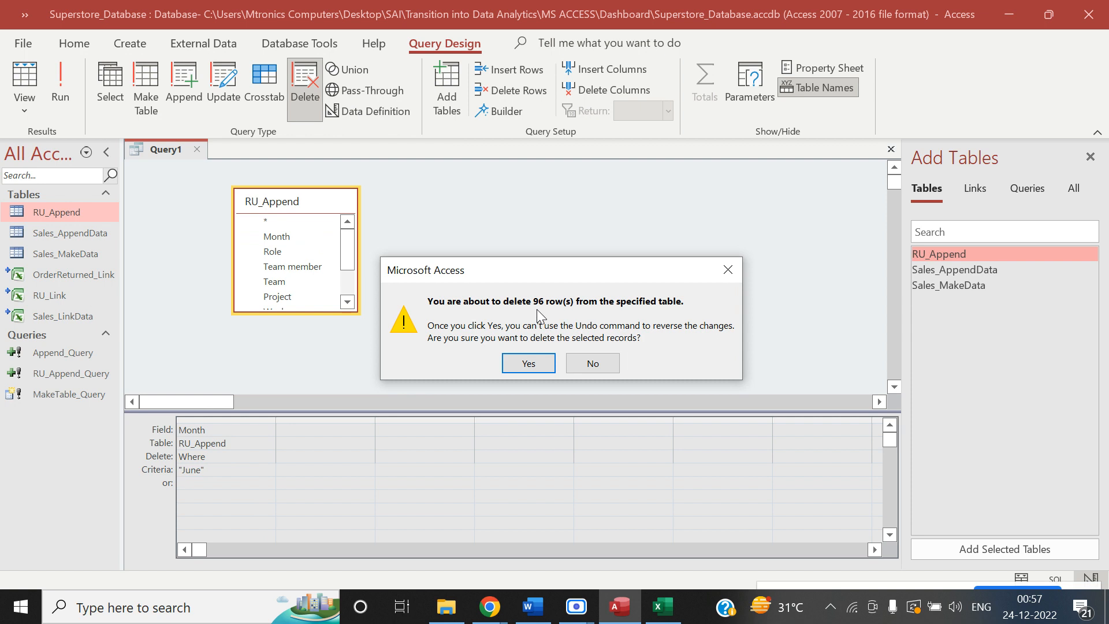
{"action": "left_click", "coordinate": [527, 363]}
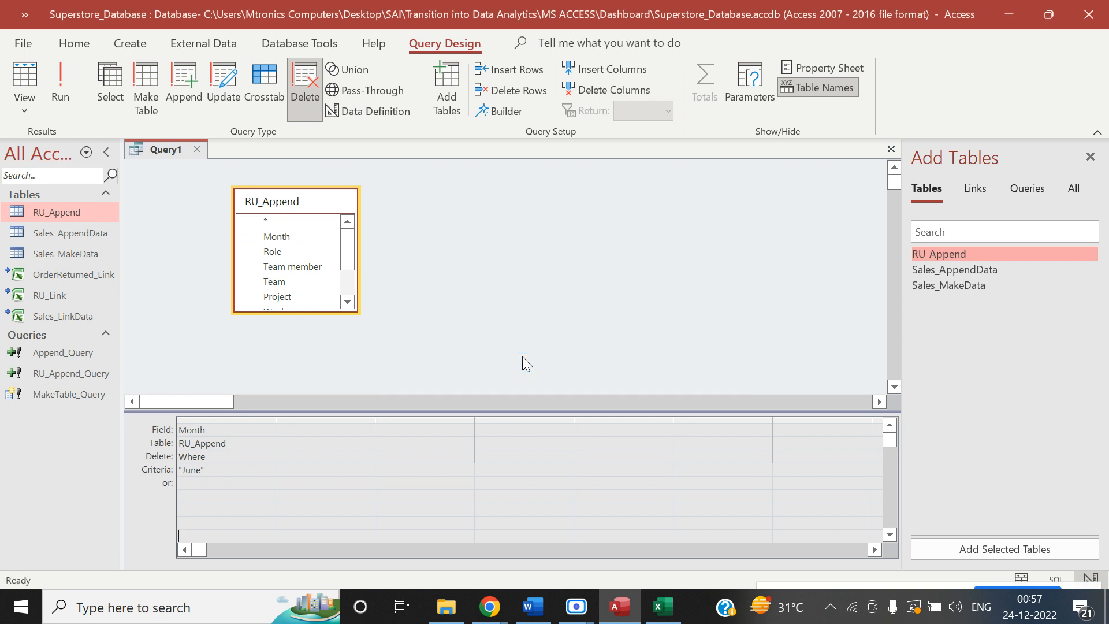
Close the delete query without saving it and check the contents of the RU_Append table.
{"action": "left_click", "coordinate": [197, 150]}
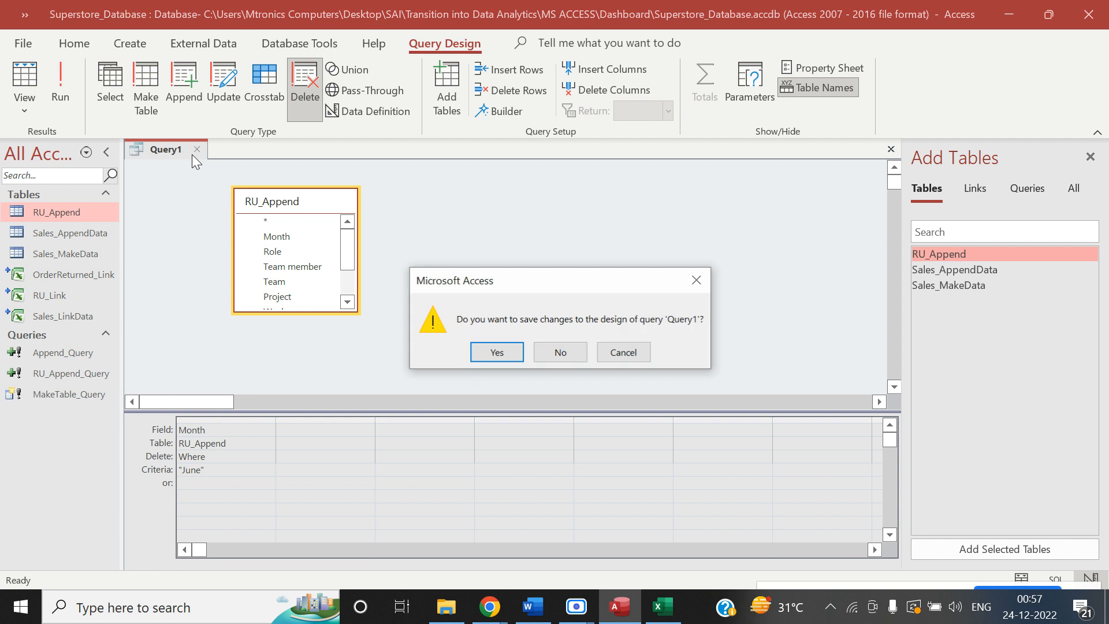
{"action": "left_click", "coordinate": [560, 352]}
{"action": "double_click", "coordinate": [97, 214]}
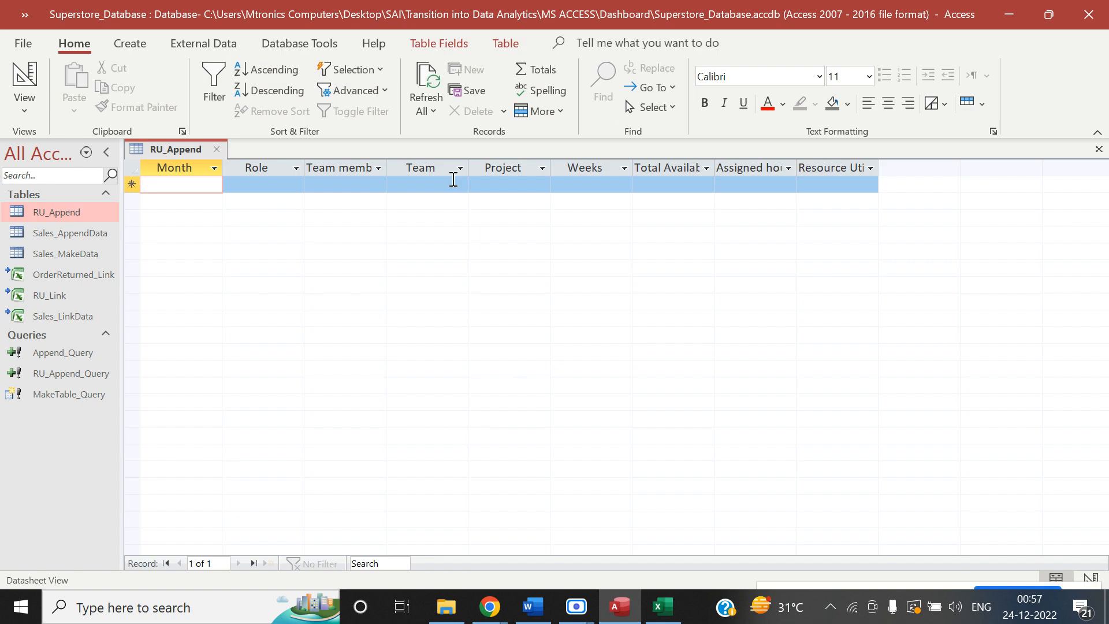
{"action": "left_click", "coordinate": [217, 150]}
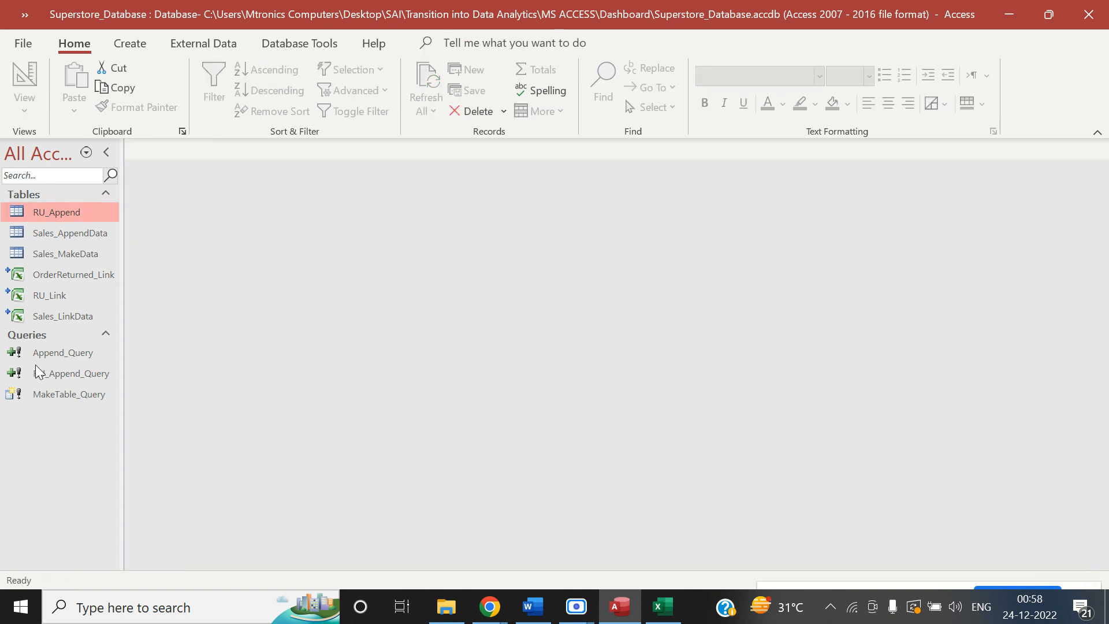
Run RU_Append_Query again to append the linked June rows, then check RU_Append and return to the Dashboard folder.
{"action": "double_click", "coordinate": [85, 376]}
{"action": "left_click", "coordinate": [483, 365]}
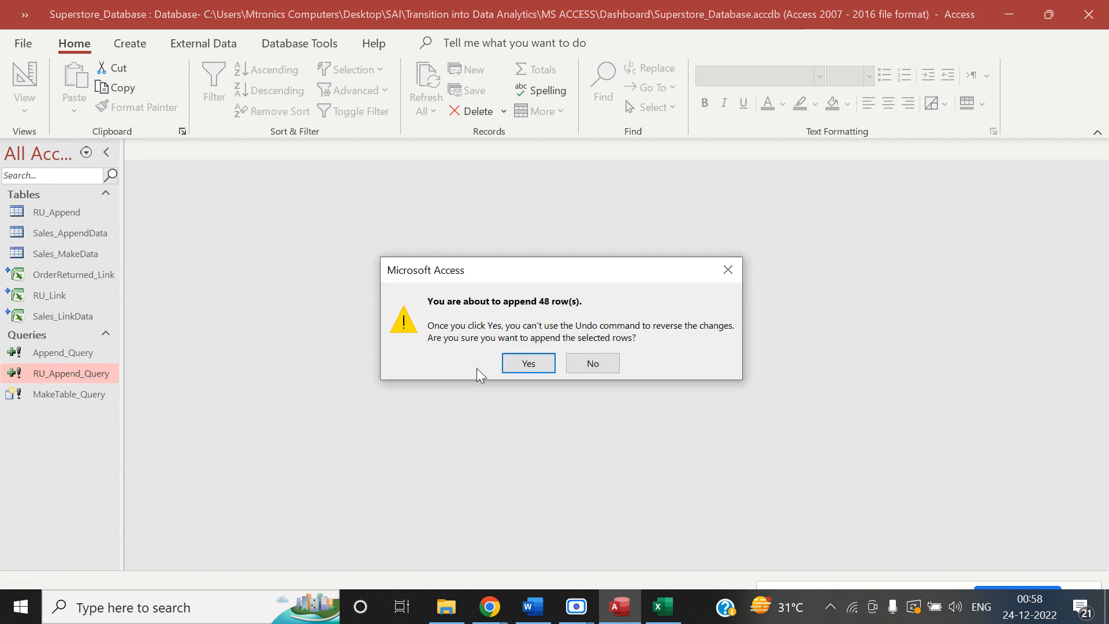
{"action": "left_click", "coordinate": [523, 366]}
{"action": "double_click", "coordinate": [76, 214]}
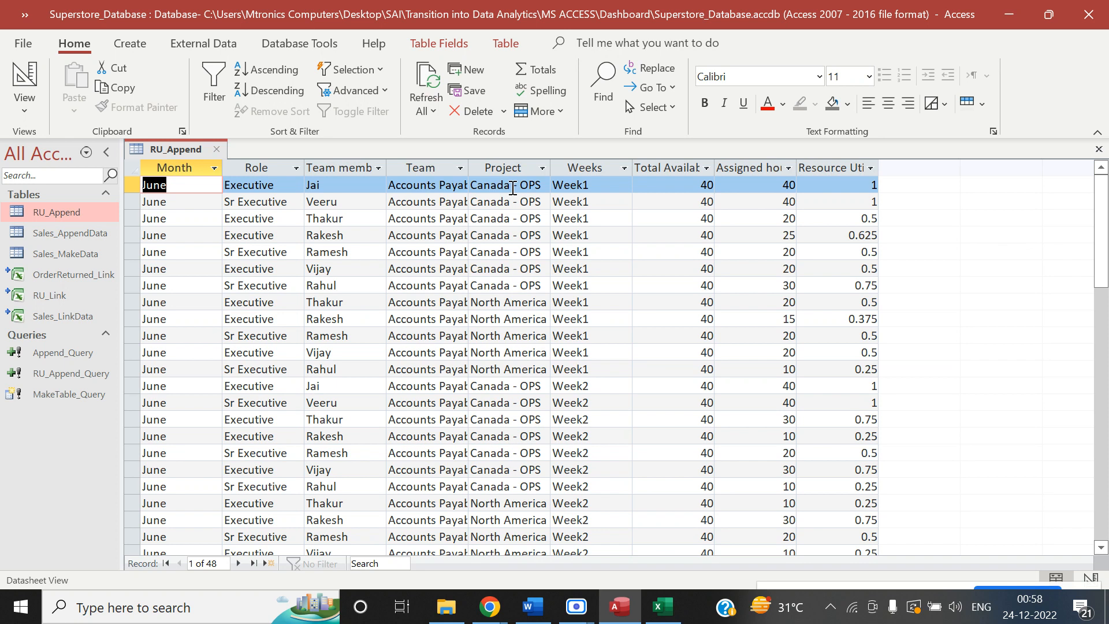
{"action": "left_click", "coordinate": [218, 151]}
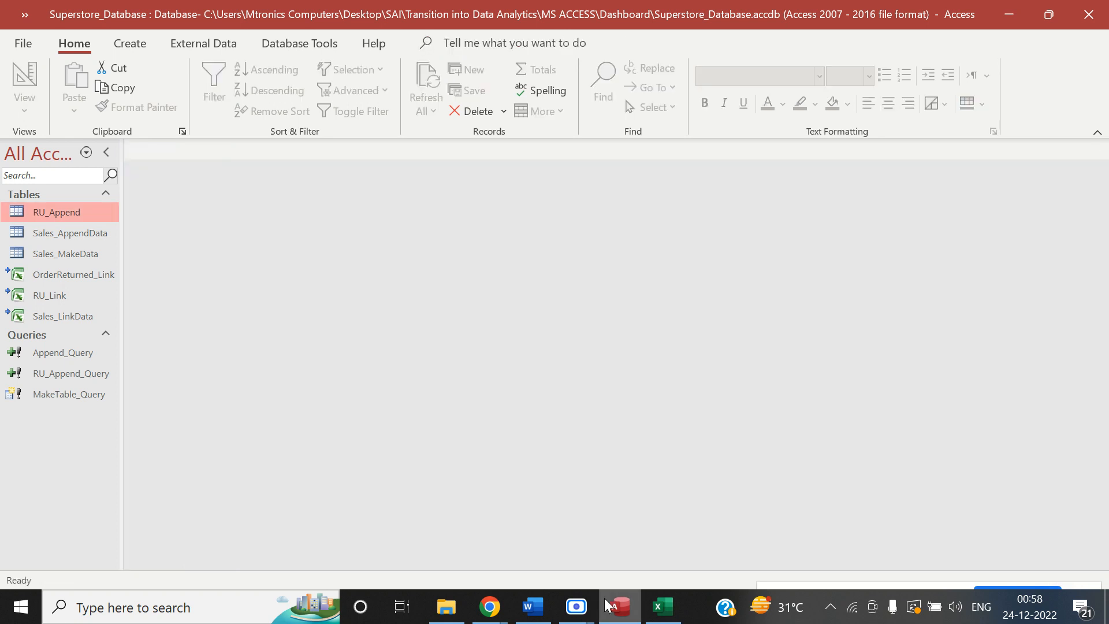
{"action": "left_click", "coordinate": [446, 607]}
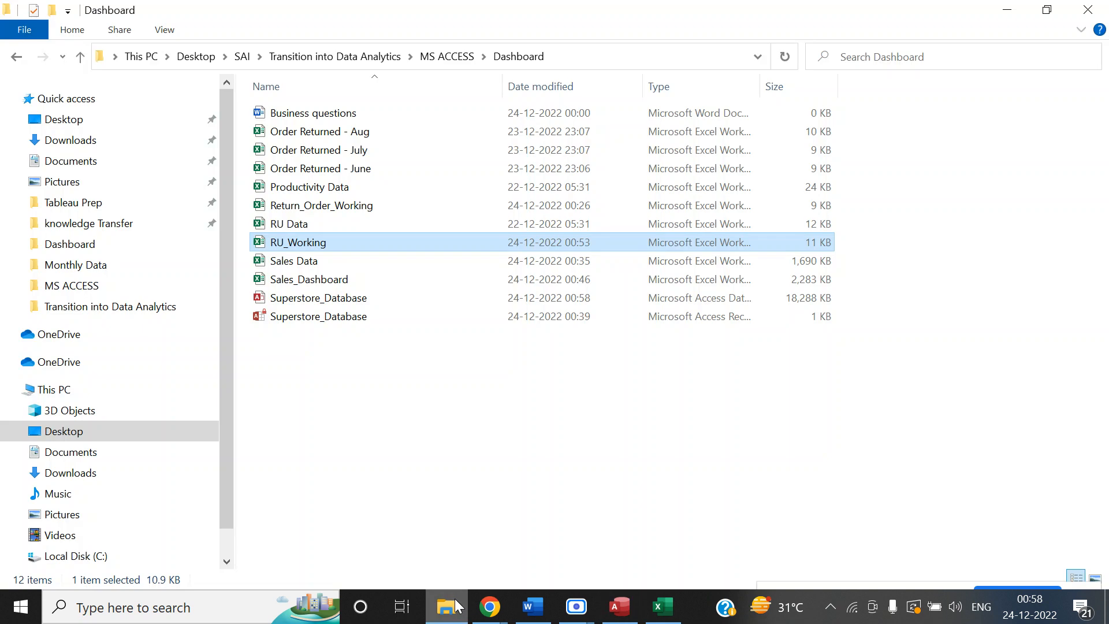
Switch to Access and open the RU_Append table to review its rows.
{"action": "left_click", "coordinate": [620, 607]}
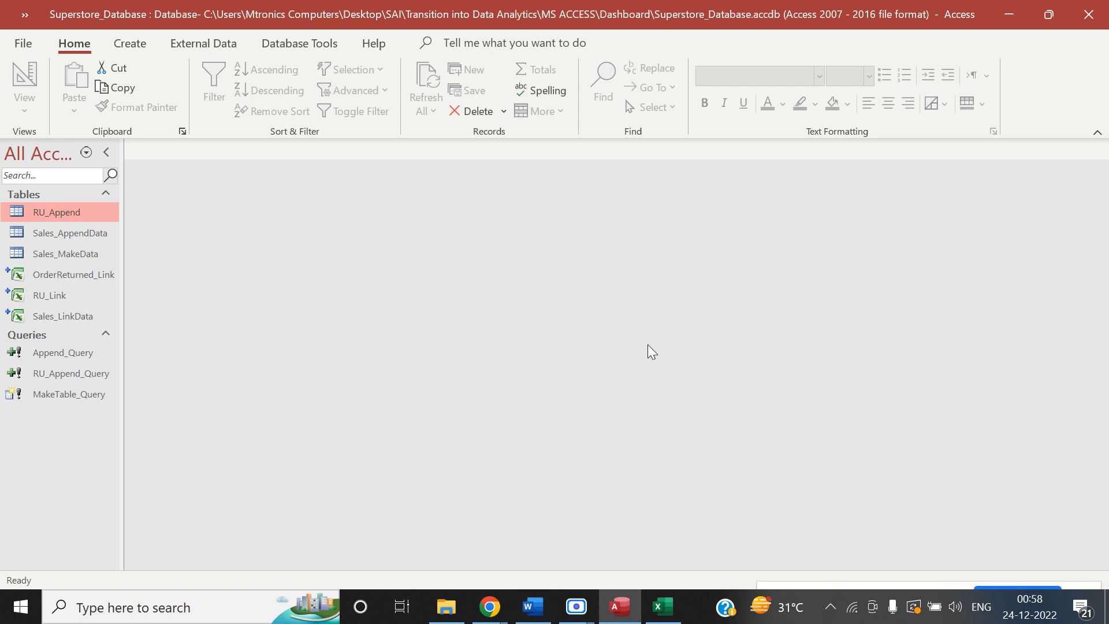
{"action": "double_click", "coordinate": [89, 213]}
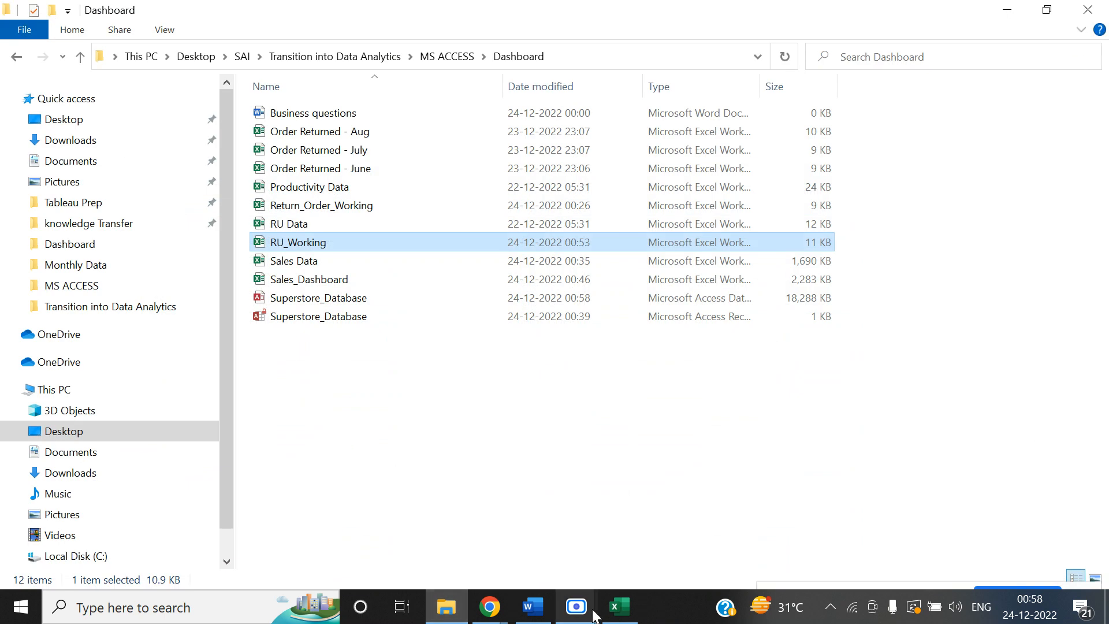
Switch to the Sales_Dashboard workbook in Excel and start a PivotTable from an external data source at cell R1 of the Pivot sheet.
{"action": "left_click", "coordinate": [620, 607]}
{"action": "left_click", "coordinate": [89, 559]}
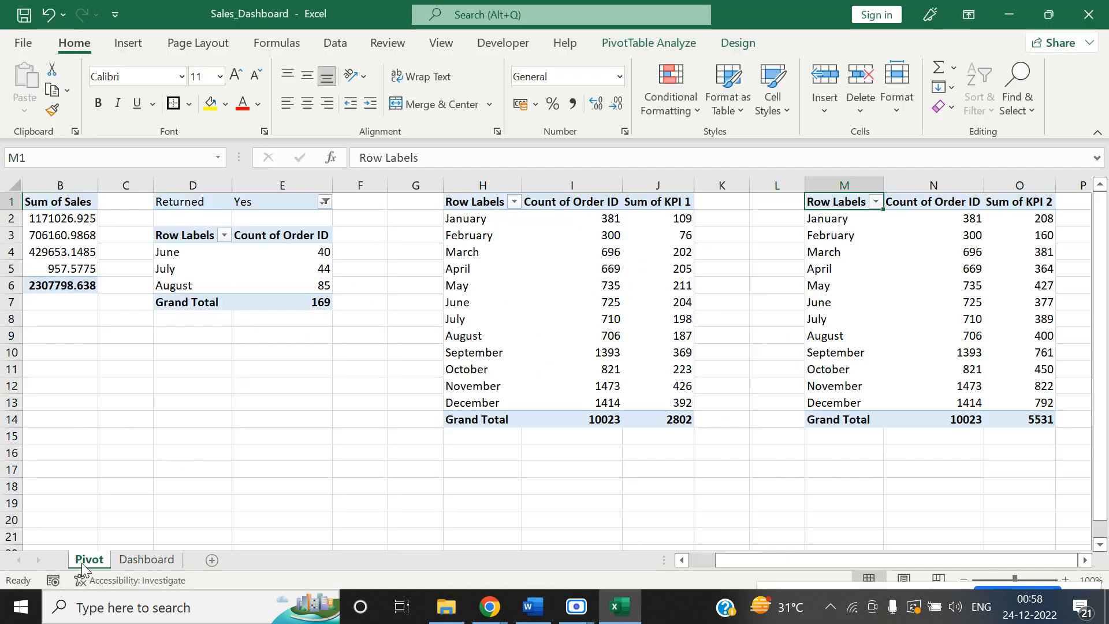
{"action": "left_click", "coordinate": [741, 560]}
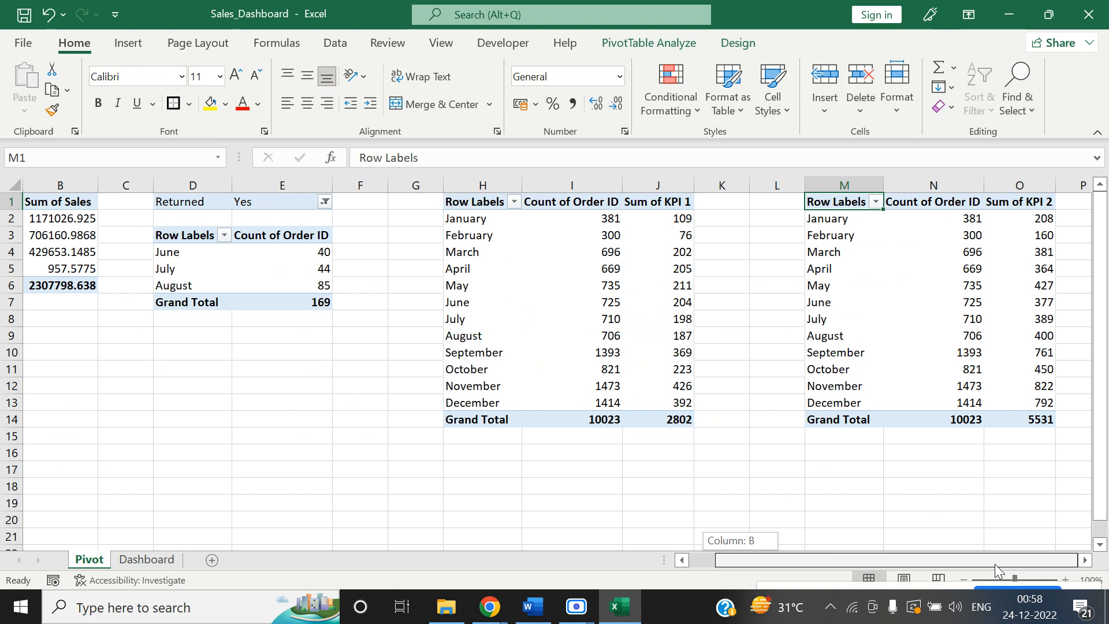
{"action": "left_click", "coordinate": [1085, 559]}
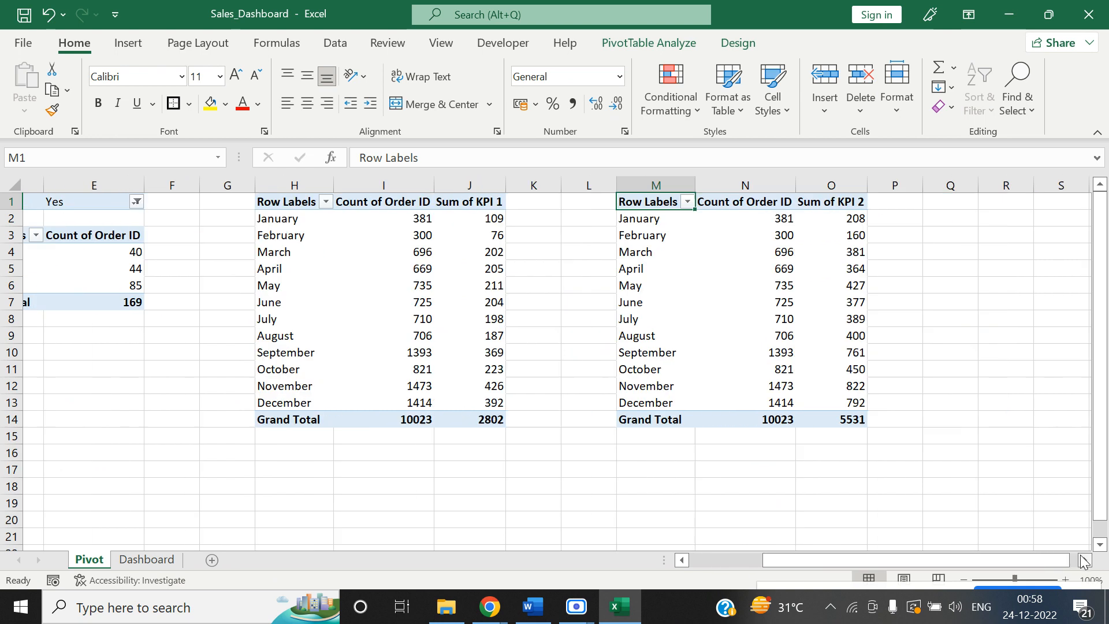
{"action": "left_click", "coordinate": [832, 199]}
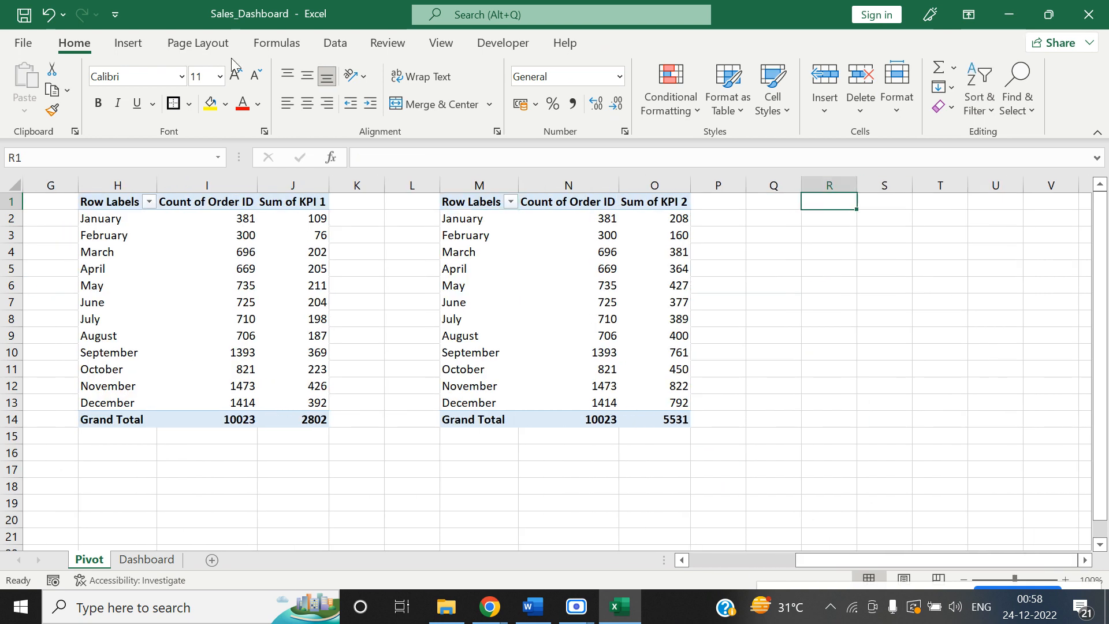
{"action": "left_click", "coordinate": [128, 44]}
{"action": "left_click", "coordinate": [44, 97]}
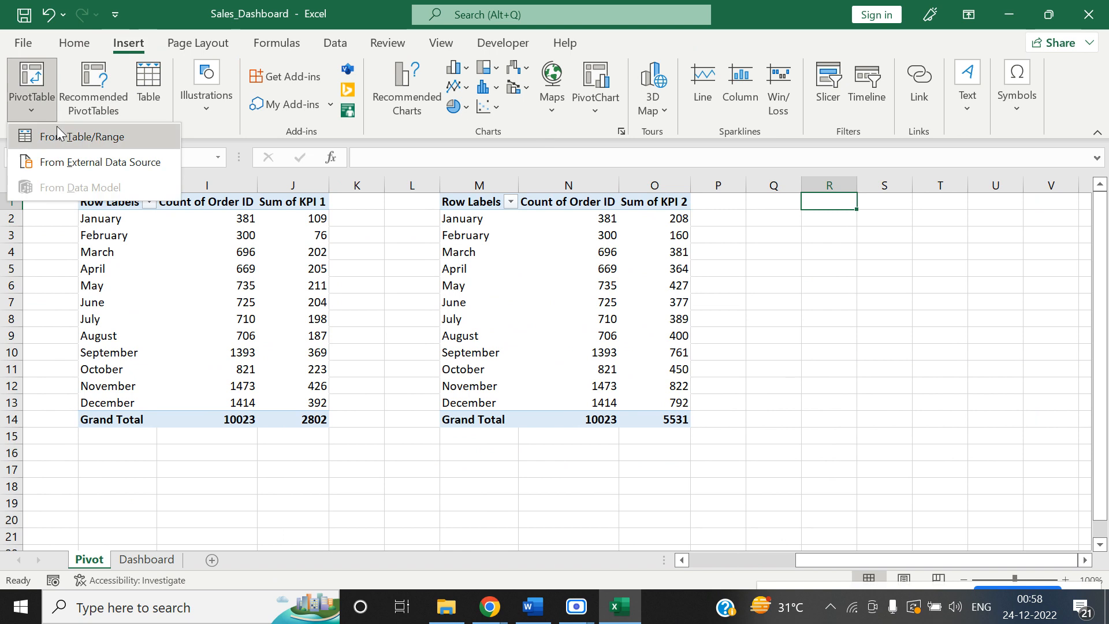
{"action": "left_click", "coordinate": [64, 159]}
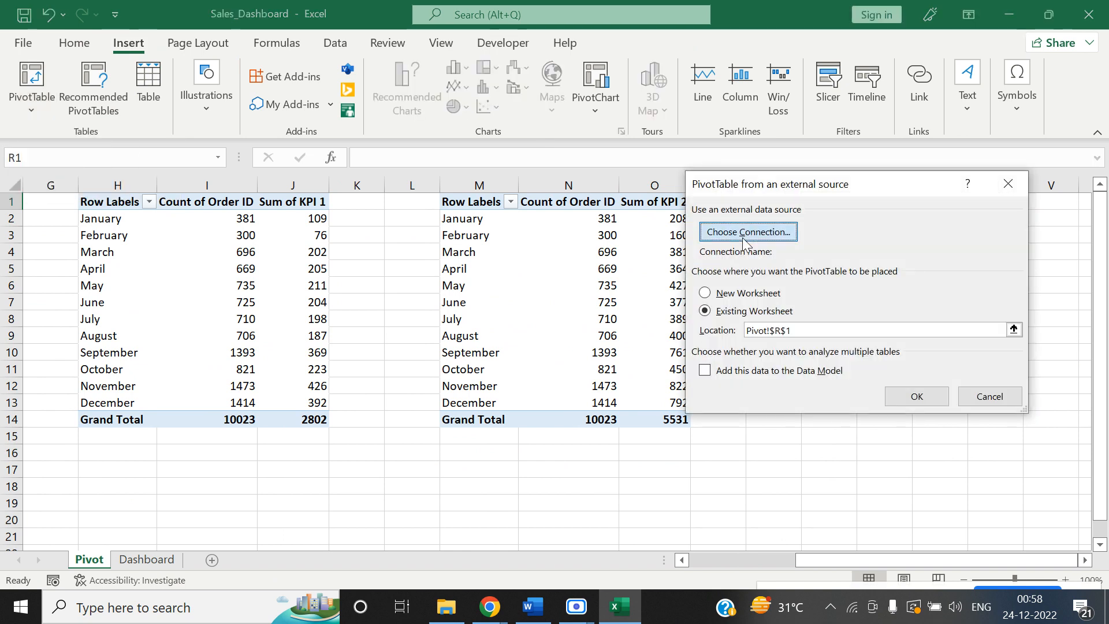
Connect the PivotTable to the RU_Append table of Superstore_Database in the Dashboard folder and insert it on the existing worksheet.
{"action": "left_click", "coordinate": [743, 236]}
{"action": "left_click", "coordinate": [687, 489]}
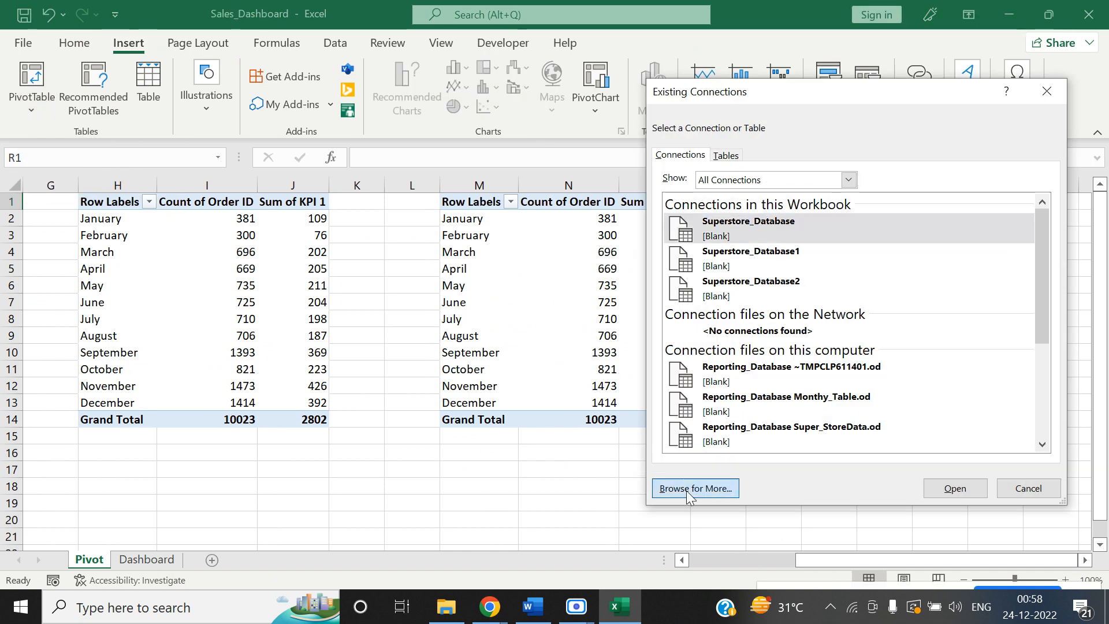
{"action": "left_click_drag", "start_coordinate": [685, 319], "coordinate": [681, 238]}
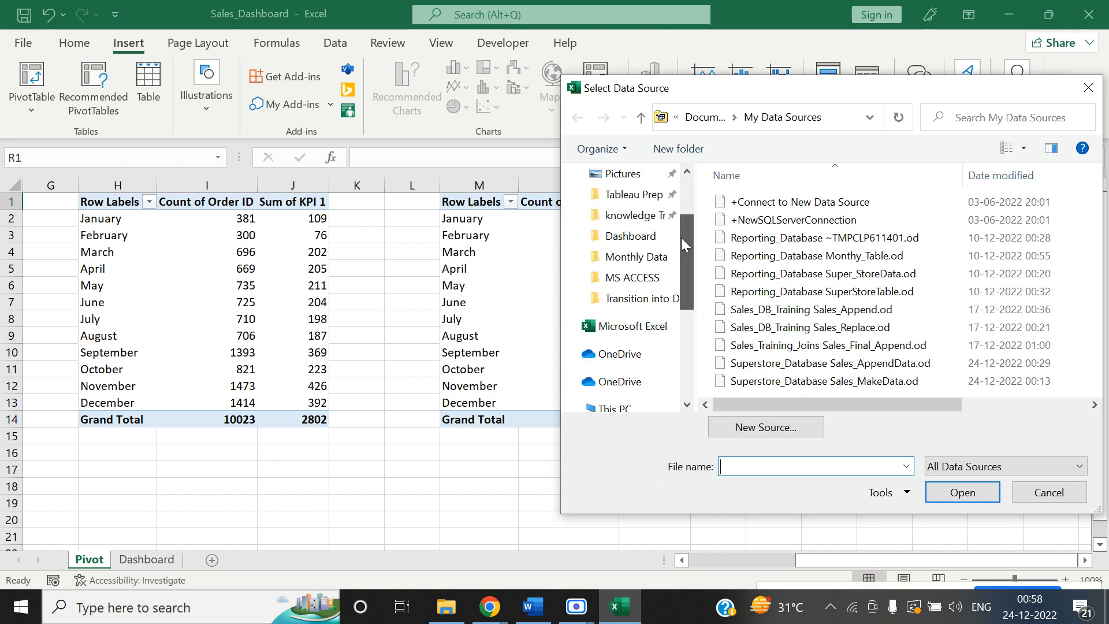
{"action": "left_click", "coordinate": [657, 242]}
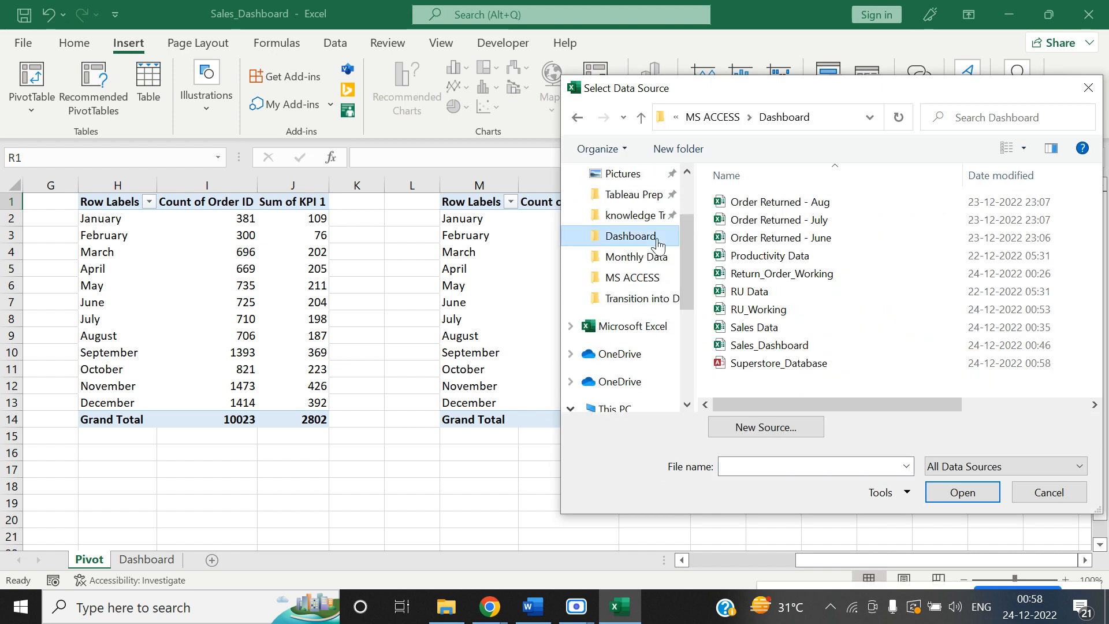
{"action": "left_click", "coordinate": [760, 369]}
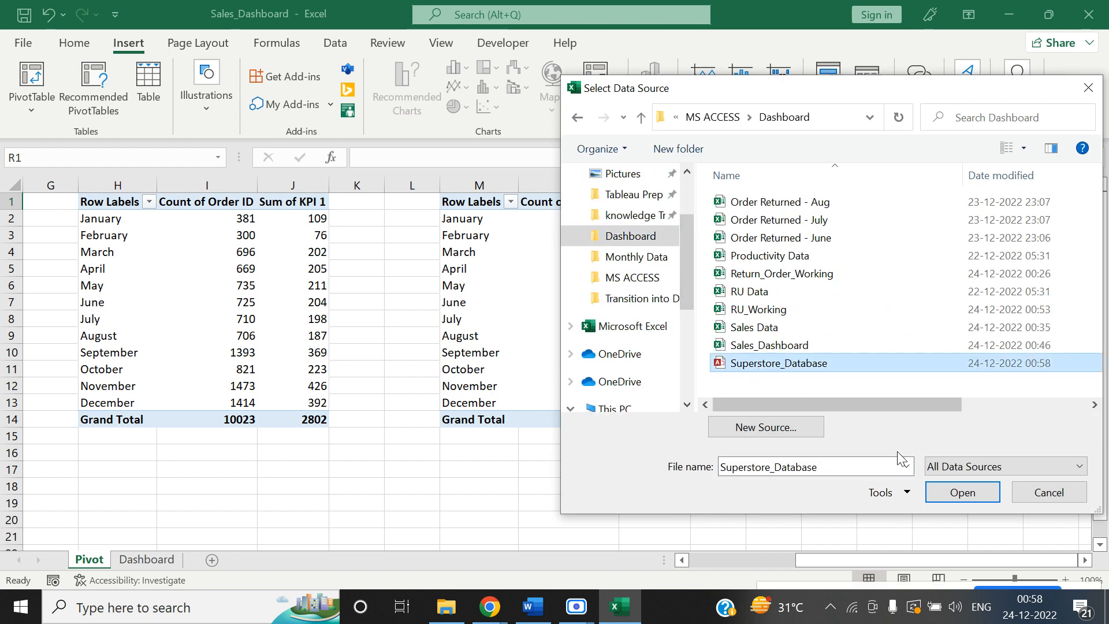
{"action": "left_click", "coordinate": [953, 498]}
{"action": "left_click", "coordinate": [528, 486]}
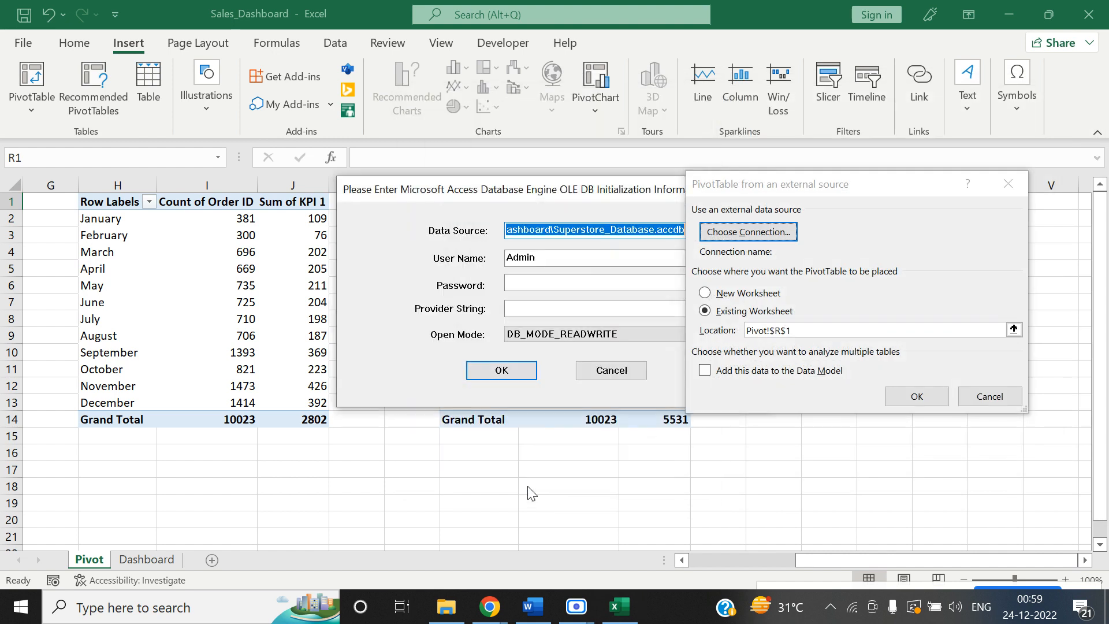
{"action": "left_click", "coordinate": [508, 371]}
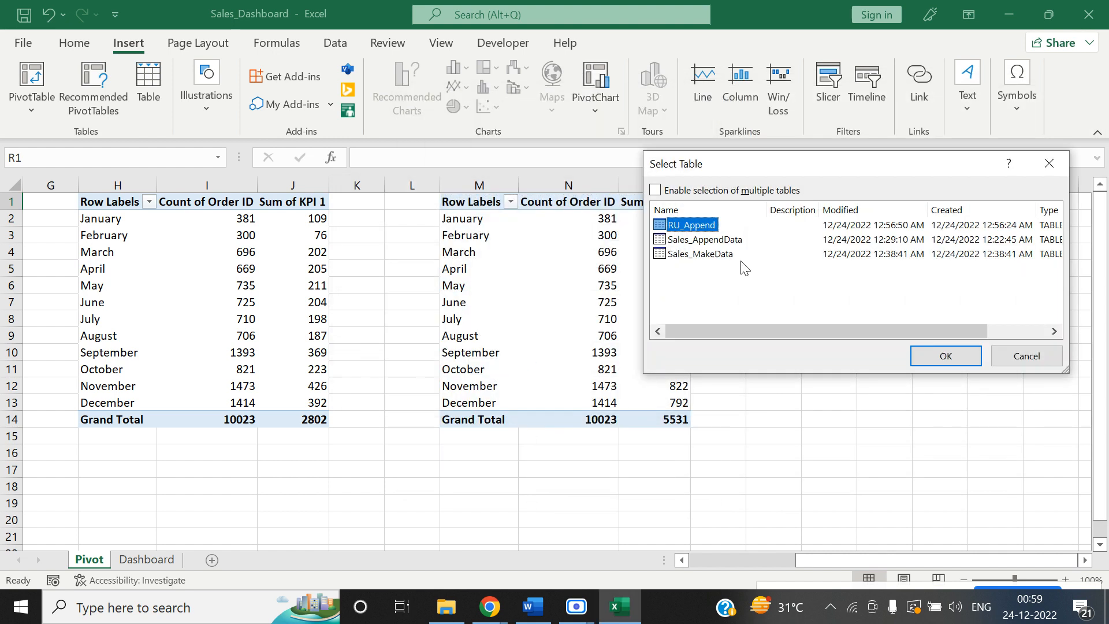
{"action": "left_click", "coordinate": [947, 370]}
{"action": "left_click", "coordinate": [927, 400]}
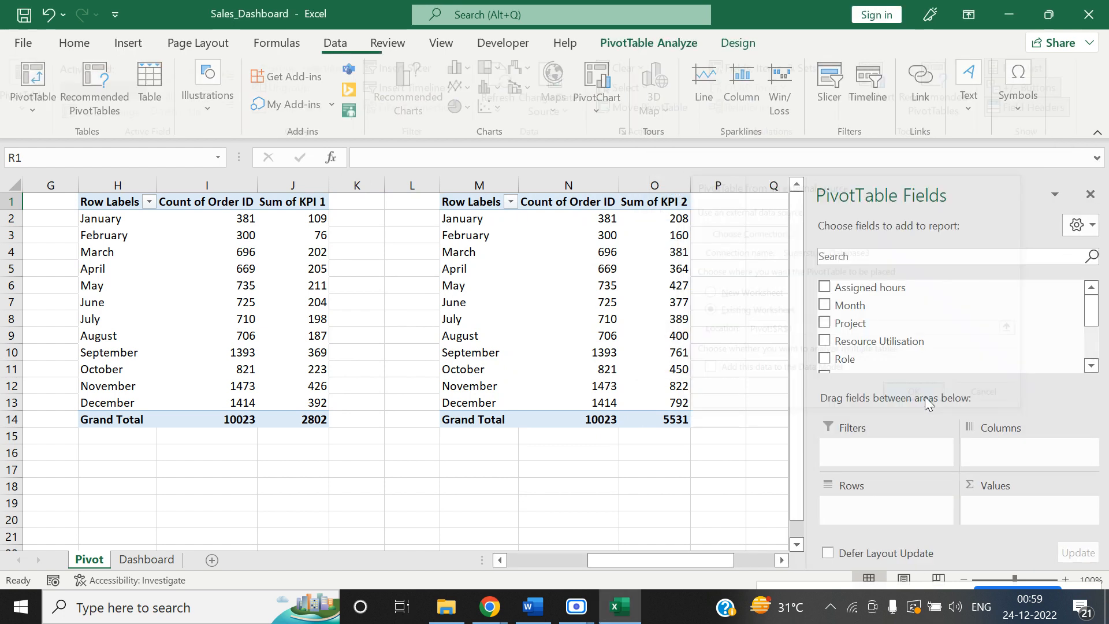
Hide and reshow the new PivotTable's field list, and add the Team field to the rows.
{"action": "left_click", "coordinate": [1090, 194]}
{"action": "right_click", "coordinate": [885, 282]}
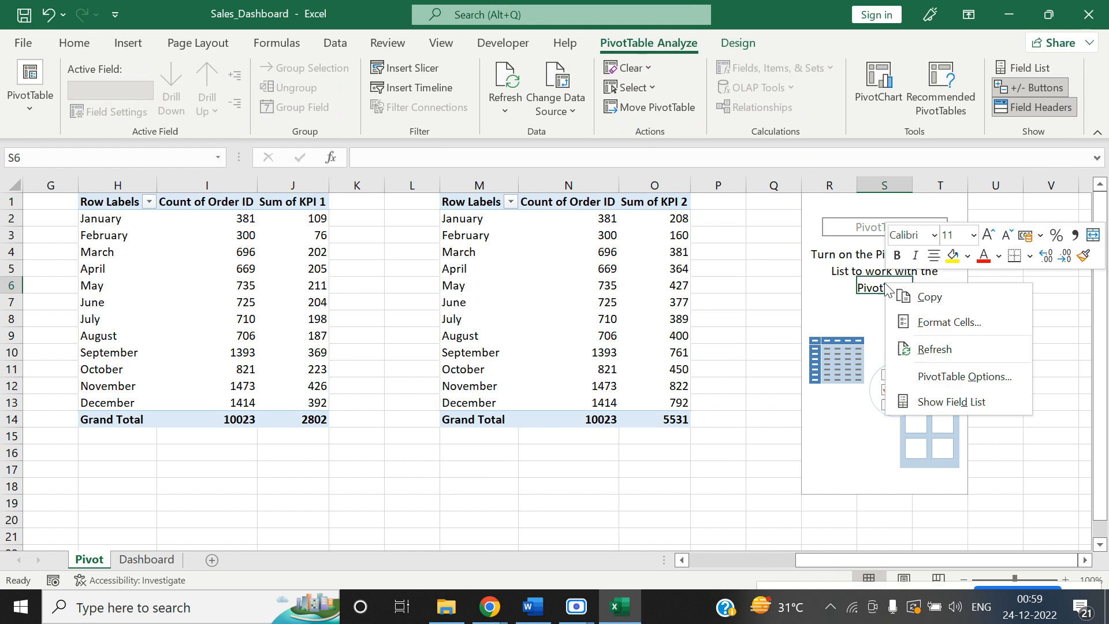
{"action": "left_click", "coordinate": [908, 401]}
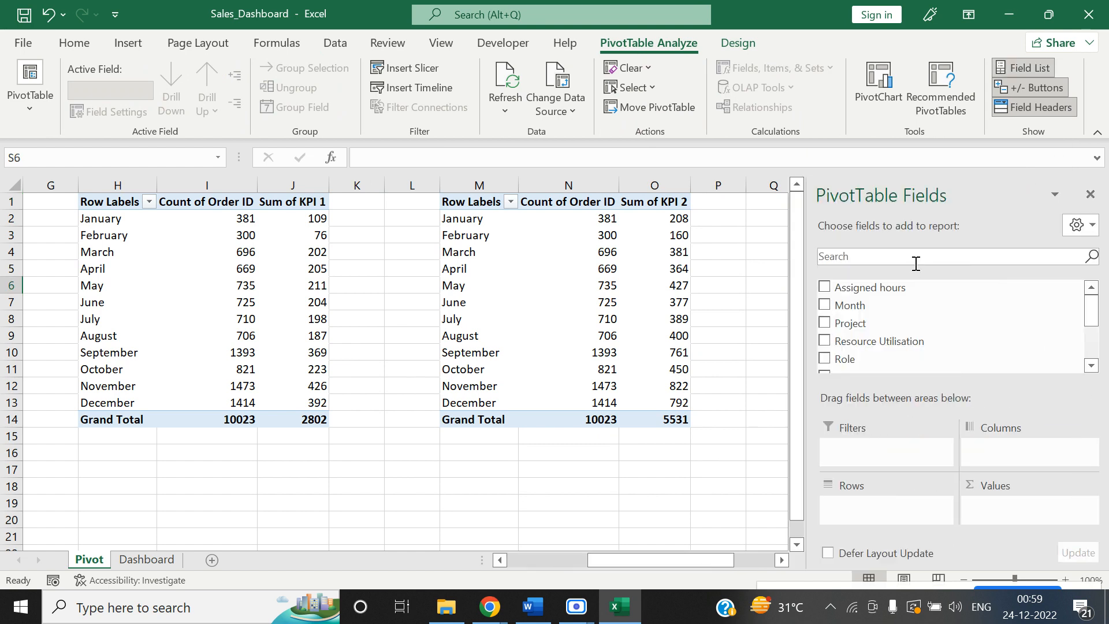
{"action": "type", "text": "Te"}
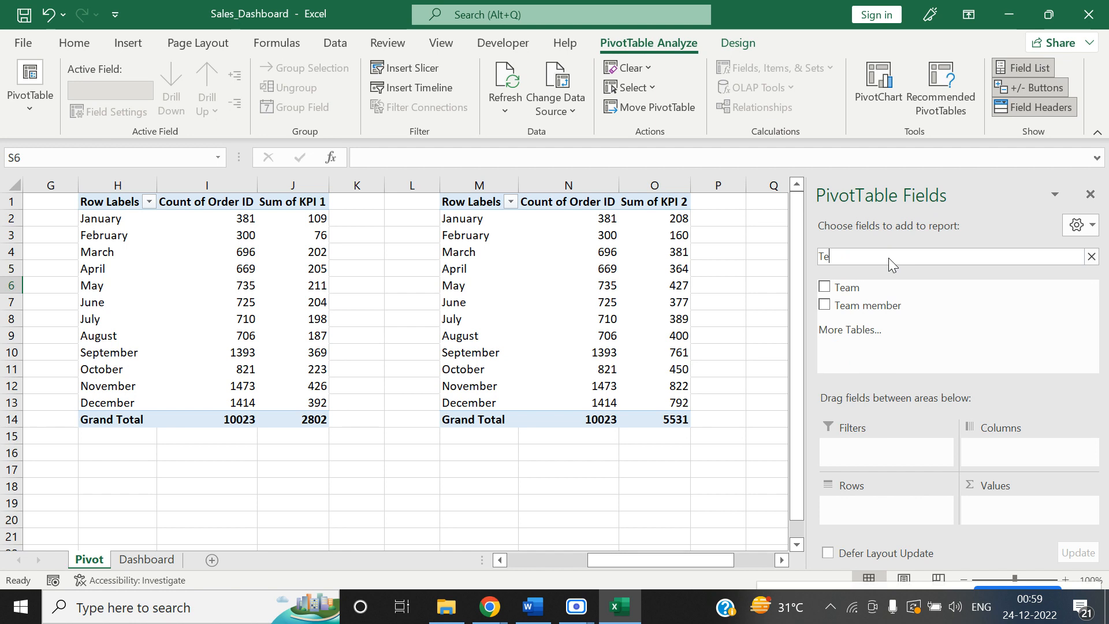
{"action": "left_click_drag", "start_coordinate": [883, 284], "coordinate": [891, 508]}
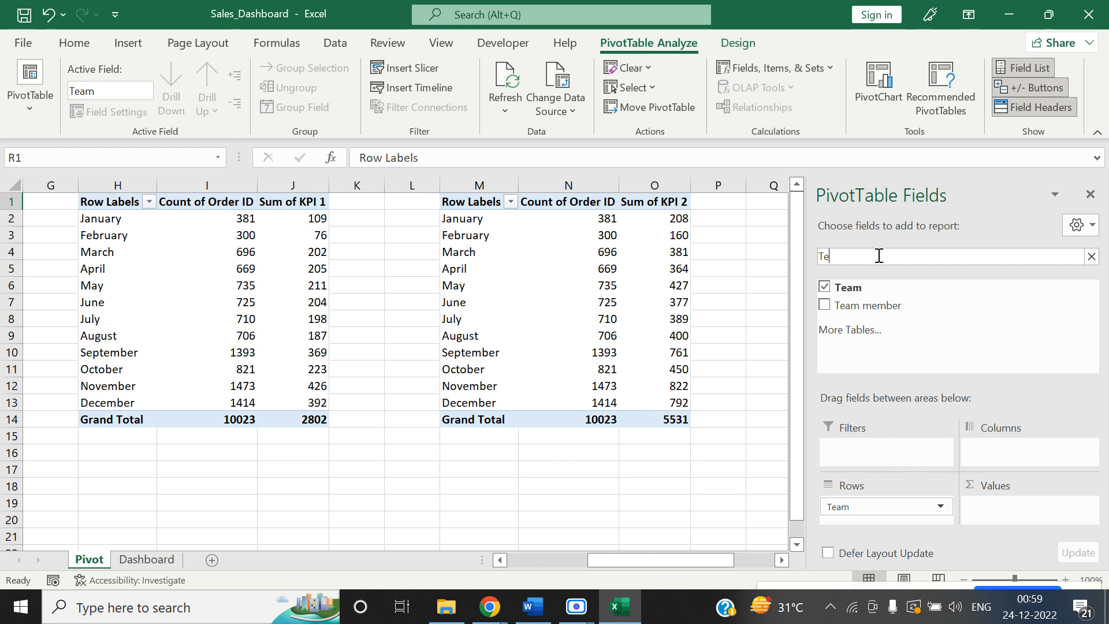
Find the Project field and add it to the PivotTable's columns.
{"action": "key", "text": "BackSpace"}
{"action": "key", "text": "BackSpace"}
{"action": "type", "text": "Pro"}
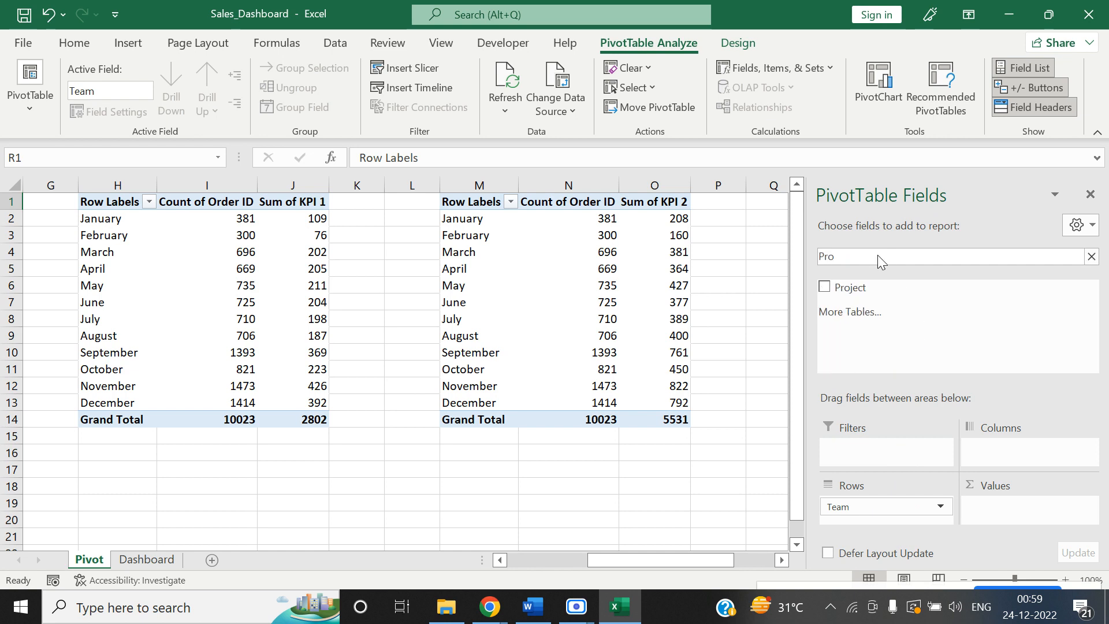
{"action": "left_click_drag", "start_coordinate": [872, 288], "coordinate": [1034, 451]}
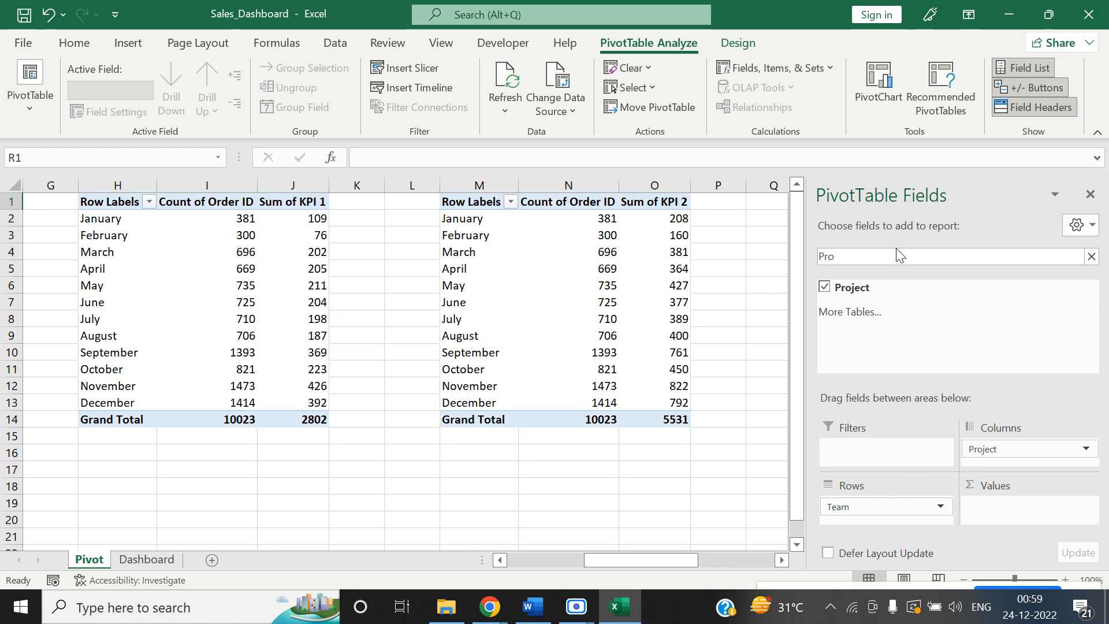
Add Assigned hours to the PivotTable's values, close the field list and bring the finished pivot into view.
{"action": "key", "text": "BackSpace"}
{"action": "key", "text": "BackSpace"}
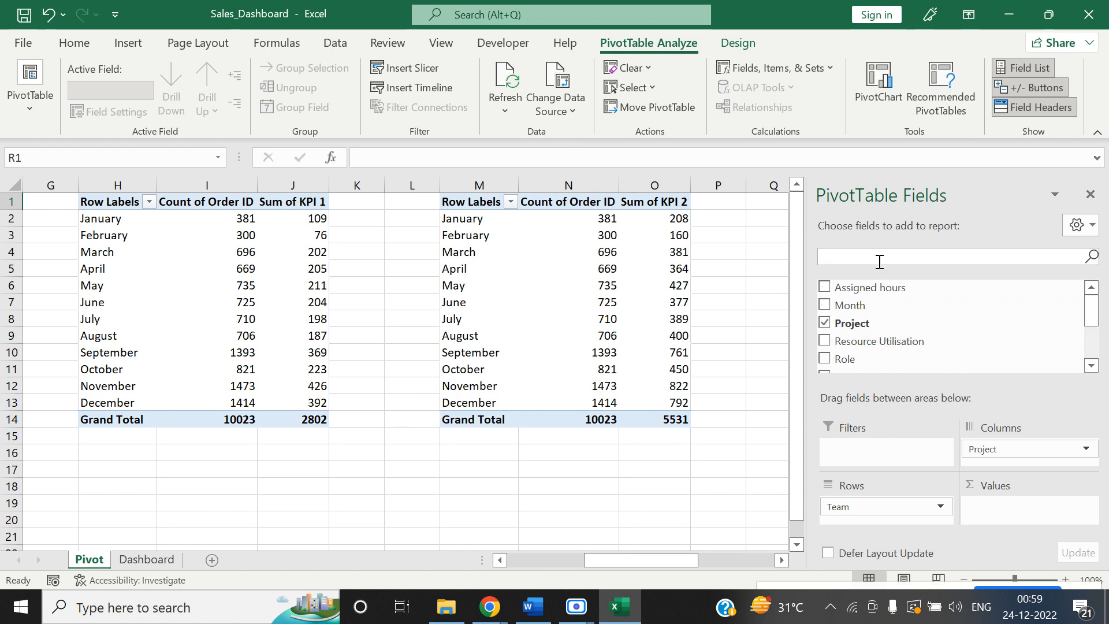
{"action": "type", "text": "ass"}
{"action": "left_click_drag", "start_coordinate": [872, 287], "coordinate": [1006, 507]}
{"action": "left_click", "coordinate": [1090, 195]}
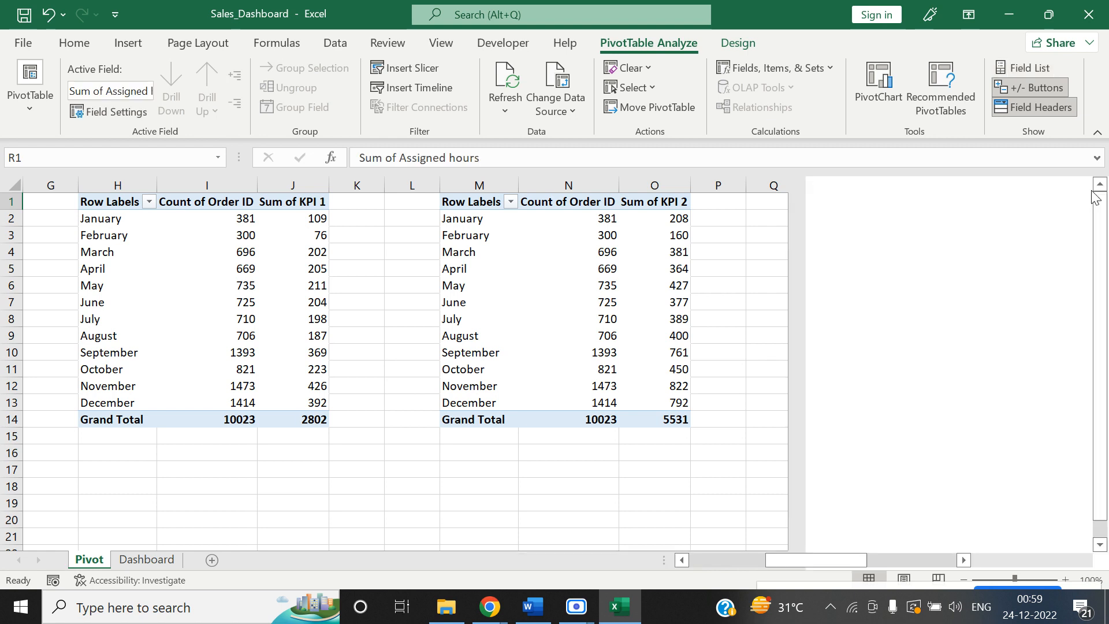
{"action": "left_click", "coordinate": [976, 386]}
{"action": "left_click_drag", "start_coordinate": [950, 560], "coordinate": [988, 560]}
Remove the Project field from the PivotTable's columns and look through the complete list of available fields.
{"action": "right_click", "coordinate": [730, 230]}
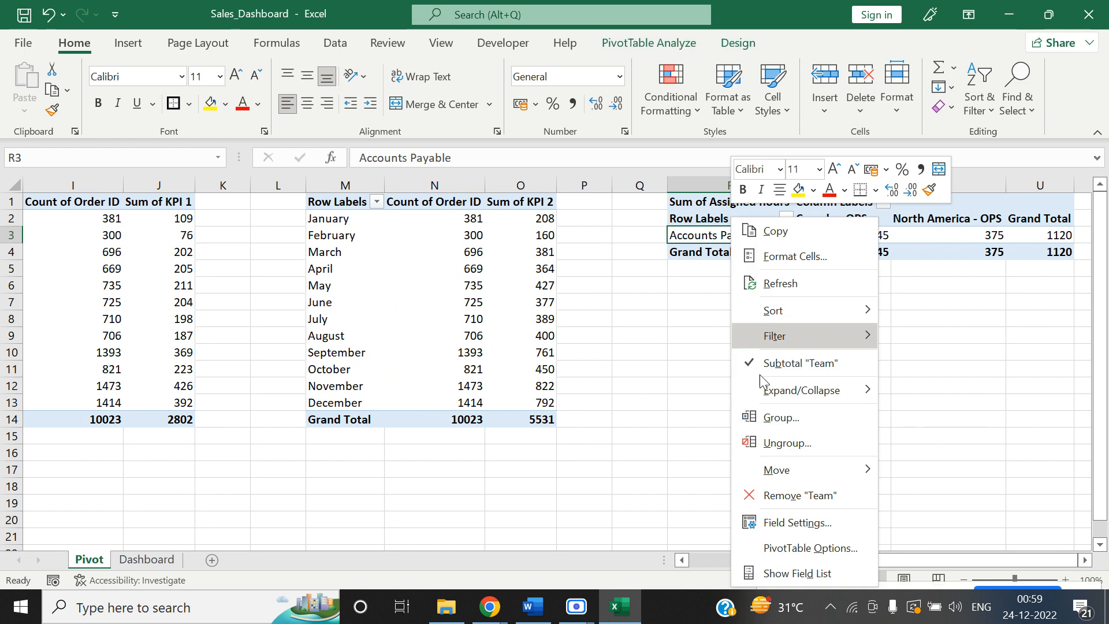
{"action": "left_click", "coordinate": [786, 570]}
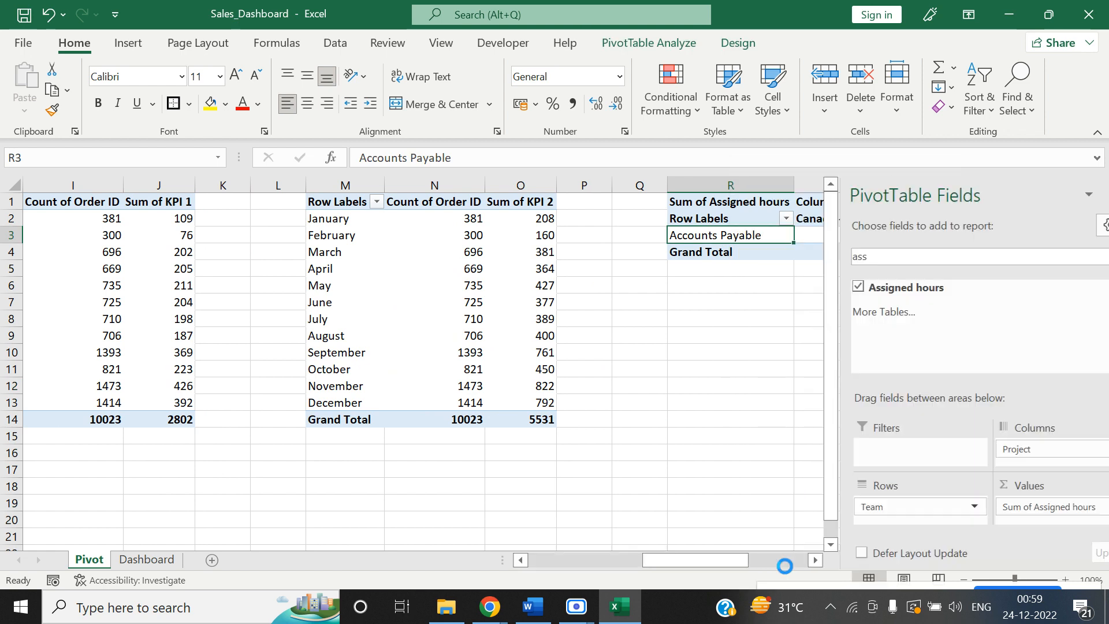
{"action": "left_click_drag", "start_coordinate": [1026, 461], "coordinate": [959, 317]}
{"action": "left_click", "coordinate": [1092, 258]}
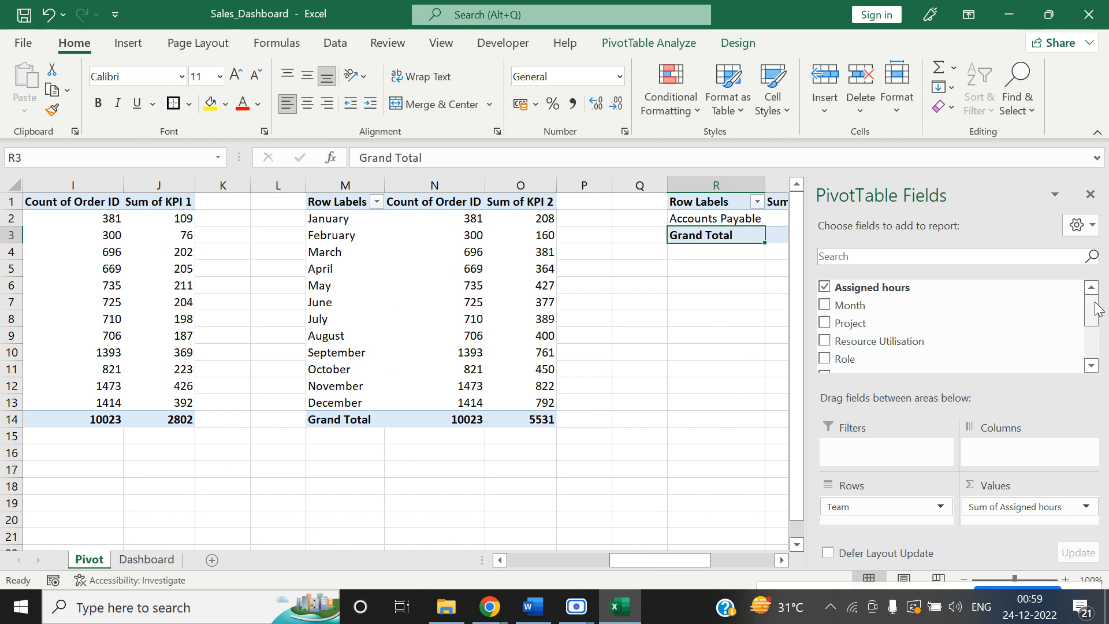
{"action": "mouse_move", "coordinate": [1091, 323]}
{"action": "left_mouse_down"}
{"action": "mouse_move", "coordinate": [1091, 347]}
{"action": "mouse_move", "coordinate": [1089, 321]}
{"action": "left_mouse_up"}
{"action": "left_click_drag", "start_coordinate": [1079, 315], "coordinate": [1080, 321]}
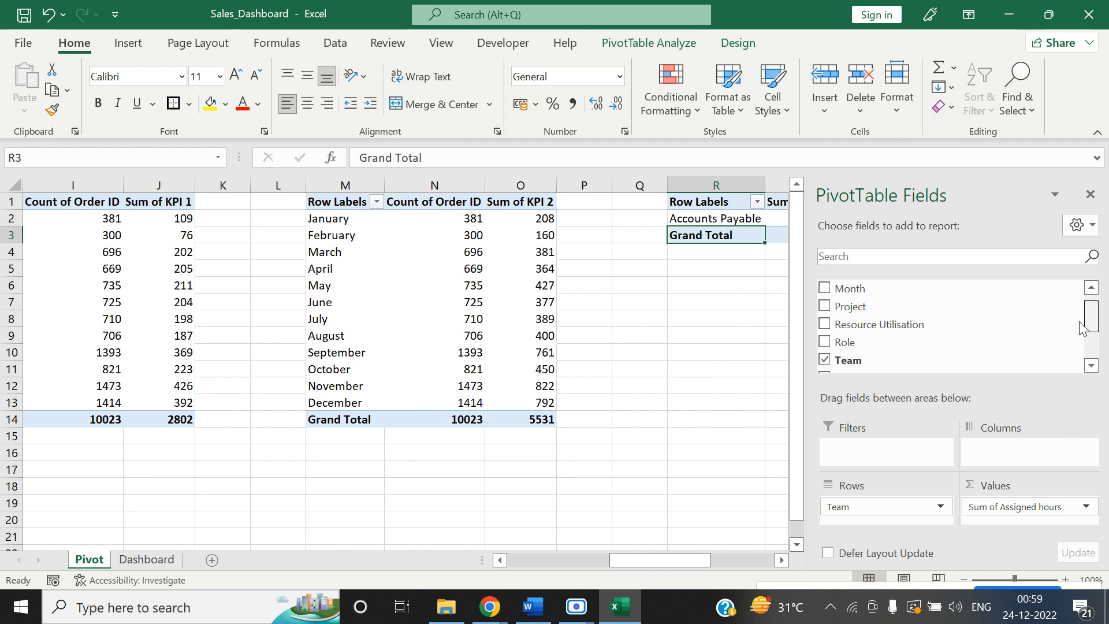
{"action": "scroll", "coordinate": [1082, 327], "scroll_direction": "down", "scroll_amount": 1}
{"action": "scroll", "coordinate": [1082, 297], "scroll_direction": "up", "scroll_amount": 2}
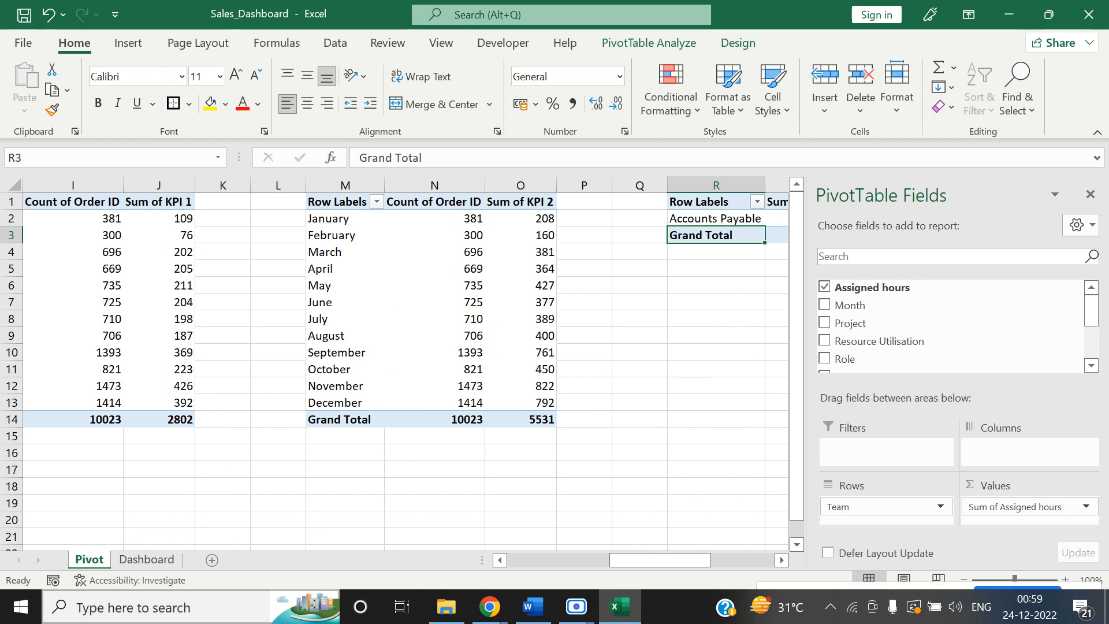
Open the RU_Working workbook from the Dashboard folder and fit all column widths to their contents.
{"action": "left_click", "coordinate": [446, 607]}
{"action": "left_click", "coordinate": [389, 460]}
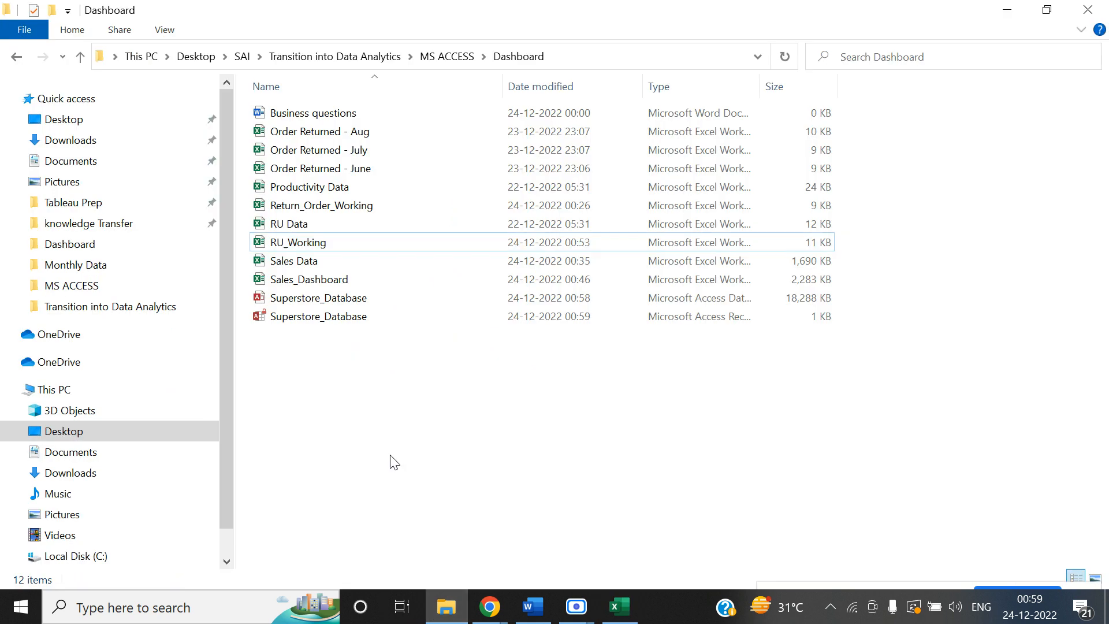
{"action": "double_click", "coordinate": [308, 237]}
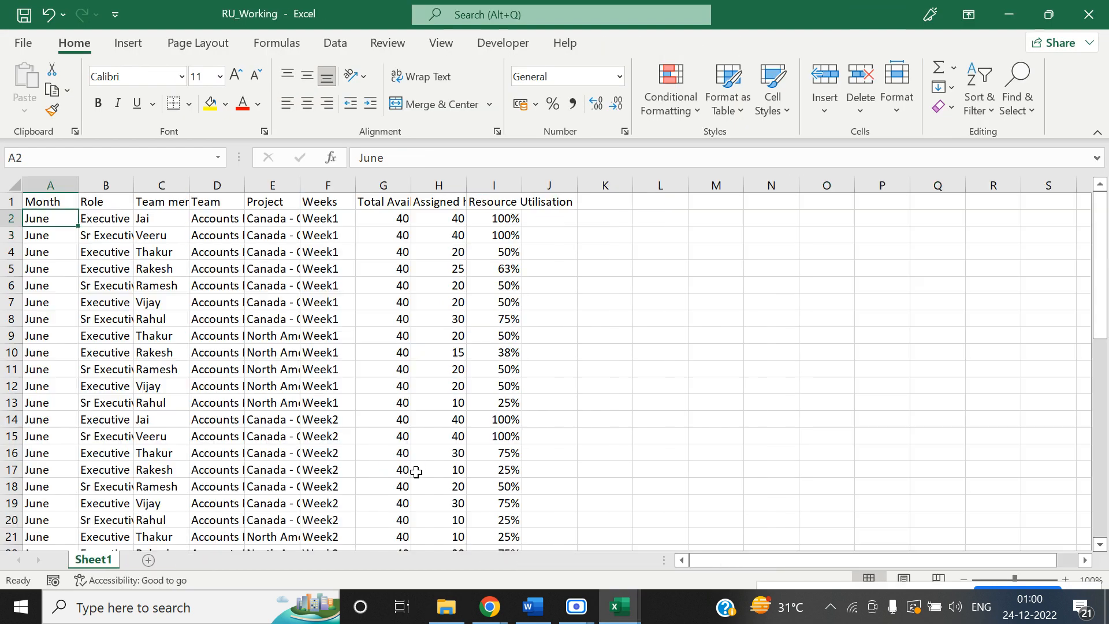
{"action": "key", "text": "Up"}
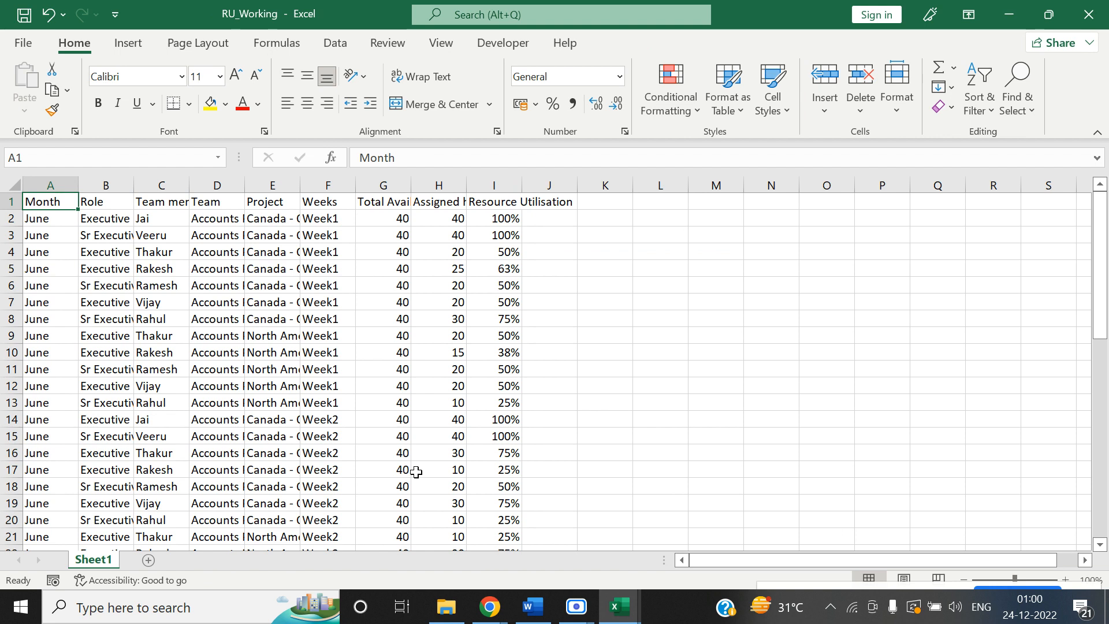
{"action": "key", "text": "ctrl+a"}
{"action": "scroll", "coordinate": [416, 472], "scroll_direction": "down", "scroll_amount": 7}
{"action": "scroll", "coordinate": [416, 472], "scroll_direction": "up", "scroll_amount": 7}
{"action": "key", "text": "alt+h"}
{"action": "key", "text": "o"}
{"action": "key", "text": "i"}
{"action": "key", "text": "Right"}
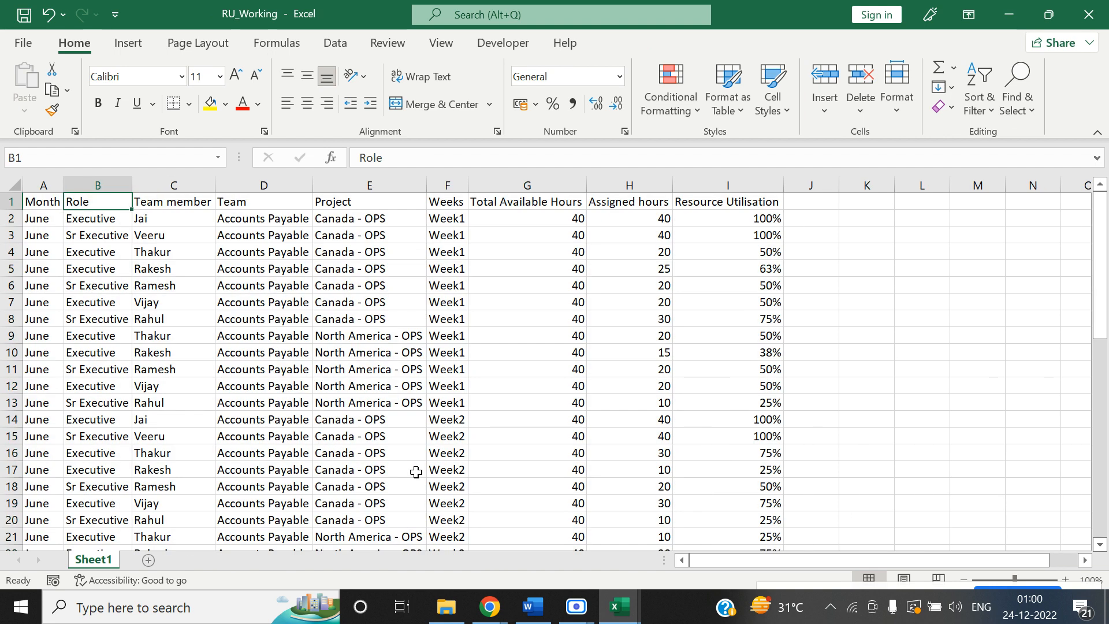
Examine the Team and Project columns of RU_Working, close the workbook without saving and return to the Dashboard folder.
{"action": "key", "text": "Right"}
{"action": "key", "text": "Right"}
{"action": "key", "text": "Down"}
{"action": "key", "text": "Right"}
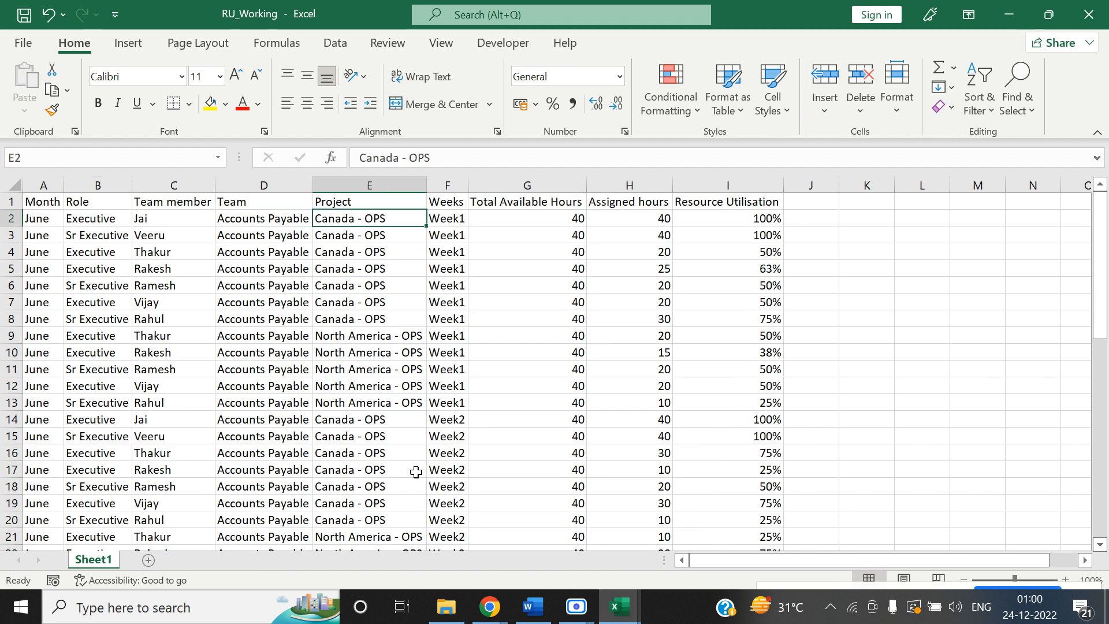
{"action": "key", "text": "Left"}
{"action": "key", "text": "Right"}
{"action": "left_click", "coordinate": [1089, 14]}
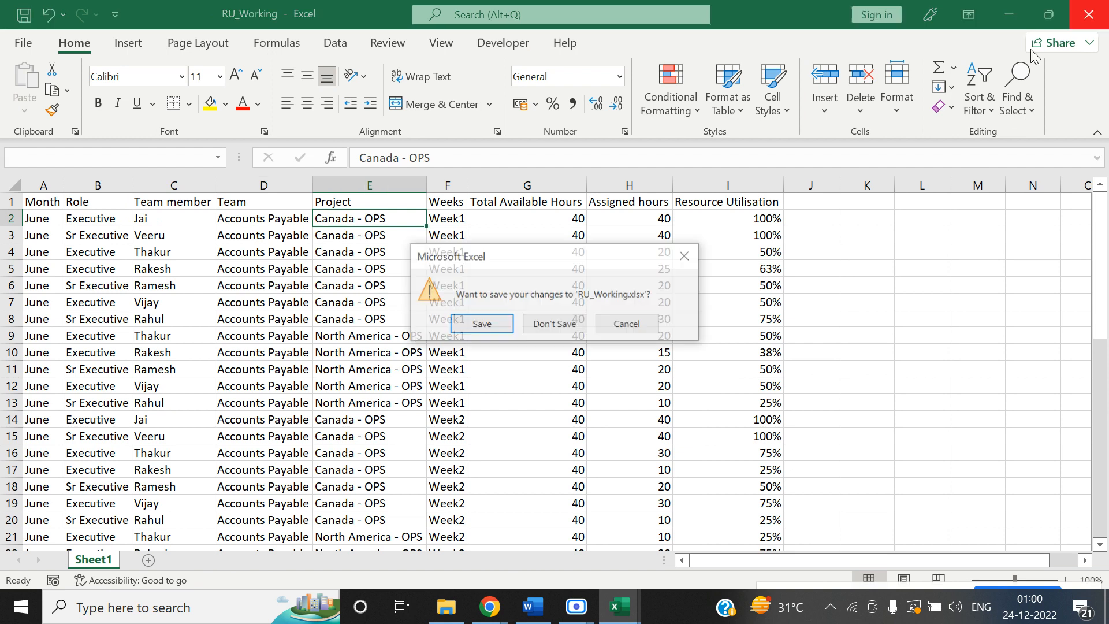
{"action": "left_click", "coordinate": [555, 324]}
{"action": "key", "text": "alt+Tab"}
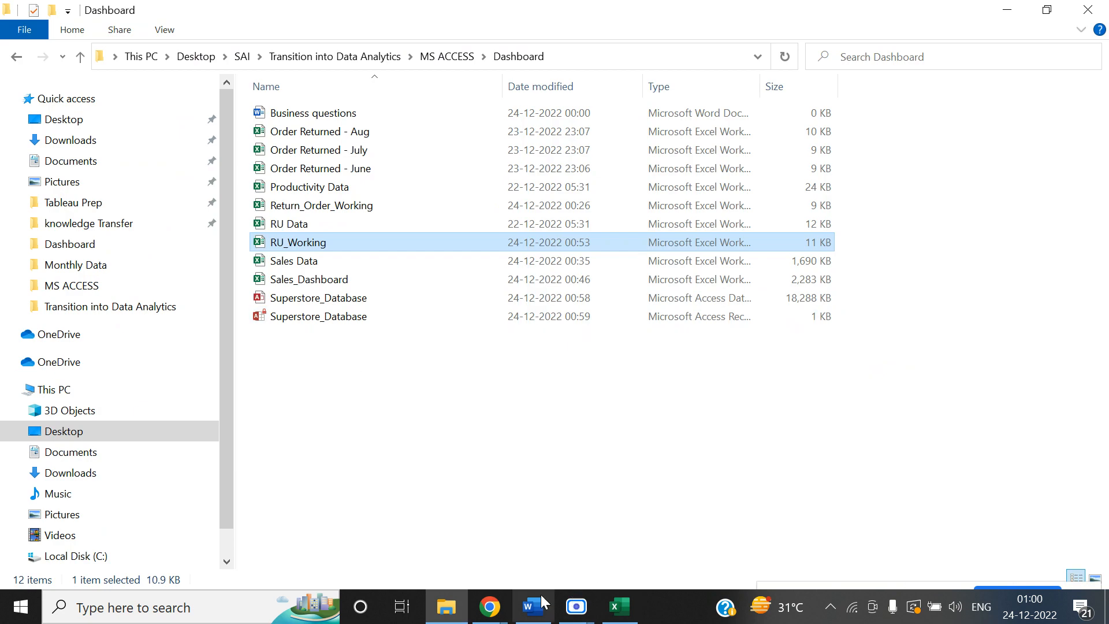
Return to the Sales_Dashboard workbook, try Project in the PivotTable's columns, take it out again and close the field list.
{"action": "left_click", "coordinate": [633, 598]}
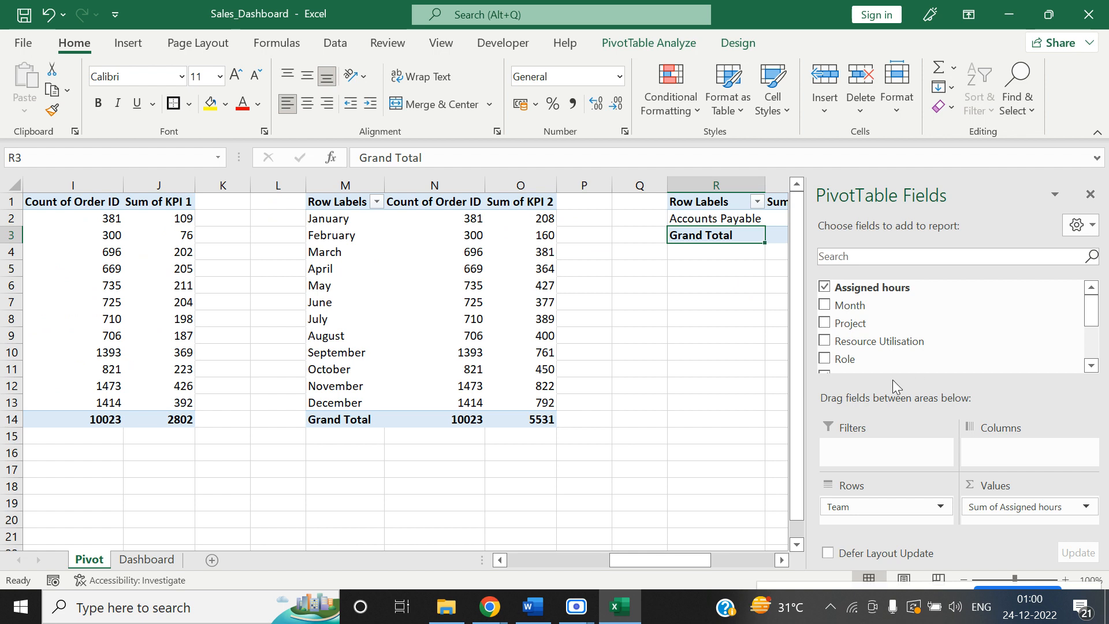
{"action": "left_click_drag", "start_coordinate": [850, 323], "coordinate": [991, 464]}
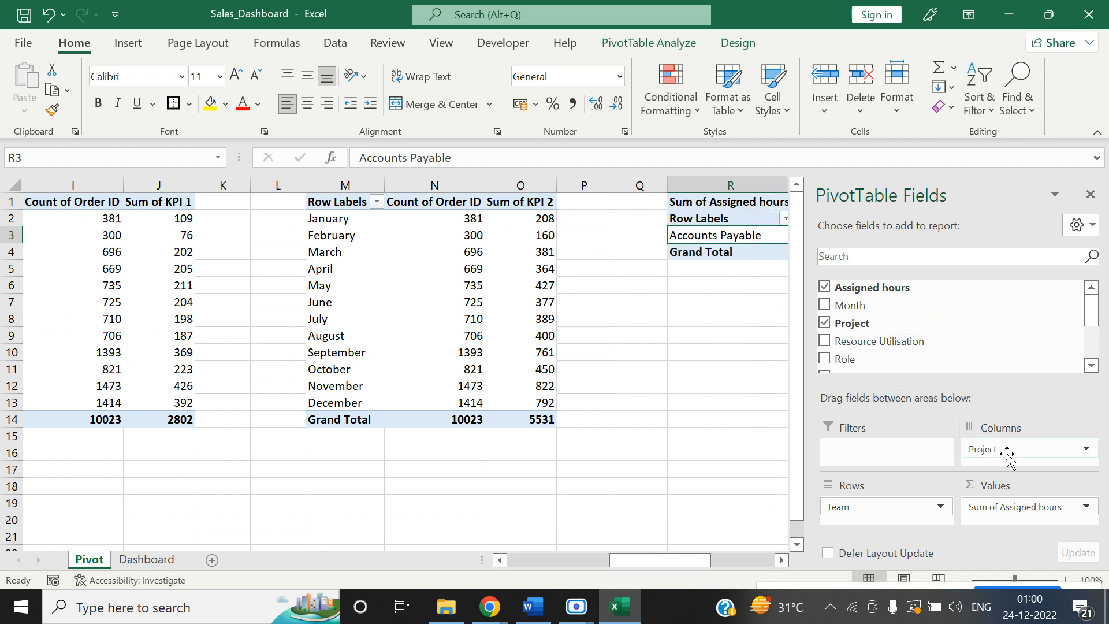
{"action": "left_click_drag", "start_coordinate": [1008, 457], "coordinate": [925, 306]}
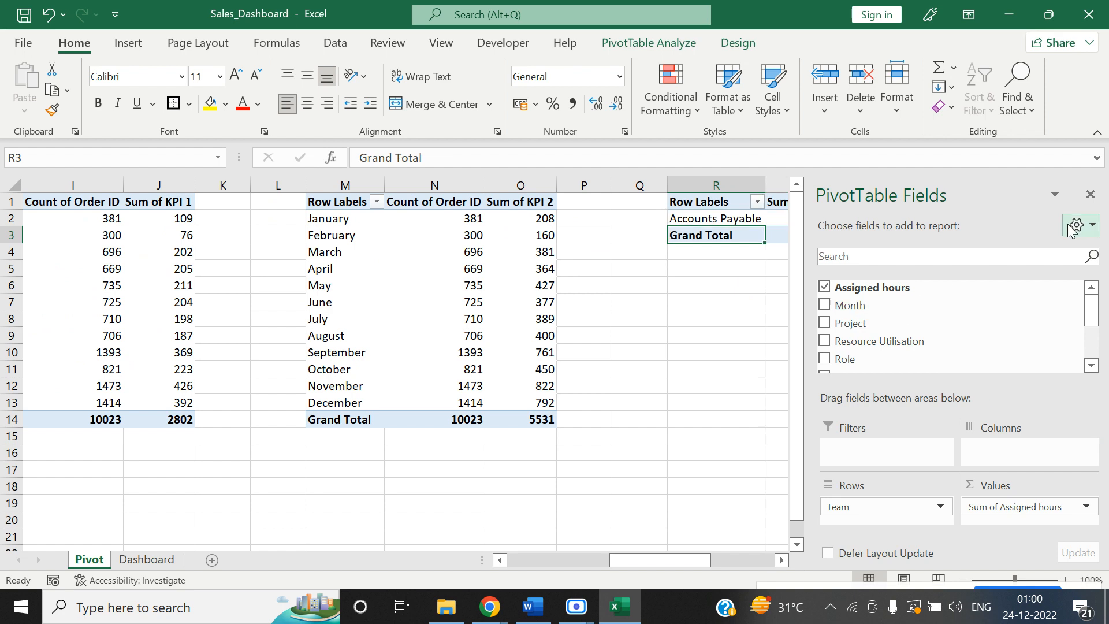
{"action": "left_click", "coordinate": [1090, 197]}
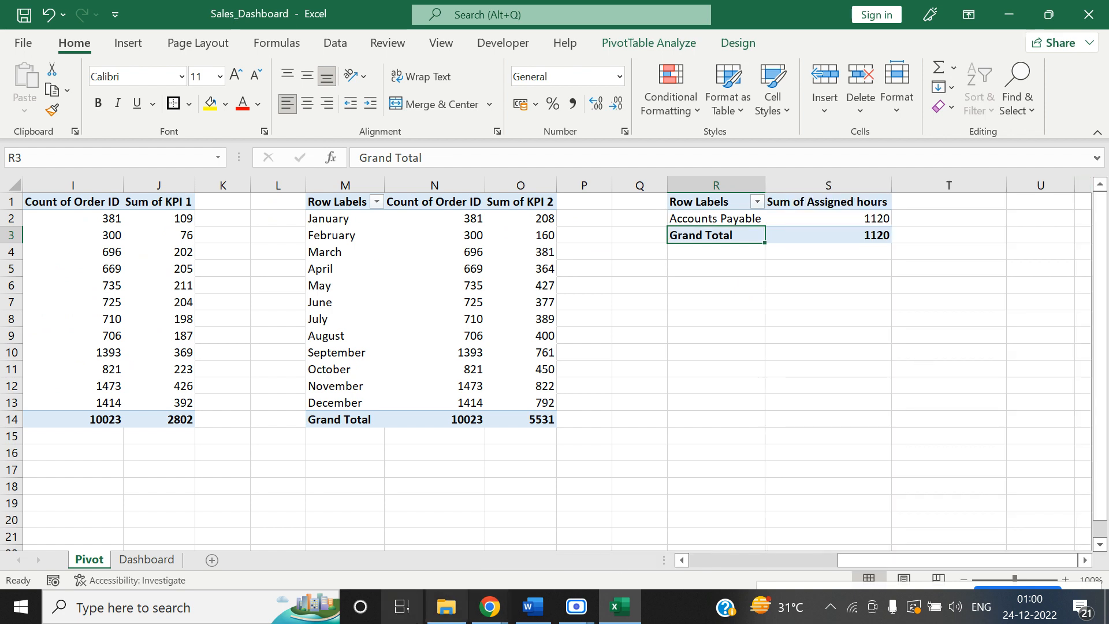
Open Superstore_Database from the Dashboard folder and examine the RU_Link and RU_Append tables, closing each one.
{"action": "left_click", "coordinate": [446, 607]}
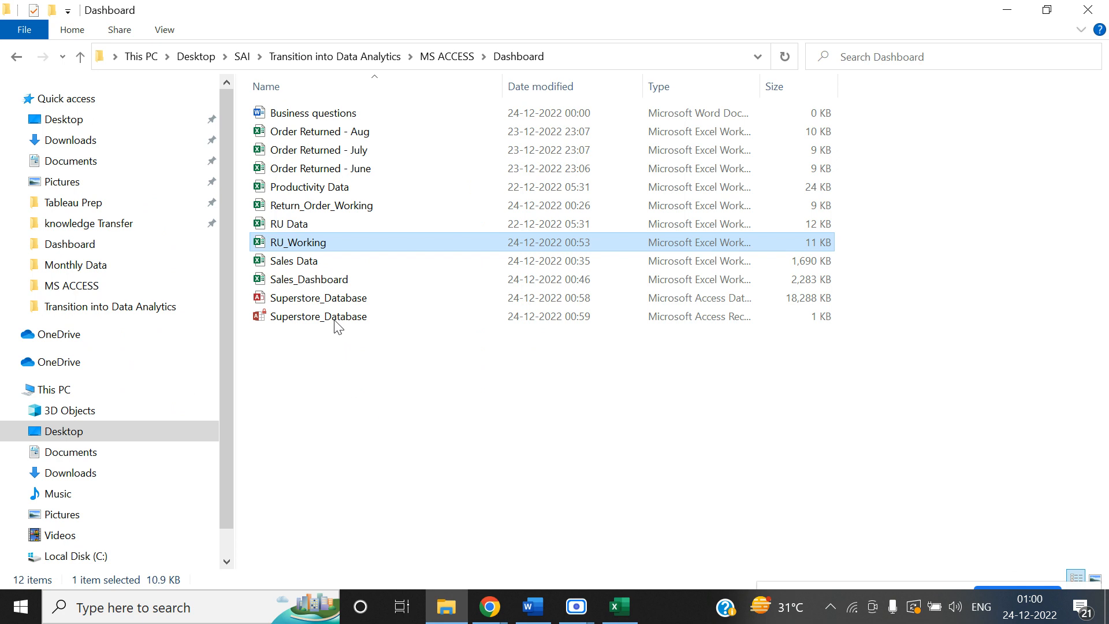
{"action": "double_click", "coordinate": [327, 299]}
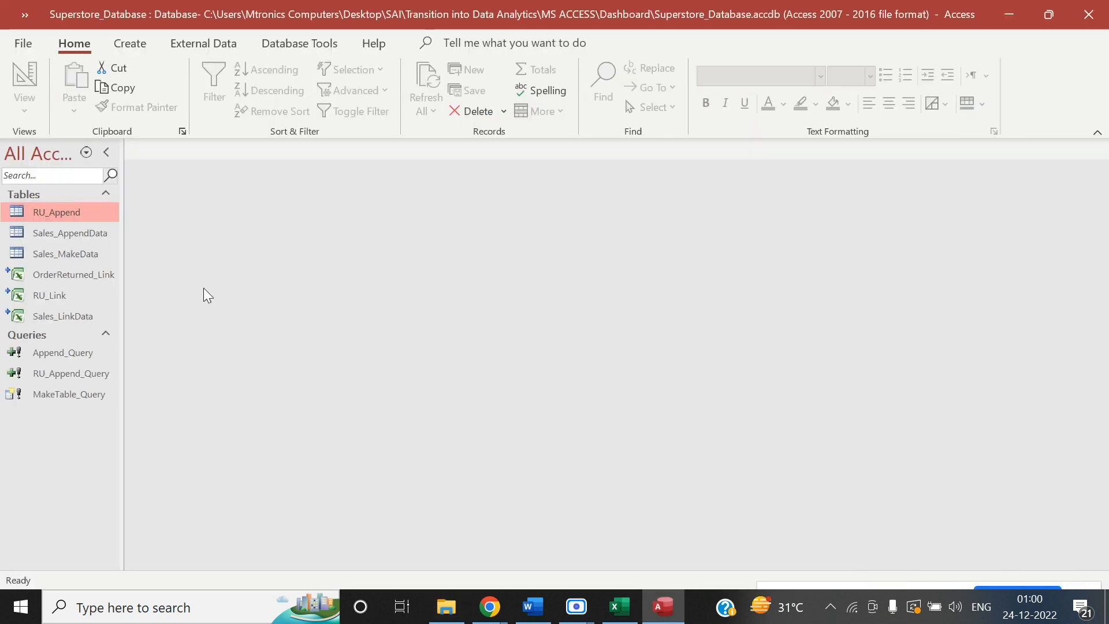
{"action": "double_click", "coordinate": [62, 294]}
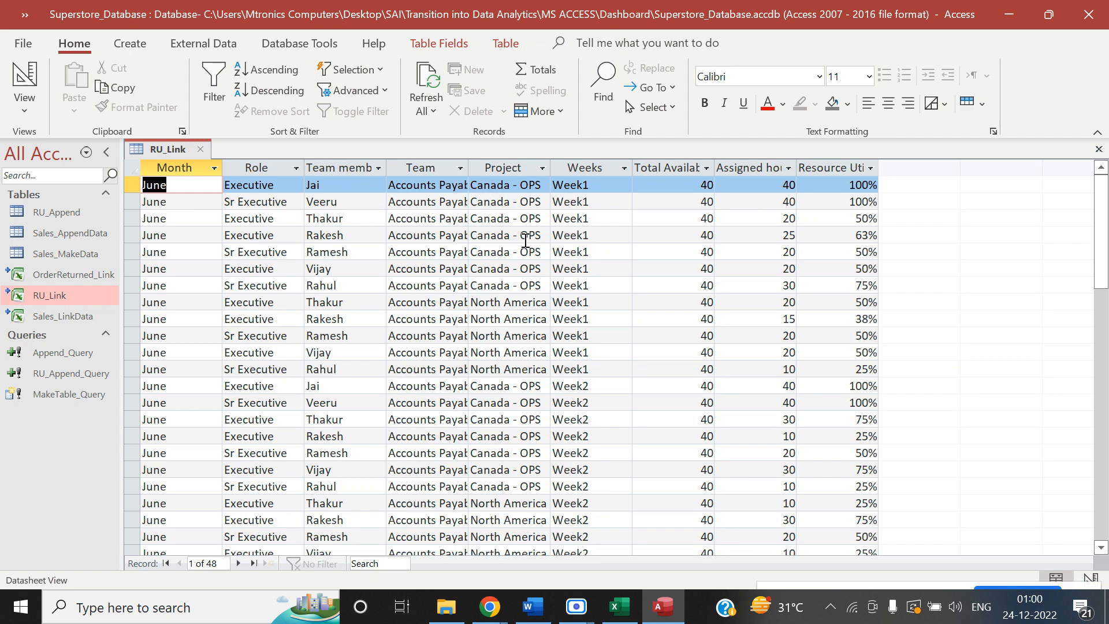
{"action": "left_click", "coordinate": [200, 147]}
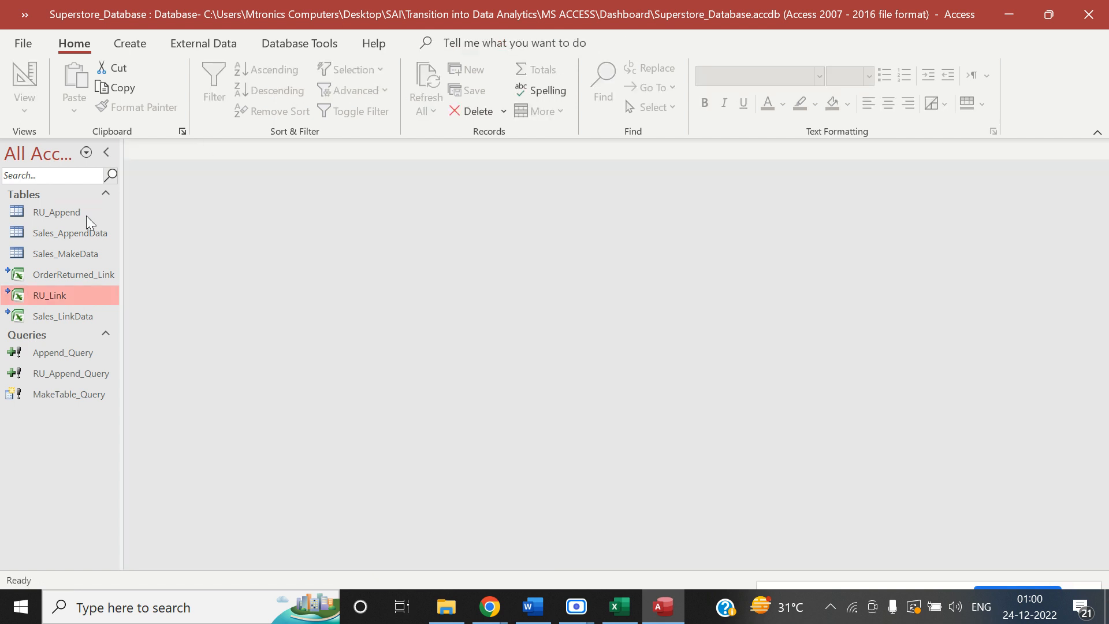
{"action": "double_click", "coordinate": [57, 214]}
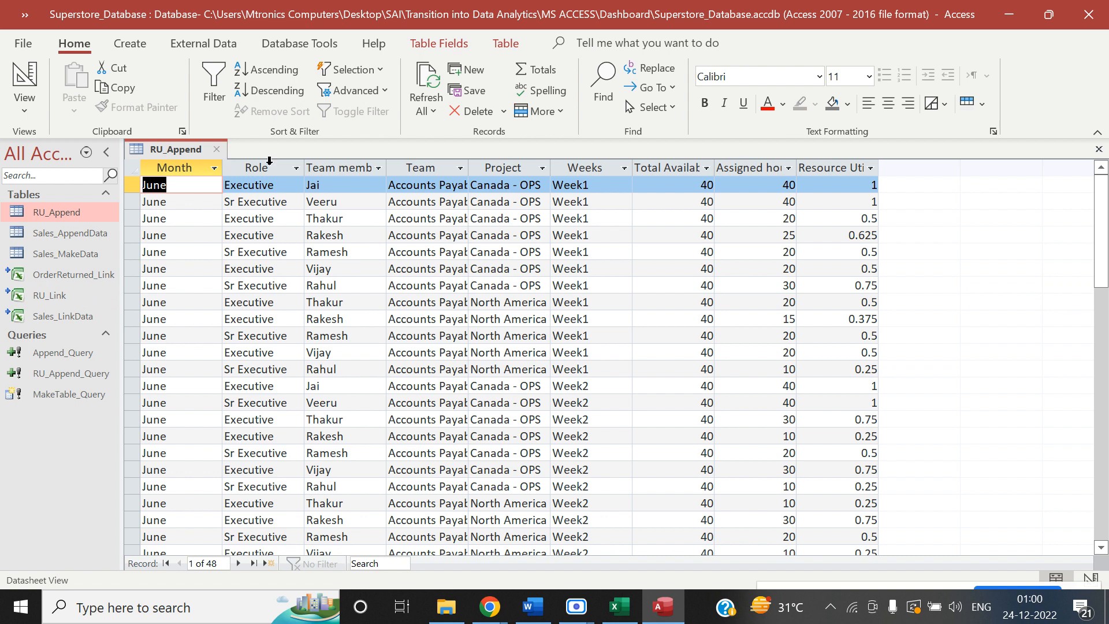
{"action": "left_click", "coordinate": [218, 149]}
Switch to the Sales_Dashboard workbook and delete the Assigned hours PivotTable in columns R and S of the Pivot sheet.
{"action": "left_click", "coordinate": [619, 606]}
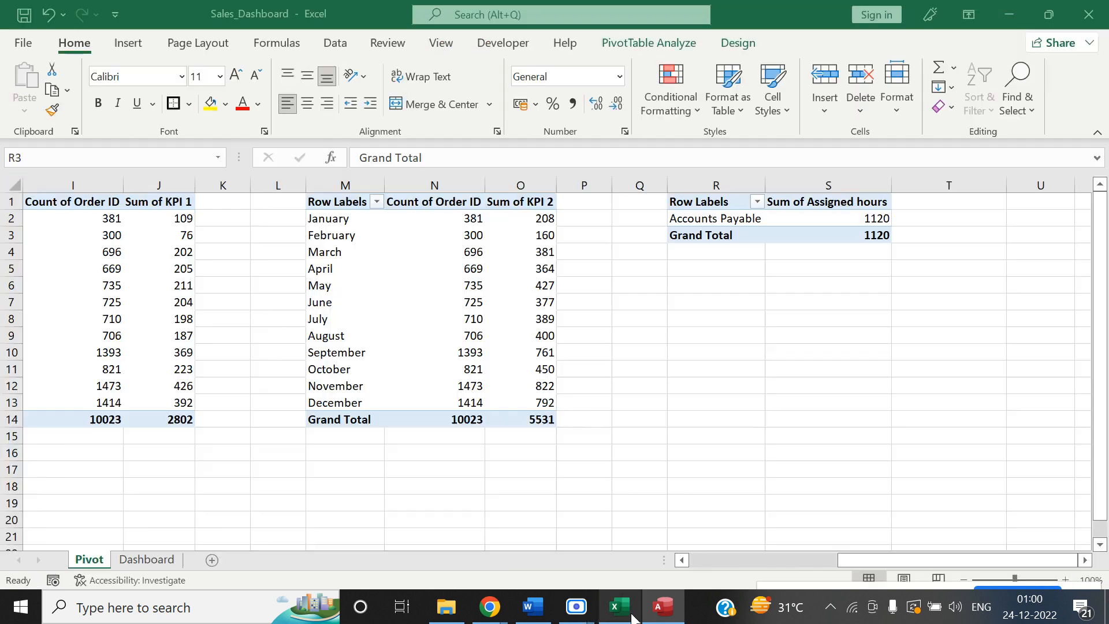
{"action": "left_click", "coordinate": [734, 206]}
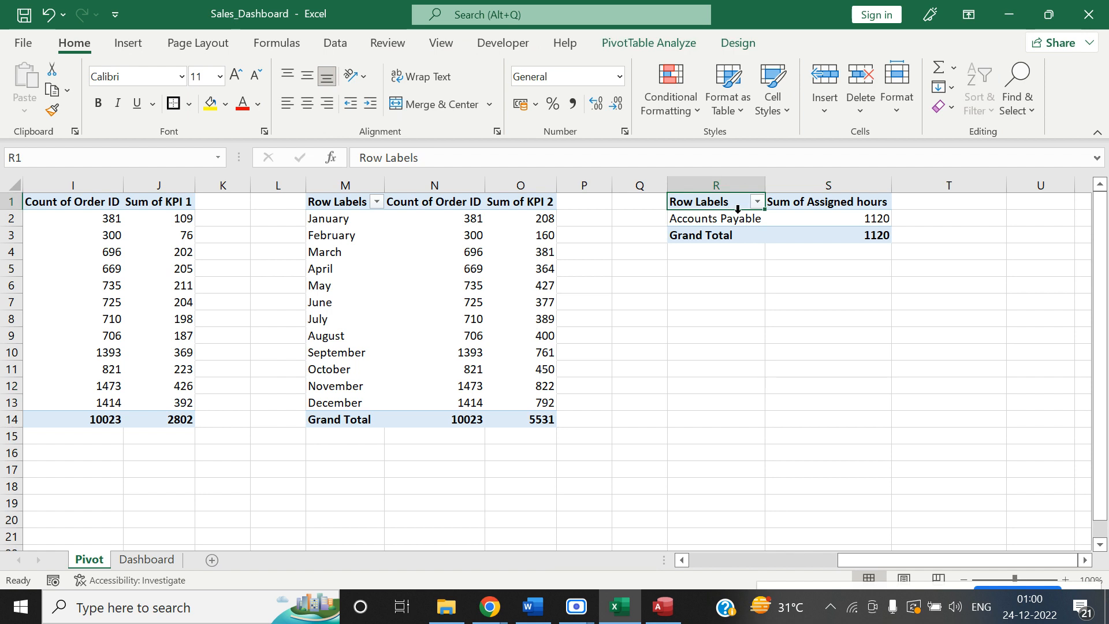
{"action": "left_click", "coordinate": [742, 219]}
{"action": "right_click", "coordinate": [744, 223]}
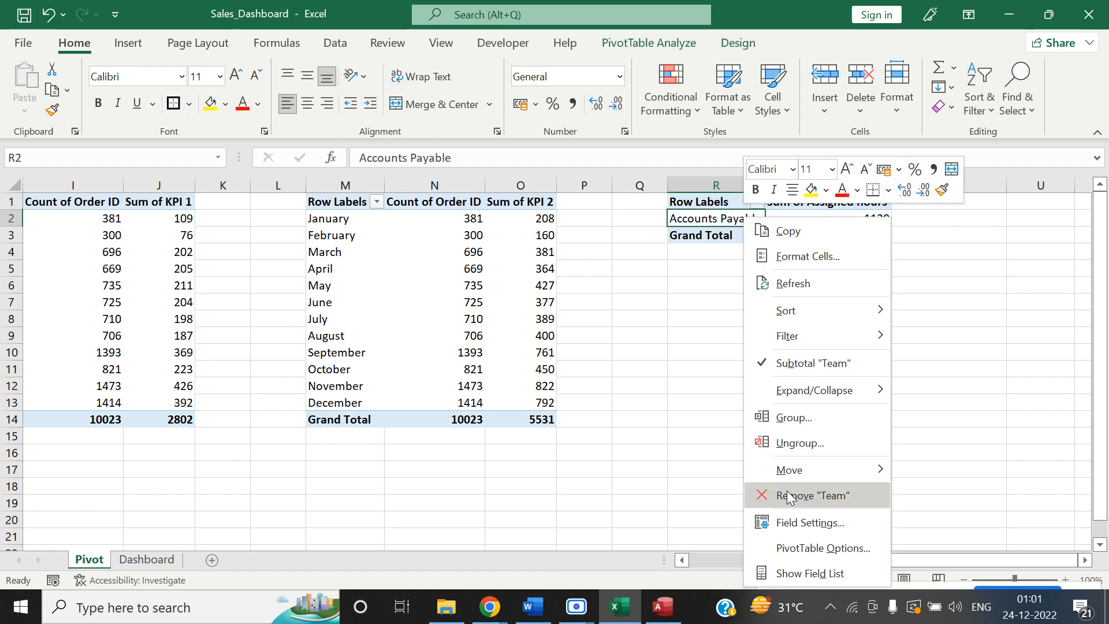
{"action": "left_click", "coordinate": [1000, 377]}
{"action": "left_click_drag", "start_coordinate": [739, 193], "coordinate": [808, 178]}
{"action": "key", "text": "Delete"}
{"action": "left_click", "coordinate": [808, 177]}
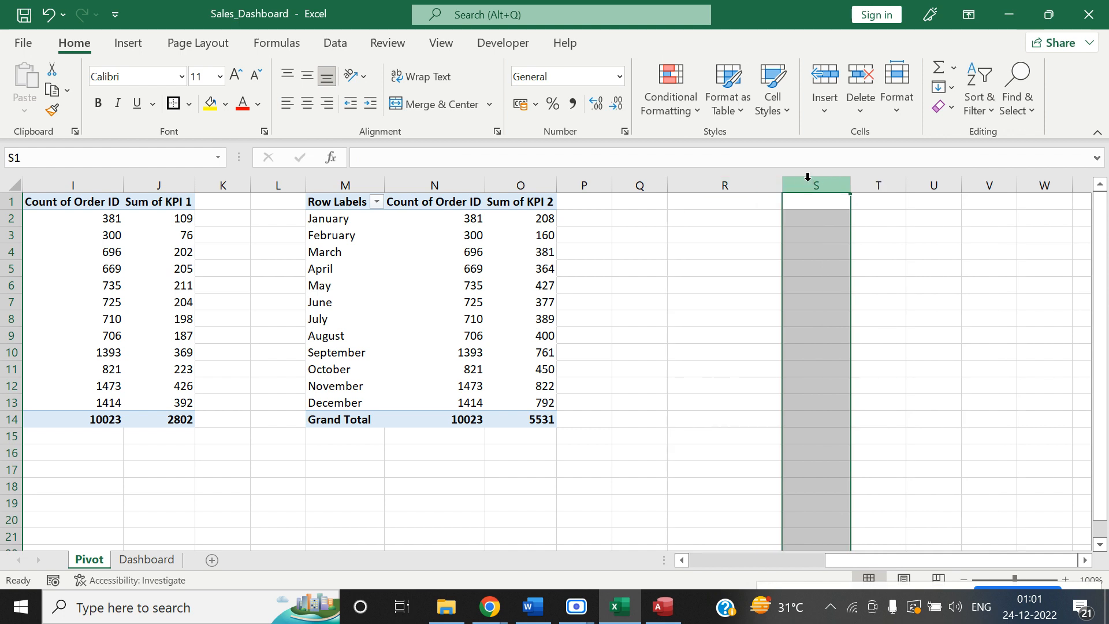
Examine the Team and Project filter values of the RU_Append table in Access without filtering, and return to Excel.
{"action": "left_click", "coordinate": [663, 607]}
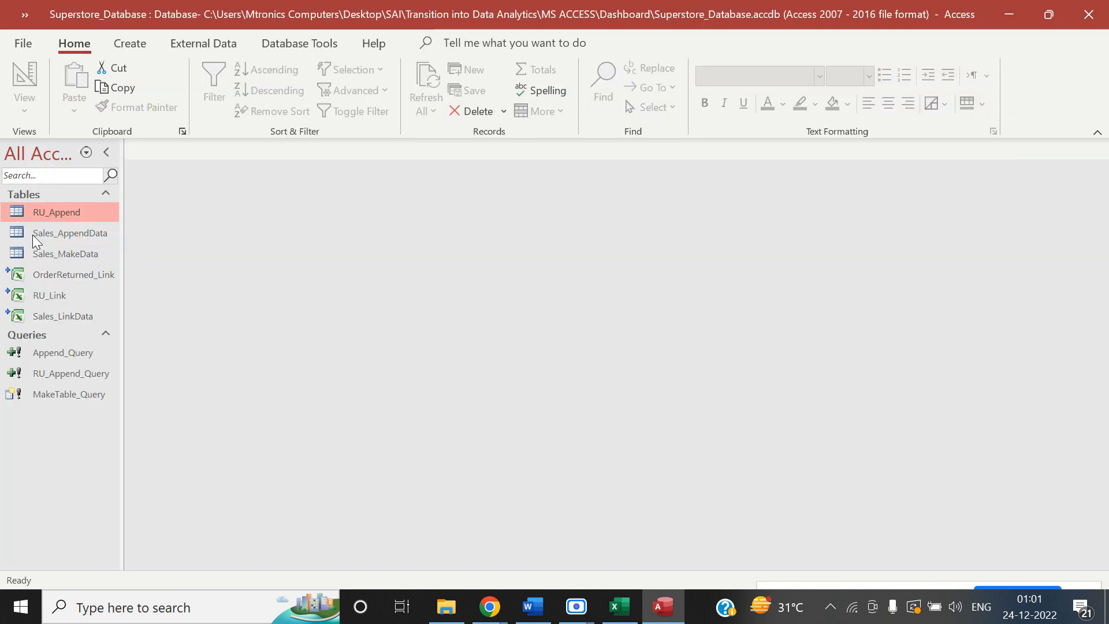
{"action": "double_click", "coordinate": [23, 217]}
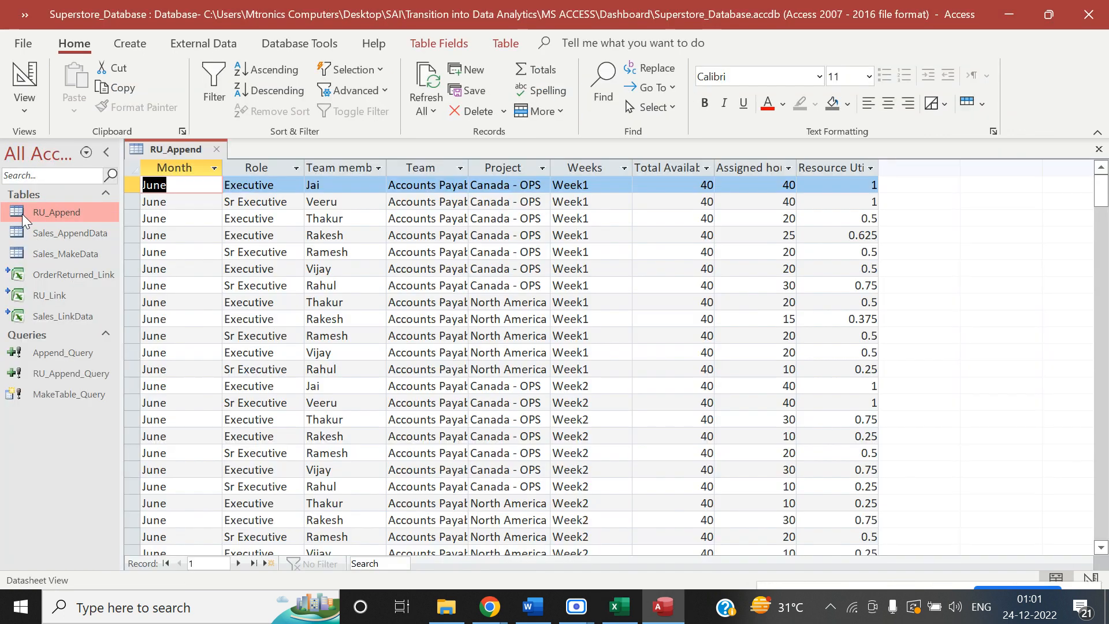
{"action": "left_click", "coordinate": [456, 168]}
{"action": "left_click", "coordinate": [461, 168]}
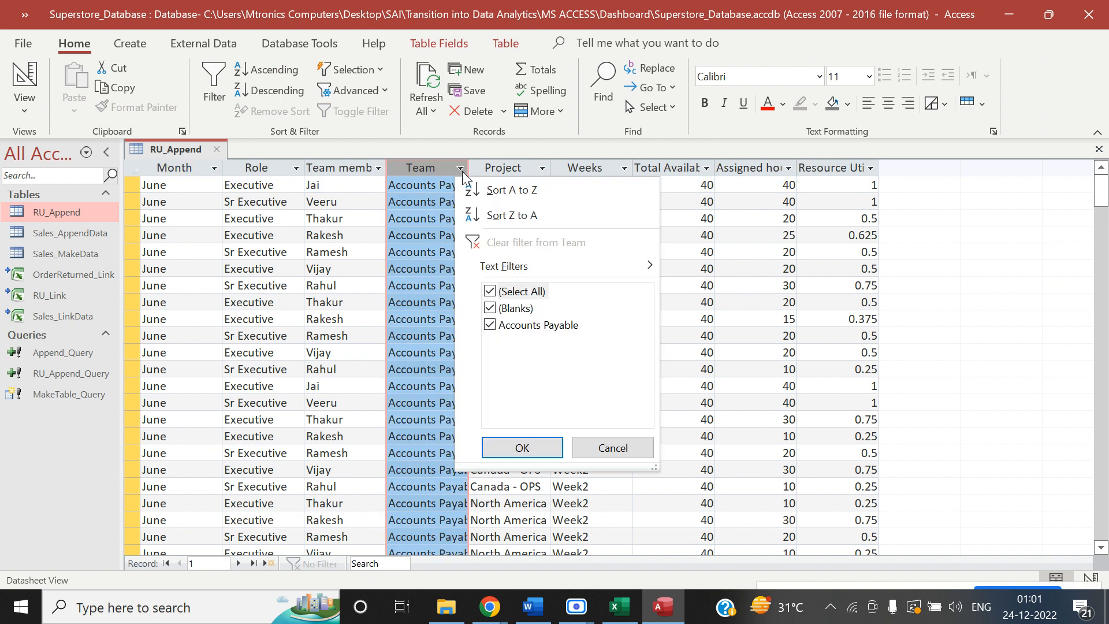
{"action": "left_click", "coordinate": [610, 449]}
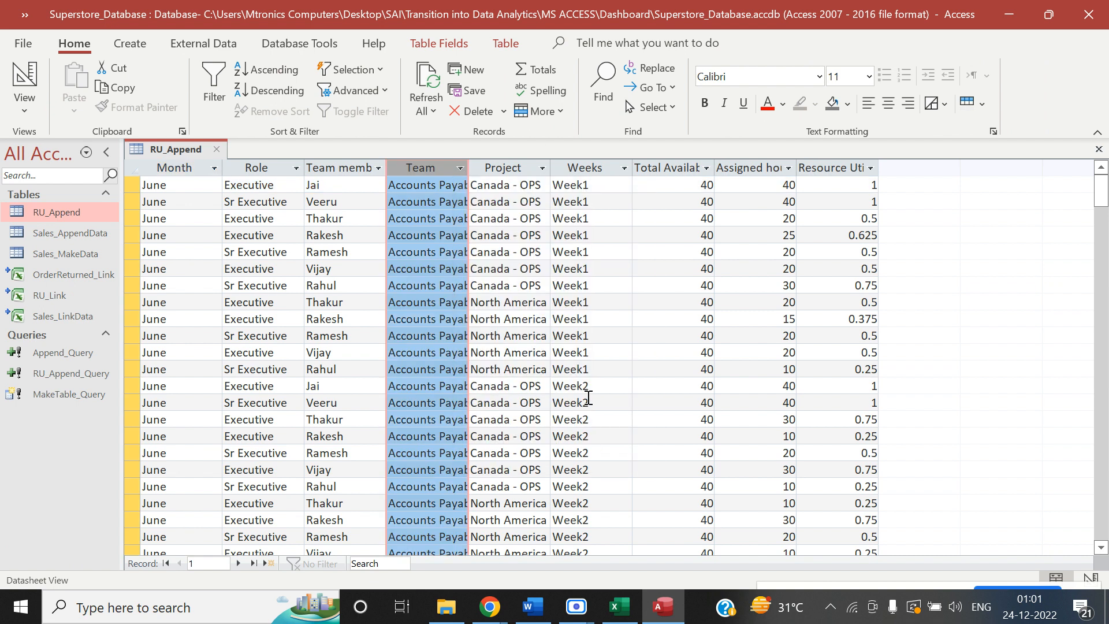
{"action": "left_click", "coordinate": [543, 168]}
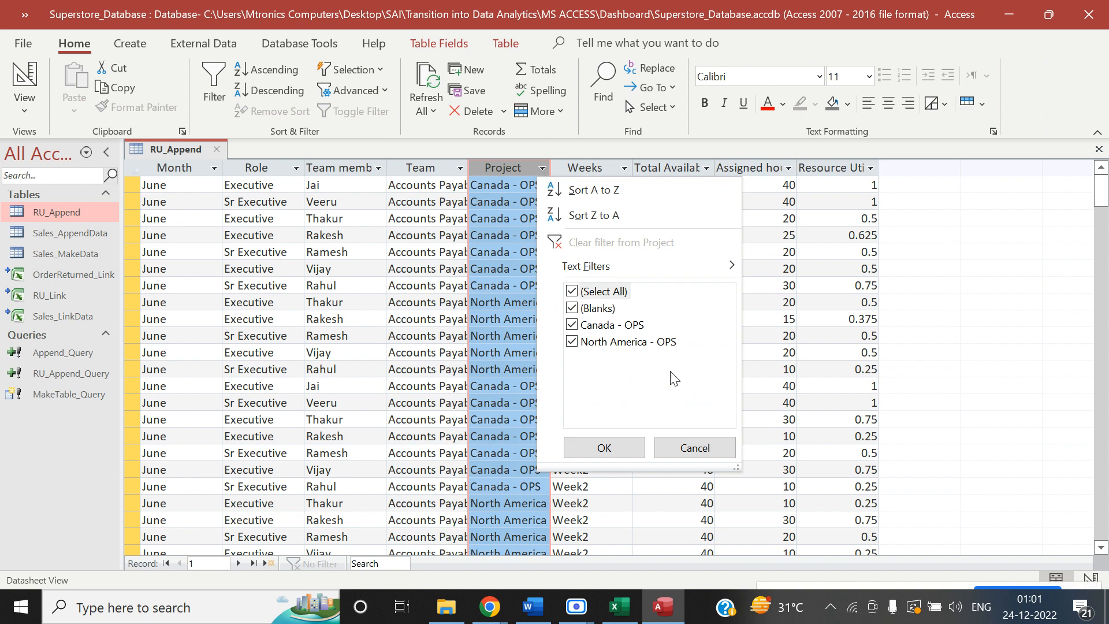
{"action": "left_click", "coordinate": [693, 446]}
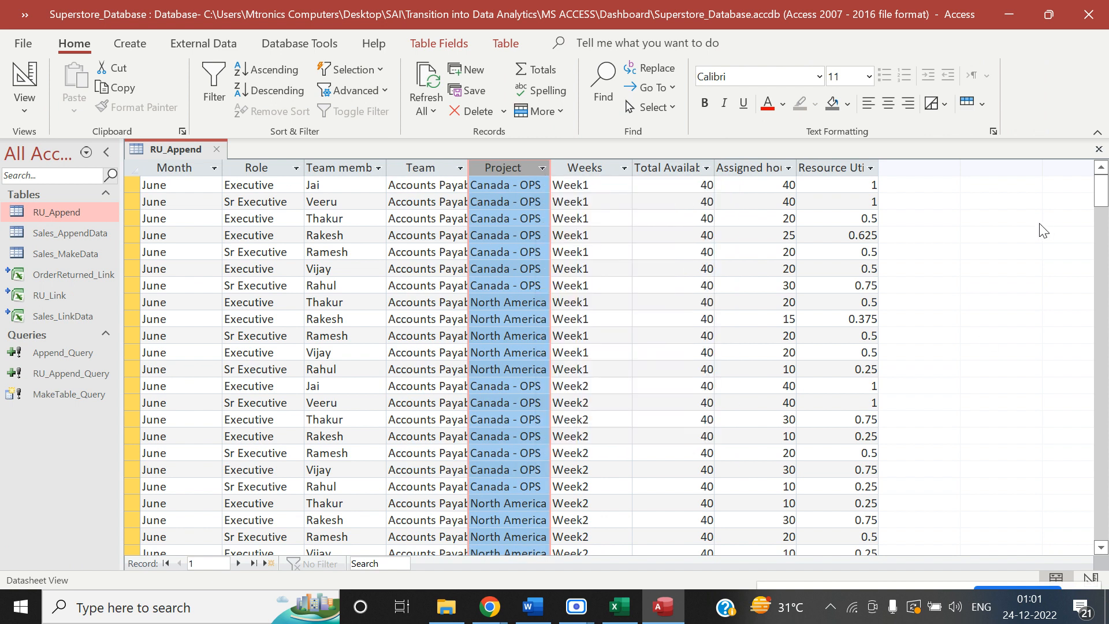
{"action": "key", "text": "alt+Tab"}
Start a PivotTable from an external data source at cell Q1 and choose Superstore_Database in the Dashboard folder as its connection.
{"action": "left_click_drag", "start_coordinate": [595, 380], "coordinate": [642, 343]}
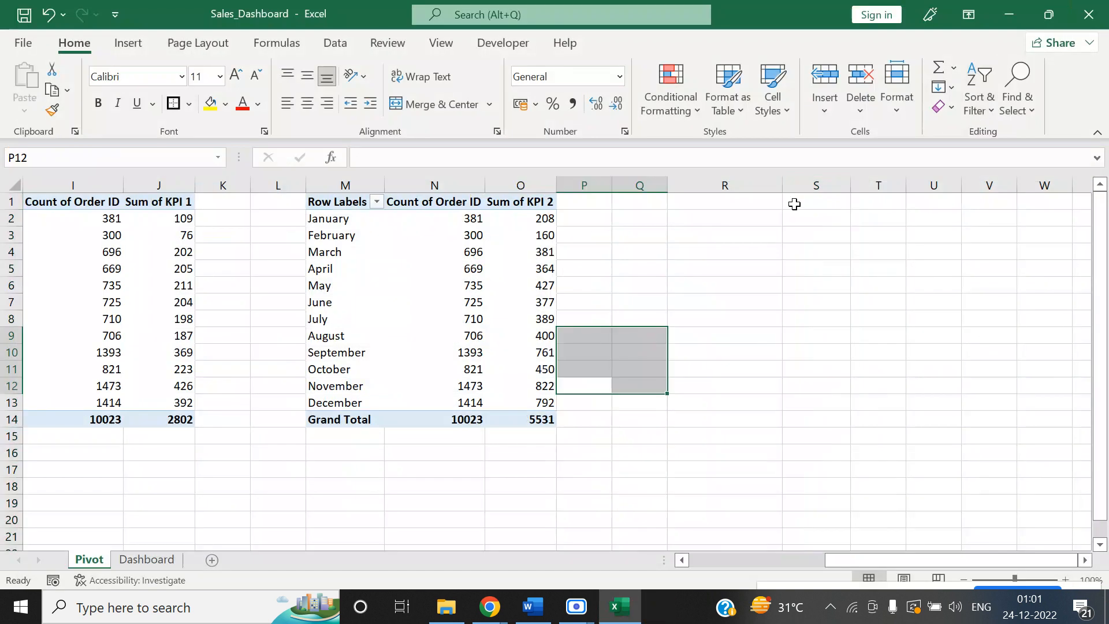
{"action": "left_click", "coordinate": [794, 204]}
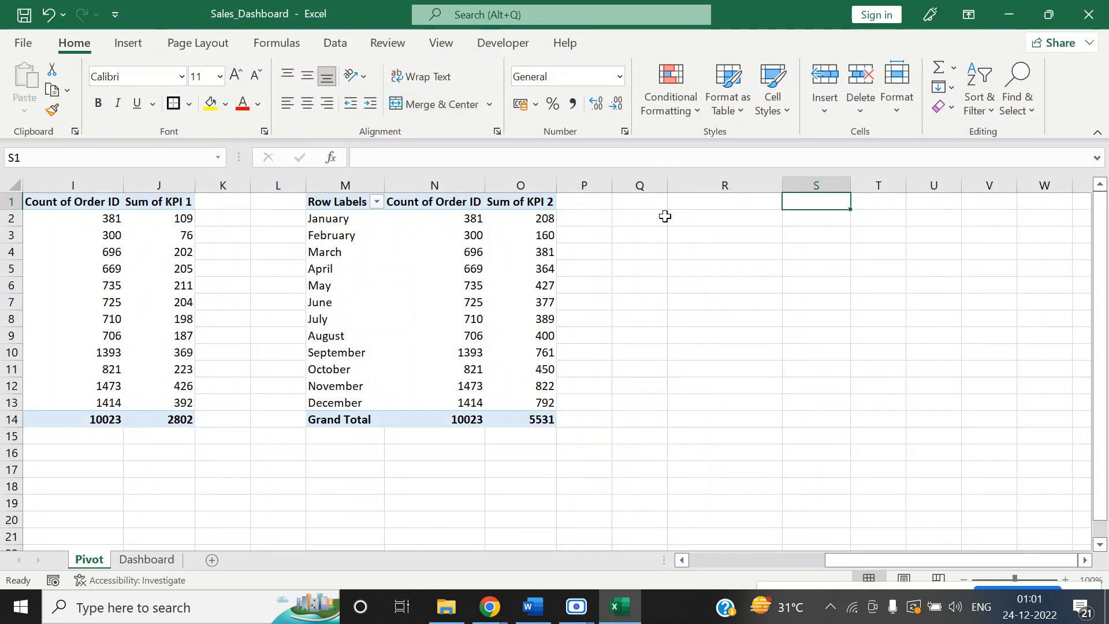
{"action": "left_click", "coordinate": [652, 204]}
{"action": "left_click", "coordinate": [128, 43]}
{"action": "left_click", "coordinate": [36, 102]}
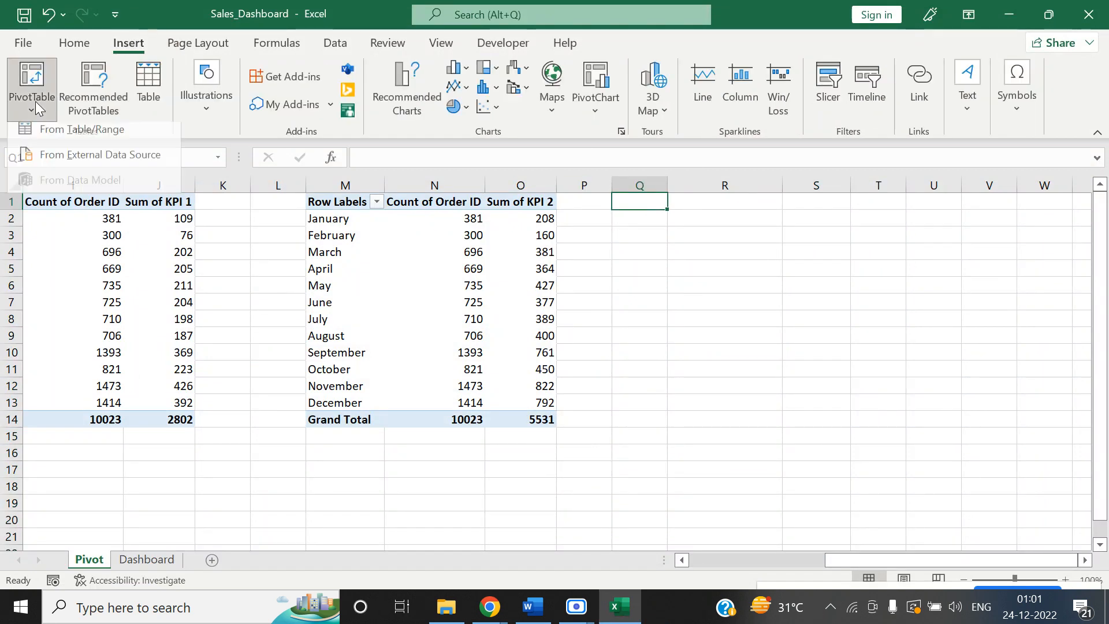
{"action": "left_click", "coordinate": [67, 156]}
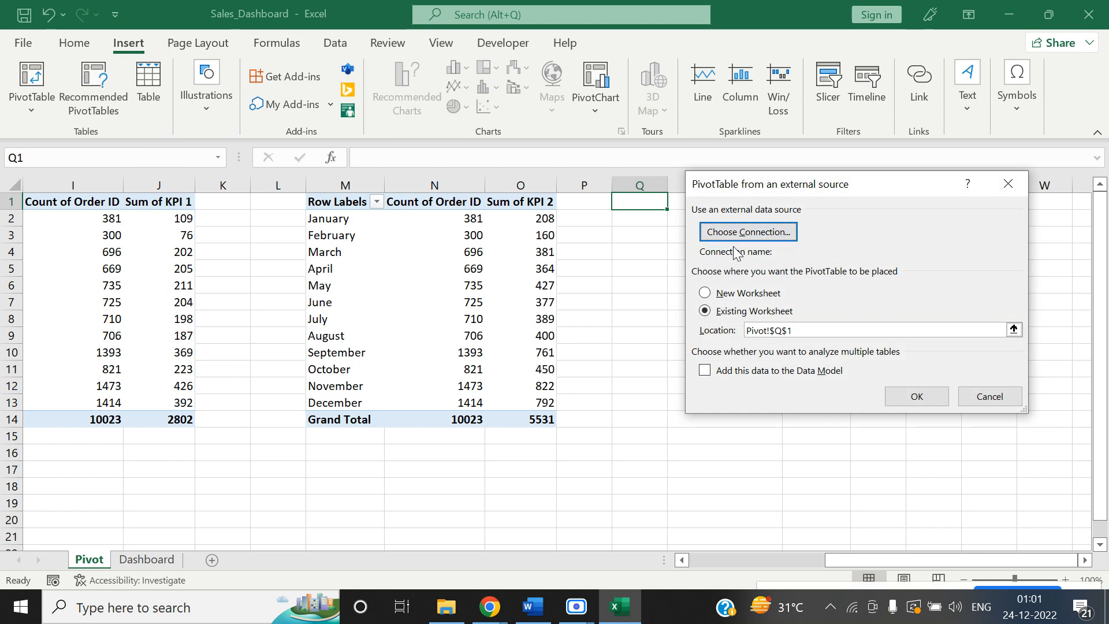
{"action": "left_click", "coordinate": [747, 232]}
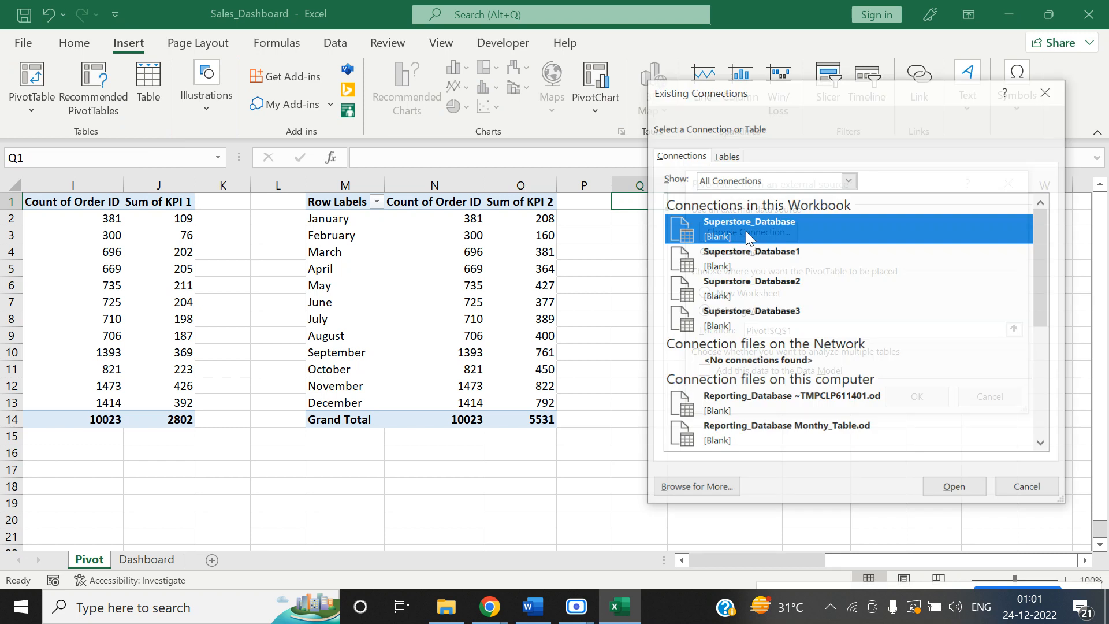
{"action": "left_click", "coordinate": [699, 491]}
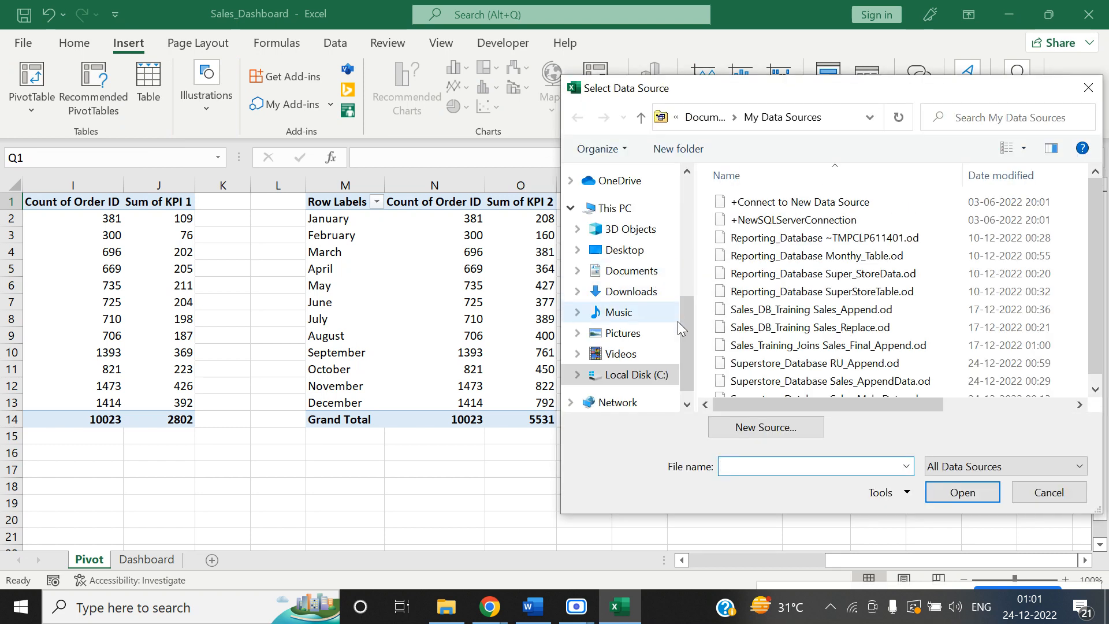
{"action": "left_click_drag", "start_coordinate": [679, 324], "coordinate": [680, 243]}
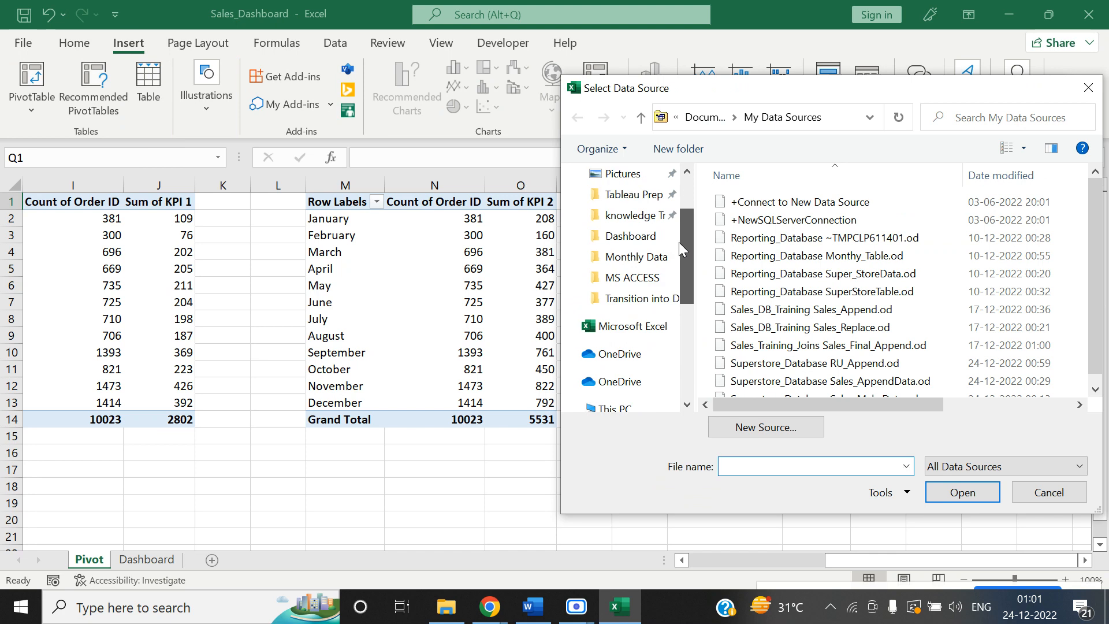
{"action": "left_click", "coordinate": [633, 237]}
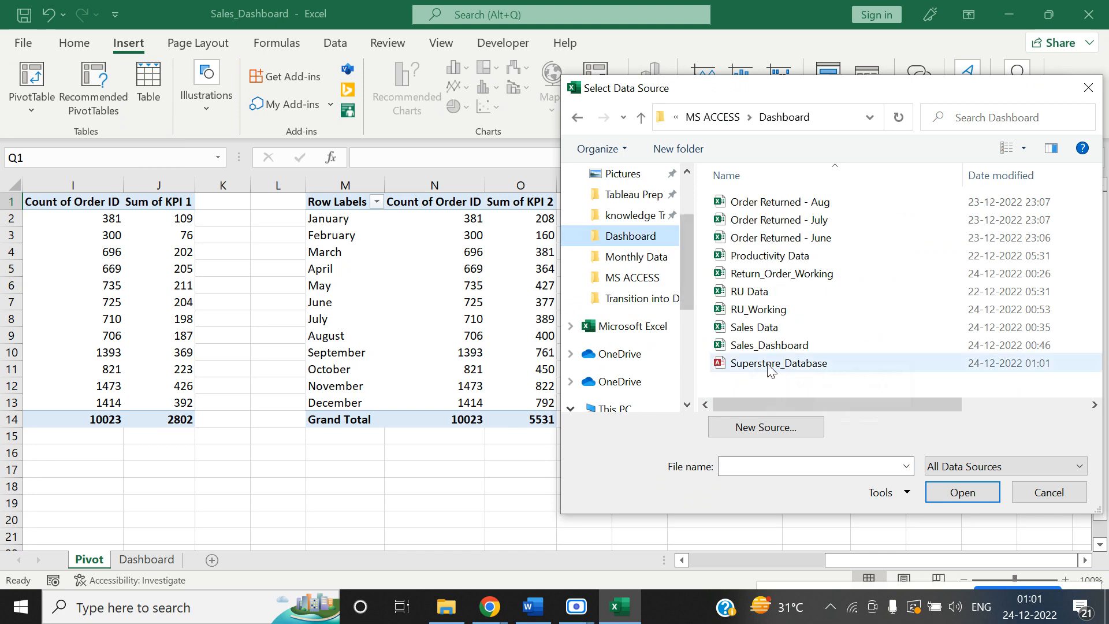
{"action": "left_click", "coordinate": [778, 372]}
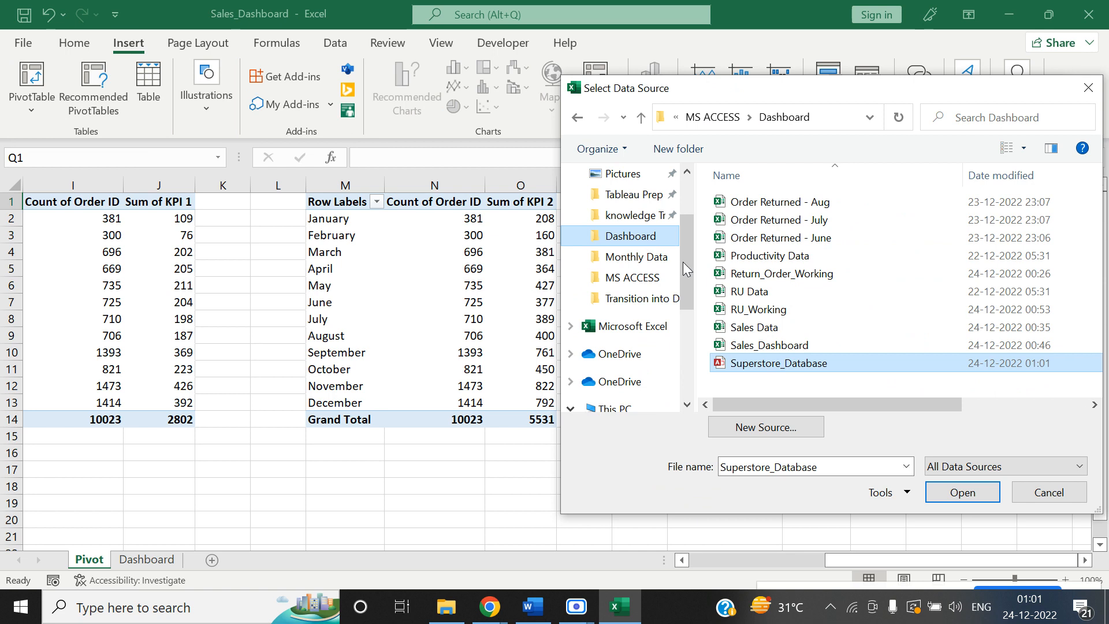
{"action": "left_click", "coordinate": [928, 498]}
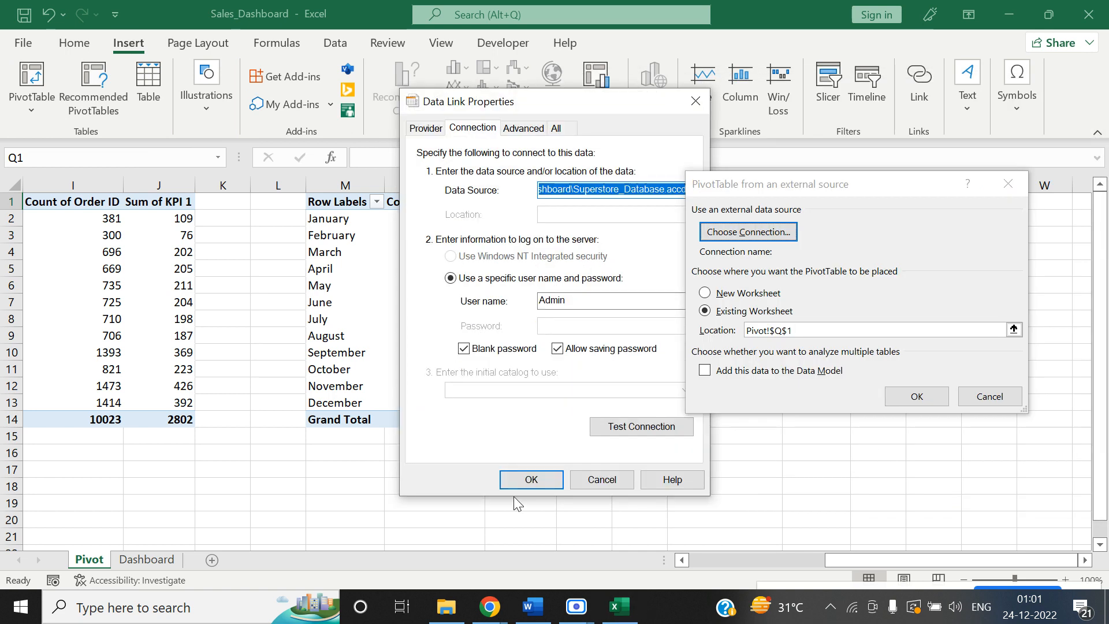
Accept the default connection settings, select the RU_Append table and create the PivotTable at Q1 of the existing Pivot sheet.
{"action": "left_click", "coordinate": [518, 480]}
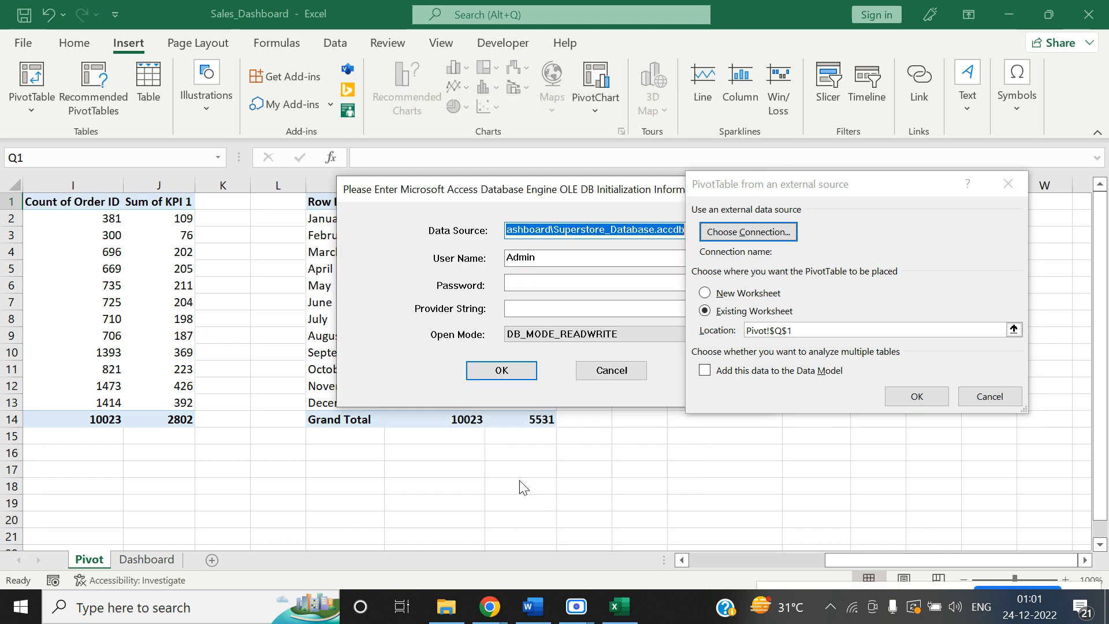
{"action": "left_click", "coordinate": [488, 377]}
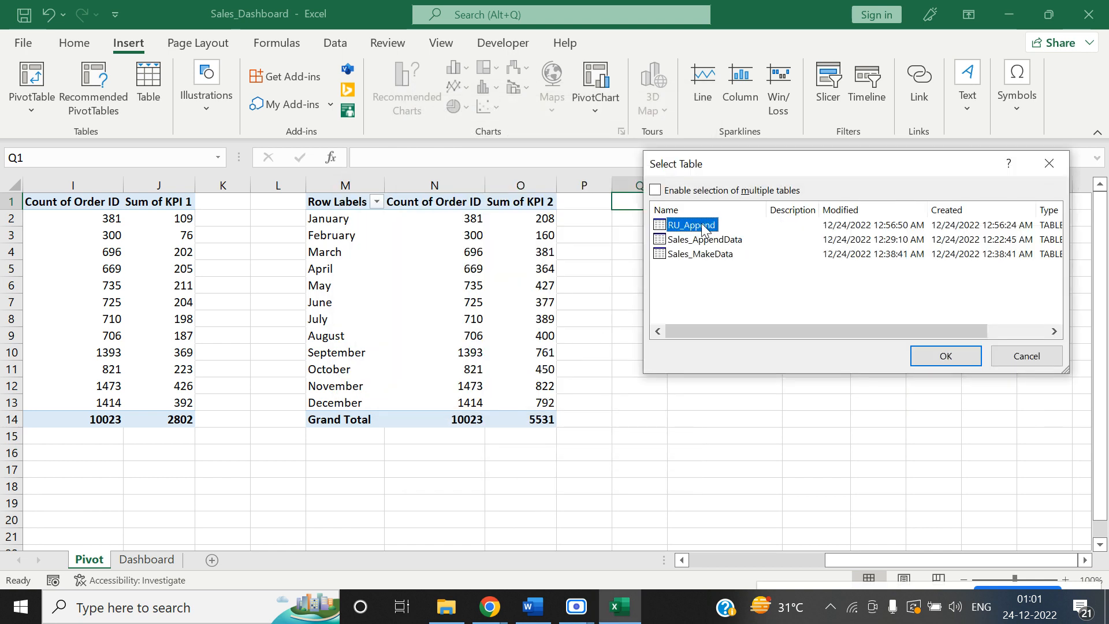
{"action": "left_click", "coordinate": [969, 363]}
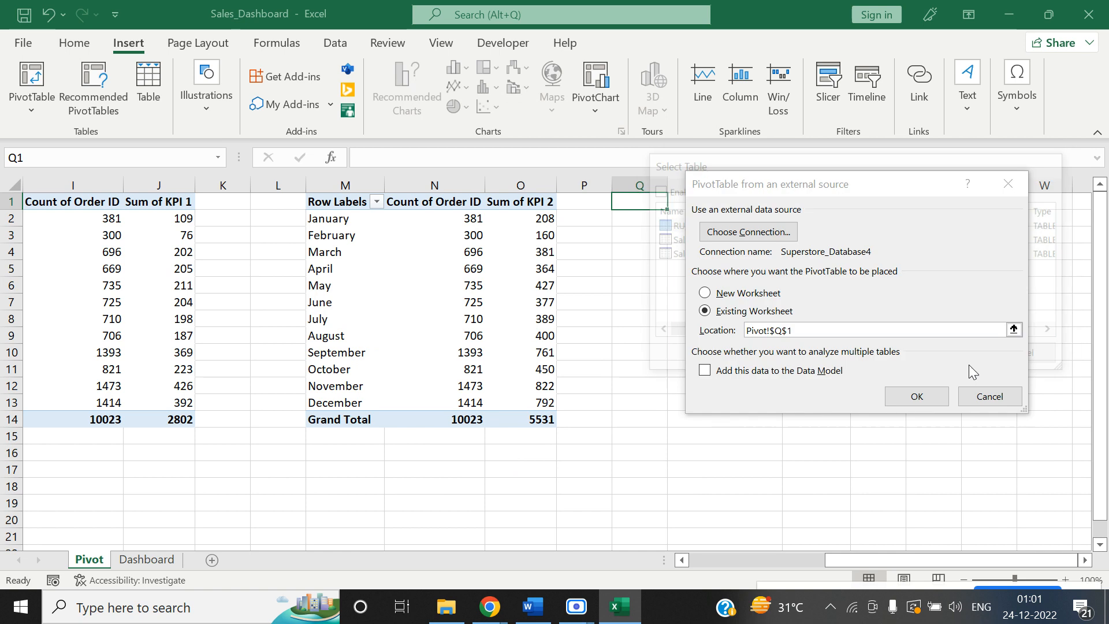
{"action": "left_click", "coordinate": [899, 398]}
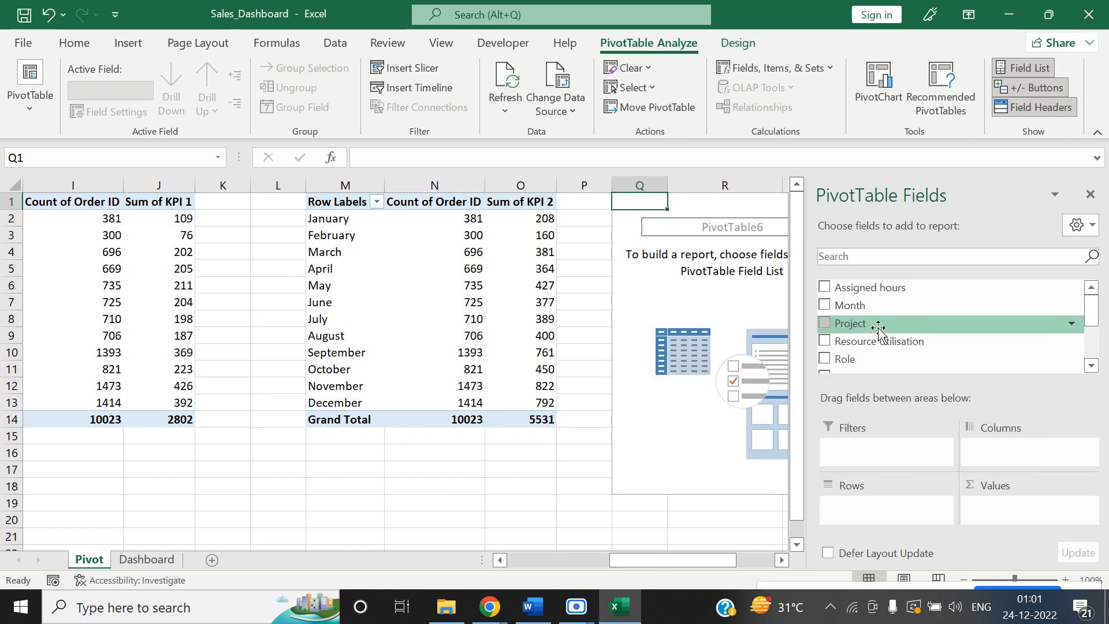
Find the Project field in the new PivotTable's field list and add it to the rows.
{"action": "left_click", "coordinate": [933, 250]}
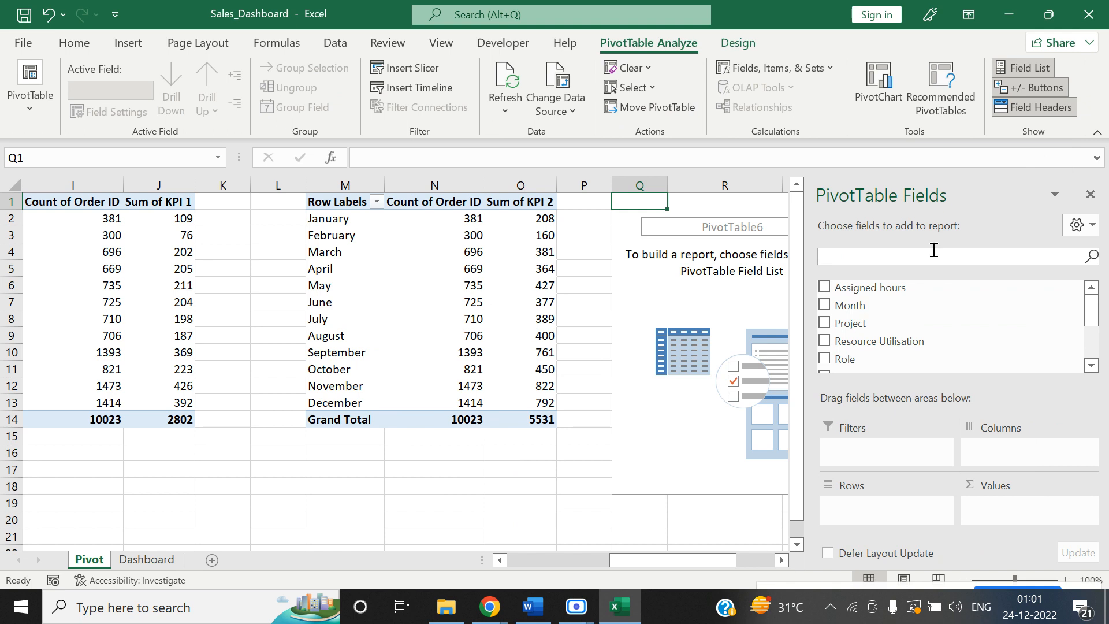
{"action": "type", "text": "Te"}
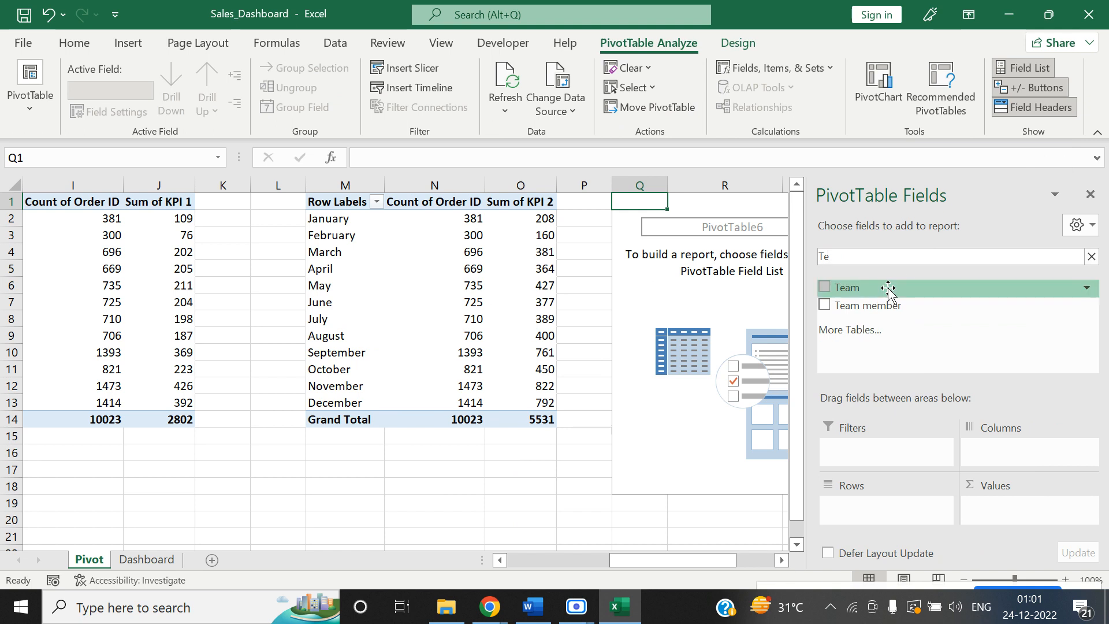
{"action": "key", "text": "BackSpace"}
{"action": "key", "text": "BackSpace"}
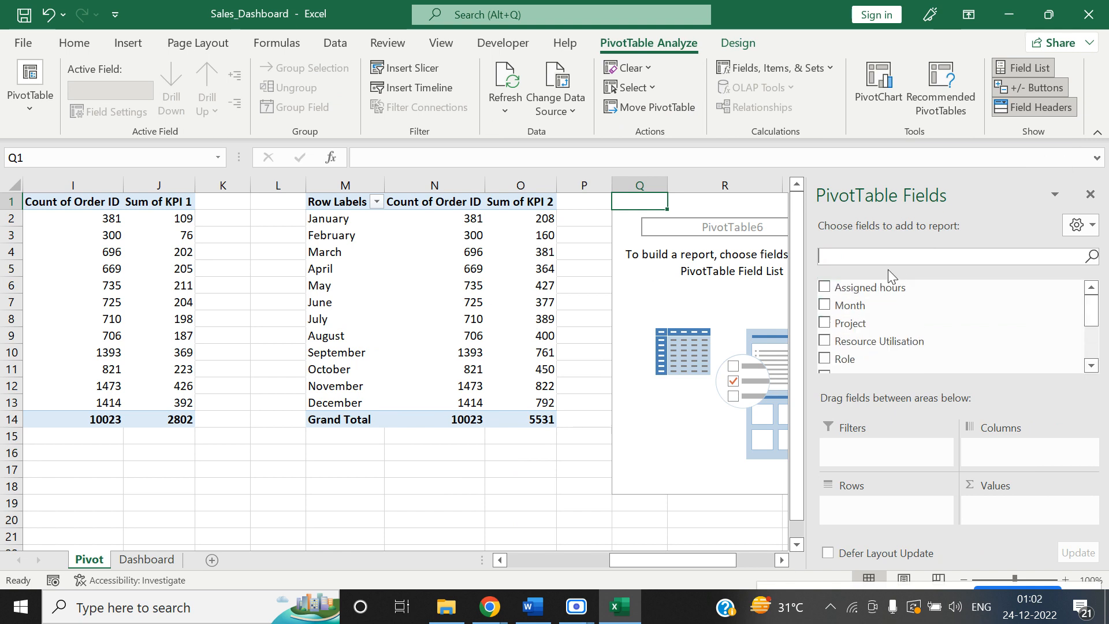
{"action": "type", "text": "Pro"}
{"action": "left_click_drag", "start_coordinate": [849, 288], "coordinate": [876, 509]}
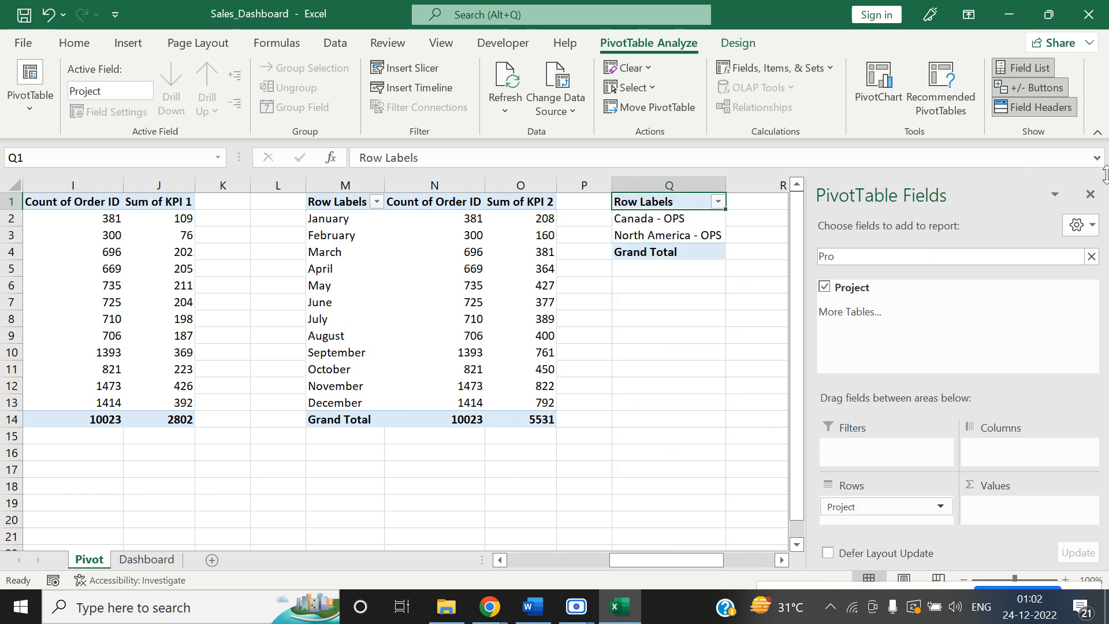
Move Project from the rows to the columns and add Team member as the row field.
{"action": "left_click", "coordinate": [916, 258]}
{"action": "key", "text": "BackSpace"}
{"action": "key", "text": "BackSpace"}
{"action": "key", "text": "BackSpace"}
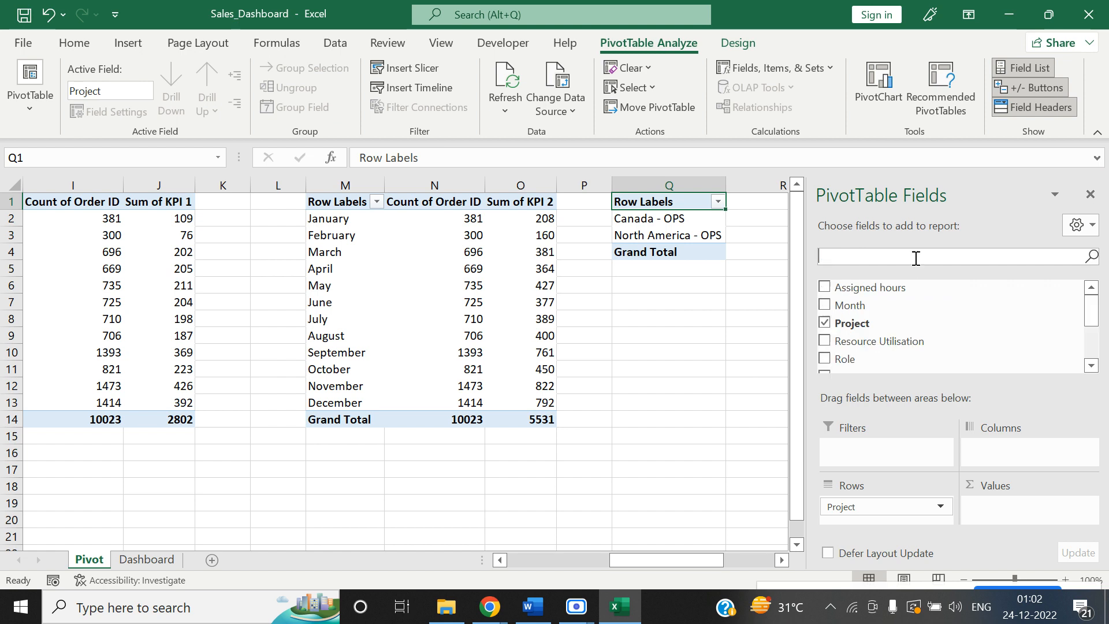
{"action": "type", "text": "Te"}
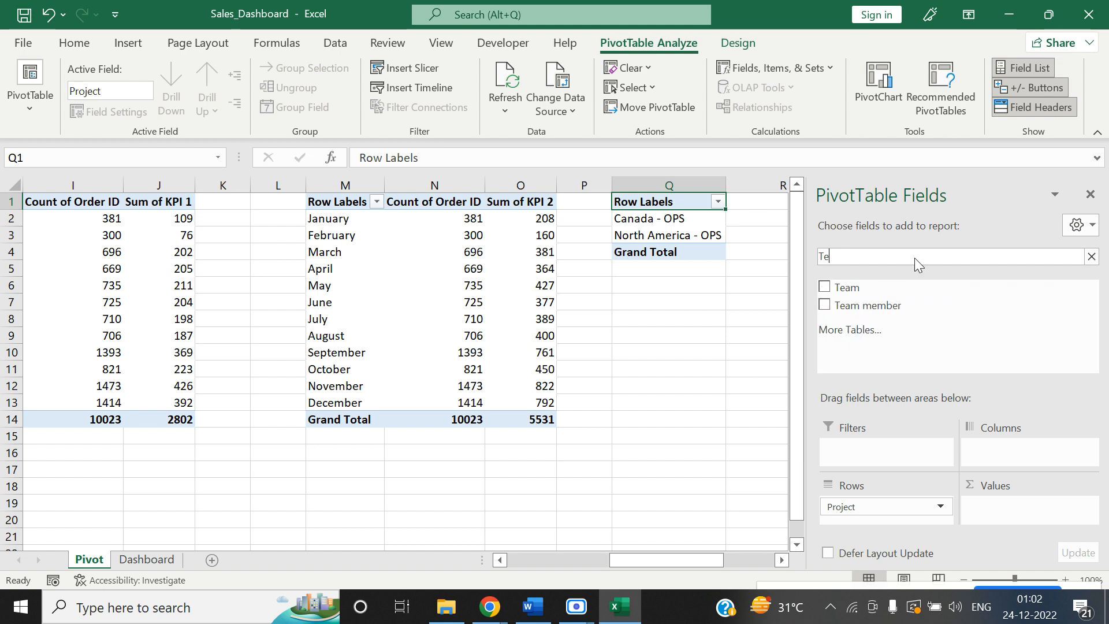
{"action": "left_click", "coordinate": [885, 513]}
{"action": "left_click_drag", "start_coordinate": [885, 511], "coordinate": [1028, 455]}
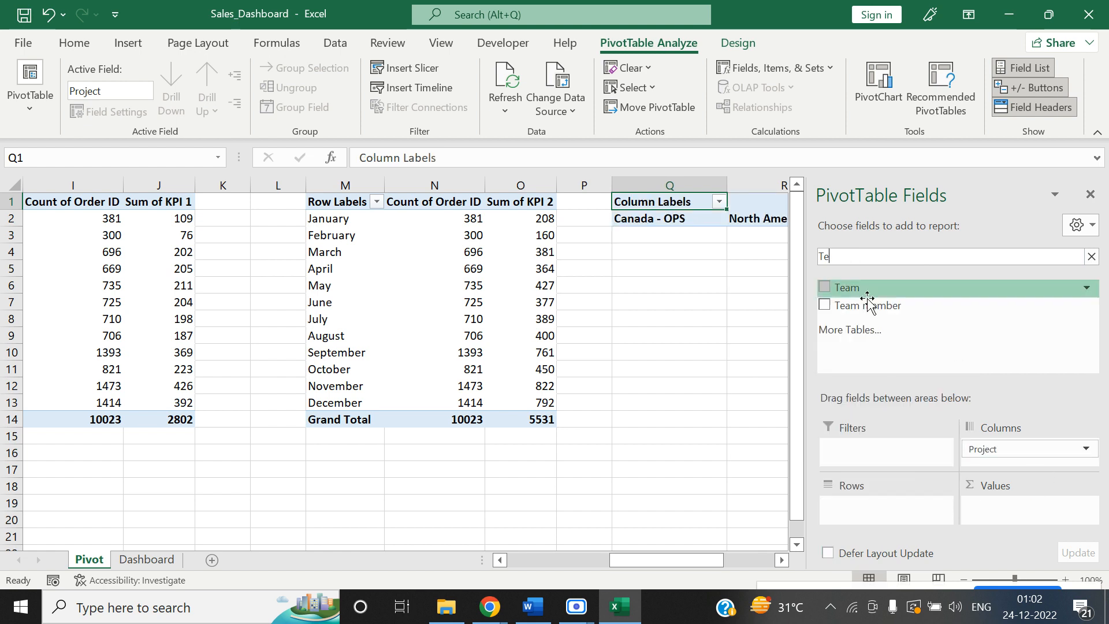
{"action": "left_click_drag", "start_coordinate": [868, 305], "coordinate": [866, 505]}
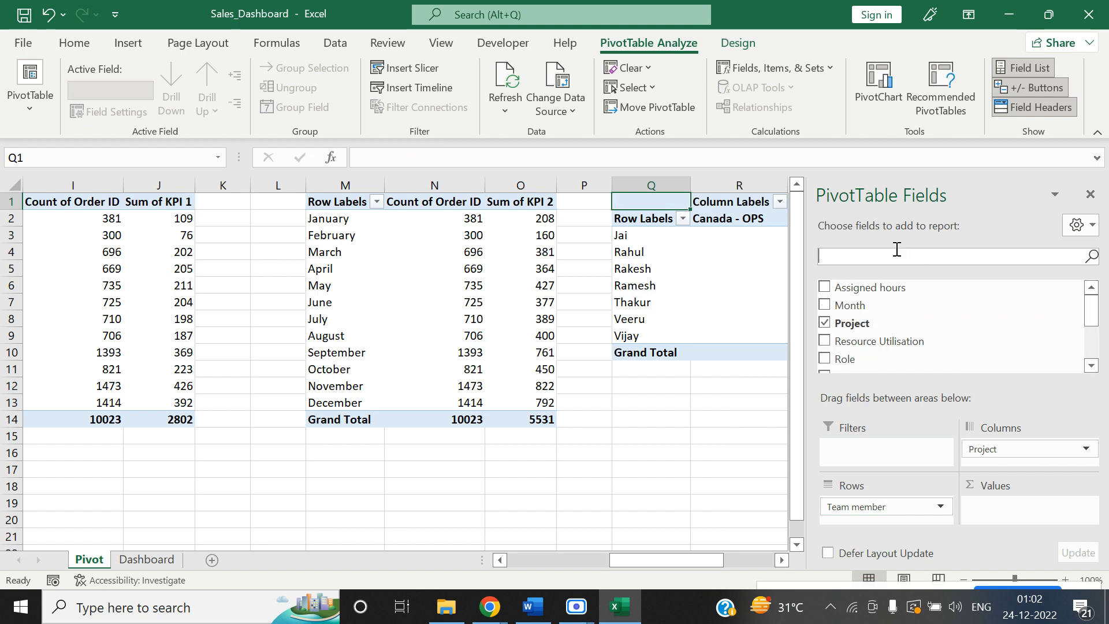
Add Assigned hours to the PivotTable's values as a sum and close the field list.
{"action": "type", "text": "Ass"}
{"action": "left_click_drag", "start_coordinate": [878, 287], "coordinate": [997, 507]}
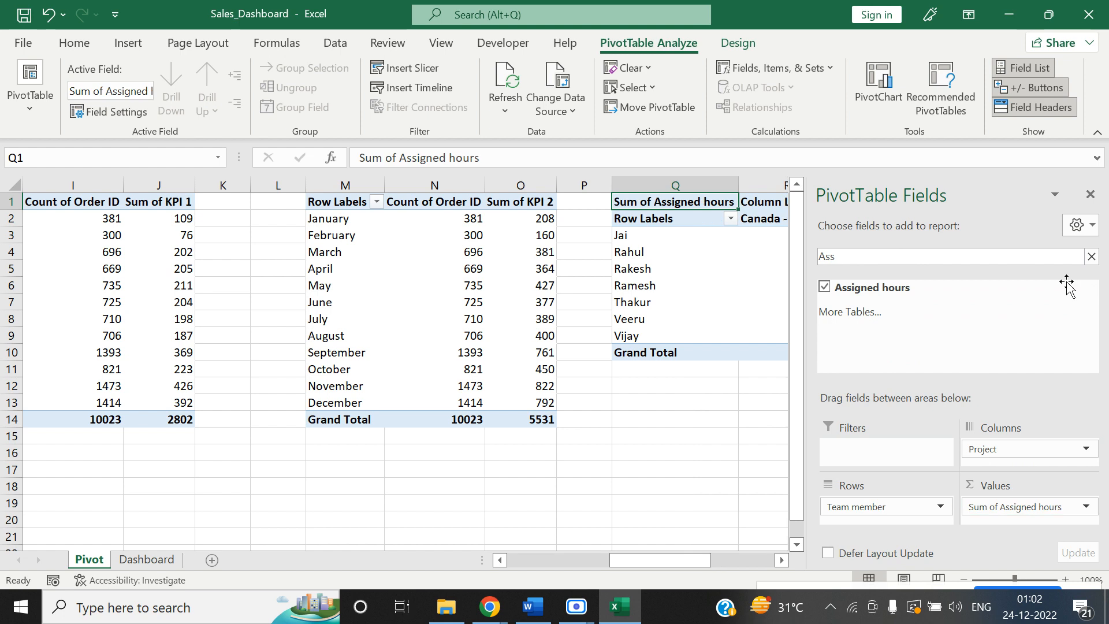
{"action": "left_click", "coordinate": [1091, 194]}
{"action": "left_click", "coordinate": [785, 466]}
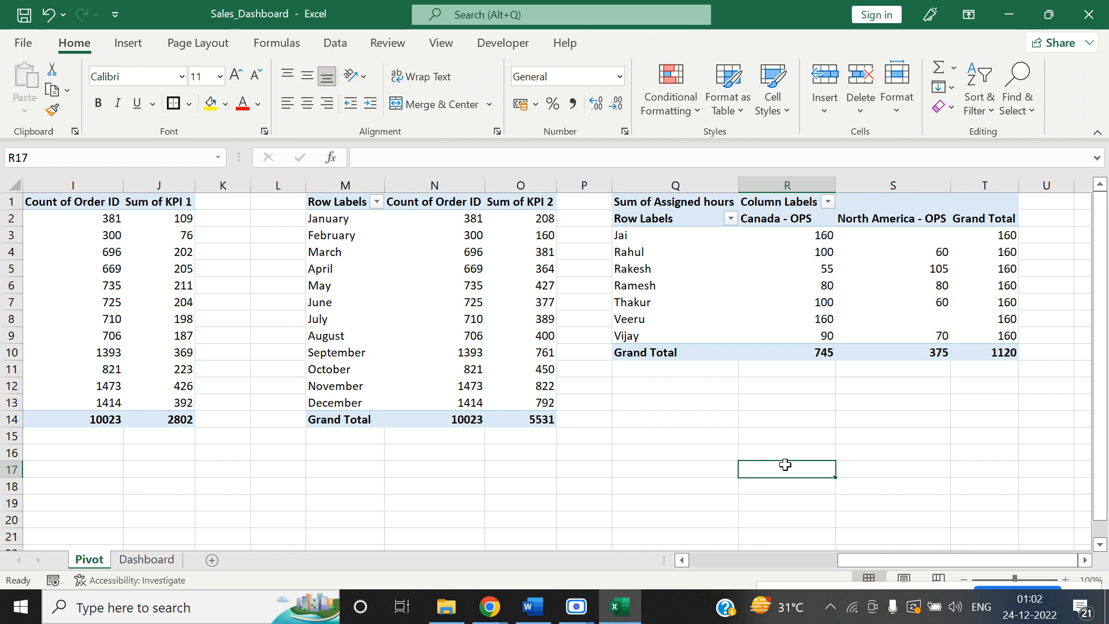
Examine the June and July project columns of the Team members table on the Dashboard sheet.
{"action": "left_click", "coordinate": [161, 563]}
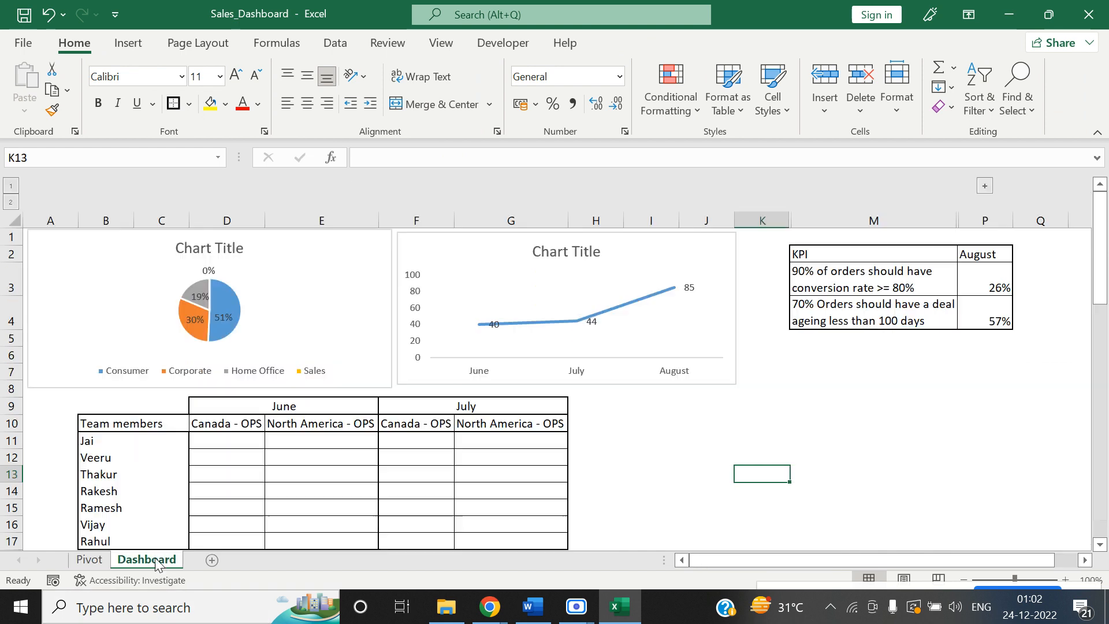
{"action": "left_click", "coordinate": [432, 453]}
{"action": "left_click", "coordinate": [237, 443]}
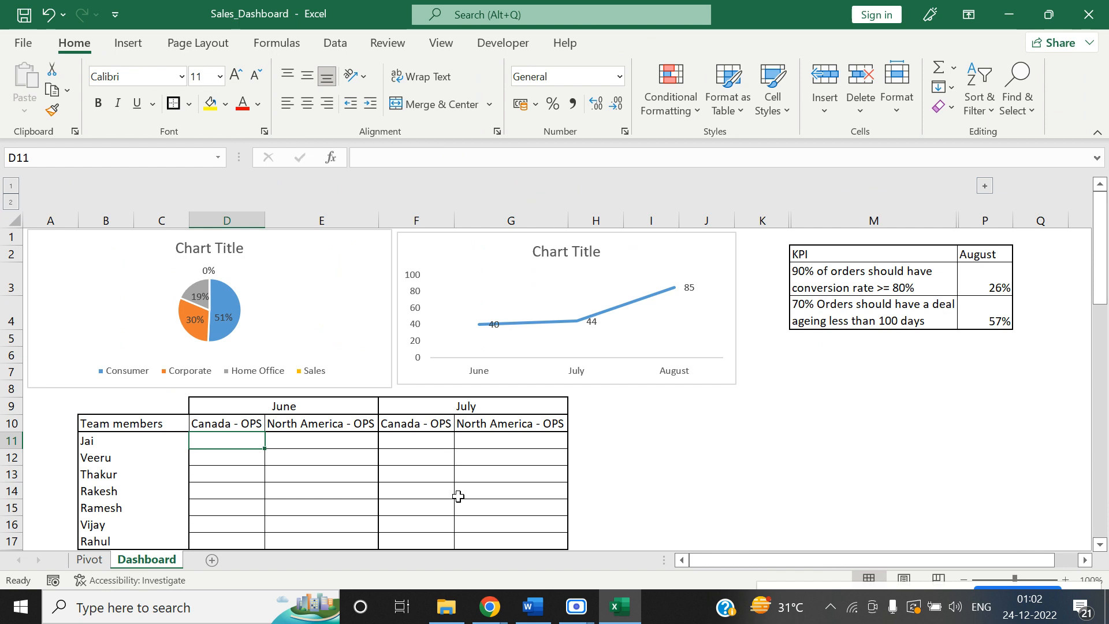
{"action": "key", "text": "Right"}
{"action": "key", "text": "Left"}
{"action": "key", "text": "Up"}
{"action": "key", "text": "Right"}
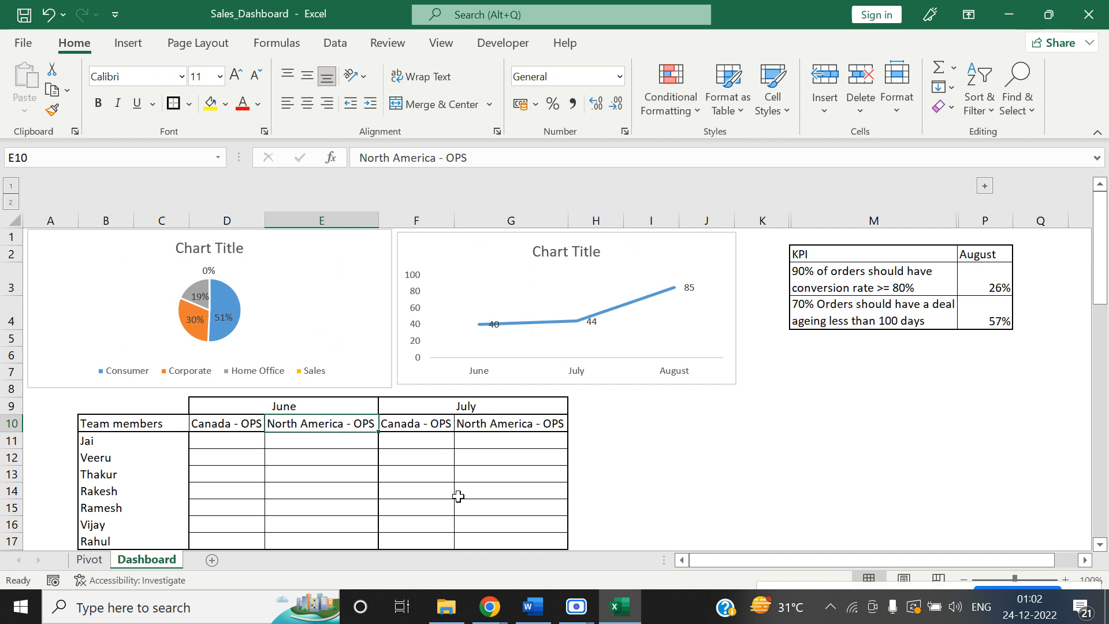
In D11, divide the first team member's Canada - OPS assigned hours from the Pivot sheet by 160, formatted as a percentage.
{"action": "key", "text": "Down"}
{"action": "key", "text": "Left"}
{"action": "type", "text": "="}
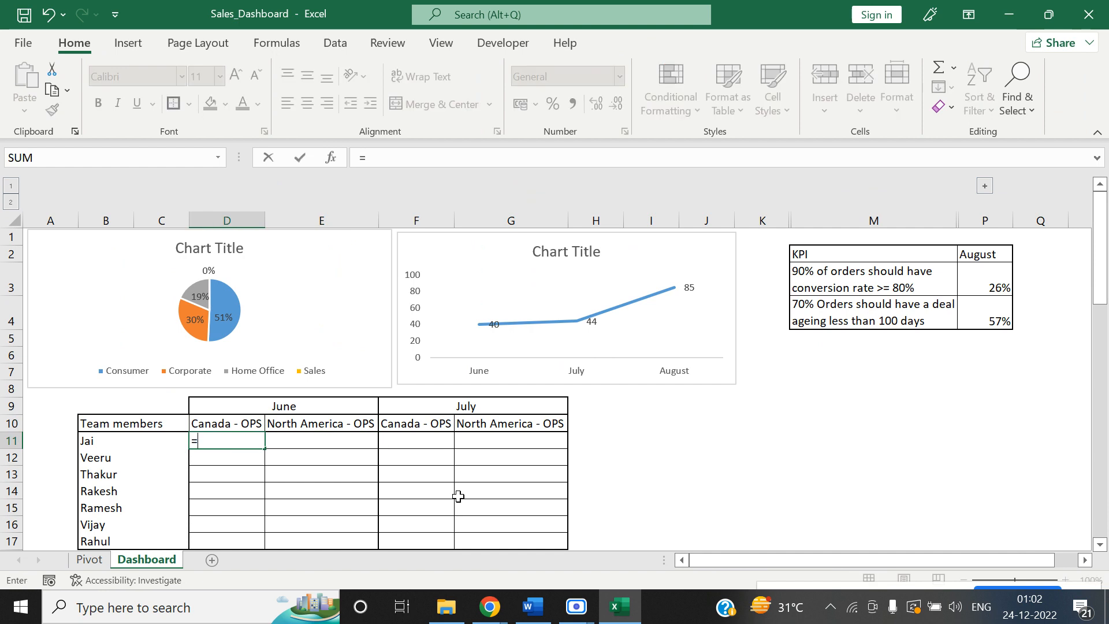
{"action": "left_click", "coordinate": [89, 559]}
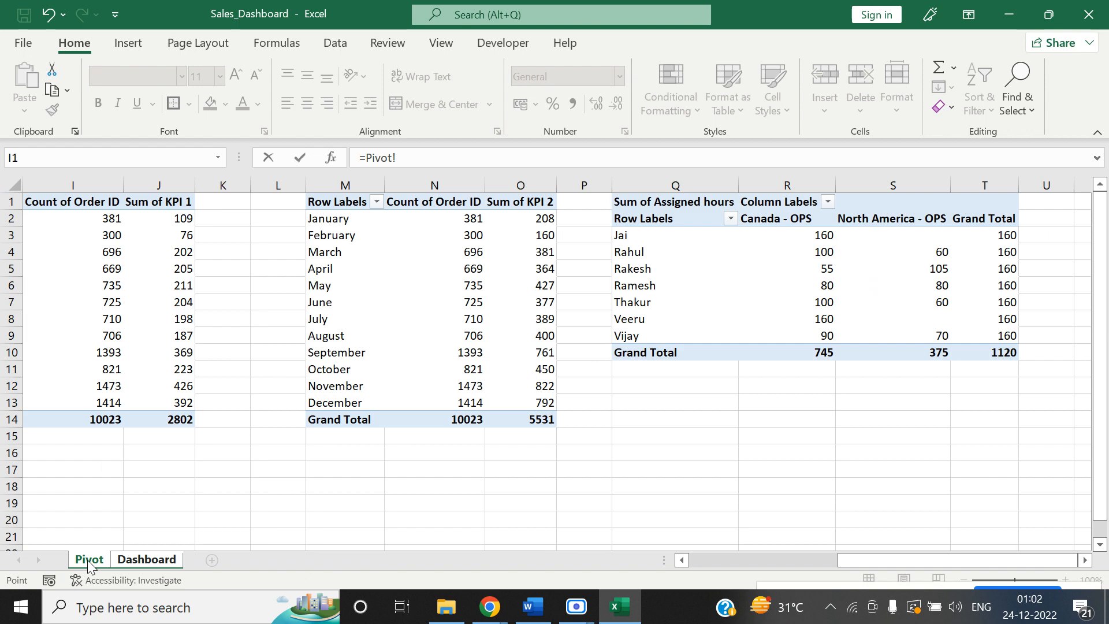
{"action": "left_click", "coordinate": [822, 235]}
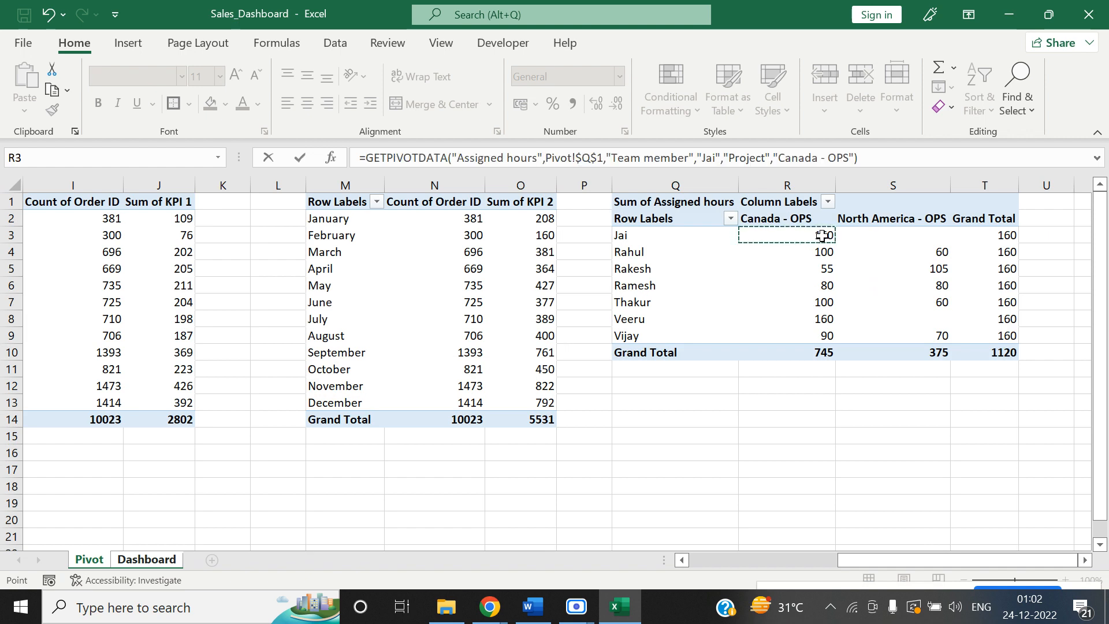
{"action": "left_click", "coordinate": [903, 159]}
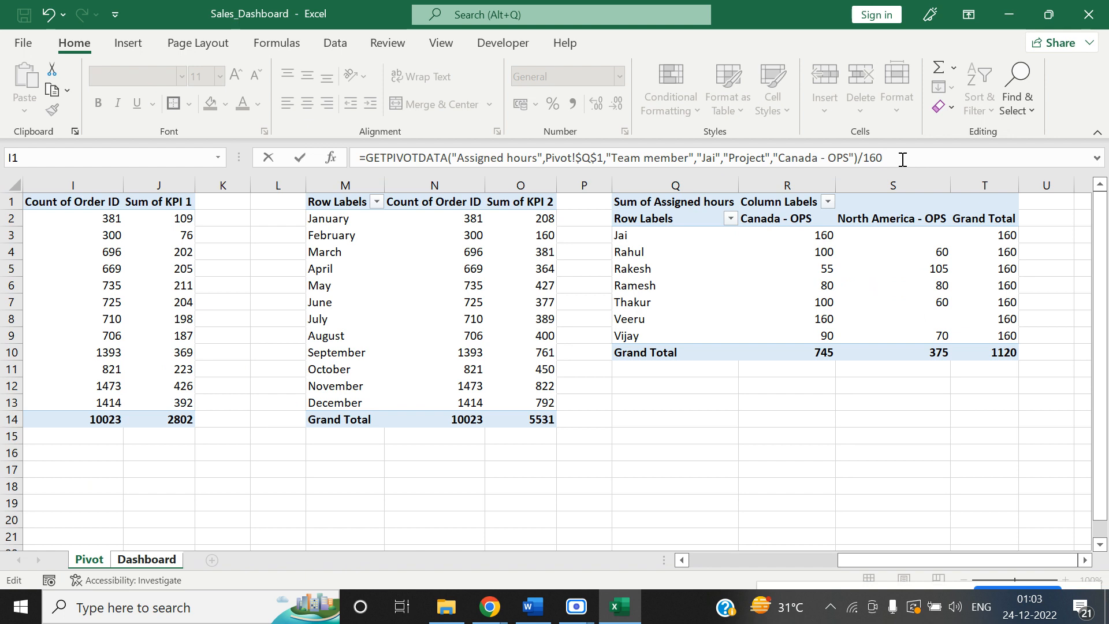
{"action": "key", "text": "Tab"}
{"action": "key", "text": "Left"}
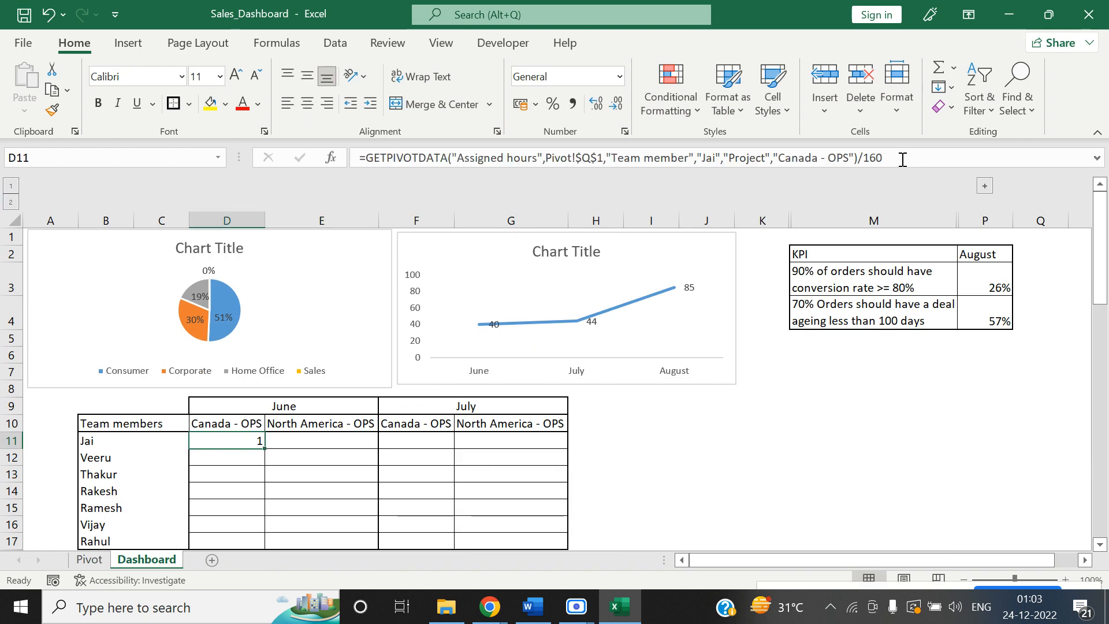
{"action": "left_click", "coordinate": [553, 104]}
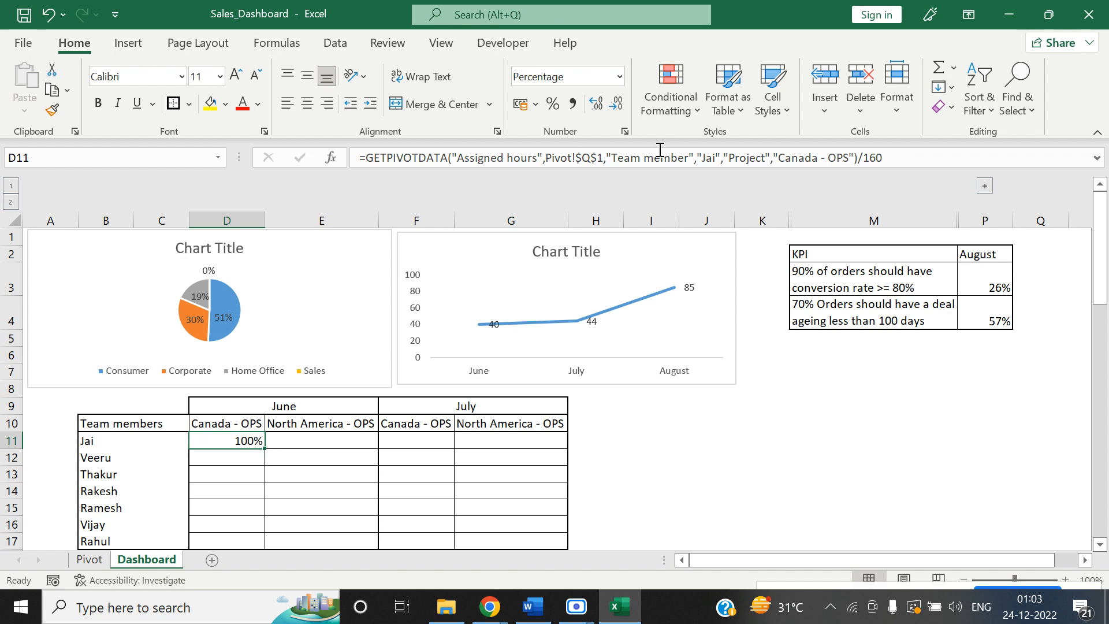
Replace the hard-coded team member in D11's GETPIVOTDATA formula with the column-locked reference $B11.
{"action": "left_click", "coordinate": [701, 157]}
{"action": "left_click_drag", "start_coordinate": [697, 157], "coordinate": [721, 159]}
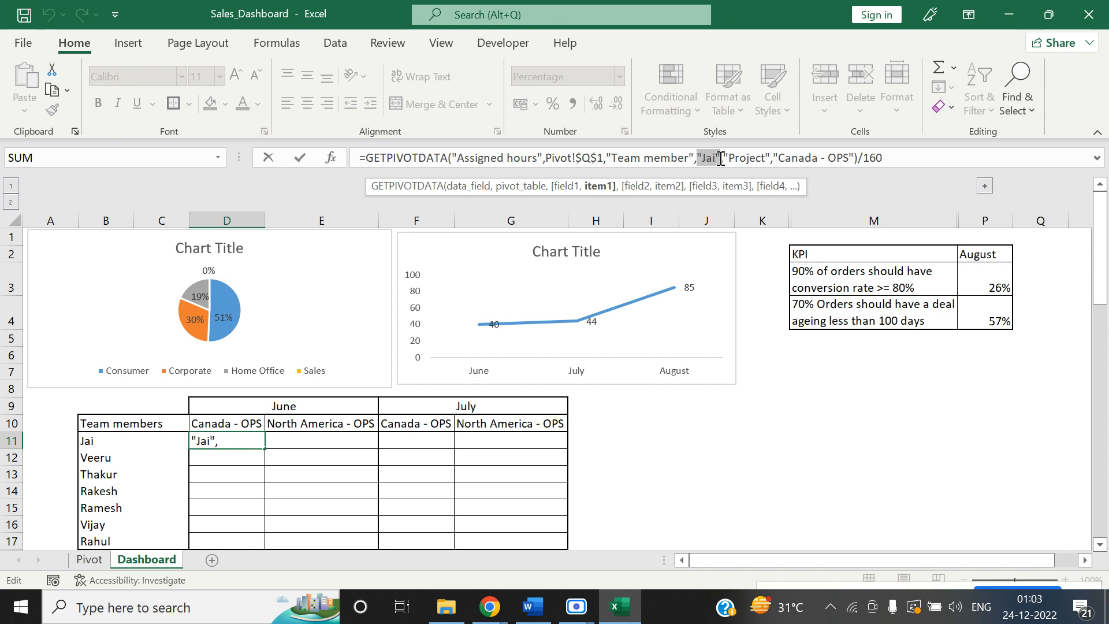
{"action": "left_click", "coordinate": [163, 441]}
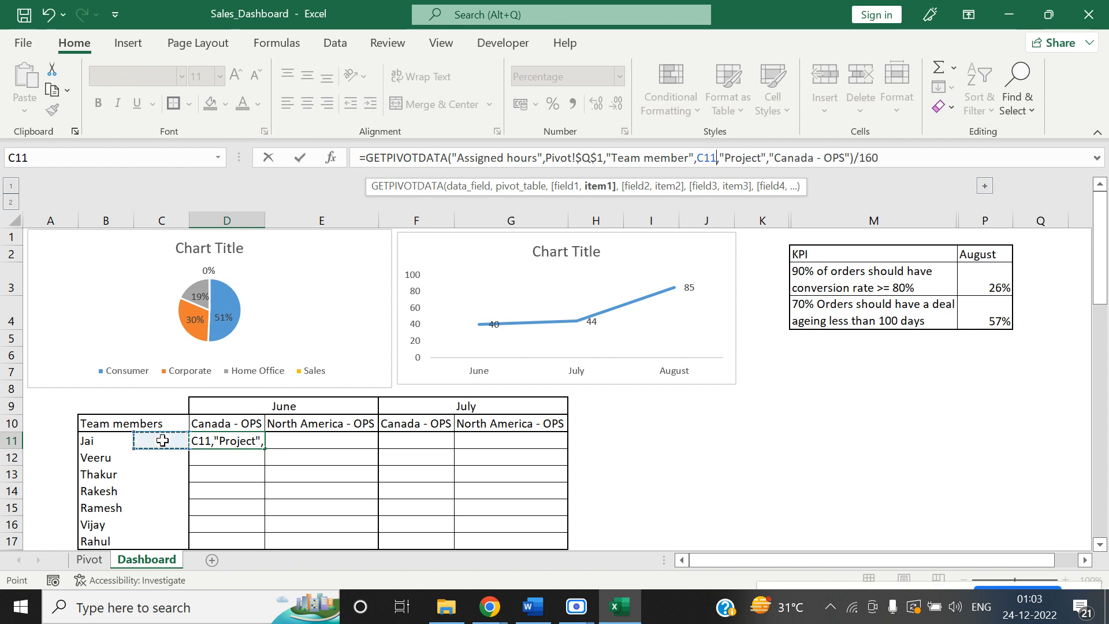
{"action": "left_click", "coordinate": [105, 441]}
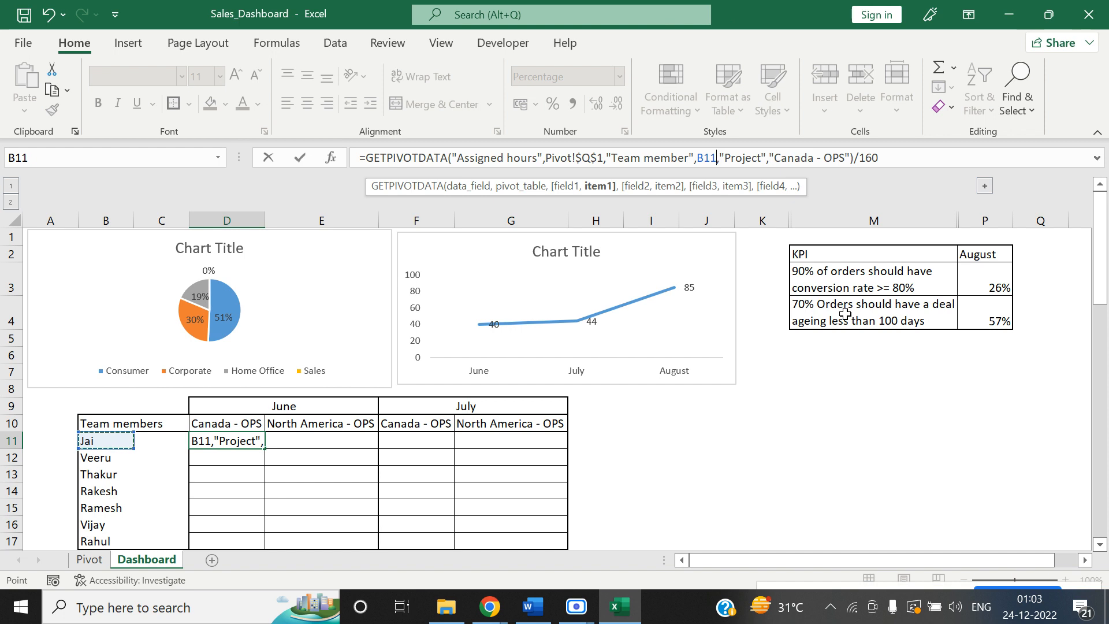
{"action": "key", "text": "F4"}
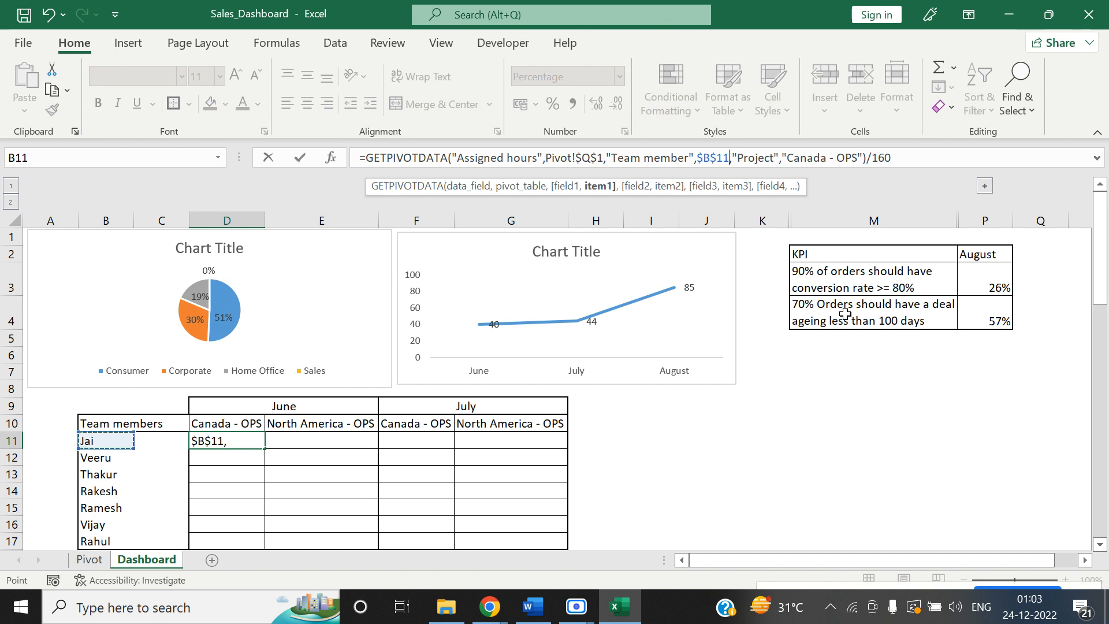
{"action": "key", "text": "F4"}
{"action": "key", "text": "F4"}
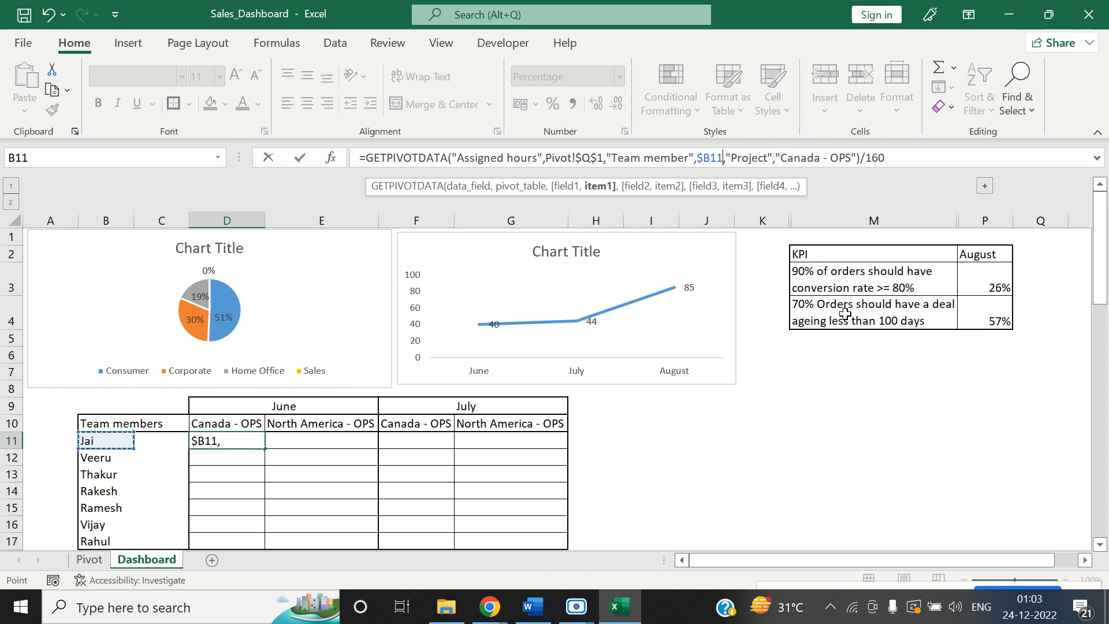
Replace "Canada - OPS" in D11's formula with the row-locked reference D$10 and commit the formula.
{"action": "left_click", "coordinate": [777, 156]}
{"action": "left_click_drag", "start_coordinate": [791, 156], "coordinate": [857, 157]}
{"action": "key", "text": "BackSpace"}
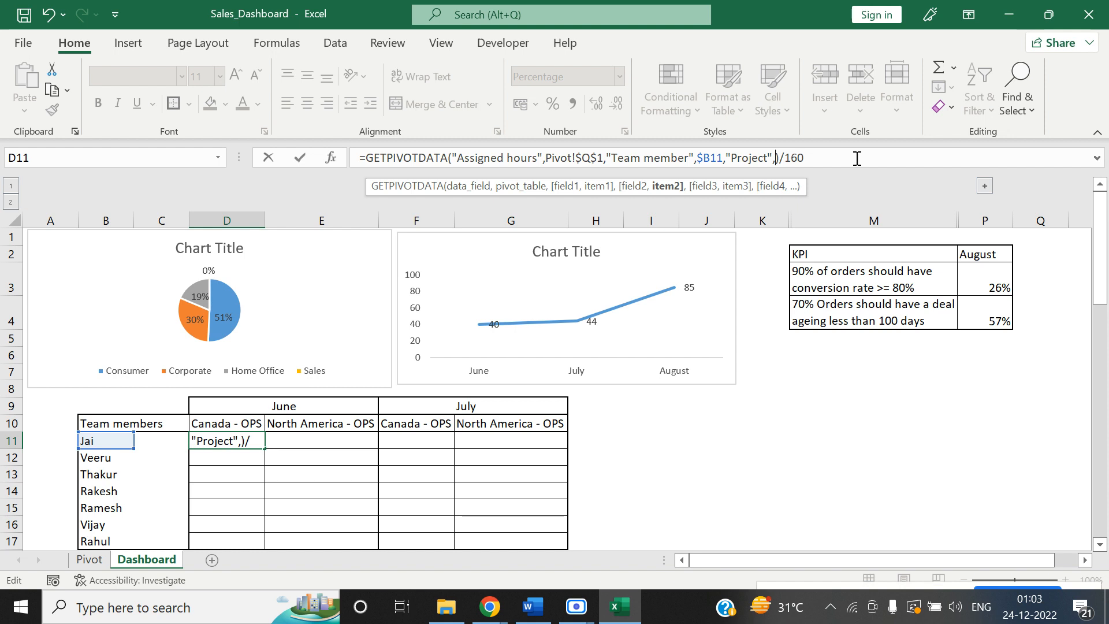
{"action": "left_click", "coordinate": [220, 424]}
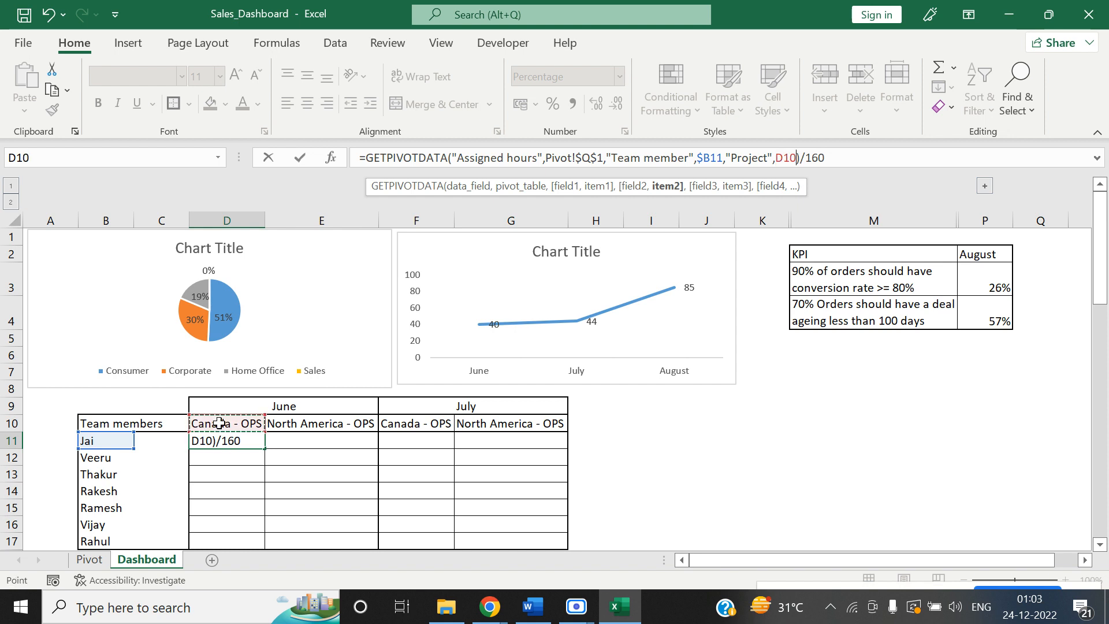
{"action": "key", "text": "F4"}
{"action": "key", "text": "F4"}
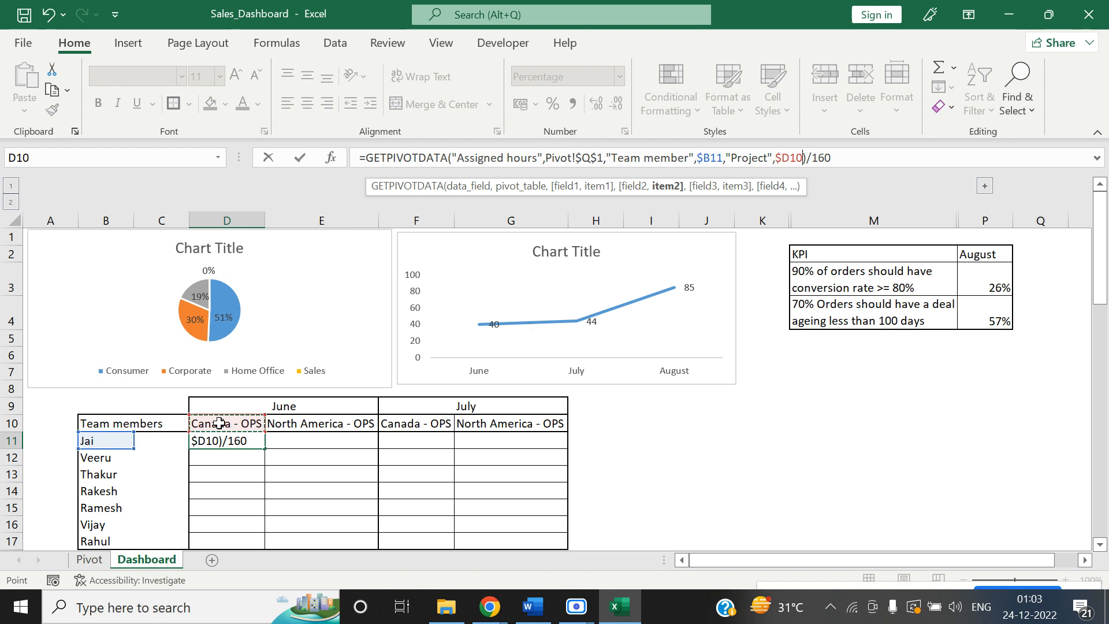
{"action": "key", "text": "F4"}
{"action": "key", "text": "F4"}
{"action": "key", "text": "F4"}
{"action": "left_click", "coordinate": [900, 155]}
{"action": "key", "text": "Tab"}
{"action": "key", "text": "Left"}
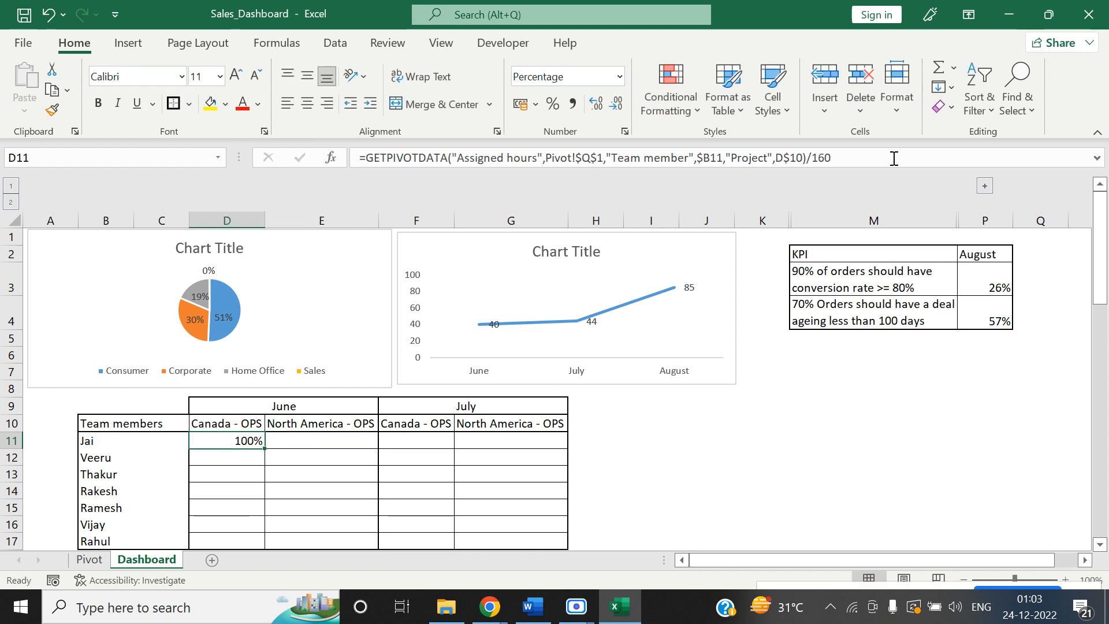
Copy the D11 formula into E11 for the June North America - OPS column.
{"action": "key", "text": "ctrl+c"}
{"action": "key", "text": "Right"}
{"action": "key", "text": "ctrl+v"}
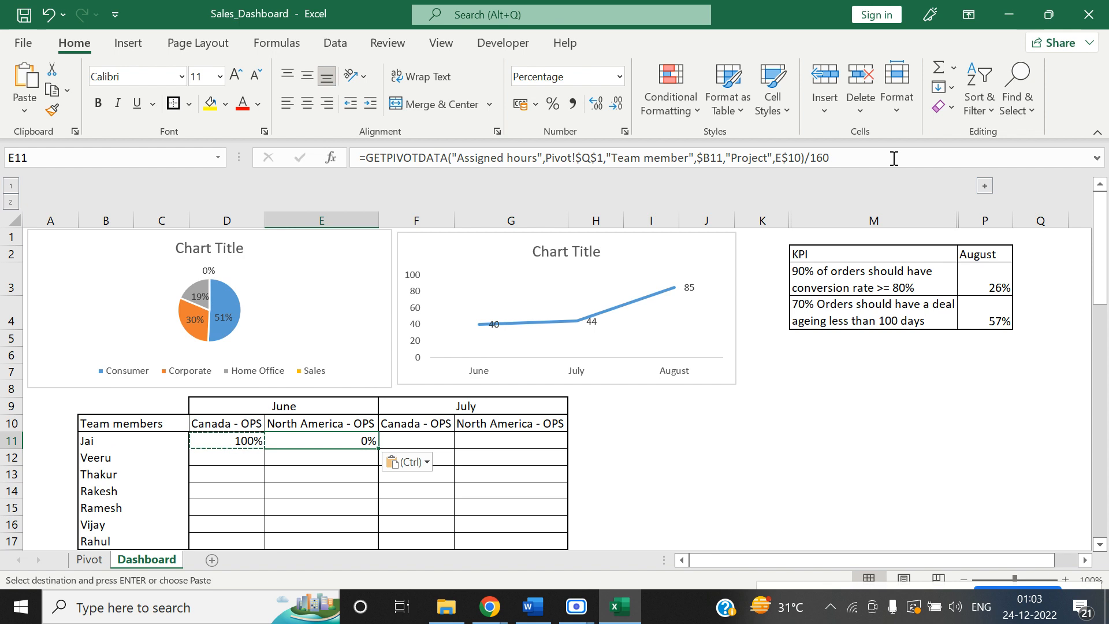
{"action": "key", "text": "Escape"}
Copy D11:E11 and paste only the formulas down both June columns through row 17.
{"action": "key", "text": "Left"}
{"action": "key", "text": "shift+Right"}
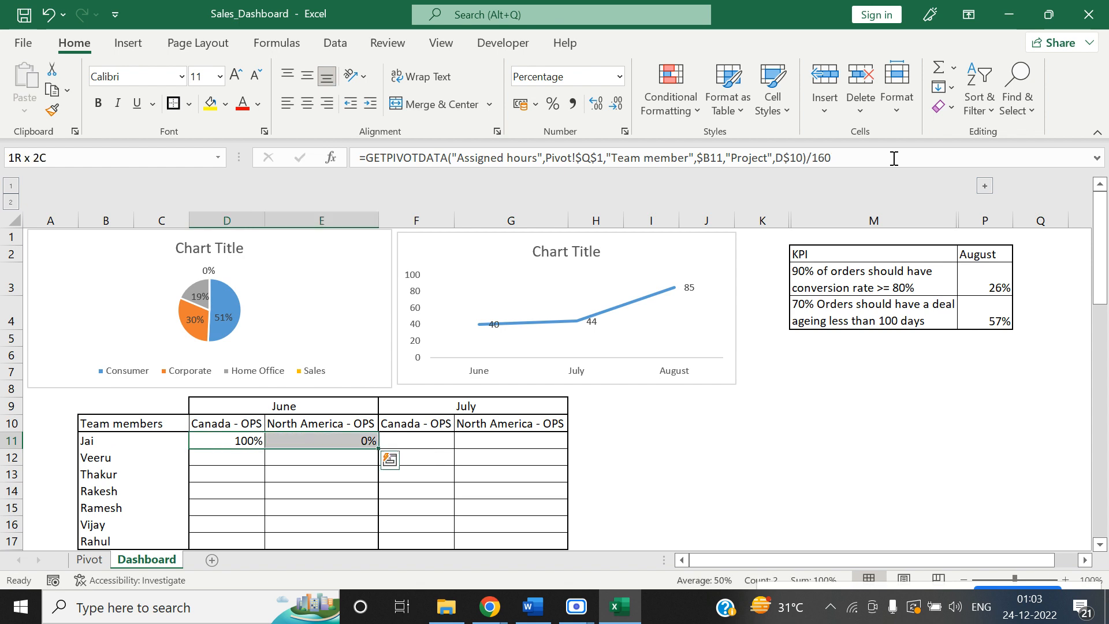
{"action": "key", "text": "ctrl+c"}
{"action": "key", "text": "shift+Down"}
{"action": "key", "text": "shift+Down"}
{"action": "key", "text": "shift+Down"}
{"action": "key", "text": "shift+Down"}
{"action": "key", "text": "shift+Down"}
{"action": "key", "text": "shift+Down"}
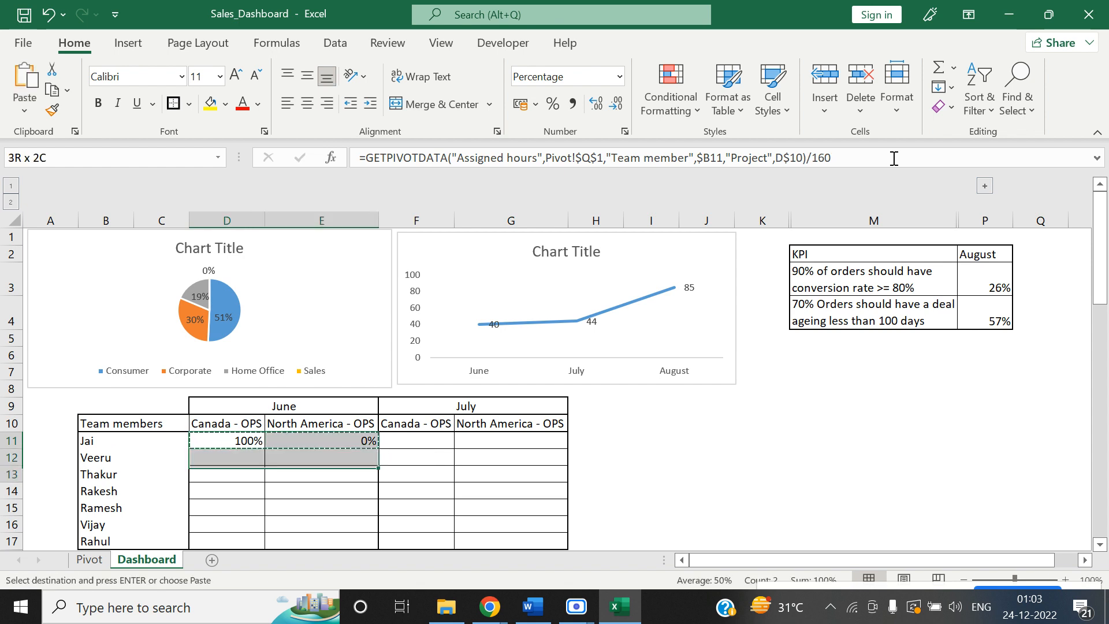
{"action": "key", "text": "ctrl+alt+v"}
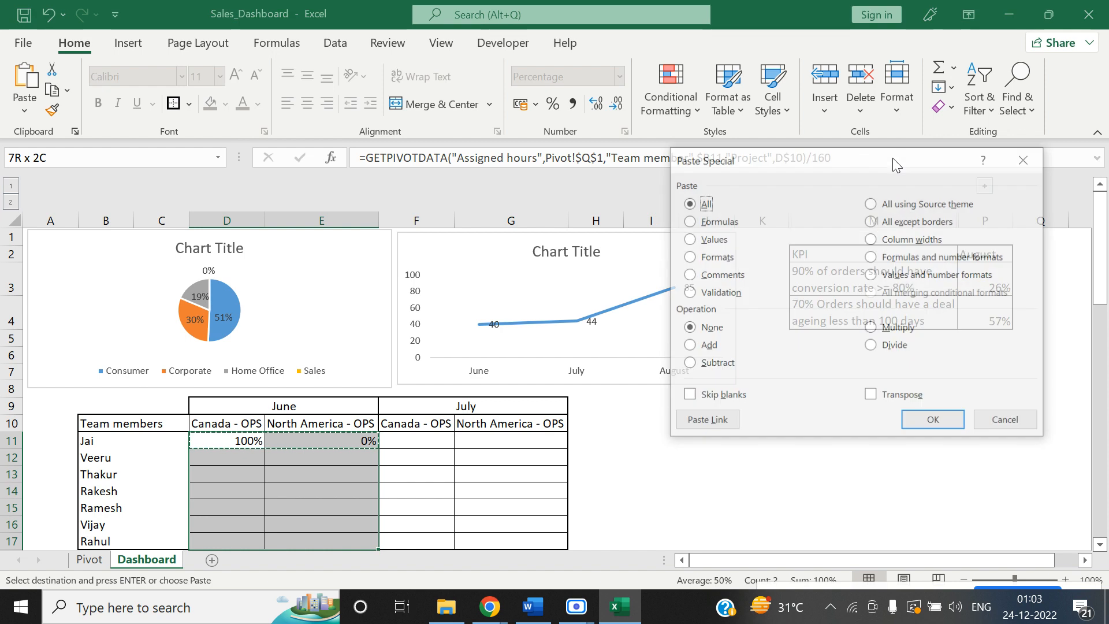
{"action": "key", "text": "f"}
{"action": "key", "text": "Return"}
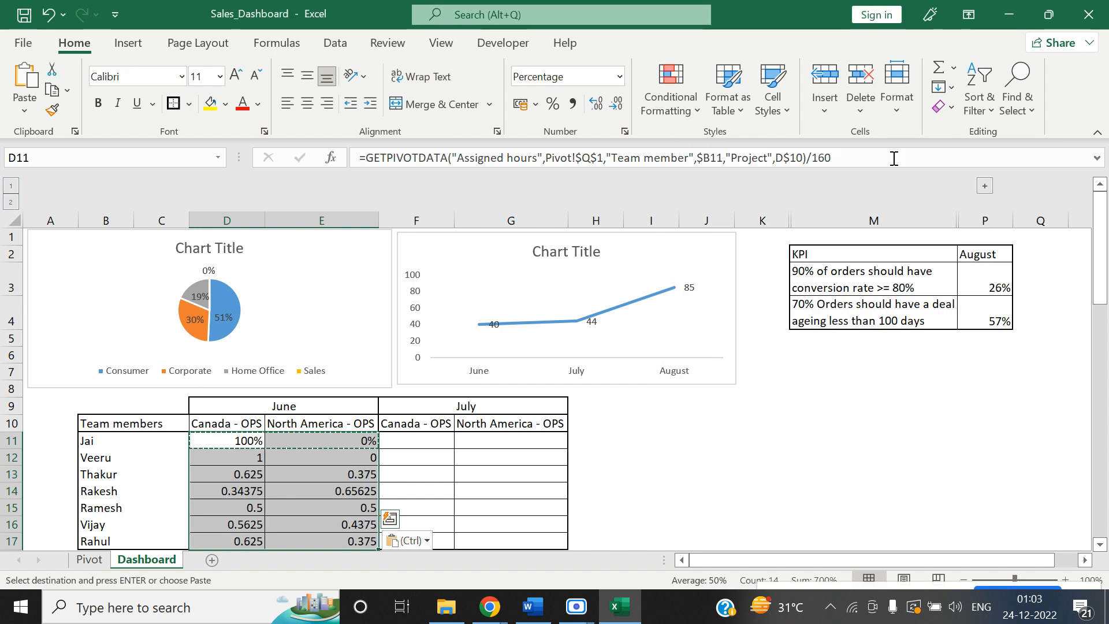
Format the filled June utilisation cells D11:E17 as percentages.
{"action": "left_click", "coordinate": [555, 103]}
{"action": "left_click", "coordinate": [737, 430]}
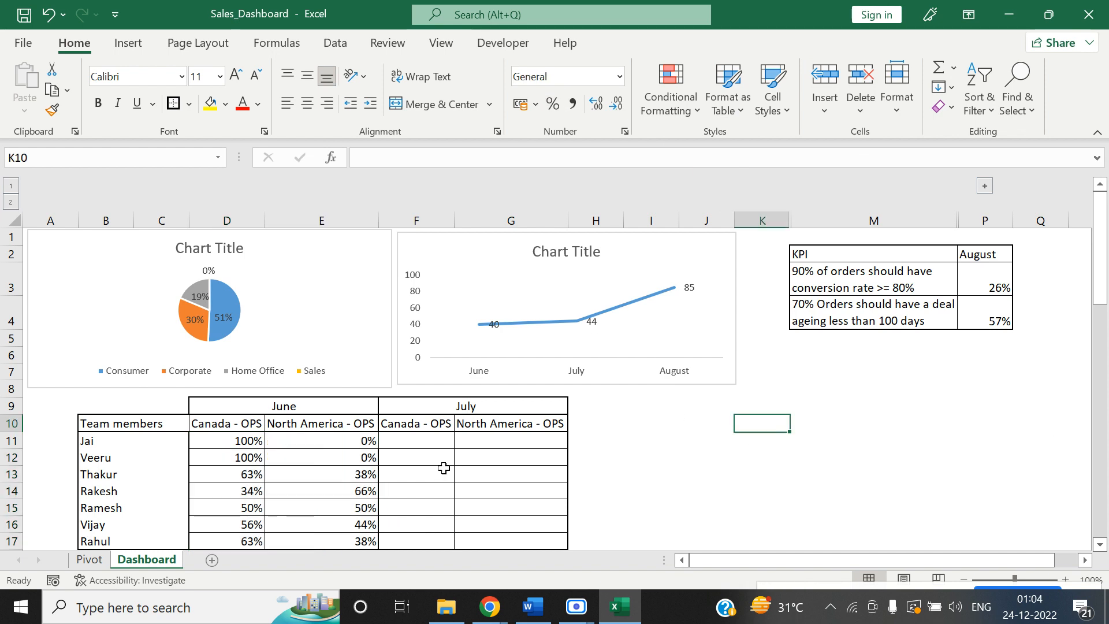
{"action": "left_click_drag", "start_coordinate": [240, 475], "coordinate": [306, 471]}
{"action": "left_click", "coordinate": [639, 472]}
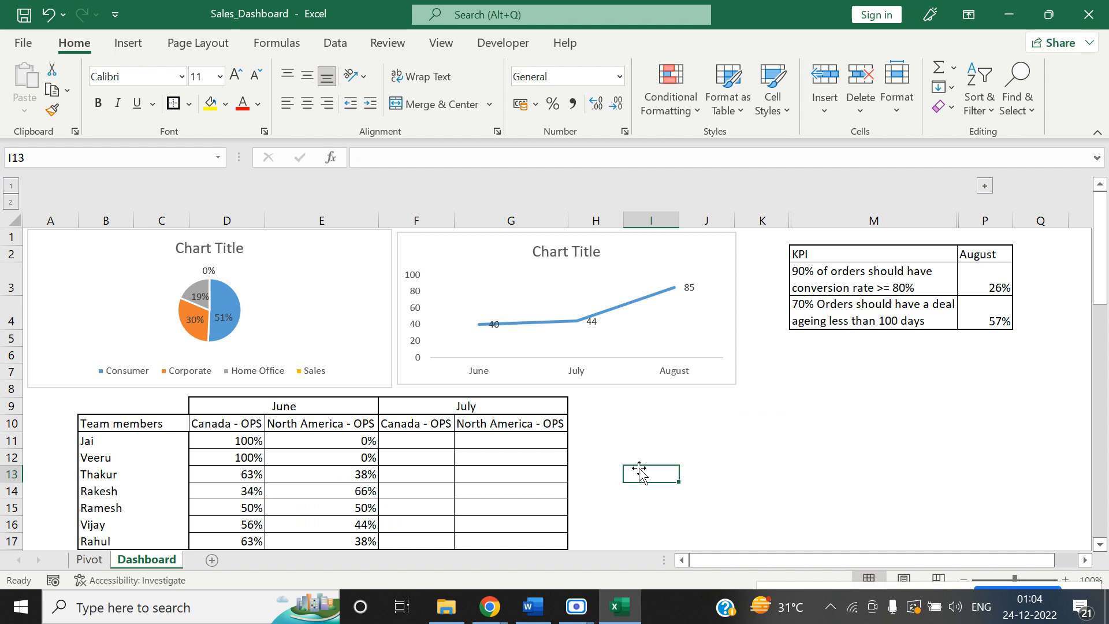
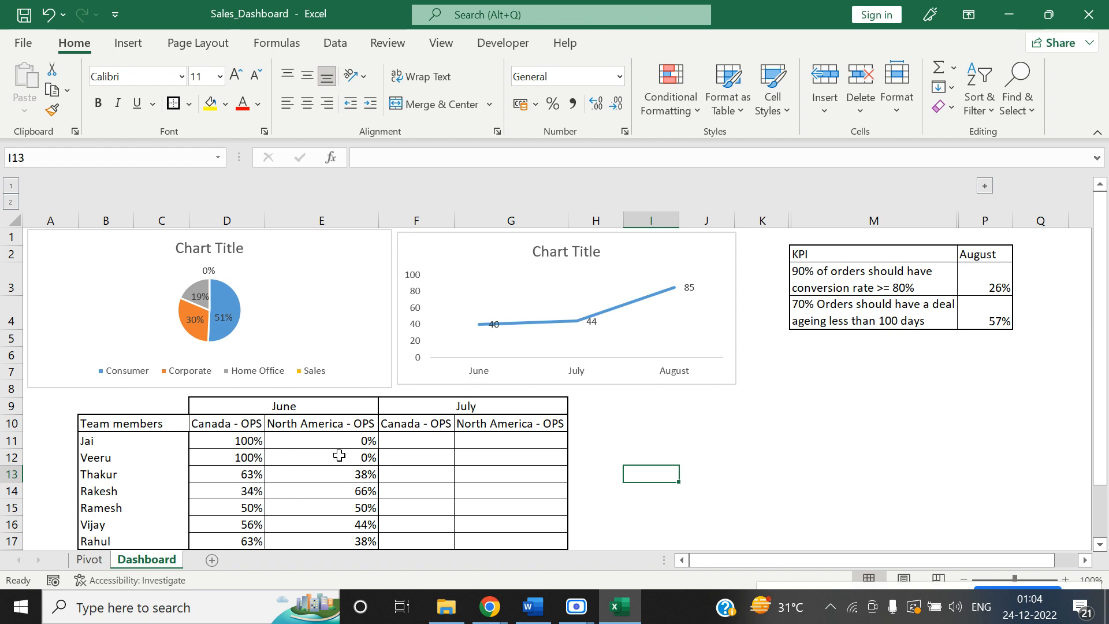
Open the RU Data workbook from the Dashboard folder in File Explorer.
{"action": "left_click", "coordinate": [446, 607]}
{"action": "left_click", "coordinate": [470, 439]}
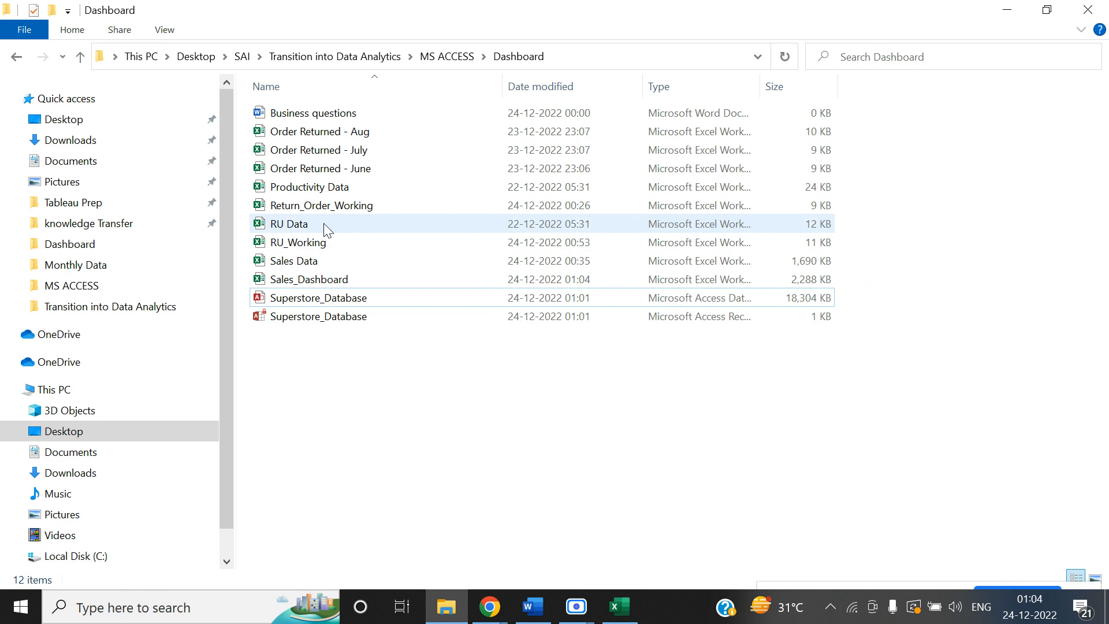
{"action": "key", "text": "alt+Tab"}
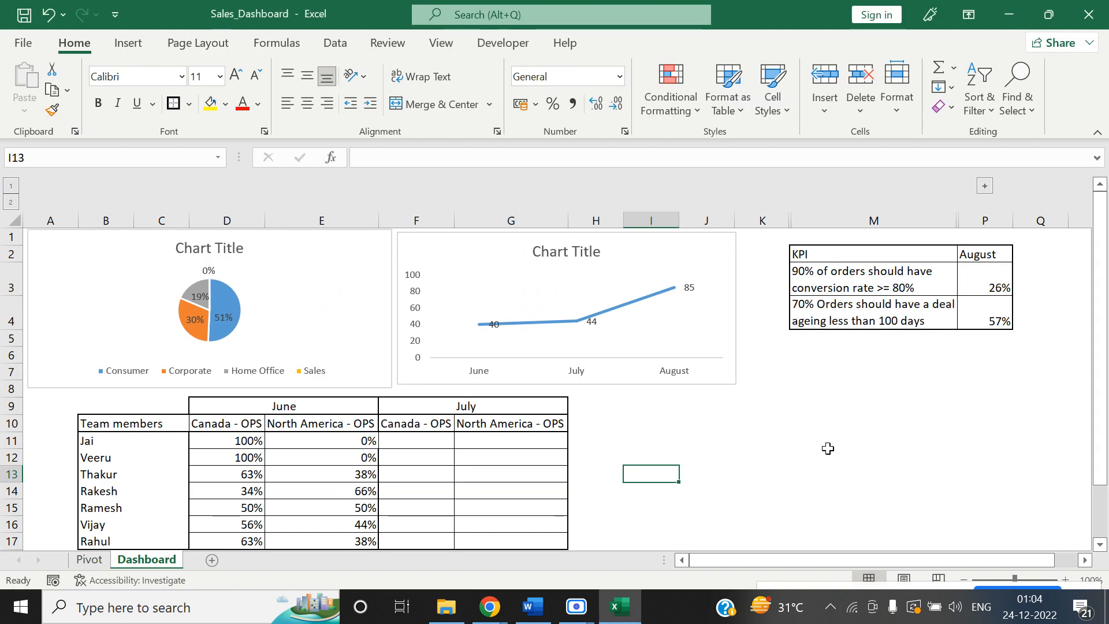
{"action": "left_click", "coordinate": [322, 272]}
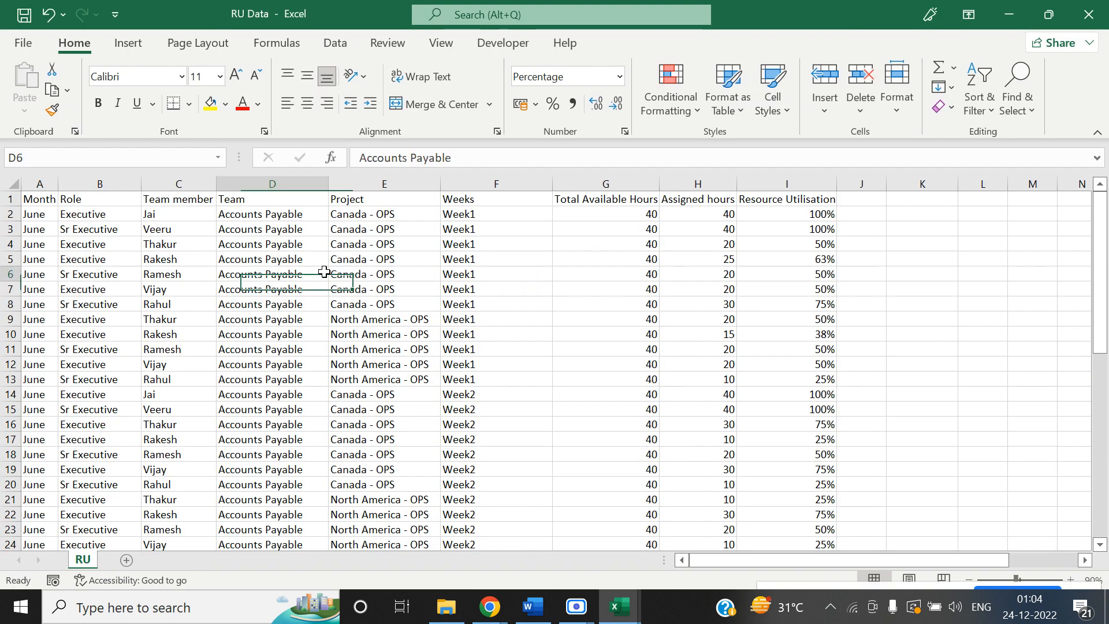
Change every entry in the Month column of RU Data to July, from A2 down to the last row.
{"action": "key", "text": "ctrl+Up"}
{"action": "key", "text": "ctrl+Left"}
{"action": "key", "text": "Down"}
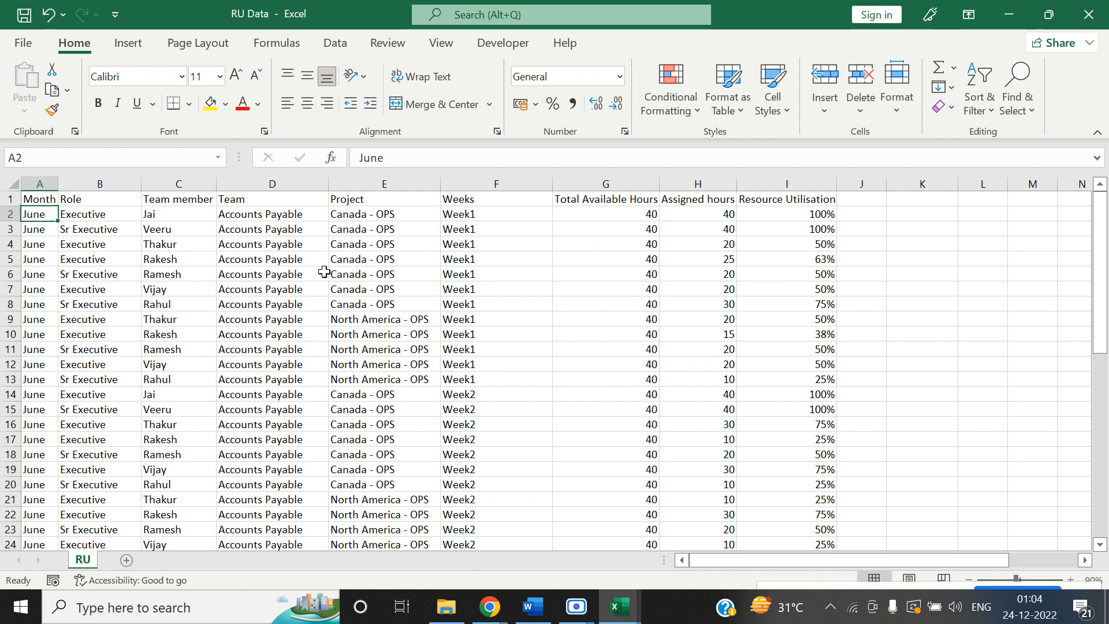
{"action": "type", "text": "July"}
{"action": "key", "text": "ctrl+Return"}
{"action": "key", "text": "ctrl+c"}
{"action": "key", "text": "ctrl+shift+Down"}
{"action": "key", "text": "ctrl+v"}
{"action": "key", "text": "ctrl+Home"}
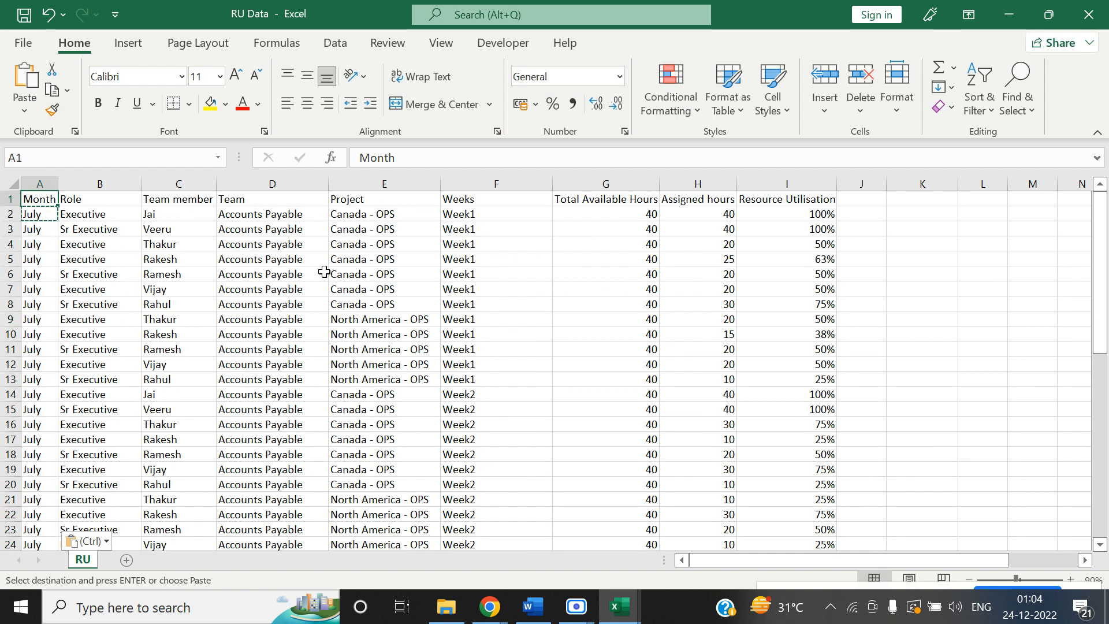
{"action": "key", "text": "Escape"}
{"action": "key", "text": "Down"}
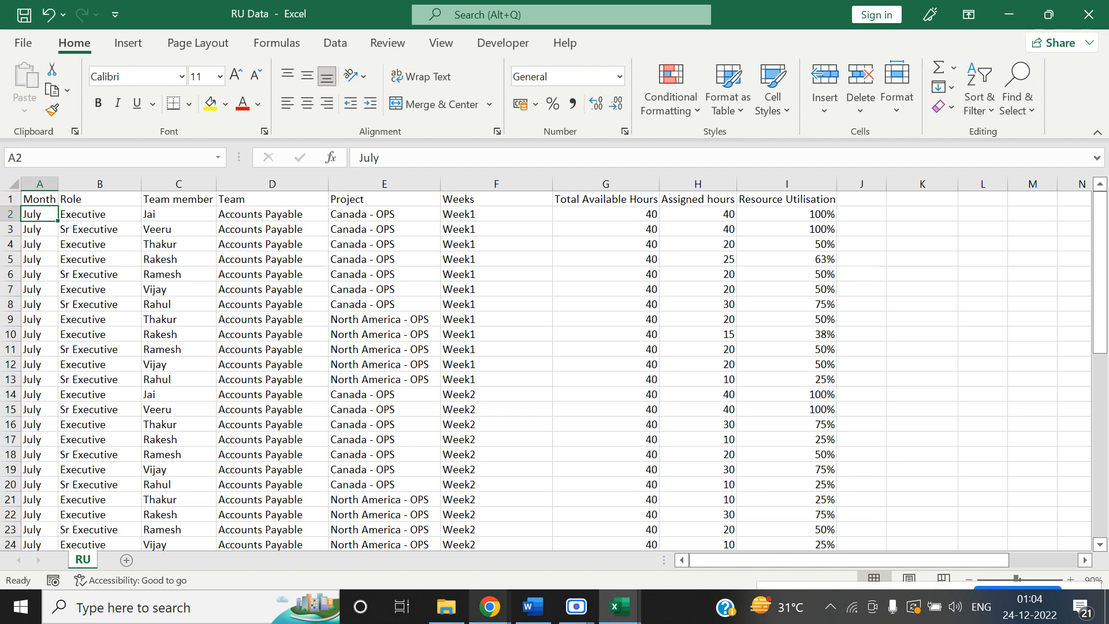
Open the RU_Working workbook and clear all June data rows below the header row.
{"action": "left_click", "coordinate": [446, 607]}
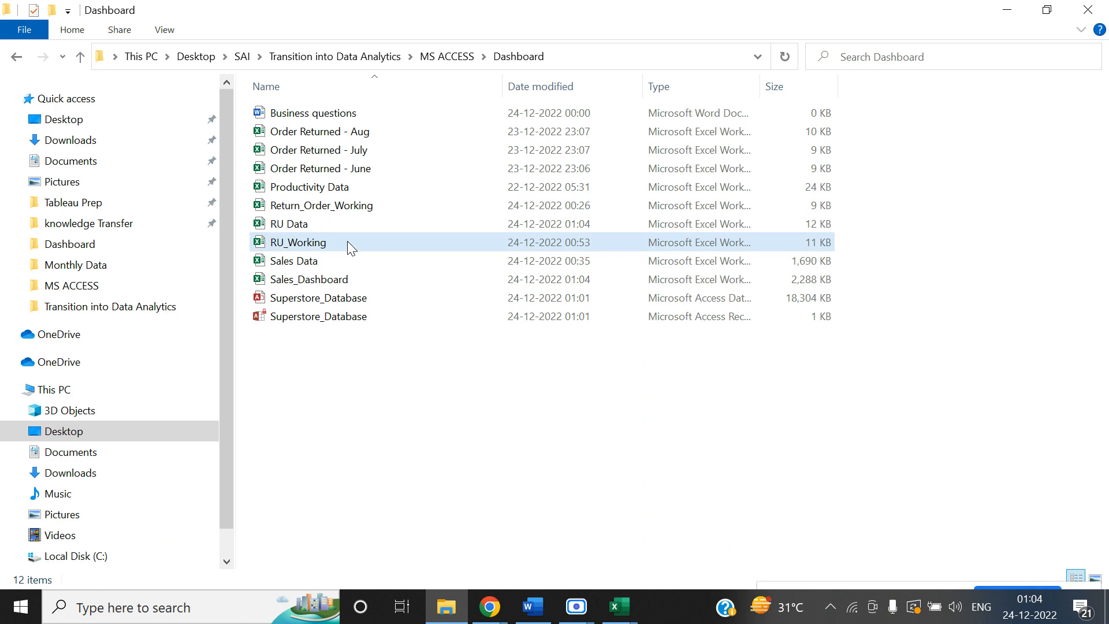
{"action": "key", "text": "alt+Tab"}
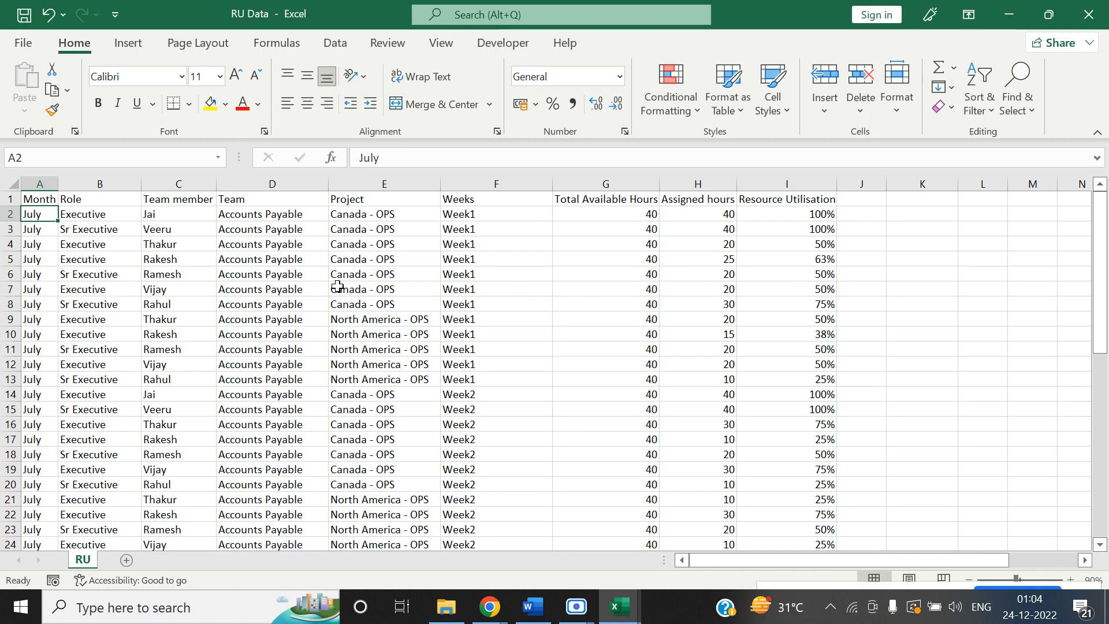
{"action": "key", "text": "alt+Tab"}
{"action": "key", "text": "ctrl+shift+Right"}
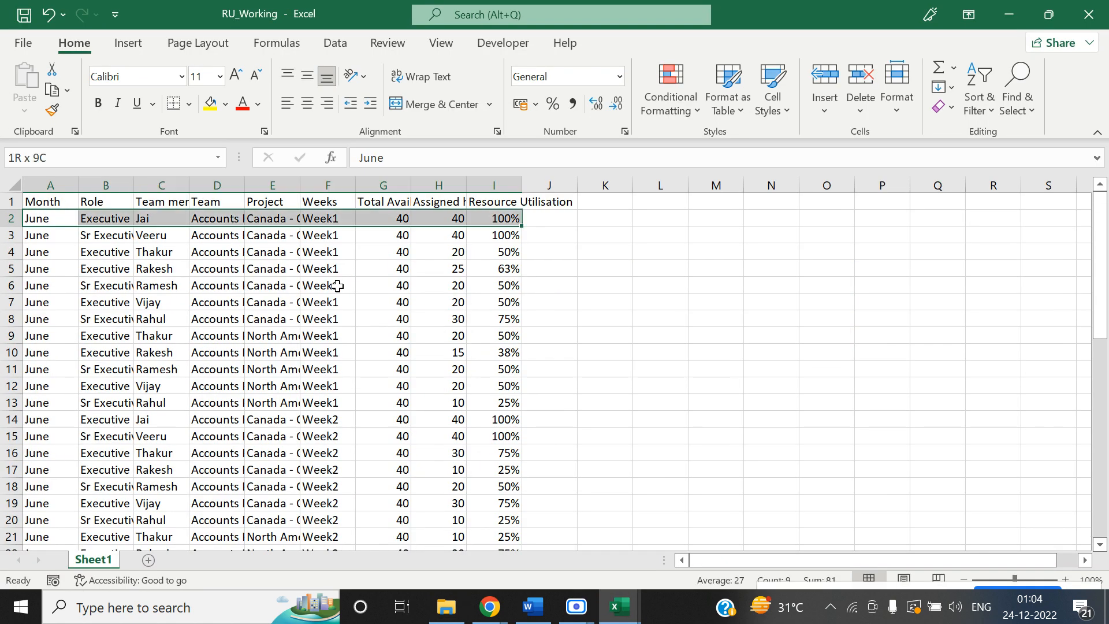
{"action": "key", "text": "ctrl+shift+Down"}
{"action": "key", "text": "alt+Tab"}
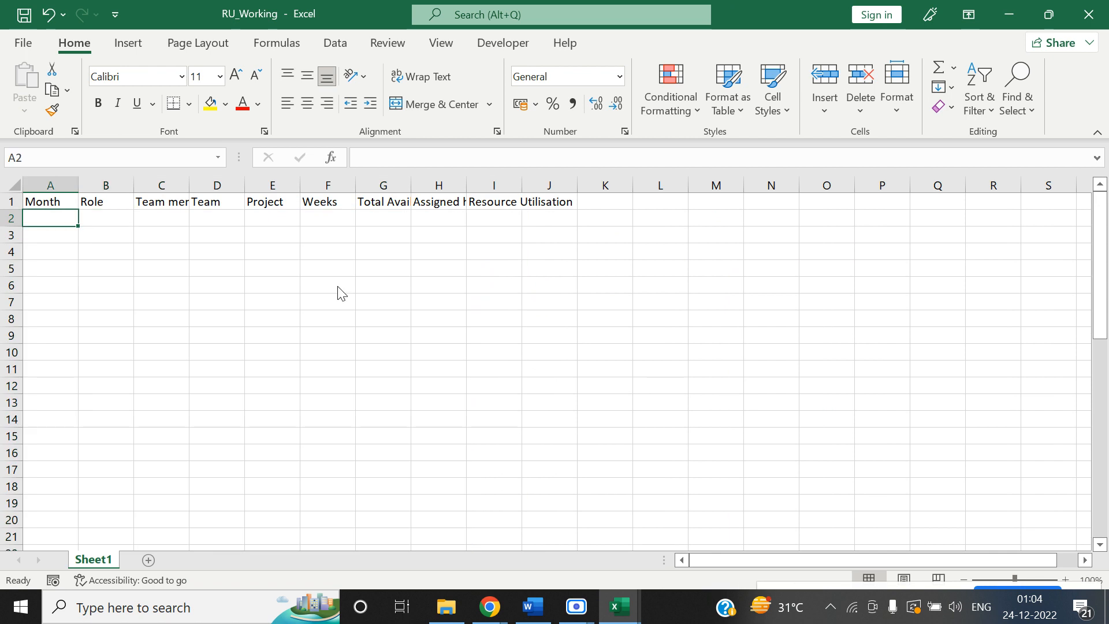
Return to the RU Data workbook through the Dashboard folder in File Explorer.
{"action": "key", "text": "alt+Tab"}
{"action": "key", "text": "alt+Tab"}
{"action": "left_click", "coordinate": [327, 225]}
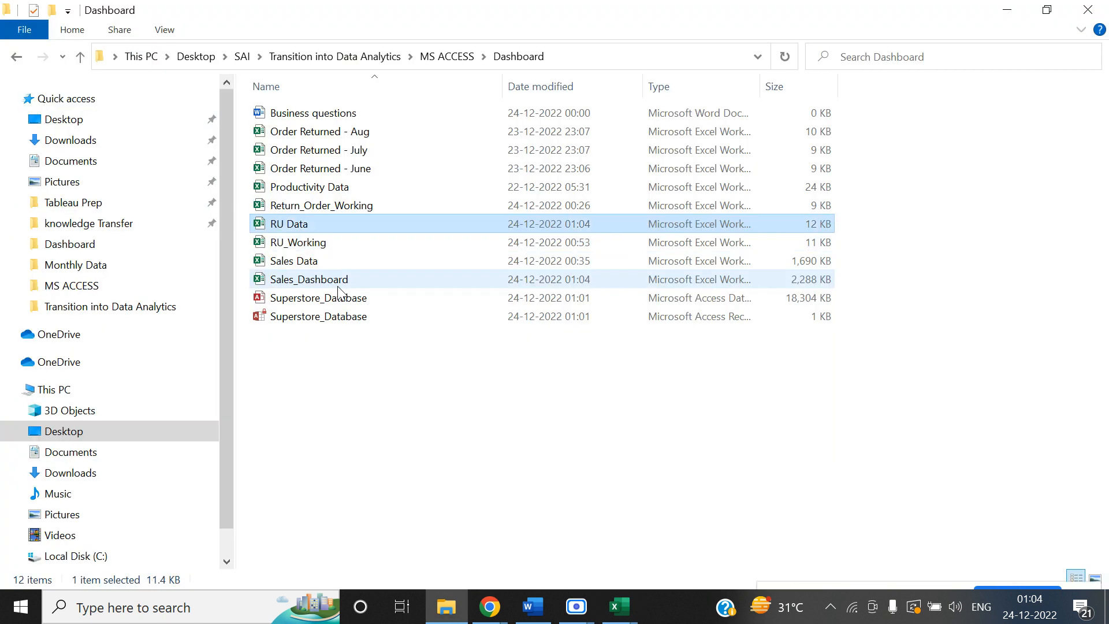
{"action": "double_click", "coordinate": [326, 223]}
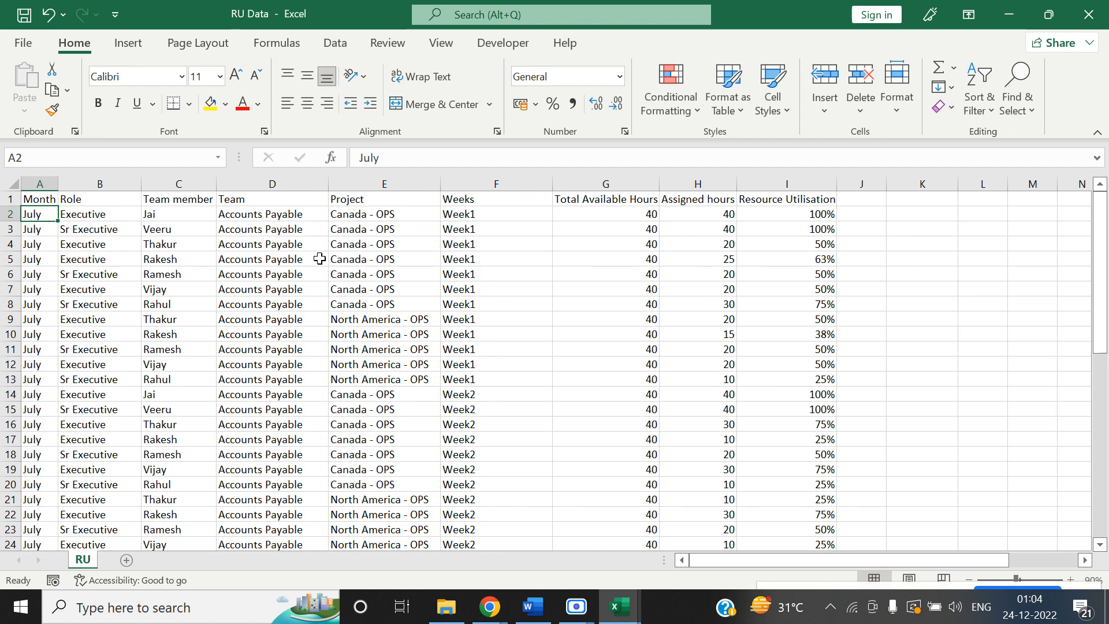
Copy all July data rows below the header in RU Data, from A2 to I49.
{"action": "key", "text": "Down"}
{"action": "key", "text": "Right"}
{"action": "key", "text": "Up"}
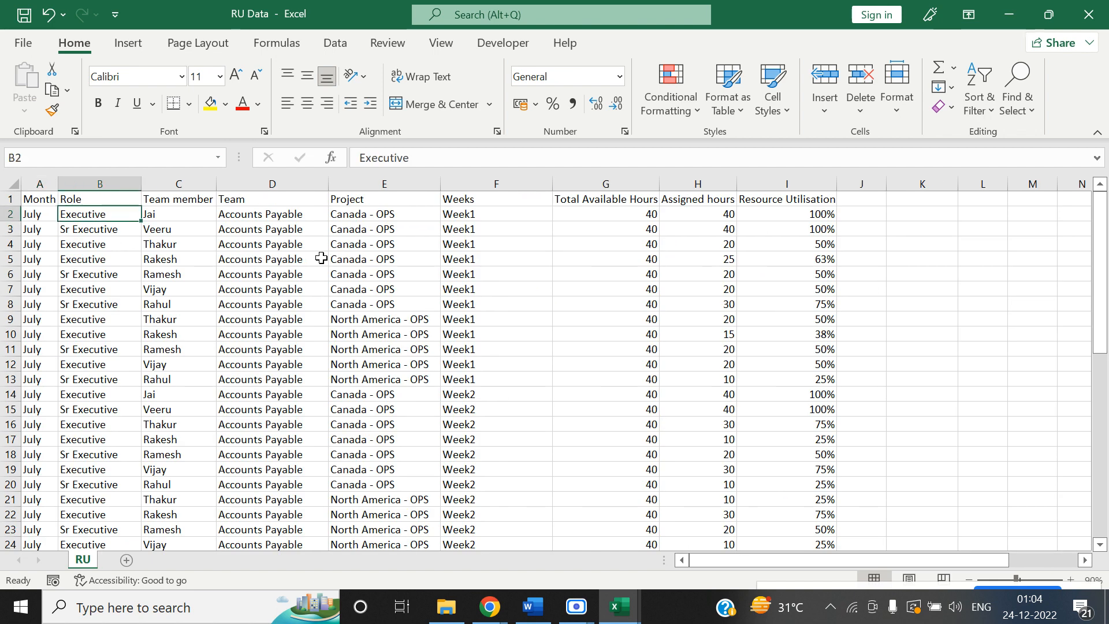
{"action": "key", "text": "Left"}
{"action": "key", "text": "ctrl+shift+Right"}
{"action": "key", "text": "ctrl+shift+Down"}
{"action": "key", "text": "ctrl+c"}
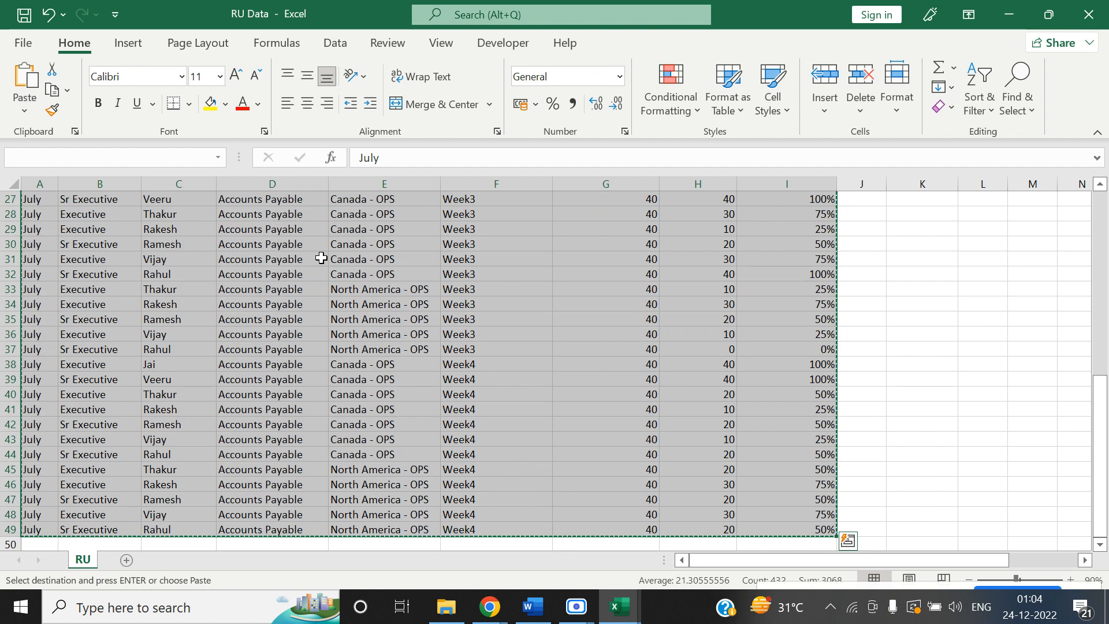
Paste the copied July rows into the RU_Working workbook at A2 and autofit the column widths to the pasted data.
{"action": "key", "text": "alt+Tab"}
{"action": "key", "text": "alt+Tab"}
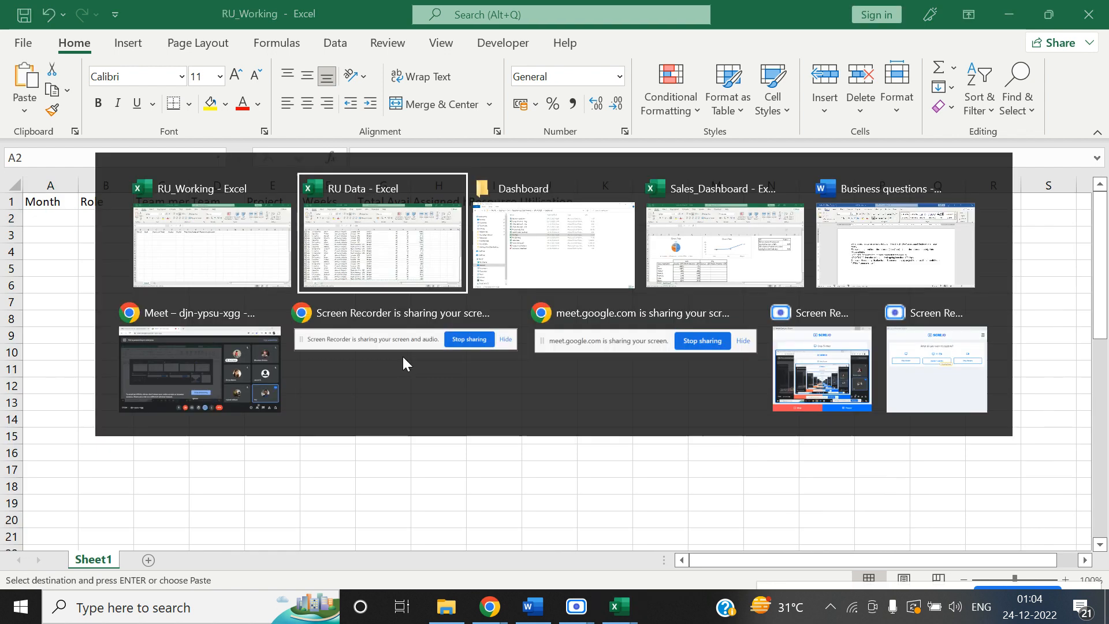
{"action": "key", "text": "alt+Tab"}
{"action": "key", "text": "ctrl+v"}
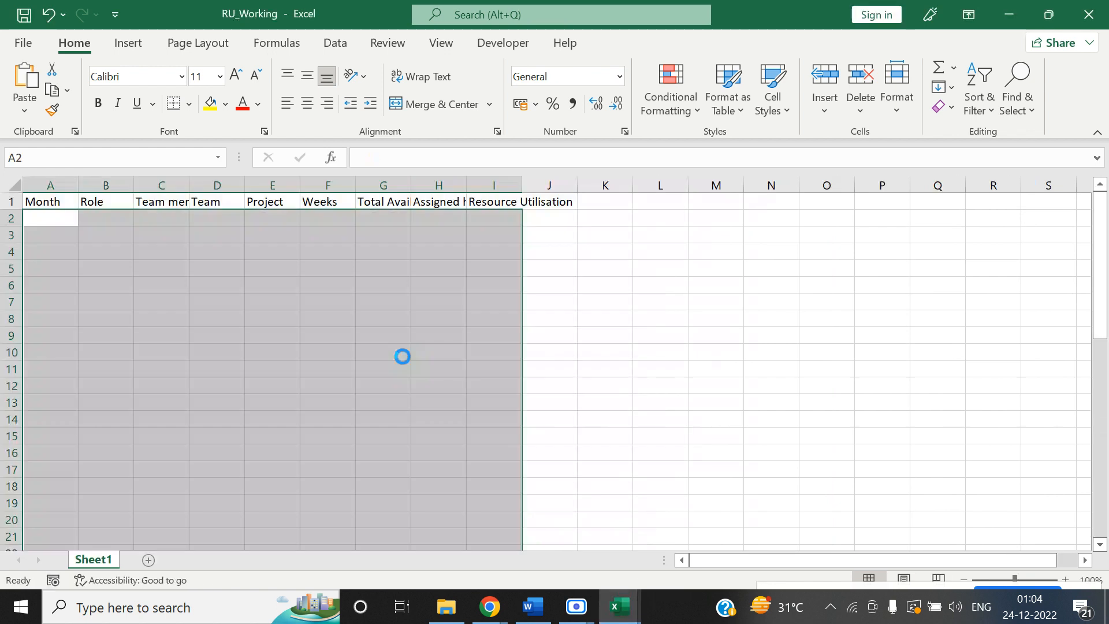
{"action": "key", "text": "alt+h"}
{"action": "key", "text": "o"}
{"action": "key", "text": "i"}
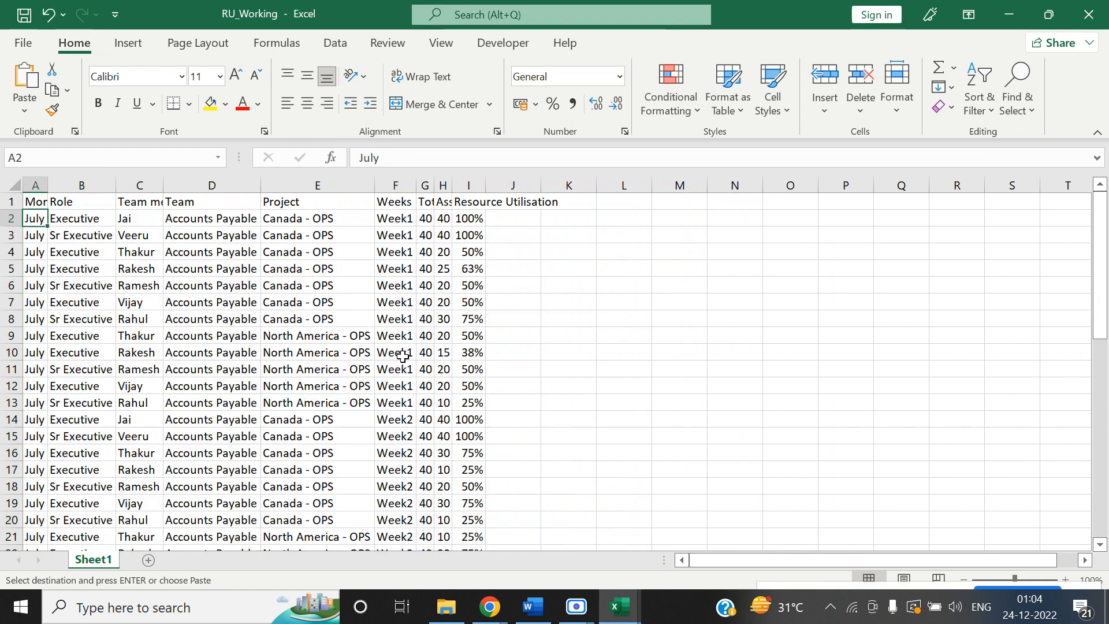
{"action": "key", "text": "Escape"}
Close all open workbooks, including Sales_Dashboard and RU Data, and return to the Dashboard folder.
{"action": "key", "text": "alt+Tab"}
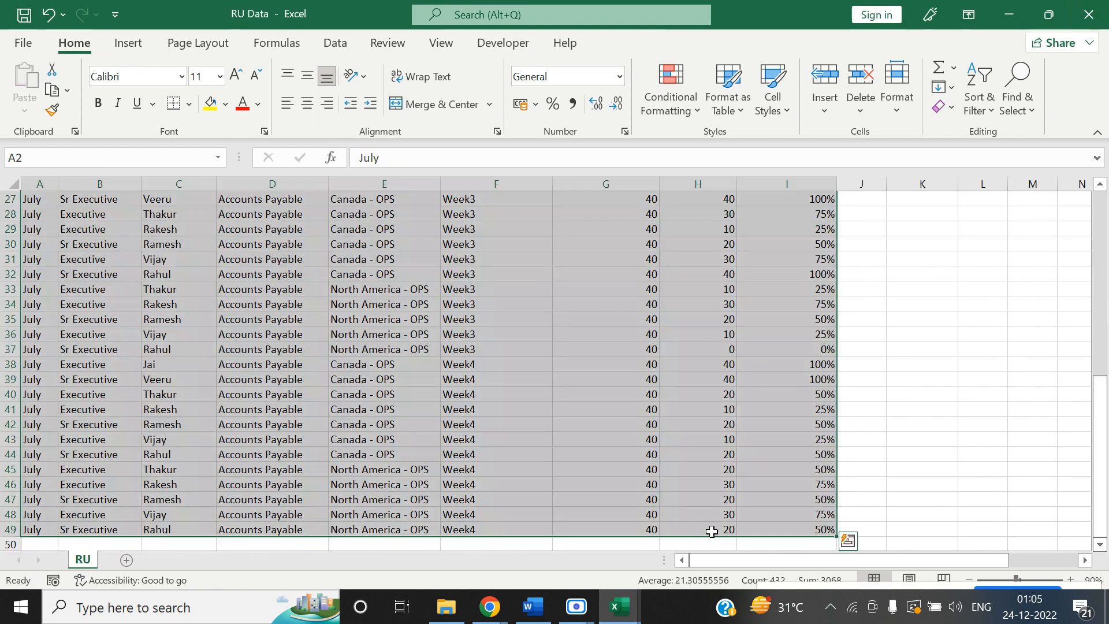
{"action": "left_click", "coordinate": [608, 604]}
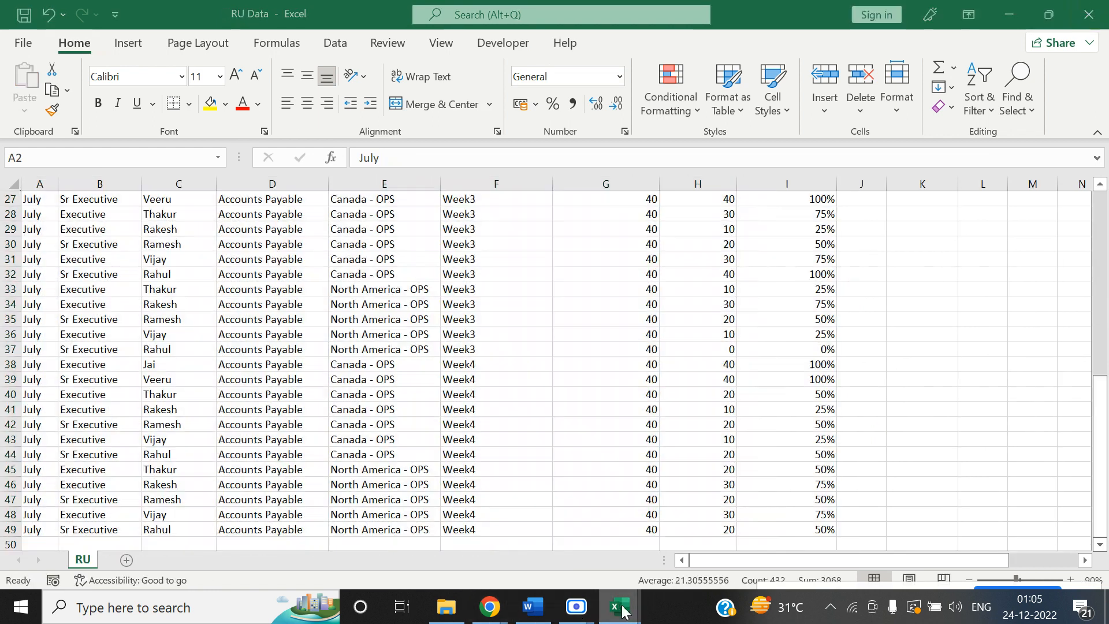
{"action": "left_click", "coordinate": [447, 606]}
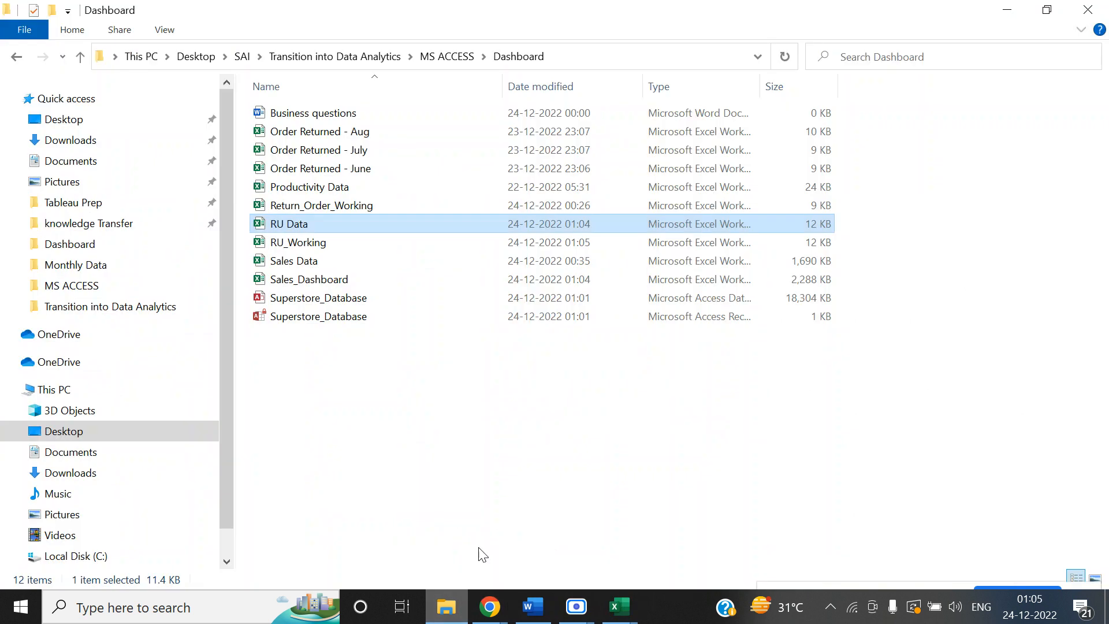
{"action": "left_click", "coordinate": [419, 409]}
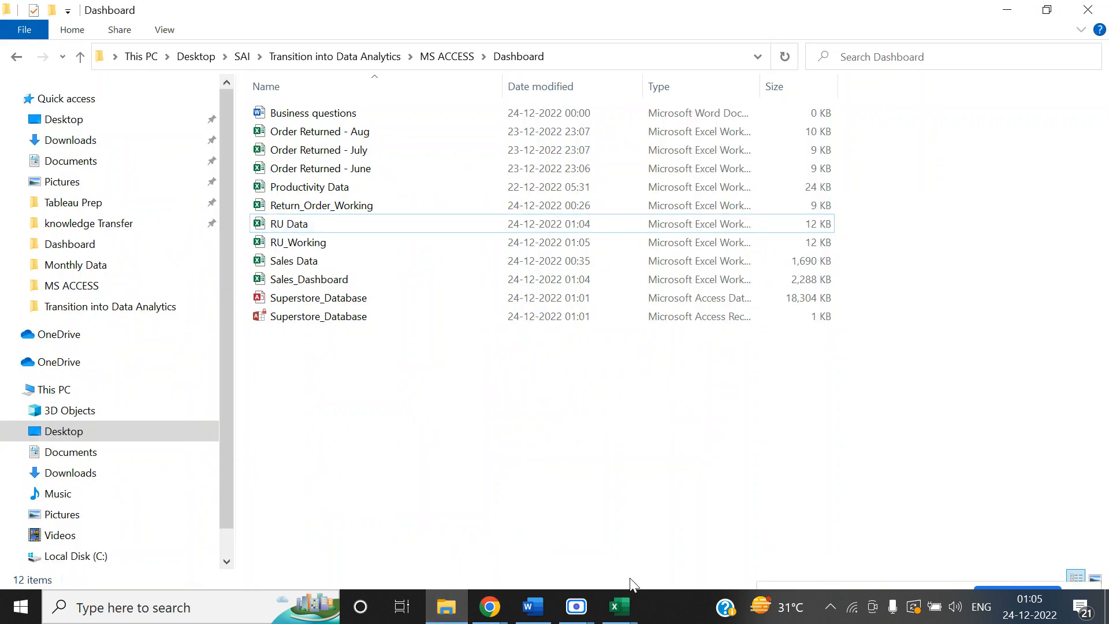
{"action": "mouse_move", "coordinate": [627, 589]}
{"action": "left_click", "coordinate": [592, 555]}
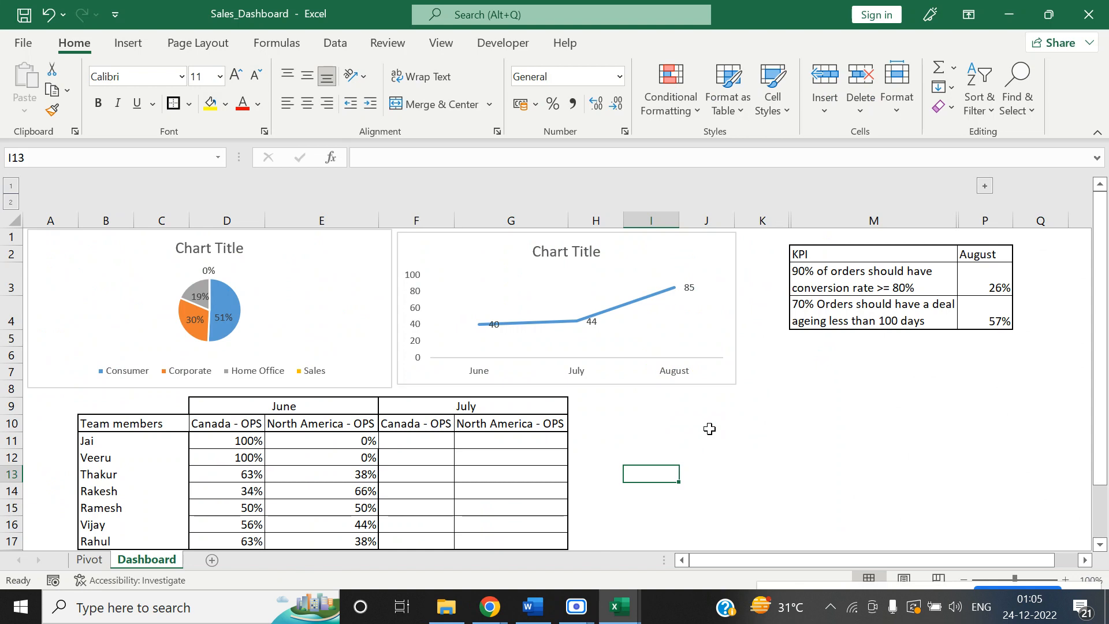
{"action": "left_click", "coordinate": [1091, 14]}
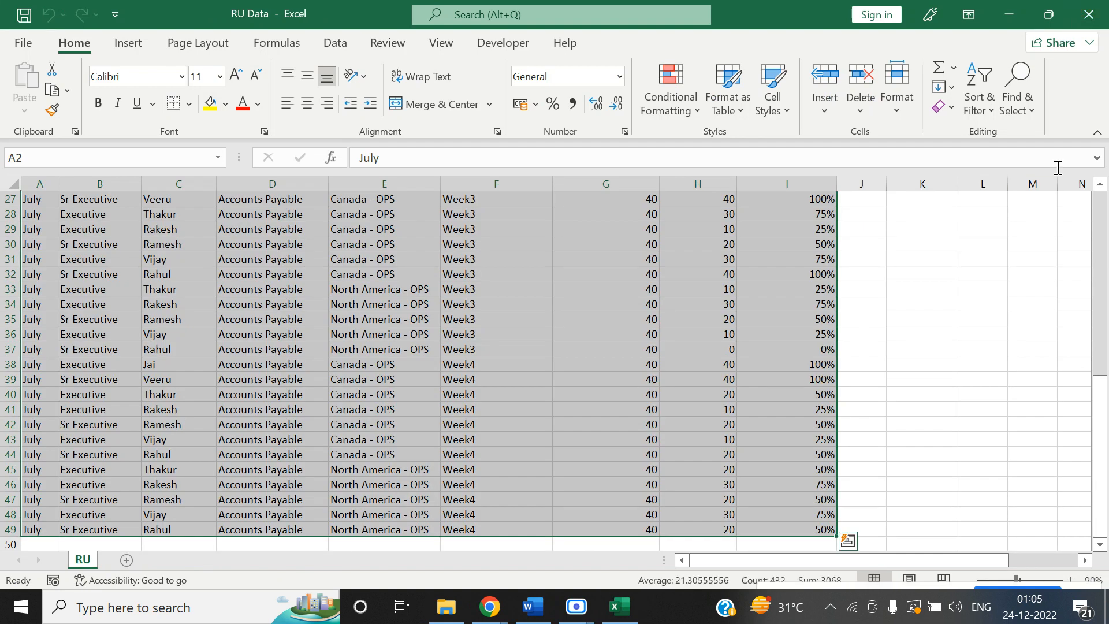
{"action": "left_click", "coordinate": [1103, 12]}
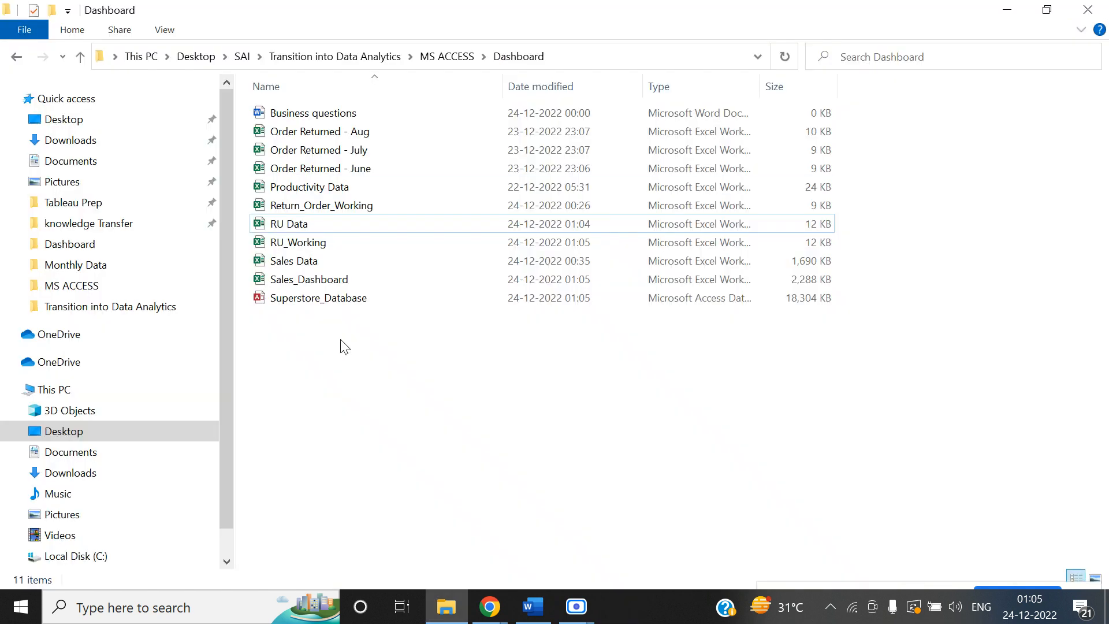
Open Superstore_Database in Access, run RU_Append_Query to append the July rows, and close the database.
{"action": "left_click", "coordinate": [335, 301]}
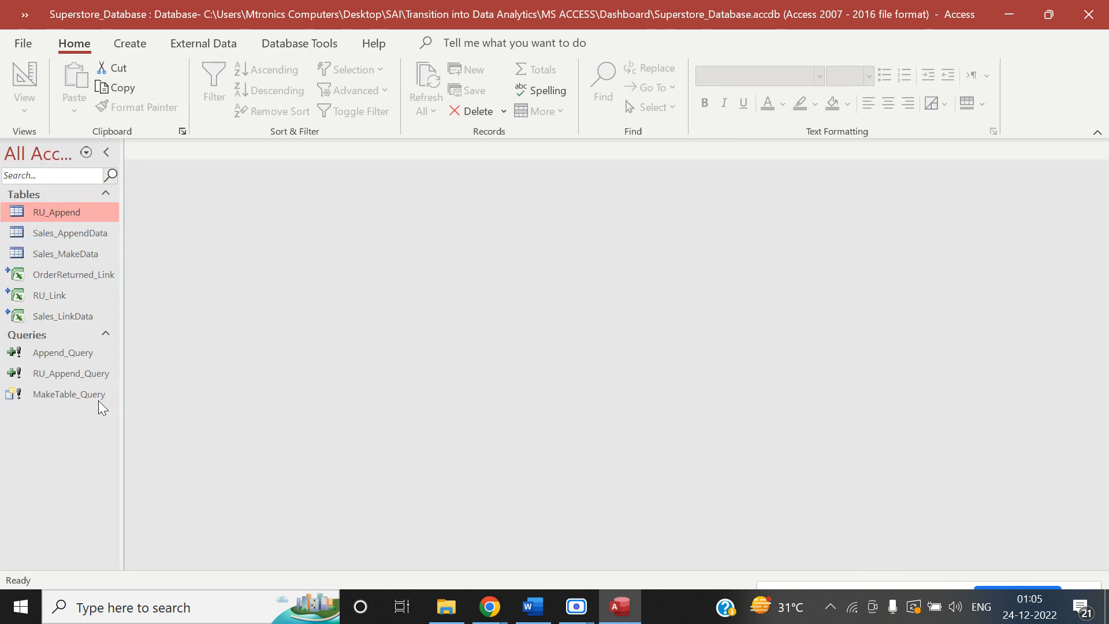
{"action": "double_click", "coordinate": [75, 378]}
{"action": "left_click", "coordinate": [500, 372]}
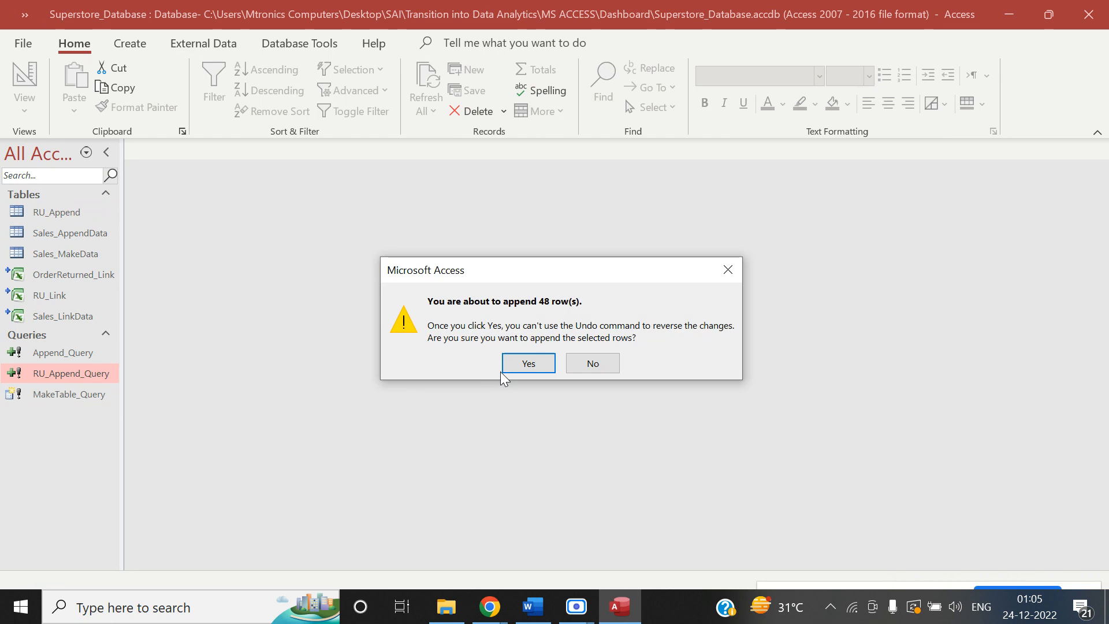
{"action": "left_click", "coordinate": [528, 369]}
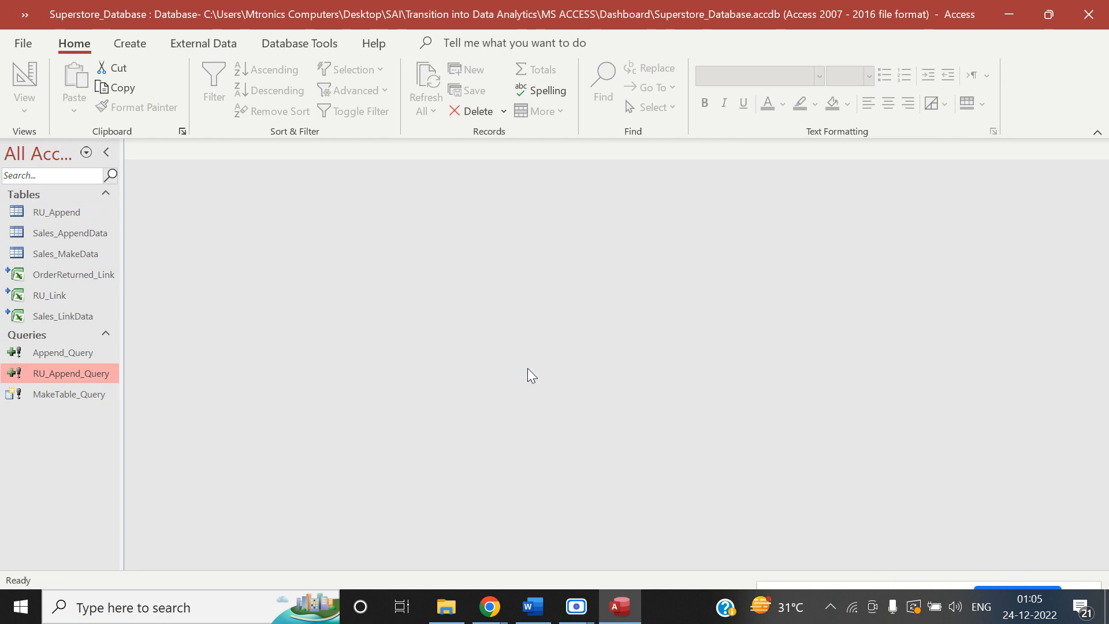
{"action": "left_click", "coordinate": [1105, 7]}
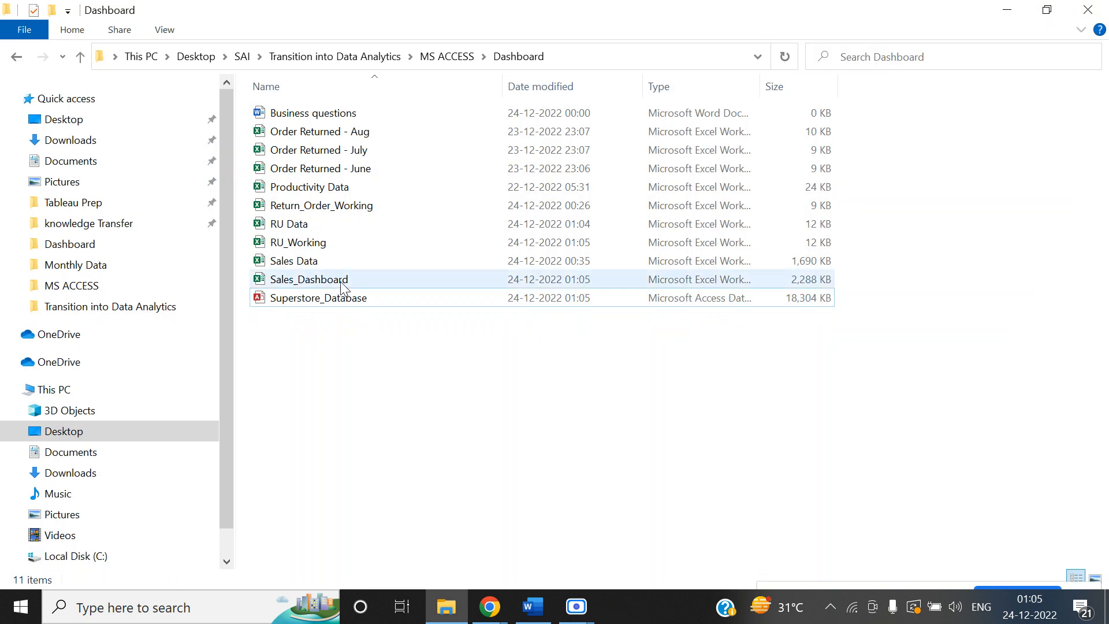
Open the Sales_Dashboard workbook from the Dashboard folder and go to its Pivot sheet.
{"action": "double_click", "coordinate": [345, 281]}
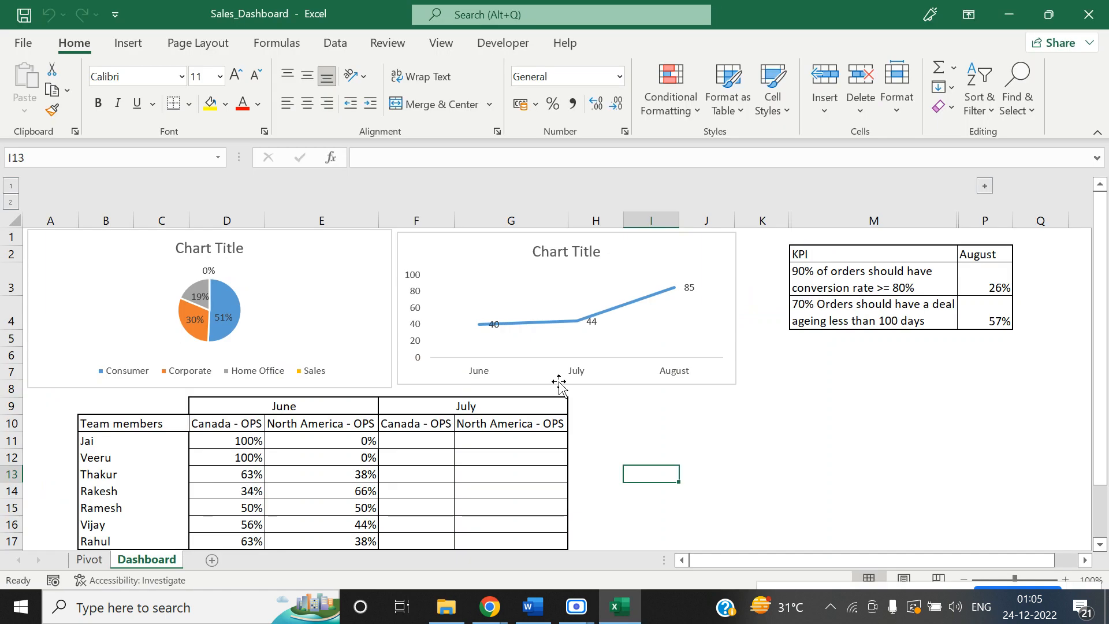
{"action": "left_click", "coordinate": [93, 560]}
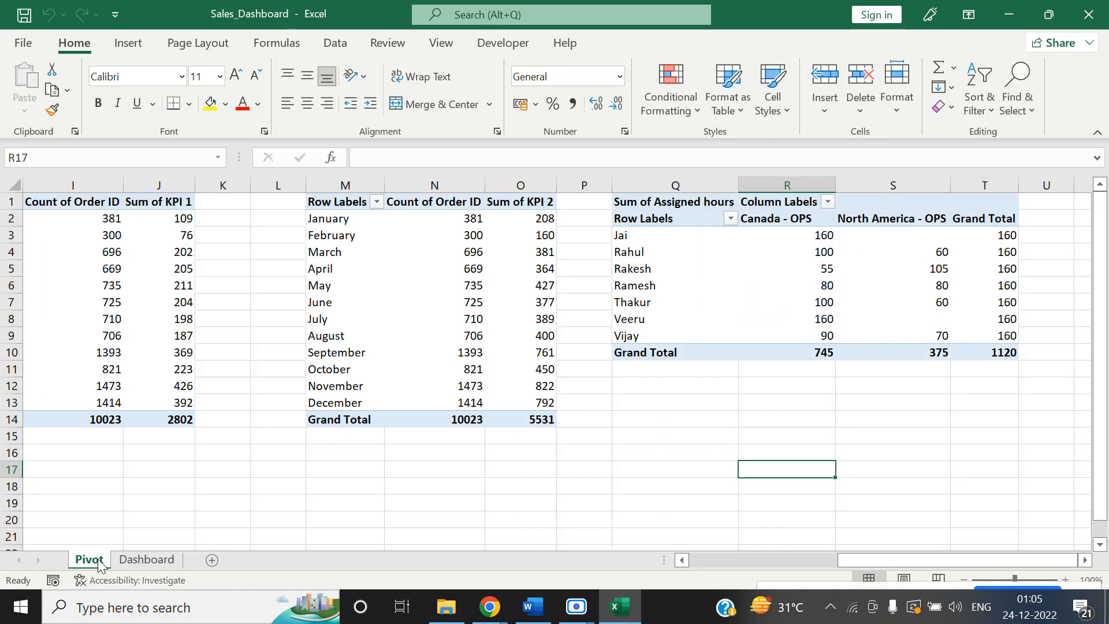
{"action": "left_click", "coordinate": [750, 456]}
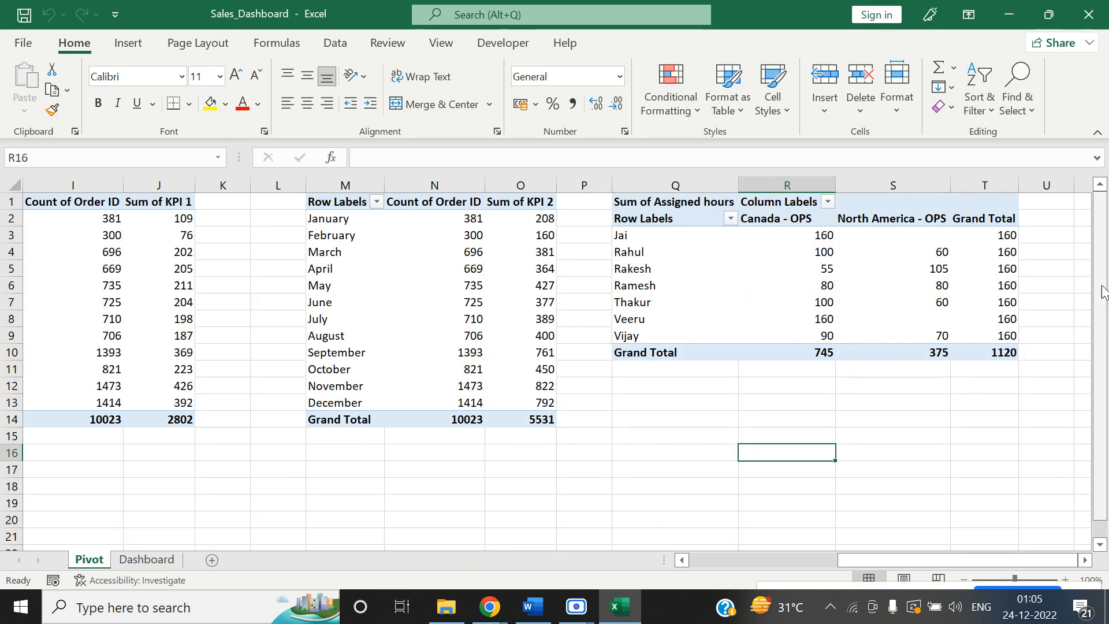
Add the Month field to the Assigned hours pivot table's rows, above Team member.
{"action": "right_click", "coordinate": [672, 265]}
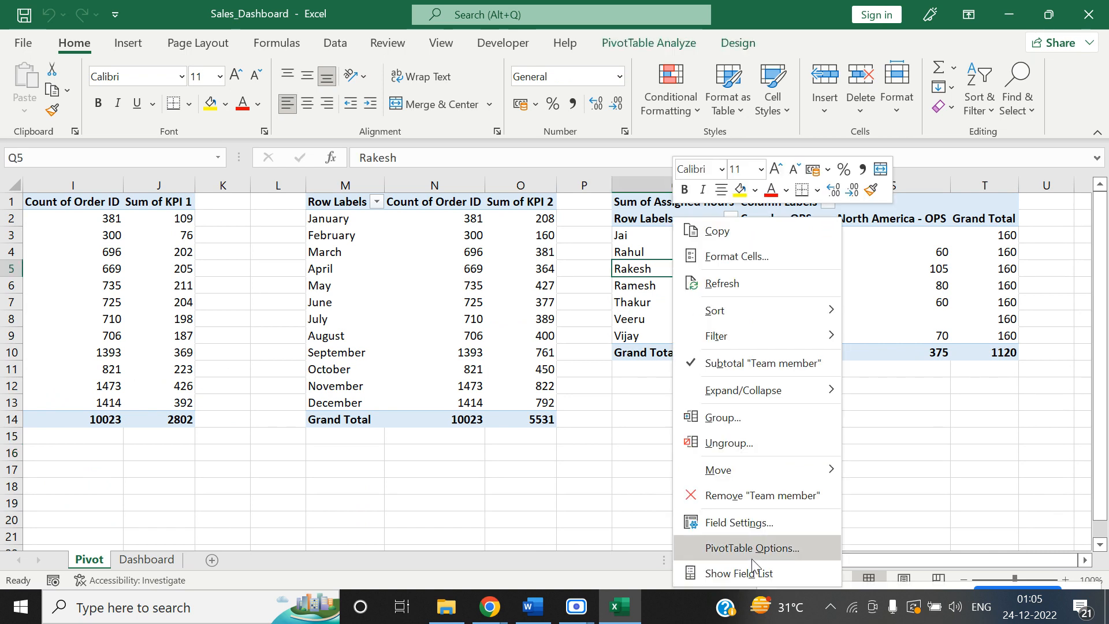
{"action": "left_click", "coordinate": [745, 572]}
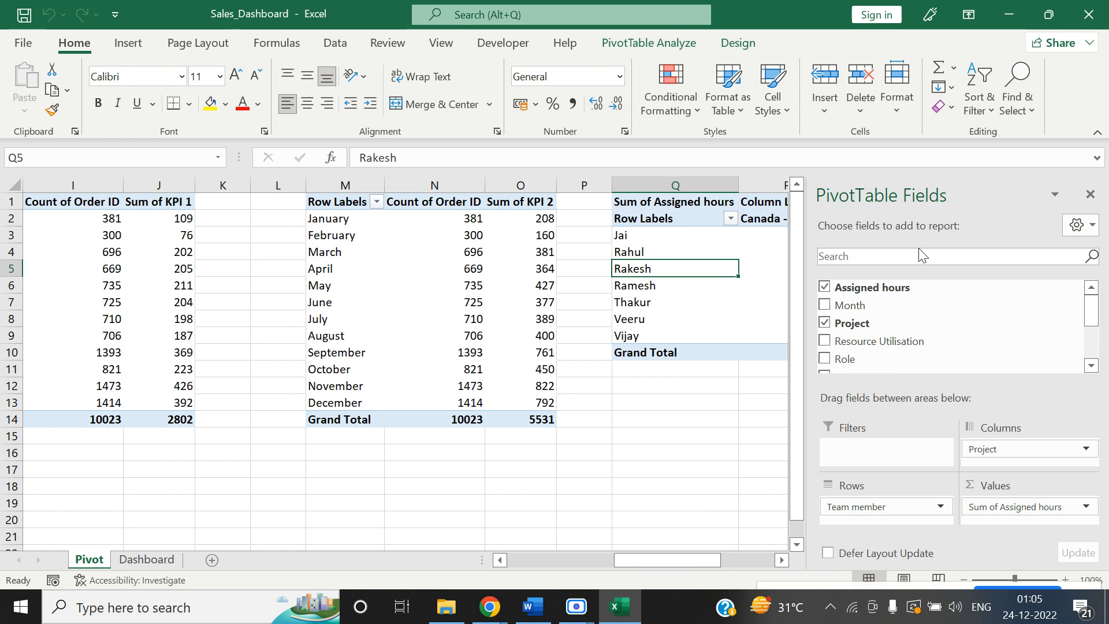
{"action": "left_click", "coordinate": [905, 256]}
{"action": "type", "text": "Mo"}
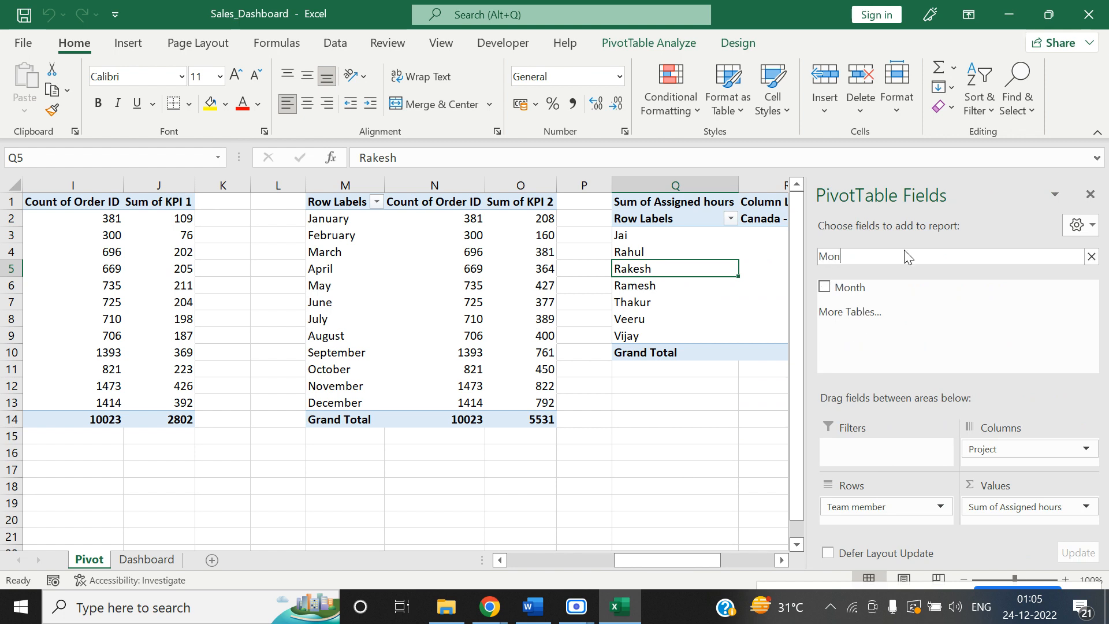
{"action": "type", "text": "n"}
{"action": "left_click_drag", "start_coordinate": [885, 284], "coordinate": [880, 502]}
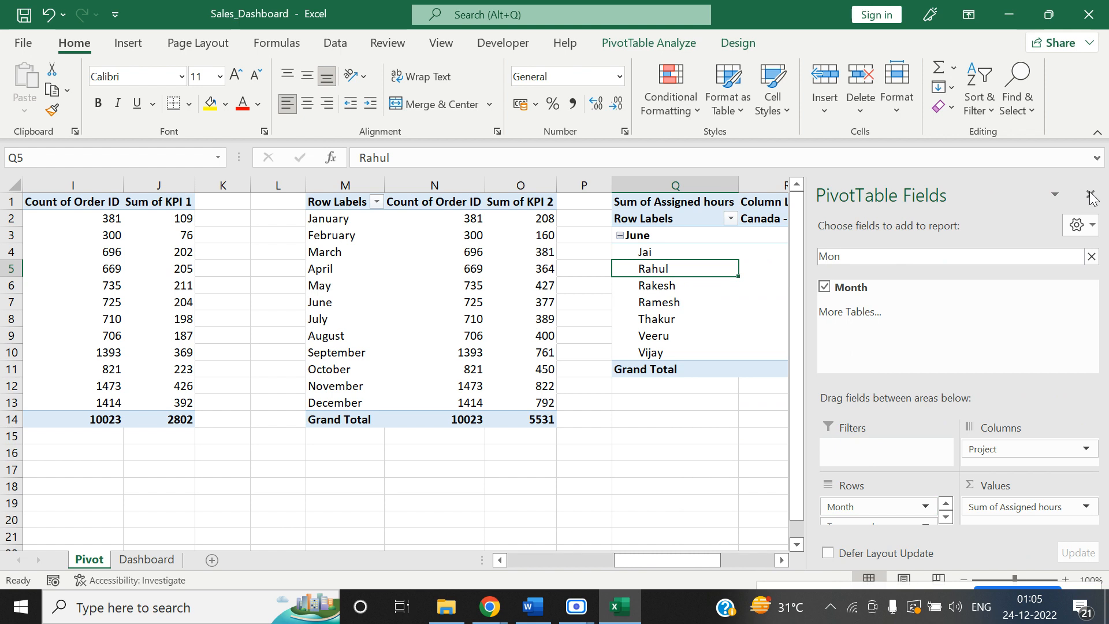
{"action": "left_click", "coordinate": [1090, 195]}
Refresh the Assigned hours pivot table to load the newly appended month.
{"action": "left_click", "coordinate": [675, 536]}
{"action": "left_click", "coordinate": [787, 302]}
{"action": "right_click", "coordinate": [798, 306]}
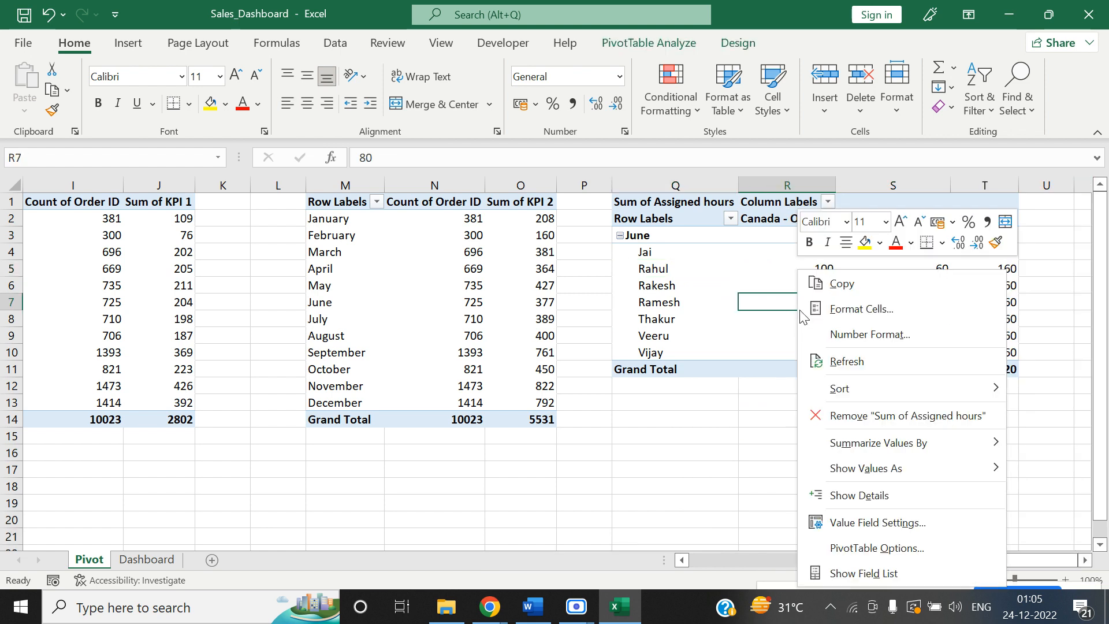
{"action": "left_click", "coordinate": [832, 361]}
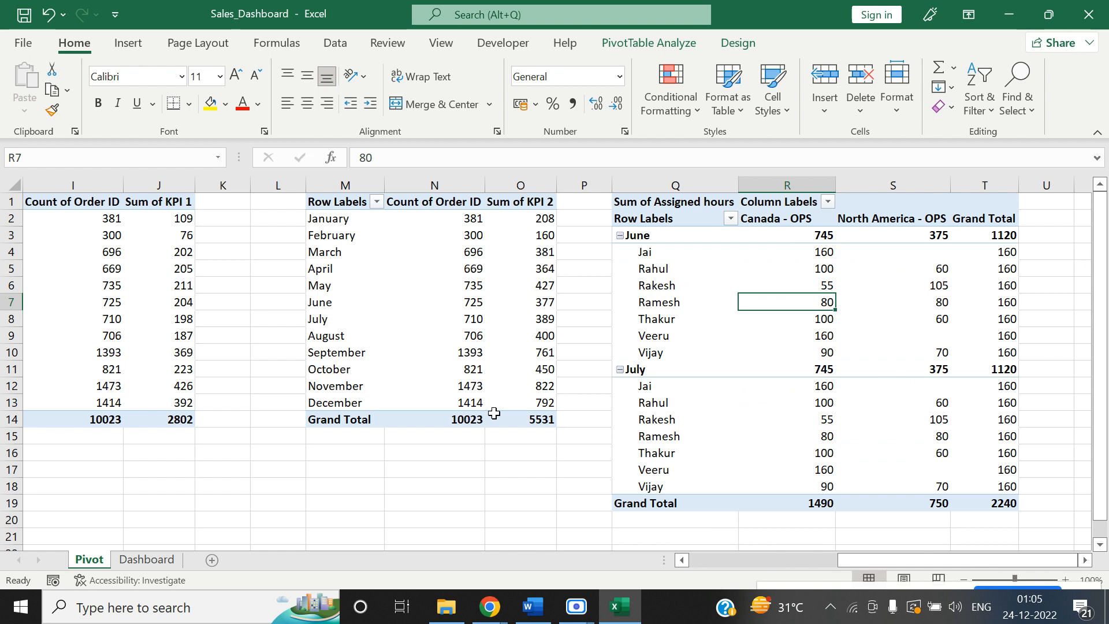
Clear the June utilisation formulas in D11:E17 on the Dashboard sheet.
{"action": "left_click", "coordinate": [134, 559]}
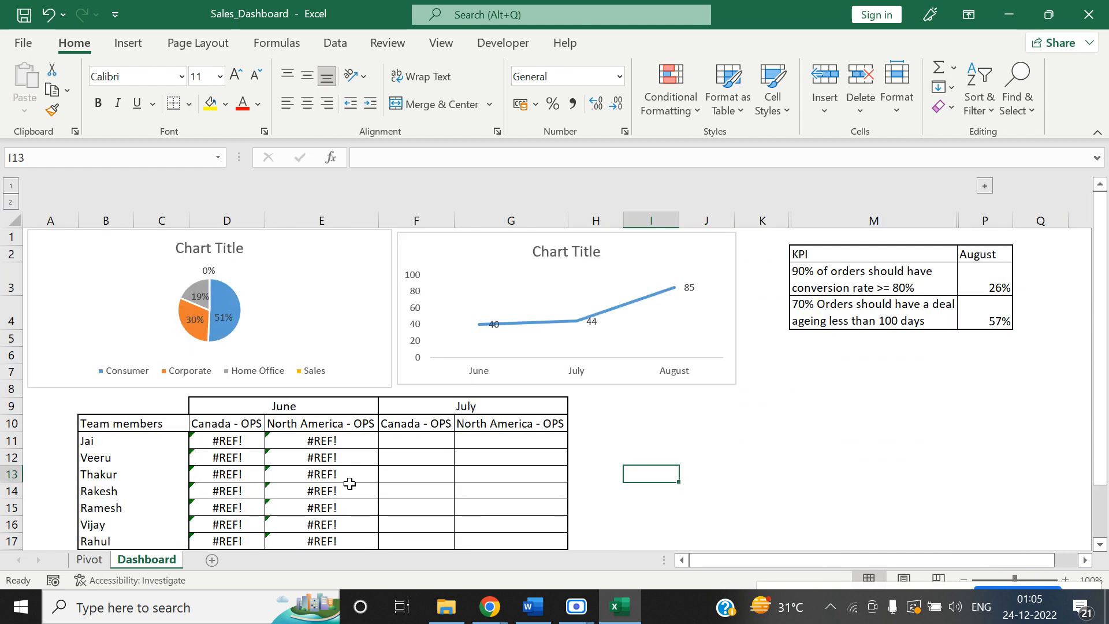
{"action": "left_click", "coordinate": [237, 440]}
{"action": "key", "text": "shift+Right"}
{"action": "key", "text": "shift+Down"}
{"action": "key", "text": "shift+Down"}
{"action": "key", "text": "shift+Down"}
{"action": "key", "text": "shift+Down"}
{"action": "key", "text": "shift+Down"}
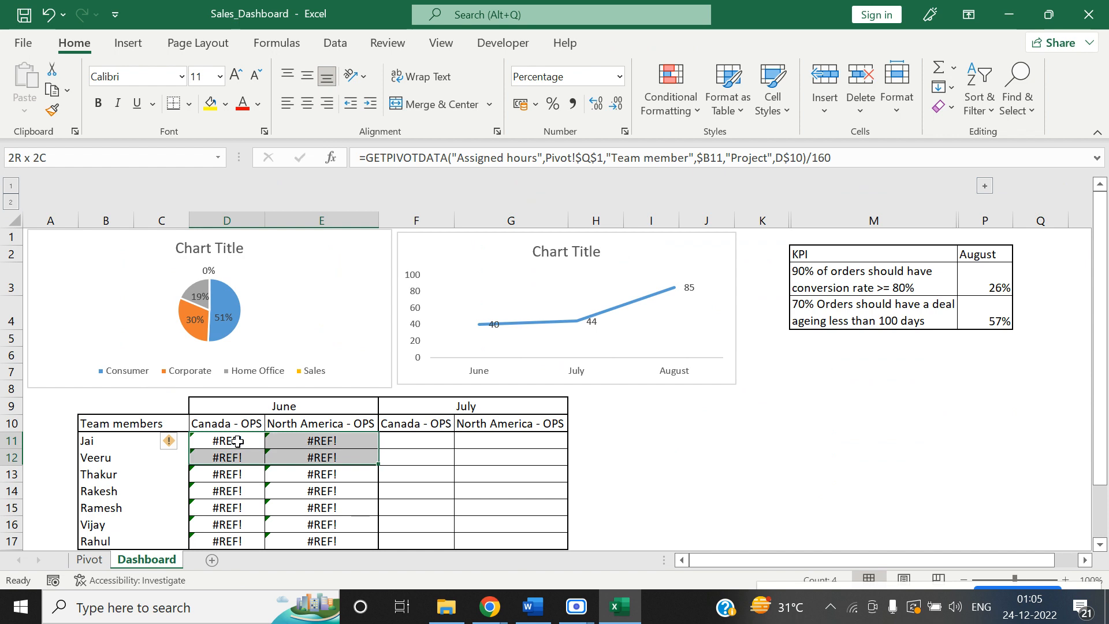
{"action": "key", "text": "shift+Down"}
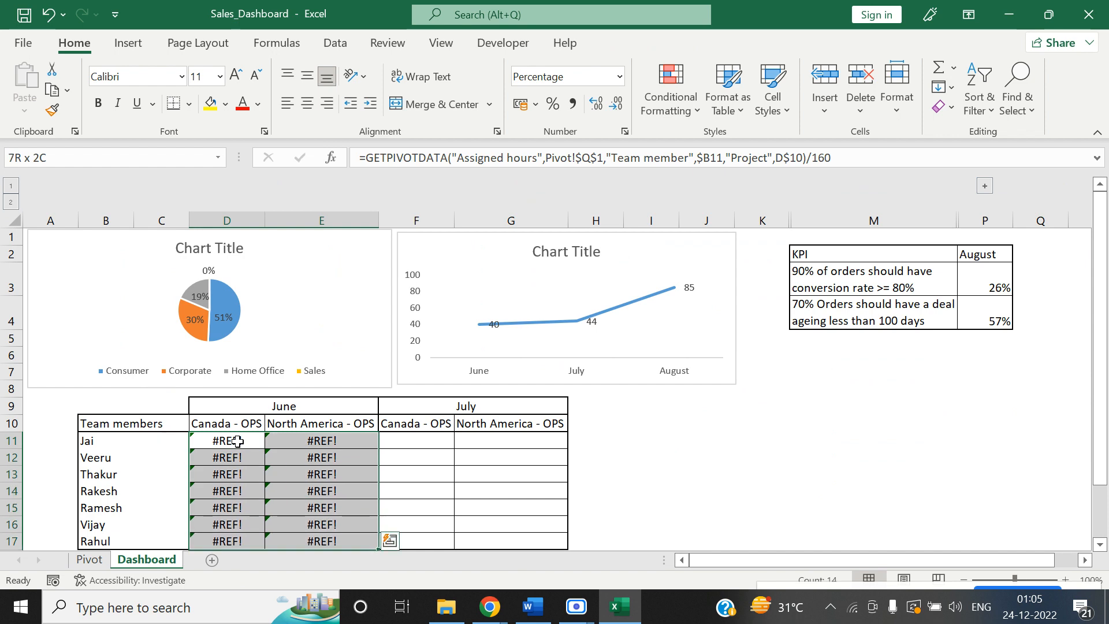
{"action": "key", "text": "Delete"}
In D11, enter a GETPIVOTDATA formula dividing the first team member's June Canada - OPS assigned hours by 160.
{"action": "left_click", "coordinate": [237, 440]}
{"action": "type", "text": "="}
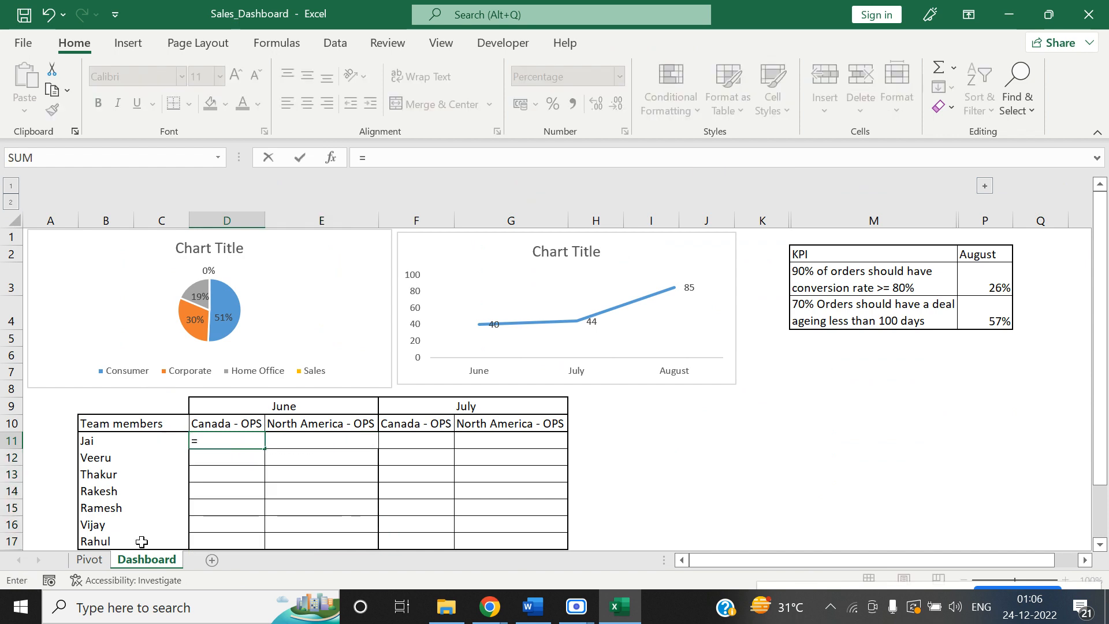
{"action": "left_click", "coordinate": [92, 564]}
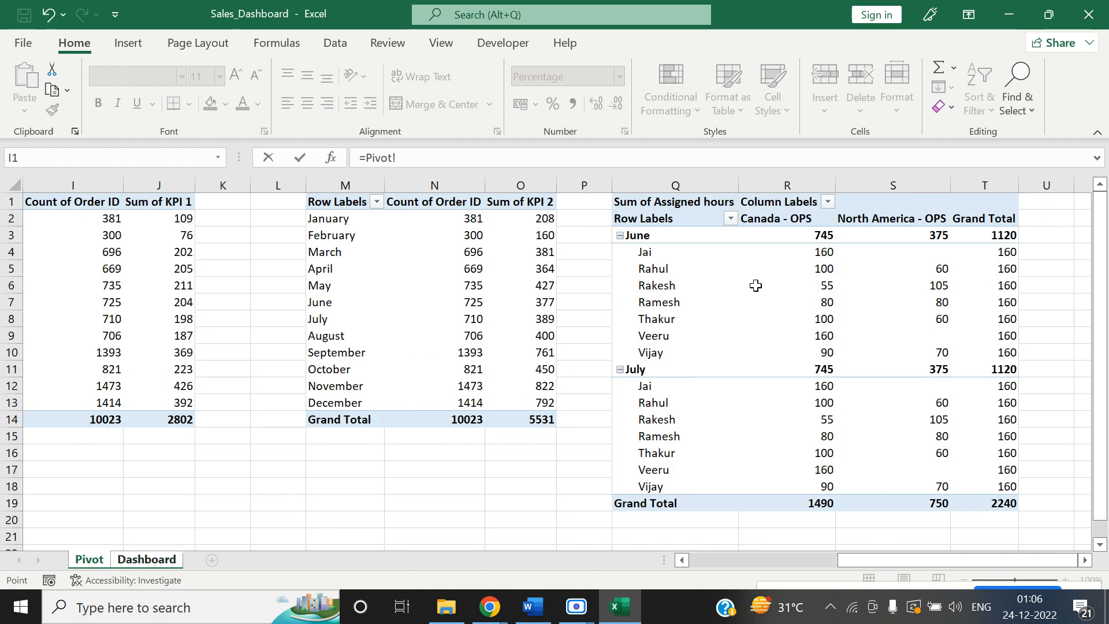
{"action": "left_click", "coordinate": [813, 254]}
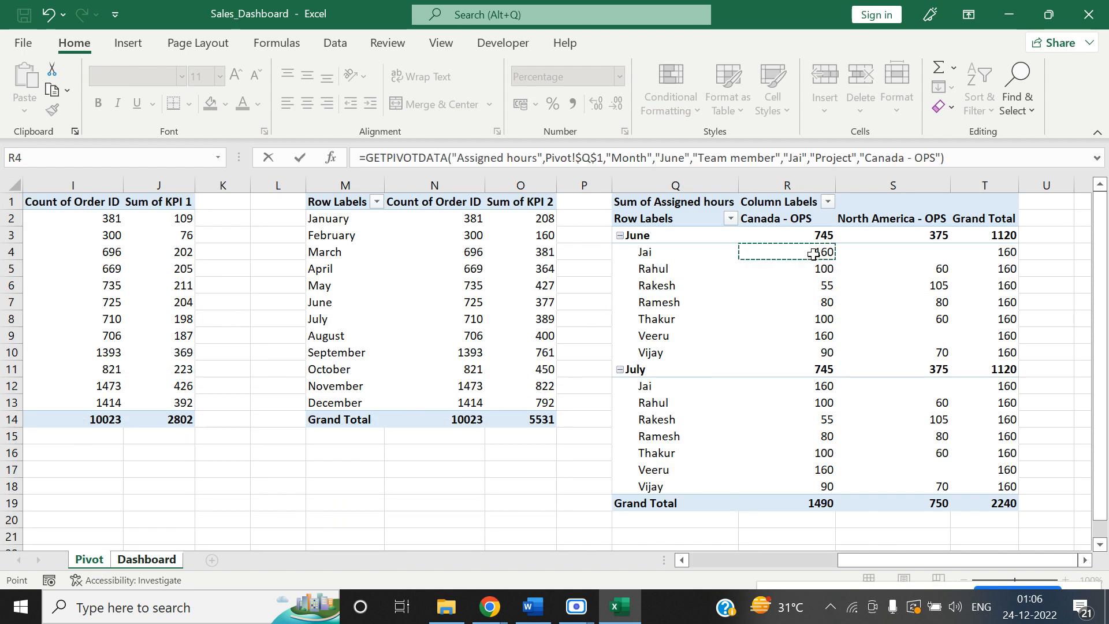
{"action": "left_click", "coordinate": [957, 166]}
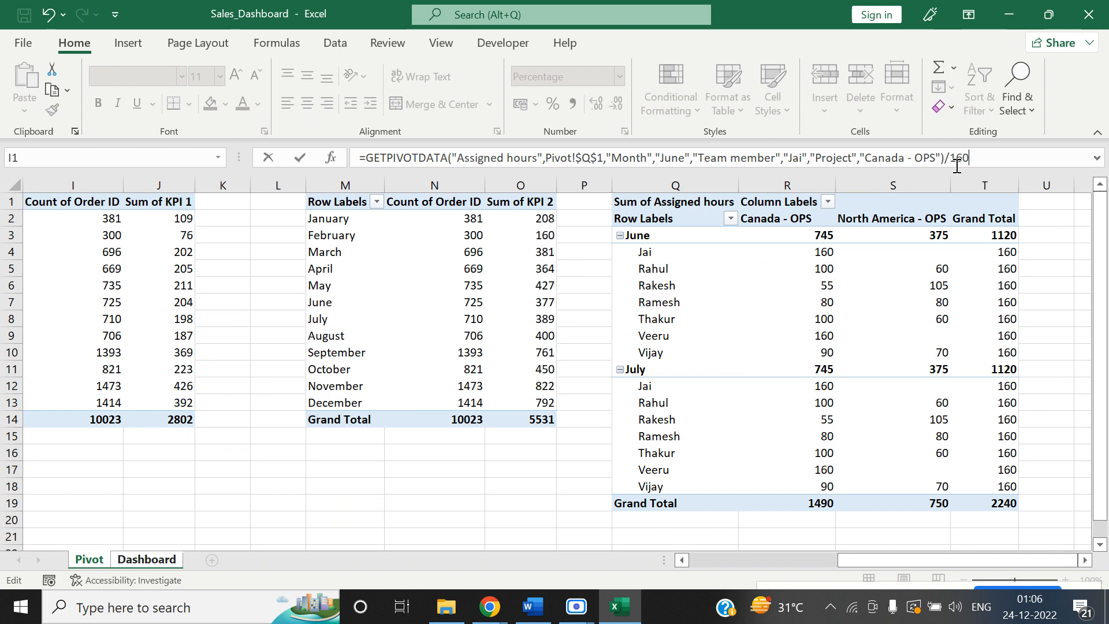
{"action": "type", "text": "/160"}
{"action": "key", "text": "Return"}
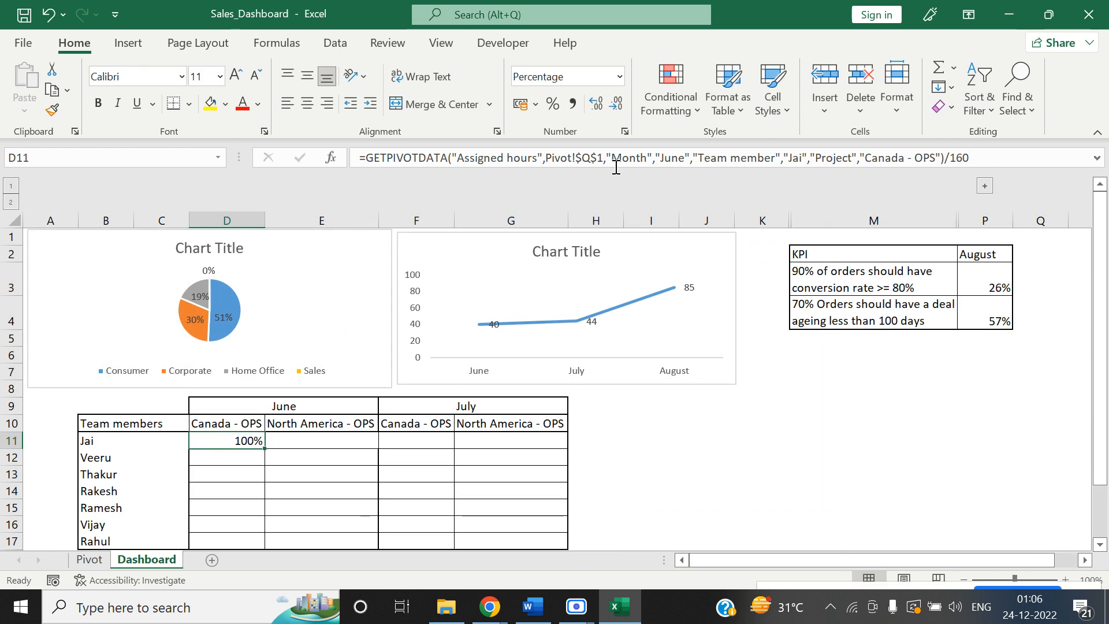
{"action": "left_click_drag", "start_coordinate": [656, 157], "coordinate": [690, 153]}
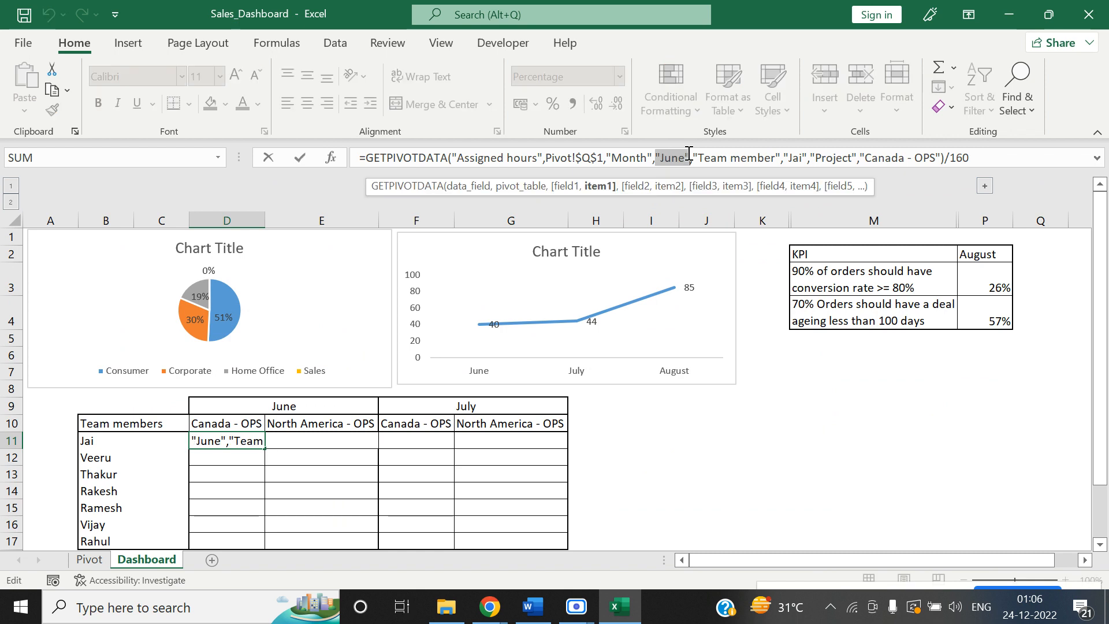
{"action": "key", "text": "Escape"}
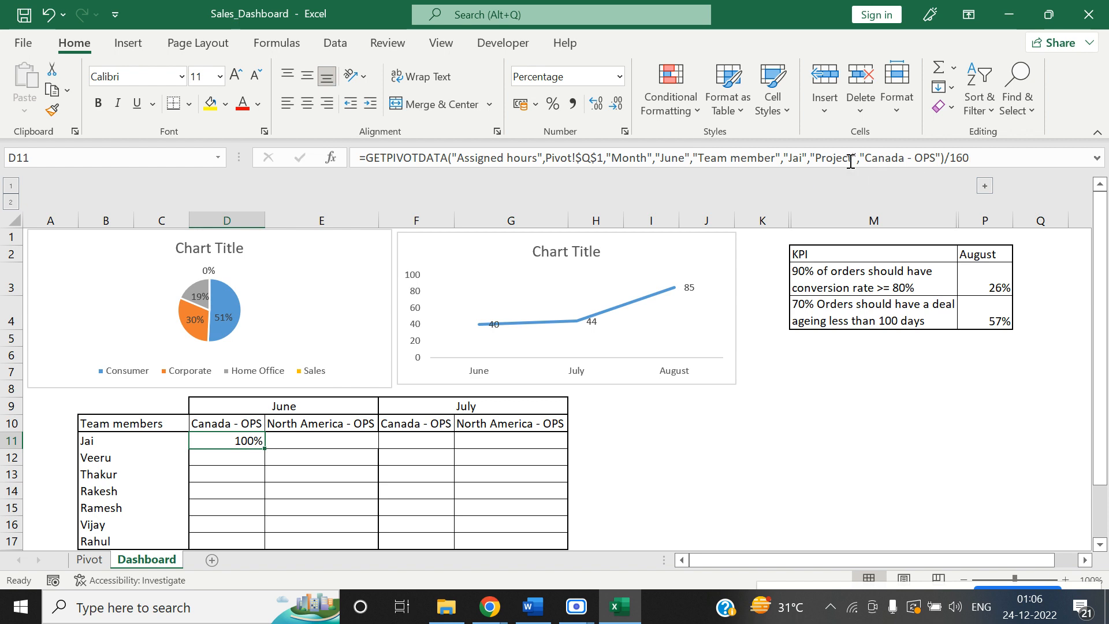
Replace the "Canada - OPS" text in D11's GETPIVOTDATA formula with the row-locked reference D$10.
{"action": "left_click_drag", "start_coordinate": [860, 157], "coordinate": [941, 155]}
{"action": "key", "text": "BackSpace"}
{"action": "left_click", "coordinate": [229, 423]}
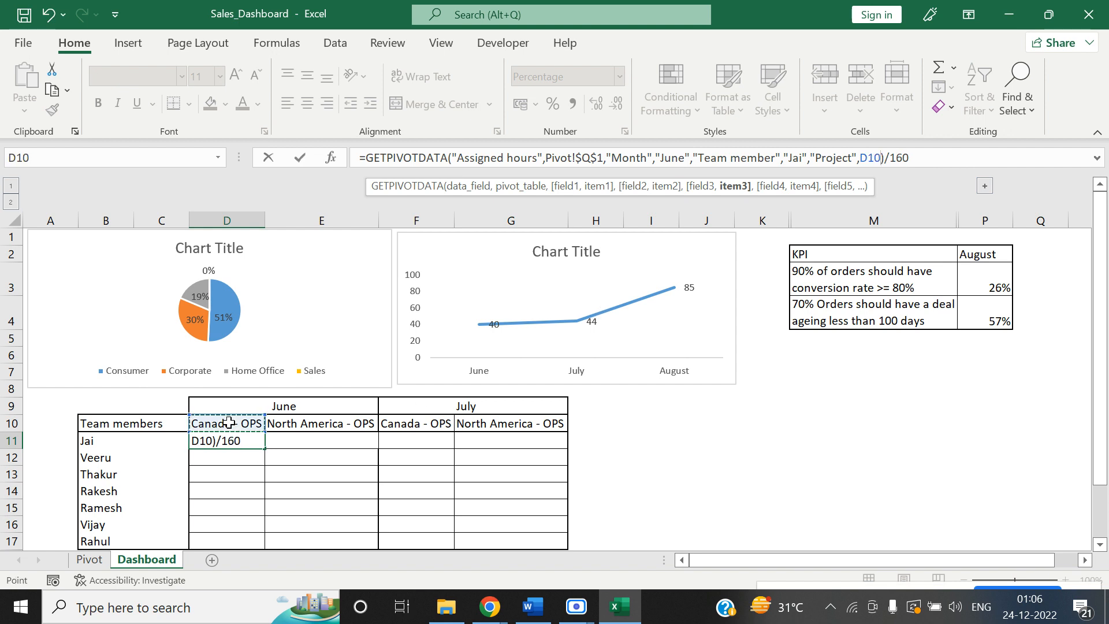
{"action": "key", "text": "F4"}
{"action": "key", "text": "F4"}
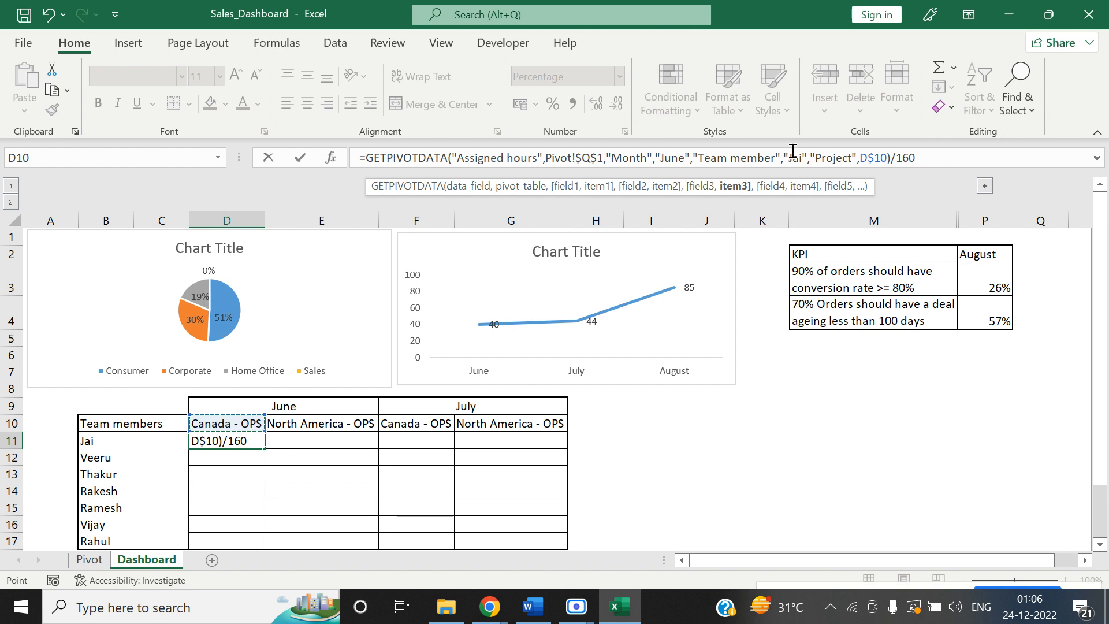
Replace the team member's name in D11's formula with the column-locked reference $B11 and commit the formula.
{"action": "left_click_drag", "start_coordinate": [789, 151], "coordinate": [806, 151]}
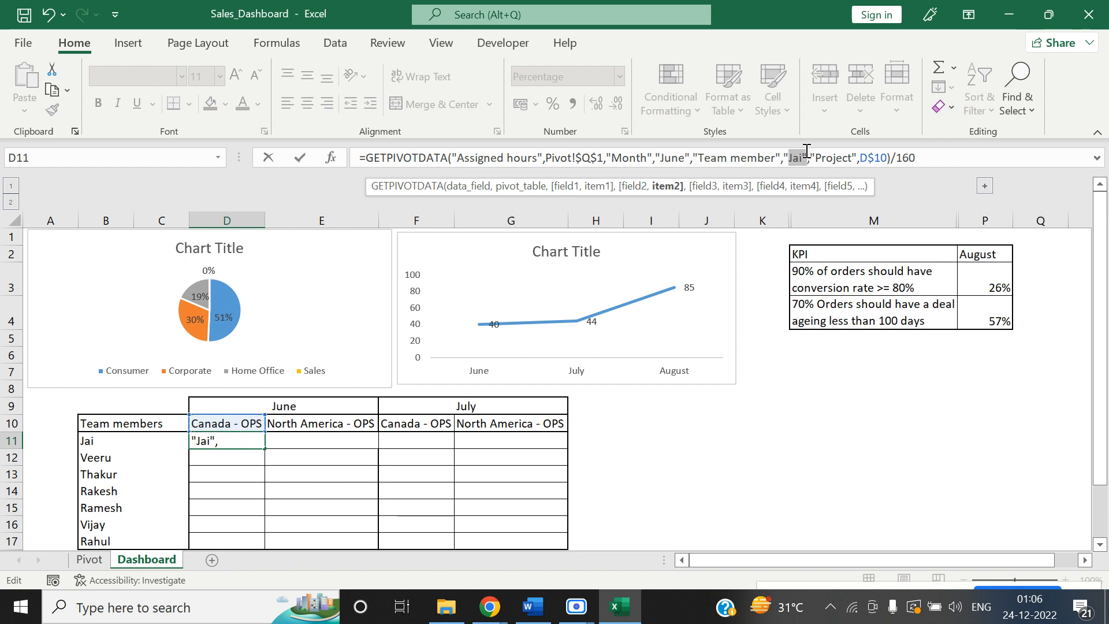
{"action": "key", "text": "BackSpace"}
{"action": "key", "text": "BackSpace"}
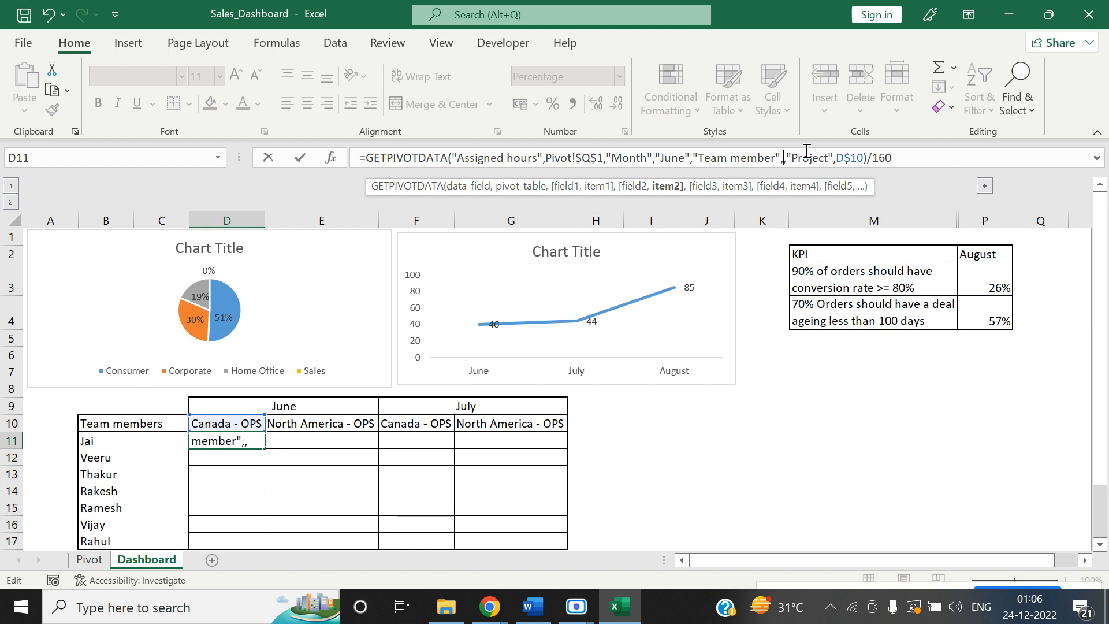
{"action": "left_click", "coordinate": [135, 443]}
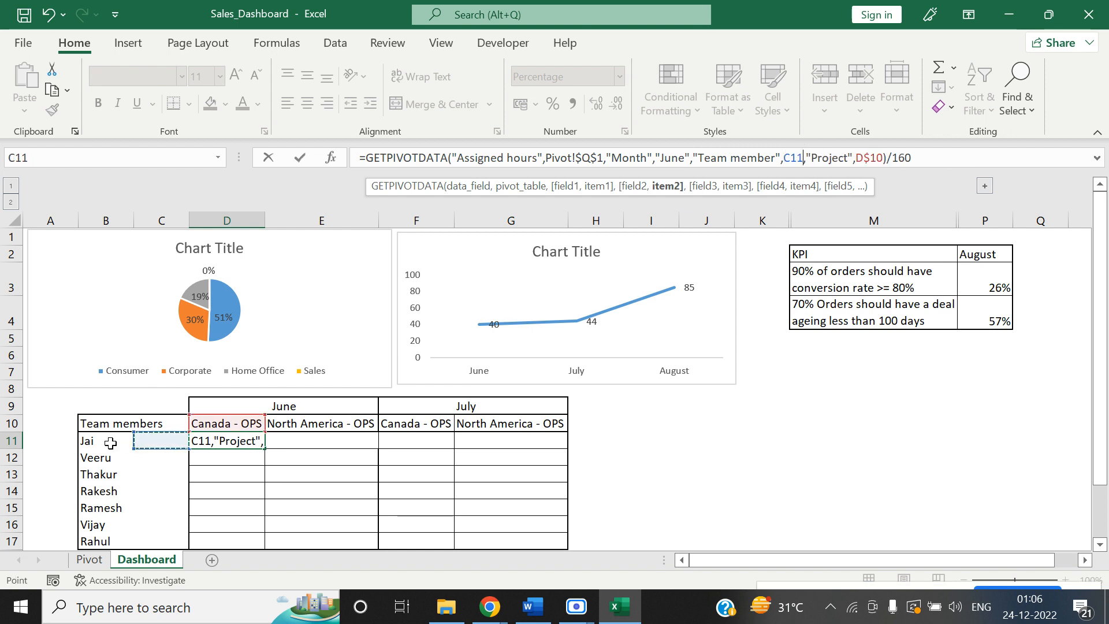
{"action": "left_click", "coordinate": [110, 443]}
{"action": "key", "text": "F4"}
{"action": "key", "text": "F4"}
{"action": "key", "text": "F4"}
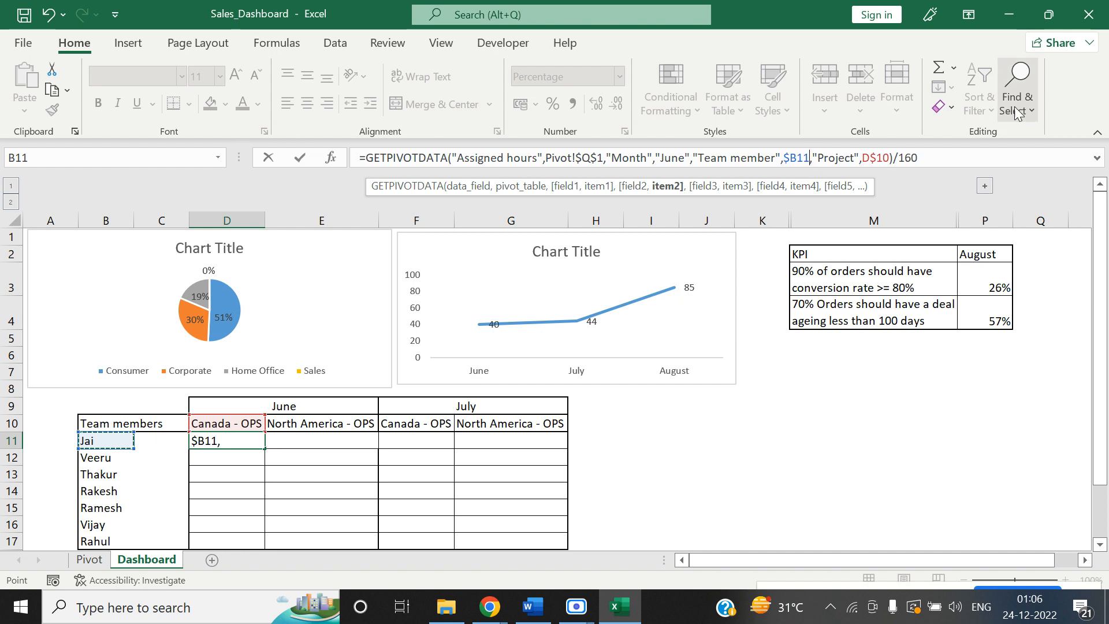
{"action": "left_click", "coordinate": [949, 160]}
{"action": "key", "text": "ctrl+Return"}
Copy D11's formula to the June block D11:E17 using Paste Special with Formulas.
{"action": "key", "text": "ctrl+c"}
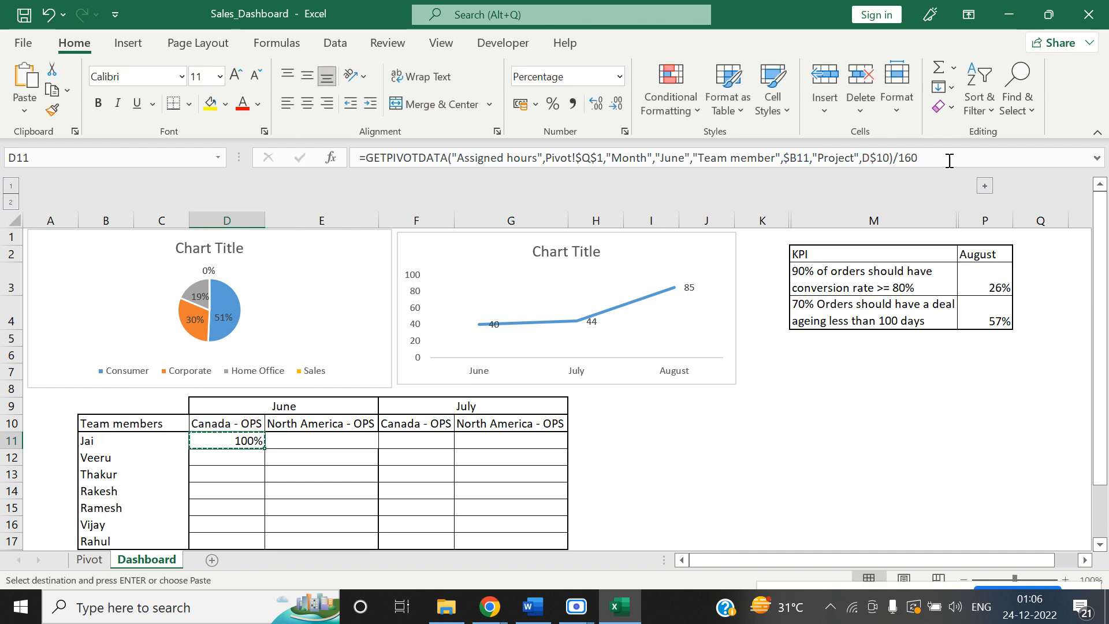
{"action": "key", "text": "shift+Right"}
{"action": "key", "text": "shift+Down"}
{"action": "key", "text": "shift+Down"}
{"action": "key", "text": "shift+Down"}
{"action": "key", "text": "shift+Down"}
{"action": "key", "text": "shift+Down"}
{"action": "key", "text": "shift+Down"}
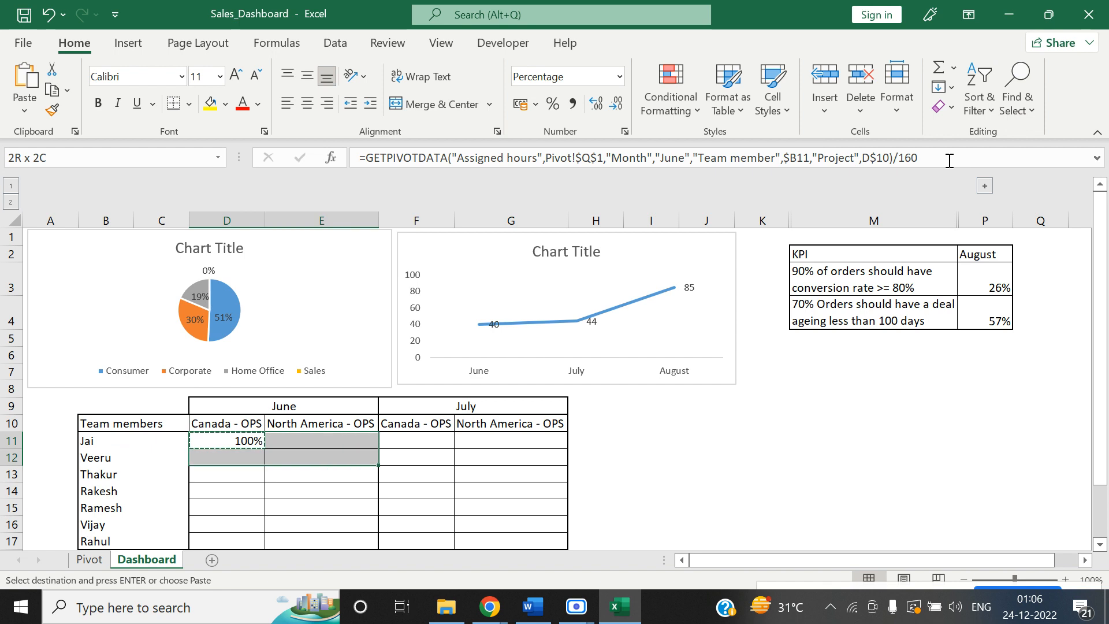
{"action": "key", "text": "ctrl+alt+v"}
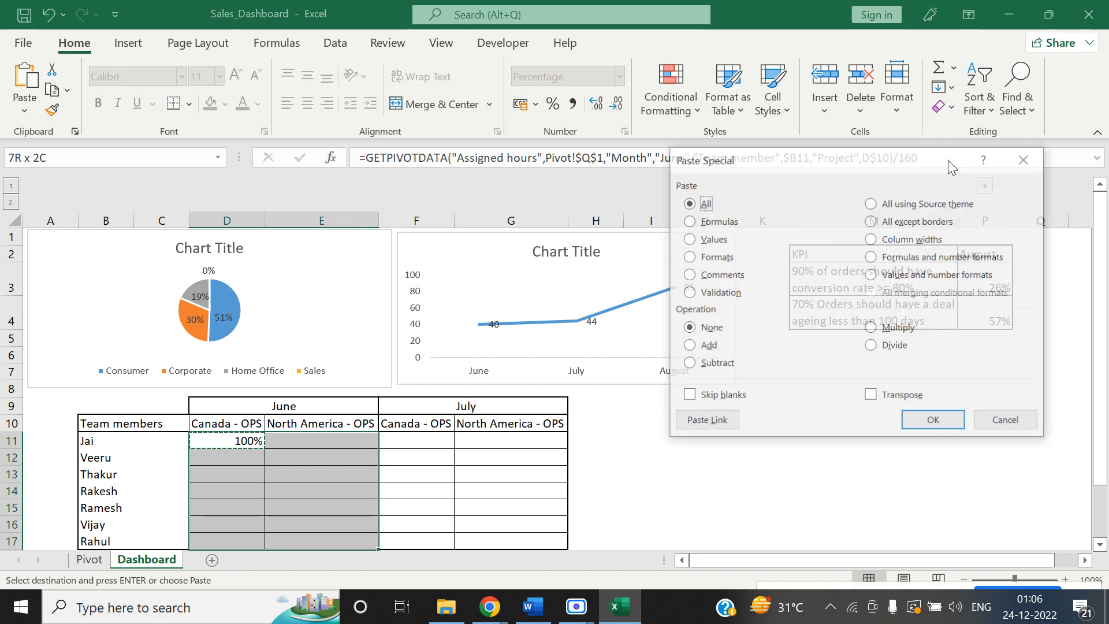
{"action": "key", "text": "v"}
{"action": "key", "text": "f"}
{"action": "key", "text": "Return"}
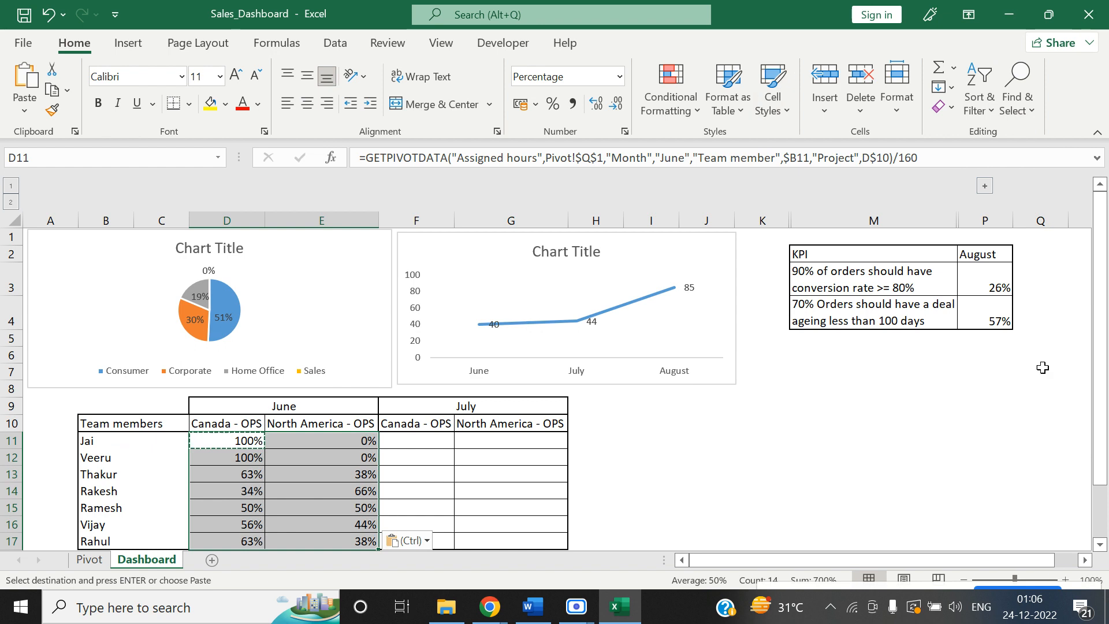
{"action": "key", "text": "shift+BackSpace"}
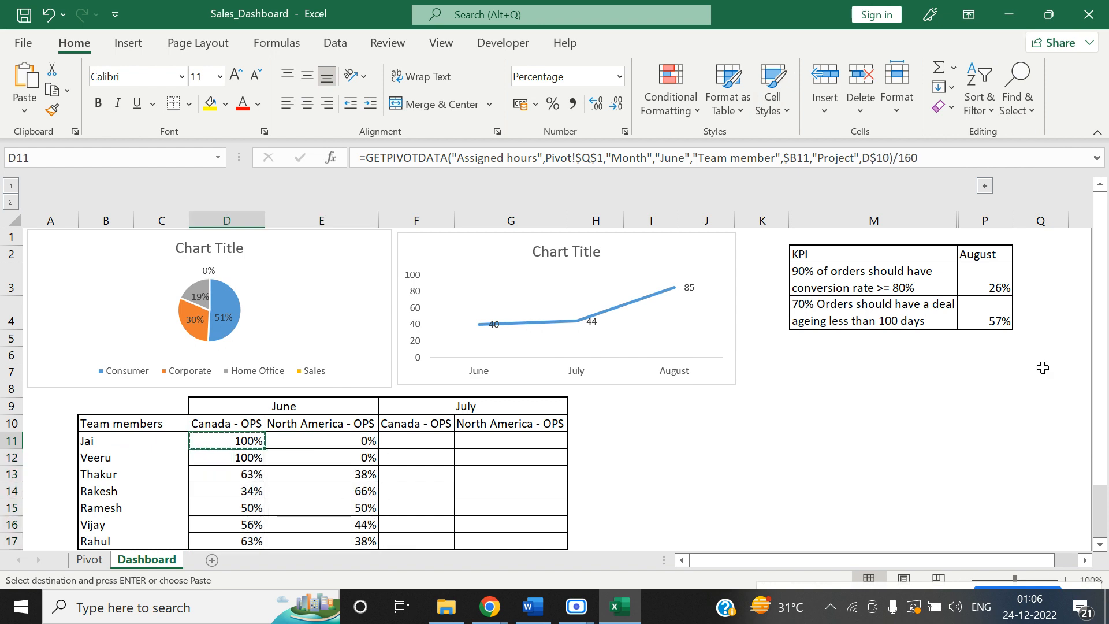
{"action": "key", "text": "Right"}
{"action": "key", "text": "Right"}
{"action": "key", "text": "Right"}
{"action": "key", "text": "Left"}
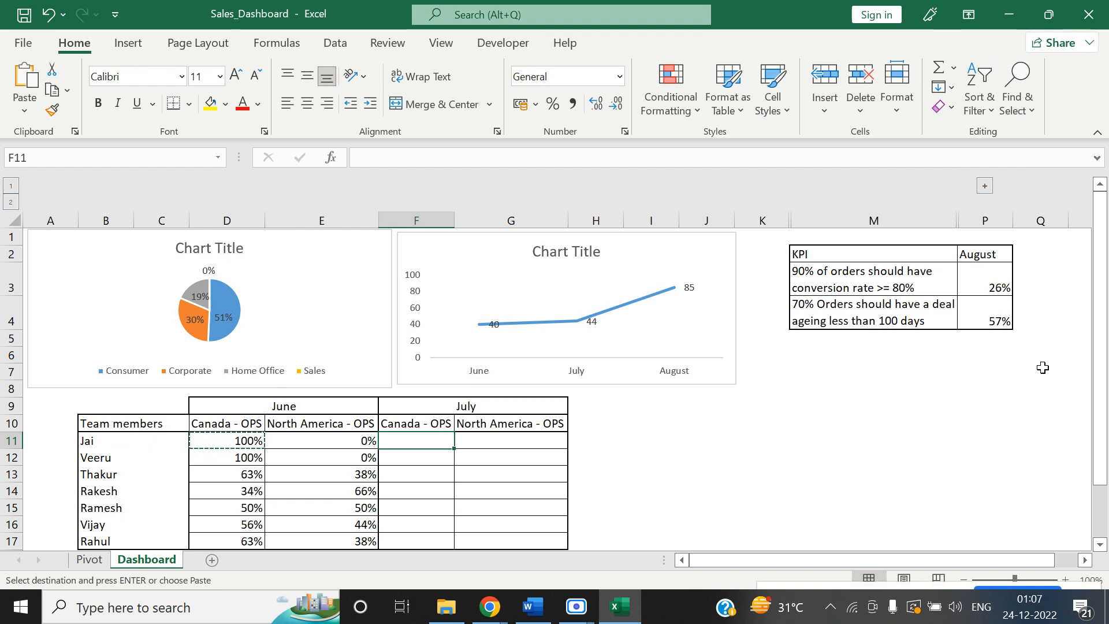
{"action": "key", "text": "Left"}
{"action": "key", "text": "Left"}
{"action": "key", "text": "Right"}
{"action": "key", "text": "Right"}
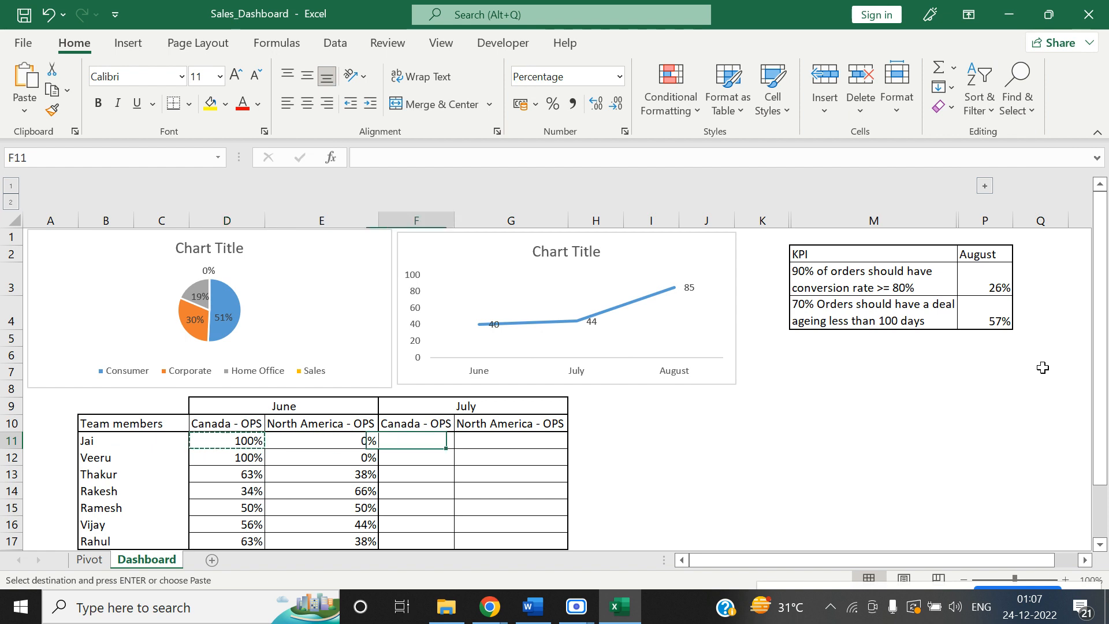
Copy the June formula from D11 to F11, under July's Canada - OPS heading.
{"action": "key", "text": "Left"}
{"action": "key", "text": "Left"}
{"action": "key", "text": "F2"}
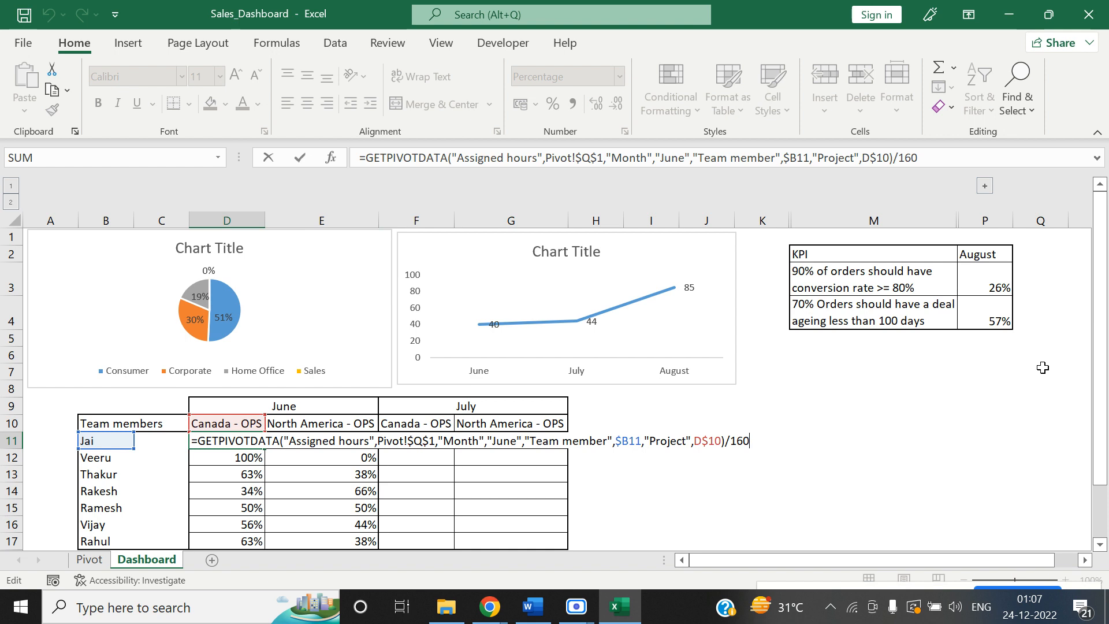
{"action": "key", "text": "Escape"}
{"action": "key", "text": "ctrl+c"}
{"action": "key", "text": "Right"}
{"action": "key", "text": "Right"}
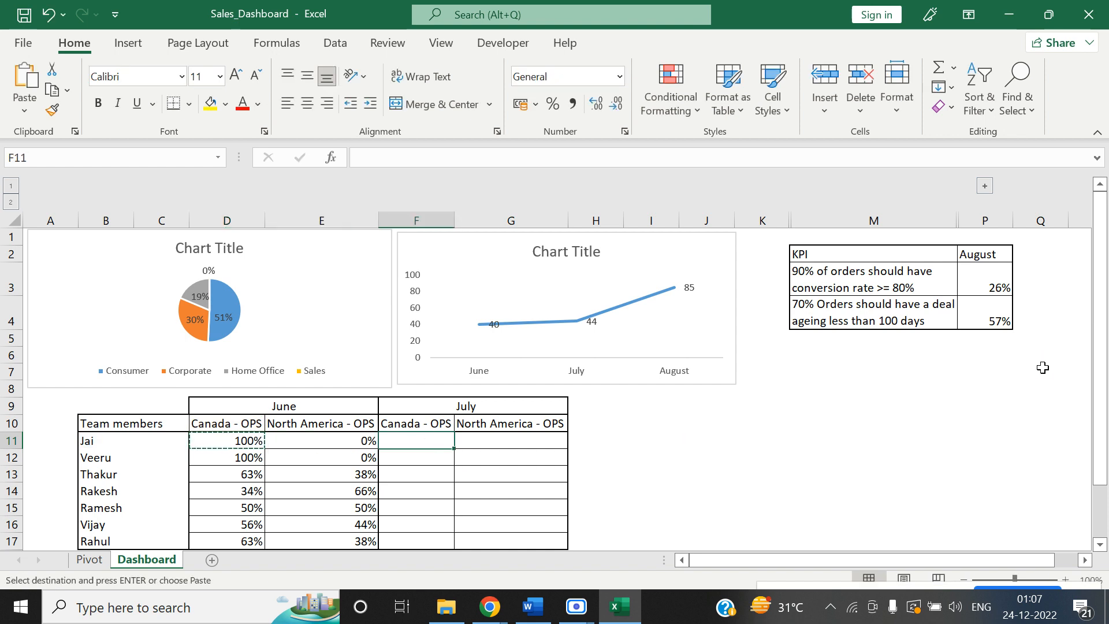
{"action": "key", "text": "ctrl+v"}
{"action": "key", "text": "F2"}
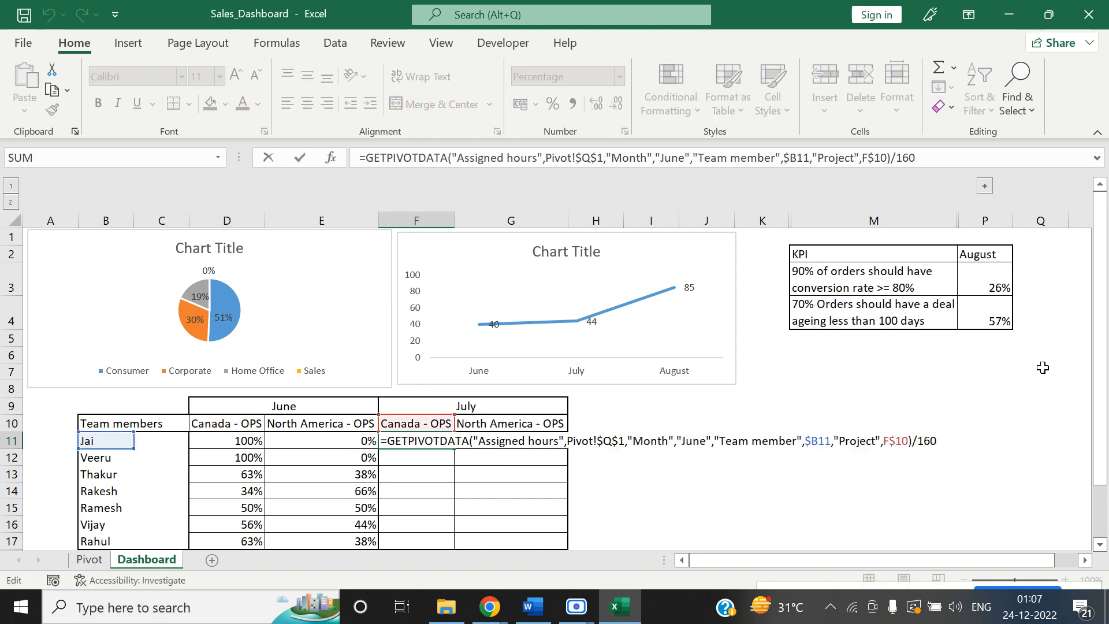
{"action": "key", "text": "Escape"}
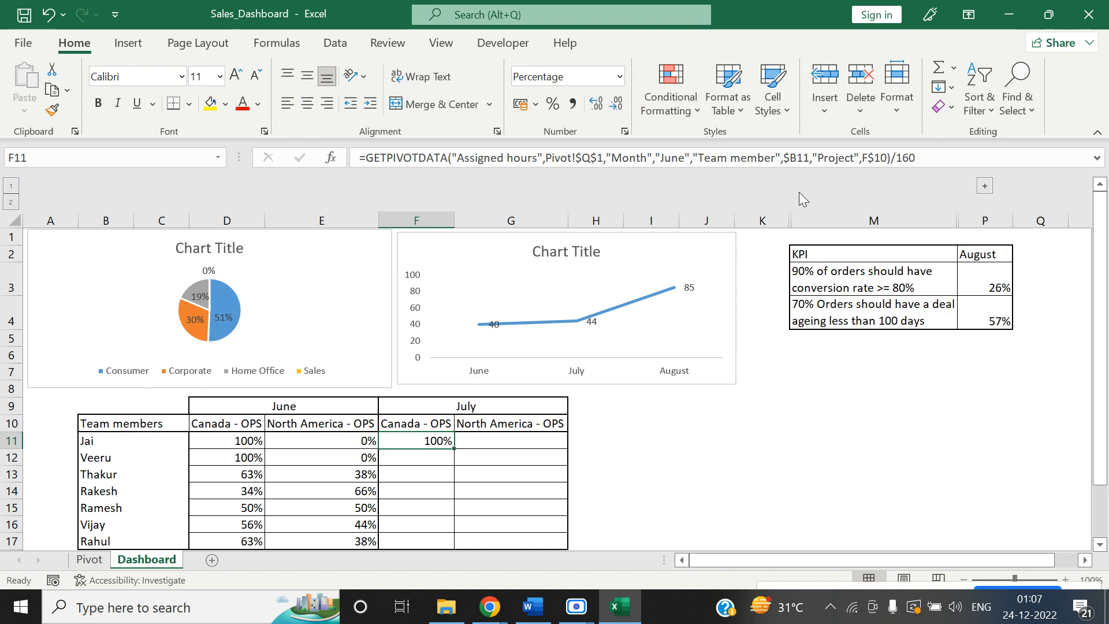
Change the month item in F11's formula to "July".
{"action": "left_click", "coordinate": [665, 158]}
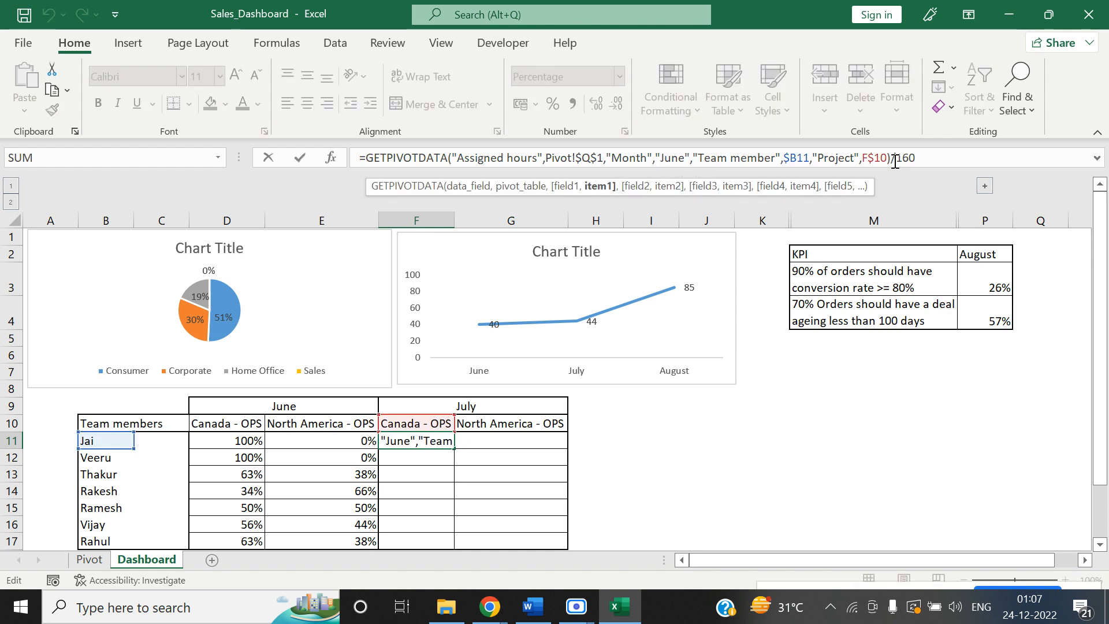
{"action": "key", "text": "BackSpace"}
{"action": "key", "text": "BackSpace"}
{"action": "key", "text": "BackSpace"}
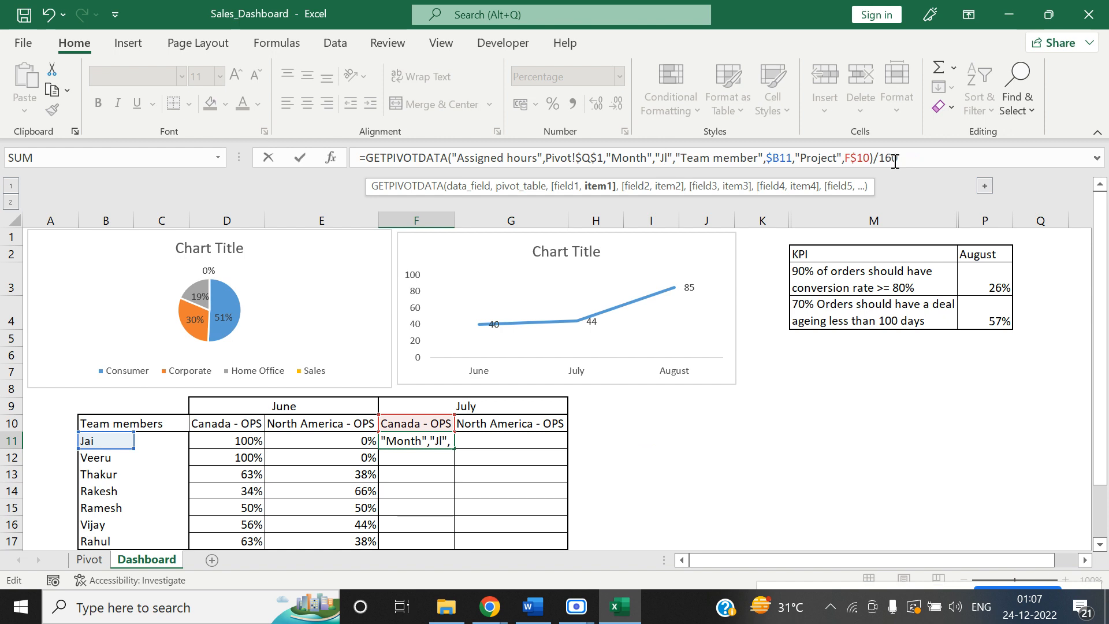
{"action": "type", "text": "uly"}
{"action": "key", "text": "Tab"}
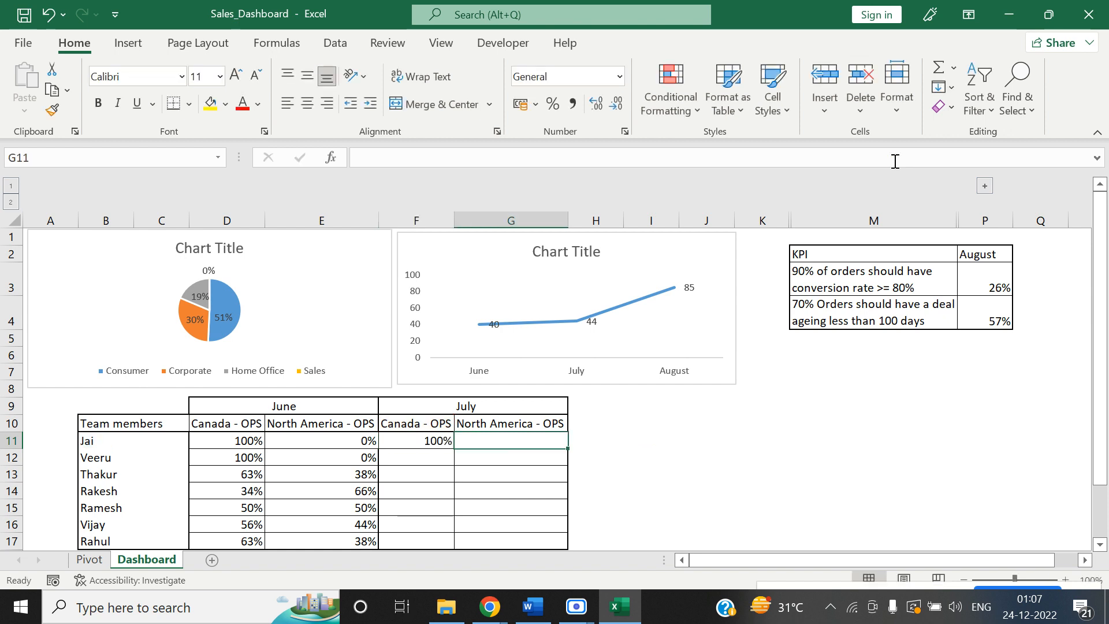
{"action": "key", "text": "Up"}
{"action": "key", "text": "Up"}
{"action": "key", "text": "Left"}
{"action": "key", "text": "Right"}
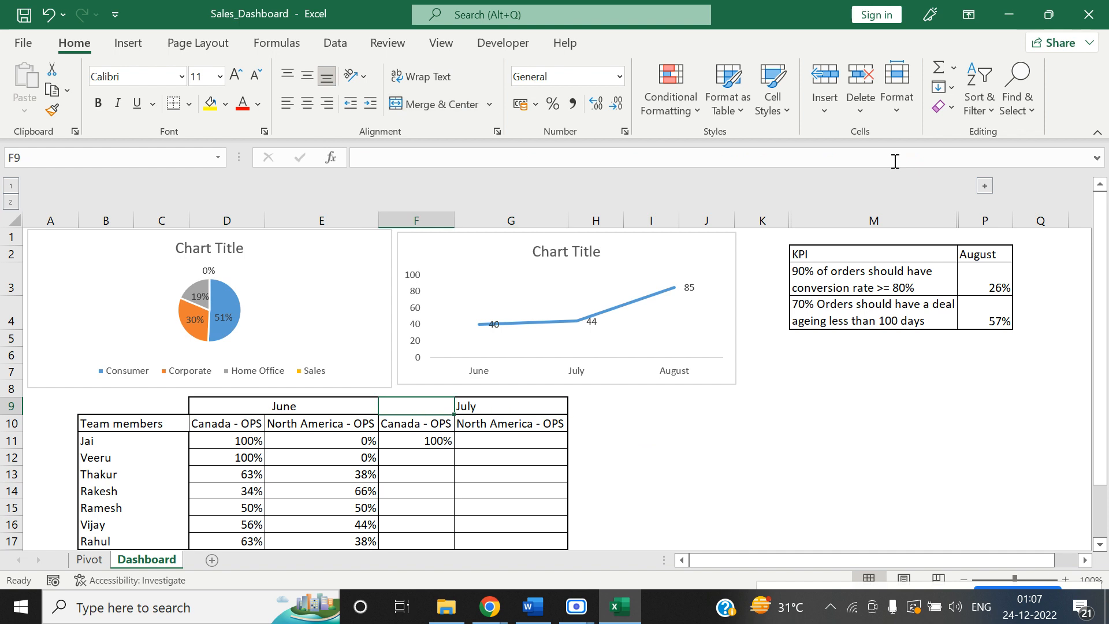
{"action": "key", "text": "Down"}
{"action": "key", "text": "Down"}
{"action": "key", "text": "Down"}
{"action": "key", "text": "Up"}
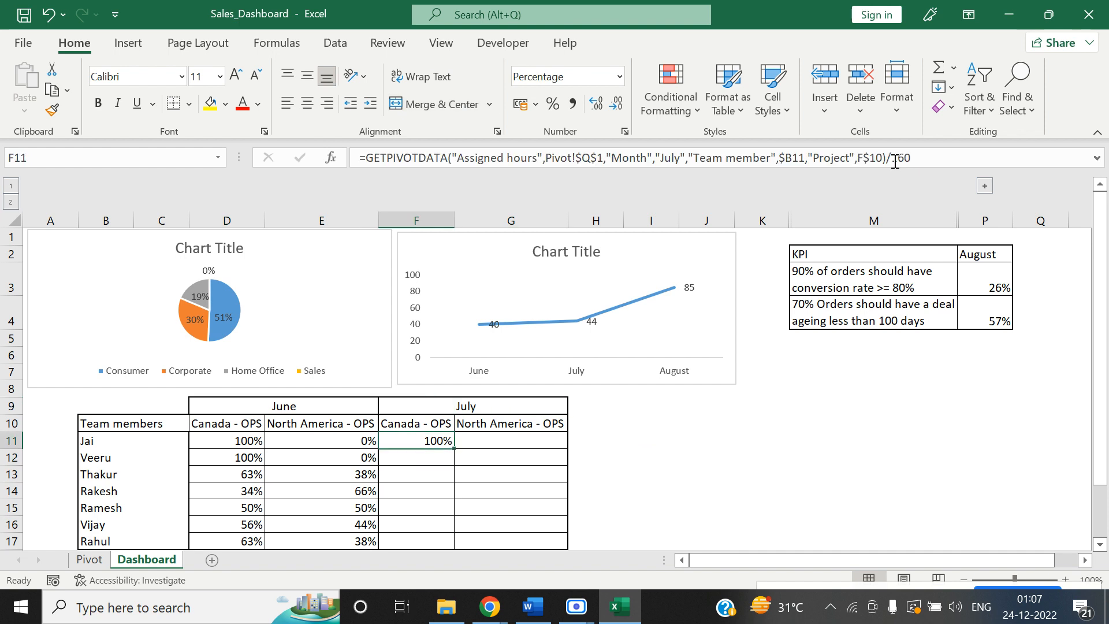
{"action": "key", "text": "Up"}
{"action": "key", "text": "Up"}
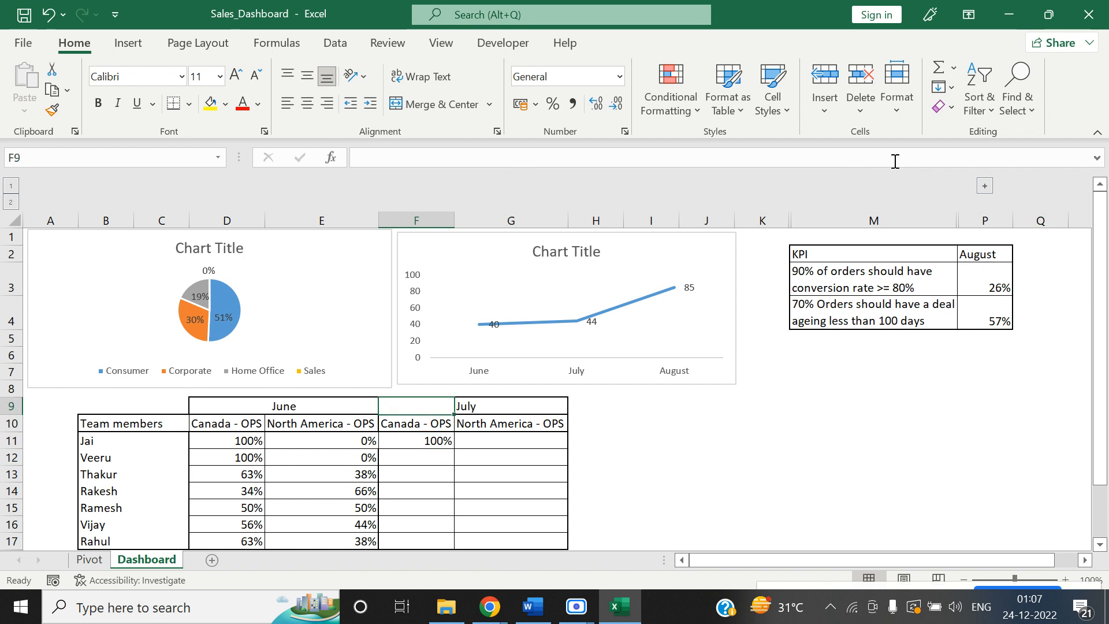
{"action": "key", "text": "Right"}
{"action": "key", "text": "Right"}
{"action": "key", "text": "Left"}
{"action": "key", "text": "Left"}
{"action": "key", "text": "Right"}
{"action": "key", "text": "Down"}
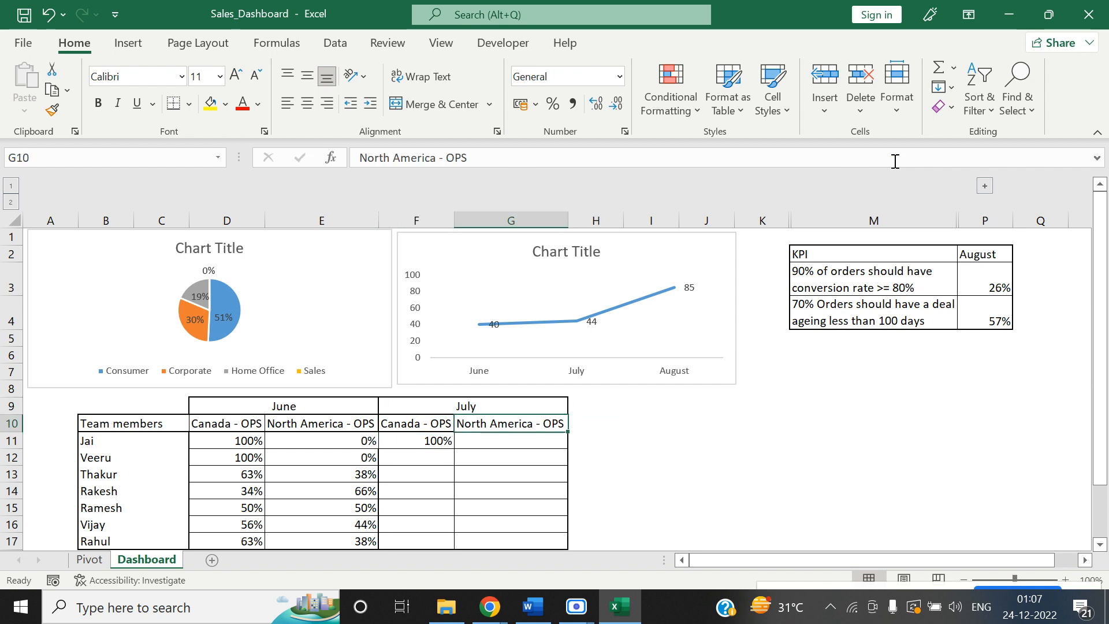
Copy F11's July formula to all team members in both project columns, F11:G17.
{"action": "key", "text": "Up"}
{"action": "key", "text": "Left"}
{"action": "key", "text": "Down"}
{"action": "key", "text": "Down"}
{"action": "key", "text": "ctrl+c"}
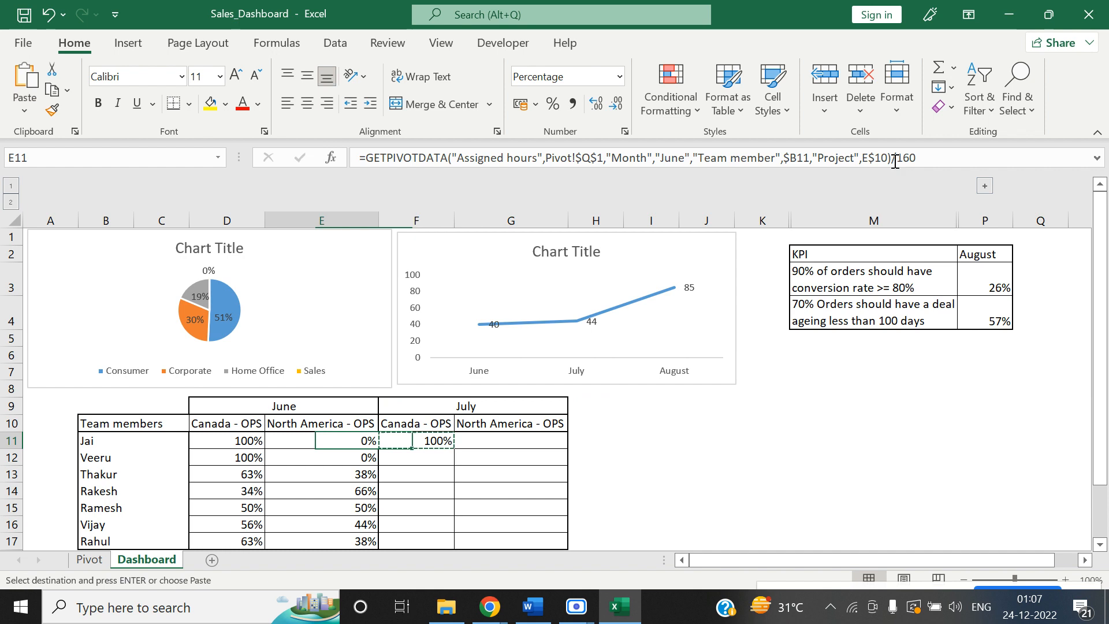
{"action": "key", "text": "Down"}
{"action": "key", "text": "Down"}
{"action": "key", "text": "Down"}
{"action": "key", "text": "Down"}
{"action": "key", "text": "Down"}
{"action": "key", "text": "Down"}
{"action": "key", "text": "ctrl+shift+Up"}
{"action": "key", "text": "ctrl+v"}
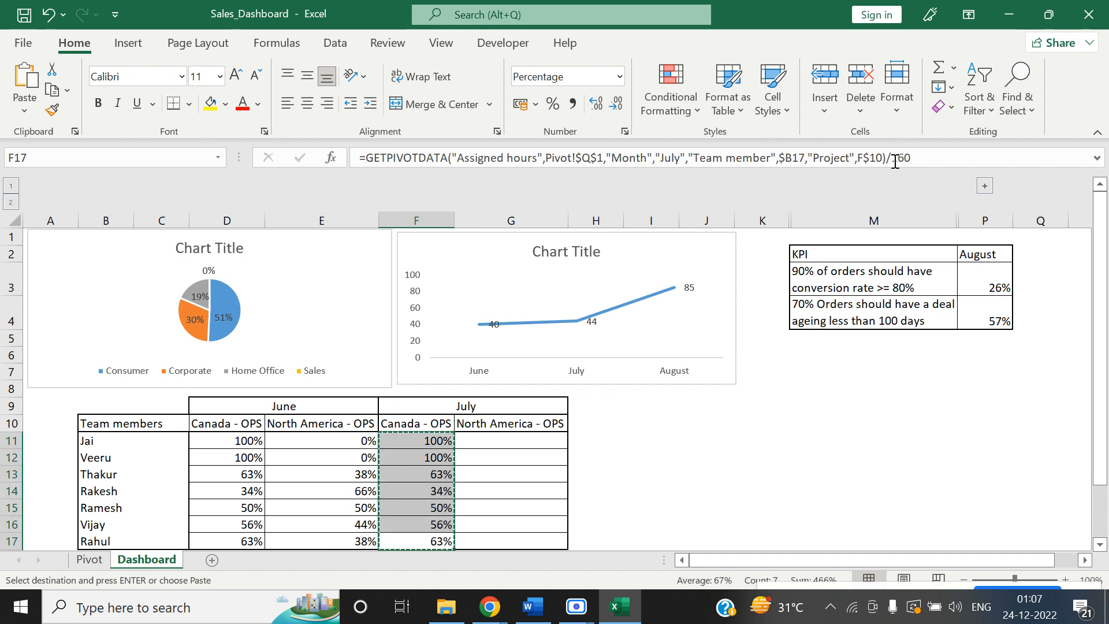
{"action": "key", "text": "shift+Right"}
{"action": "key", "text": "ctrl+v"}
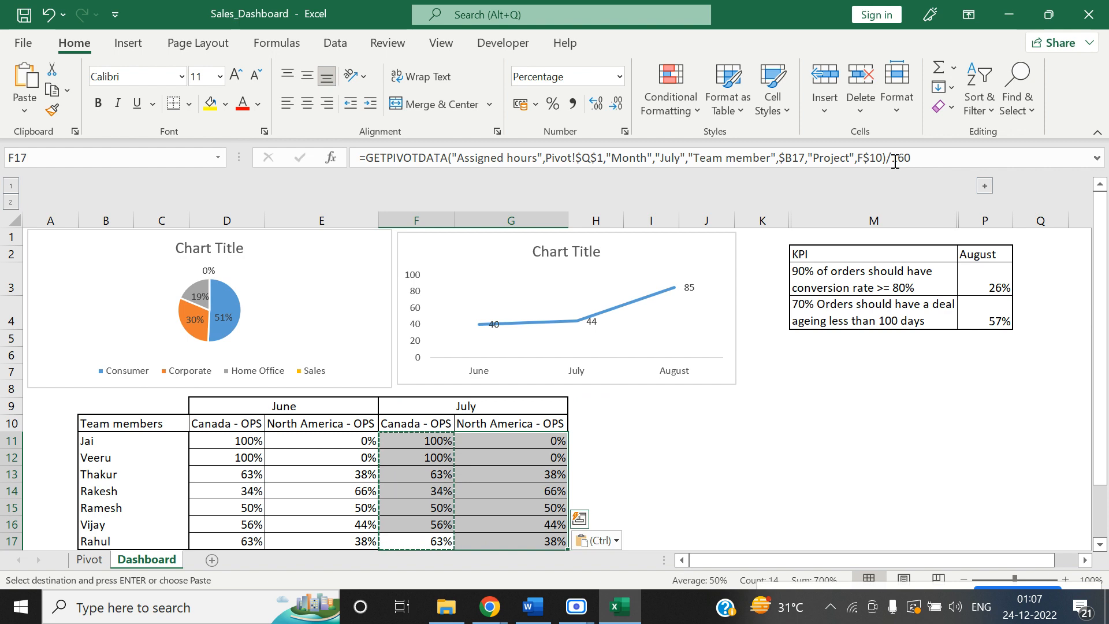
{"action": "key", "text": "Escape"}
Check the July North America - OPS formula in G12 without changing it.
{"action": "key", "text": "Right"}
{"action": "key", "text": "Up"}
{"action": "key", "text": "Up"}
{"action": "key", "text": "Up"}
{"action": "key", "text": "Up"}
{"action": "key", "text": "Up"}
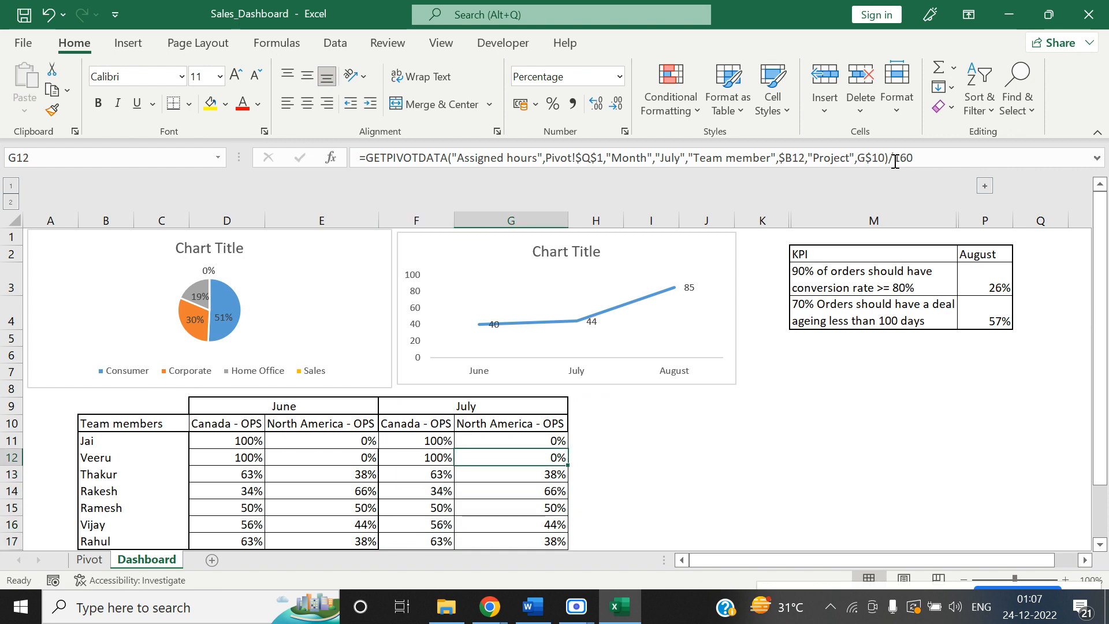
{"action": "key", "text": "F2"}
{"action": "key", "text": "Escape"}
{"action": "left_click_drag", "start_coordinate": [1101, 283], "coordinate": [775, 344]}
{"action": "left_click", "coordinate": [771, 354]}
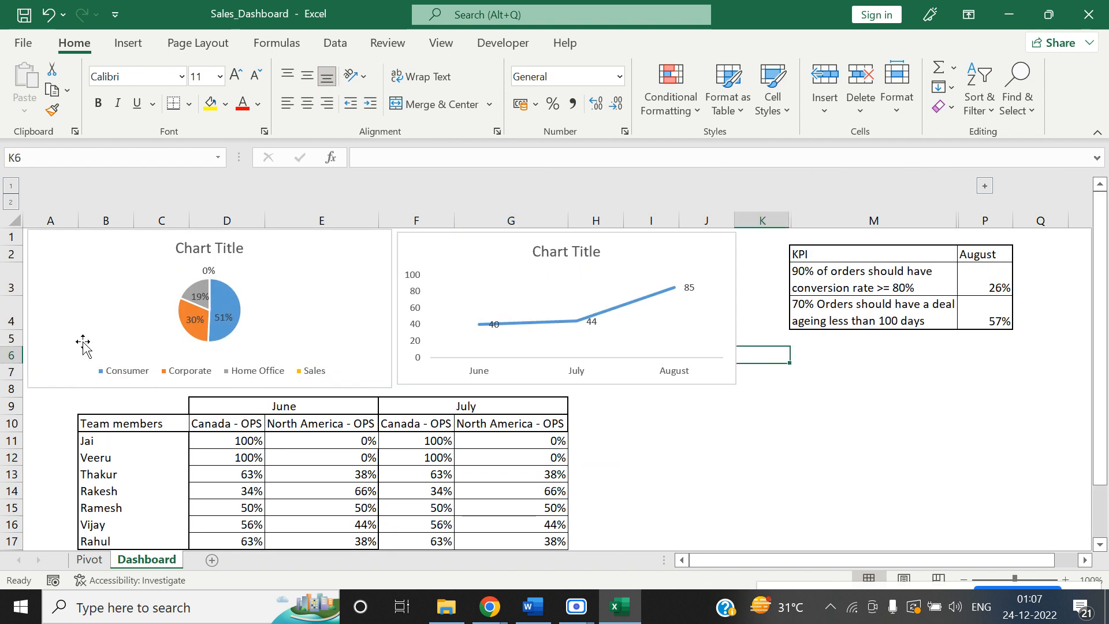
Switch to File Explorer, select the Superstore_Database file in the Dashboard folder, and return to the Sales_Dashboard workbook in Excel.
{"action": "left_click", "coordinate": [260, 269]}
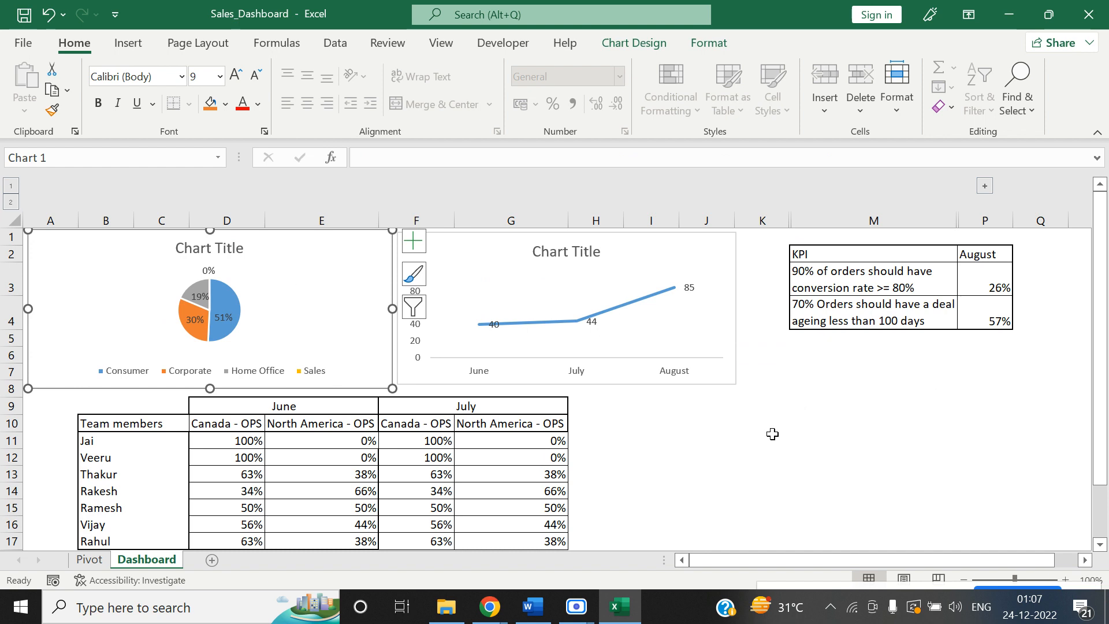
{"action": "mouse_move", "coordinate": [490, 607]}
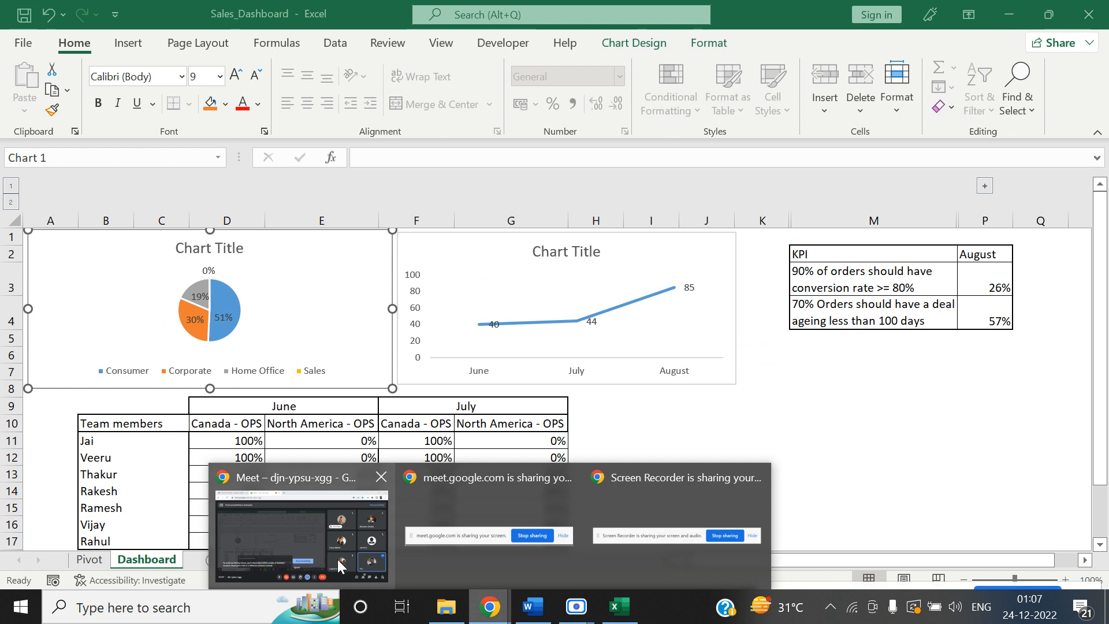
{"action": "left_click", "coordinate": [446, 607]}
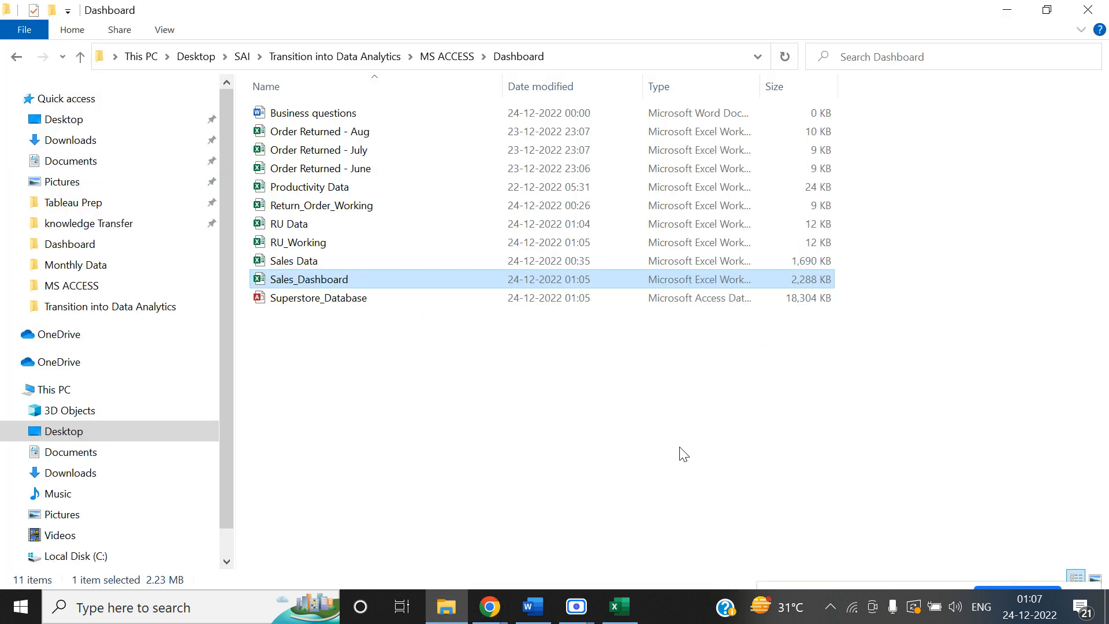
{"action": "left_click", "coordinate": [344, 299]}
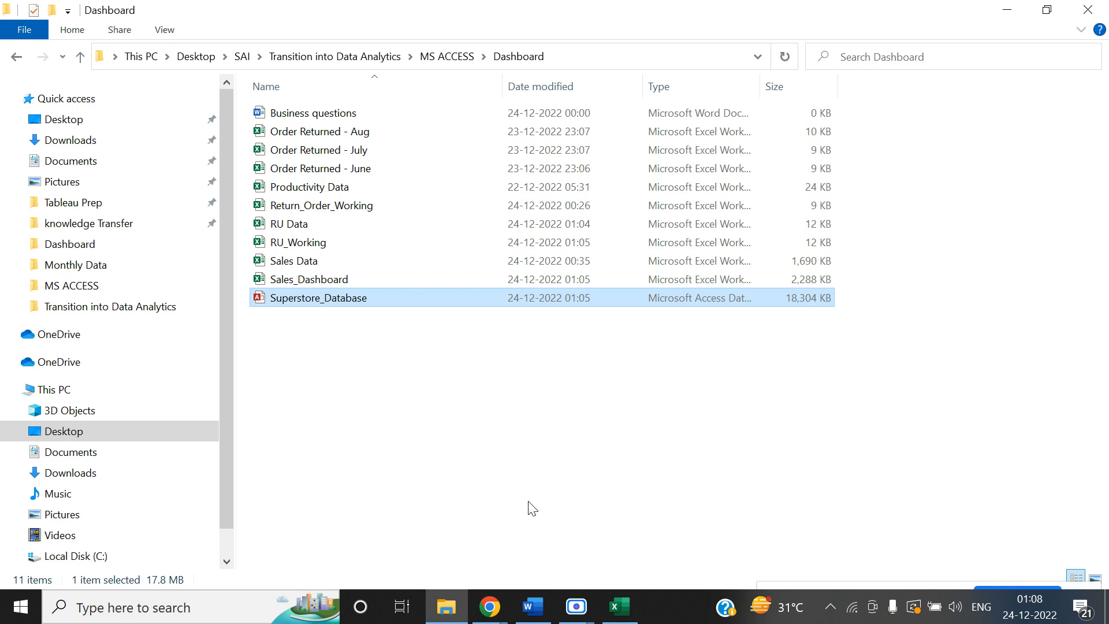
{"action": "key", "text": "alt+Tab"}
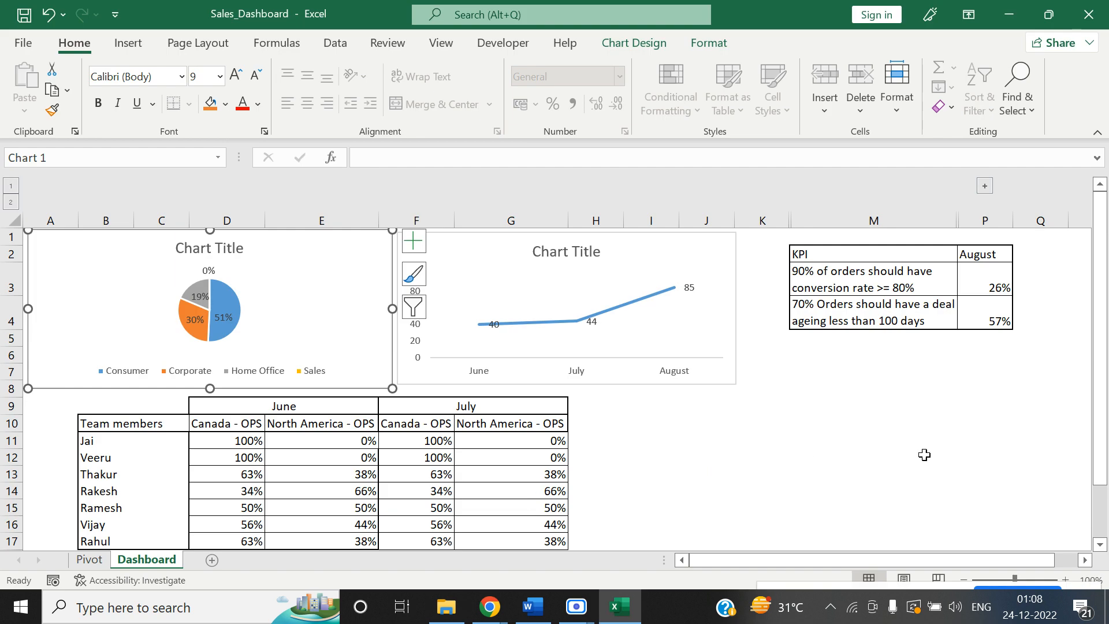
{"action": "left_click", "coordinate": [973, 458]}
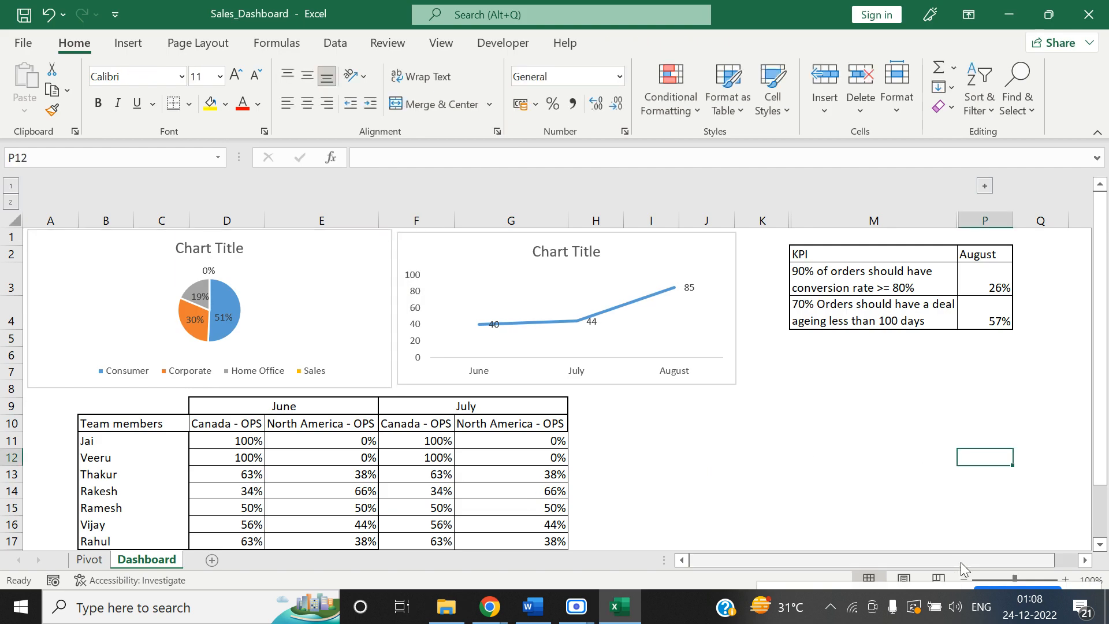
Expand the grouped month columns of the dashboard's KPI table and inspect the August conversion rate formula in P3 and its heading.
{"action": "left_click_drag", "start_coordinate": [961, 562], "coordinate": [984, 563]}
{"action": "left_click", "coordinate": [931, 187]}
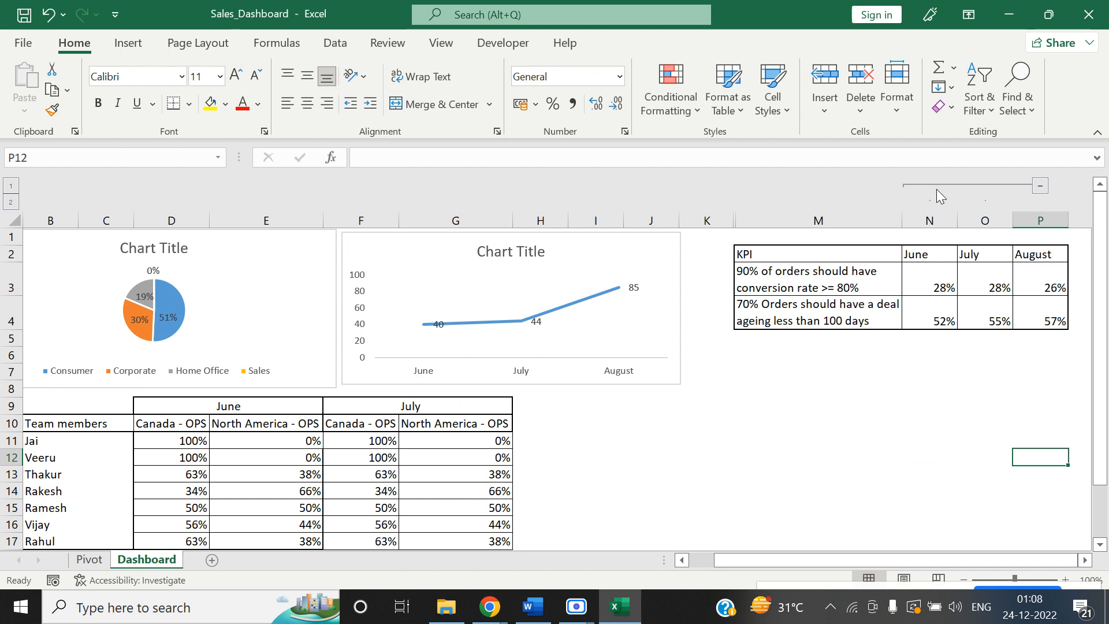
{"action": "left_click", "coordinate": [950, 370]}
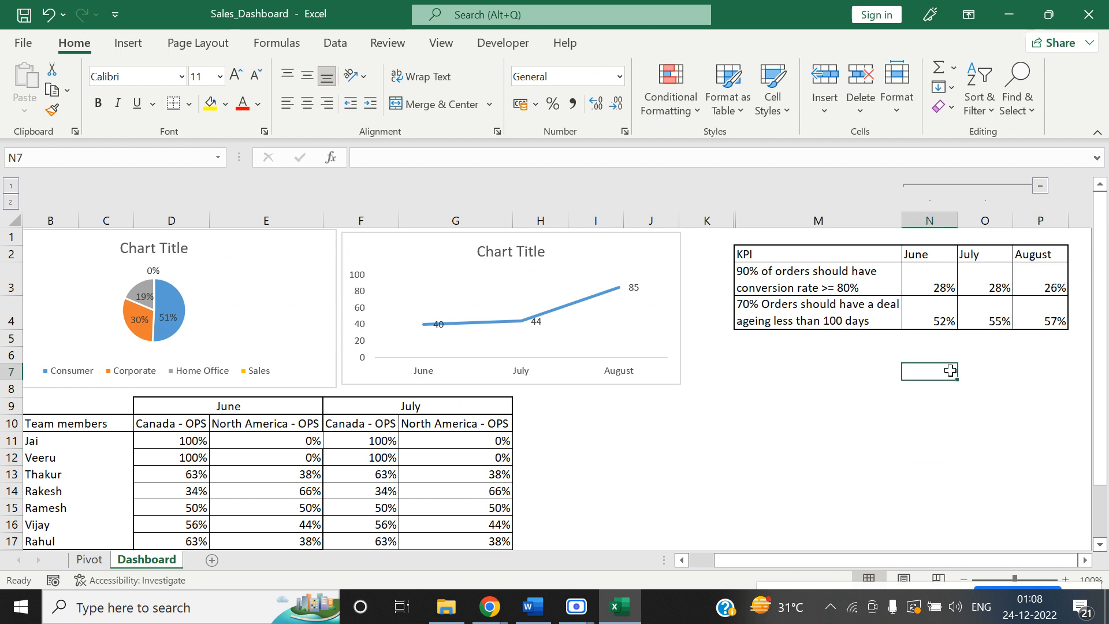
{"action": "left_click", "coordinate": [1039, 279]}
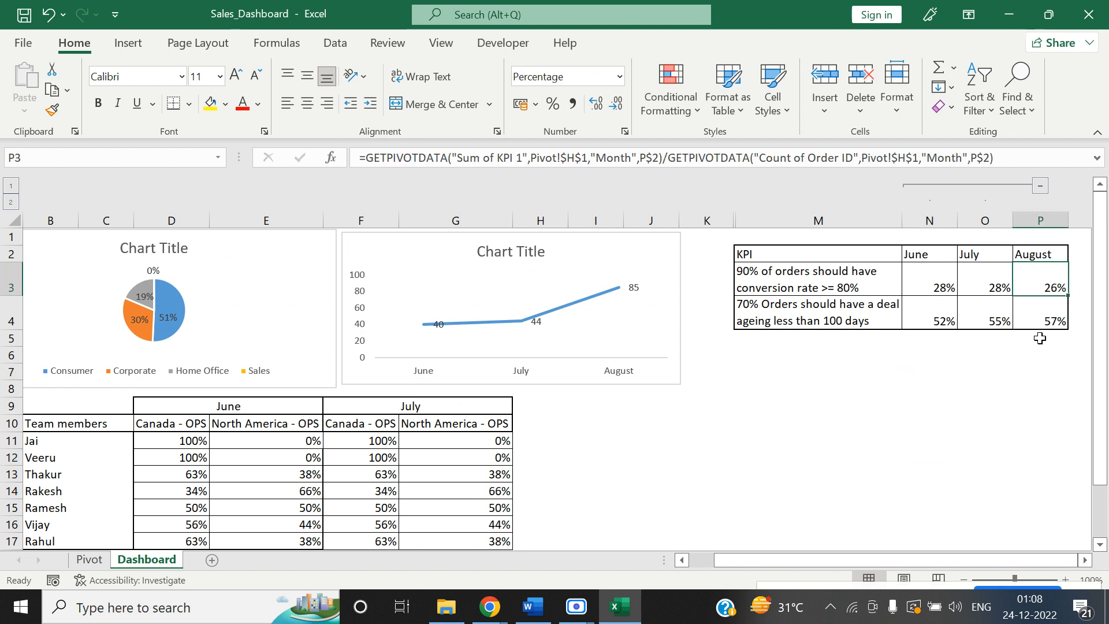
{"action": "left_click", "coordinate": [1038, 252]}
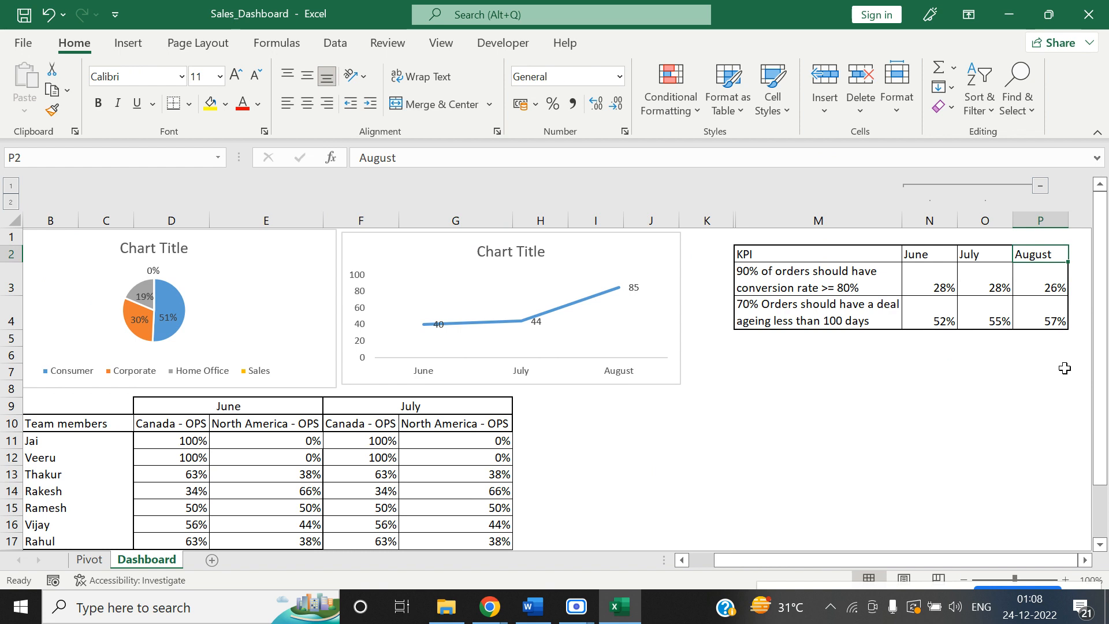
Enter "September" in Q2 as the KPI table's next month heading beside August.
{"action": "key", "text": "Right"}
{"action": "key", "text": "Left"}
{"action": "key", "text": "Right"}
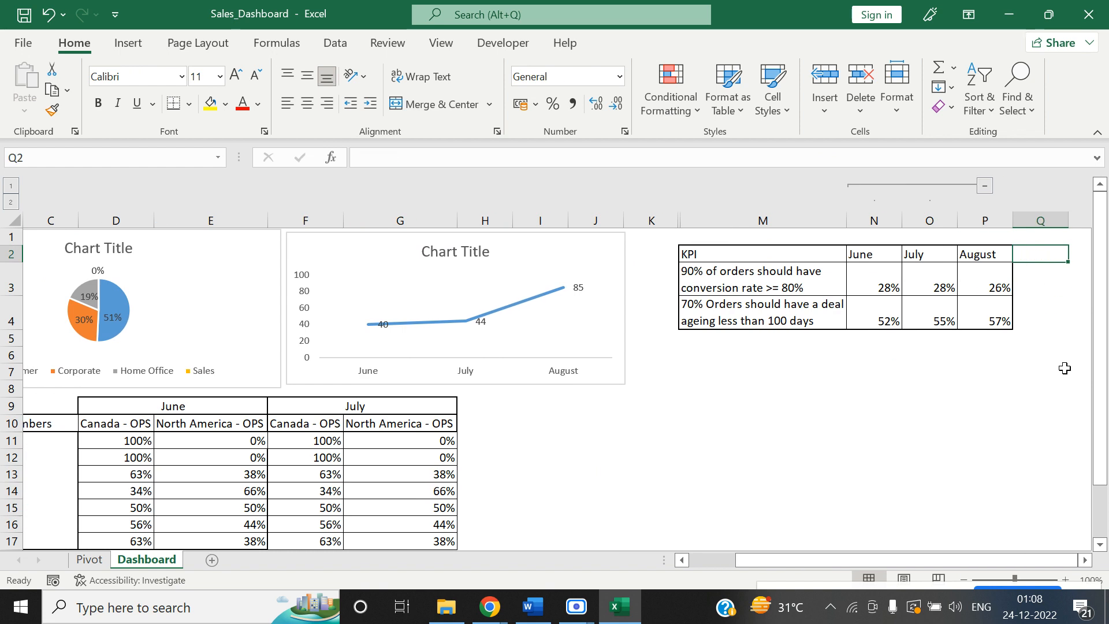
{"action": "type", "text": "September"}
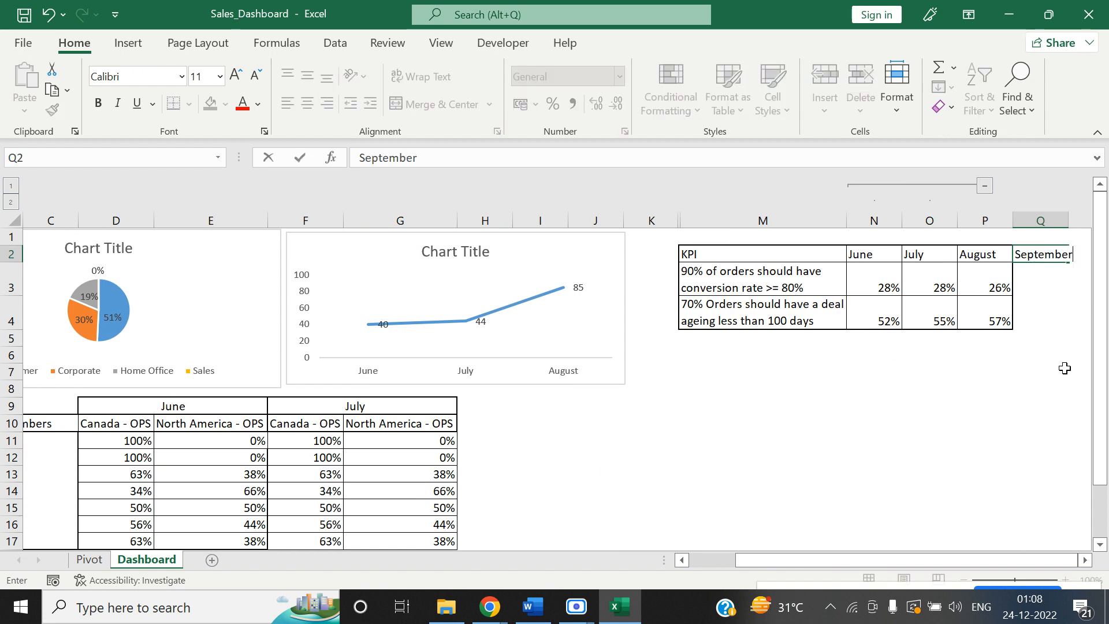
{"action": "key", "text": "Right"}
Try copying the August conversion rate formula from P3 to the September cell Q3, then clear Q3.
{"action": "key", "text": "Left"}
{"action": "key", "text": "Left"}
{"action": "key", "text": "Down"}
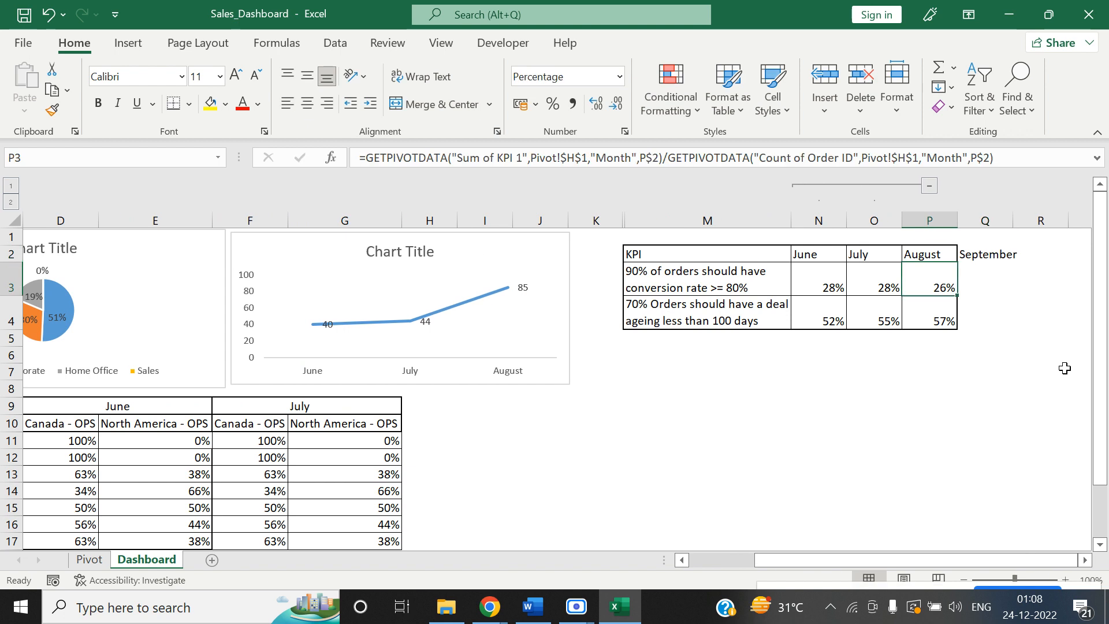
{"action": "key", "text": "ctrl+c"}
{"action": "key", "text": "Right"}
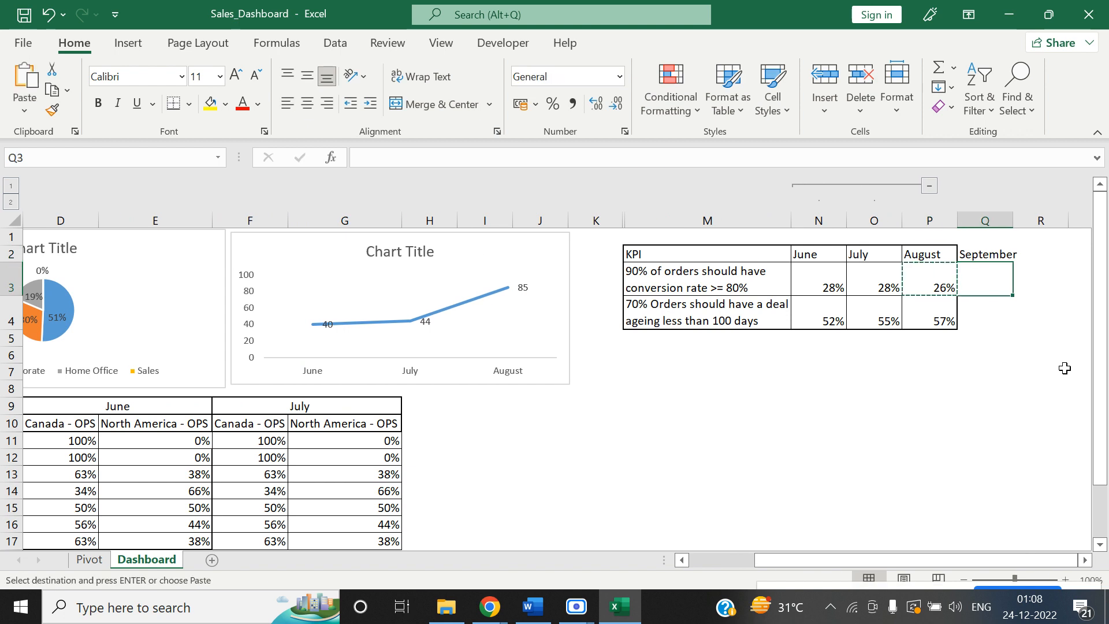
{"action": "key", "text": "ctrl+v"}
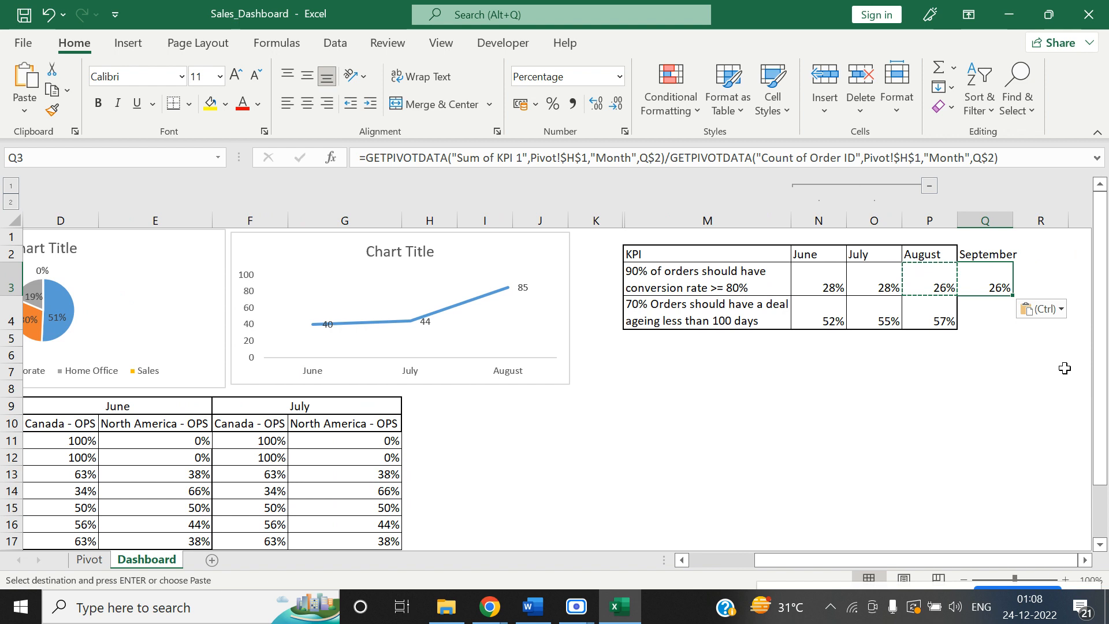
{"action": "key", "text": "F2"}
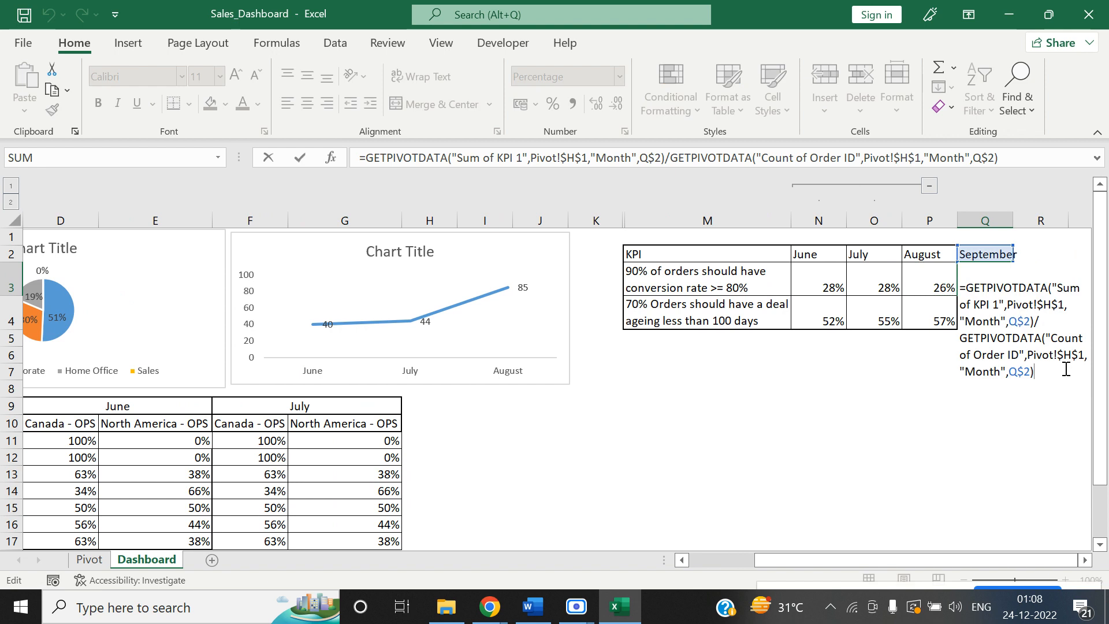
{"action": "key", "text": "Escape"}
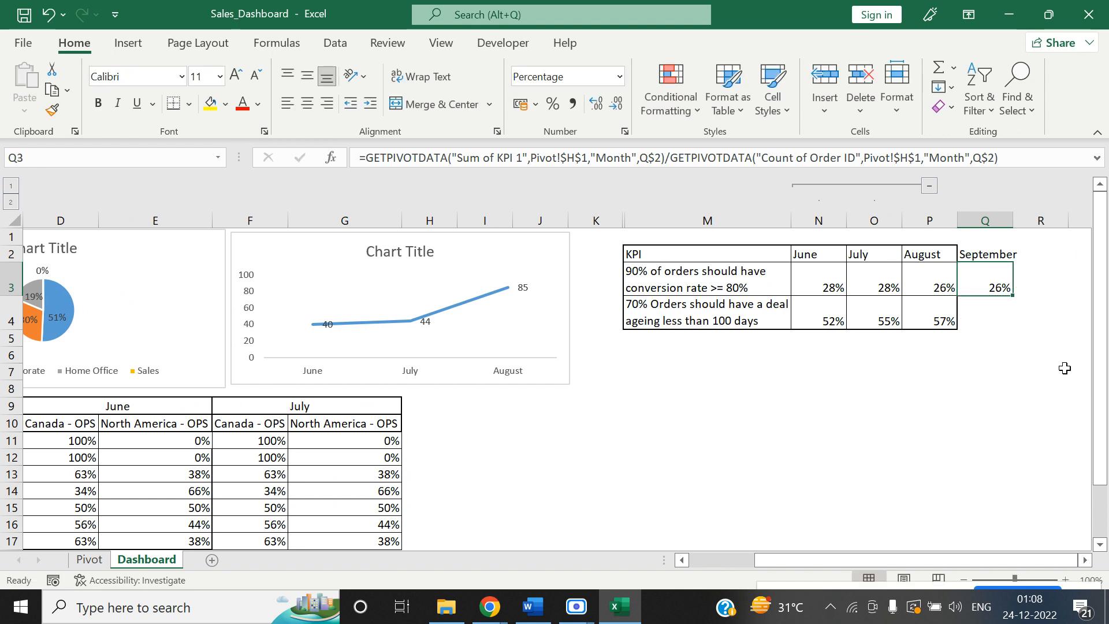
{"action": "key", "text": "Delete"}
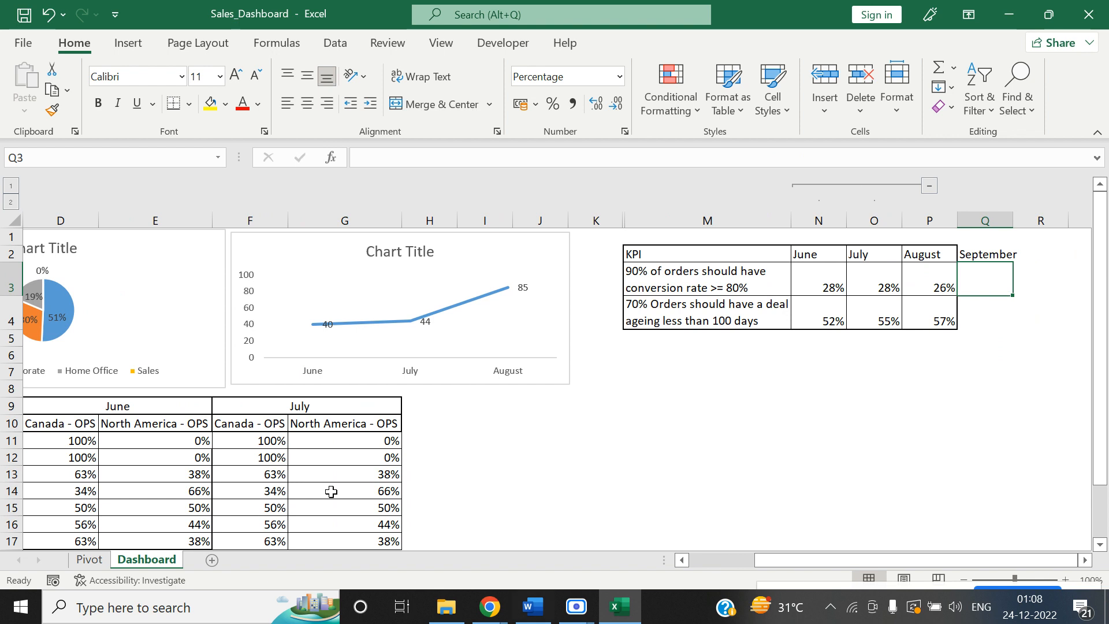
Check the combined July utilisation of both projects for the team member in row 13, F13:G13.
{"action": "left_click_drag", "start_coordinate": [276, 473], "coordinate": [345, 468]}
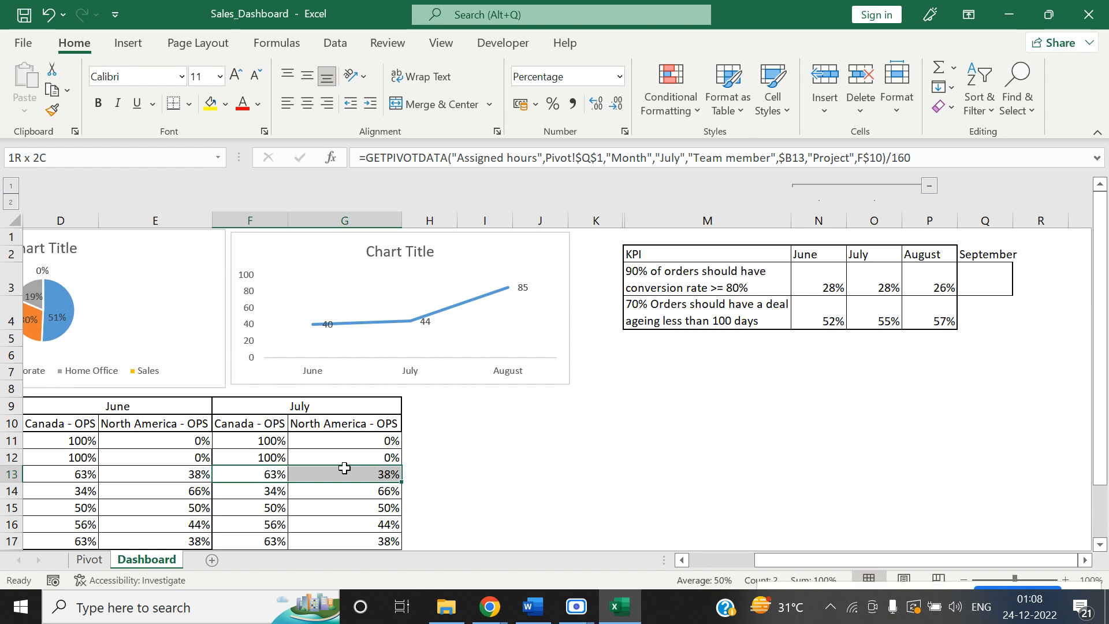
{"action": "left_click_drag", "start_coordinate": [345, 468], "coordinate": [345, 468]}
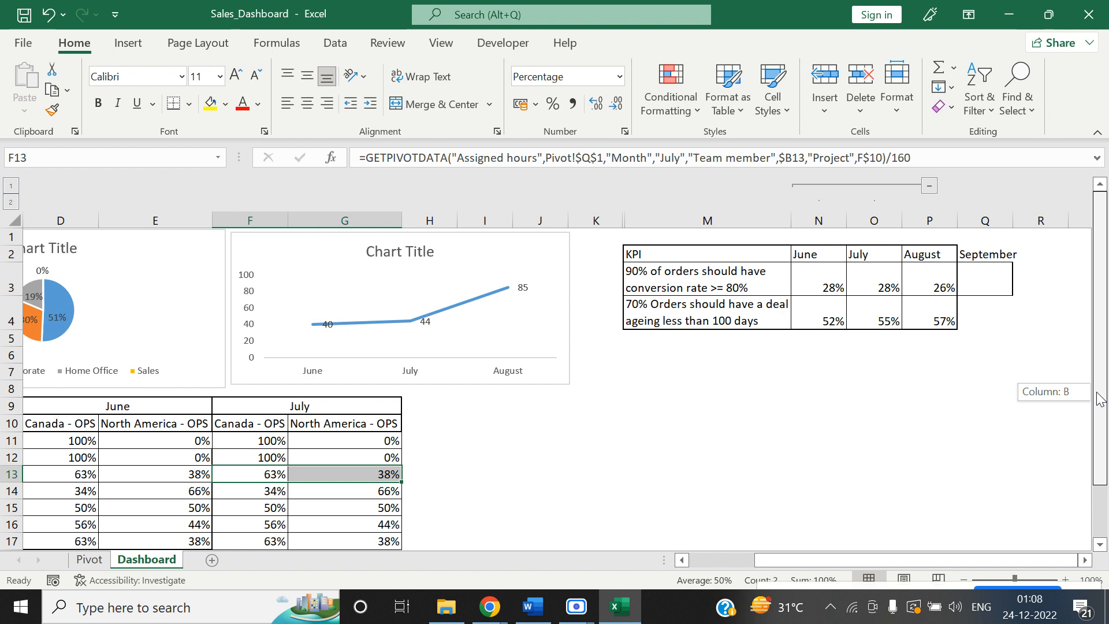
{"action": "scroll", "coordinate": [761, 551], "scroll_direction": "down", "scroll_amount": 1}
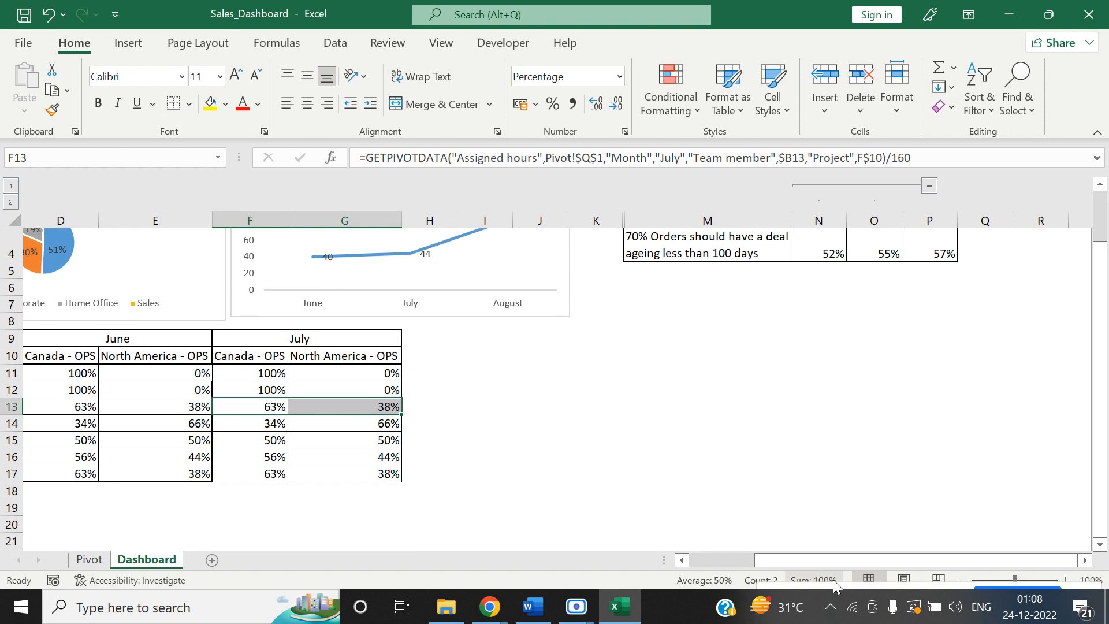
{"action": "left_click", "coordinate": [638, 370]}
{"action": "left_click_drag", "start_coordinate": [1099, 354], "coordinate": [1086, 191]}
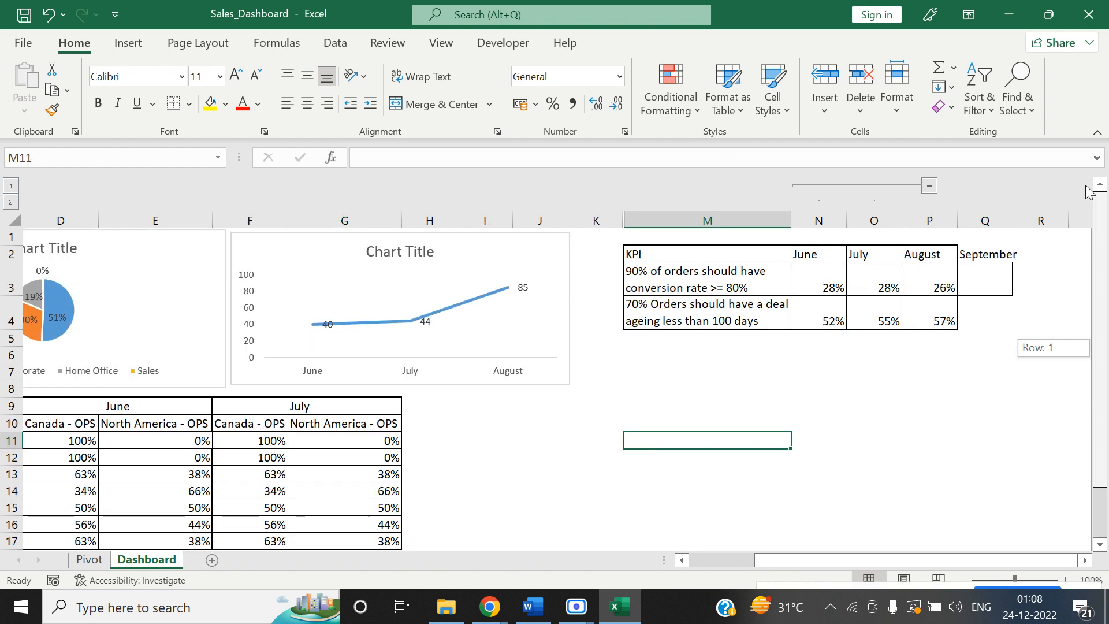
{"action": "left_click", "coordinate": [929, 186]}
{"action": "left_click", "coordinate": [939, 372]}
{"action": "key", "text": "ctrl+z"}
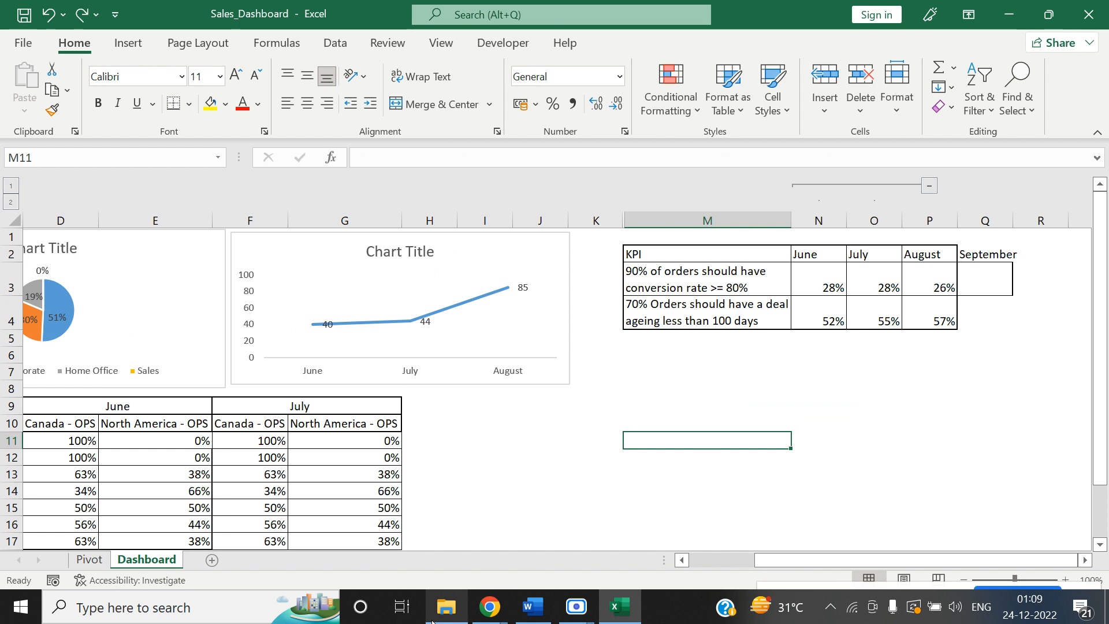
Look over the Dashboard folder in File Explorer, then return to the Sales_Dashboard workbook and close it with its changes saved.
{"action": "key", "text": "alt+Tab"}
{"action": "left_click", "coordinate": [718, 438]}
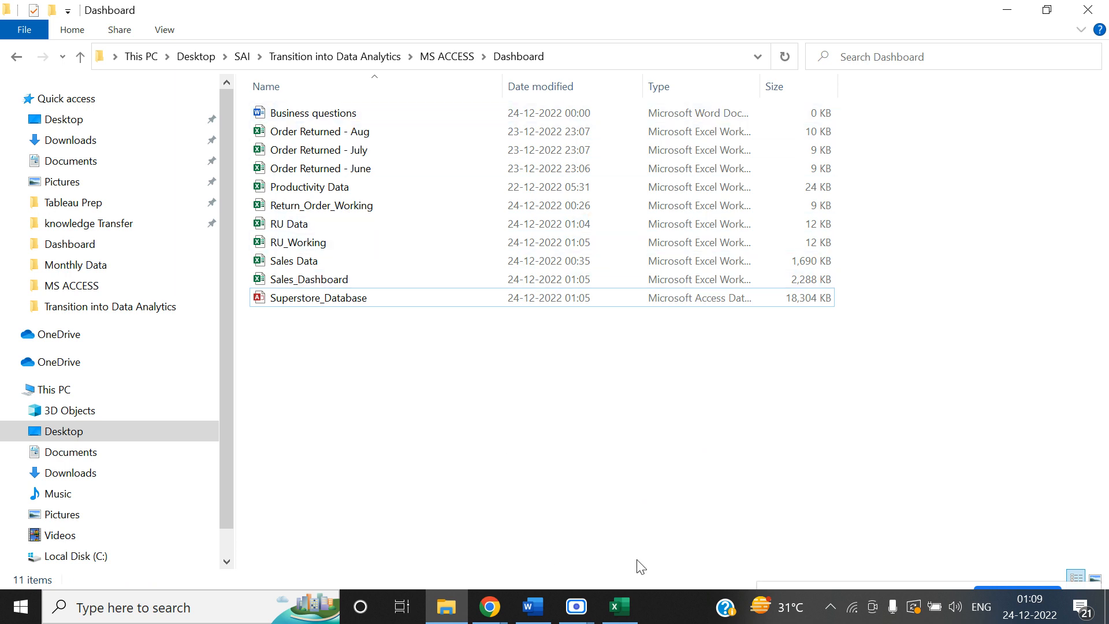
{"action": "left_click", "coordinate": [619, 606]}
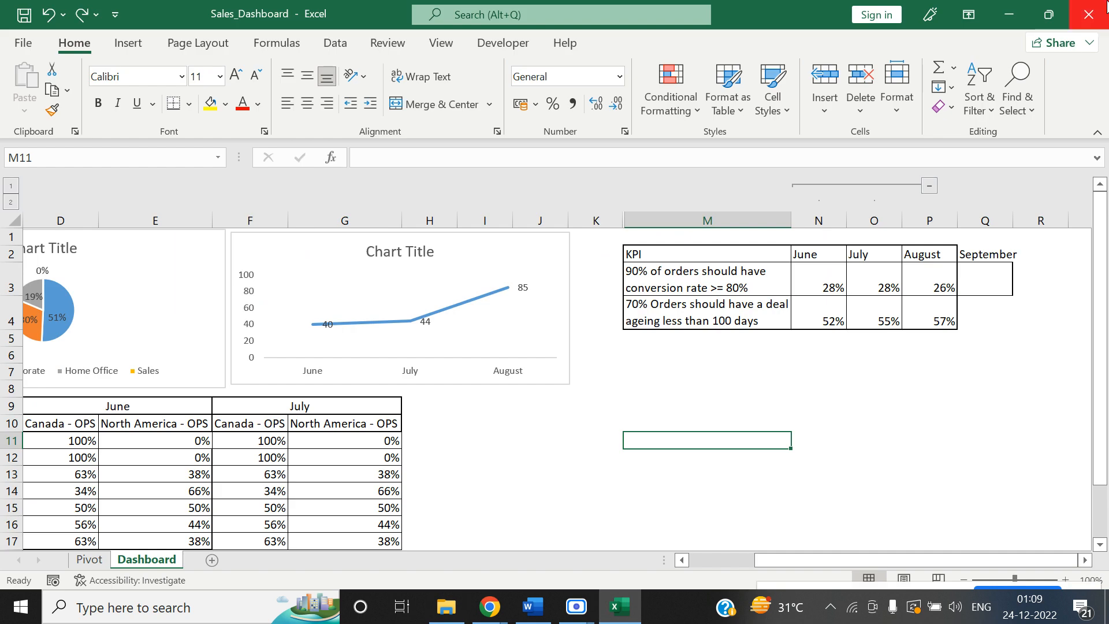
{"action": "left_click", "coordinate": [1089, 14]}
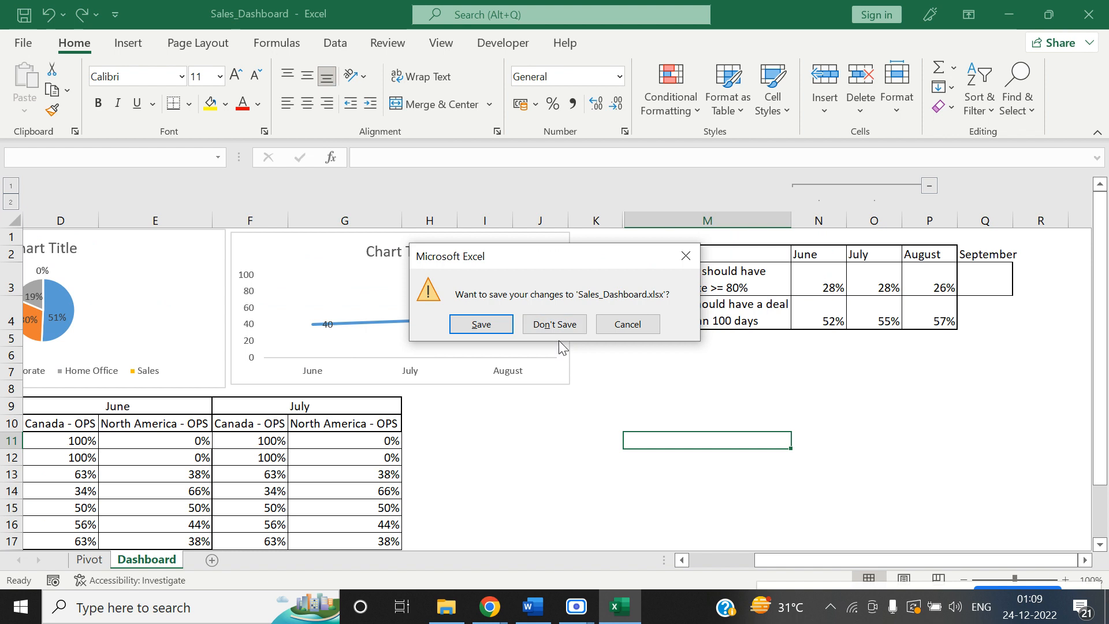
{"action": "left_click", "coordinate": [497, 325]}
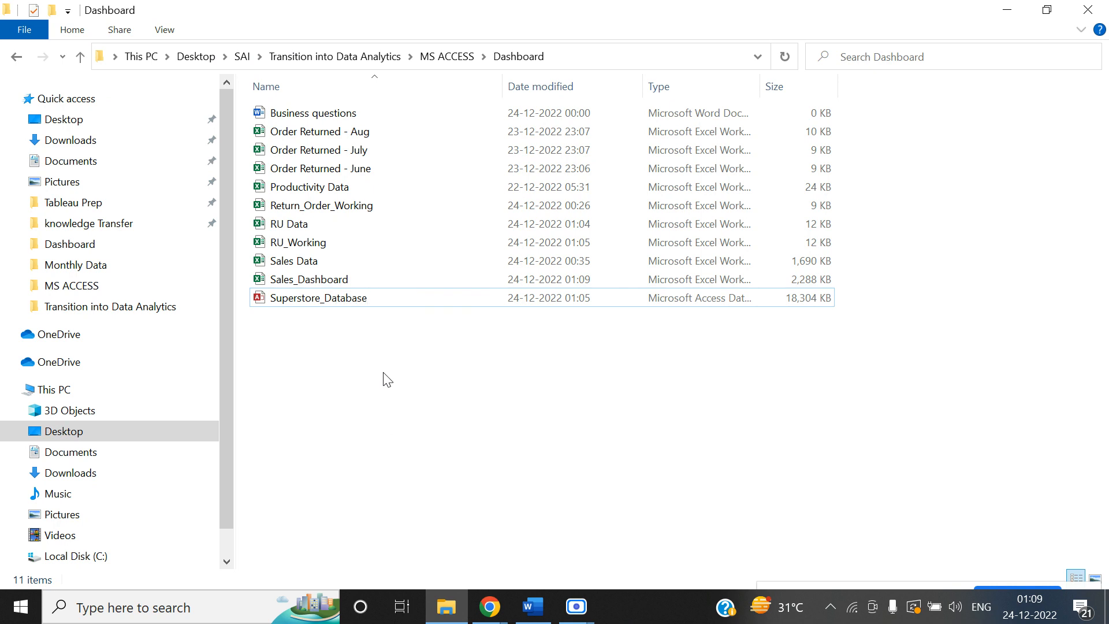
Open the Sales Data workbook, inspect the KPI 2 formula in Z2, and close the workbook.
{"action": "double_click", "coordinate": [293, 263]}
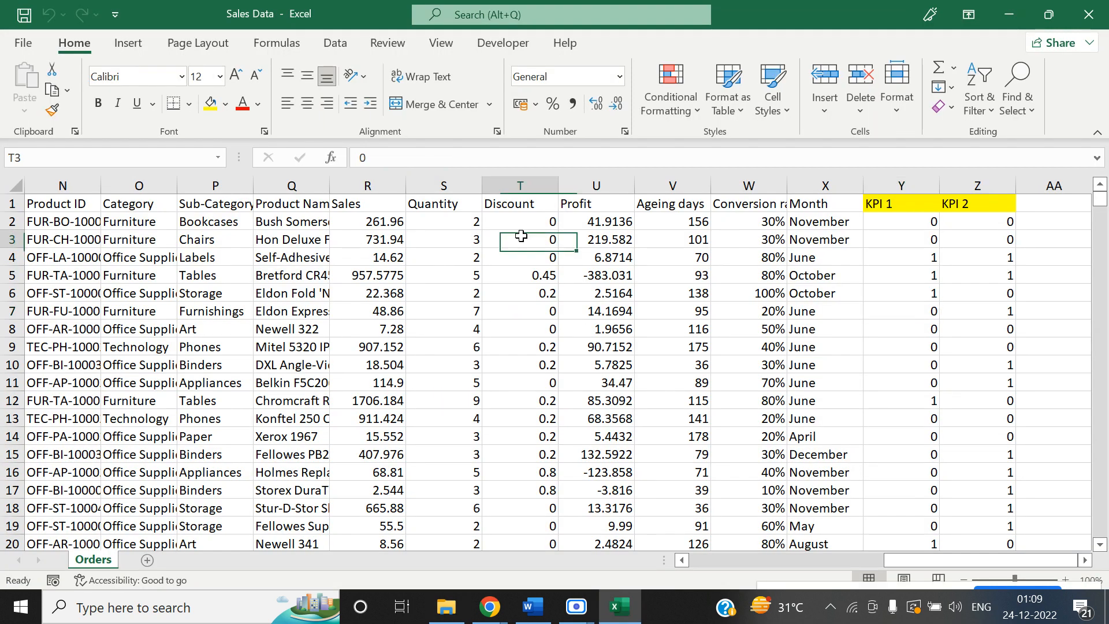
{"action": "key", "text": "ctrl+Right"}
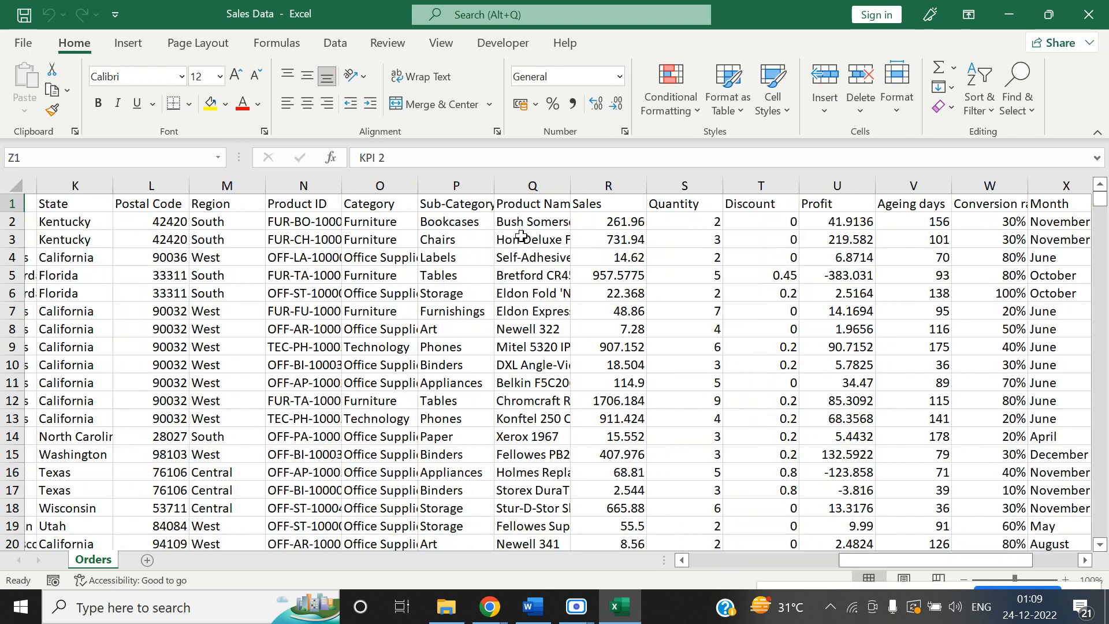
{"action": "key", "text": "Down"}
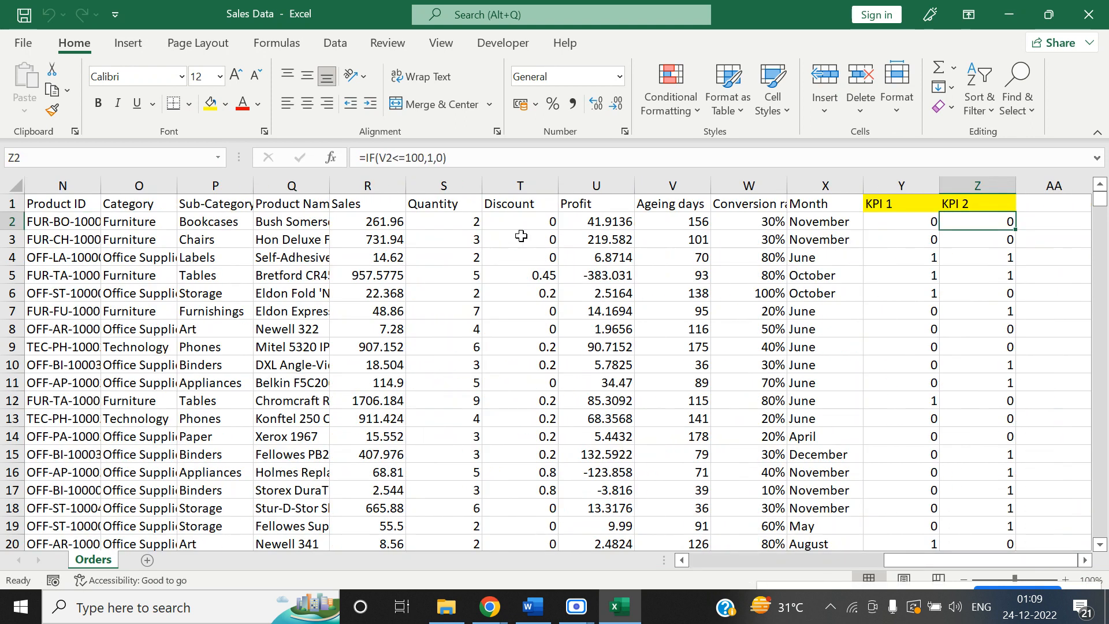
{"action": "key", "text": "alt+F4"}
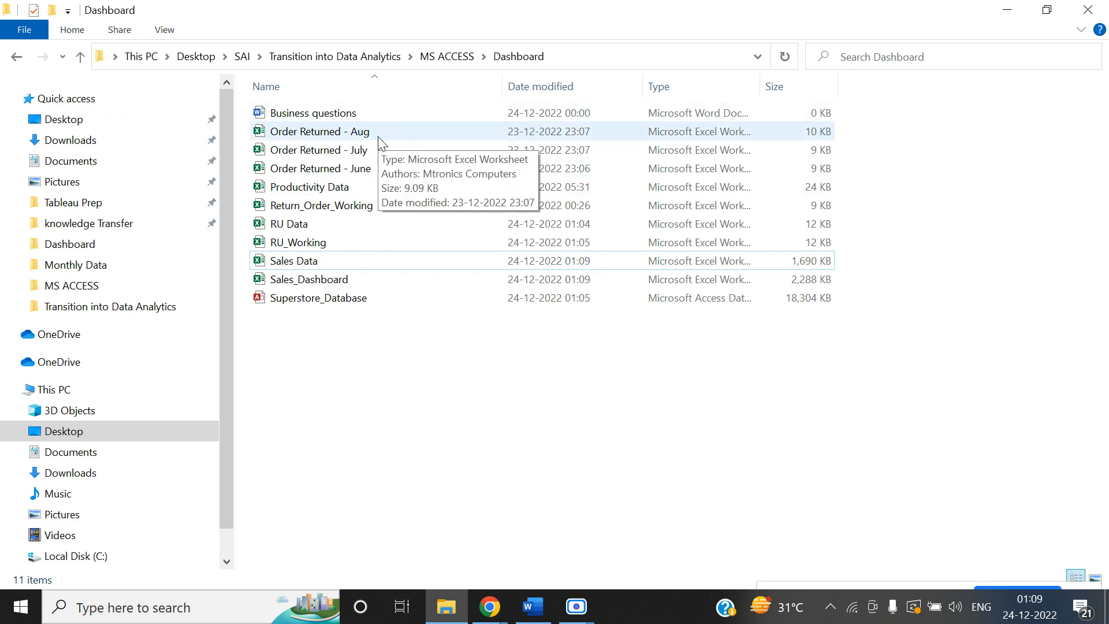
Duplicate the "Order Returned - Aug" workbook within the Dashboard folder.
{"action": "left_click", "coordinate": [364, 263]}
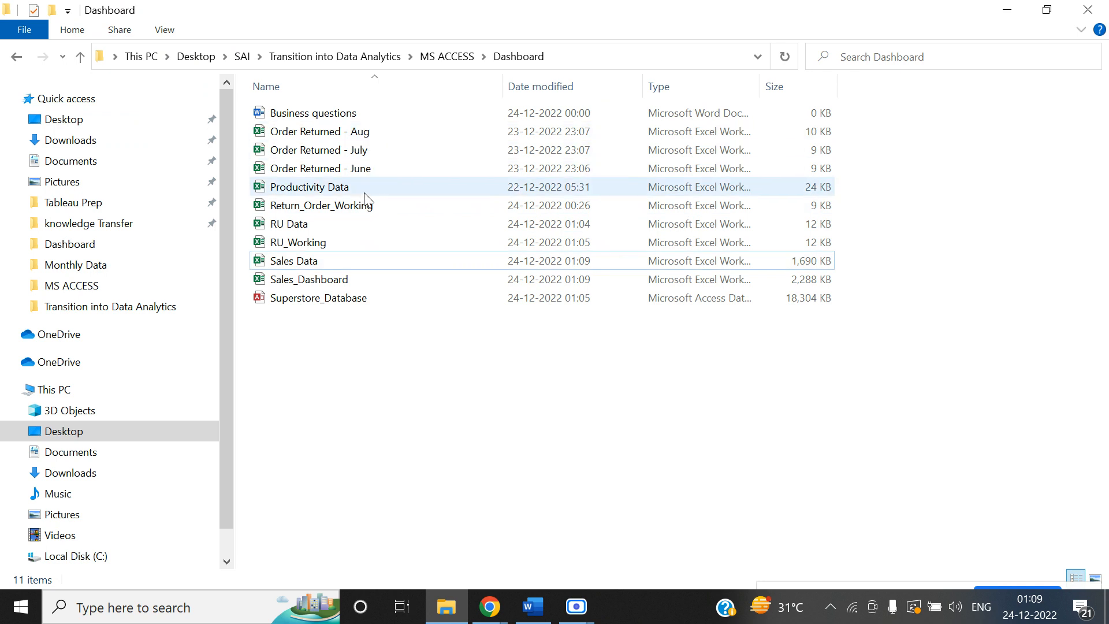
{"action": "left_click", "coordinate": [355, 261]}
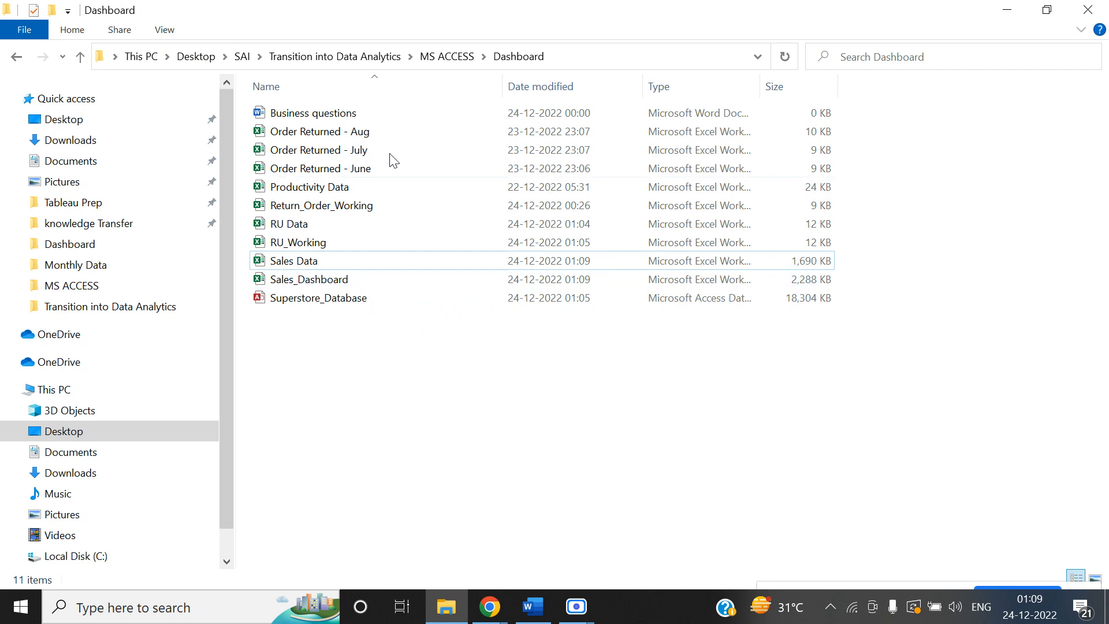
{"action": "left_click", "coordinate": [393, 133]}
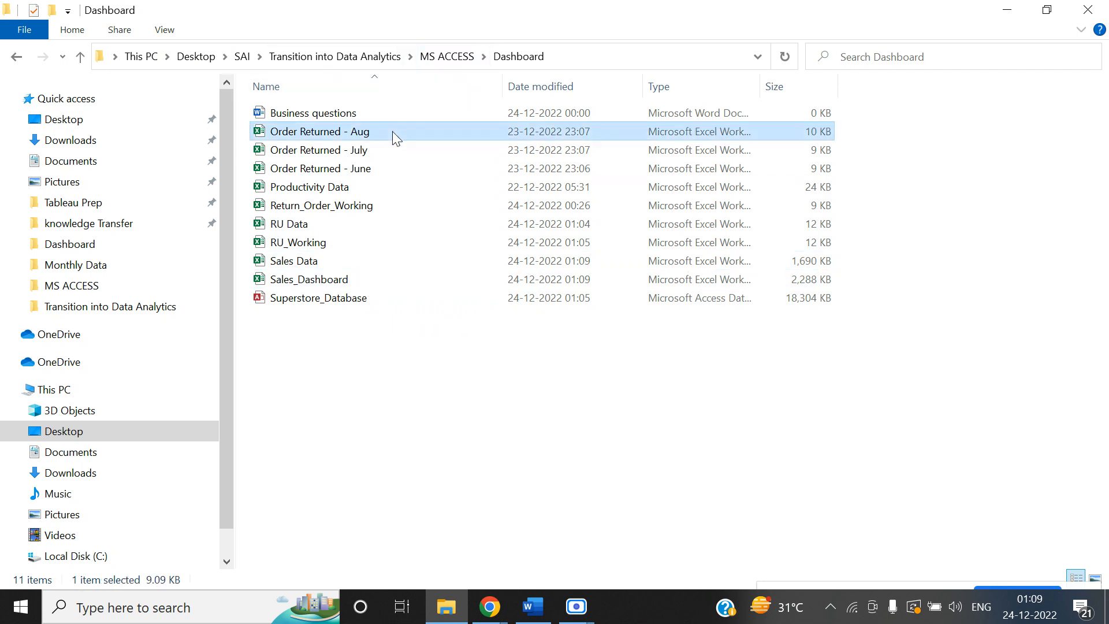
{"action": "key", "text": "ctrl+v"}
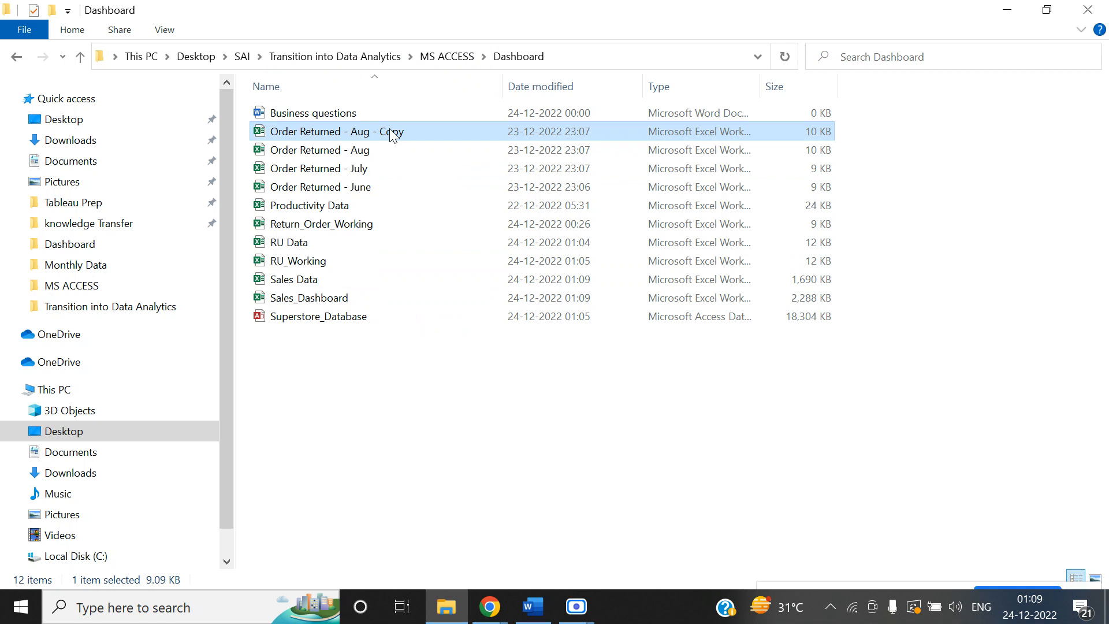
Rename the duplicated August returns file as "Order Returned - Sep".
{"action": "right_click", "coordinate": [390, 132]}
{"action": "left_click", "coordinate": [454, 435]}
{"action": "key", "text": "End"}
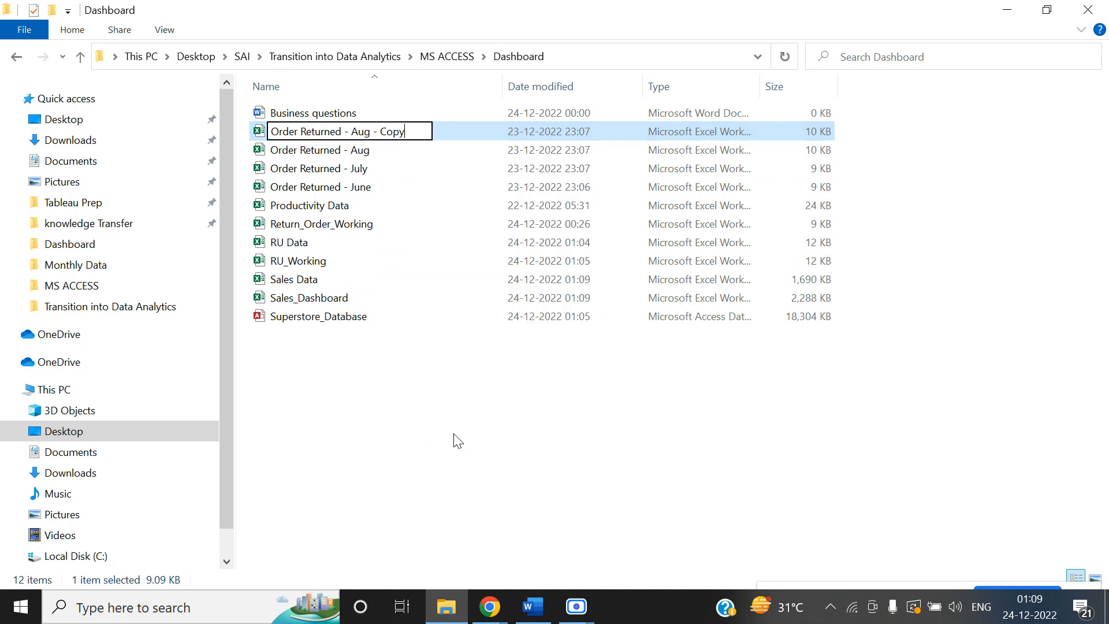
{"action": "key", "text": "BackSpace"}
{"action": "key", "text": "BackSpace"}
{"action": "key", "text": "BackSpace"}
{"action": "key", "text": "BackSpace"}
{"action": "key", "text": "BackSpace"}
{"action": "key", "text": "BackSpace"}
{"action": "key", "text": "BackSpace"}
{"action": "key", "text": "BackSpace"}
{"action": "key", "text": "BackSpace"}
{"action": "key", "text": "BackSpace"}
{"action": "key", "text": "BackSpace"}
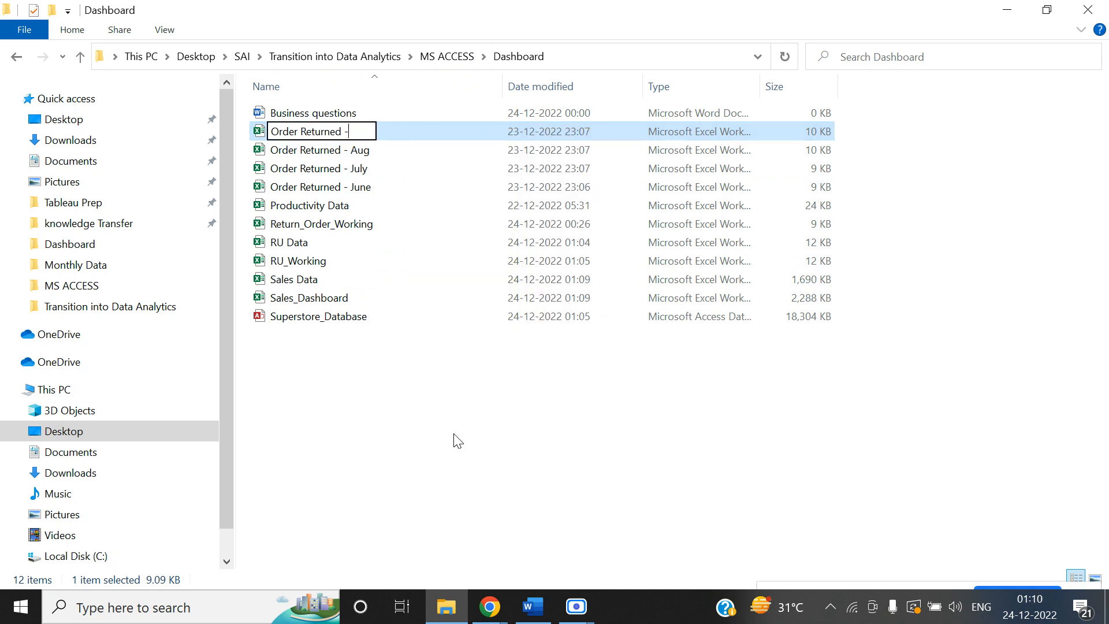
{"action": "type", "text": "Sep"}
{"action": "left_click", "coordinate": [457, 440]}
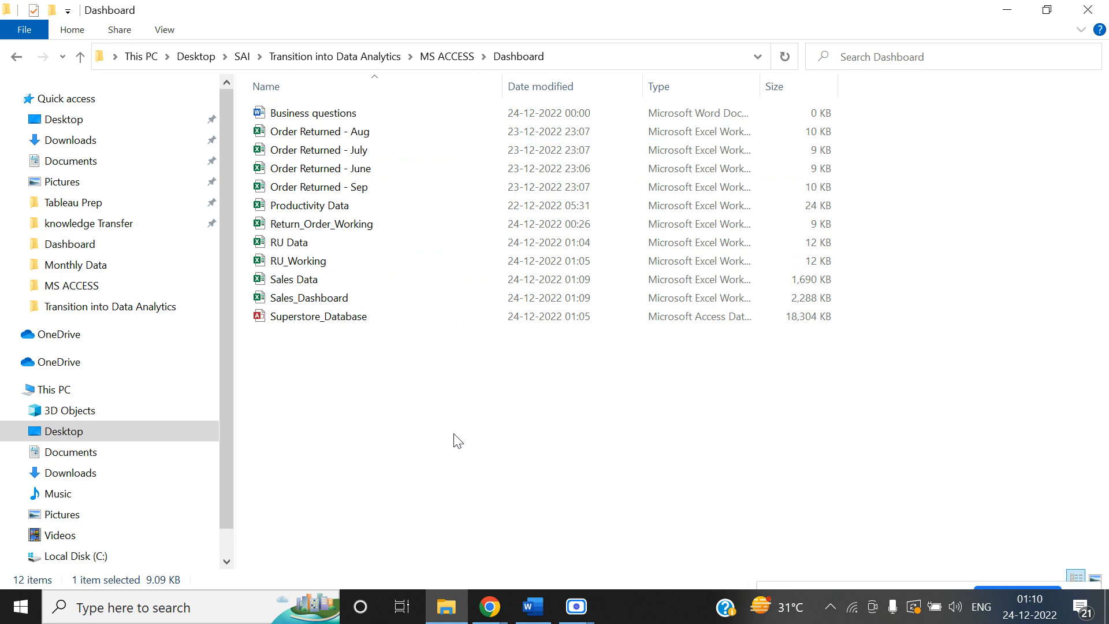
Open the "Order Returned - Sep" workbook and clear all August records below the header row, starting at A2.
{"action": "double_click", "coordinate": [391, 191]}
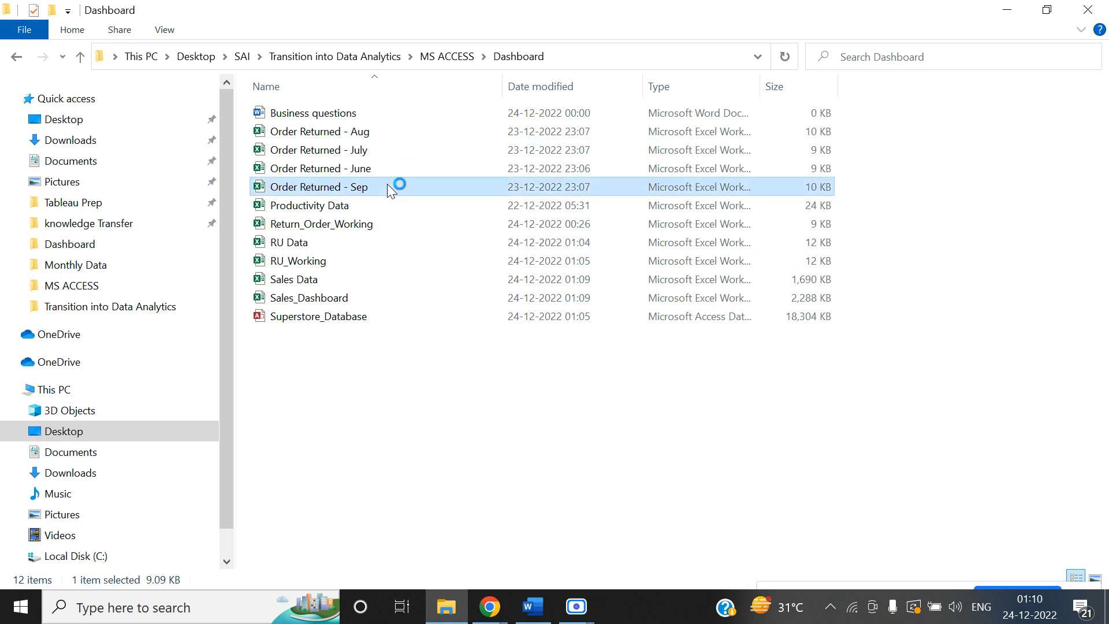
{"action": "key", "text": "Down"}
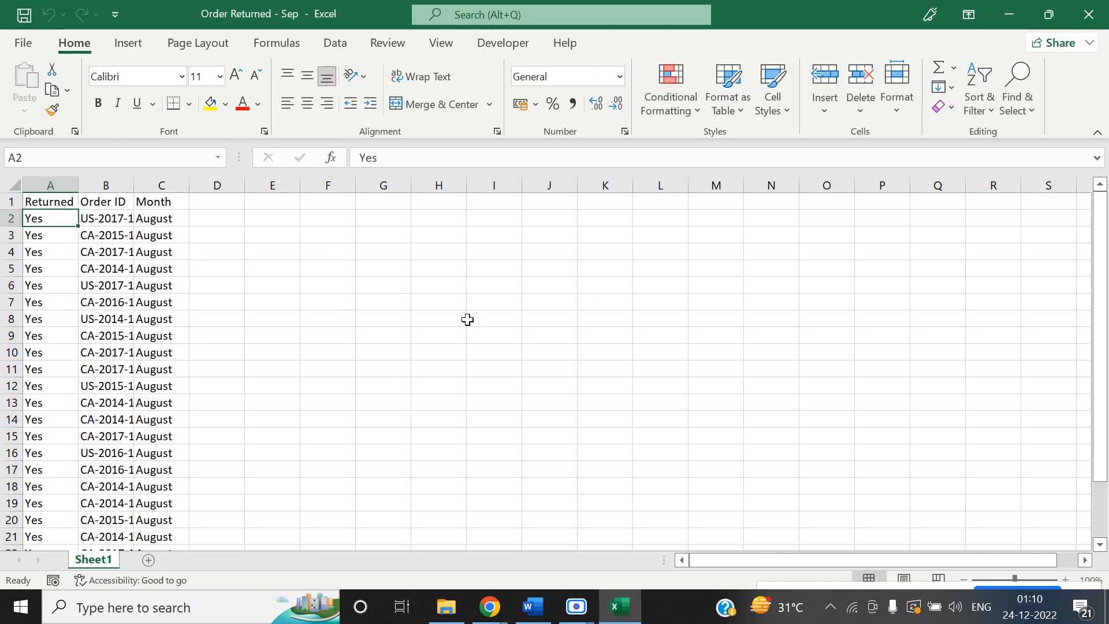
{"action": "key", "text": "ctrl+shift+End"}
{"action": "key", "text": "Delete"}
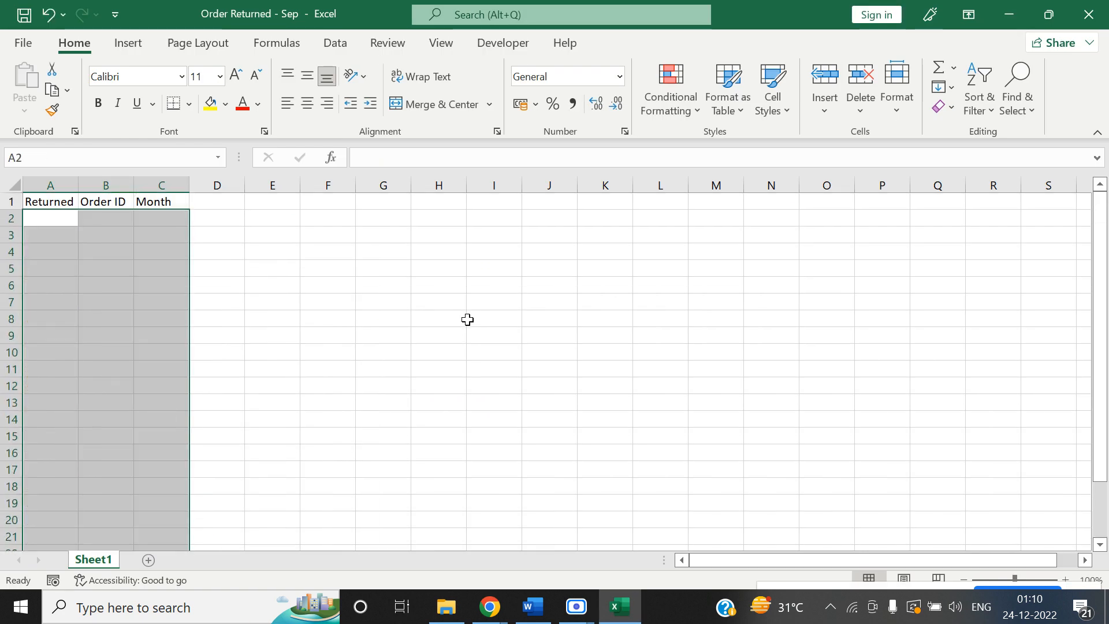
Open the "Sample - Superstore" workbook from the MS ACCESS folder.
{"action": "key", "text": "Up"}
{"action": "key", "text": "alt+Tab"}
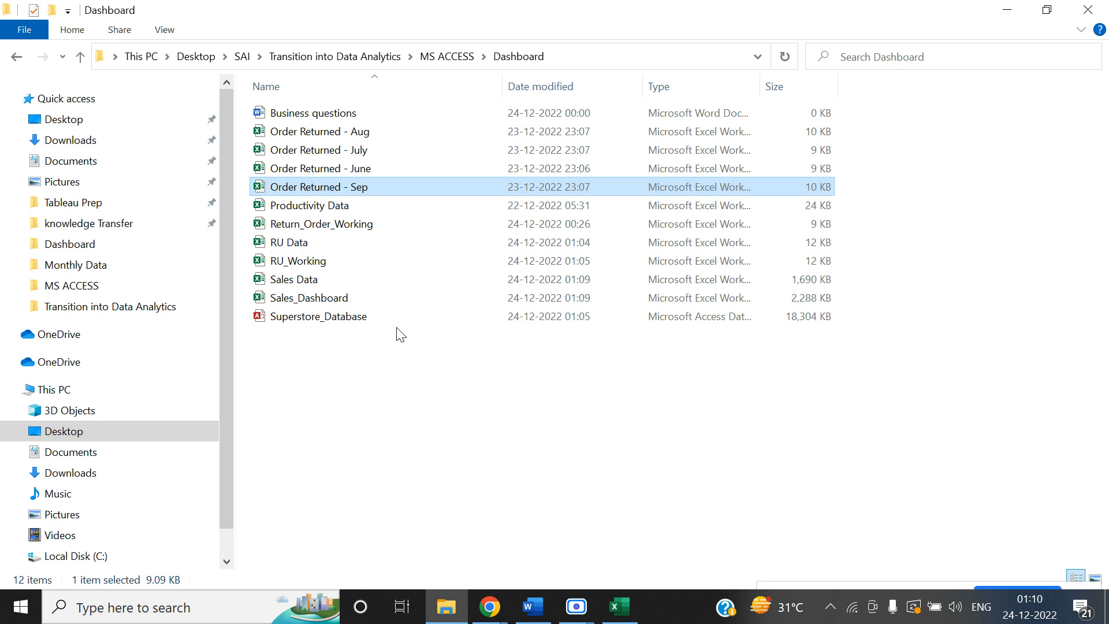
{"action": "left_click", "coordinate": [448, 58]}
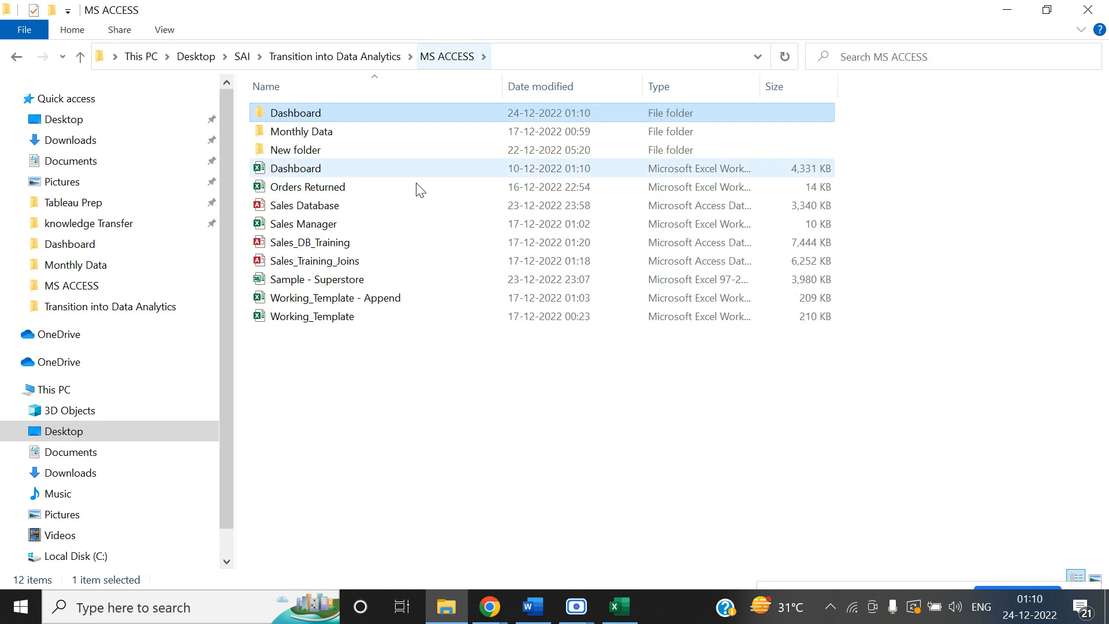
{"action": "double_click", "coordinate": [379, 285]}
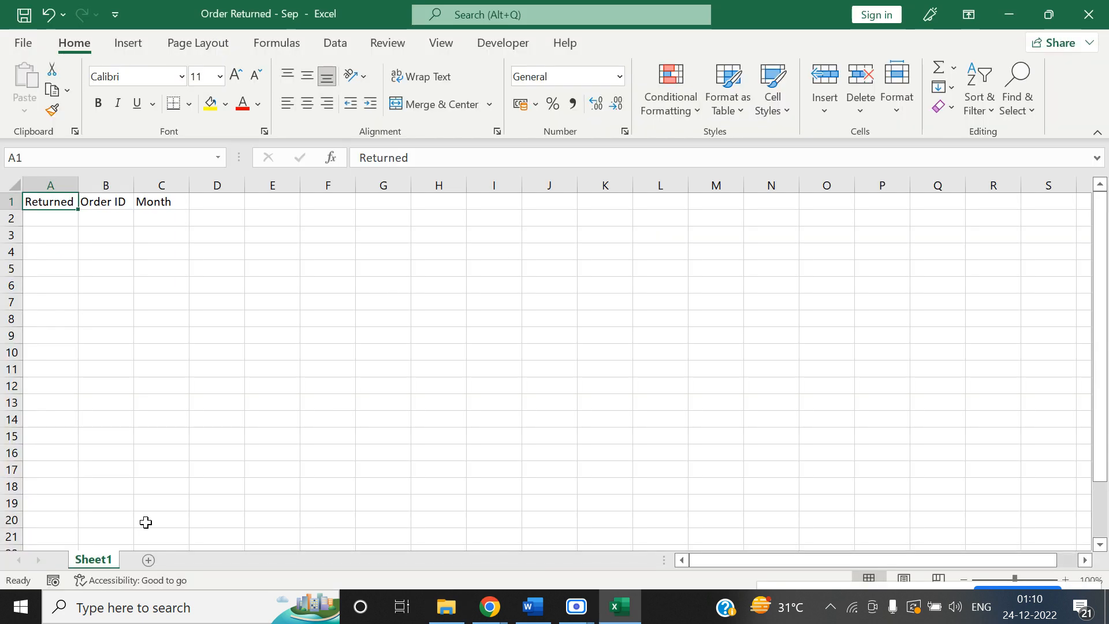
{"action": "left_click", "coordinate": [148, 420]}
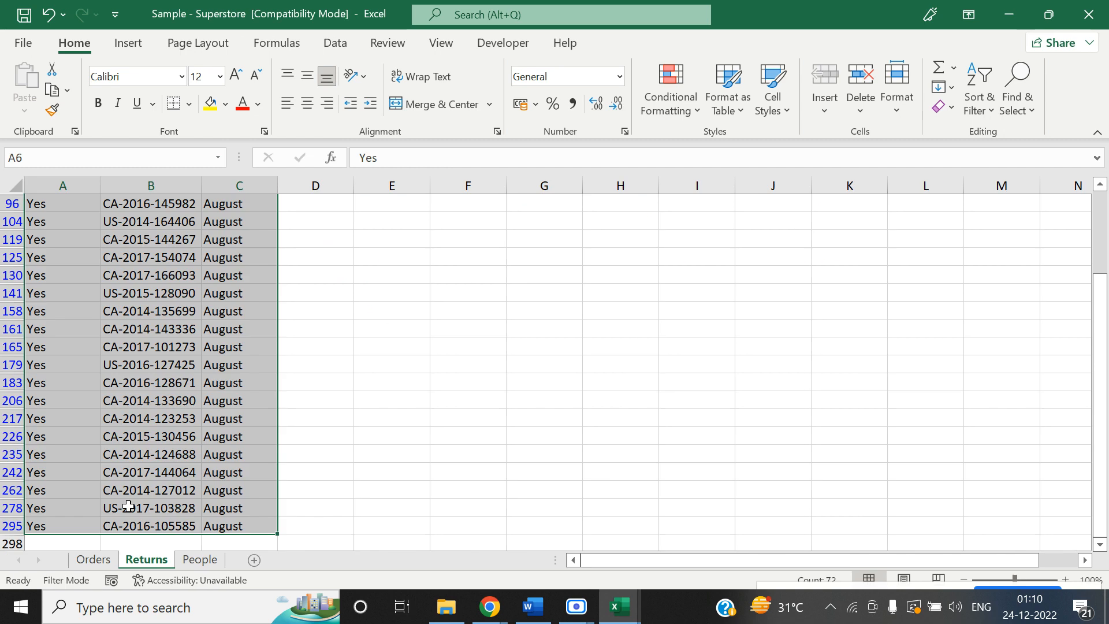
Change the Month filter on the Returns sheet of "Sample - Superstore" to only September.
{"action": "left_click", "coordinate": [317, 437]}
{"action": "key", "text": "ctrl+Up"}
{"action": "key", "text": "Left"}
{"action": "key", "text": "Left"}
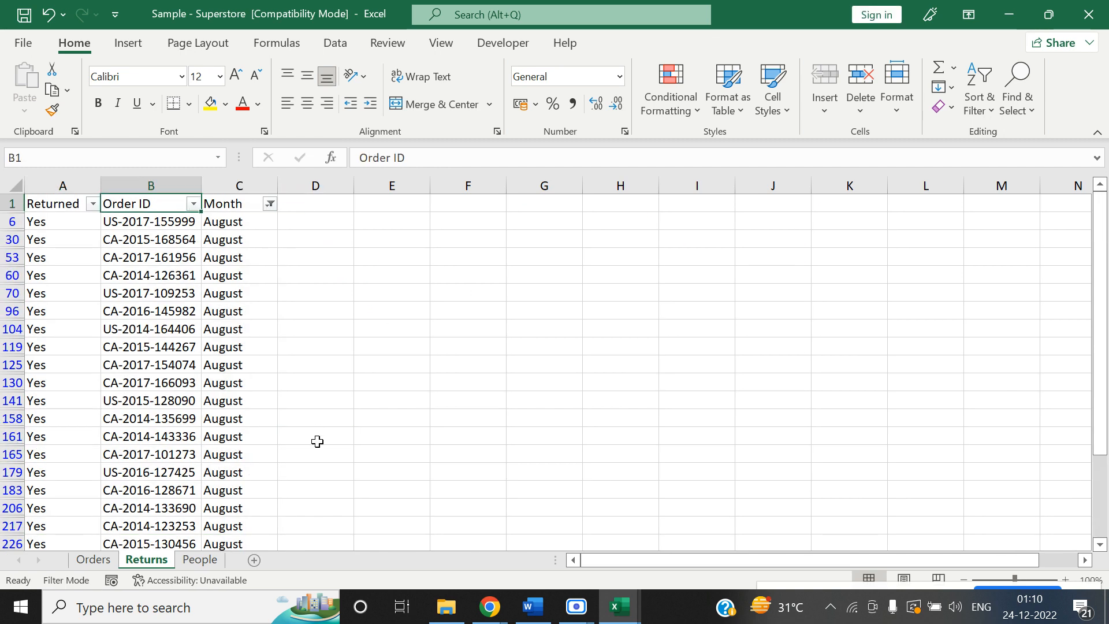
{"action": "key", "text": "Right"}
{"action": "key", "text": "Down"}
{"action": "key", "text": "Up"}
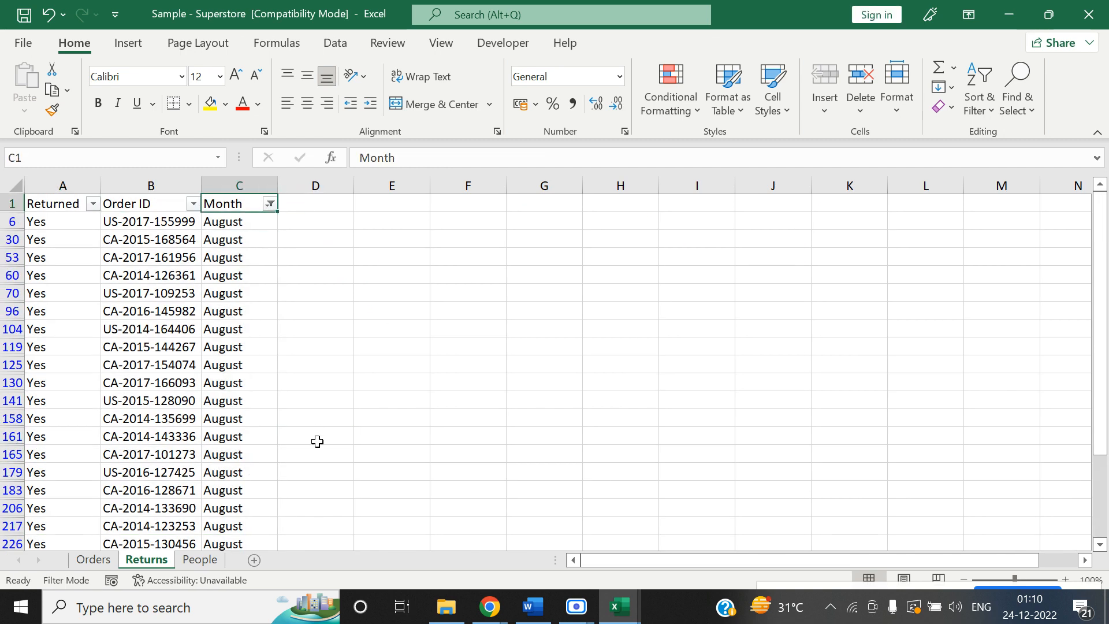
{"action": "key", "text": "alt+Down"}
{"action": "left_click", "coordinate": [76, 396]}
{"action": "left_click", "coordinate": [76, 397]}
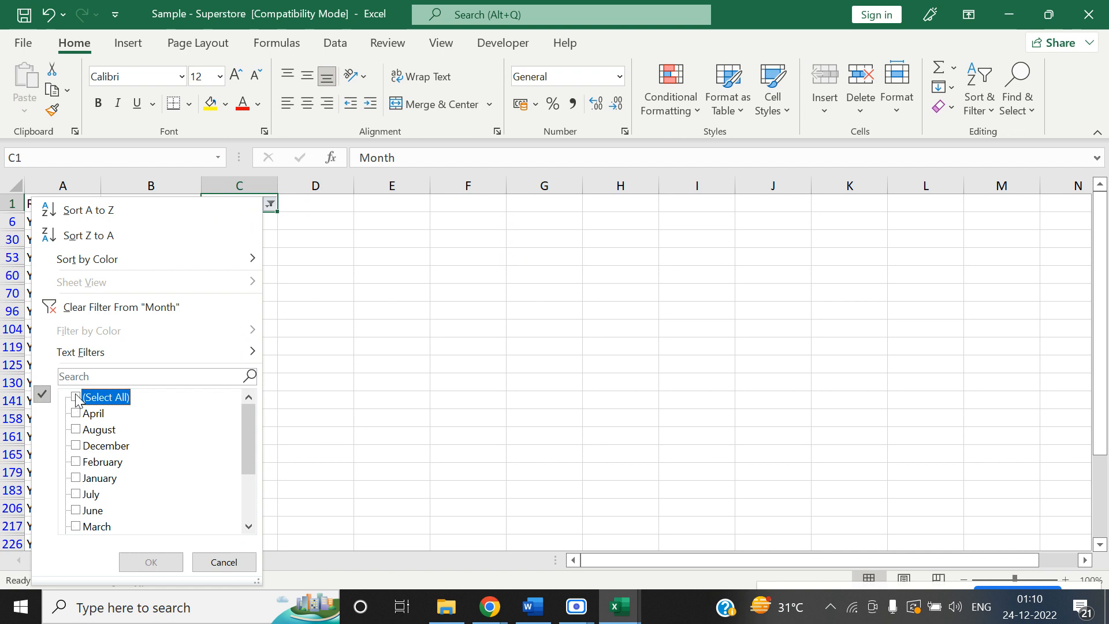
{"action": "left_click_drag", "start_coordinate": [242, 446], "coordinate": [242, 498]}
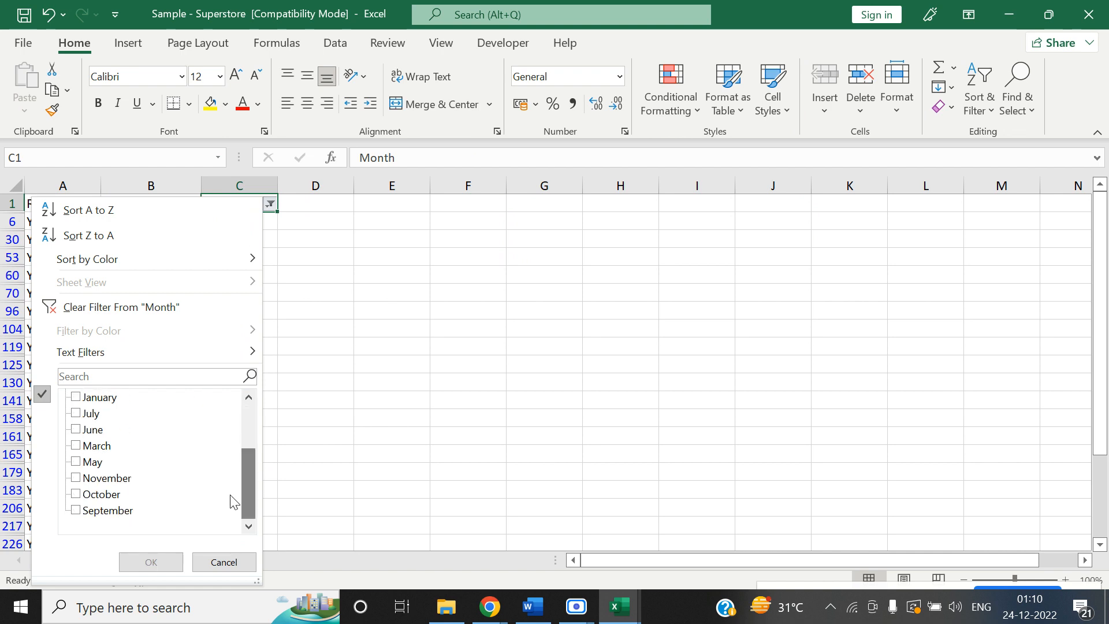
{"action": "left_click", "coordinate": [76, 510]}
{"action": "left_click", "coordinate": [150, 562]}
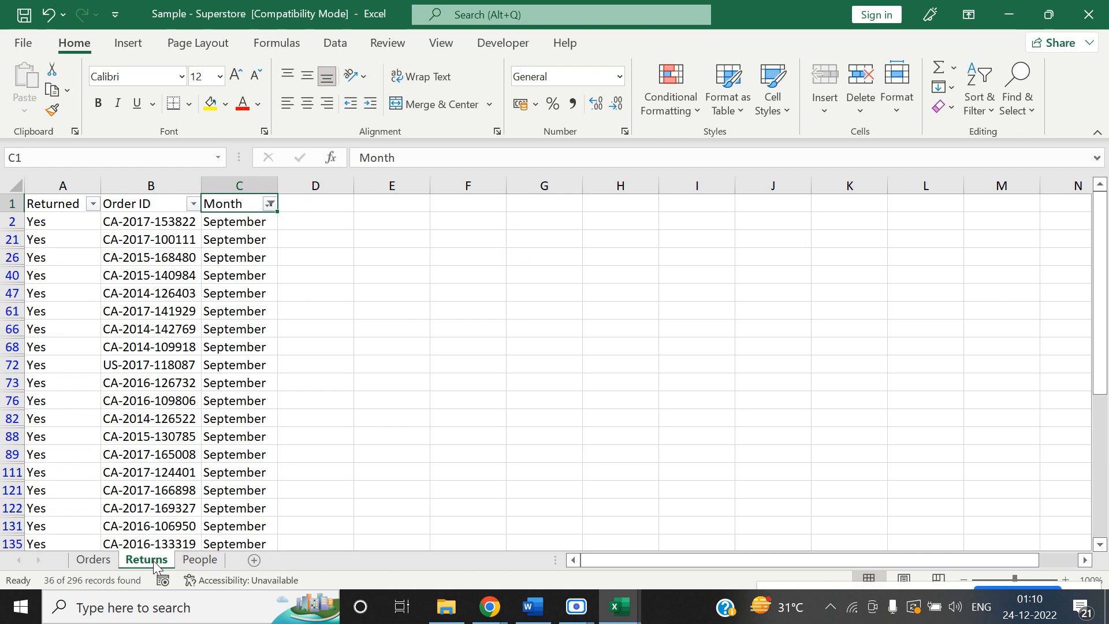
Copy all filtered September return records below the header row, across columns A to C.
{"action": "key", "text": "Down"}
{"action": "key", "text": "ctrl+Left"}
{"action": "key", "text": "ctrl+shift+Right"}
{"action": "key", "text": "ctrl+shift+Down"}
{"action": "key", "text": "ctrl+c"}
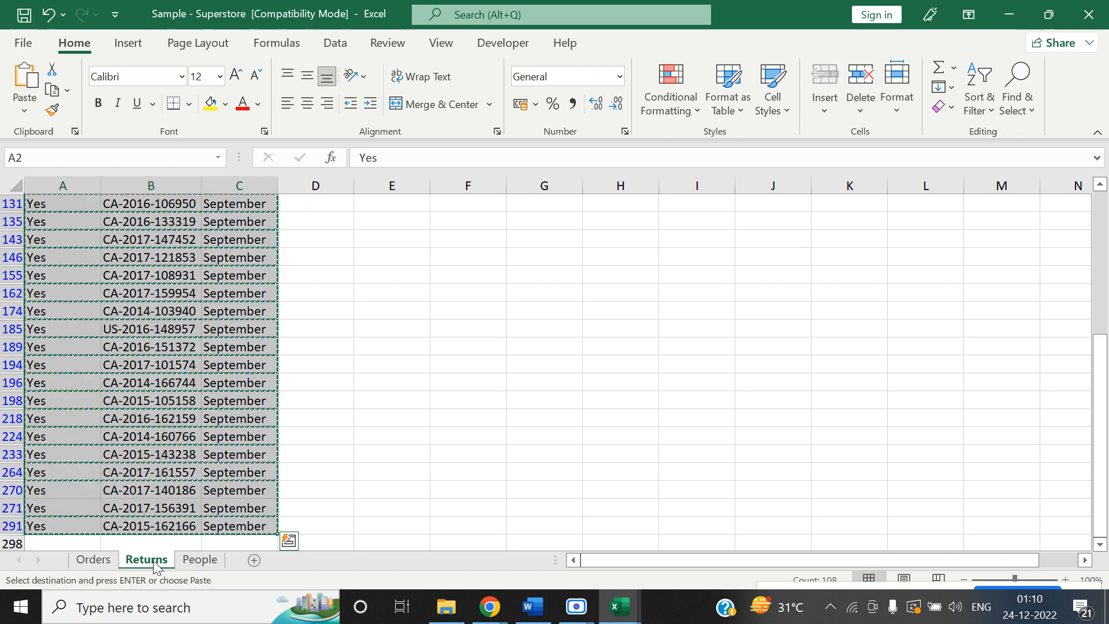
Switch to "Order Returned - Sep" and paste the September records as values starting at A2.
{"action": "key", "text": "alt+Tab"}
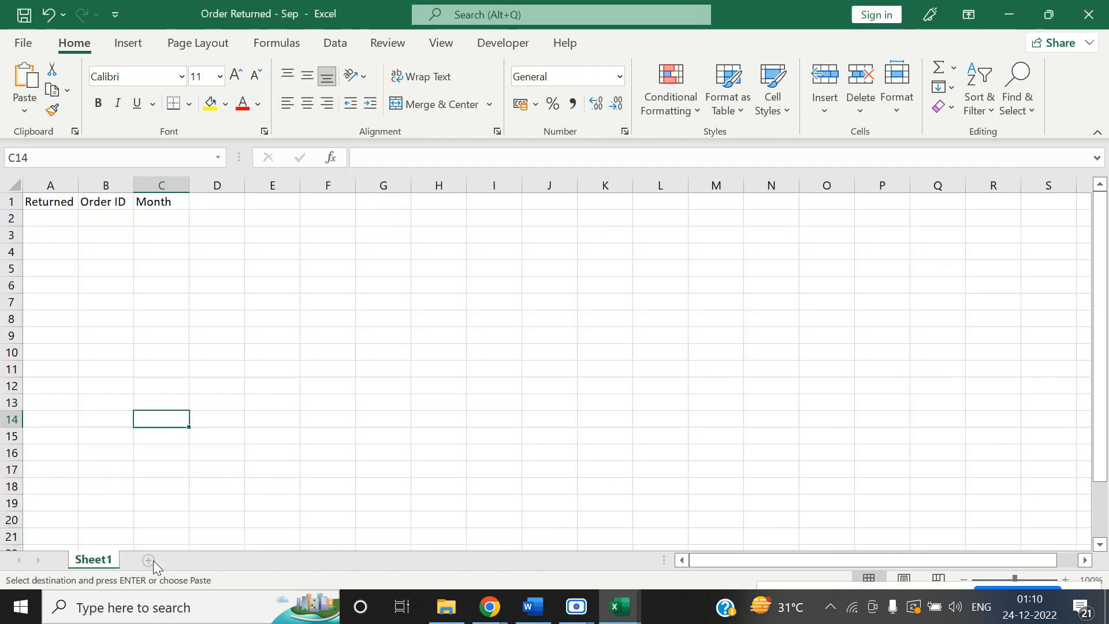
{"action": "key", "text": "ctrl+Up"}
{"action": "key", "text": "ctrl+Left"}
{"action": "key", "text": "Down"}
{"action": "key", "text": "alt+e"}
{"action": "key", "text": "s"}
{"action": "key", "text": "v"}
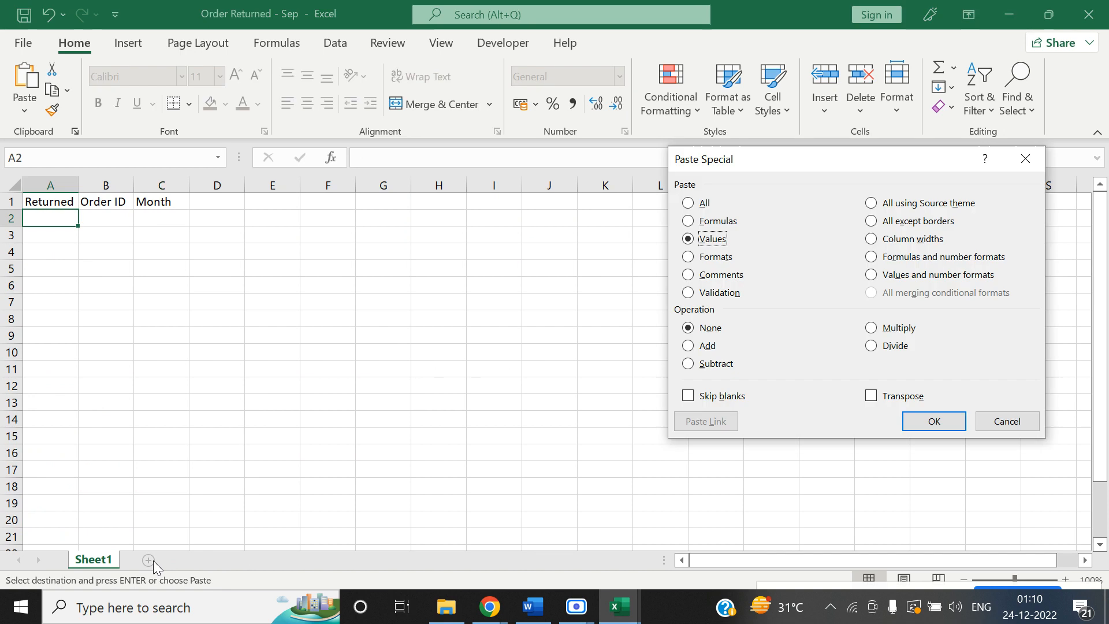
{"action": "key", "text": "Return"}
Autofit the widths of columns A to C in the September returns table.
{"action": "key", "text": "ctrl+Up"}
{"action": "key", "text": "ctrl+shift+Right"}
{"action": "key", "text": "ctrl+shift+Down"}
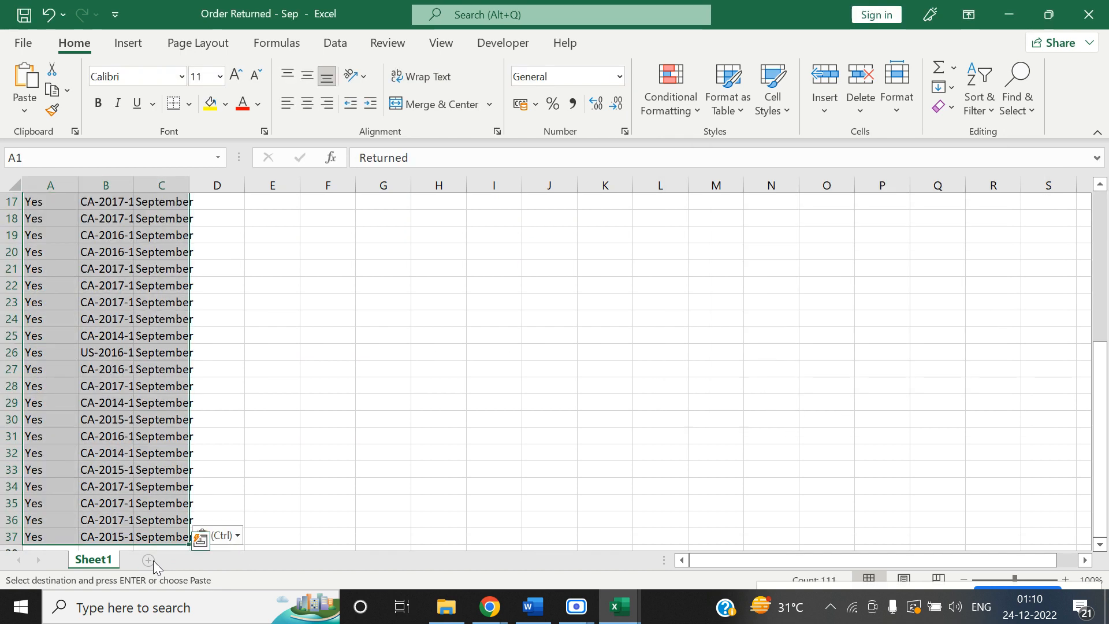
{"action": "key", "text": "alt"}
{"action": "key", "text": "h"}
{"action": "key", "text": "o"}
{"action": "key", "text": "i"}
{"action": "key", "text": "Escape"}
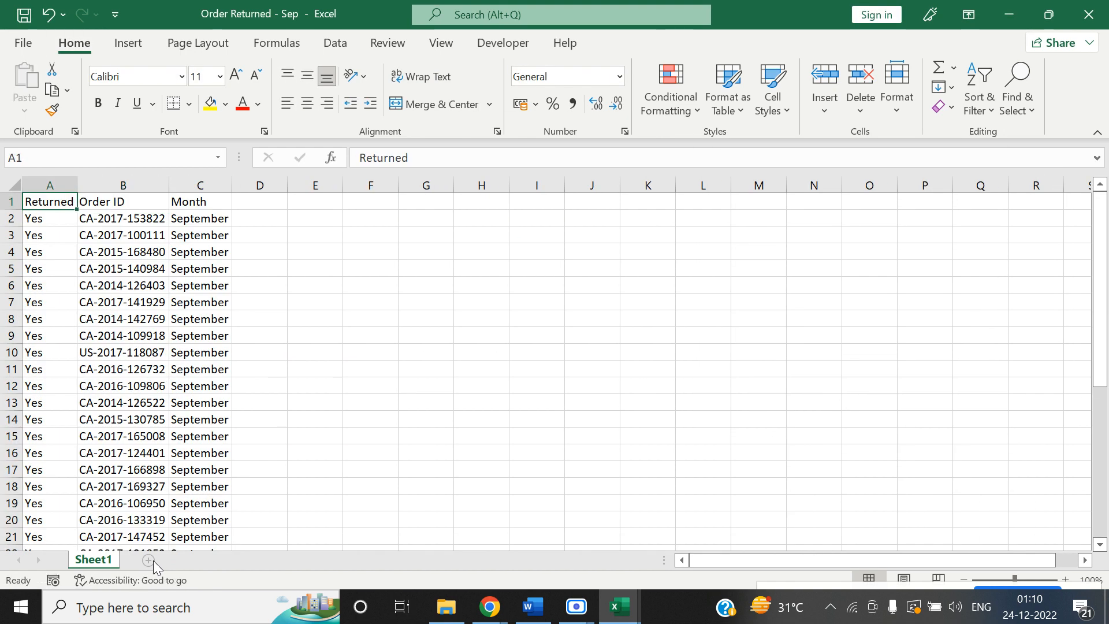
Save and close "Order Returned - Sep", and close "Sample - Superstore" without saving its changes.
{"action": "left_click", "coordinate": [557, 418]}
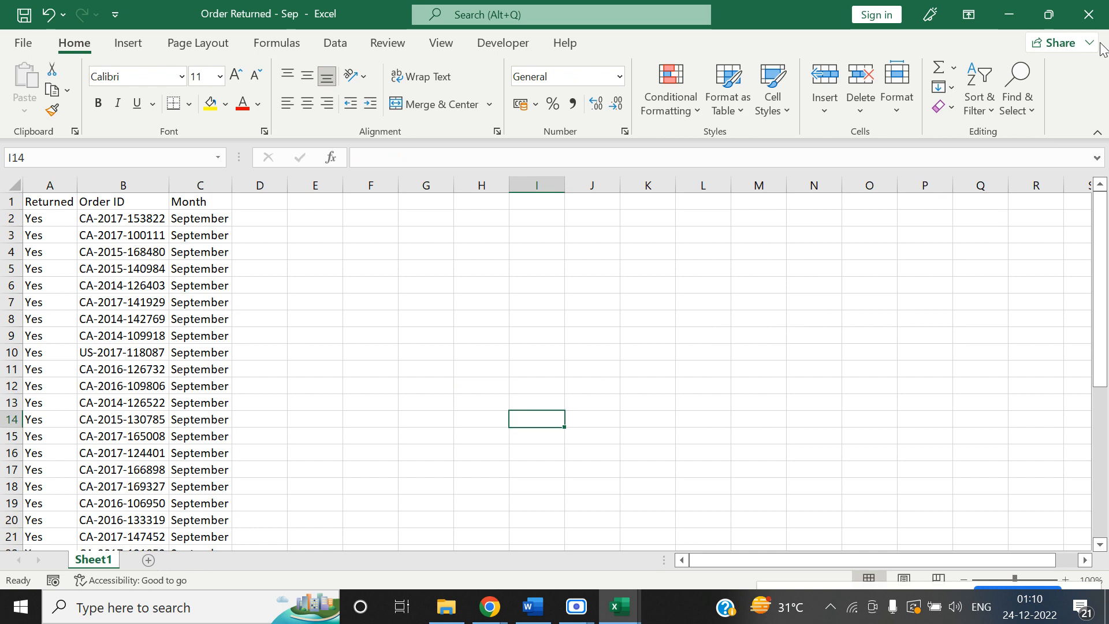
{"action": "left_click", "coordinate": [1089, 14]}
{"action": "left_click", "coordinate": [725, 325]}
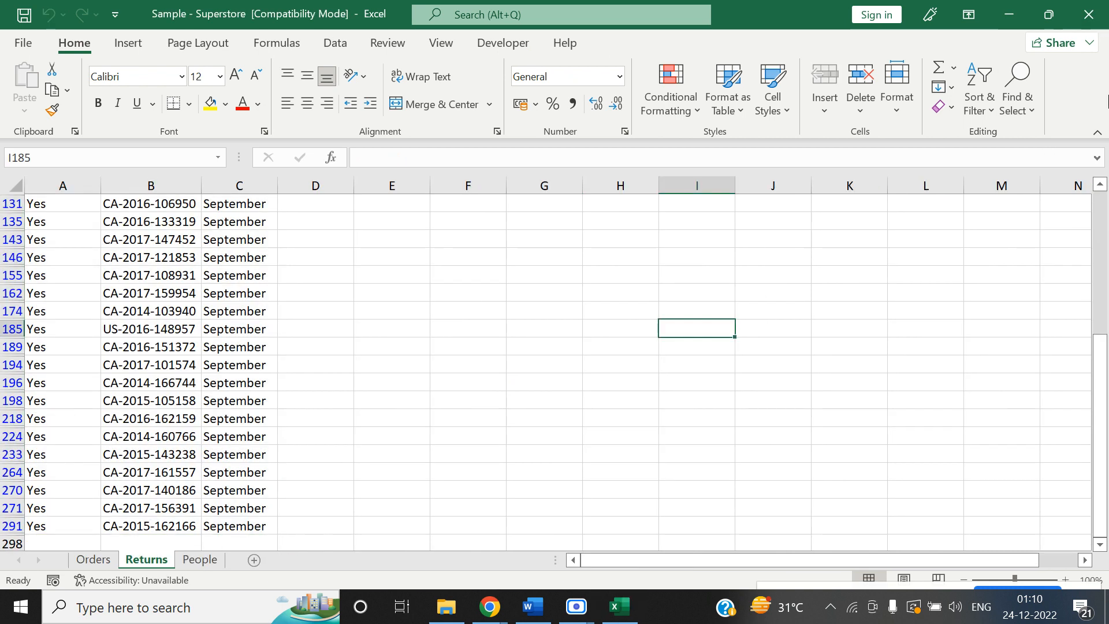
{"action": "left_click", "coordinate": [1089, 17]}
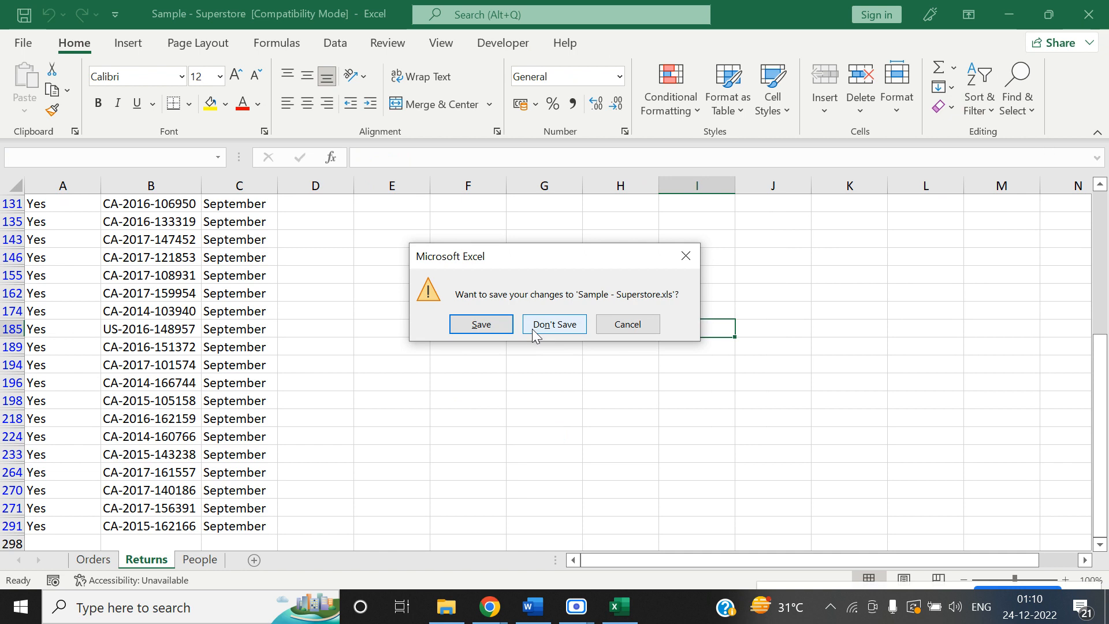
{"action": "left_click", "coordinate": [532, 328]}
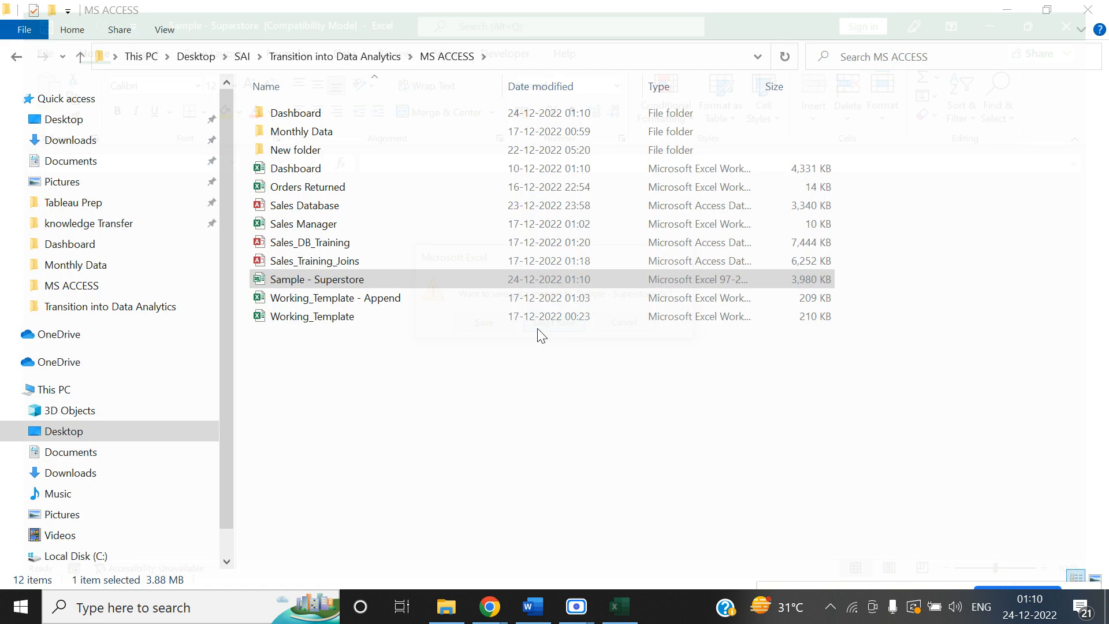
Open "Return_Order_Working" from the Dashboard folder and clear its August records below the header row.
{"action": "double_click", "coordinate": [302, 114]}
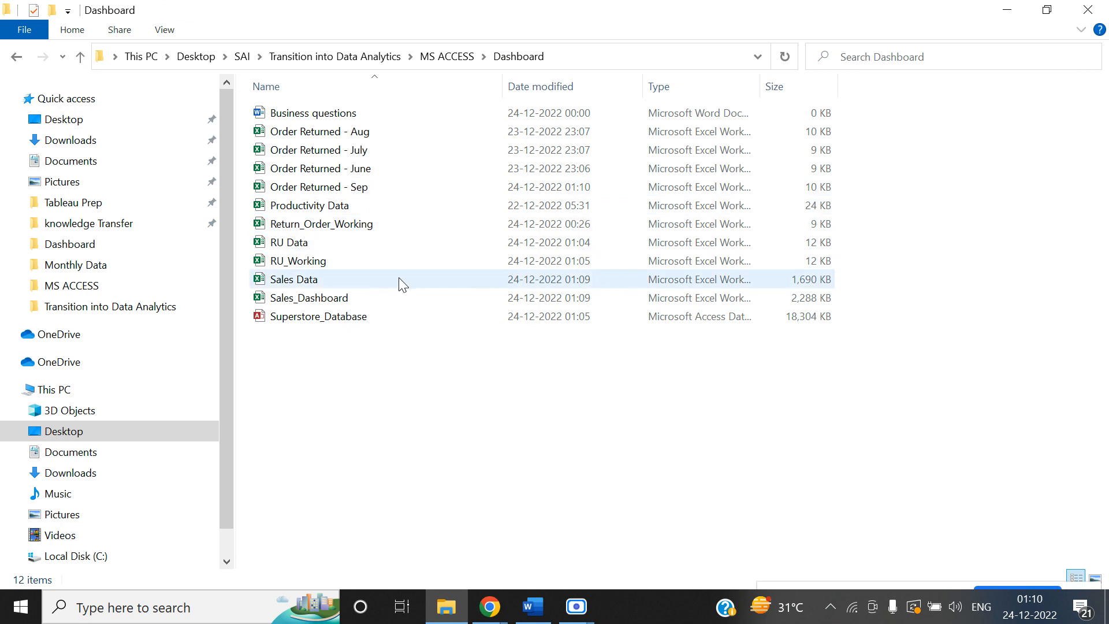
{"action": "left_click", "coordinate": [345, 225]}
{"action": "double_click", "coordinate": [345, 224]}
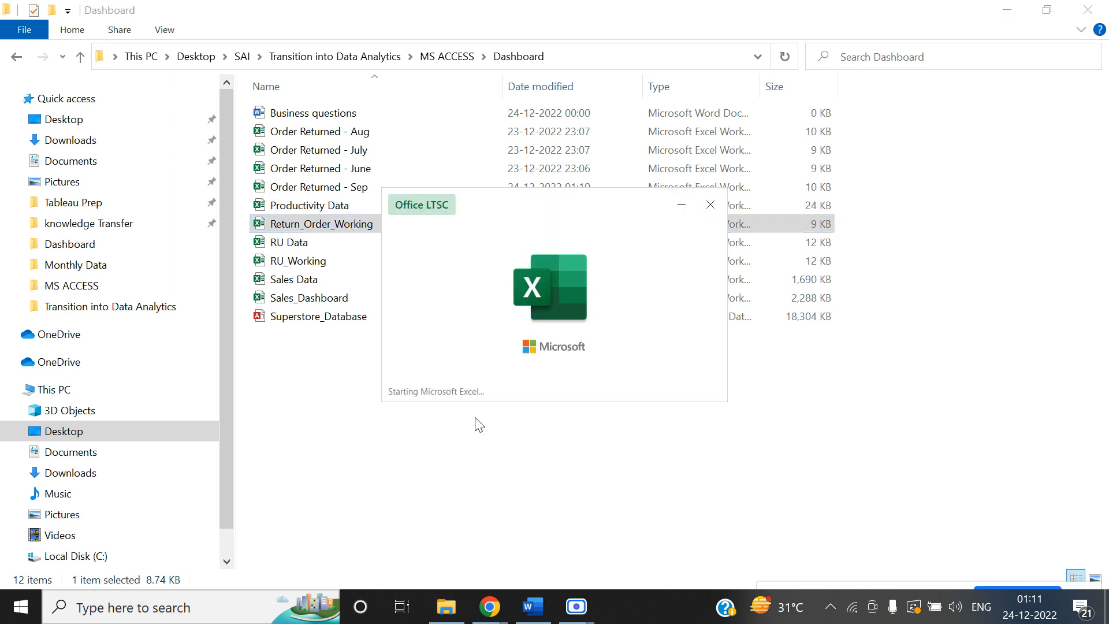
{"action": "key", "text": "Down"}
{"action": "key", "text": "shift+Right"}
{"action": "key", "text": "shift+Right"}
{"action": "key", "text": "ctrl+shift+Down"}
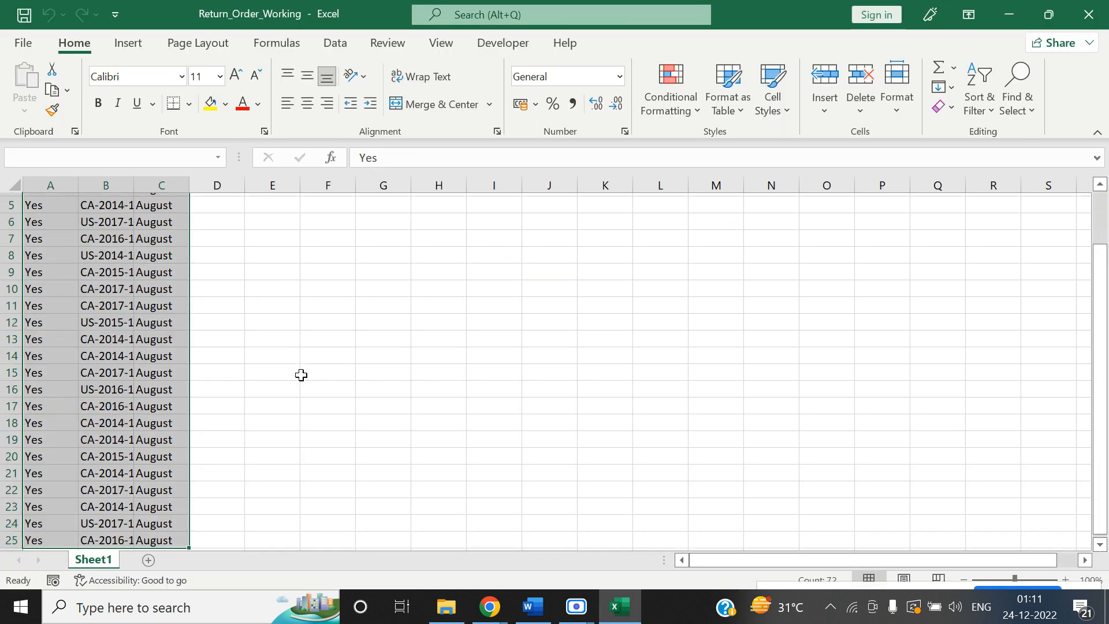
{"action": "key", "text": "Delete"}
Copy all records below the header from "Order Returned - Sep" and paste them into "Return_Order_Working" starting at A2.
{"action": "key", "text": "alt+Tab"}
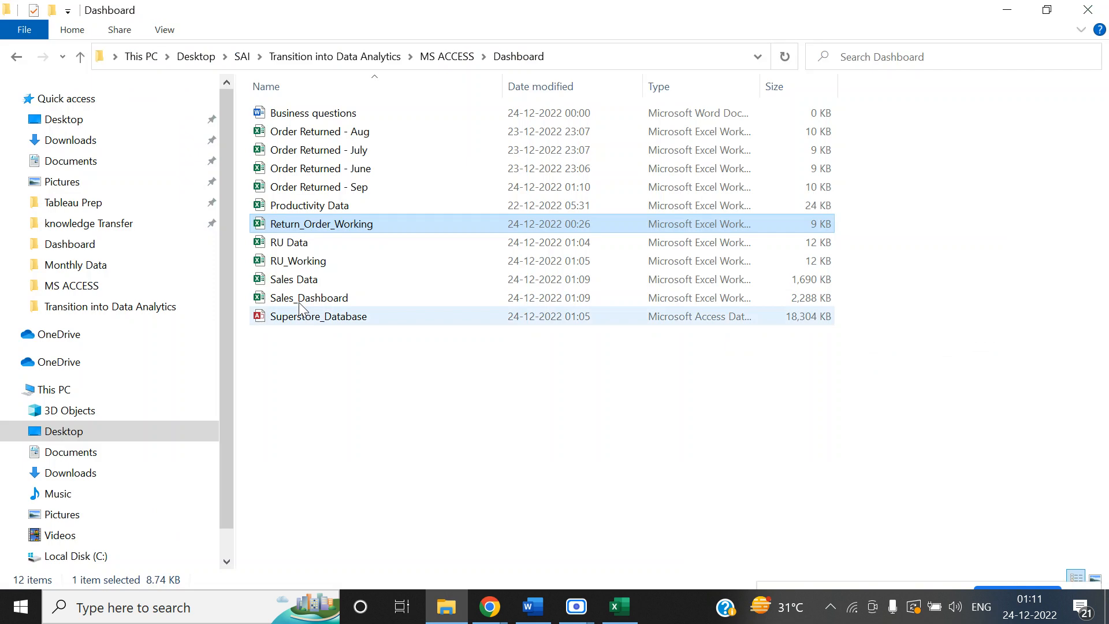
{"action": "left_click", "coordinate": [318, 186]}
{"action": "key", "text": "alt+Tab"}
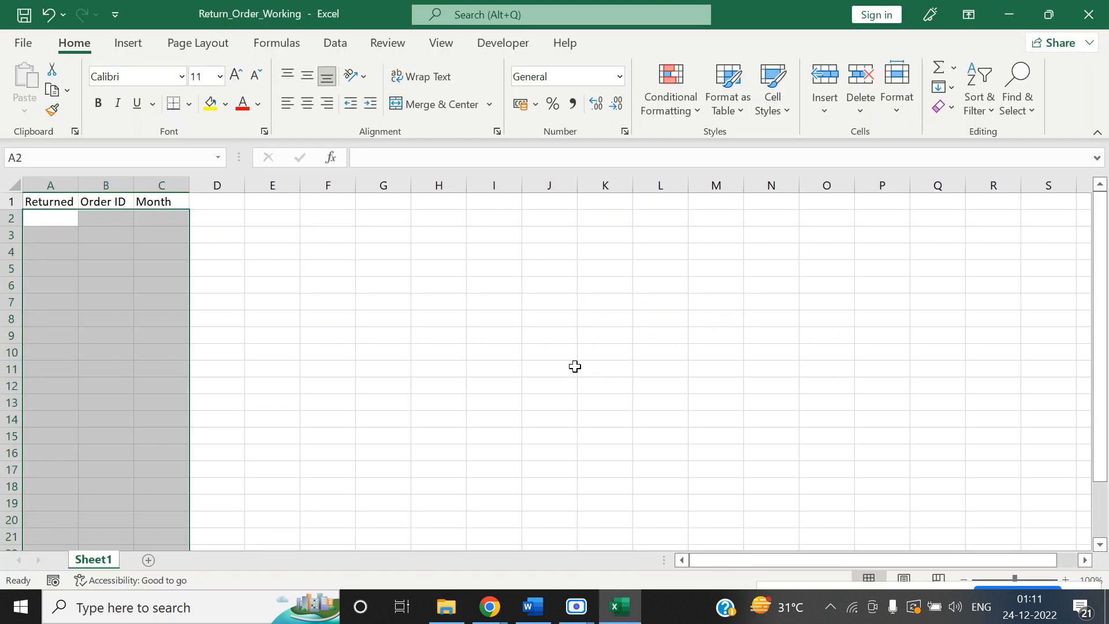
{"action": "key", "text": "Down"}
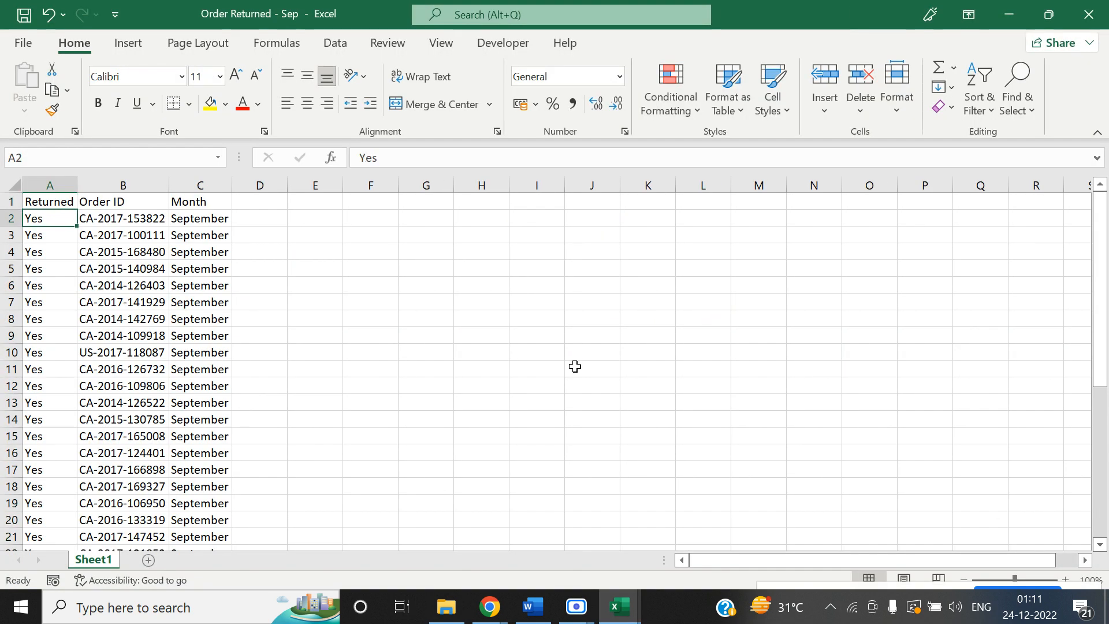
{"action": "key", "text": "shift+Right"}
{"action": "key", "text": "shift+Right"}
{"action": "key", "text": "ctrl+shift+Down"}
{"action": "key", "text": "ctrl+c"}
{"action": "key", "text": "alt+Tab"}
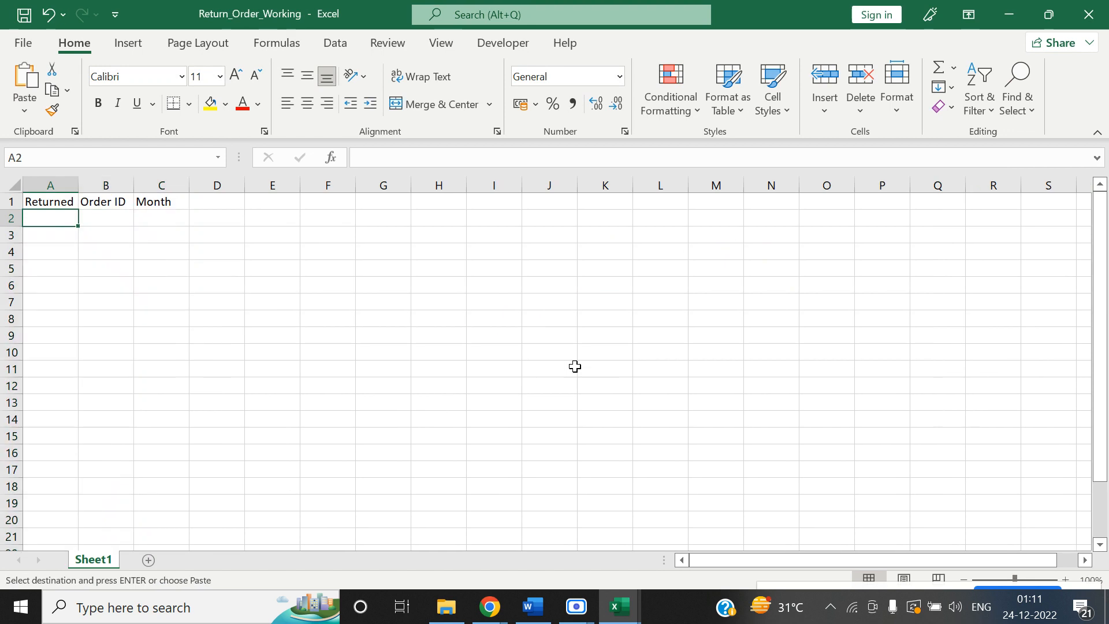
{"action": "key", "text": "ctrl+v"}
{"action": "key", "text": "Escape"}
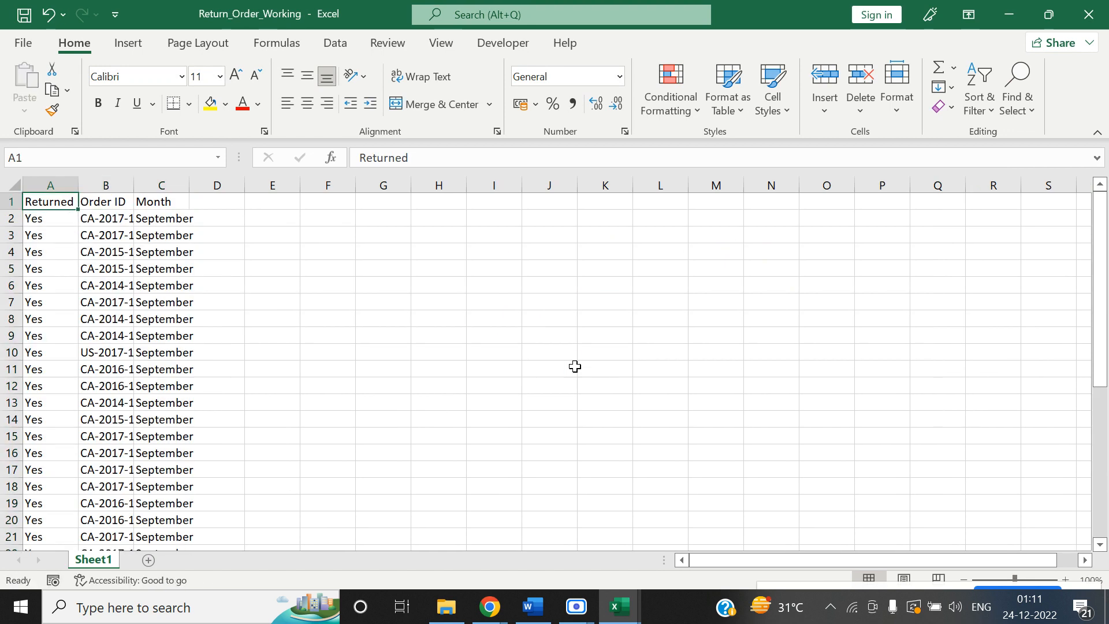
Close "Order Returned - Sep", and save and close "Return_Order_Working".
{"action": "key", "text": "alt+Tab"}
{"action": "left_click", "coordinate": [555, 404]}
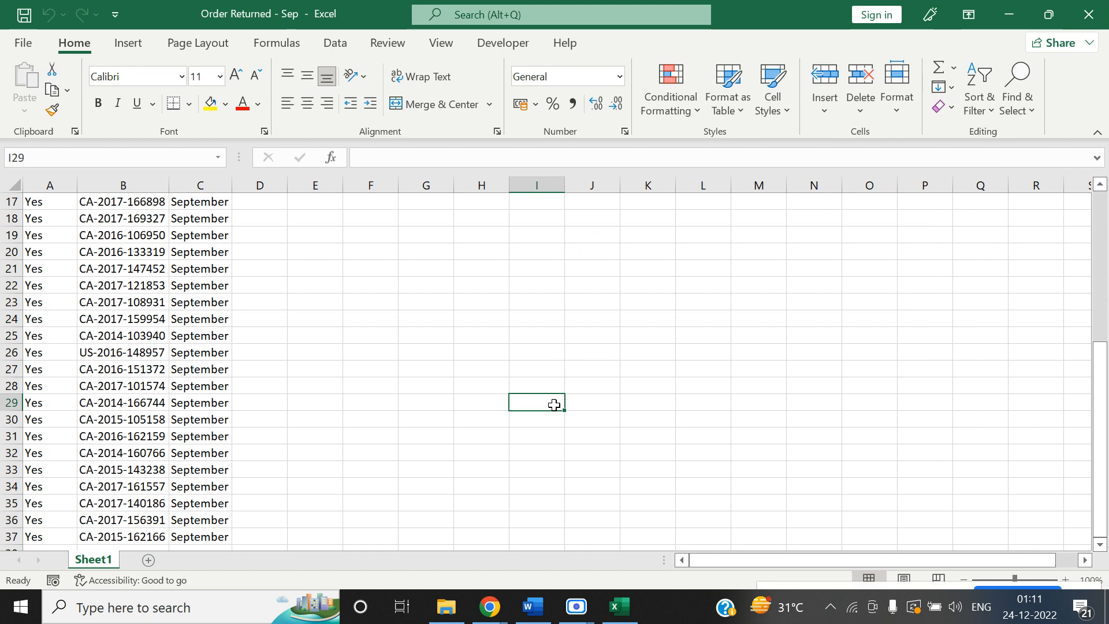
{"action": "left_click", "coordinate": [1089, 14]}
{"action": "left_click", "coordinate": [476, 439]}
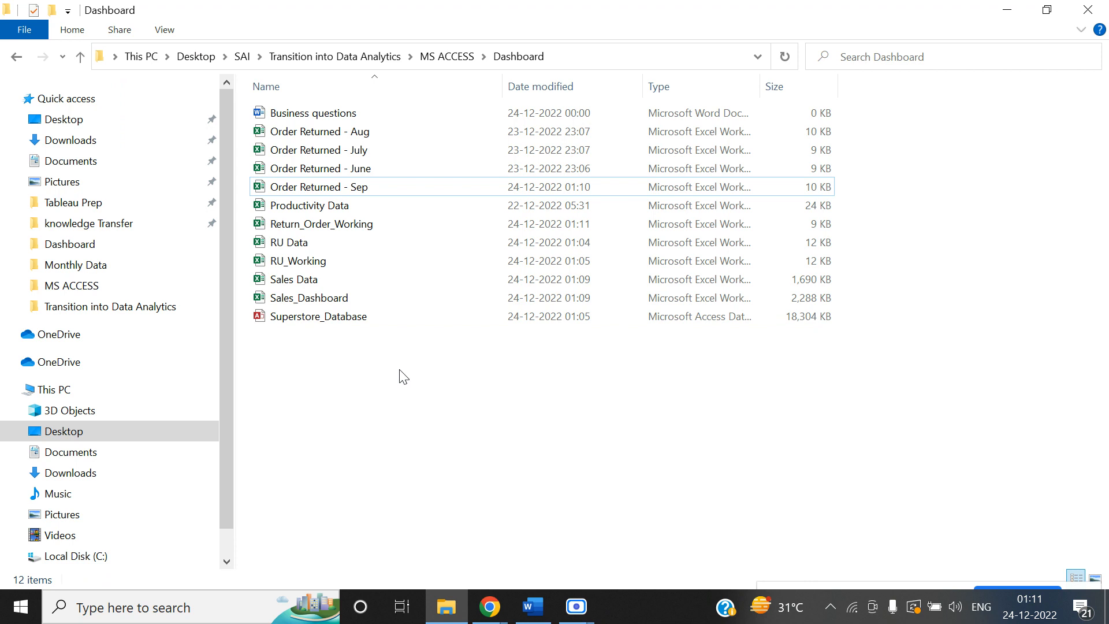
Open the "RU_Working" workbook and replace every month in column A, from A2 down, with August.
{"action": "double_click", "coordinate": [317, 263]}
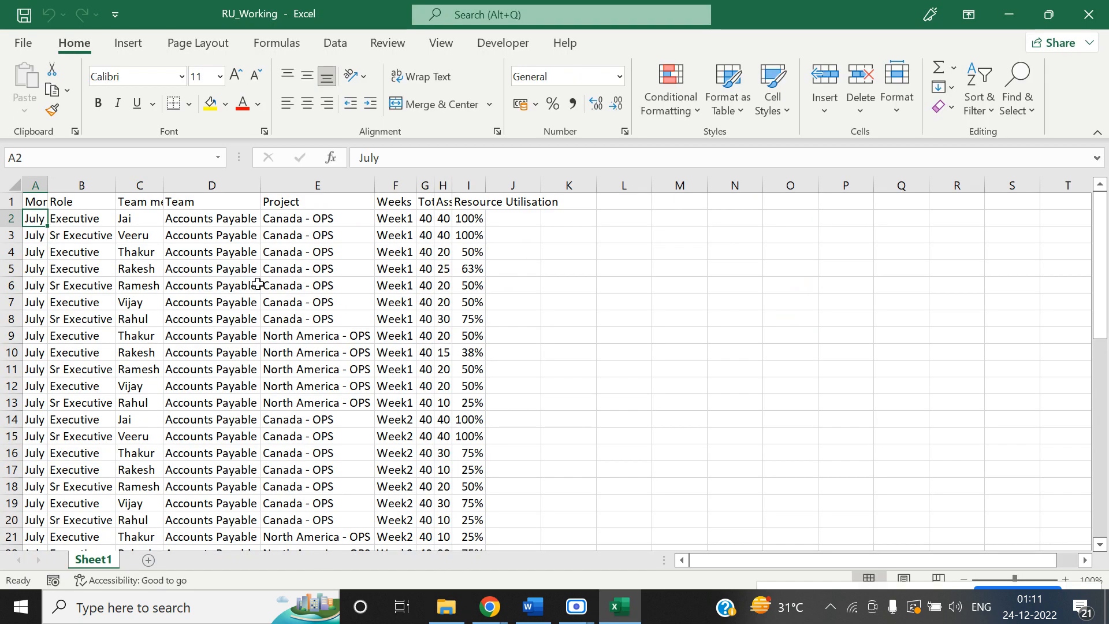
{"action": "key", "text": "Down"}
{"action": "key", "text": "Up"}
{"action": "type", "text": "Aug"}
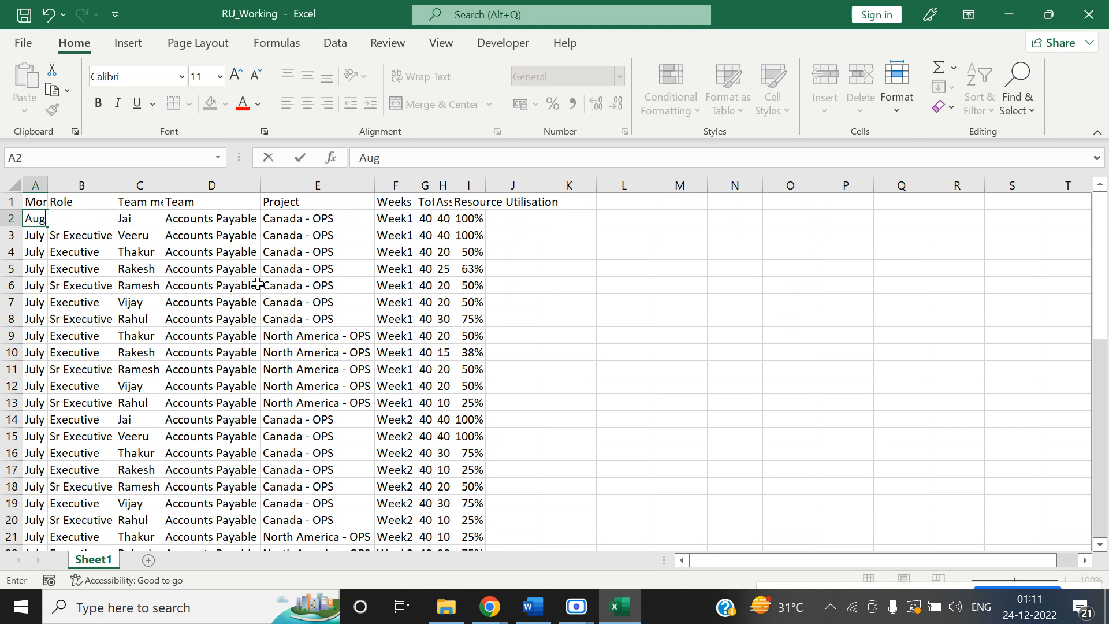
{"action": "type", "text": "ust"}
{"action": "key", "text": "ctrl+Return"}
{"action": "key", "text": "ctrl+c"}
{"action": "key", "text": "ctrl+shift+Down"}
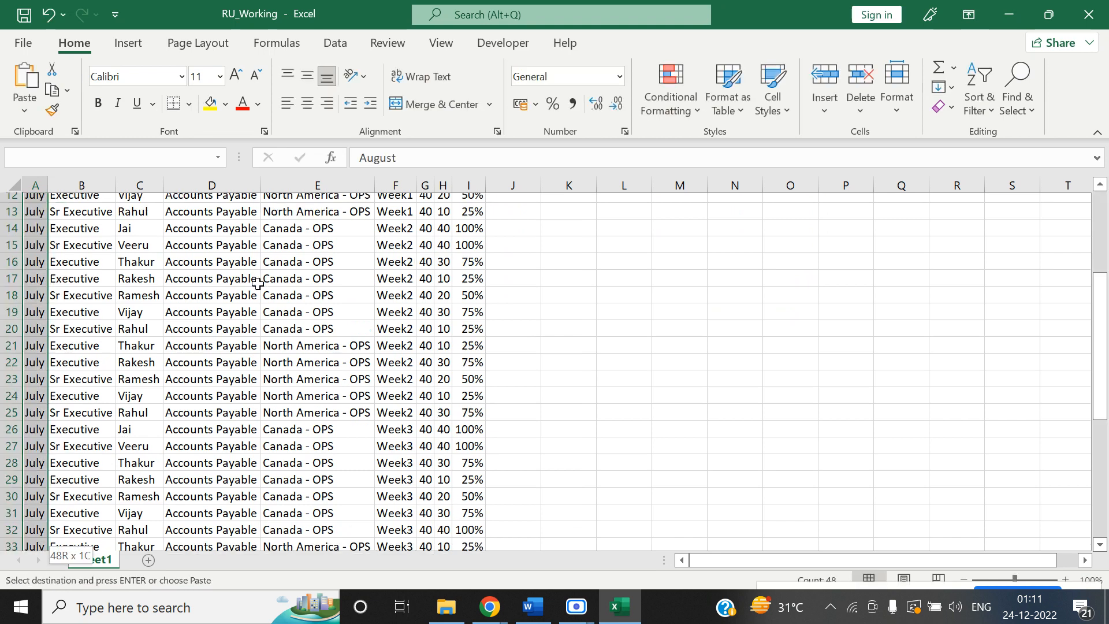
{"action": "key", "text": "ctrl+v"}
{"action": "key", "text": "ctrl+Home"}
{"action": "key", "text": "Escape"}
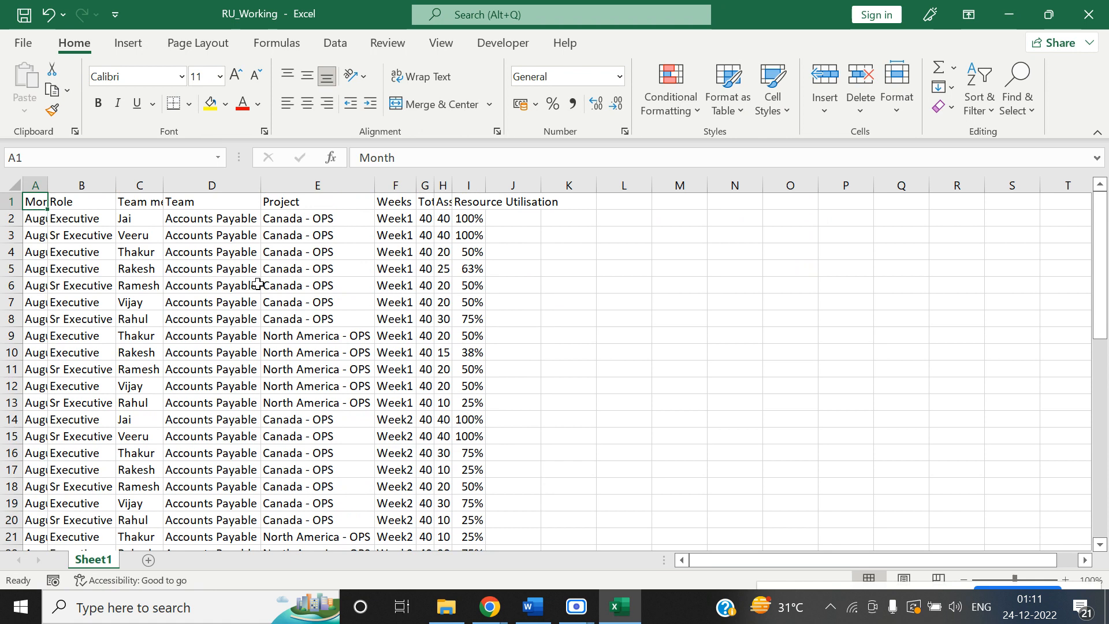
Fit column A's width to its contents in "RU_Working", and save and close the workbook.
{"action": "left_click", "coordinate": [600, 241]}
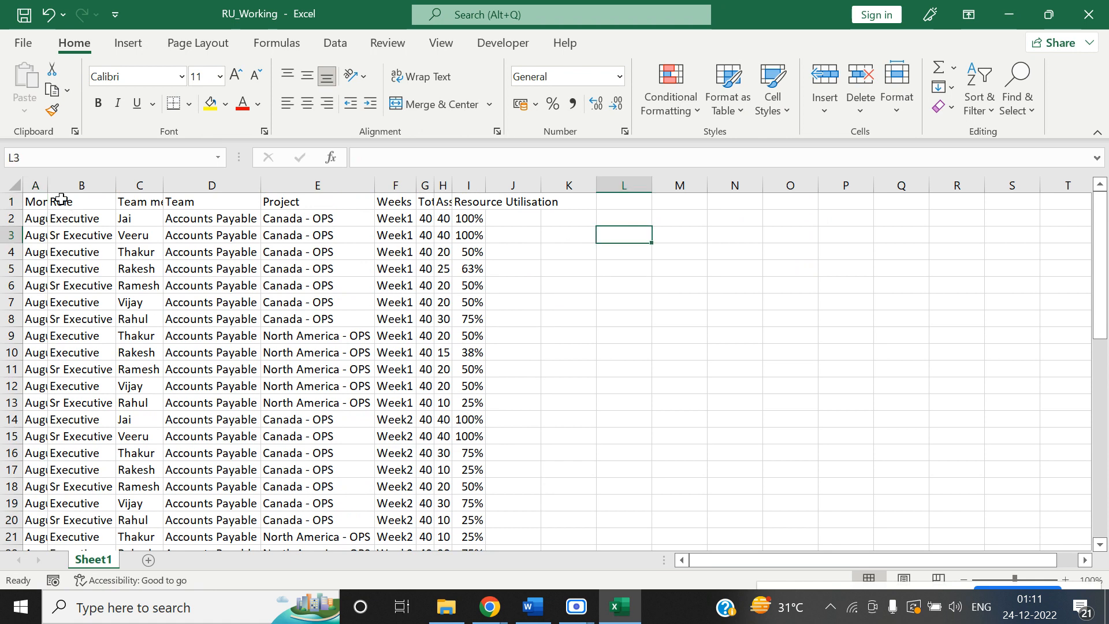
{"action": "double_click", "coordinate": [47, 186]}
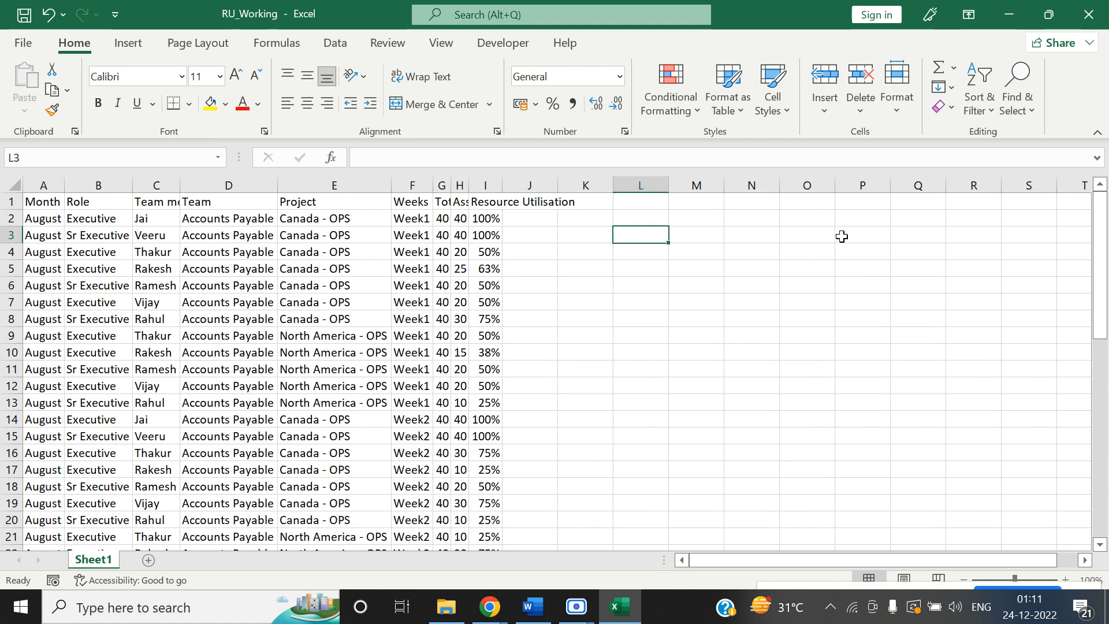
{"action": "left_click", "coordinate": [1090, 14]}
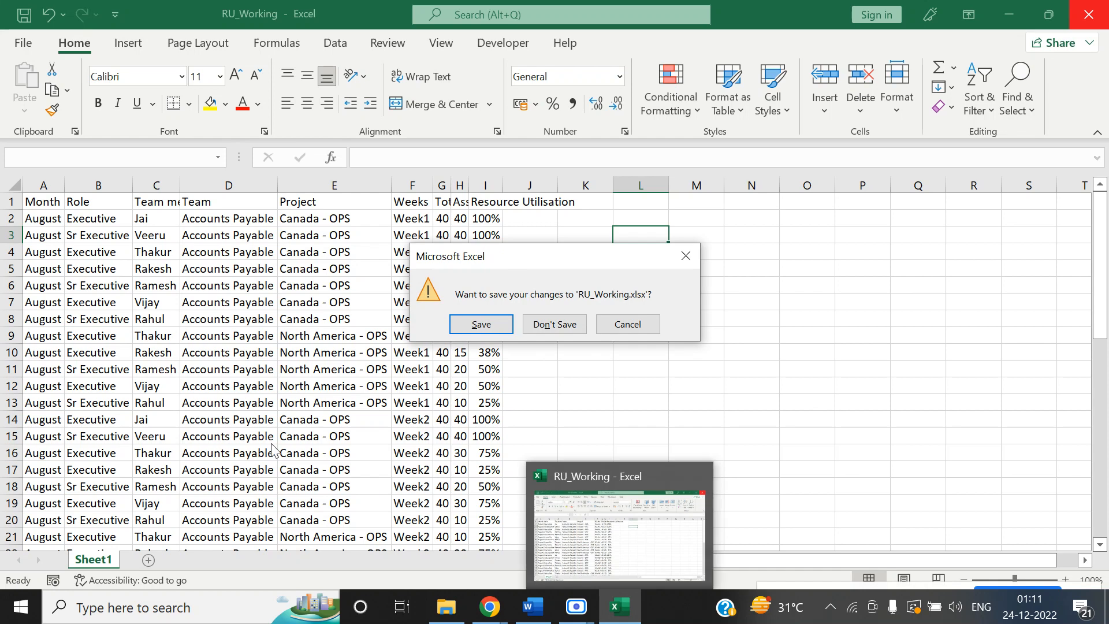
{"action": "left_click", "coordinate": [481, 323]}
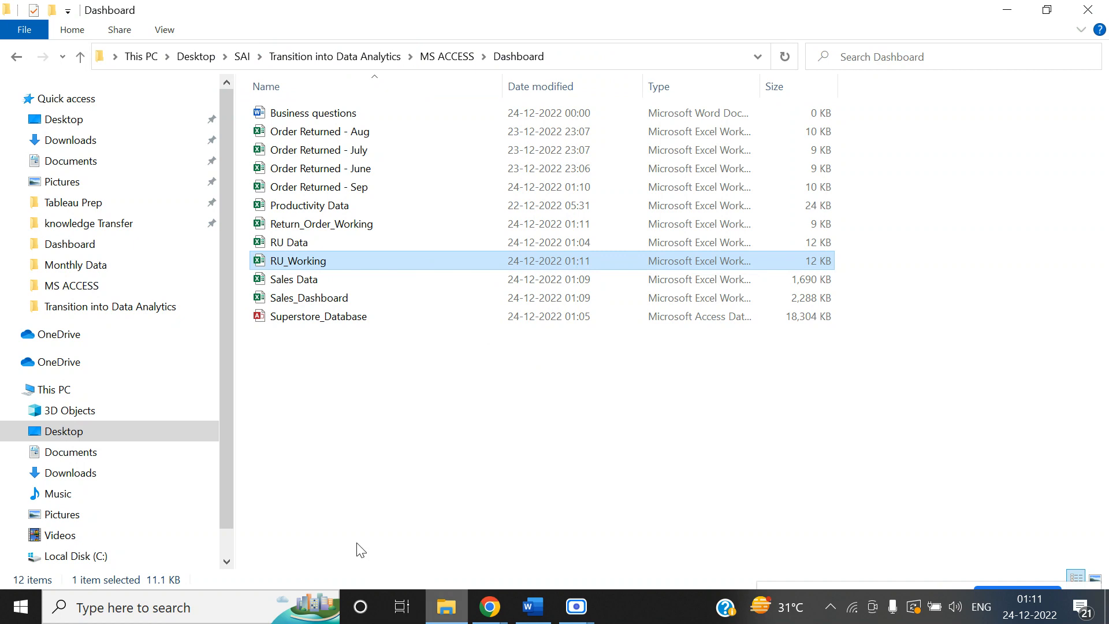
Open the "Superstore_Database" Access database from the Dashboard folder and select MakeTable_Query.
{"action": "double_click", "coordinate": [308, 320]}
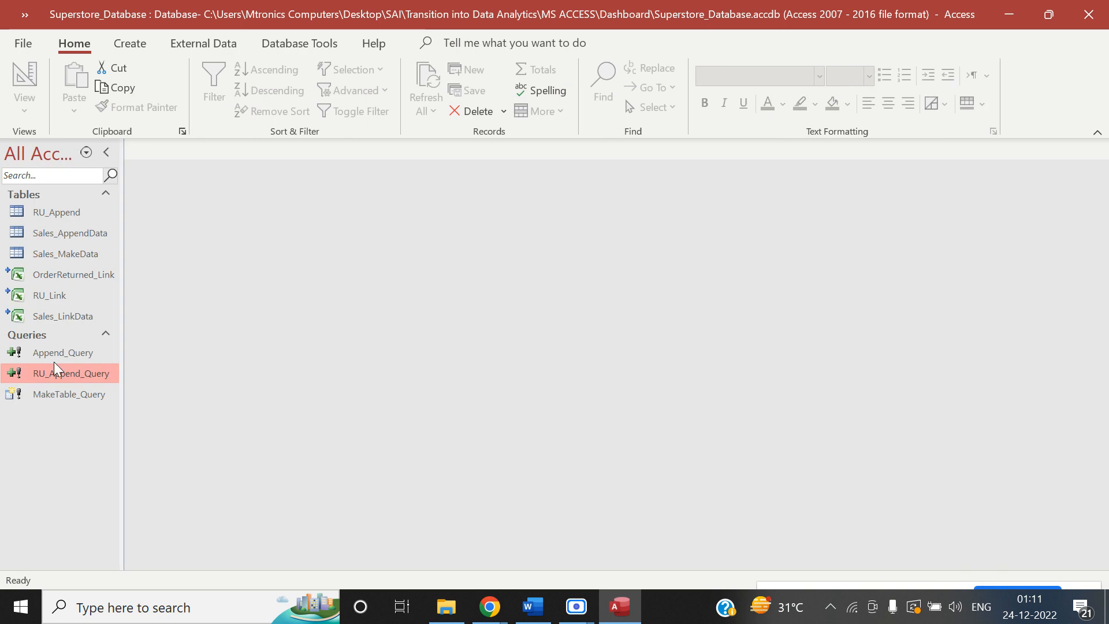
{"action": "left_click", "coordinate": [85, 396]}
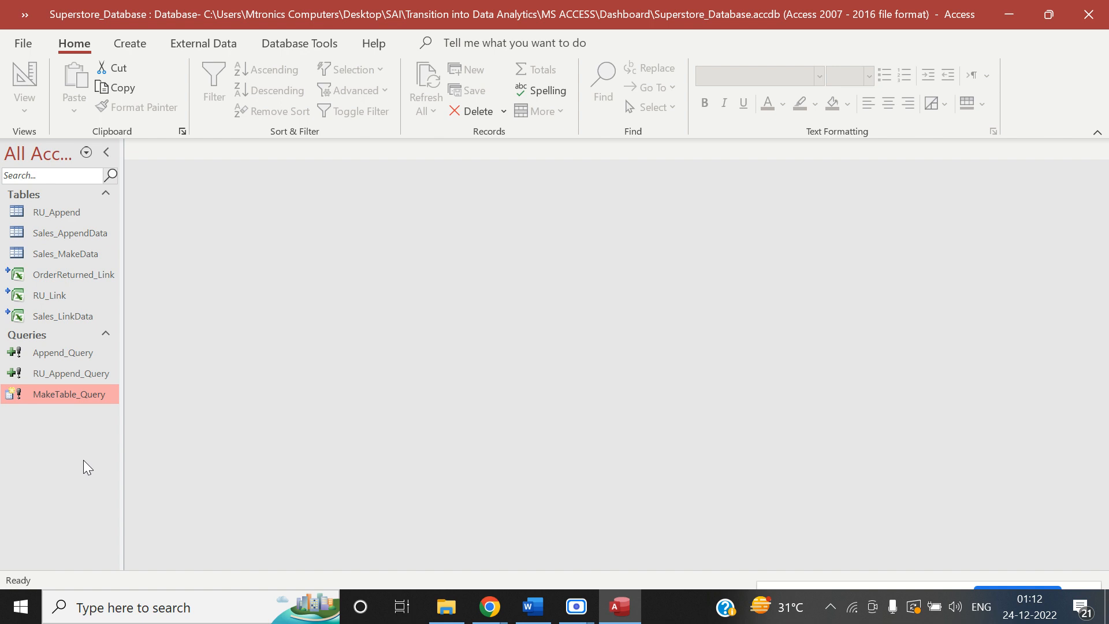
{"action": "left_click", "coordinate": [144, 39]}
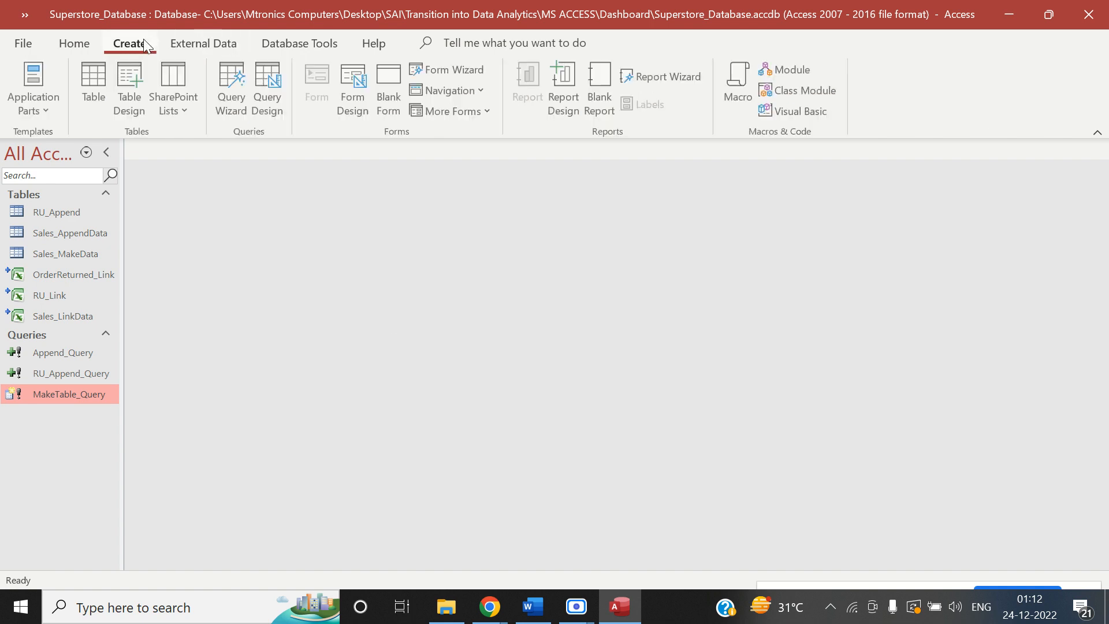
{"action": "left_click", "coordinate": [737, 79]}
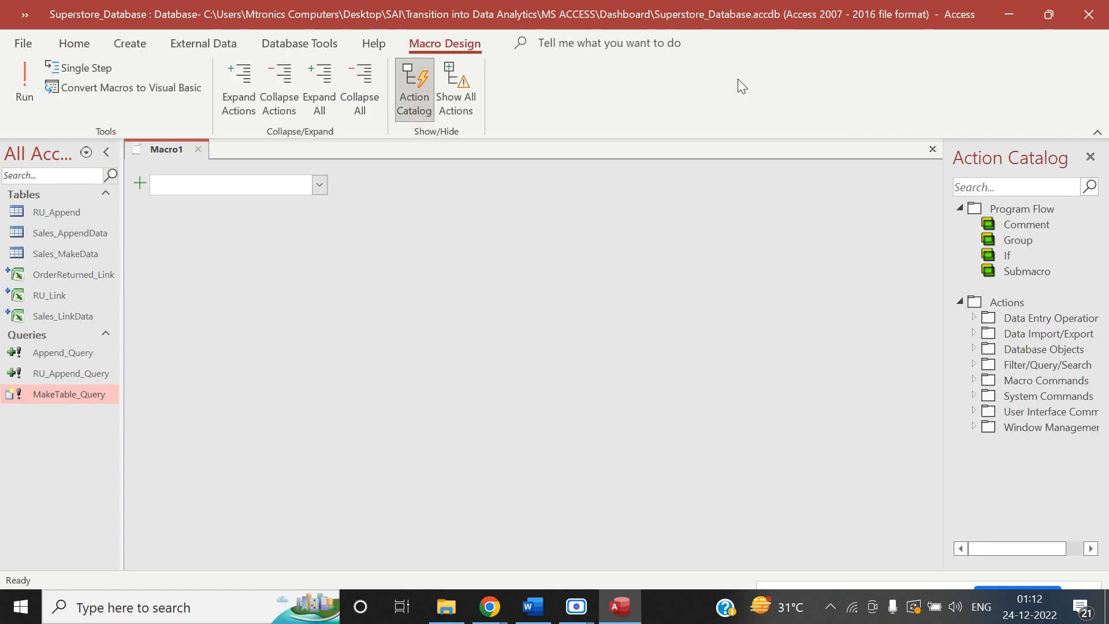
{"action": "left_click", "coordinate": [320, 184]}
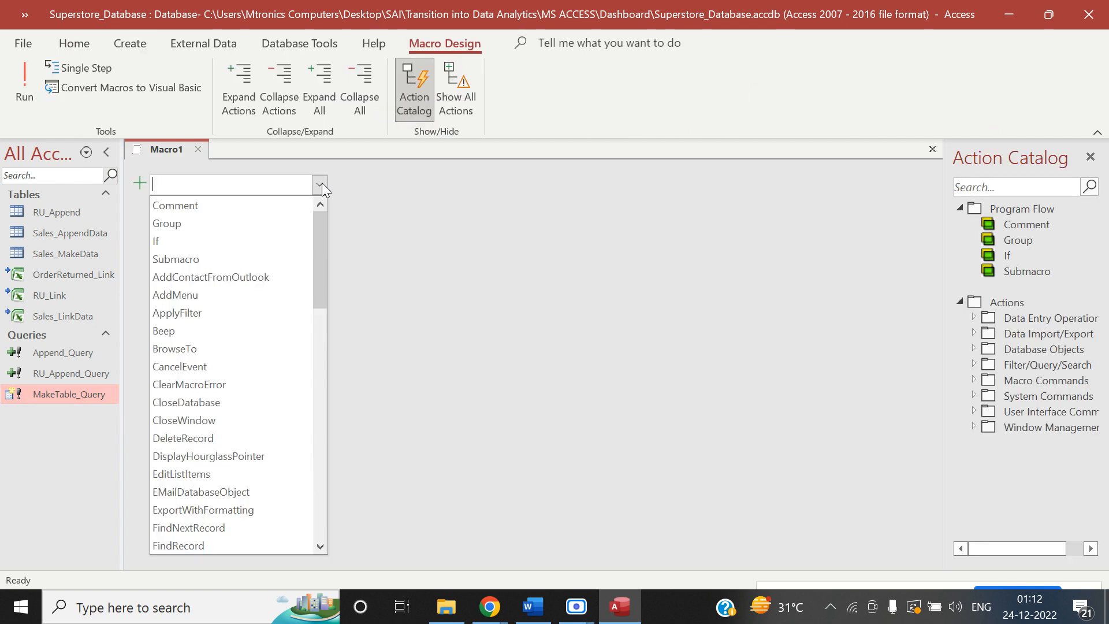
{"action": "left_click_drag", "start_coordinate": [322, 223], "coordinate": [334, 339]}
{"action": "left_click_drag", "start_coordinate": [338, 372], "coordinate": [338, 386]}
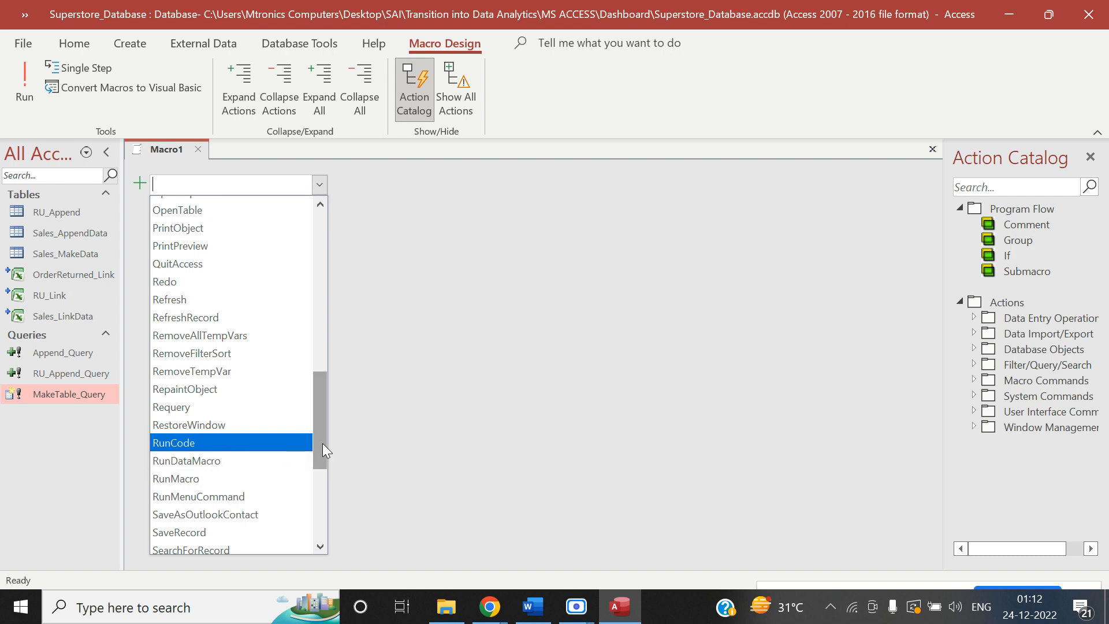
{"action": "mouse_move", "coordinate": [322, 443]}
{"action": "left_mouse_down"}
{"action": "mouse_move", "coordinate": [323, 465]}
{"action": "mouse_move", "coordinate": [320, 424]}
{"action": "left_mouse_up"}
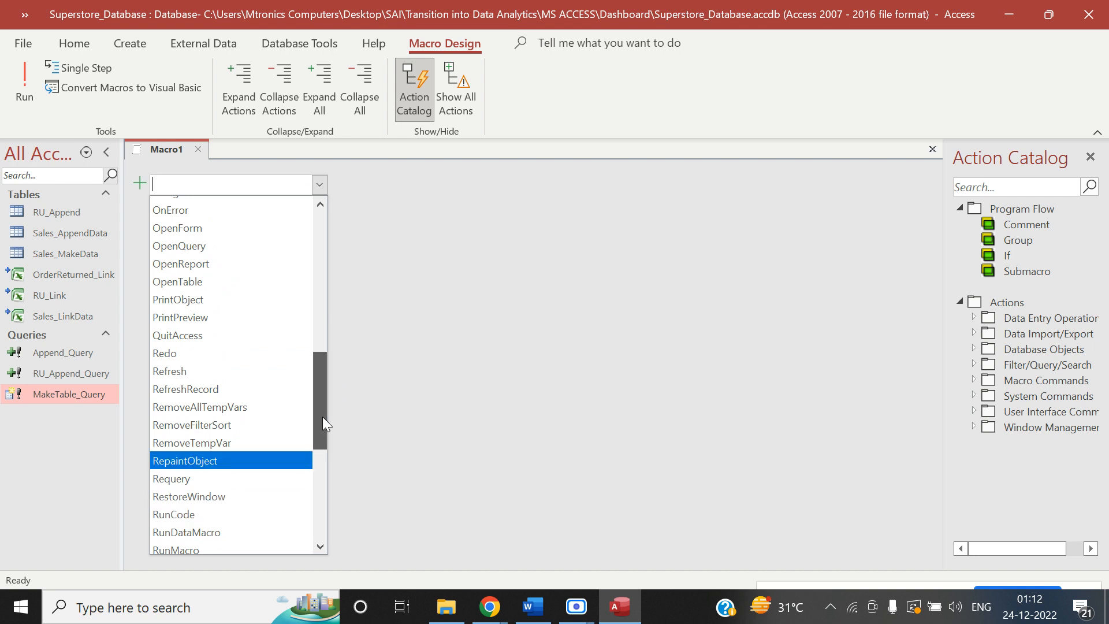
{"action": "left_click_drag", "start_coordinate": [322, 417], "coordinate": [305, 236]}
{"action": "left_click_drag", "start_coordinate": [312, 286], "coordinate": [311, 506]}
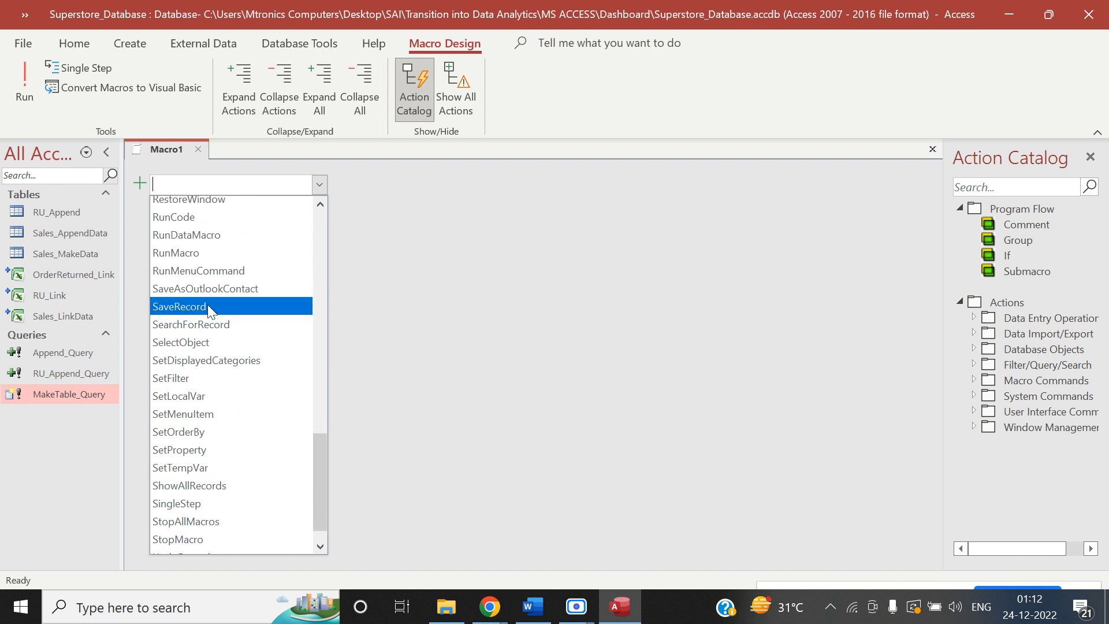
{"action": "left_click", "coordinate": [187, 253]}
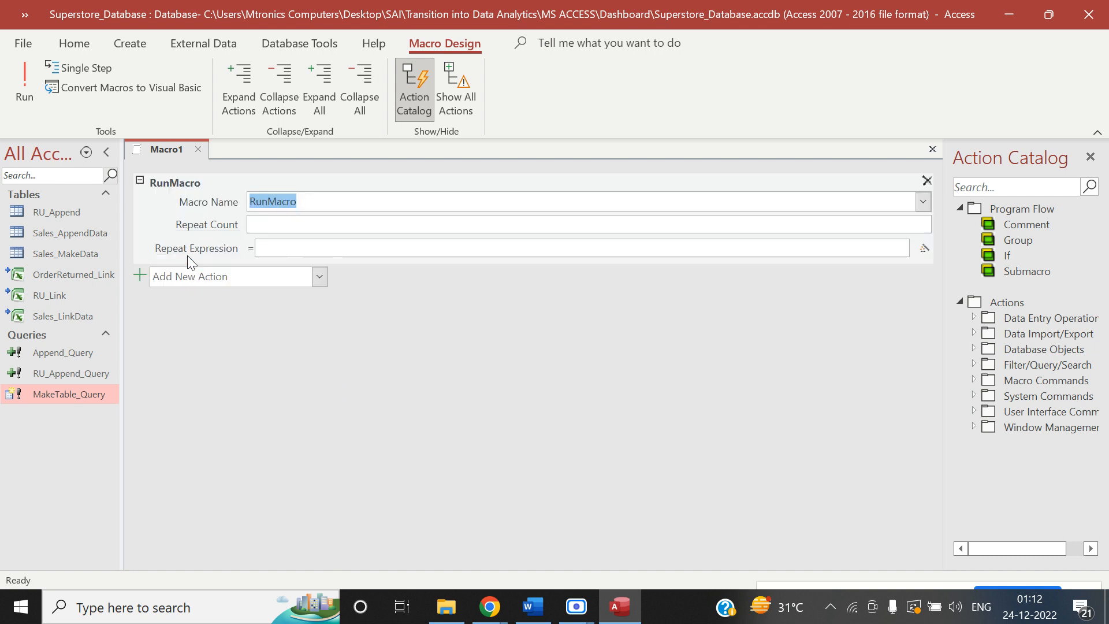
{"action": "left_click", "coordinate": [321, 283]}
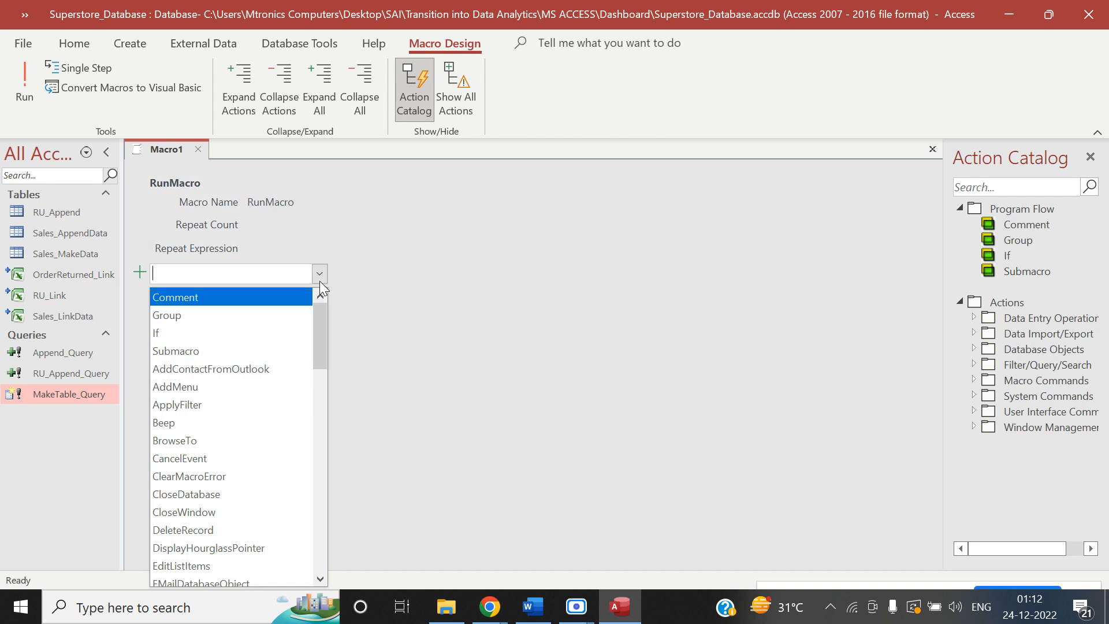
{"action": "left_click", "coordinate": [321, 282]}
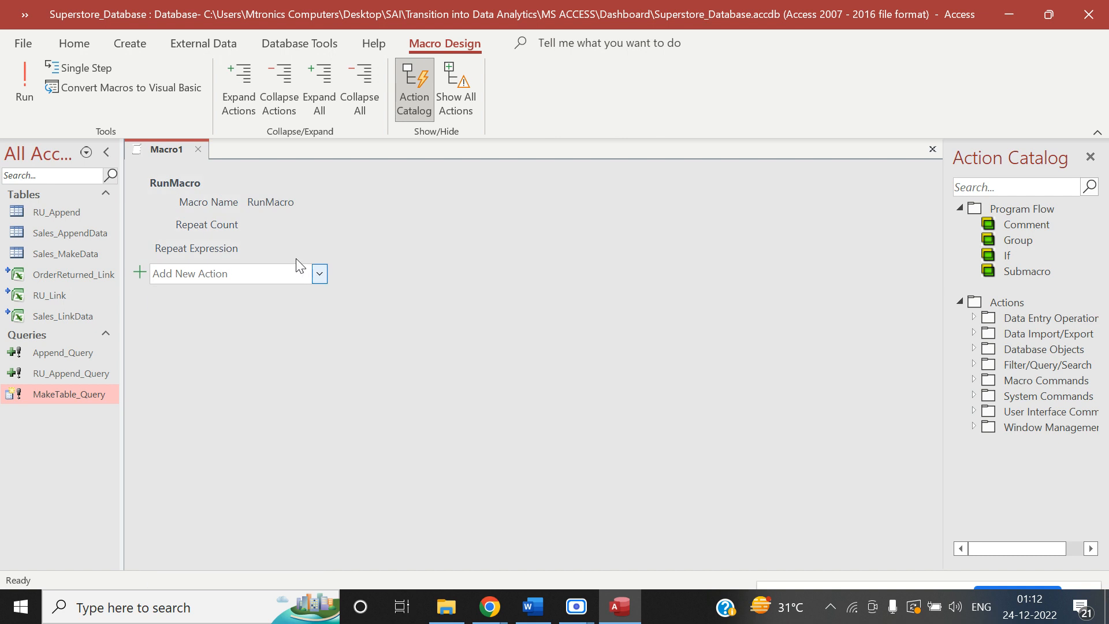
{"action": "left_click", "coordinate": [198, 150]}
{"action": "left_click", "coordinate": [543, 353]}
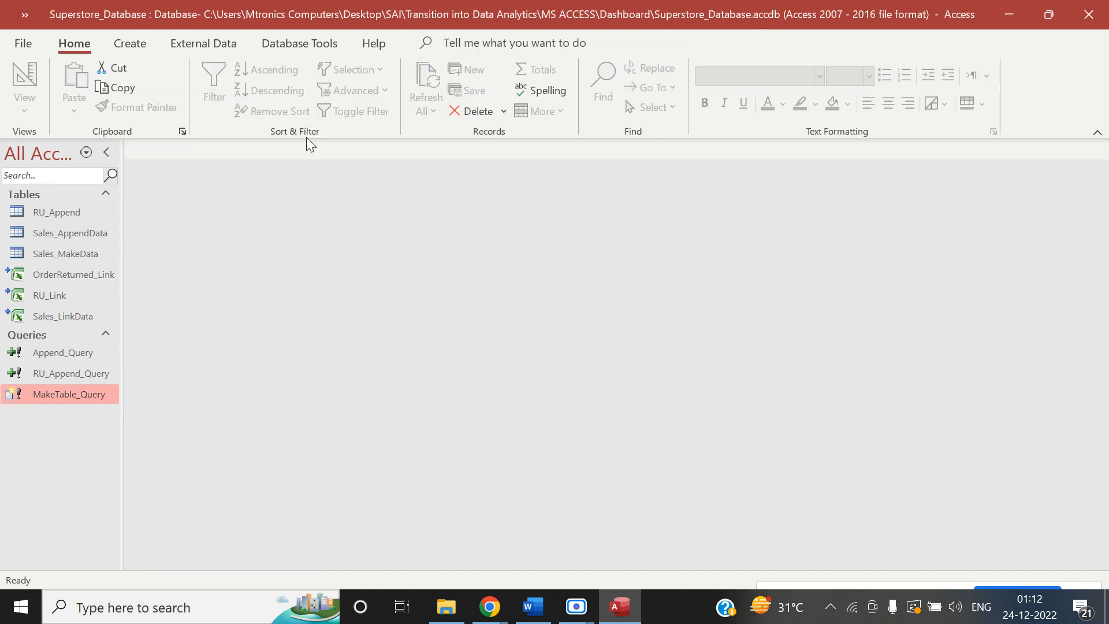
Create a new macro whose first action is OpenQuery with MakeTable_Query as the query name.
{"action": "left_click", "coordinate": [155, 46]}
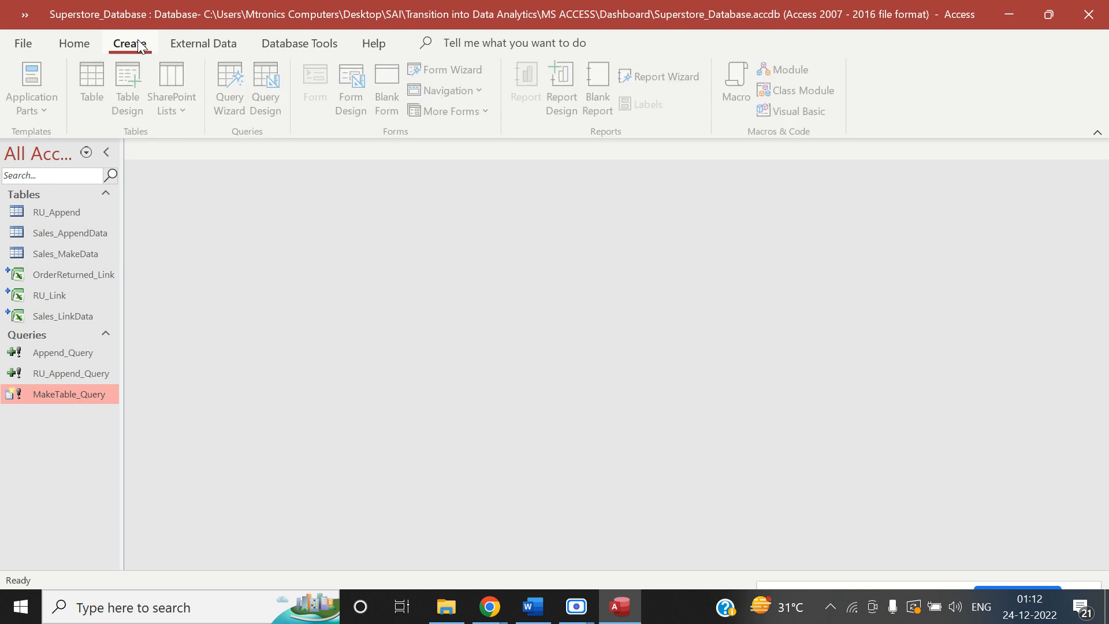
{"action": "left_click", "coordinate": [746, 90]}
{"action": "left_click", "coordinate": [320, 185]}
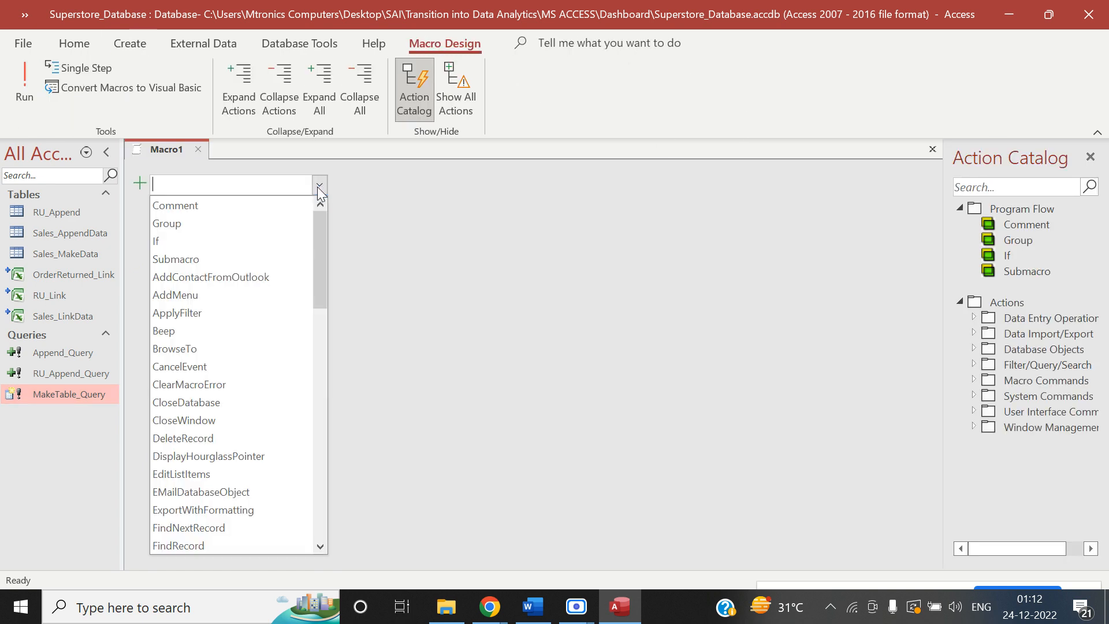
{"action": "left_click_drag", "start_coordinate": [323, 224], "coordinate": [328, 321]}
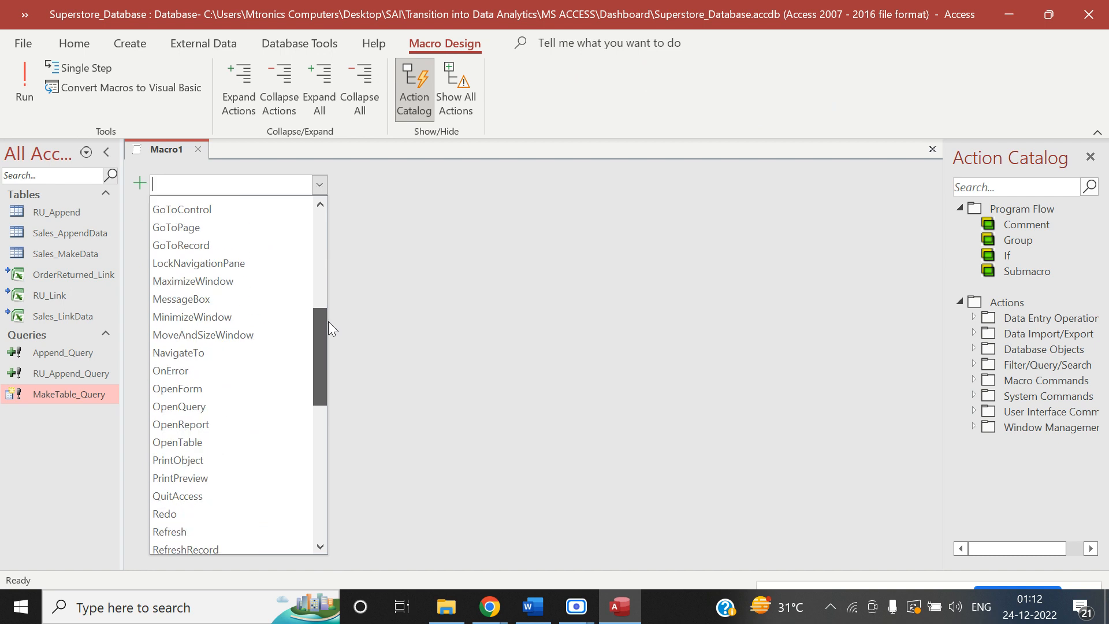
{"action": "left_click", "coordinate": [206, 407]}
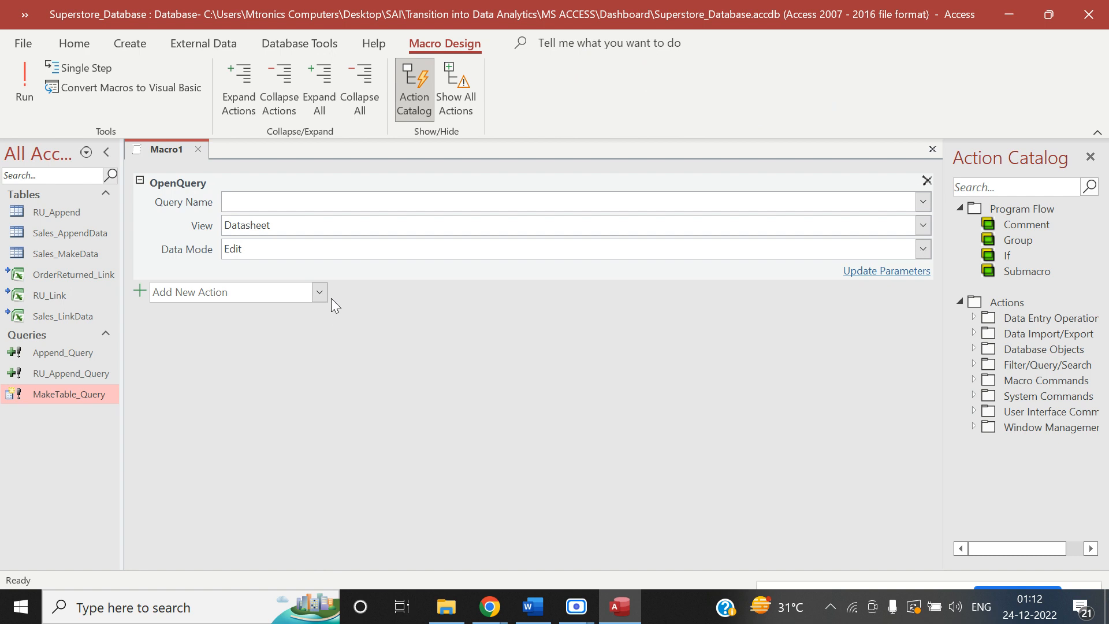
{"action": "left_click", "coordinate": [923, 202]}
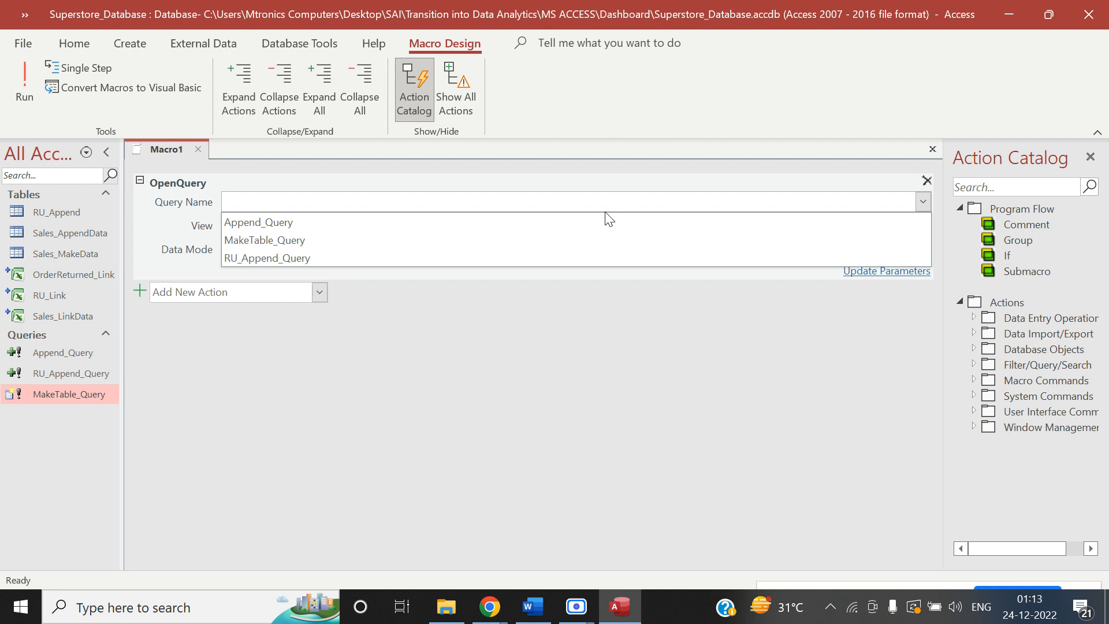
{"action": "left_click", "coordinate": [356, 245]}
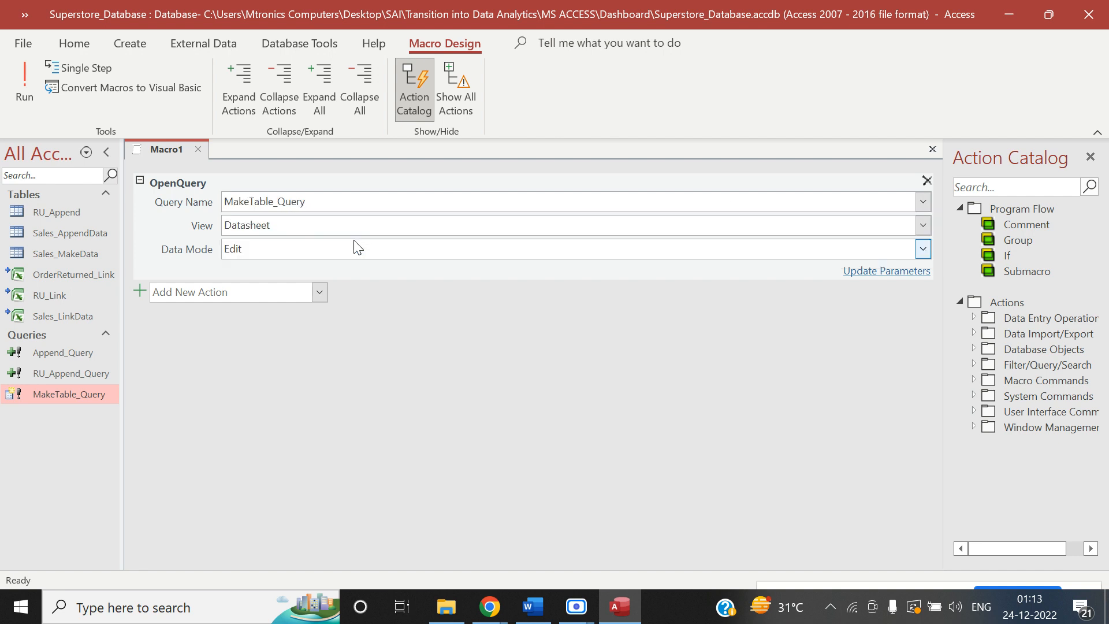
Add a second OpenQuery action to the macro and set its query name to Append_Query.
{"action": "left_click", "coordinate": [139, 292]}
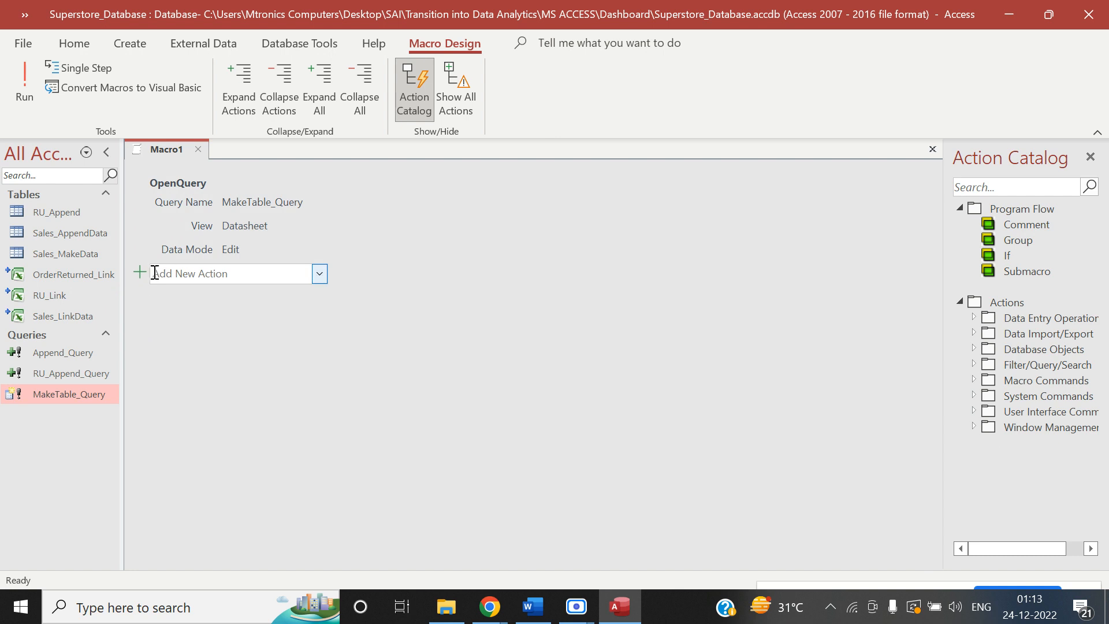
{"action": "left_click", "coordinate": [319, 274]}
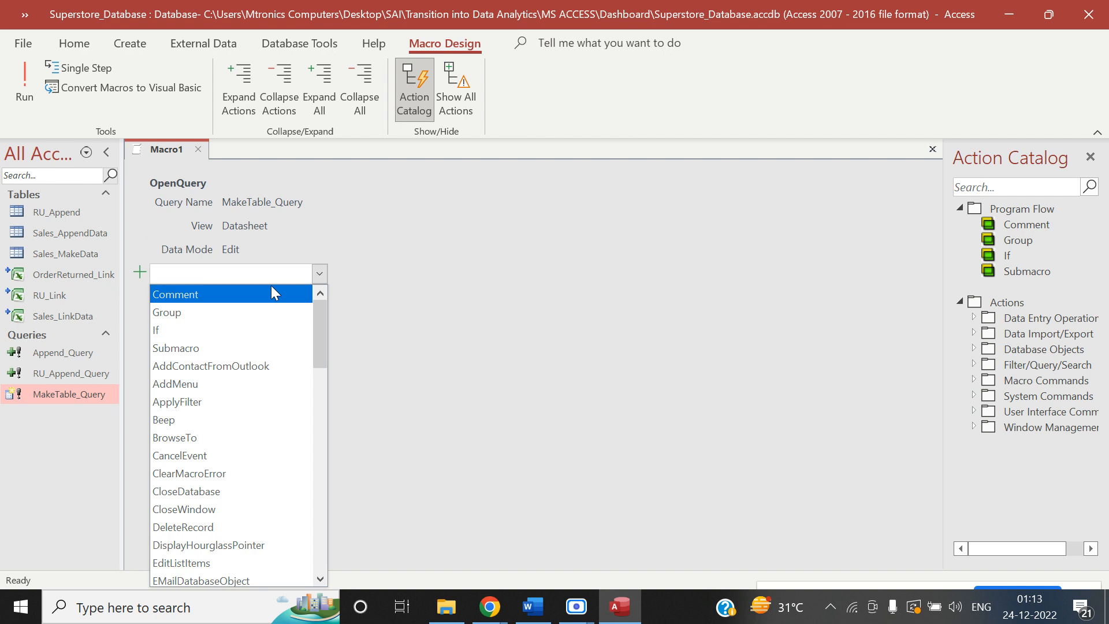
{"action": "type", "text": "OpenForm"}
{"action": "left_click_drag", "start_coordinate": [324, 379], "coordinate": [324, 411]}
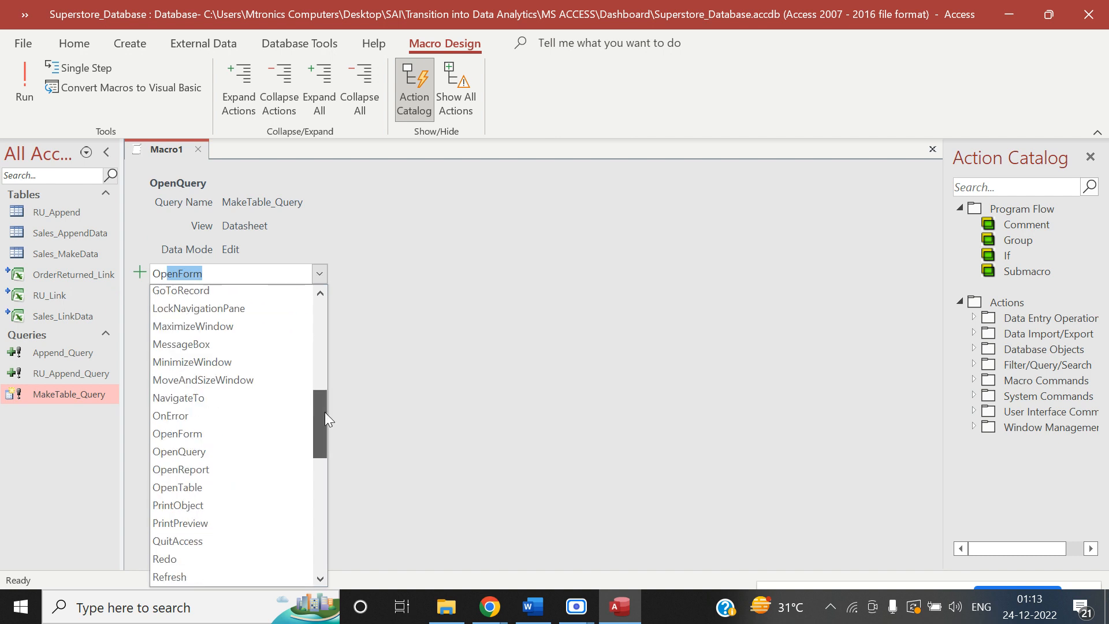
{"action": "left_click", "coordinate": [261, 451]}
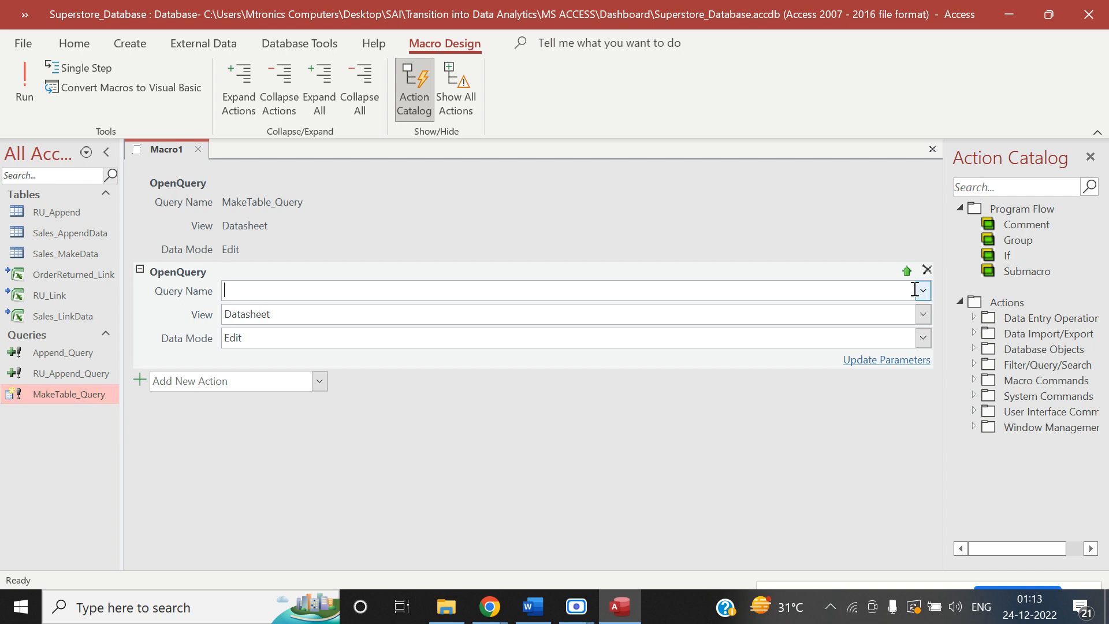
{"action": "left_click", "coordinate": [923, 292]}
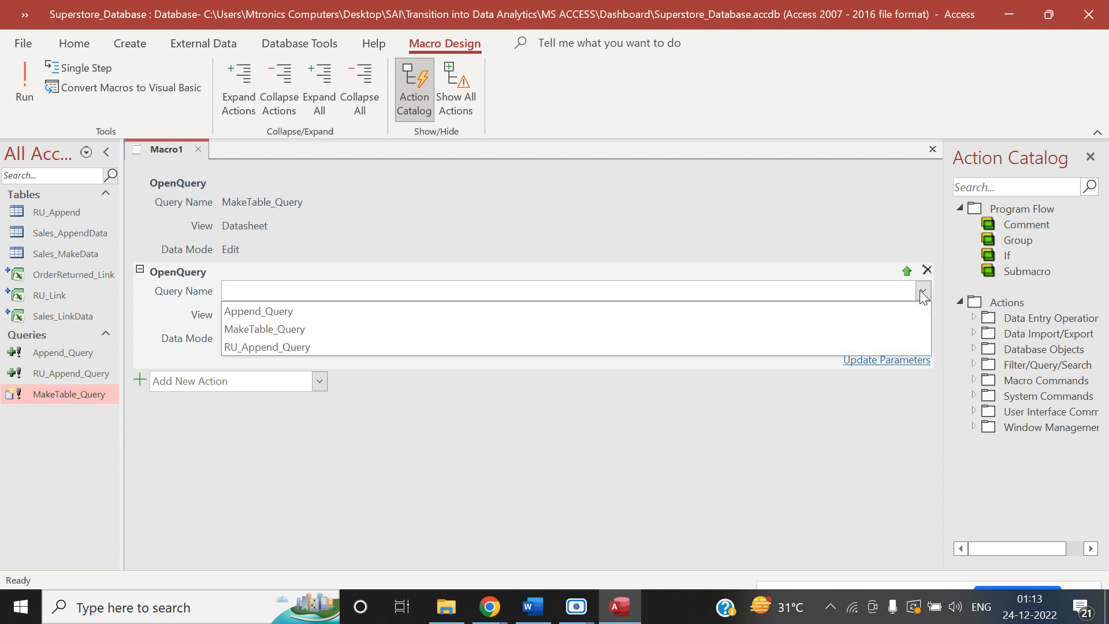
{"action": "left_click", "coordinate": [318, 312]}
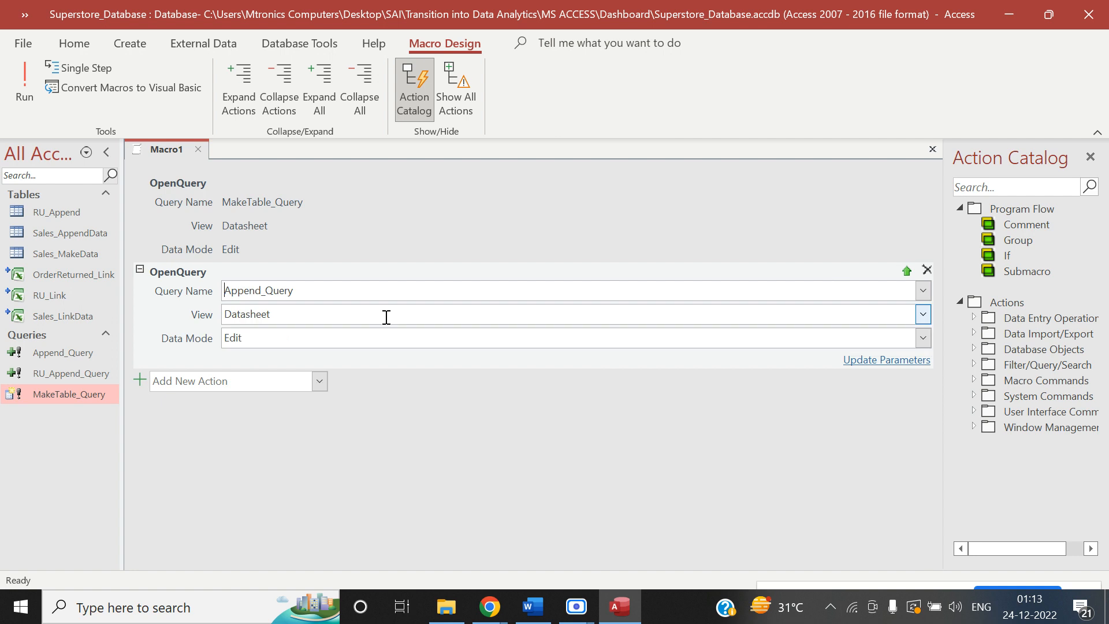
Add a third OpenQuery action to the macro and set its query name to RU_Append_Query.
{"action": "left_click", "coordinate": [139, 390]}
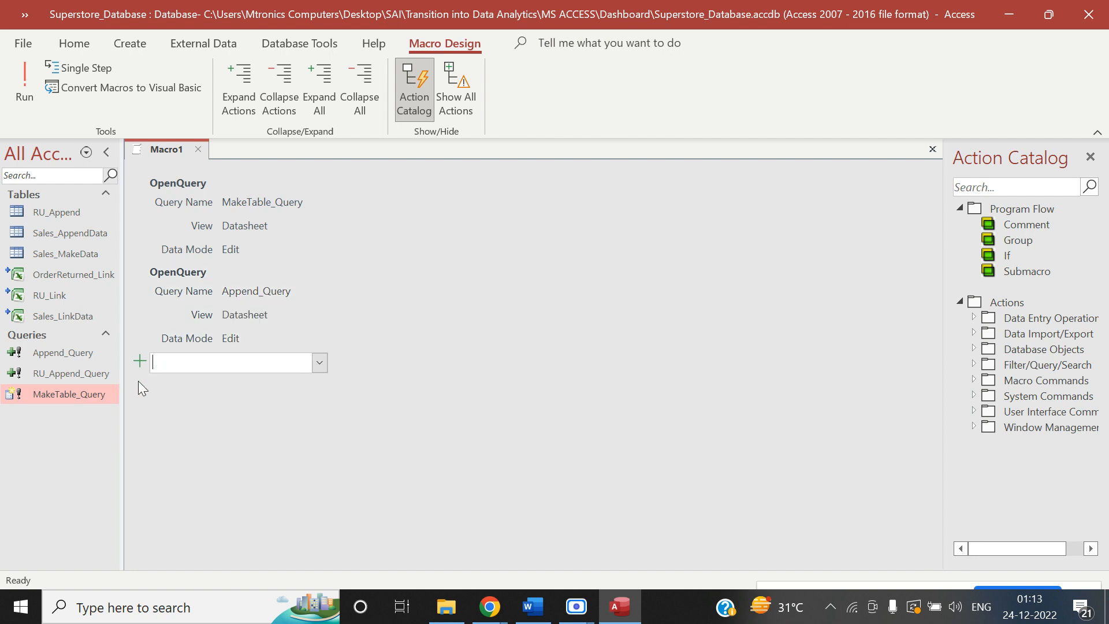
{"action": "left_click", "coordinate": [323, 363]}
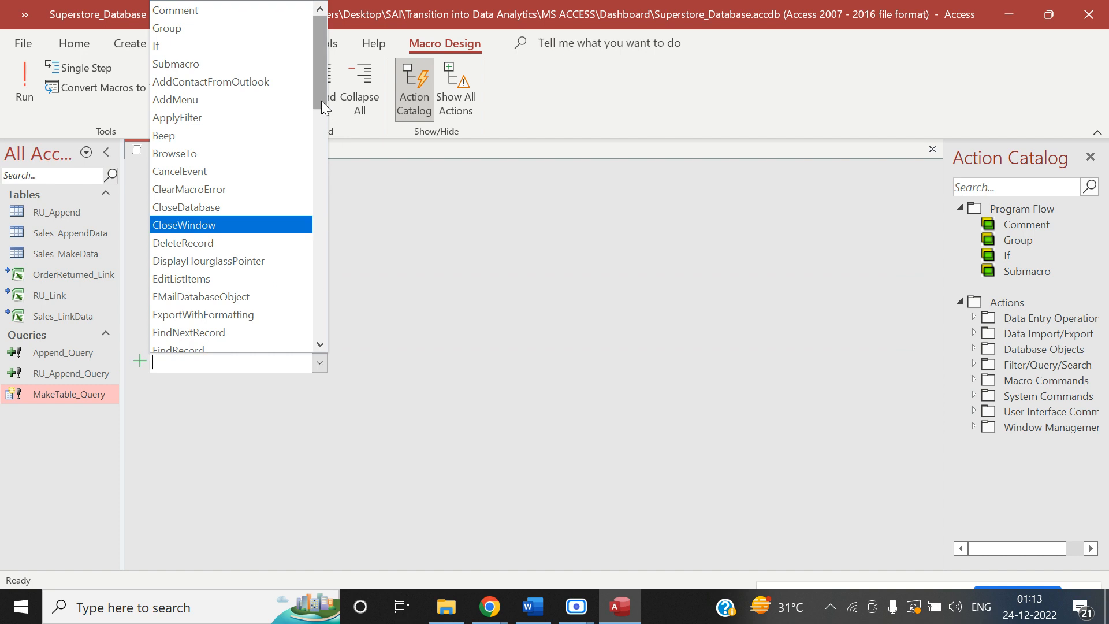
{"action": "left_click_drag", "start_coordinate": [321, 101], "coordinate": [317, 179]}
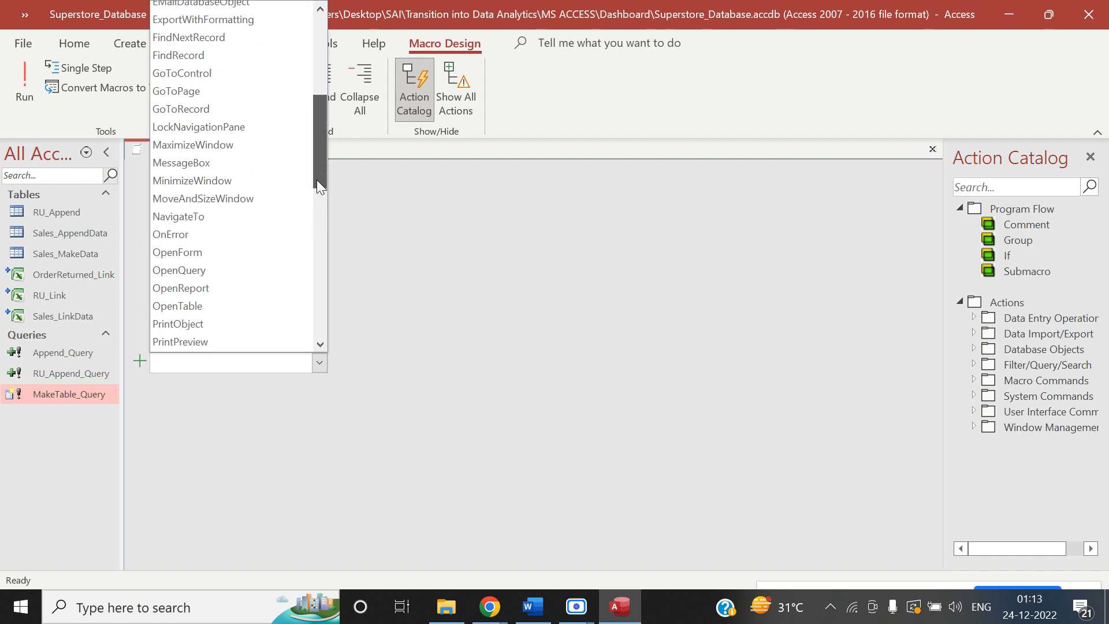
{"action": "left_click", "coordinate": [246, 272]}
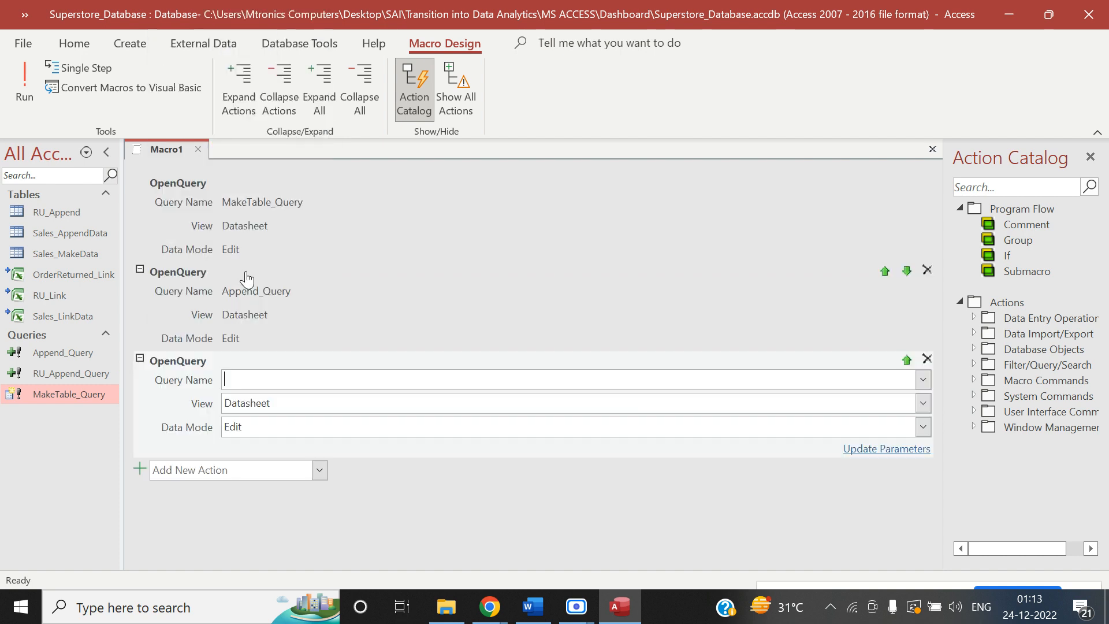
{"action": "left_click", "coordinate": [923, 380]}
{"action": "left_click", "coordinate": [746, 439]}
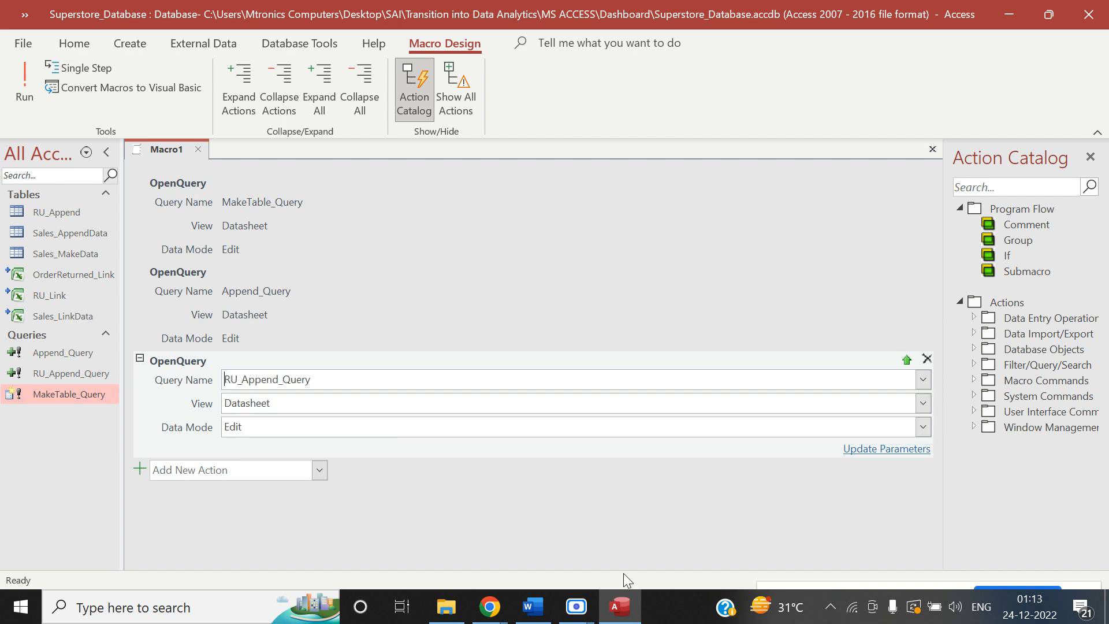
Save the macro under the name Macro_Monthly_Run and close its design view.
{"action": "right_click", "coordinate": [171, 158]}
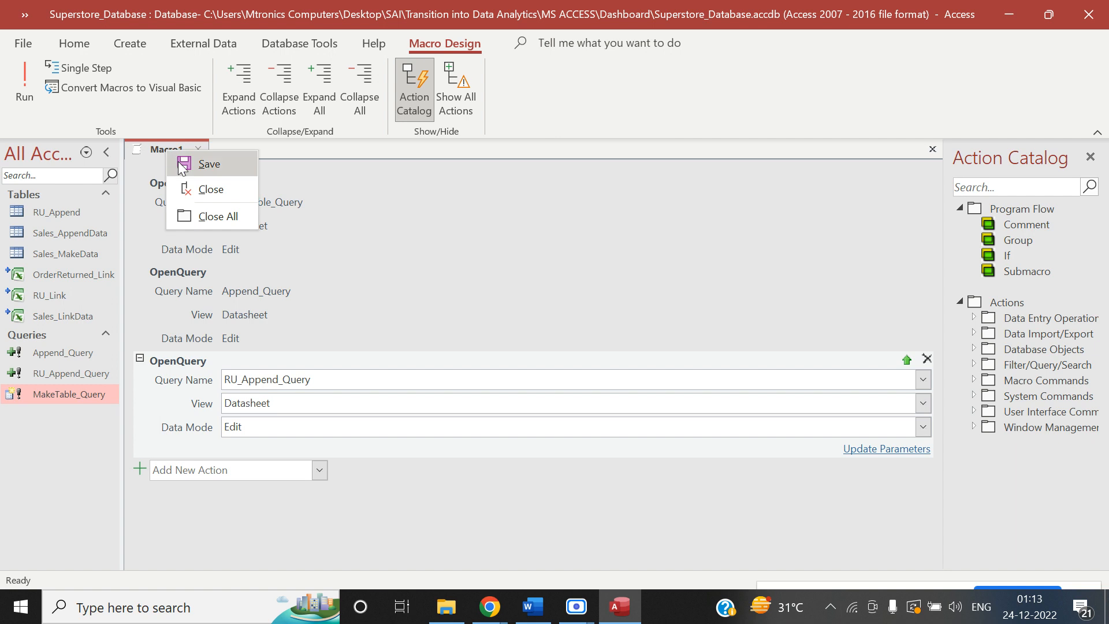
{"action": "left_click", "coordinate": [178, 163]}
{"action": "type", "text": "Macro_Monthly_Run"}
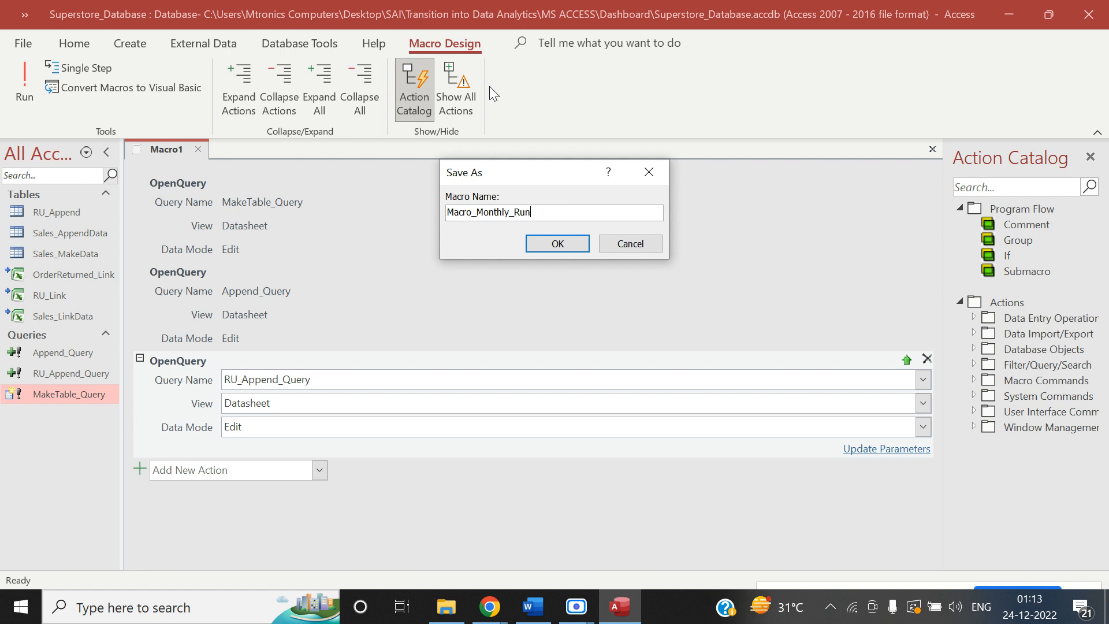
{"action": "left_click", "coordinate": [553, 256]}
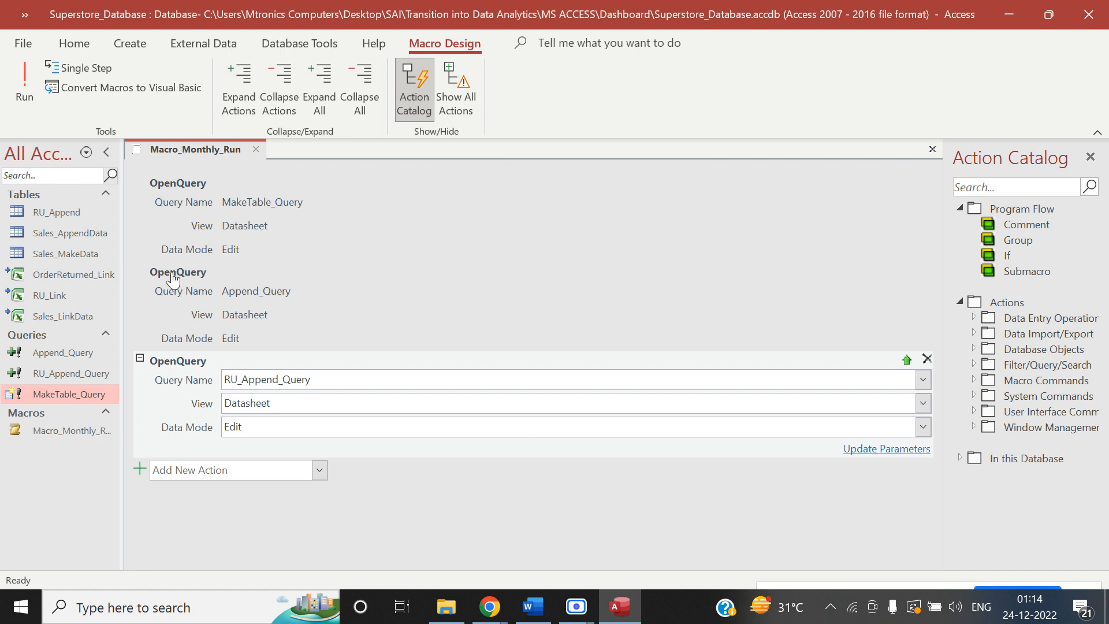
{"action": "key", "text": "ctrl+w"}
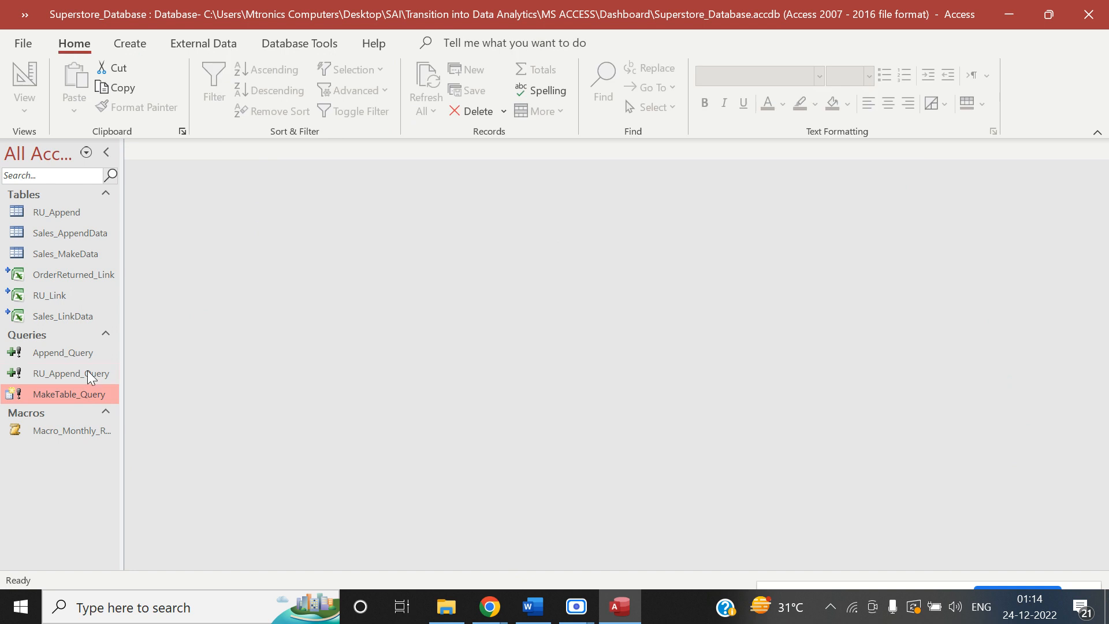
Run Macro_Monthly_Run, approving the make-table query, the replacement of Sales_MakeData, and both append queries.
{"action": "double_click", "coordinate": [82, 431]}
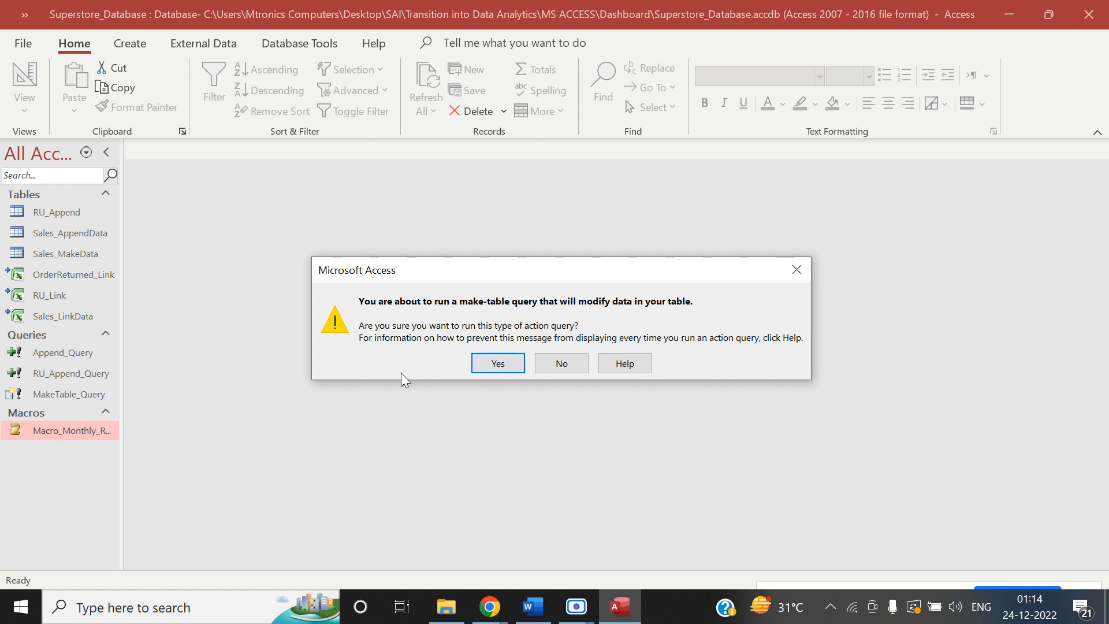
{"action": "left_click", "coordinate": [498, 362]}
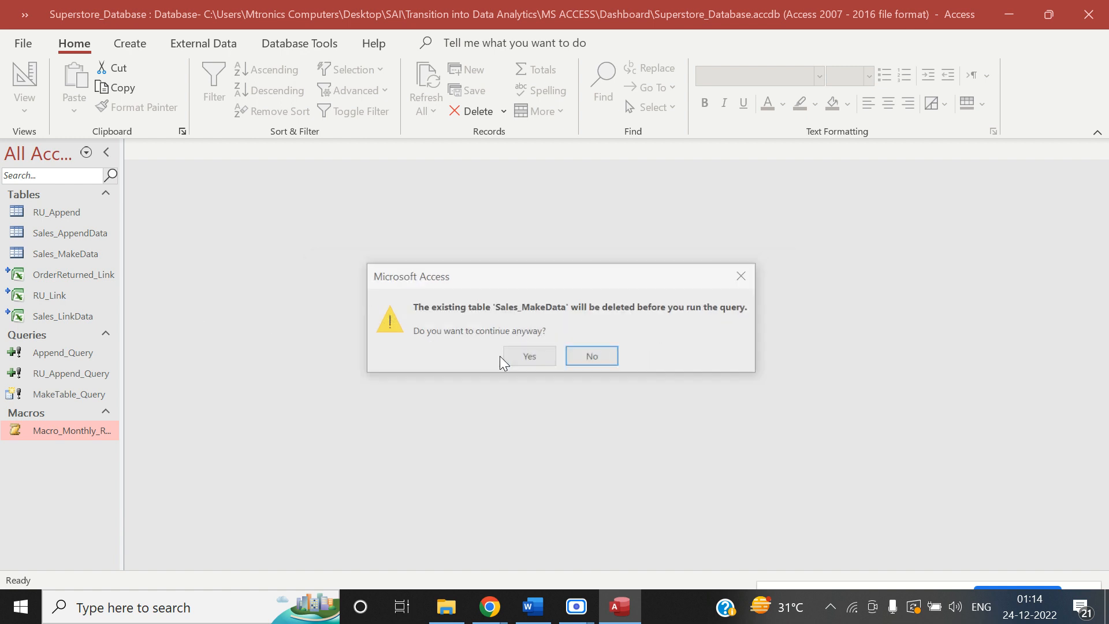
{"action": "left_click", "coordinate": [530, 358]}
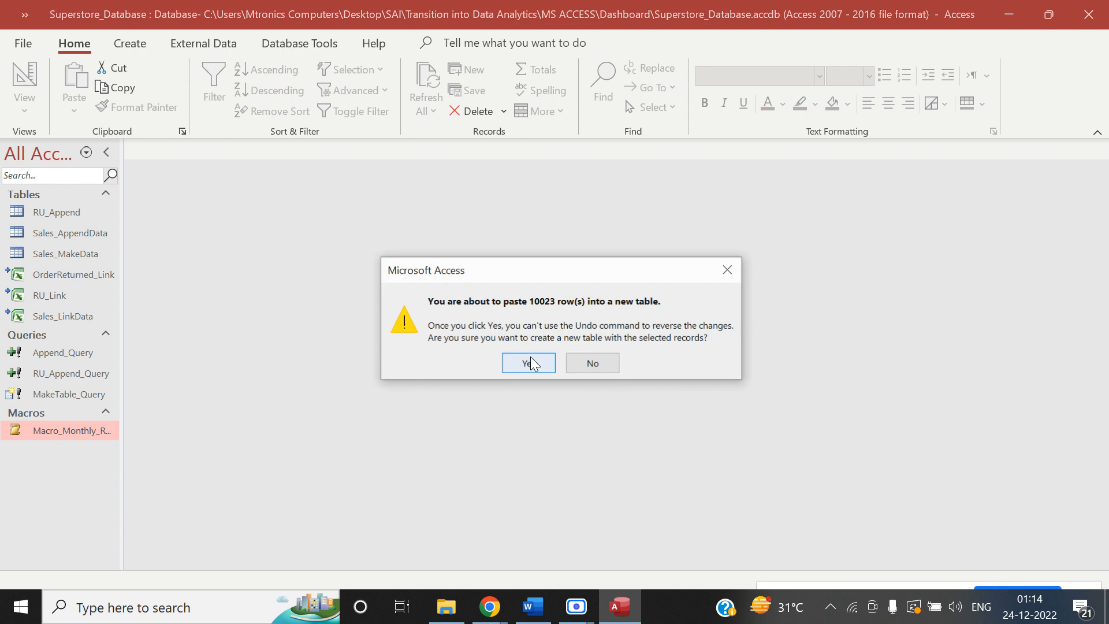
{"action": "left_click", "coordinate": [530, 358]}
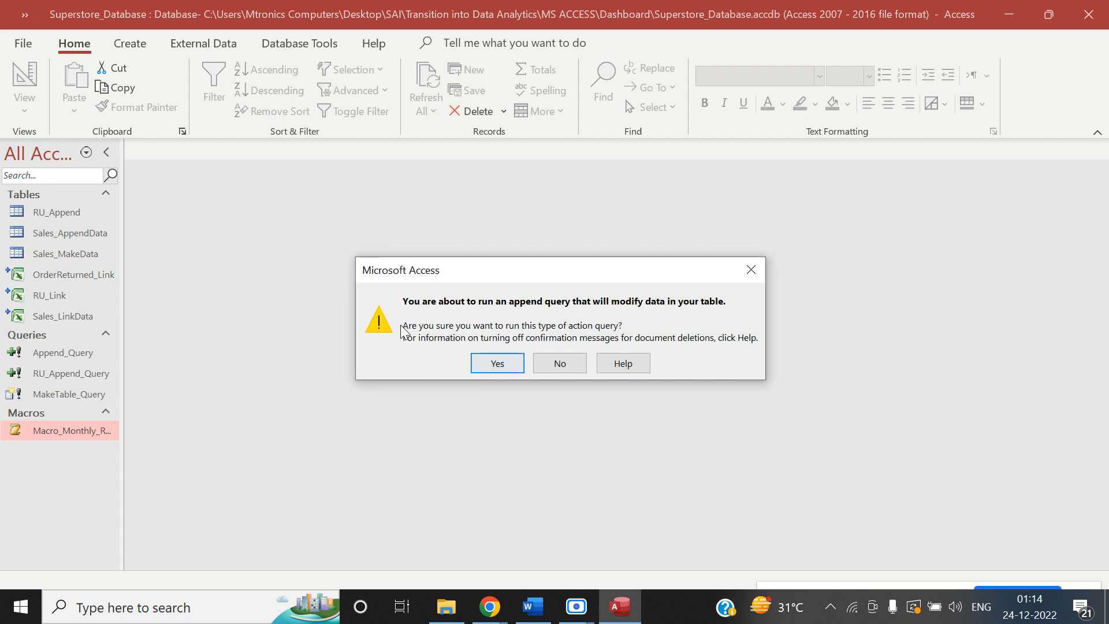
{"action": "left_click", "coordinate": [500, 363]}
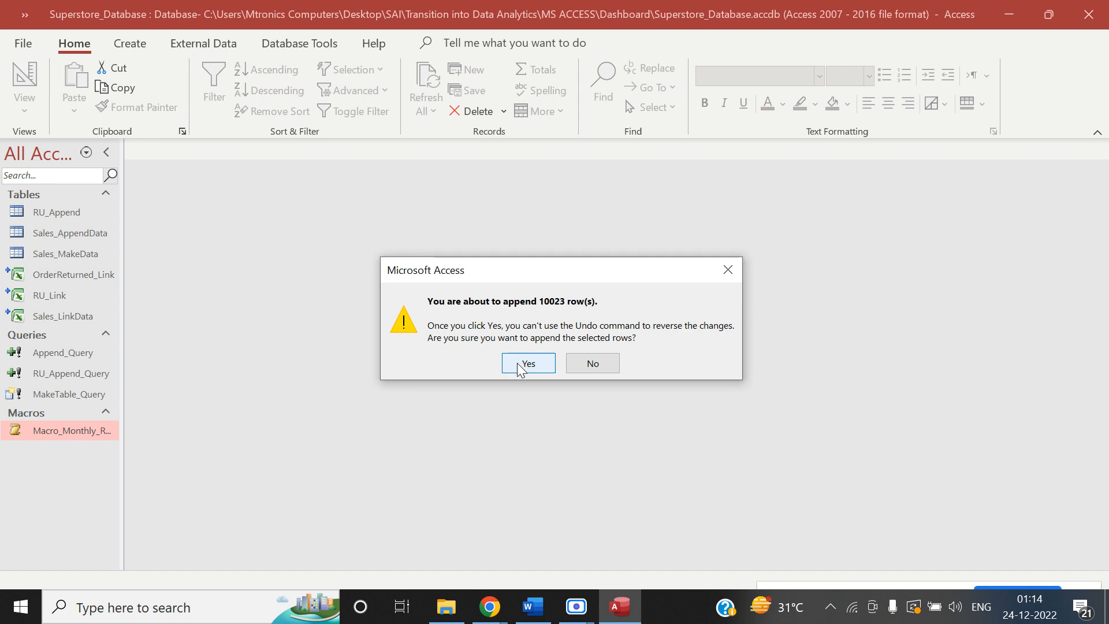
{"action": "left_click", "coordinate": [522, 369]}
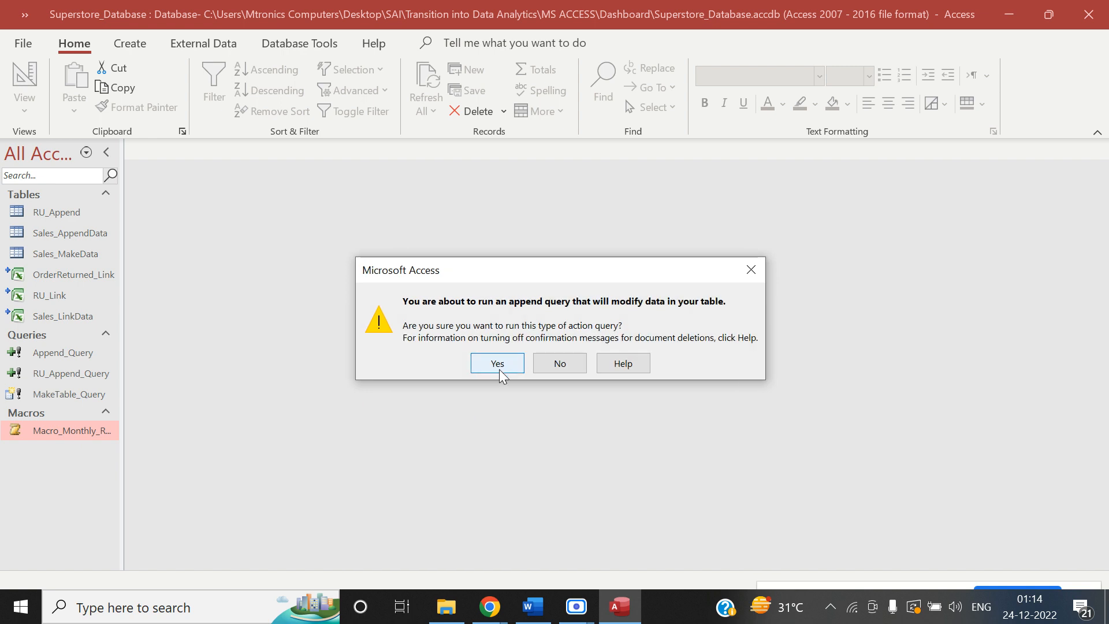
{"action": "left_click", "coordinate": [499, 368]}
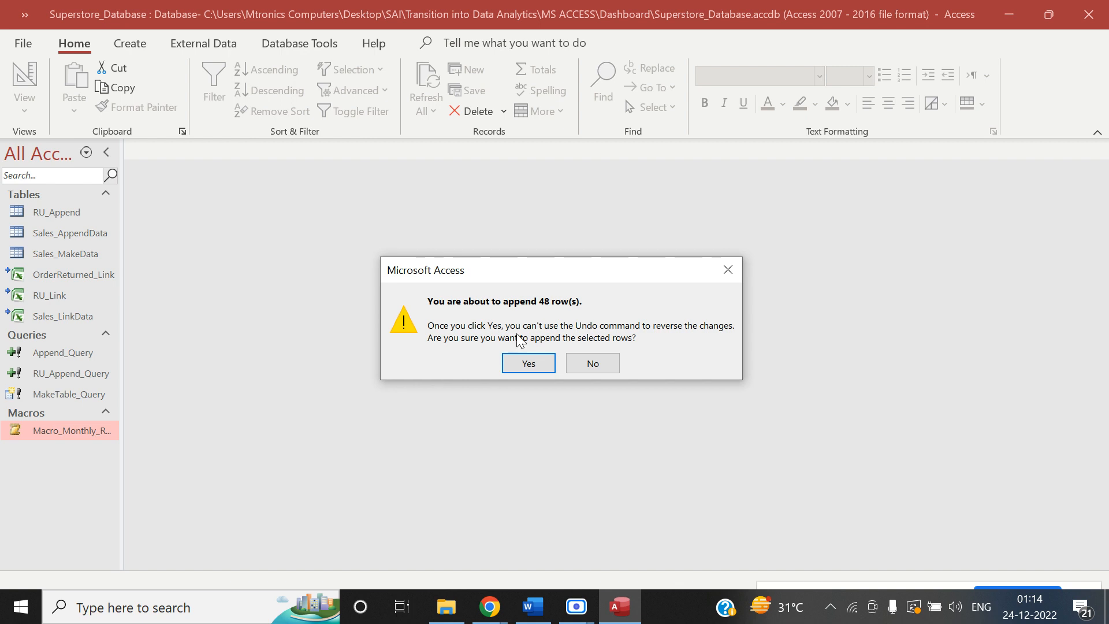
{"action": "left_click", "coordinate": [536, 365]}
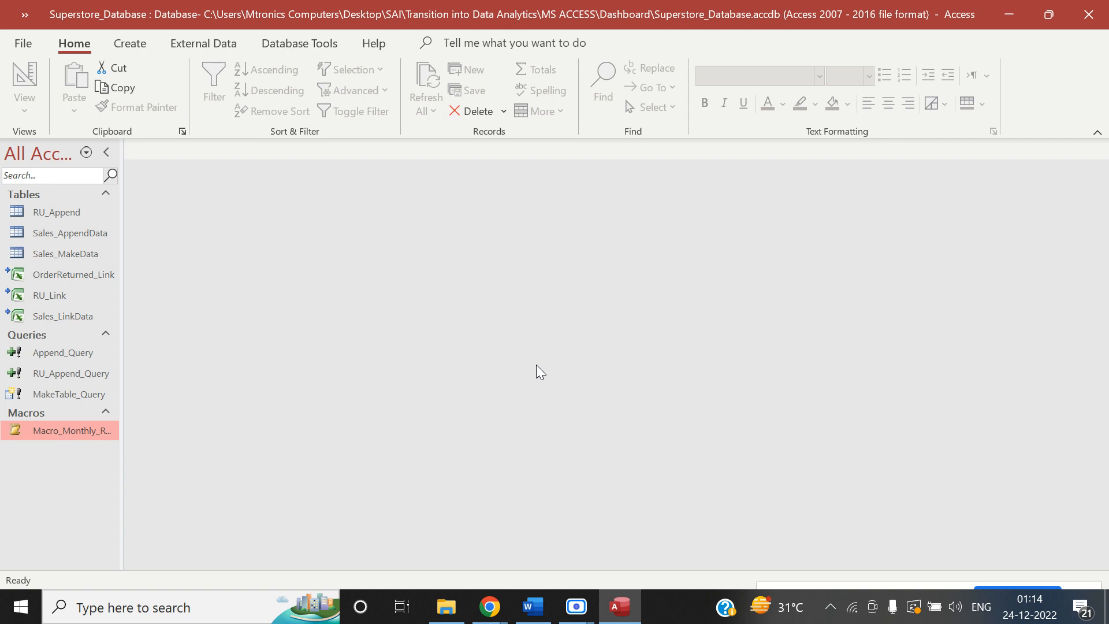
Open the Sales_Dashboard workbook from the Dashboard folder and refresh all of its data connections.
{"action": "left_click", "coordinate": [442, 617]}
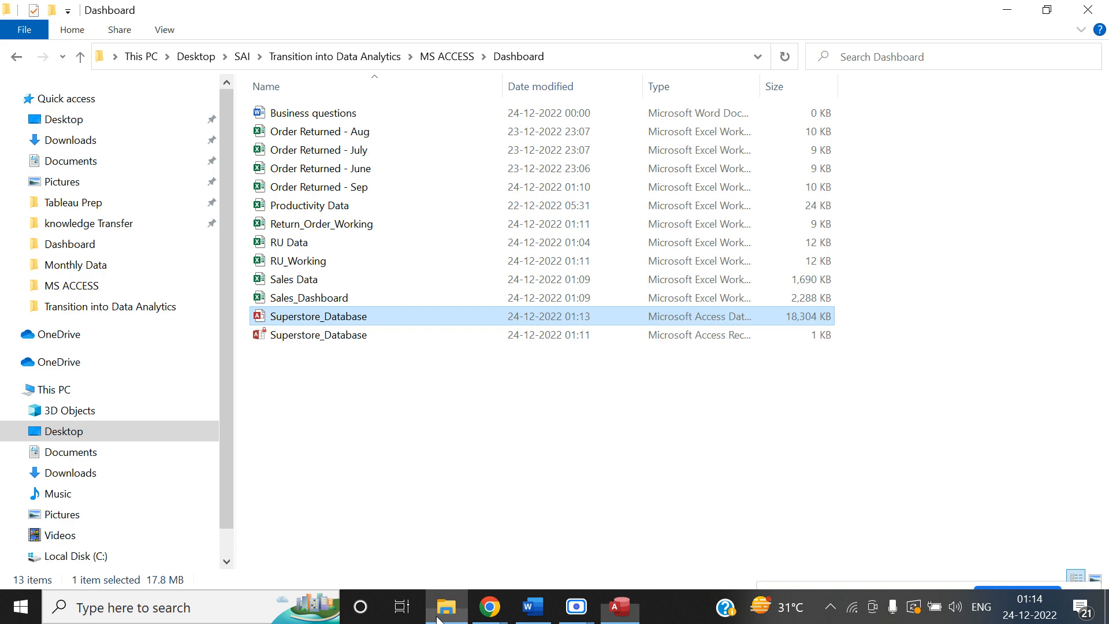
{"action": "double_click", "coordinate": [363, 298]}
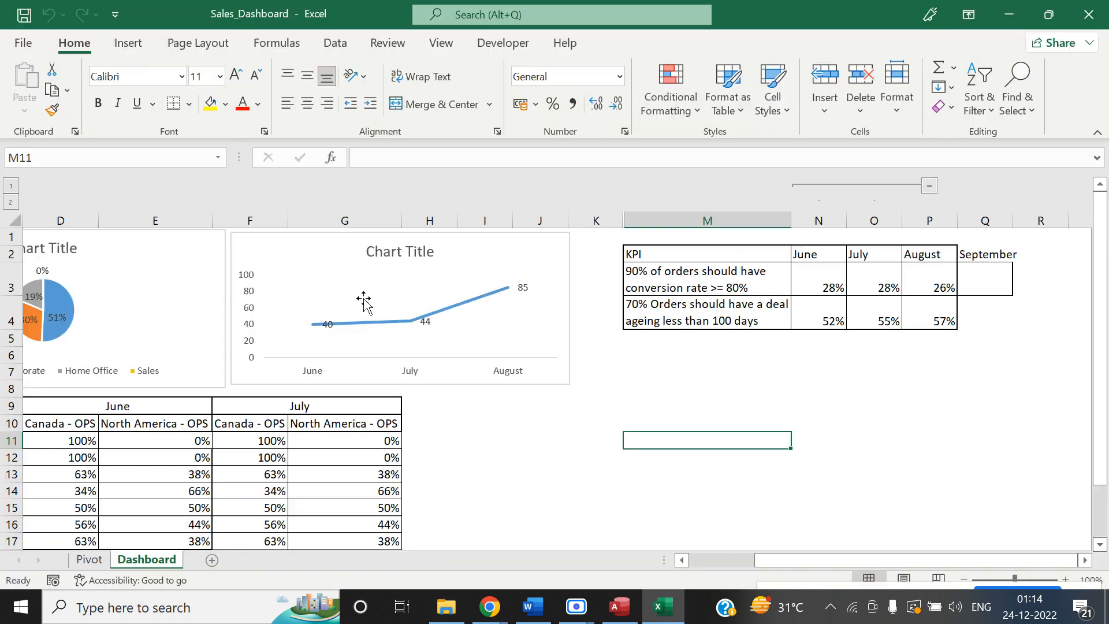
{"action": "left_click", "coordinate": [604, 473]}
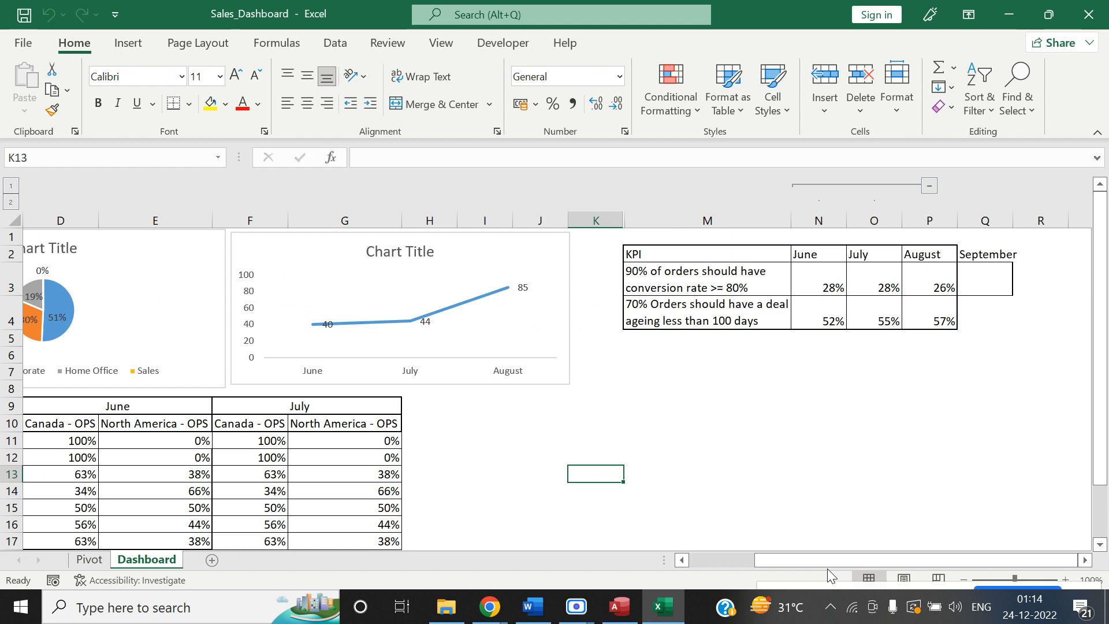
{"action": "left_click_drag", "start_coordinate": [788, 563], "coordinate": [656, 471]}
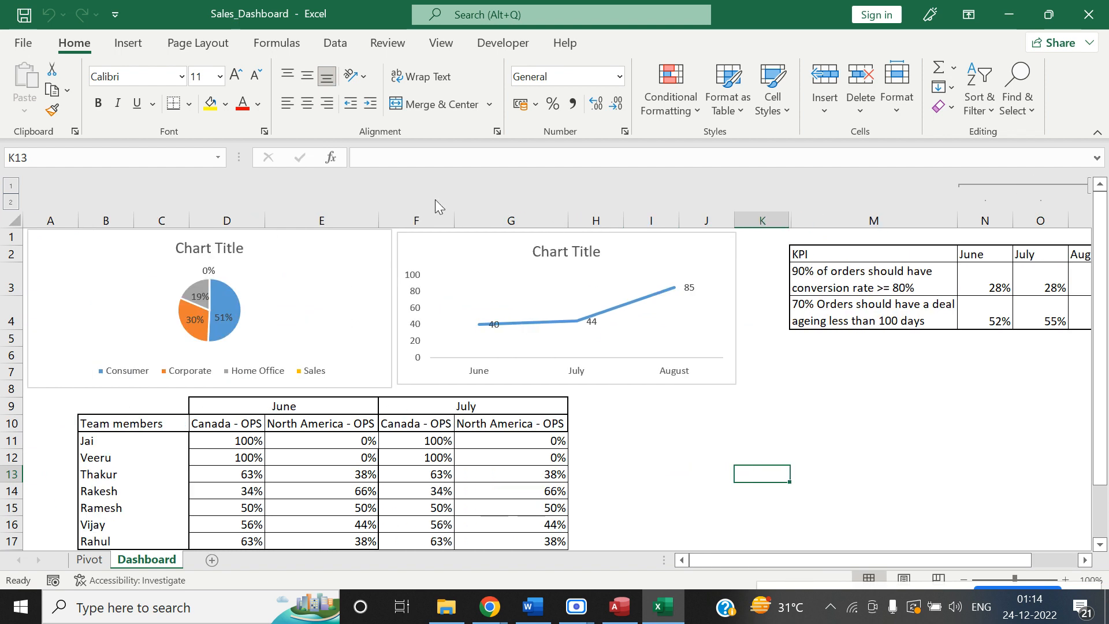
{"action": "left_click", "coordinate": [333, 50]}
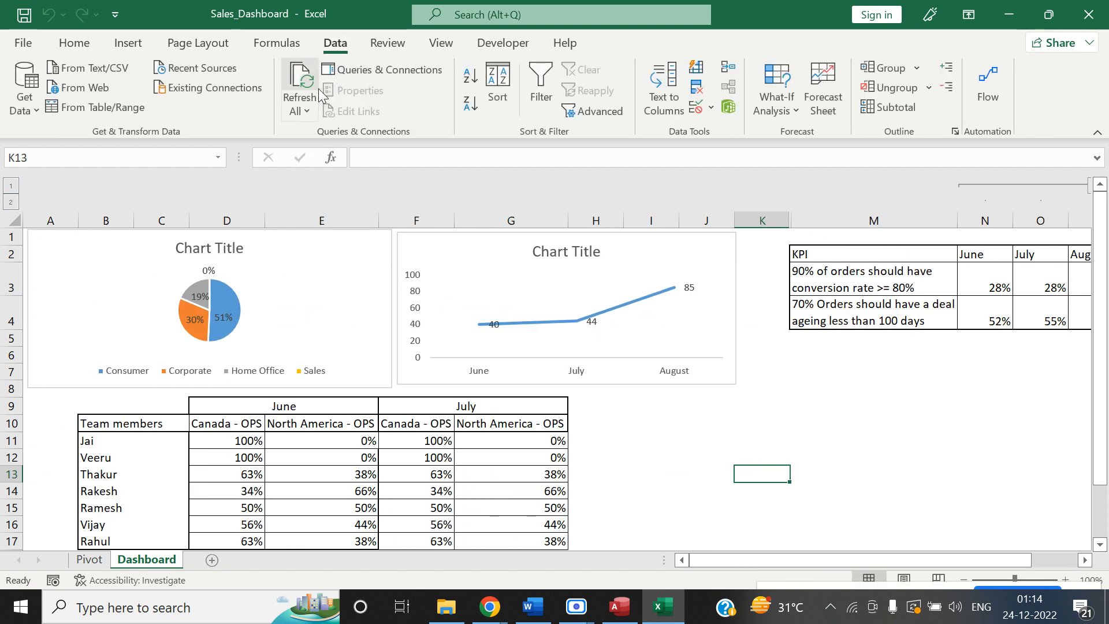
{"action": "left_click", "coordinate": [300, 82]}
{"action": "left_click", "coordinate": [301, 82]}
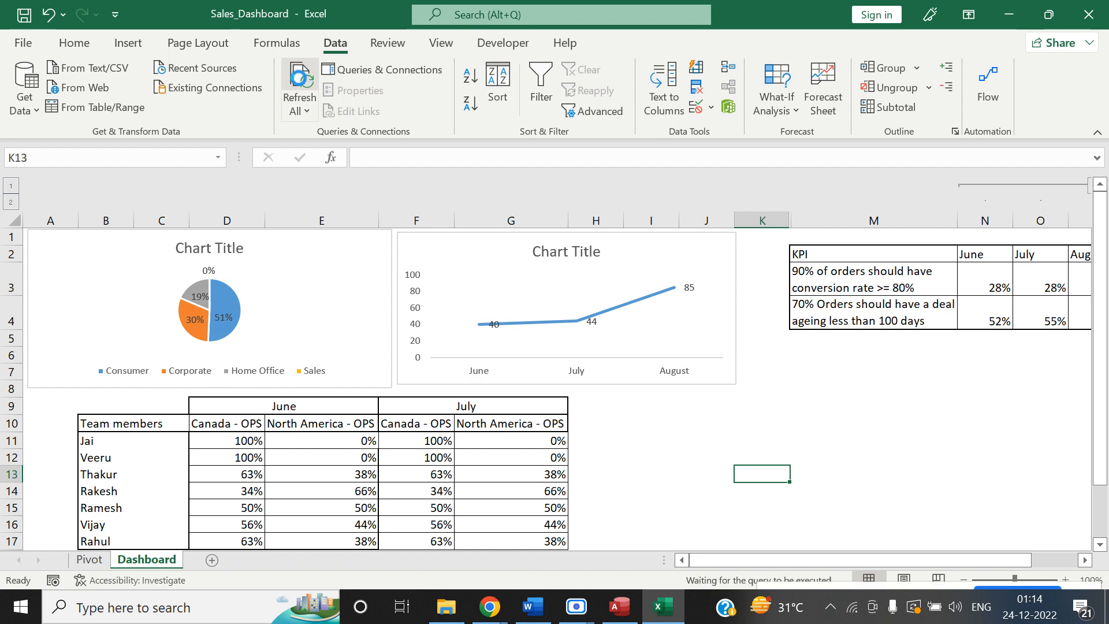
{"action": "left_click", "coordinate": [710, 422]}
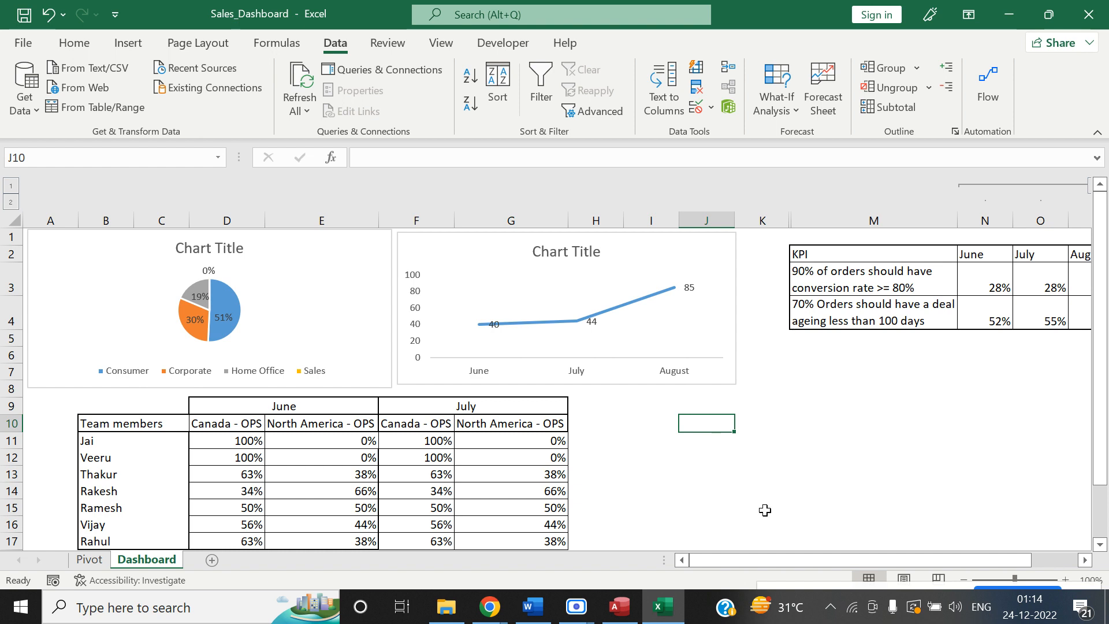
Move the monthly line chart below the KPI table so that its source cells in columns H and I are uncovered.
{"action": "left_click_drag", "start_coordinate": [768, 560], "coordinate": [823, 561]}
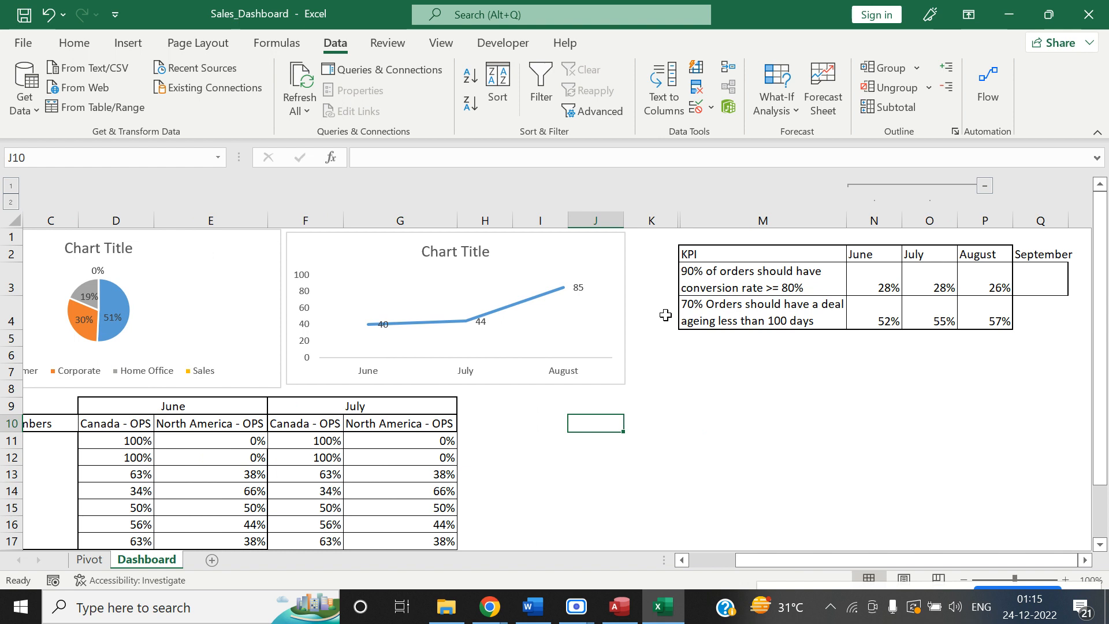
{"action": "left_click", "coordinate": [569, 283]}
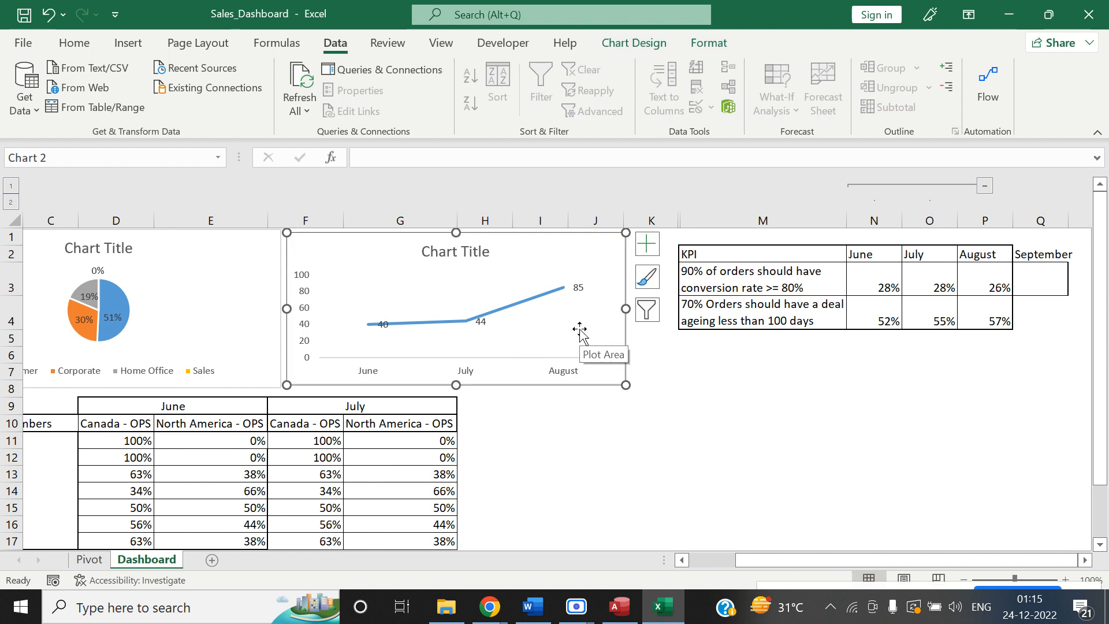
{"action": "left_click_drag", "start_coordinate": [461, 250], "coordinate": [764, 414]}
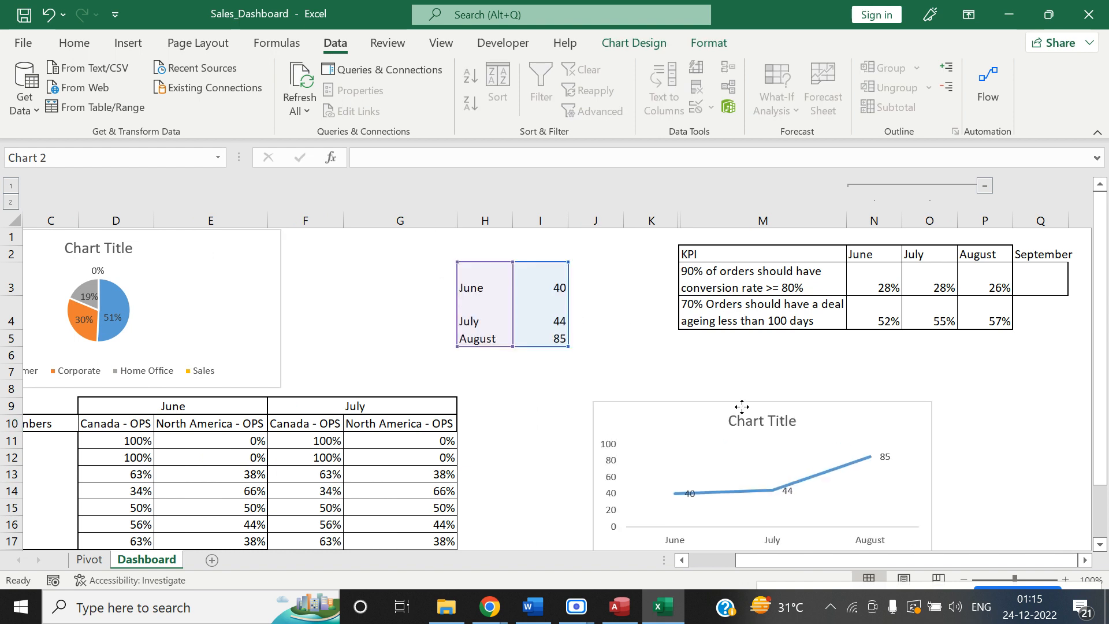
{"action": "left_click", "coordinate": [509, 366]}
Add September below August in cell H6 and clear the monthly values in I3:I5.
{"action": "left_click", "coordinate": [490, 352]}
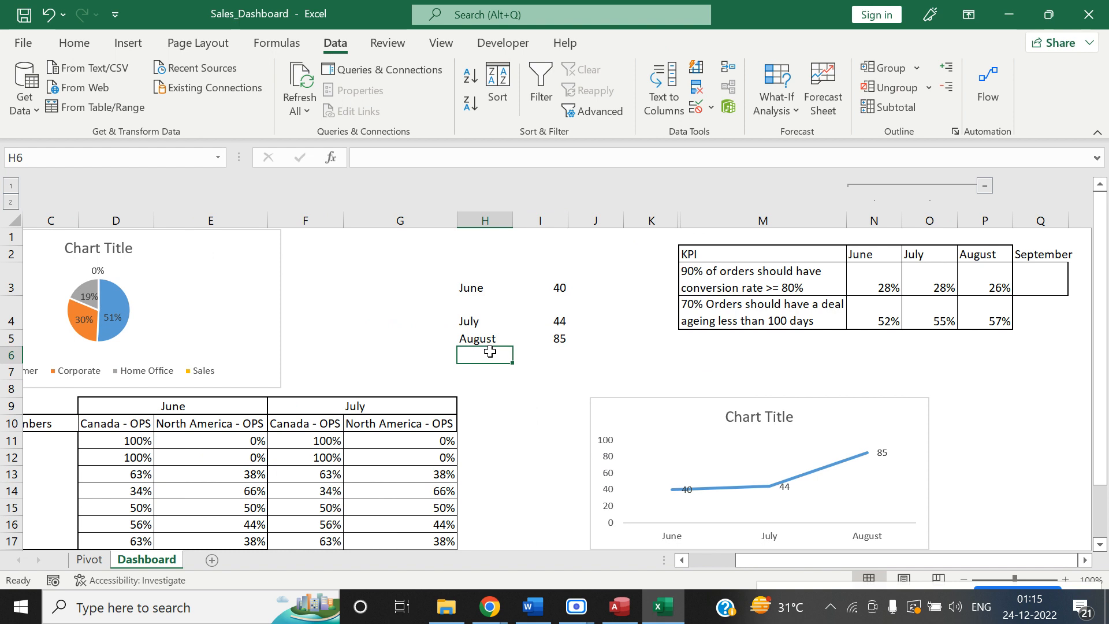
{"action": "type", "text": "Seo"}
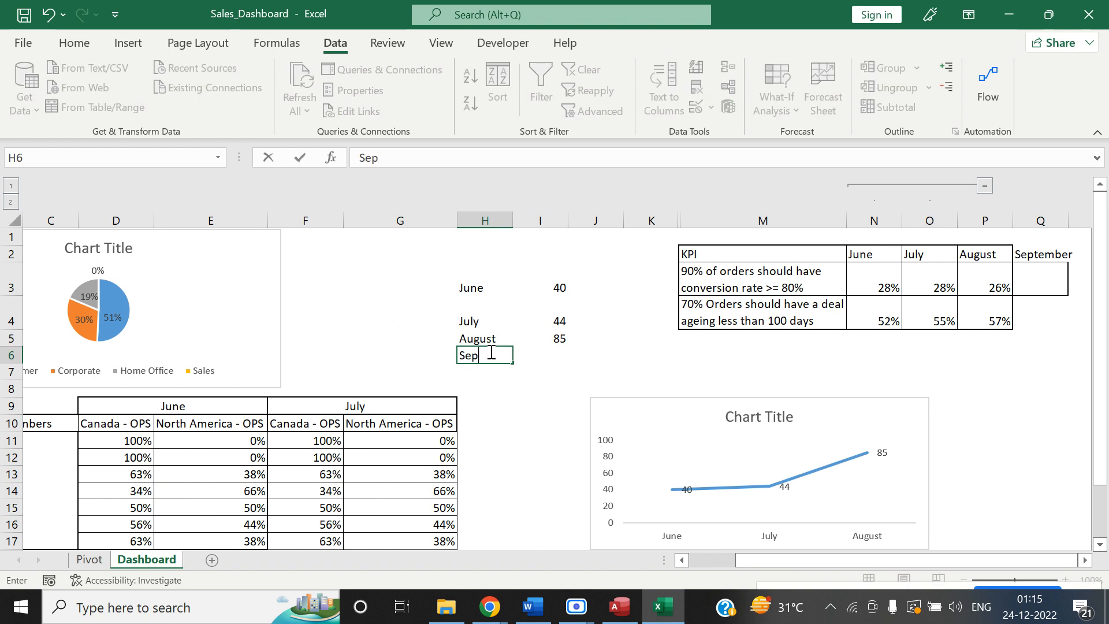
{"action": "type", "text": "tember"}
{"action": "key", "text": "Tab"}
{"action": "key", "text": "Up"}
{"action": "key", "text": "Up"}
{"action": "key", "text": "Up"}
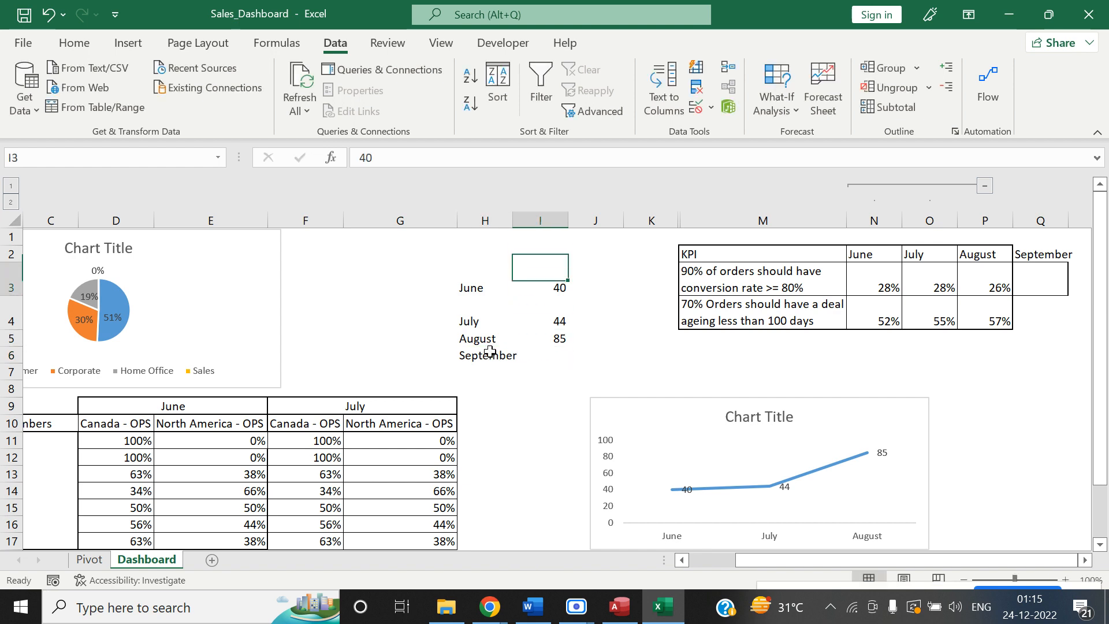
{"action": "key", "text": "shift+Down"}
{"action": "key", "text": "shift+Down"}
{"action": "key", "text": "Delete"}
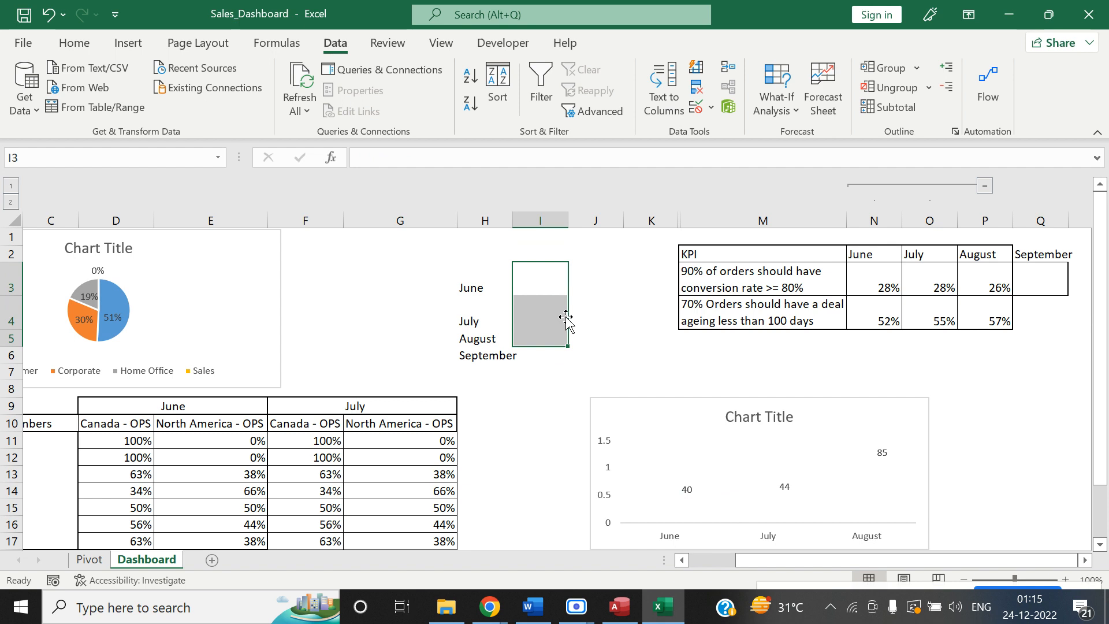
{"action": "left_click", "coordinate": [596, 280]}
{"action": "left_click", "coordinate": [545, 289]}
{"action": "type", "text": "="}
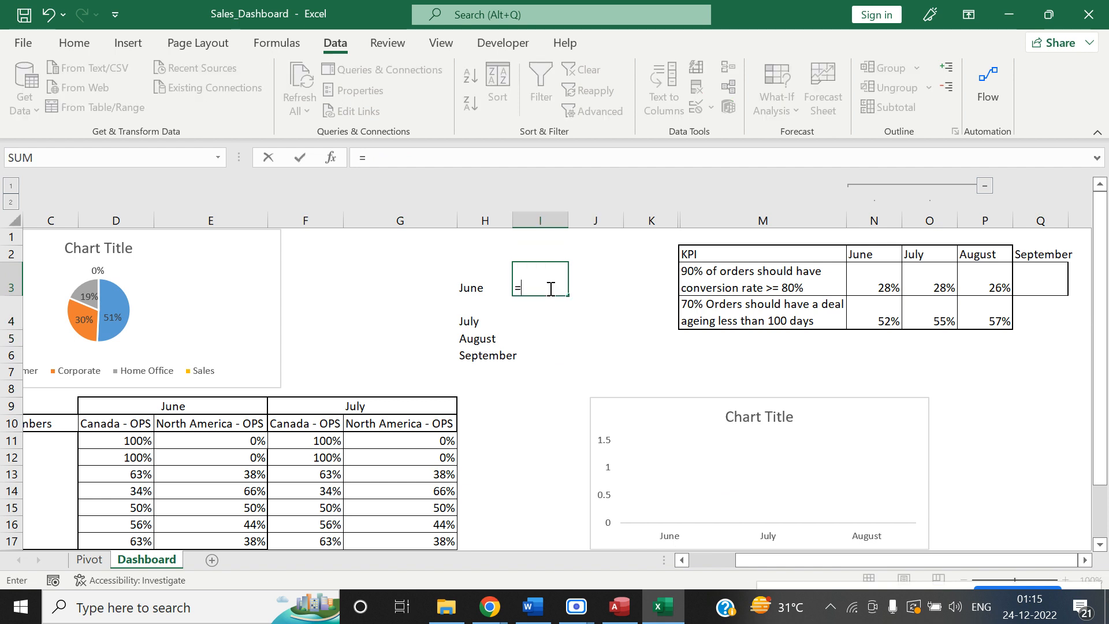
{"action": "type", "text": "v"}
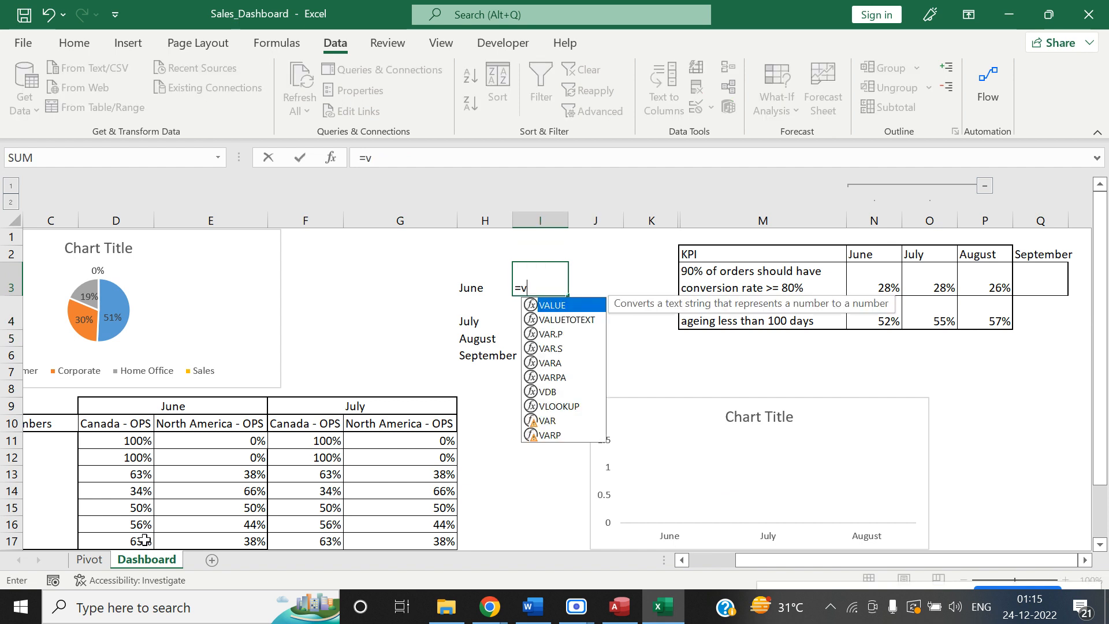
{"action": "key", "text": "Escape"}
{"action": "left_click", "coordinate": [92, 563]}
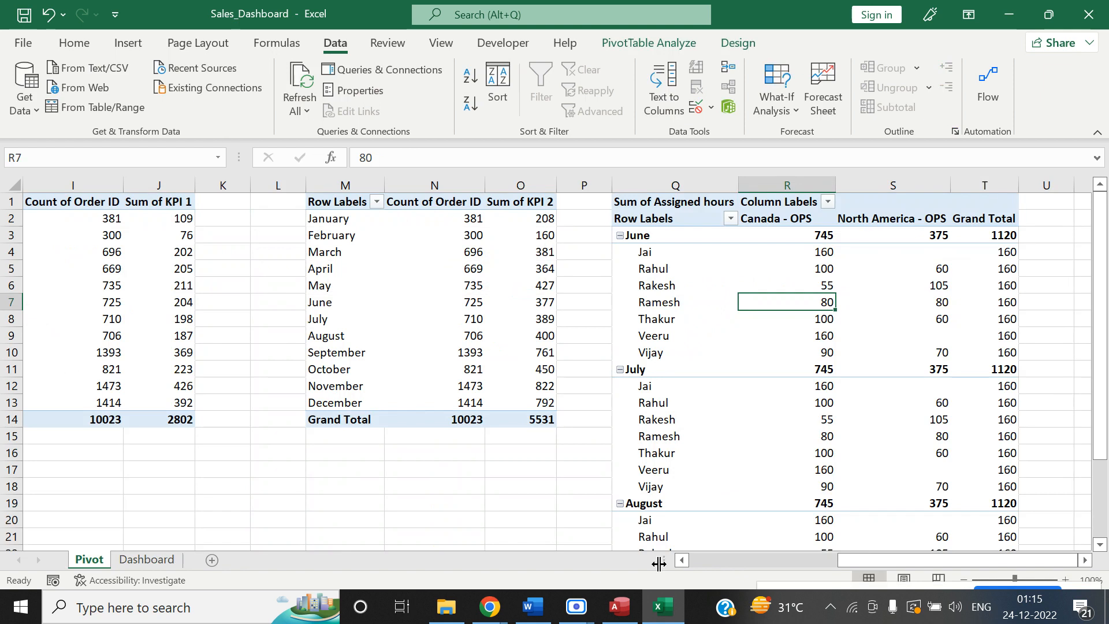
{"action": "left_click_drag", "start_coordinate": [879, 565], "coordinate": [656, 566]}
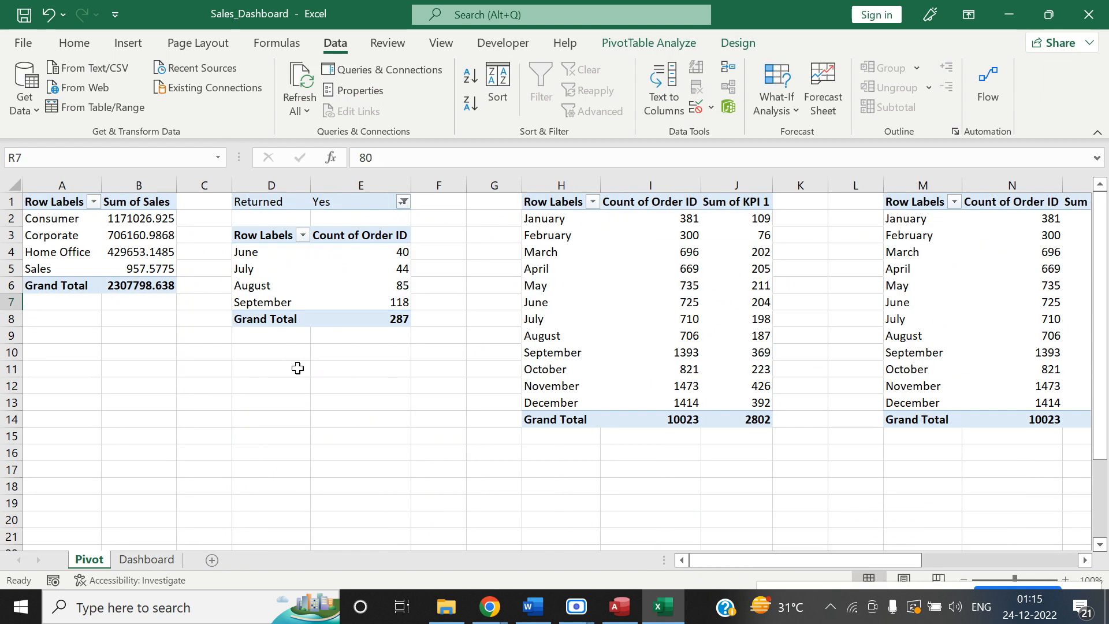
{"action": "left_click_drag", "start_coordinate": [292, 185], "coordinate": [354, 189]}
{"action": "left_click", "coordinate": [248, 259]}
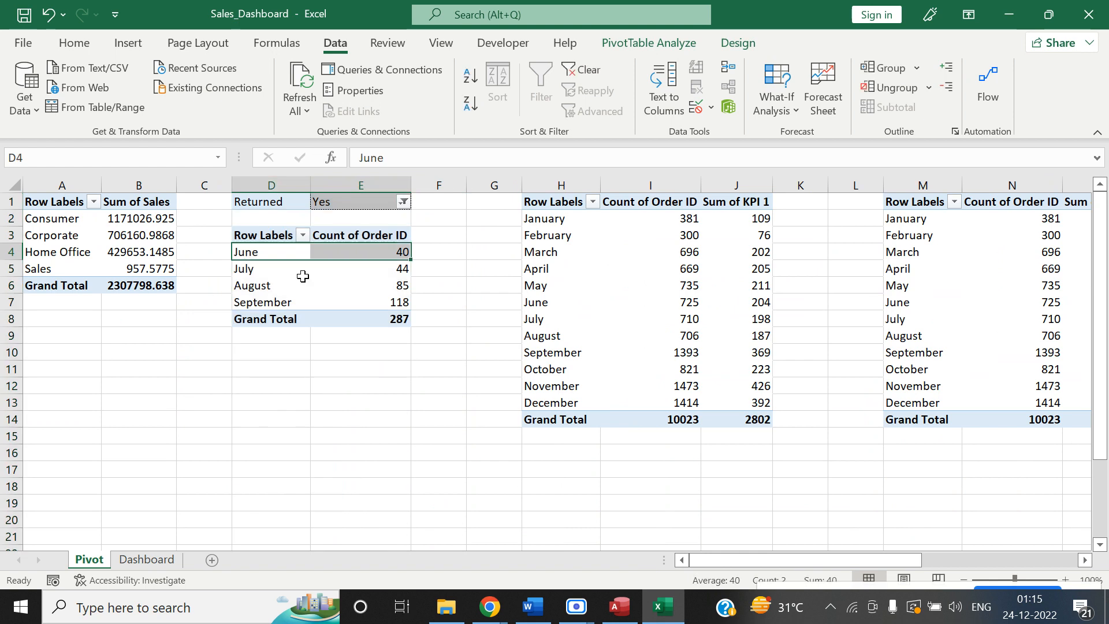
{"action": "left_click", "coordinate": [149, 561]}
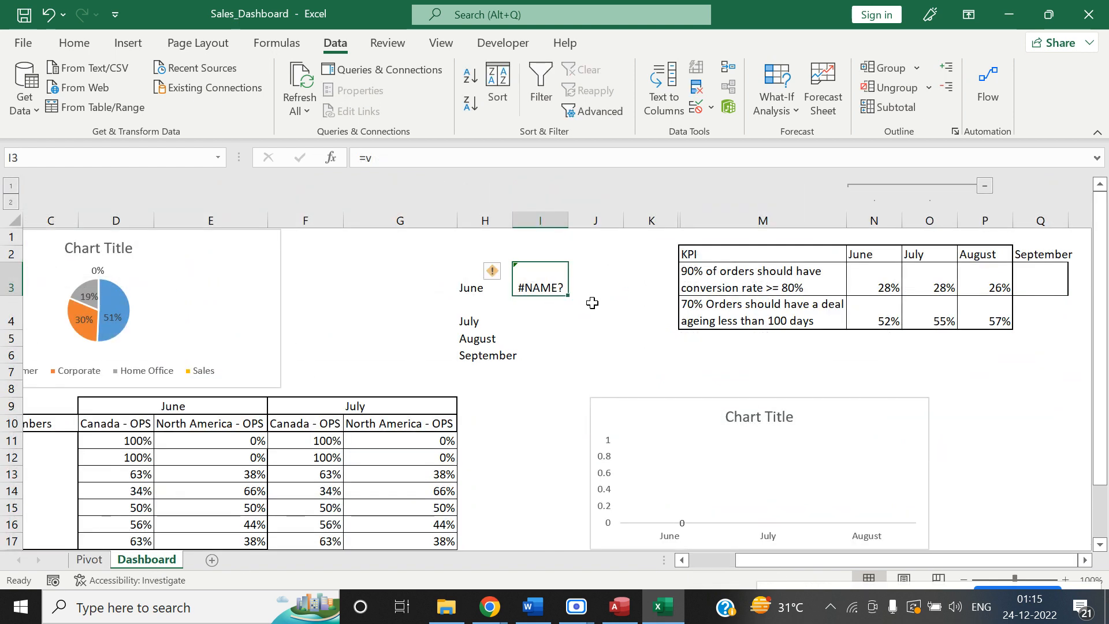
{"action": "key", "text": "Delete"}
Enter =VLOOKUP(H3,Pivot!$D$4:$E$7,2,0) in cell I3 to look up June's returned-order count from the Pivot sheet.
{"action": "type", "text": "="}
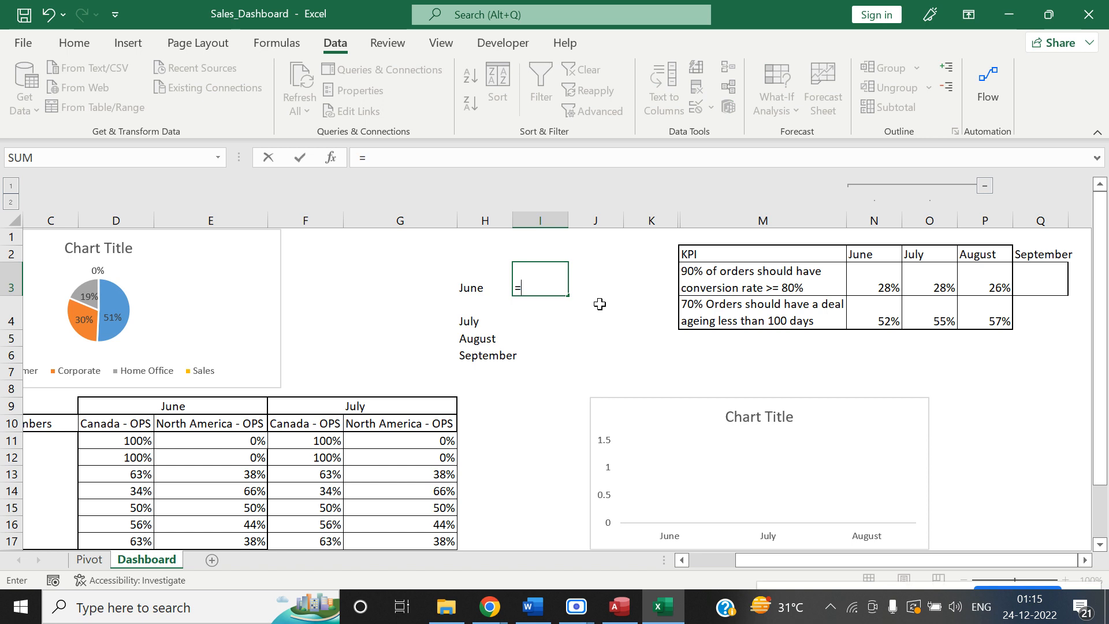
{"action": "type", "text": "vlo"}
{"action": "key", "text": "Tab"}
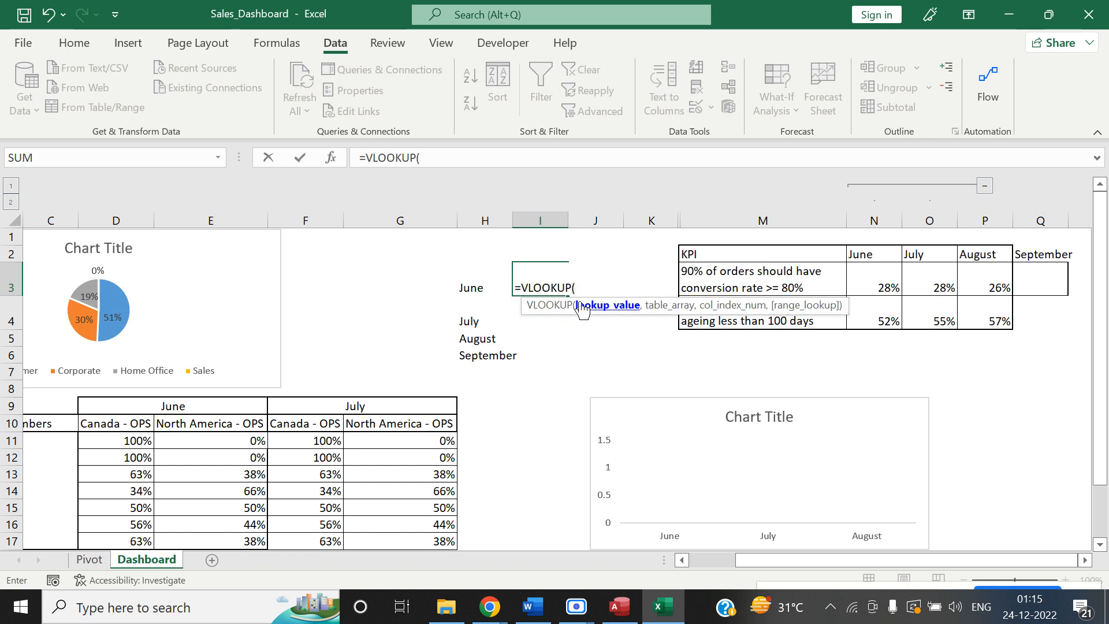
{"action": "left_click", "coordinate": [456, 287]}
{"action": "left_click", "coordinate": [475, 287]}
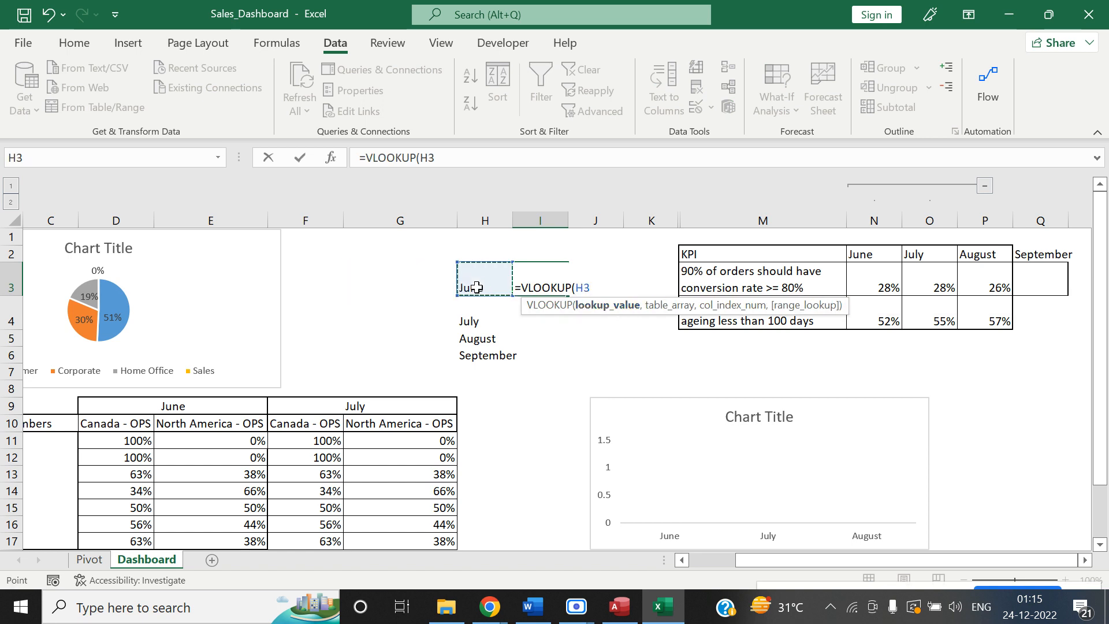
{"action": "type", "text": ","}
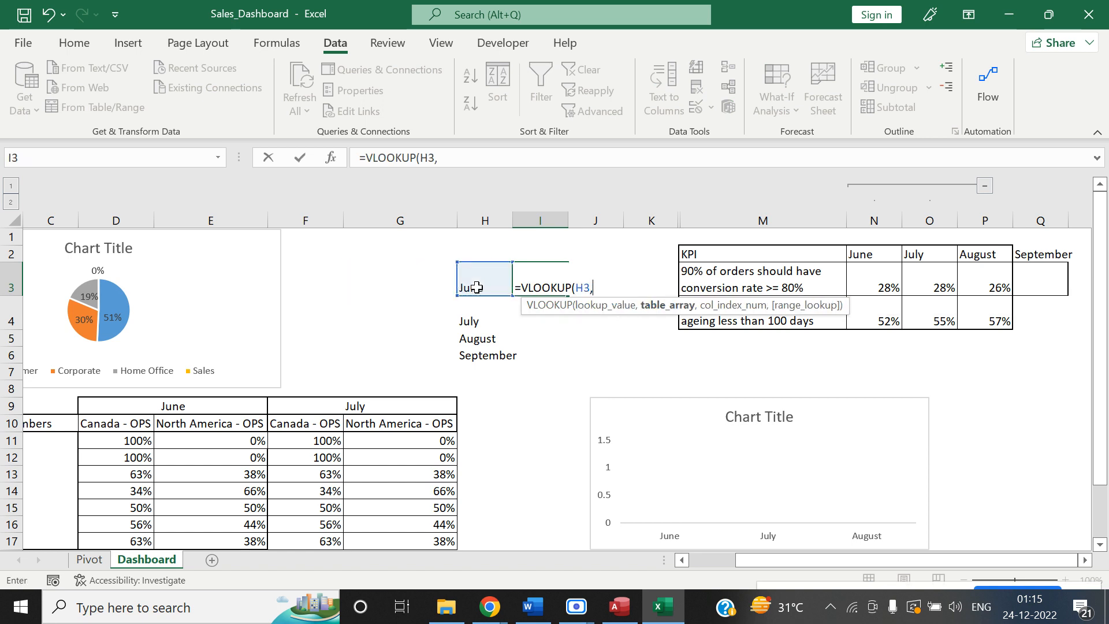
{"action": "left_click", "coordinate": [90, 564]}
{"action": "left_click_drag", "start_coordinate": [248, 252], "coordinate": [362, 297]}
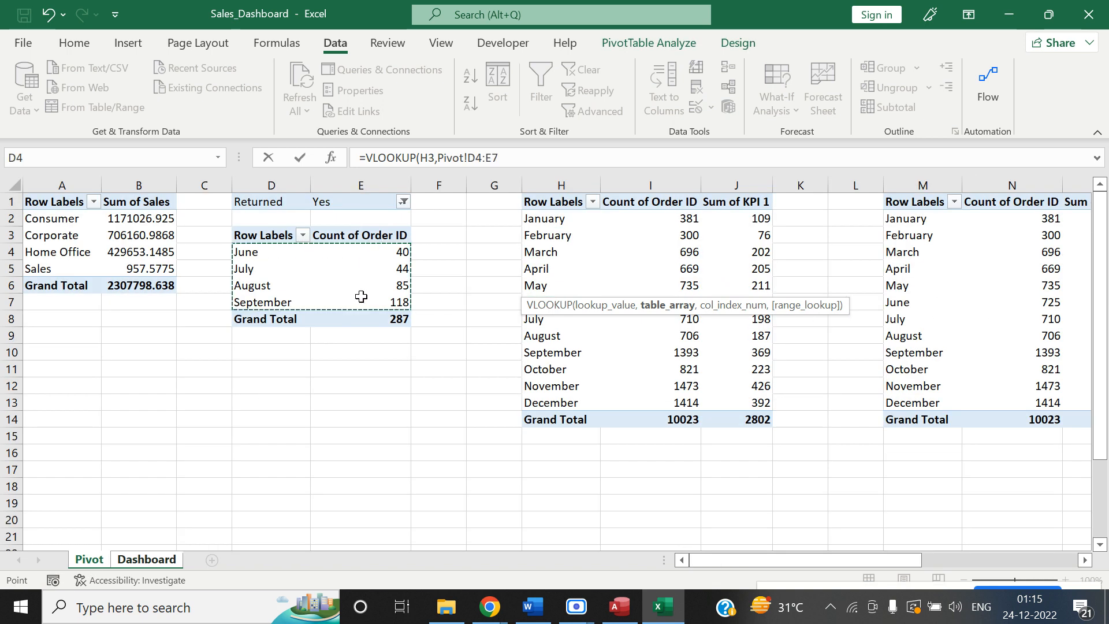
{"action": "key", "text": "F4"}
{"action": "type", "text": ",2,0)"}
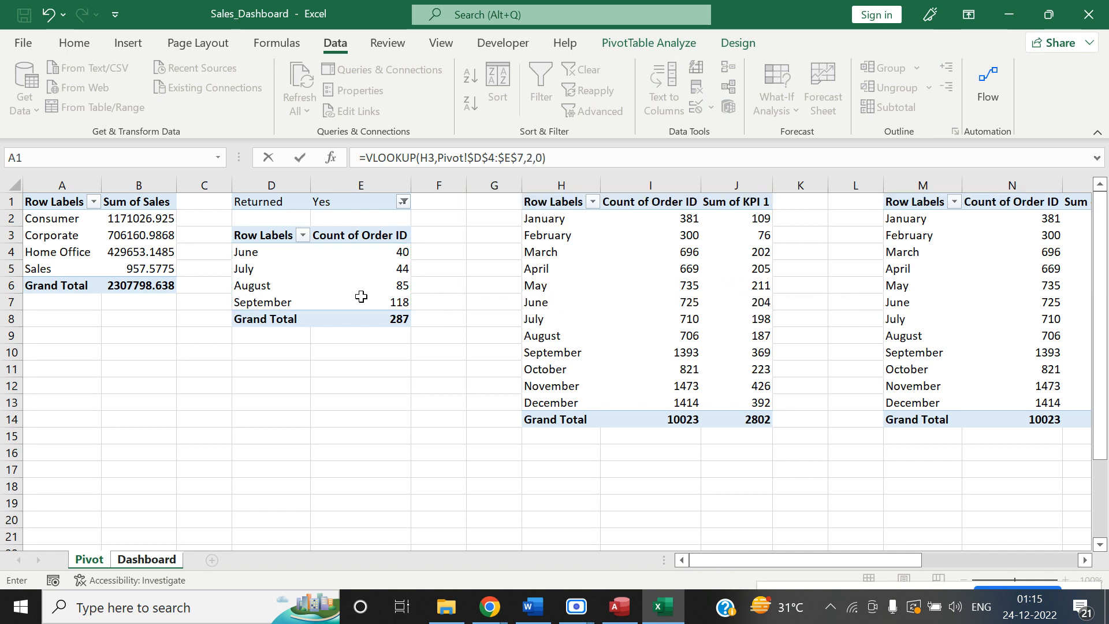
{"action": "key", "text": "Tab"}
Copy the lookup formula from I3 through I6 to fill the values for July, August and September.
{"action": "key", "text": "Left"}
{"action": "key", "text": "ctrl+c"}
{"action": "key", "text": "Left"}
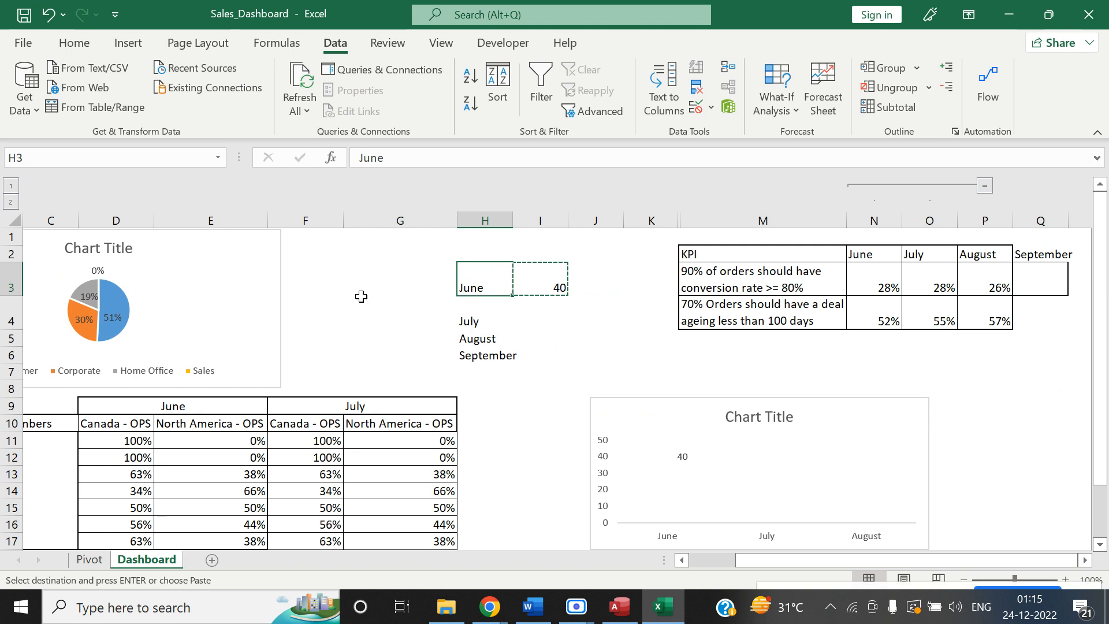
{"action": "key", "text": "Right"}
{"action": "key", "text": "Down"}
{"action": "key", "text": "Down"}
{"action": "key", "text": "Down"}
{"action": "key", "text": "shift+Up"}
{"action": "key", "text": "shift+Up"}
{"action": "key", "text": "shift+Up"}
{"action": "key", "text": "ctrl+v"}
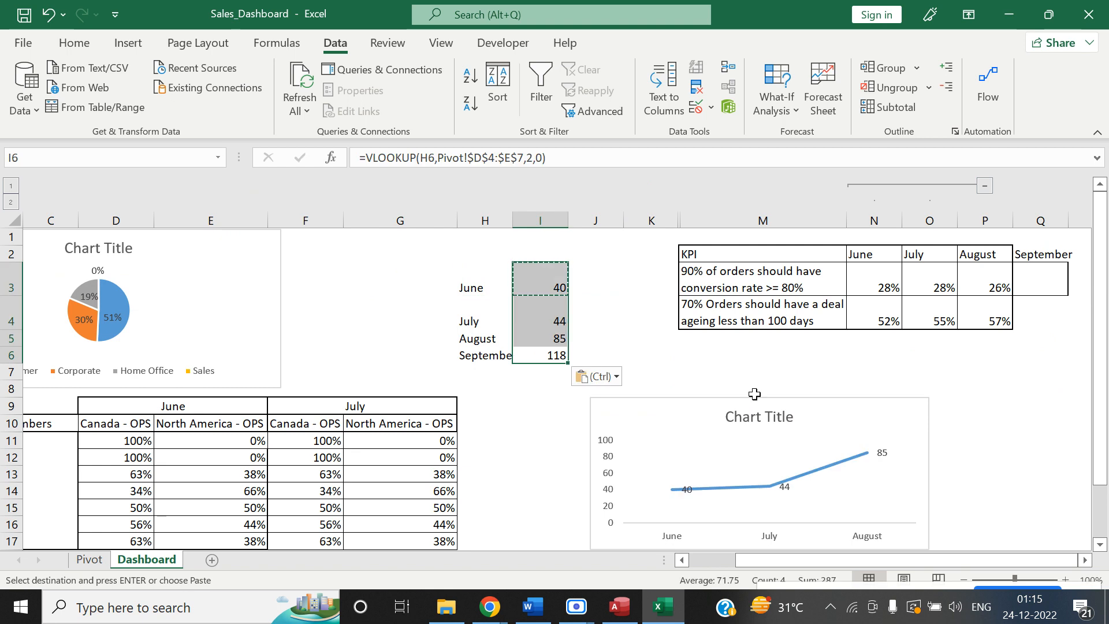
Extend the line chart's source range down to the September row and move the chart back over its source cells, beside the pie chart.
{"action": "left_click", "coordinate": [638, 349]}
{"action": "left_click_drag", "start_coordinate": [650, 402], "coordinate": [590, 446]}
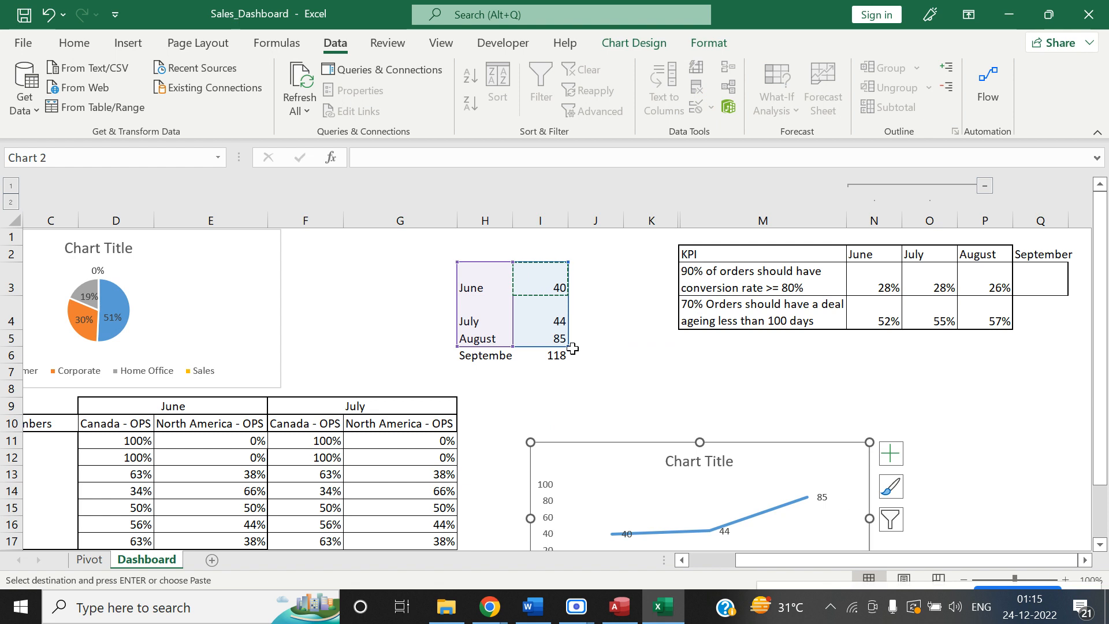
{"action": "key", "text": "Escape"}
{"action": "left_click_drag", "start_coordinate": [567, 351], "coordinate": [570, 363]}
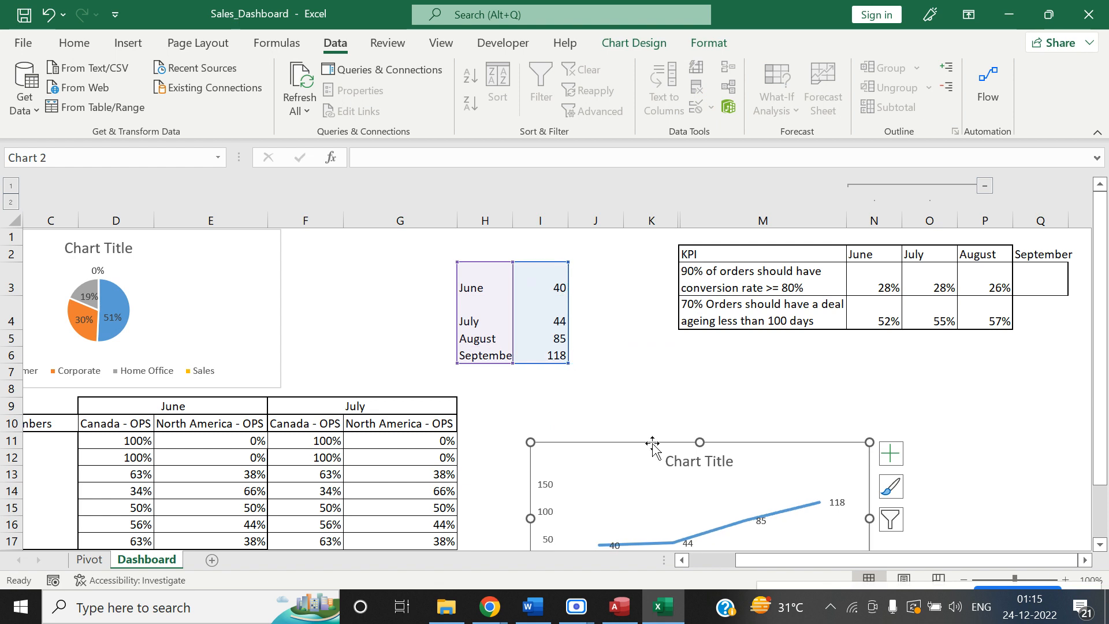
{"action": "left_click_drag", "start_coordinate": [654, 445], "coordinate": [421, 239]}
{"action": "left_click", "coordinate": [713, 454]}
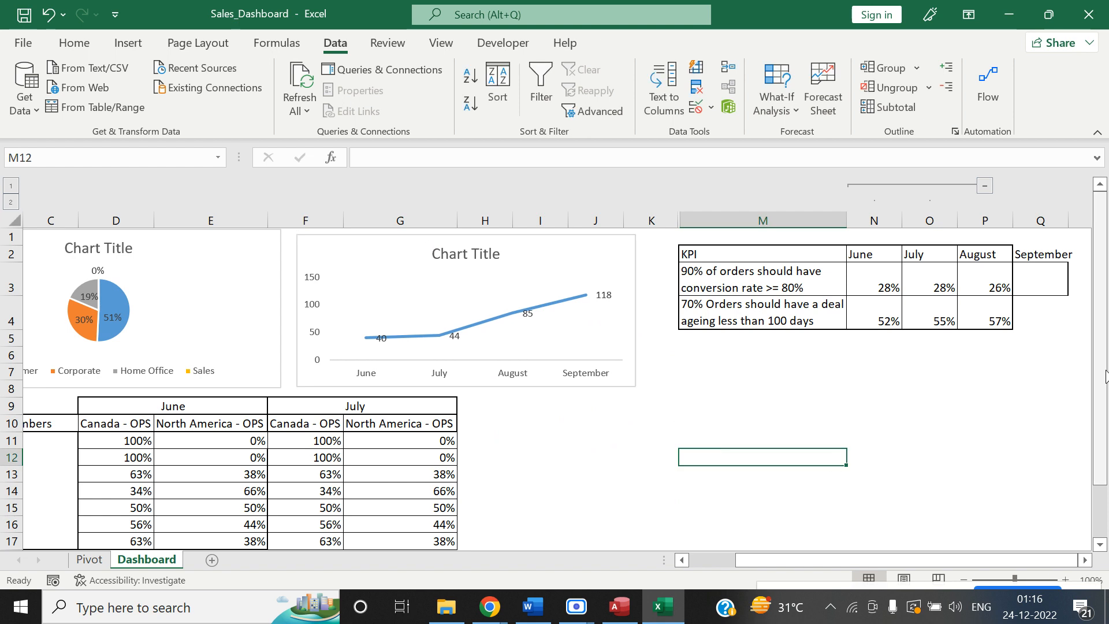
Open the RU_Working workbook from the Dashboard folder to check which month its resource utilisation data covers, and close it.
{"action": "left_click_drag", "start_coordinate": [1107, 354], "coordinate": [1107, 444]}
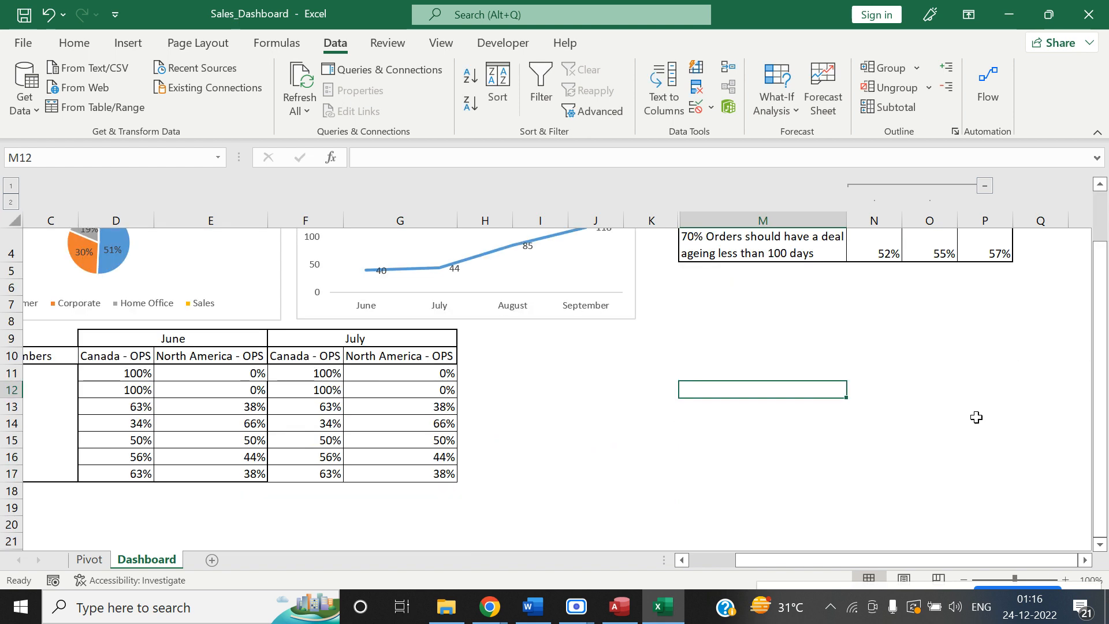
{"action": "left_click", "coordinate": [520, 390]}
{"action": "left_click", "coordinate": [319, 342]}
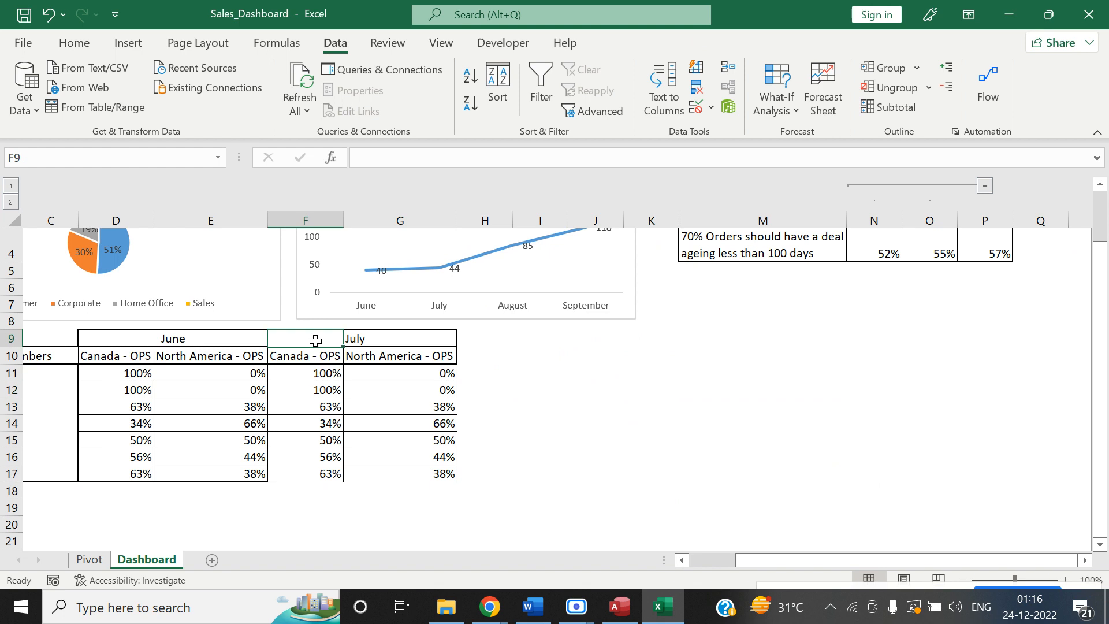
{"action": "left_click", "coordinate": [446, 607]}
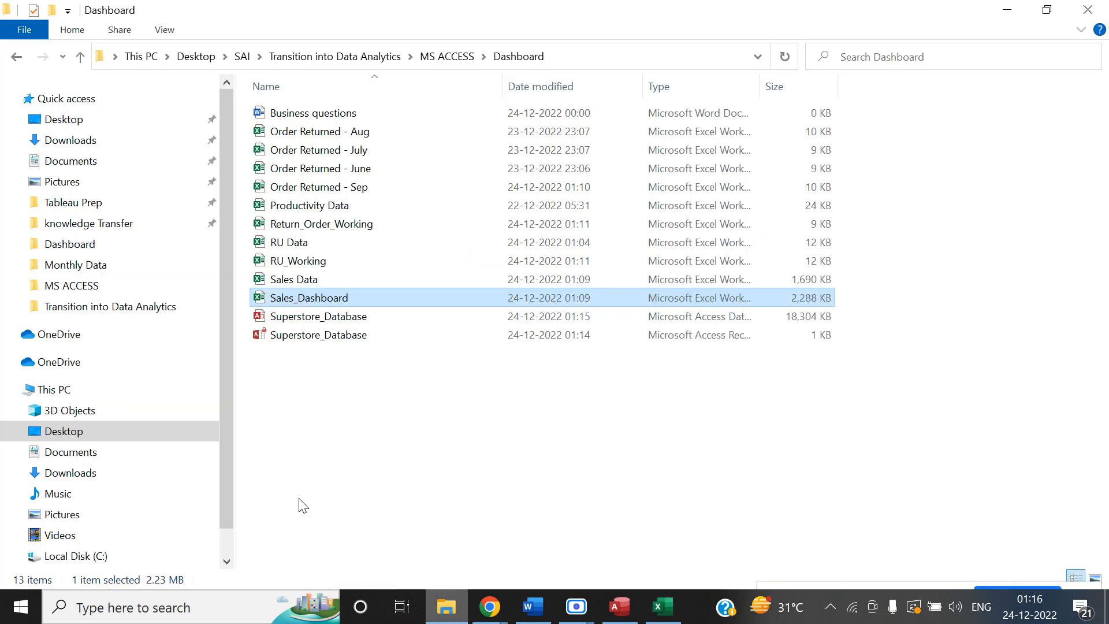
{"action": "left_click", "coordinate": [305, 264]}
{"action": "double_click", "coordinate": [305, 263]}
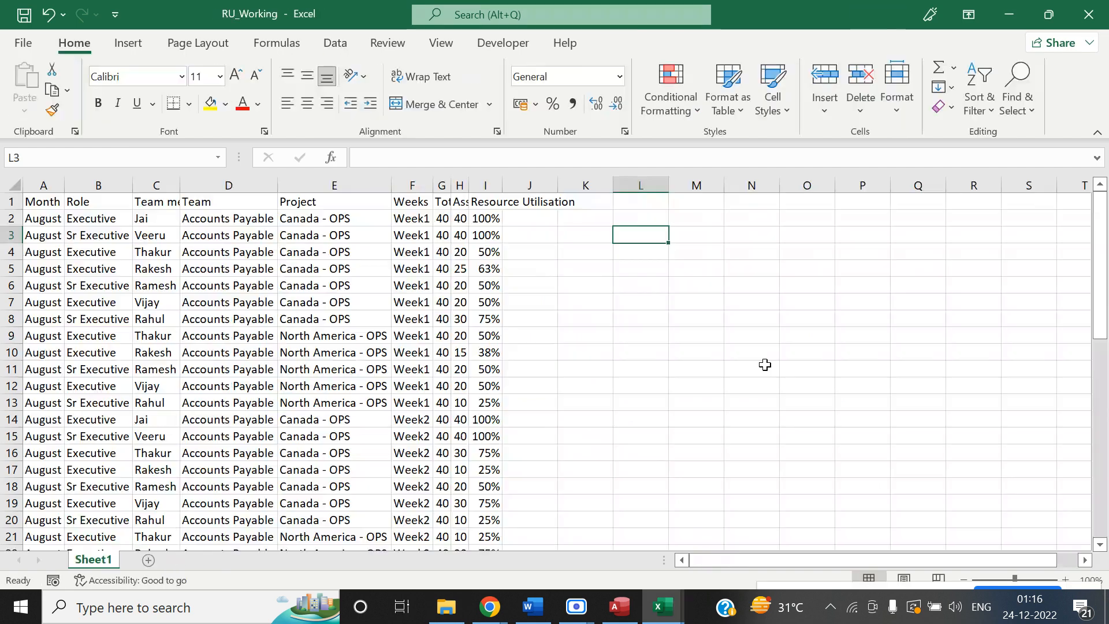
{"action": "left_click", "coordinate": [1089, 14]}
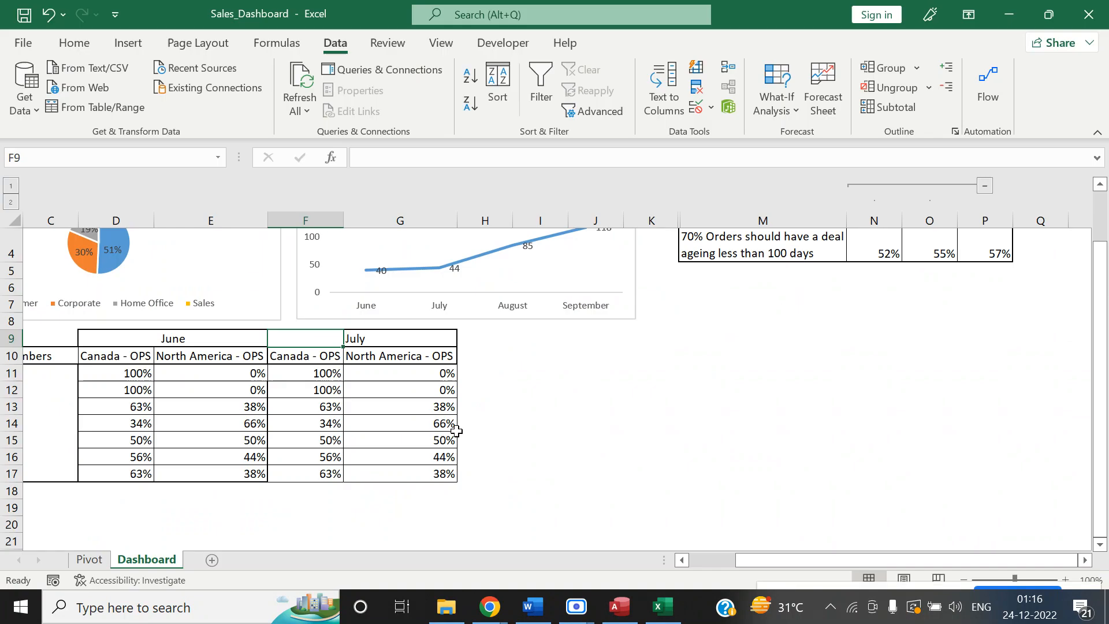
Duplicate the July utilisation block F9:G17 into the adjacent columns H and I and change its month heading to August.
{"action": "left_click", "coordinate": [630, 390]}
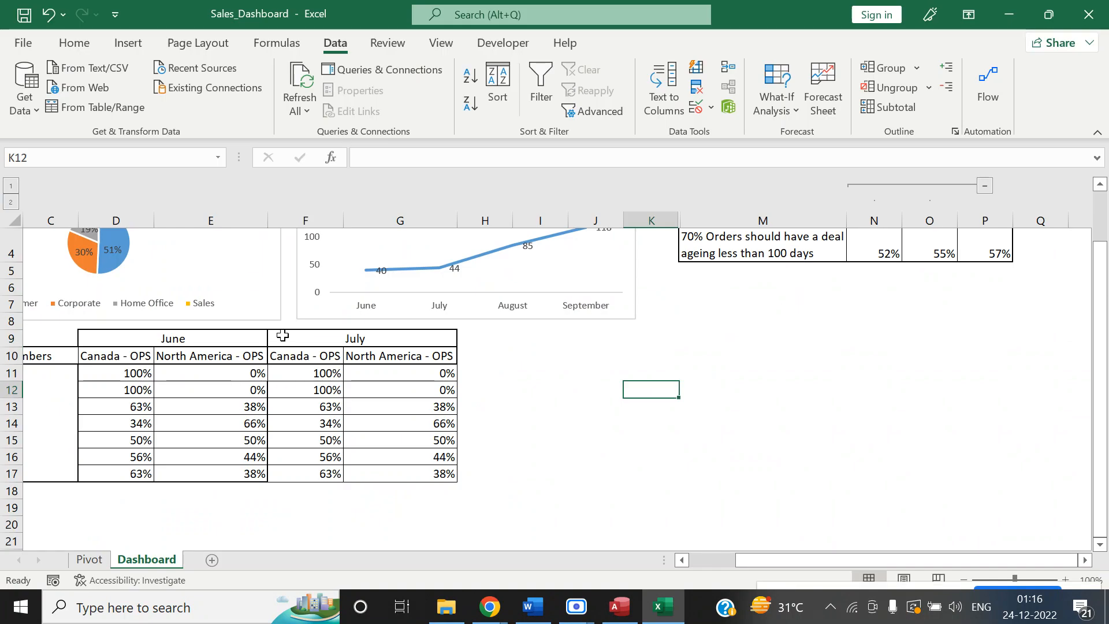
{"action": "left_click_drag", "start_coordinate": [286, 338], "coordinate": [391, 477]}
{"action": "key", "text": "ctrl+c"}
{"action": "key", "text": "Right"}
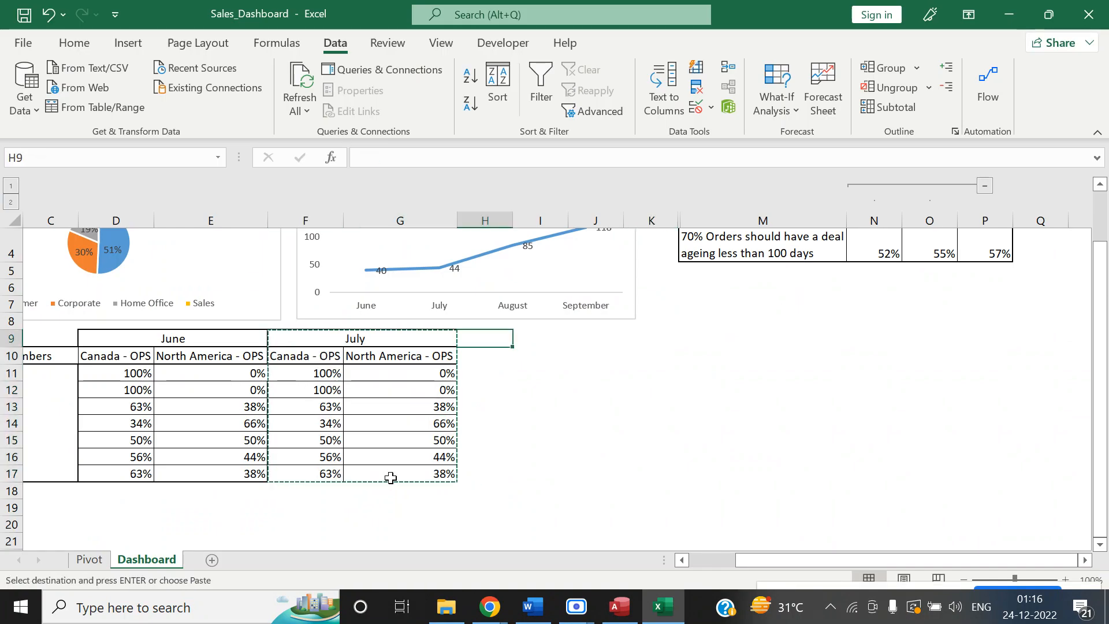
{"action": "key", "text": "ctrl+v"}
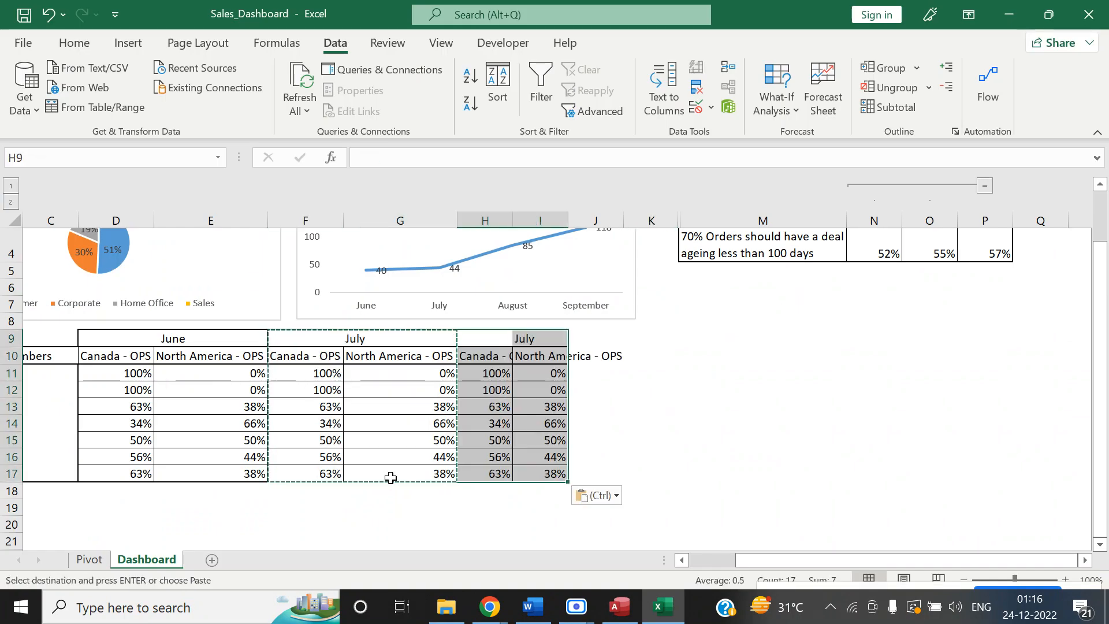
{"action": "left_click", "coordinate": [537, 335]}
{"action": "type", "text": "August"}
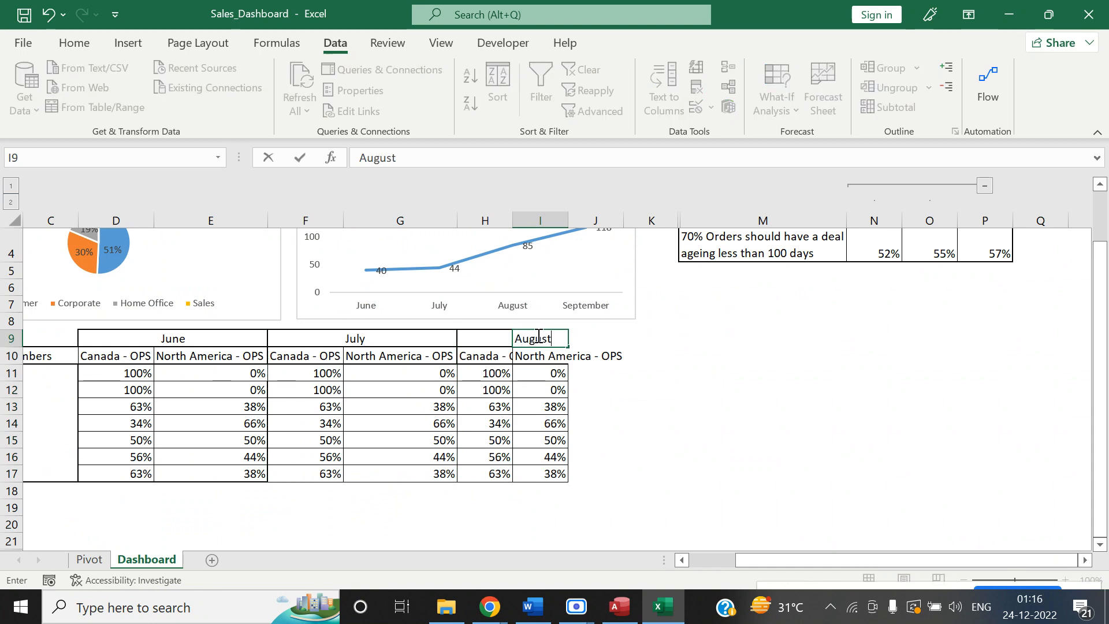
{"action": "key", "text": "Return"}
Change the month in the GETPIVOTDATA formula in H11 to "August".
{"action": "key", "text": "Left"}
{"action": "key", "text": "Down"}
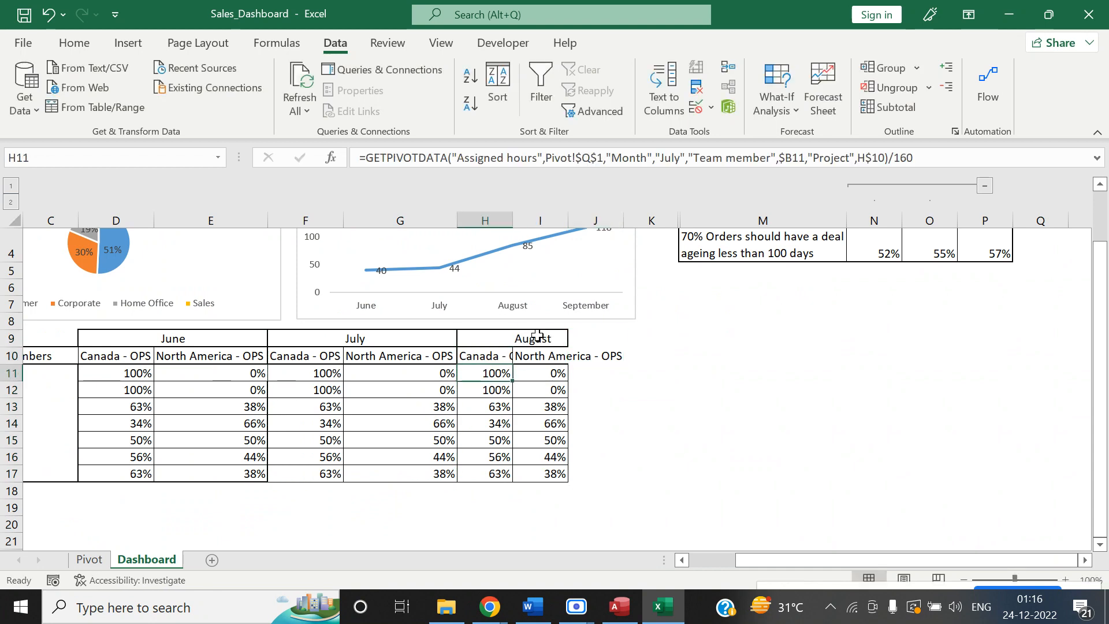
{"action": "left_click", "coordinate": [657, 158]}
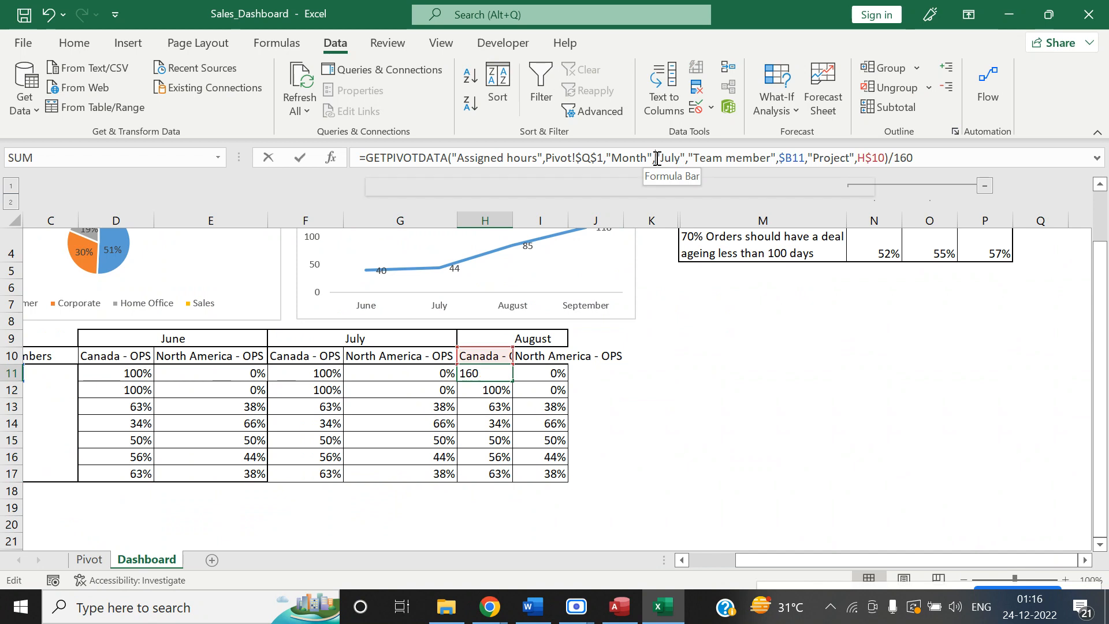
{"action": "left_click_drag", "start_coordinate": [658, 158], "coordinate": [682, 160]}
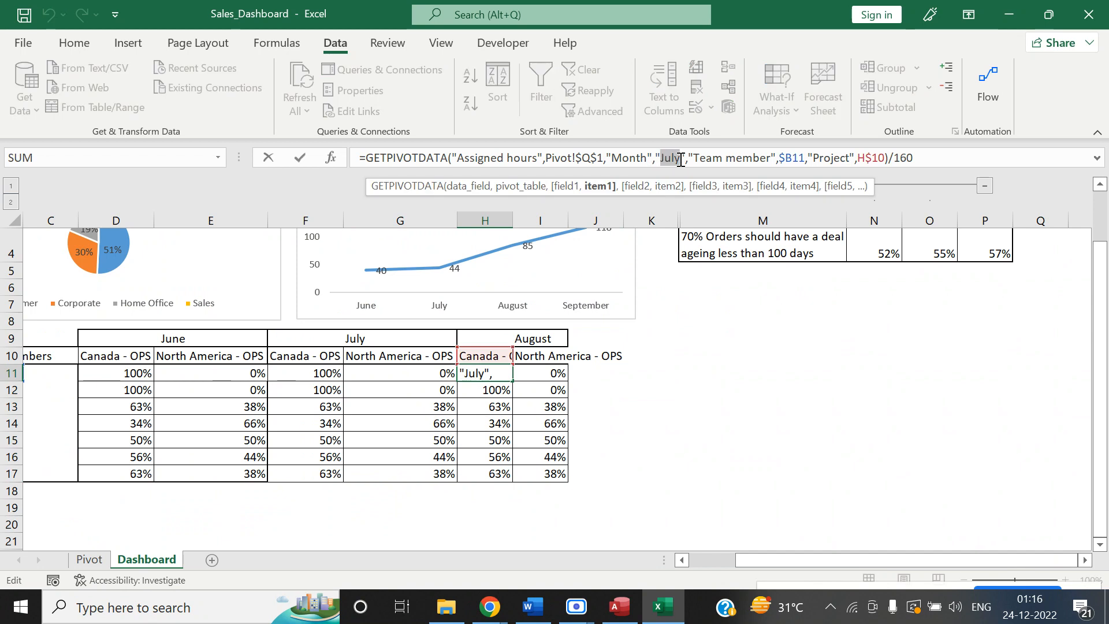
{"action": "type", "text": "August"}
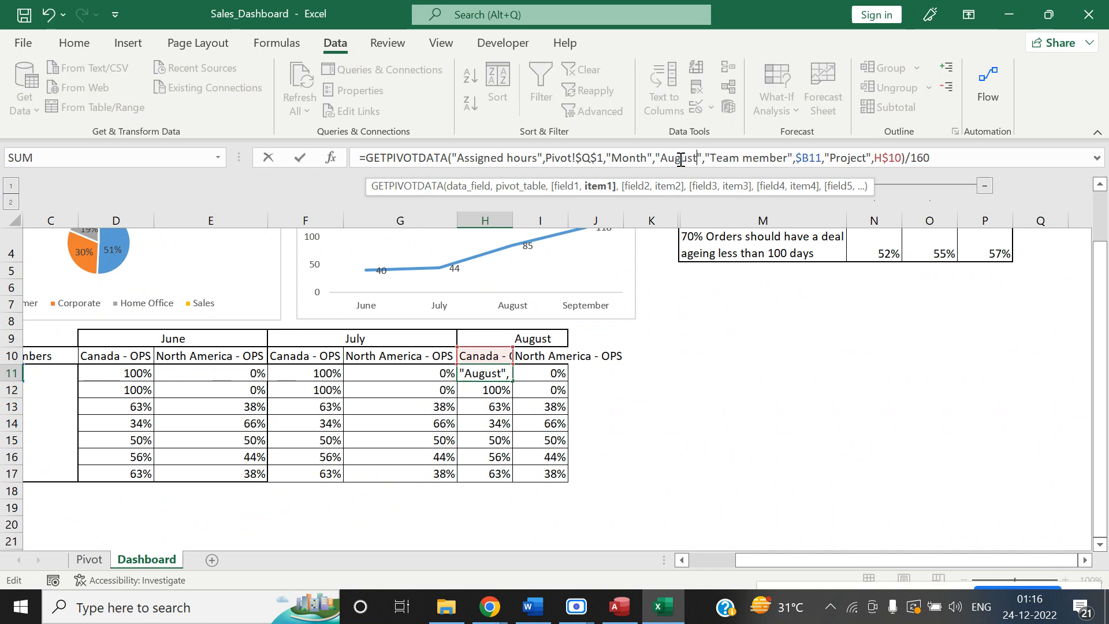
{"action": "key", "text": "Tab"}
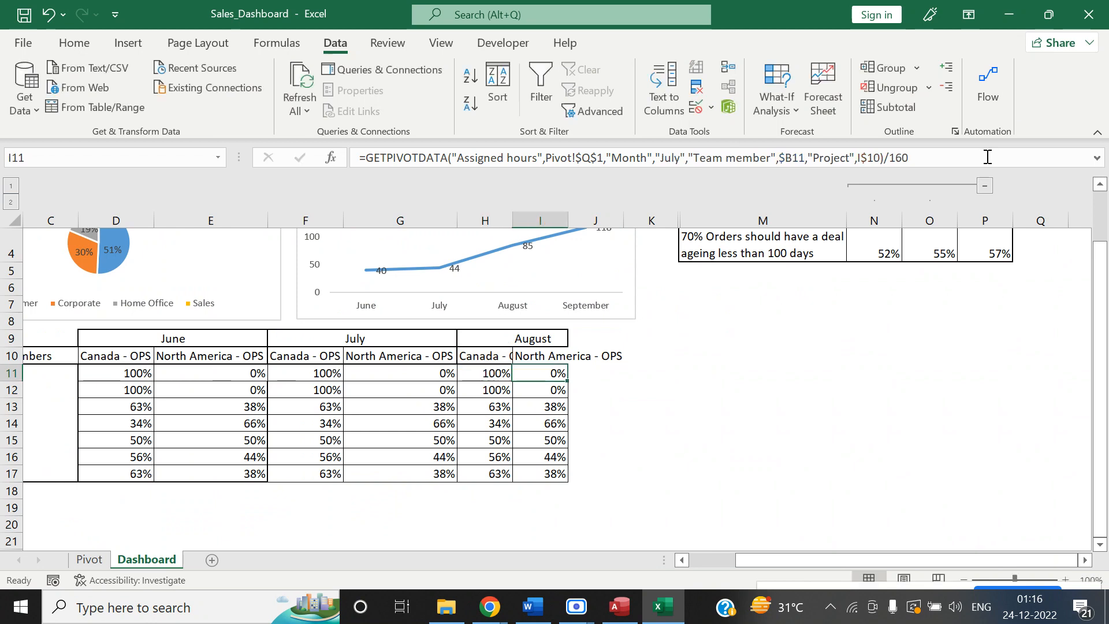
Change the month in the North America - OPS formula in I11 to "August".
{"action": "key", "text": "Left"}
{"action": "key", "text": "Right"}
{"action": "left_click", "coordinate": [677, 157]}
{"action": "key", "text": "BackSpace"}
{"action": "key", "text": "BackSpace"}
{"action": "key", "text": "BackSpace"}
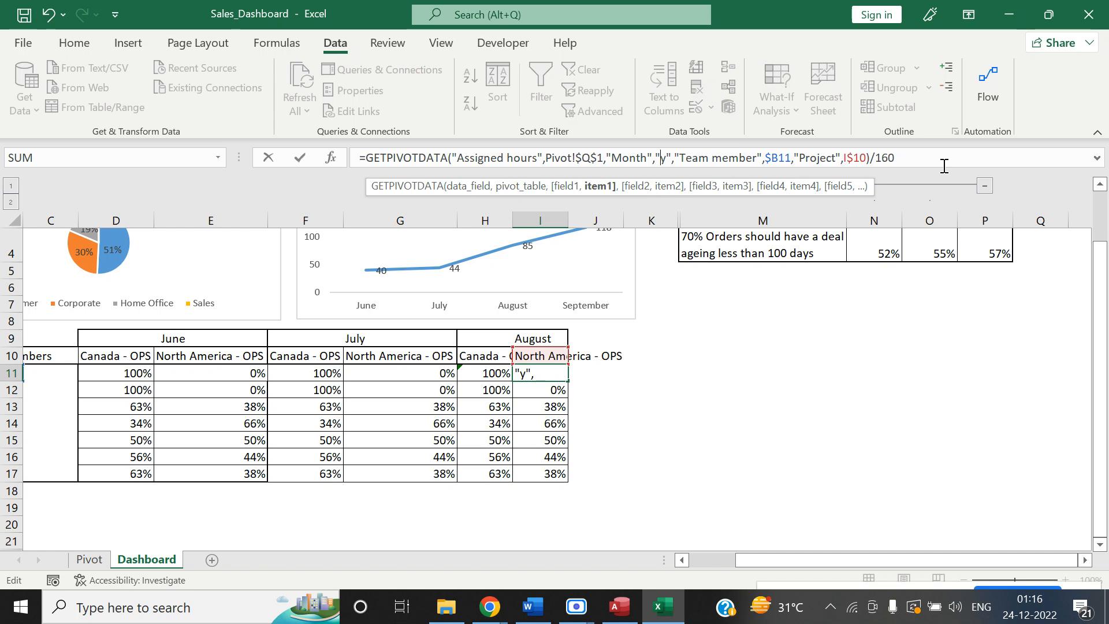
{"action": "key", "text": "Delete"}
{"action": "type", "text": "August"}
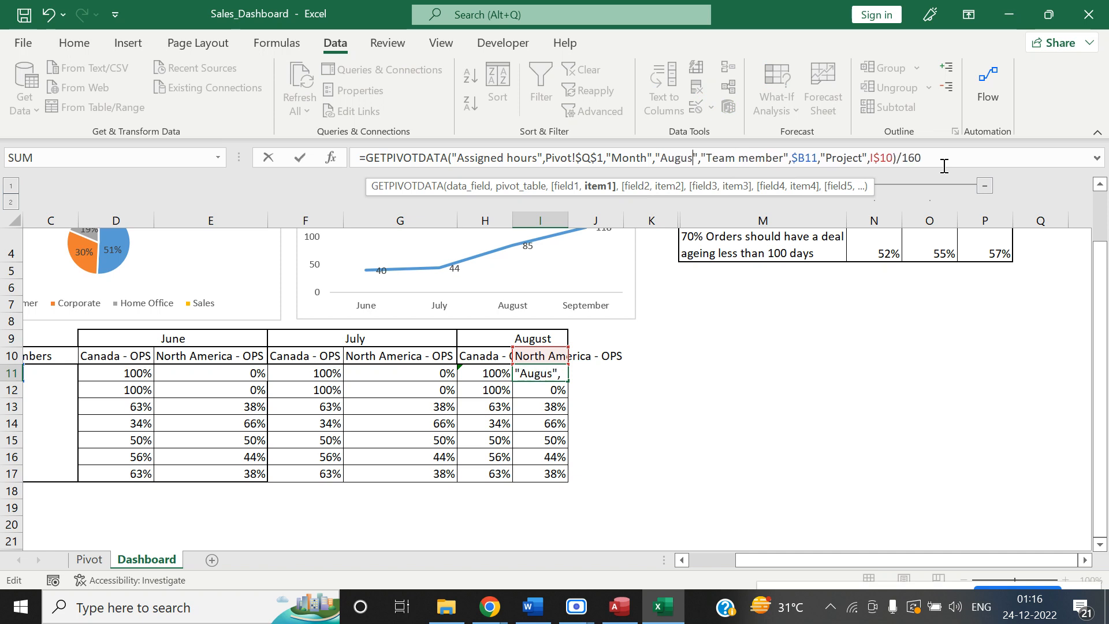
{"action": "key", "text": "Tab"}
Copy the August formulas from H11:I11 down through row 17 for all team members.
{"action": "key", "text": "Left"}
{"action": "key", "text": "Left"}
{"action": "key", "text": "shift+Right"}
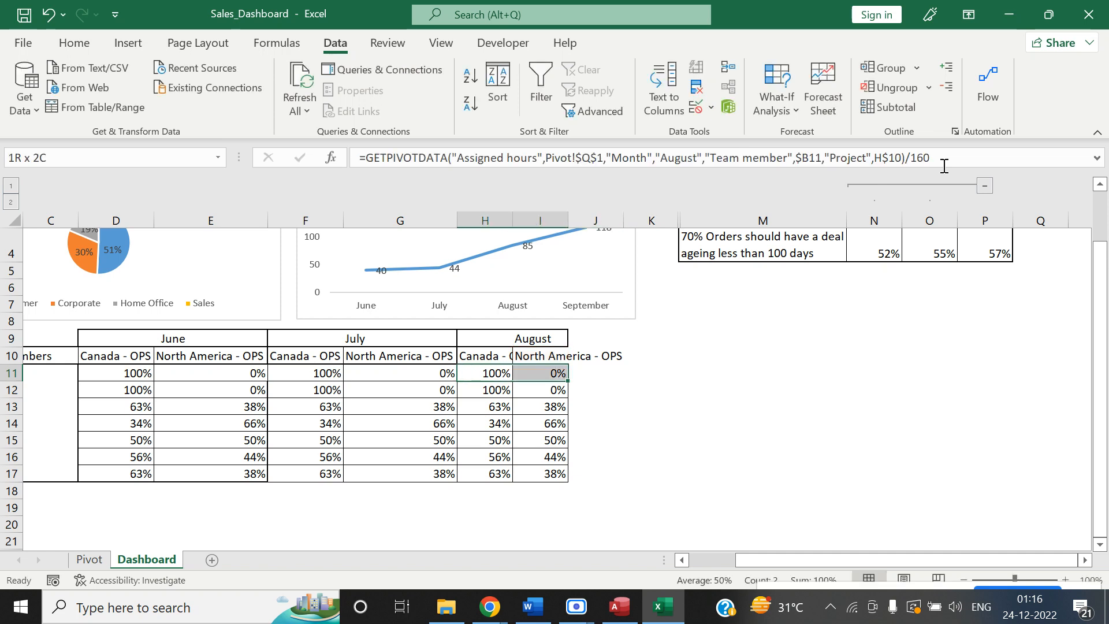
{"action": "key", "text": "ctrl+c"}
{"action": "key", "text": "ctrl+shift+Down"}
{"action": "key", "text": "ctrl+v"}
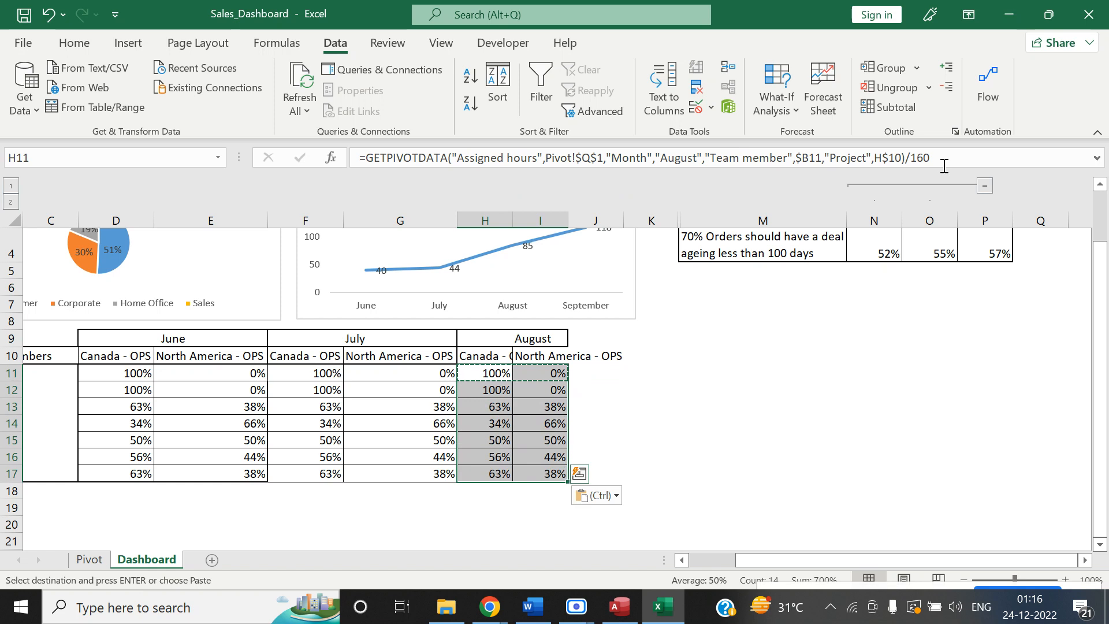
{"action": "key", "text": "Escape"}
Autofit the widths of columns H and I so that the August project headings fit.
{"action": "key", "text": "Up"}
{"action": "double_click", "coordinate": [507, 220]}
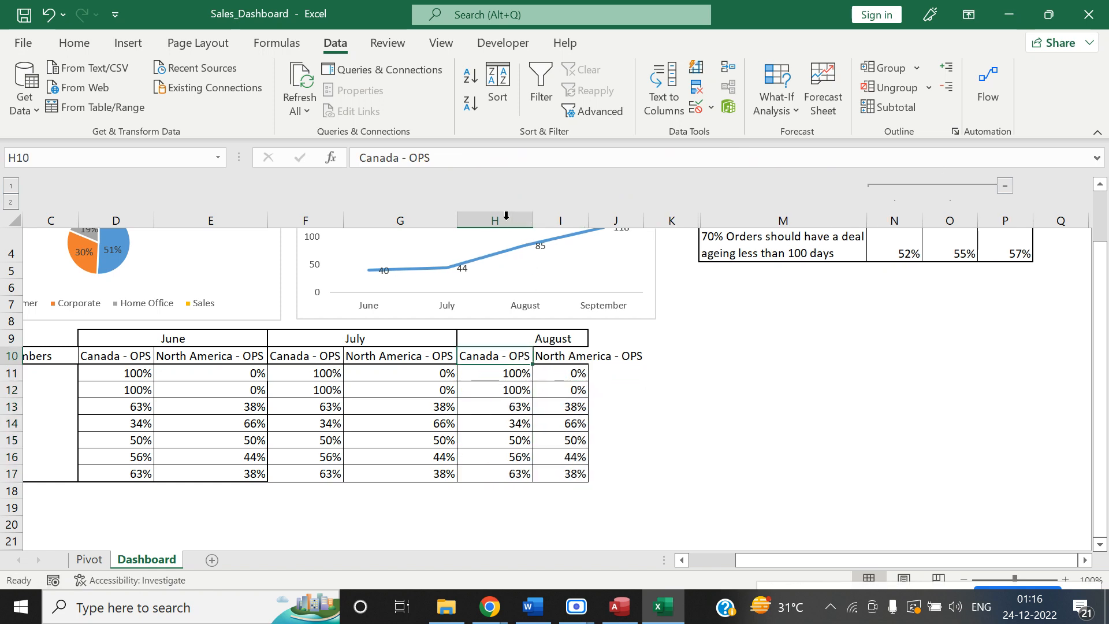
{"action": "left_click", "coordinate": [565, 339]}
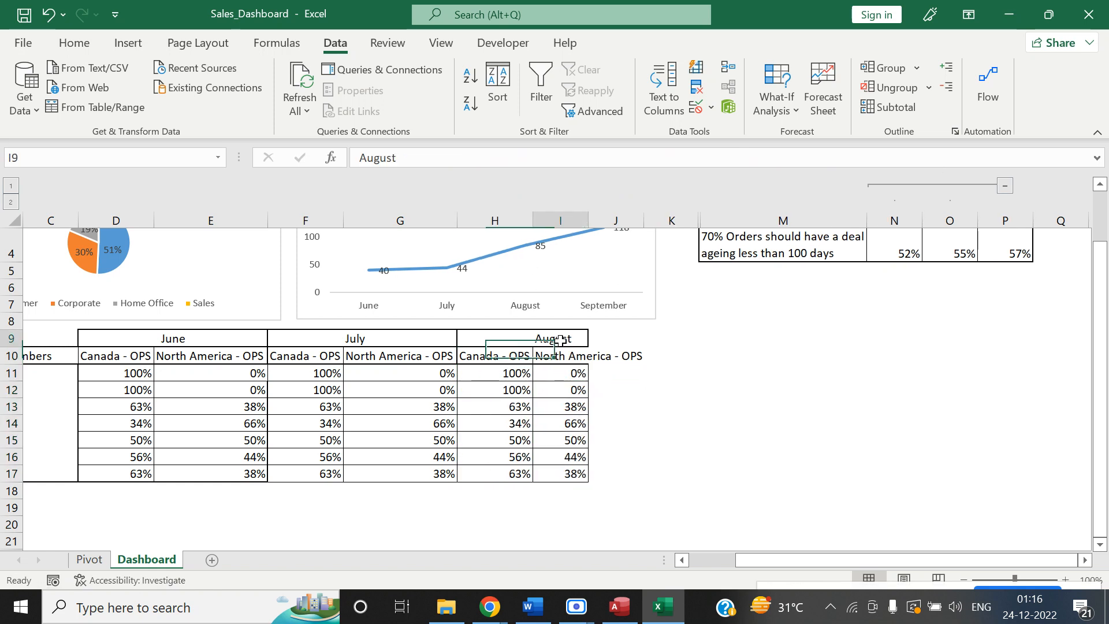
{"action": "double_click", "coordinate": [589, 221]}
{"action": "left_click", "coordinate": [918, 424]}
Copy the August KPI formulas from P3:P4 into Q3:Q4 to fill the September column of the KPI table.
{"action": "scroll", "coordinate": [1104, 417], "scroll_direction": "up", "scroll_amount": 2}
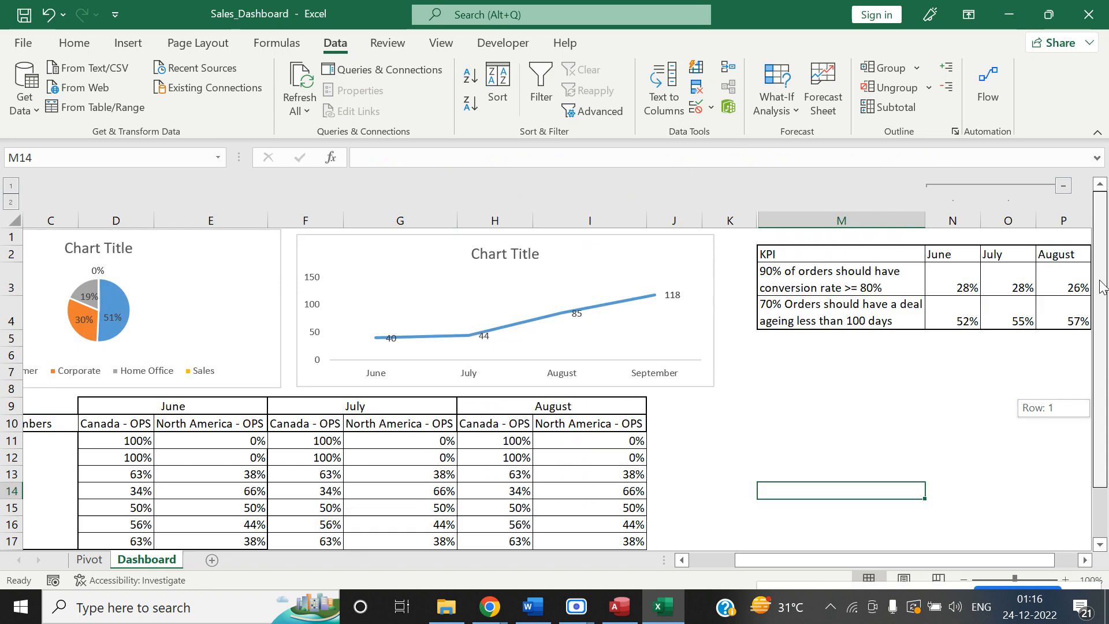
{"action": "left_click_drag", "start_coordinate": [943, 569], "coordinate": [1002, 554]}
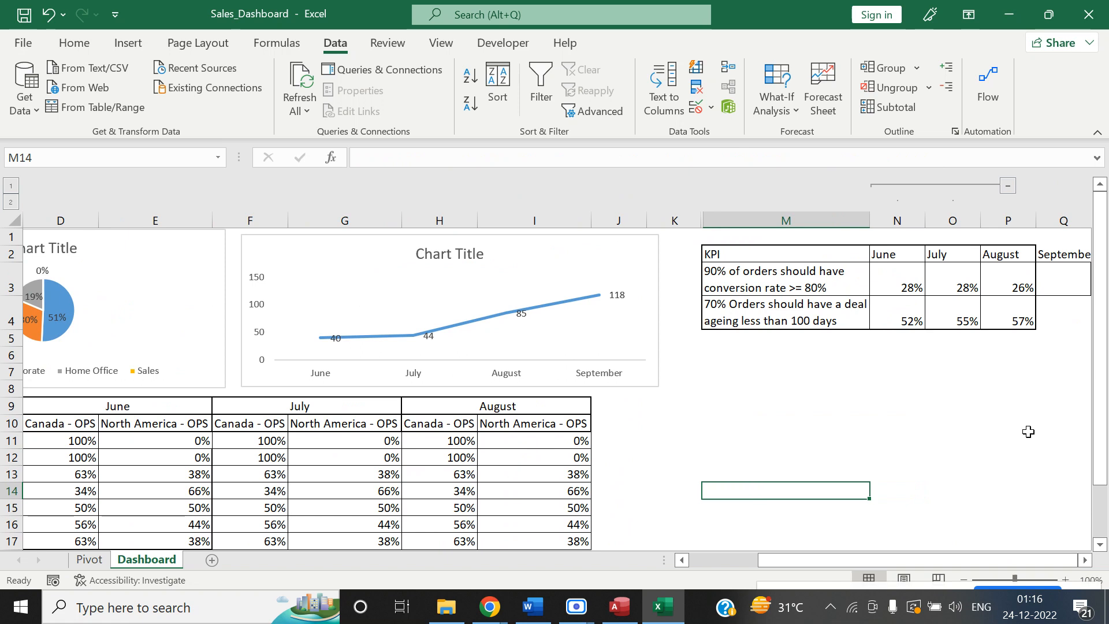
{"action": "left_click", "coordinate": [1015, 268]}
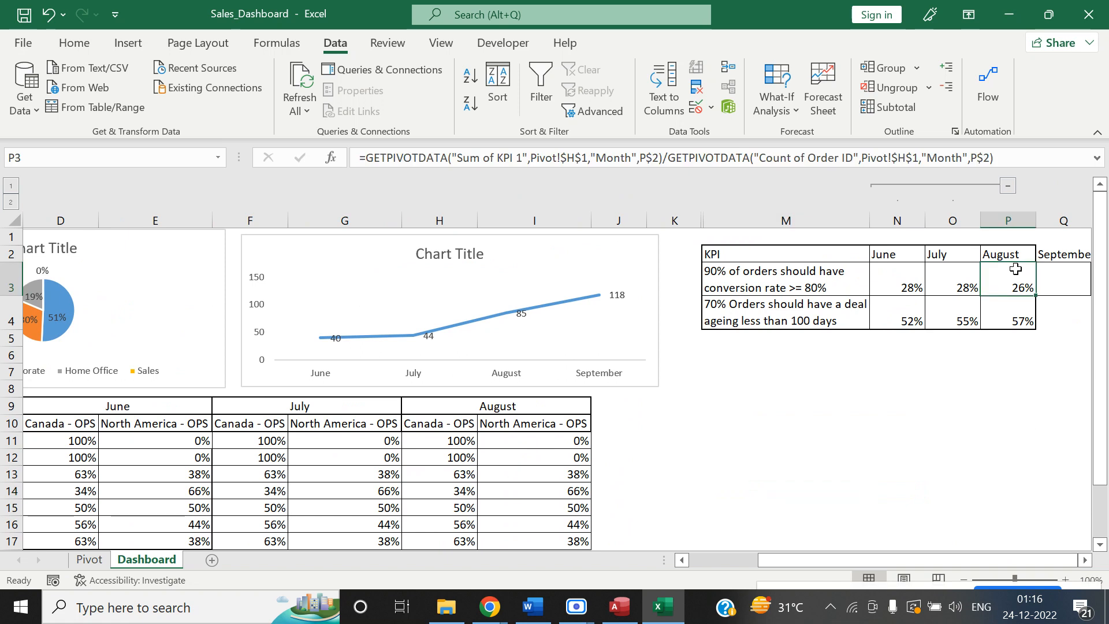
{"action": "key", "text": "shift+Down"}
{"action": "key", "text": "ctrl+c"}
{"action": "key", "text": "Right"}
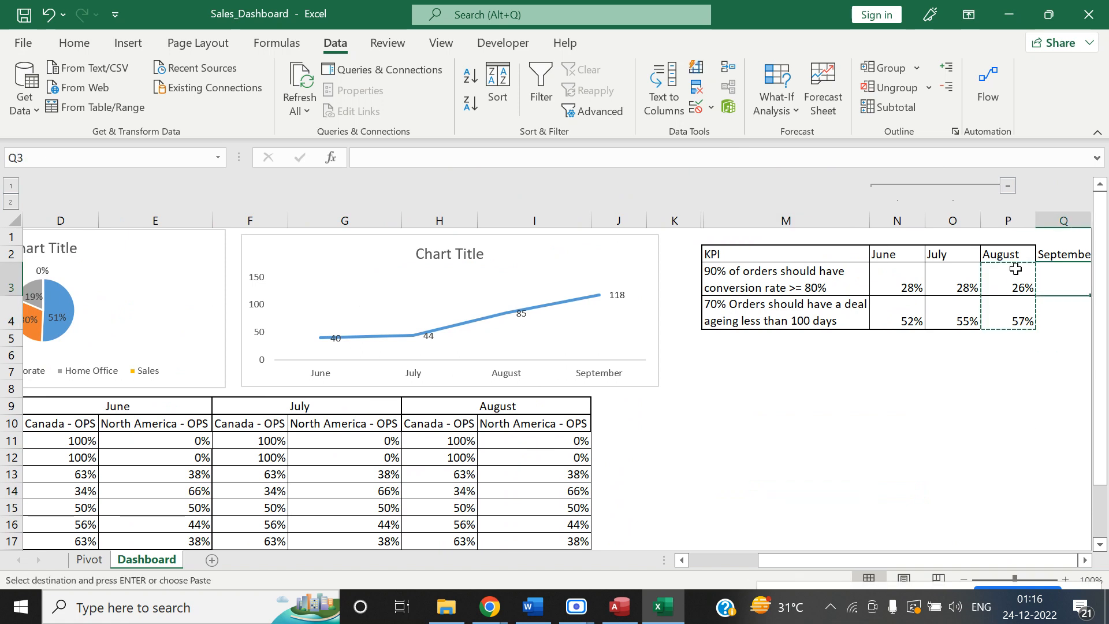
{"action": "key", "text": "ctrl+v"}
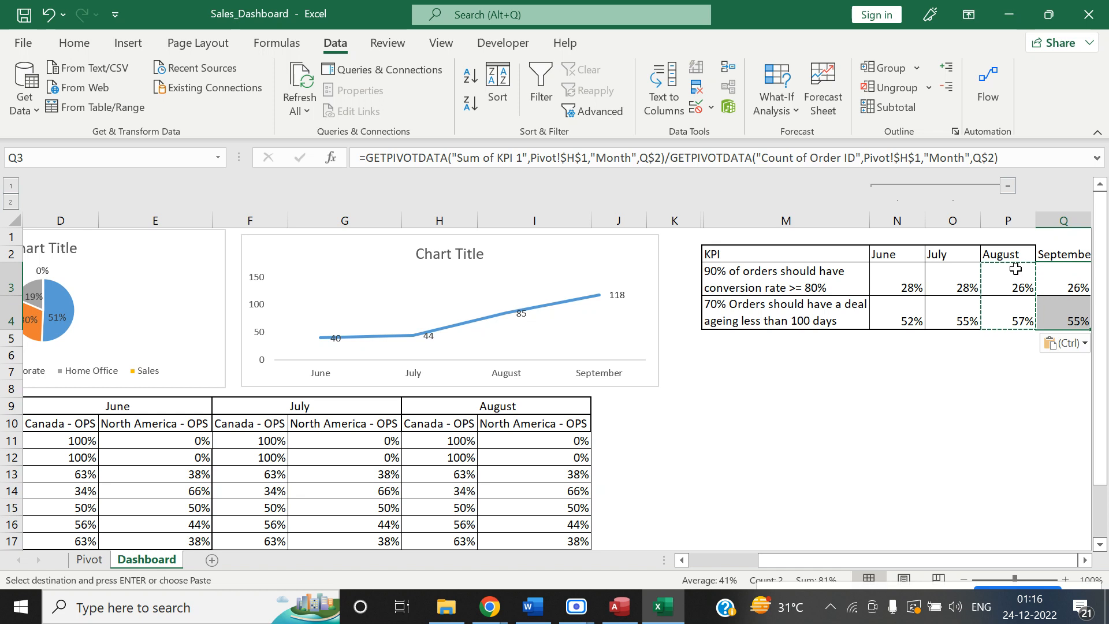
{"action": "key", "text": "Return"}
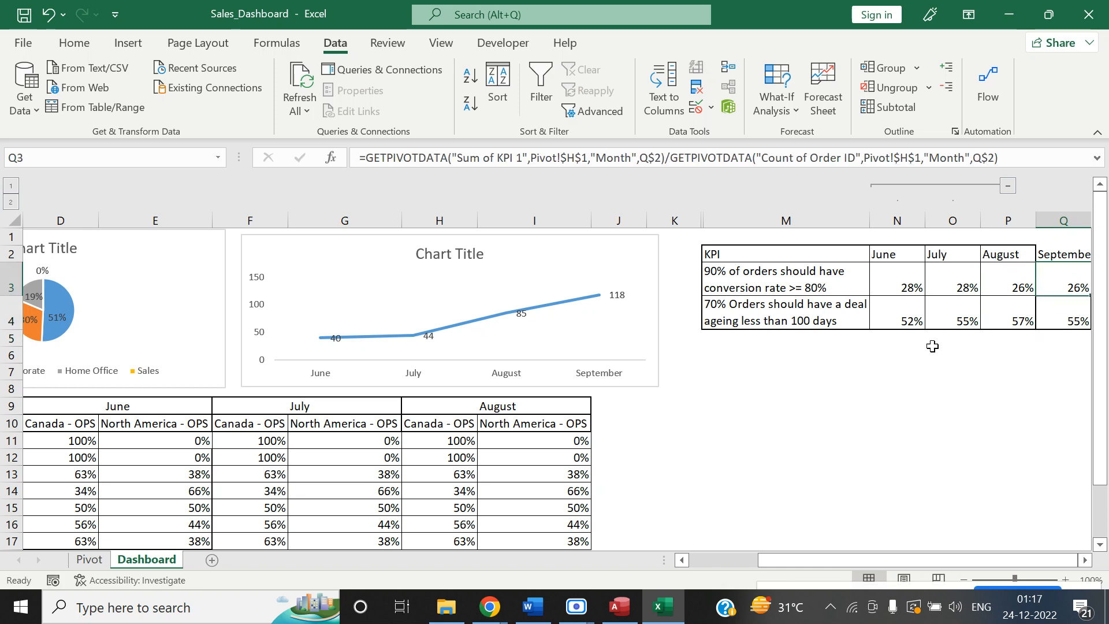
{"action": "left_click_drag", "start_coordinate": [810, 560], "coordinate": [717, 567]}
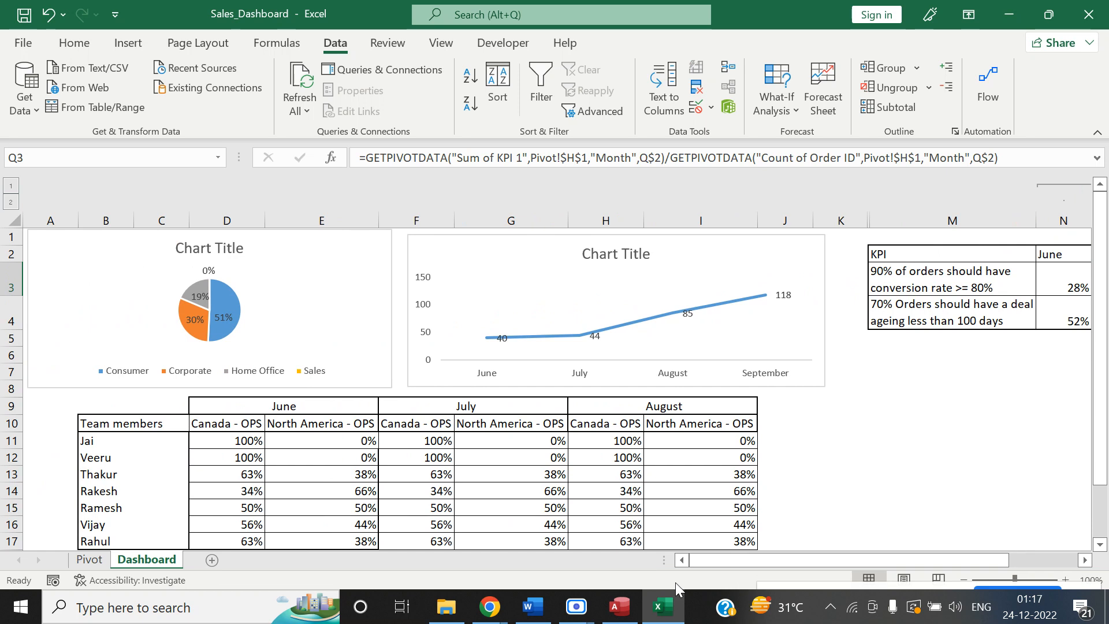
{"action": "left_click", "coordinate": [446, 607]}
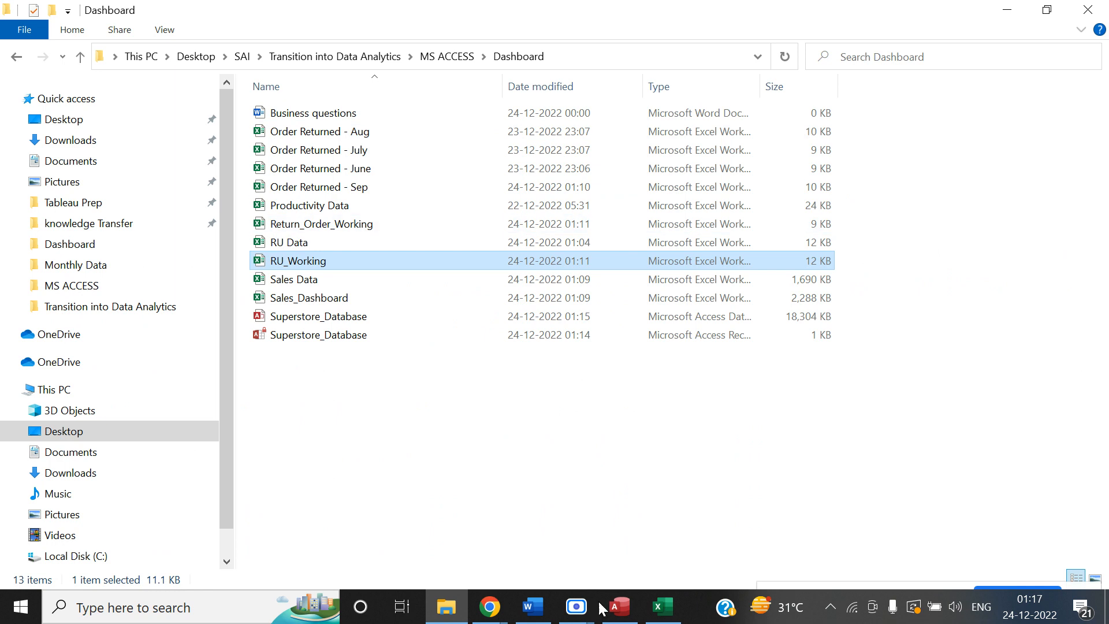
{"action": "left_click", "coordinate": [619, 606]}
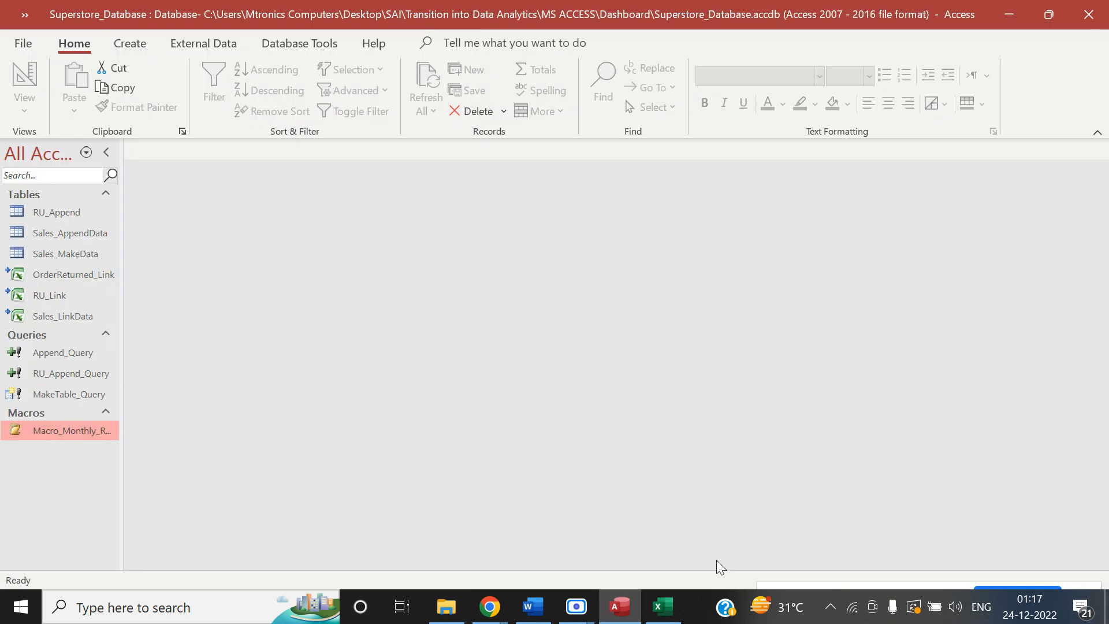
{"action": "left_click", "coordinate": [663, 607]}
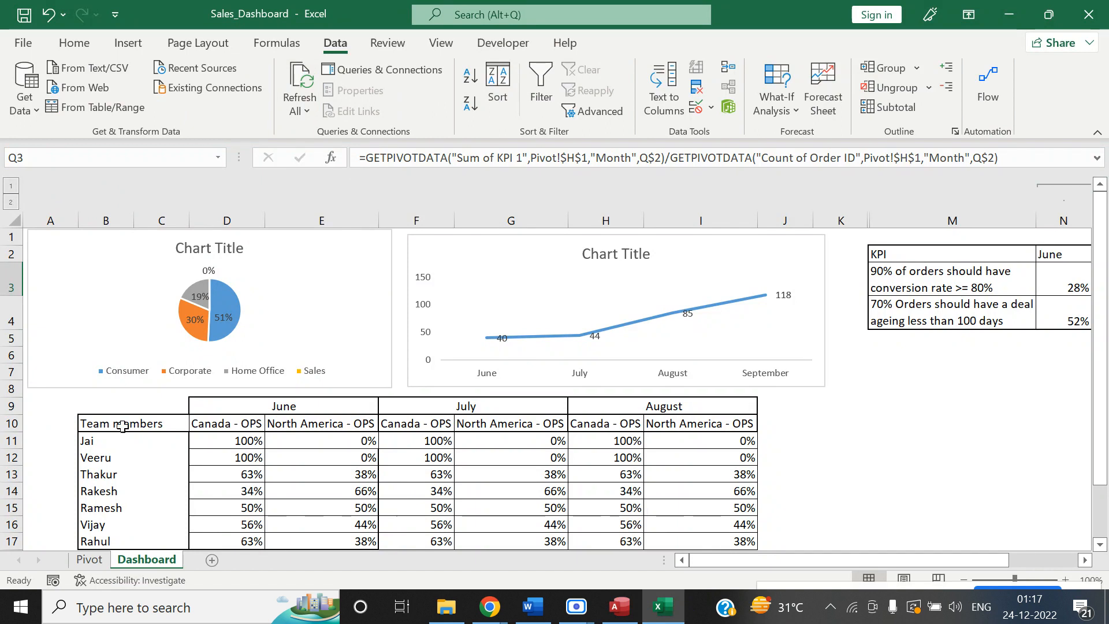
Save the updated Sales_Dashboard workbook.
{"action": "left_click_drag", "start_coordinate": [789, 563], "coordinate": [857, 563]}
{"action": "left_click", "coordinate": [861, 426]}
{"action": "key", "text": "ctrl+s"}
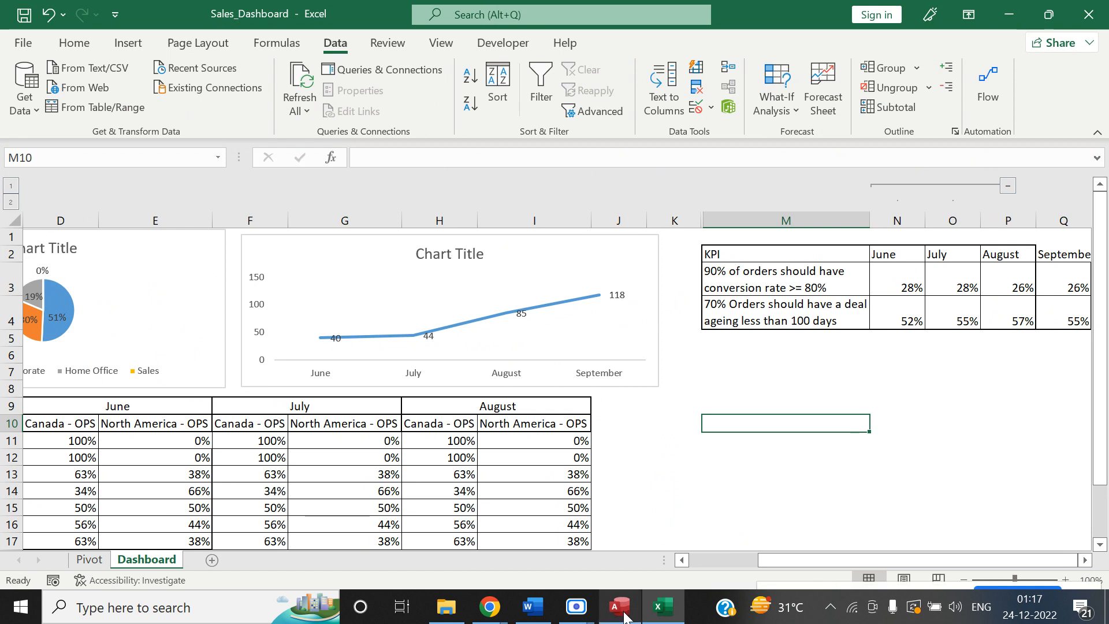
Switch to the Superstore_Database in Access, examine the actions available in a new blank macro, and close it.
{"action": "mouse_move", "coordinate": [619, 606]}
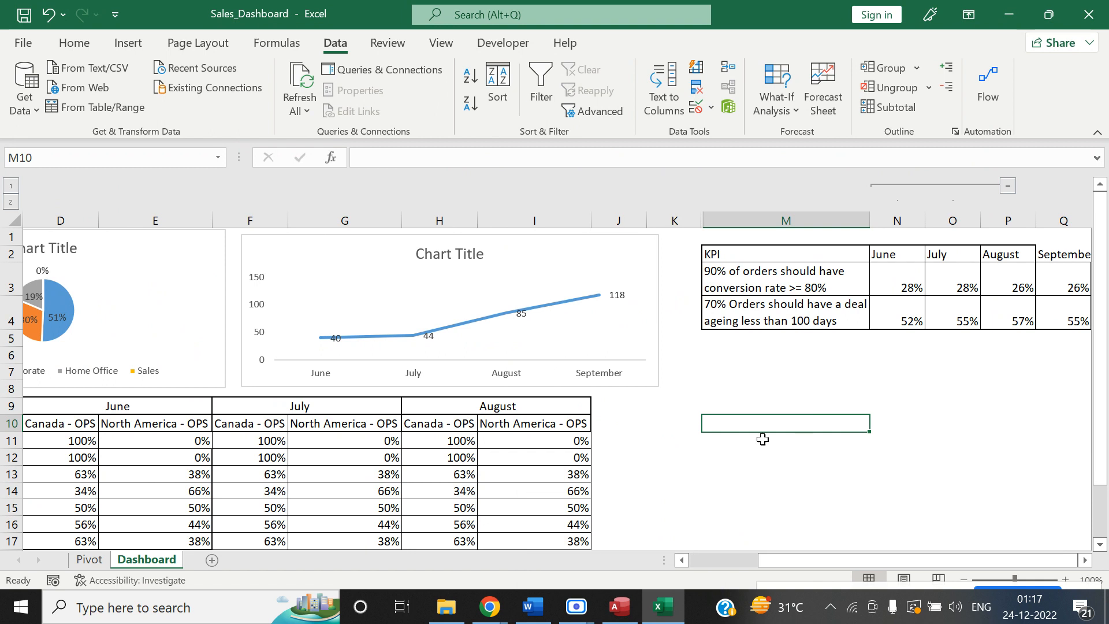
{"action": "left_click", "coordinate": [455, 609]}
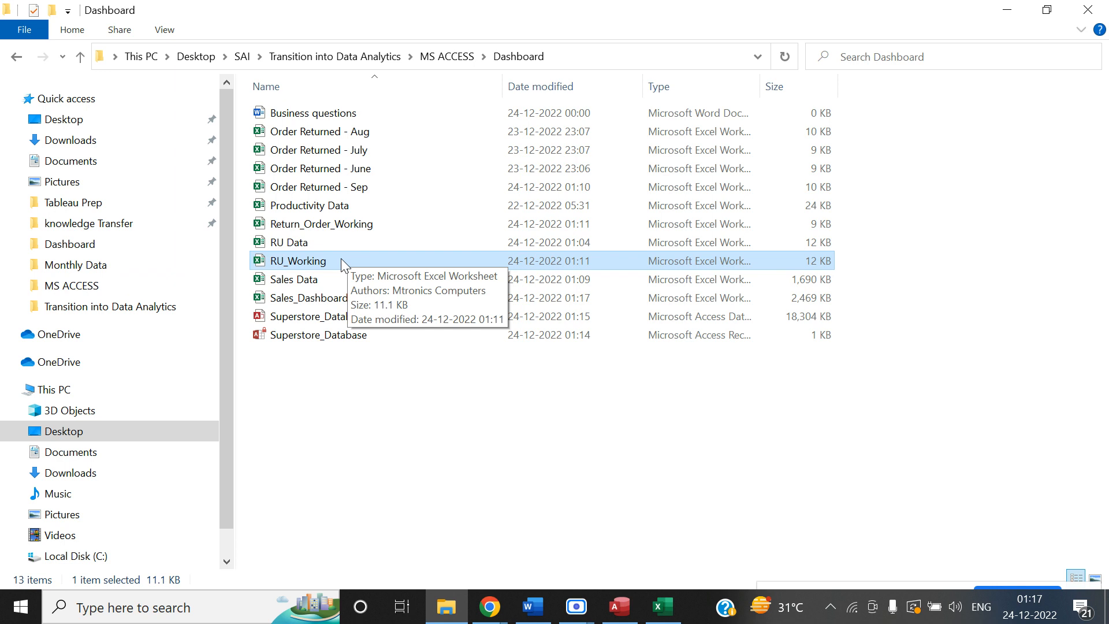
{"action": "left_click", "coordinate": [619, 606]}
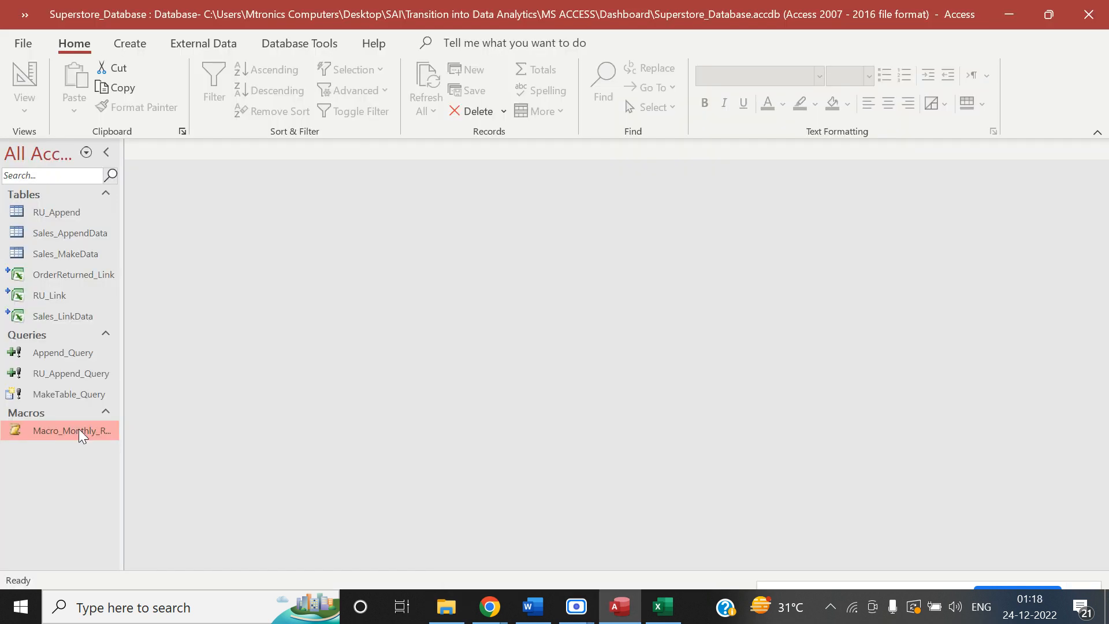
{"action": "left_click", "coordinate": [142, 48]}
{"action": "left_click", "coordinate": [734, 87]}
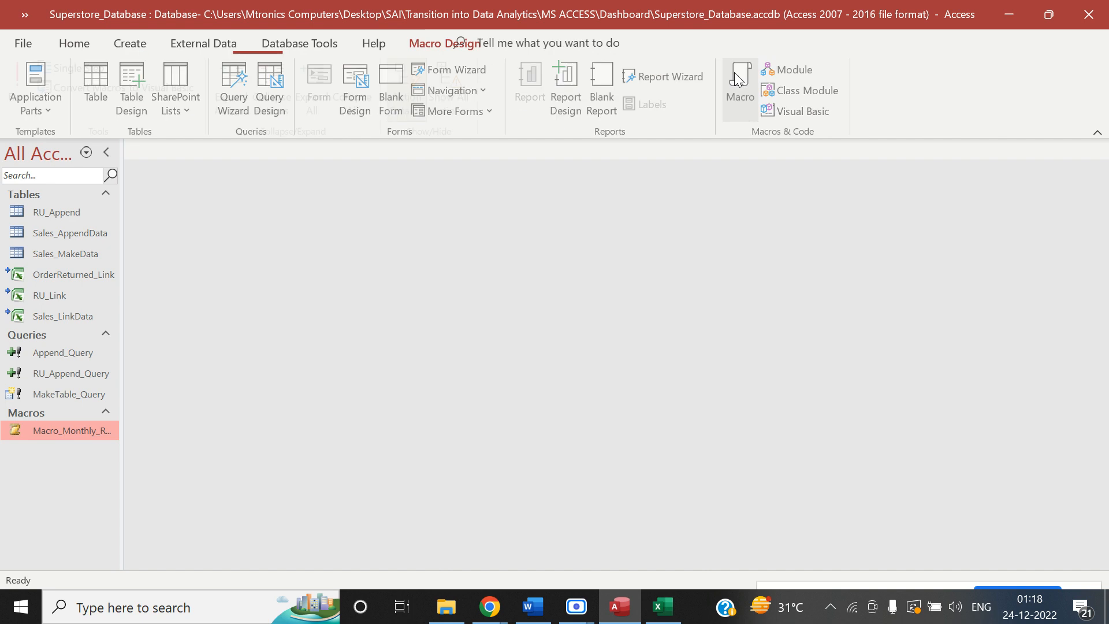
{"action": "left_click", "coordinate": [319, 184]}
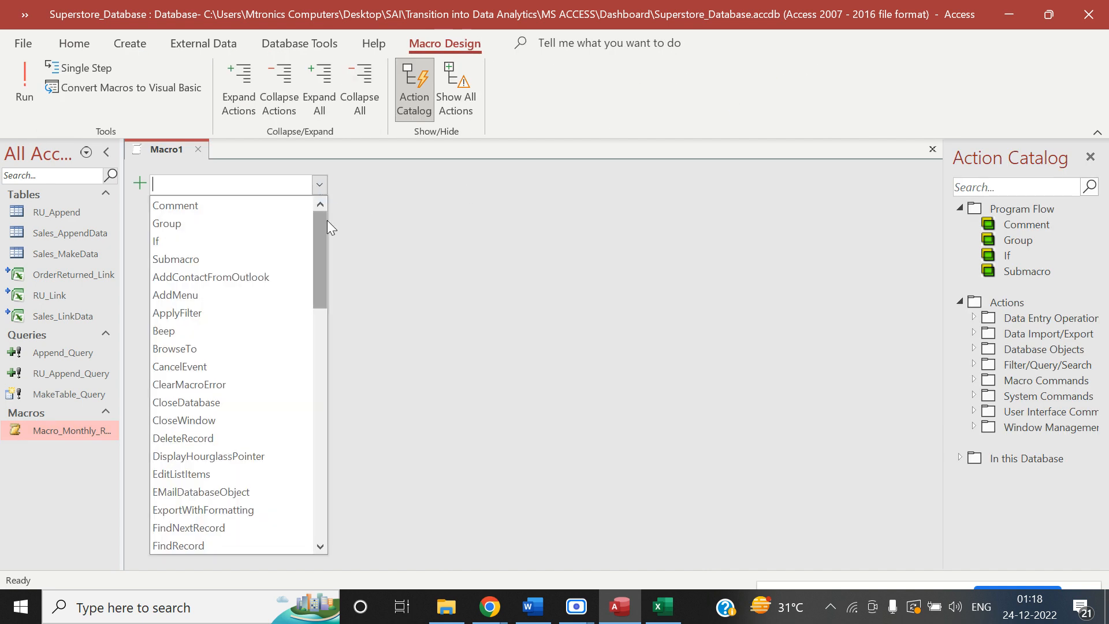
{"action": "left_click_drag", "start_coordinate": [327, 271], "coordinate": [312, 223]}
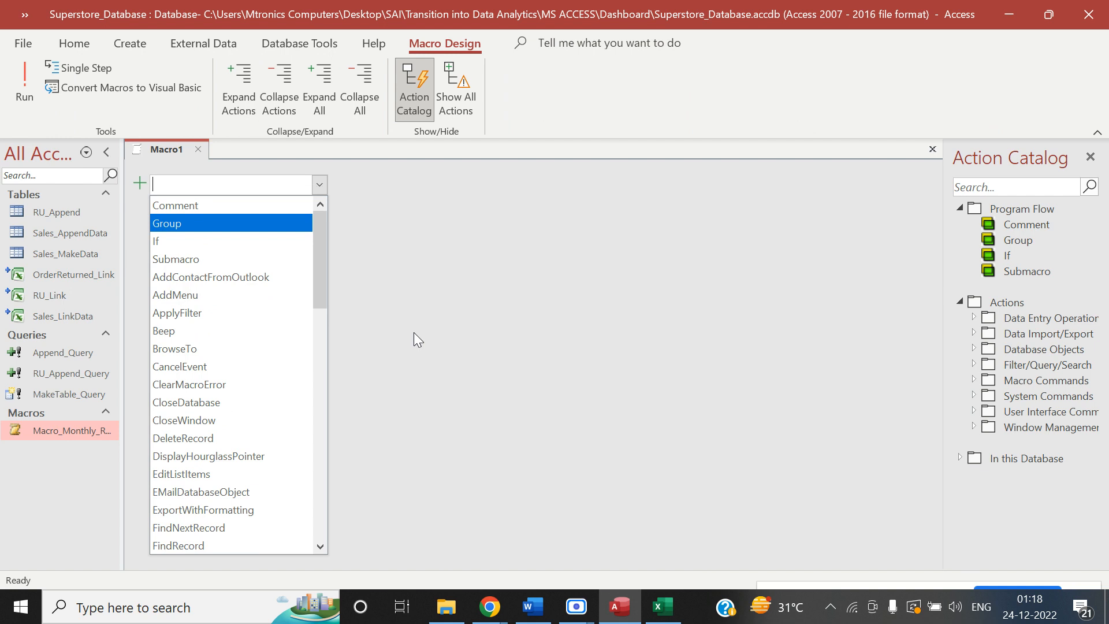
{"action": "left_click", "coordinate": [55, 397]}
{"action": "left_click", "coordinate": [90, 255]}
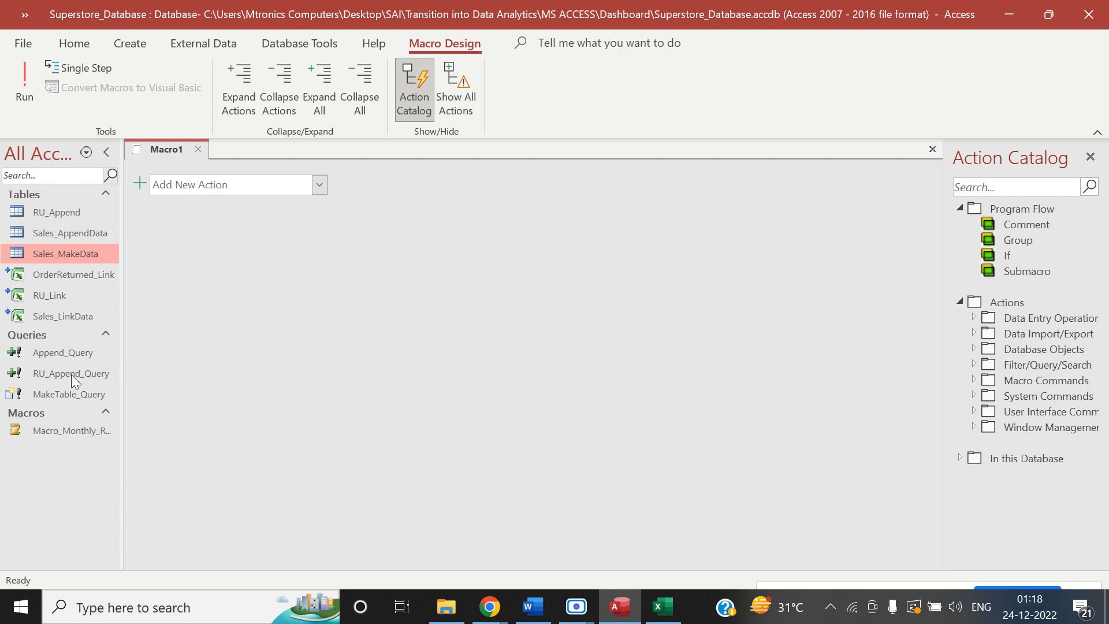
{"action": "left_click", "coordinate": [201, 152]}
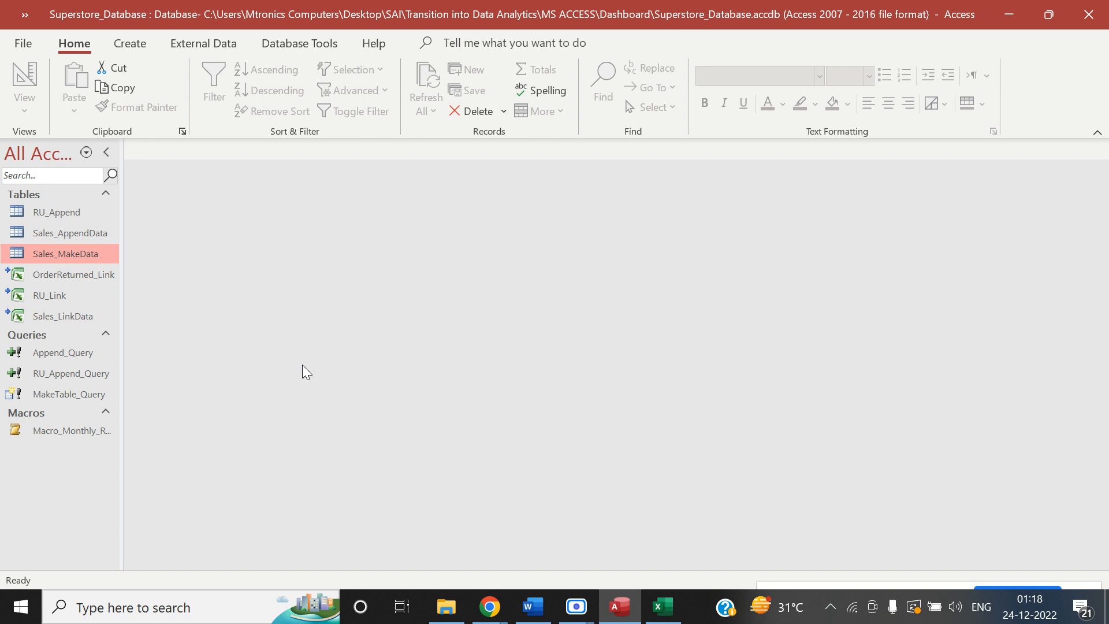
Widen the Access navigation pane so that the full object names fit.
{"action": "mouse_move", "coordinate": [441, 622]}
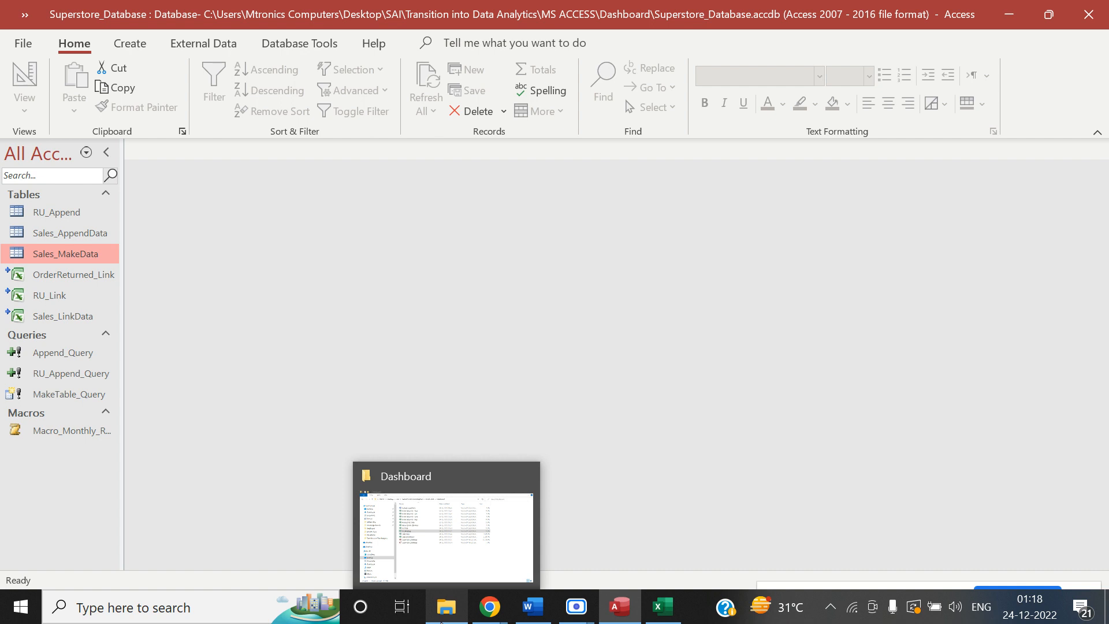
{"action": "left_click", "coordinate": [622, 611]}
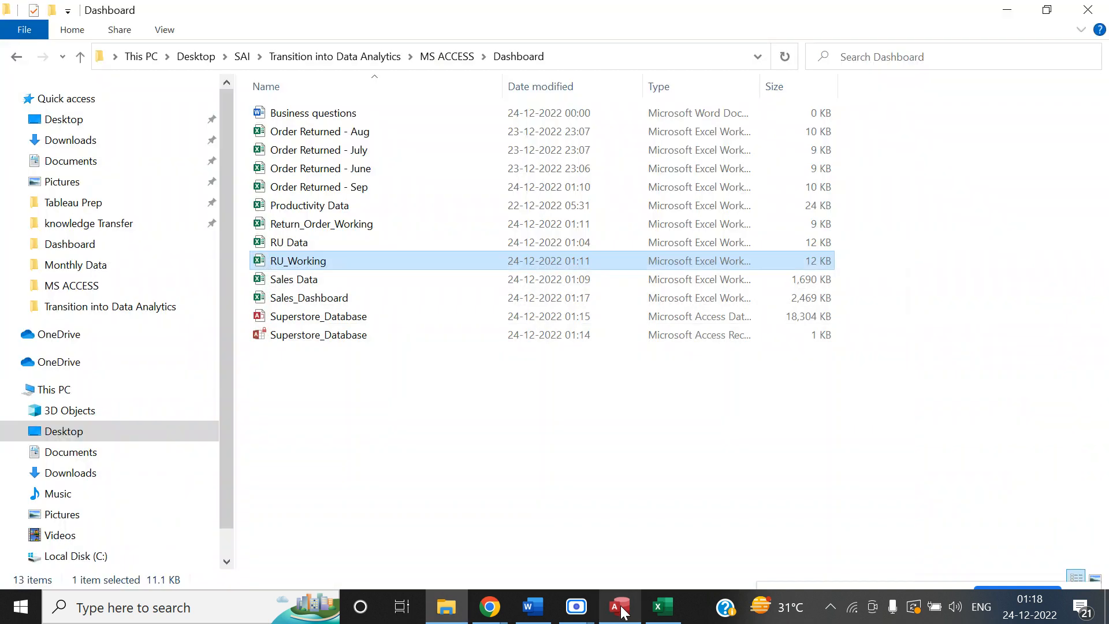
{"action": "left_click", "coordinate": [622, 610]}
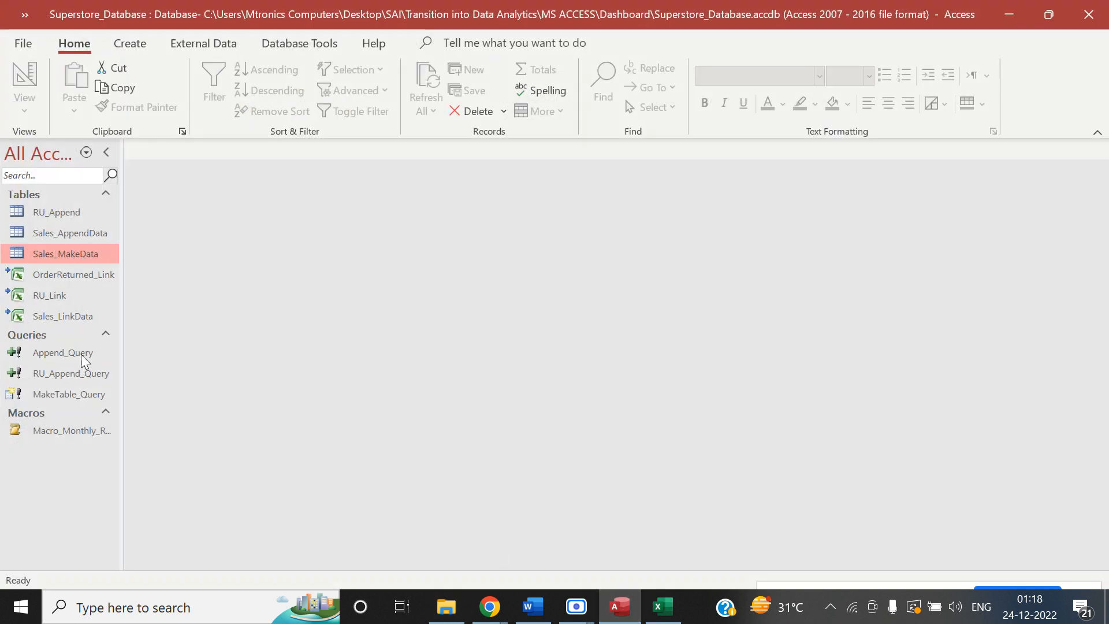
{"action": "left_click", "coordinate": [97, 395]}
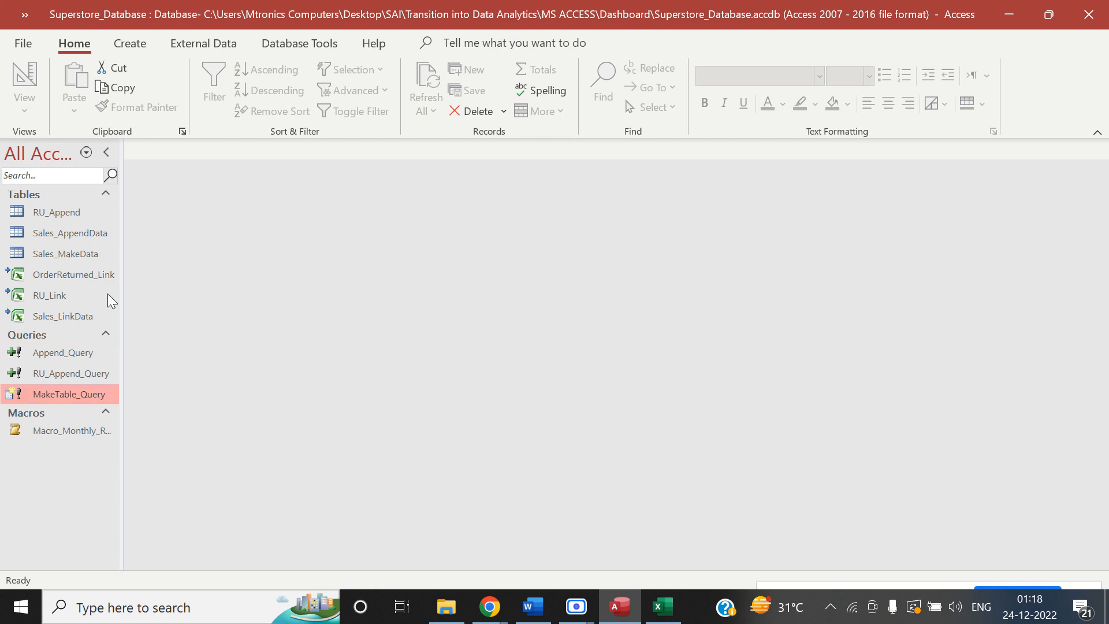
{"action": "left_click_drag", "start_coordinate": [120, 289], "coordinate": [166, 307]}
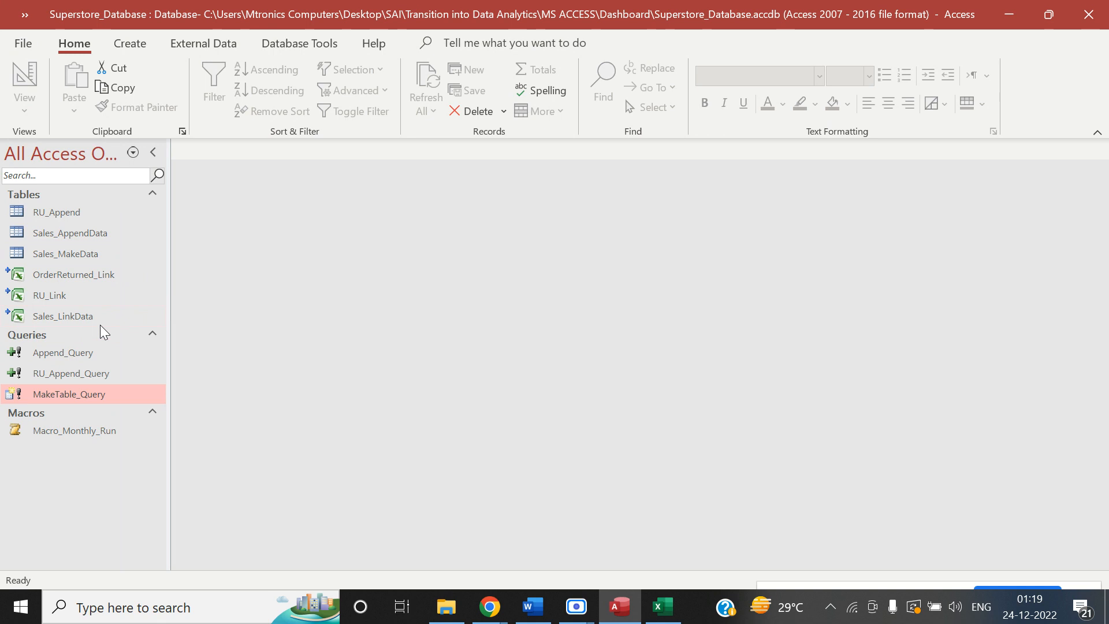
Open MakeTable_Query in Design View.
{"action": "mouse_move", "coordinate": [119, 277]}
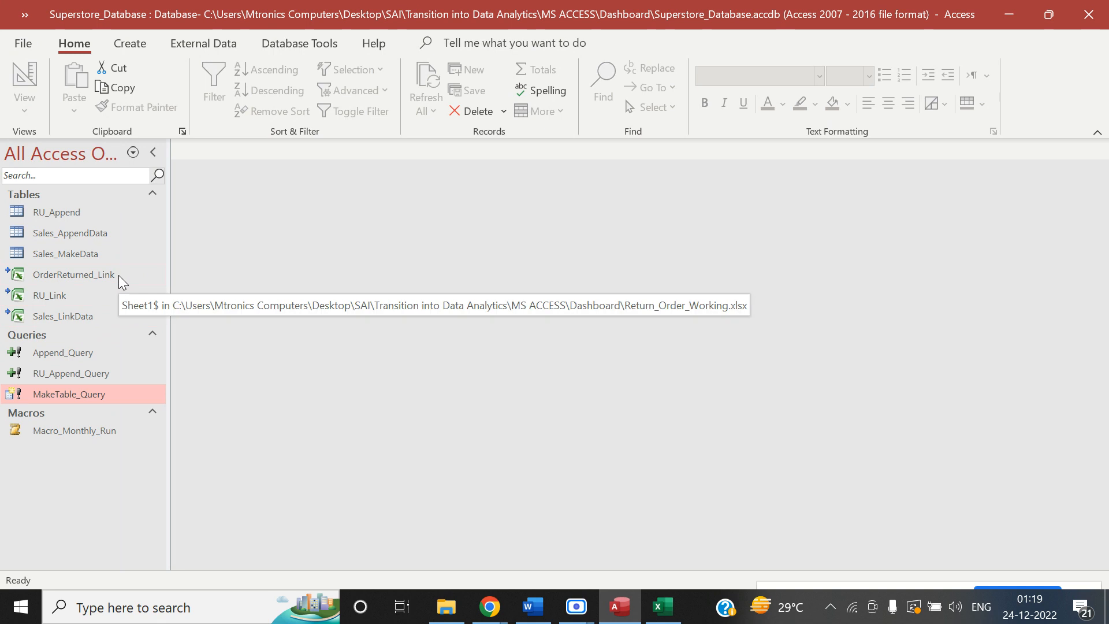
{"action": "left_click", "coordinate": [106, 233]}
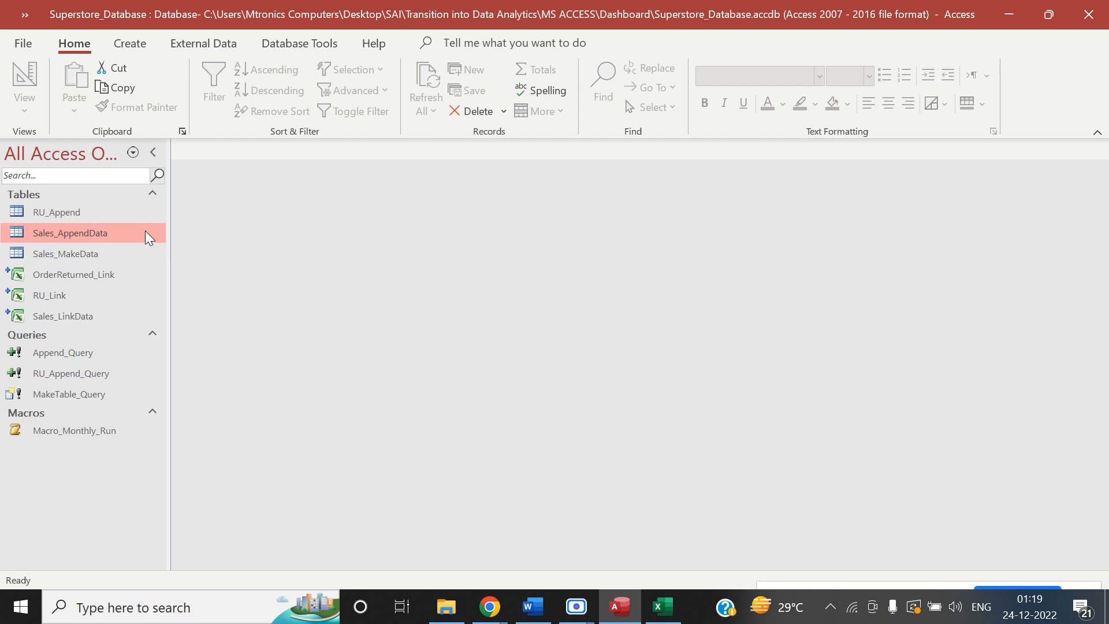
{"action": "right_click", "coordinate": [145, 231]}
{"action": "key", "text": "Escape"}
{"action": "right_click", "coordinate": [107, 395]}
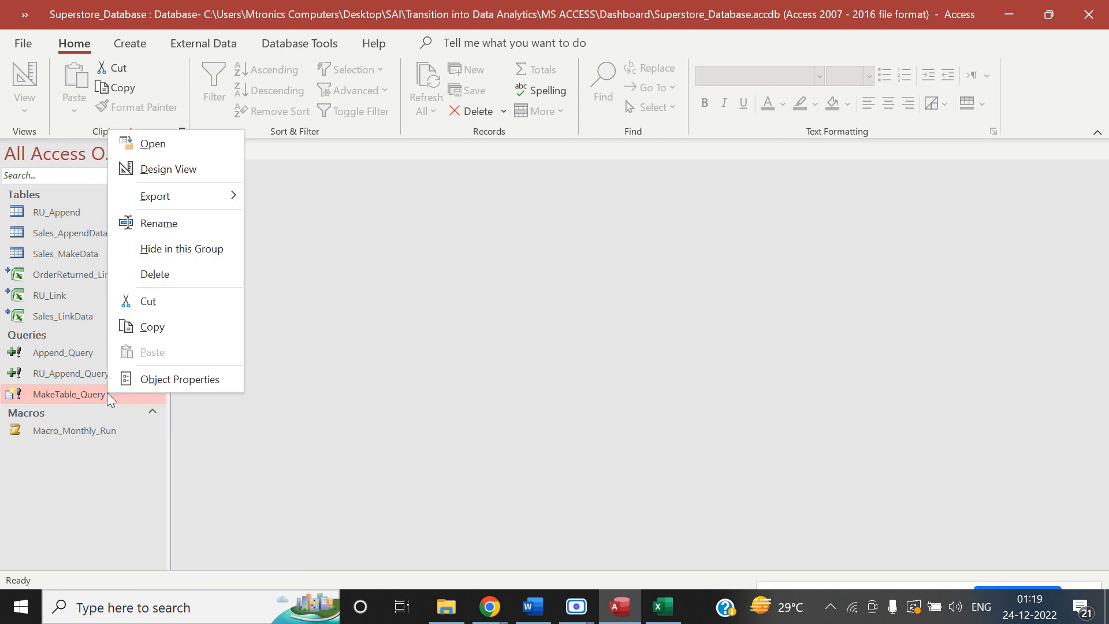
{"action": "left_click", "coordinate": [174, 171]}
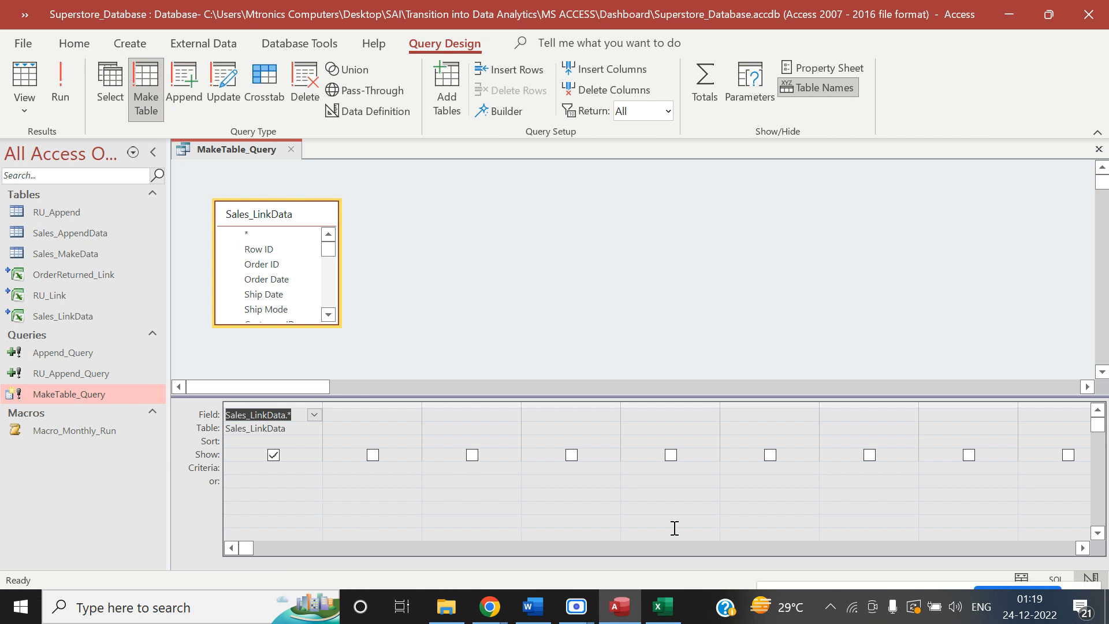
Examine the Sales_LinkData fields offered for the second column of MakeTable_Query and the commands available in Access.
{"action": "left_click", "coordinate": [393, 416]}
{"action": "left_click", "coordinate": [413, 415]}
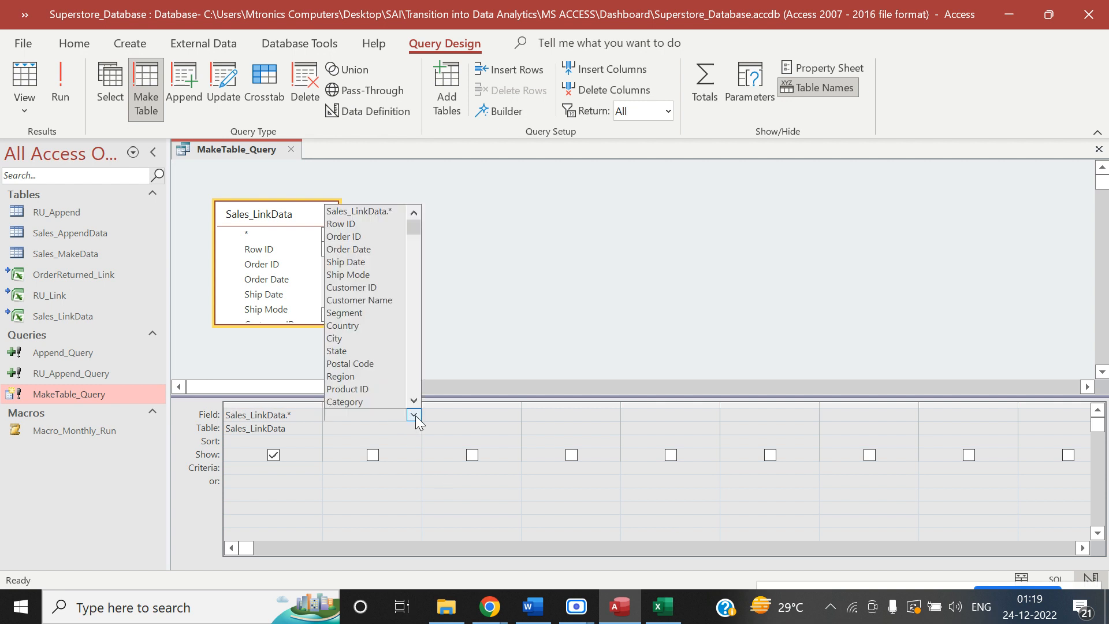
{"action": "left_click", "coordinate": [463, 293]}
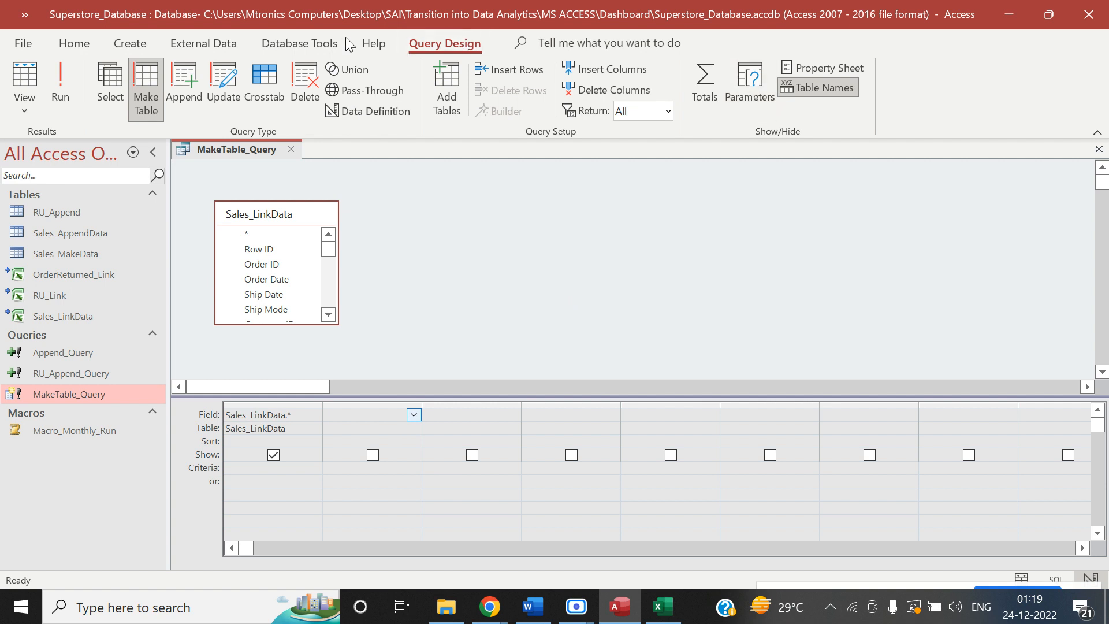
{"action": "left_click", "coordinate": [123, 45]}
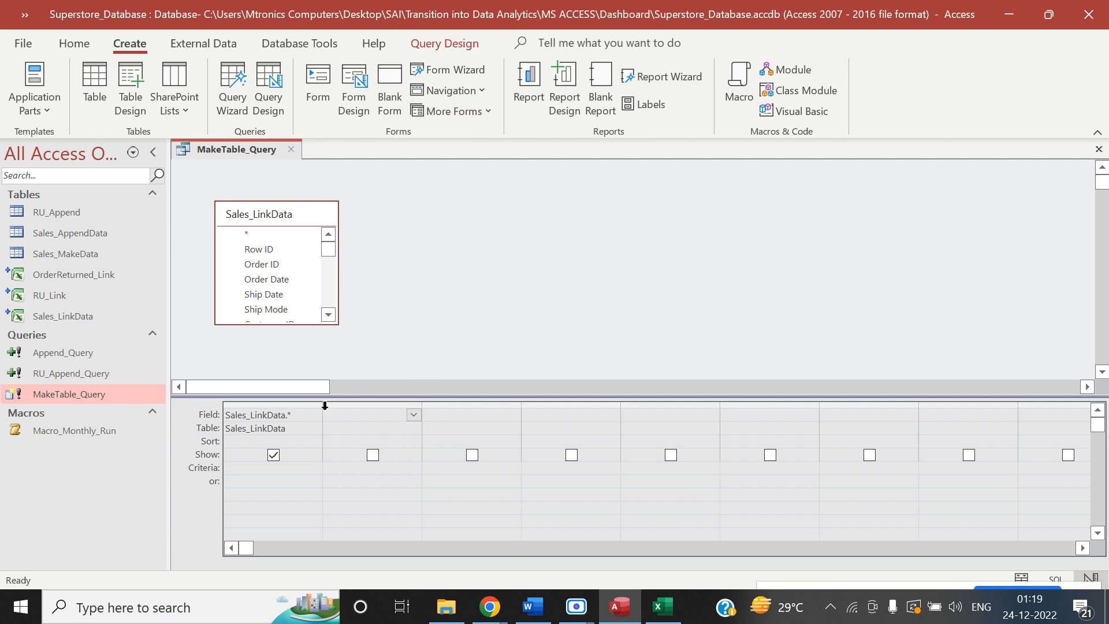
{"action": "left_click", "coordinate": [222, 43]}
{"action": "left_click", "coordinate": [307, 53]}
{"action": "left_click", "coordinate": [375, 47]}
{"action": "left_click", "coordinate": [438, 52]}
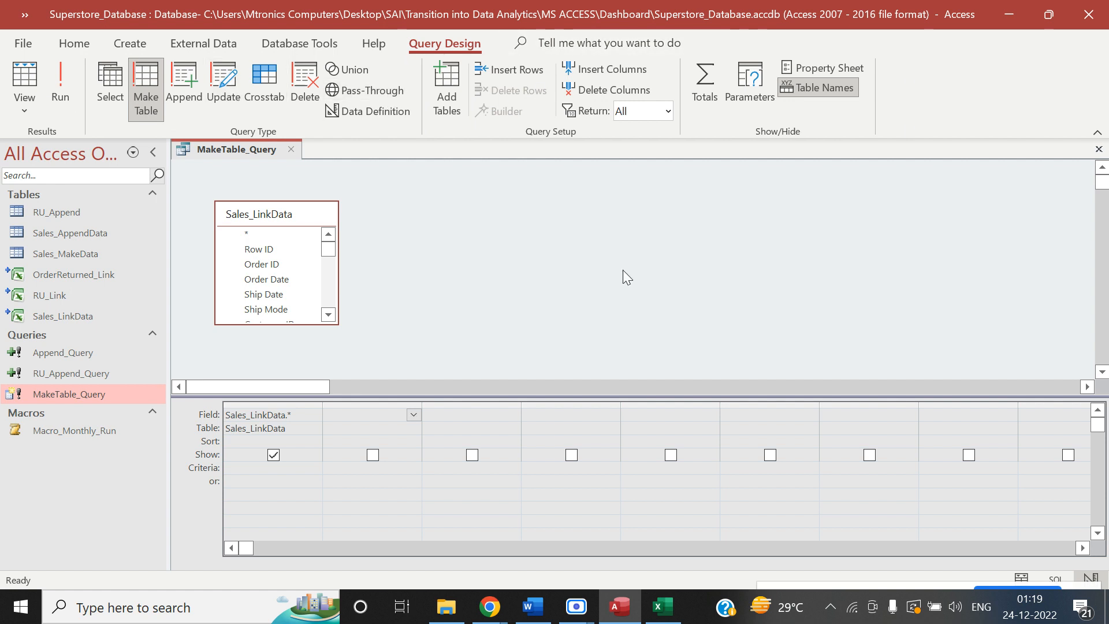
{"action": "left_click", "coordinate": [369, 415]}
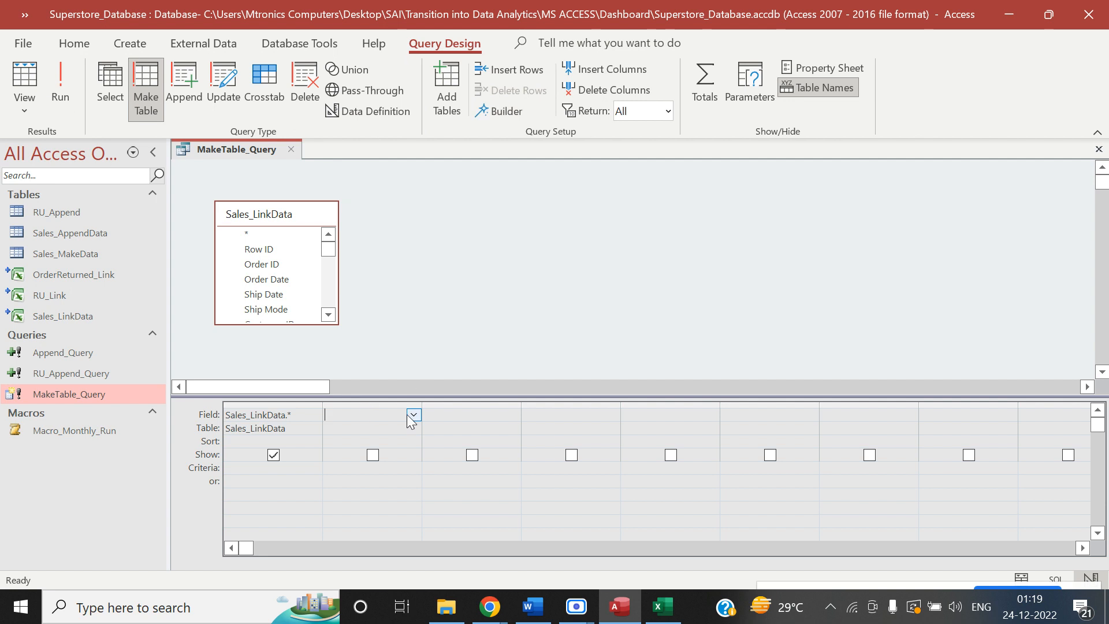
{"action": "left_click", "coordinate": [413, 414]}
{"action": "left_click", "coordinate": [540, 309]}
{"action": "left_click", "coordinate": [451, 616]}
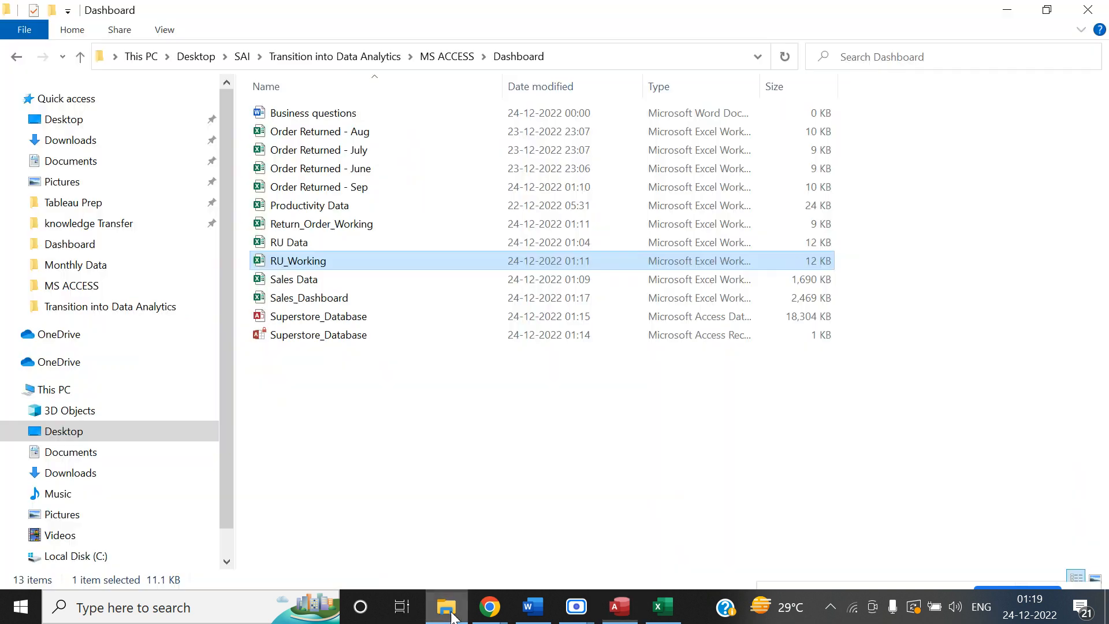
{"action": "left_click", "coordinate": [451, 616]}
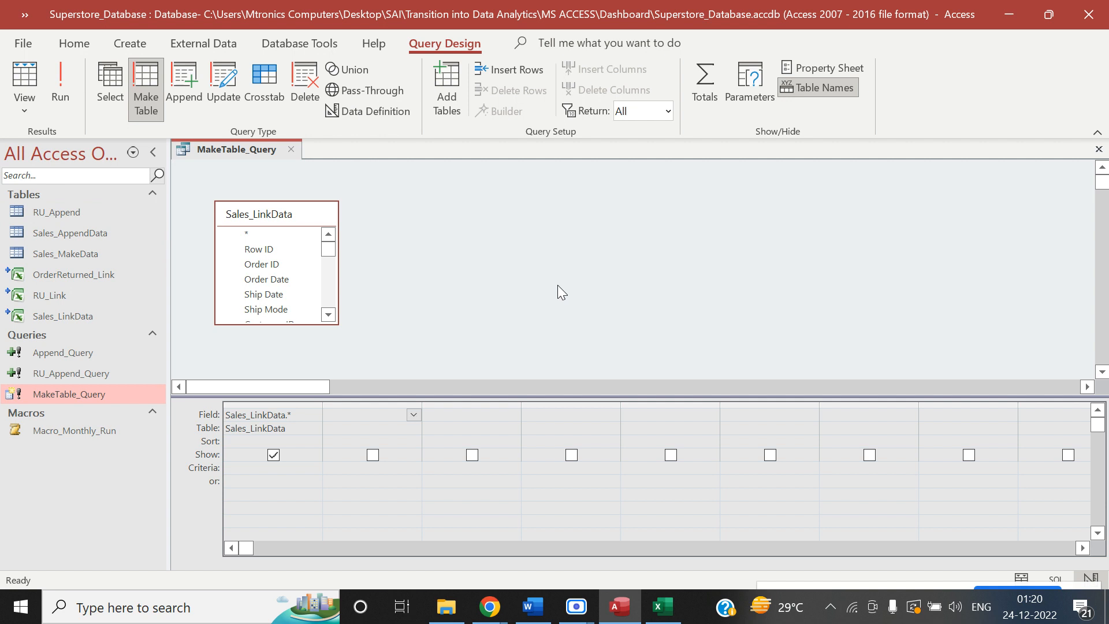
Close MakeTable_Query, glance at the Sales_Dashboard workbook in Excel, and bring up the Dashboard folder in File Explorer.
{"action": "left_click", "coordinate": [294, 152]}
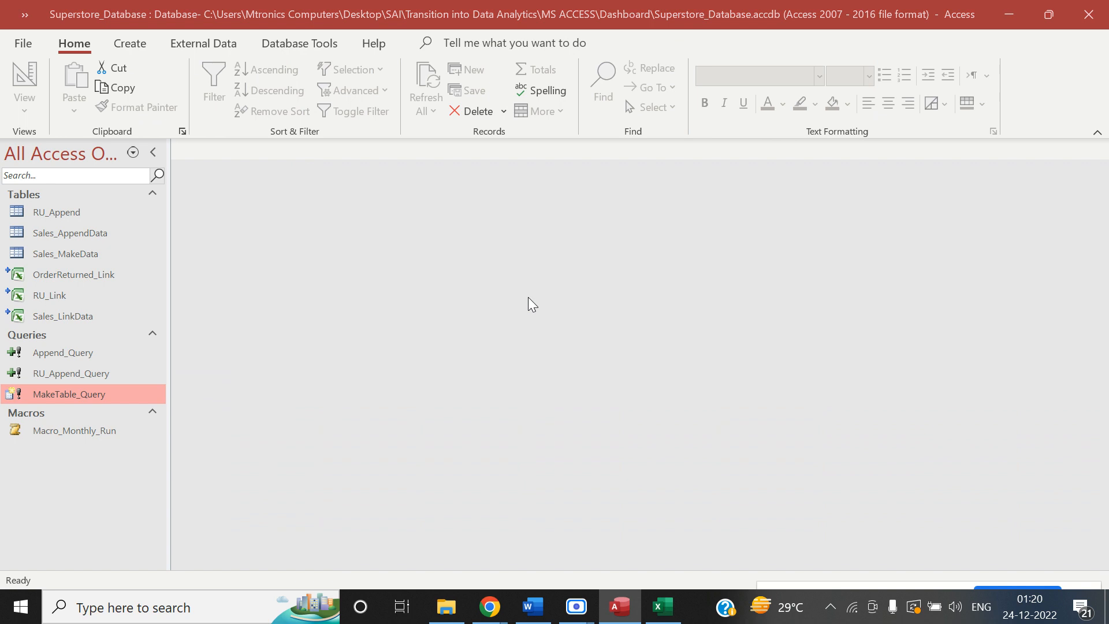
{"action": "key", "text": "alt+Tab"}
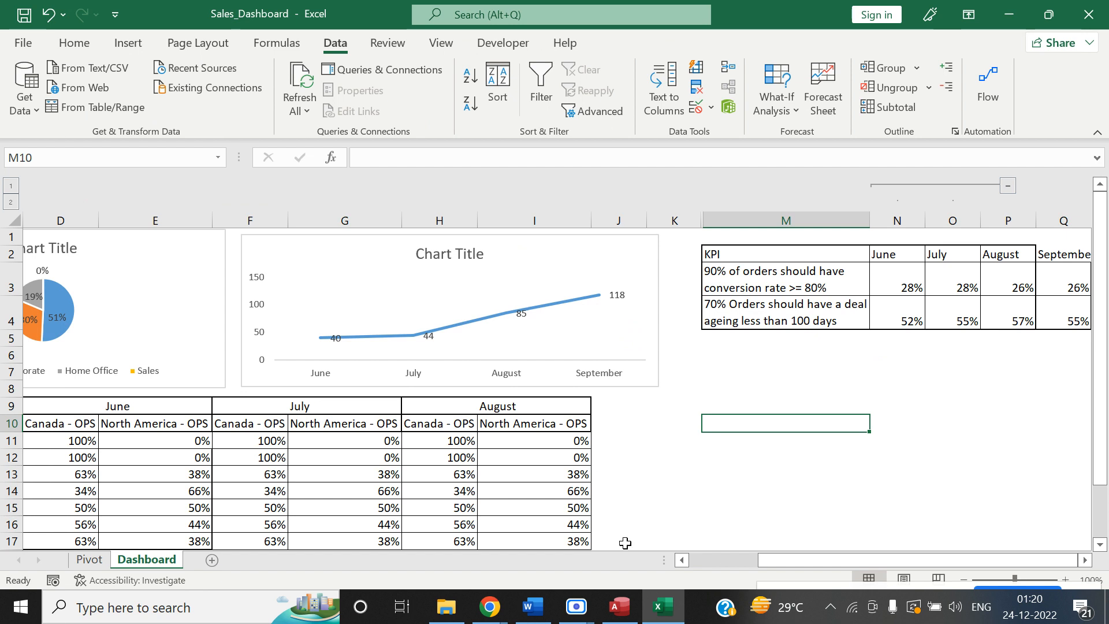
{"action": "left_click", "coordinate": [634, 607]}
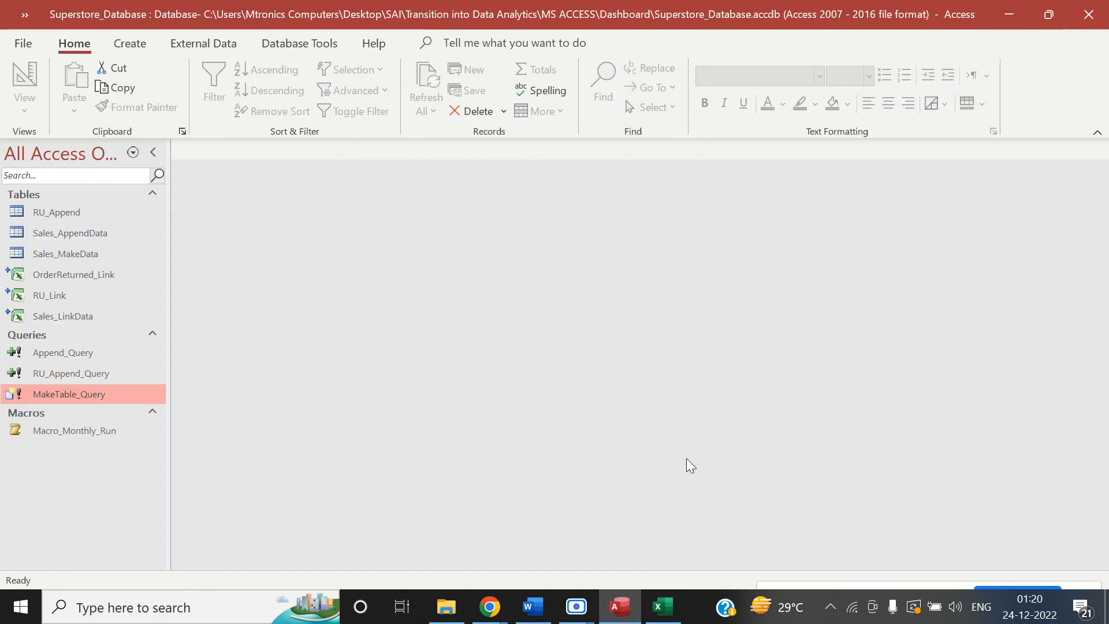
{"action": "left_click", "coordinate": [457, 607]}
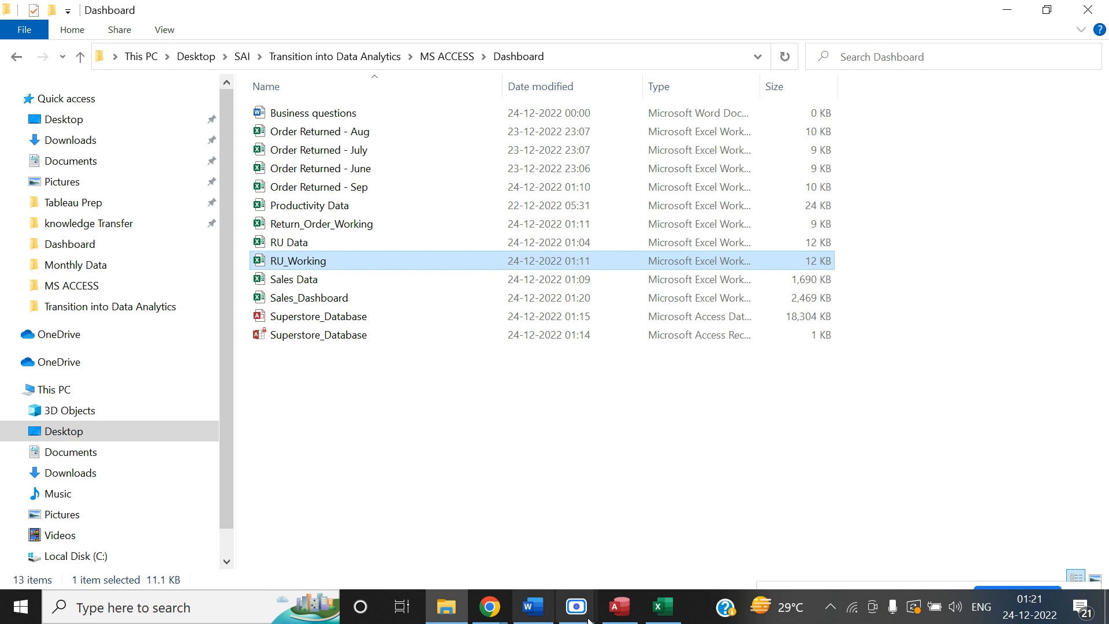
Switch to the Google Meet call in Chrome and leave the meeting.
{"action": "left_click", "coordinate": [490, 606]}
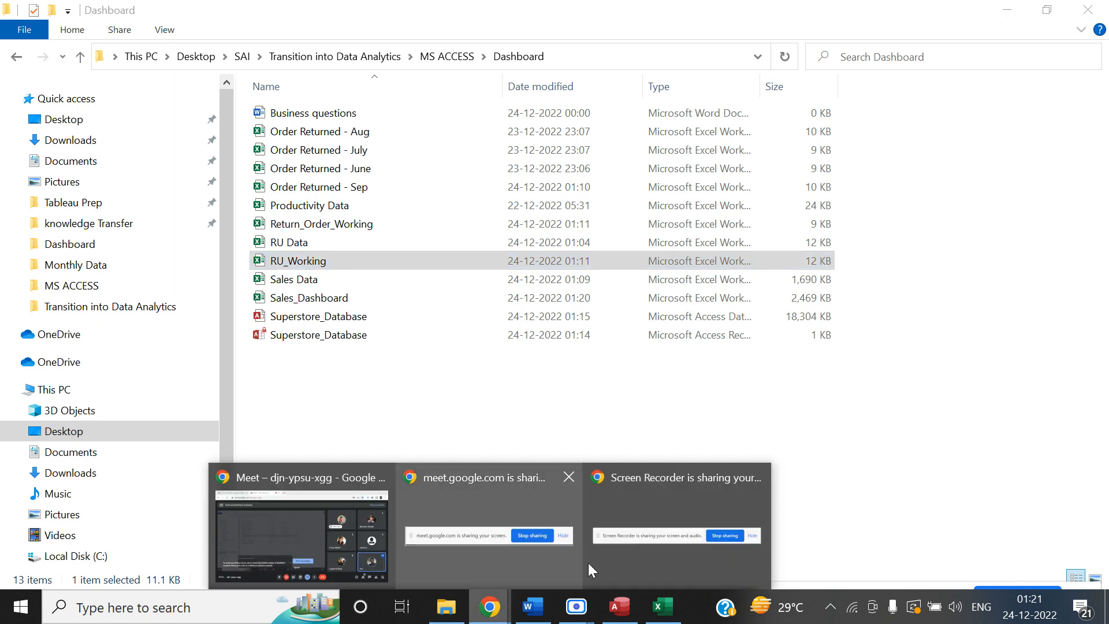
{"action": "left_click", "coordinate": [385, 520]}
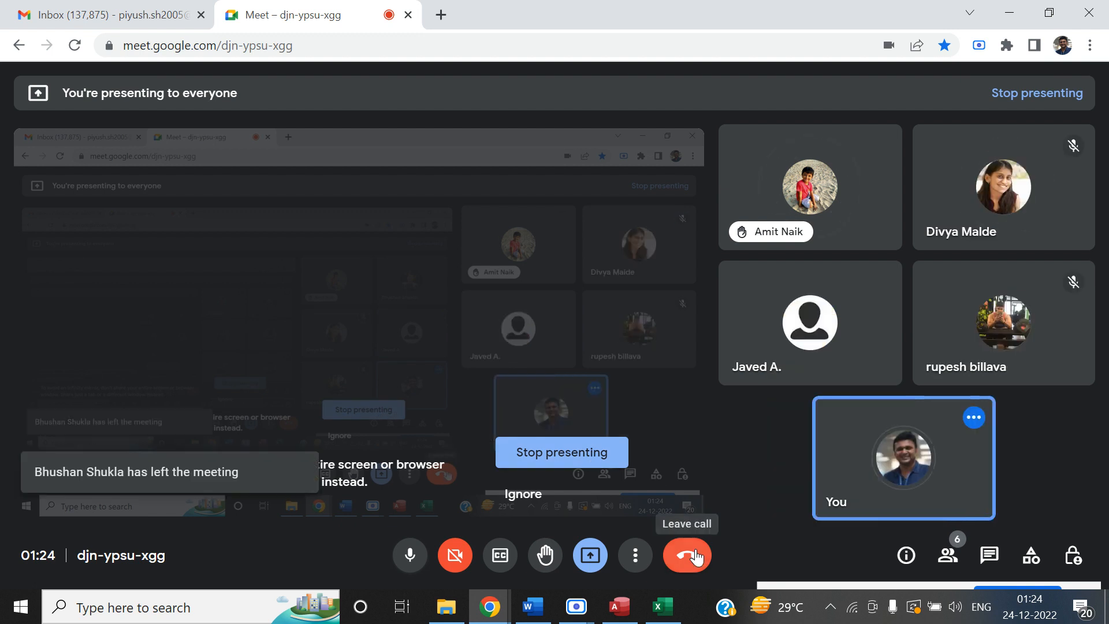
{"action": "left_click", "coordinate": [696, 556]}
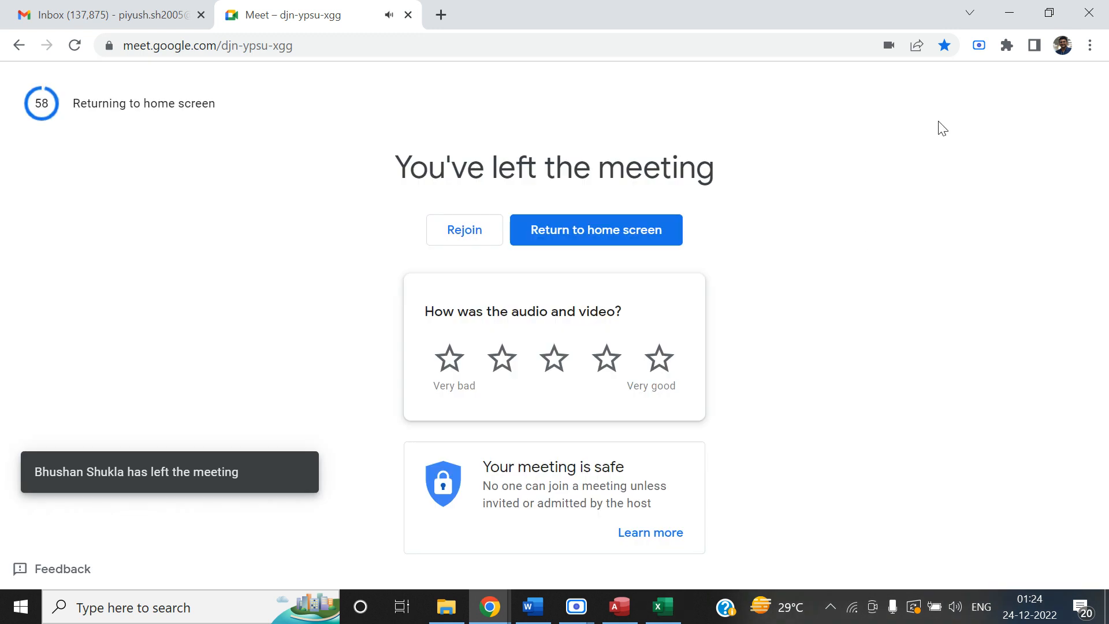
{"action": "mouse_move", "coordinate": [576, 607]}
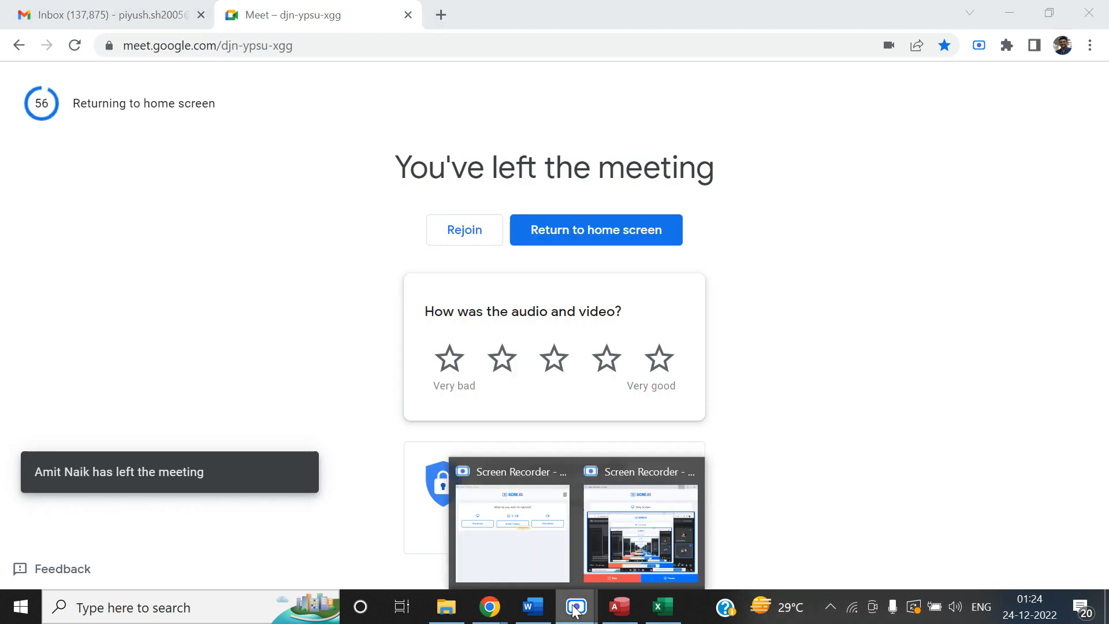